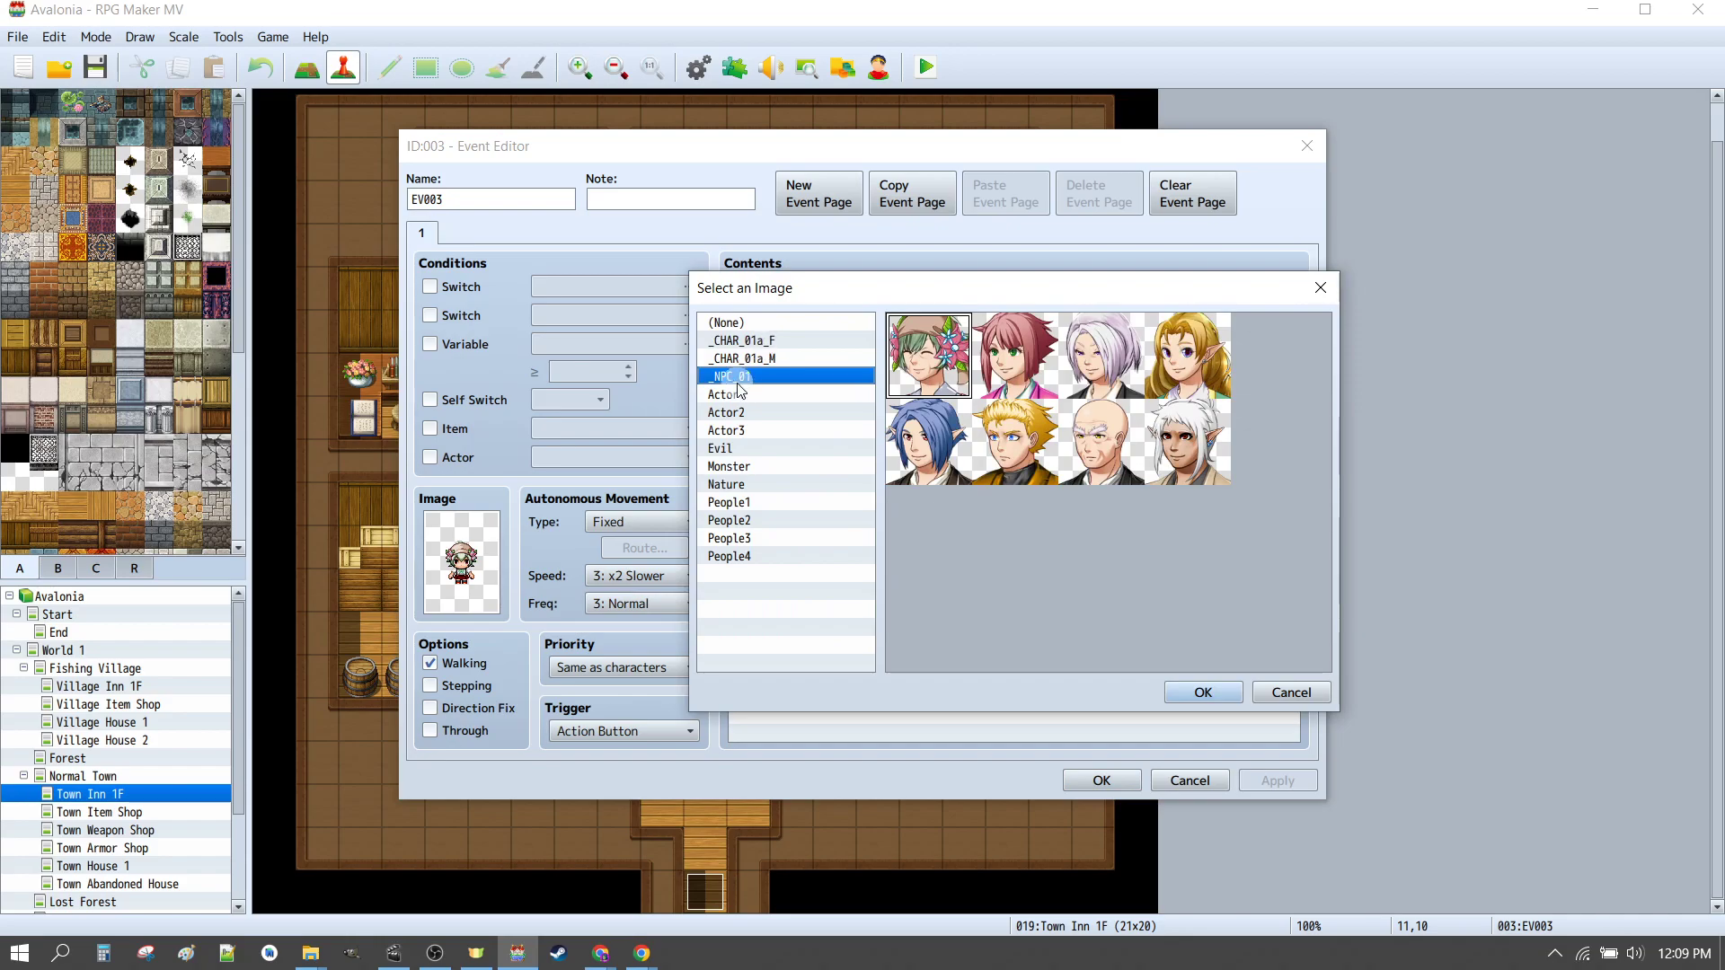
Step: Apply the _NPC_01 face to the Show Text message, set the event image to the _NPC_01 sprite, and close the event
click(1201, 694)
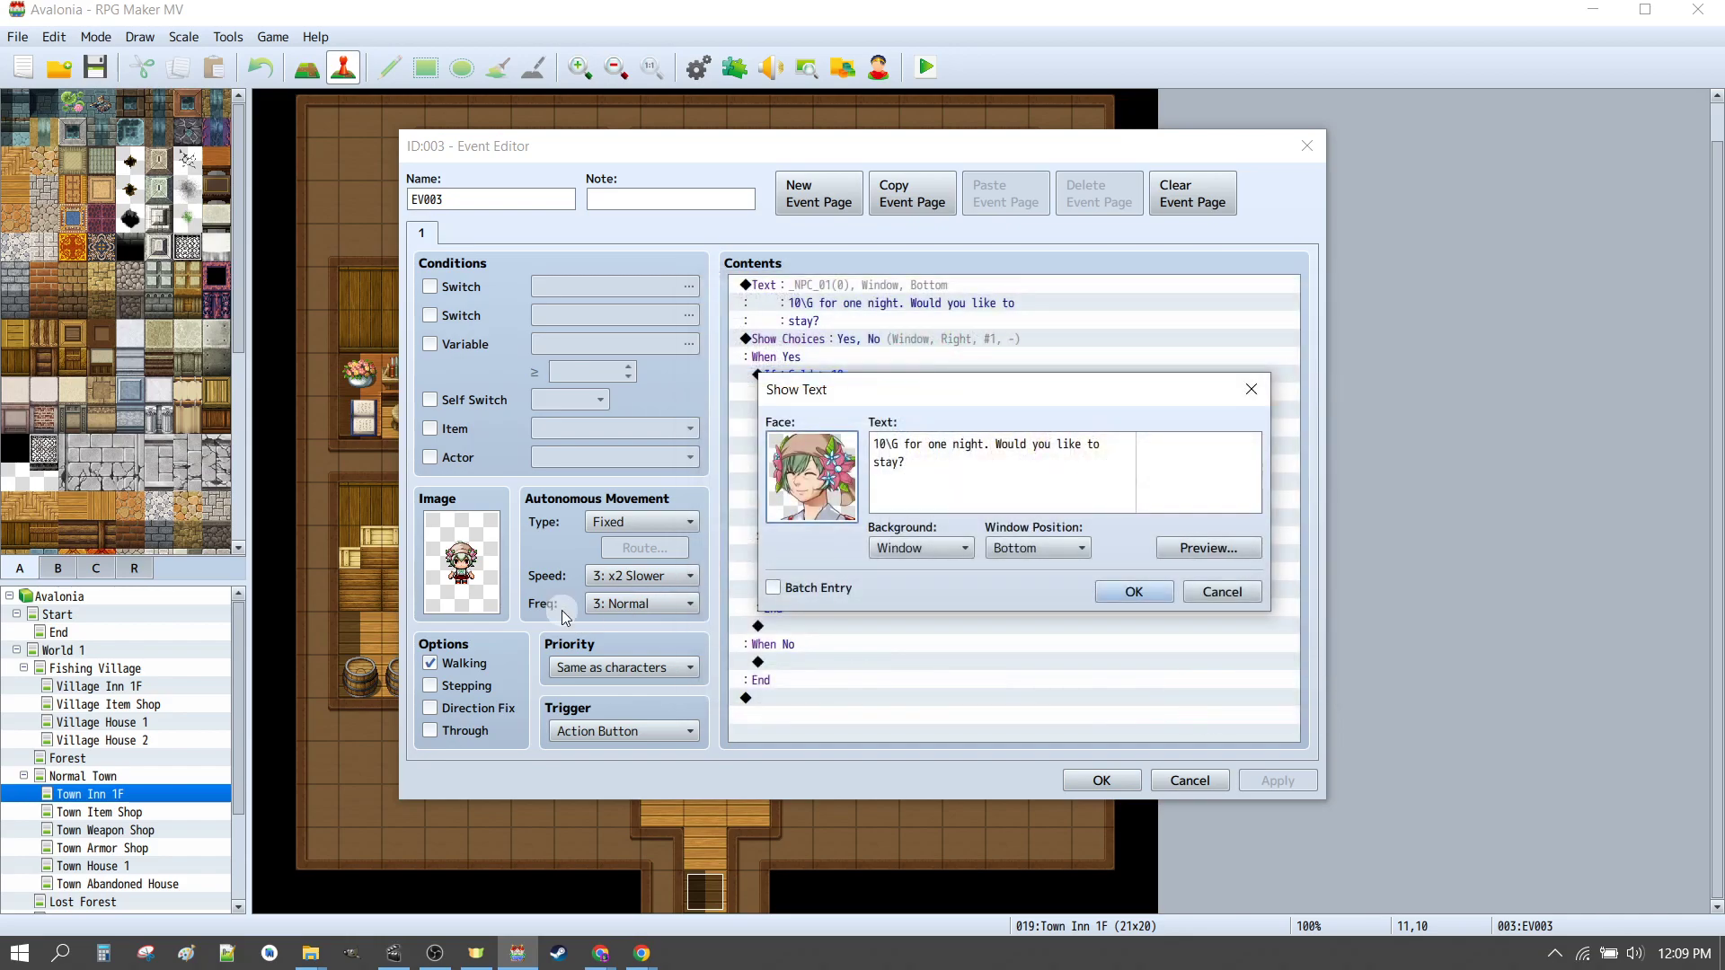
click(1125, 590)
double_click(458, 600)
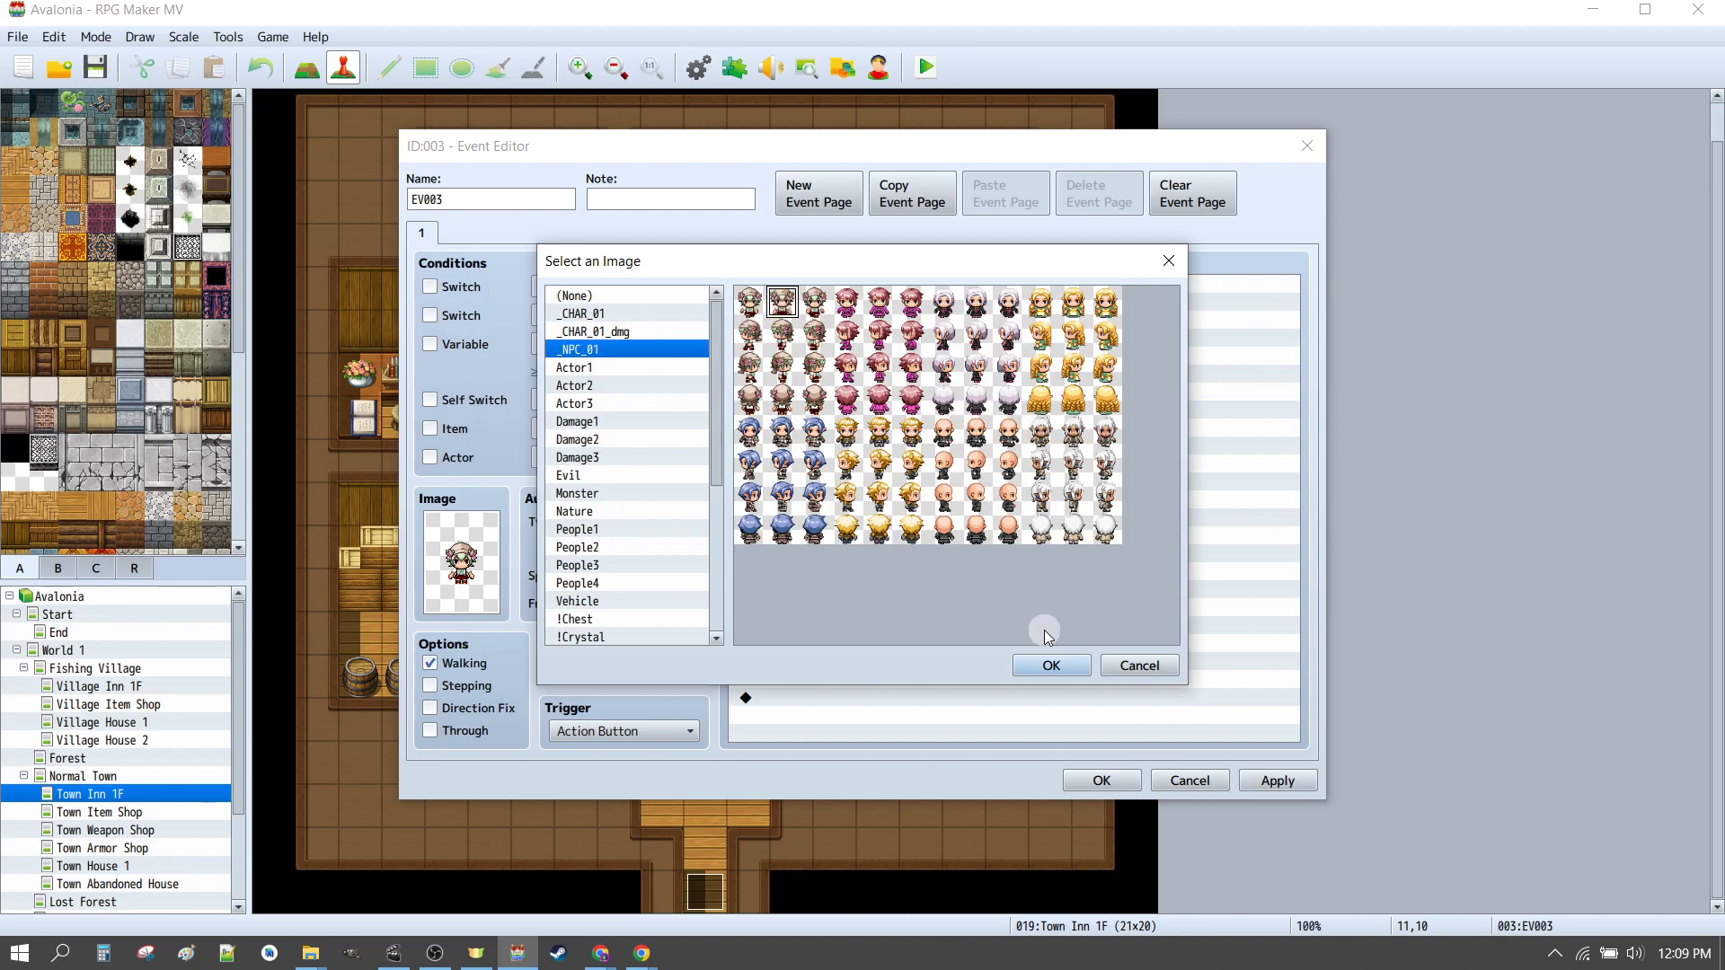
click(1051, 665)
click(1102, 780)
click(707, 803)
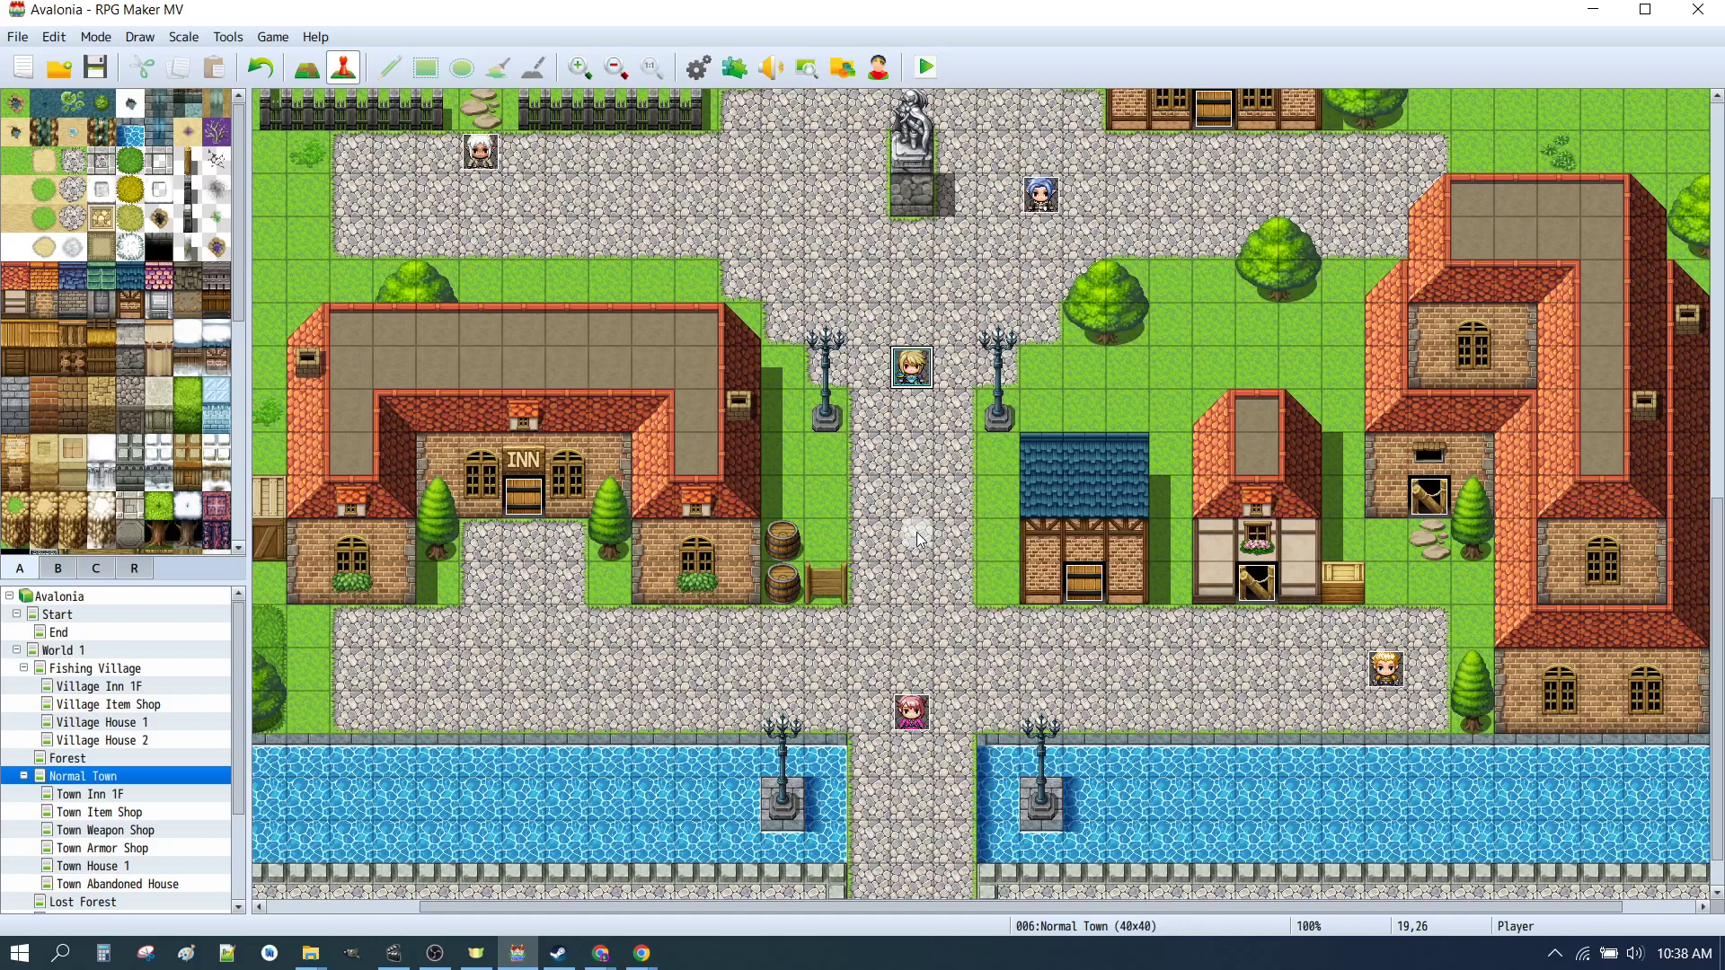
Step: Open the Database and review the OurHero actor's settings without changing anything
click(699, 68)
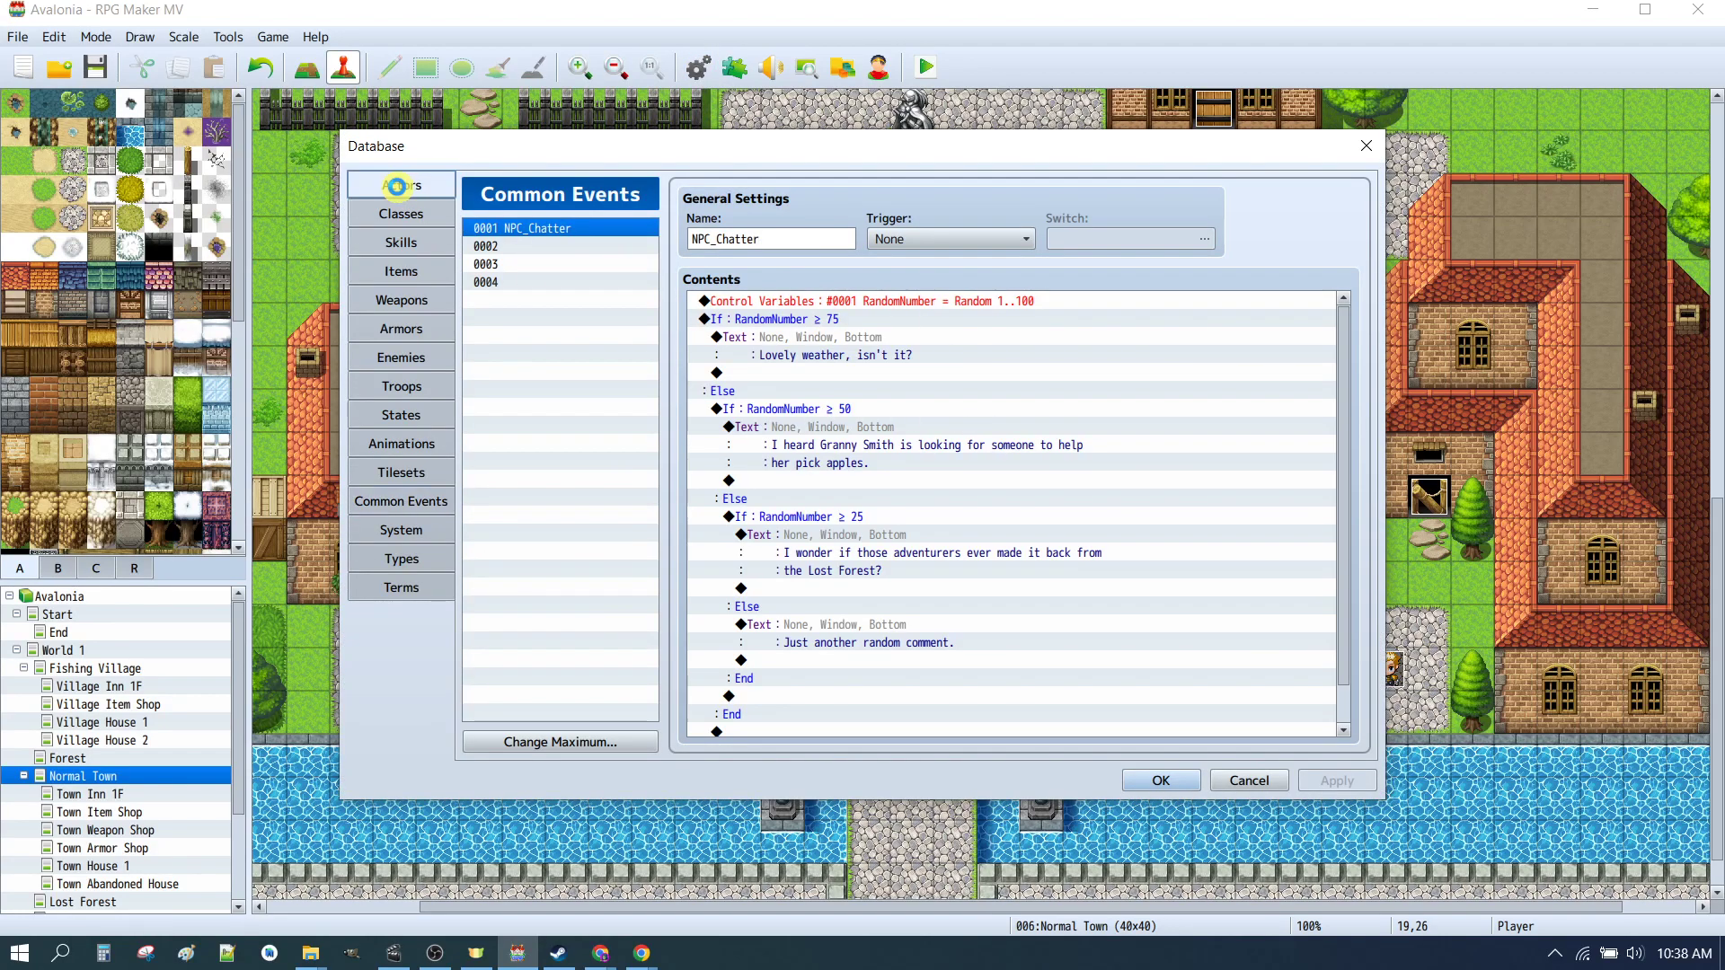
click(396, 186)
click(557, 230)
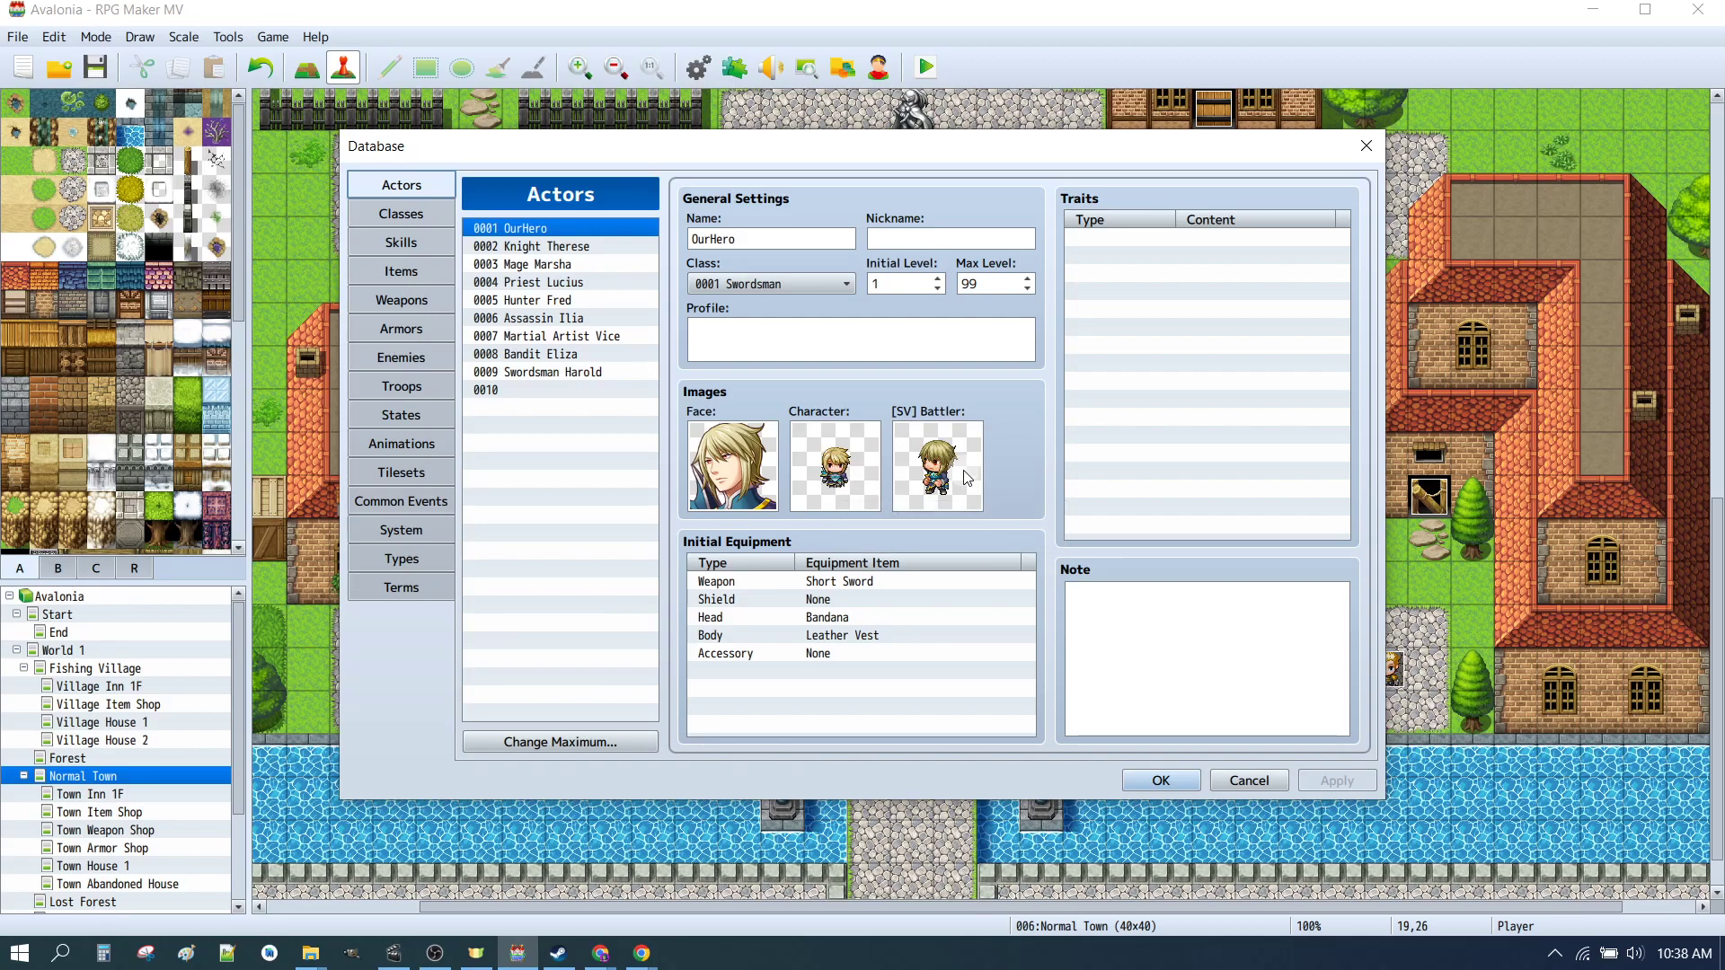
click(1250, 780)
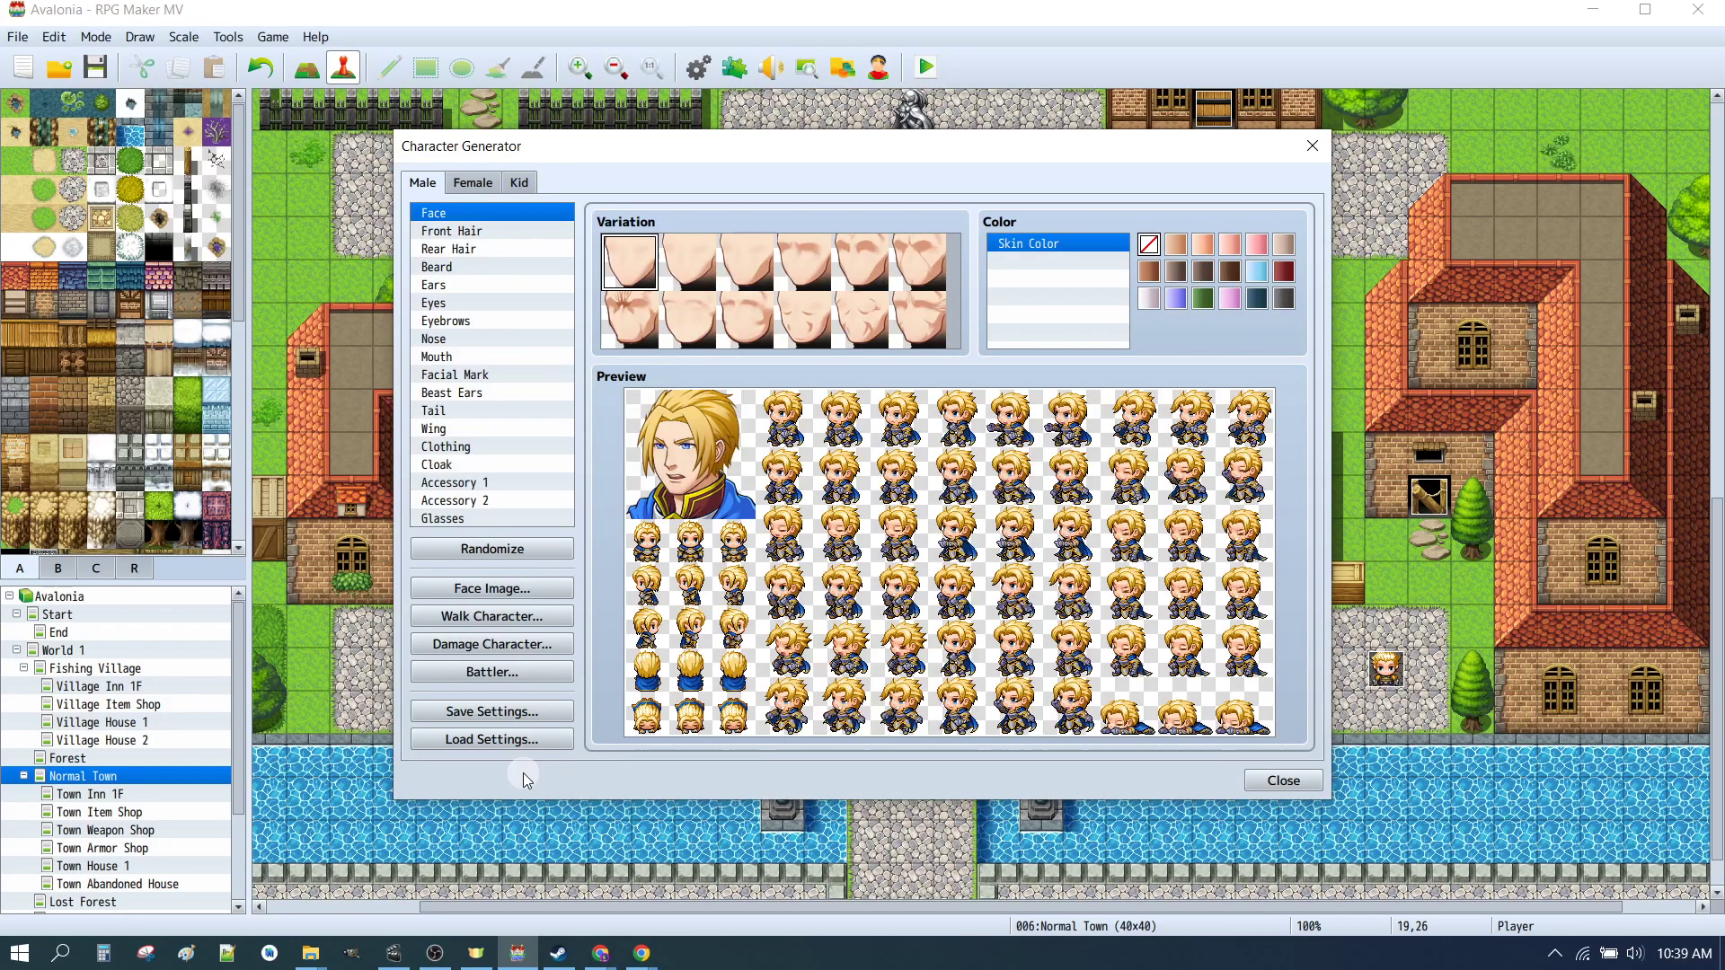
Step: Load the _CHAR_01a.json settings into the Character Generator
click(505, 740)
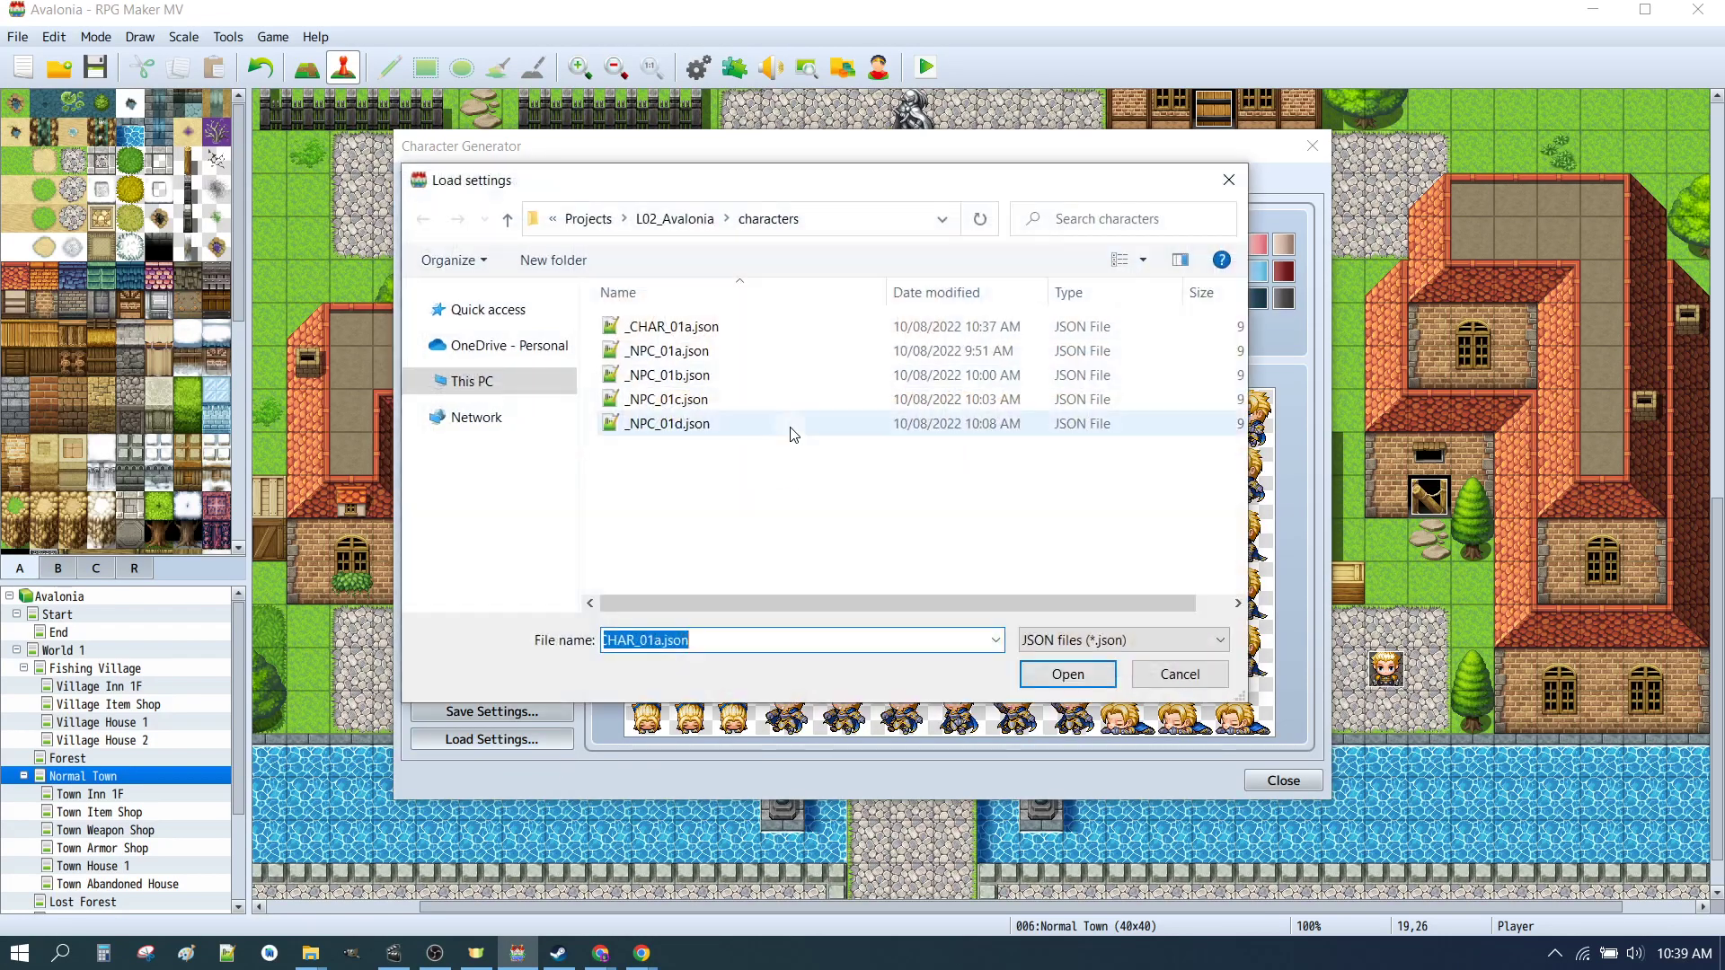
click(696, 326)
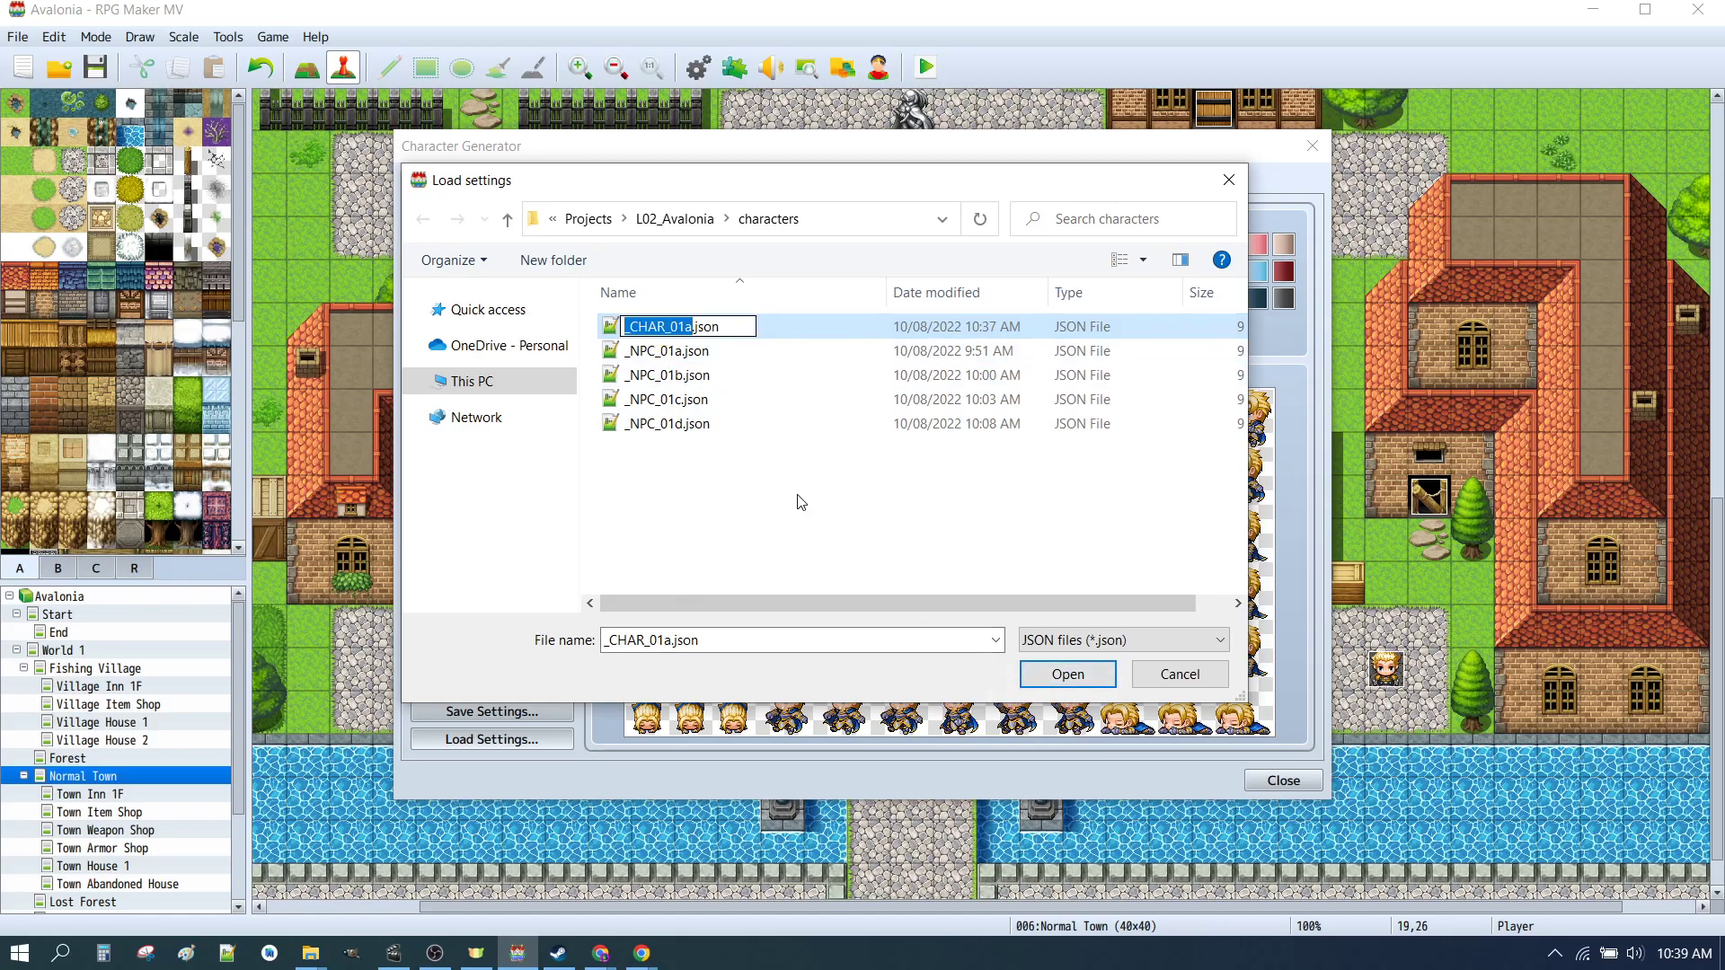
click(1068, 674)
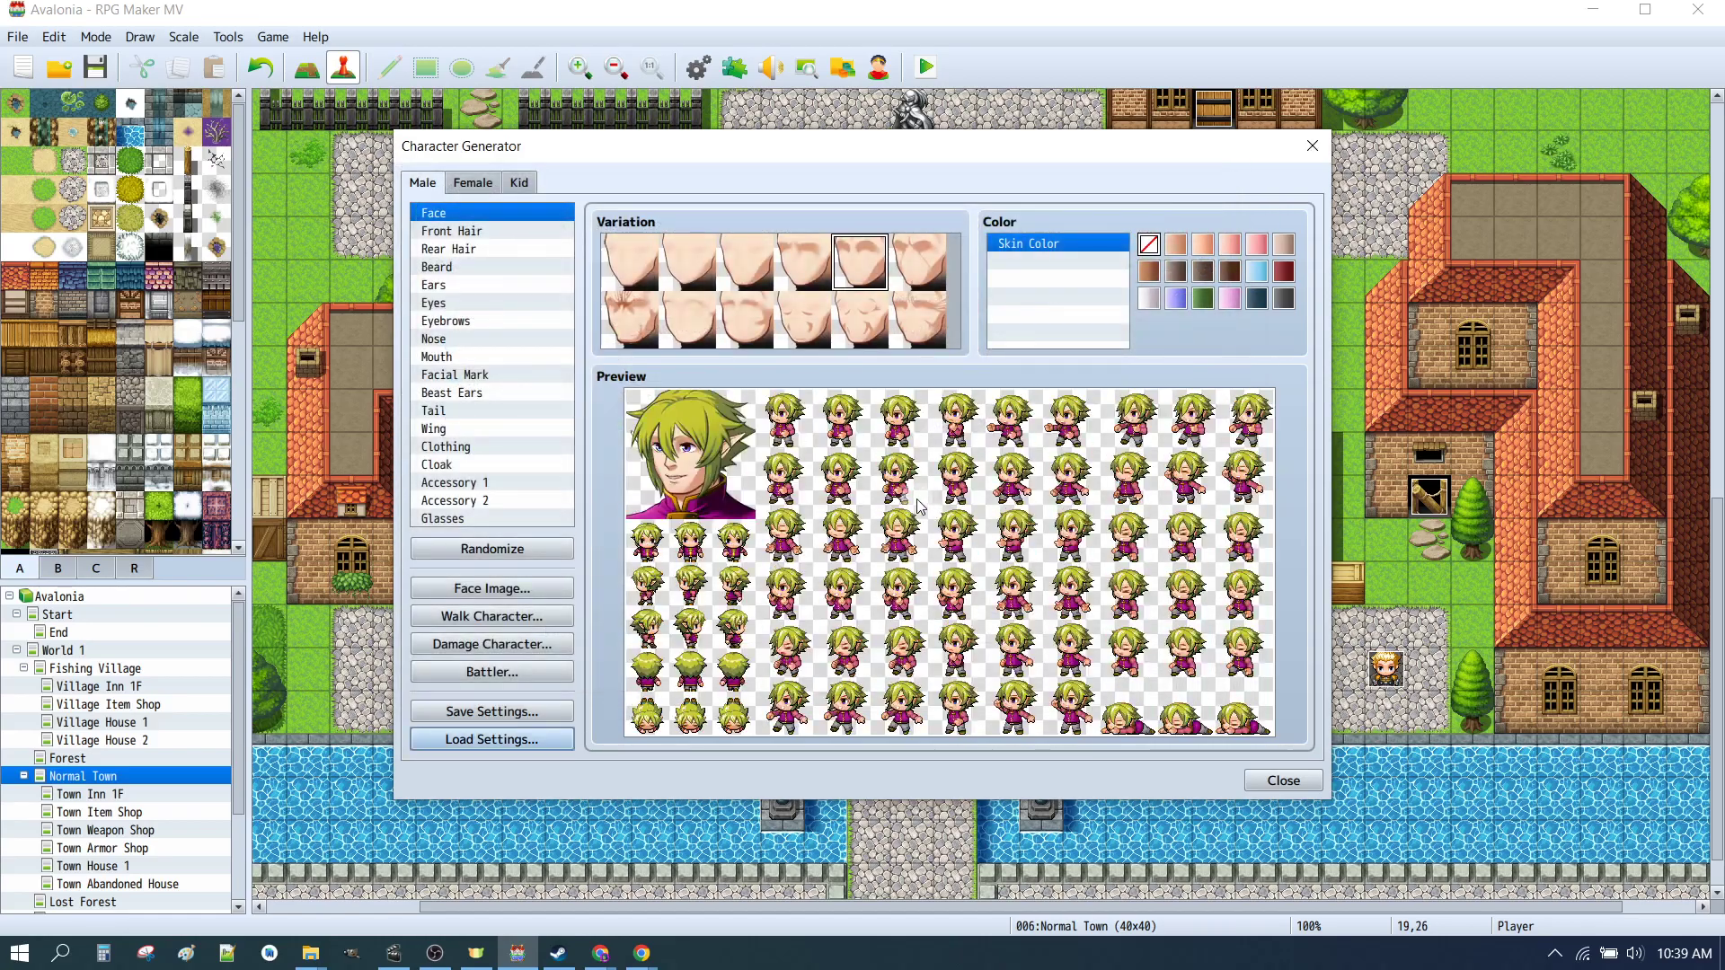
Step: Export the male character's face image to the faces folder as _CHAR_01.png
click(467, 192)
click(427, 183)
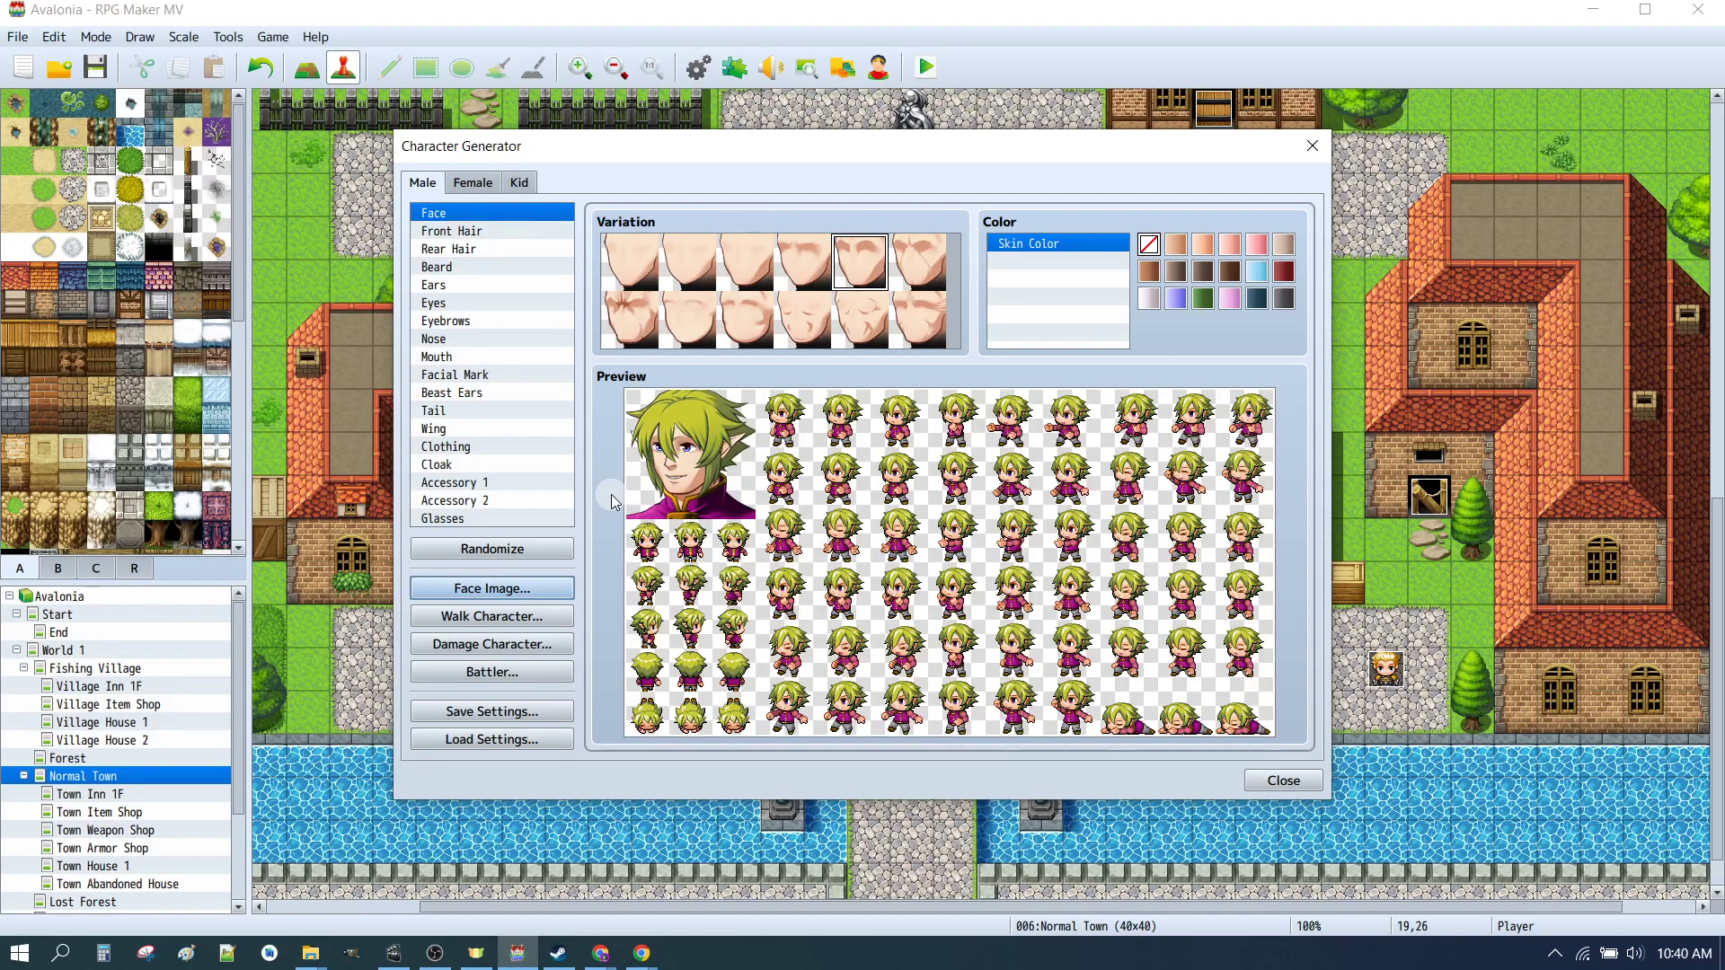
click(543, 601)
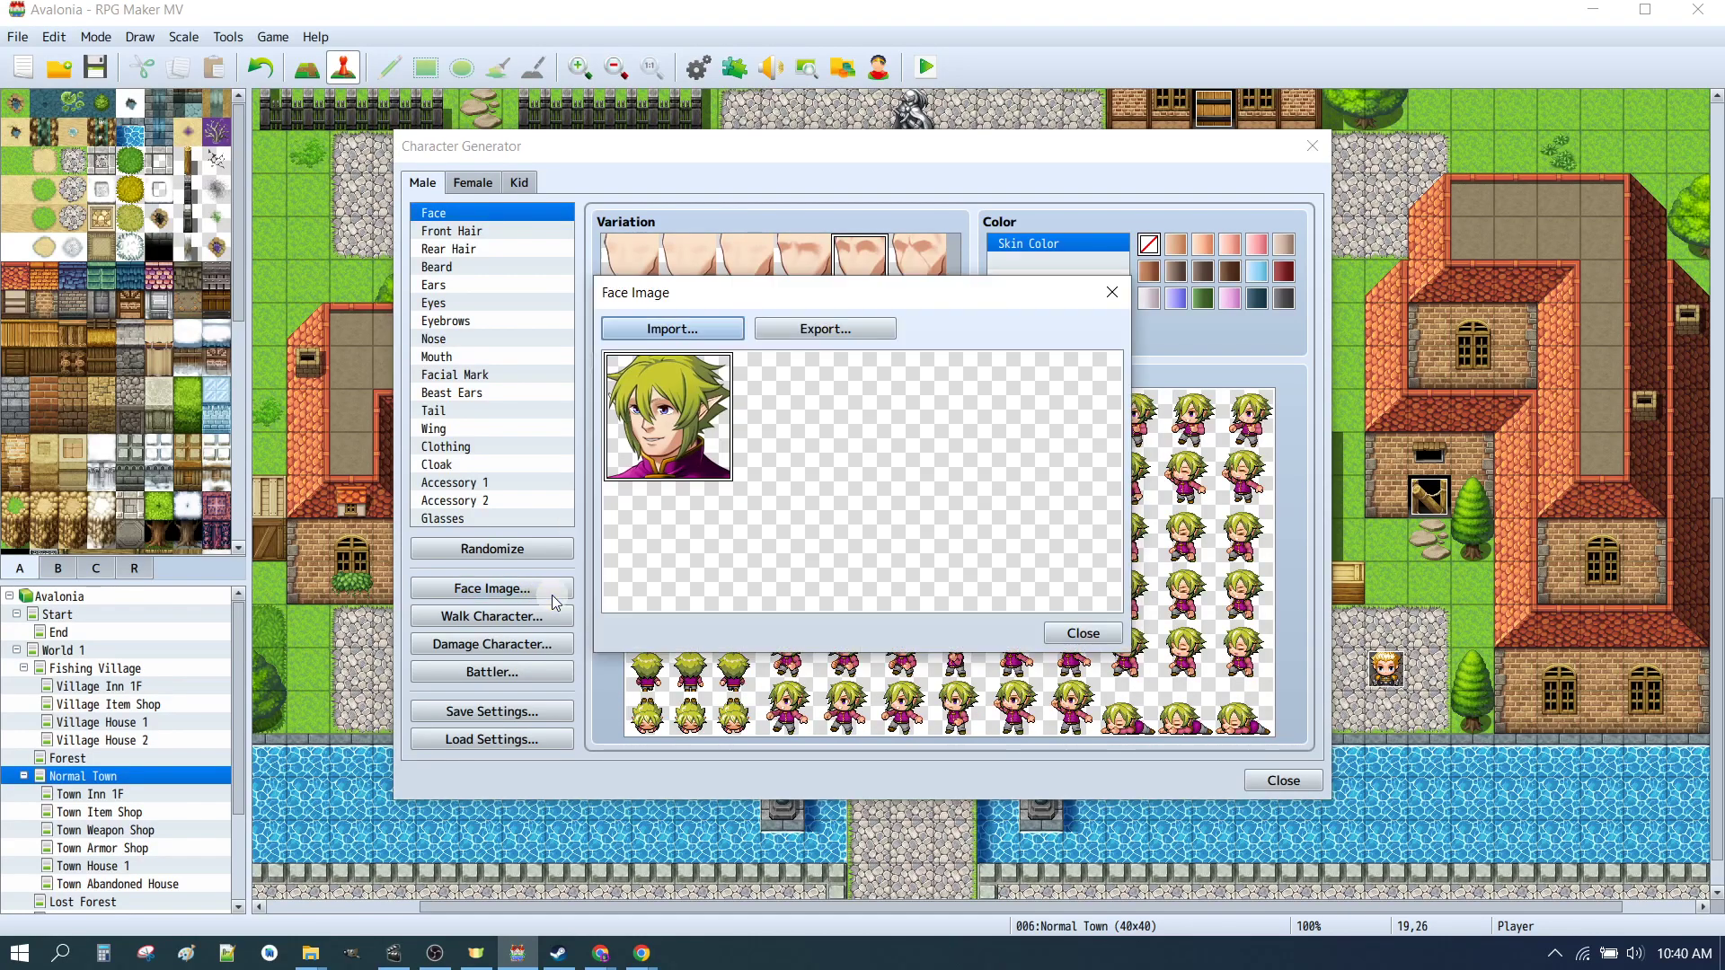
click(827, 329)
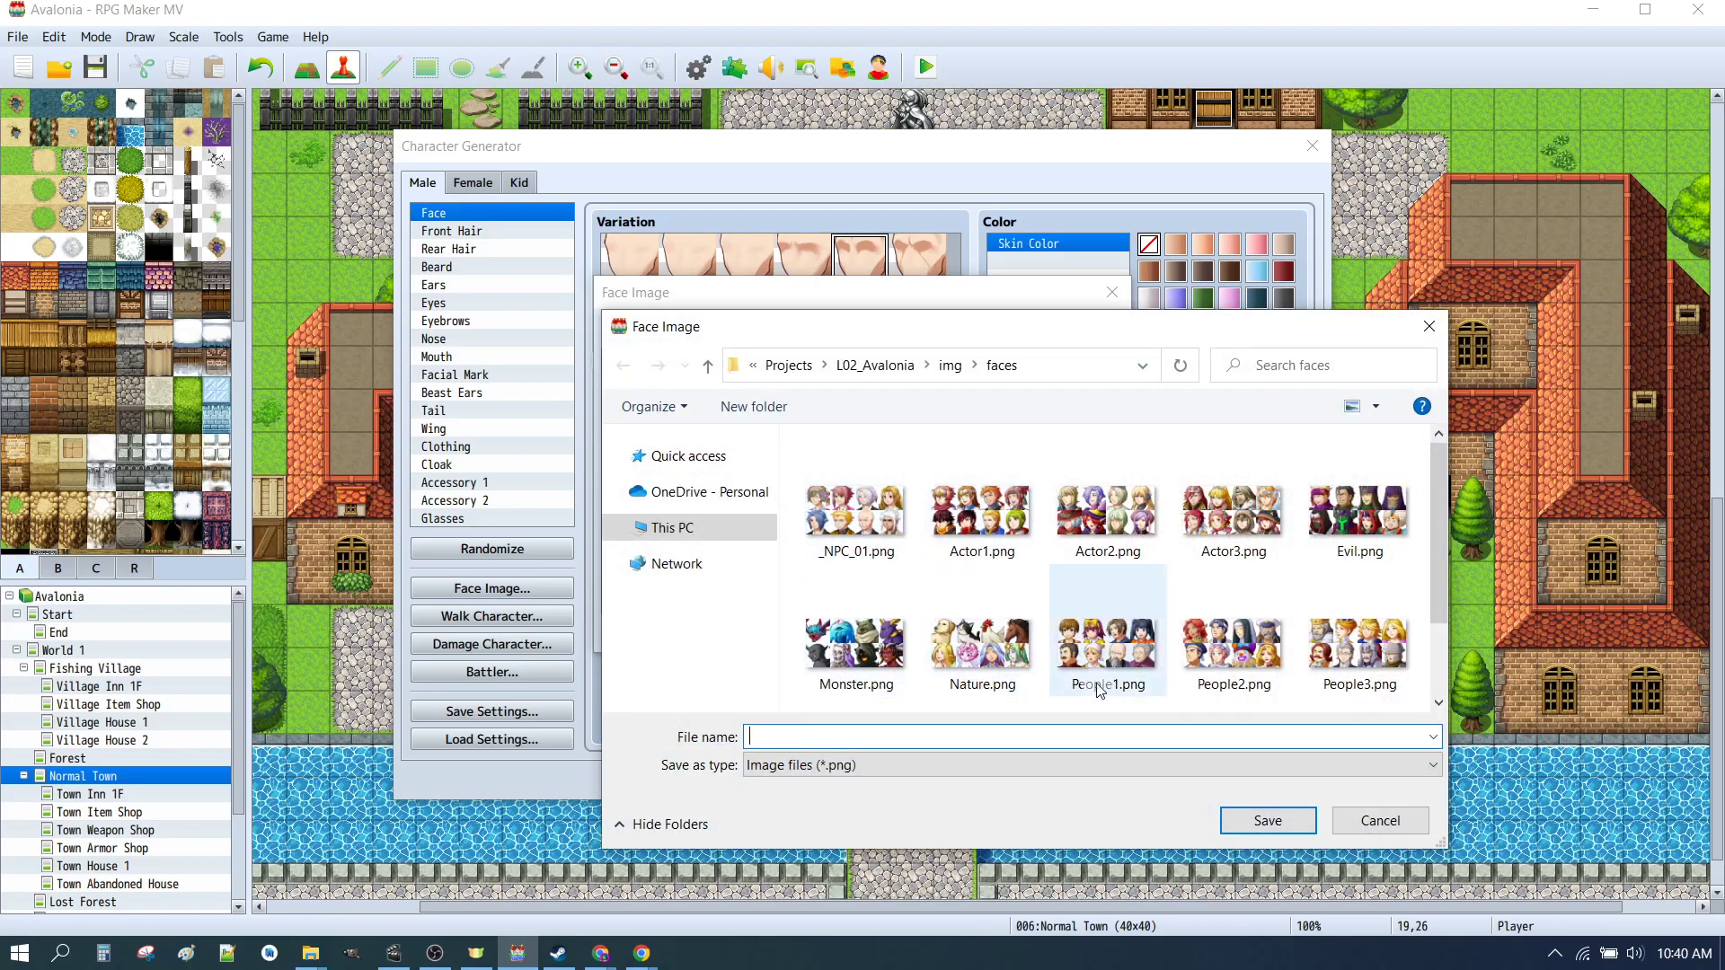
click(881, 532)
double_click(778, 739)
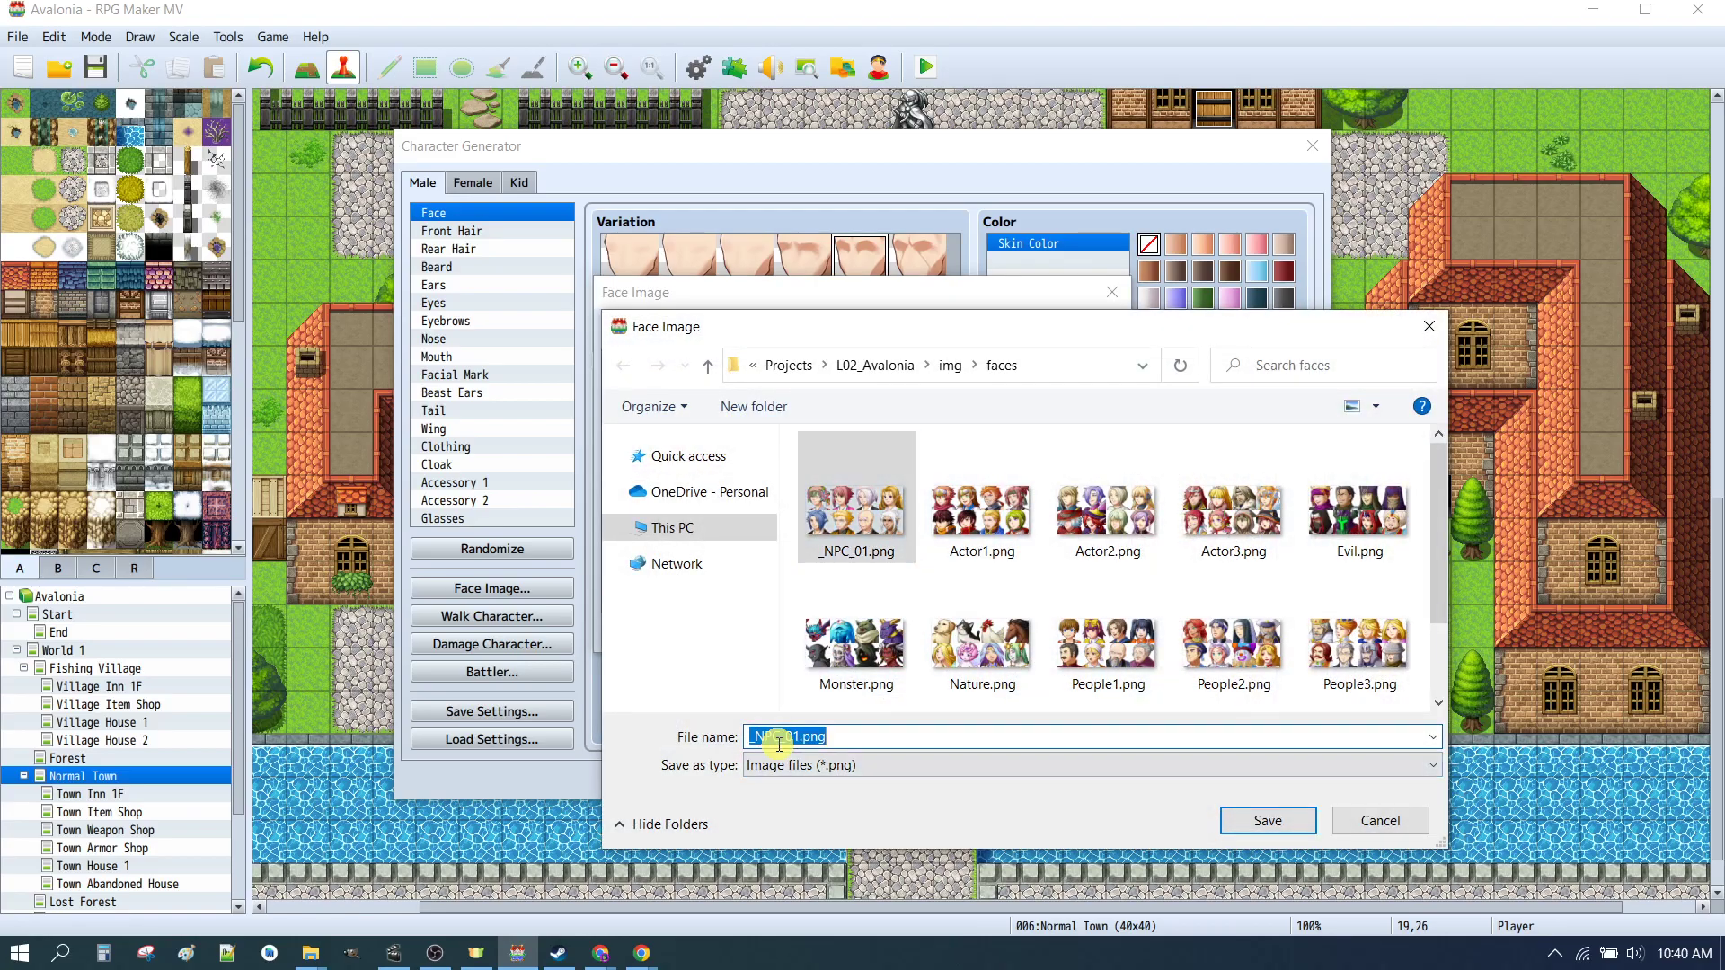
click(798, 737)
text(CHAR)
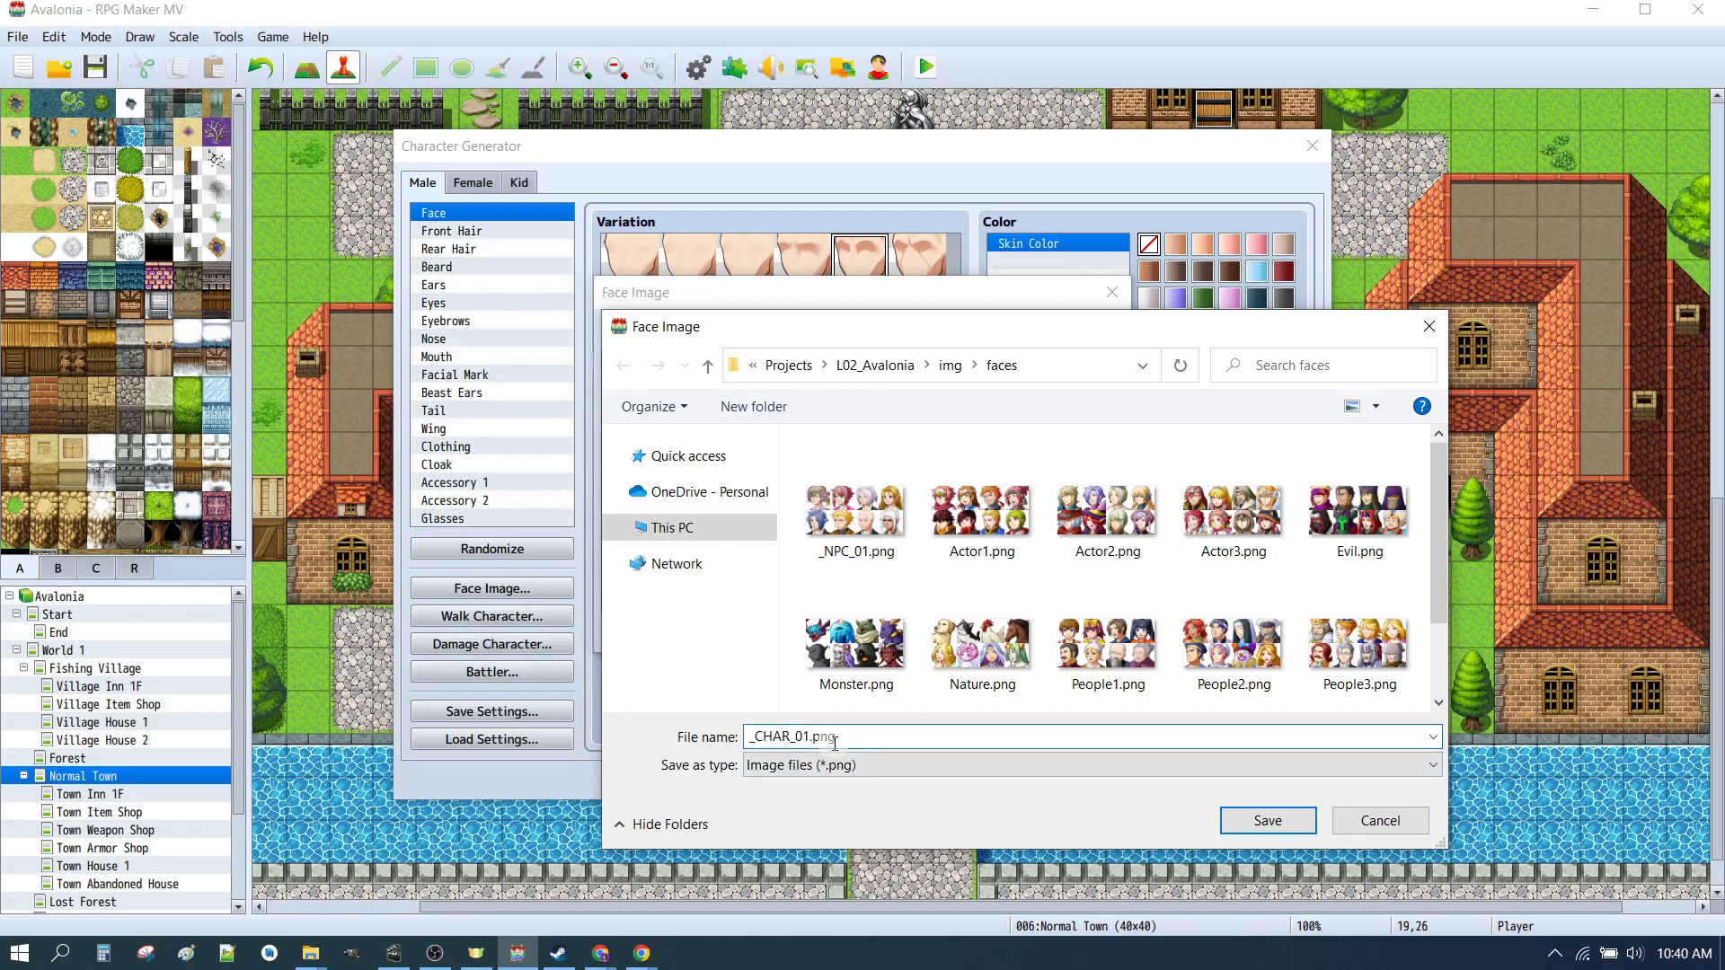
click(1251, 819)
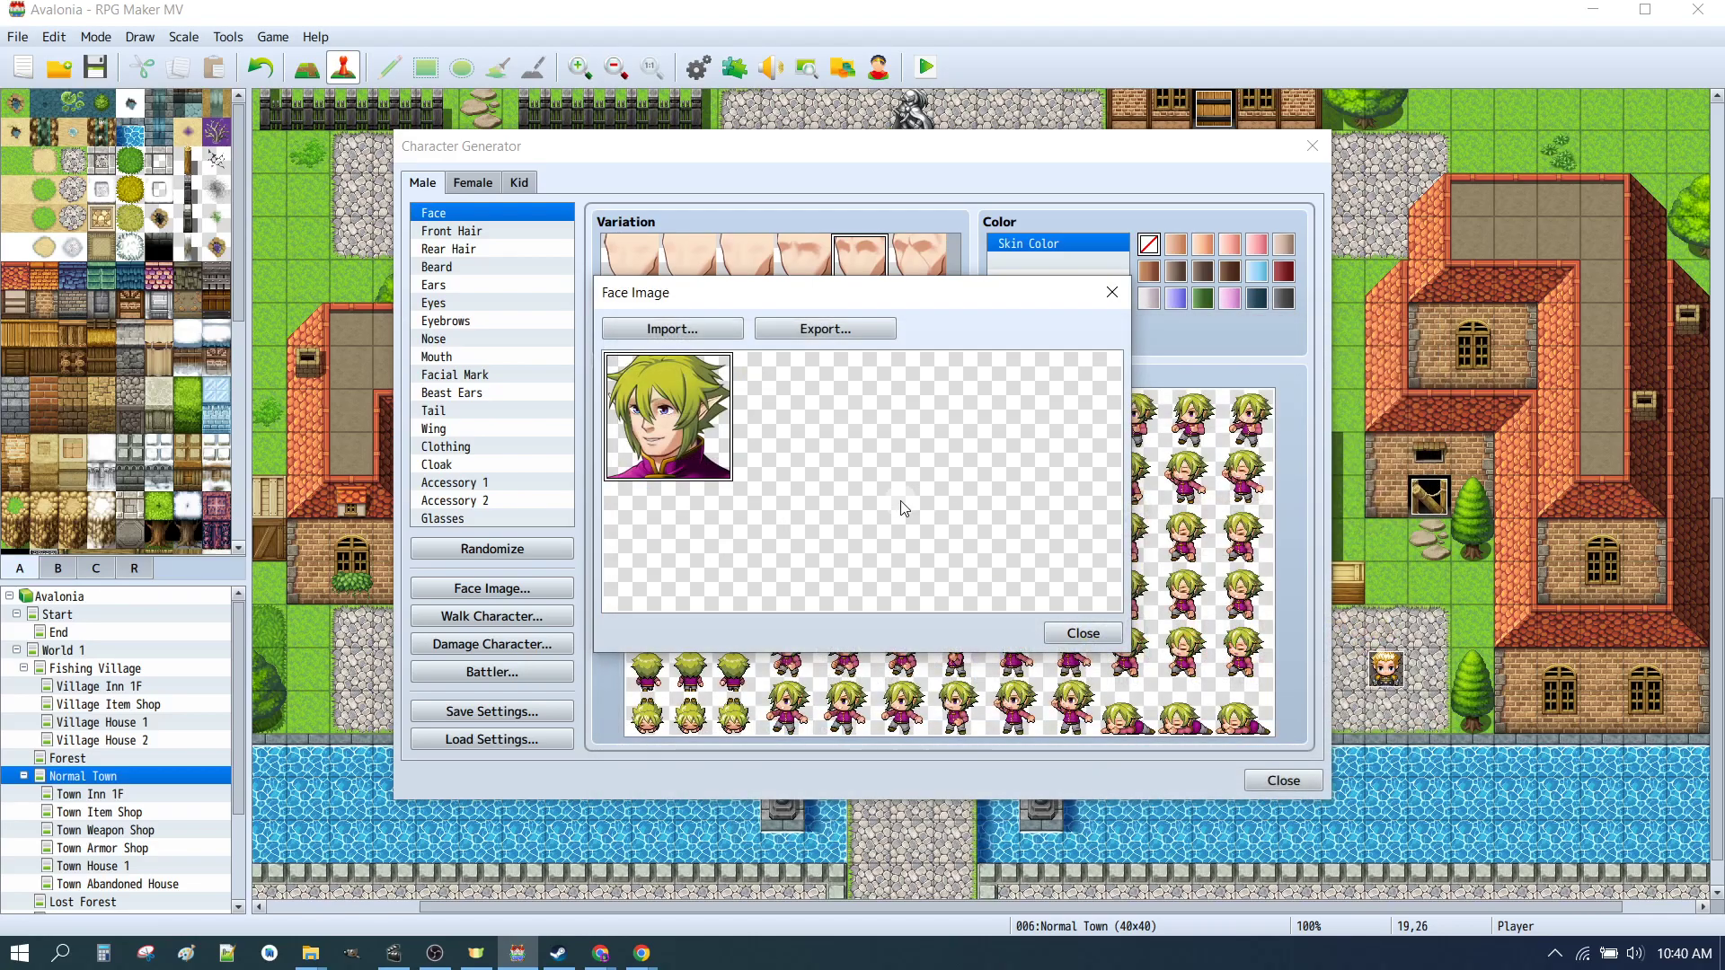
click(1083, 633)
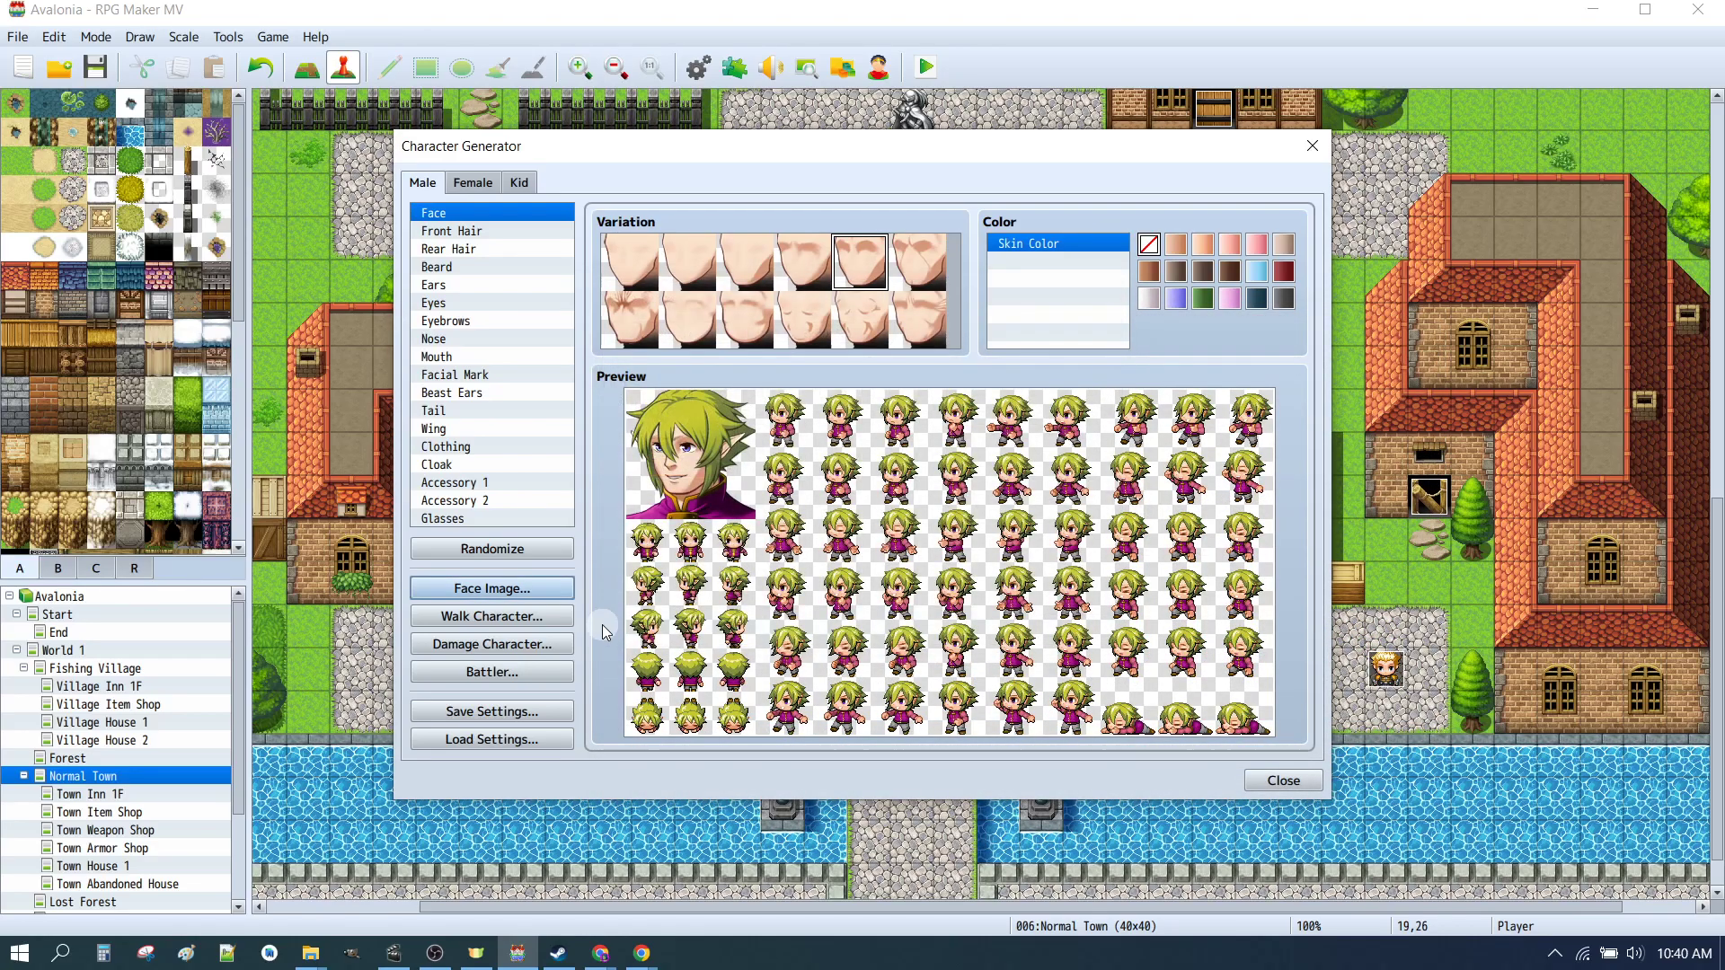
Step: Switch to the female character and import _CHAR_01.png into its Face Image sheet
click(473, 182)
click(497, 590)
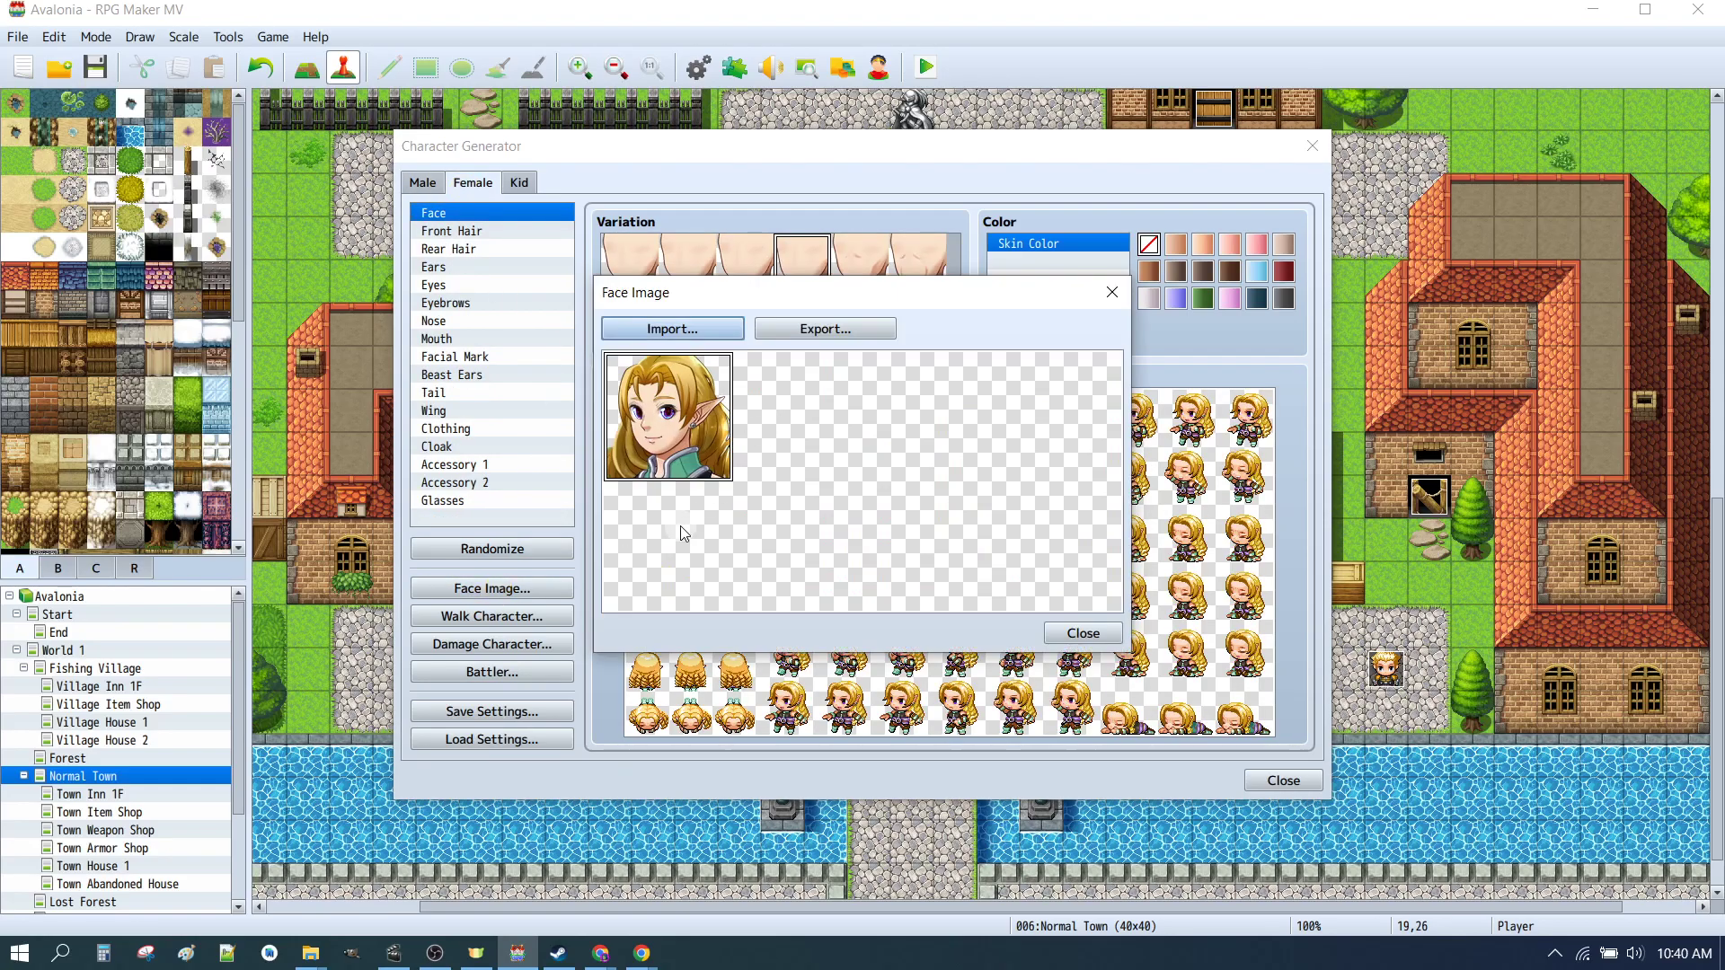
click(676, 324)
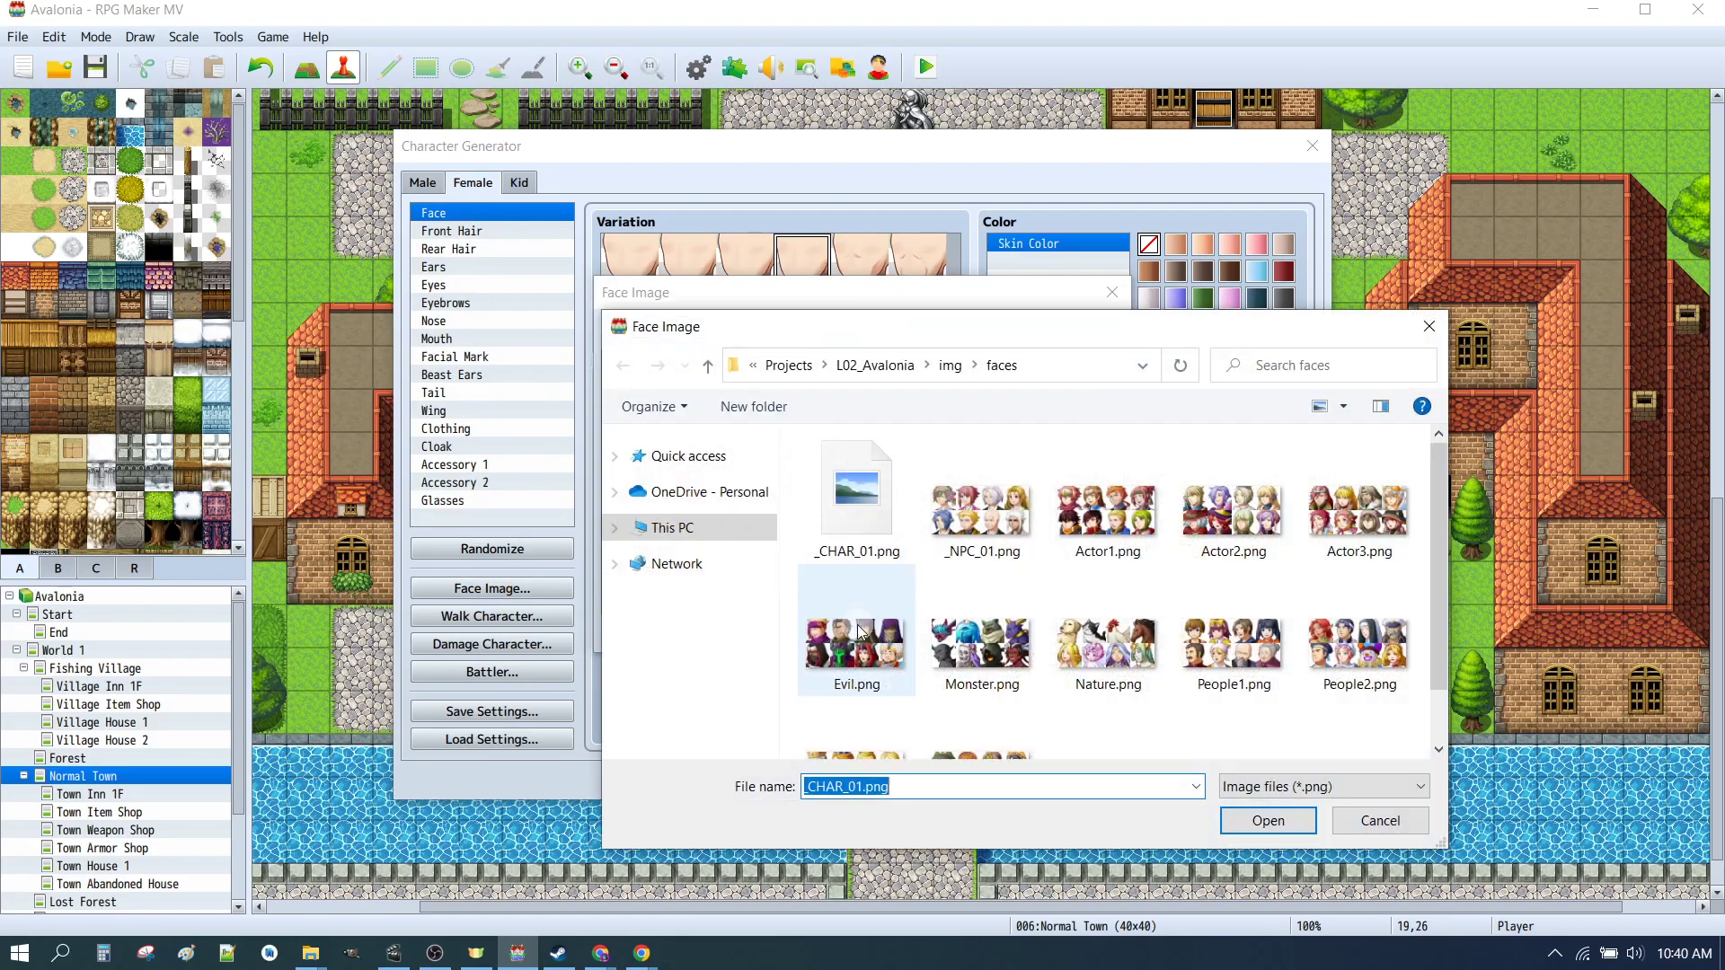
click(855, 485)
click(1253, 820)
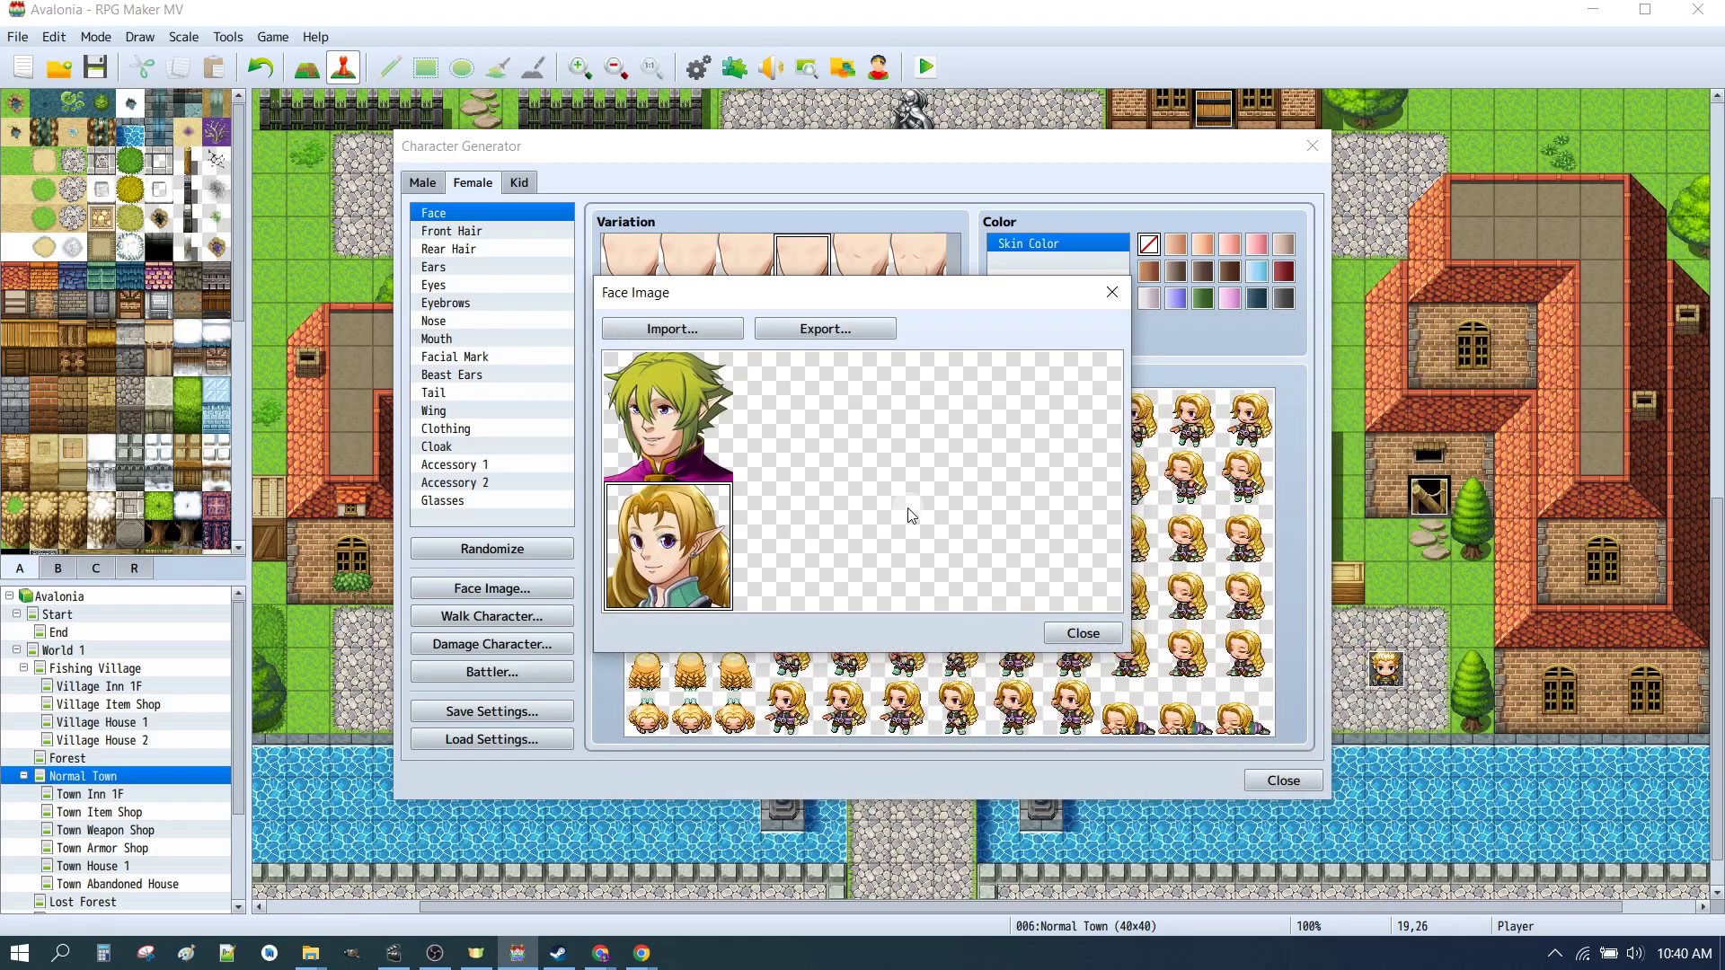
Step: Export the combined two-face sheet, overwriting _CHAR_01.png
click(863, 325)
click(856, 495)
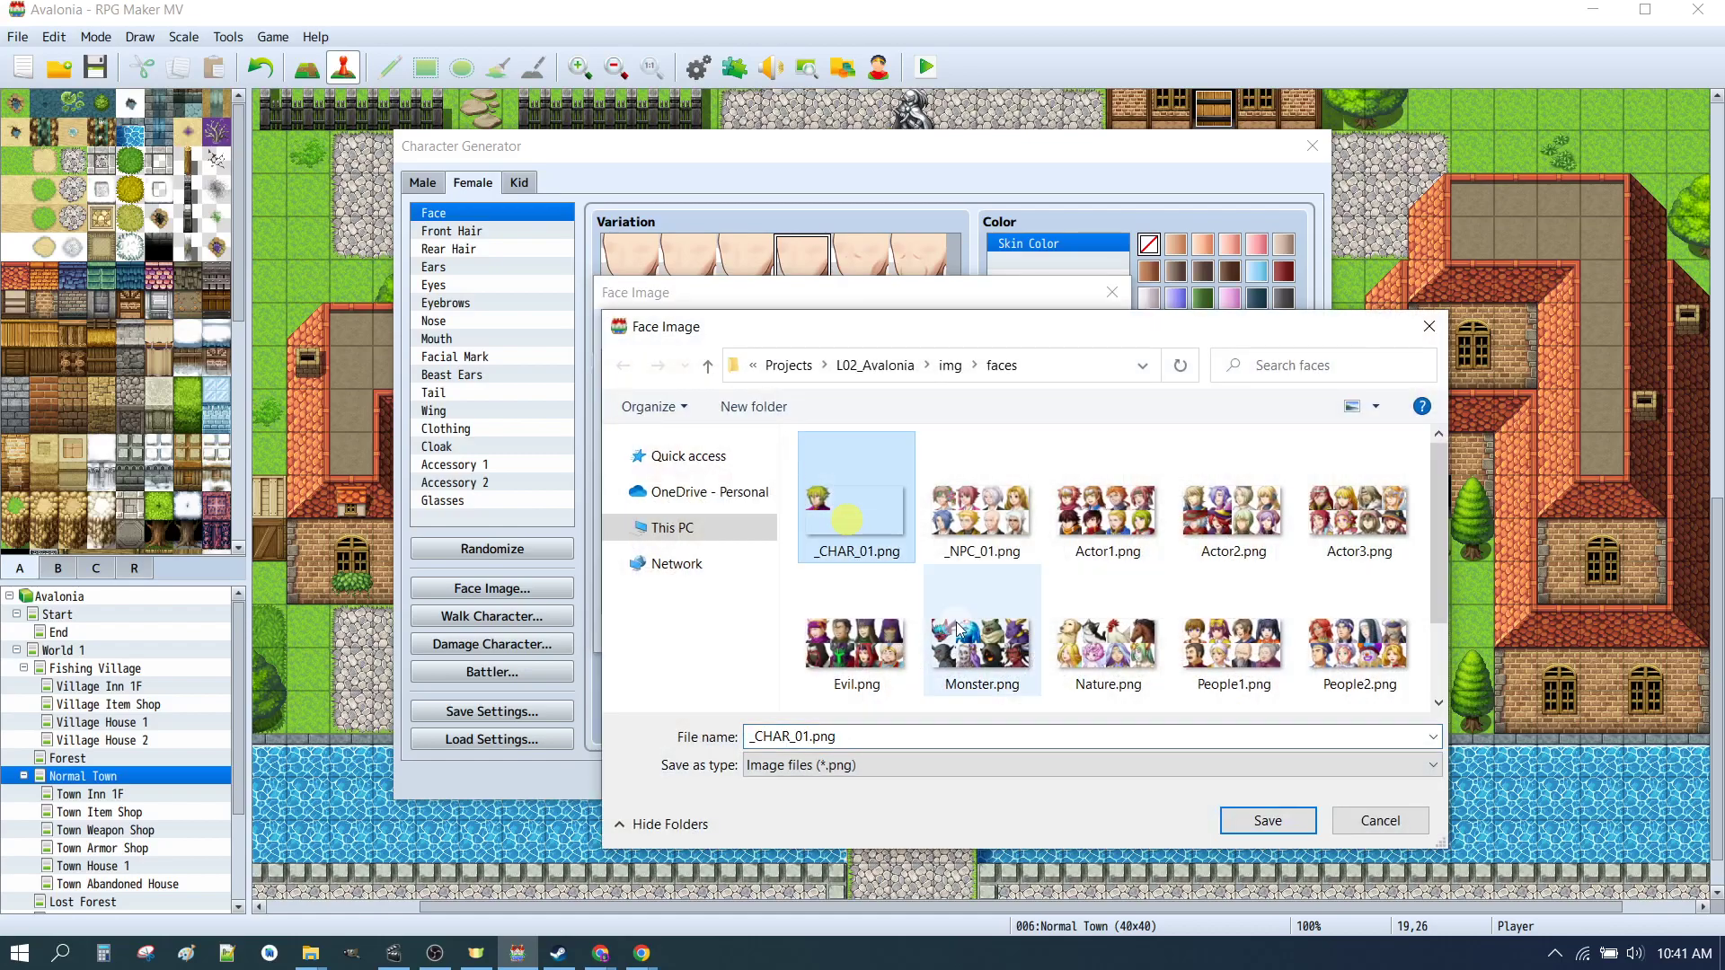
click(1278, 824)
click(922, 480)
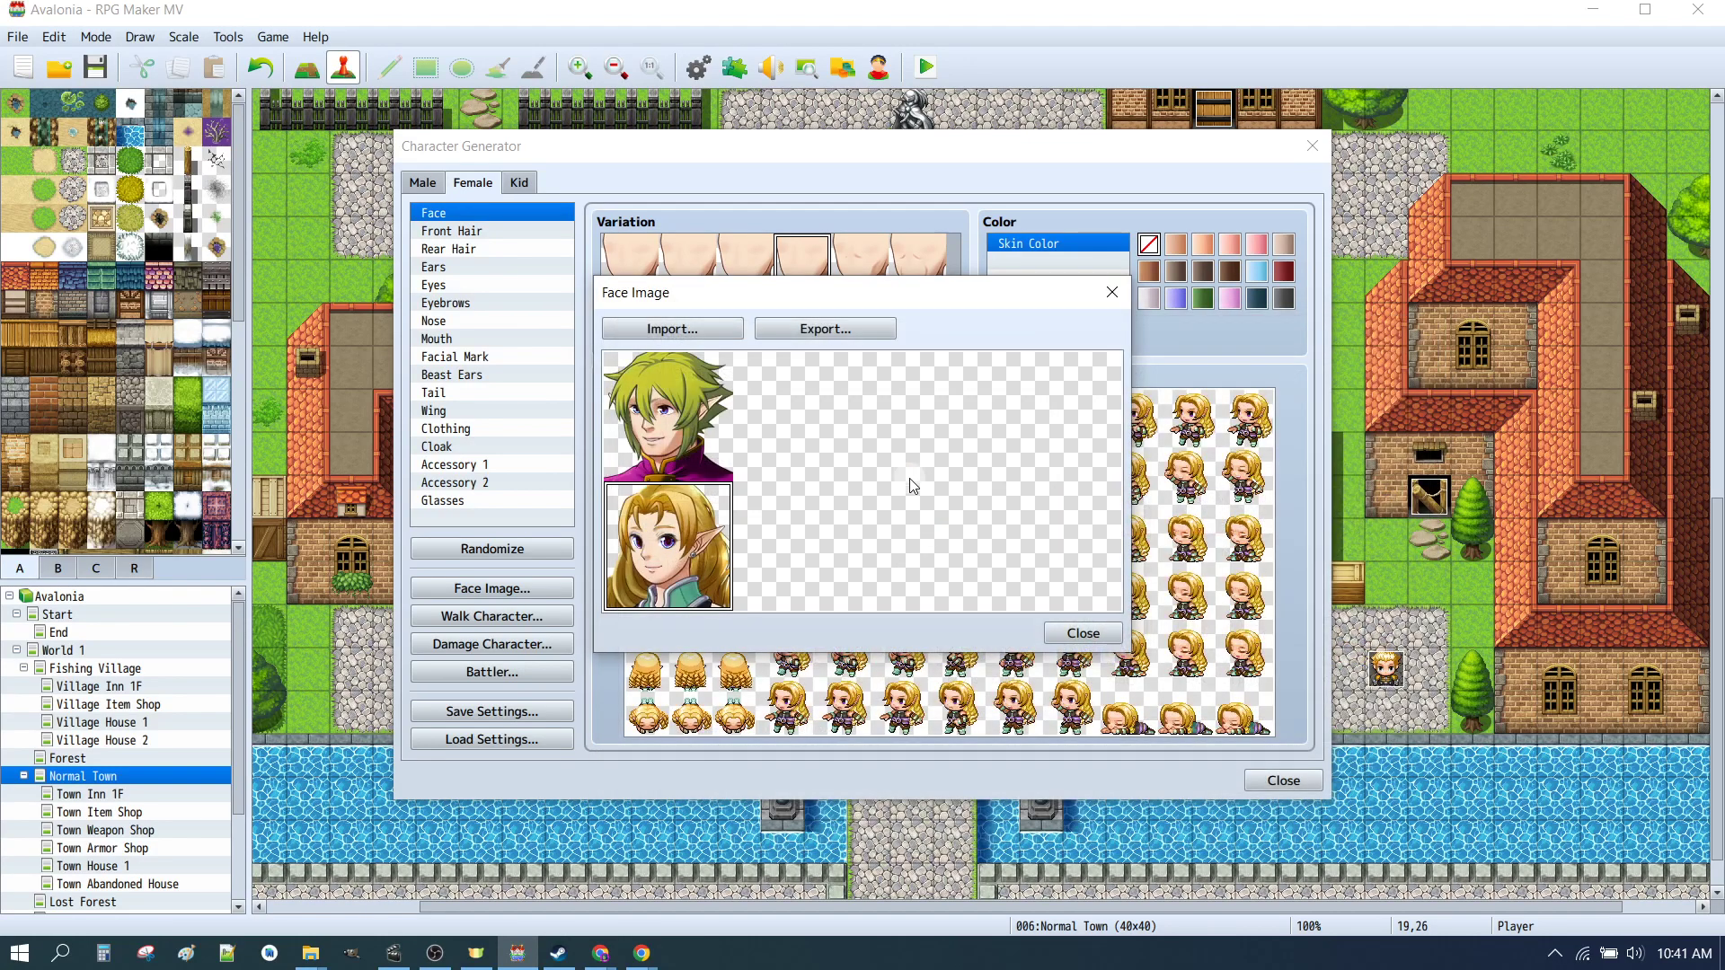
click(1114, 636)
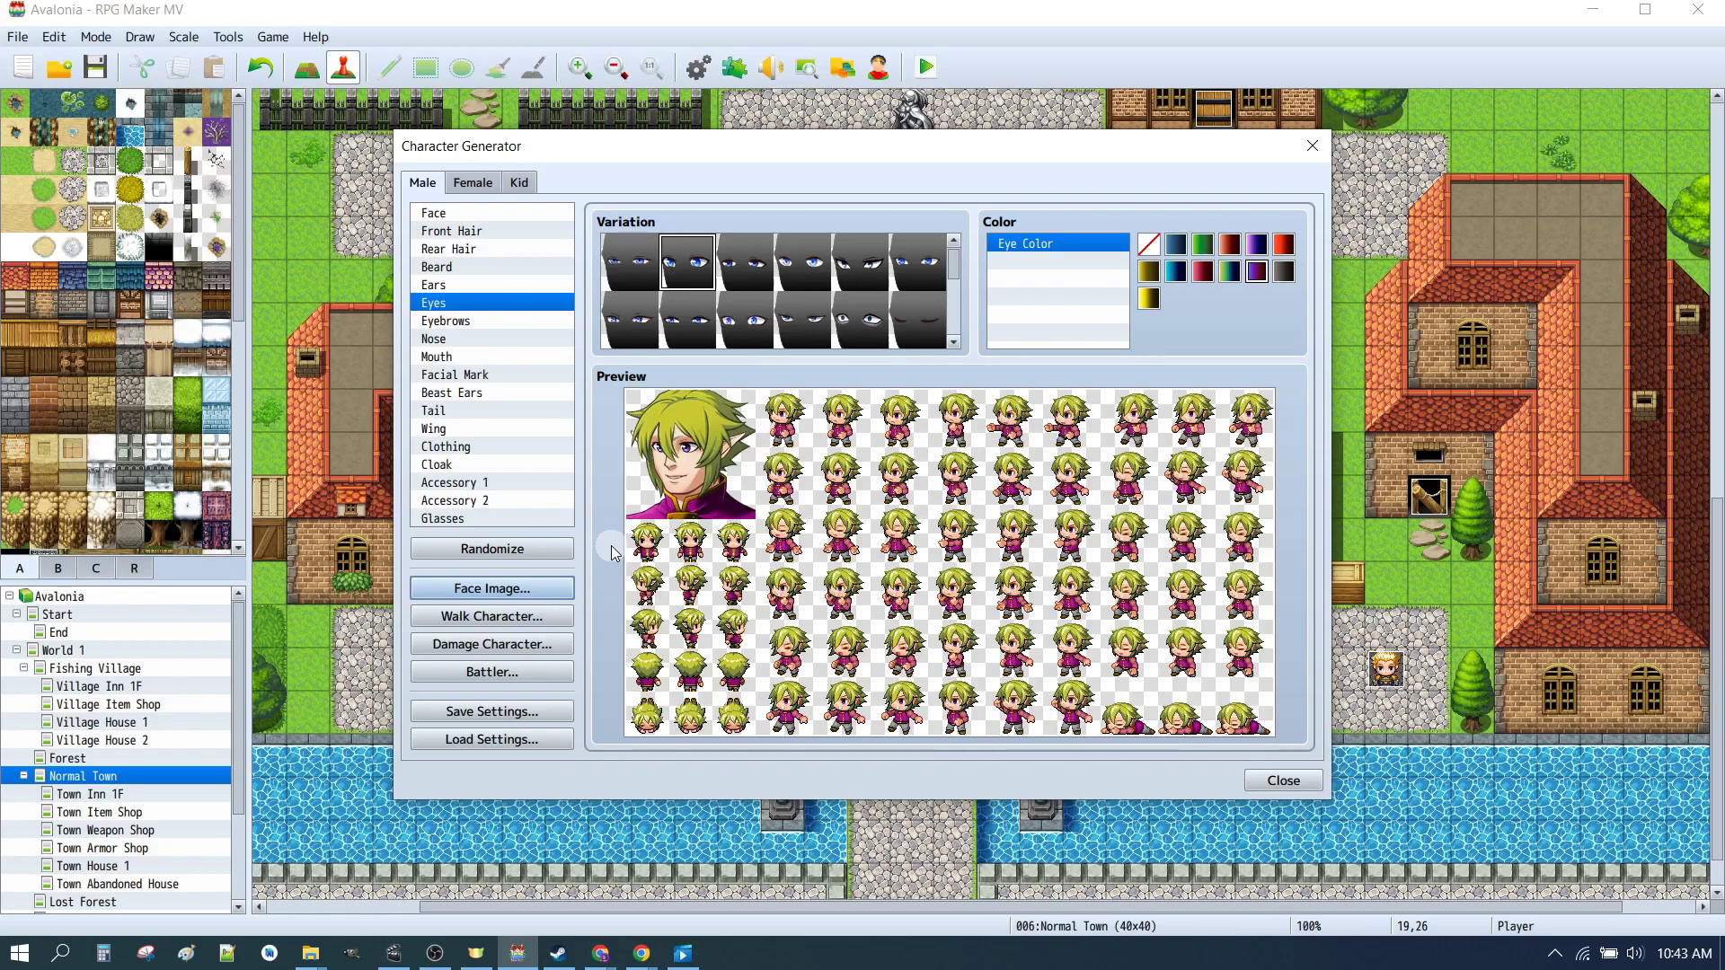
Step: From the male face export dialog, delete the existing _CHAR_01.png file in the faces folder
click(541, 584)
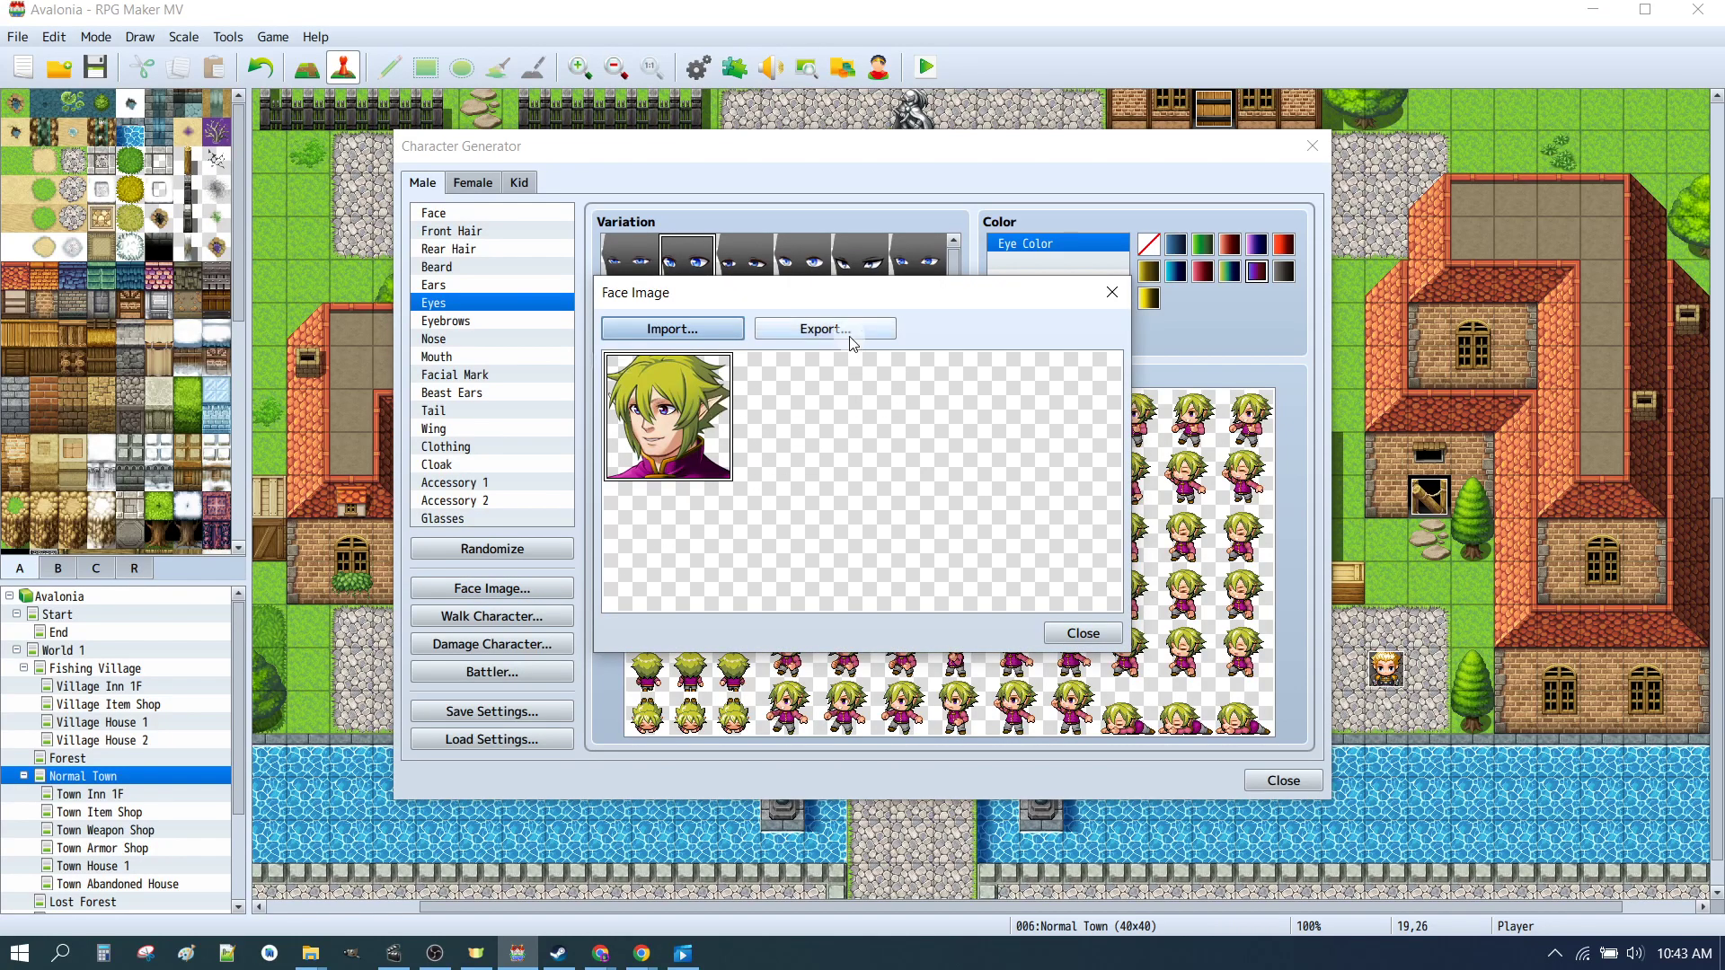
click(823, 327)
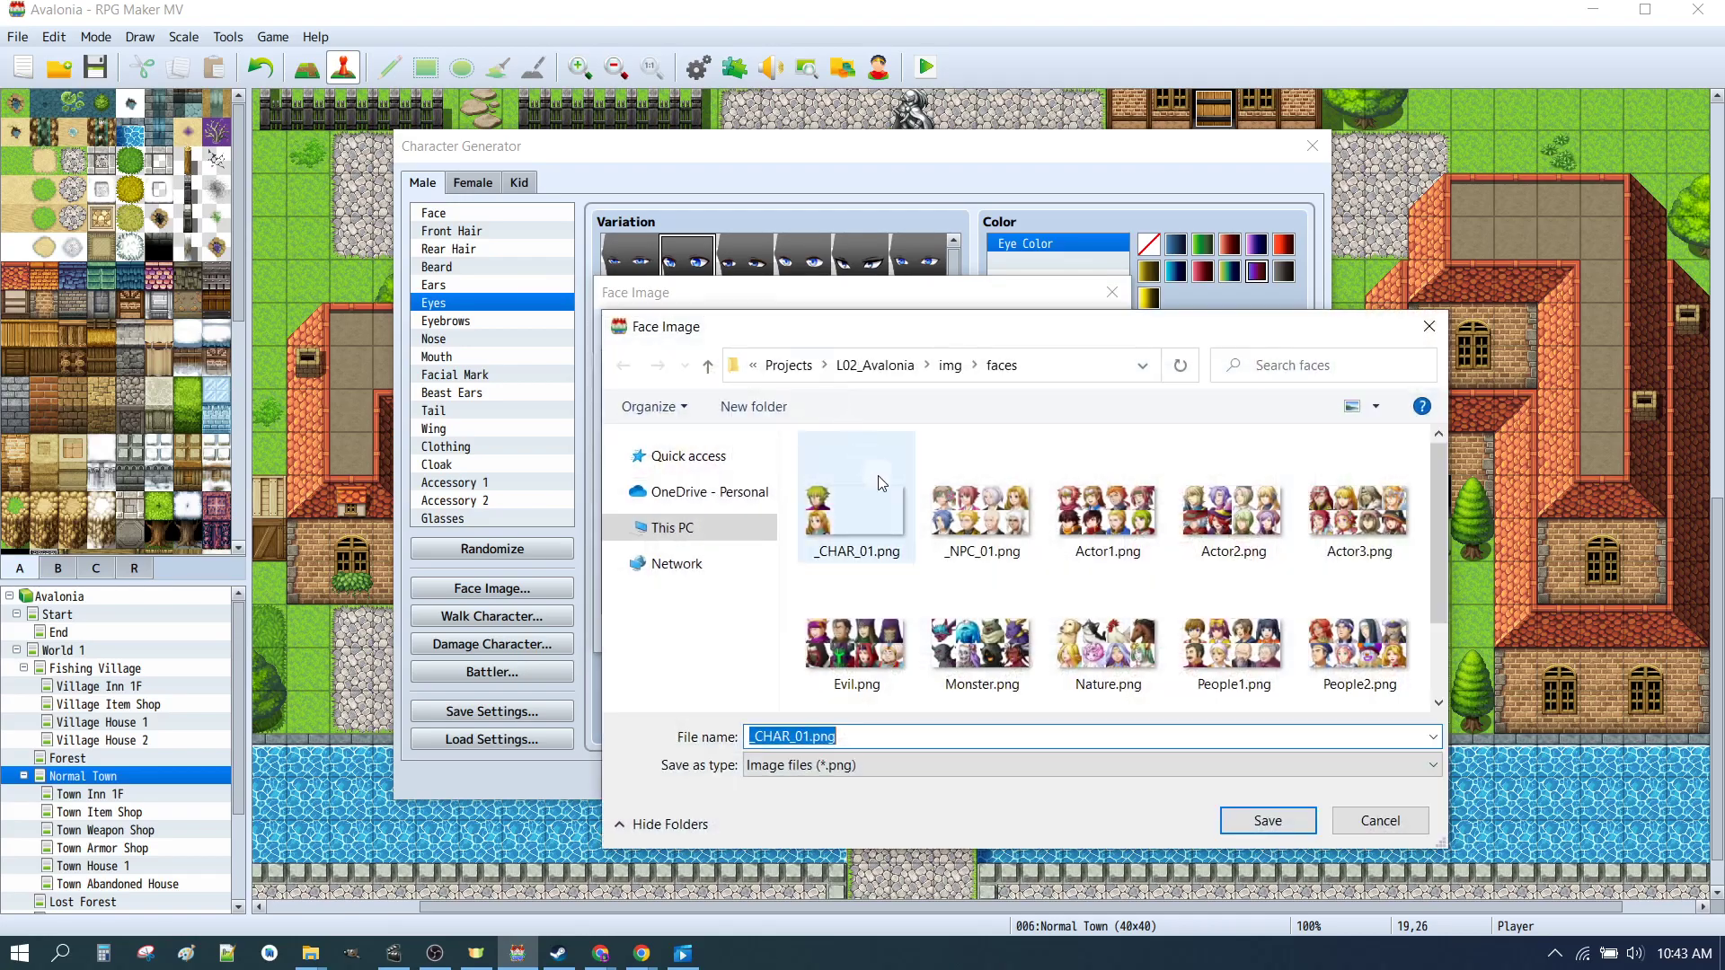
click(871, 530)
key(Delete)
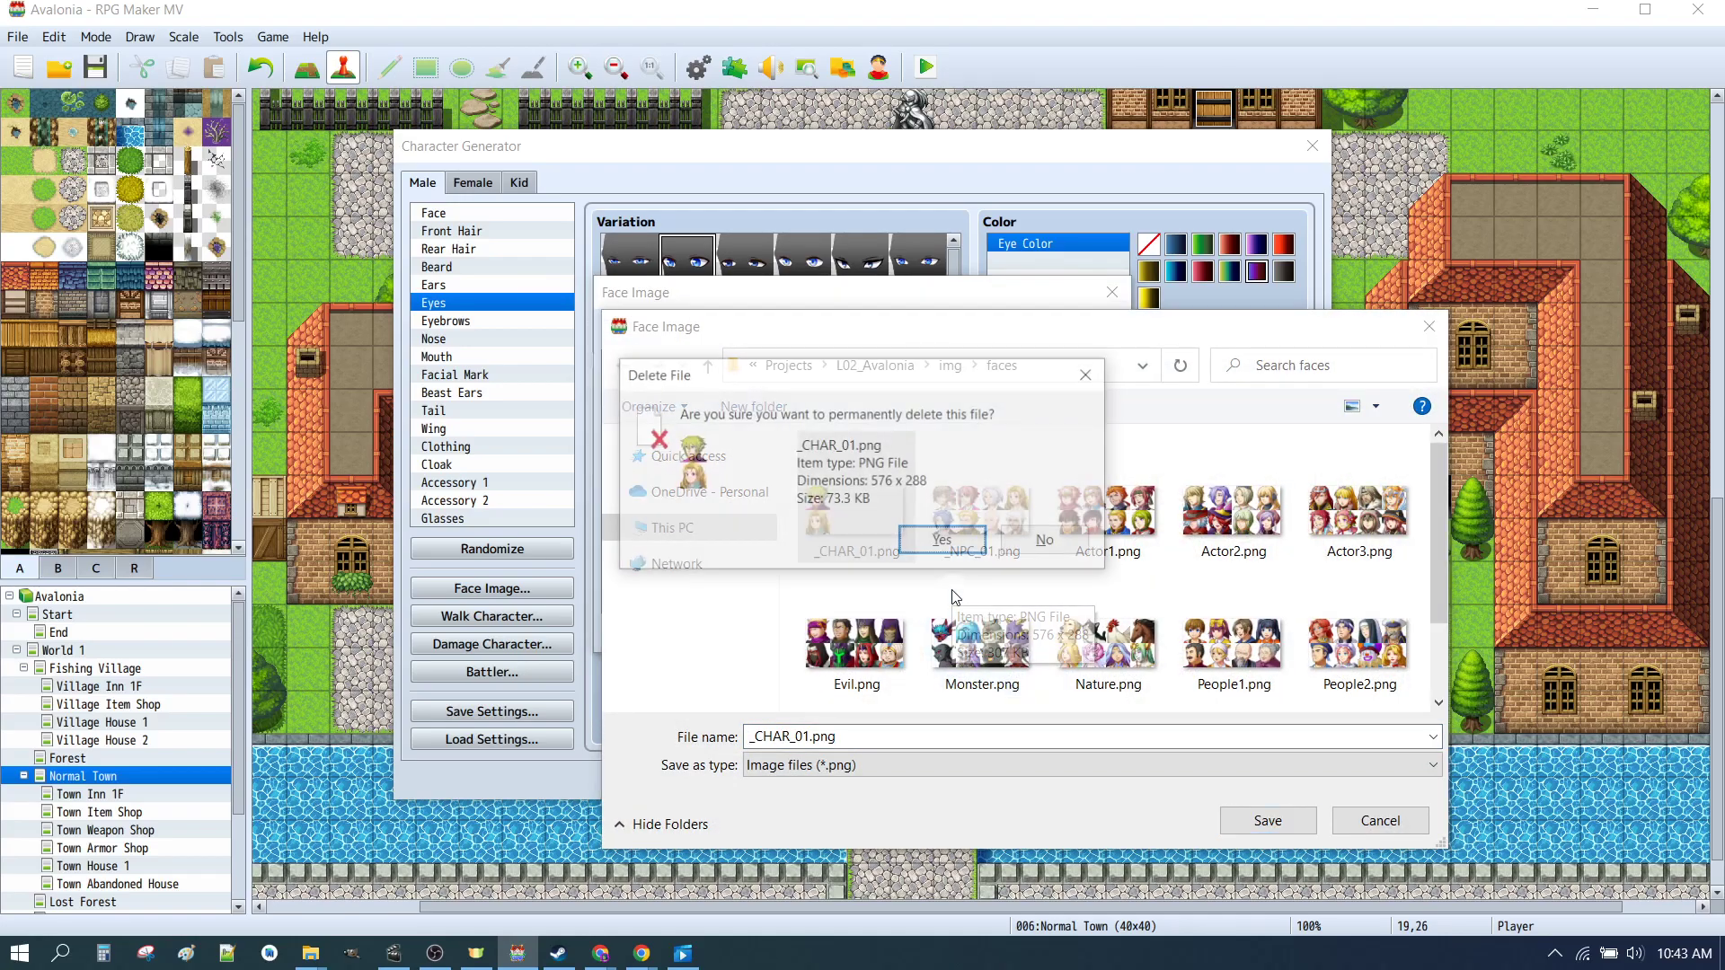
click(935, 538)
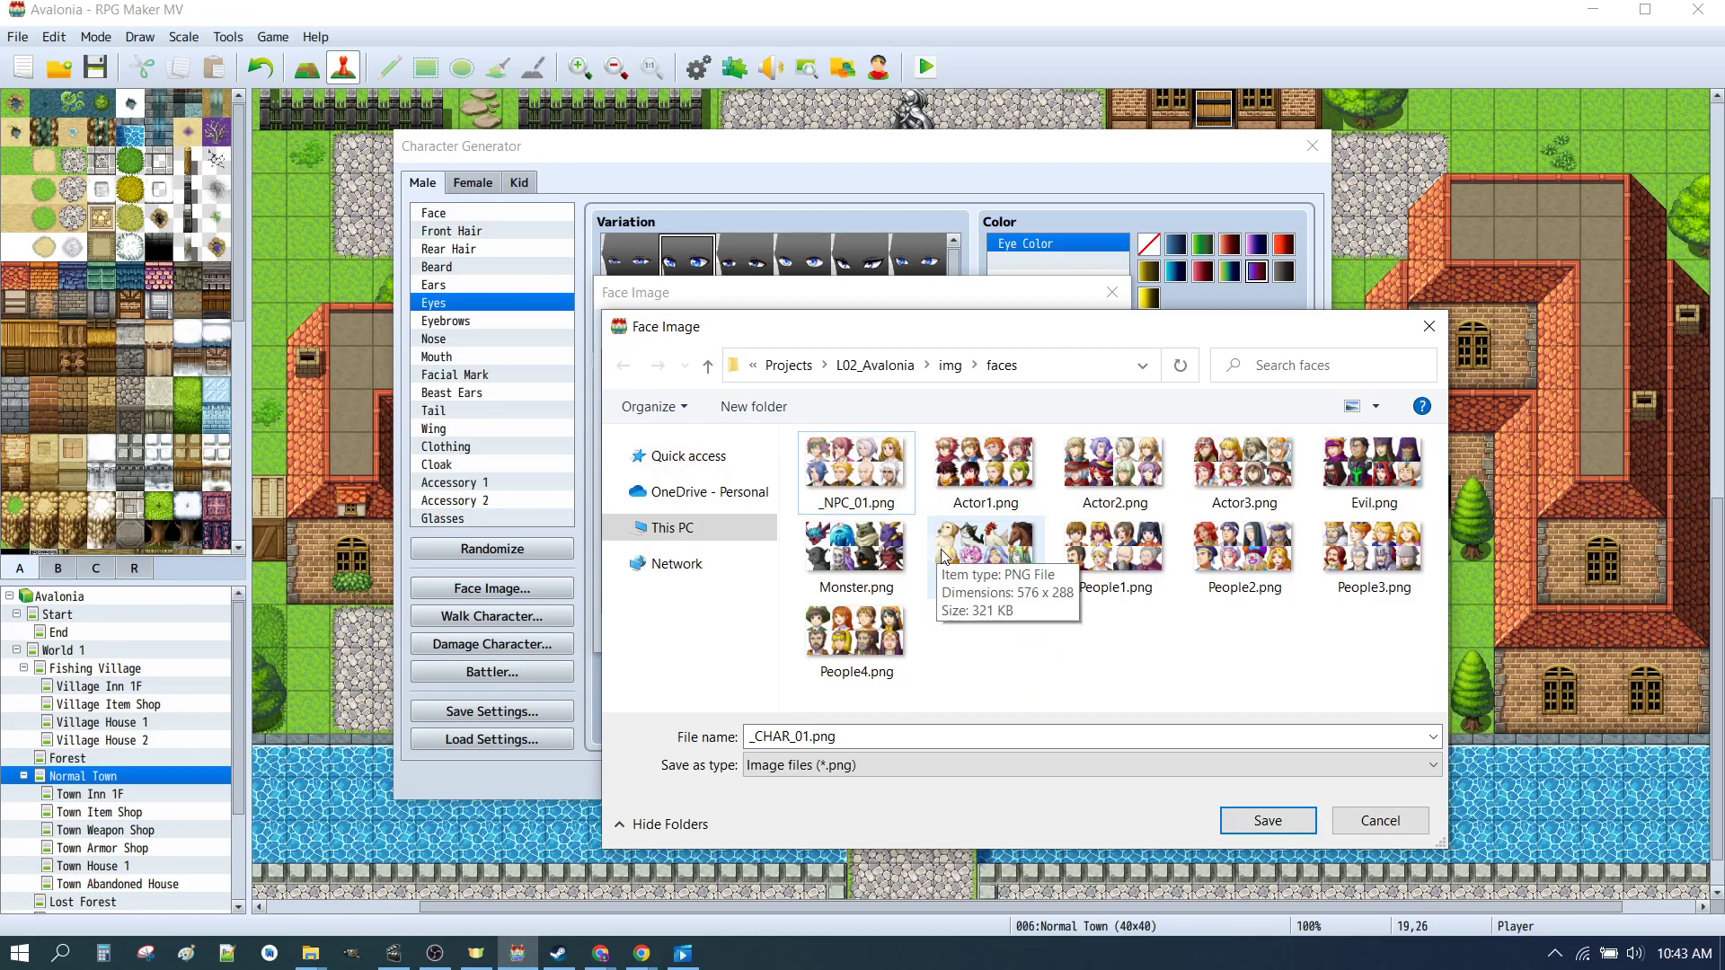
Step: Save the male character's face image as _CHAR_01.png, replacing the file
click(1276, 822)
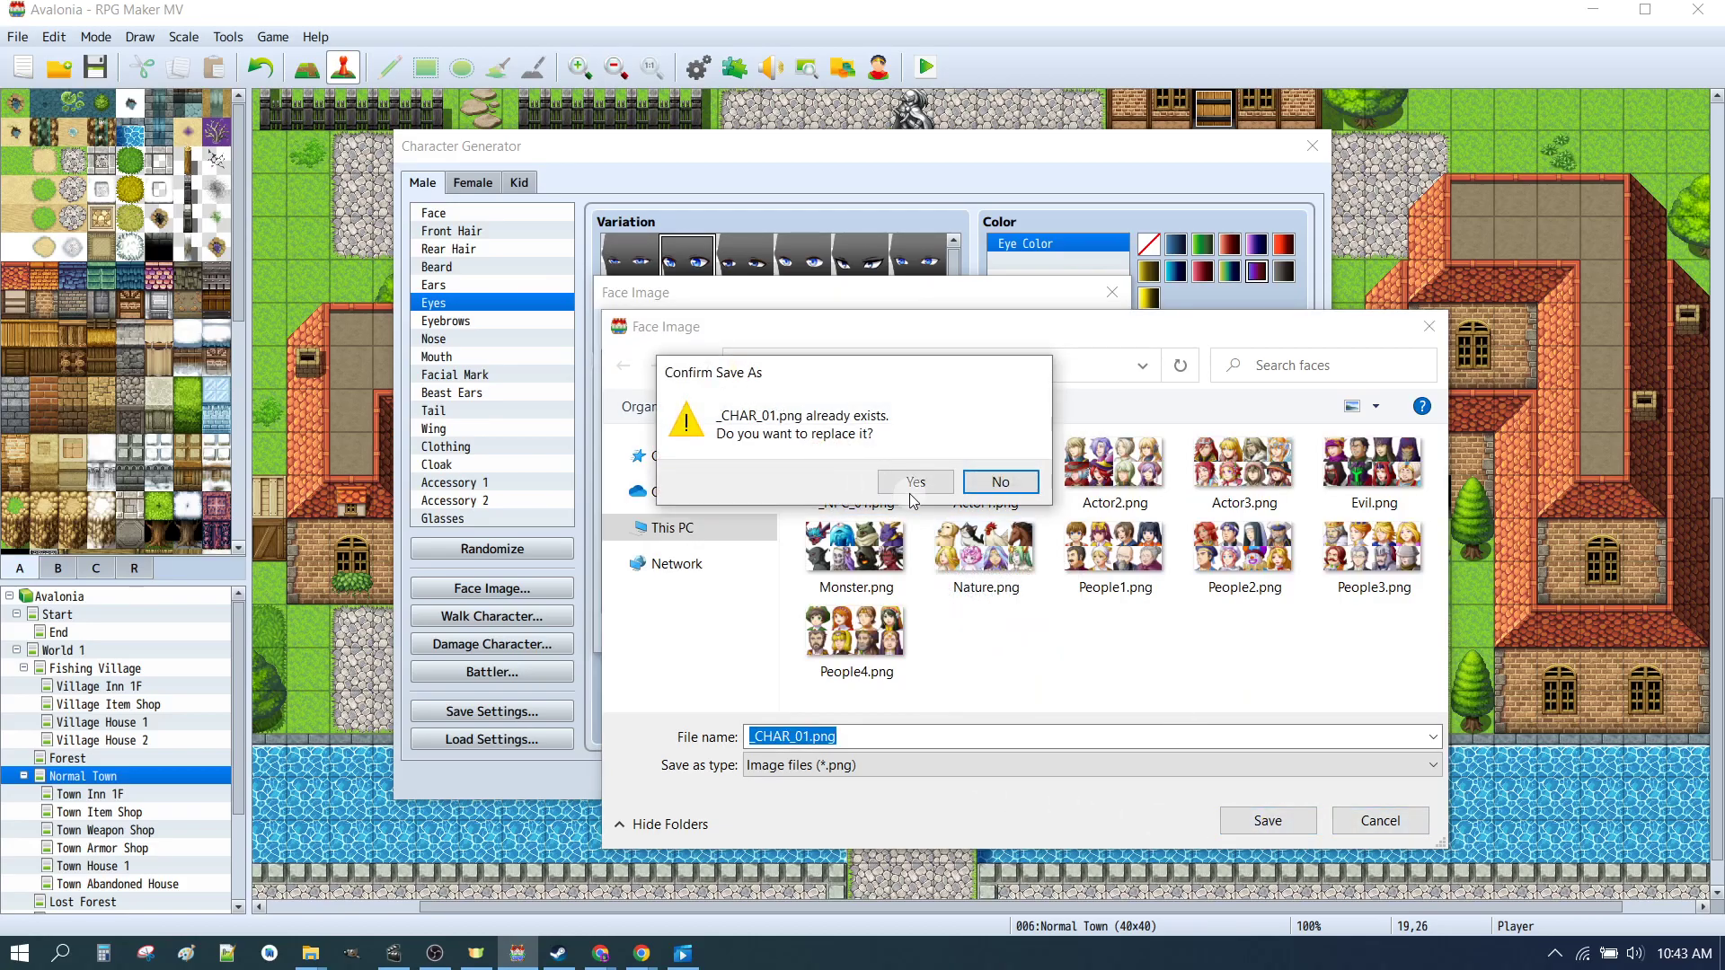
click(915, 486)
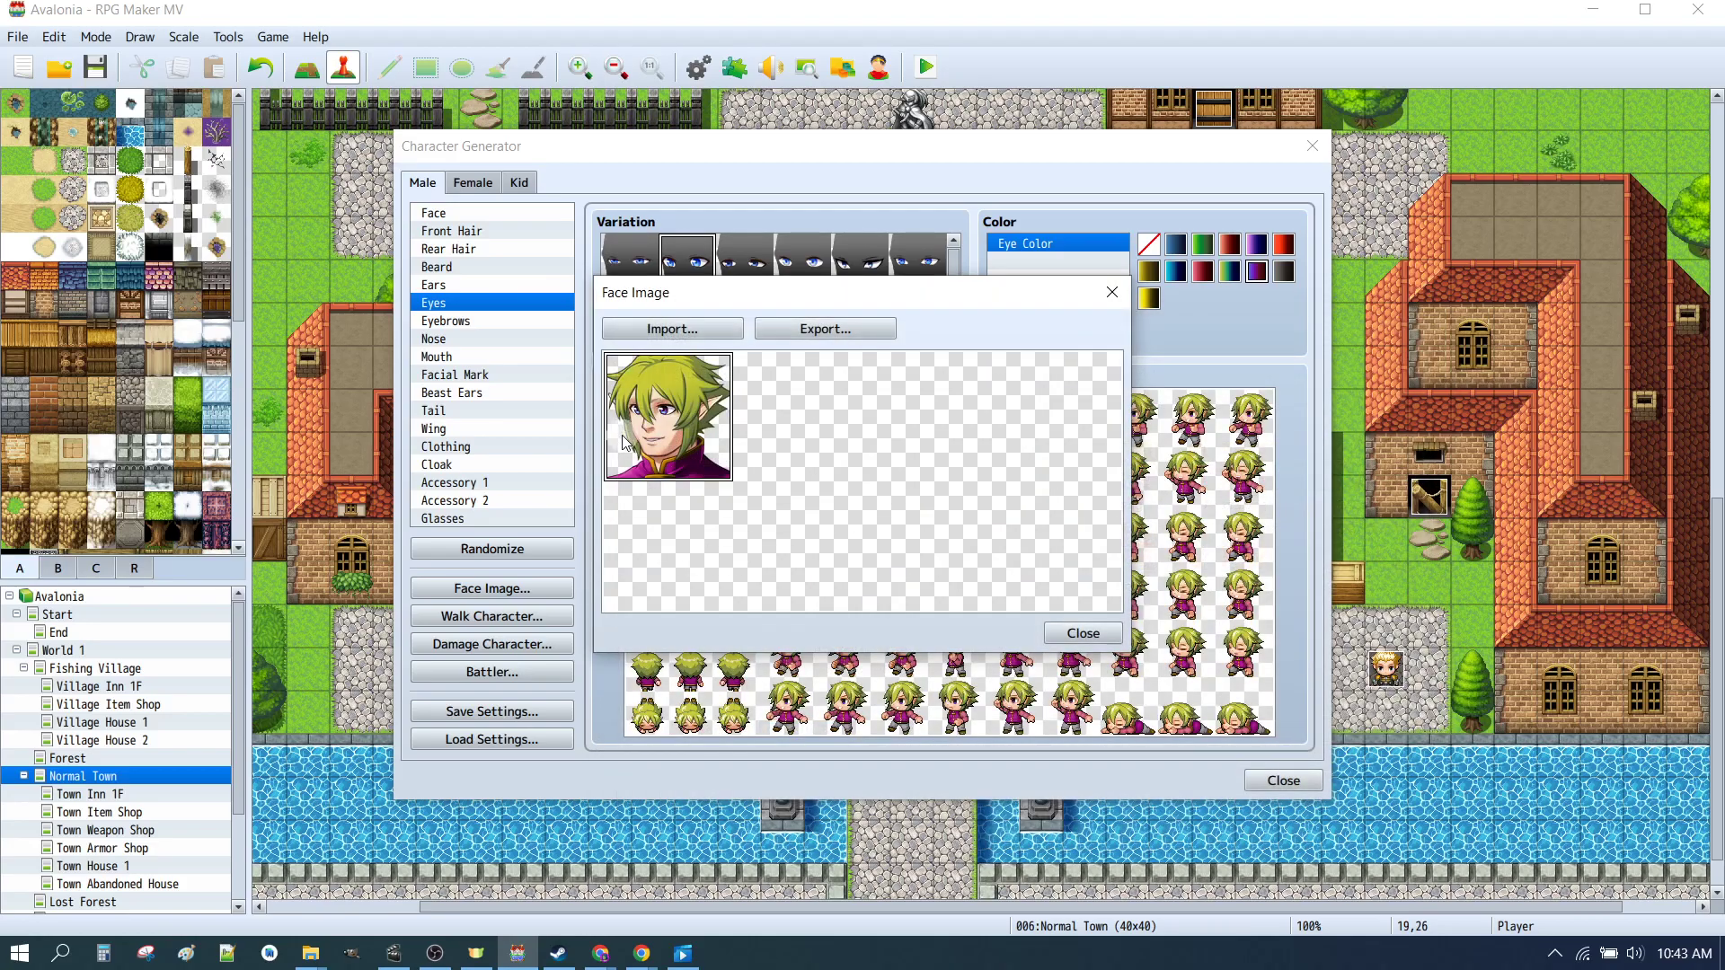
click(1085, 633)
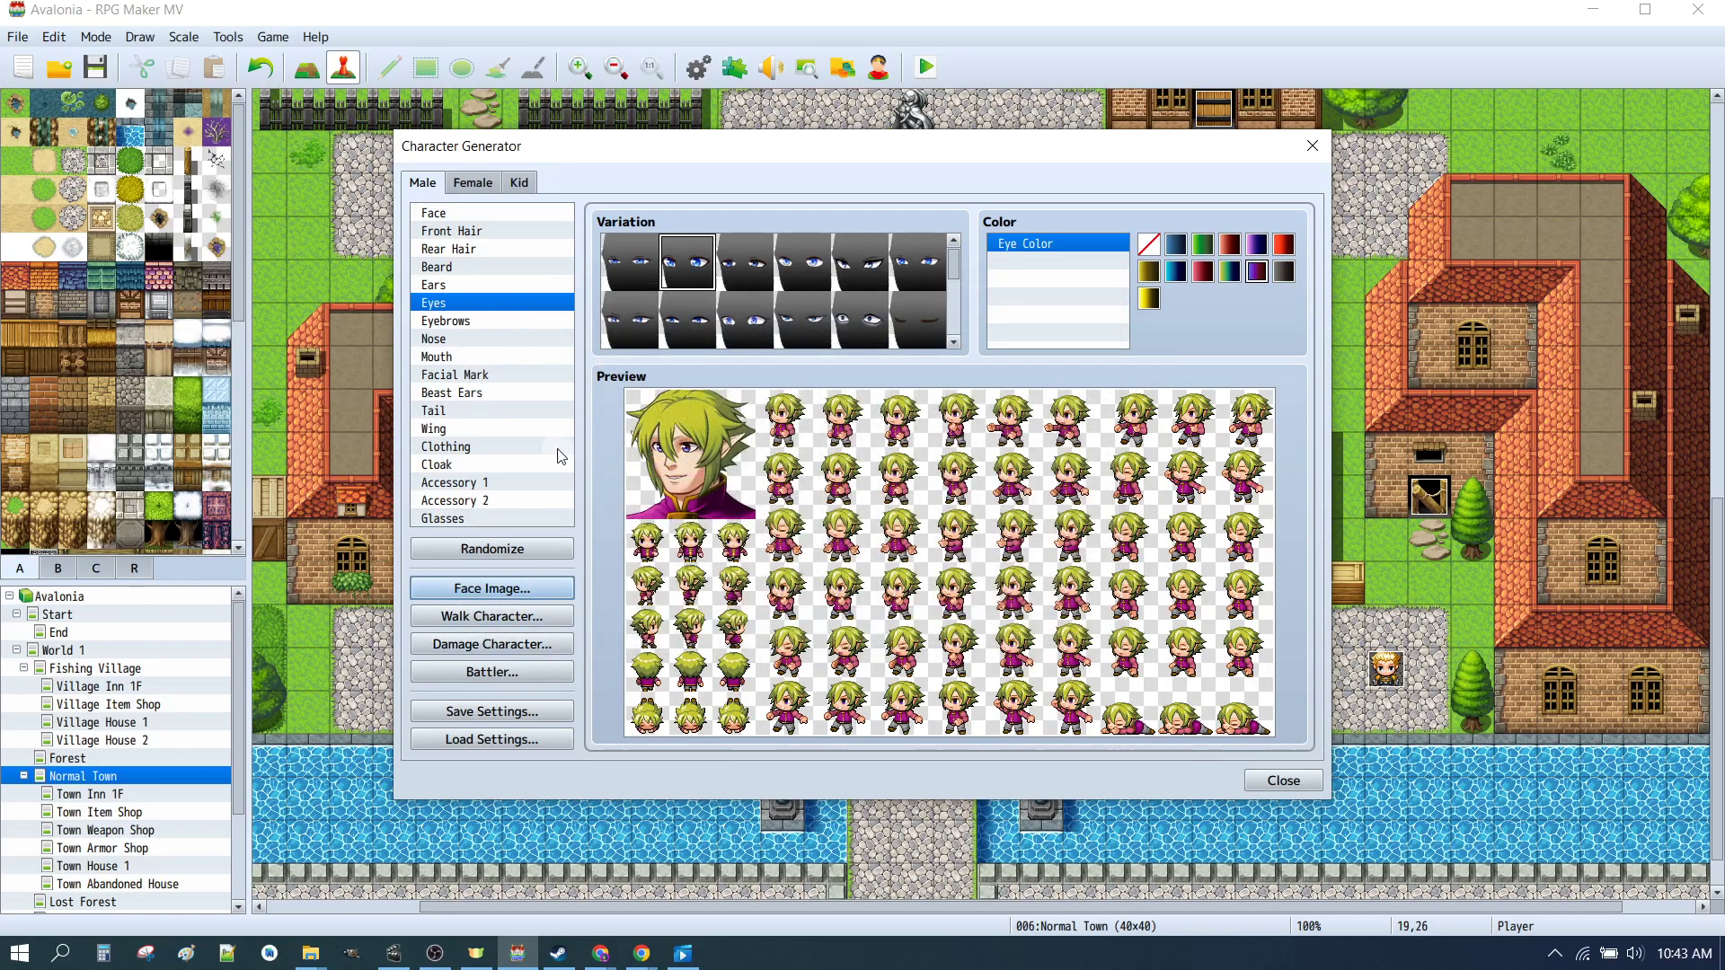
Step: Pick different eye and mouth variations for the male character
click(794, 268)
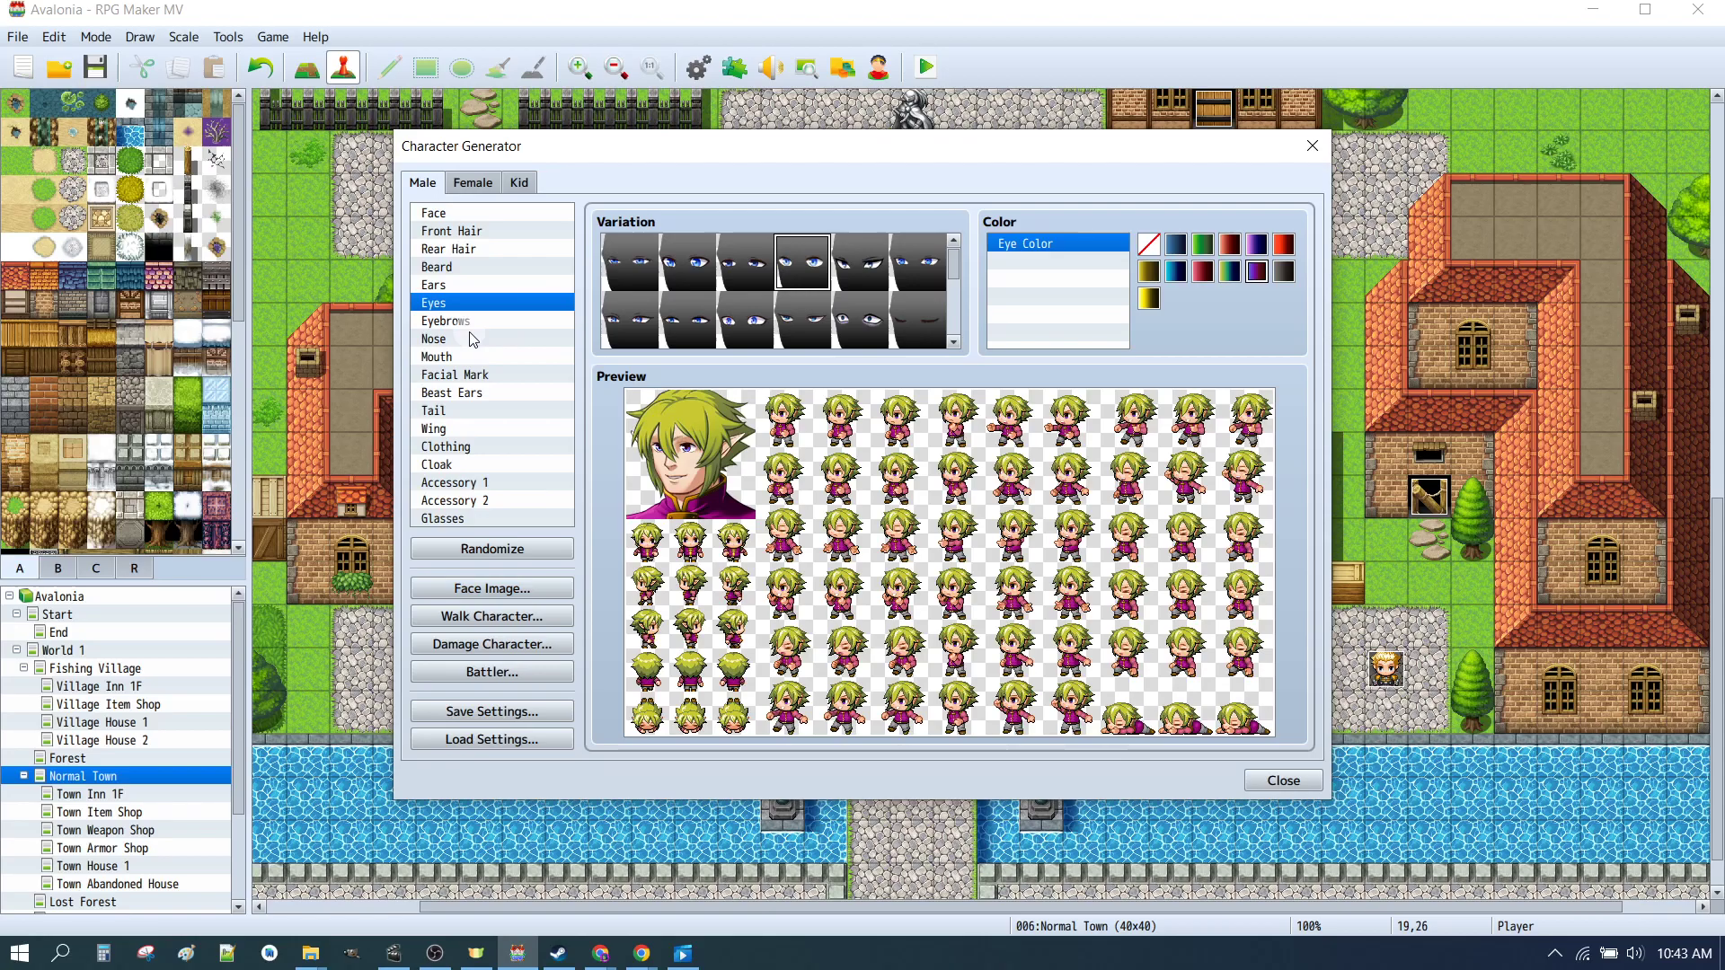
click(460, 359)
click(804, 280)
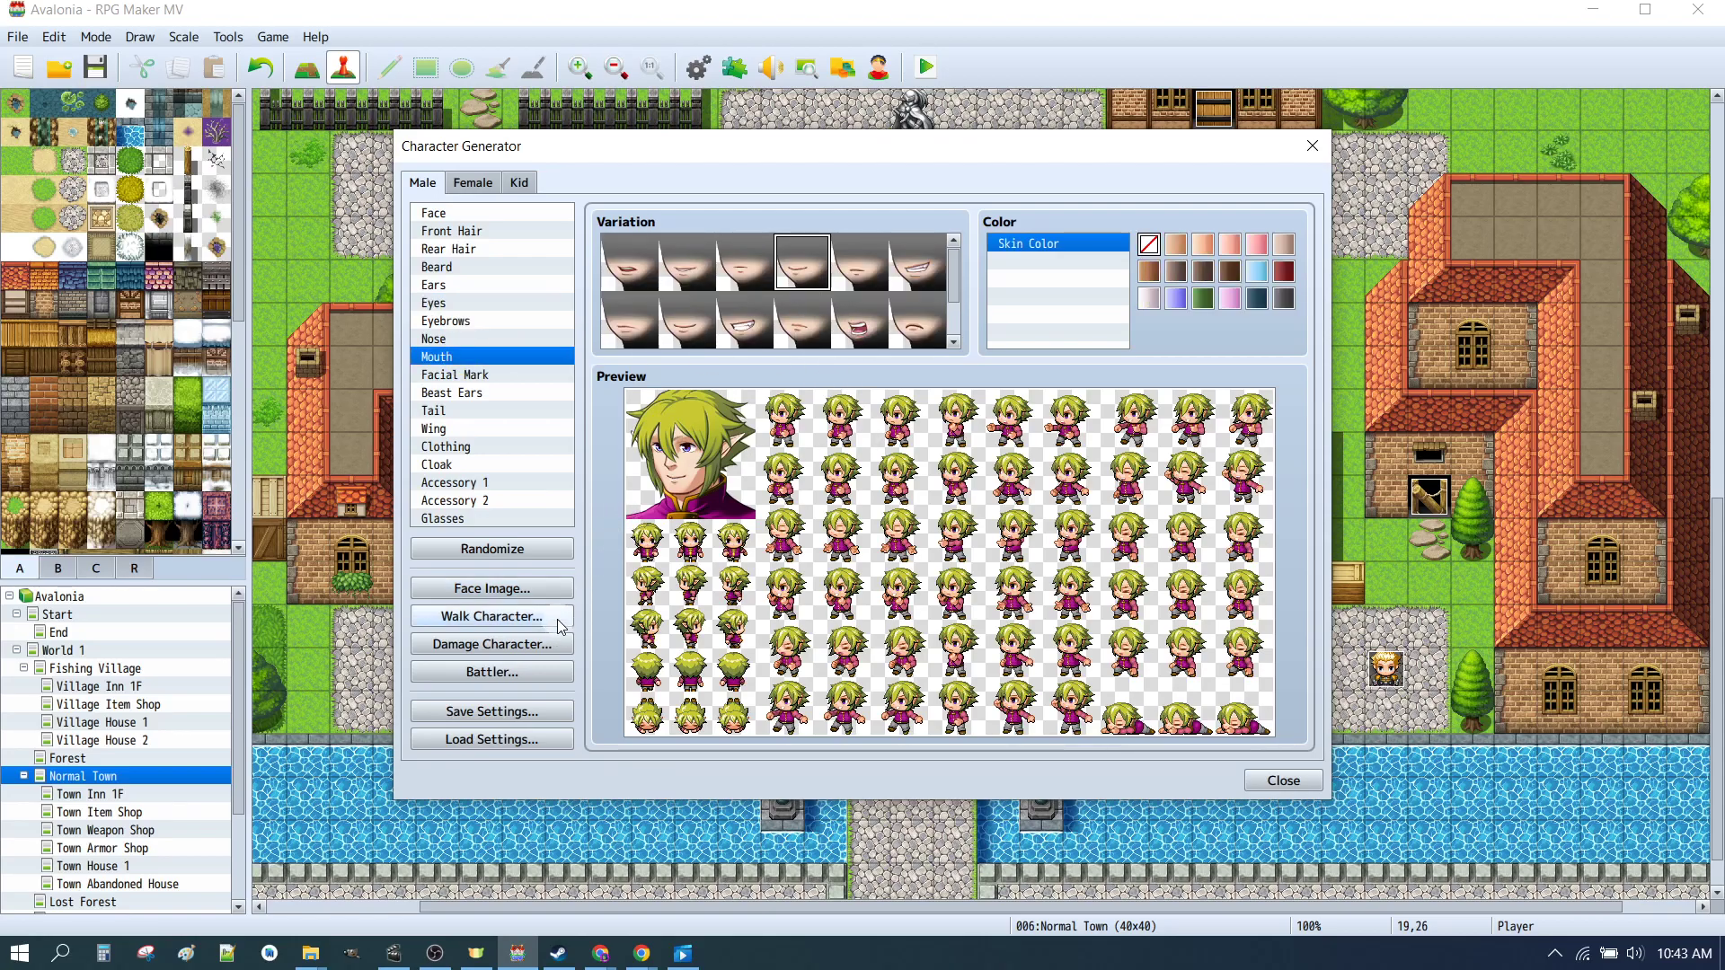
Step: Import _CHAR_01.png into the male face image sheet and export it again, replacing _CHAR_01.png
click(526, 591)
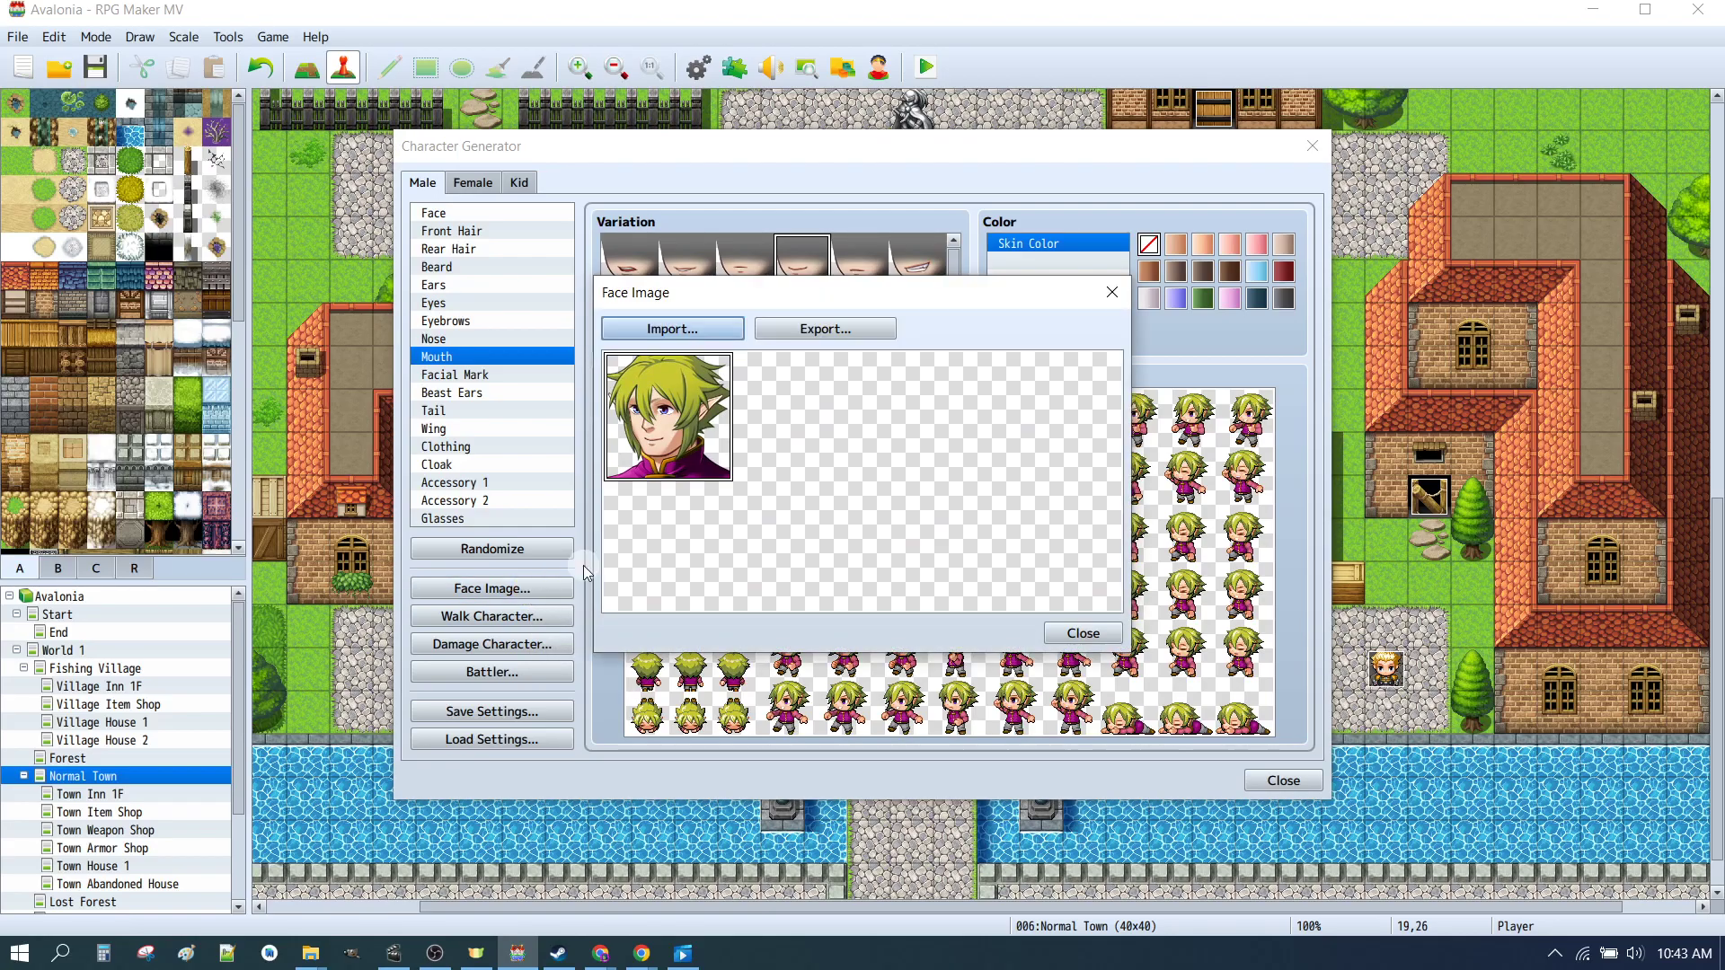
click(665, 330)
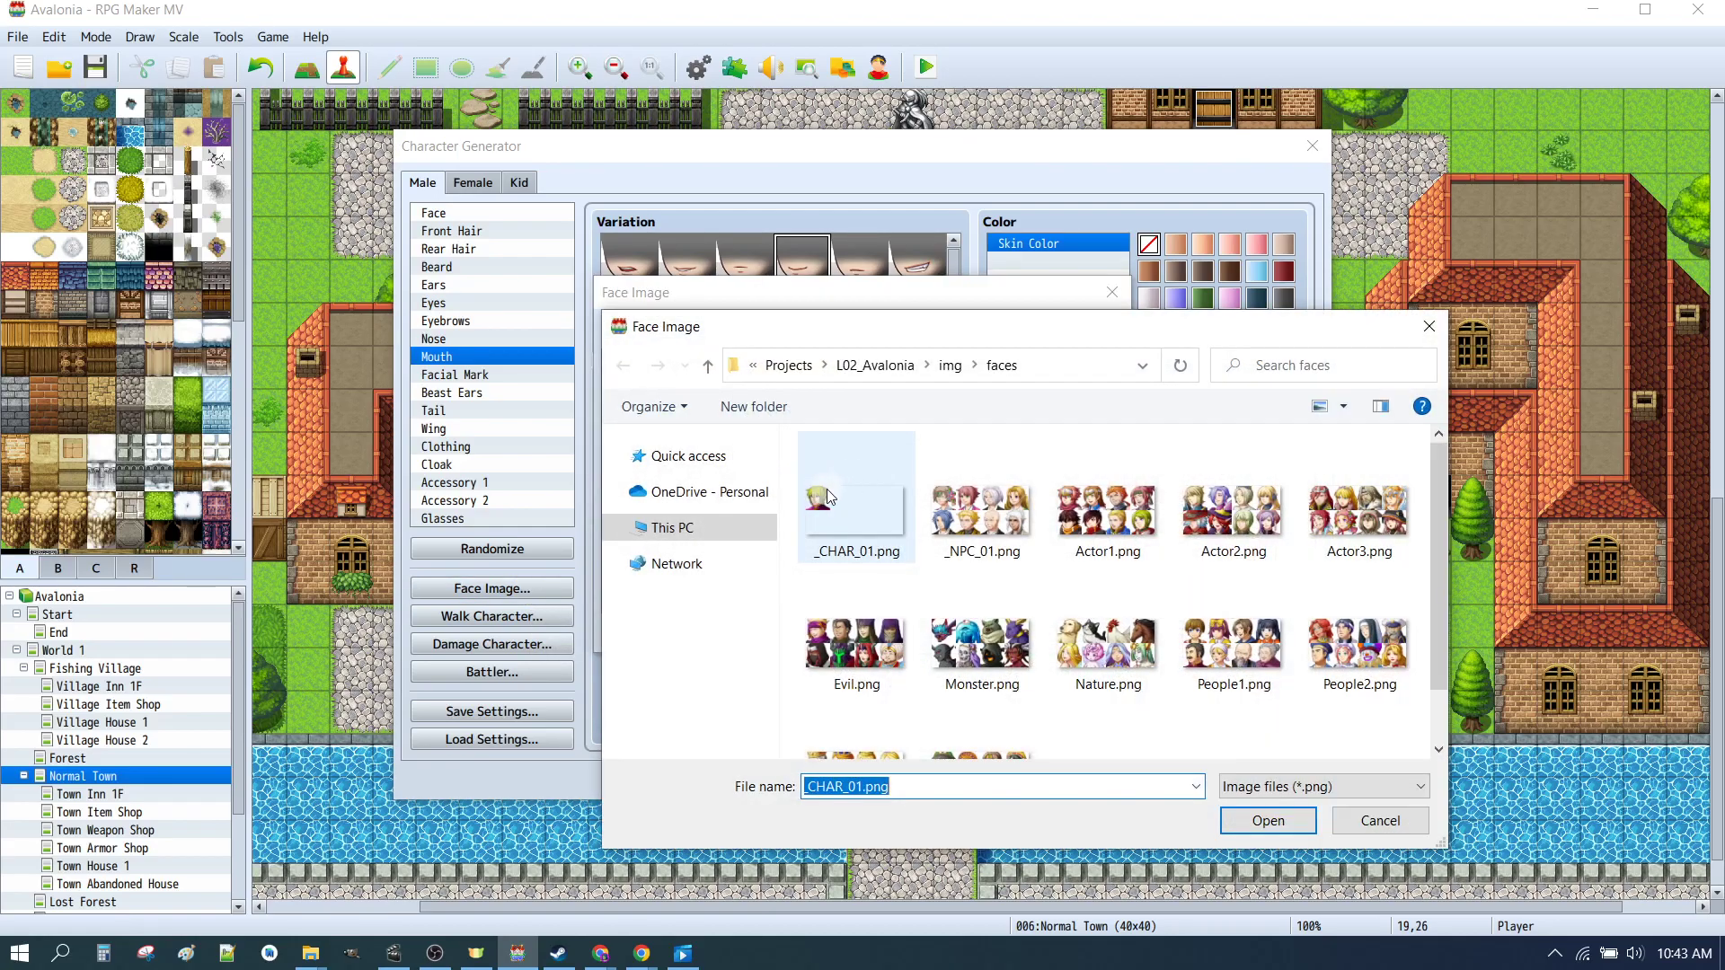
click(1256, 822)
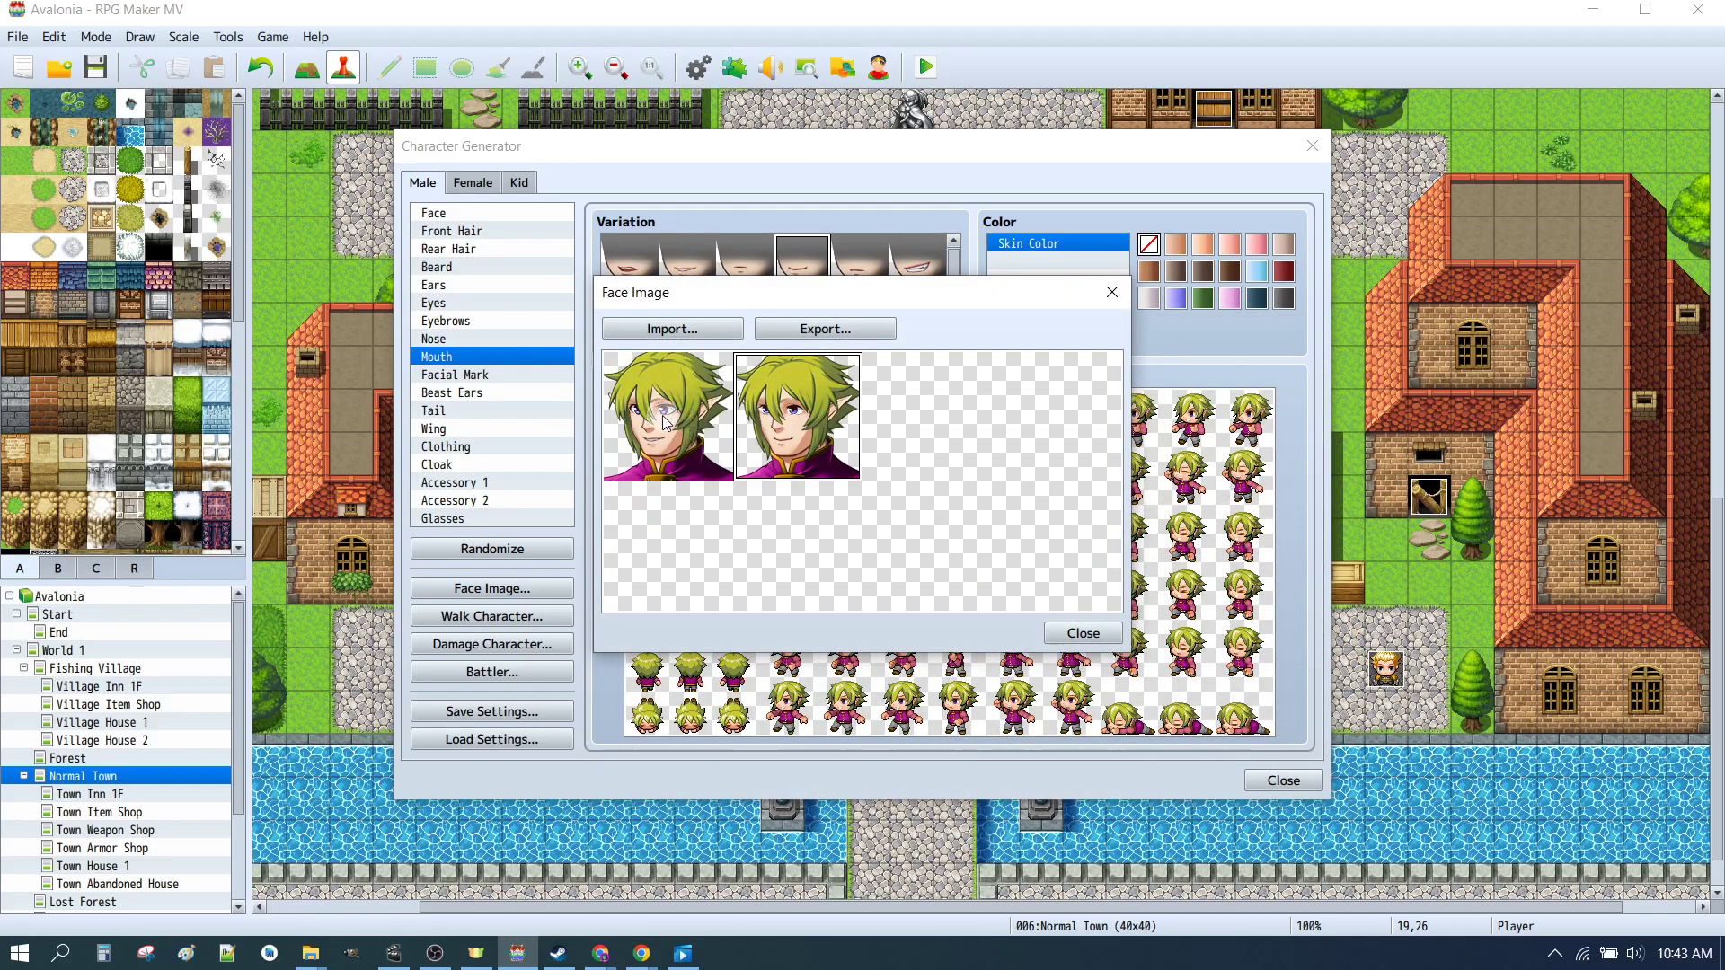
click(827, 330)
click(894, 514)
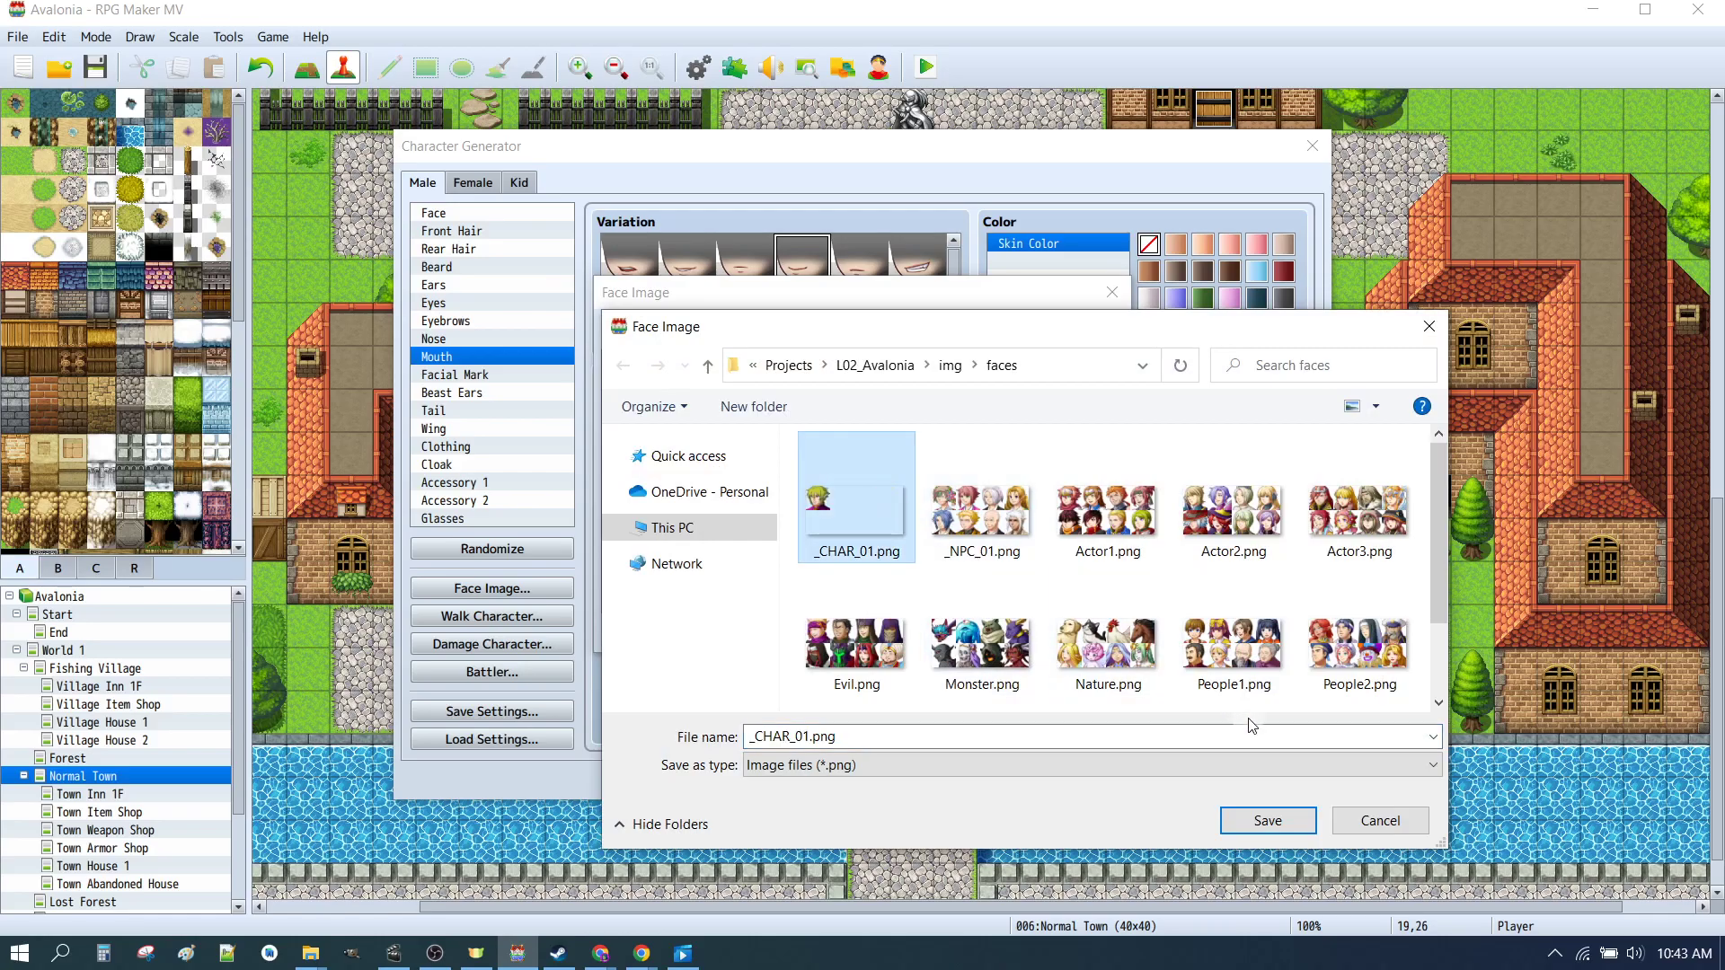
click(1238, 829)
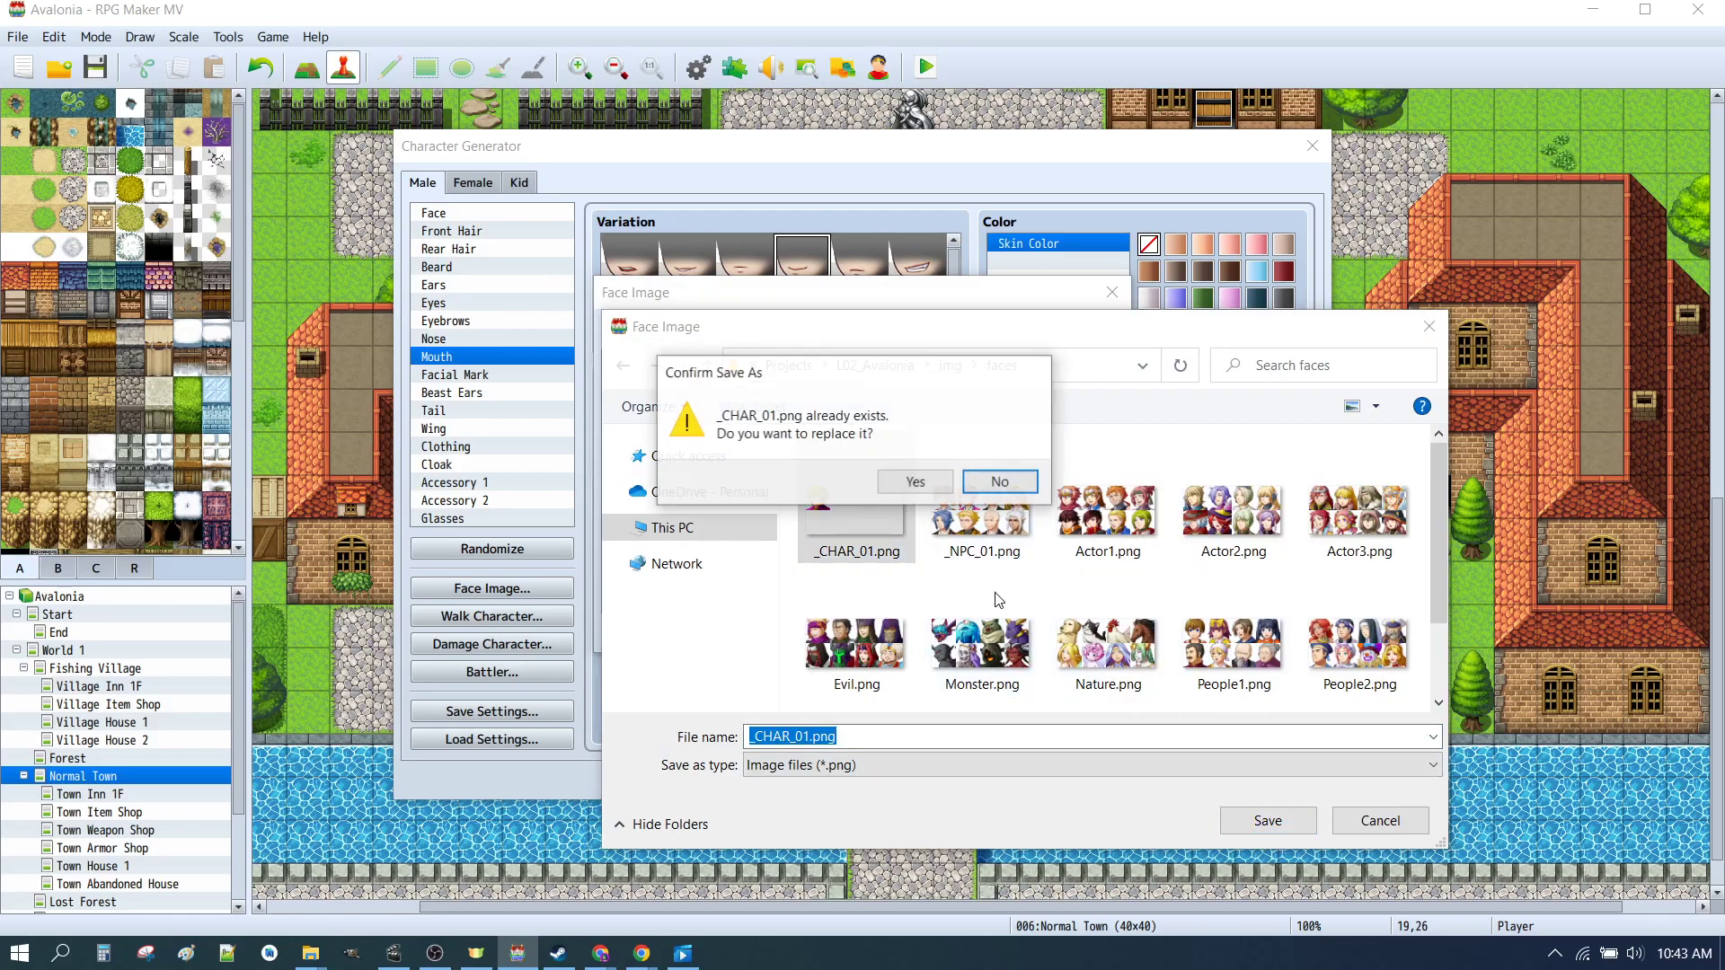
click(927, 480)
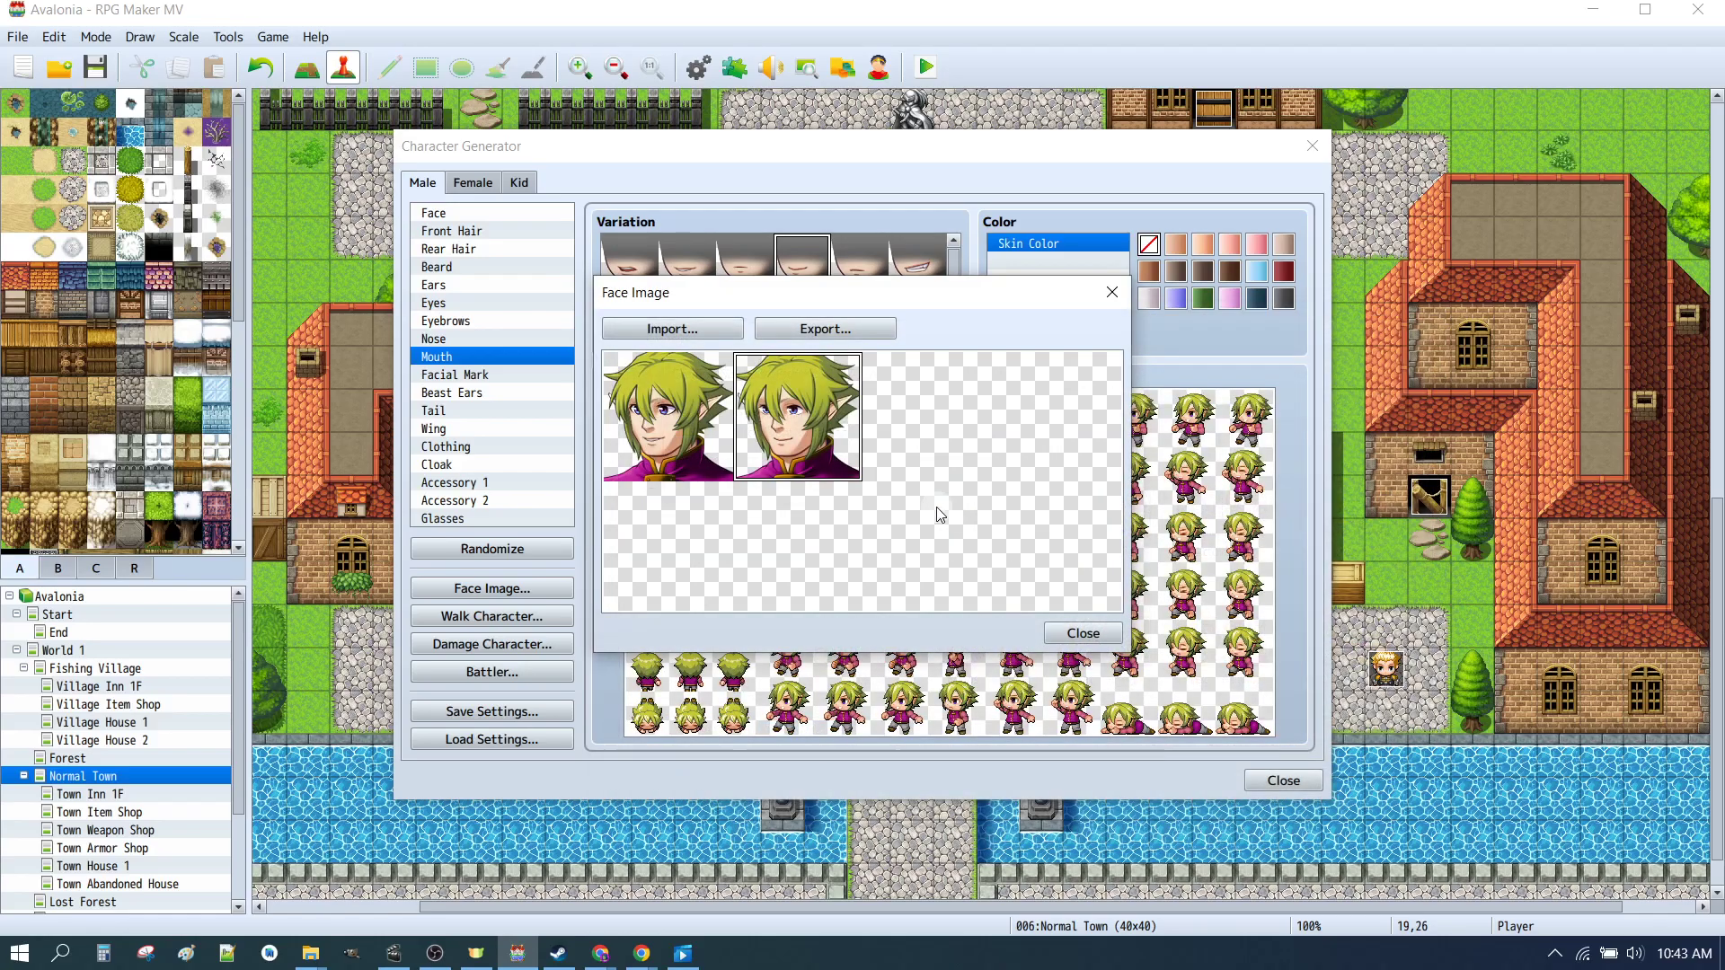
click(1085, 631)
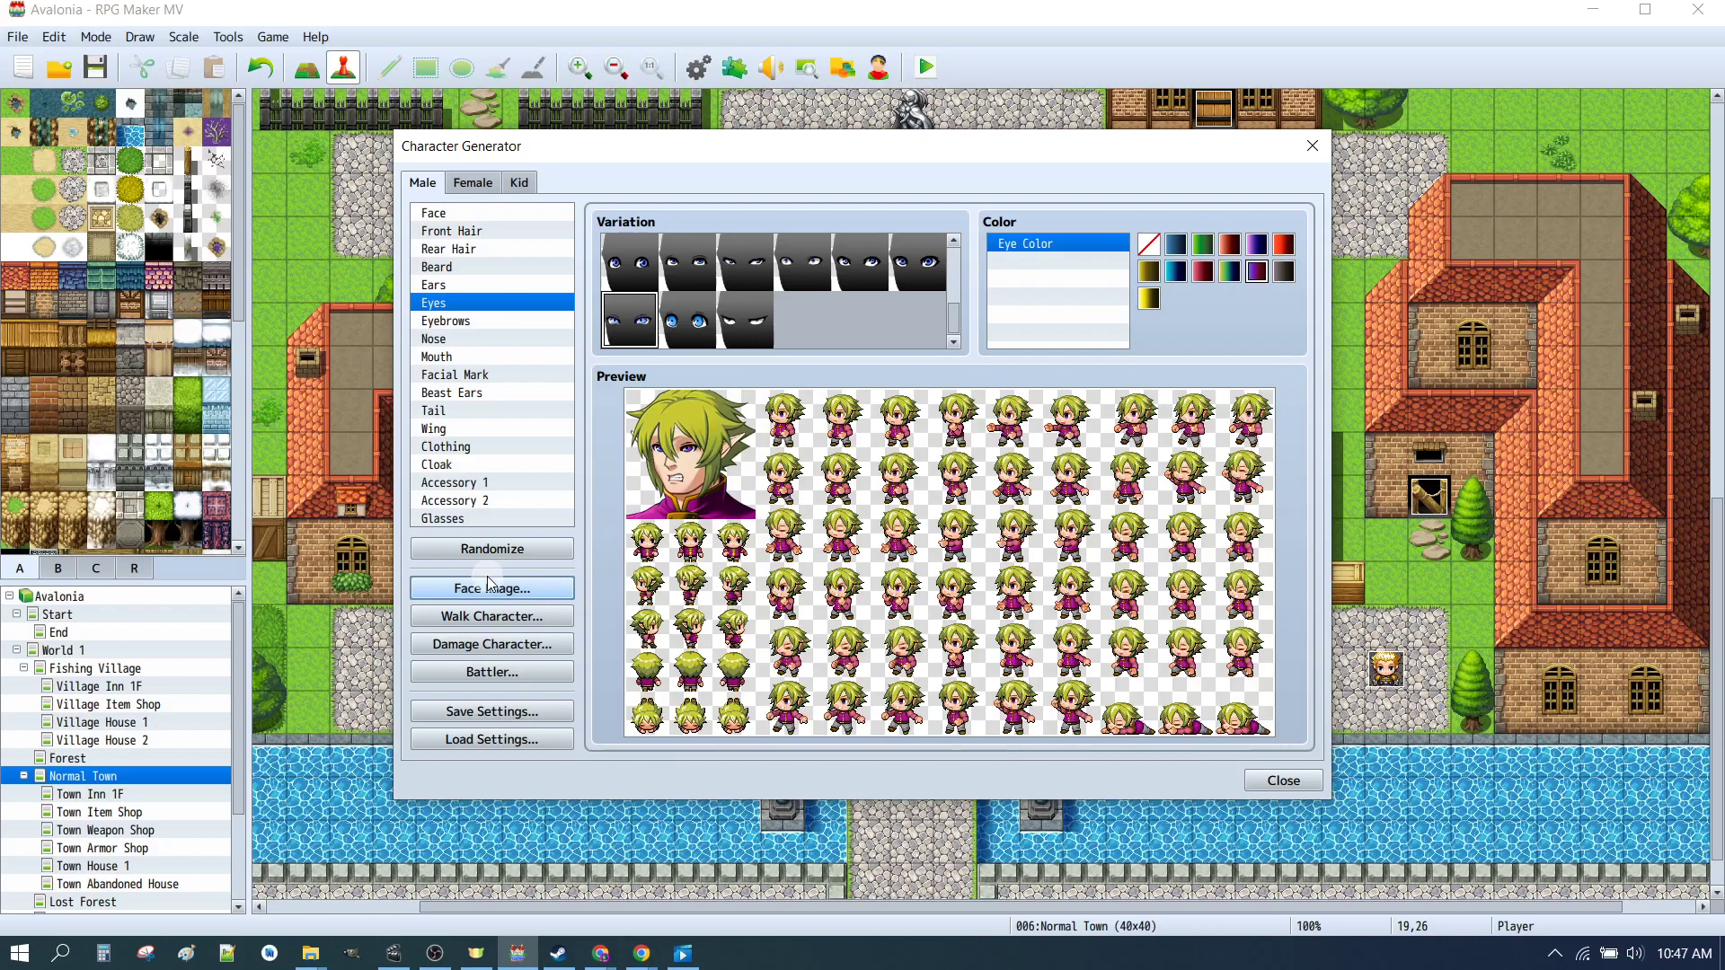
Step: Import _CHAR_01M.png into the male face image sheet to review the faces, then close the dialog
click(483, 590)
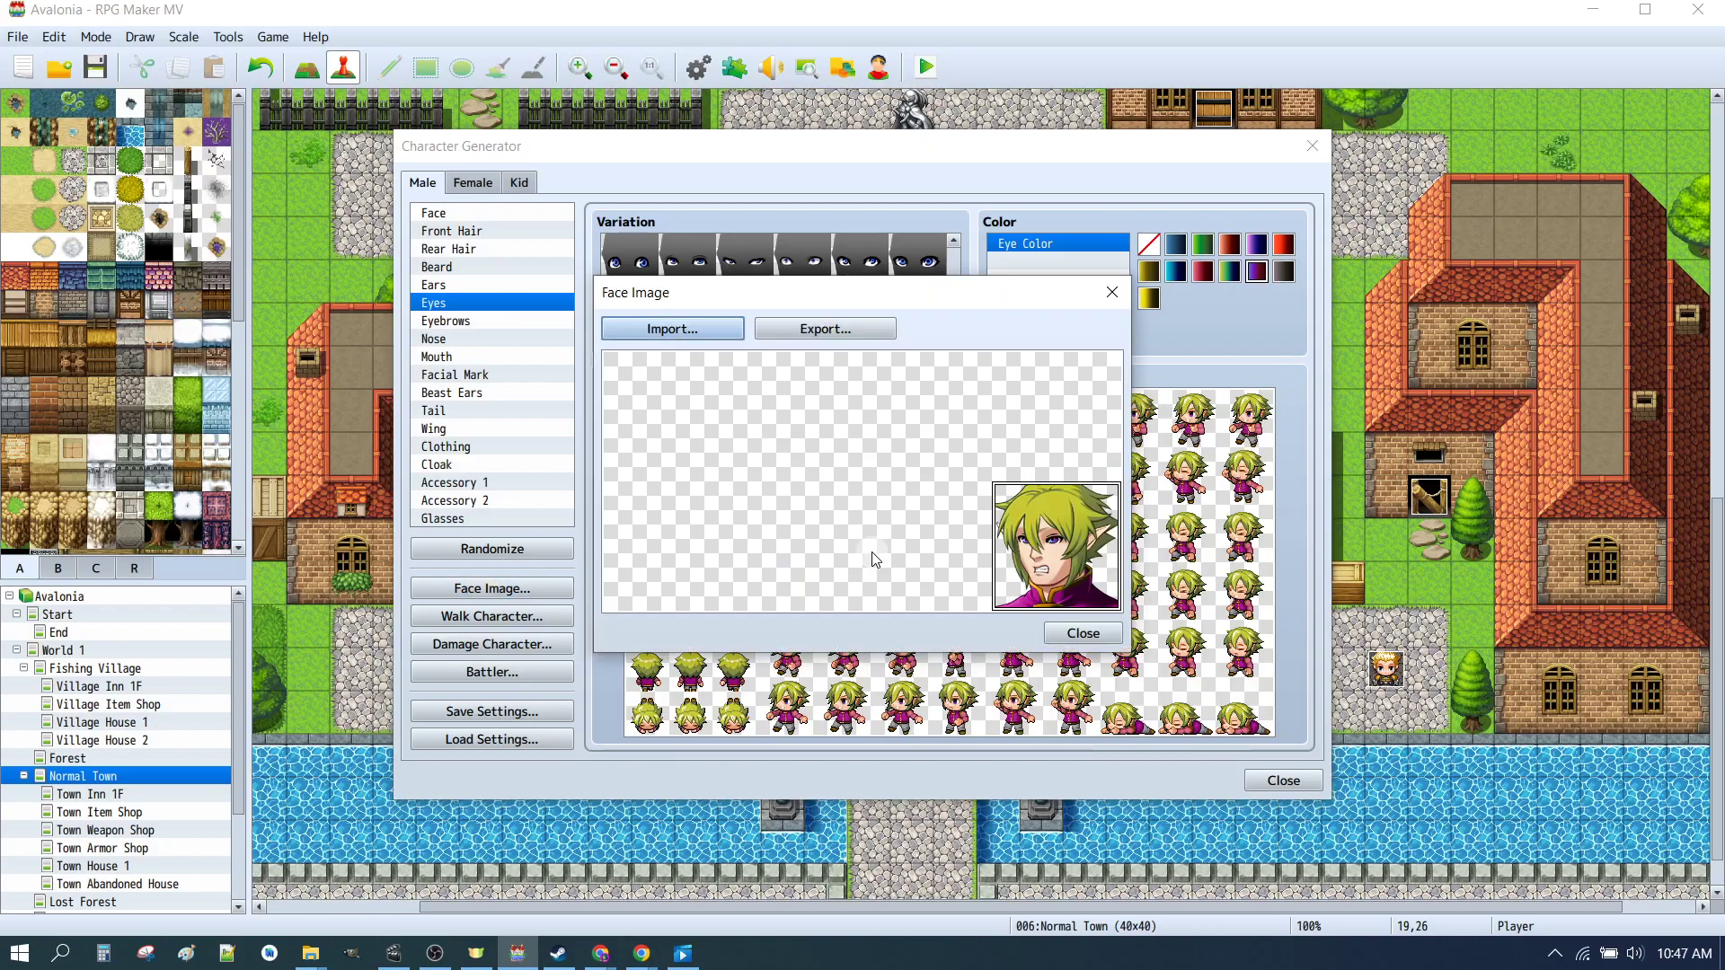
click(676, 331)
click(828, 532)
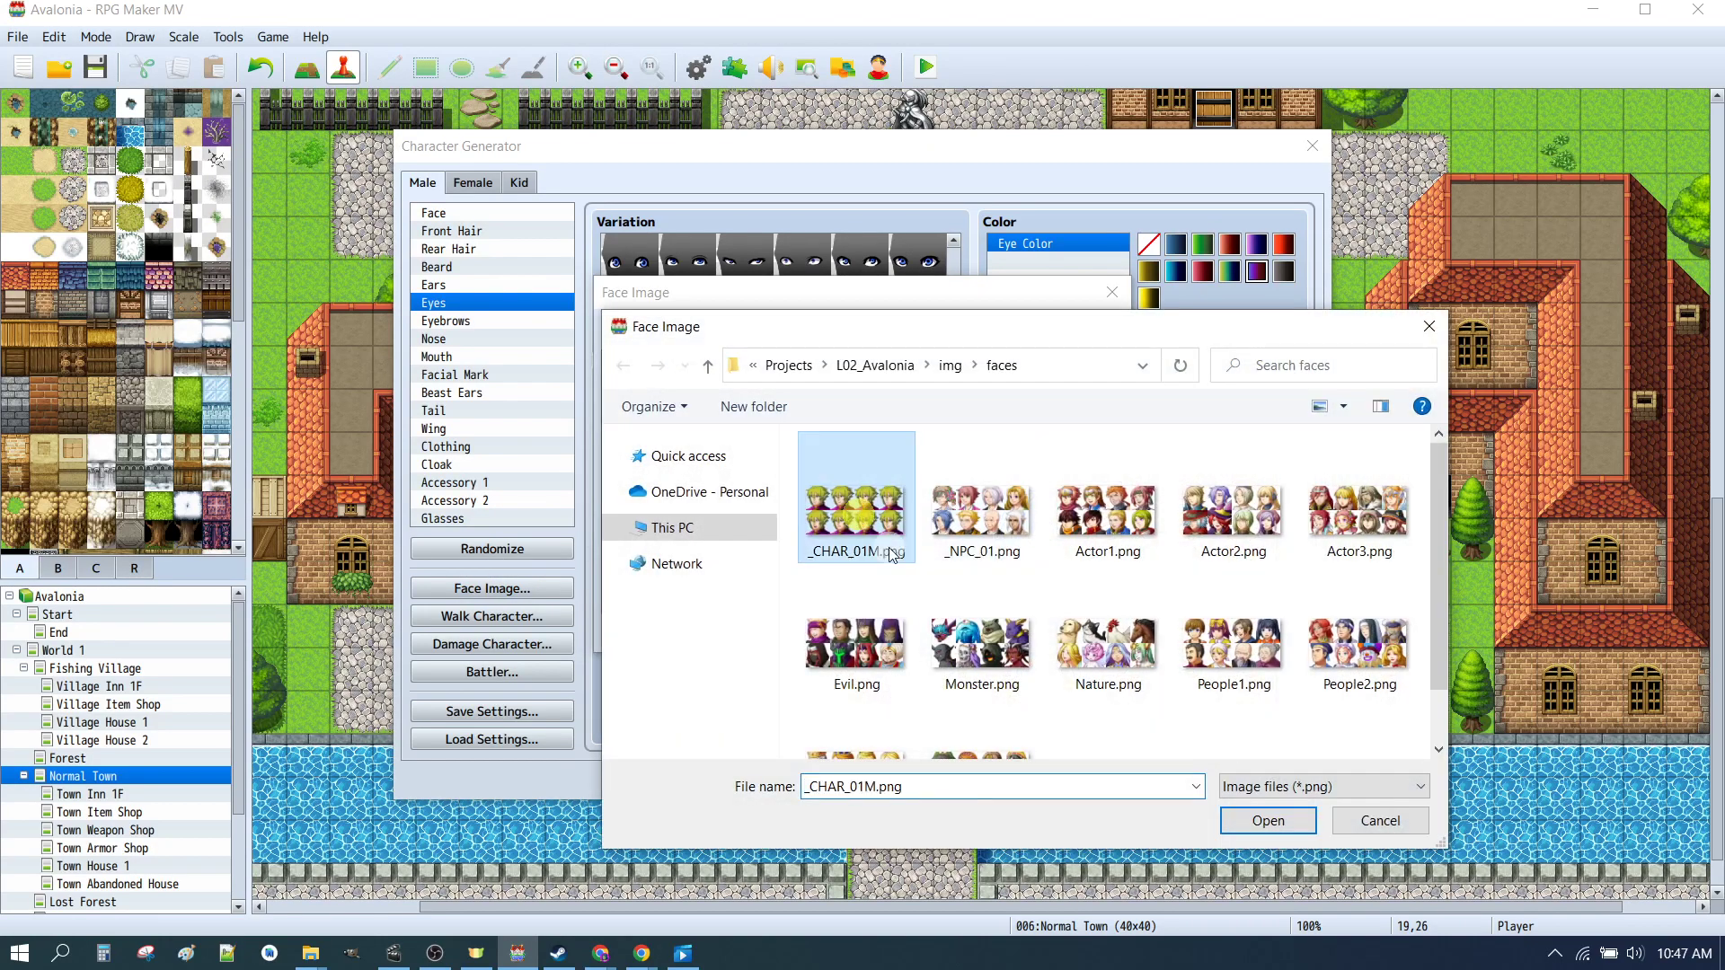
click(1258, 821)
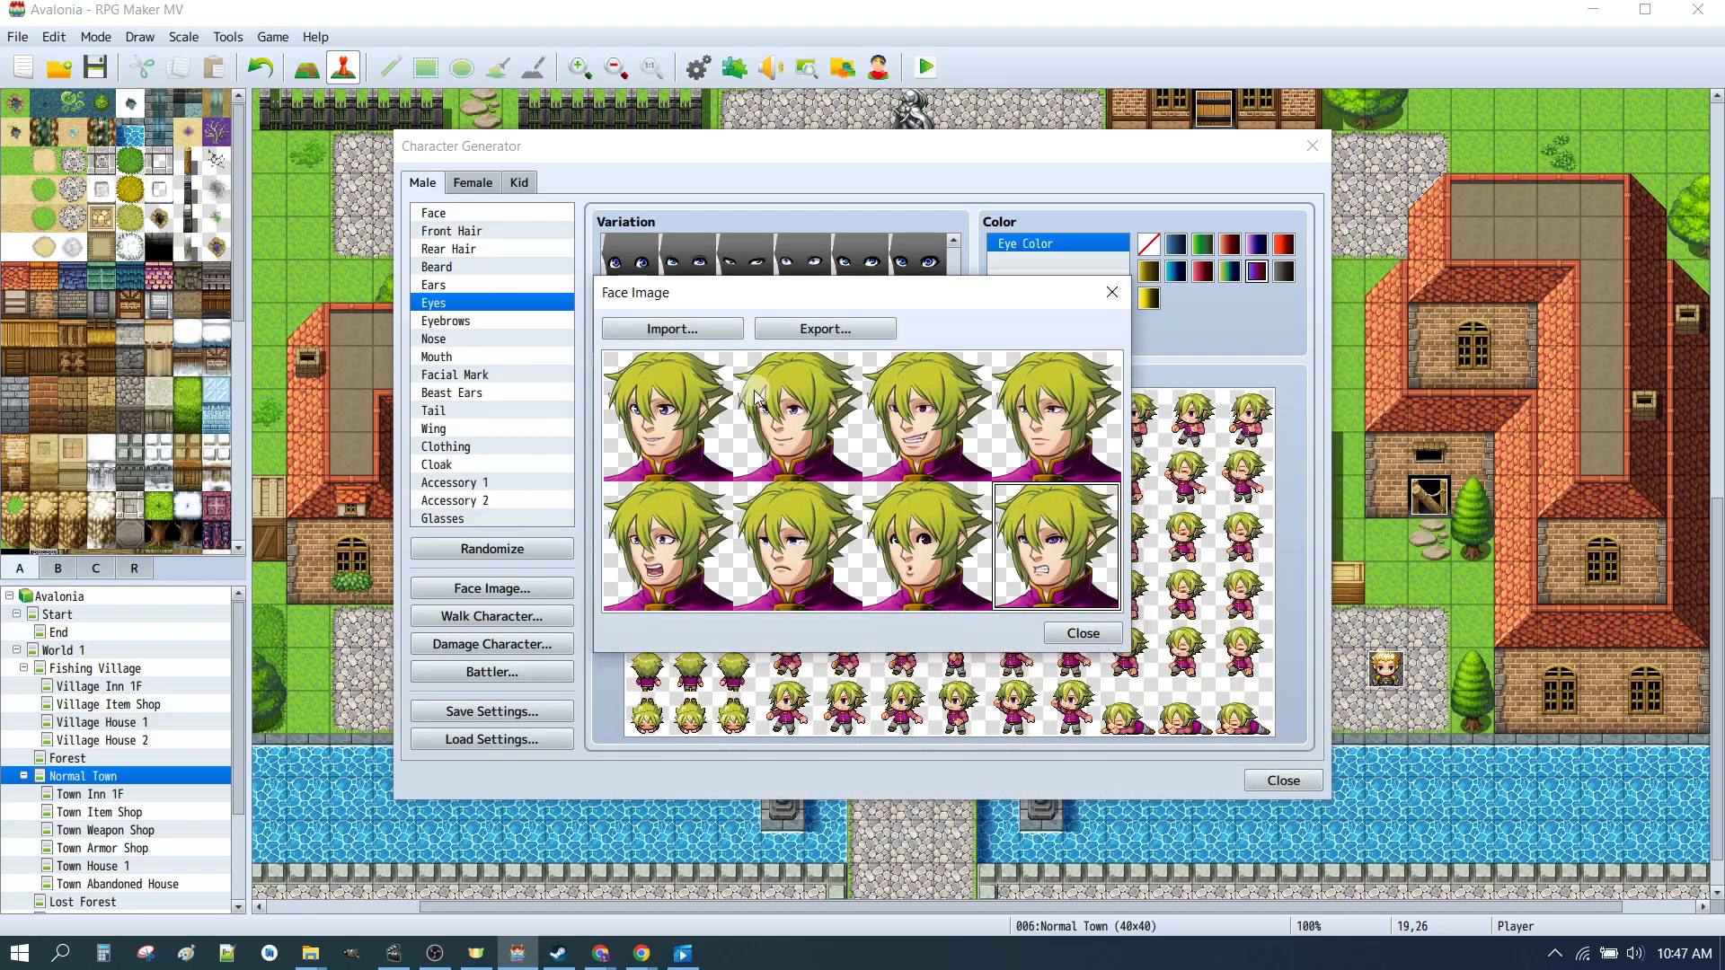
click(1081, 634)
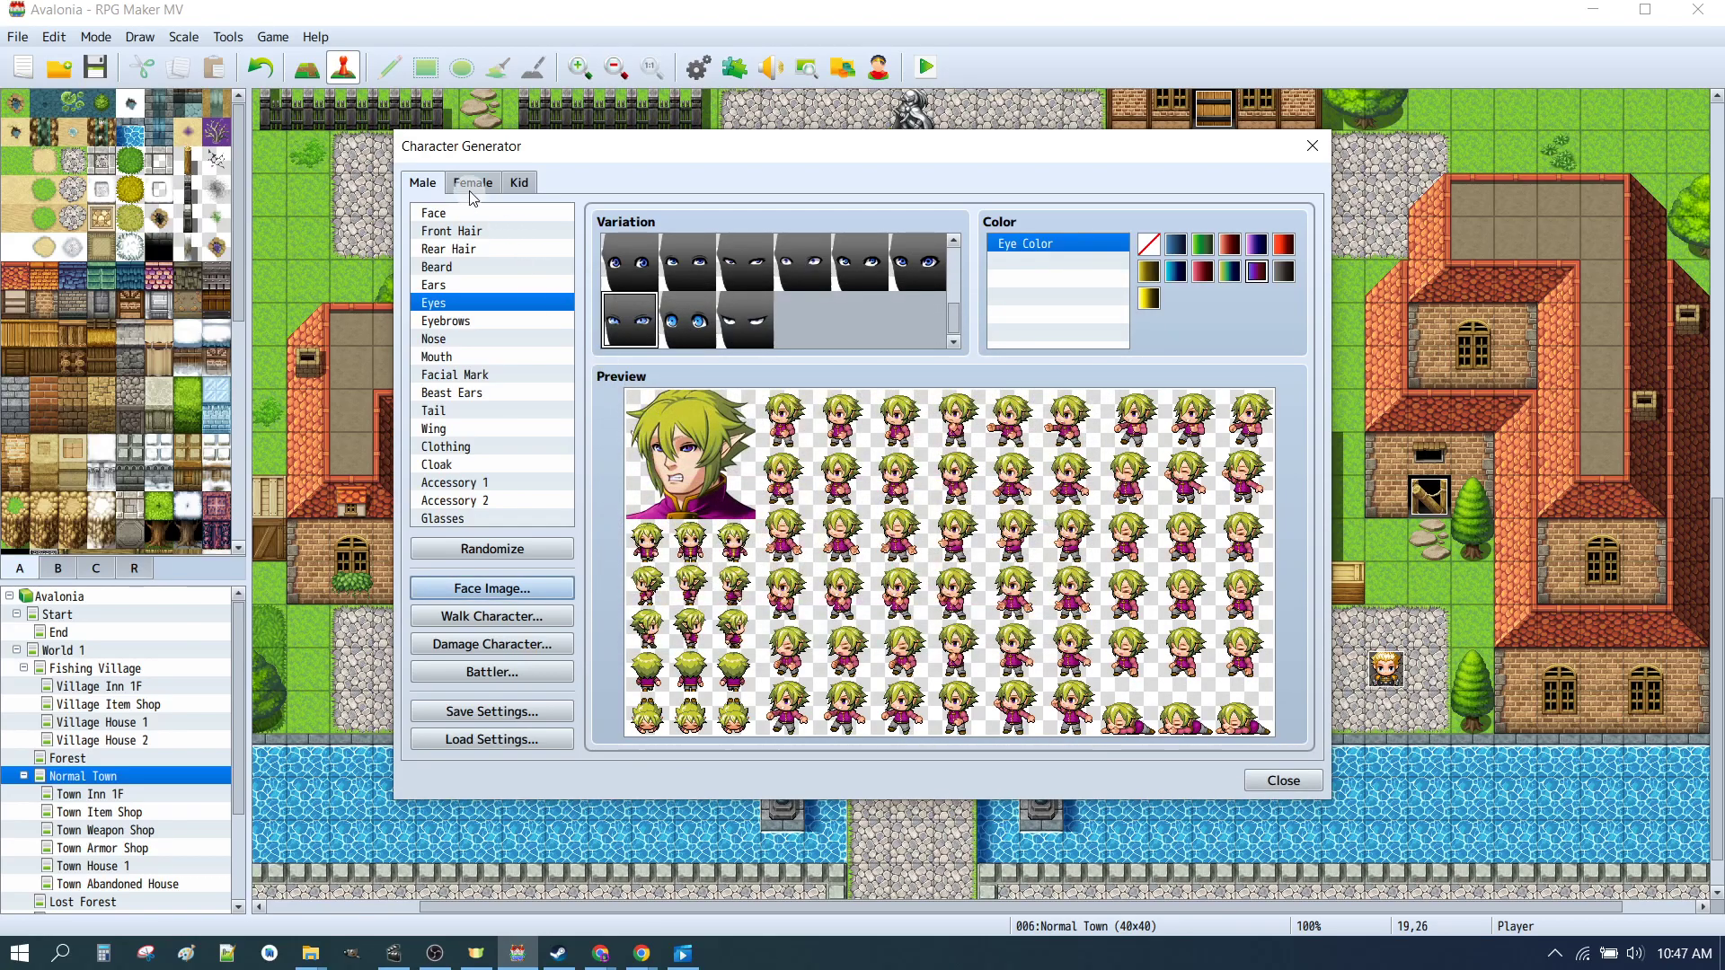
Step: Switch to the female character and export her face image as _CHAR_01F.png in the faces folder
click(473, 182)
click(501, 588)
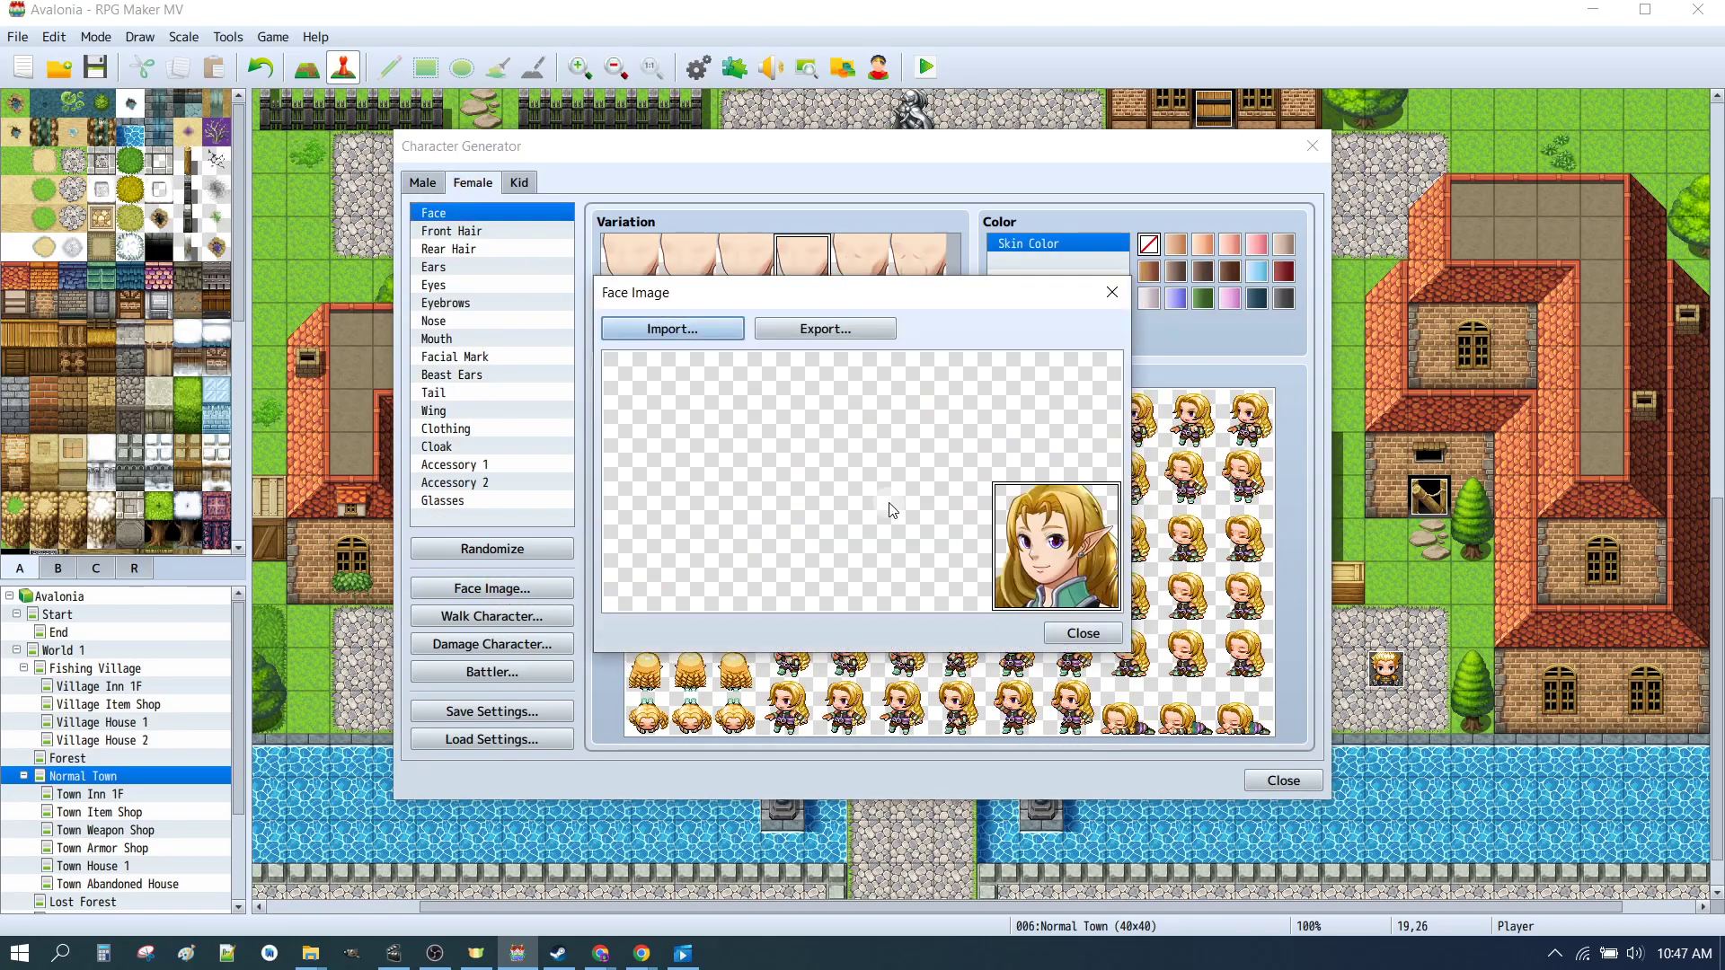
click(719, 432)
click(813, 334)
click(857, 543)
click(810, 736)
click(809, 736)
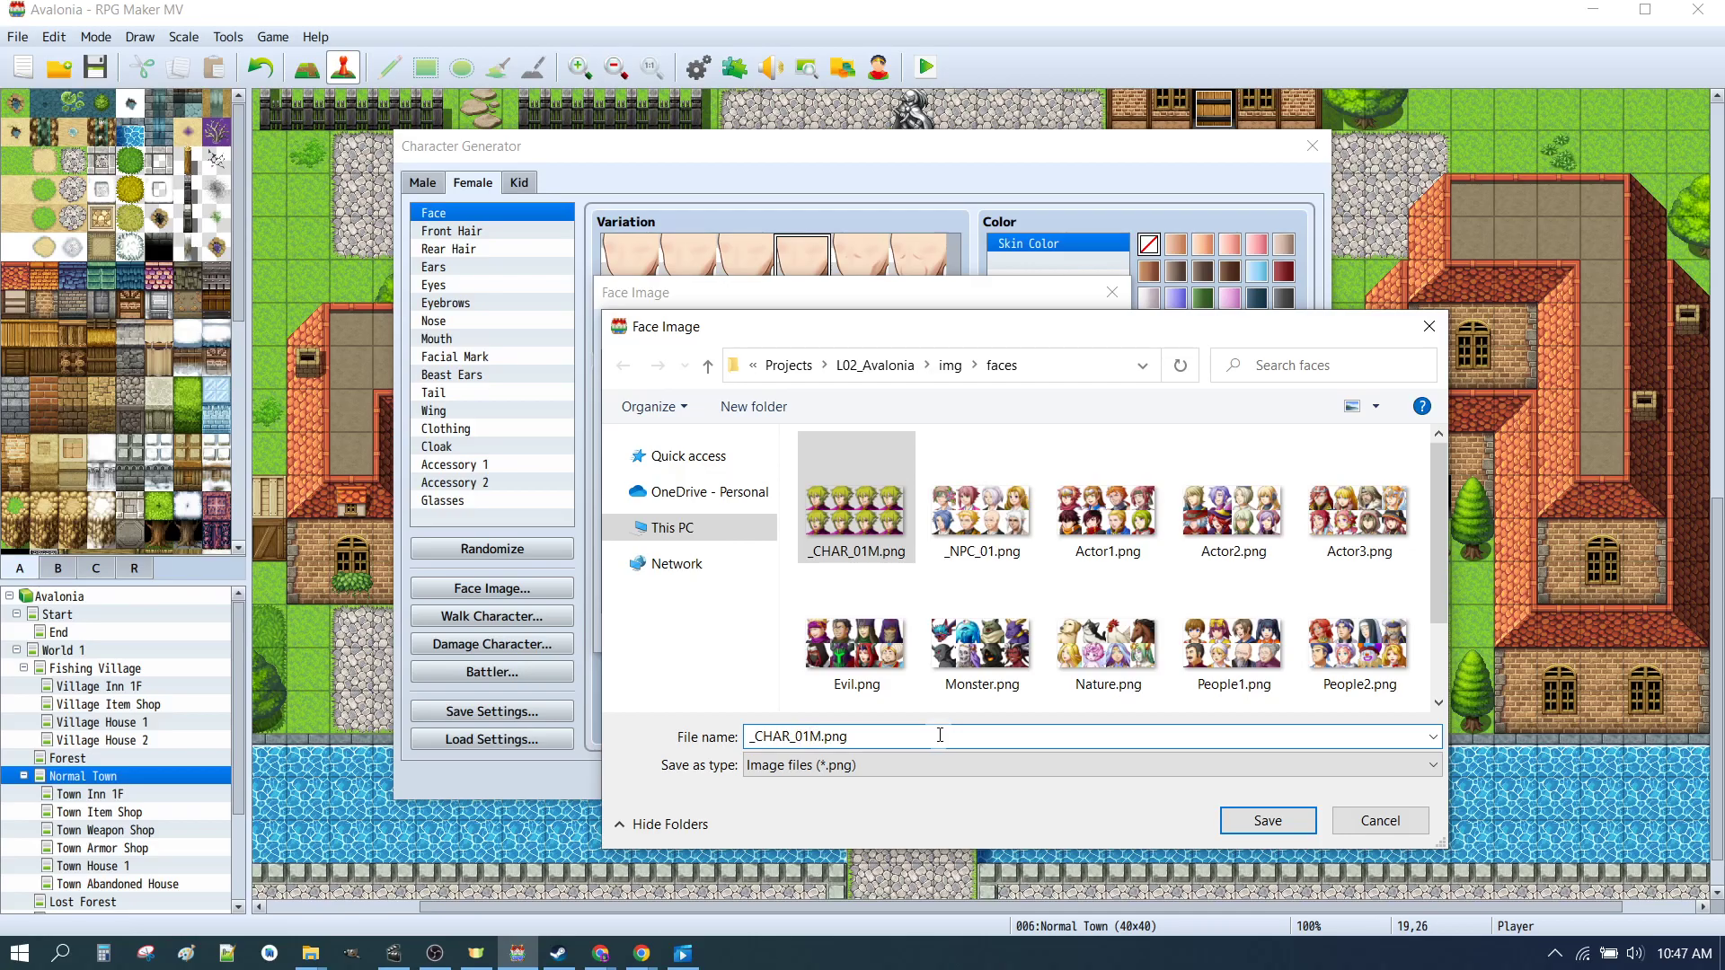
key(Delete)
text(F)
click(1258, 820)
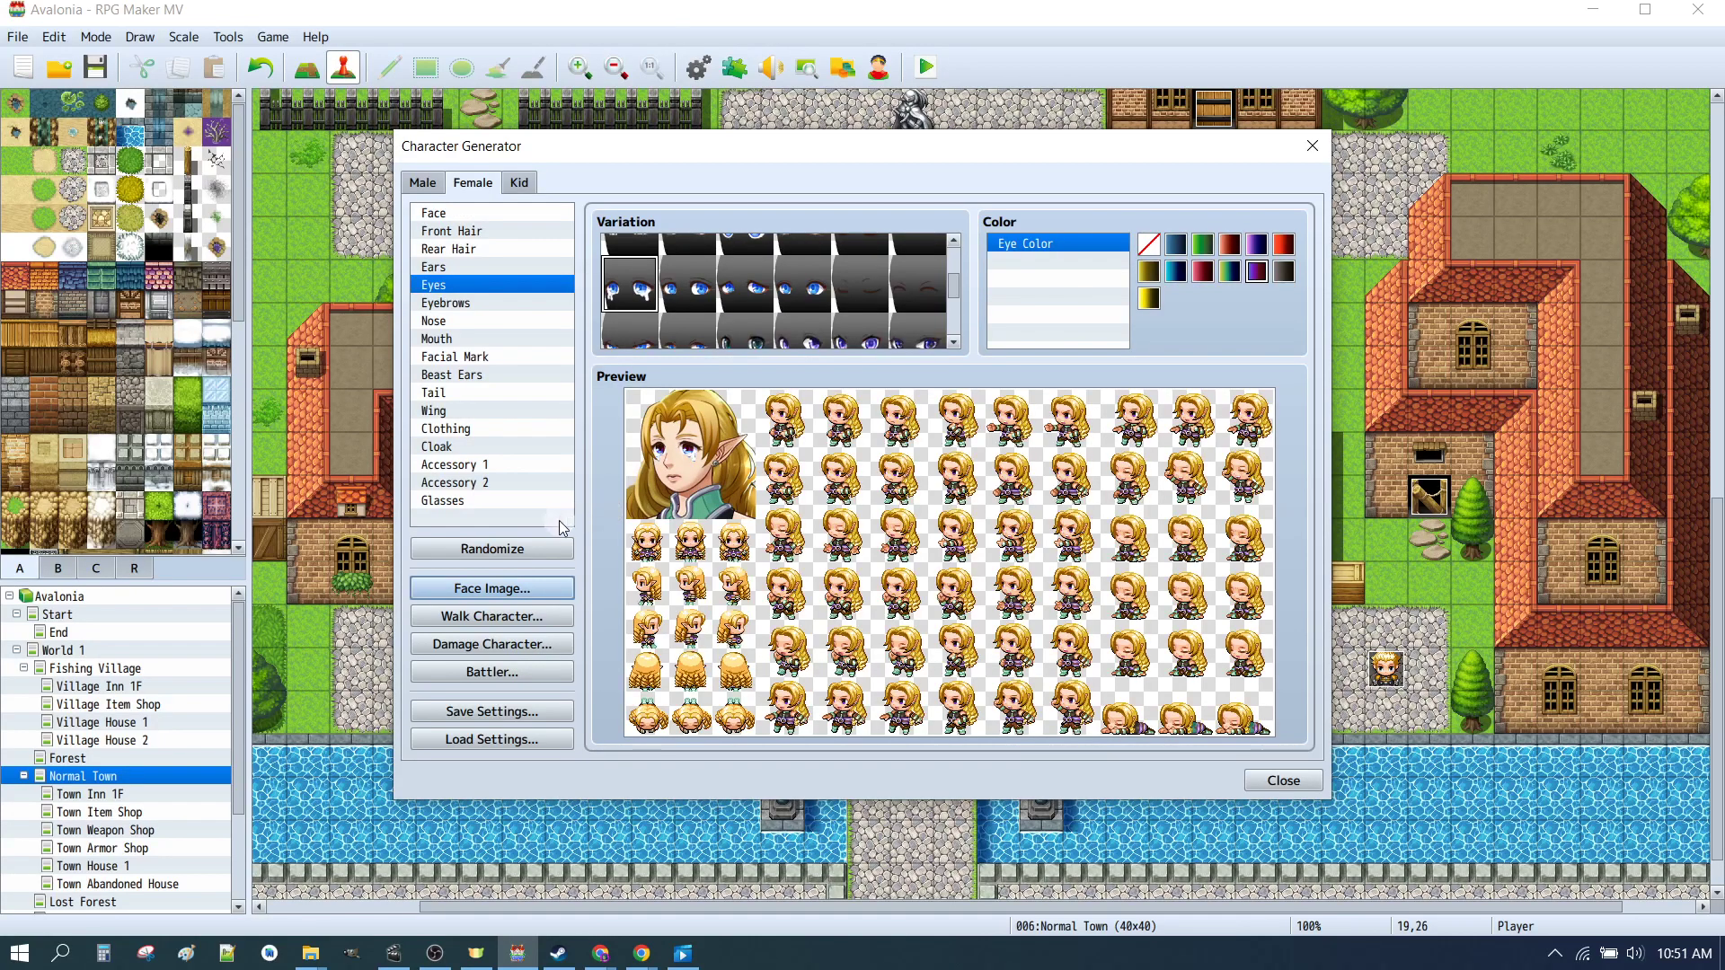
Step: Import _CHAR_01F.png into the female face image sheet to review the faces, then close the dialog
click(494, 589)
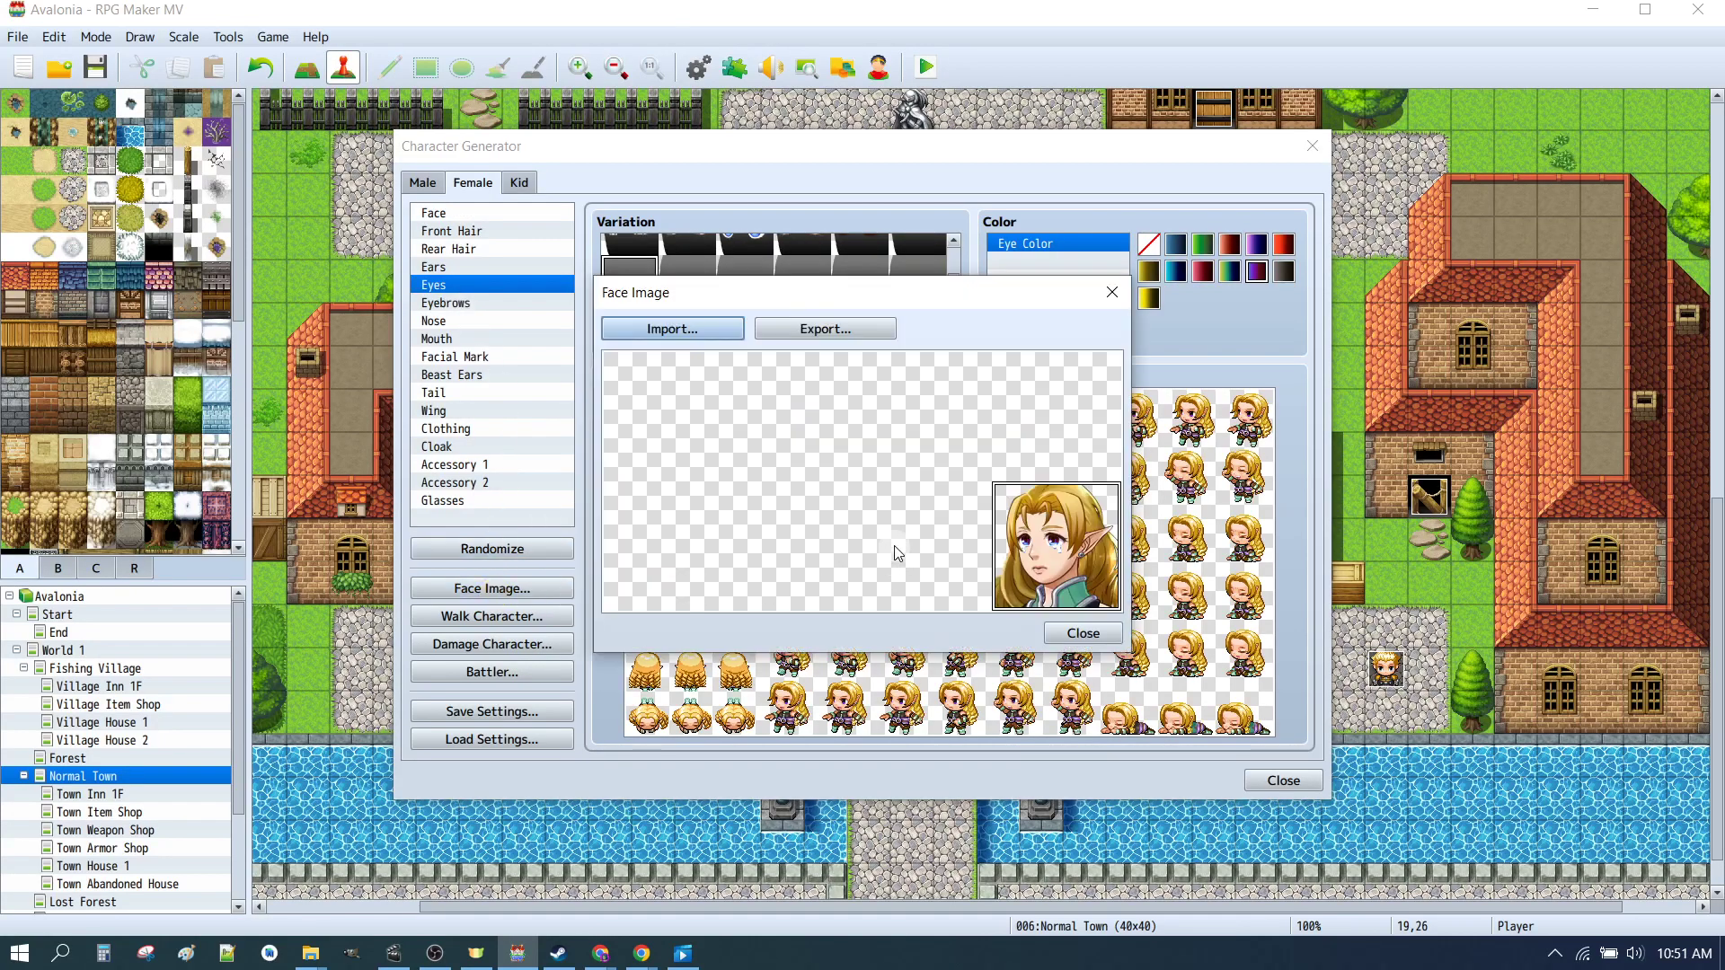
click(728, 329)
click(855, 513)
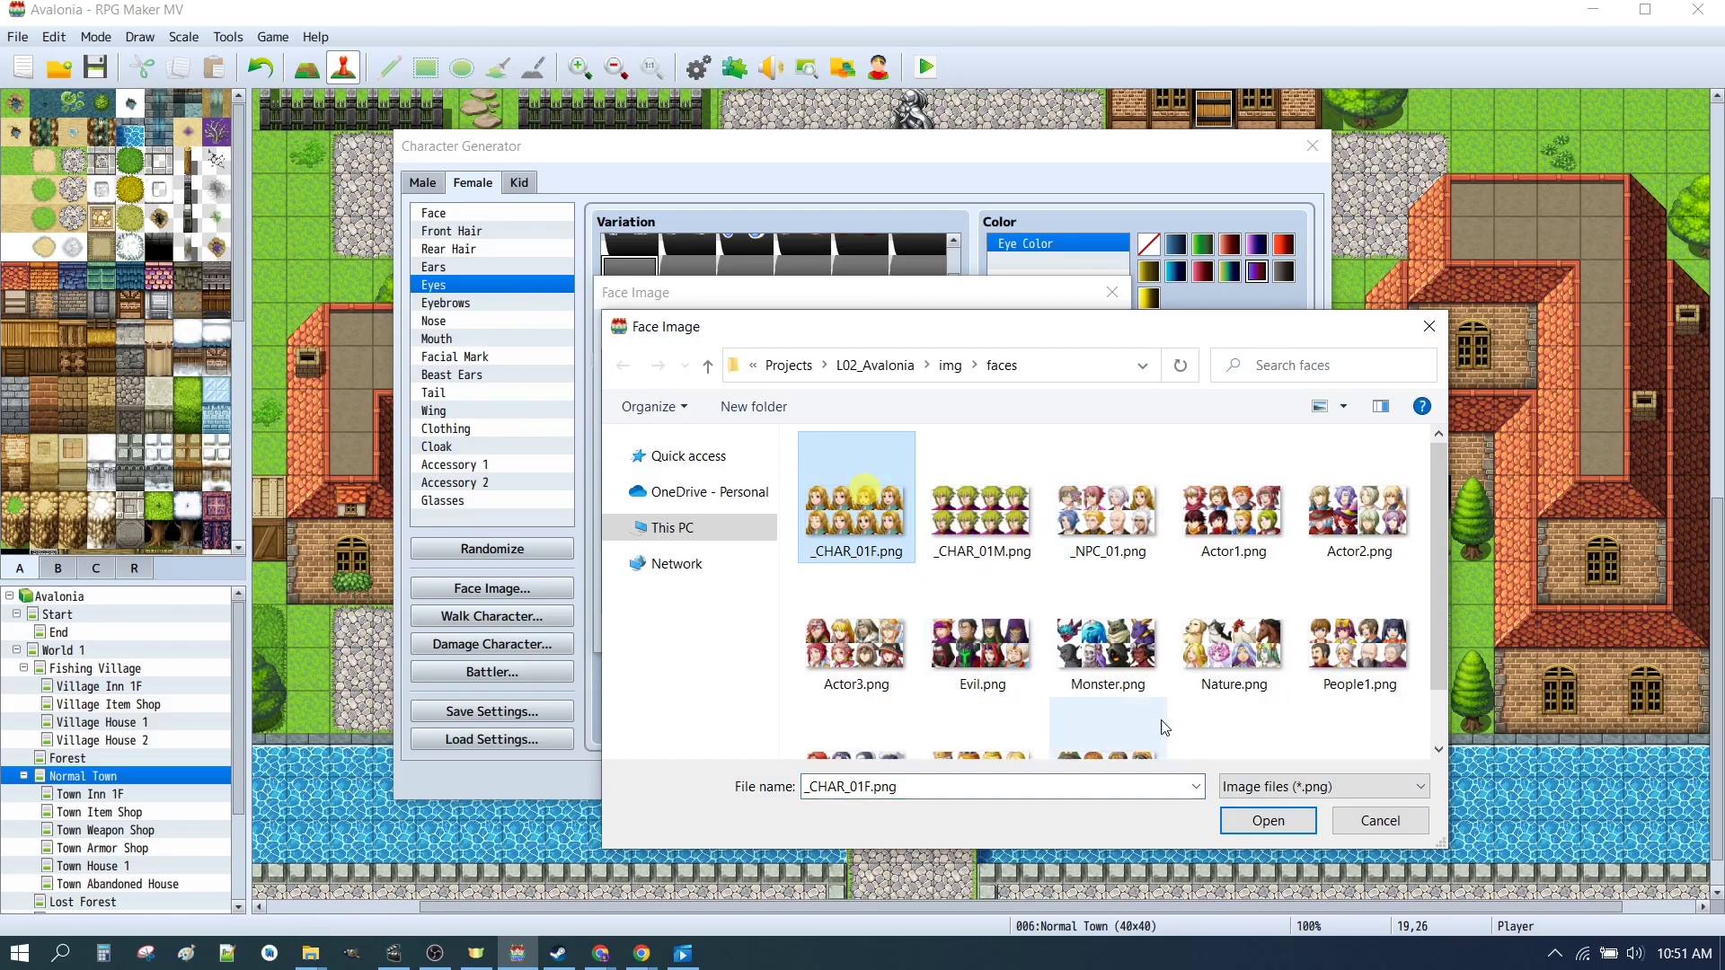
click(1269, 819)
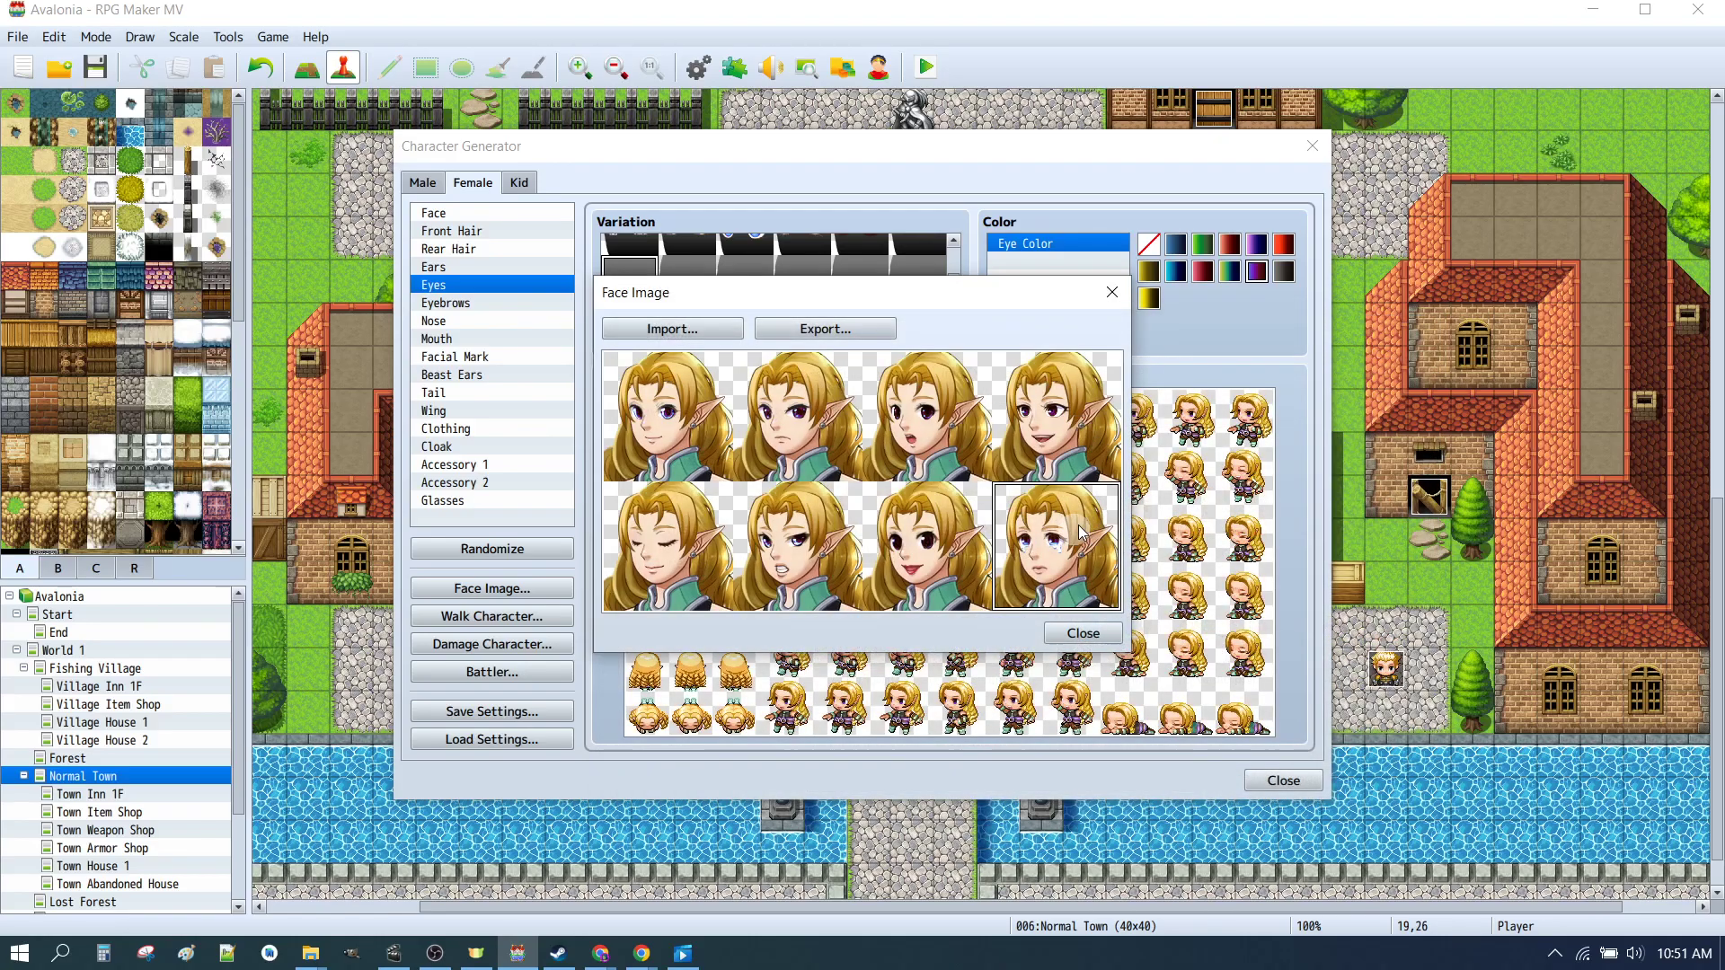
click(1083, 633)
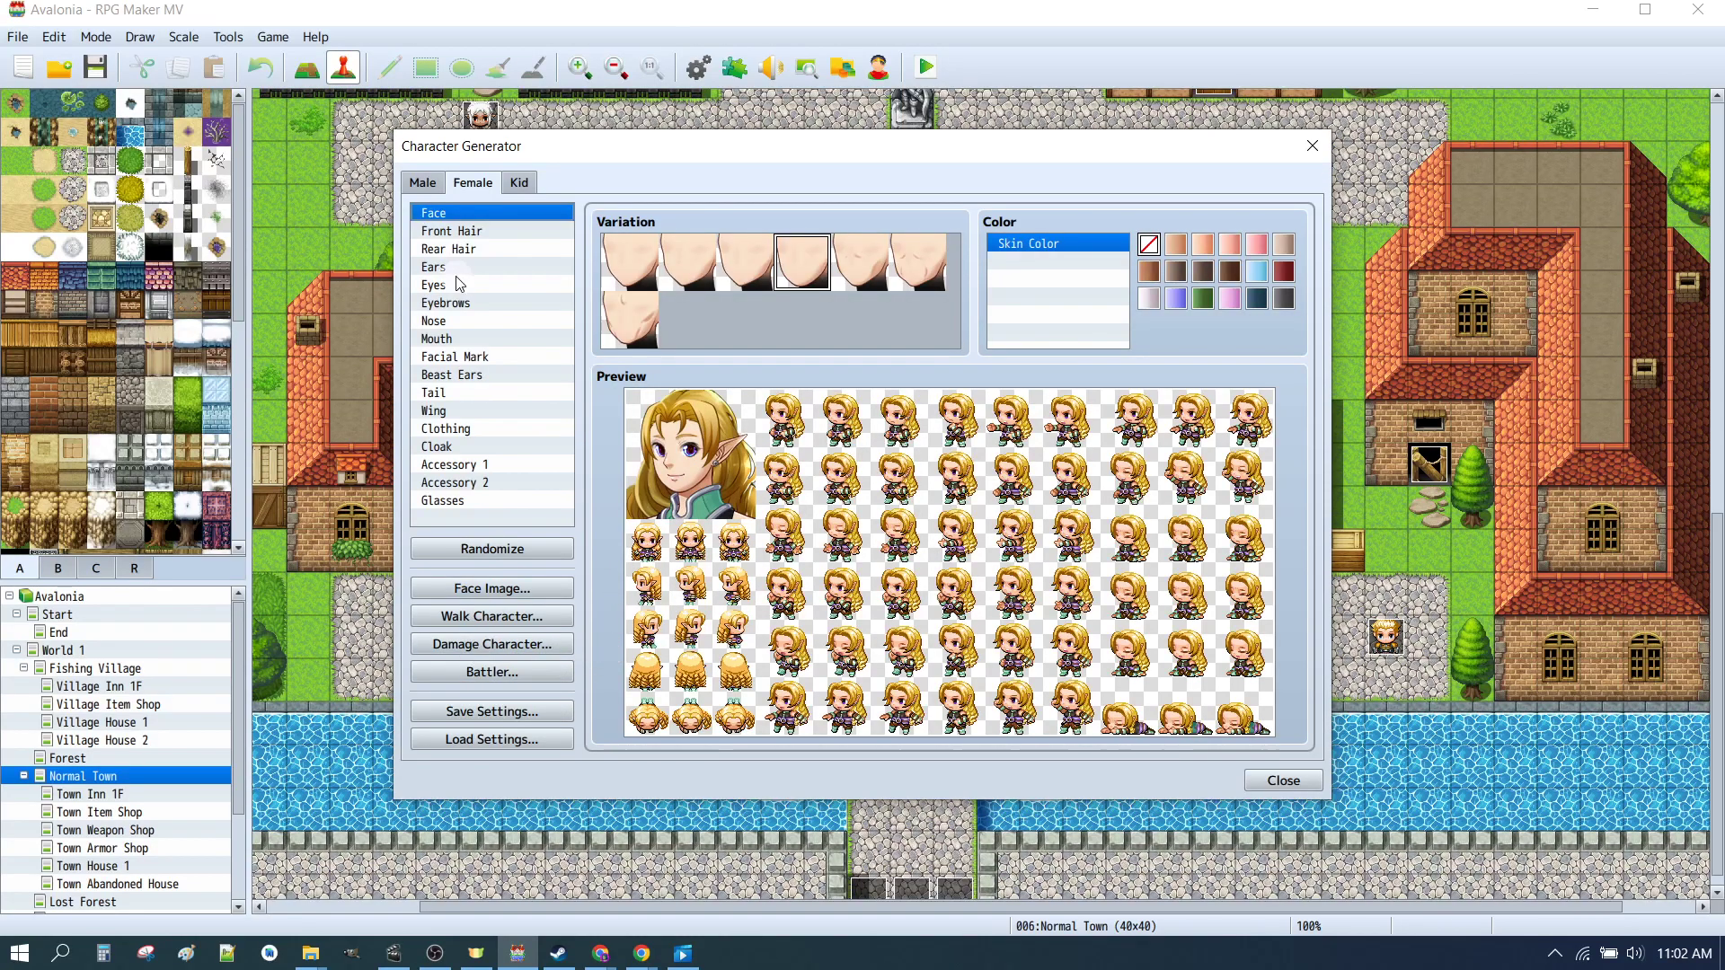
Step: Export the male character's walk sprite sheet to the characters folder as _CHAR_01
click(423, 183)
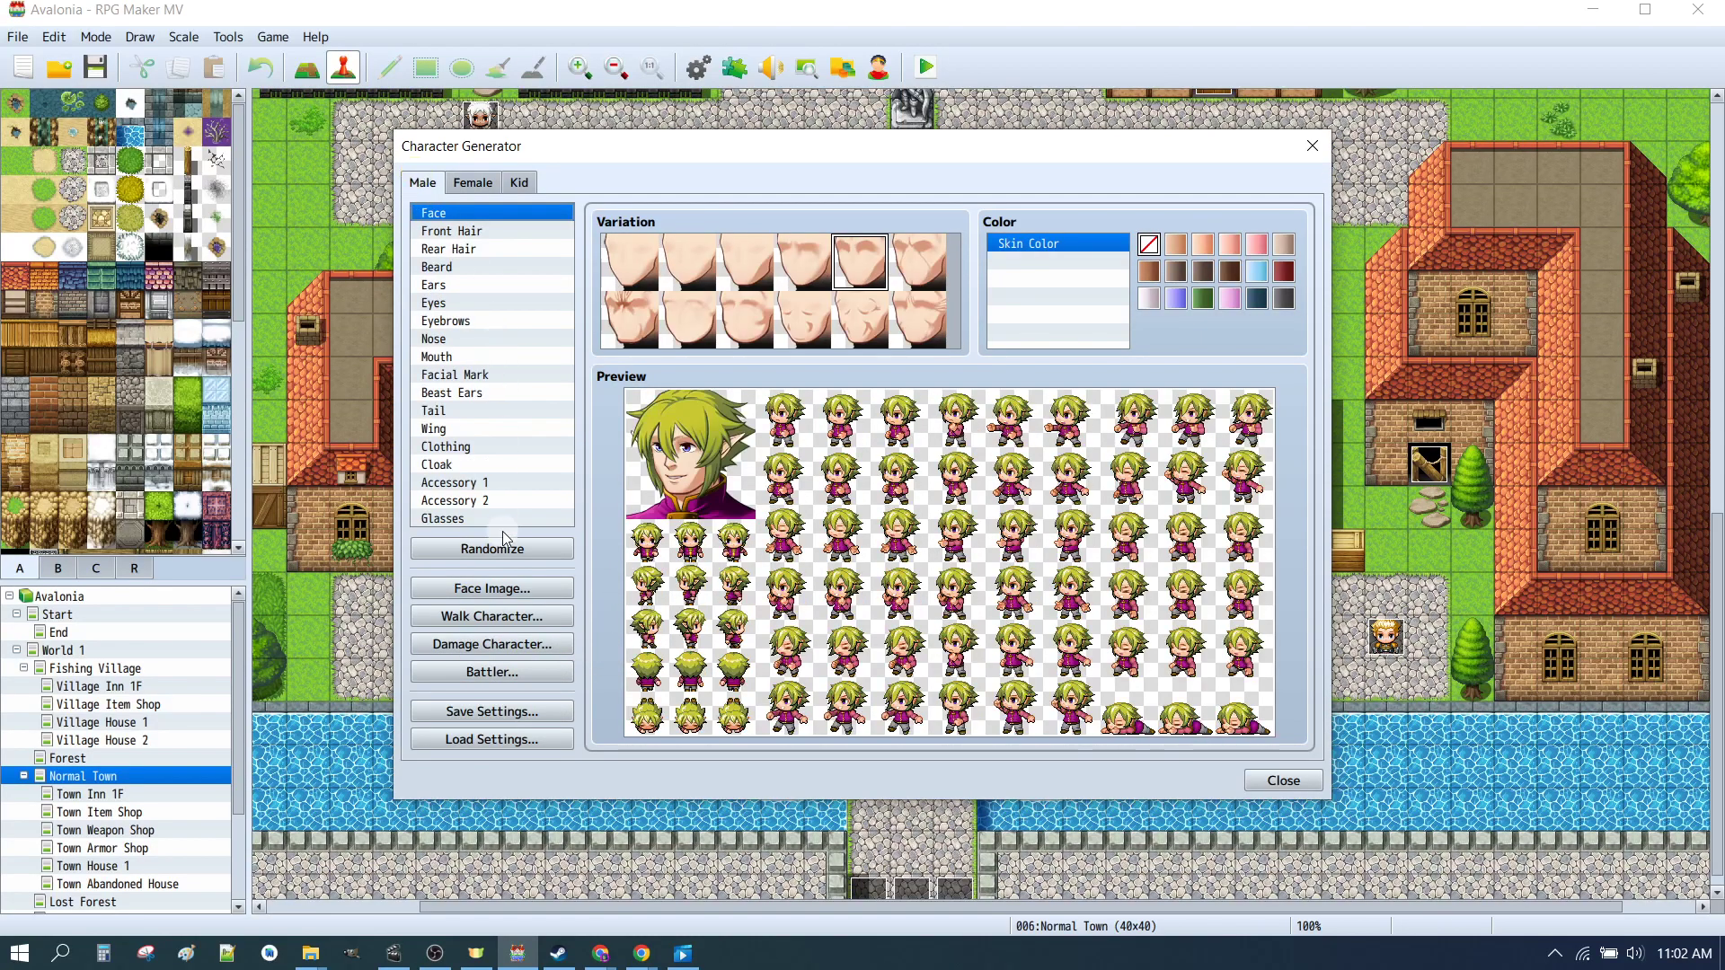
click(482, 617)
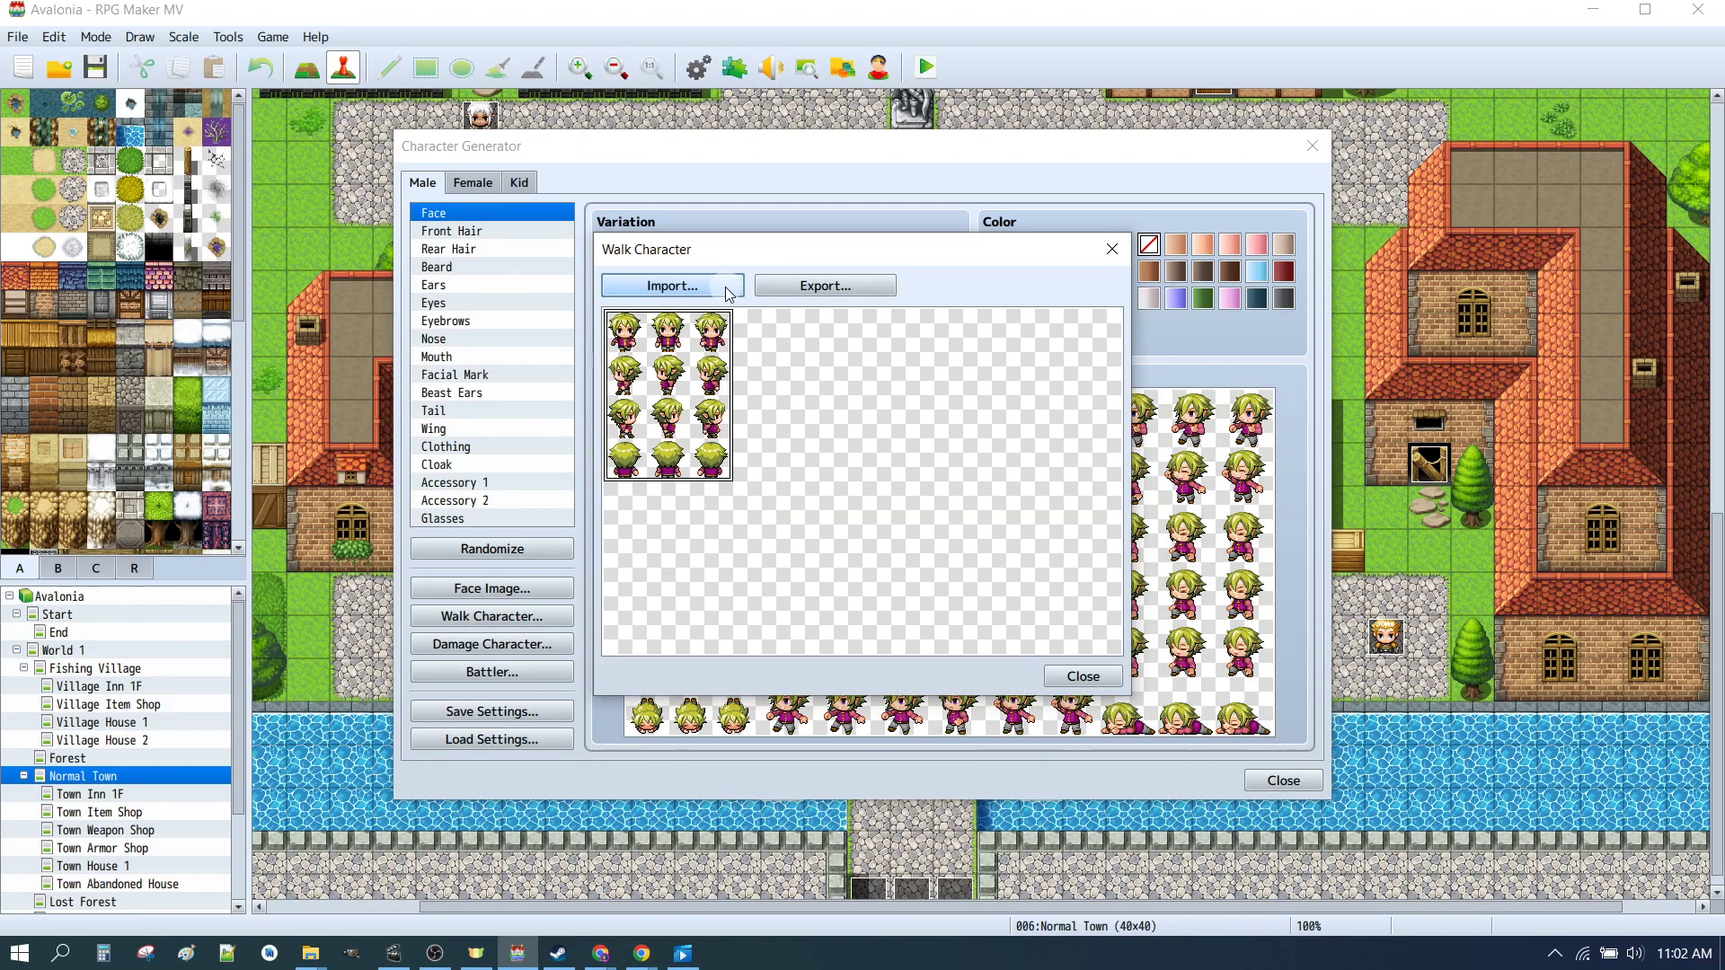
click(867, 287)
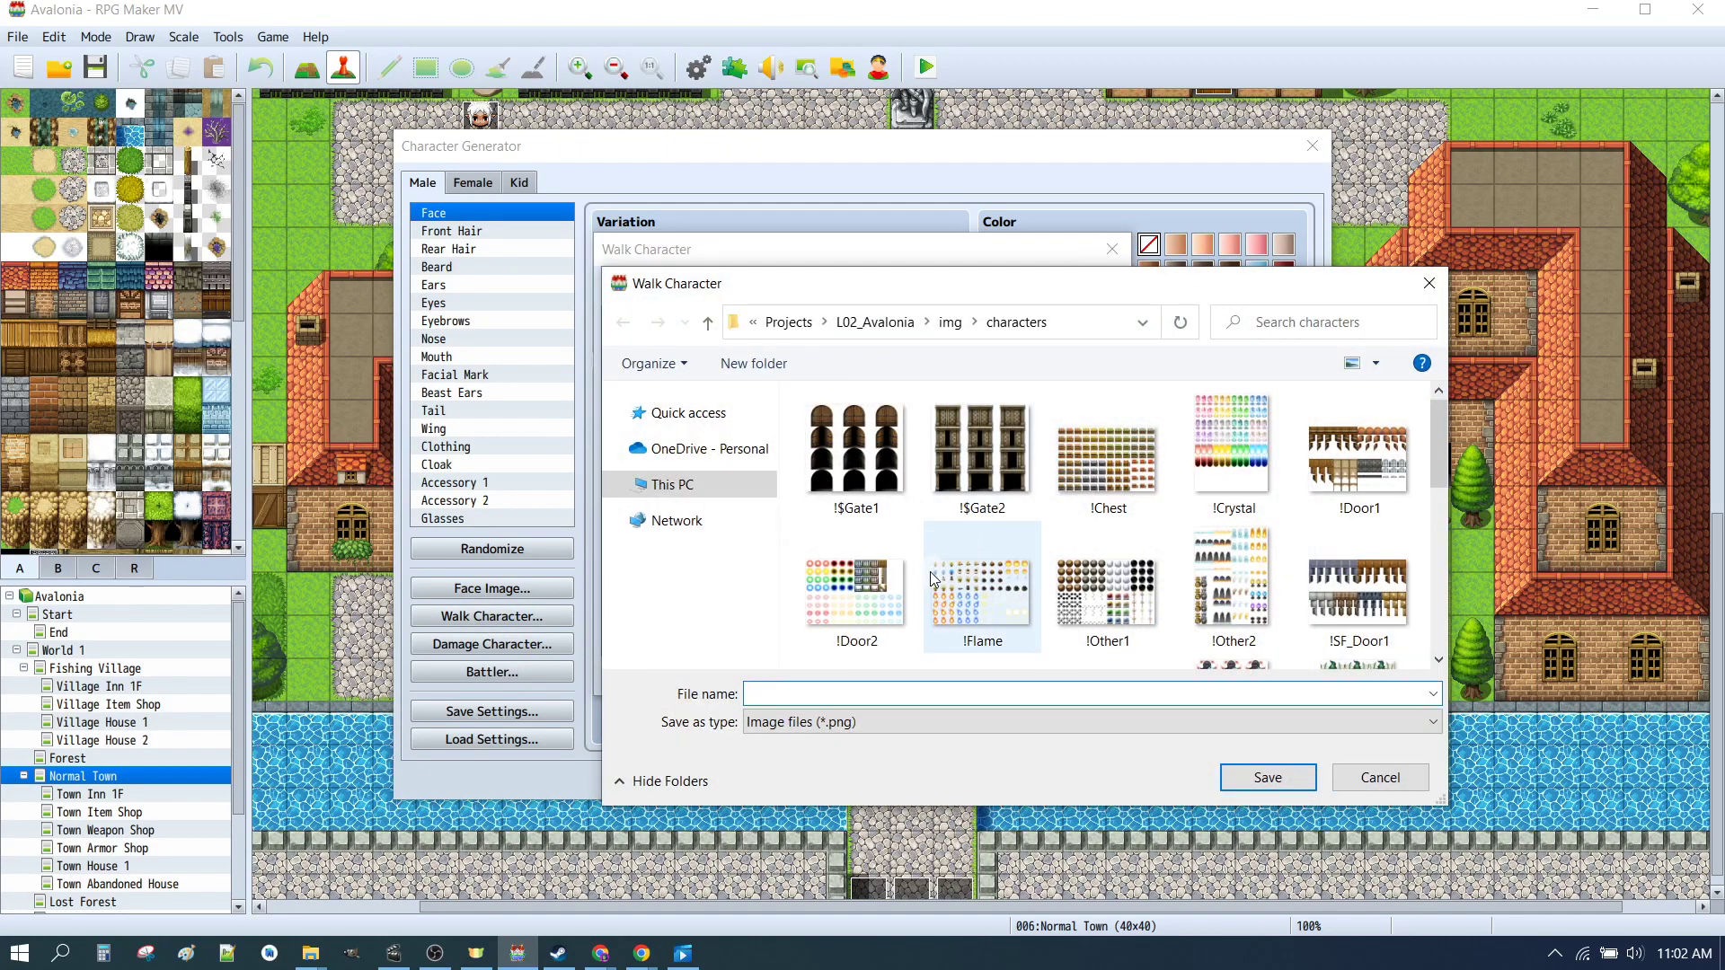
scroll(930, 571, down, 3)
click(865, 491)
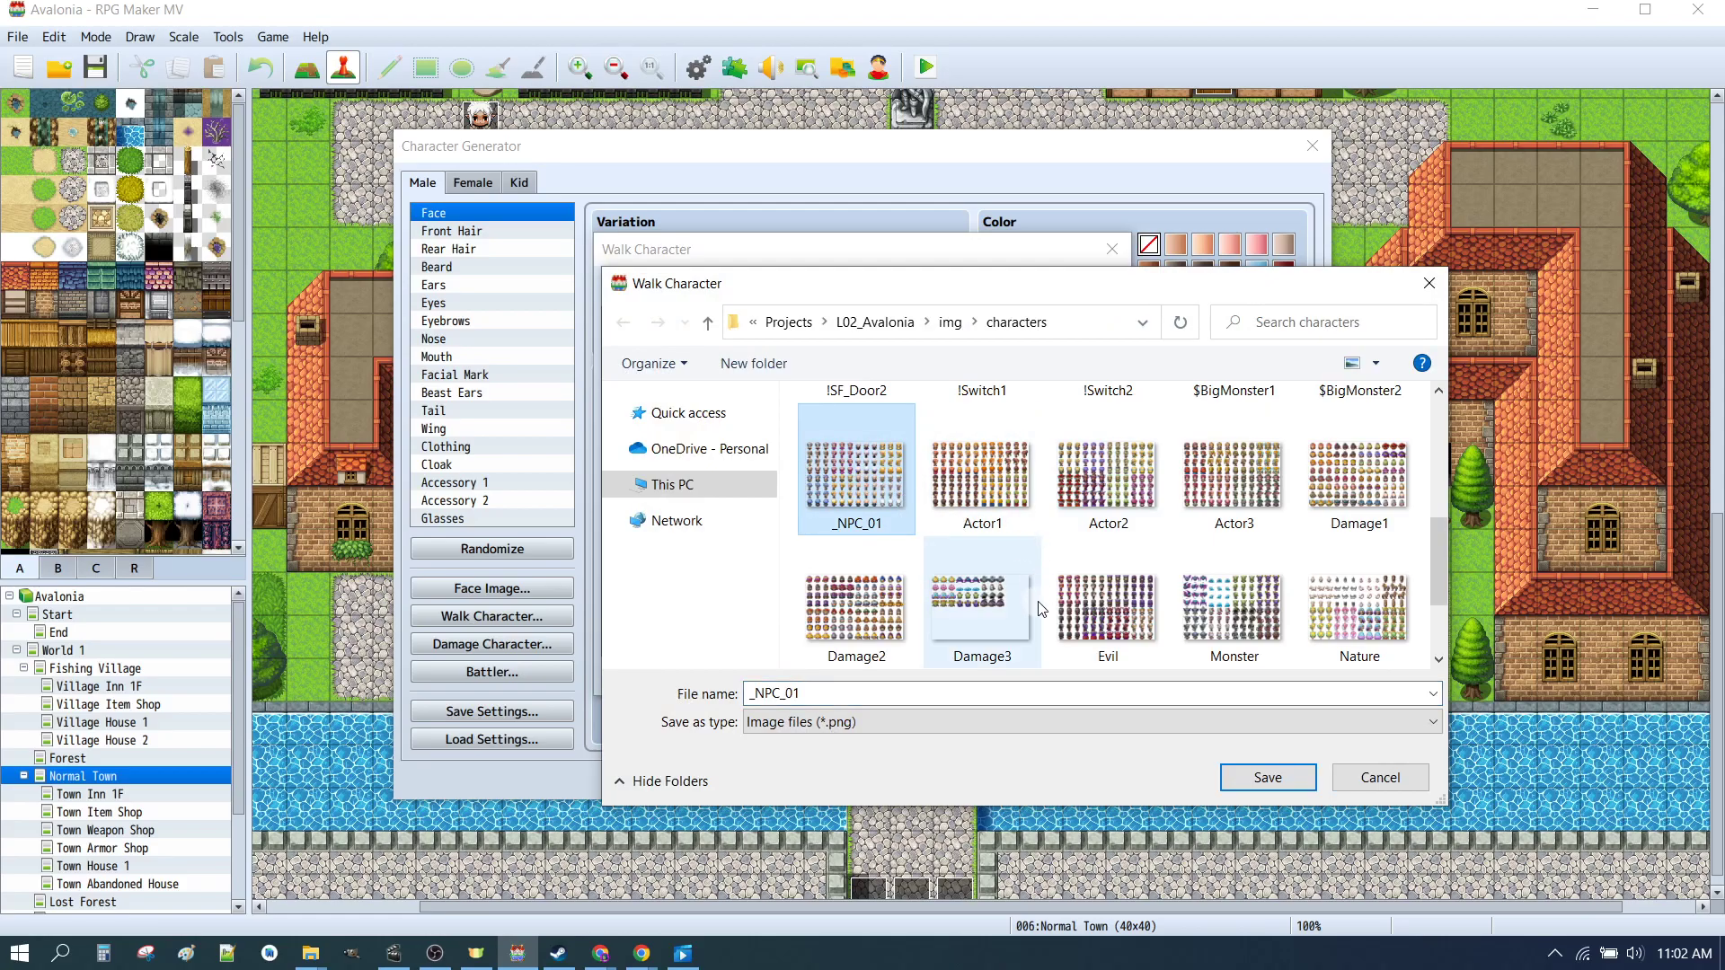
click(813, 693)
key(Home)
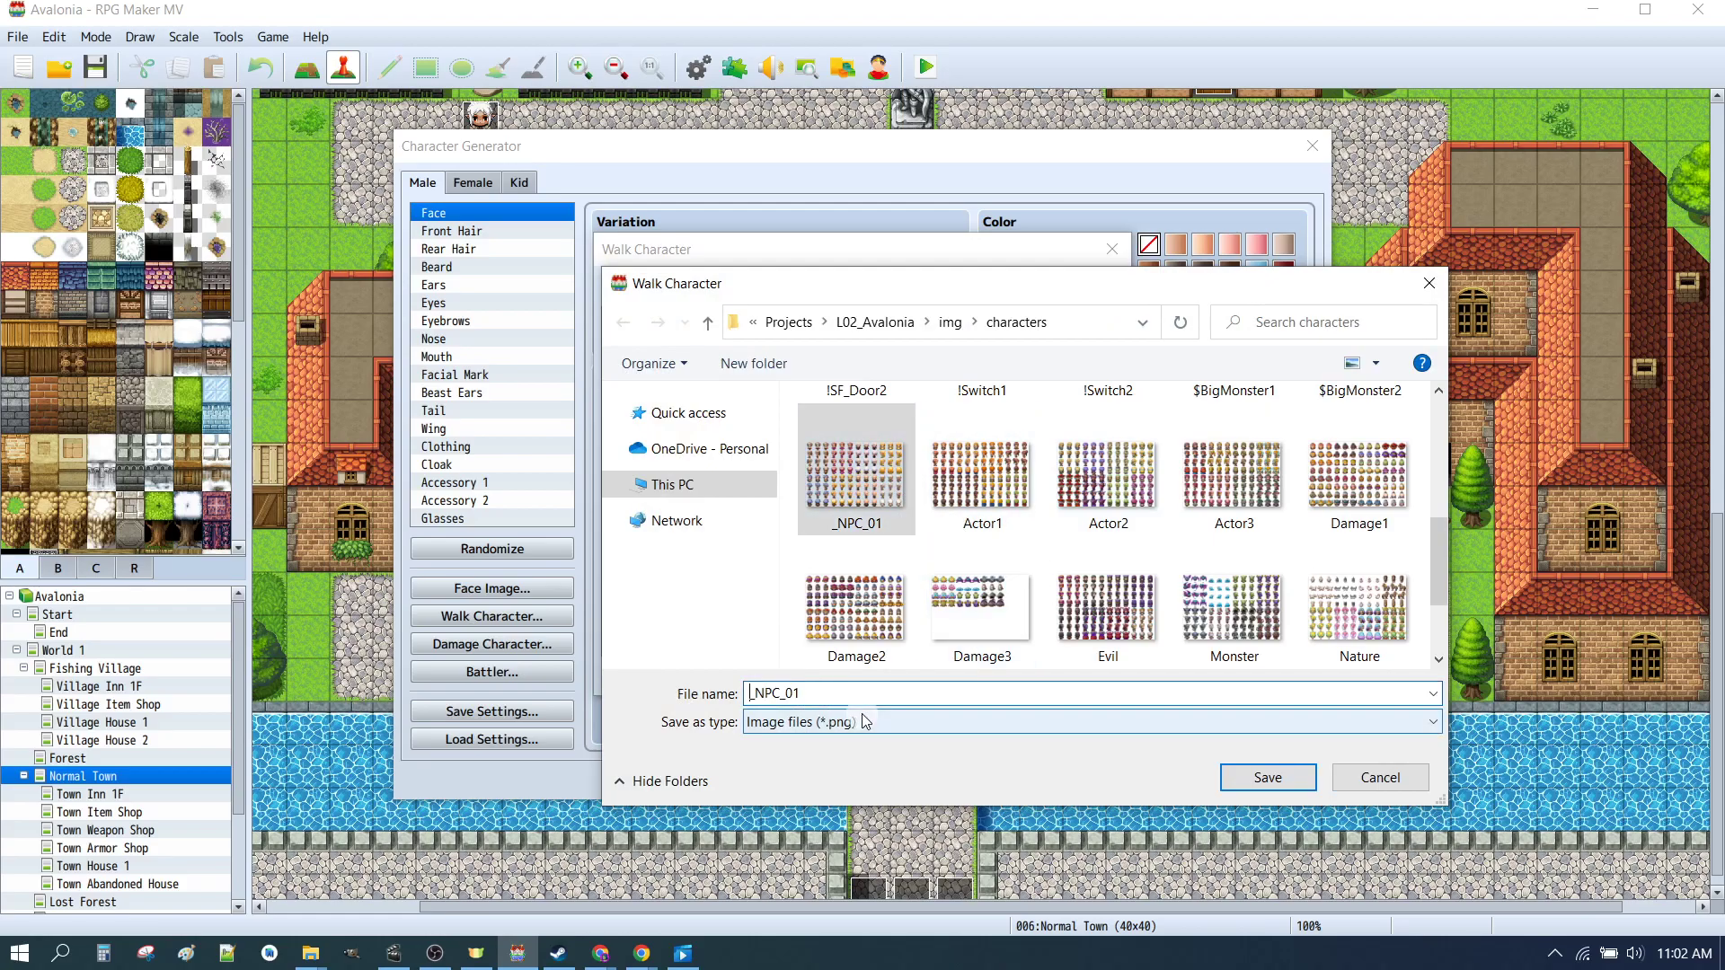
text(C)
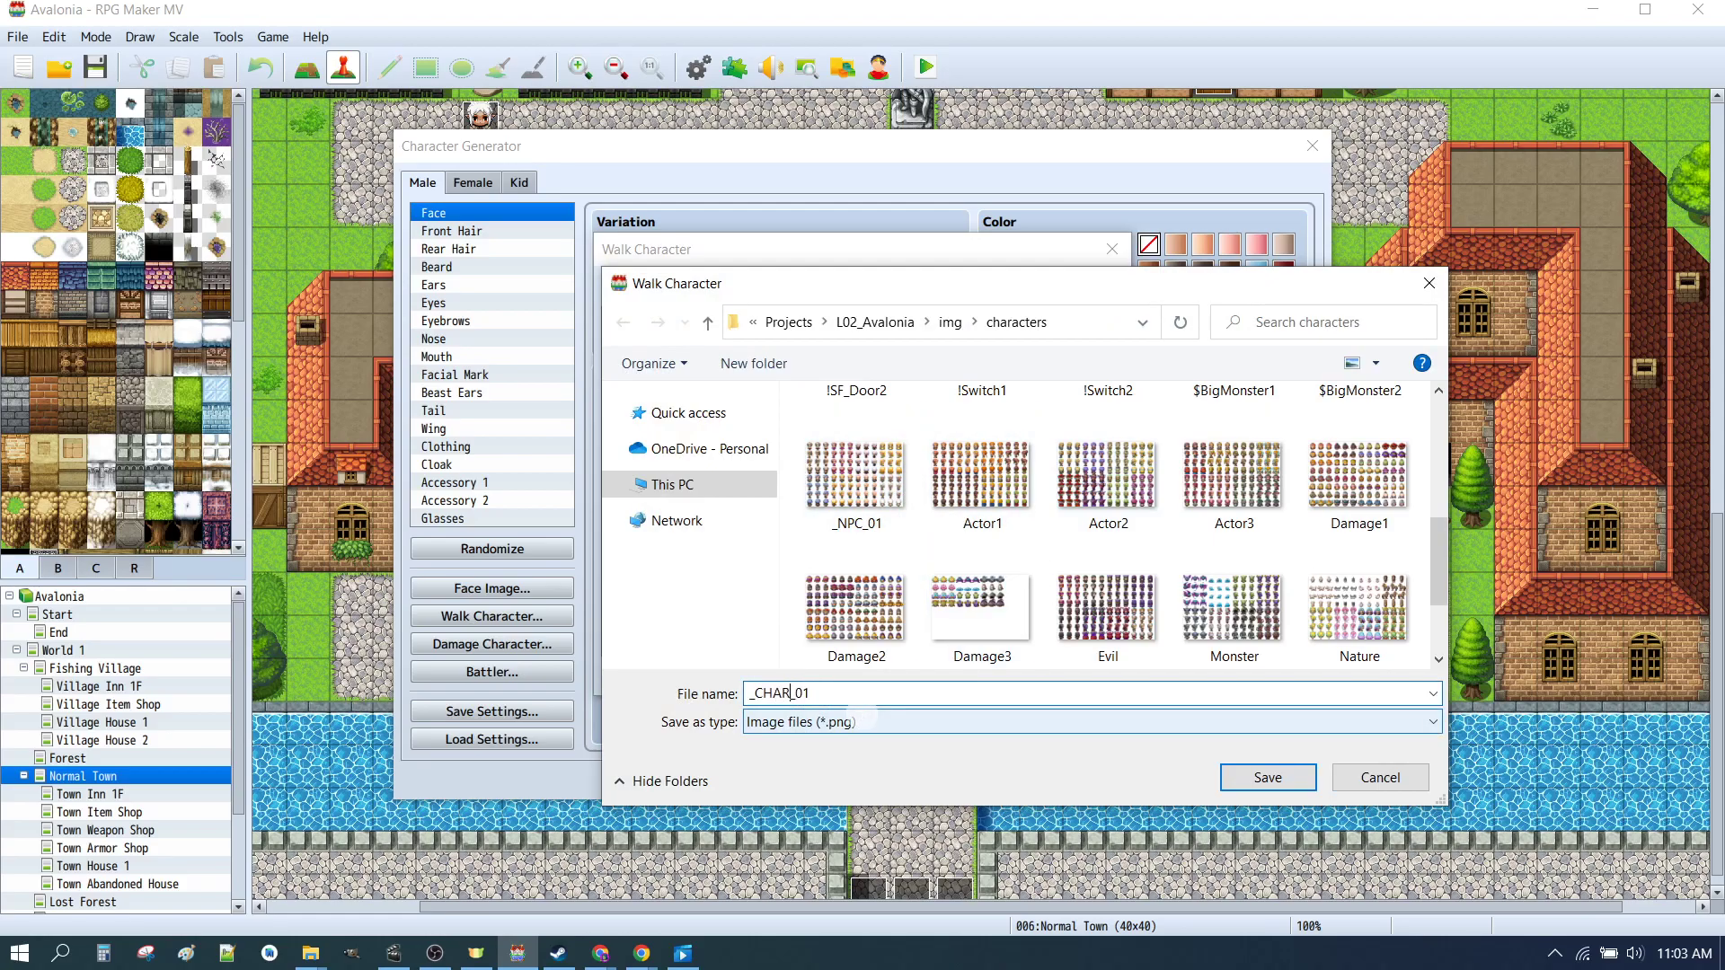
text(HAR)
click(1268, 779)
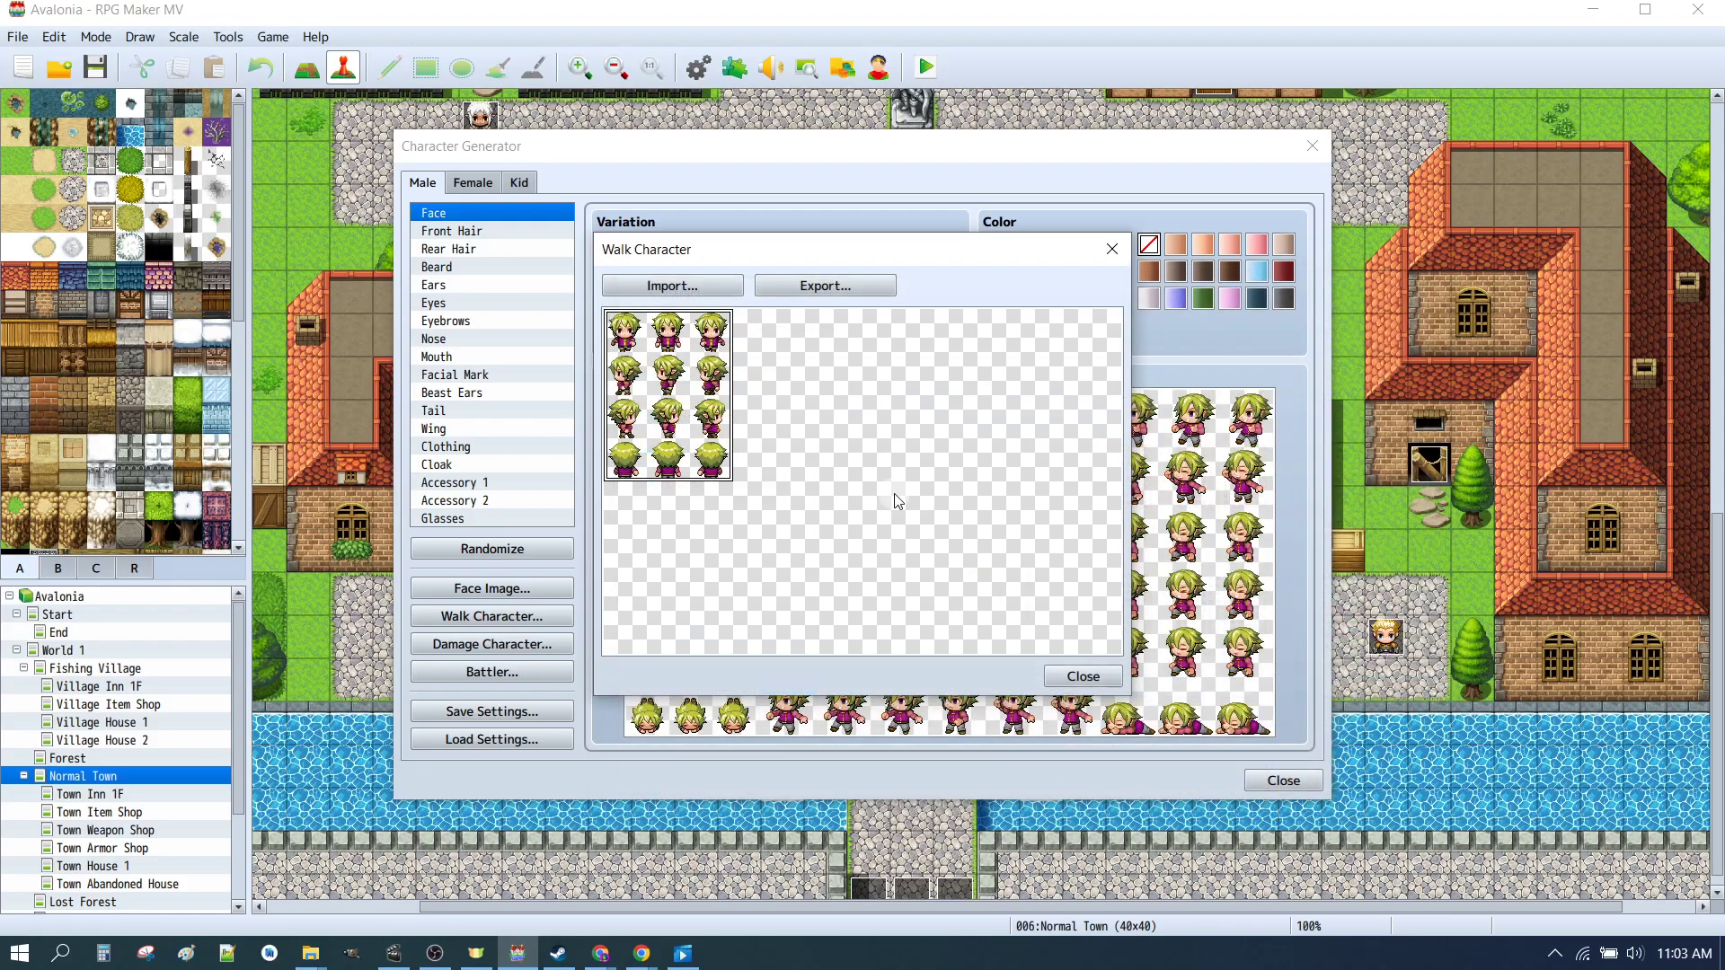
click(1084, 675)
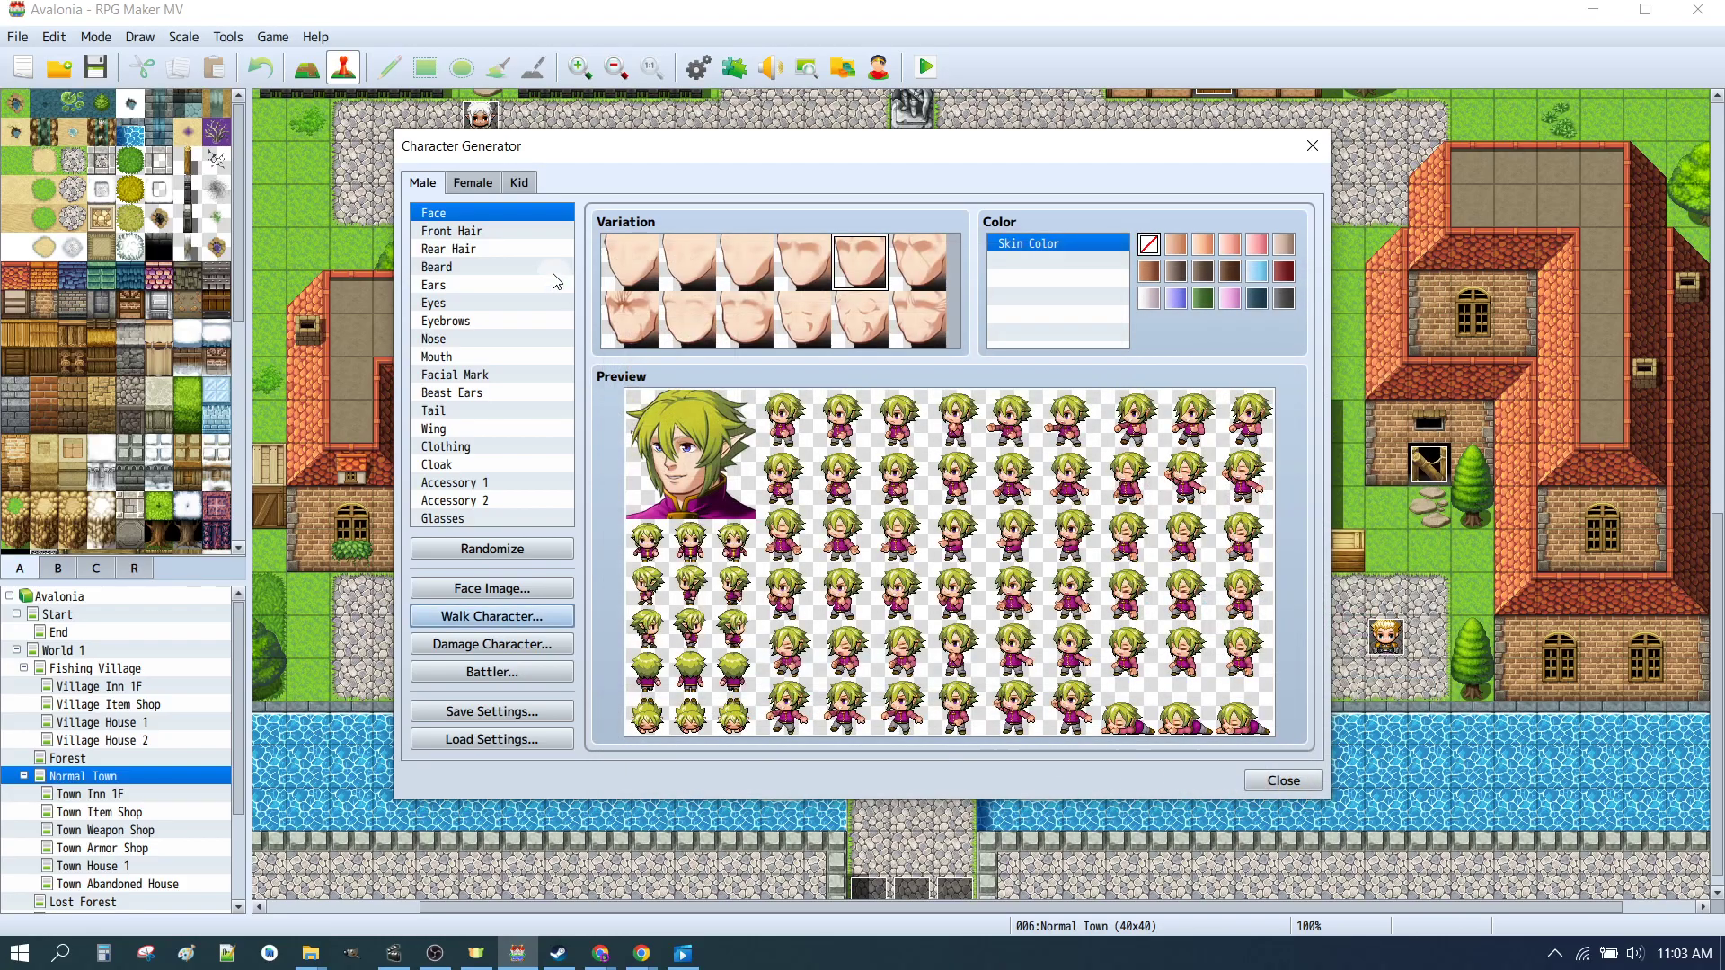
Step: Open the female walk character sheet, move her sprite to the lower-left slot, and import _CHAR_01 into it
click(486, 183)
click(505, 616)
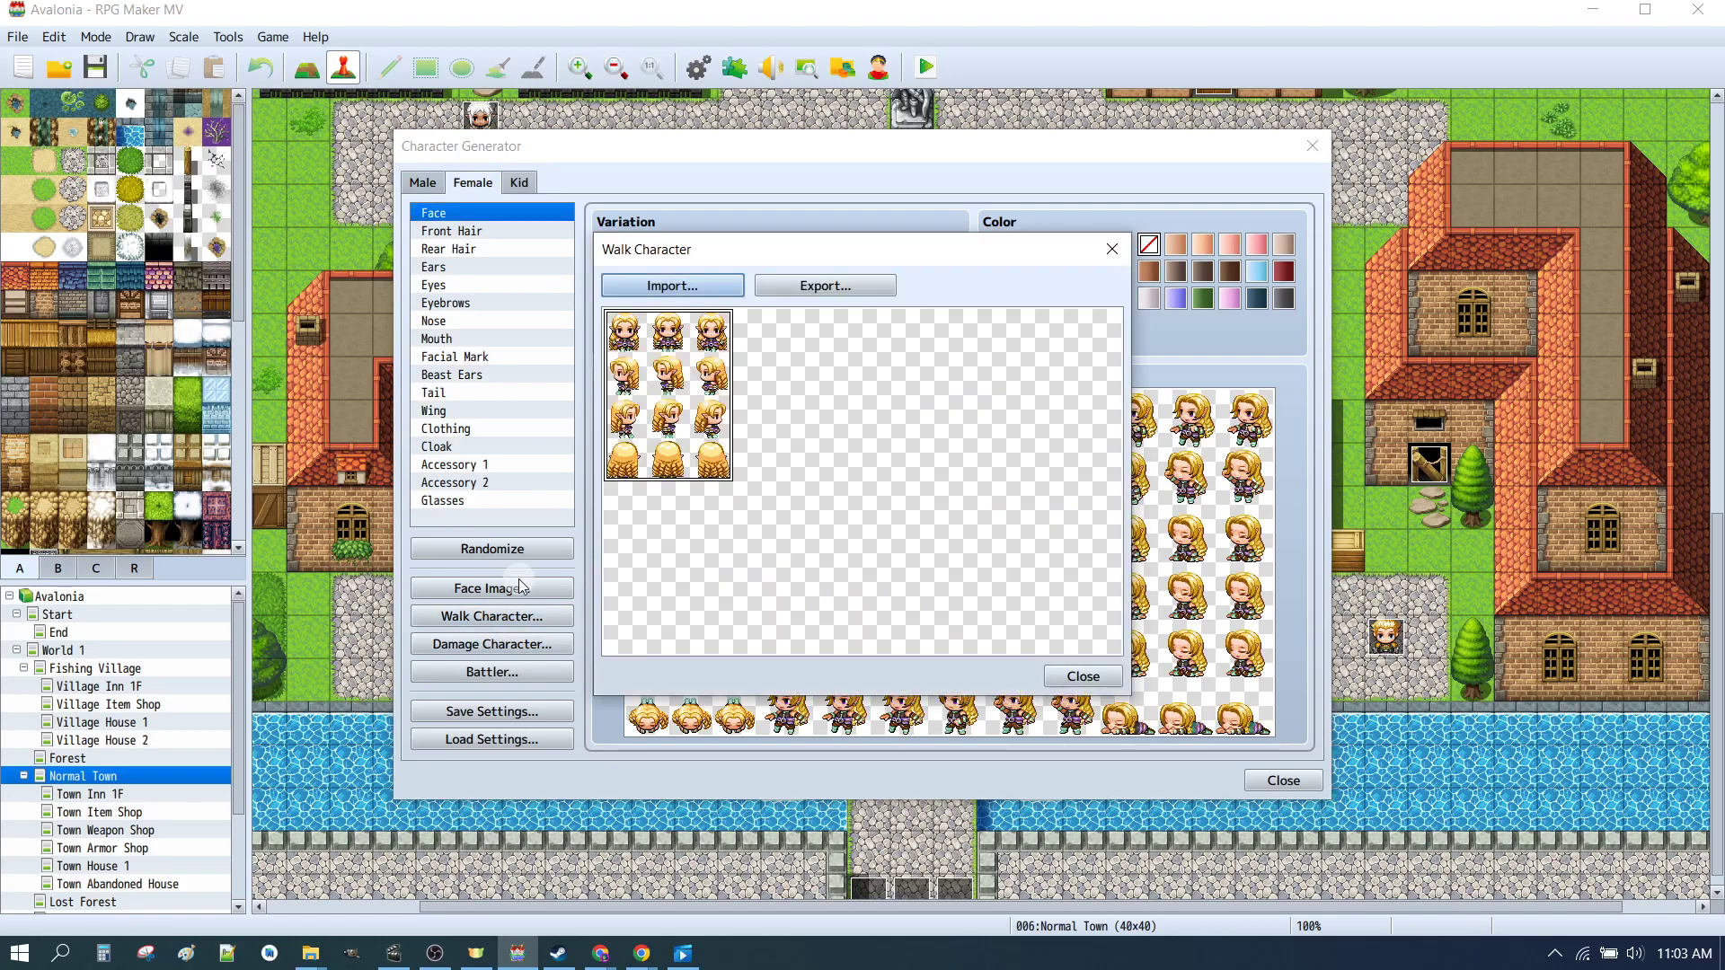
click(688, 558)
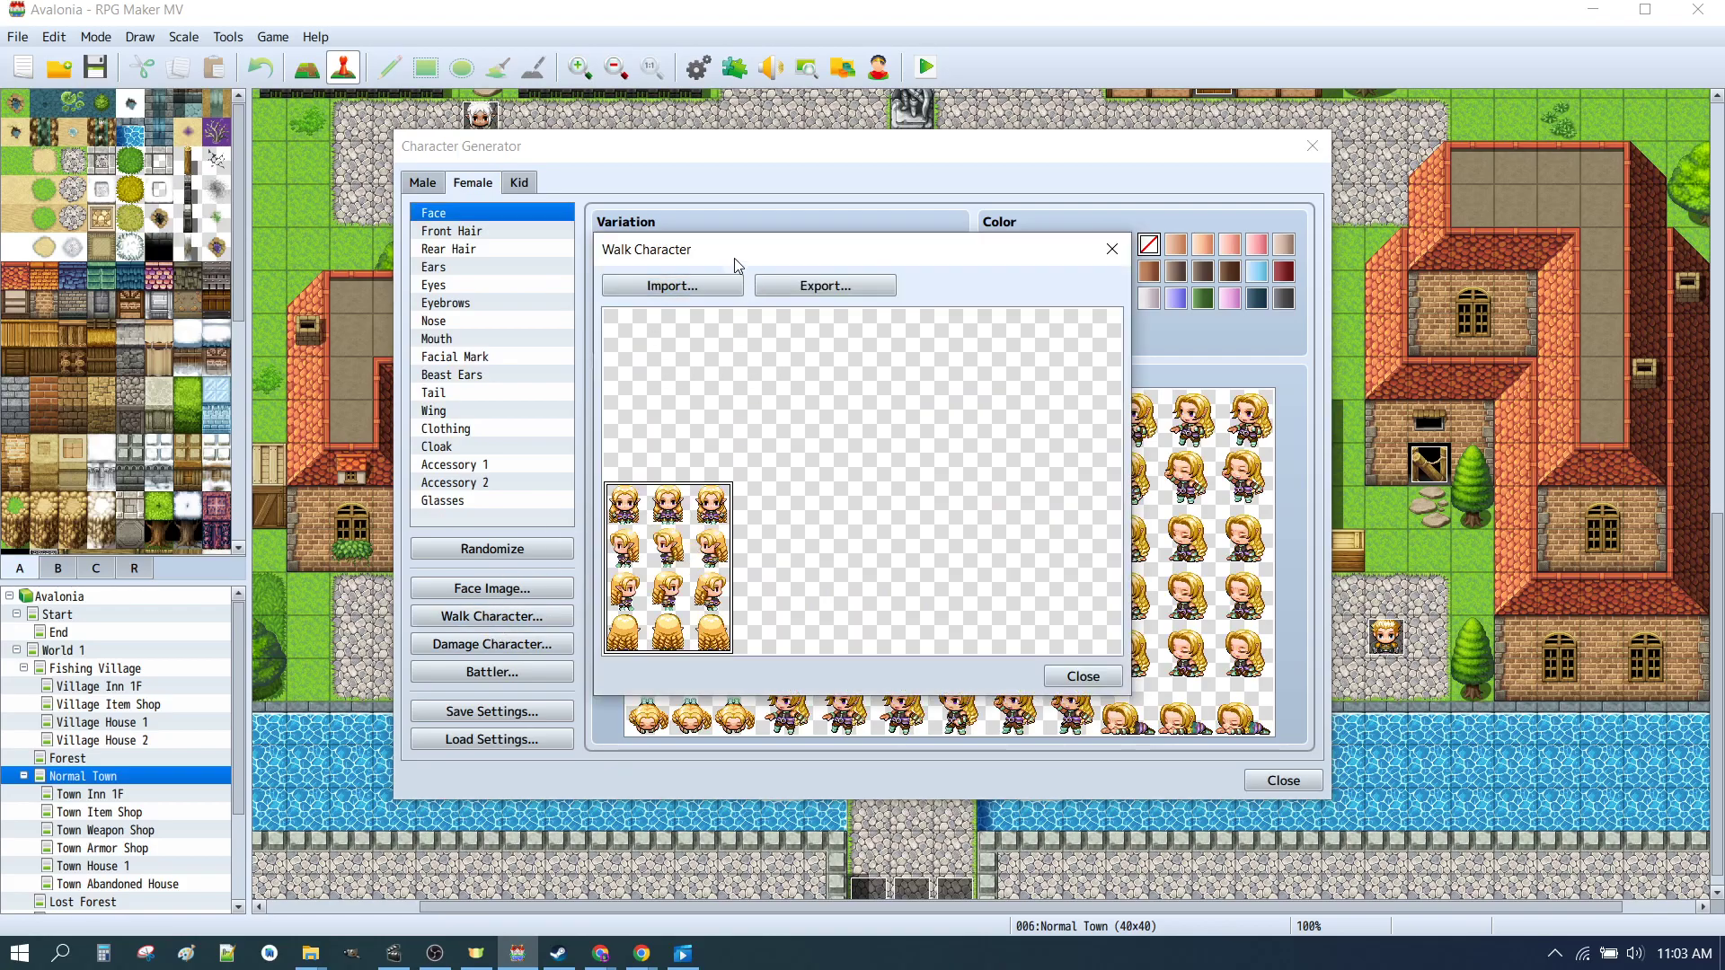
click(674, 286)
click(856, 575)
click(1268, 777)
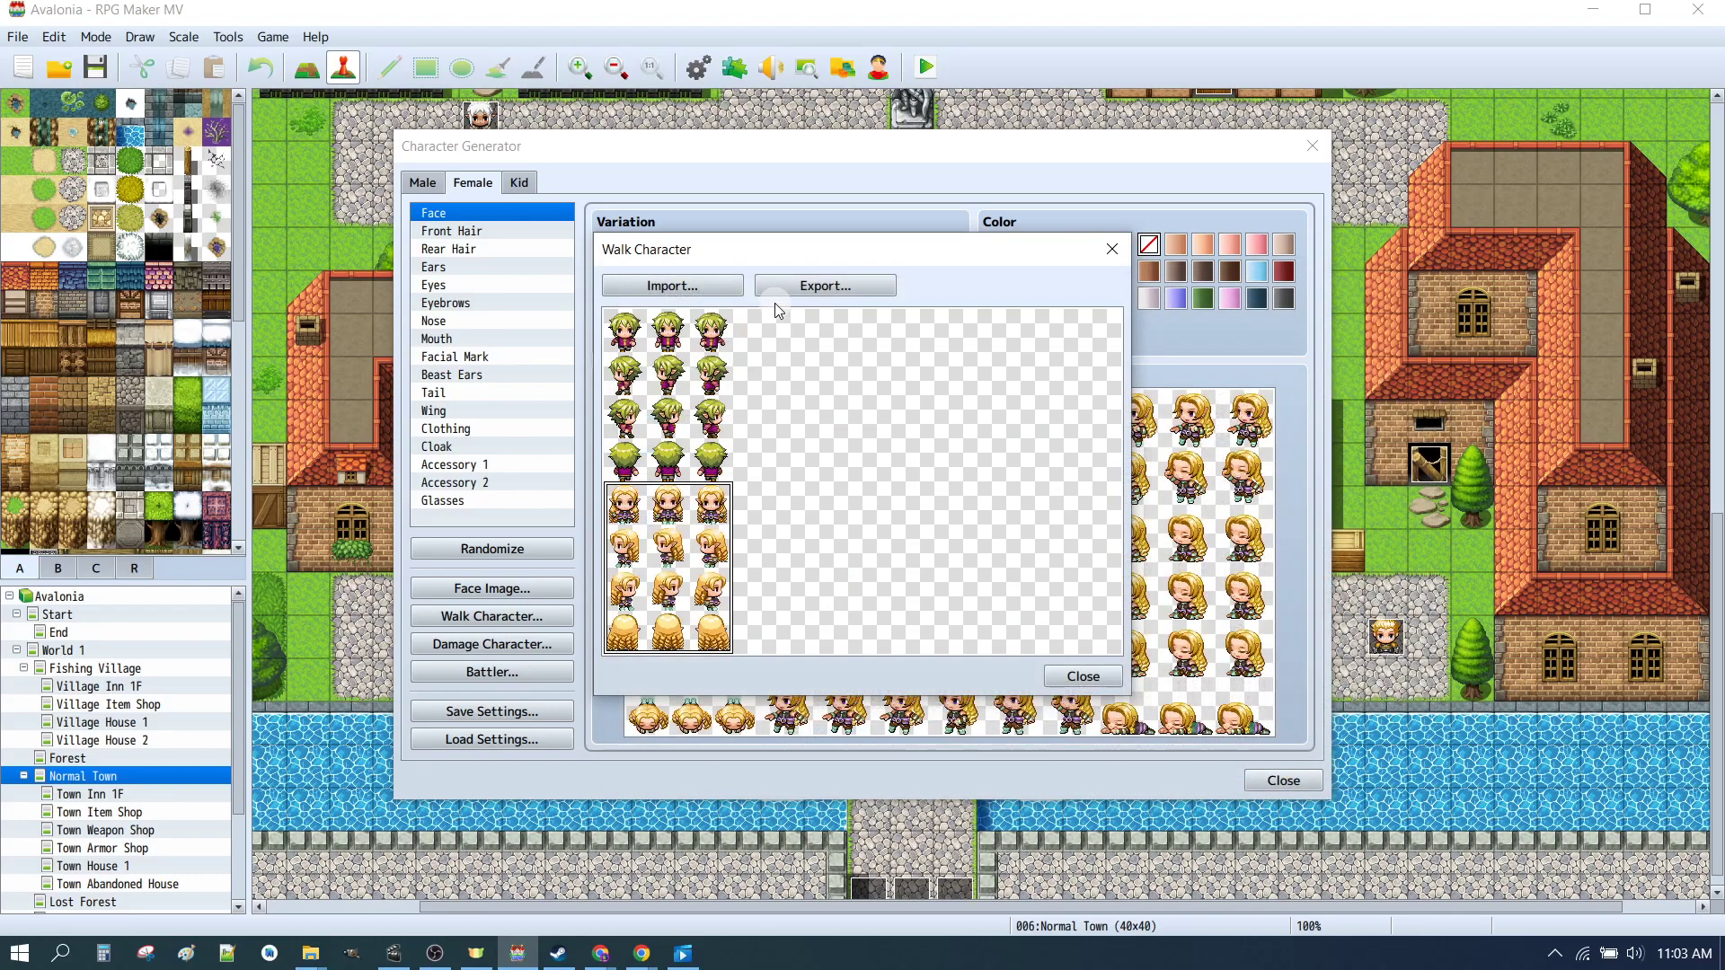
Step: Export the combined walk sprite sheet, replacing _CHAR_01.png in the characters folder
click(813, 288)
scroll(1105, 539, down, 3)
click(856, 602)
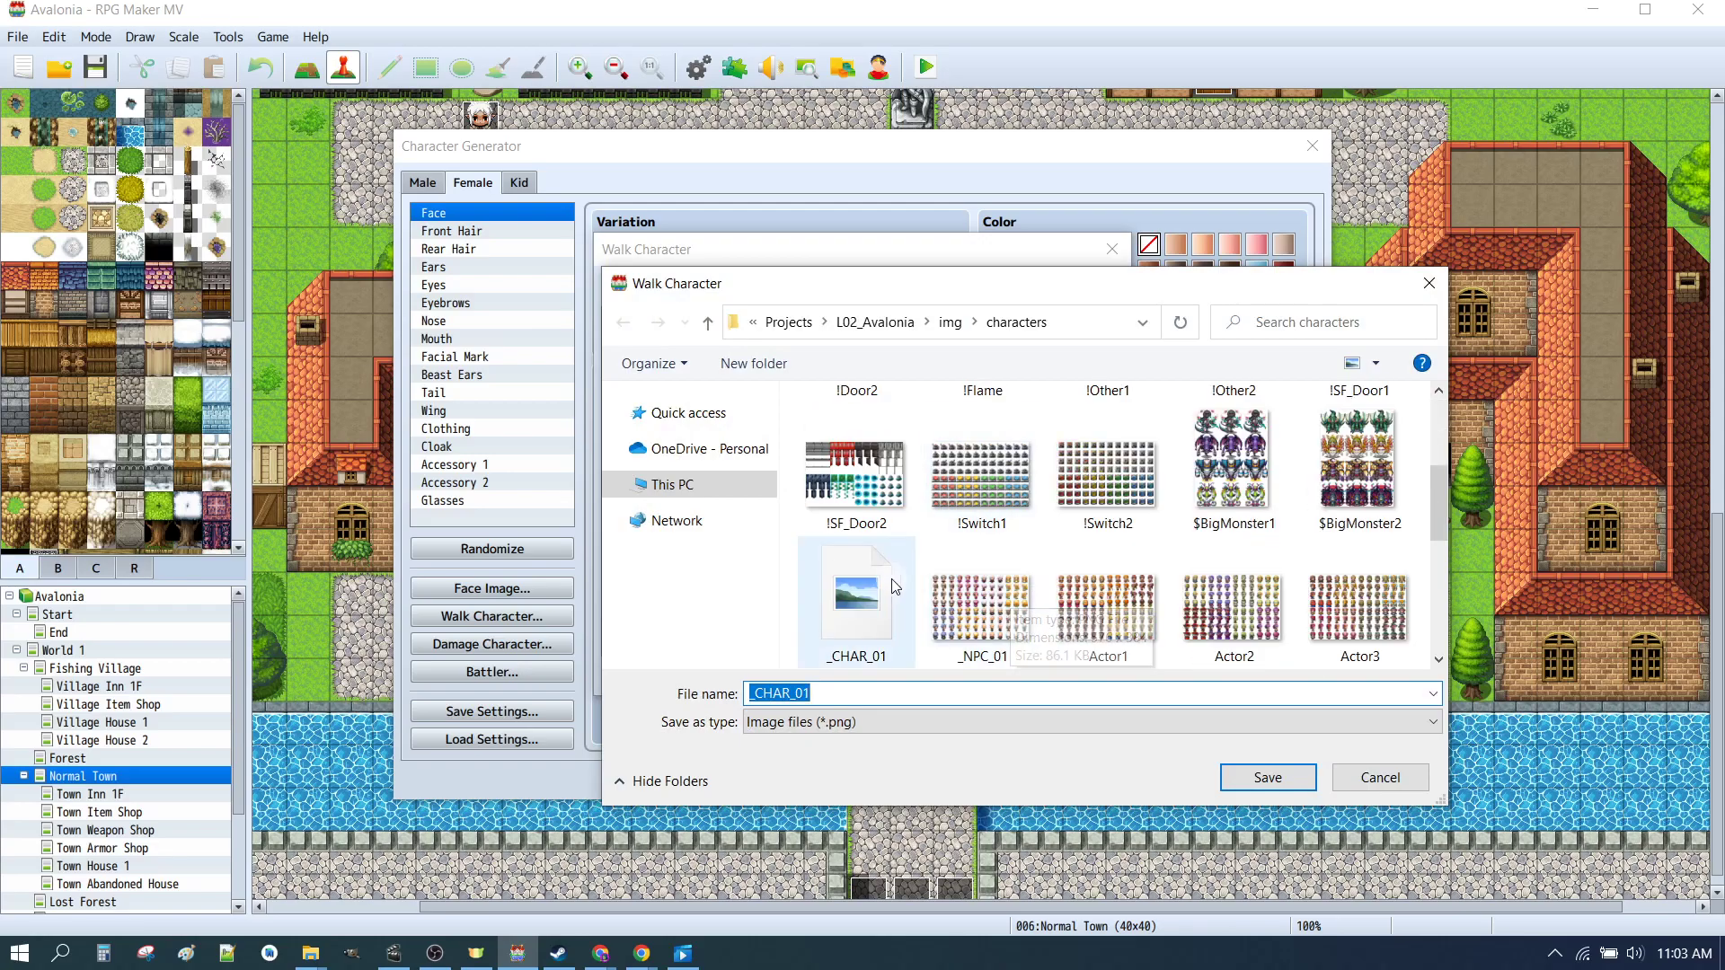
click(1272, 780)
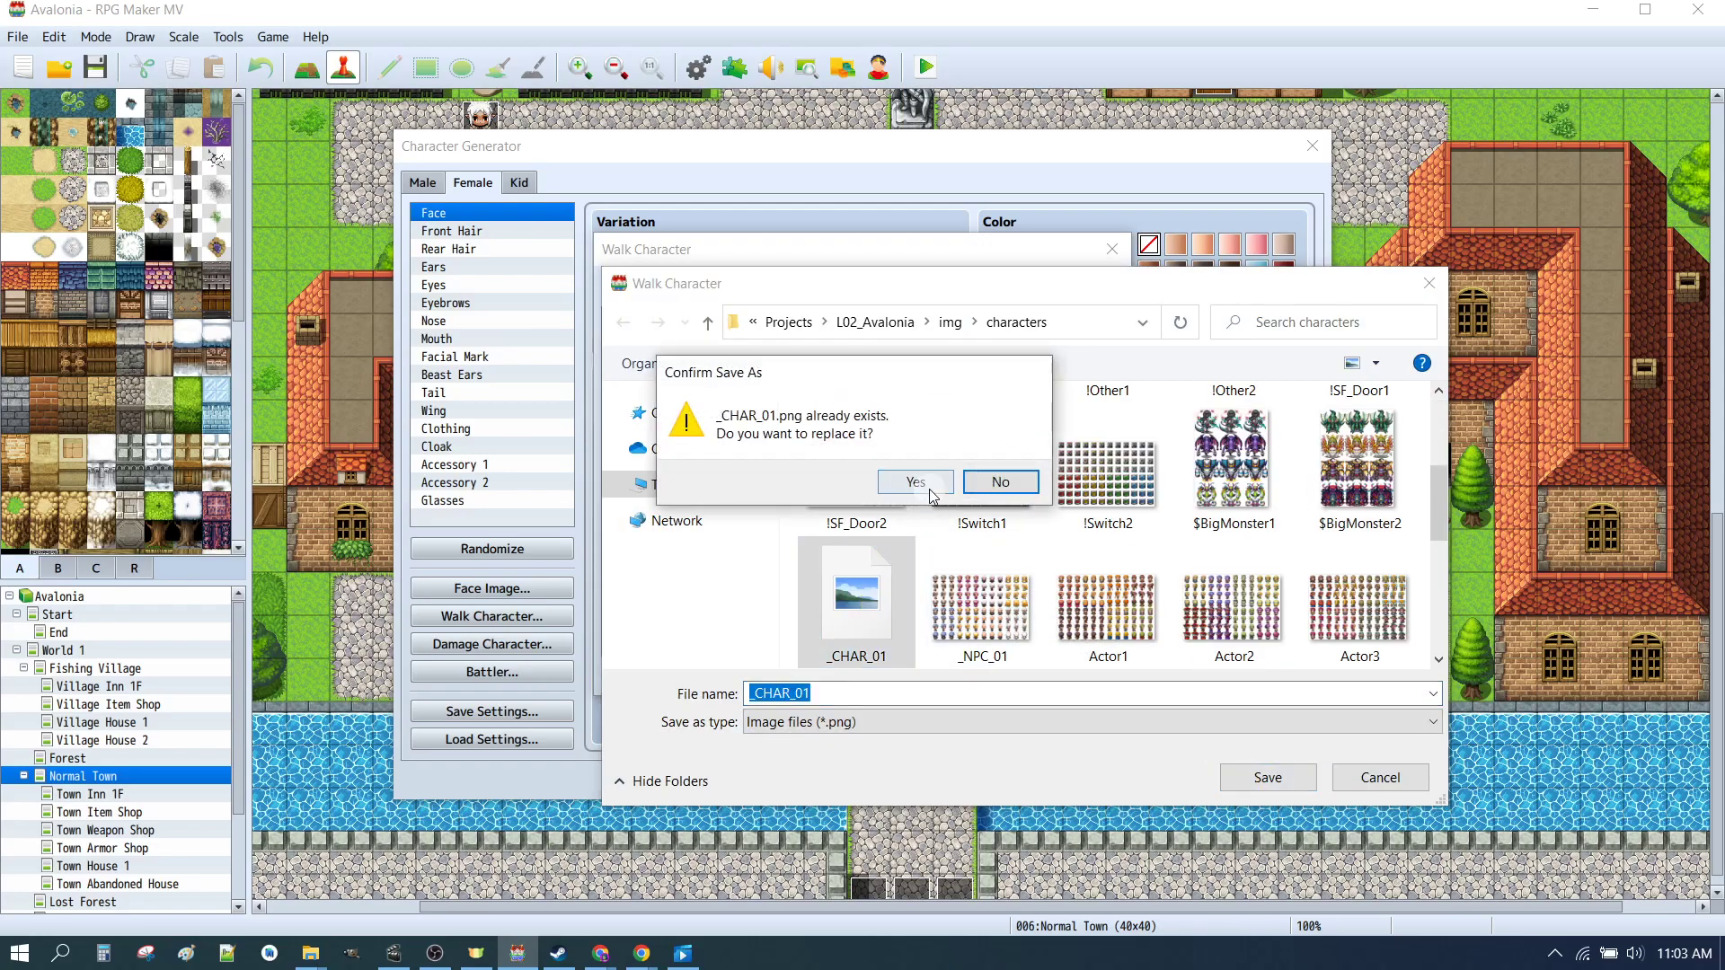
click(913, 483)
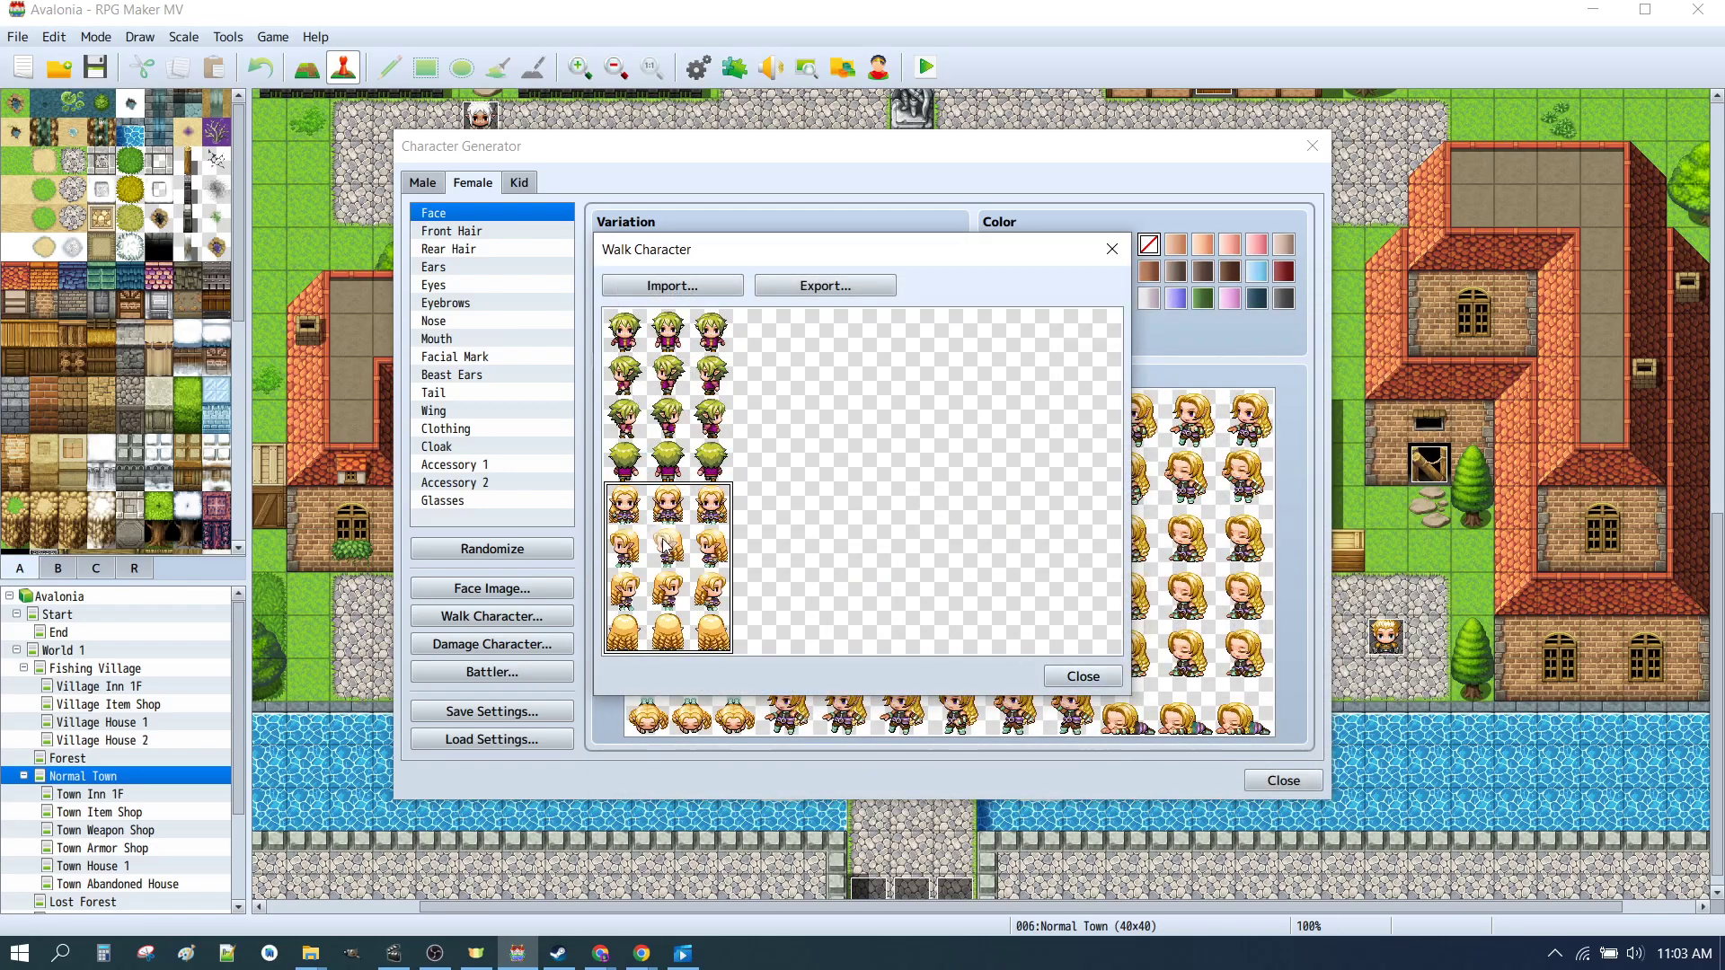
click(1071, 680)
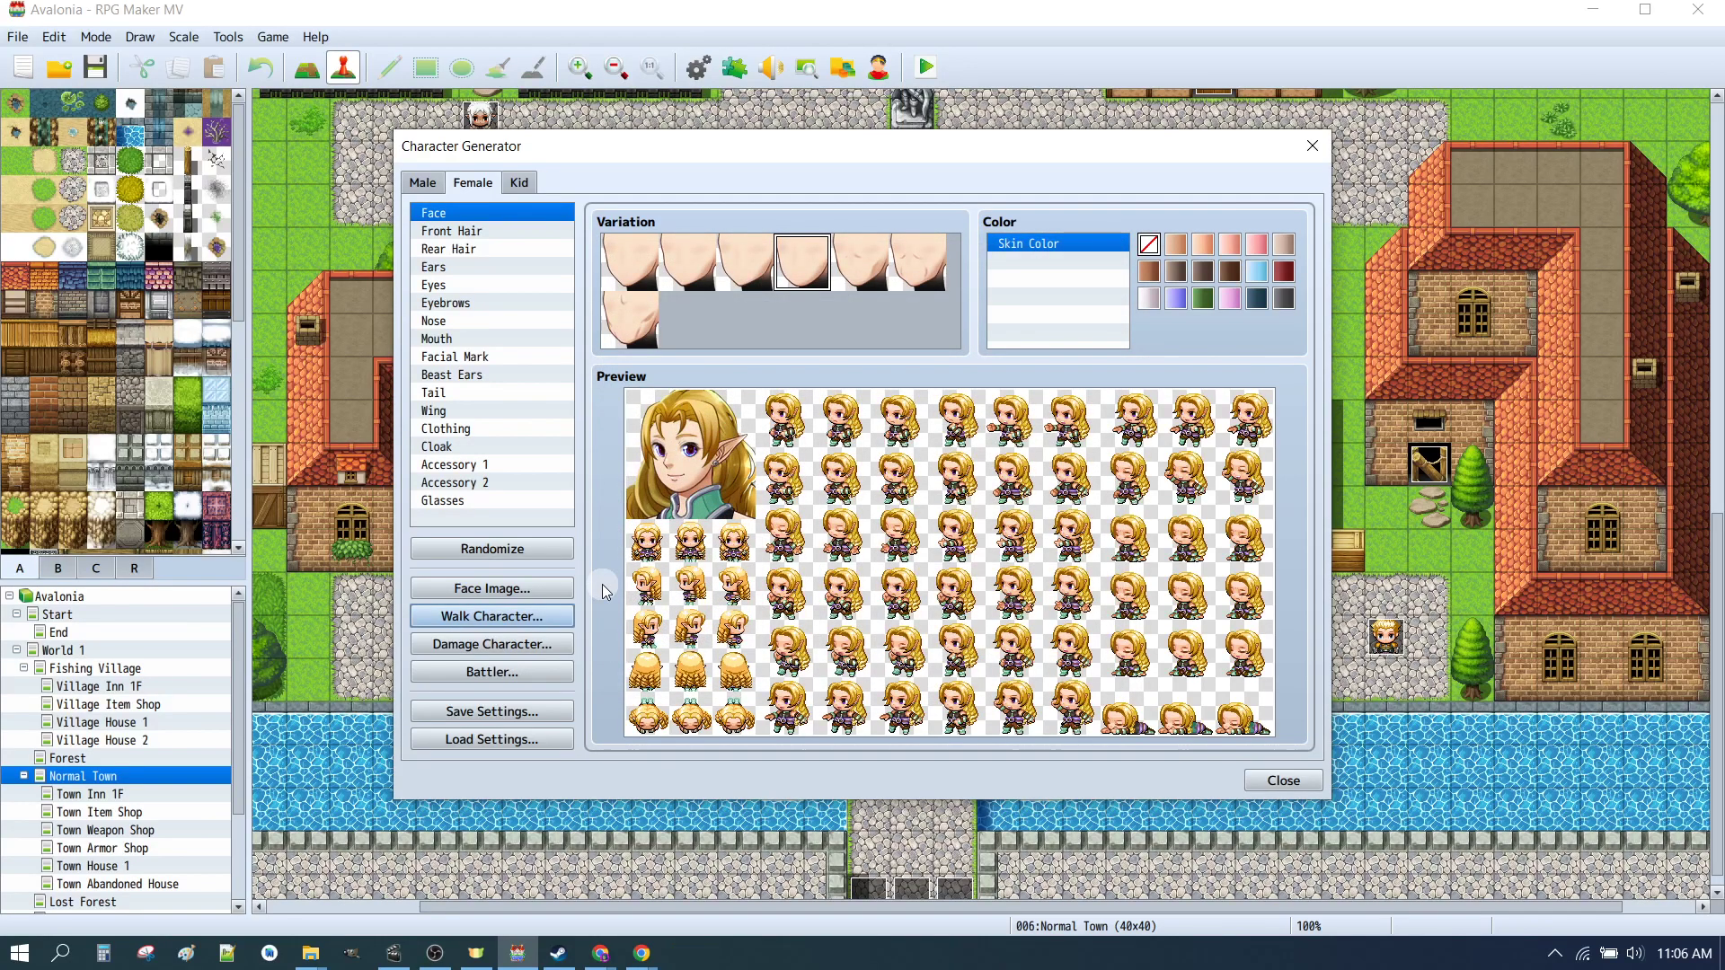
Step: Open the female walk character sheet, start exporting it, and navigate the save dialog to the project's img/characters folder
click(528, 620)
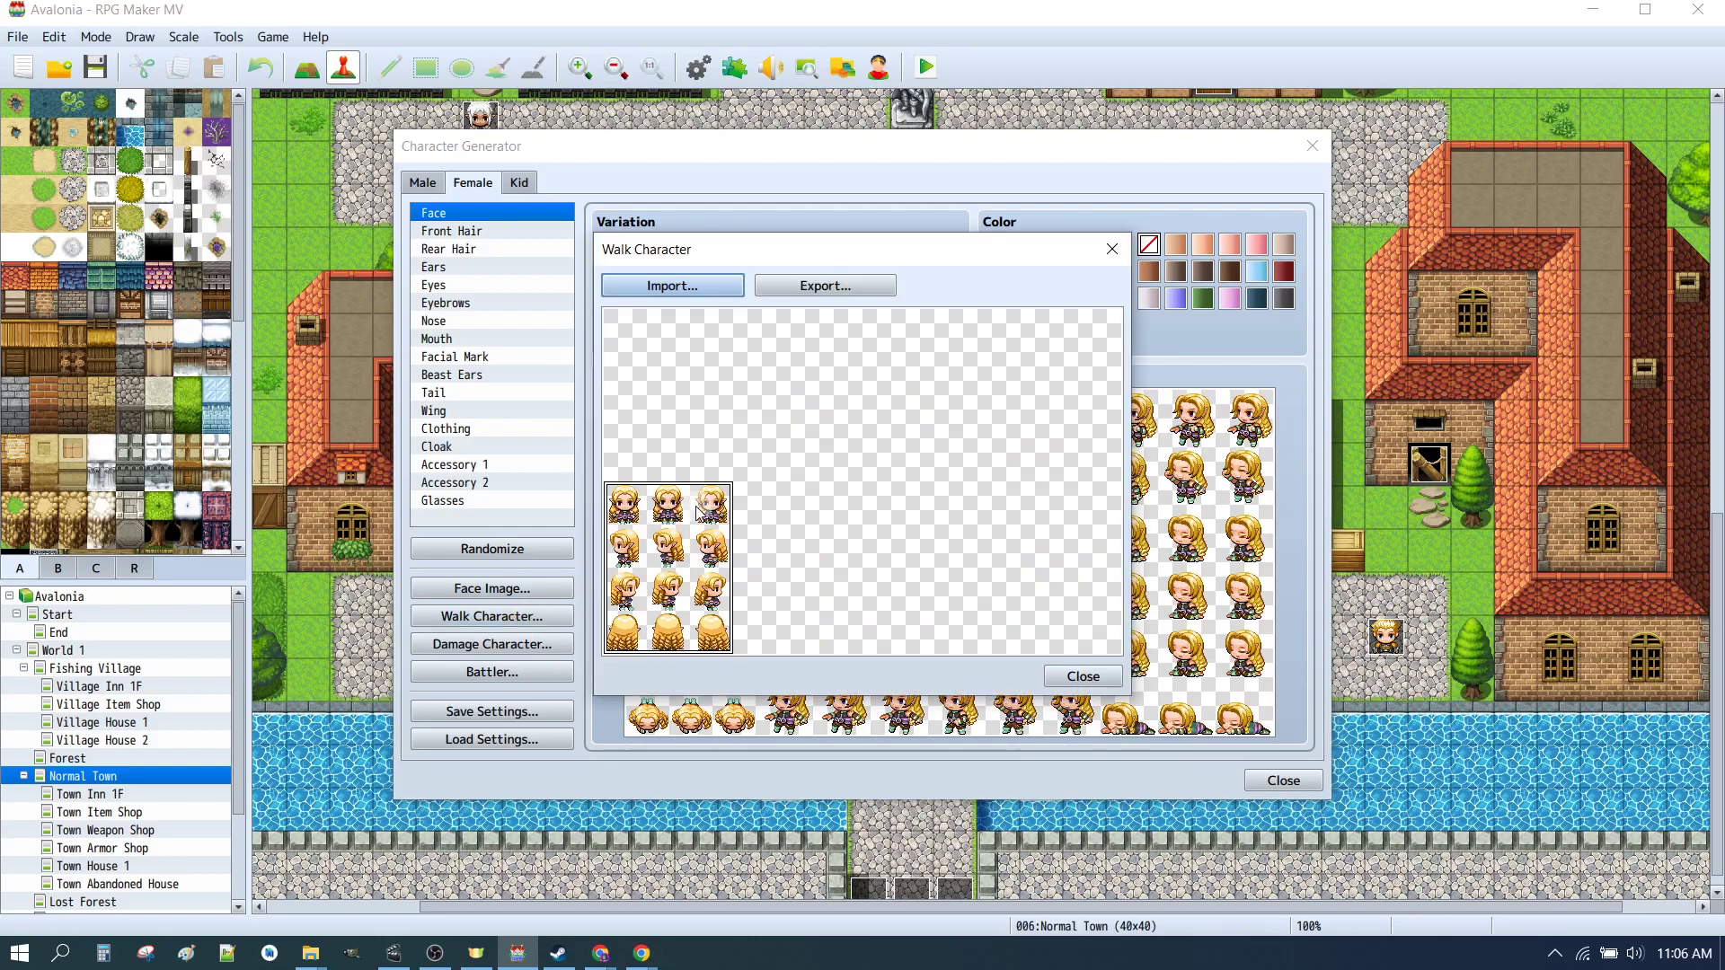
click(817, 286)
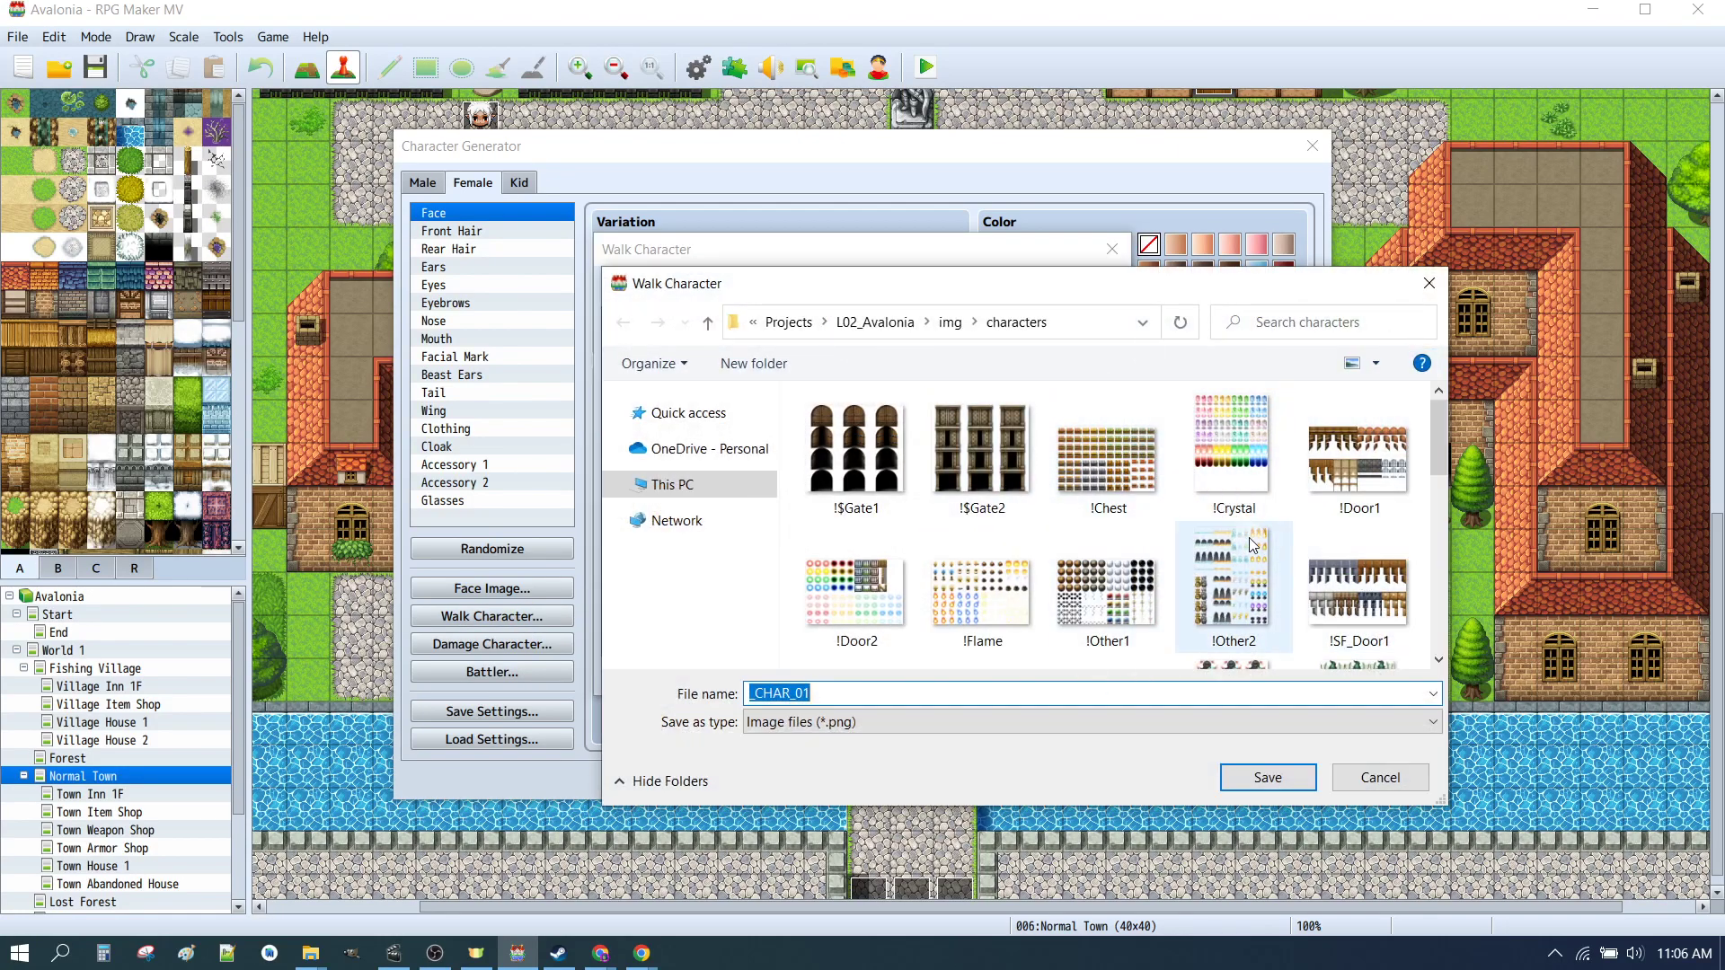
click(859, 324)
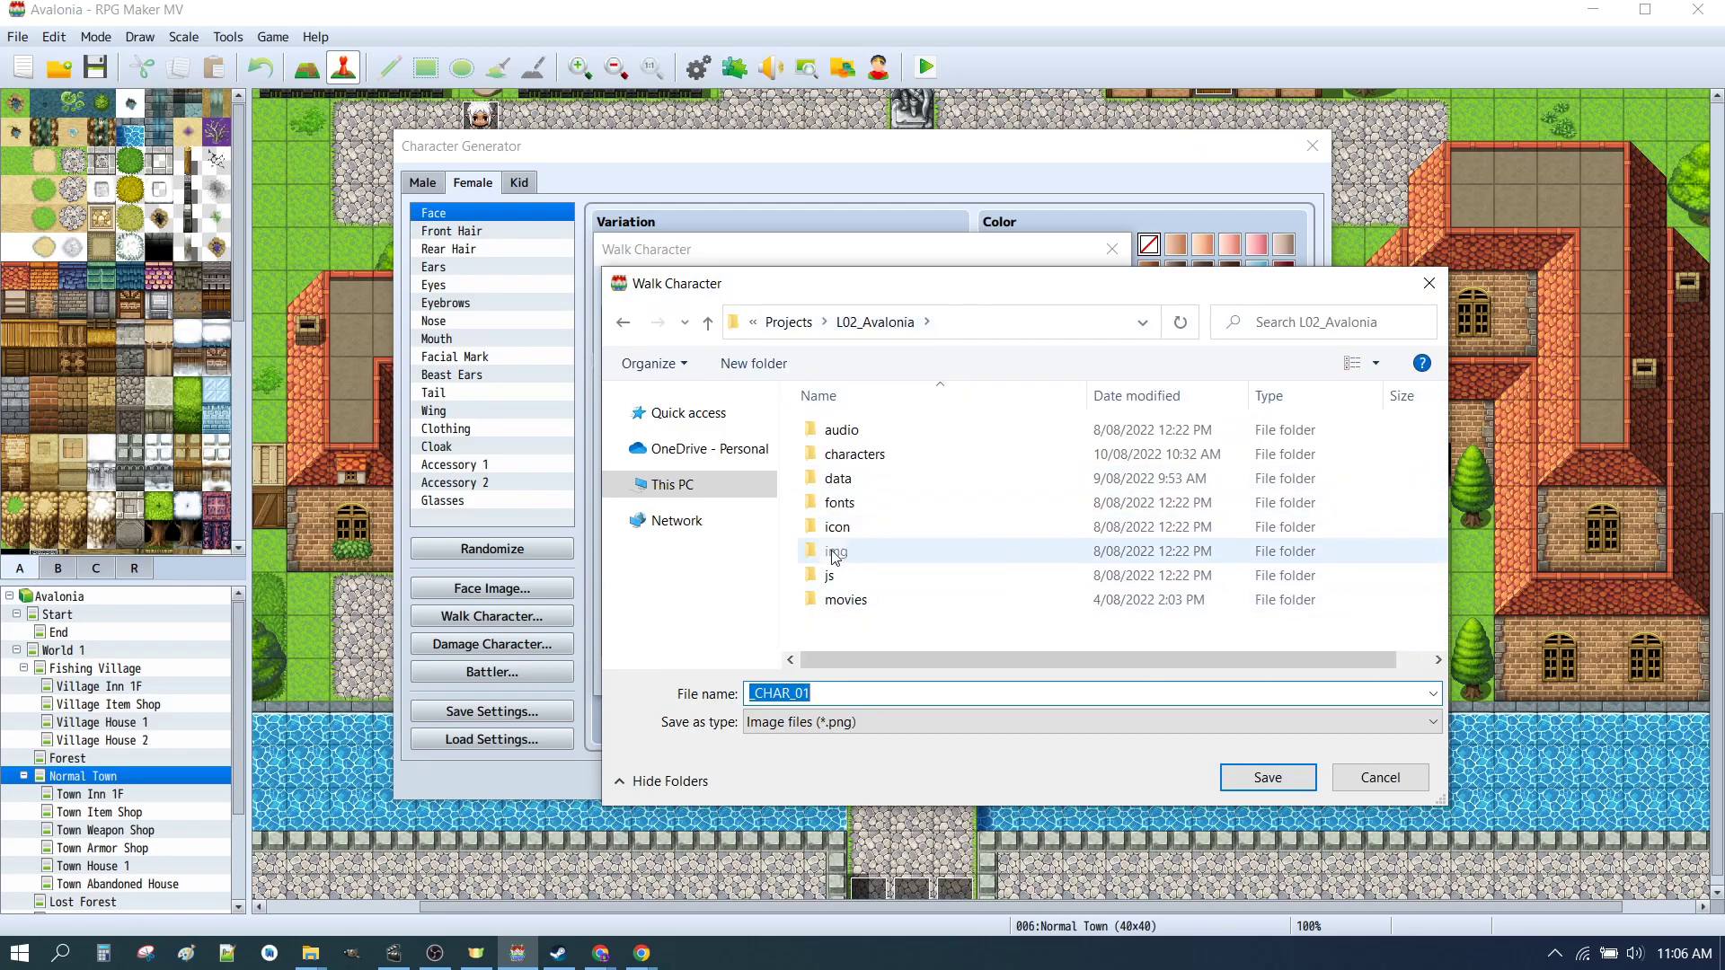
double_click(832, 550)
double_click(875, 510)
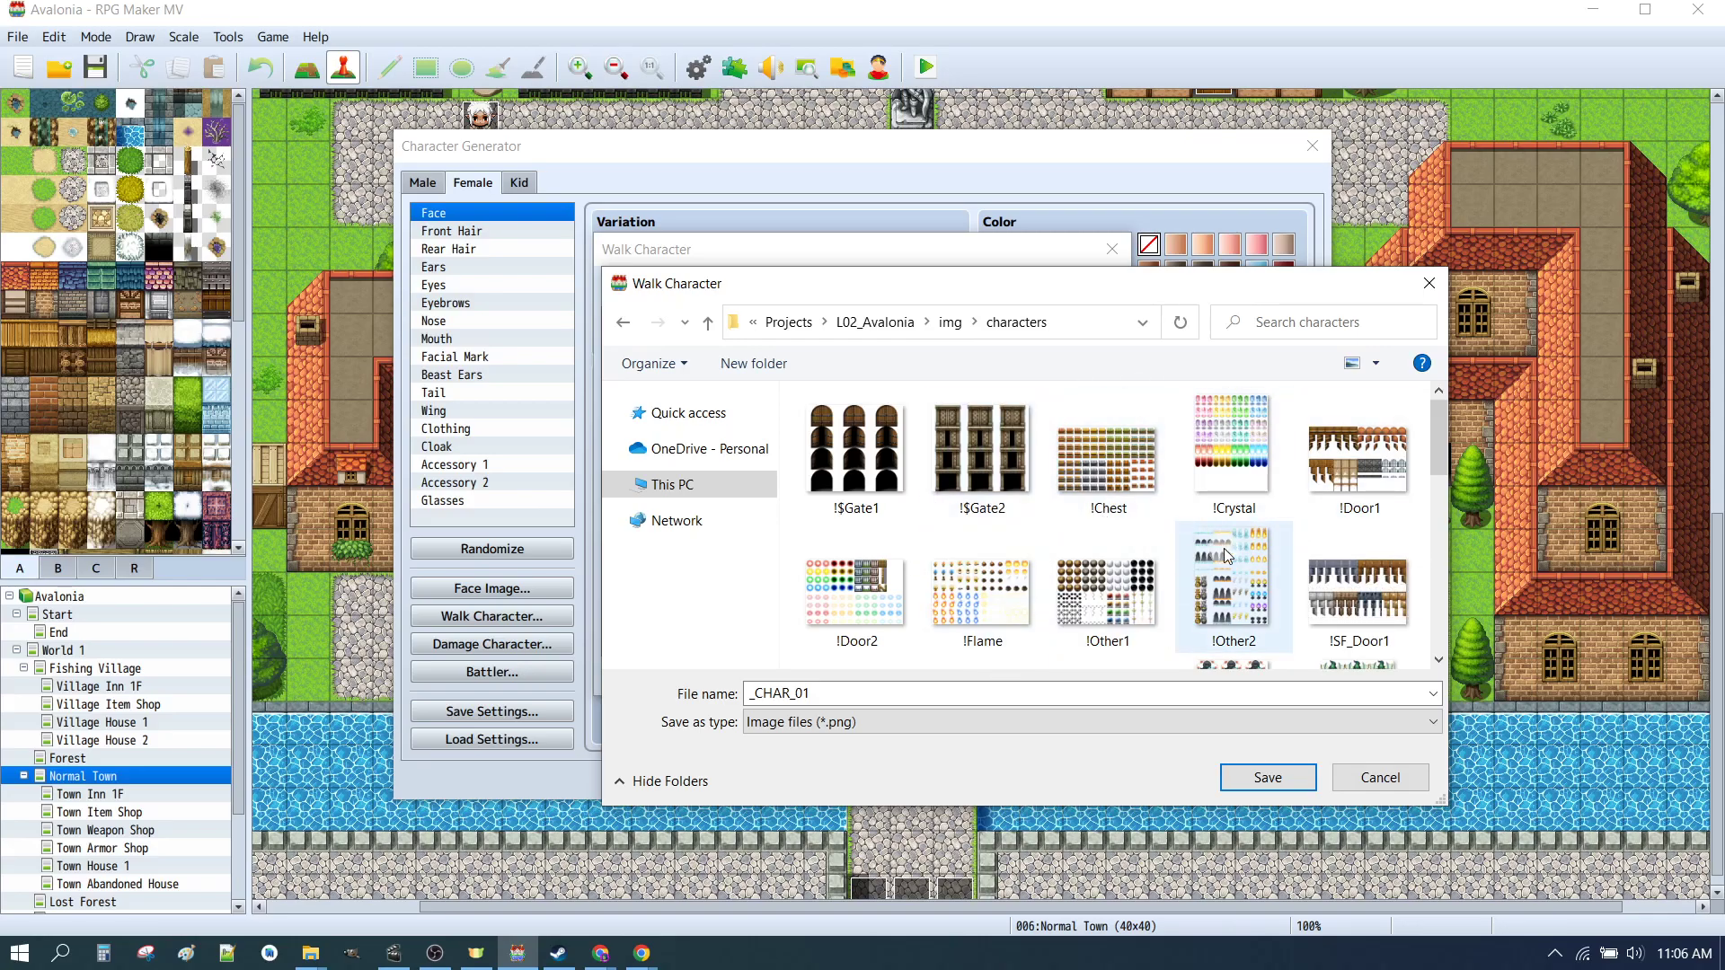
Step: Browse through the character sheet files in the characters folder, scrolling and selecting several thumbnails
scroll(1223, 550, down, 10)
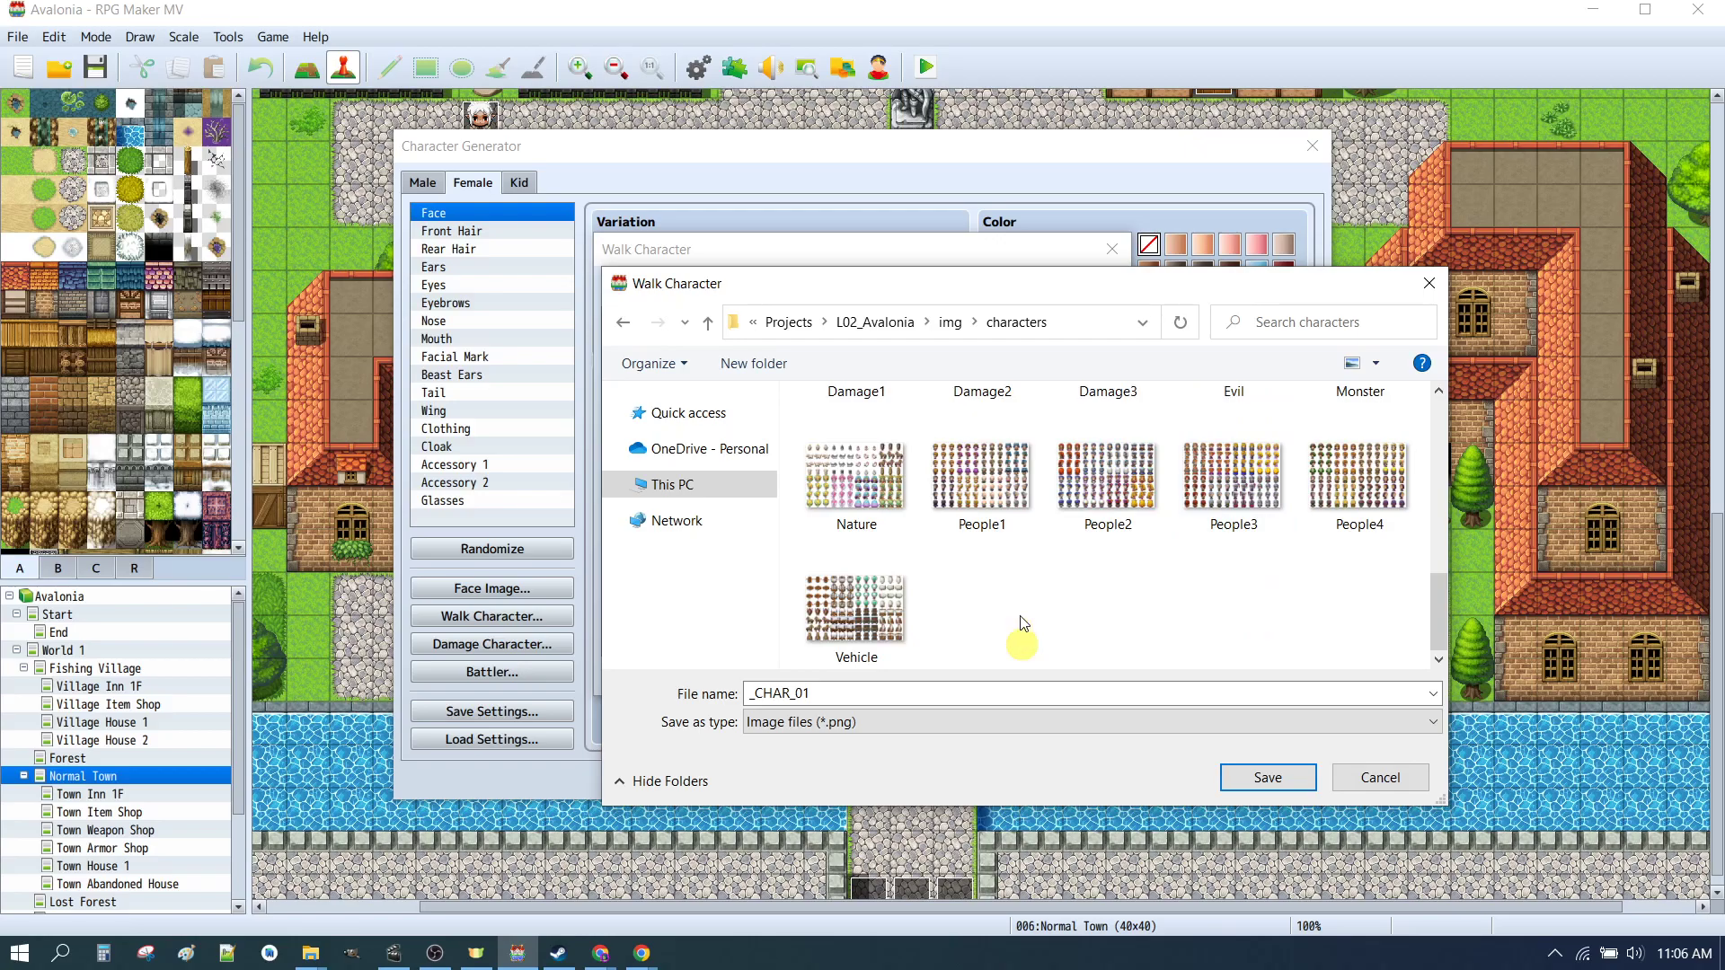
click(801, 604)
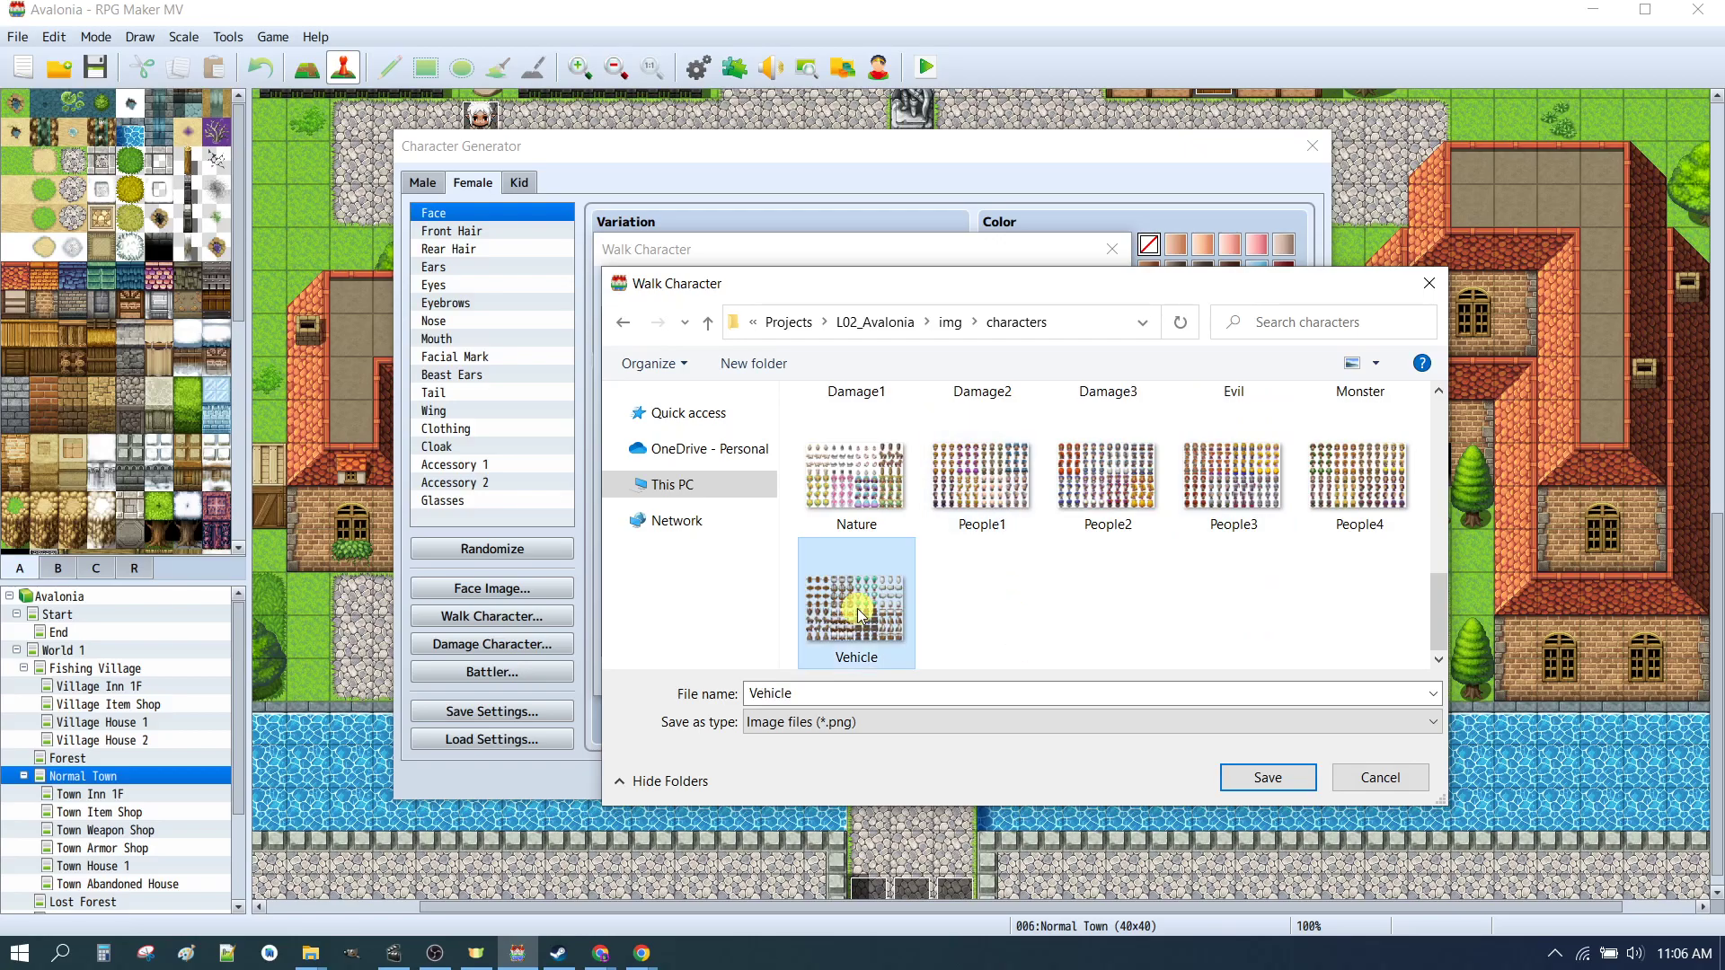
scroll(1074, 506, up, 10)
click(1074, 505)
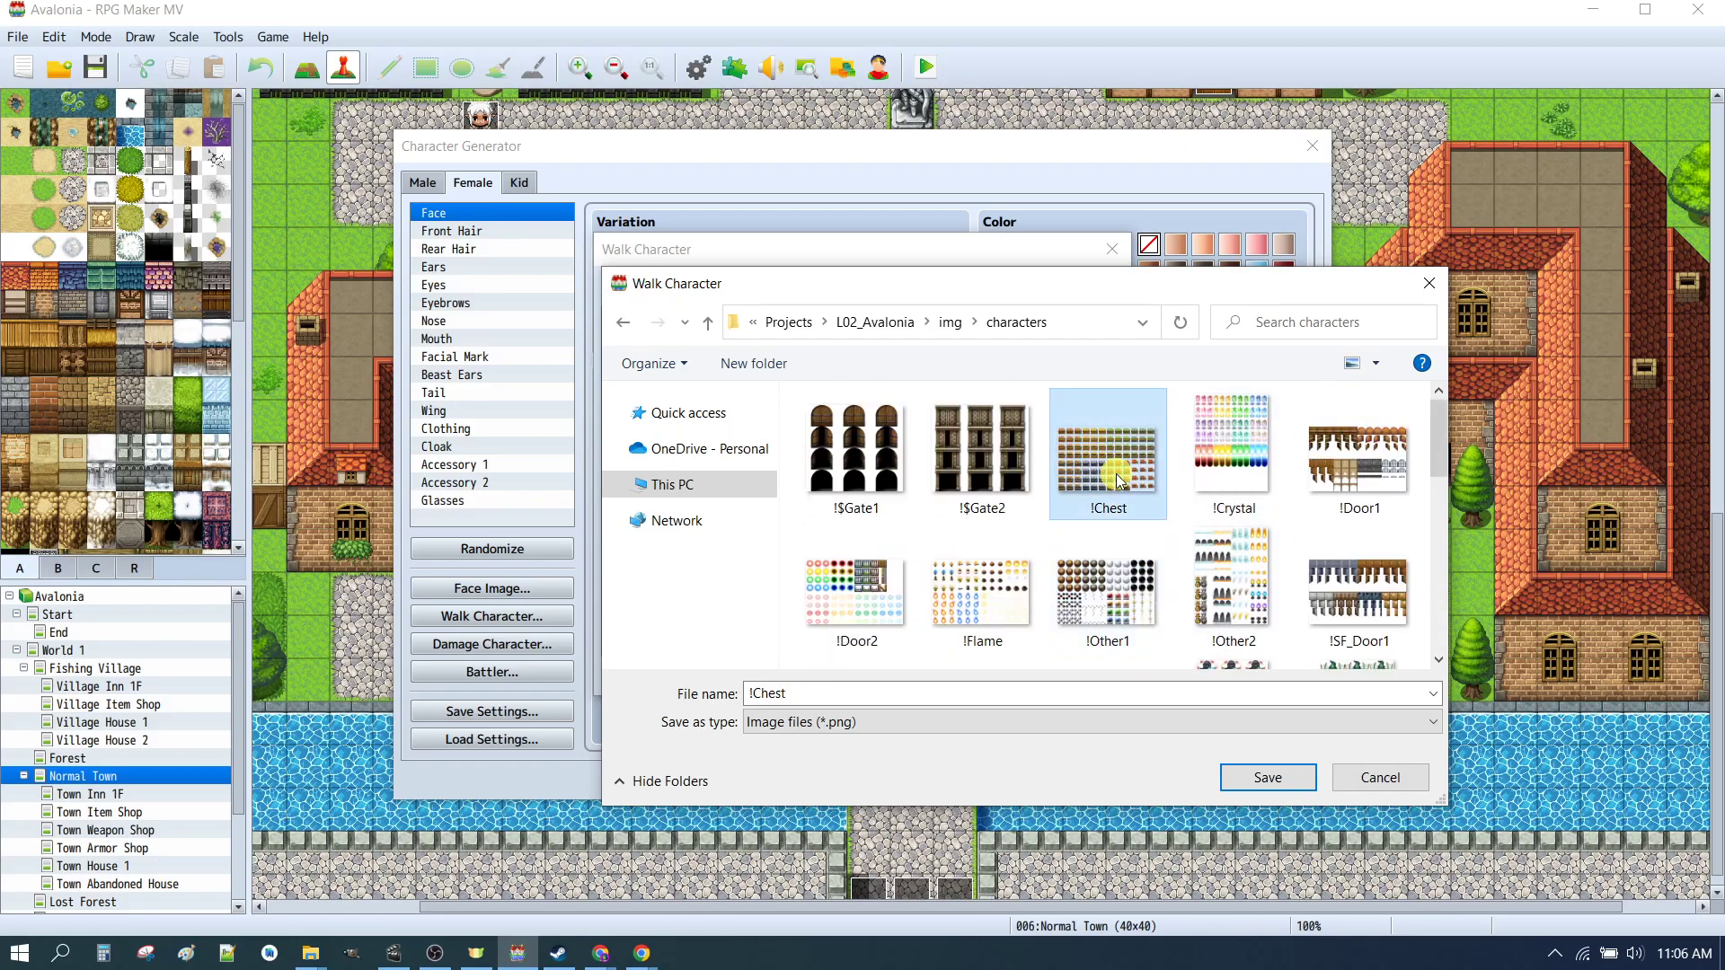
click(966, 463)
click(865, 462)
click(1119, 593)
click(1231, 575)
scroll(1215, 528, down, 3)
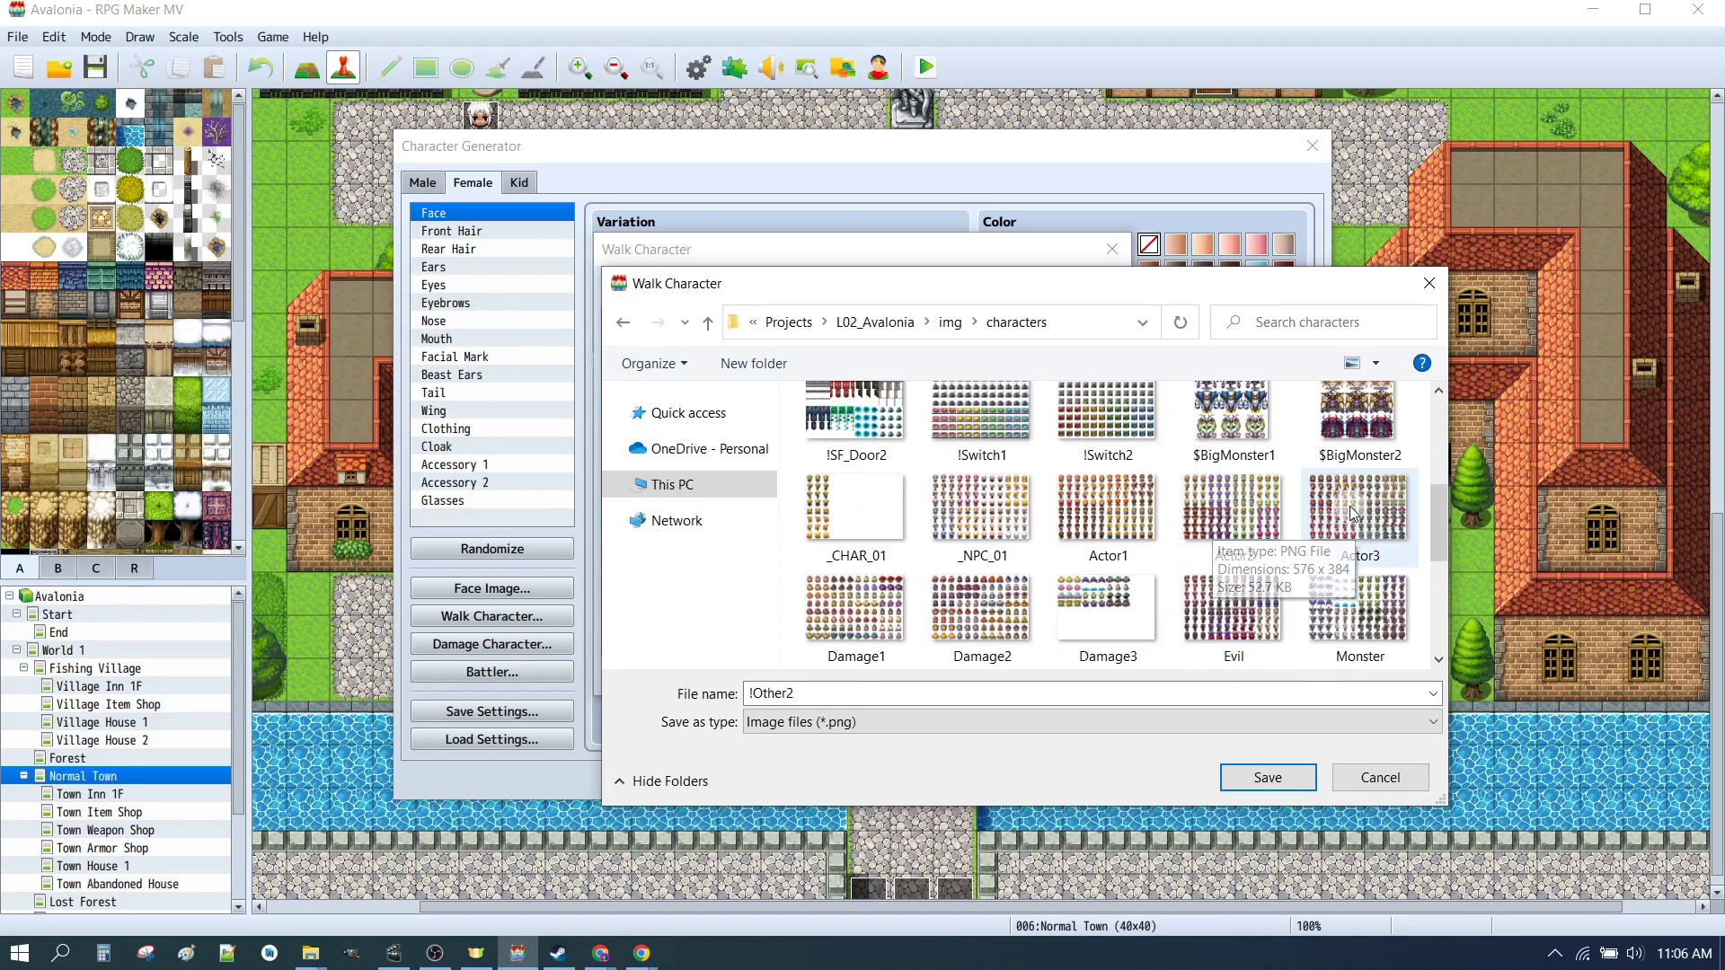
scroll(1244, 462, up, 1)
click(1244, 462)
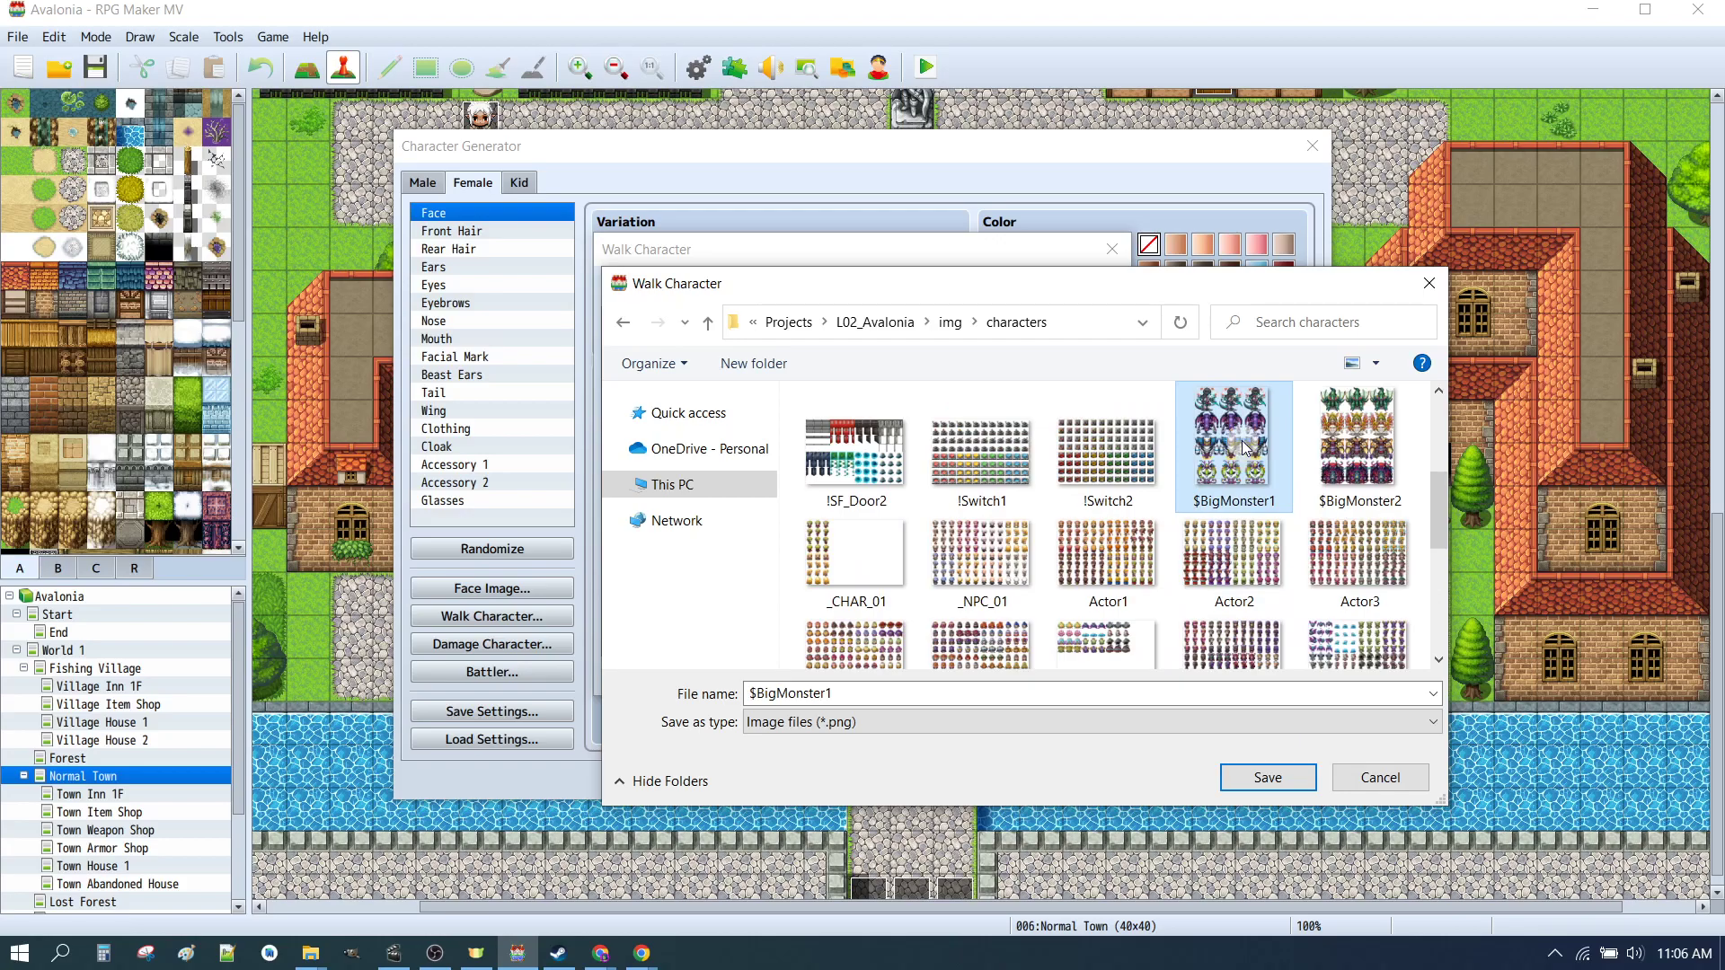
scroll(1245, 462, up, 3)
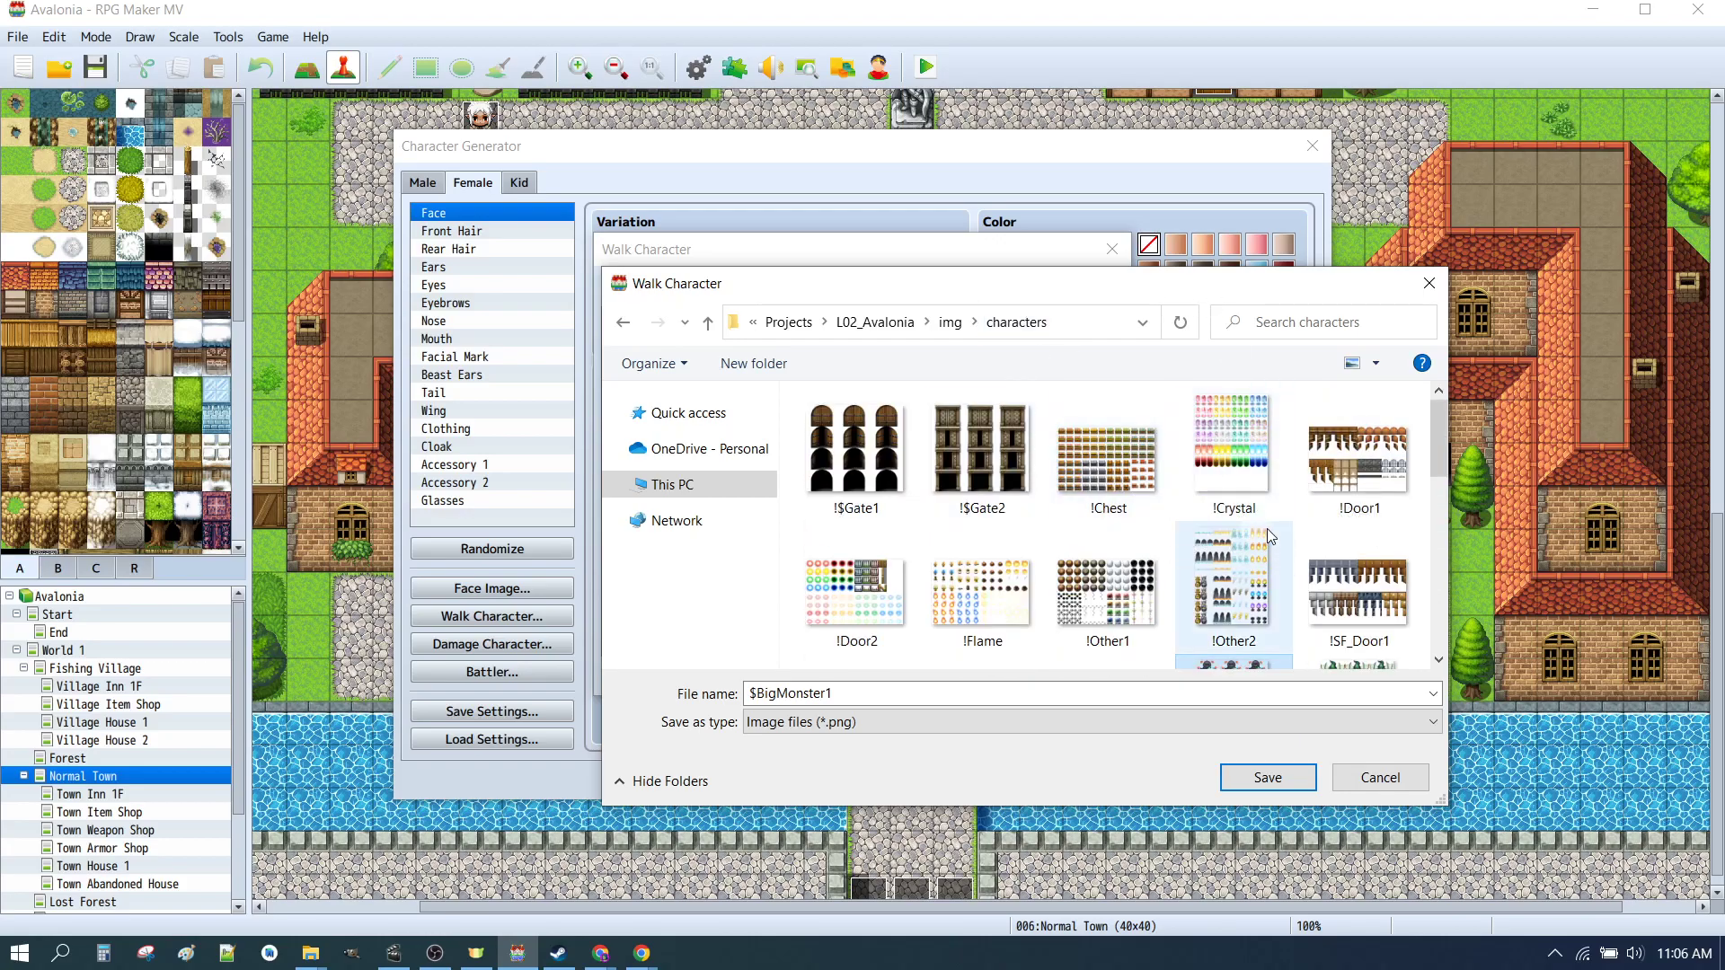
click(1348, 454)
click(858, 445)
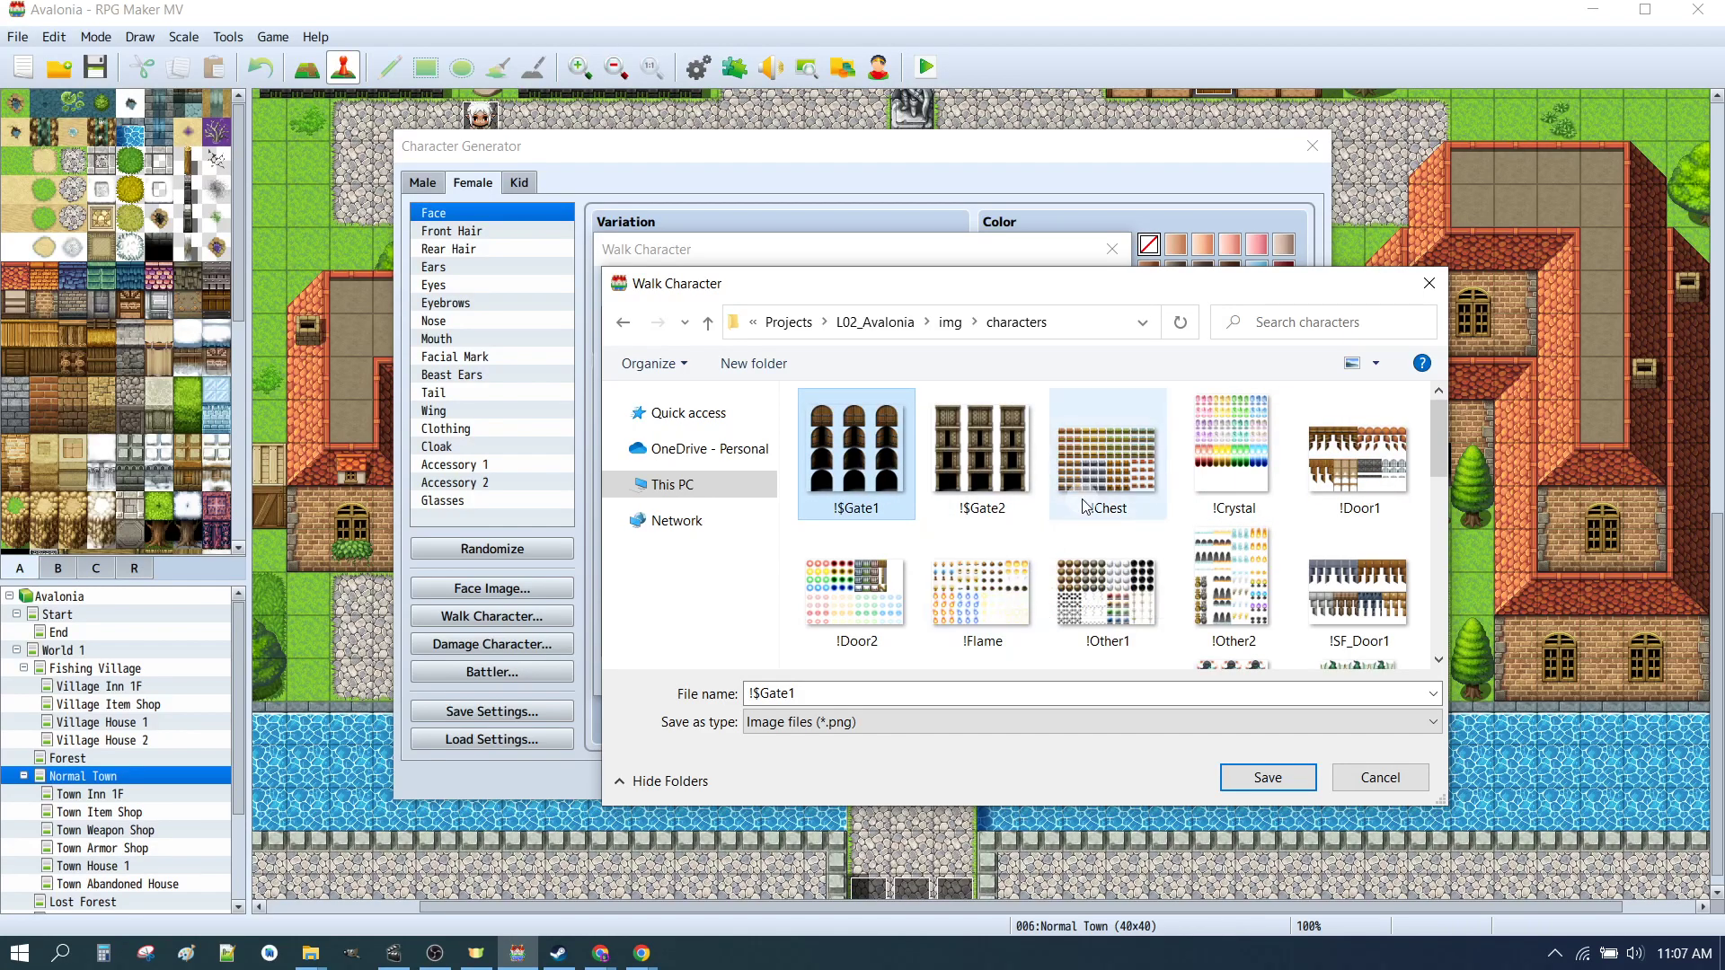
scroll(1096, 499, down, 3)
click(857, 611)
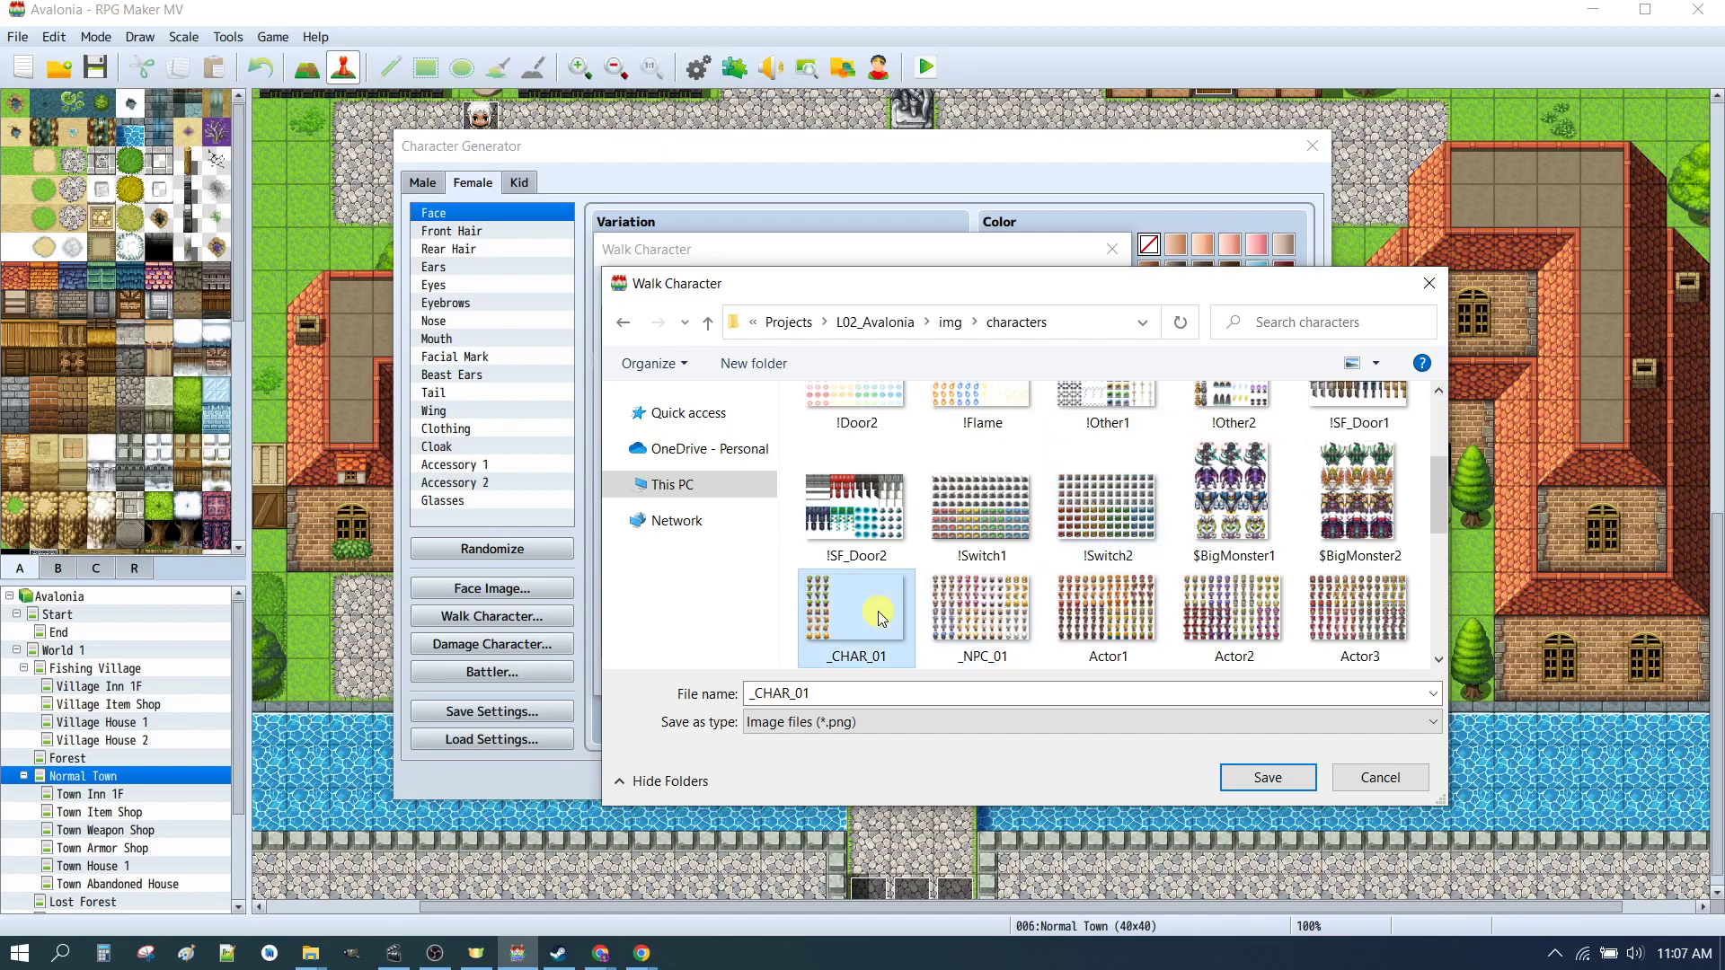
scroll(1065, 554, down, 2)
scroll(1141, 548, up, 5)
click(1106, 473)
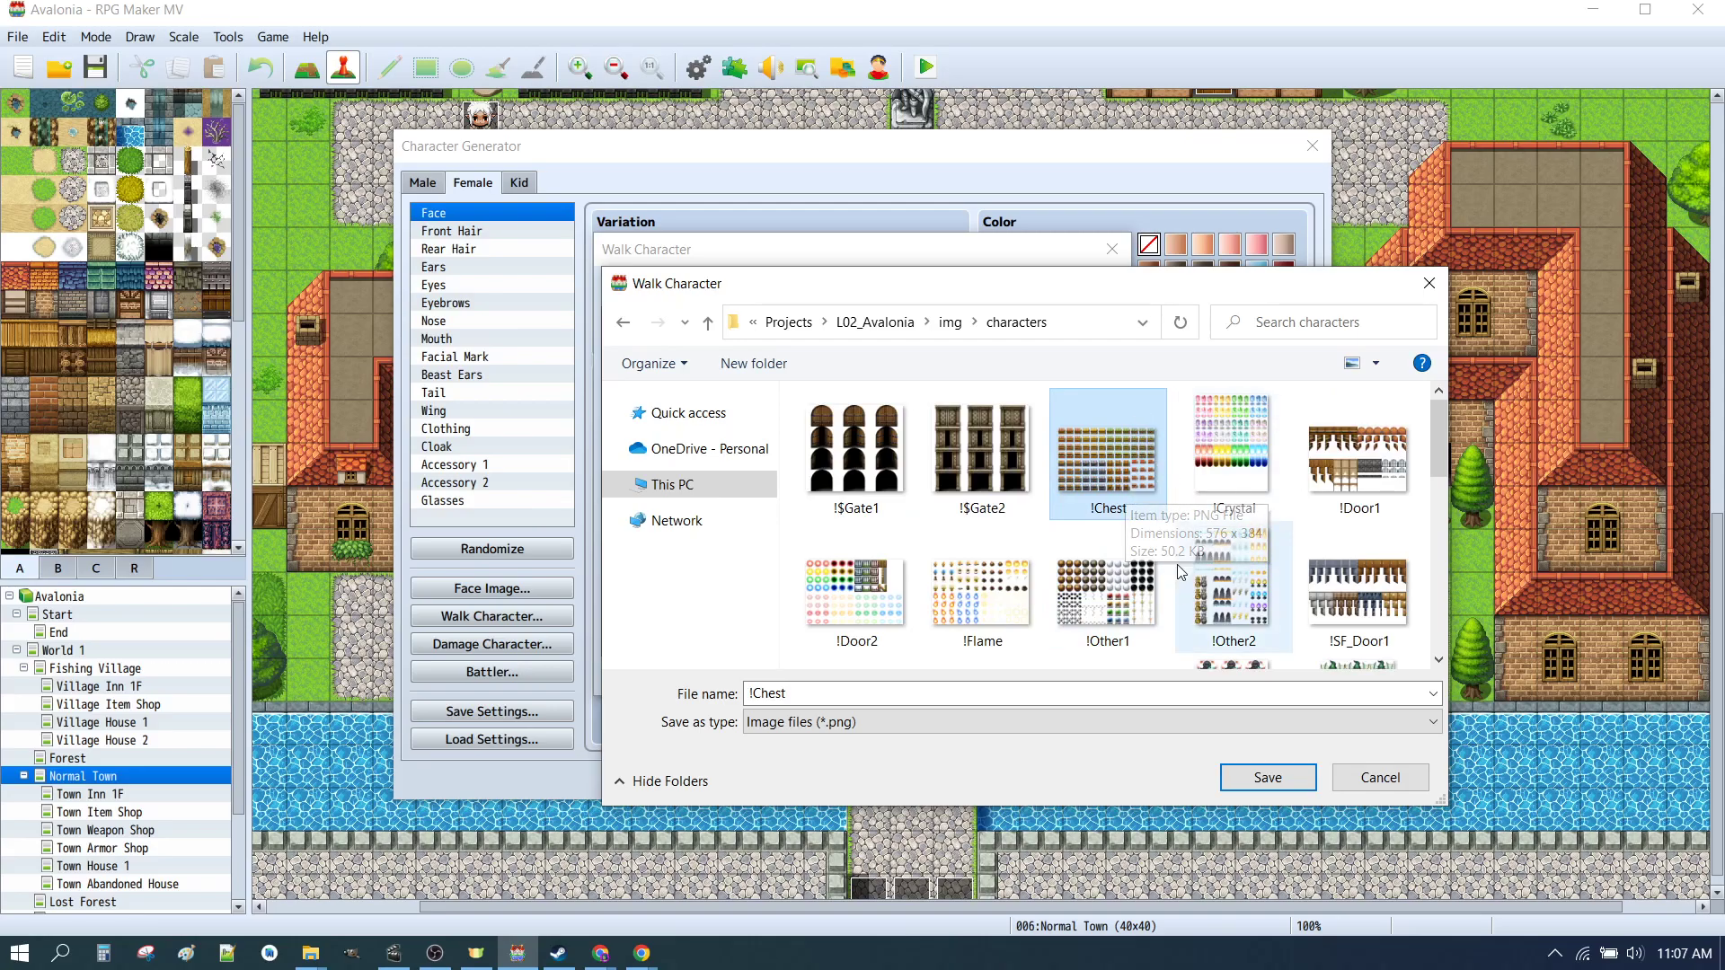
scroll(1130, 539, down, 6)
click(977, 620)
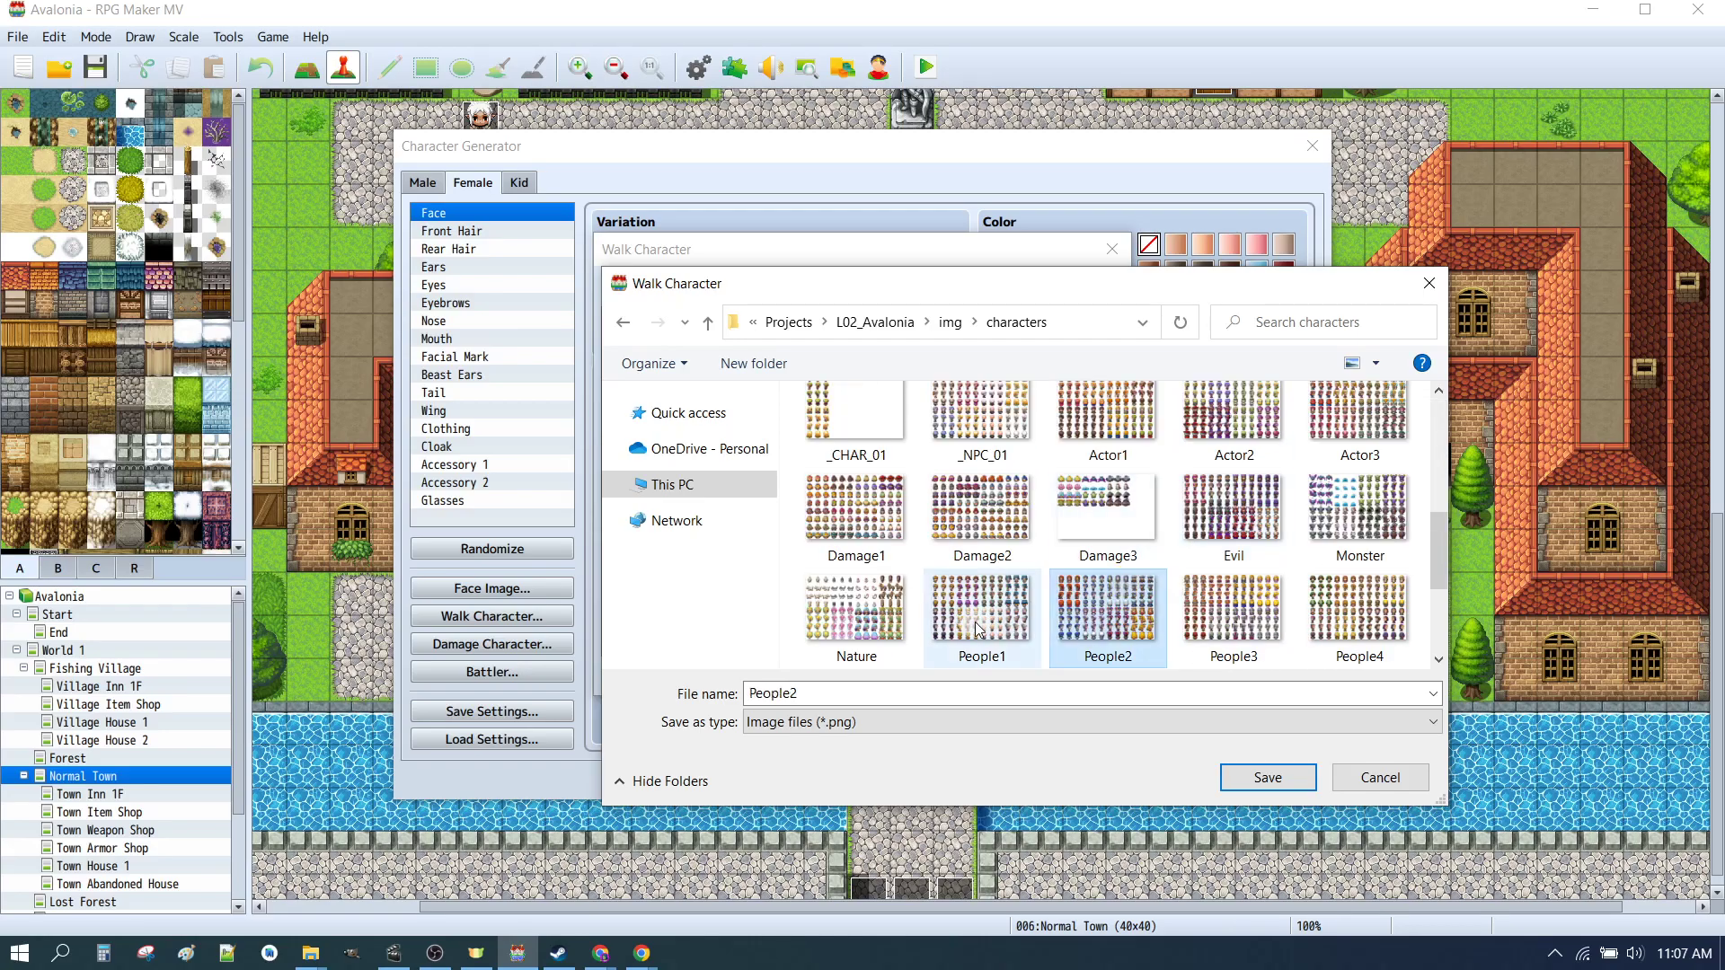
scroll(1244, 608, up, 6)
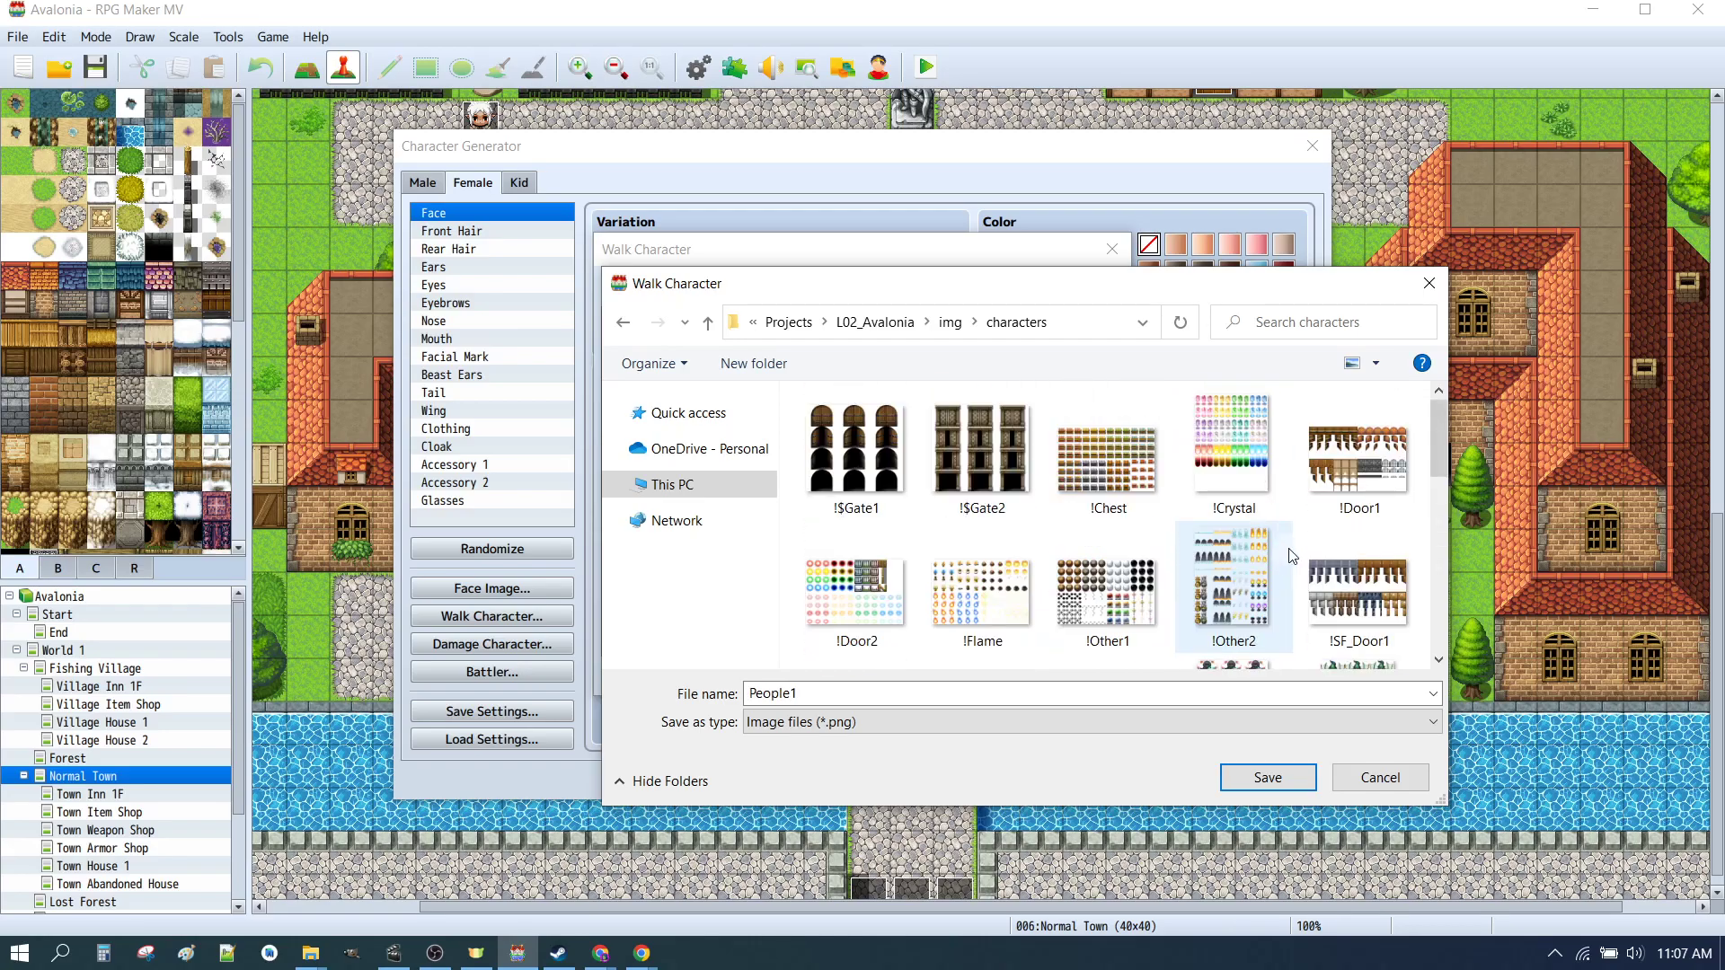
click(873, 448)
click(992, 454)
click(1089, 466)
click(1188, 454)
click(1353, 454)
scroll(1160, 539, down, 6)
scroll(1136, 564, up, 4)
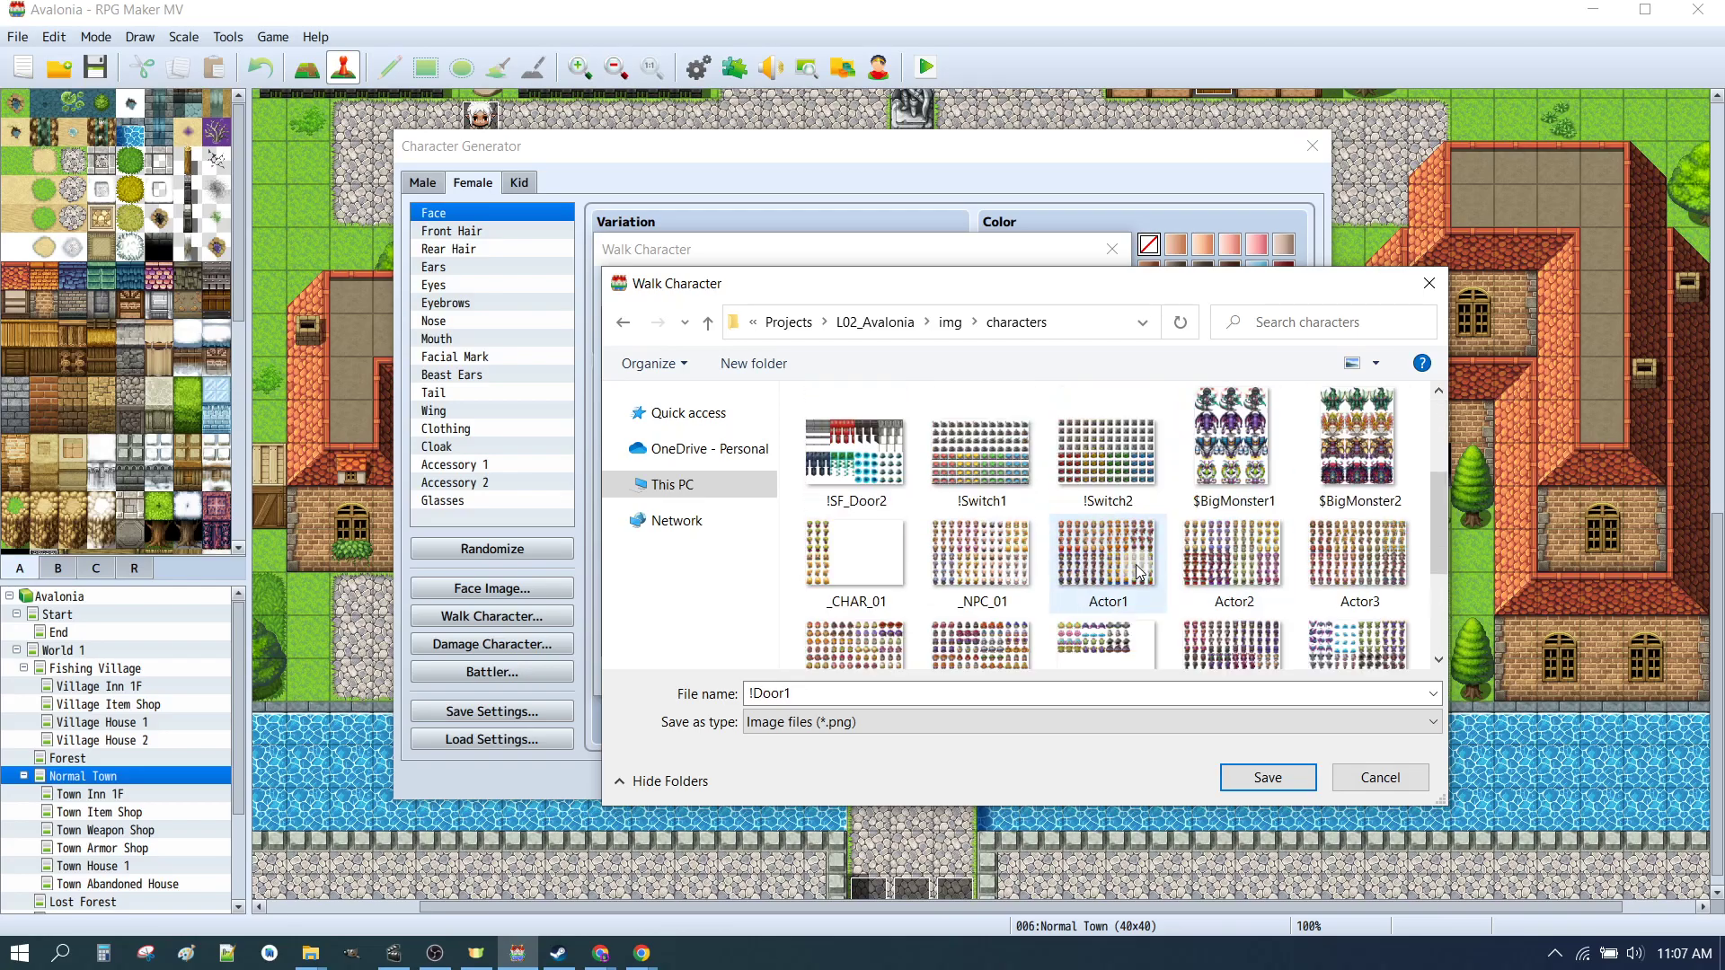
scroll(1136, 565, up, 4)
scroll(1136, 565, down, 4)
scroll(988, 521, up, 4)
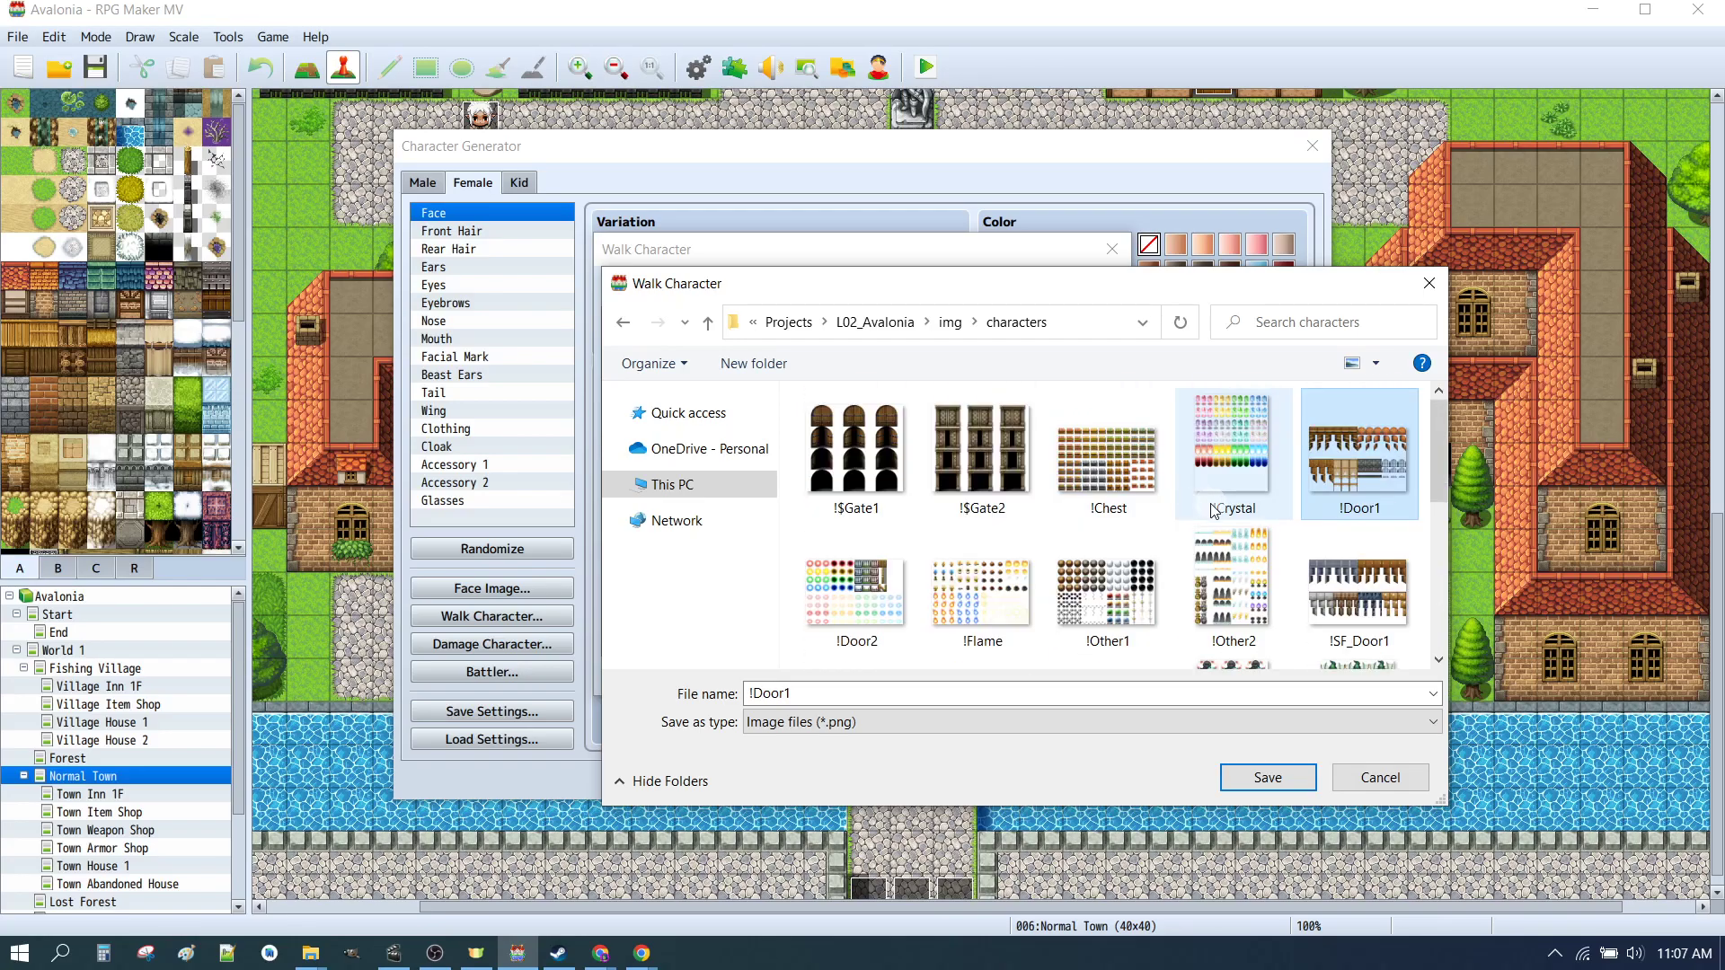
Step: Examine individual character sheet files such as !$Gate1, !Chest, !Door1 and Actor1 to compare their details
click(859, 483)
click(975, 449)
click(1109, 453)
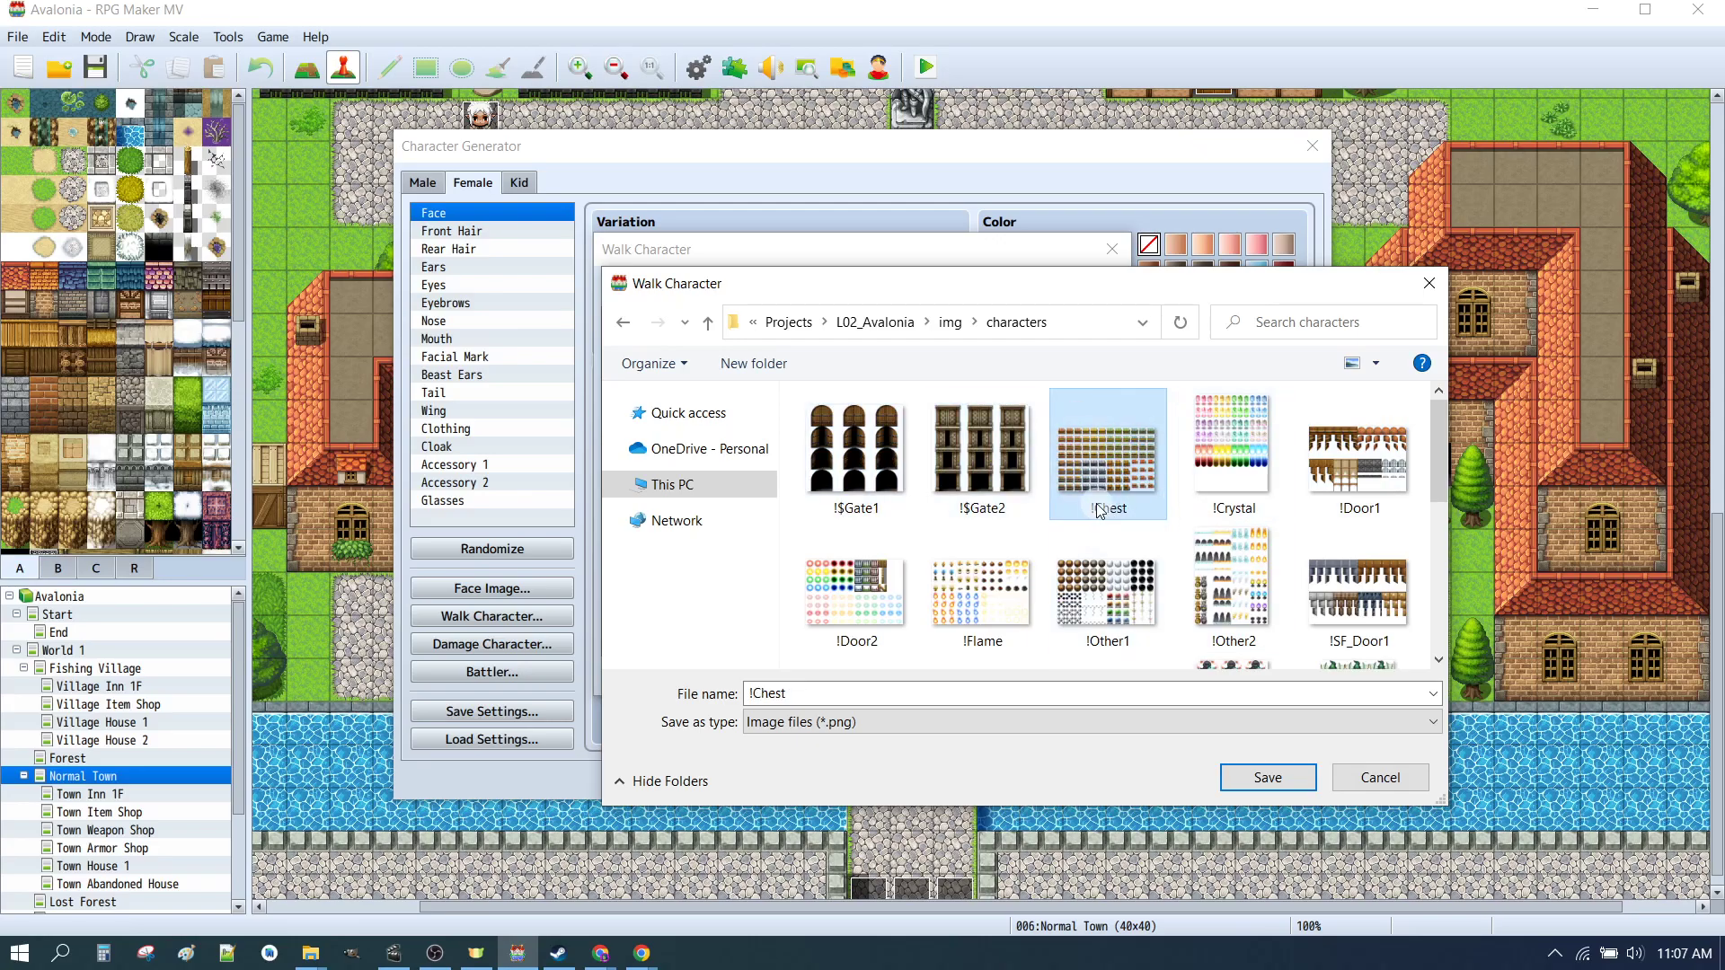
click(859, 586)
click(1023, 583)
click(1109, 580)
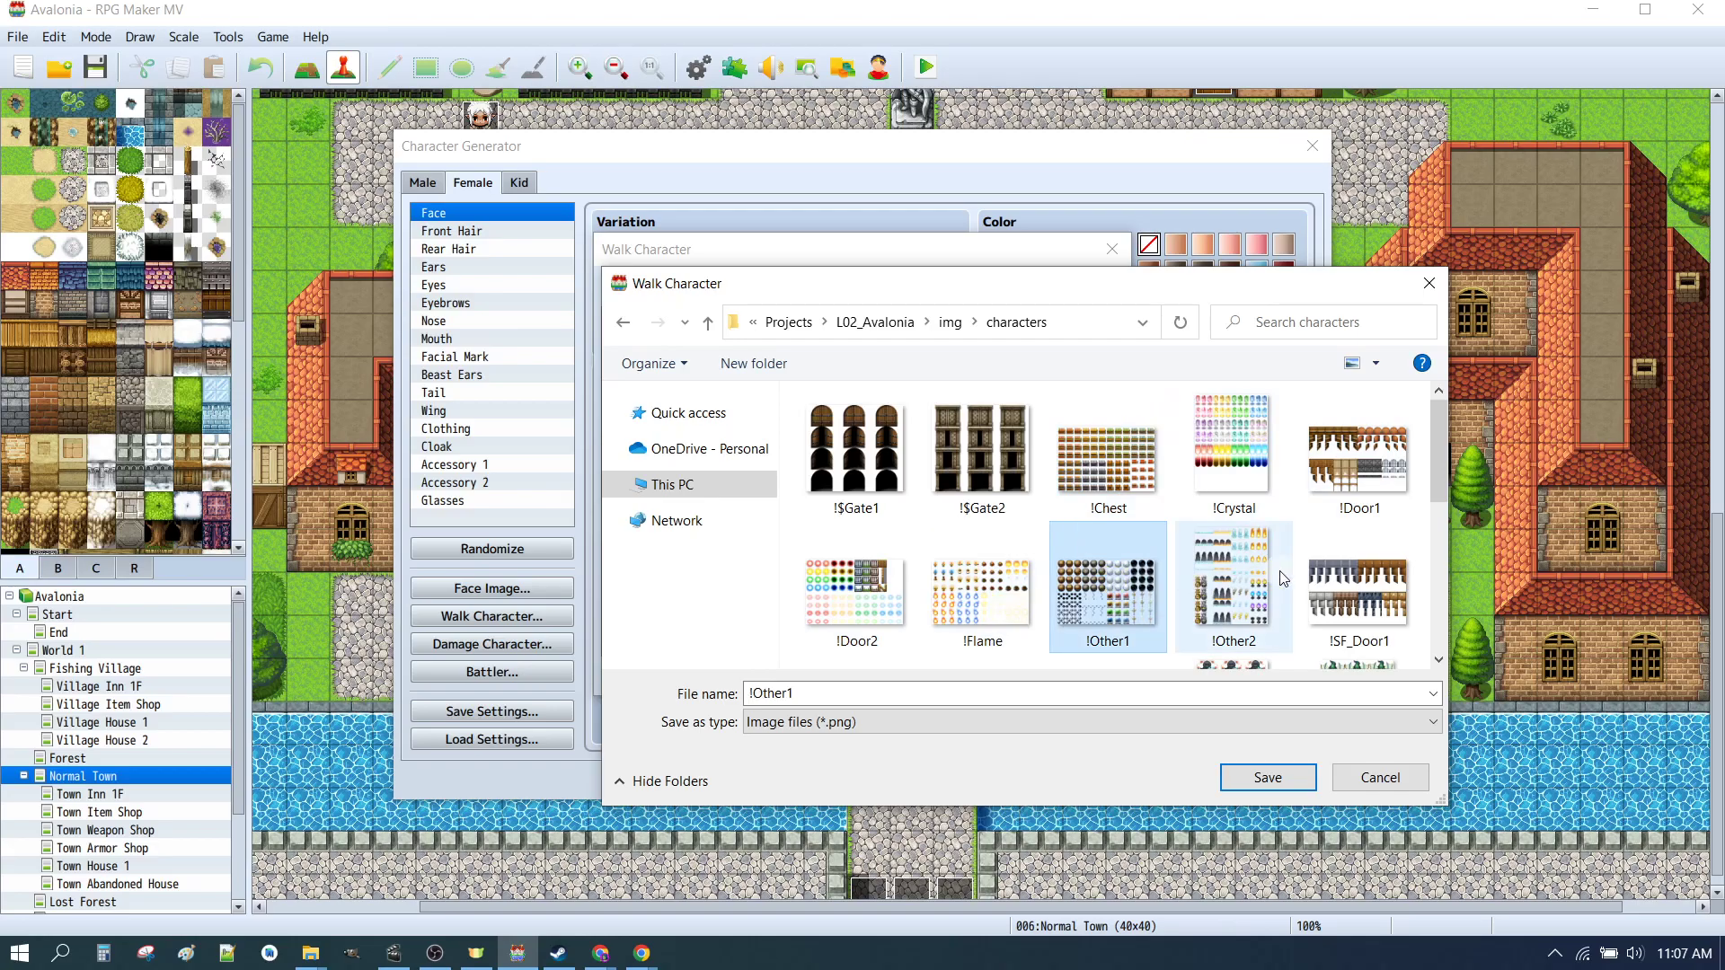
click(1227, 580)
click(1372, 580)
scroll(1373, 579, down, 5)
click(1096, 564)
click(966, 558)
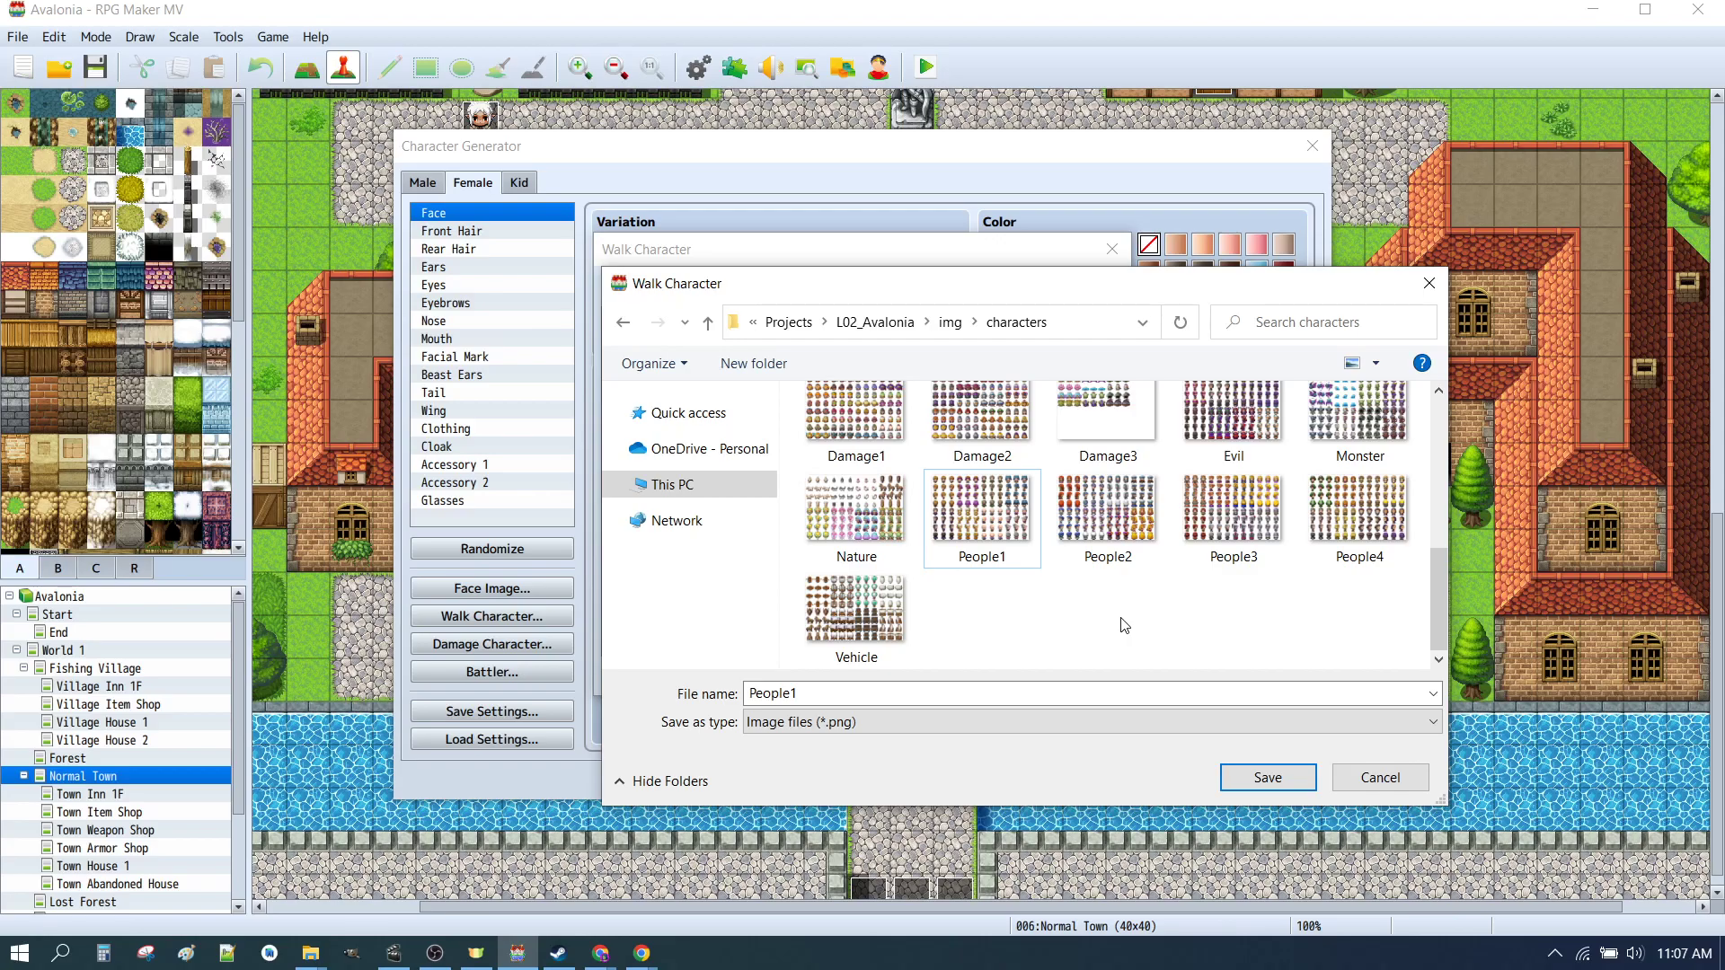
scroll(1120, 618, up, 5)
scroll(1119, 618, down, 5)
click(851, 530)
click(854, 615)
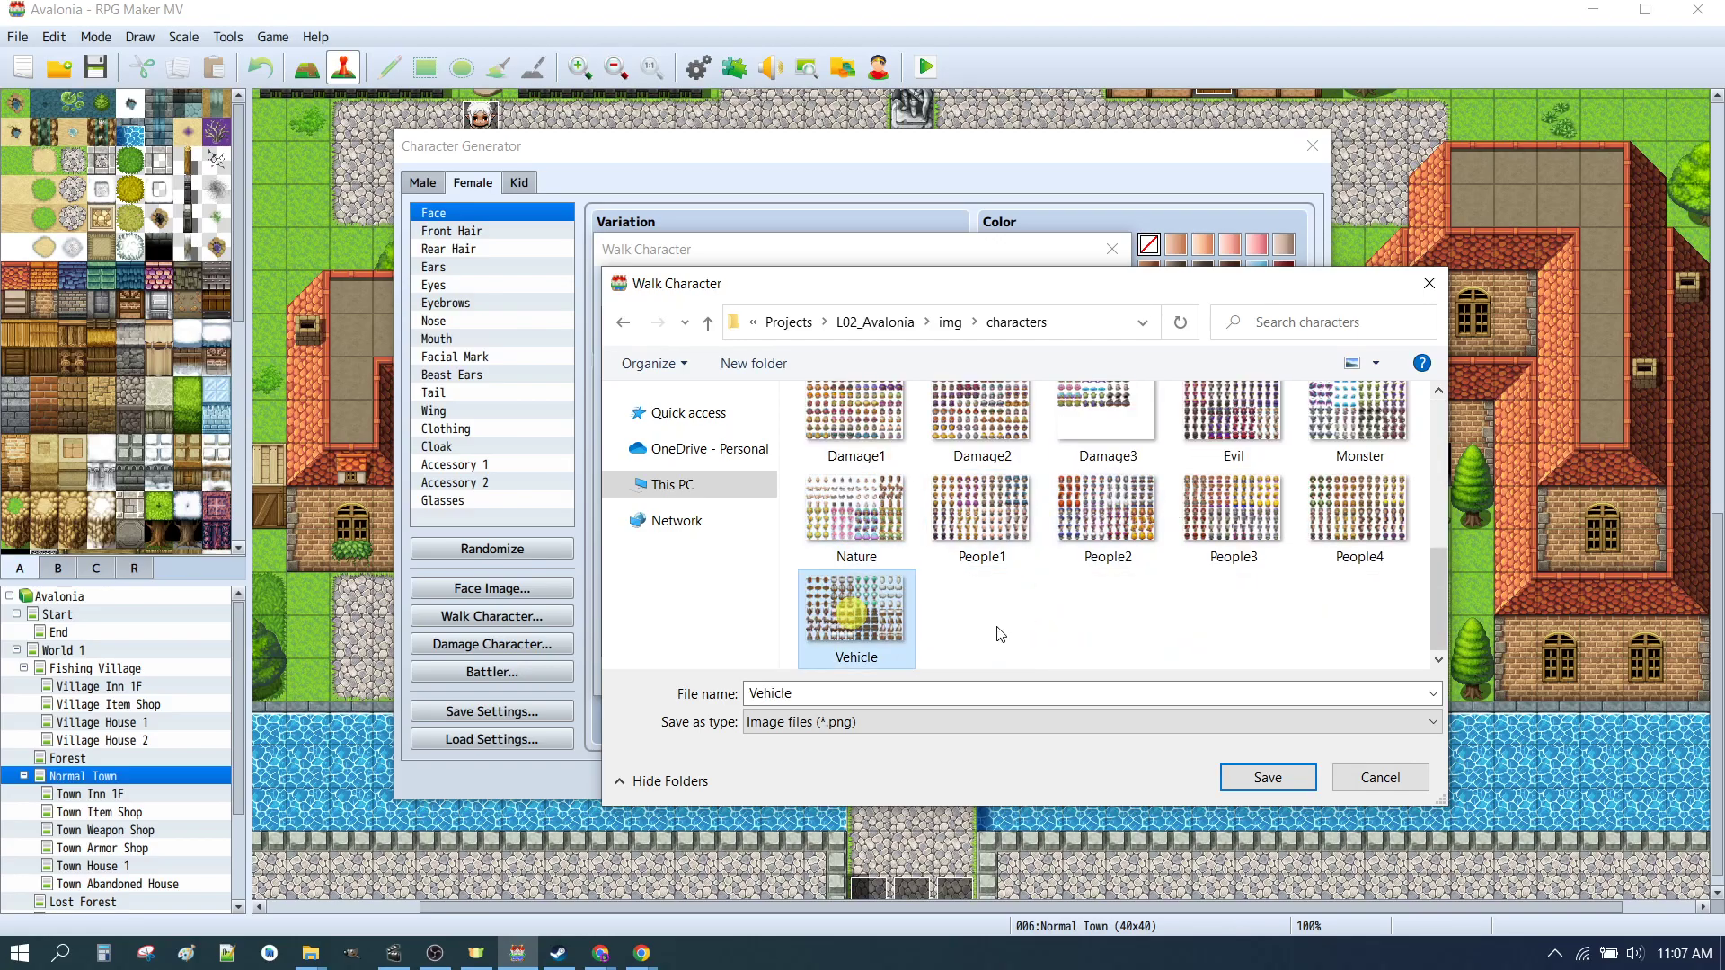
scroll(1297, 565, up, 3)
scroll(1297, 564, up, 3)
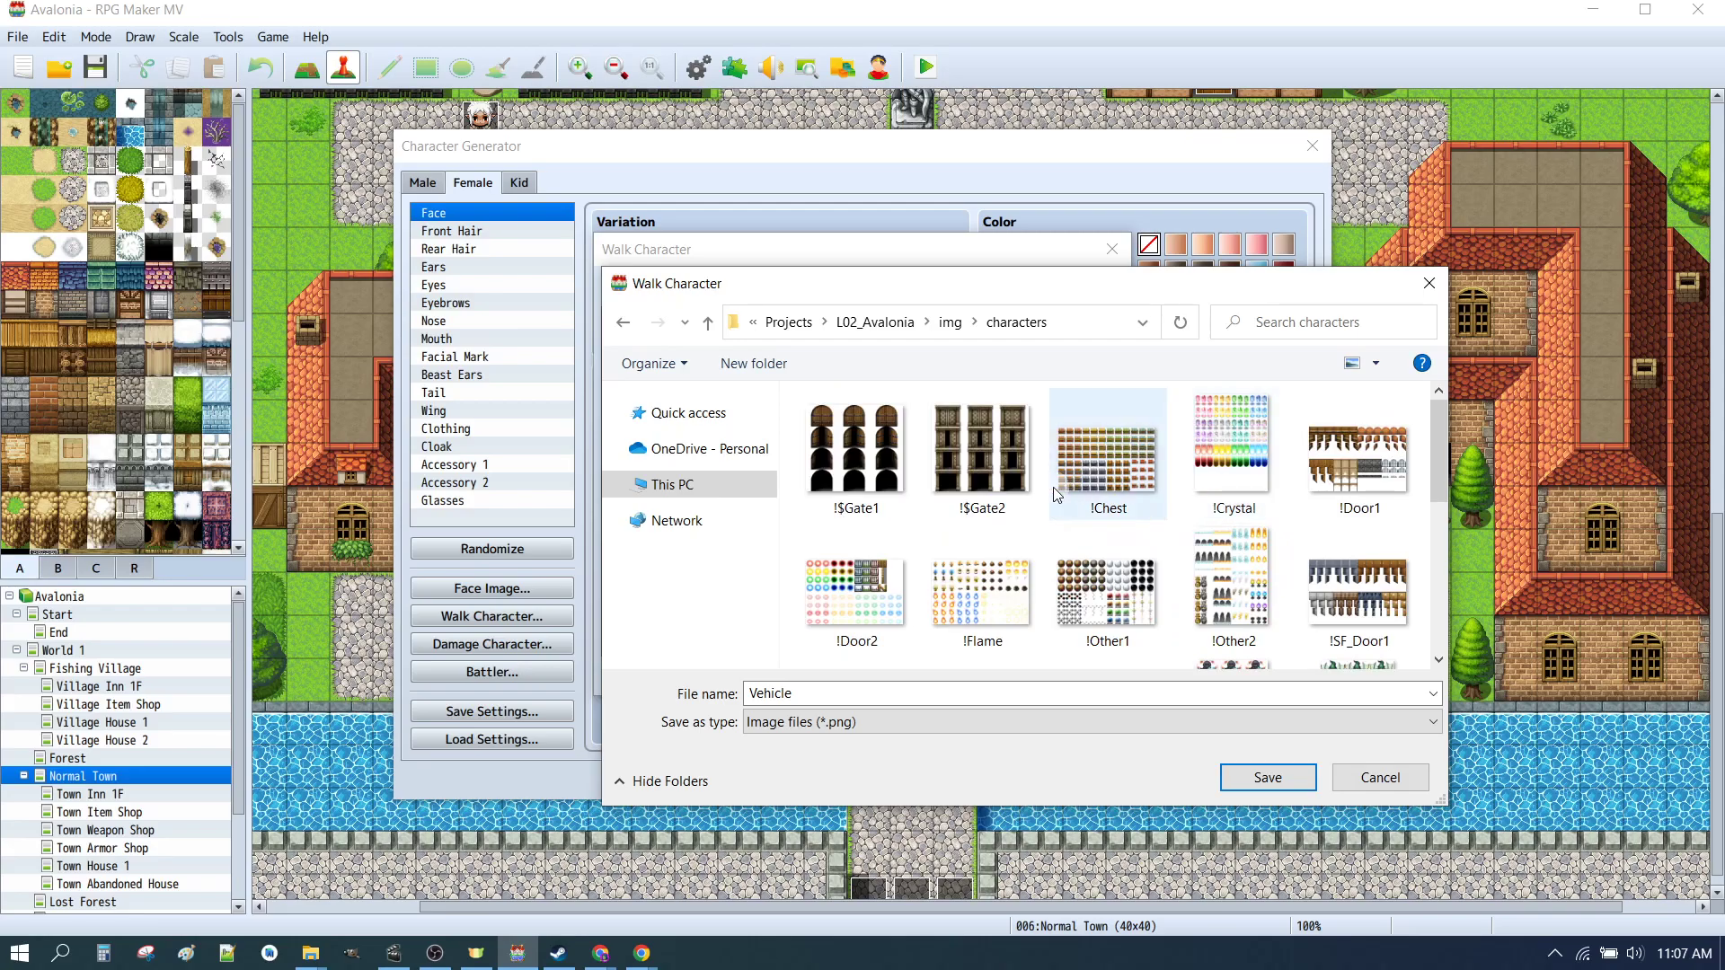
click(994, 454)
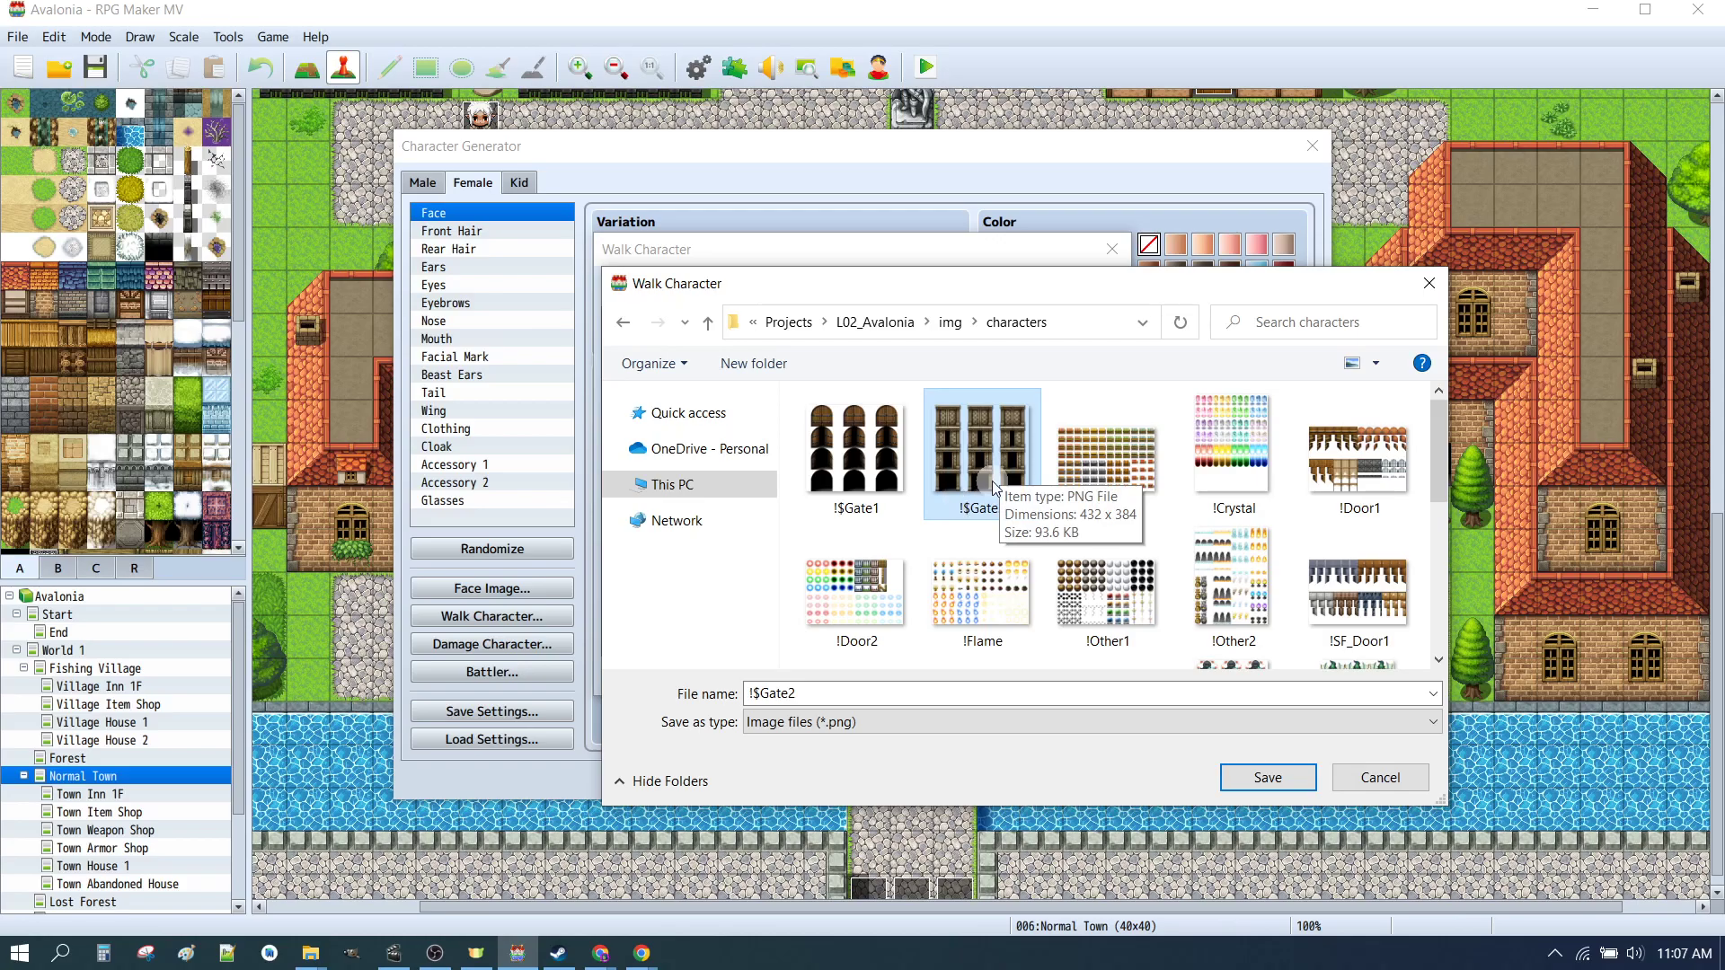
click(1113, 469)
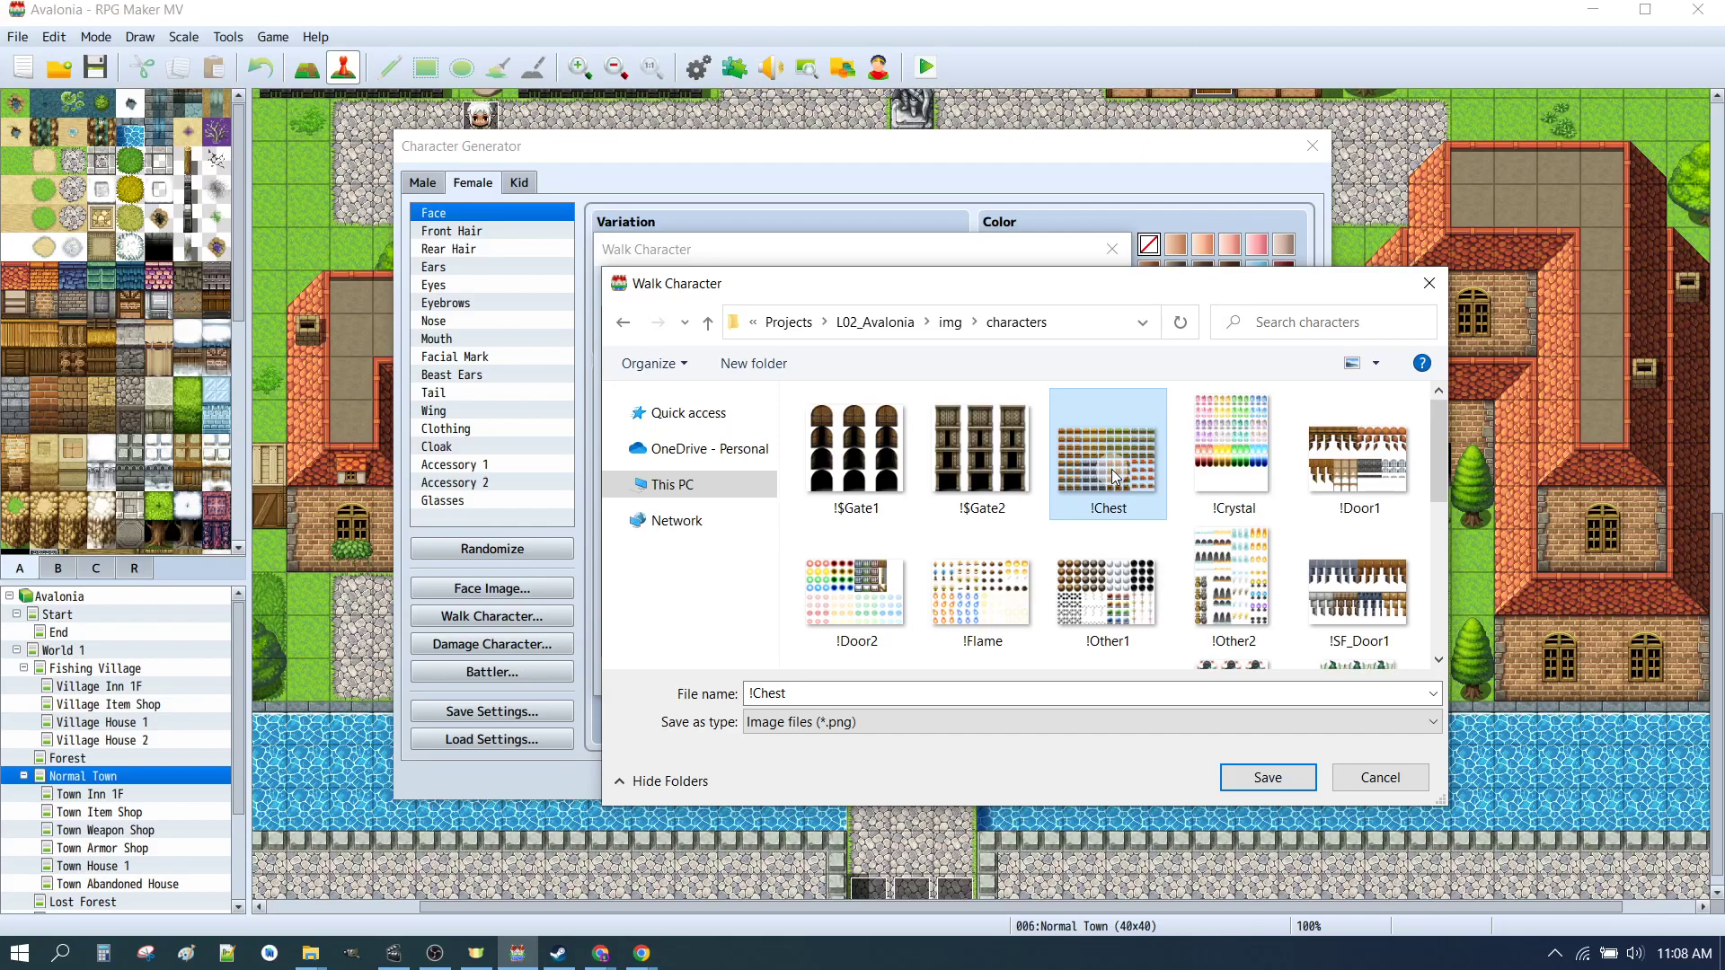
click(852, 477)
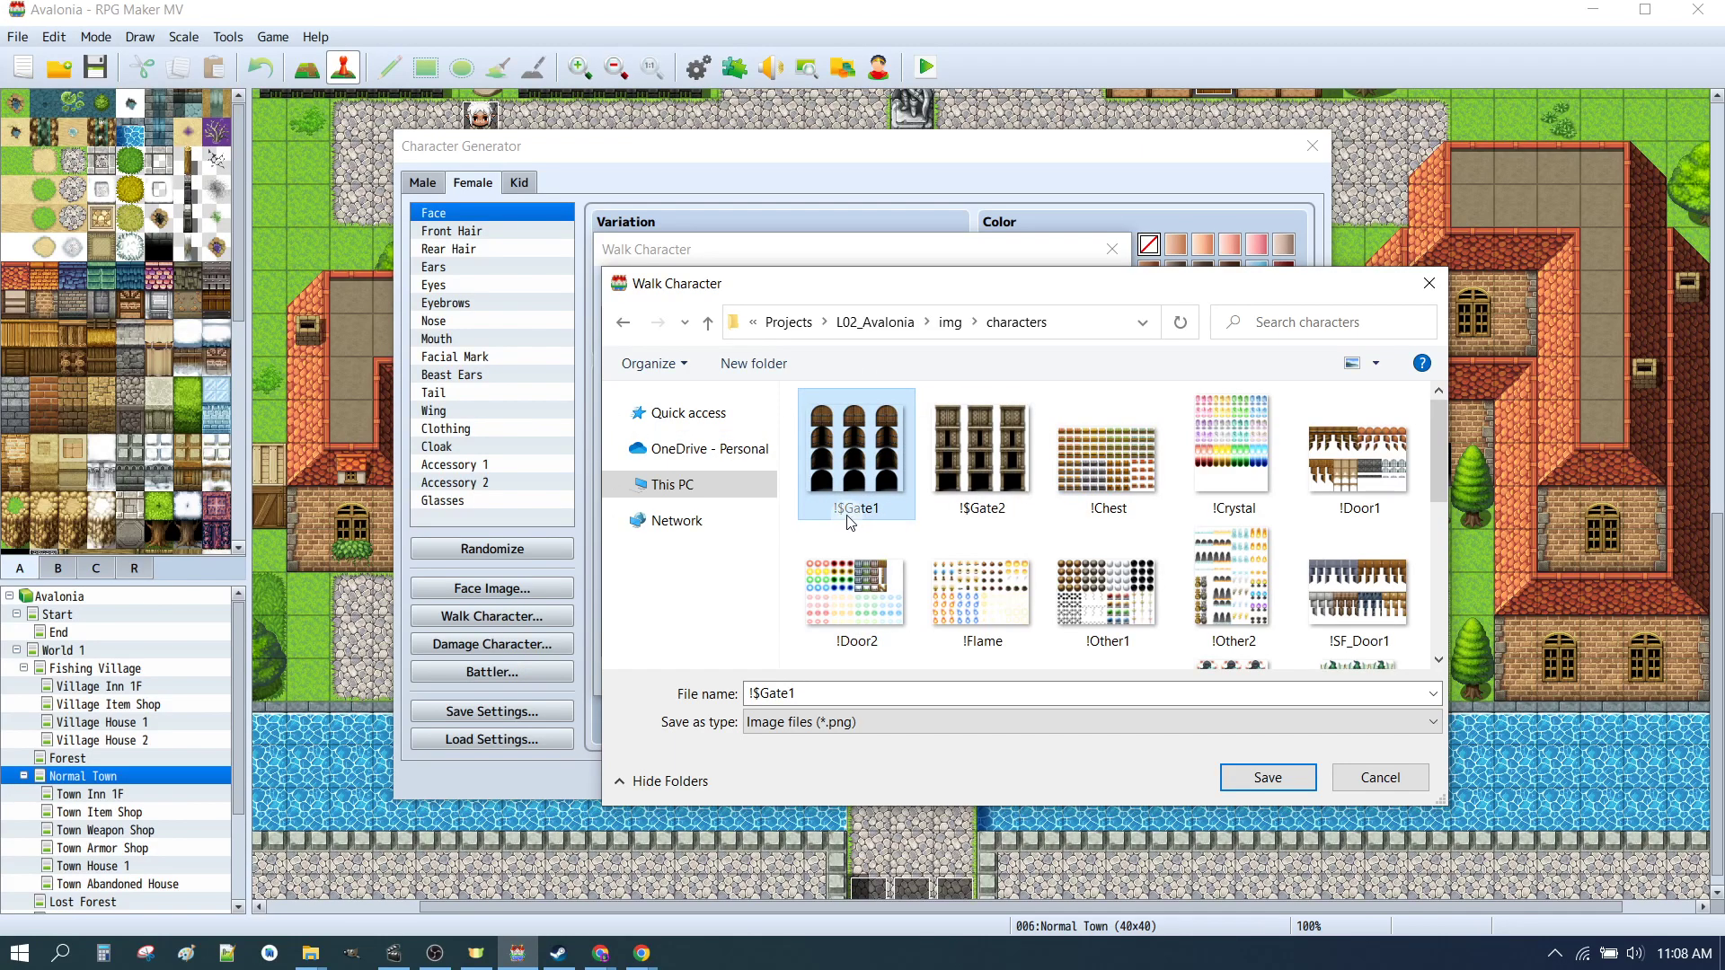
click(978, 472)
click(860, 476)
click(978, 472)
click(855, 483)
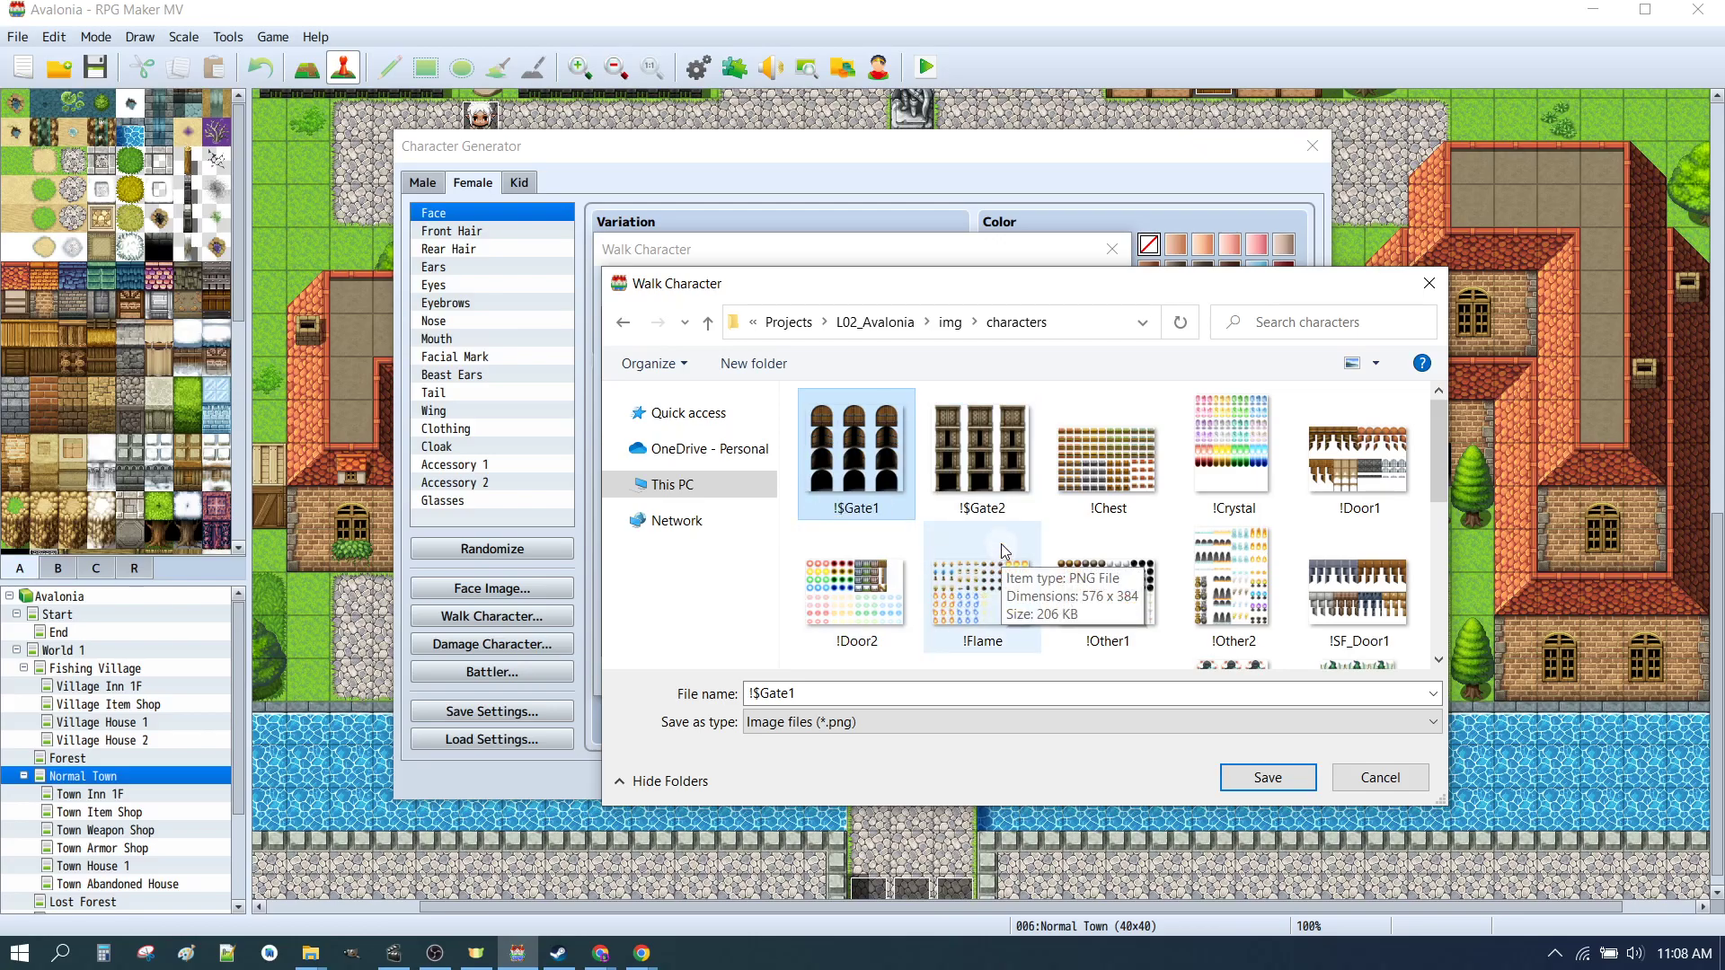
click(879, 436)
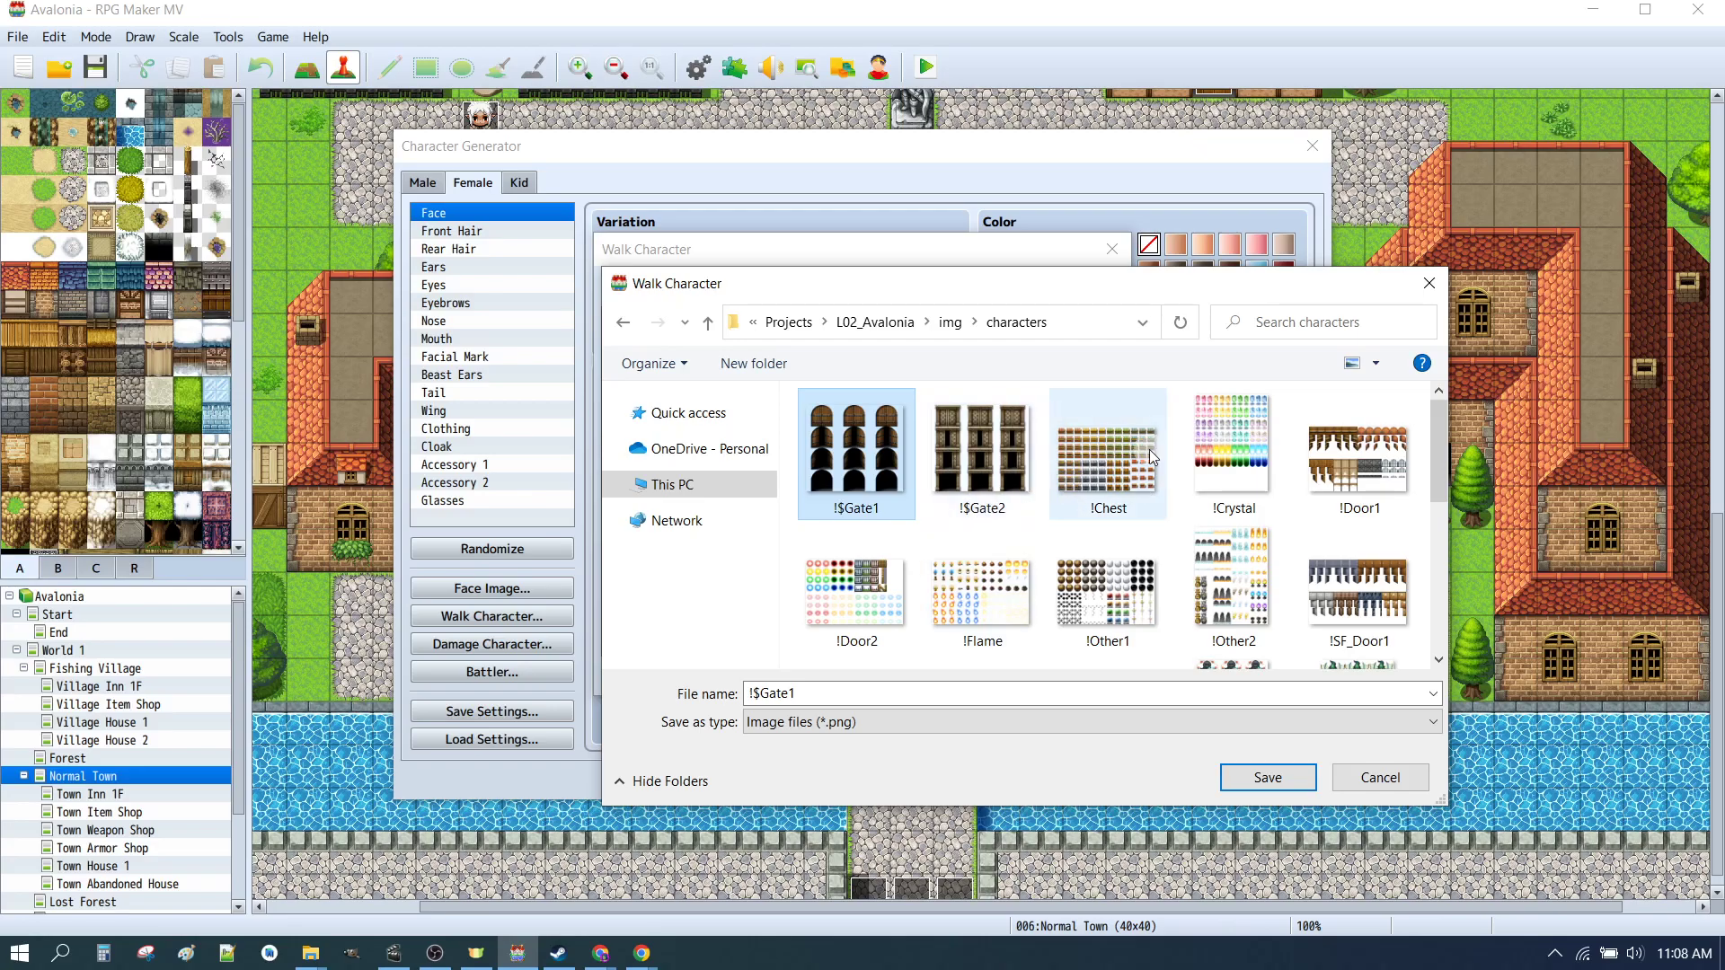
click(1346, 432)
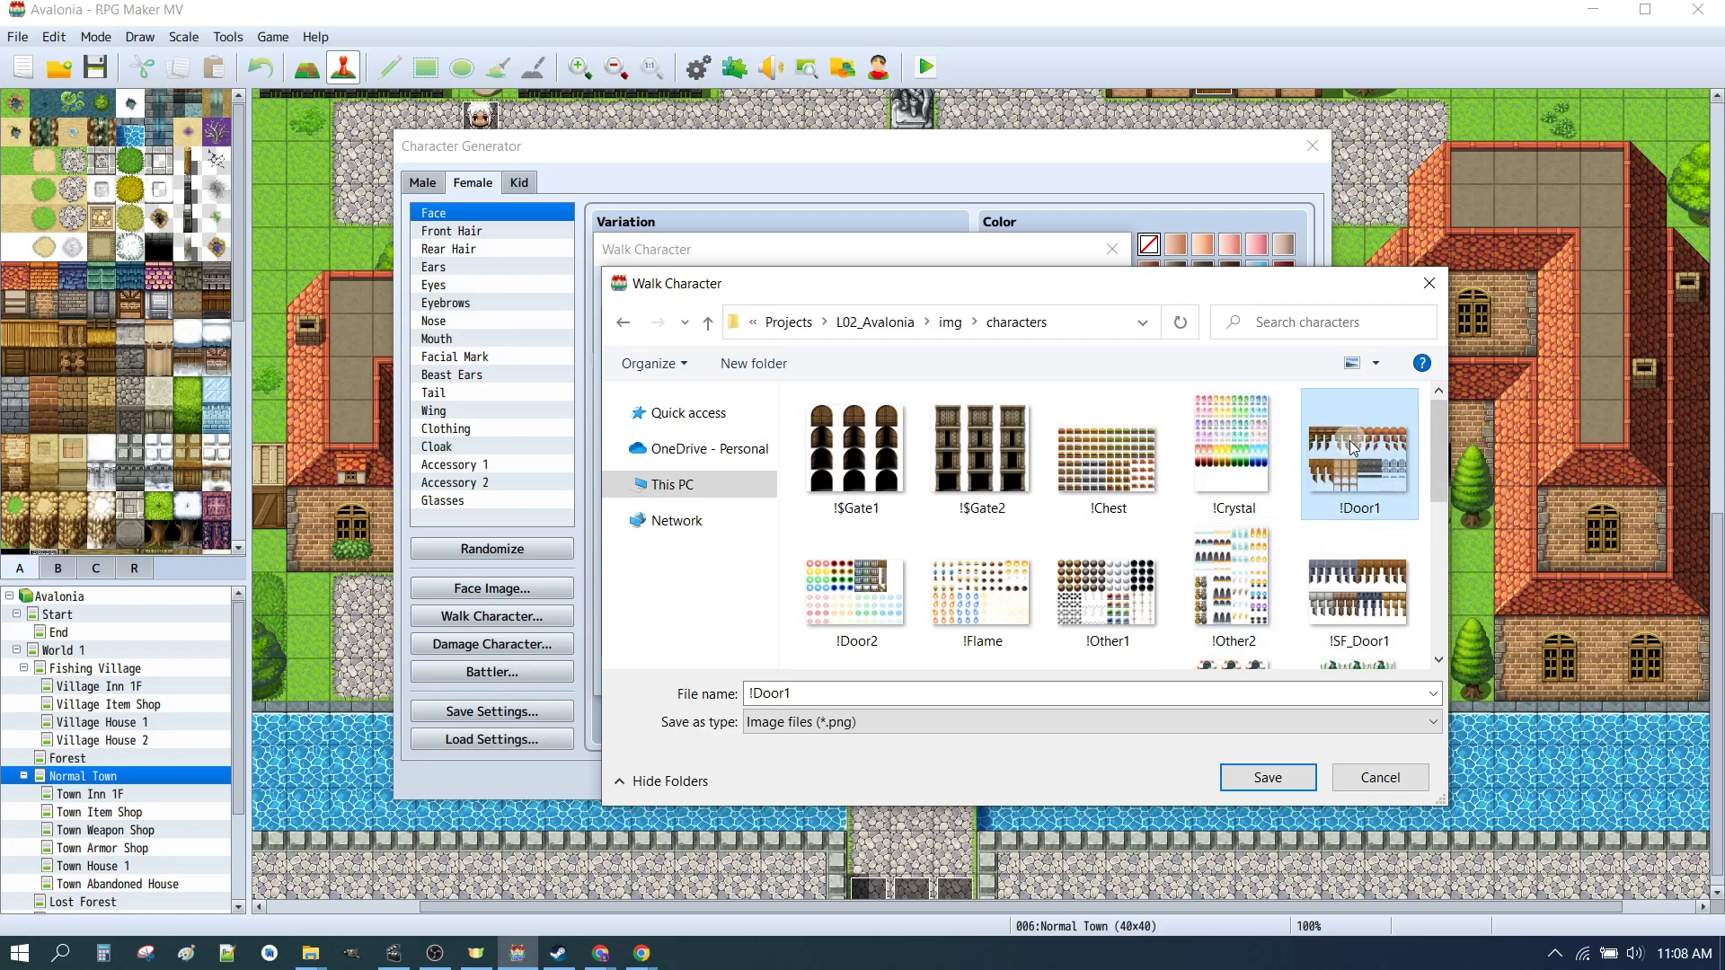
click(865, 458)
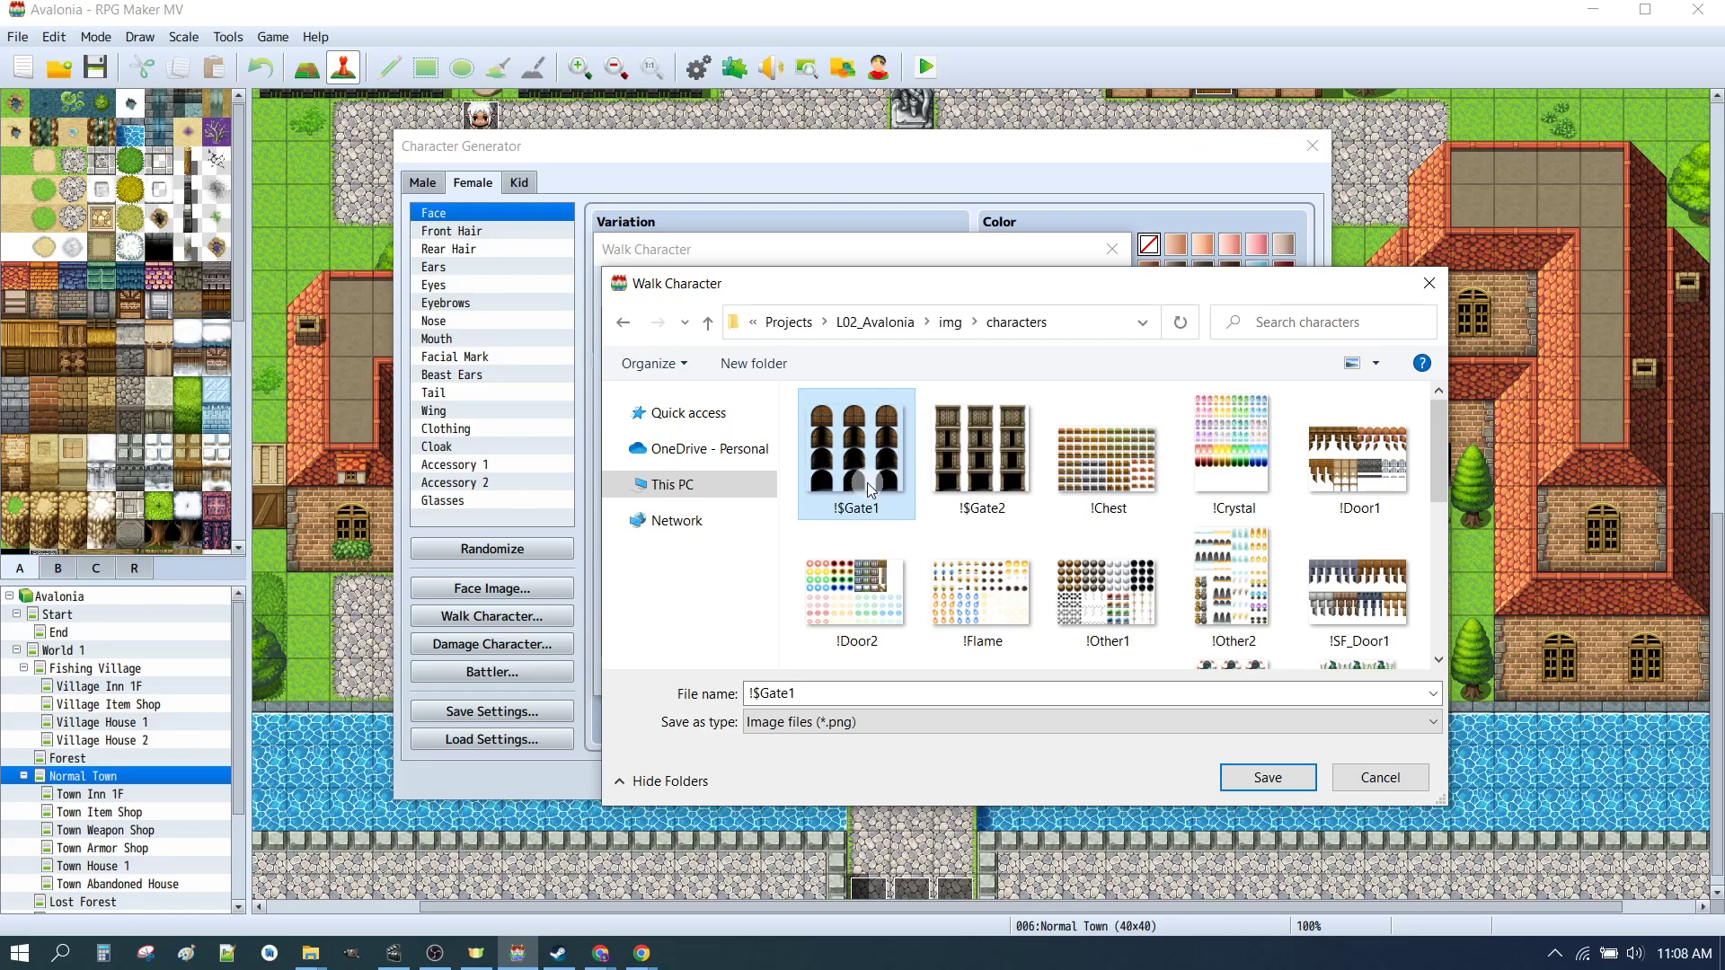
click(943, 437)
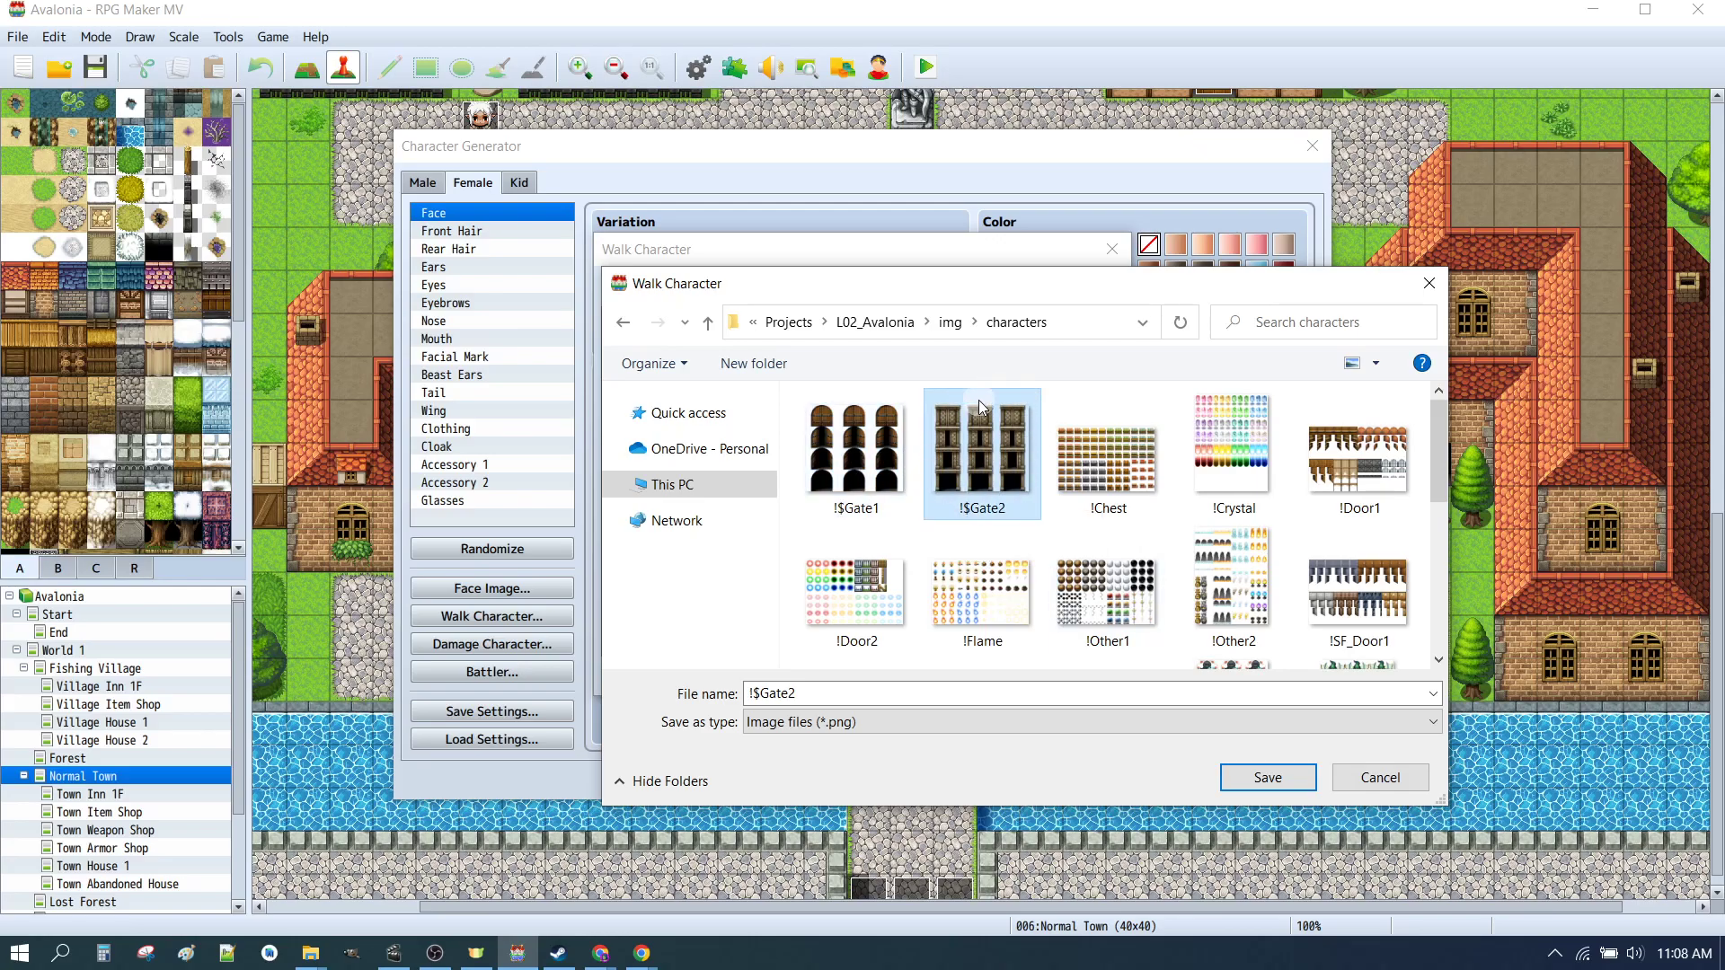
click(1369, 456)
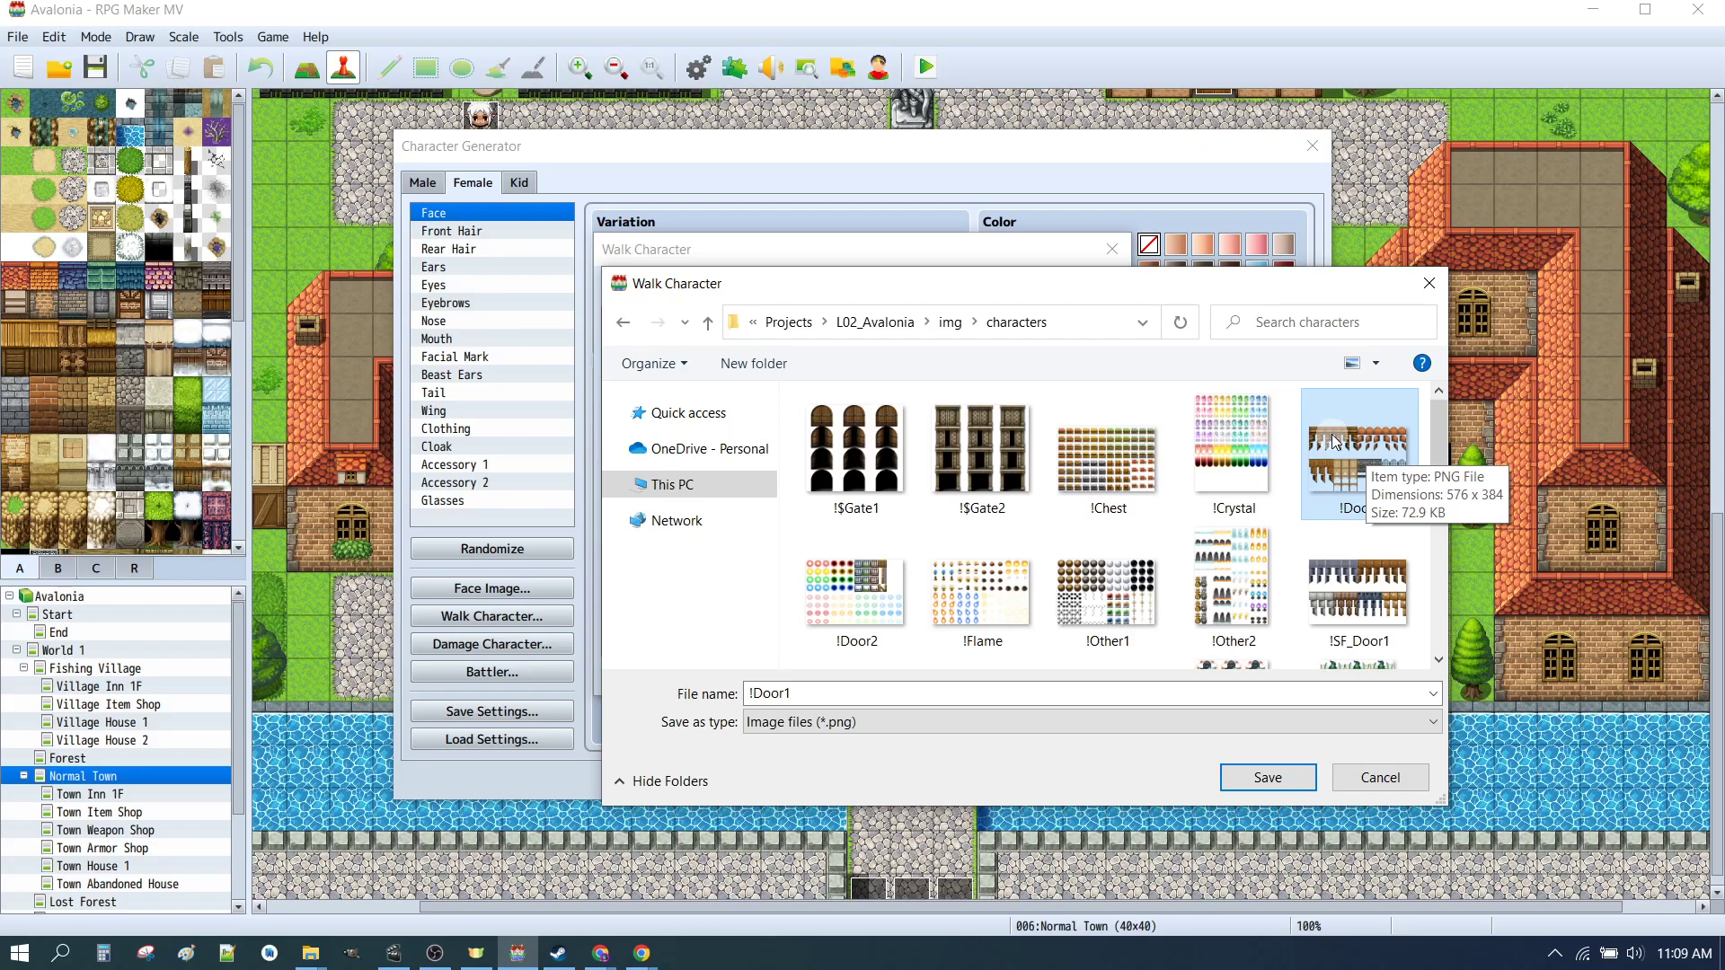
scroll(870, 532, down, 3)
click(870, 534)
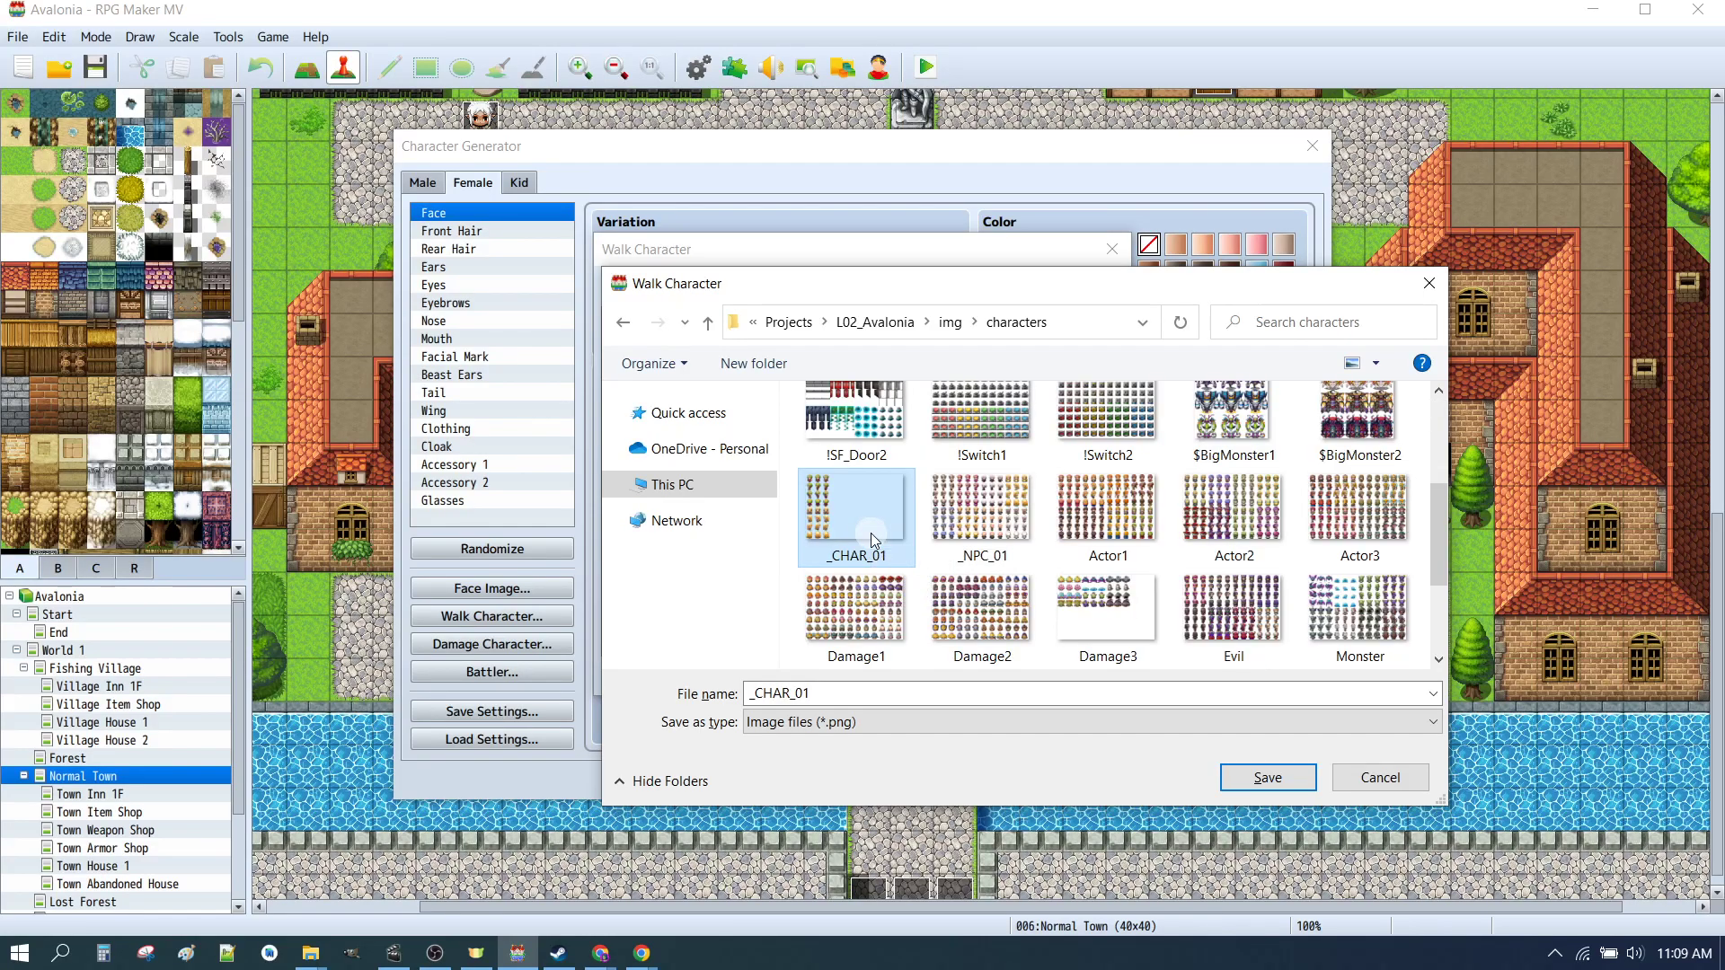
click(1146, 523)
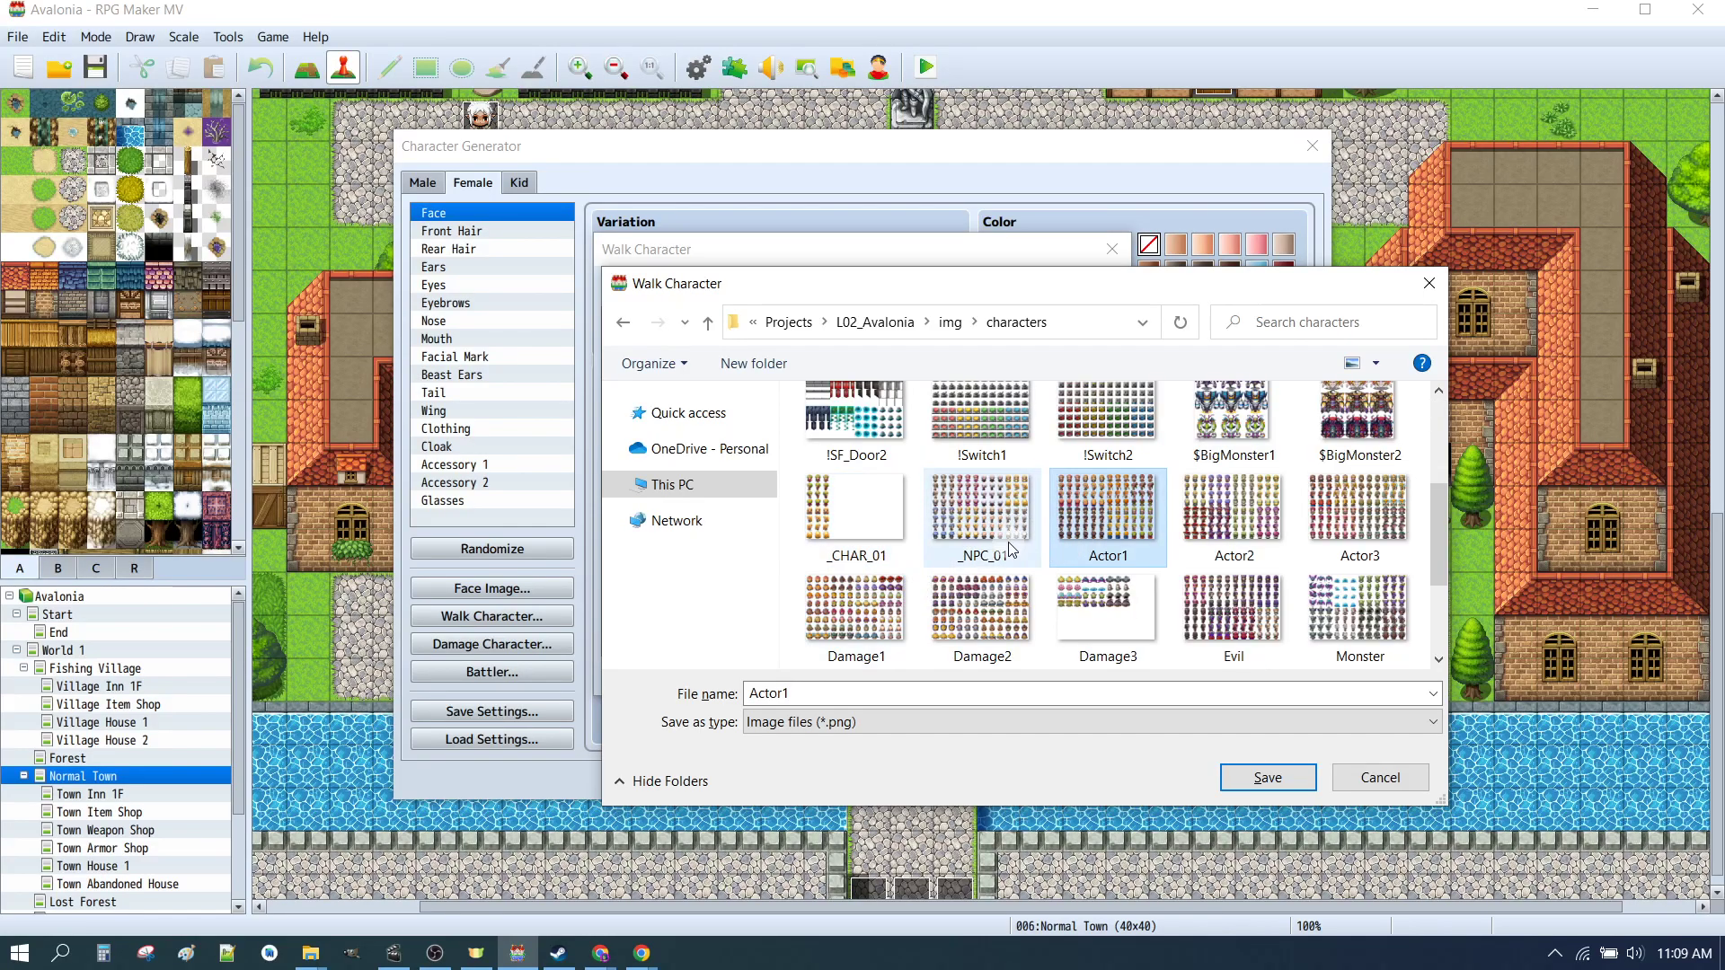
click(860, 532)
click(1091, 524)
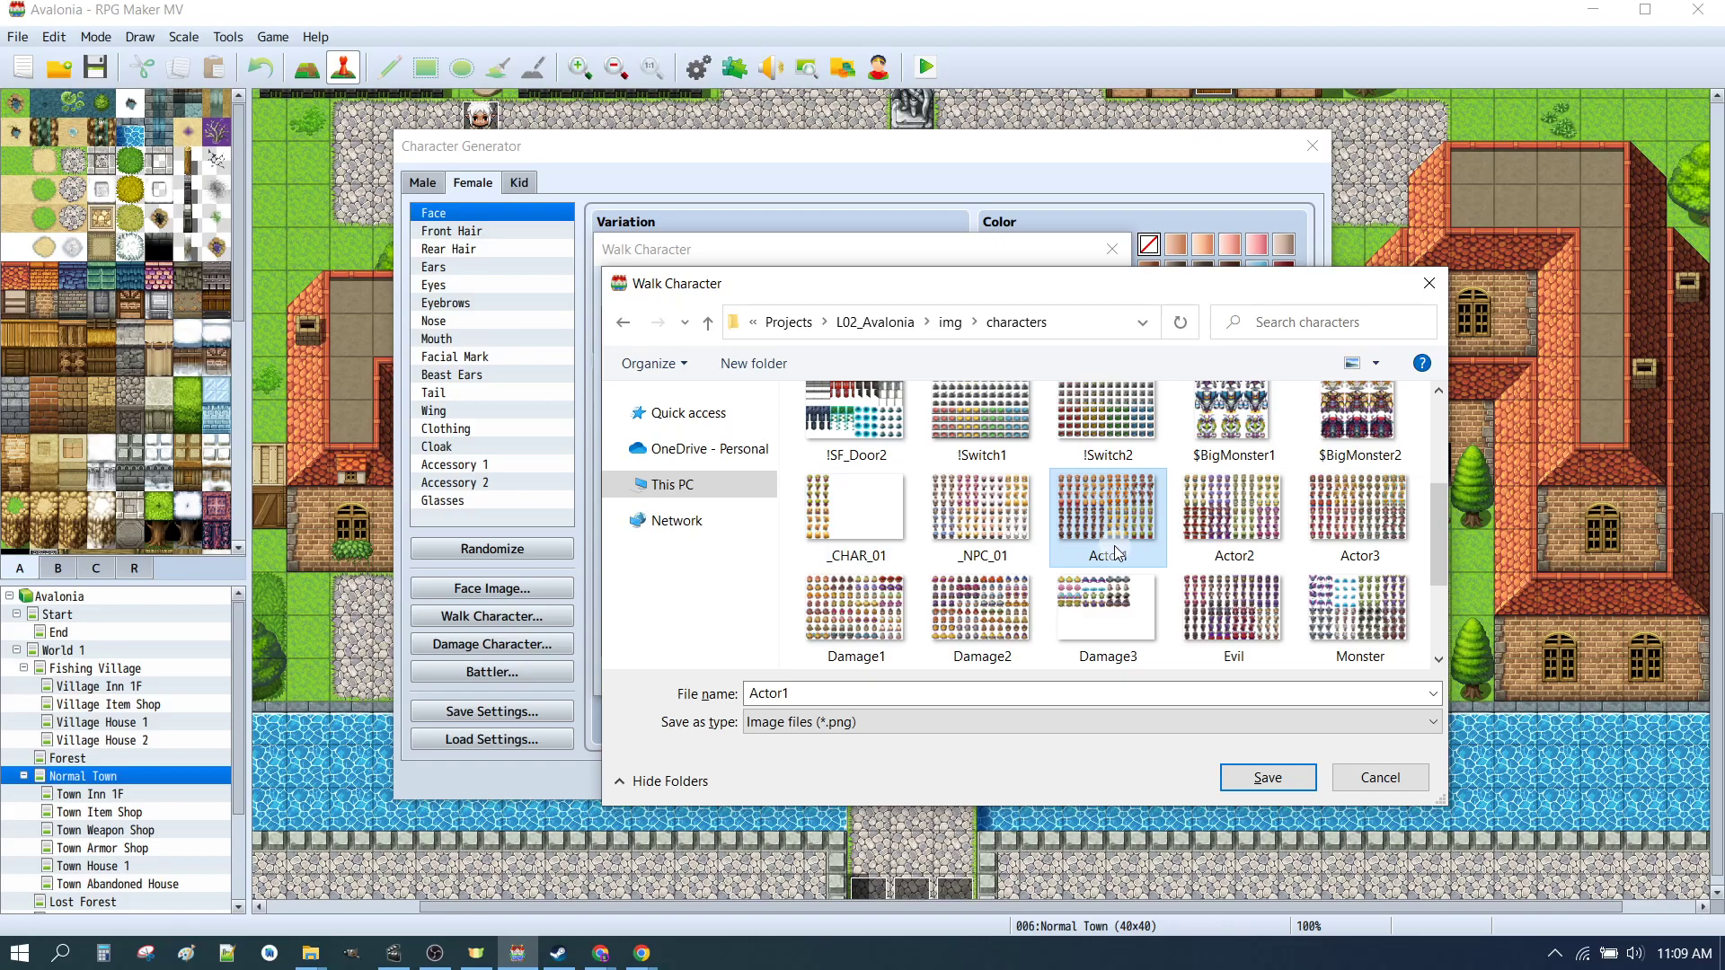
click(868, 524)
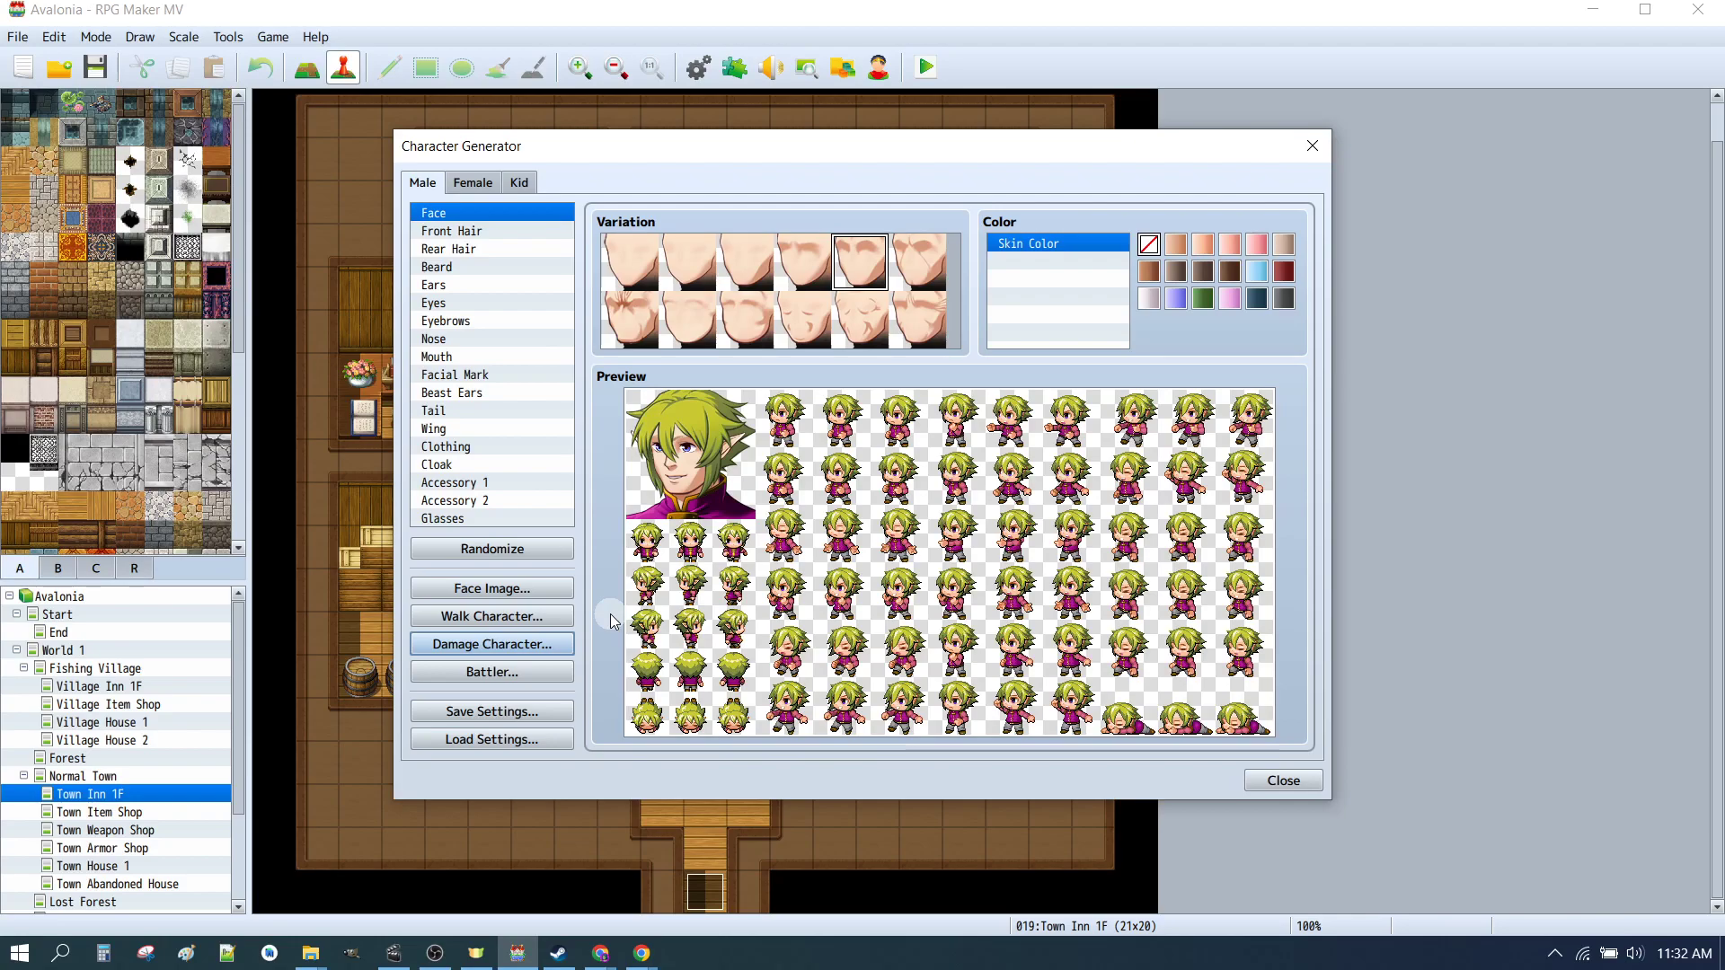
Step: Export the male damage character sheet to the characters folder as _CHAR_01_dmg.png and close the damage dialog
click(529, 653)
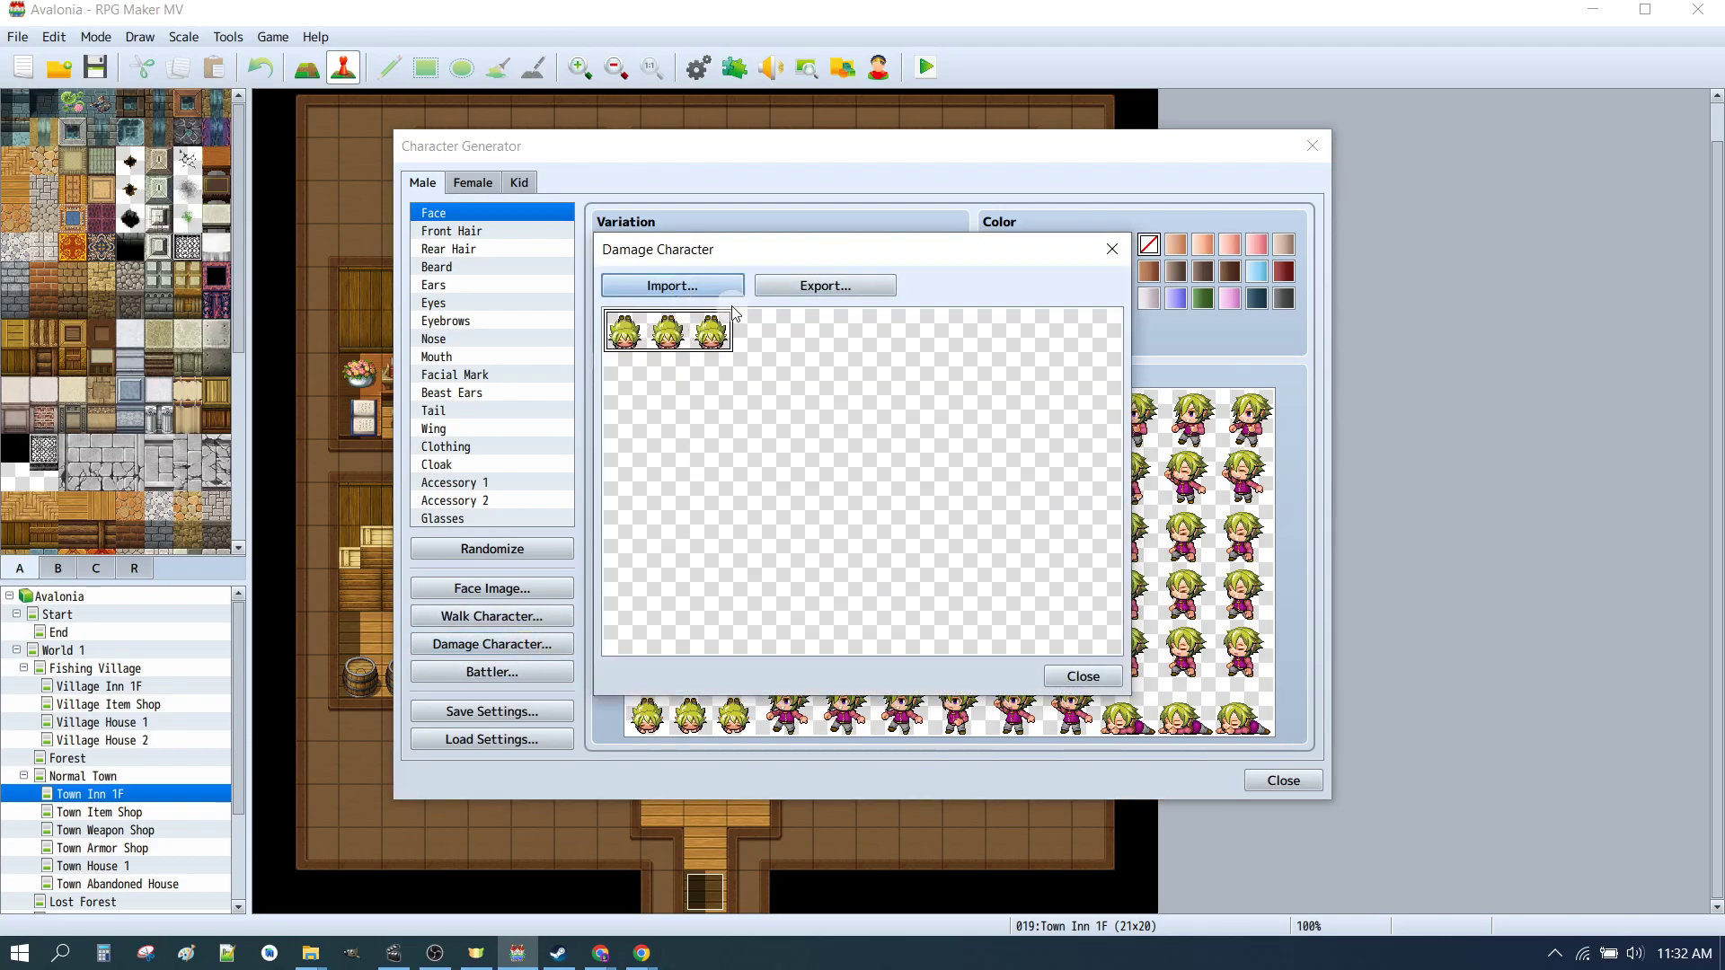
click(809, 285)
scroll(959, 492, down, 1)
scroll(960, 491, down, 1)
click(864, 604)
double_click(817, 697)
click(836, 697)
text(_CHAR_01_dmg)
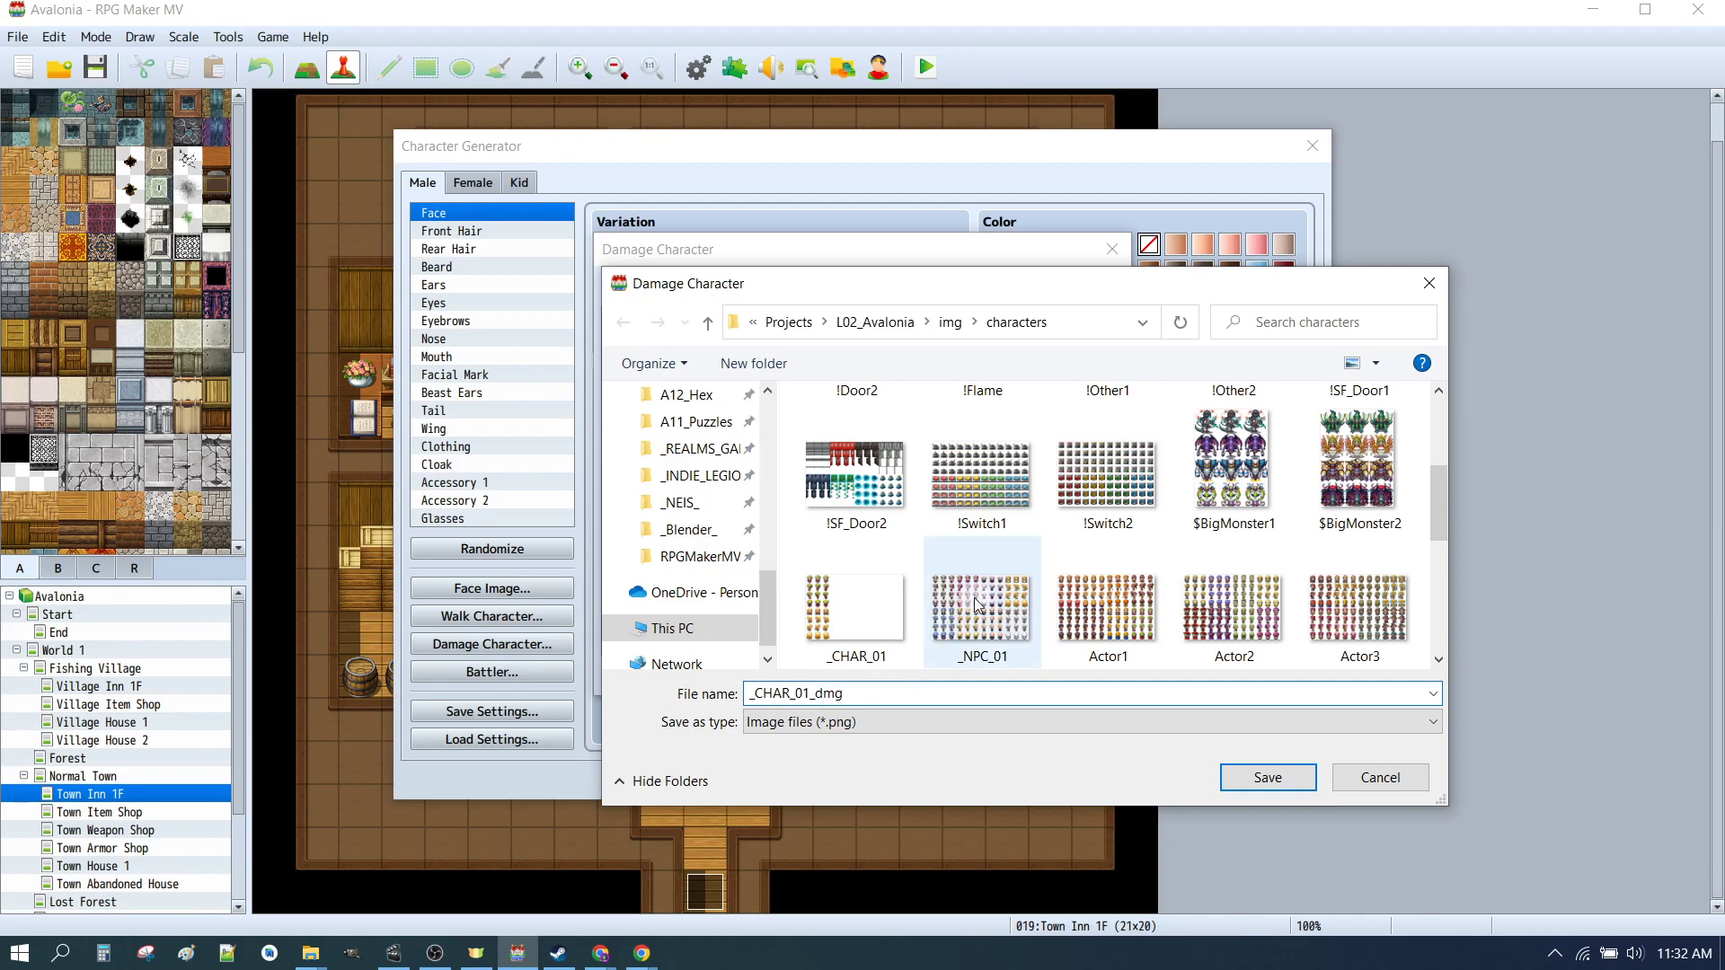
click(1282, 778)
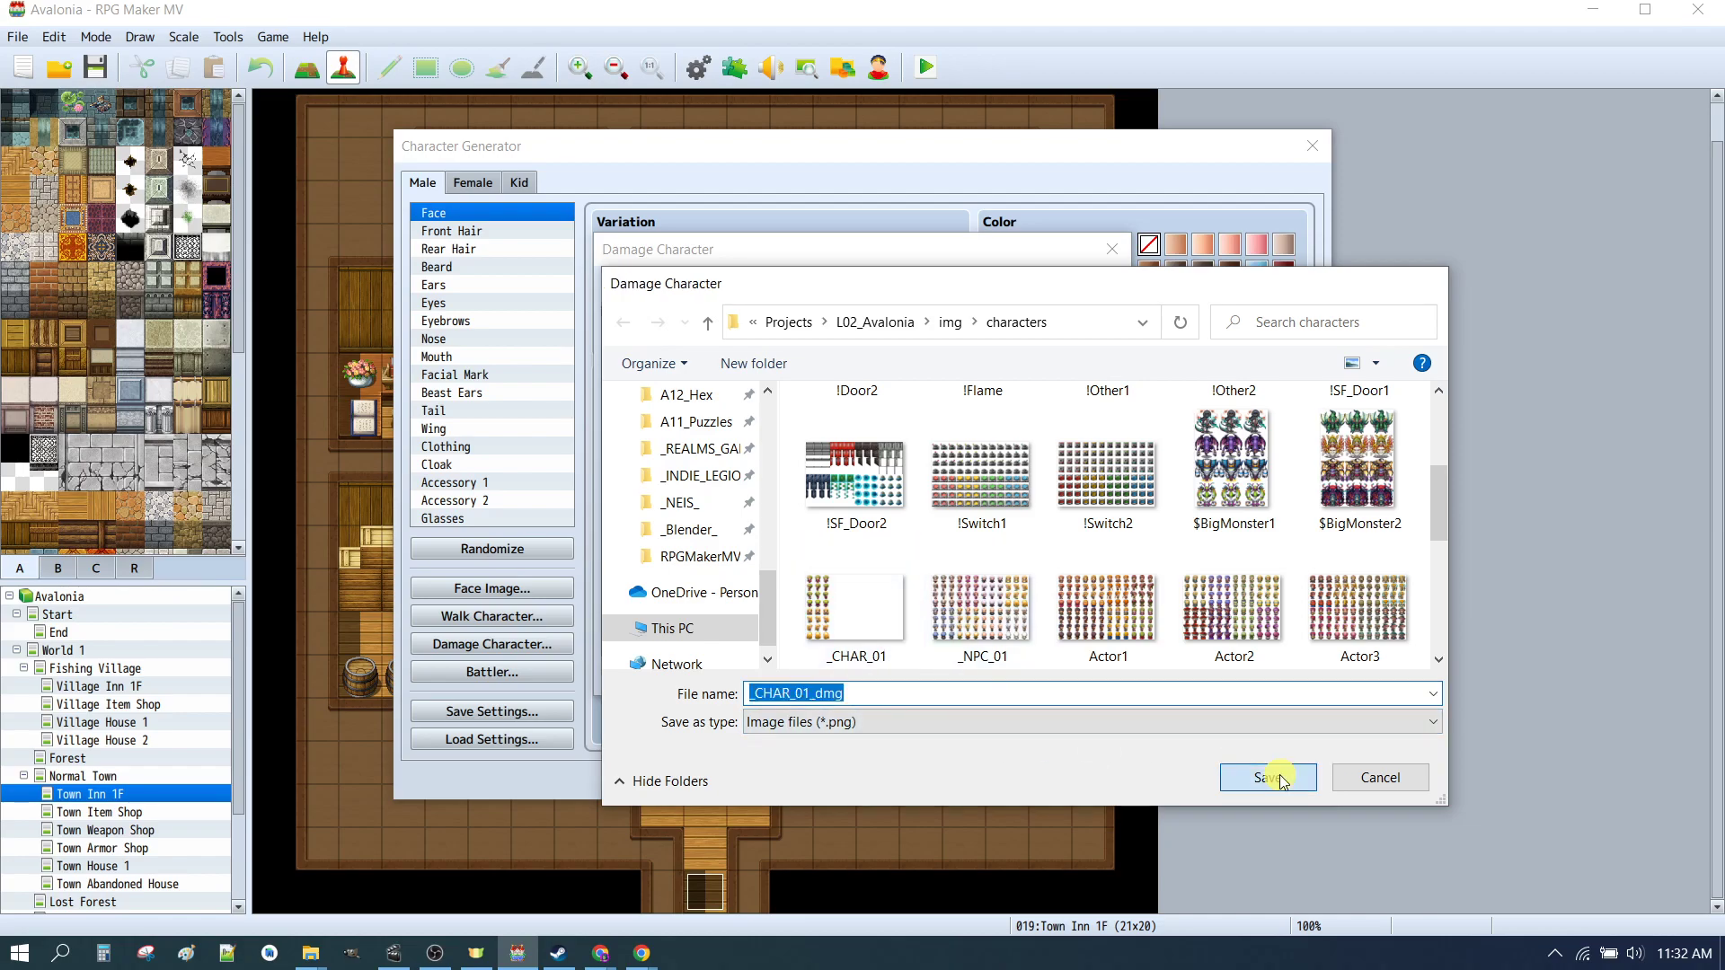
click(1071, 669)
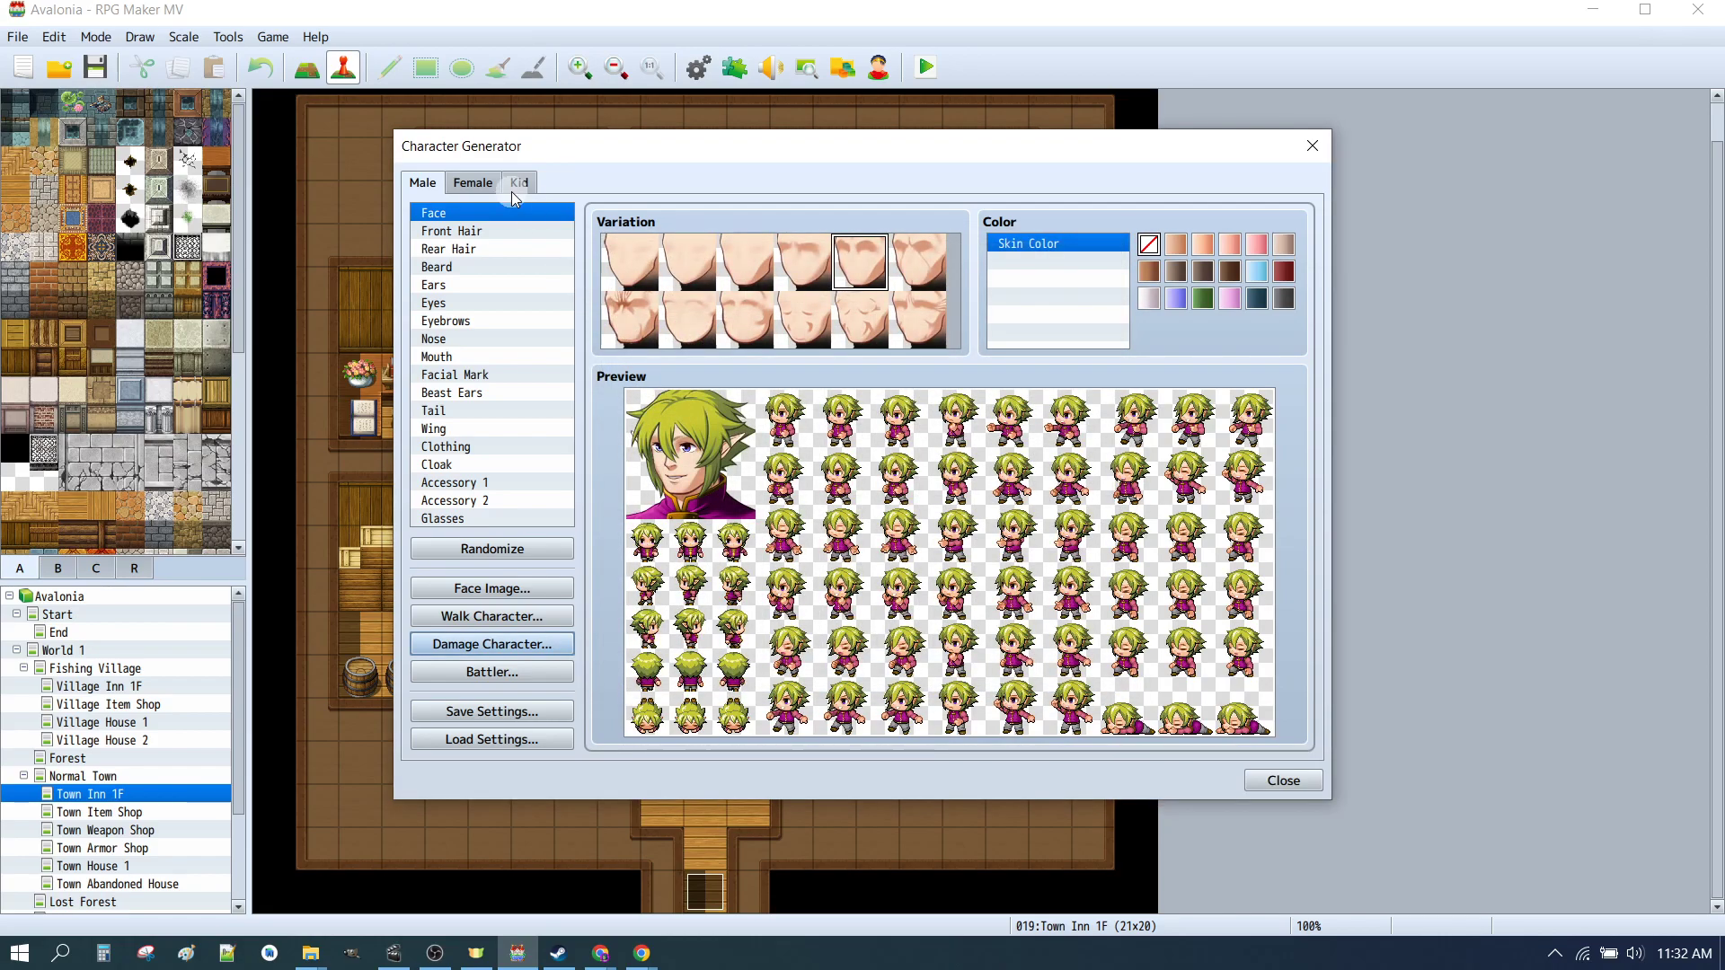
Step: Open the female damage character sheet and import _CHAR_01_dmg.png into it
click(472, 182)
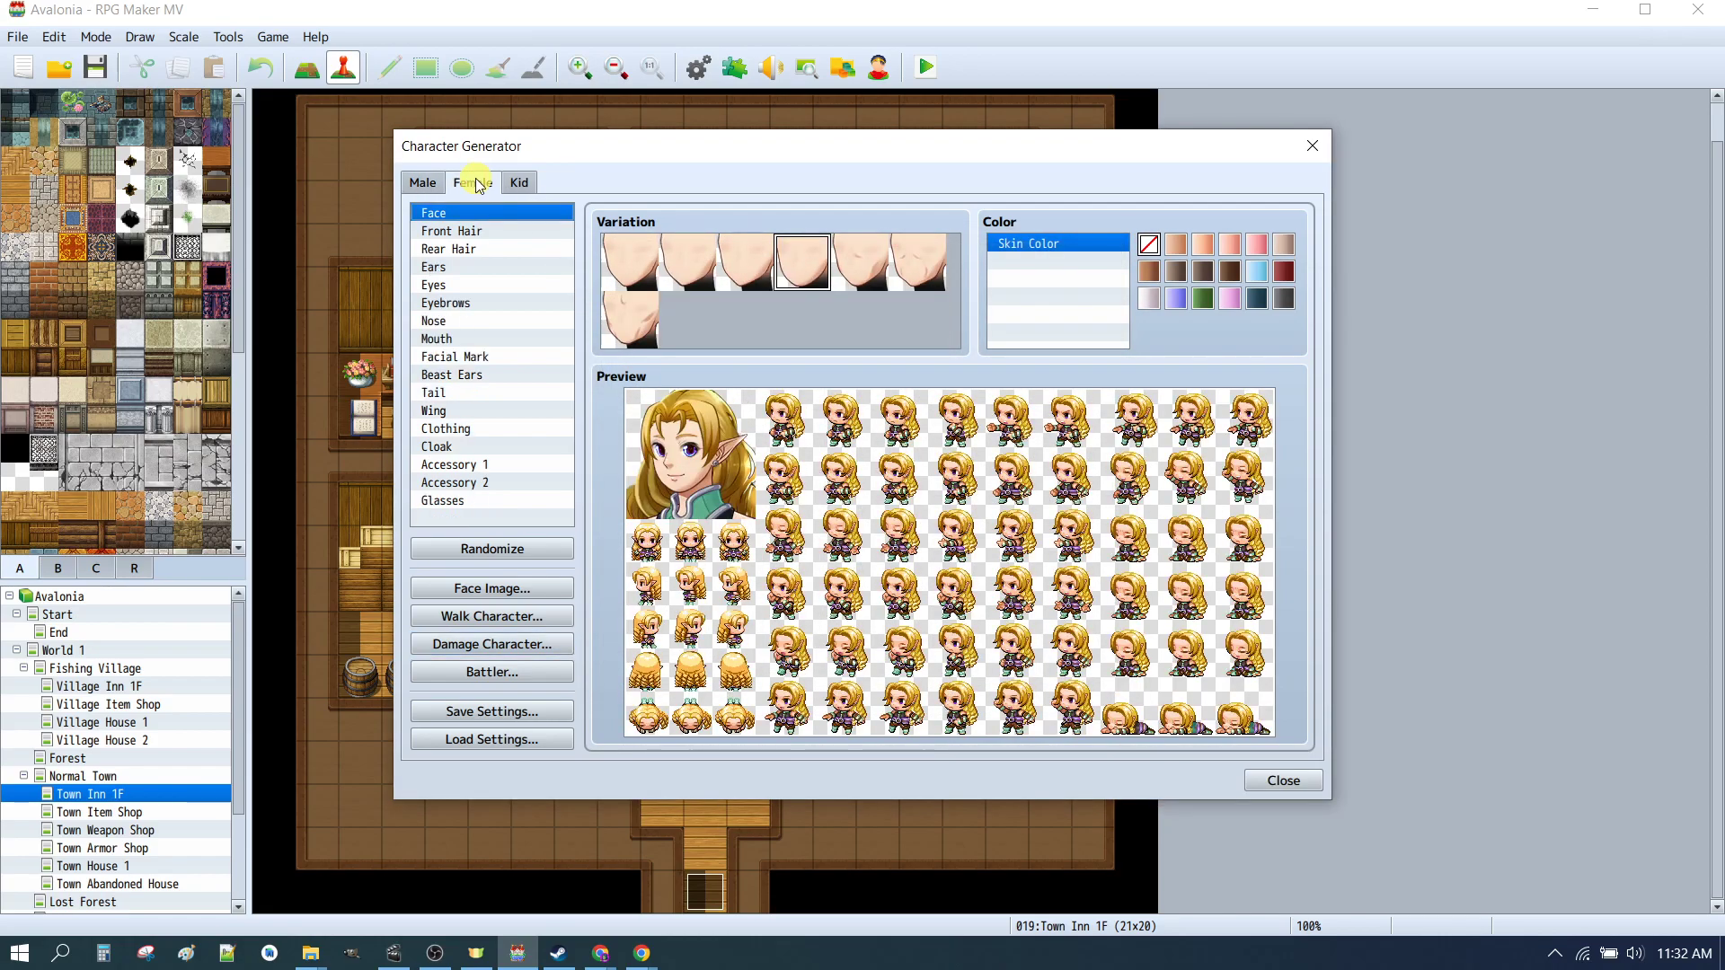
click(490, 644)
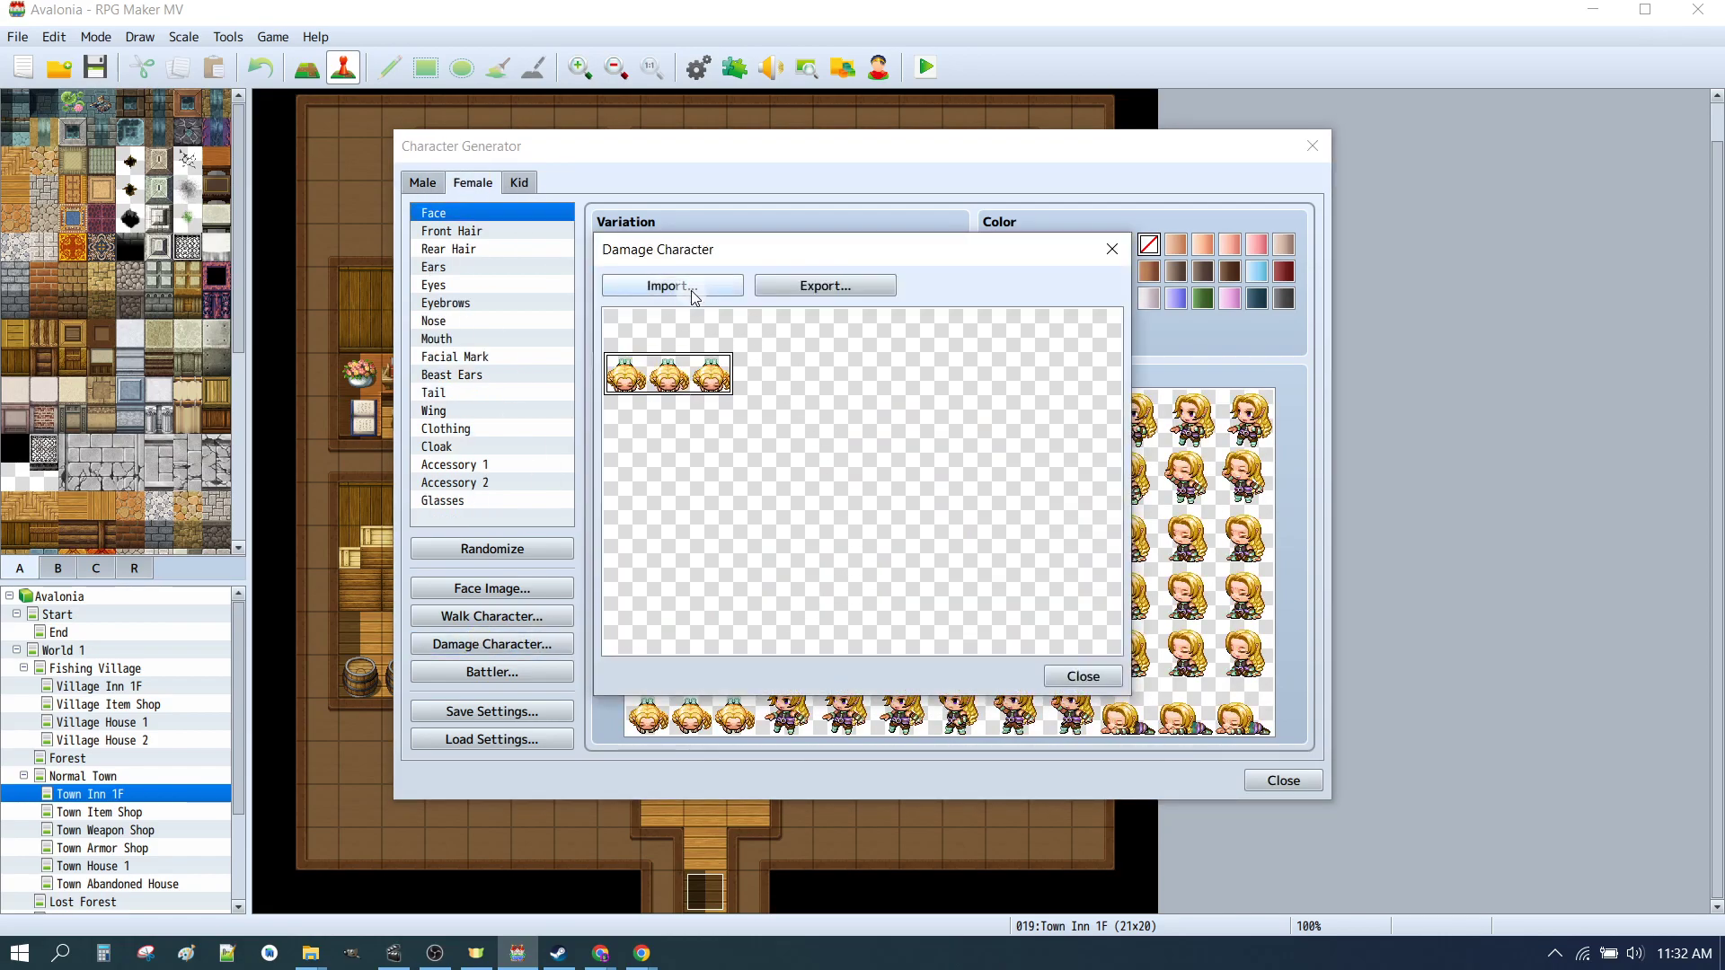
click(672, 286)
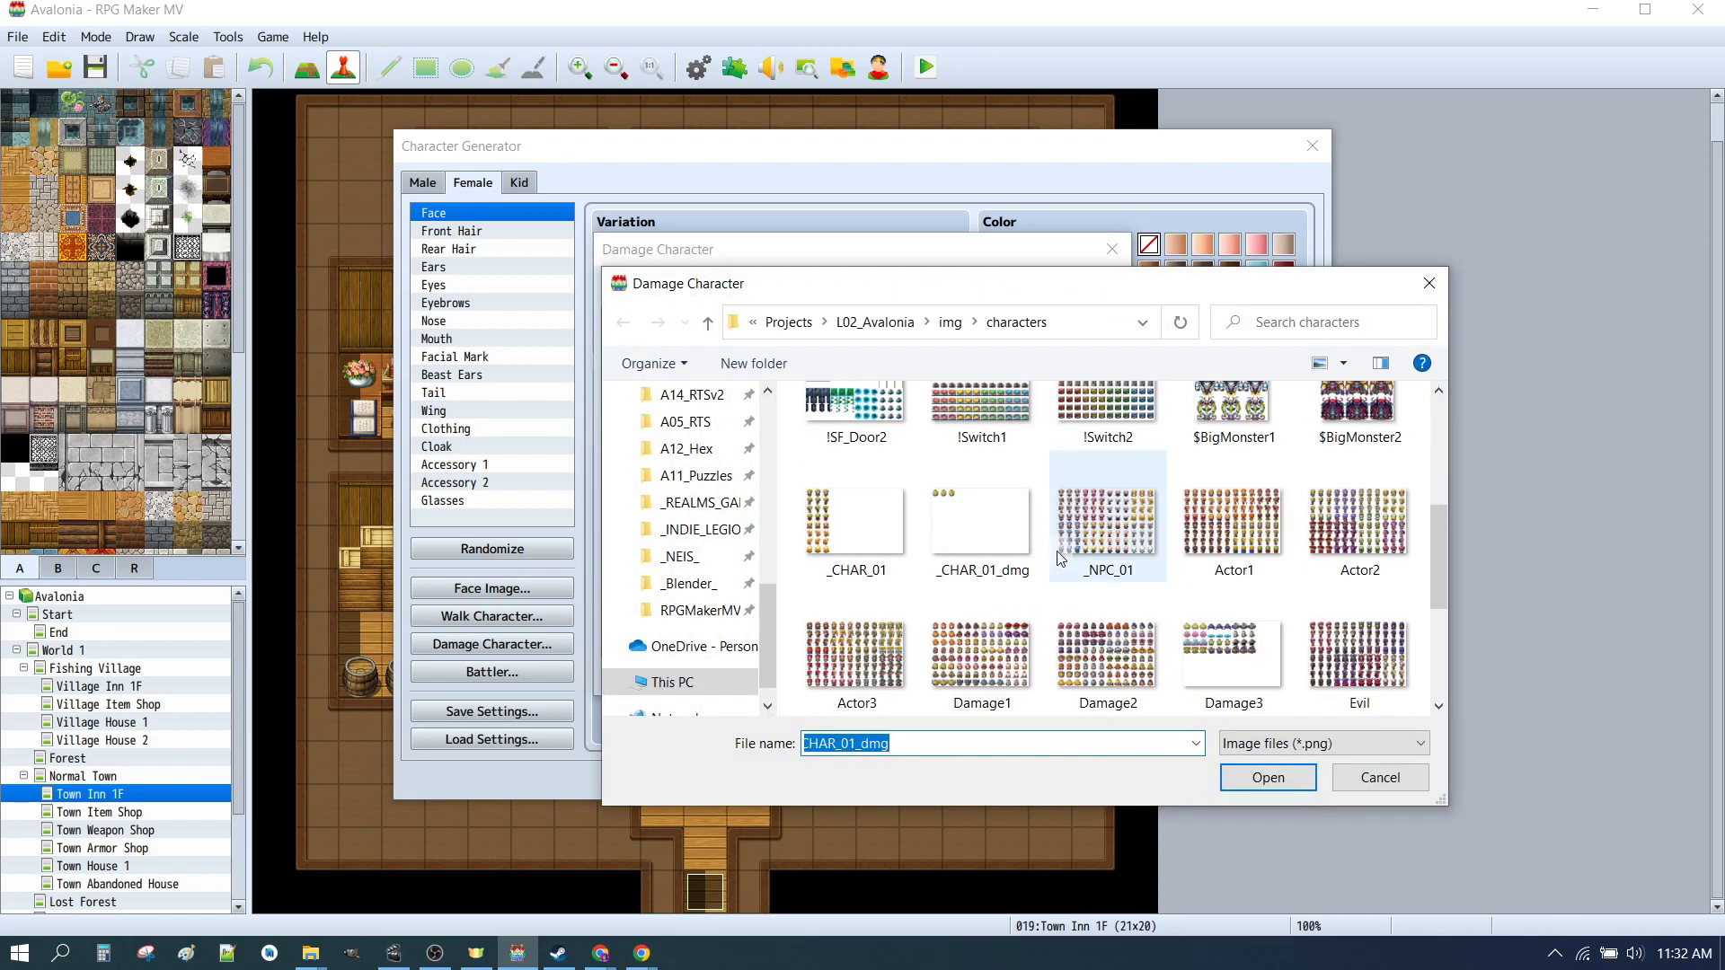
click(988, 522)
click(1268, 778)
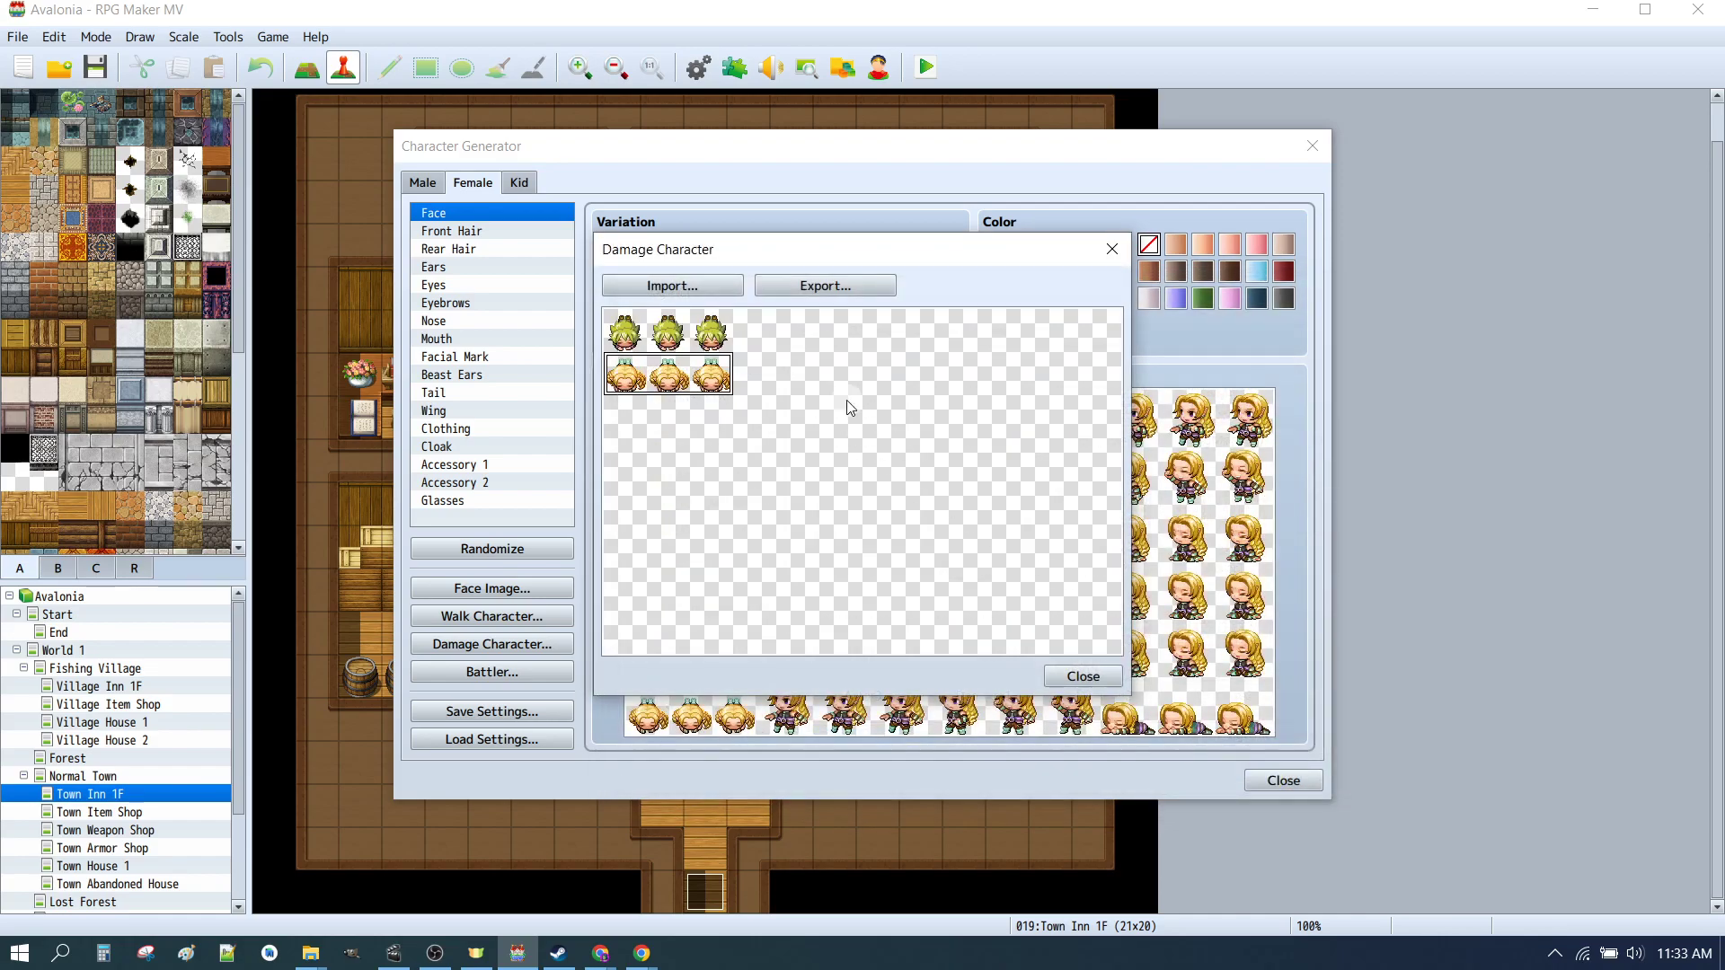
Step: Export the combined damage sheet, replacing _CHAR_01_dmg.png in the characters folder, and close the dialog
click(809, 286)
scroll(1063, 558, down, 1)
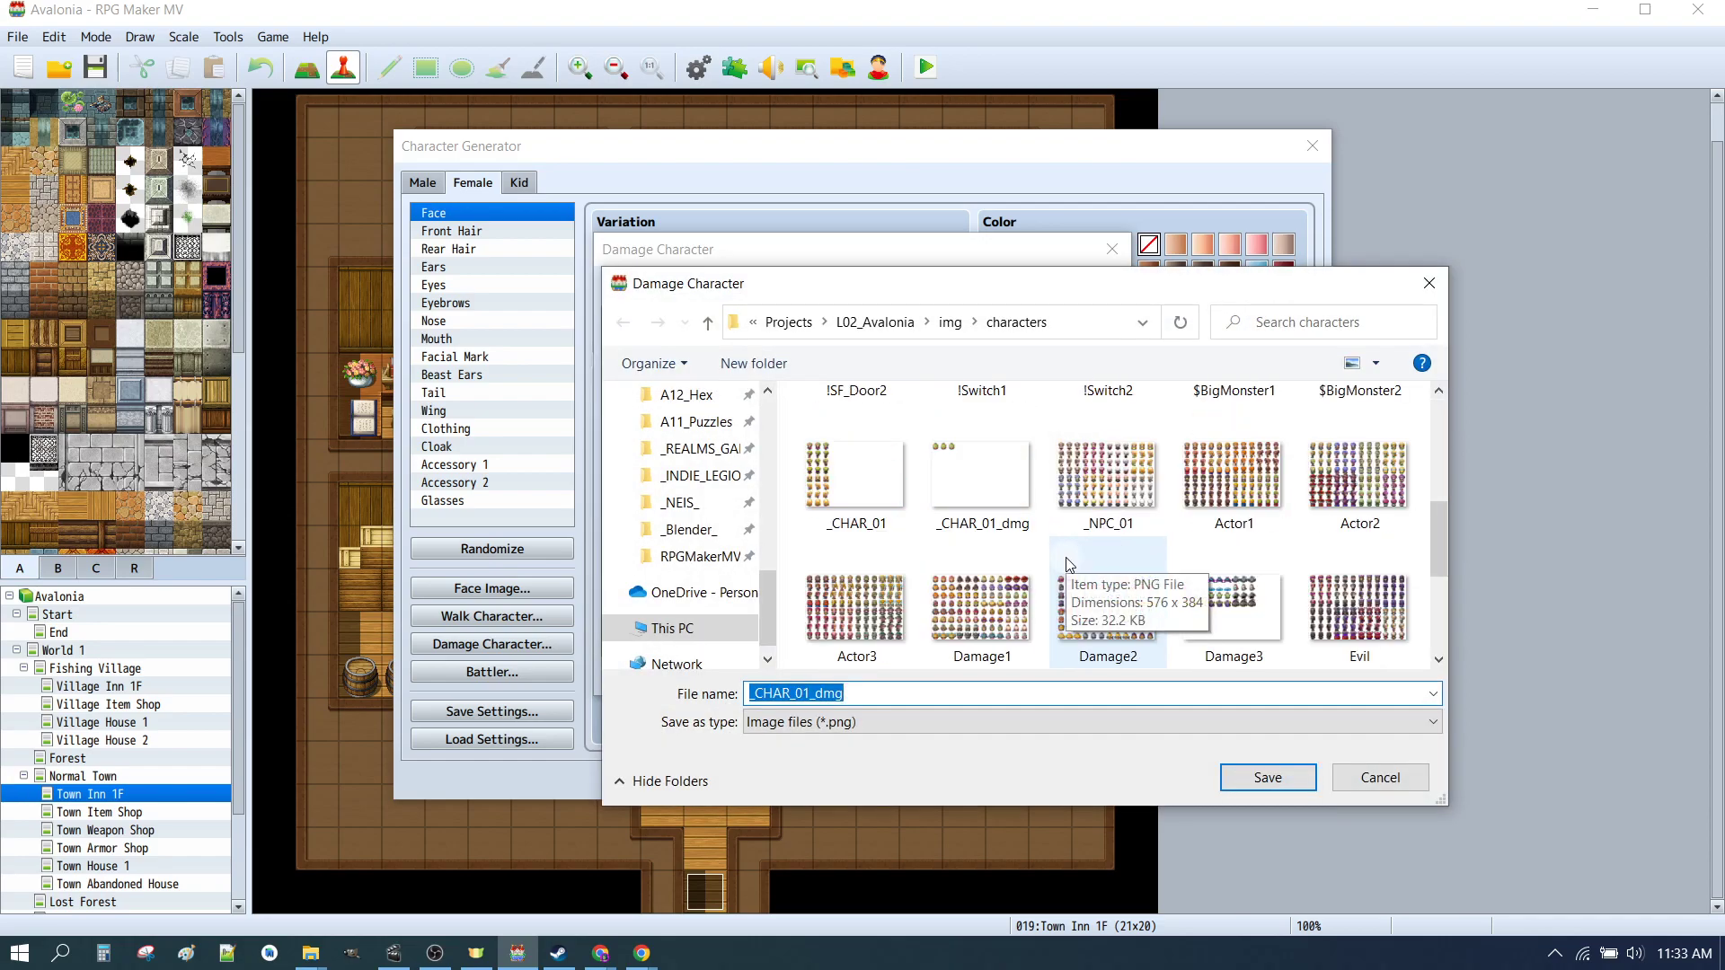
click(948, 490)
click(1268, 778)
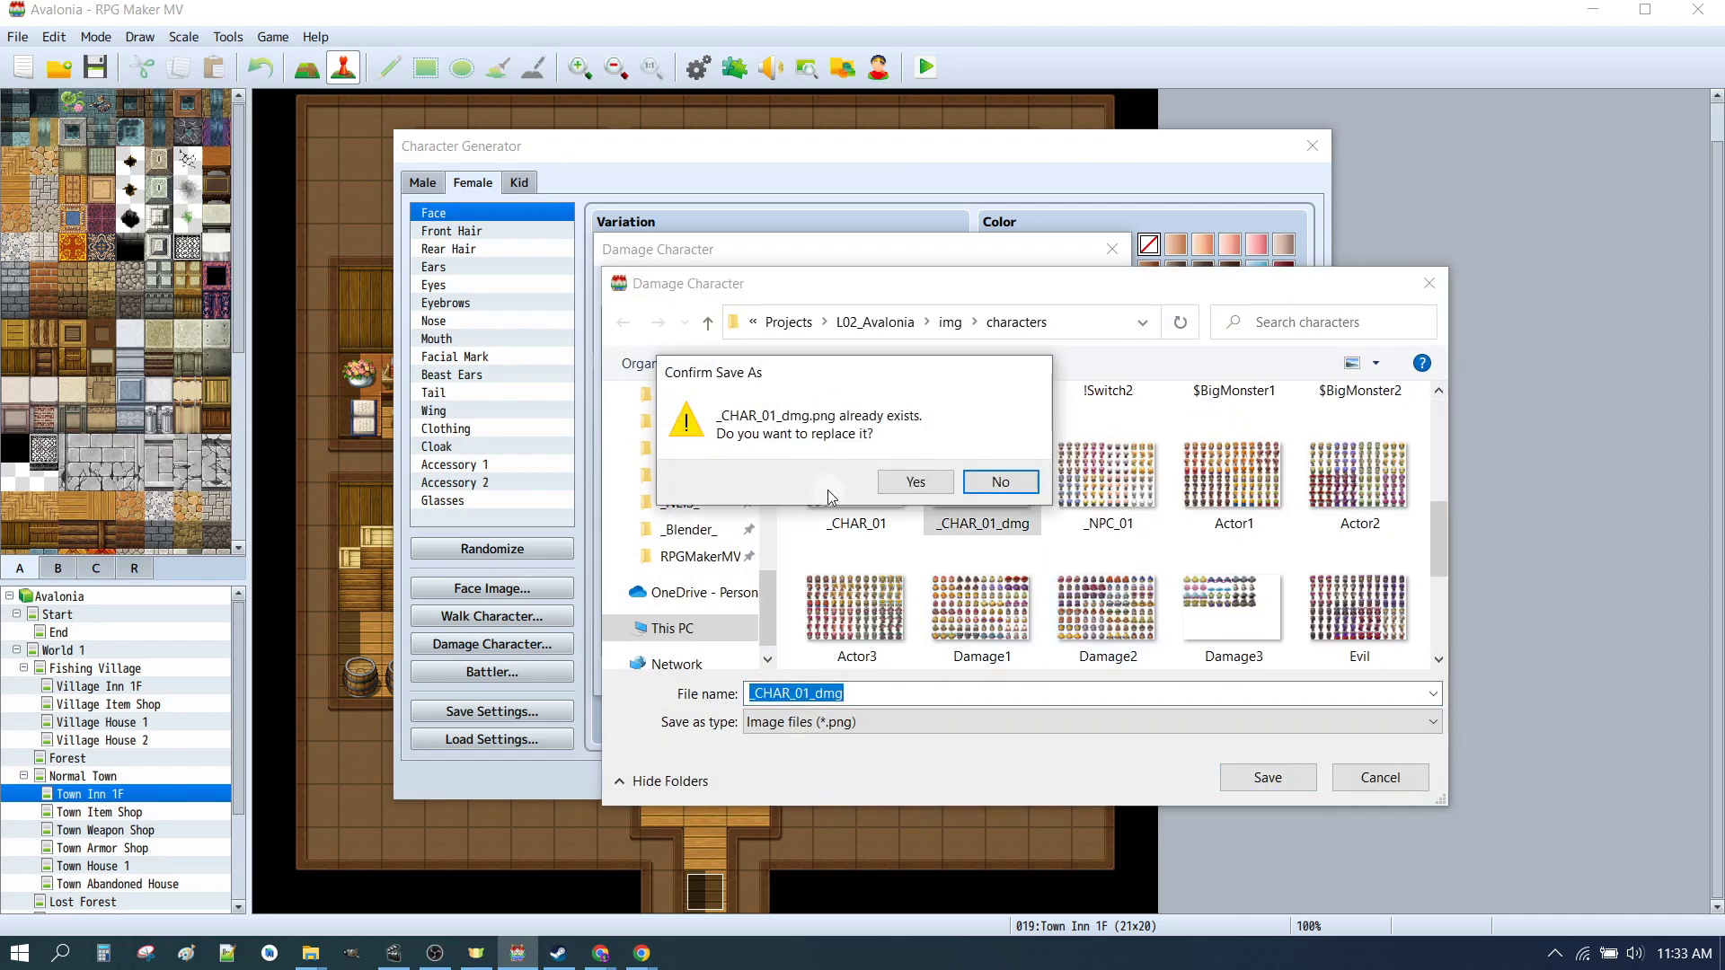
click(916, 482)
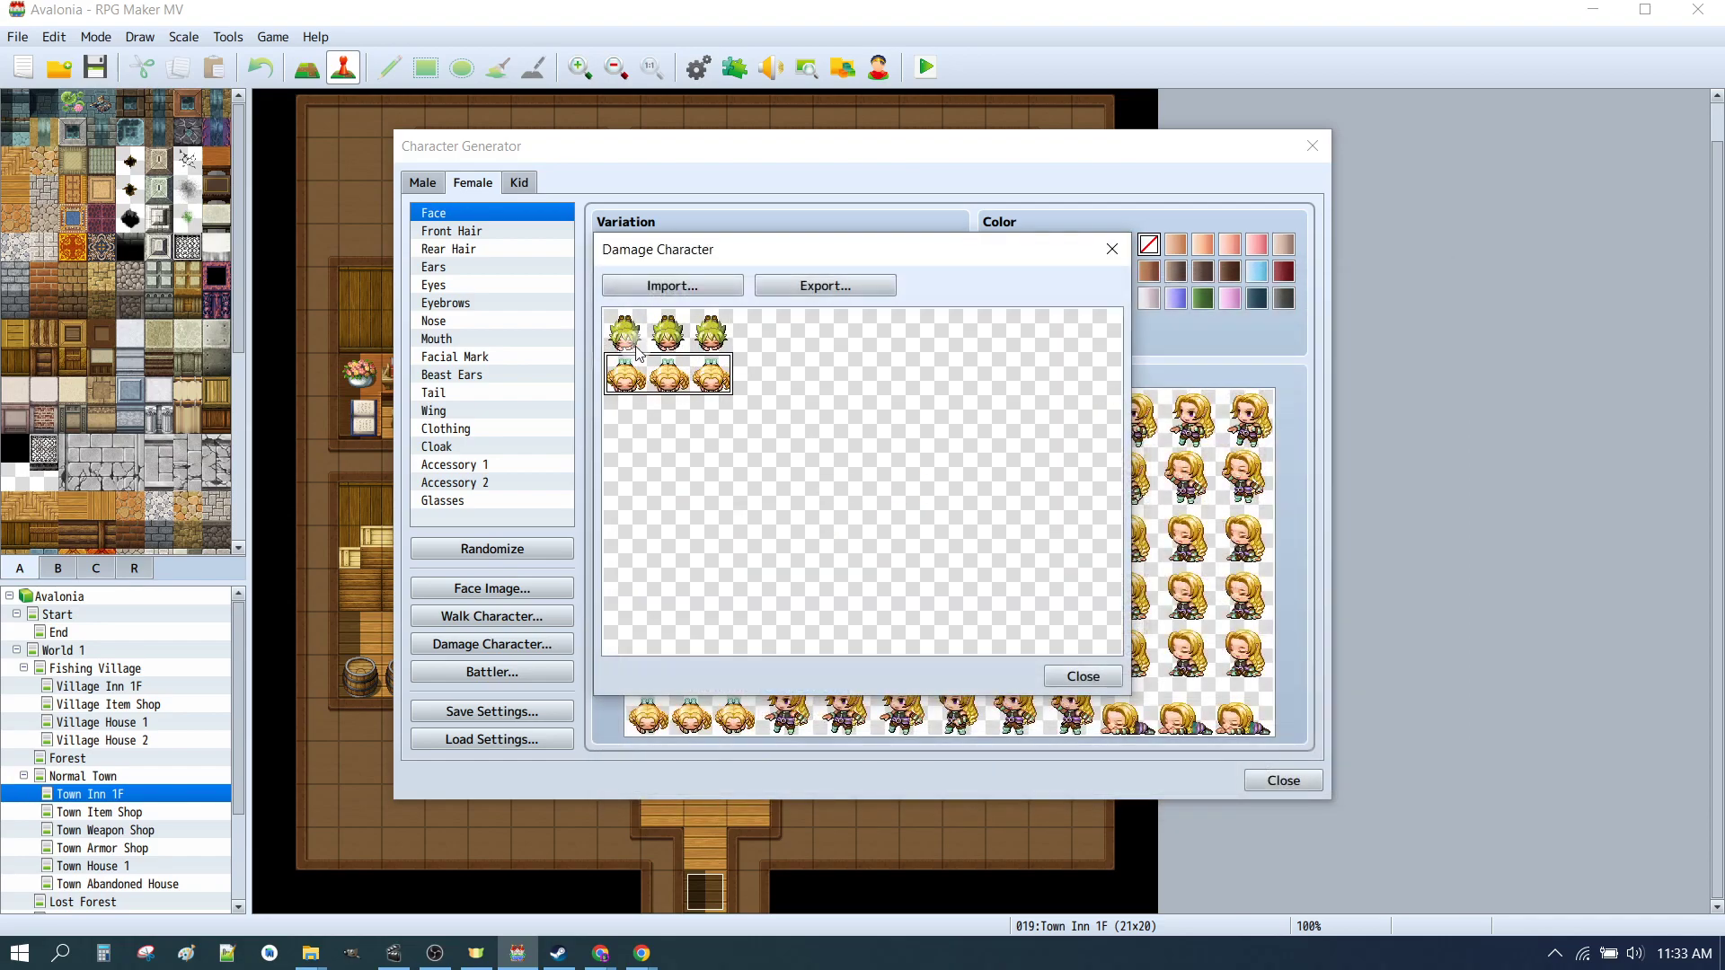
click(1083, 676)
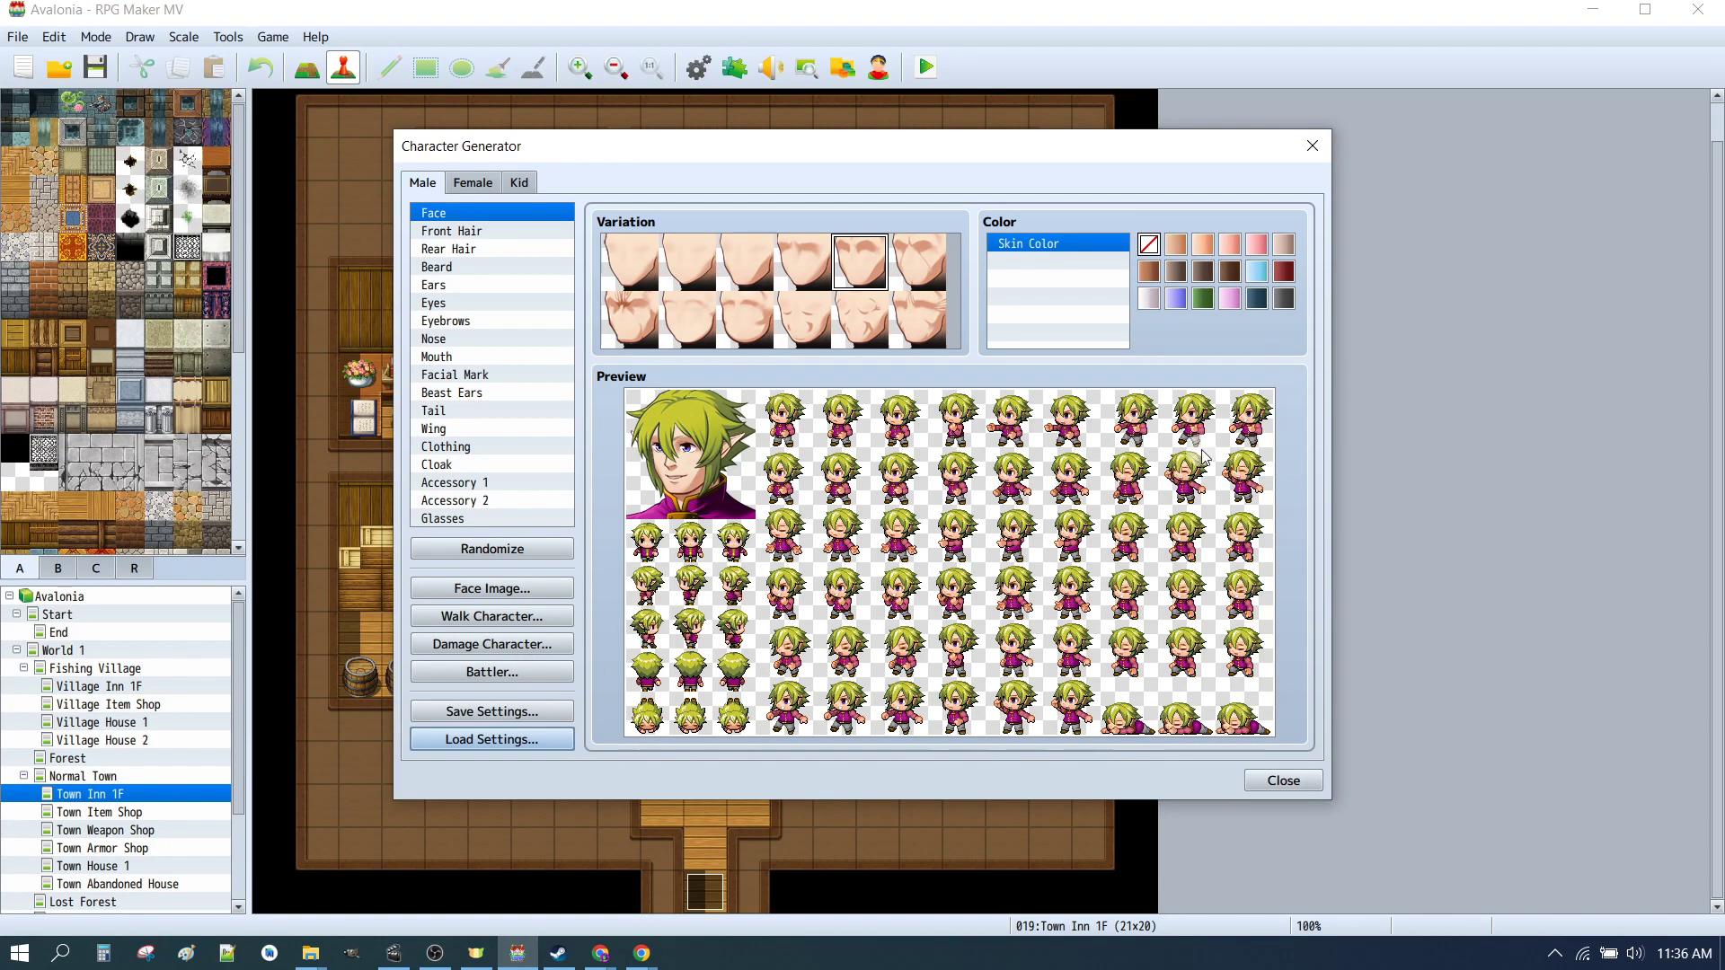
Step: Close the generator and turn on Use Side-view Battle in the database system options
click(1282, 782)
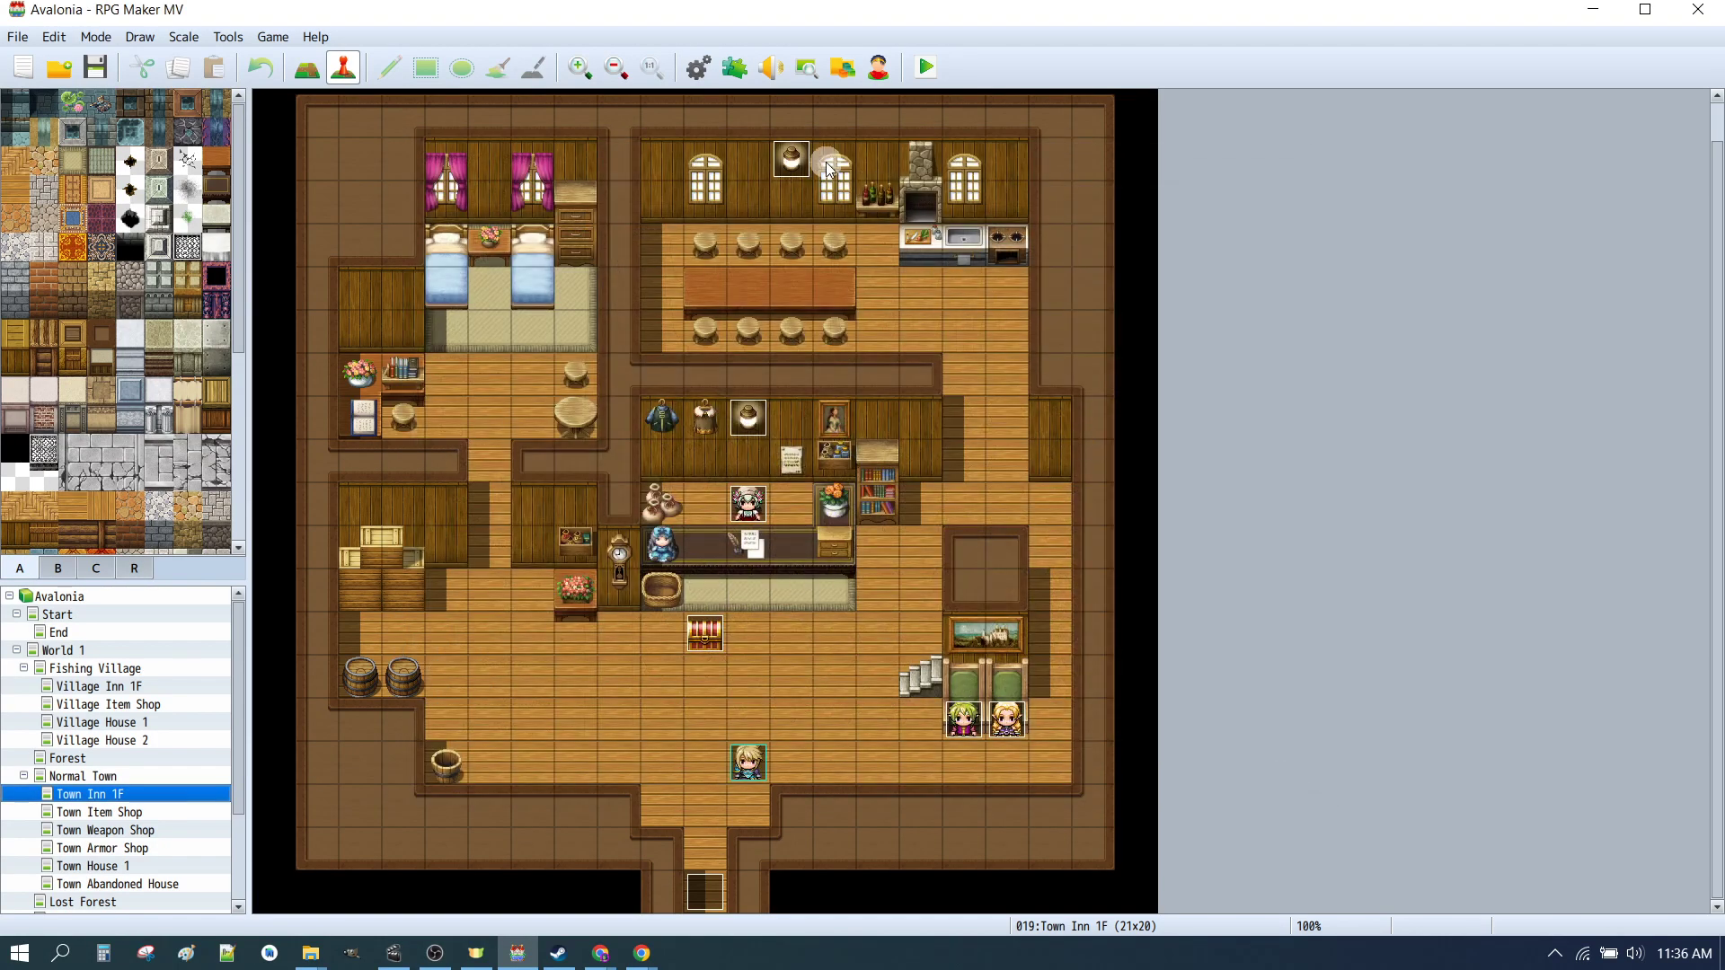
click(699, 64)
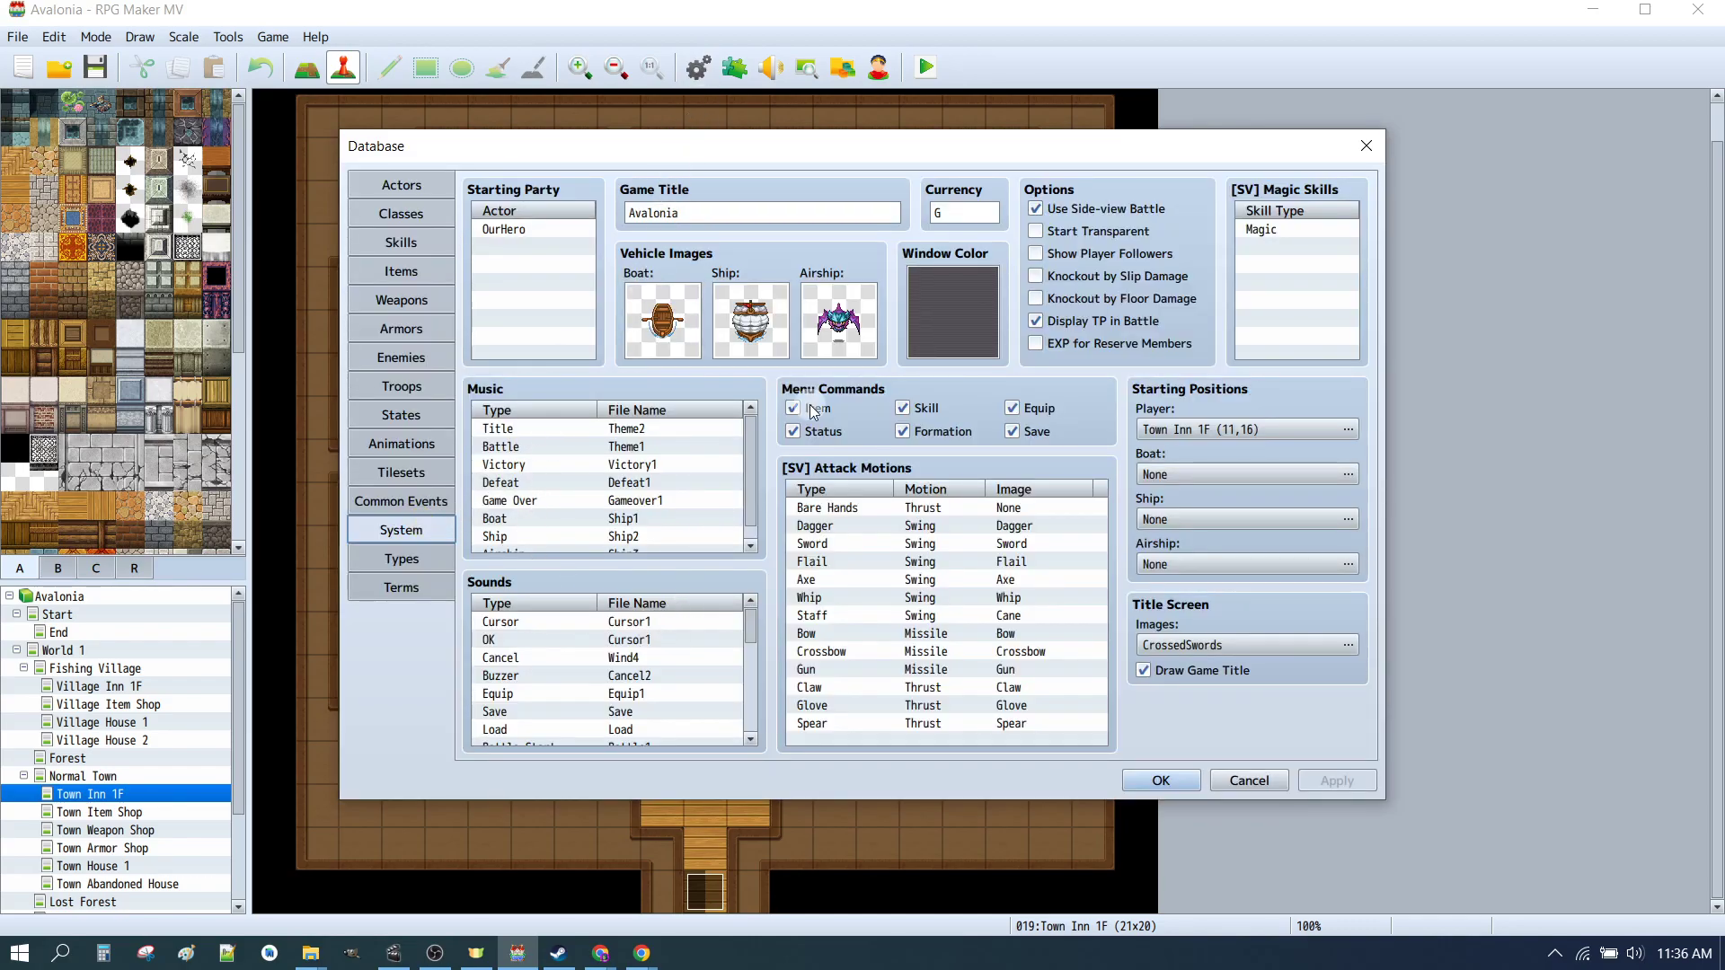
click(1043, 210)
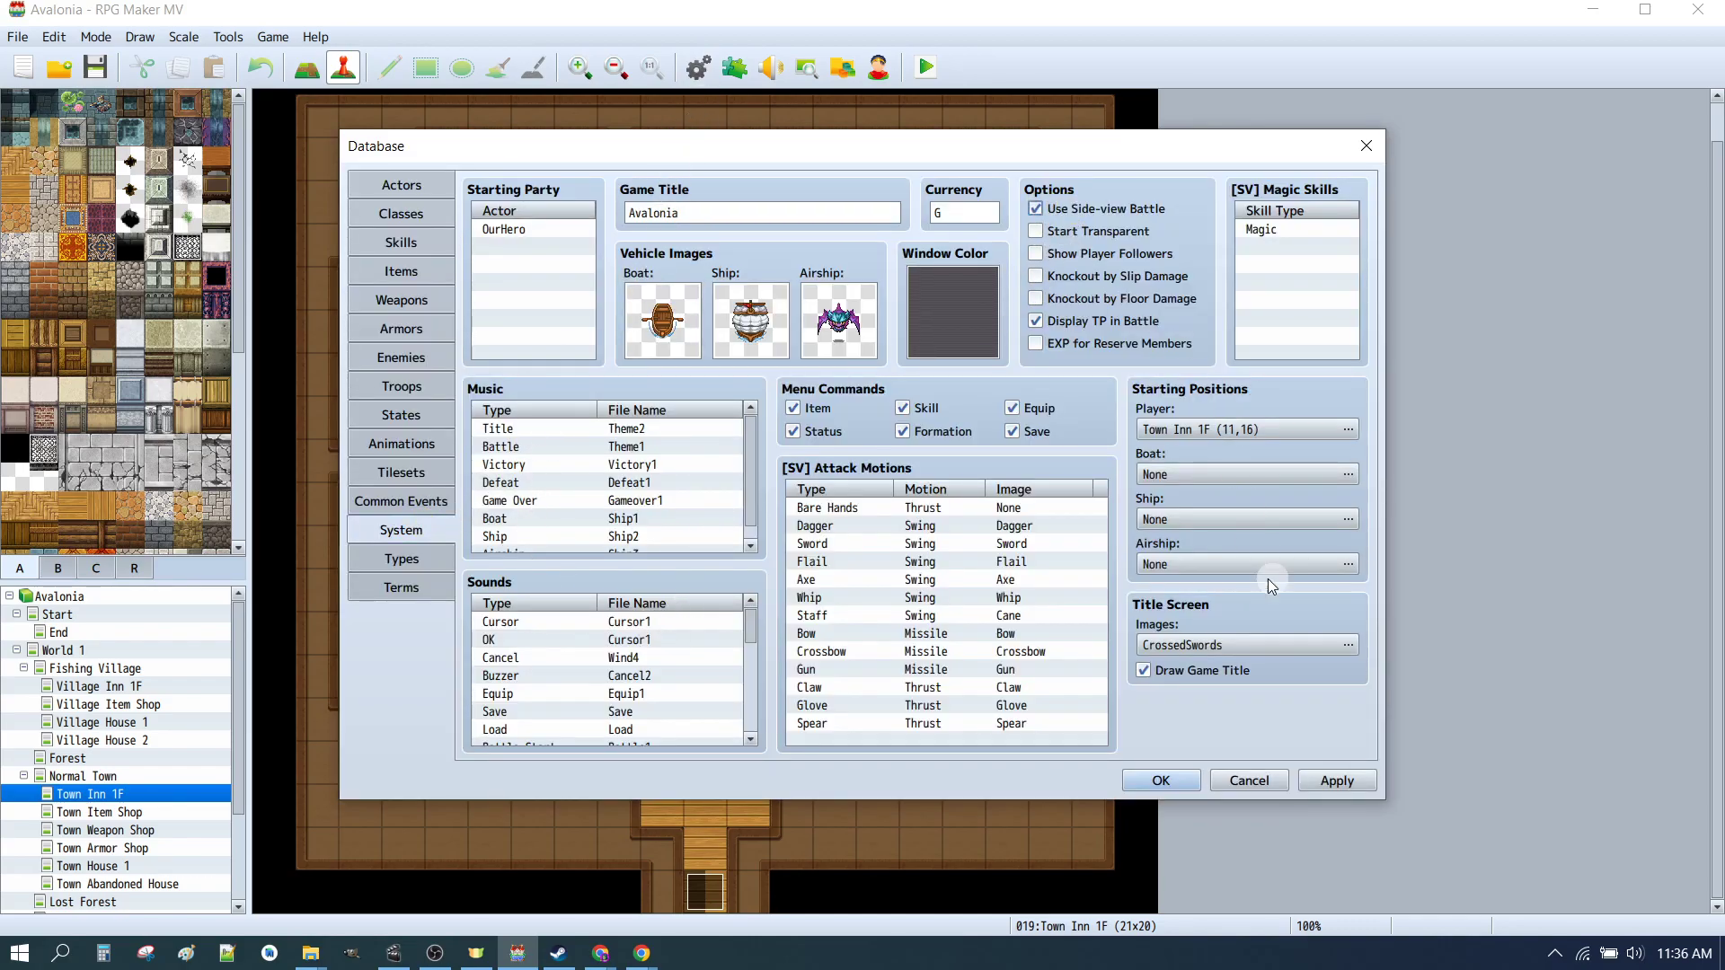
click(1145, 782)
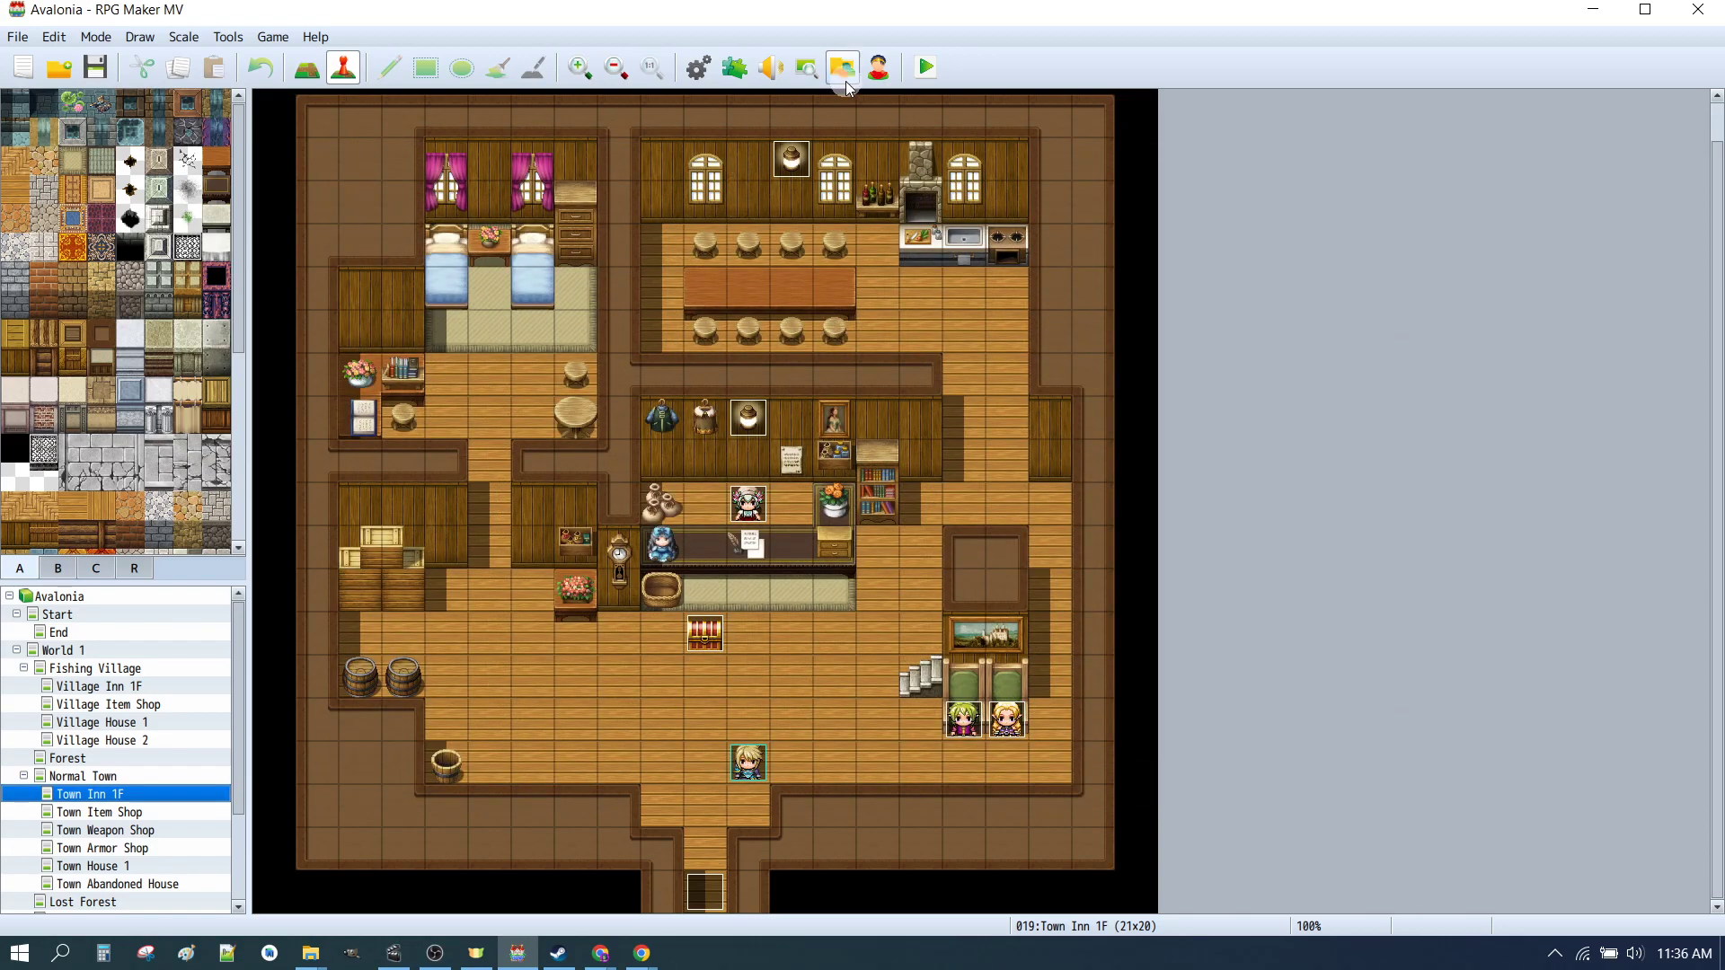
Step: Reopen the Character Generator and load the saved _CHAR_01a settings
click(879, 70)
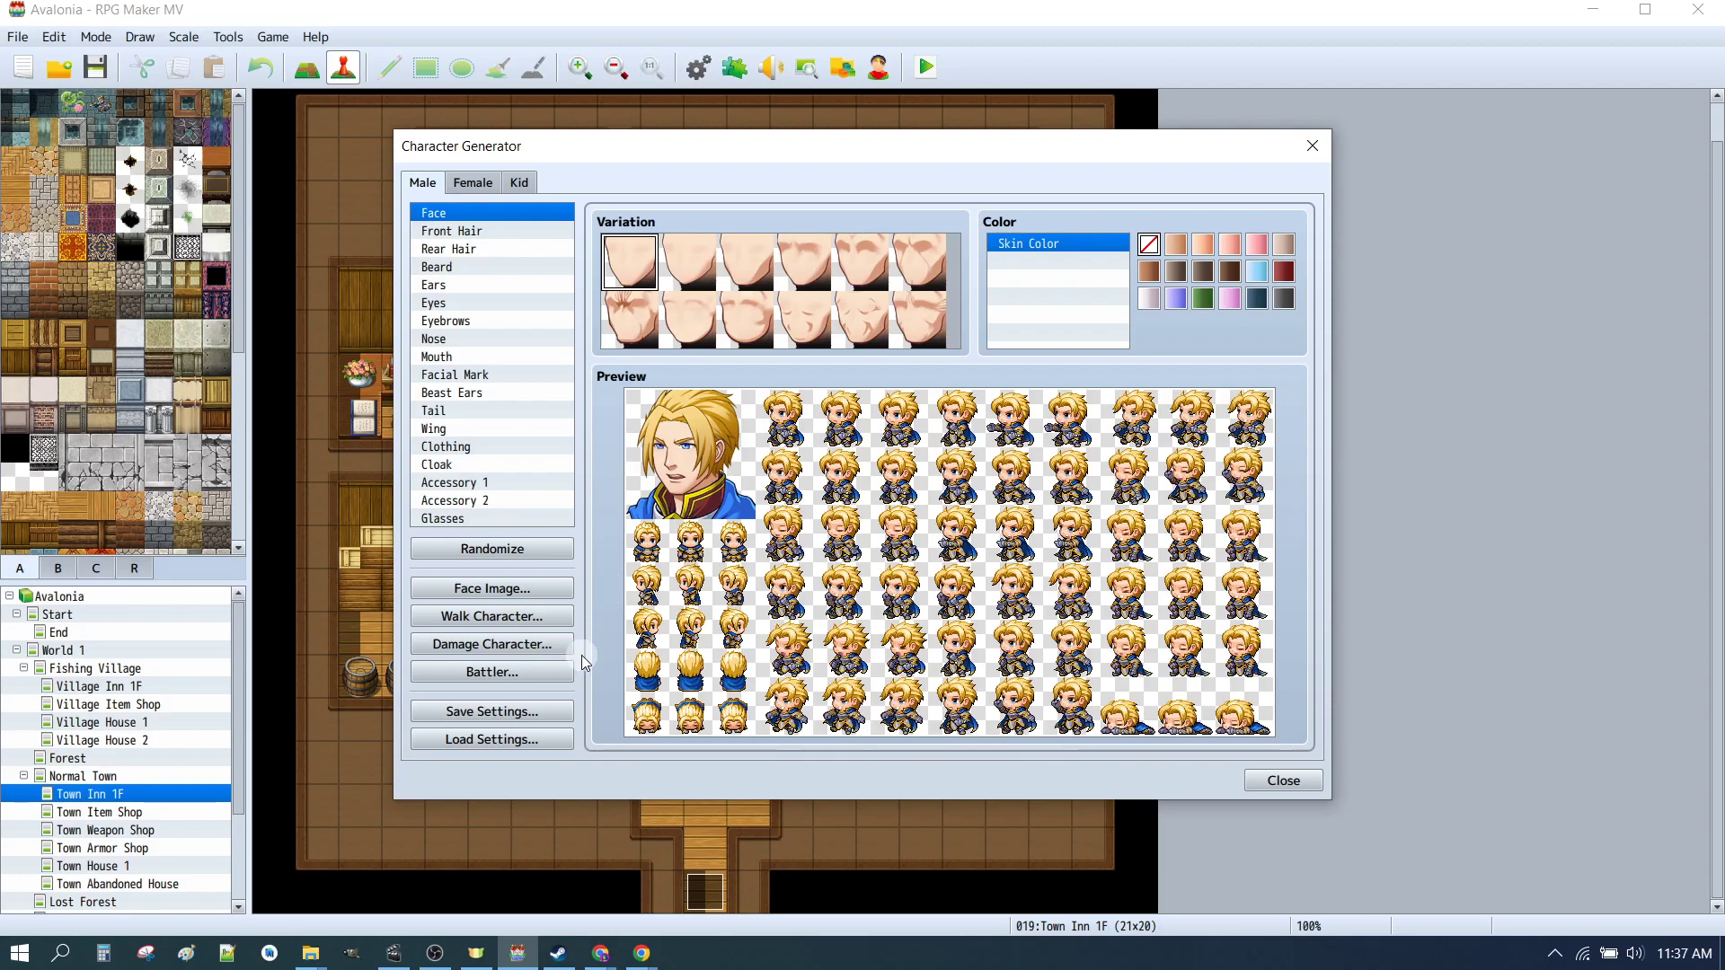
click(496, 740)
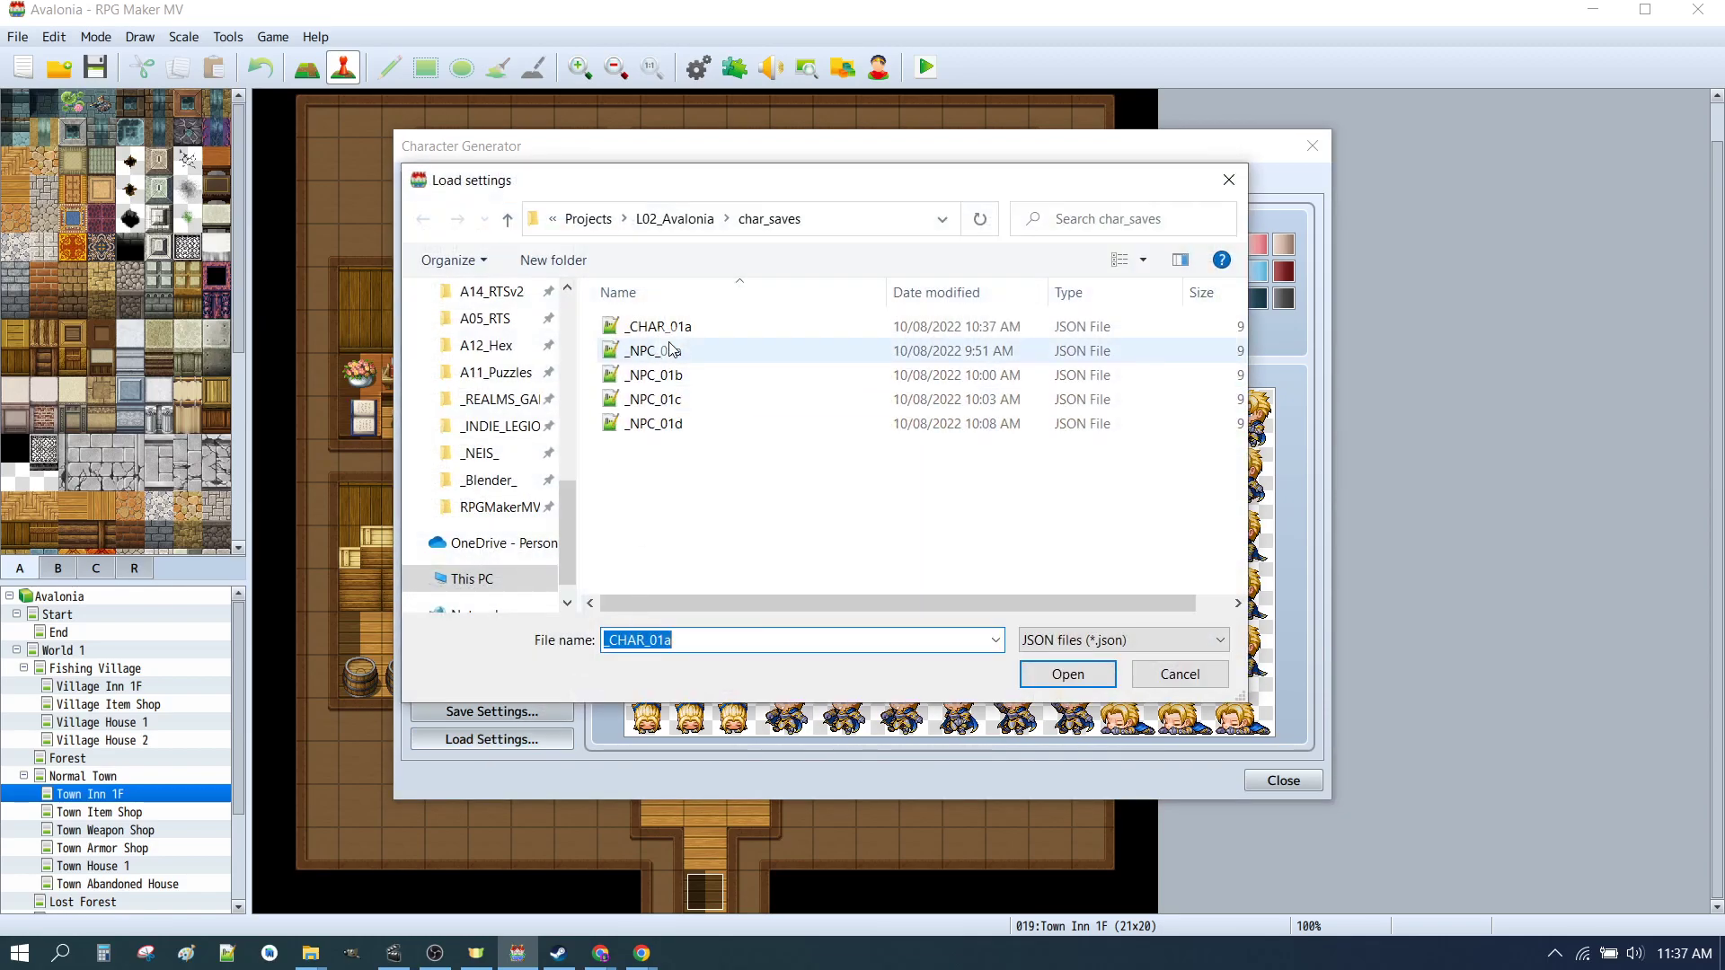
click(660, 327)
click(1069, 674)
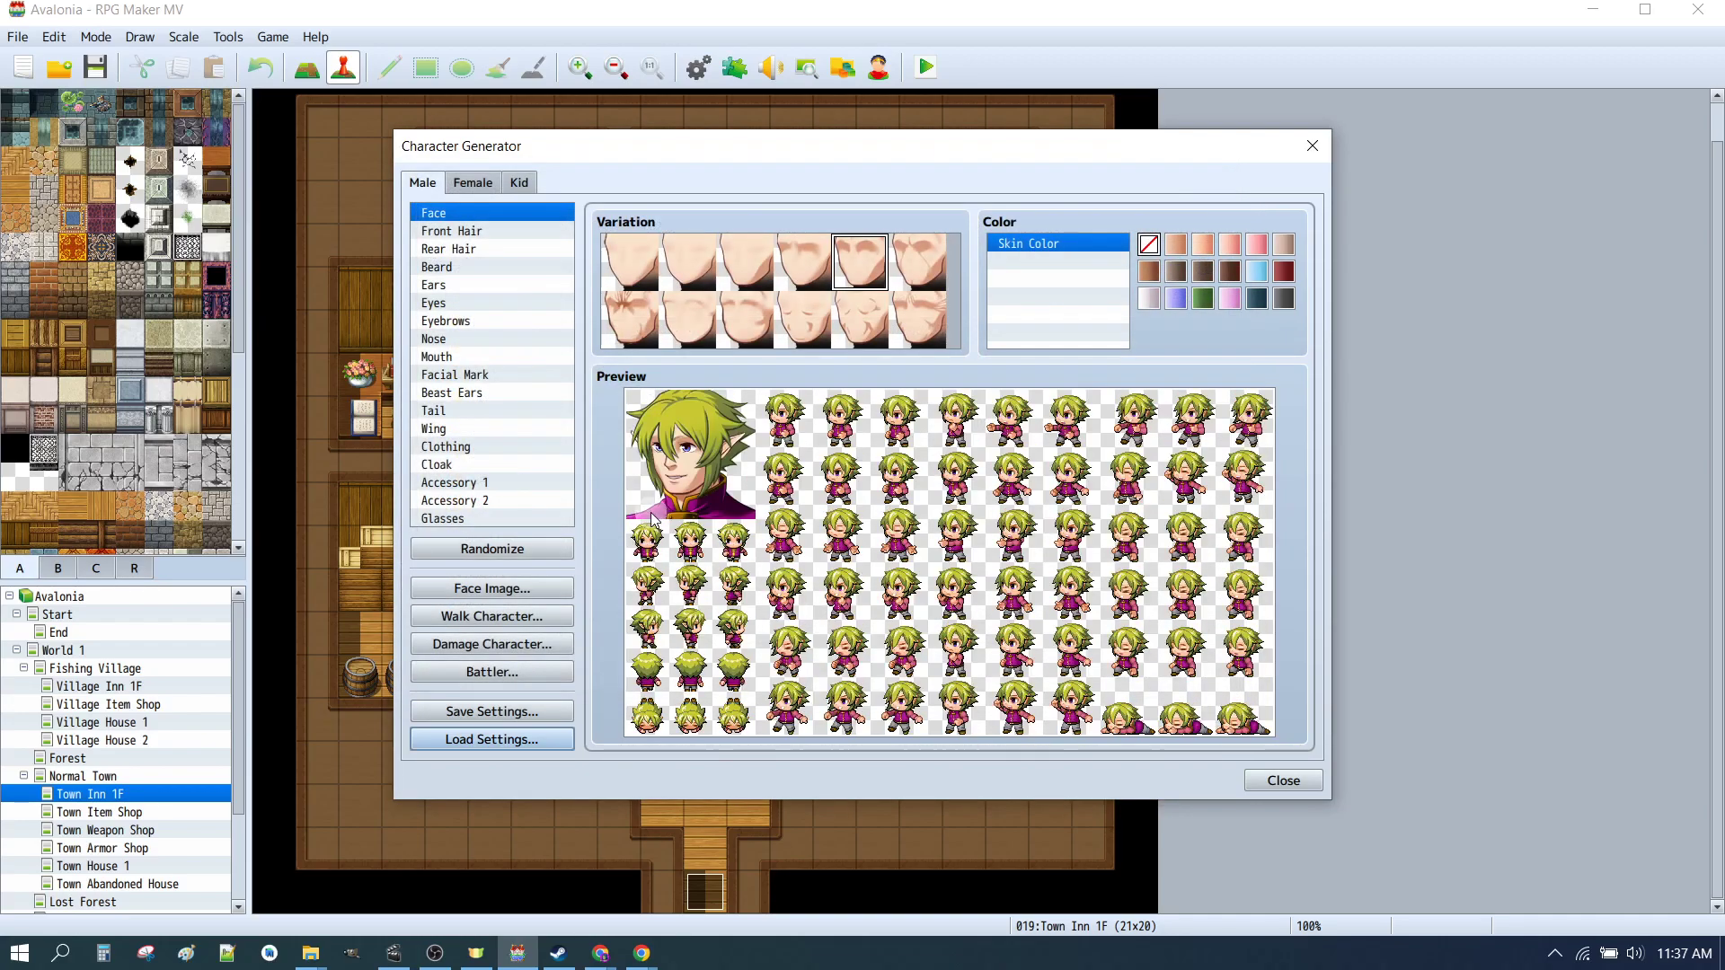
Step: Export the male side-view battler sheet as _CHAR_01a_M.png into the img/sv_actors folder
click(515, 683)
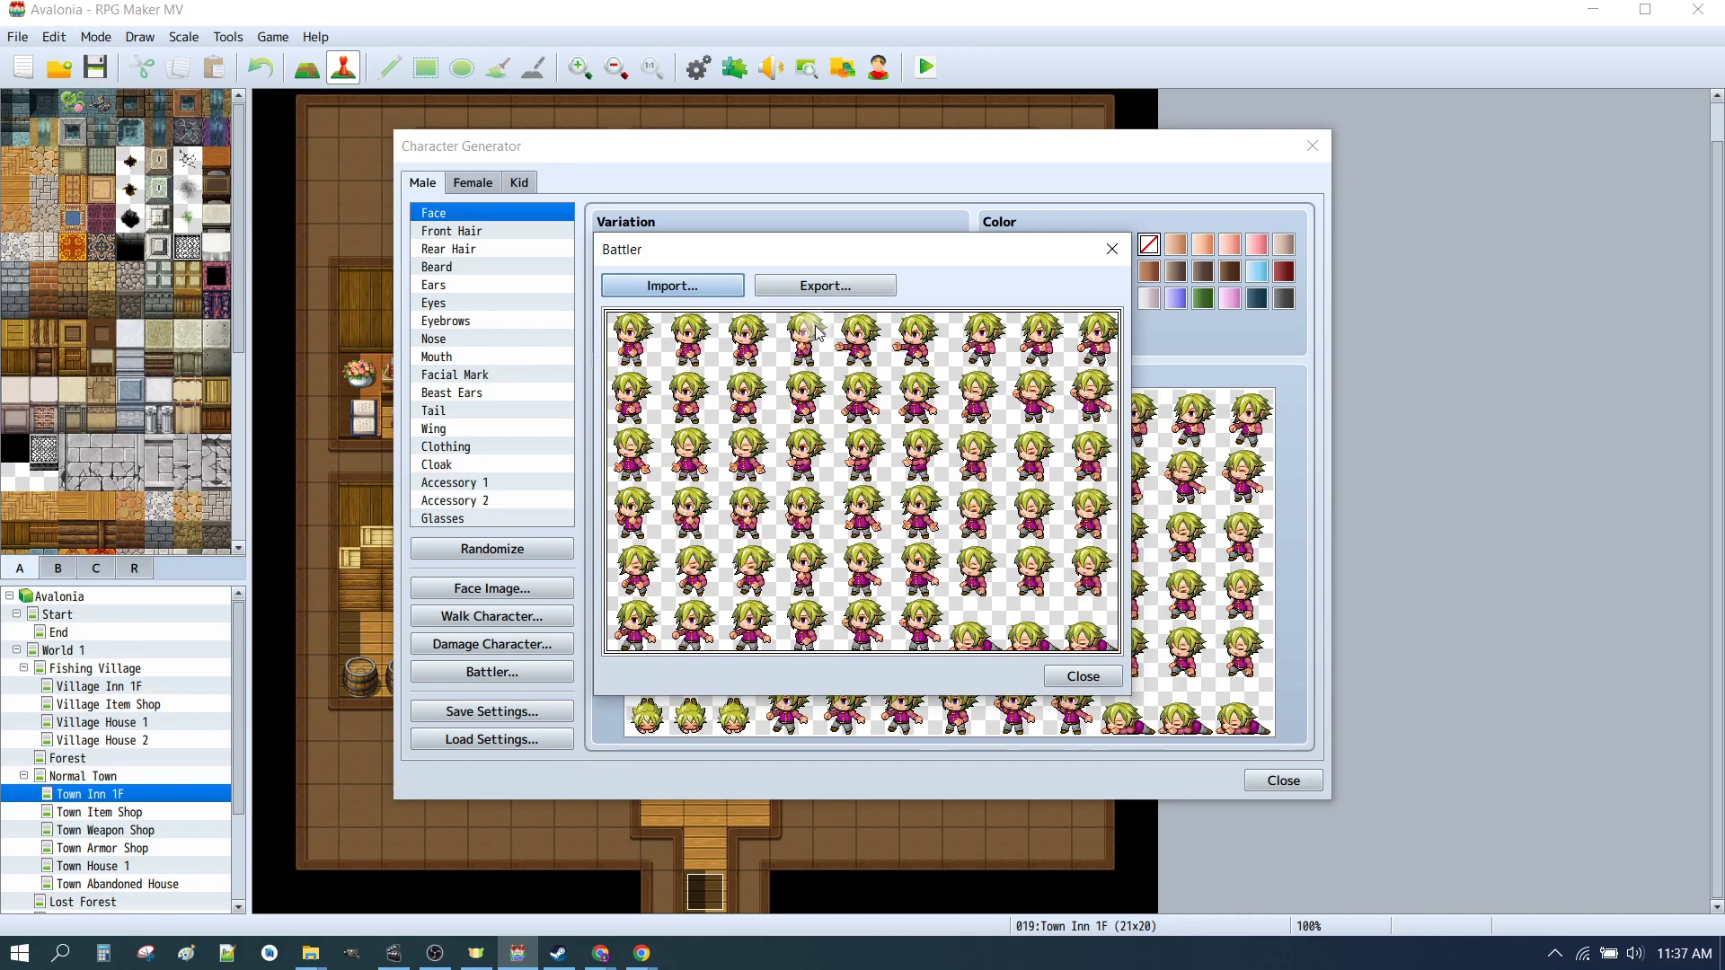
click(802, 287)
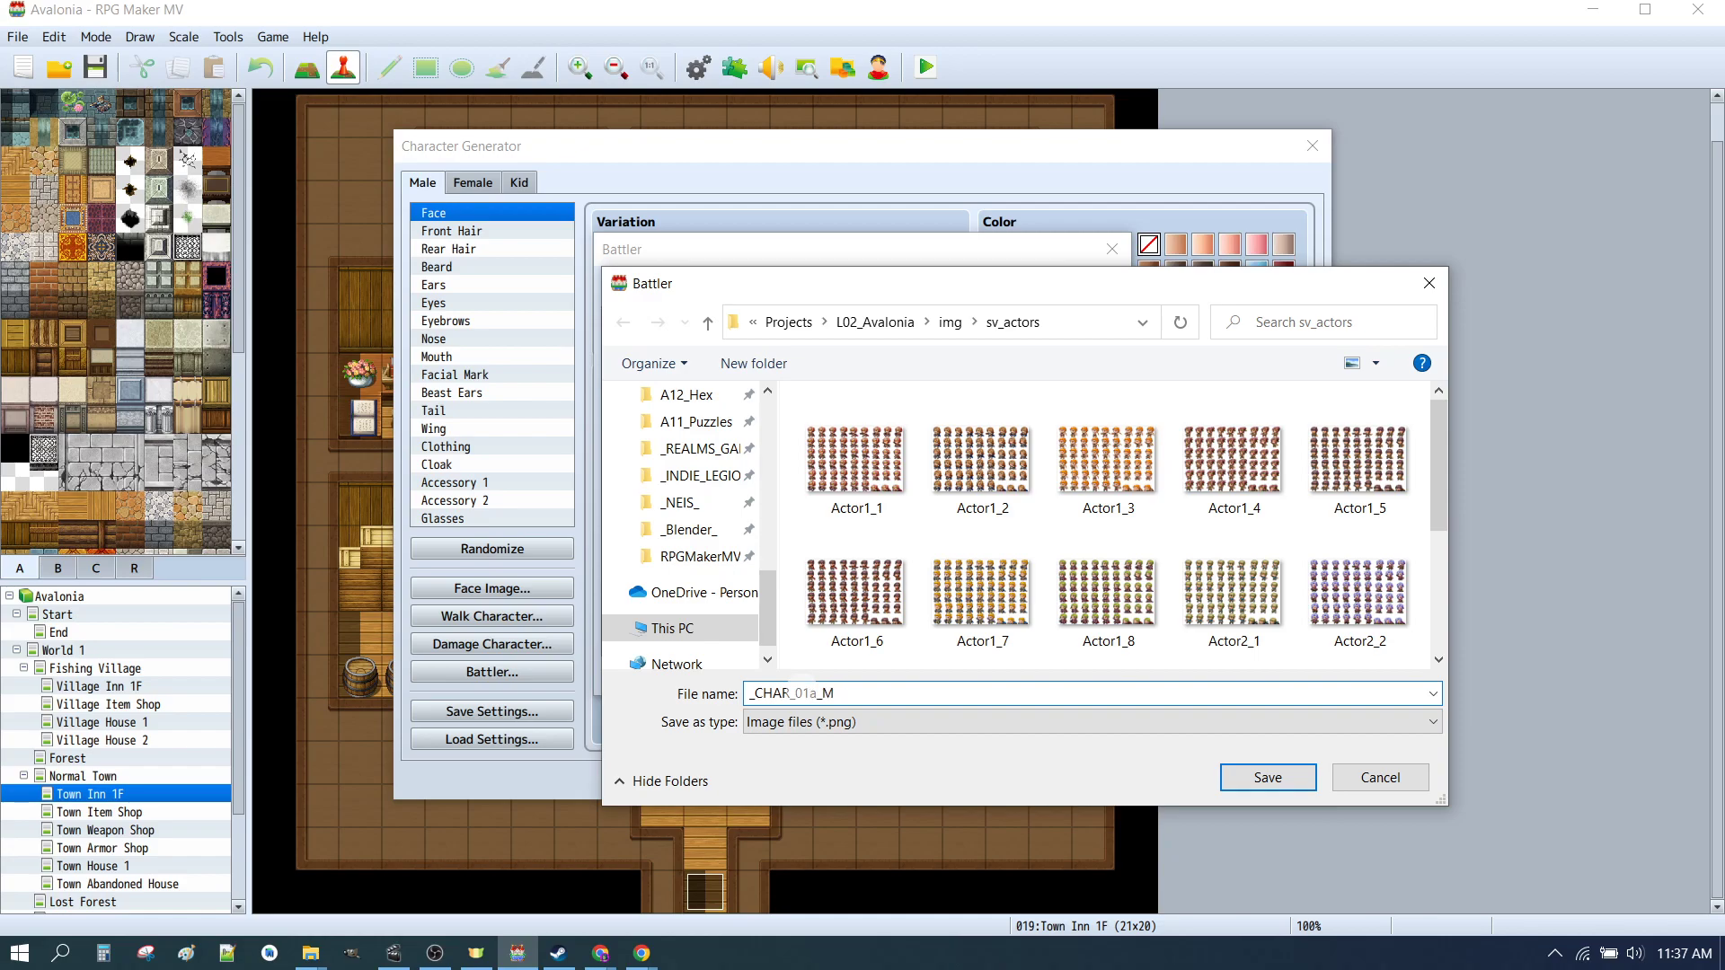
click(1268, 778)
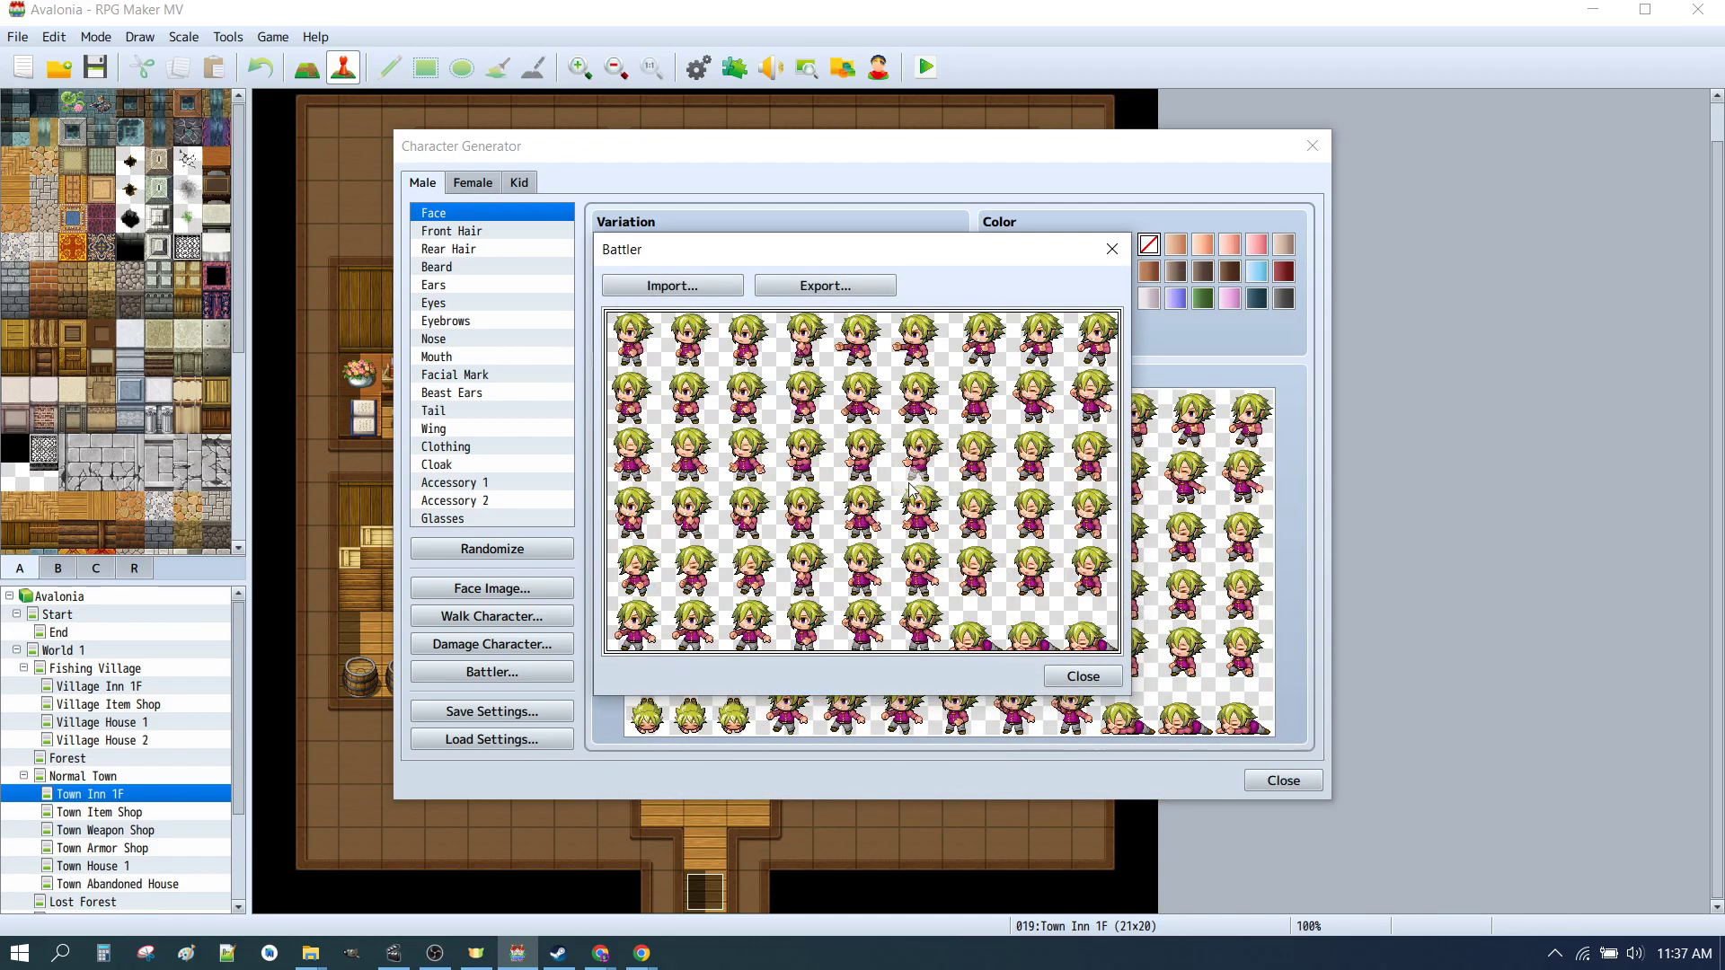
click(1083, 676)
Step: Export the female side-view battler sheet into sv_actors, renaming it _CHAR_01a_F.png
click(473, 182)
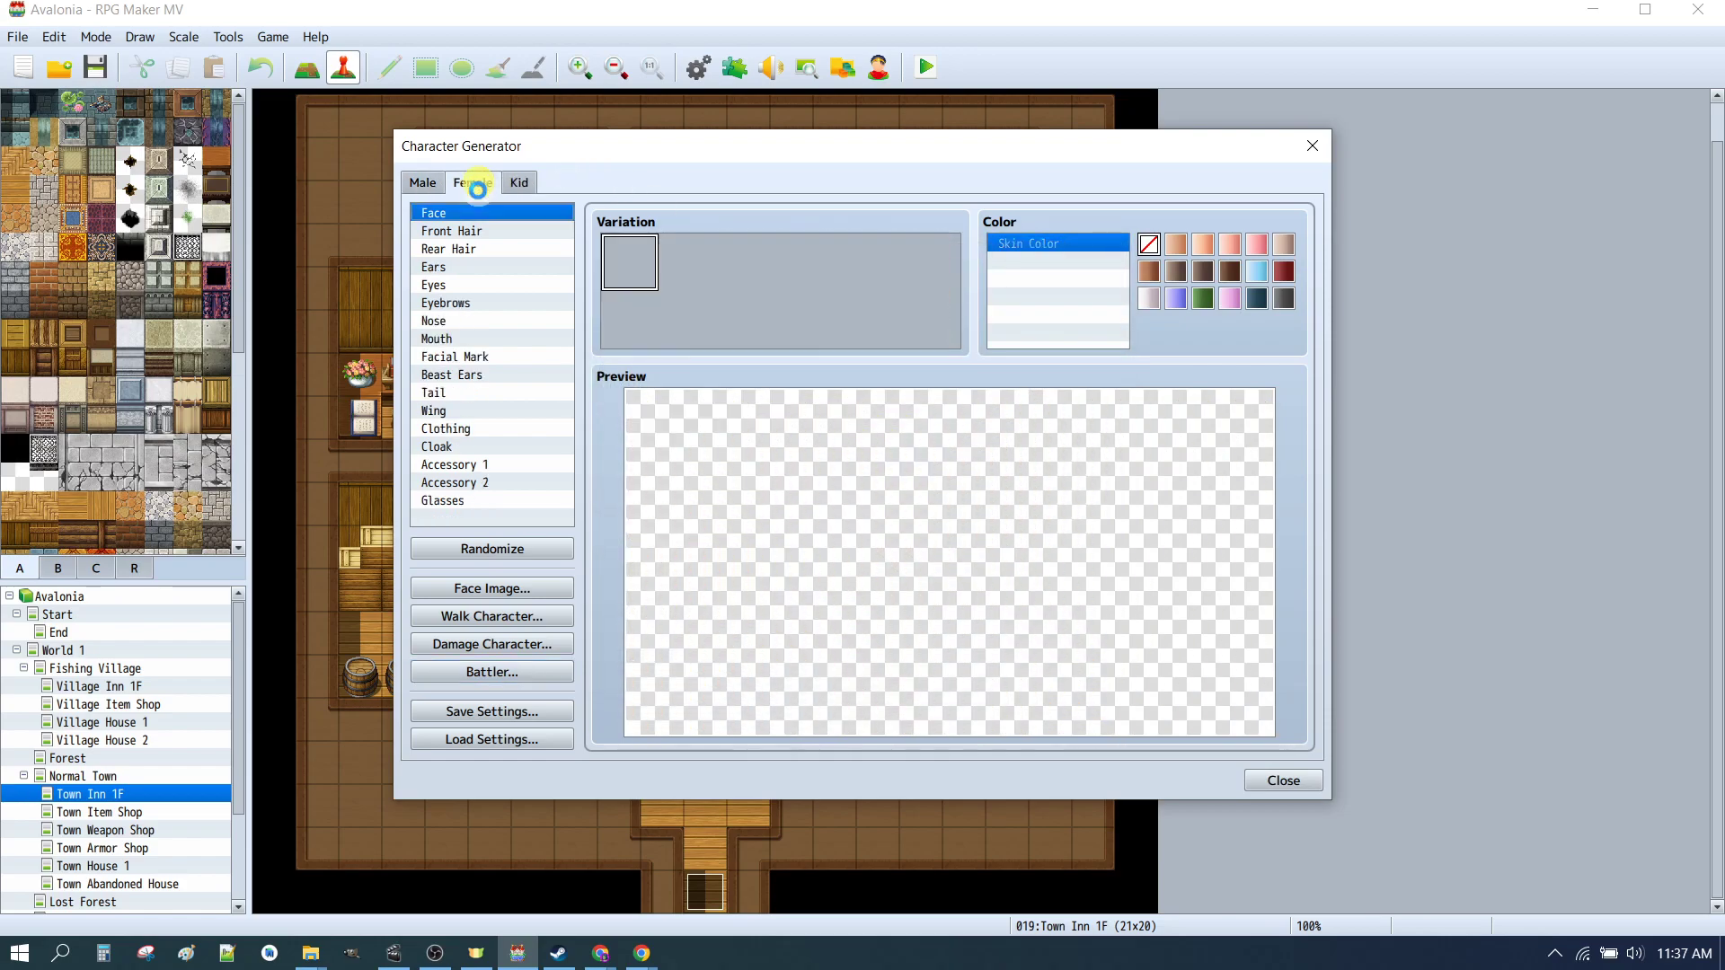
click(479, 672)
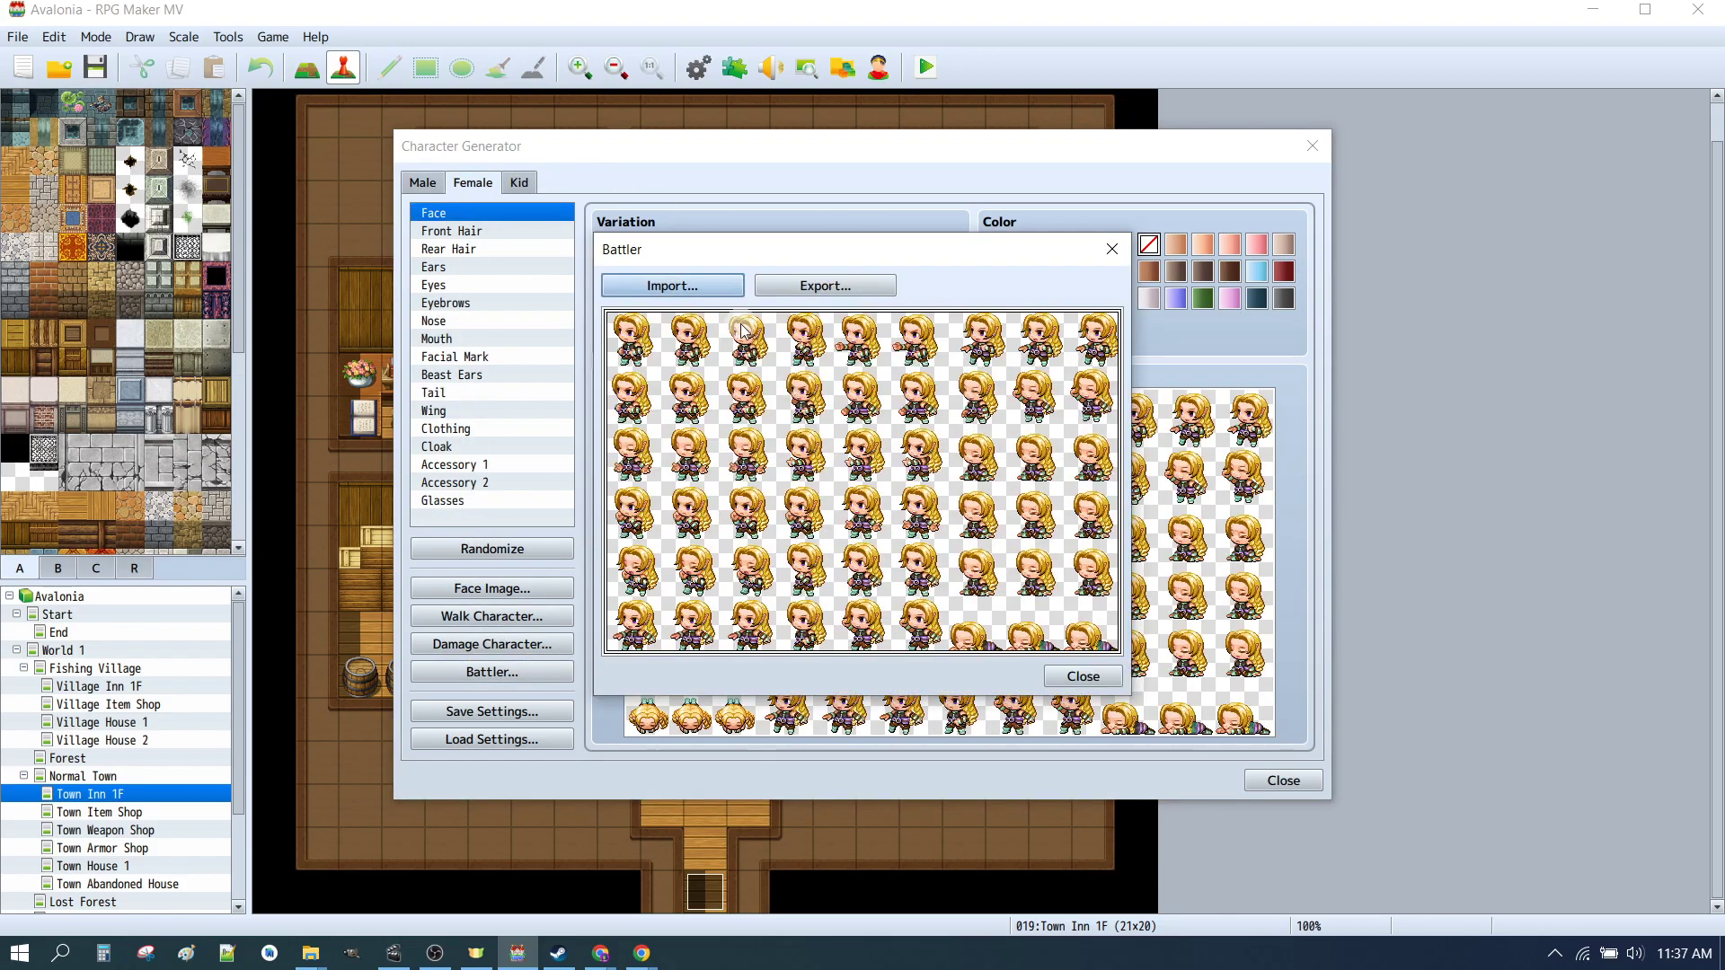
click(787, 292)
click(857, 454)
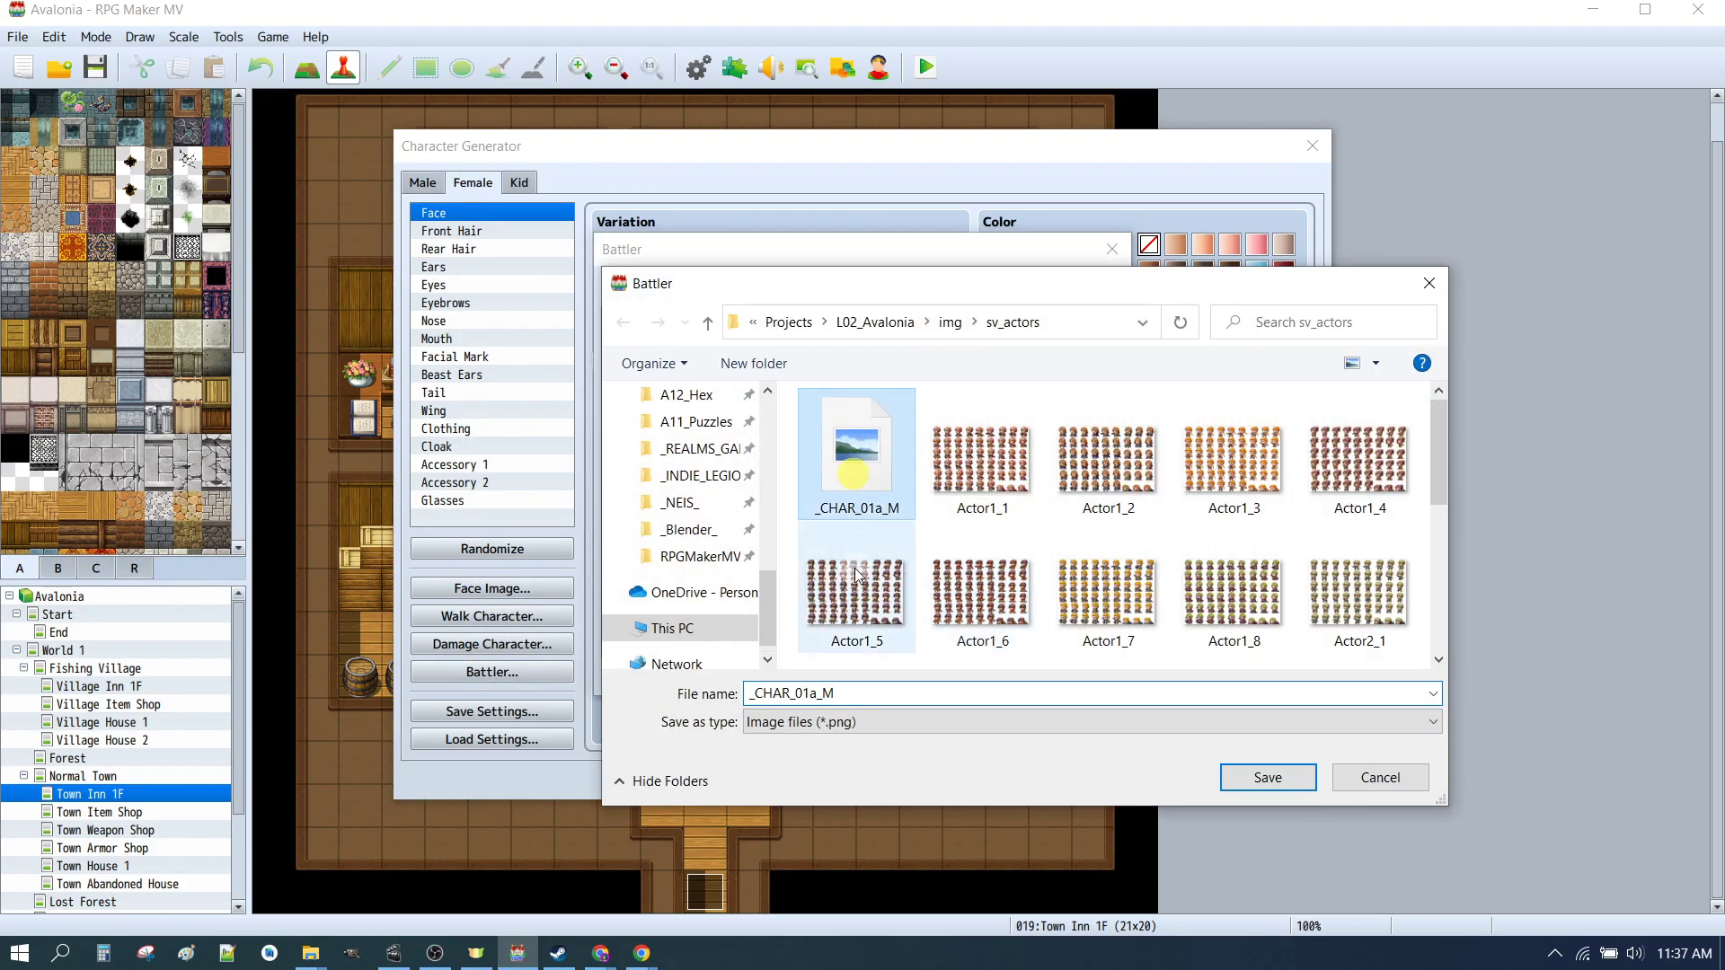
double_click(850, 698)
click(897, 690)
key(BackSpace)
text(F)
key(Return)
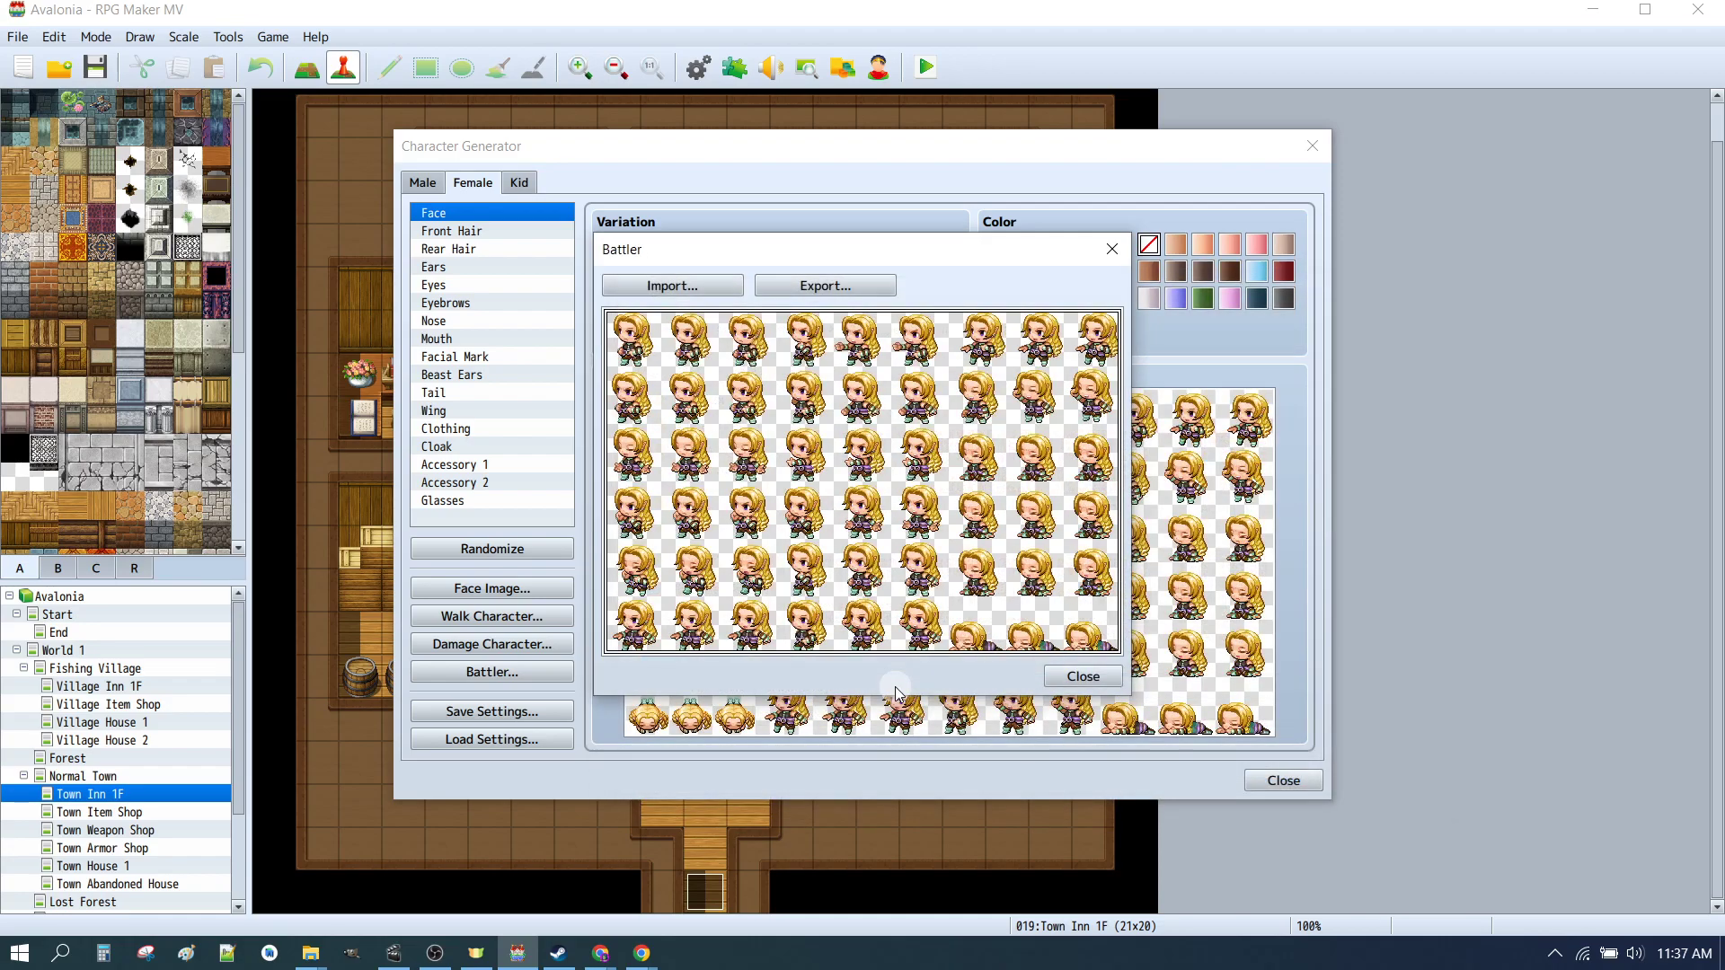
click(1084, 676)
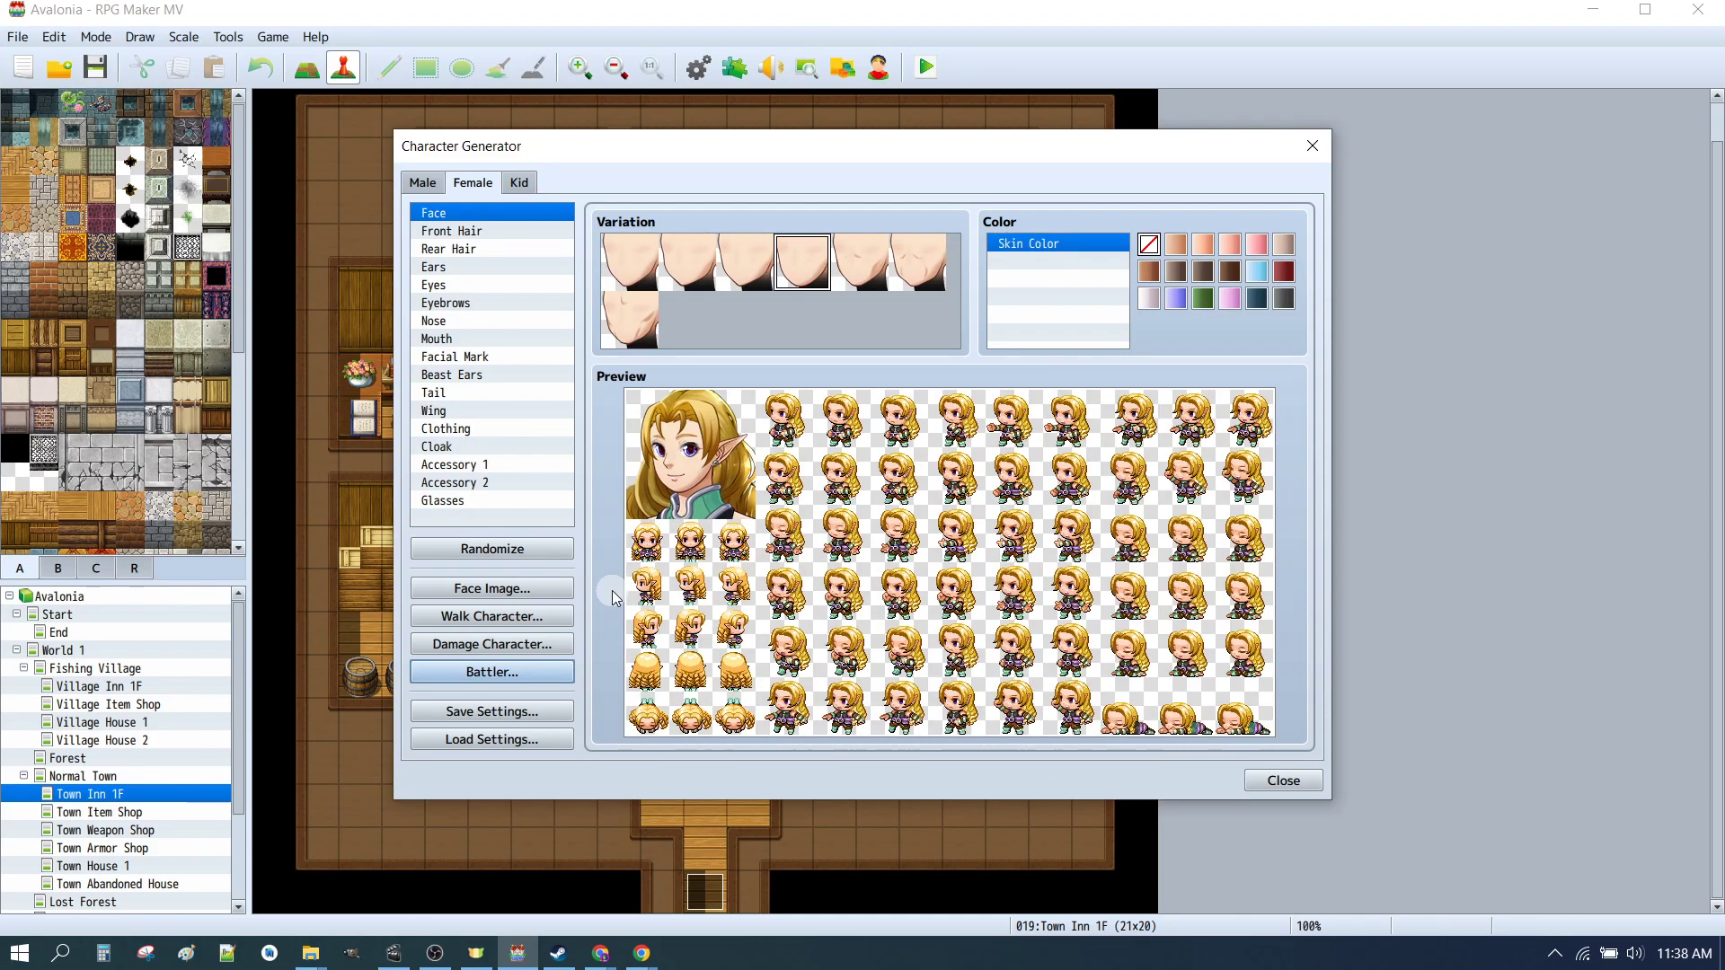
Step: Open the database actors and set Knight Therese's face to the first _CHAR_01a_F face
click(1276, 783)
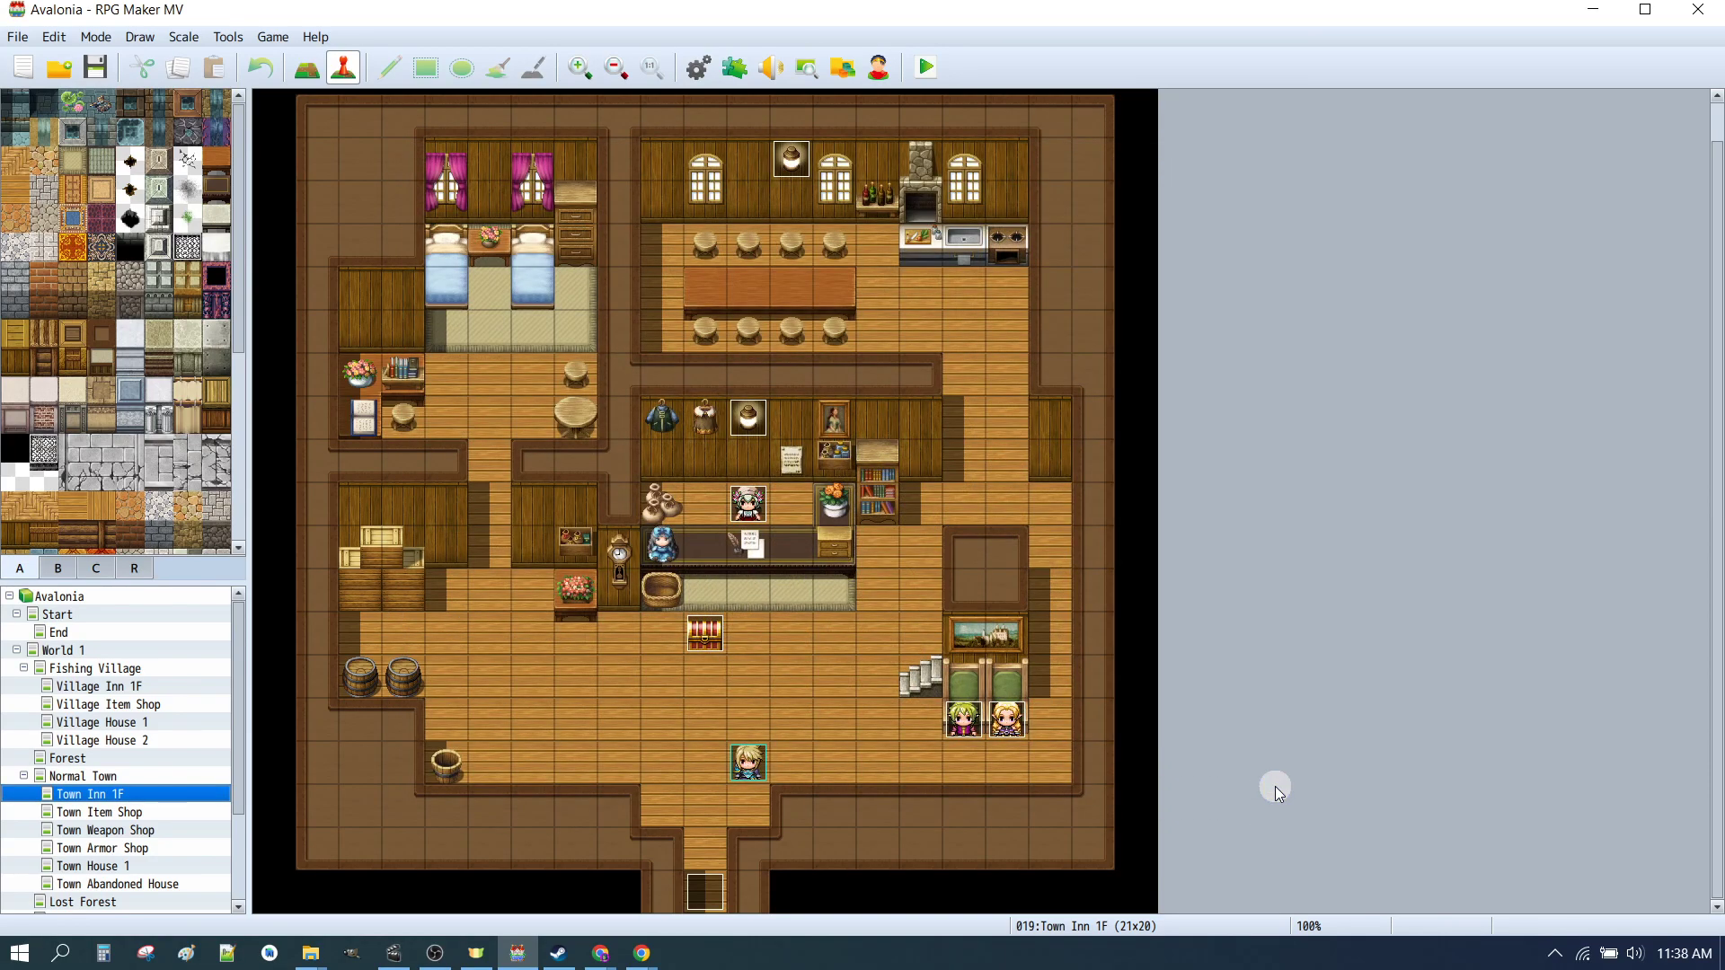
click(697, 79)
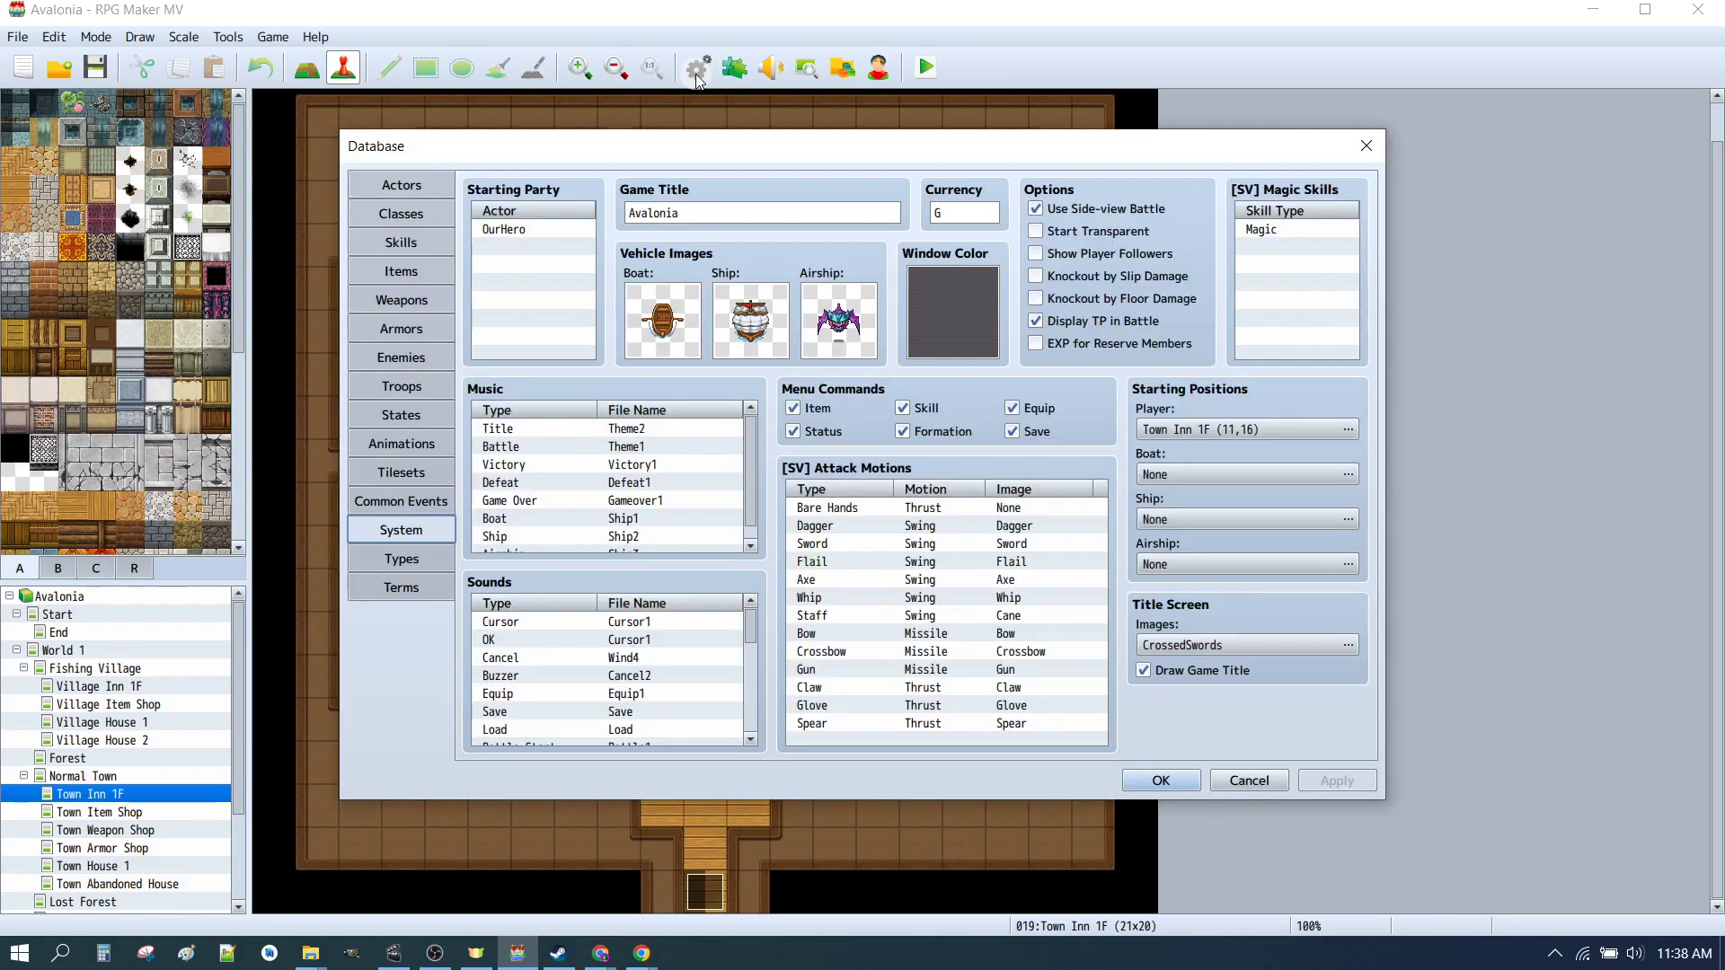
click(392, 189)
click(390, 527)
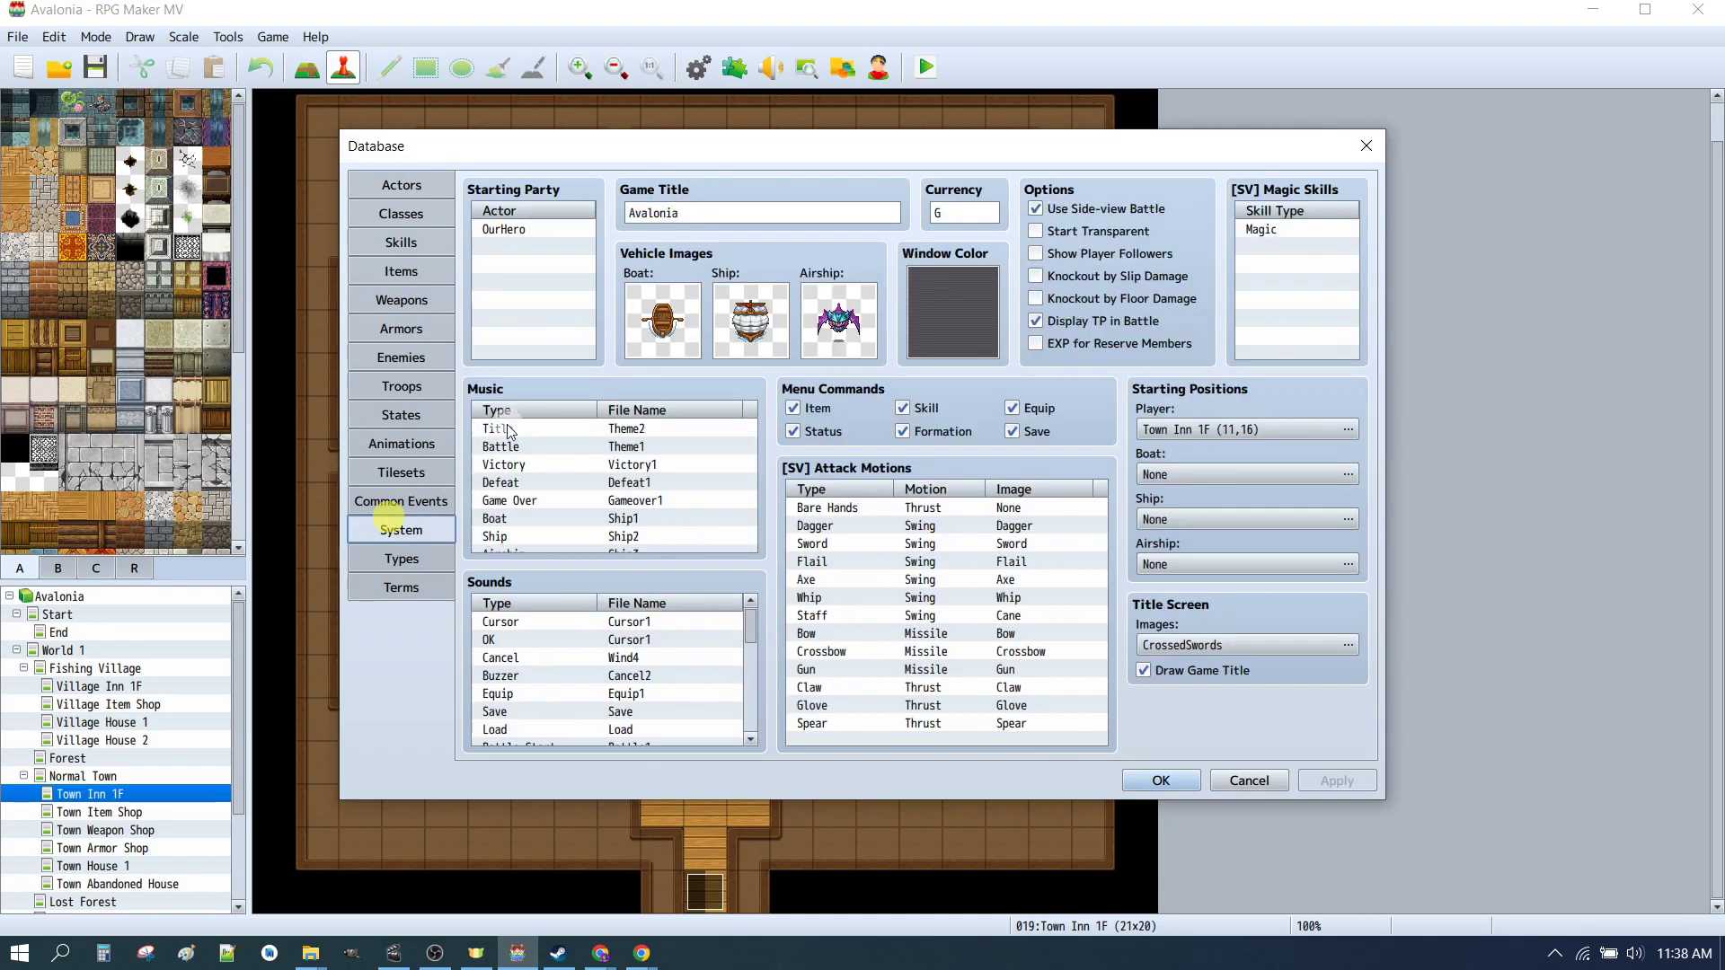
click(503, 231)
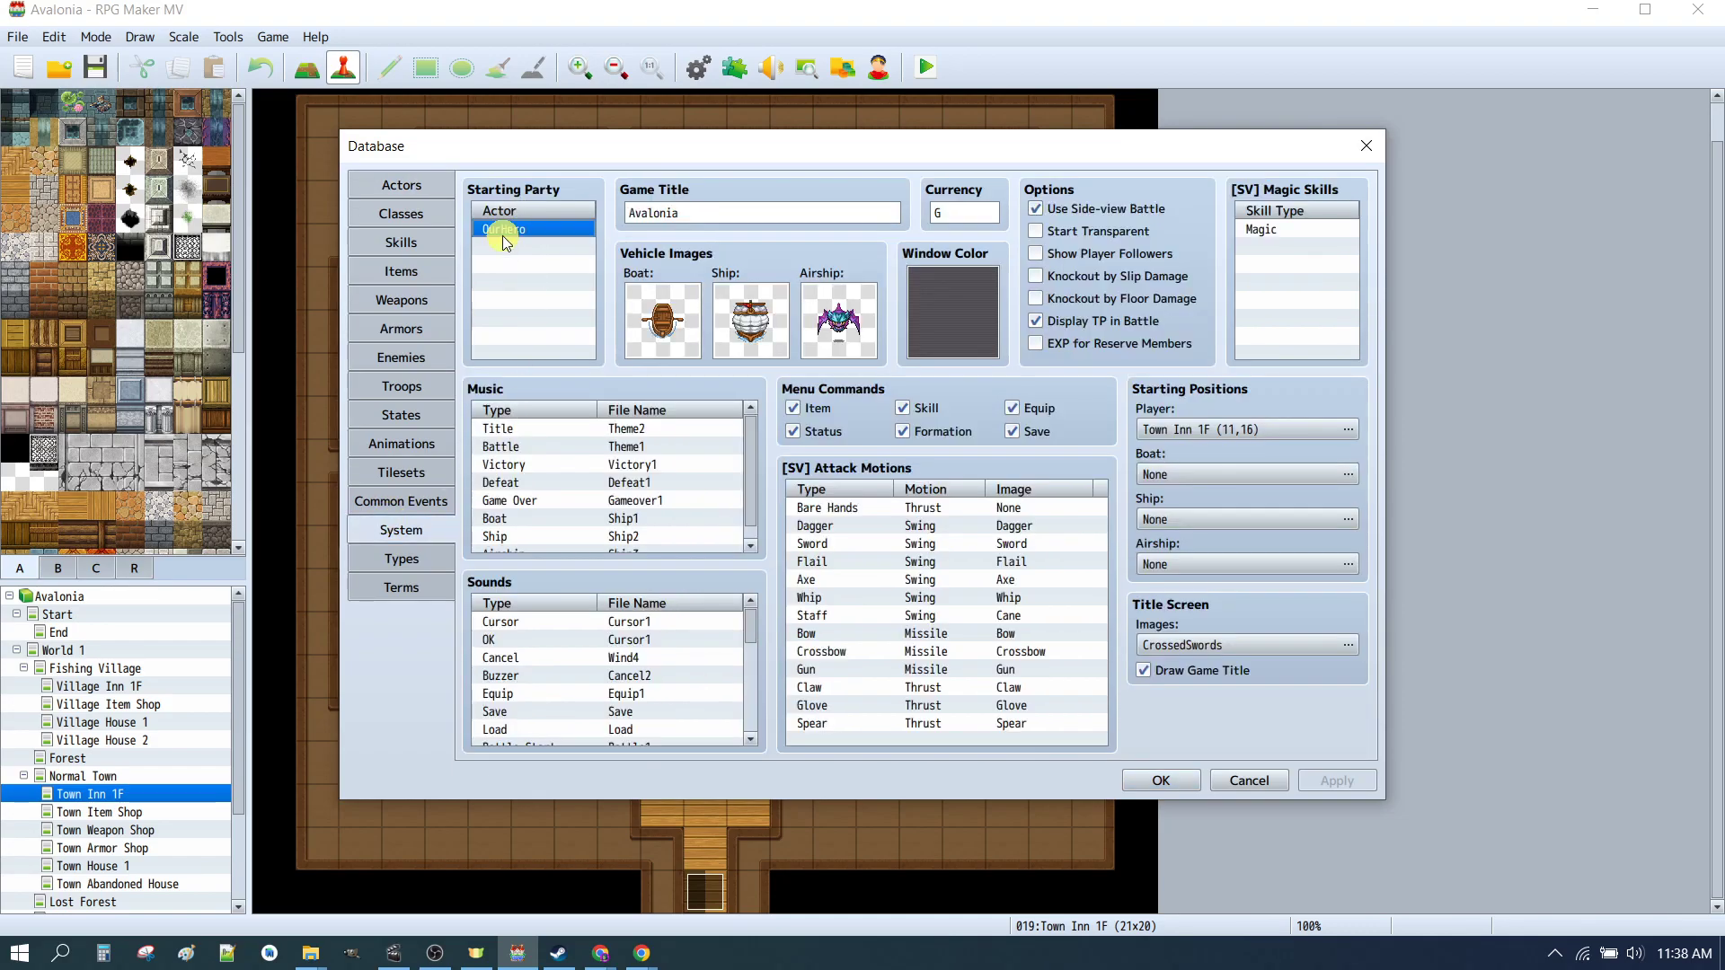
click(413, 187)
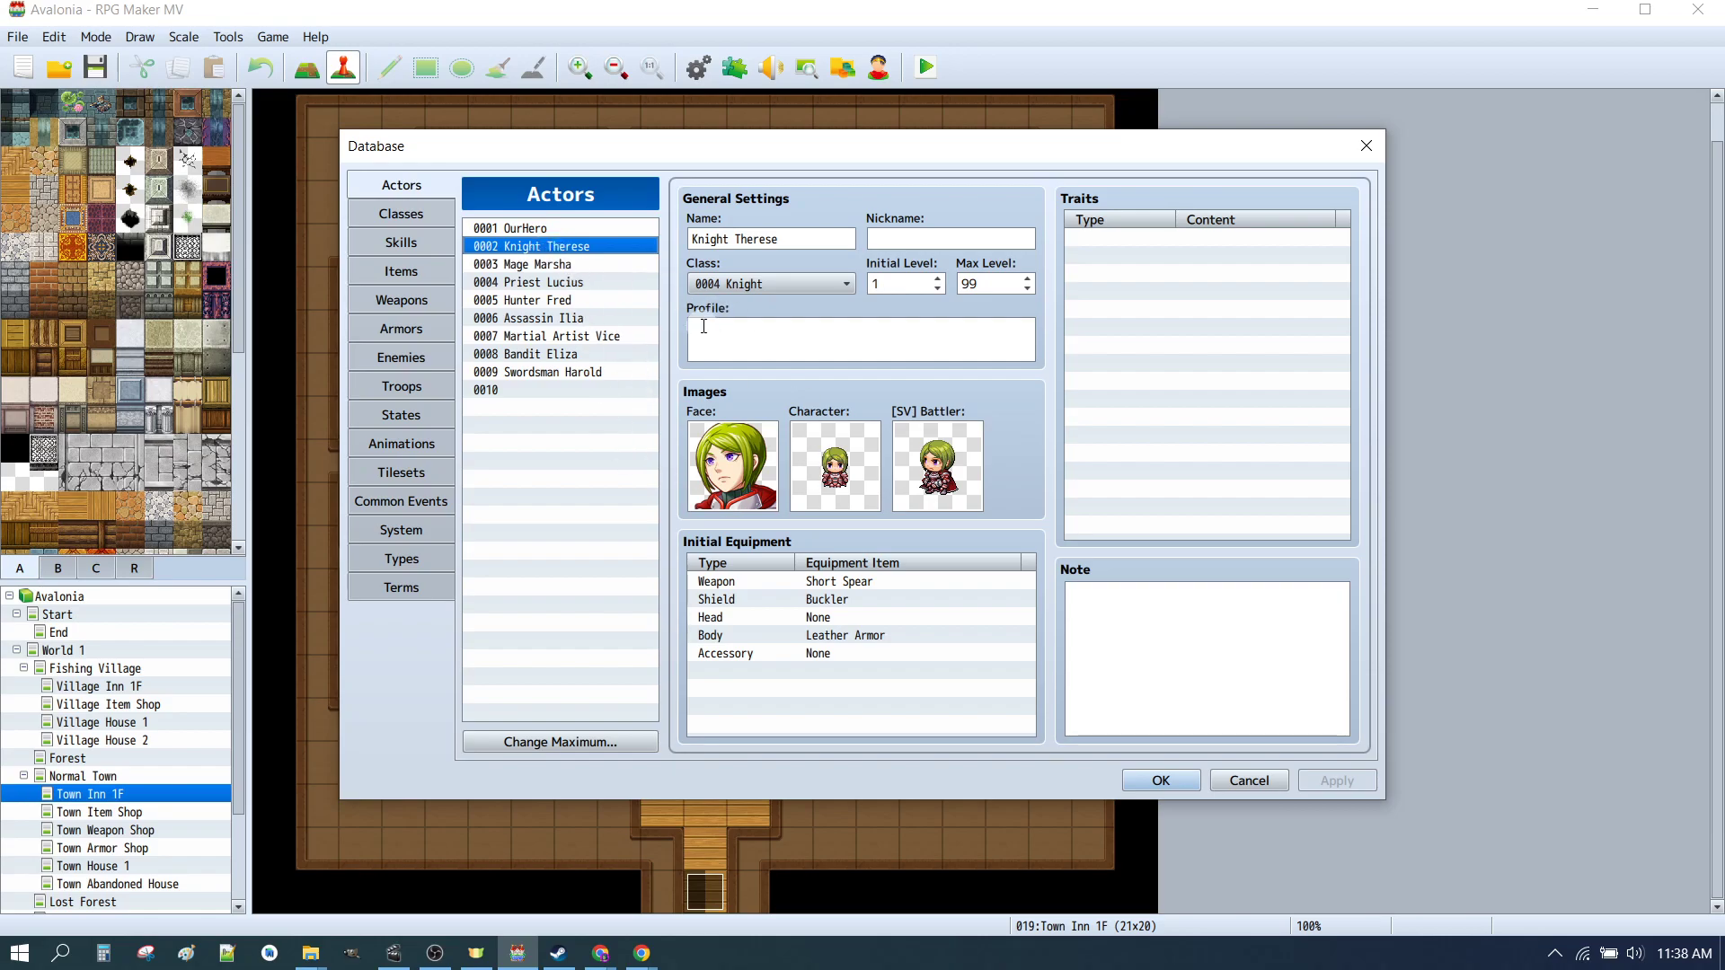
double_click(752, 466)
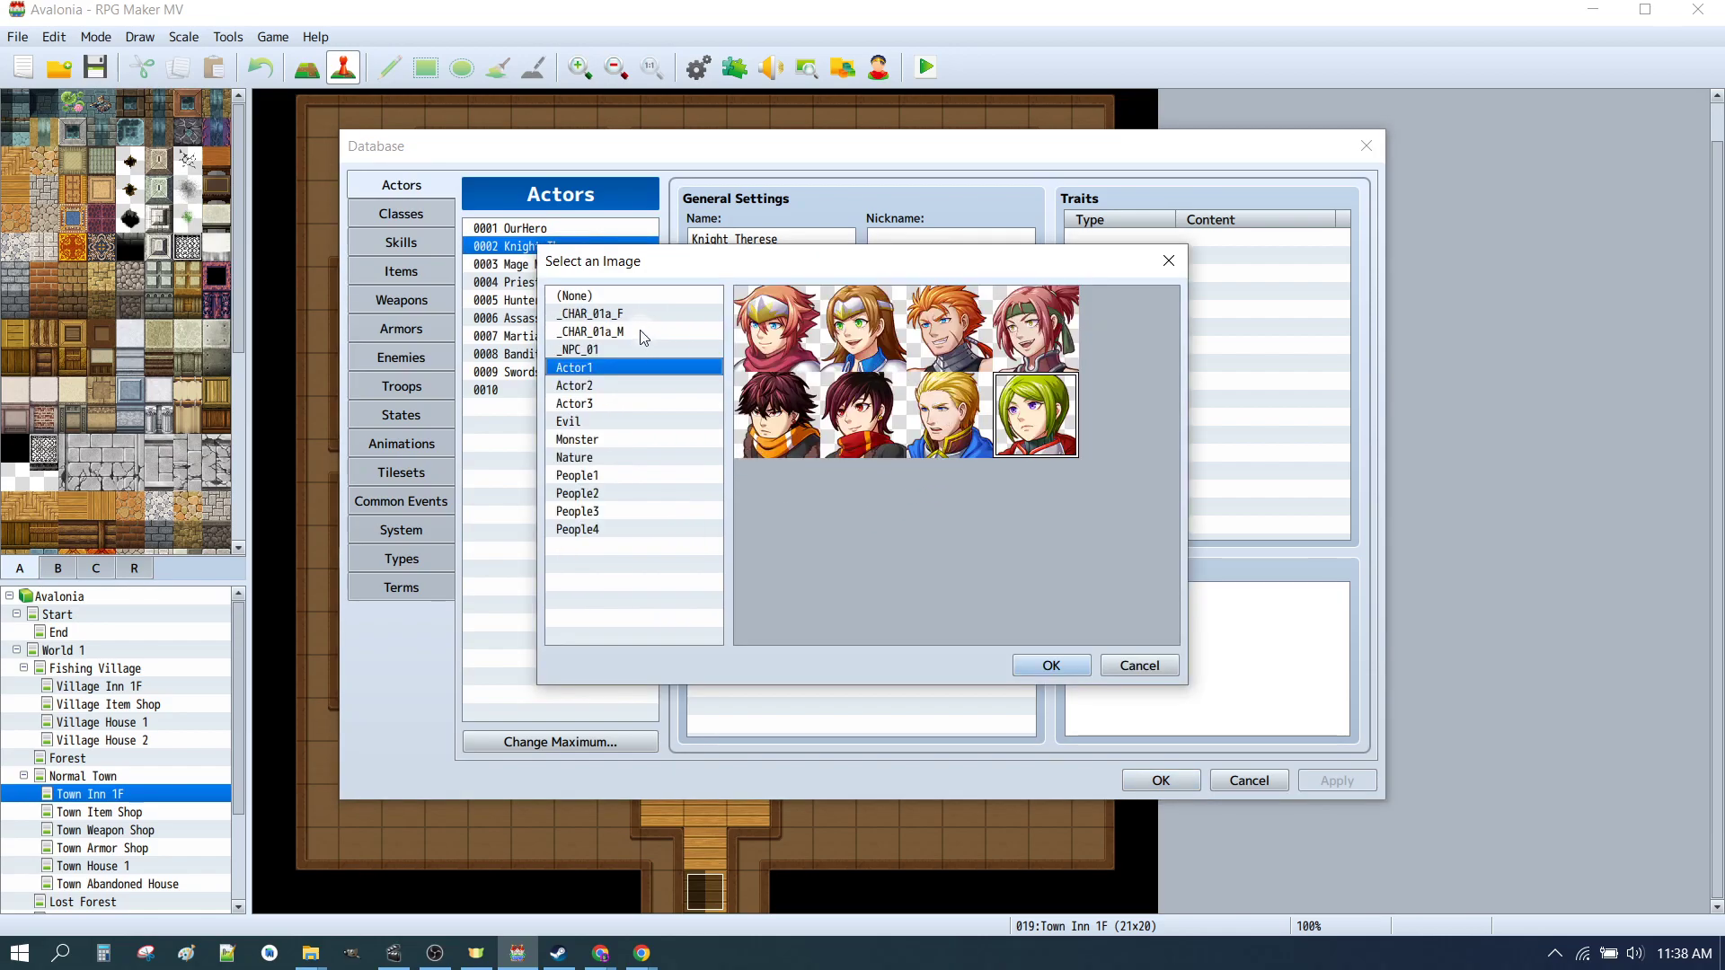
click(620, 315)
click(775, 331)
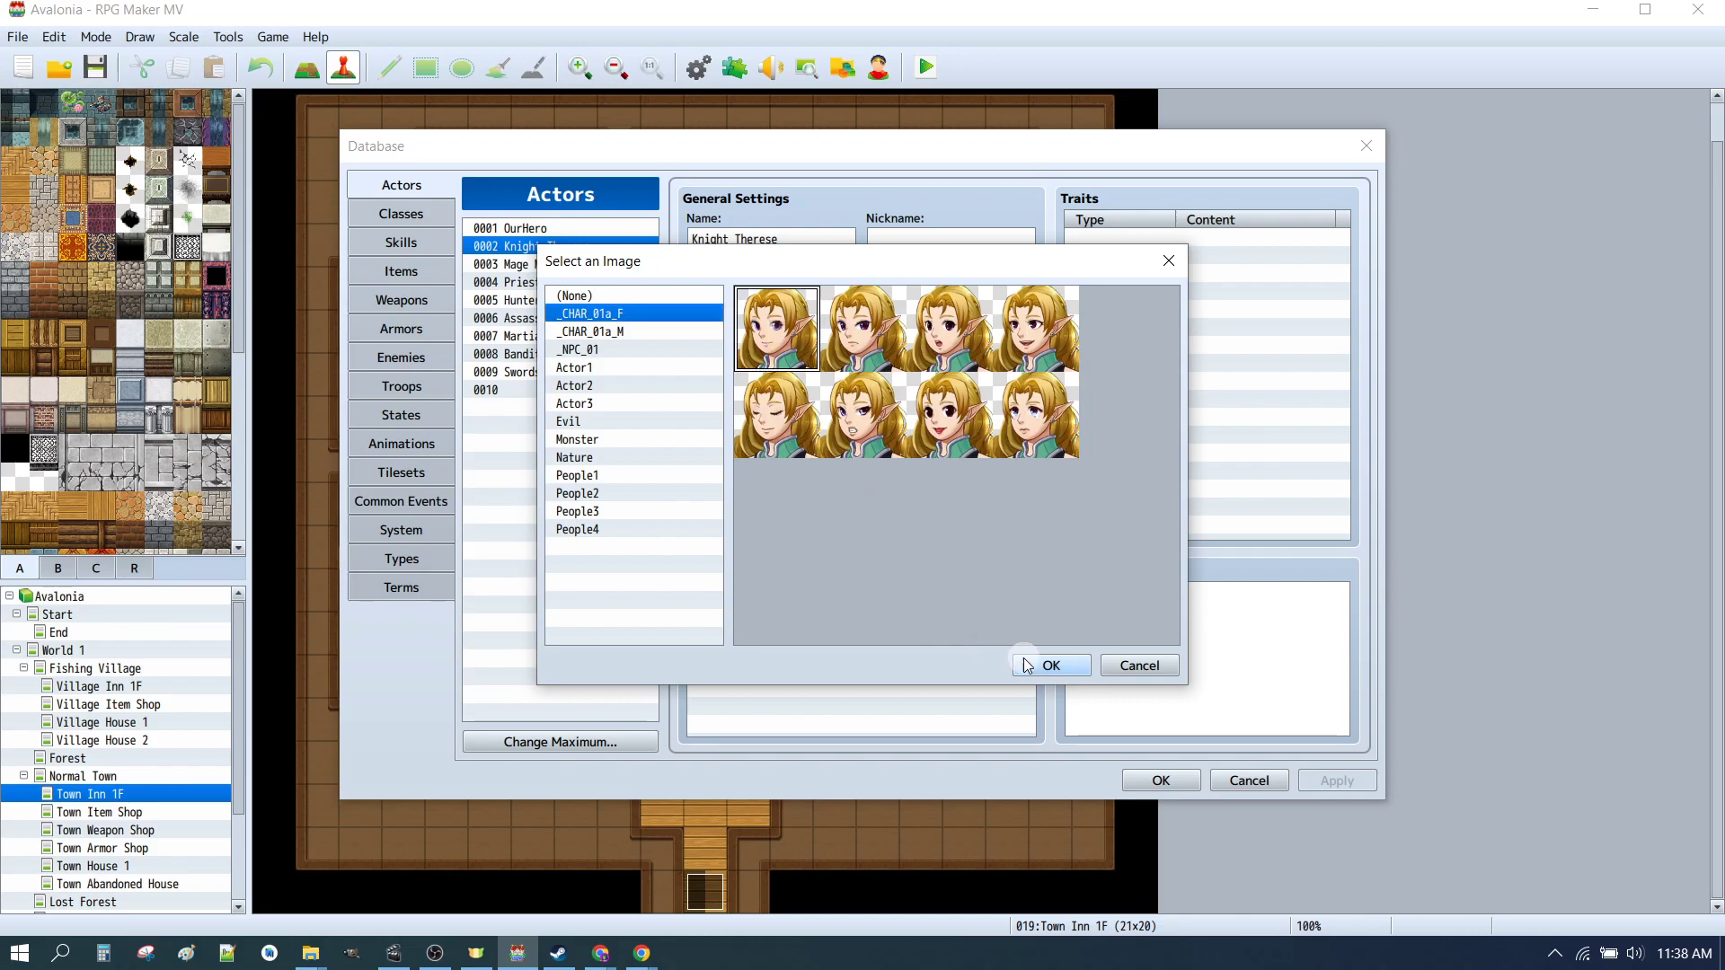
click(1042, 667)
Step: Set Knight Therese's walking character to the female _CHAR_01 sprite and her SV battler to _CHAR_01a_F
double_click(846, 466)
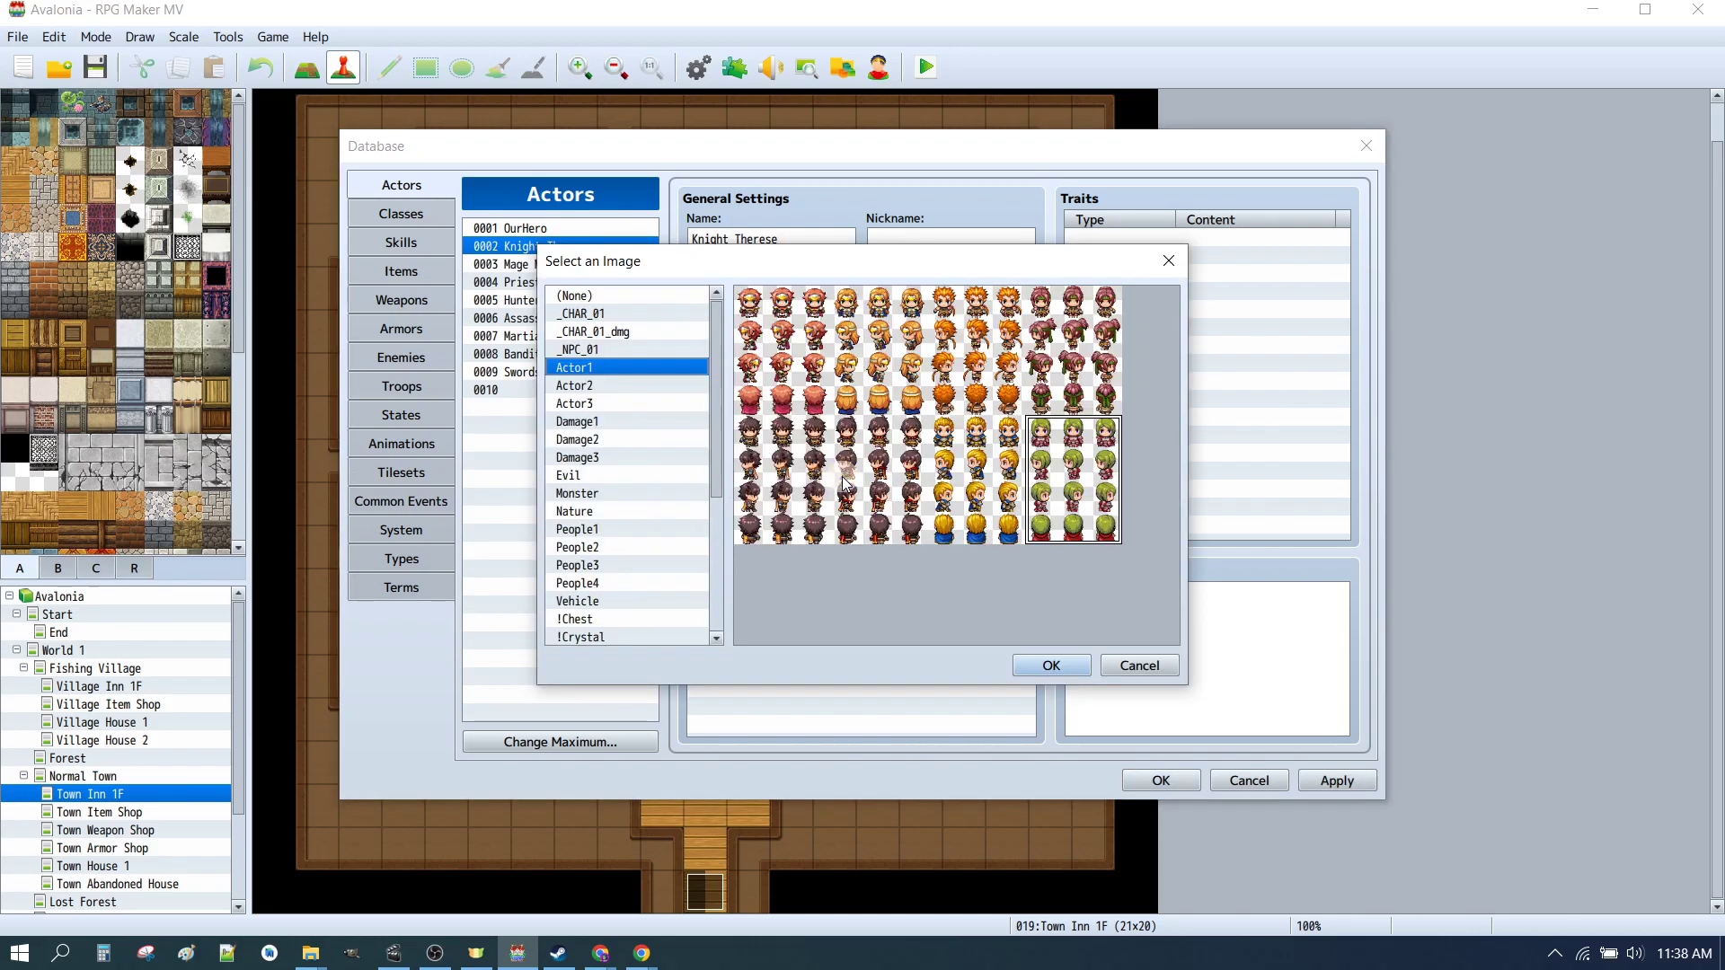
click(602, 313)
click(782, 434)
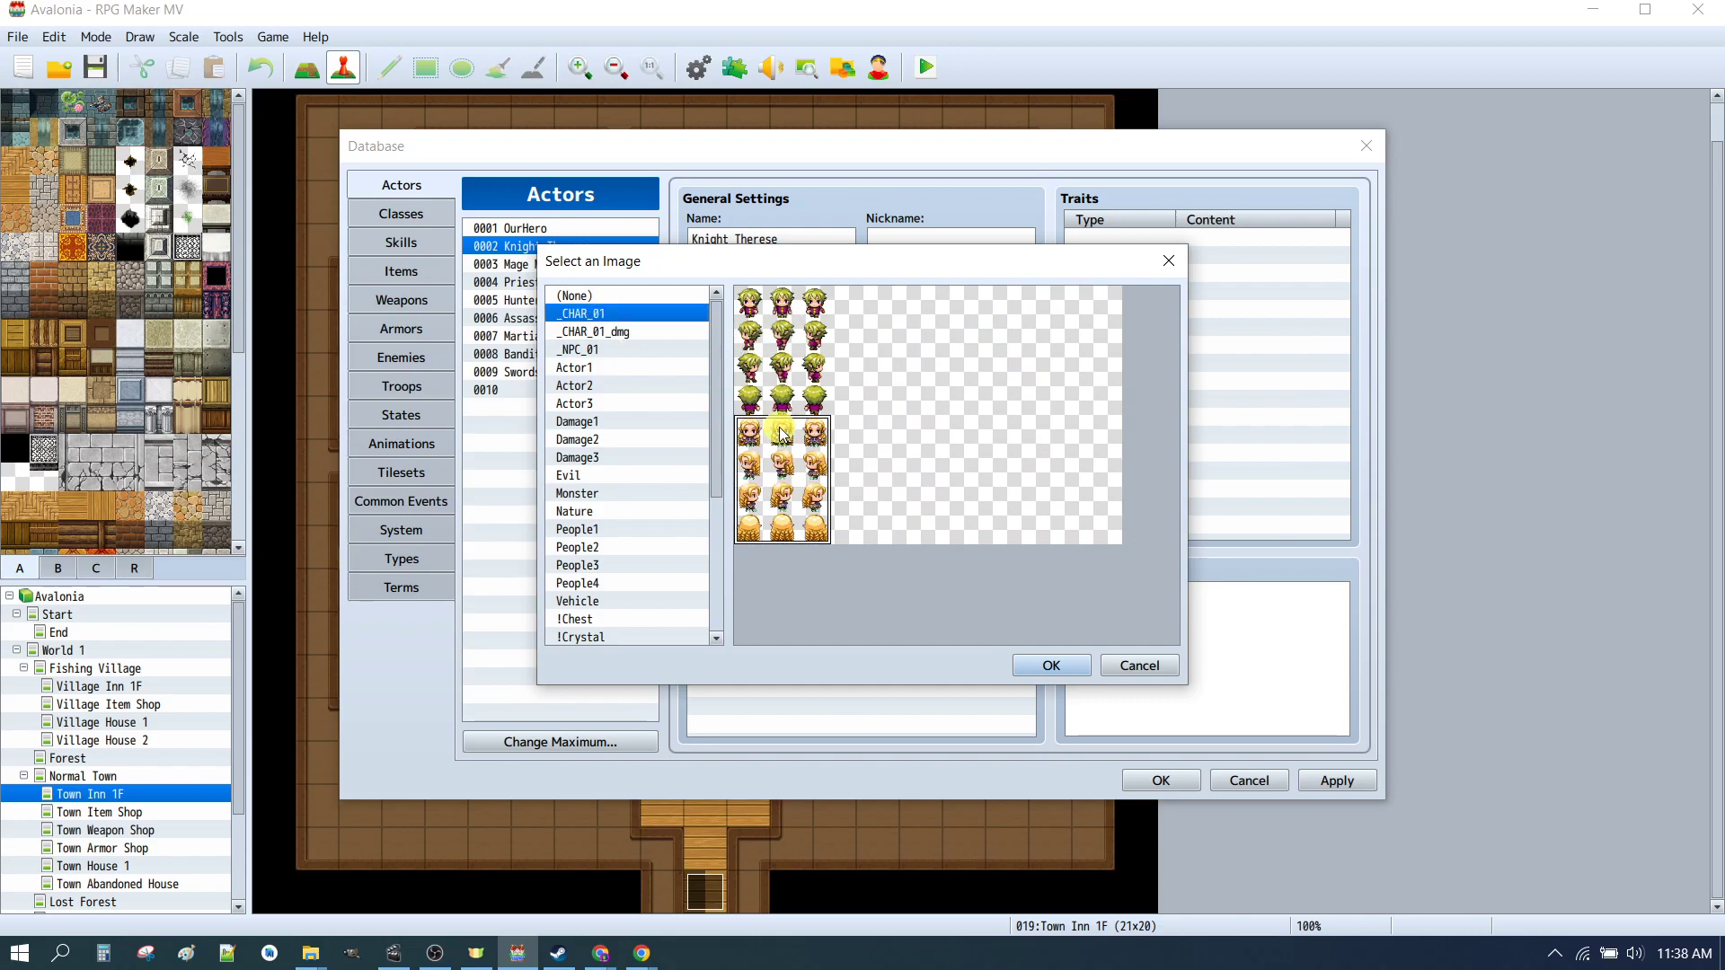
click(1048, 665)
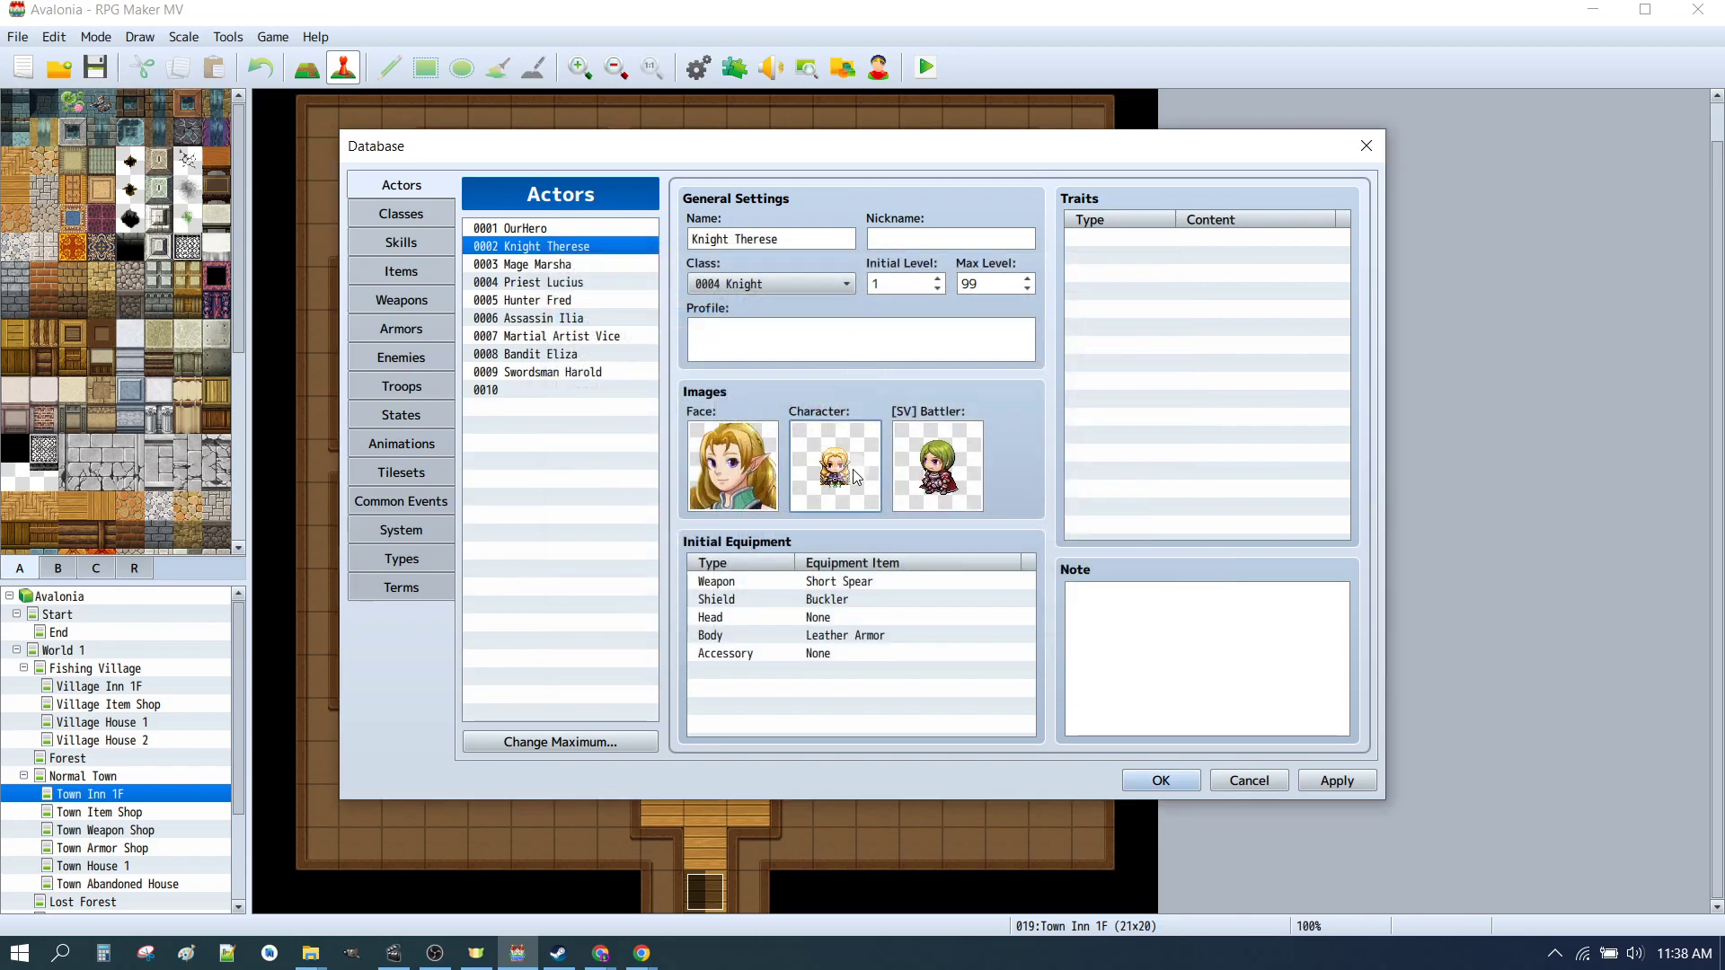
double_click(937, 466)
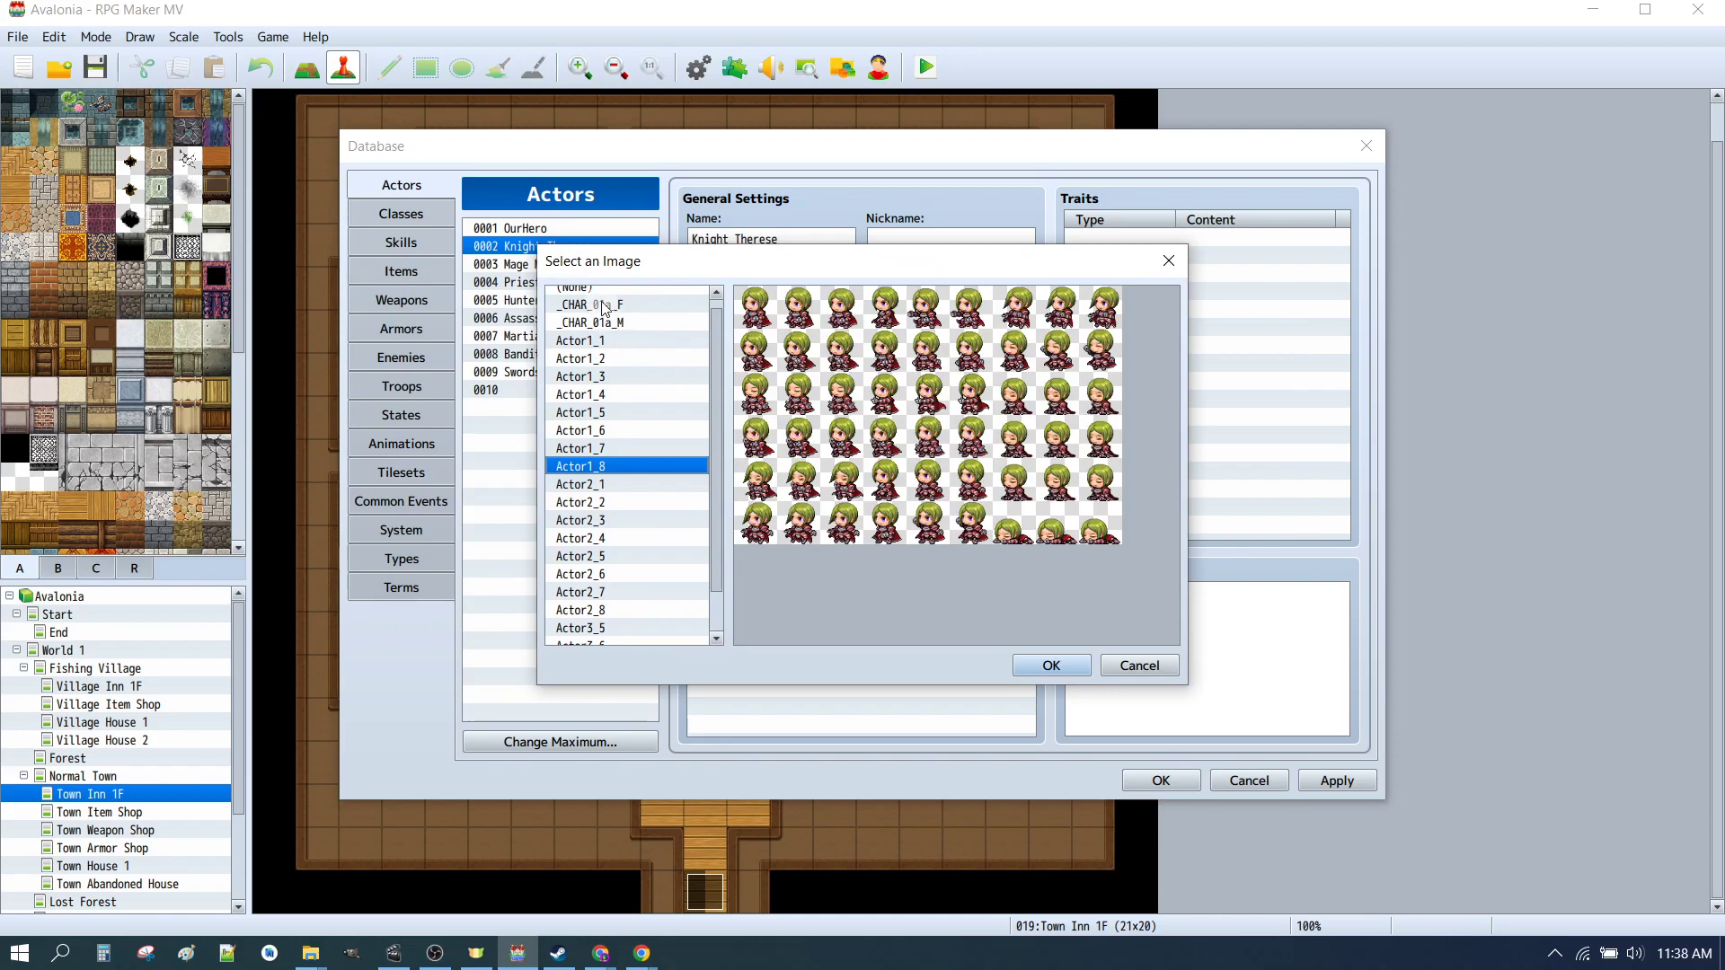
click(604, 307)
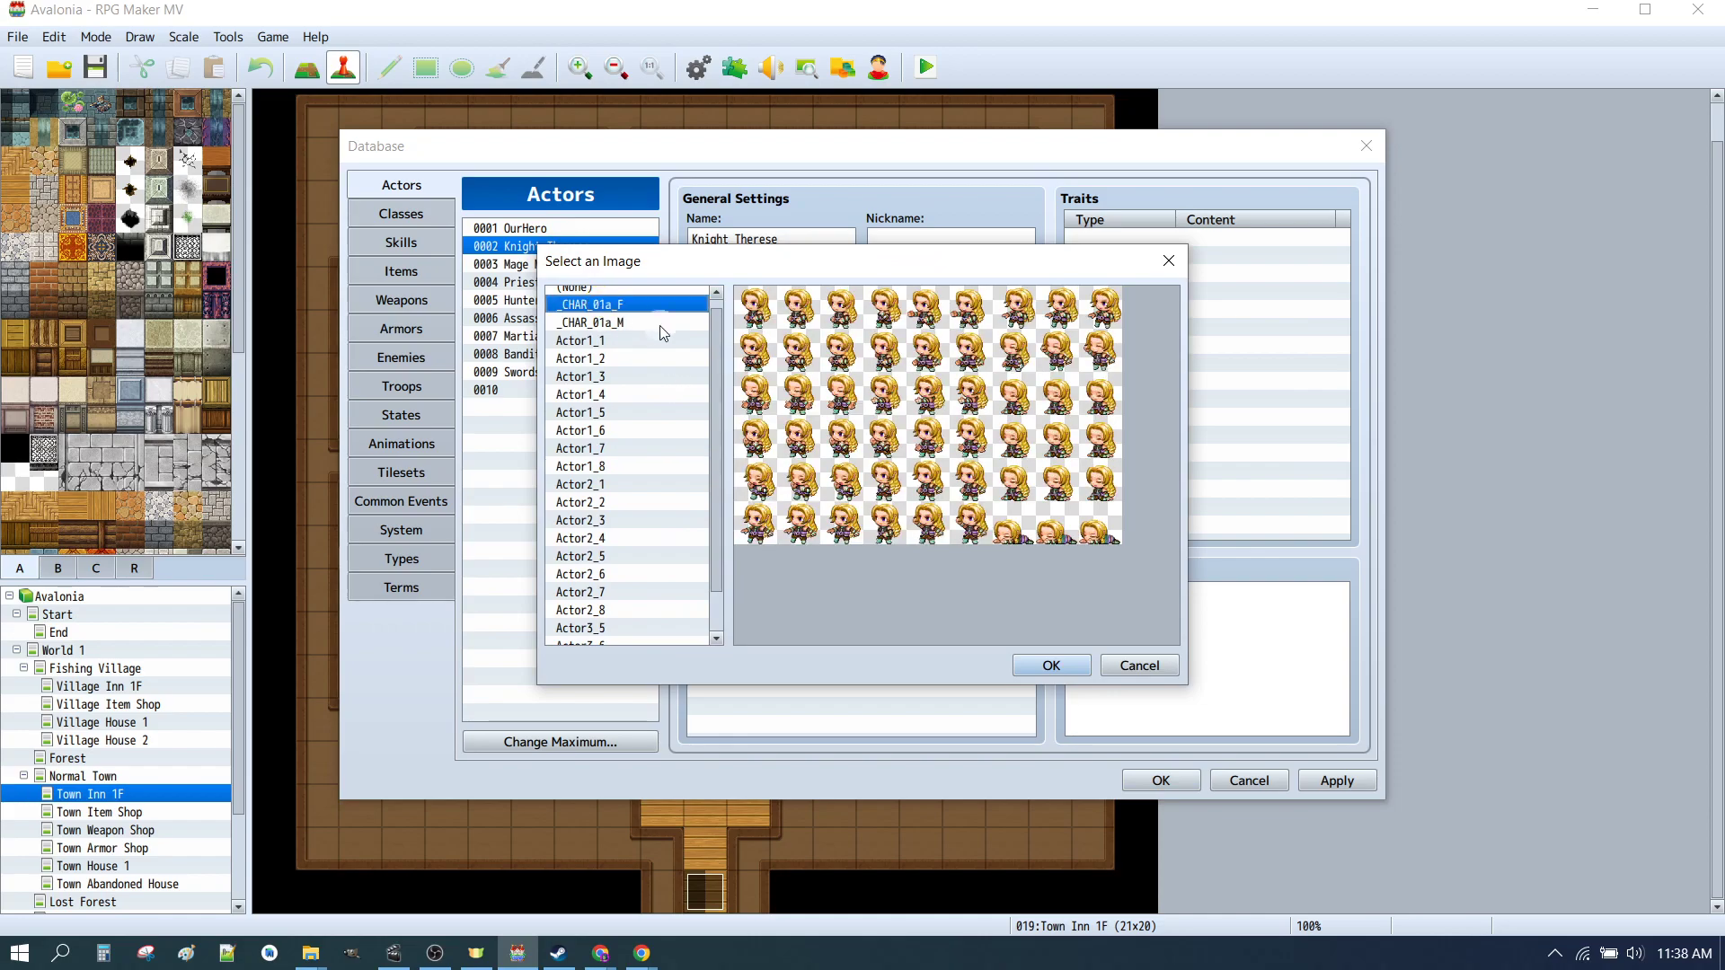
click(1048, 666)
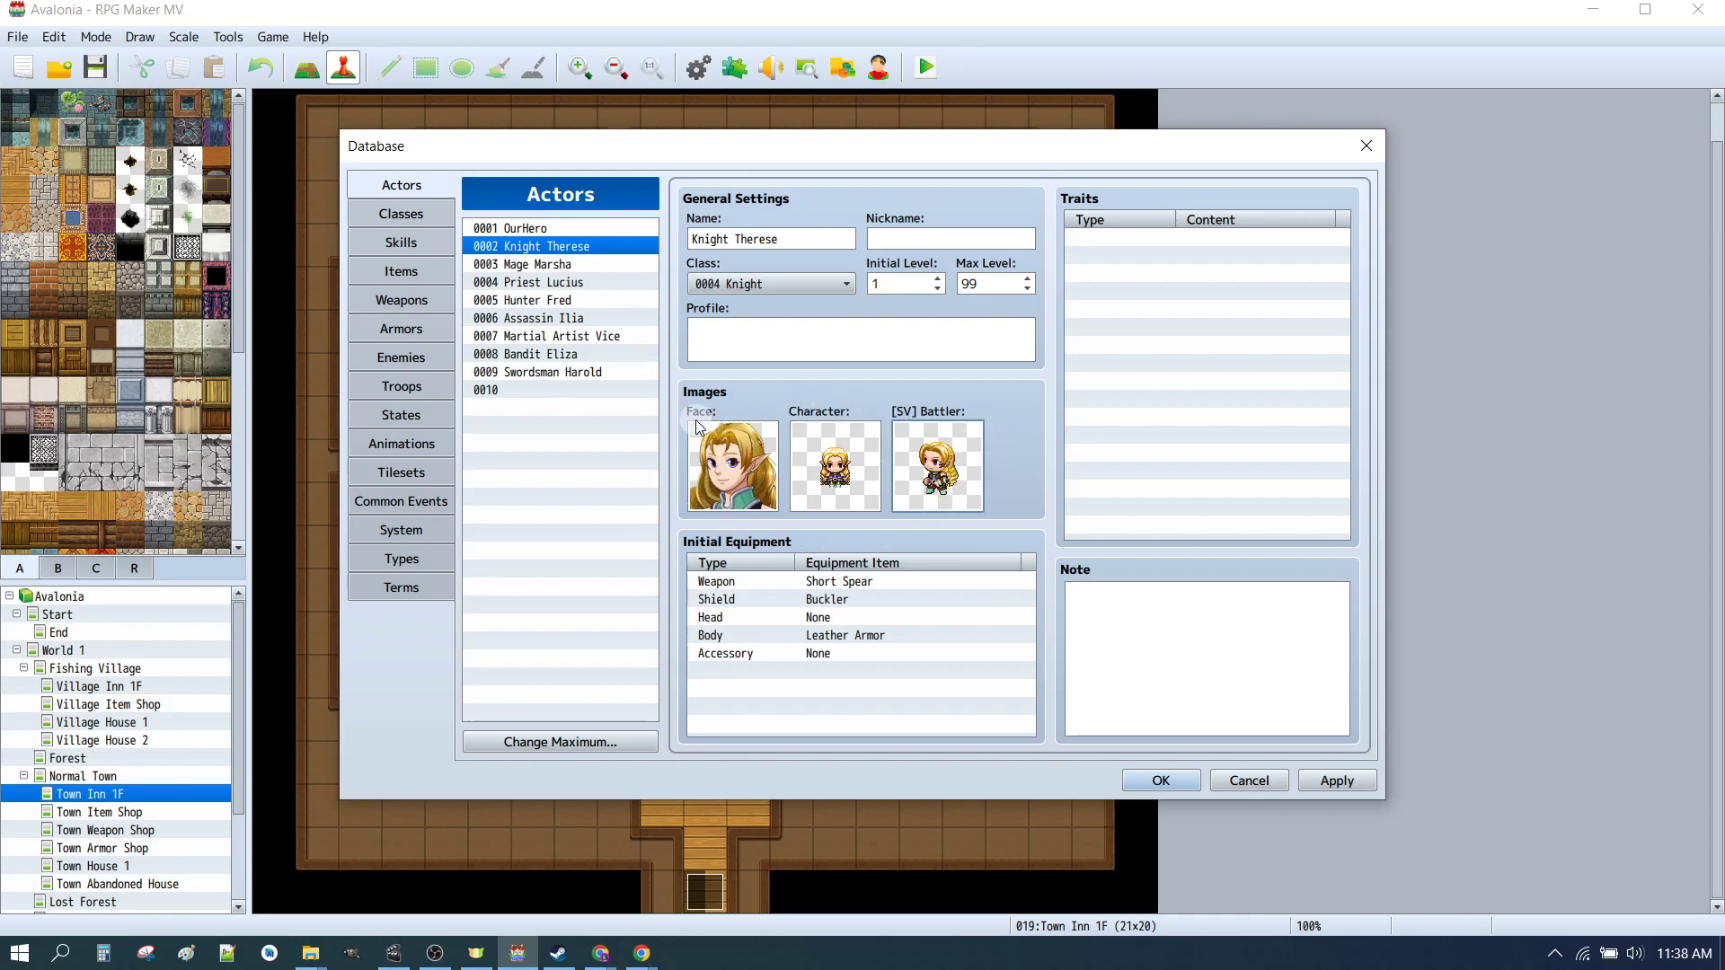
Step: Select Hunter Fred and set his face to the first _CHAR_01a_M face
click(528, 304)
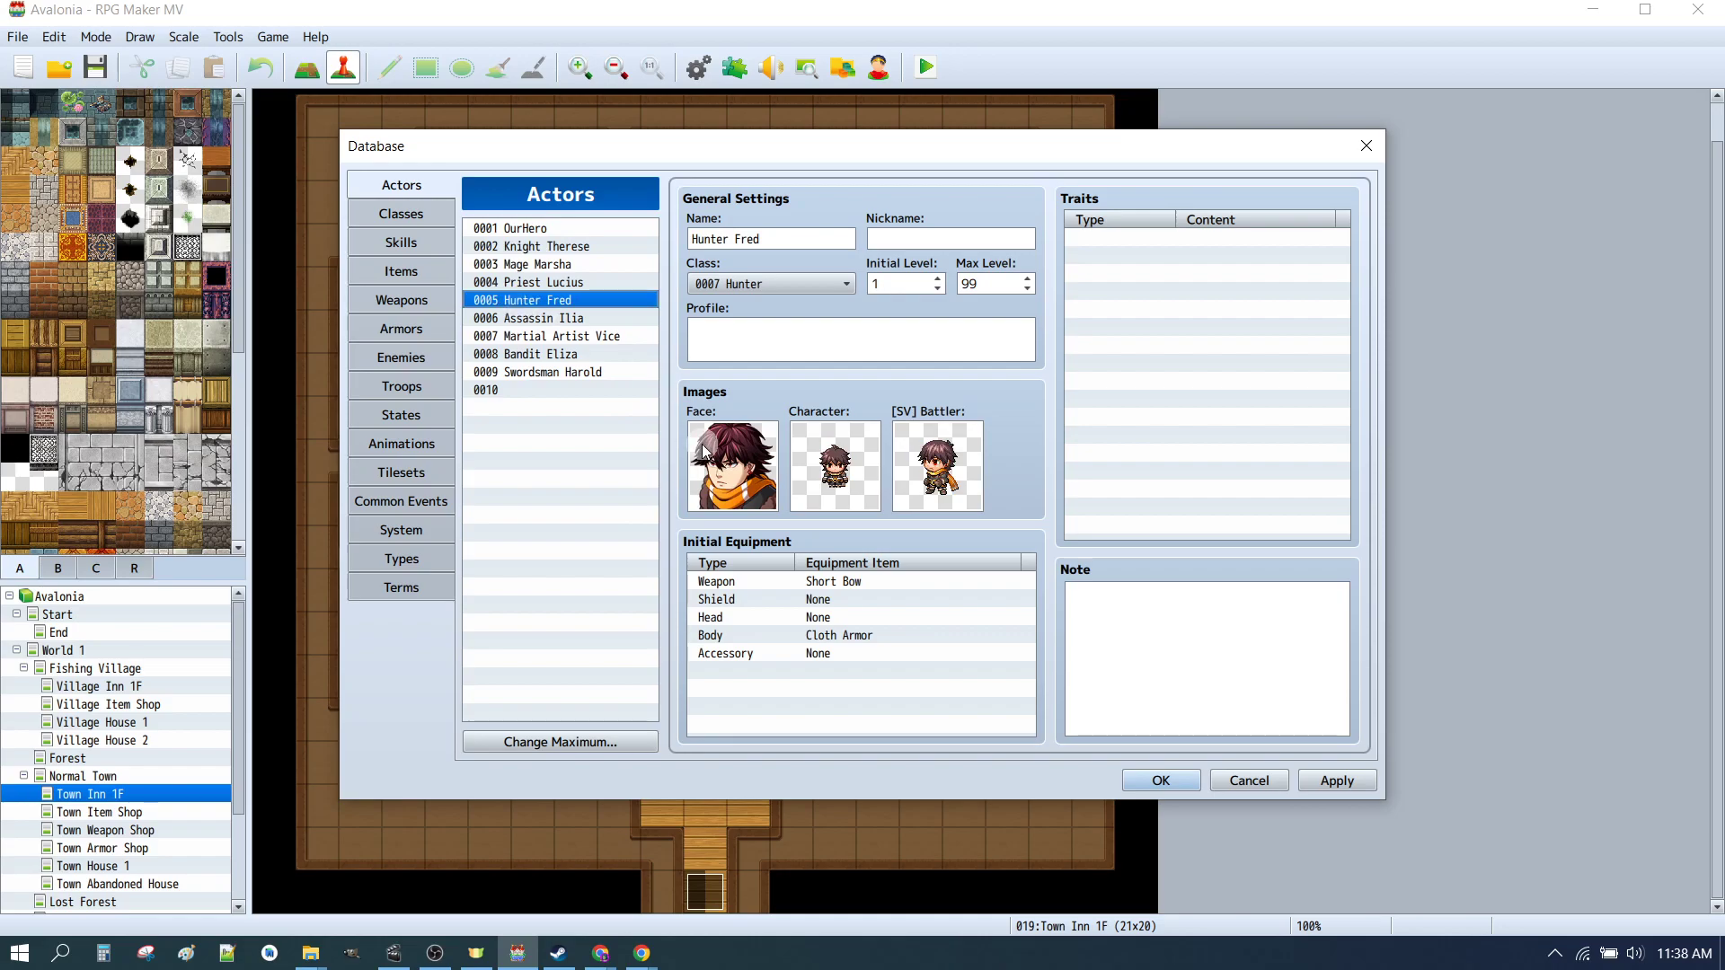
double_click(722, 458)
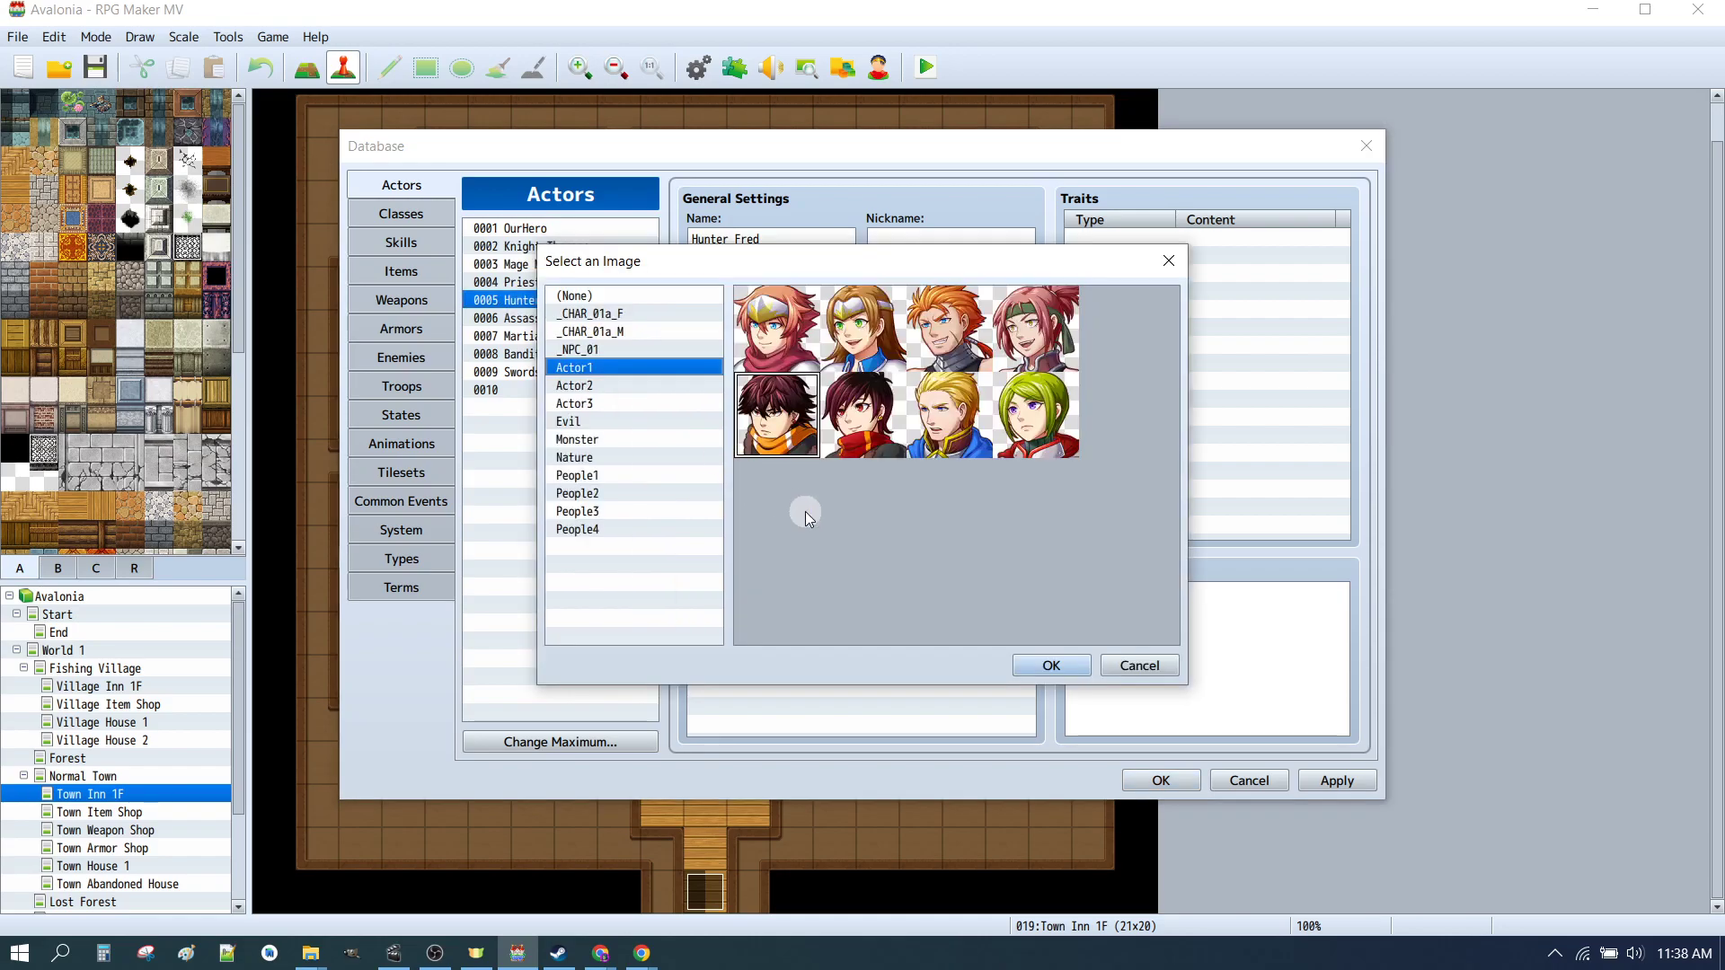
click(601, 331)
click(758, 331)
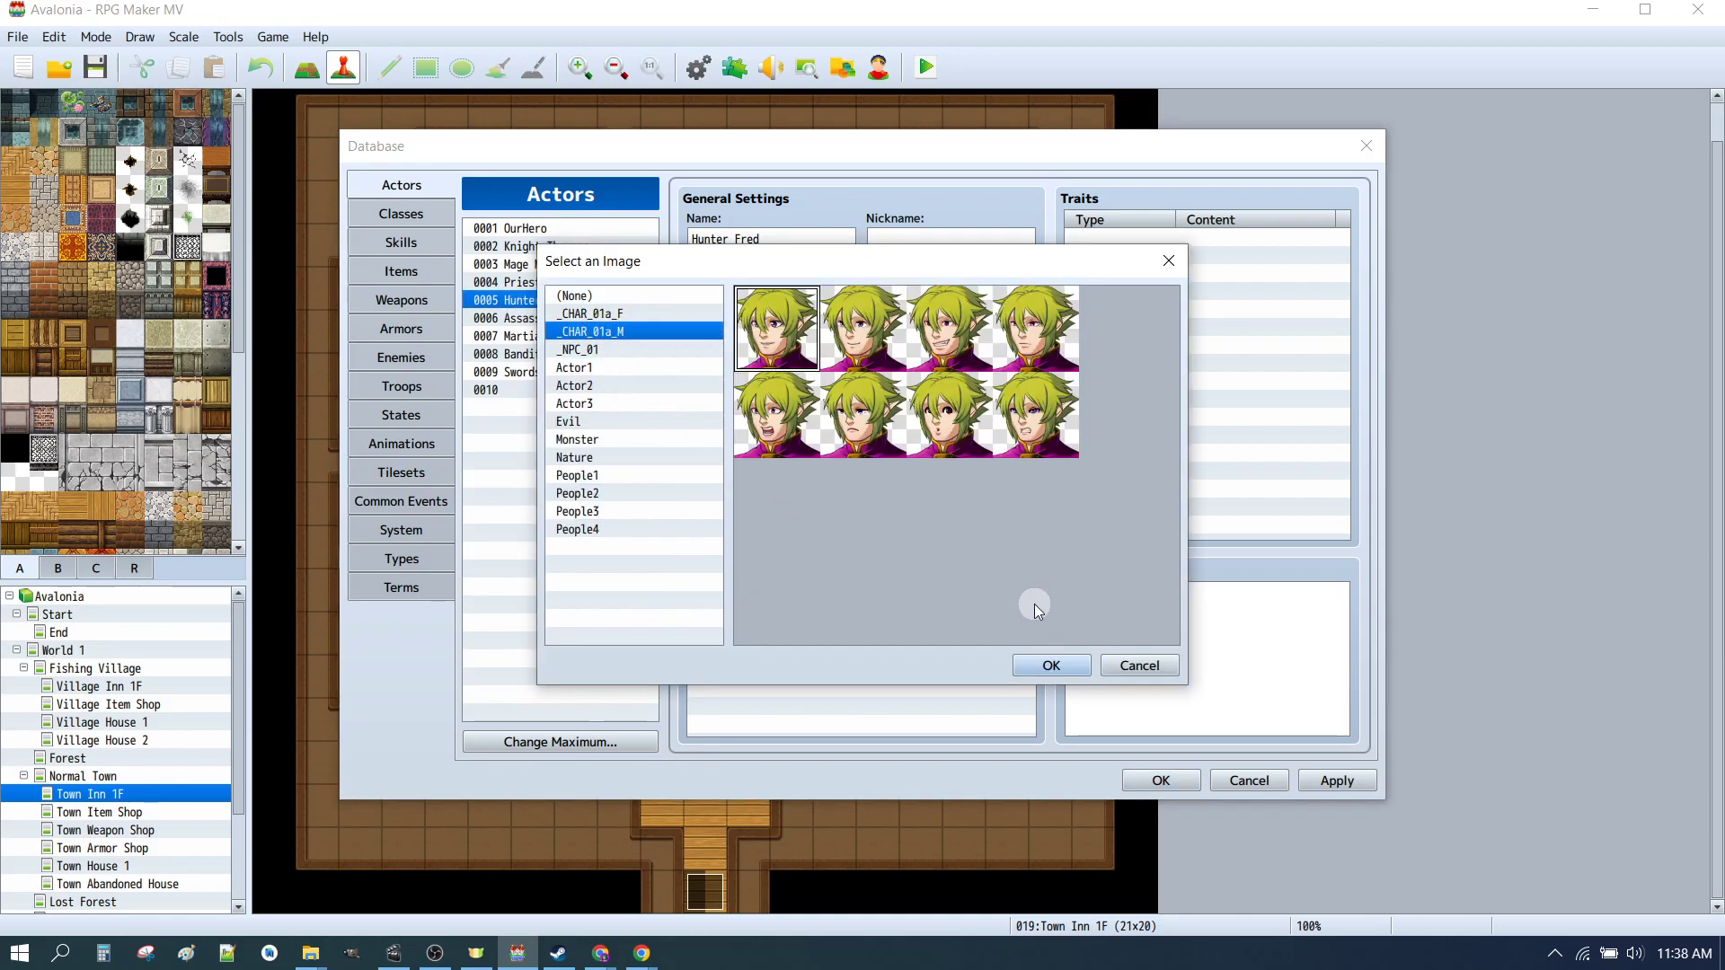
click(1049, 665)
Step: Set Hunter Fred's walking character to the male _CHAR_01 sprite and his SV battler to _CHAR_01a_M, then apply
double_click(835, 476)
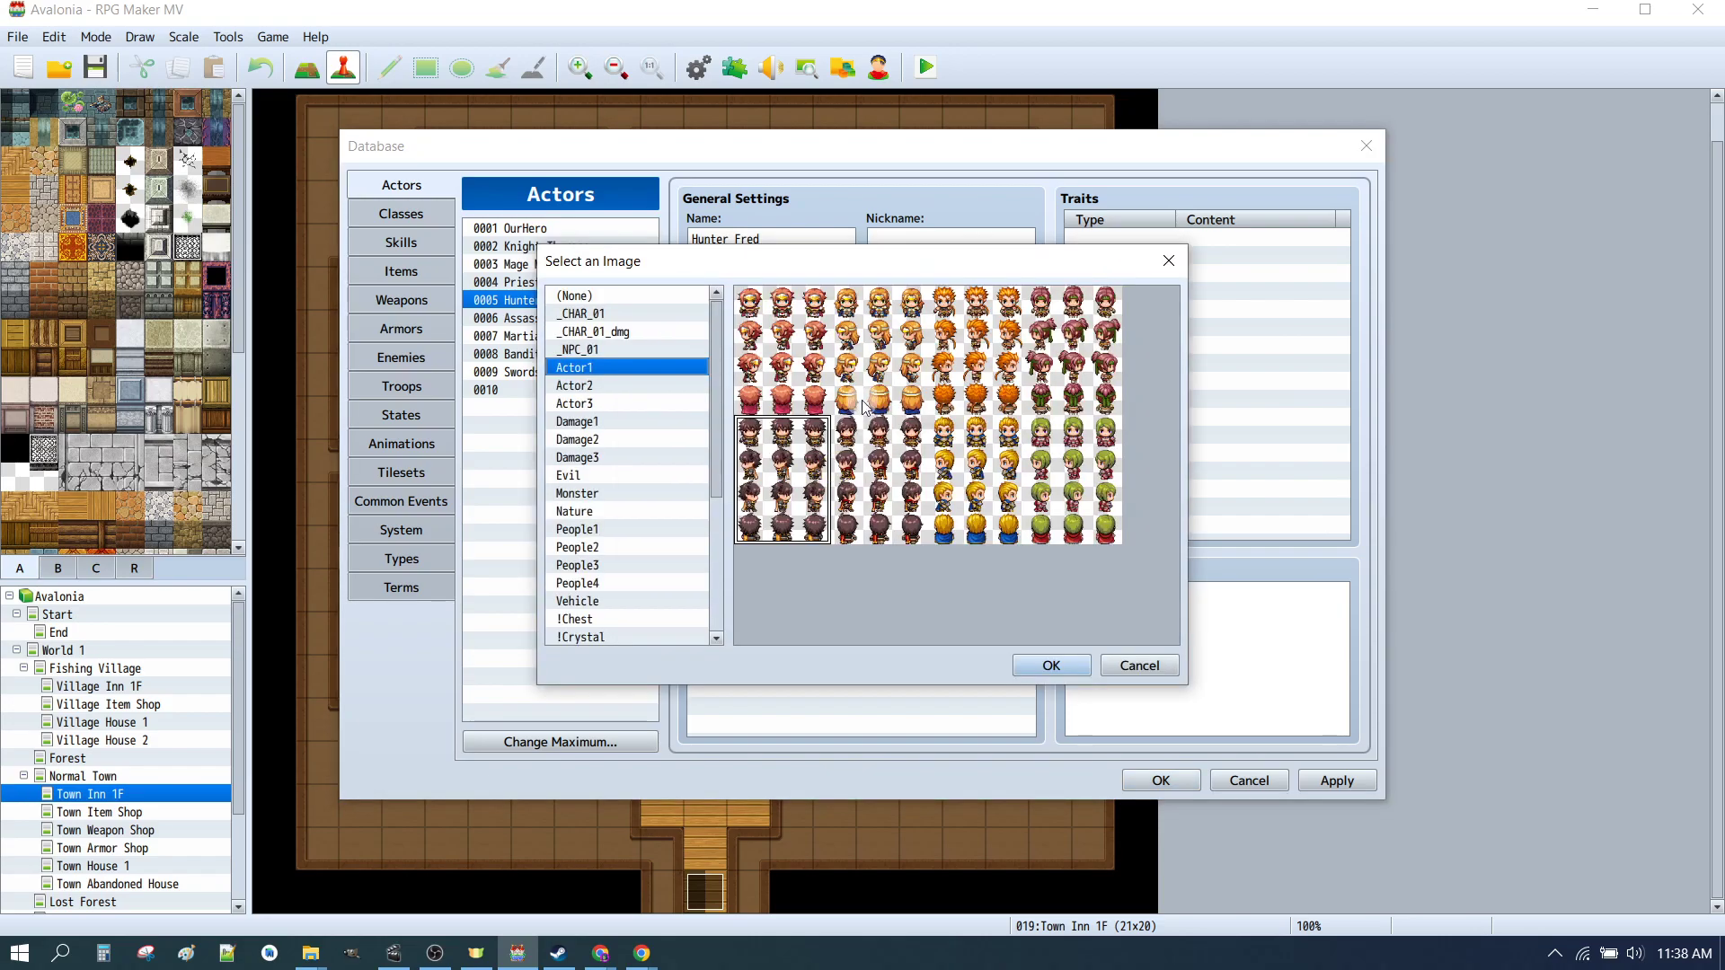
click(614, 330)
click(601, 313)
click(784, 324)
click(1060, 668)
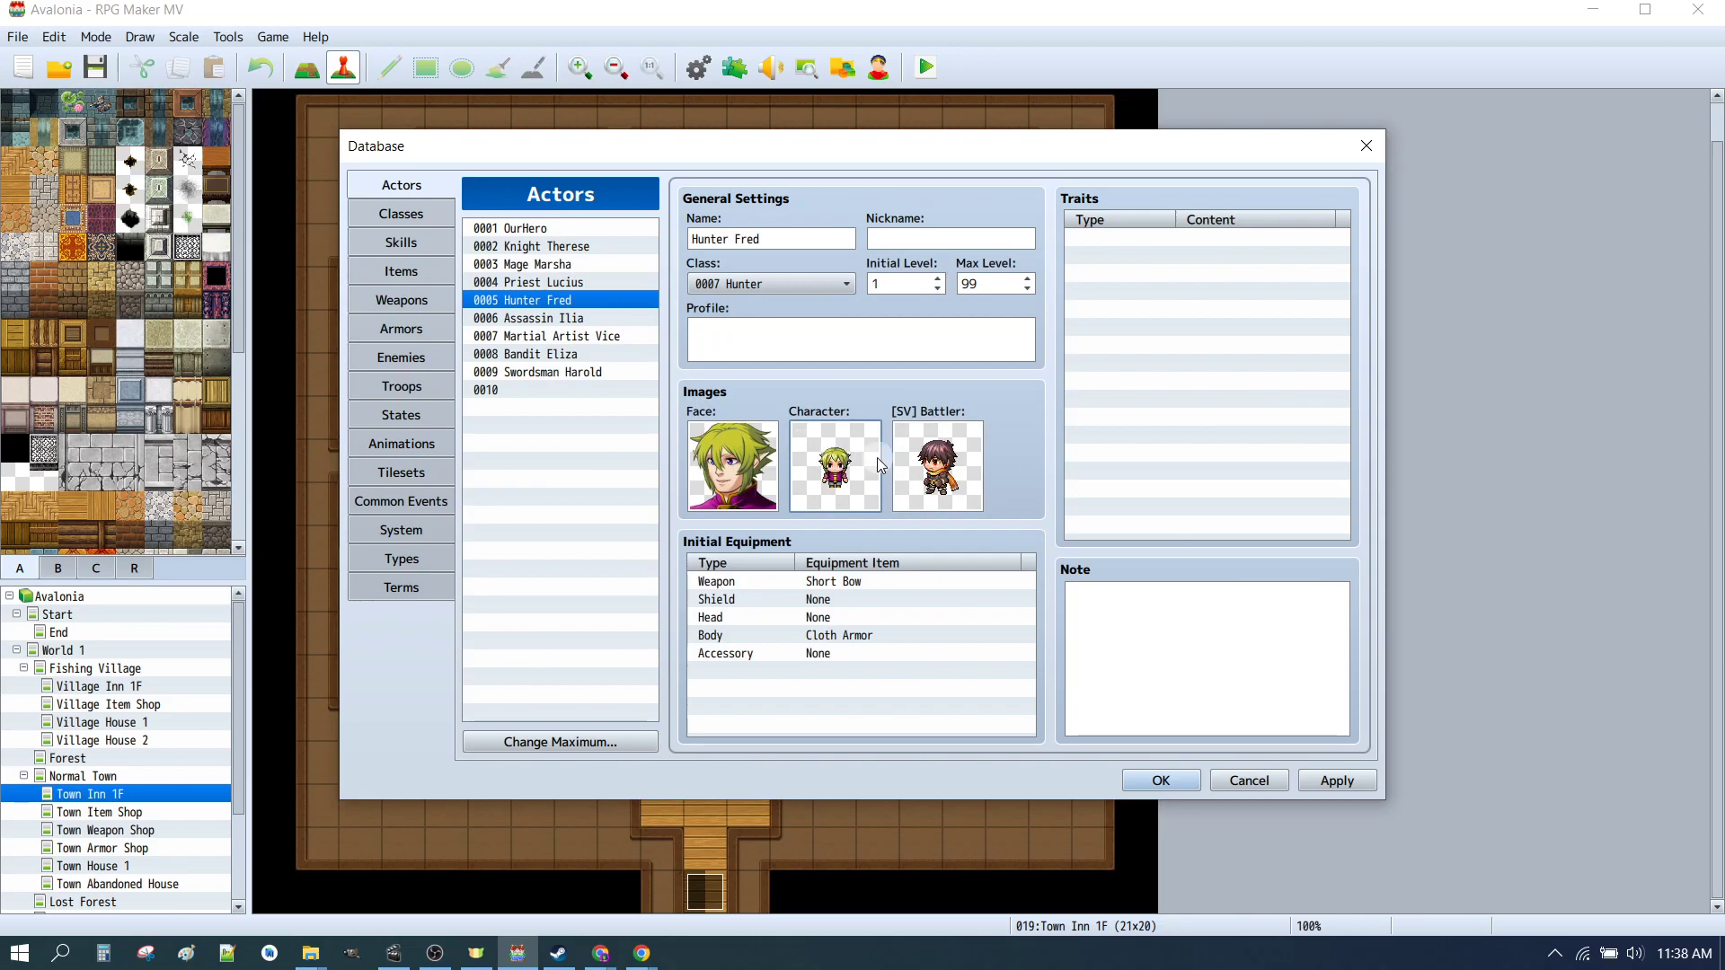
double_click(930, 460)
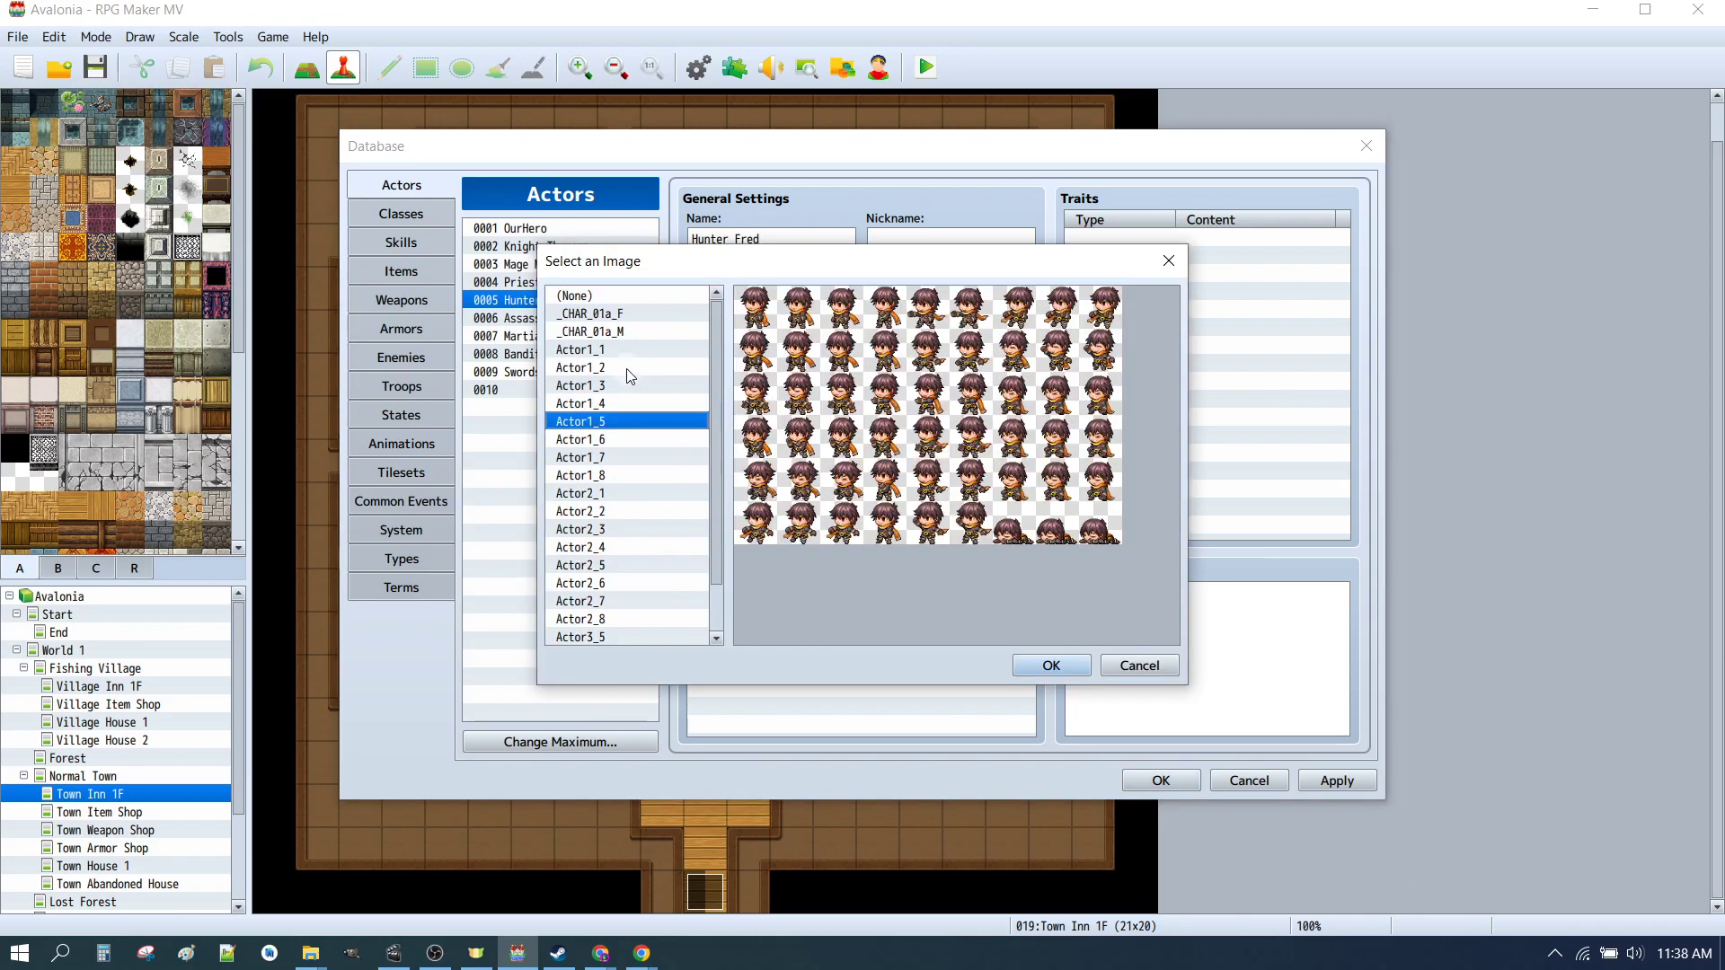
click(601, 332)
click(1058, 664)
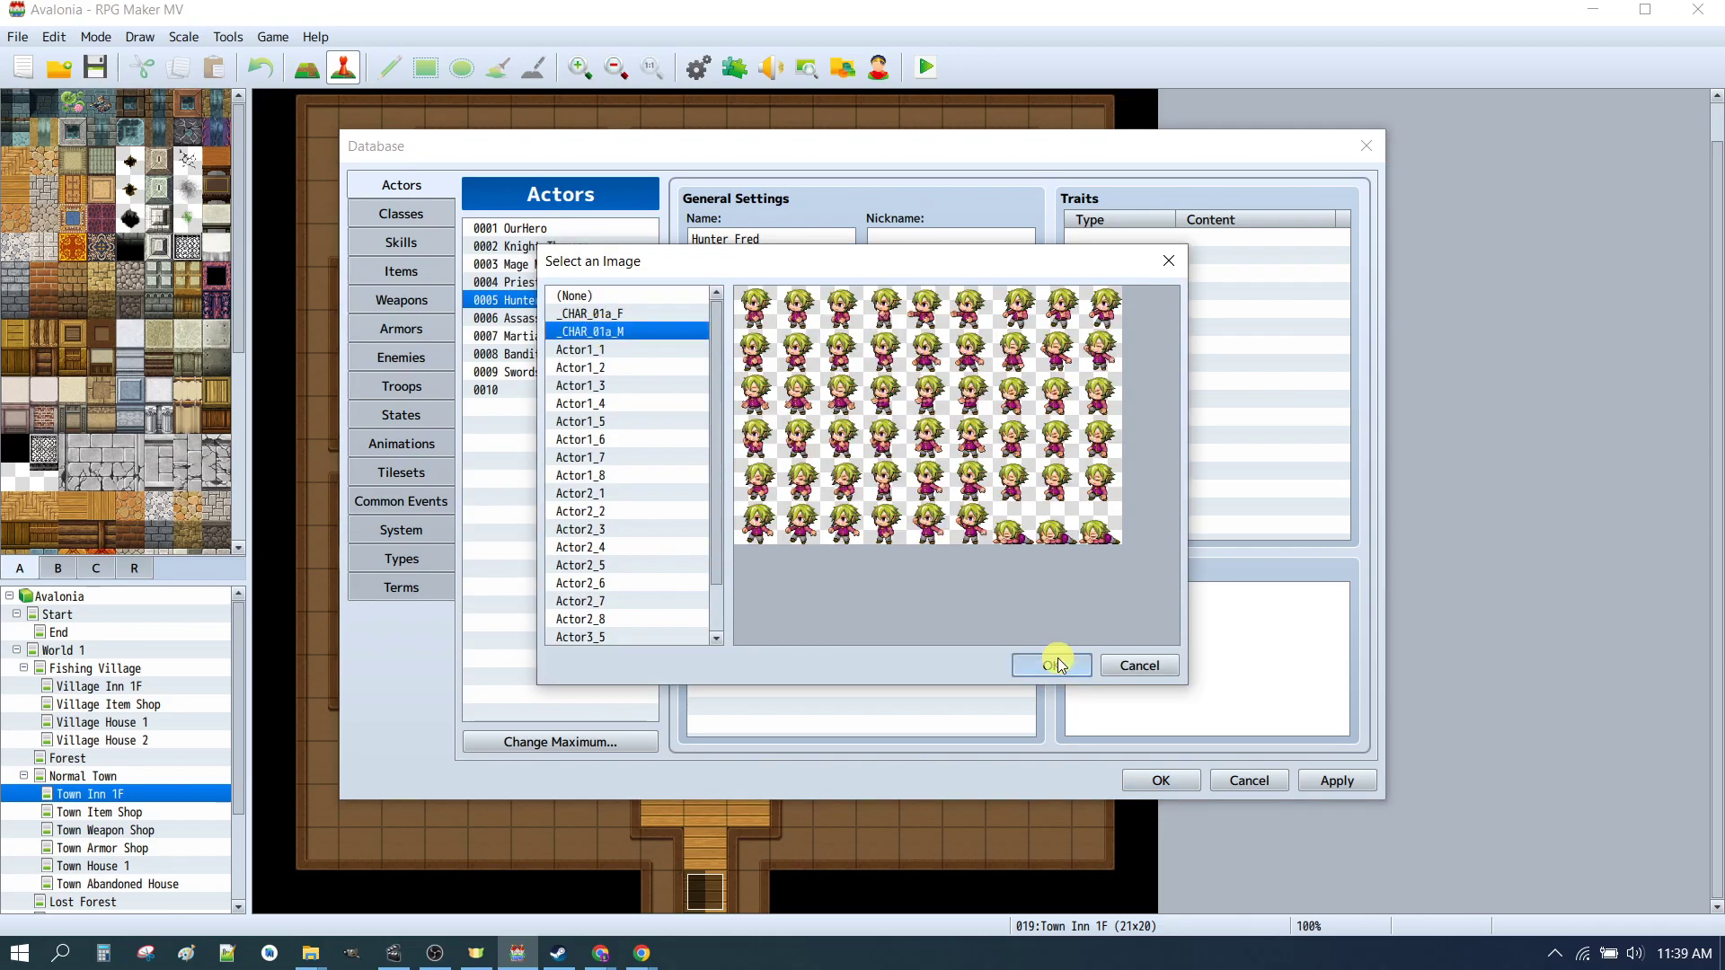
click(1337, 780)
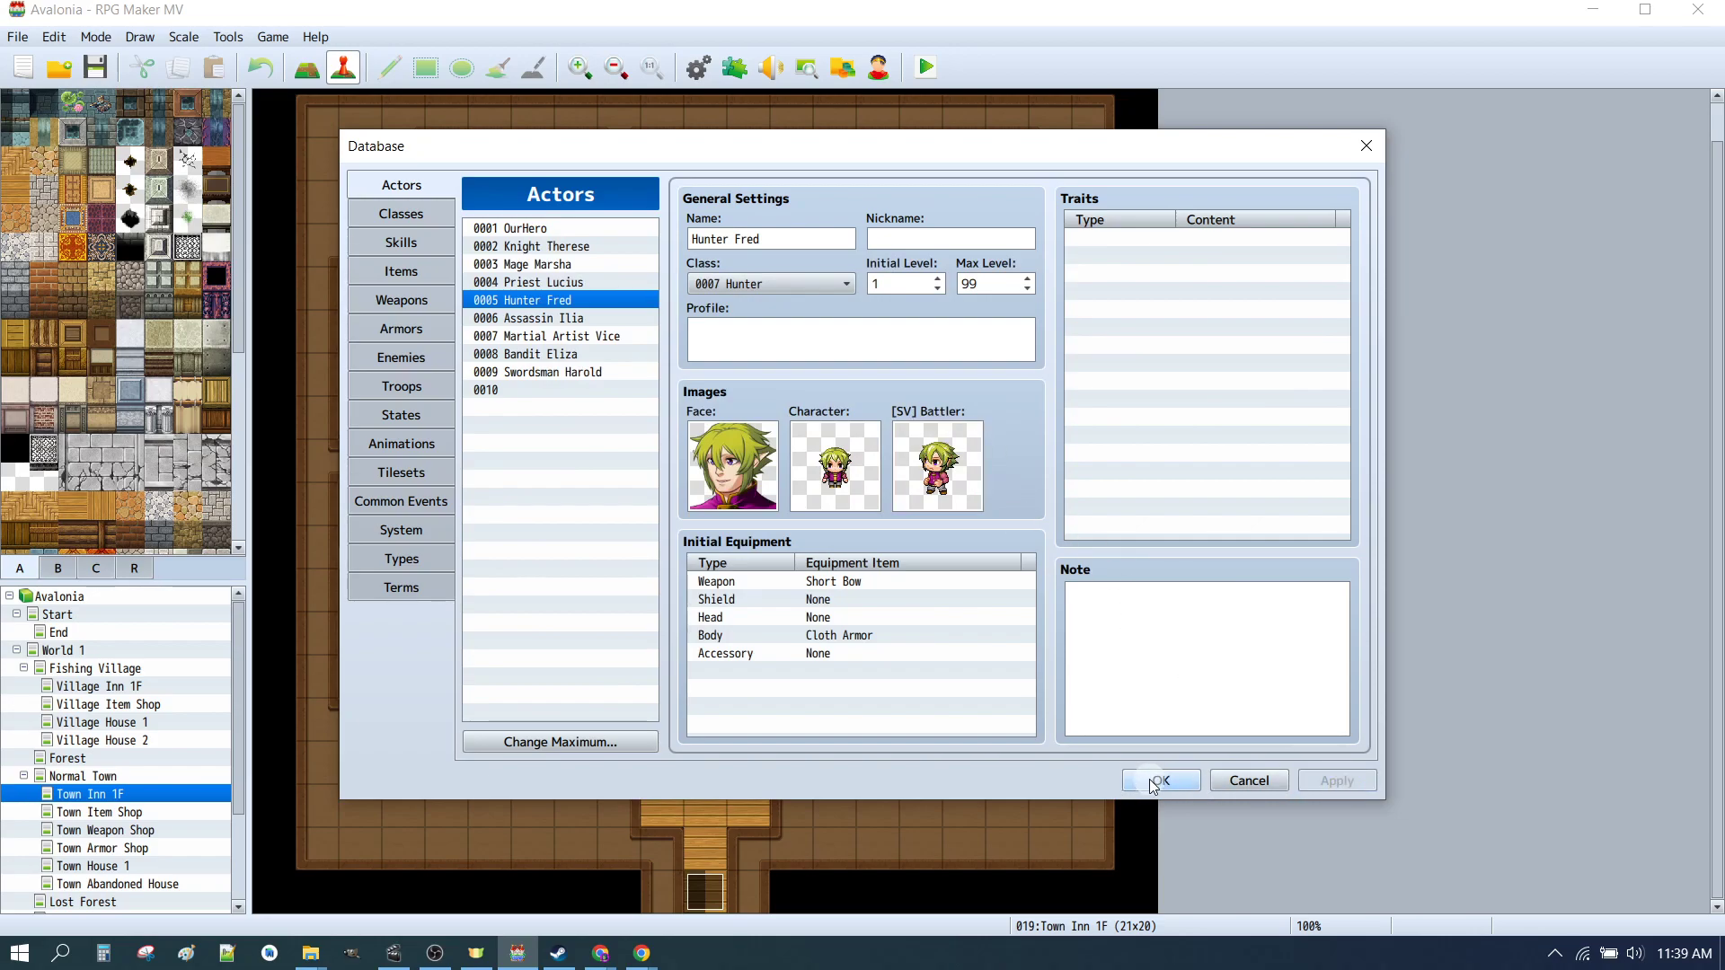
click(575, 246)
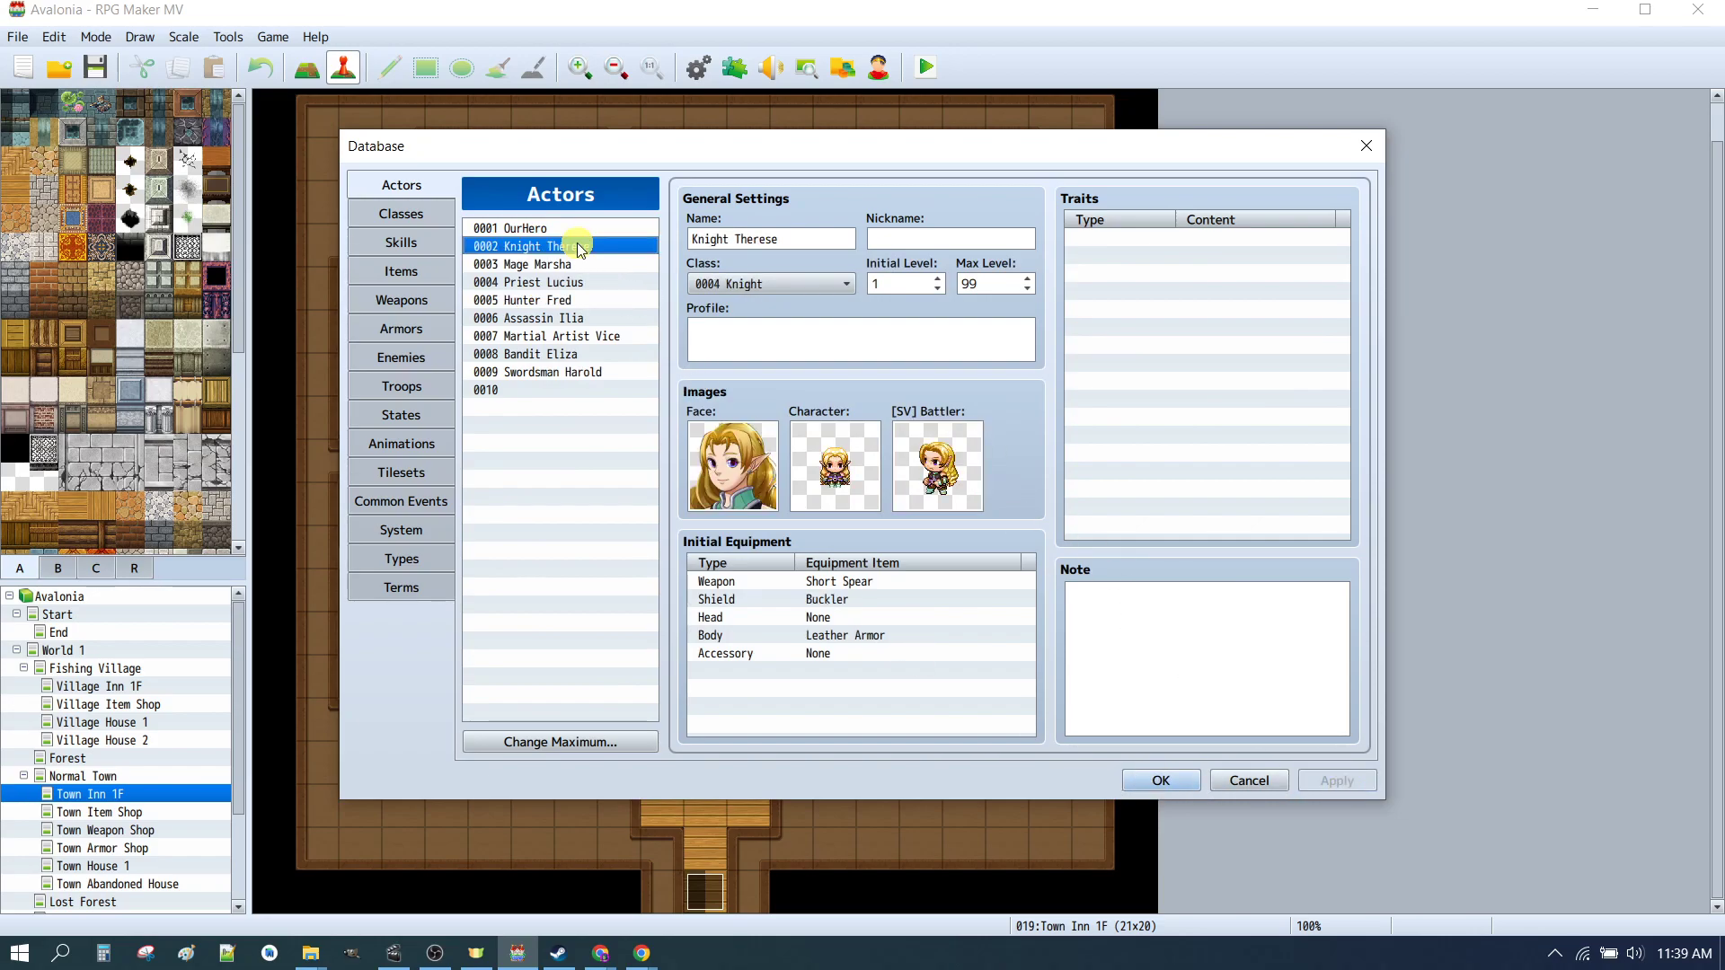
click(539, 300)
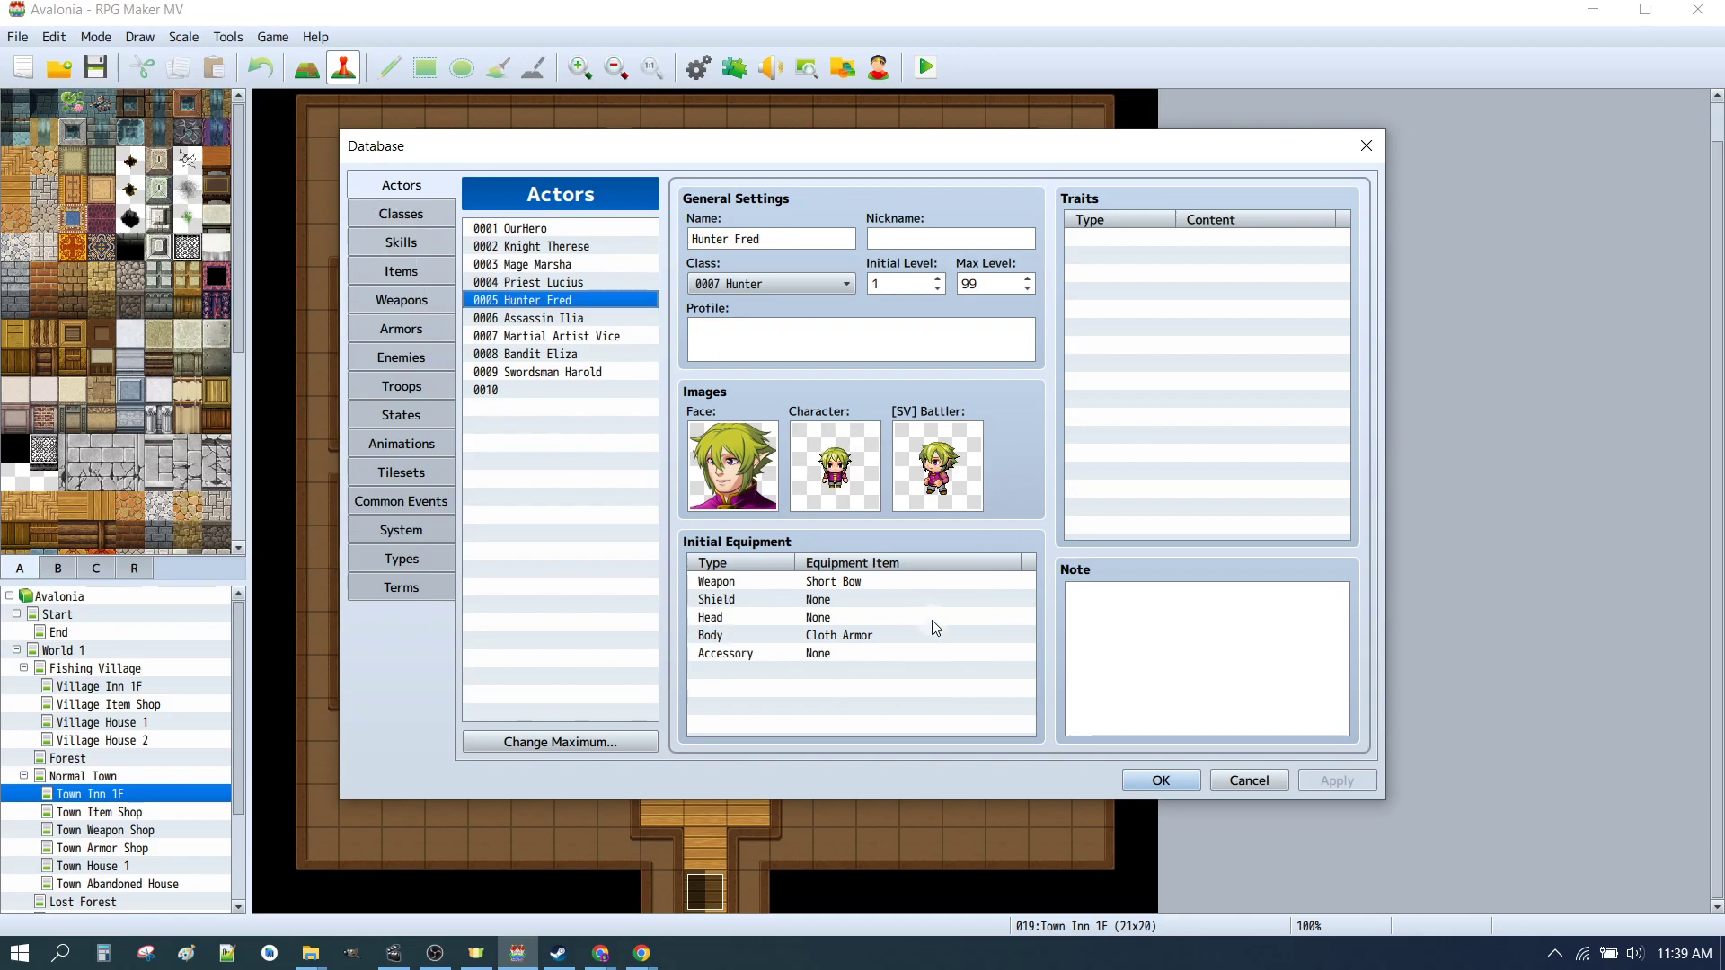
click(548, 247)
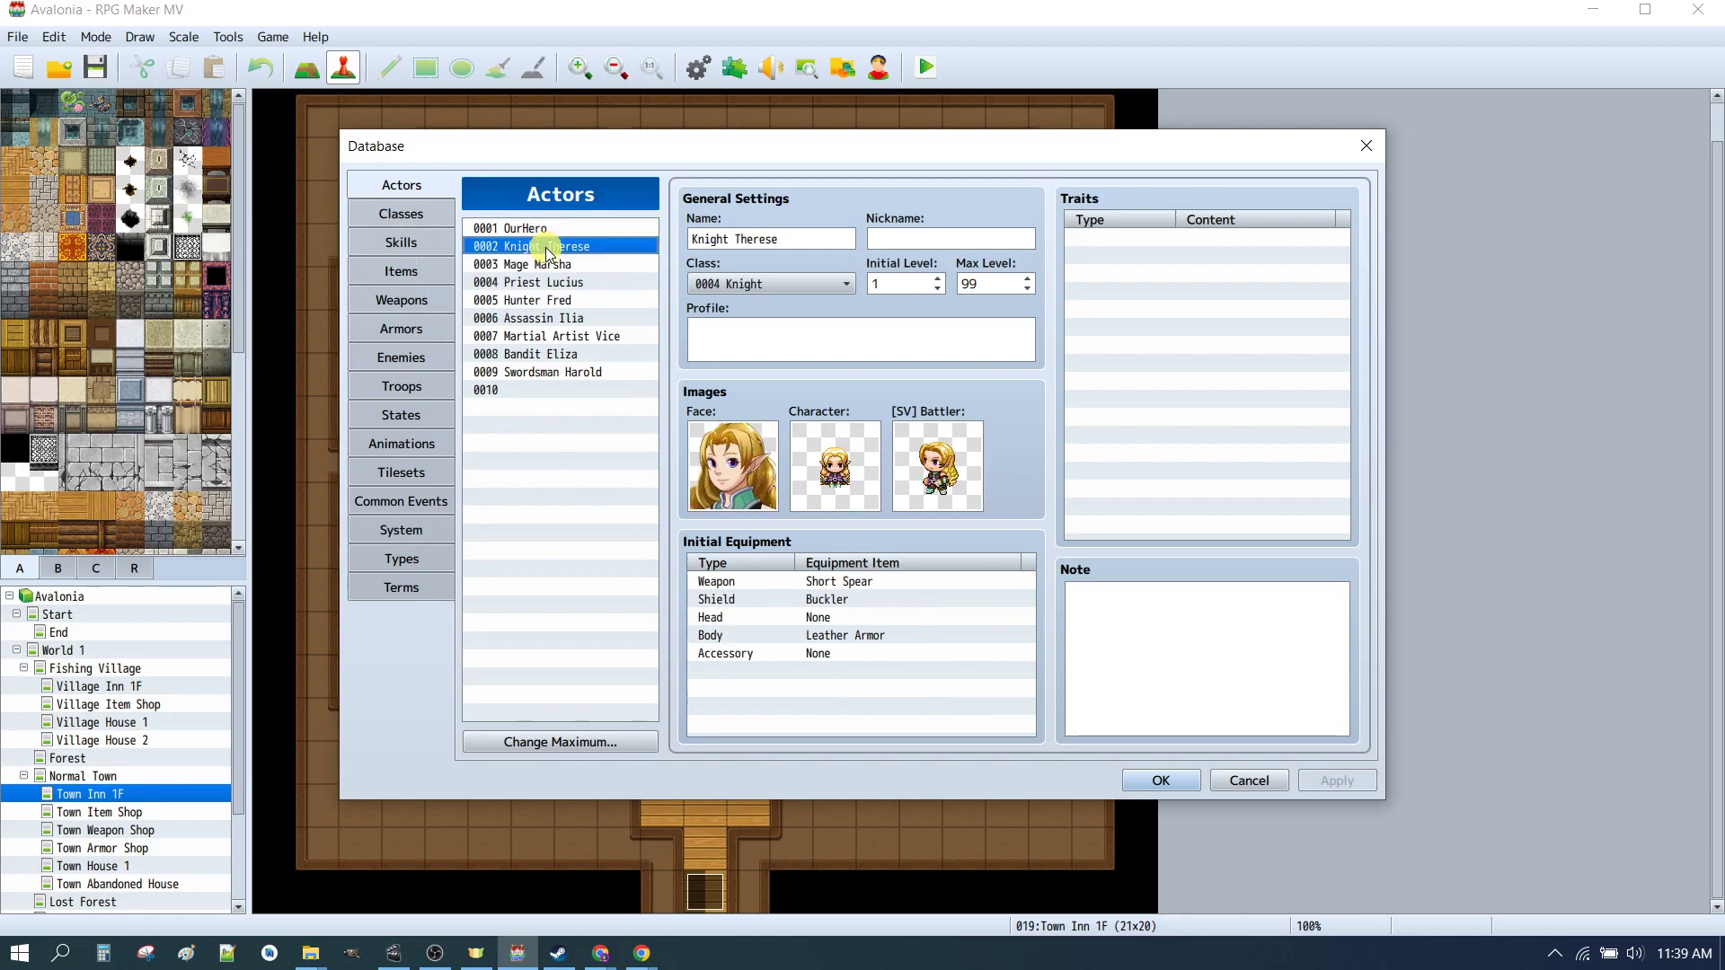
click(1161, 780)
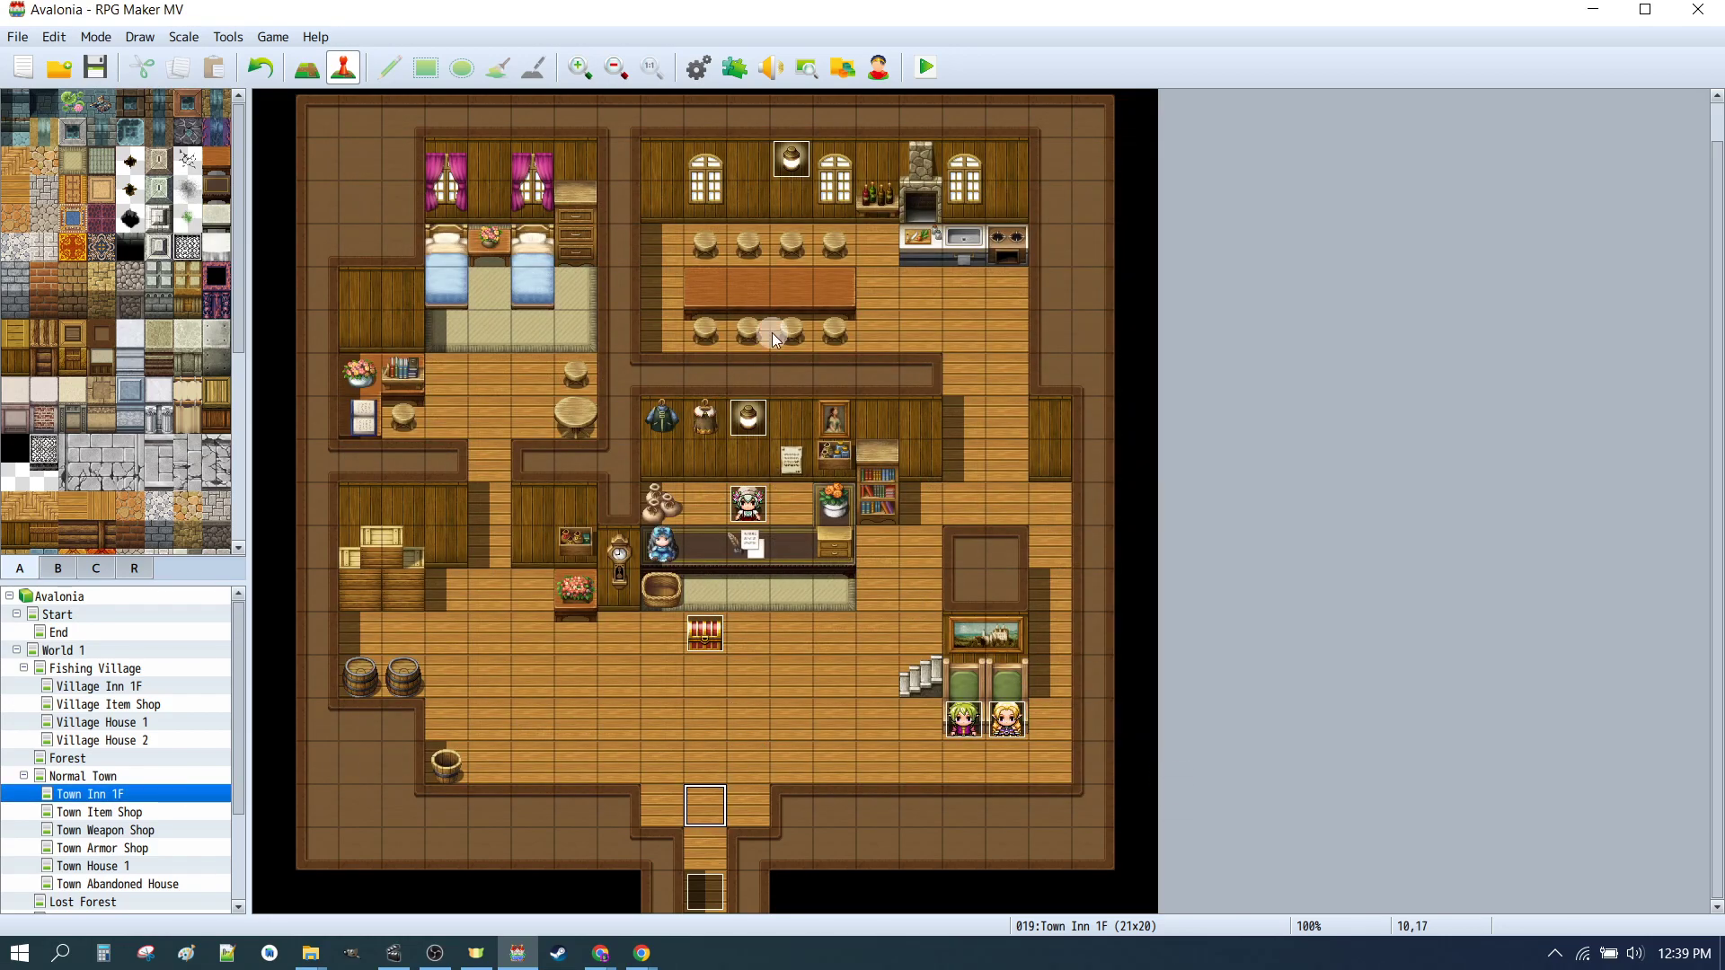
Step: Reopen the database and inspect each of the Orc enemy's action patterns
click(700, 67)
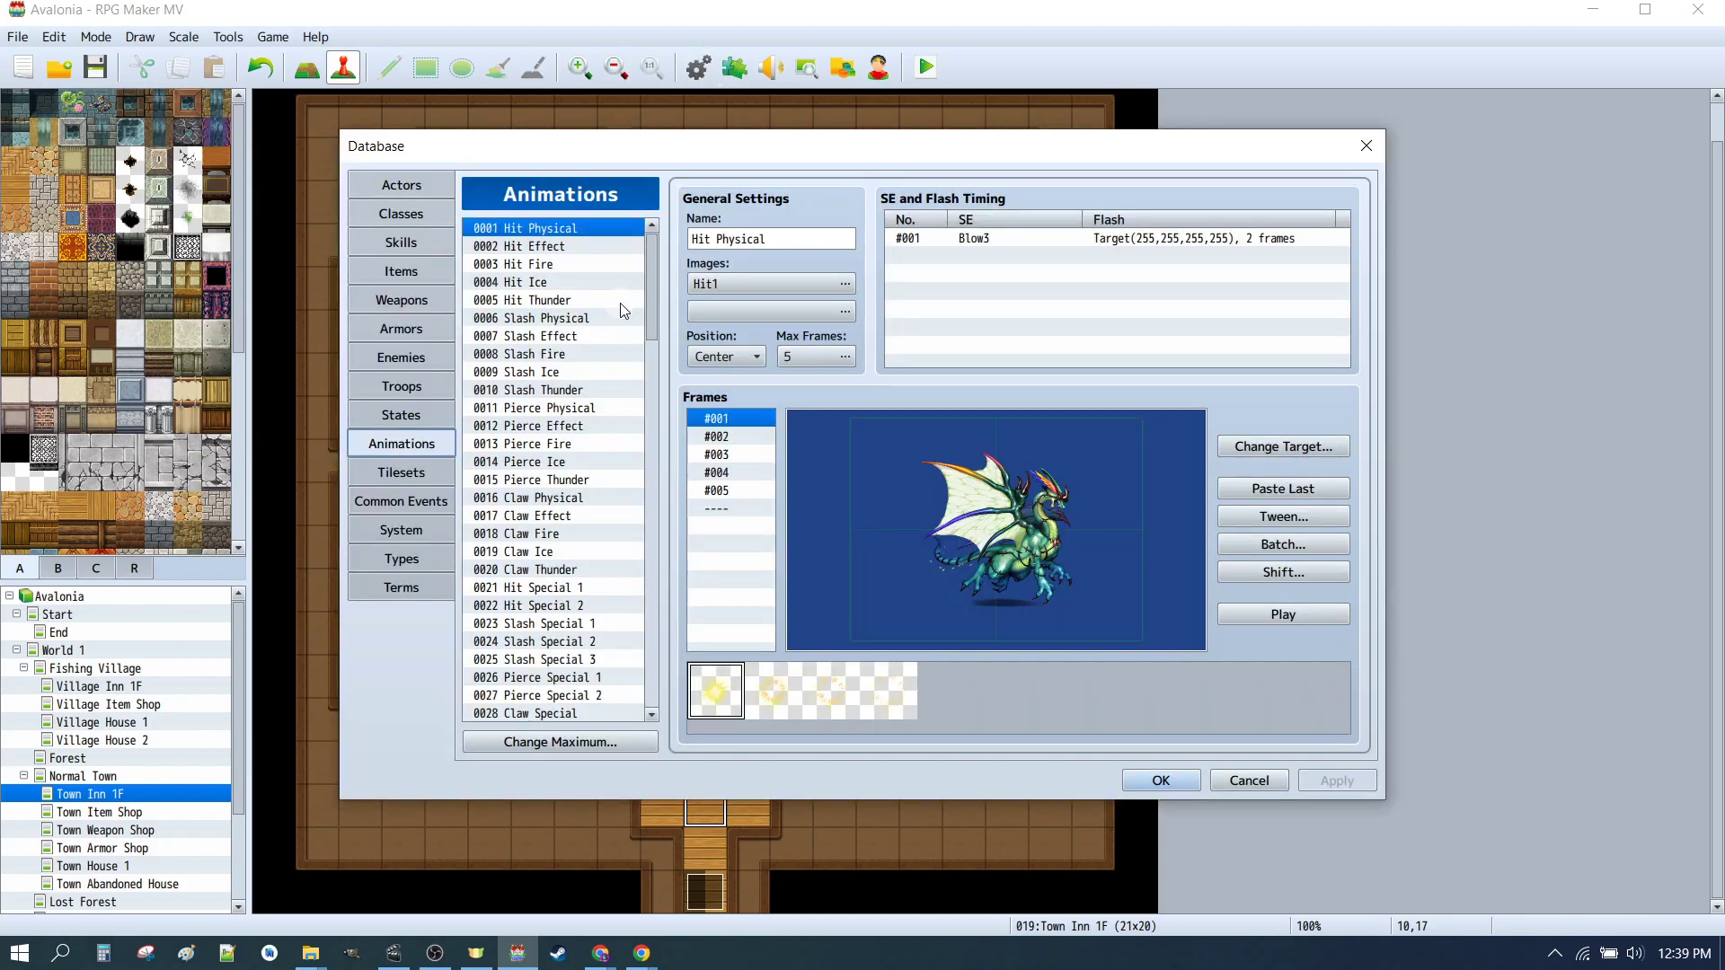
click(402, 358)
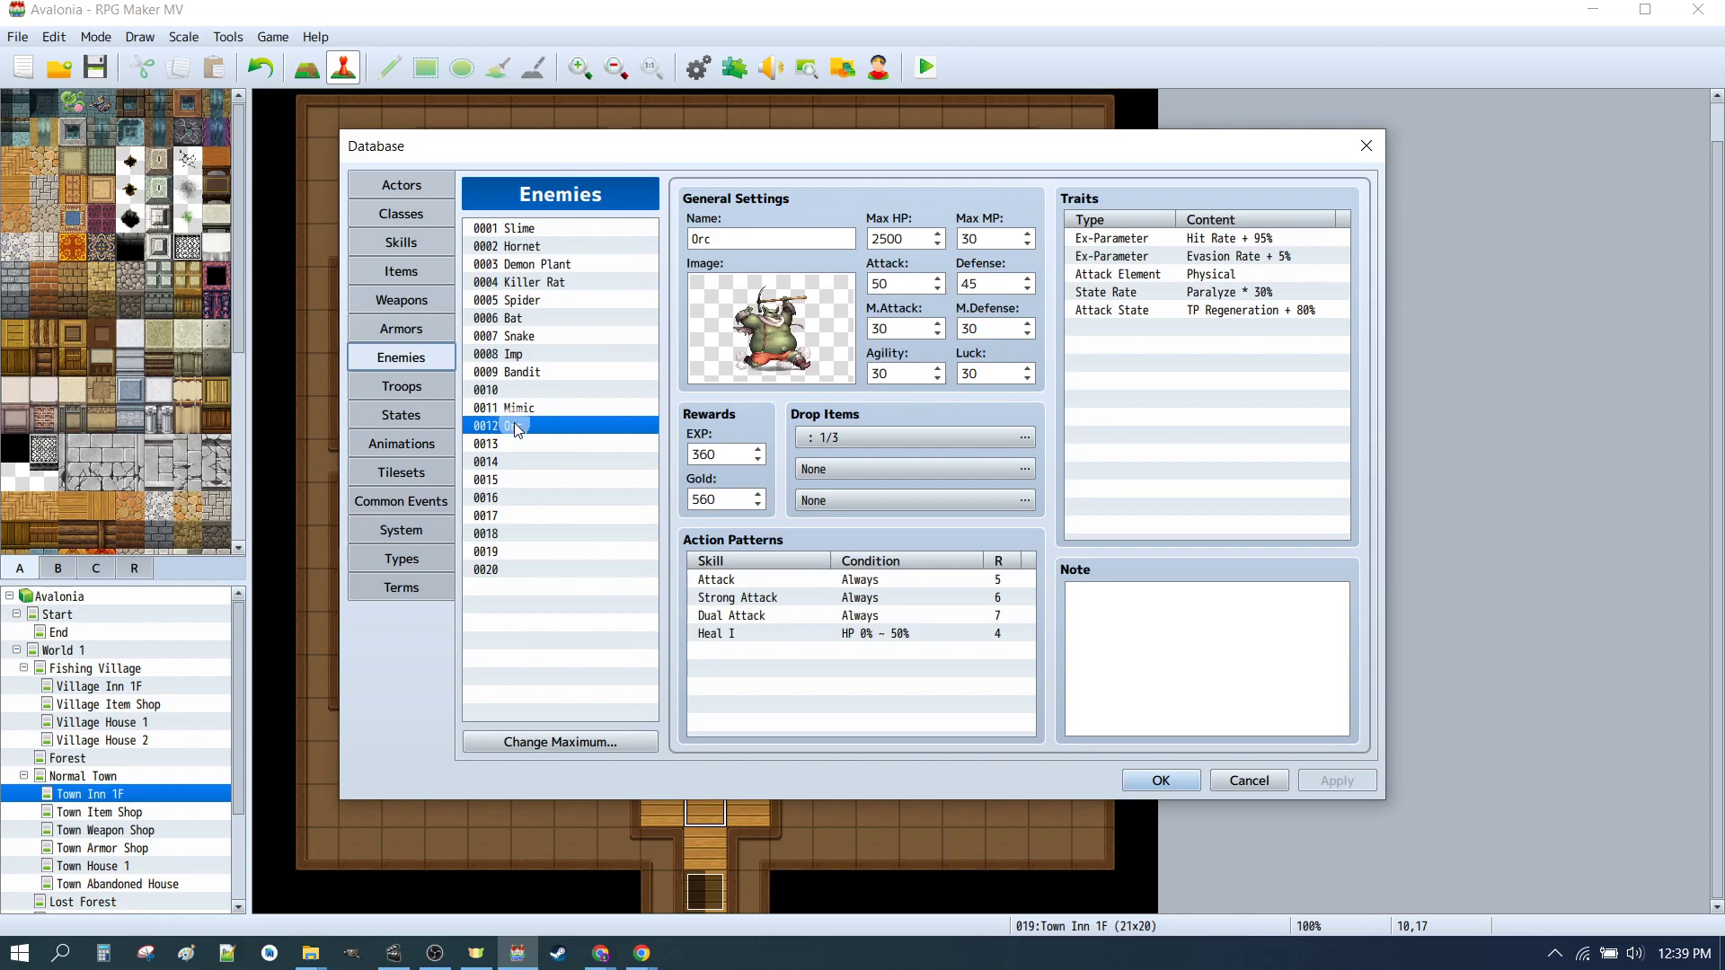
click(735, 580)
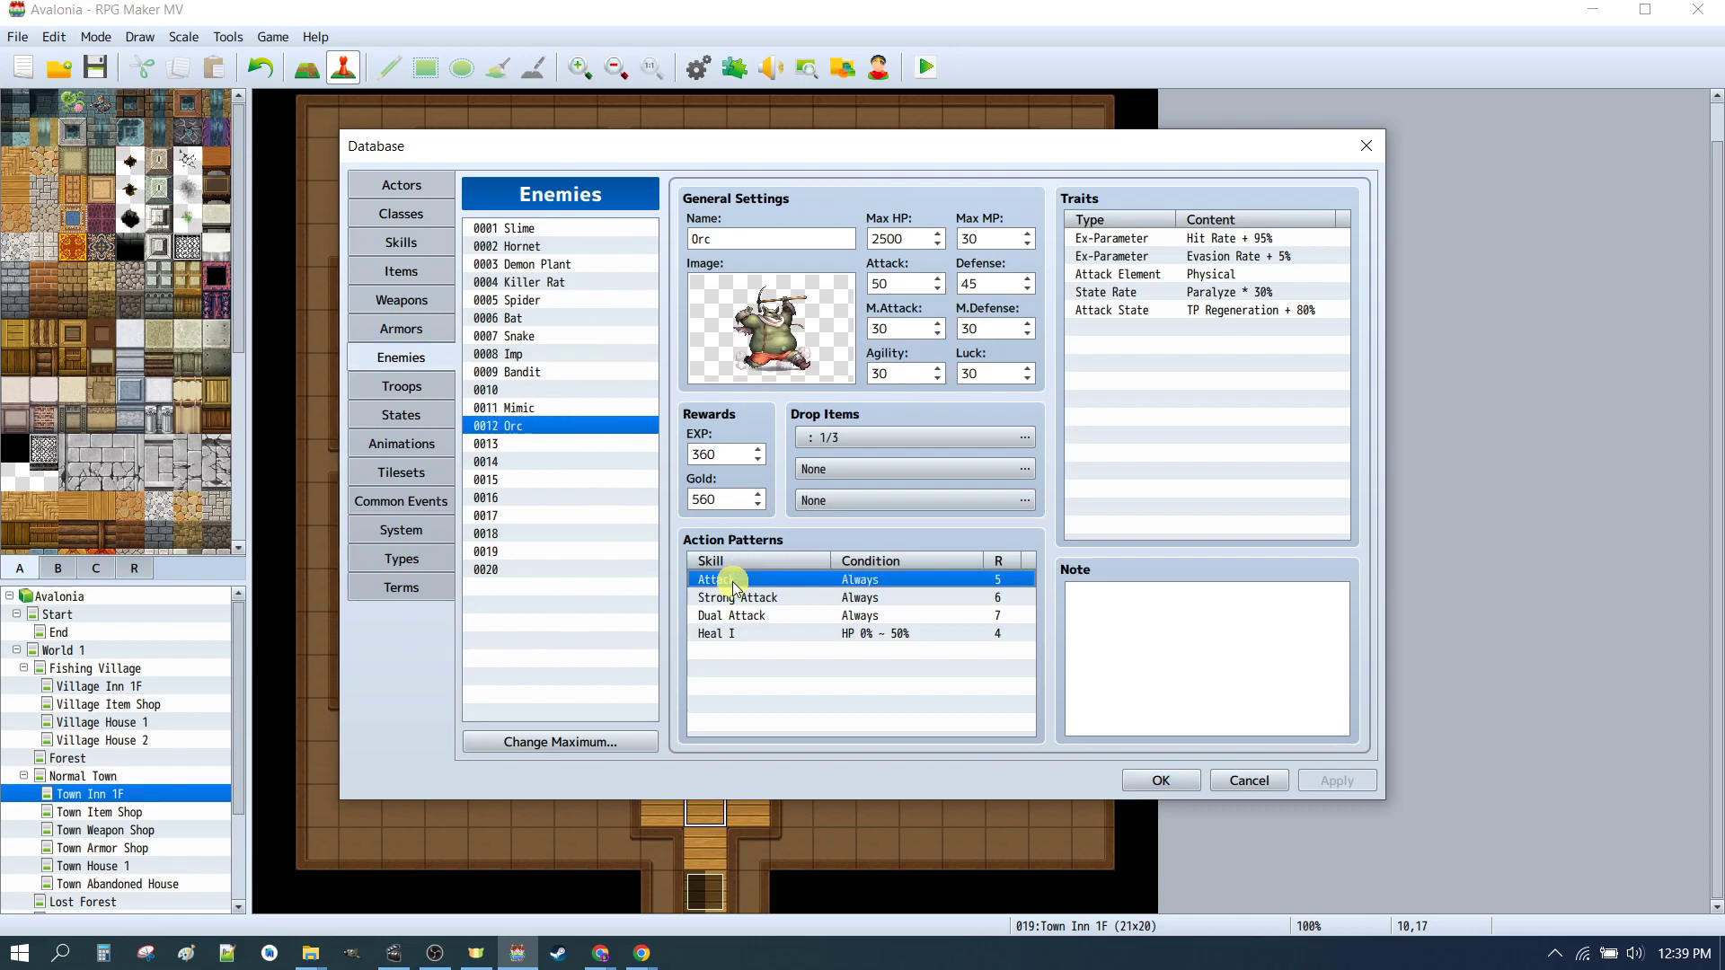
double_click(735, 582)
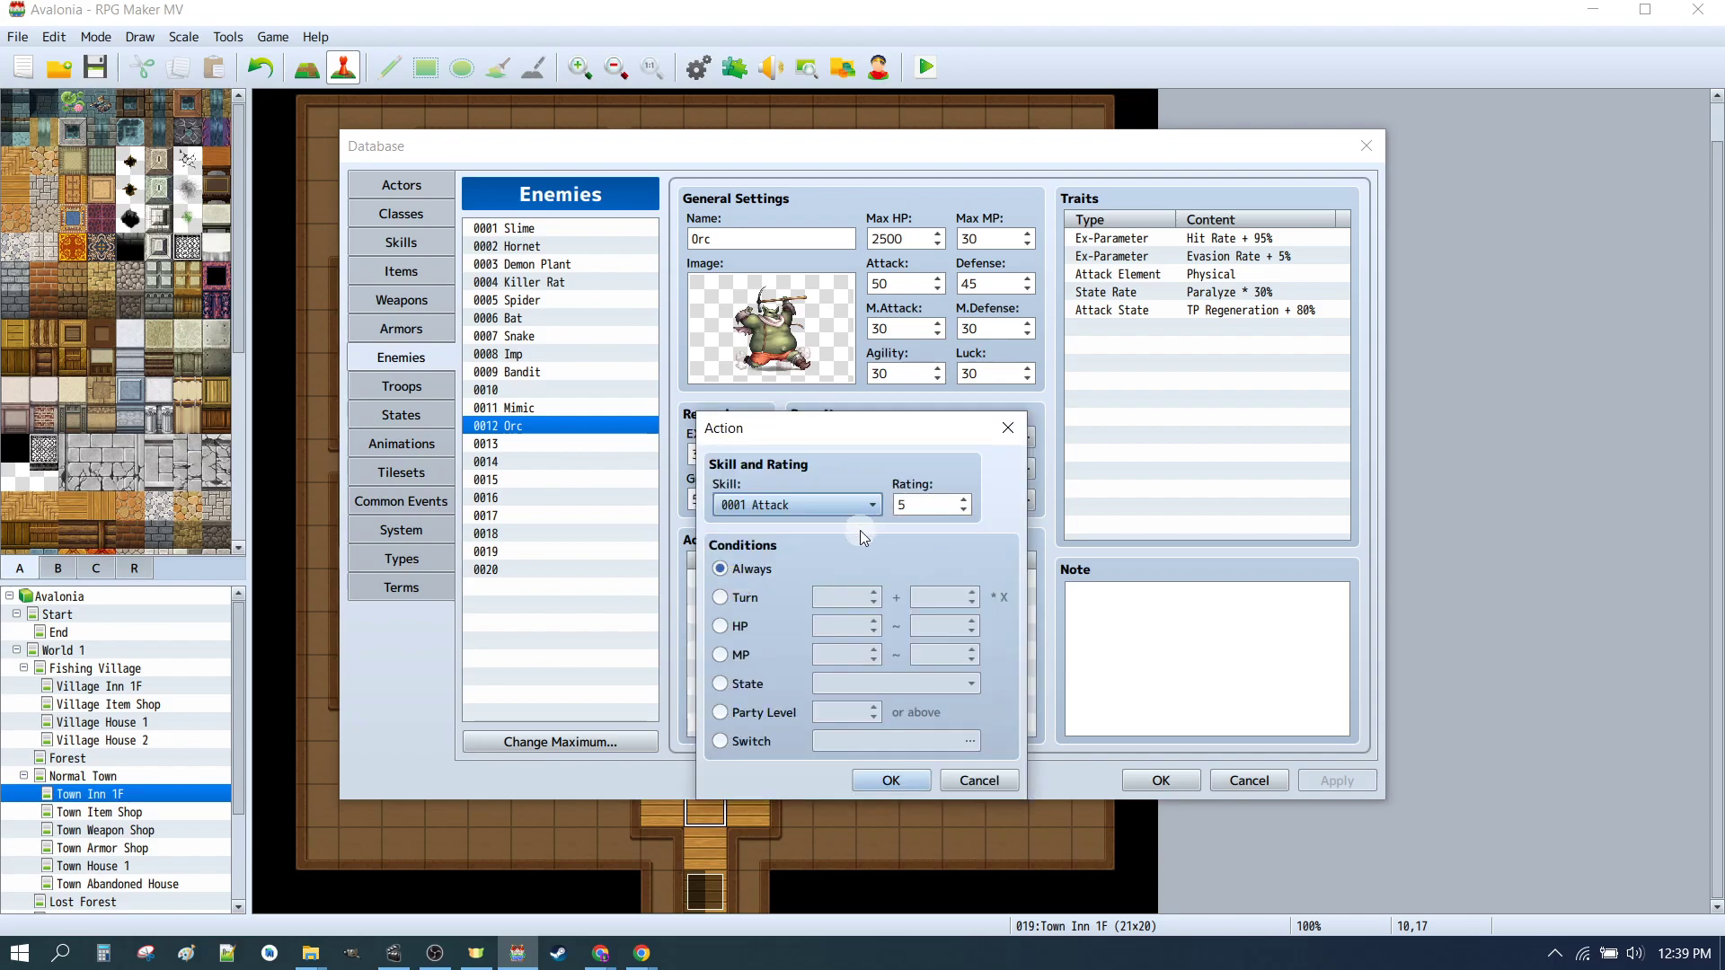
click(968, 785)
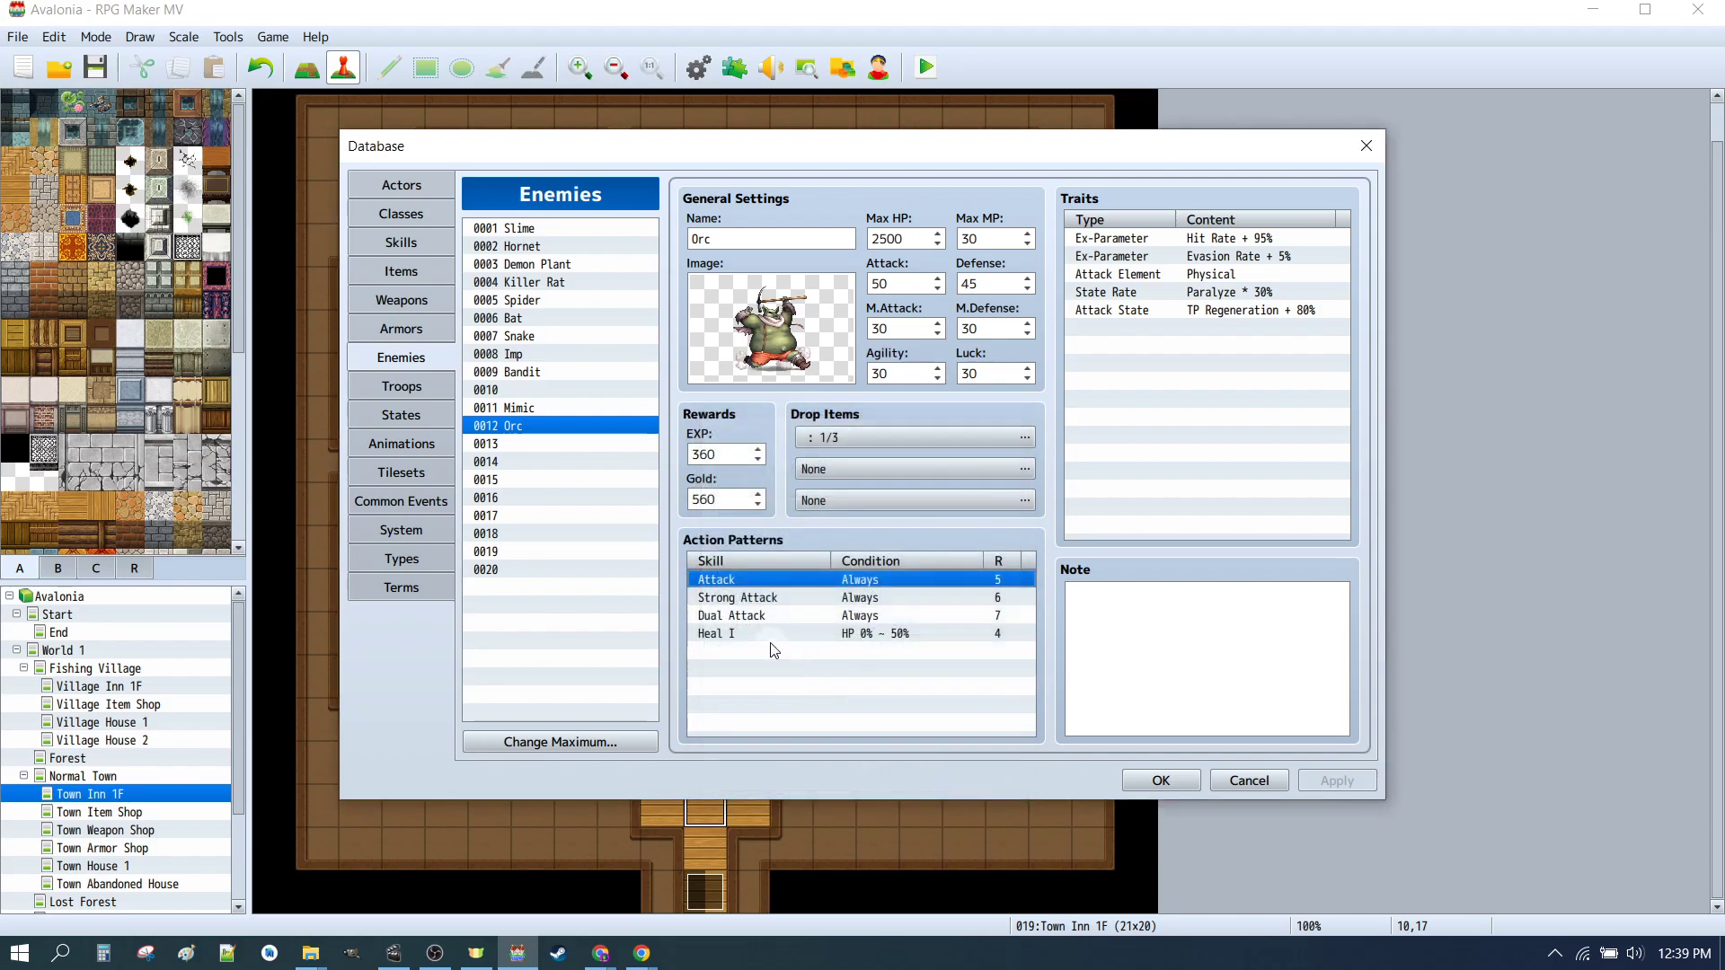
double_click(726, 600)
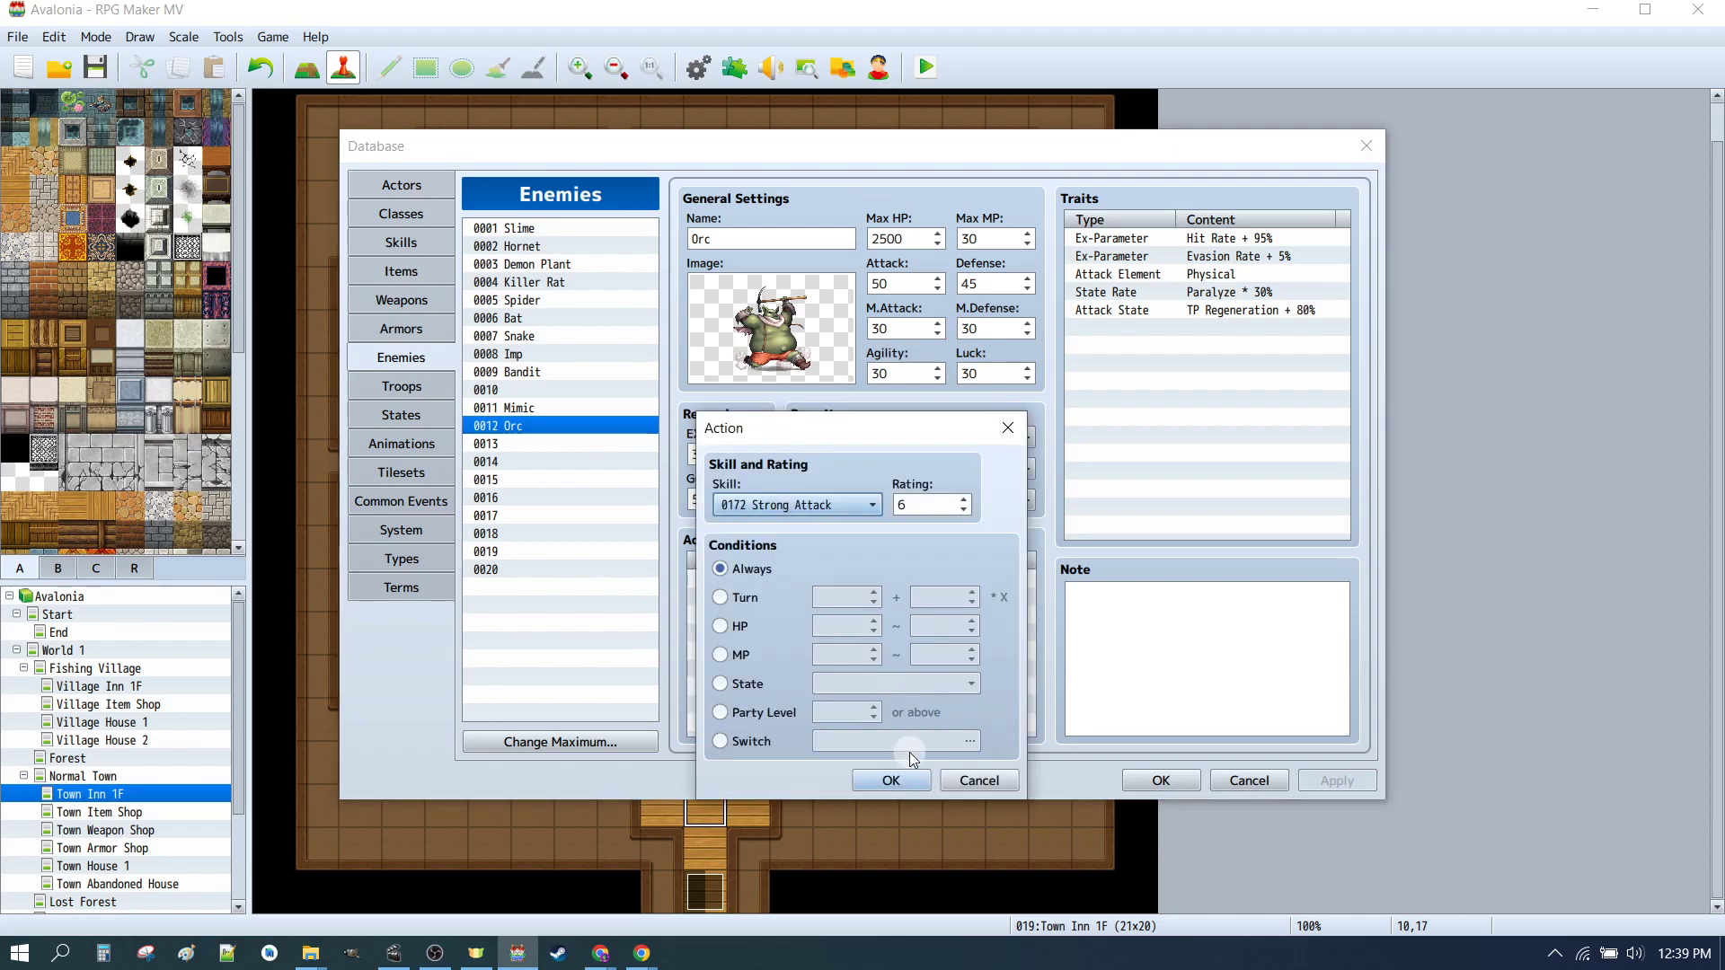
click(886, 764)
double_click(751, 616)
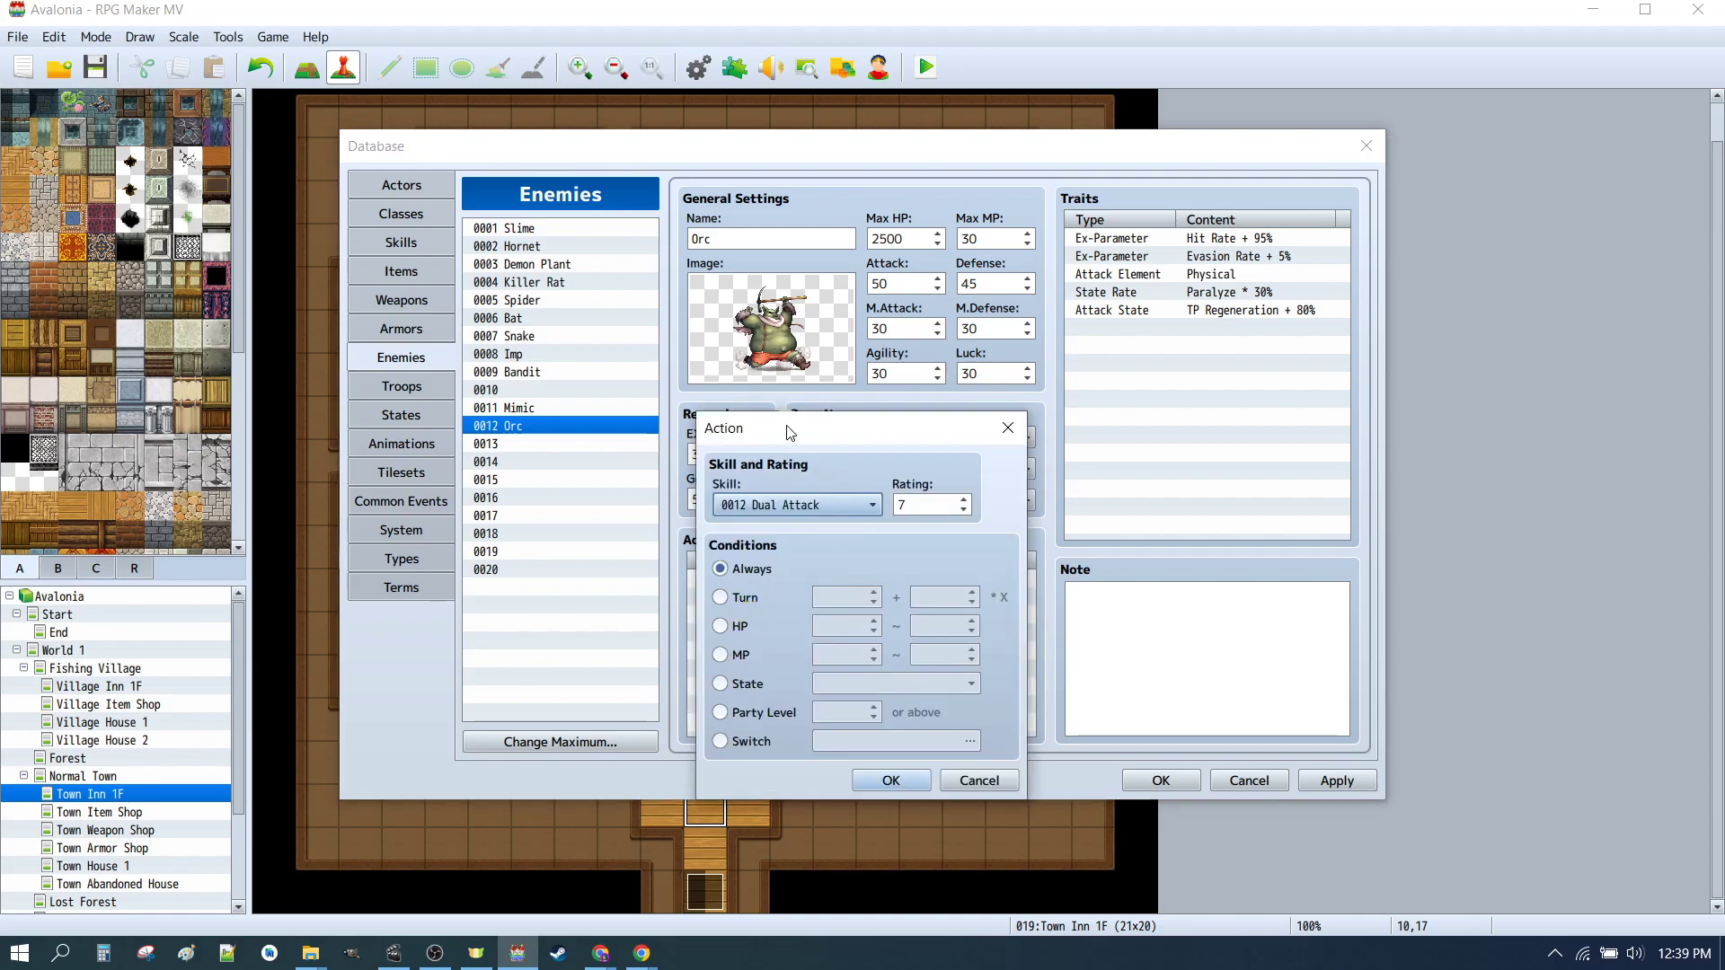
click(909, 781)
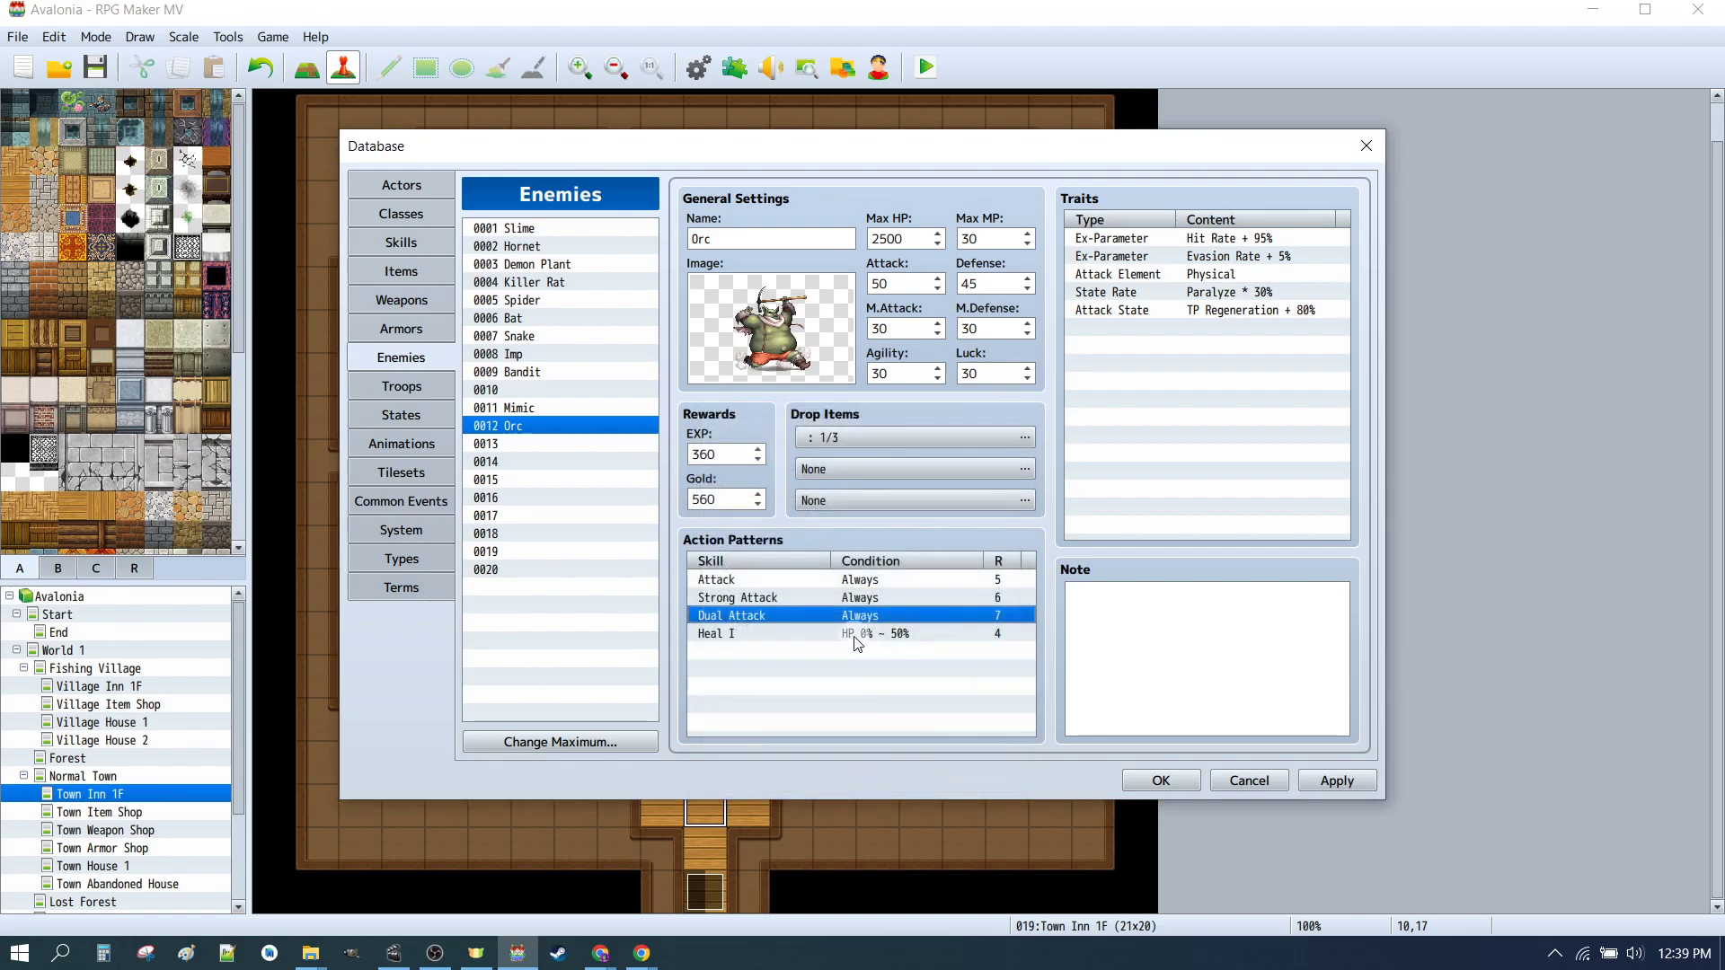
click(746, 634)
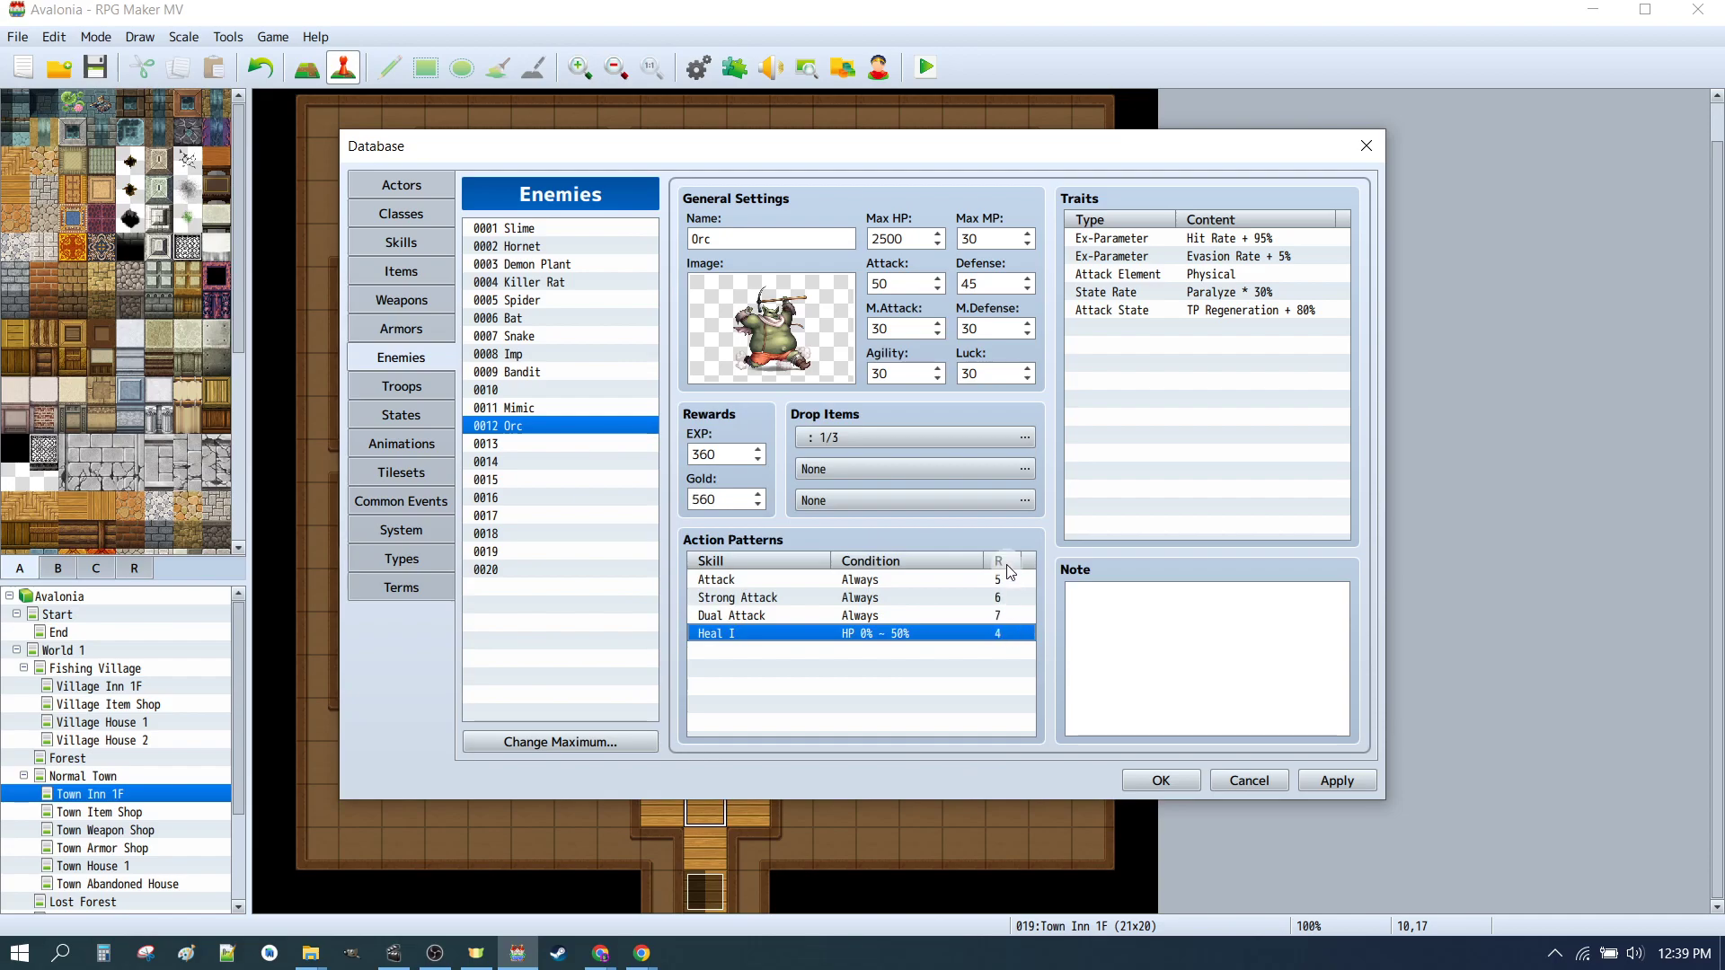
double_click(746, 634)
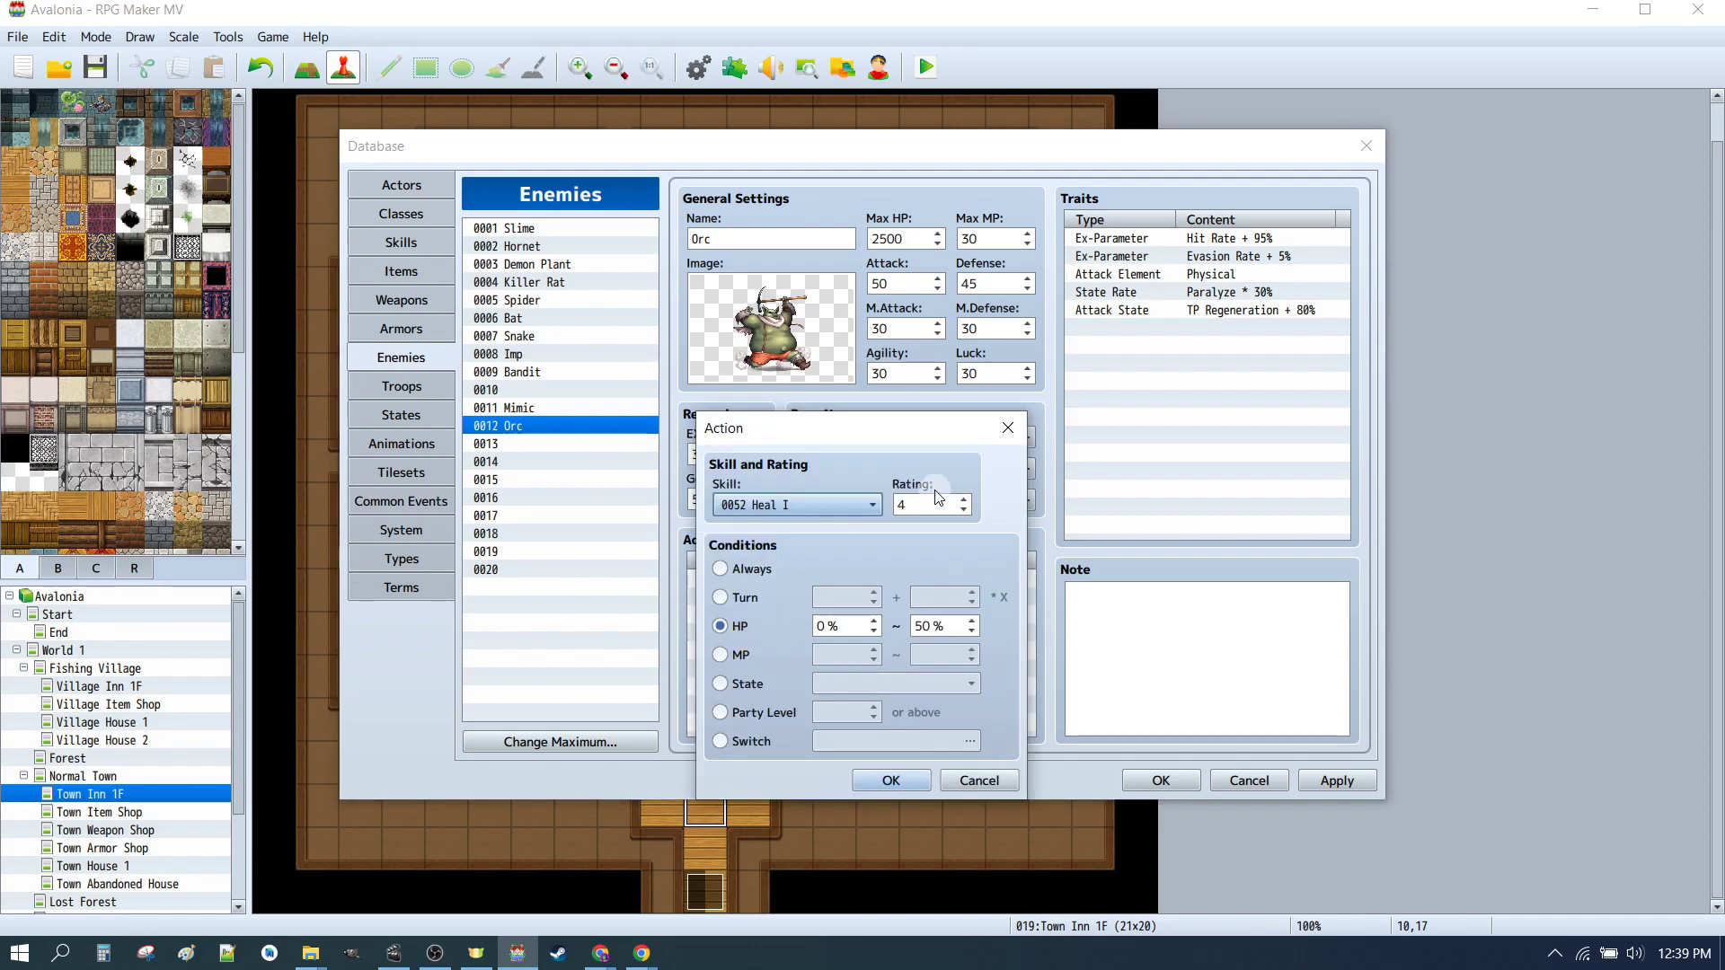
click(899, 787)
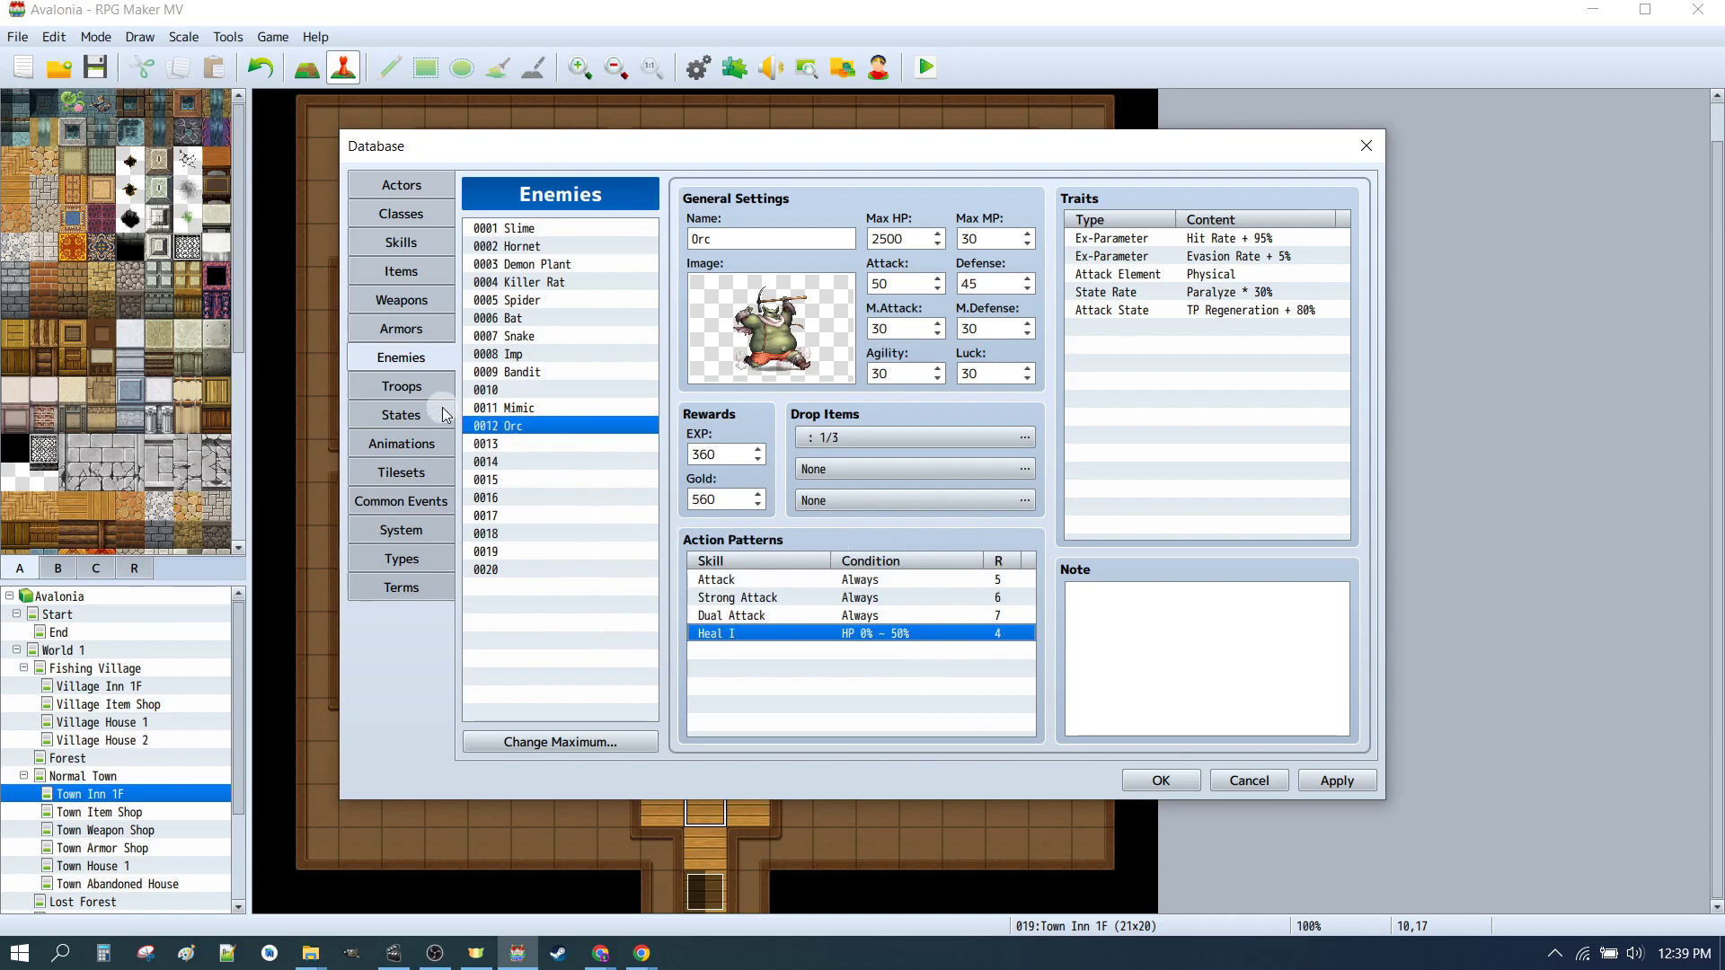
Step: Battle-test the Orc*2 troop with Knight Therese and Hunter Fred as the party, maximizing the test window
click(401, 386)
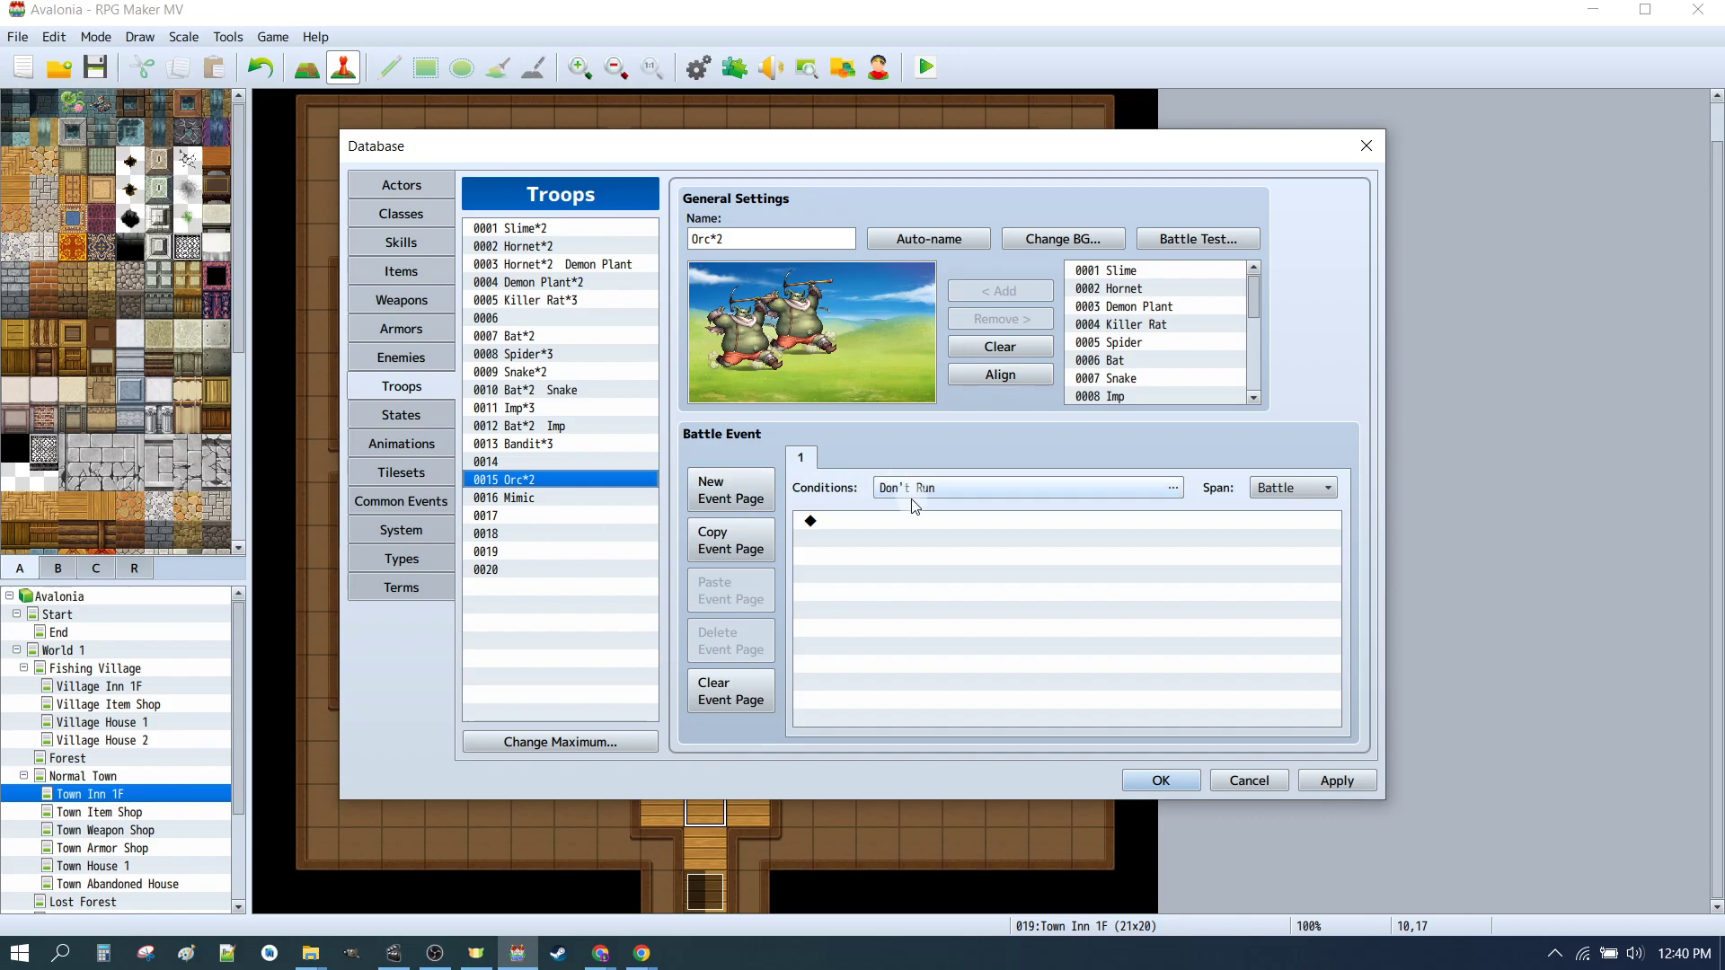
click(1207, 240)
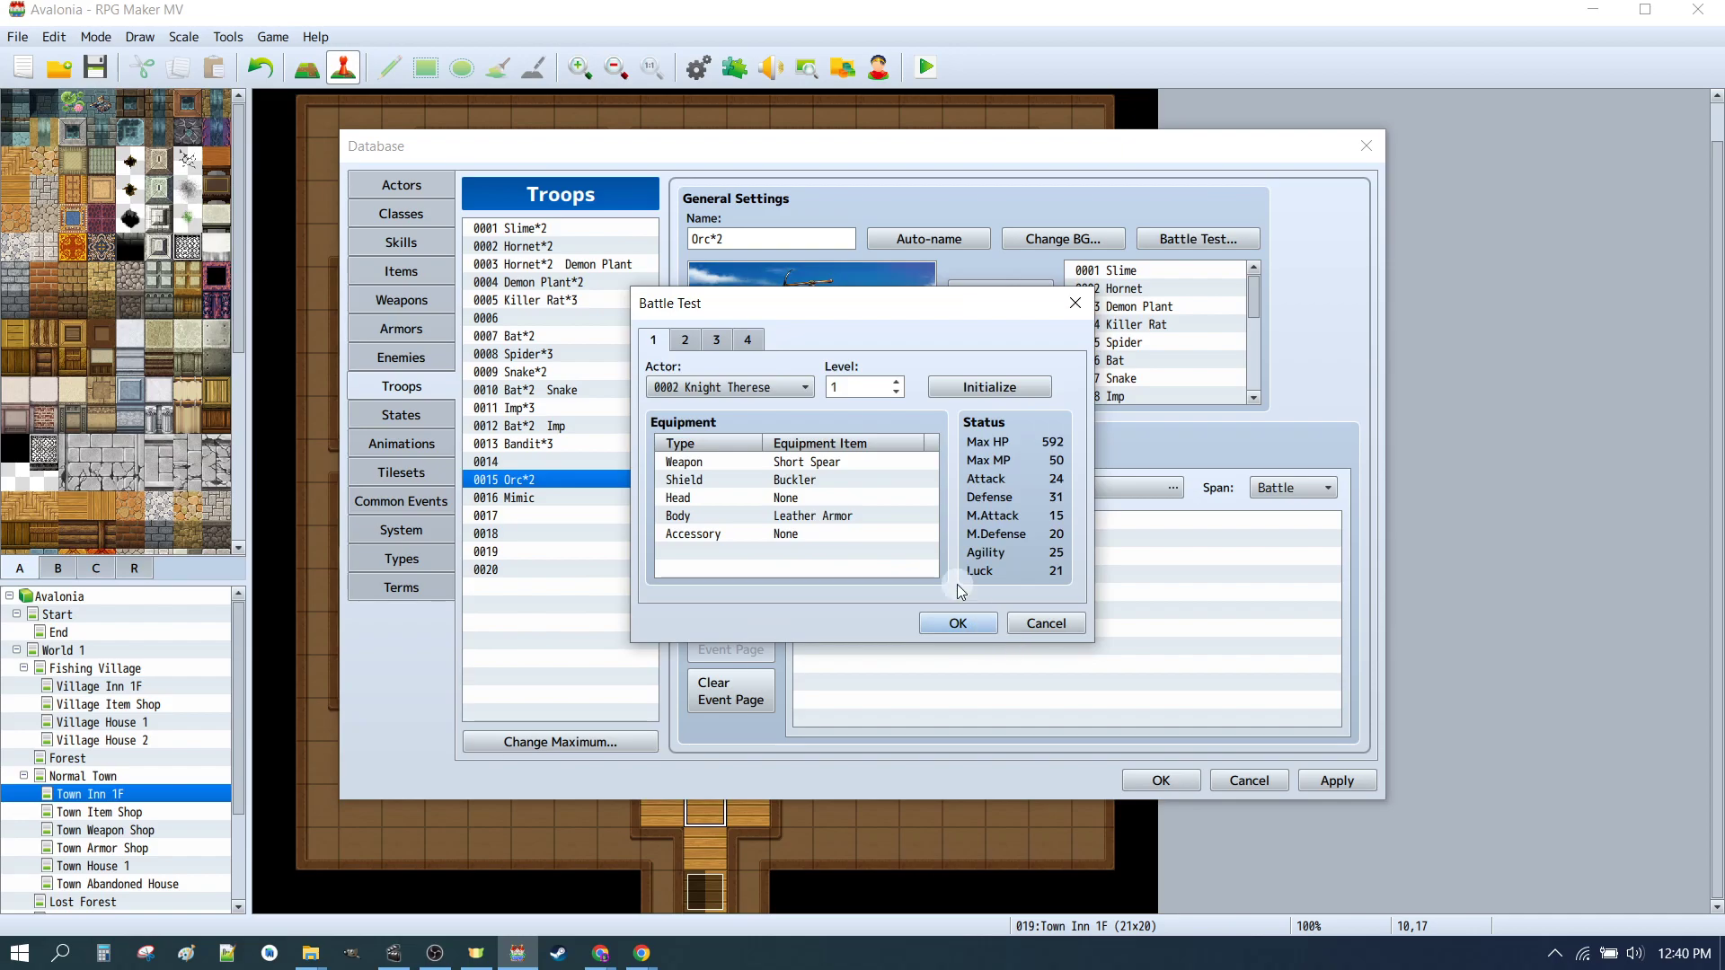
click(719, 387)
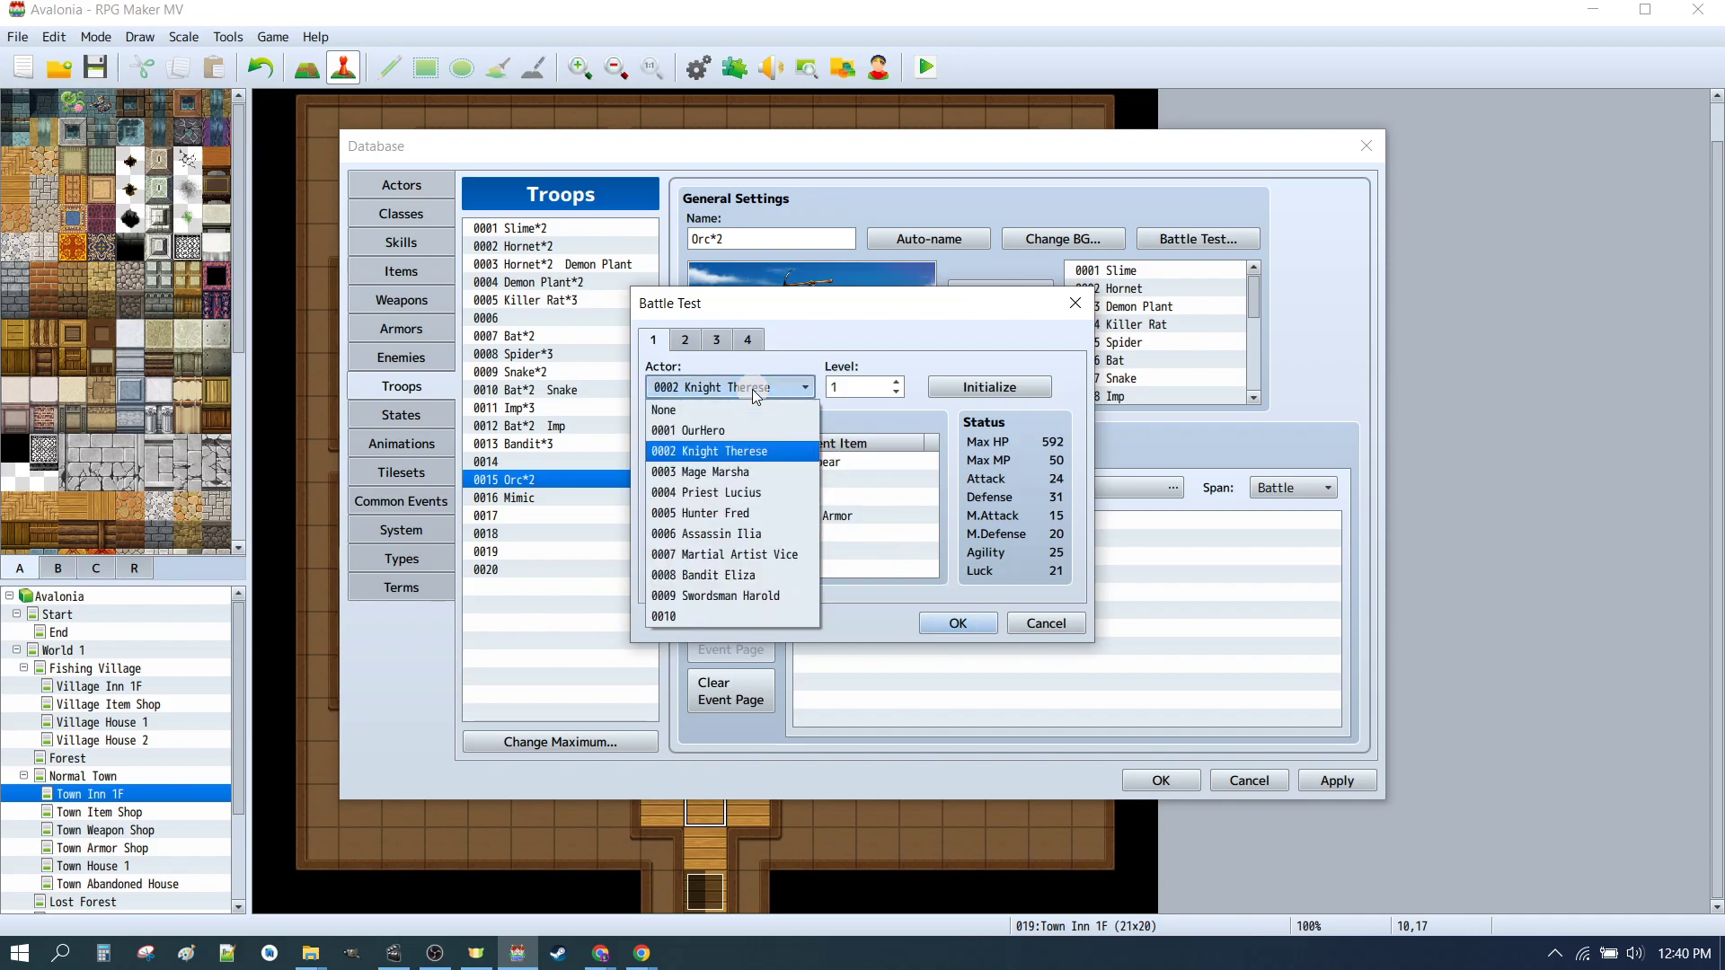
click(701, 451)
click(694, 349)
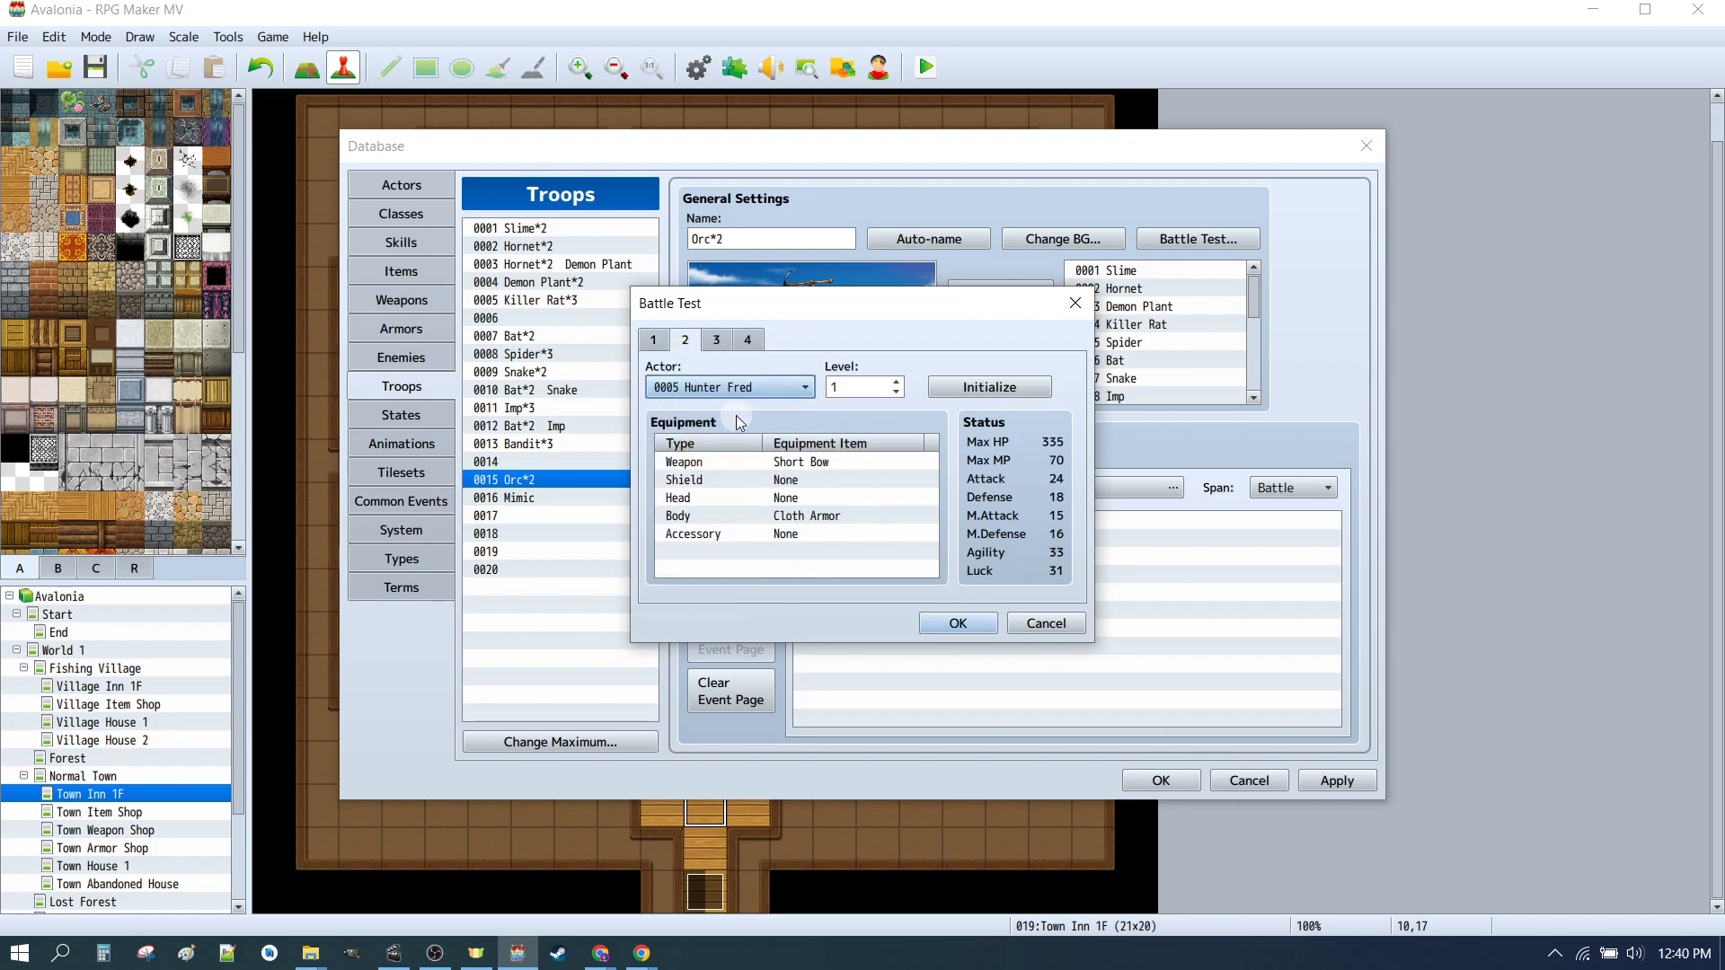
click(714, 391)
click(705, 518)
click(954, 622)
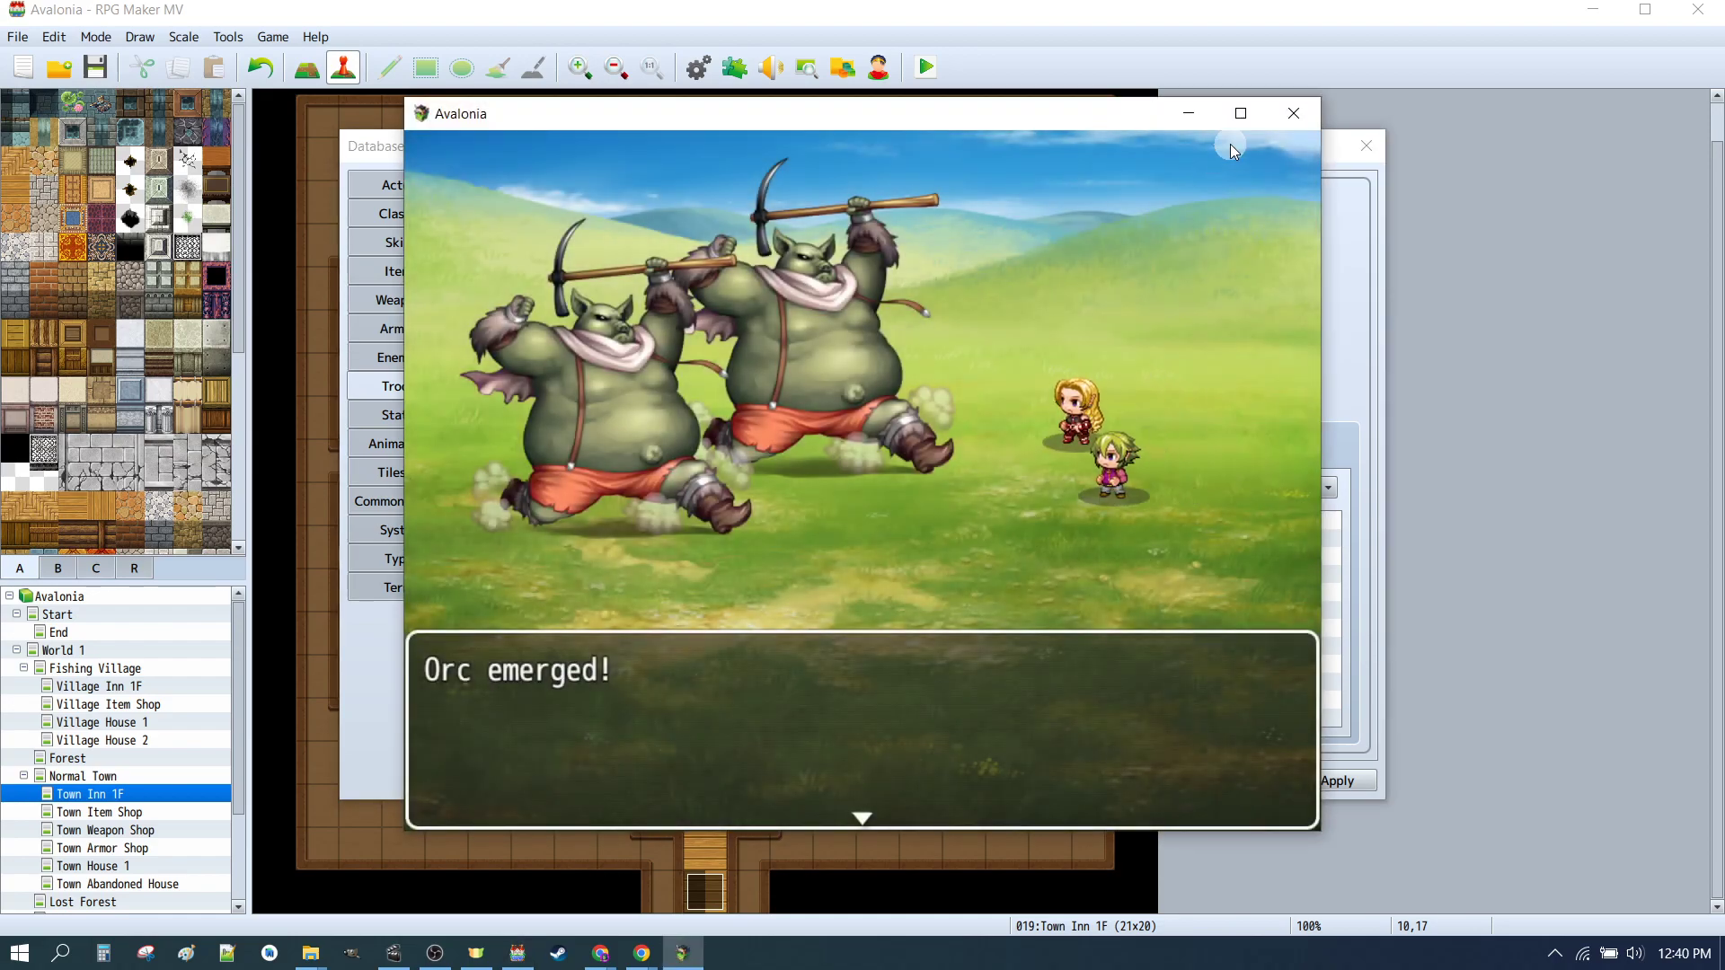
double_click(1234, 115)
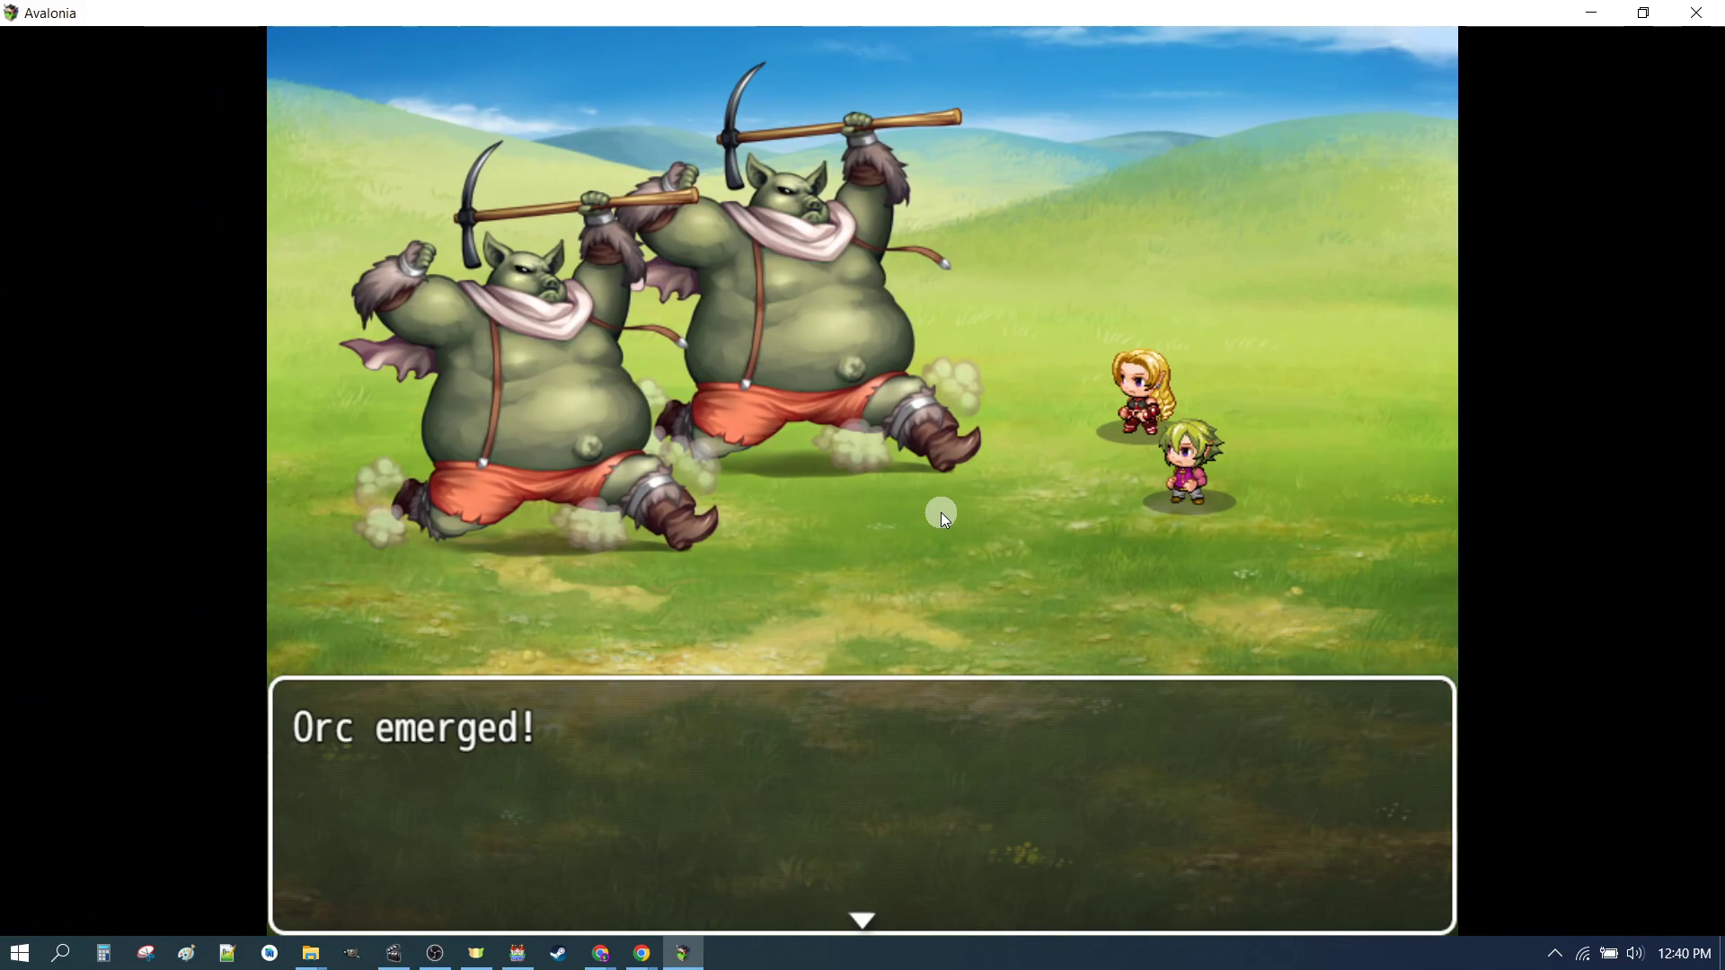
Step: Play through the battle test by choosing Fight and attacking Orc A until it ends, then close the test window
key(Return)
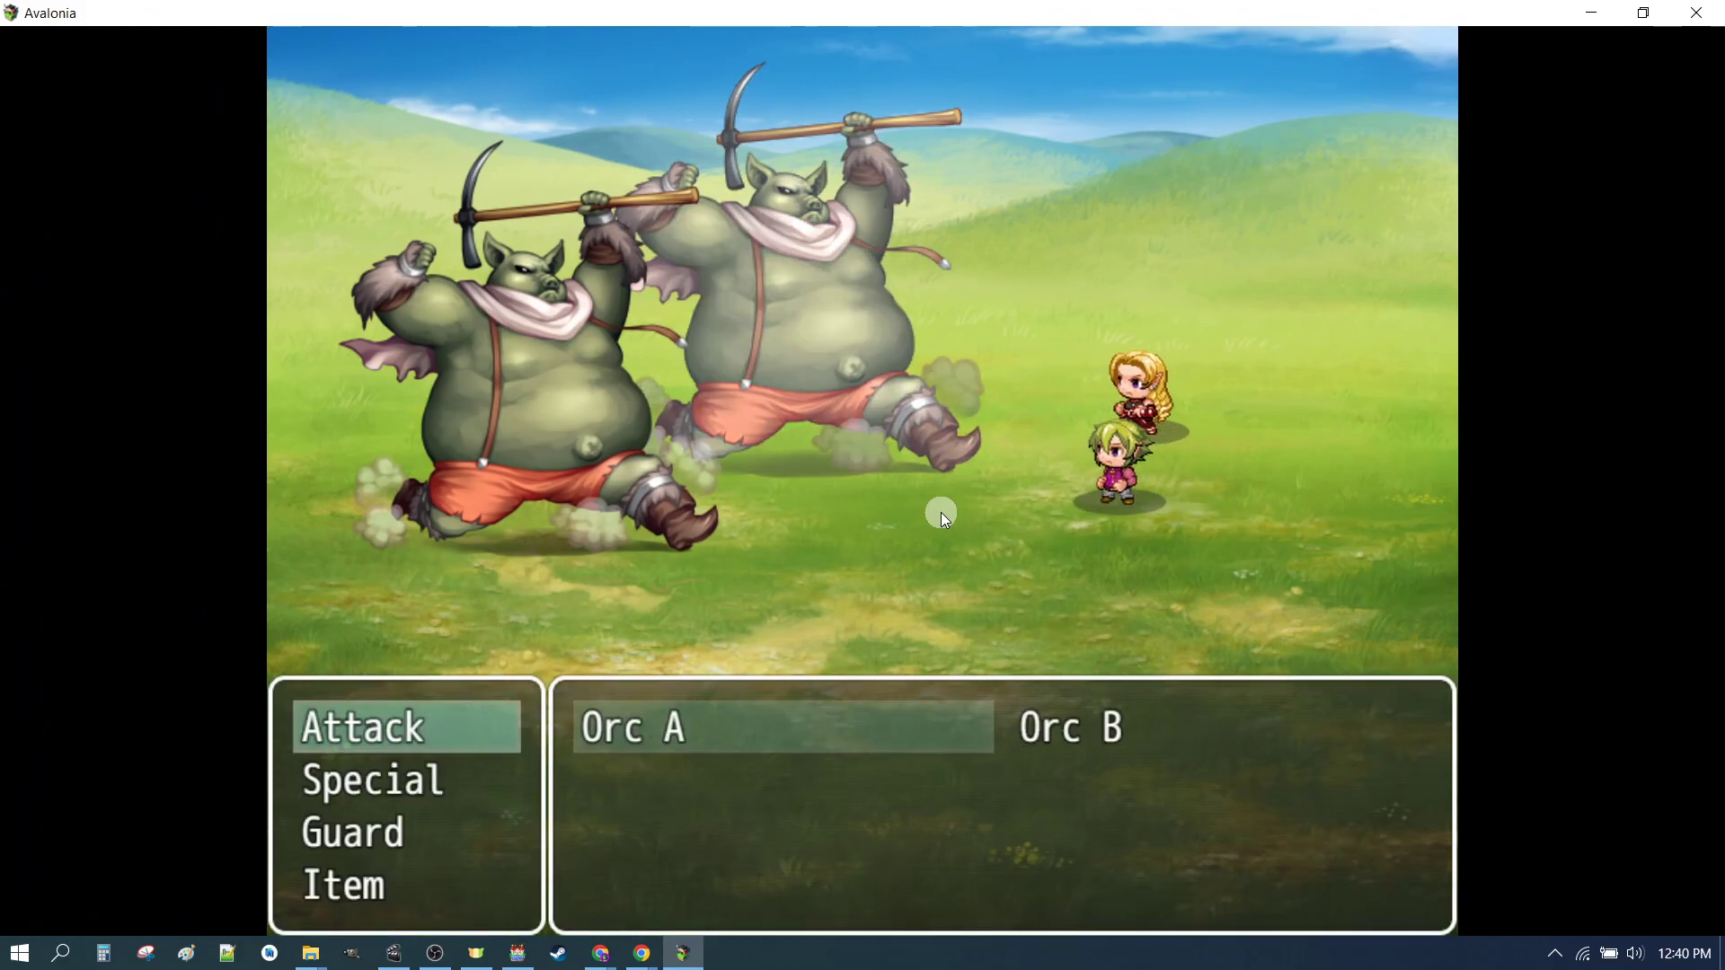
key(Return)
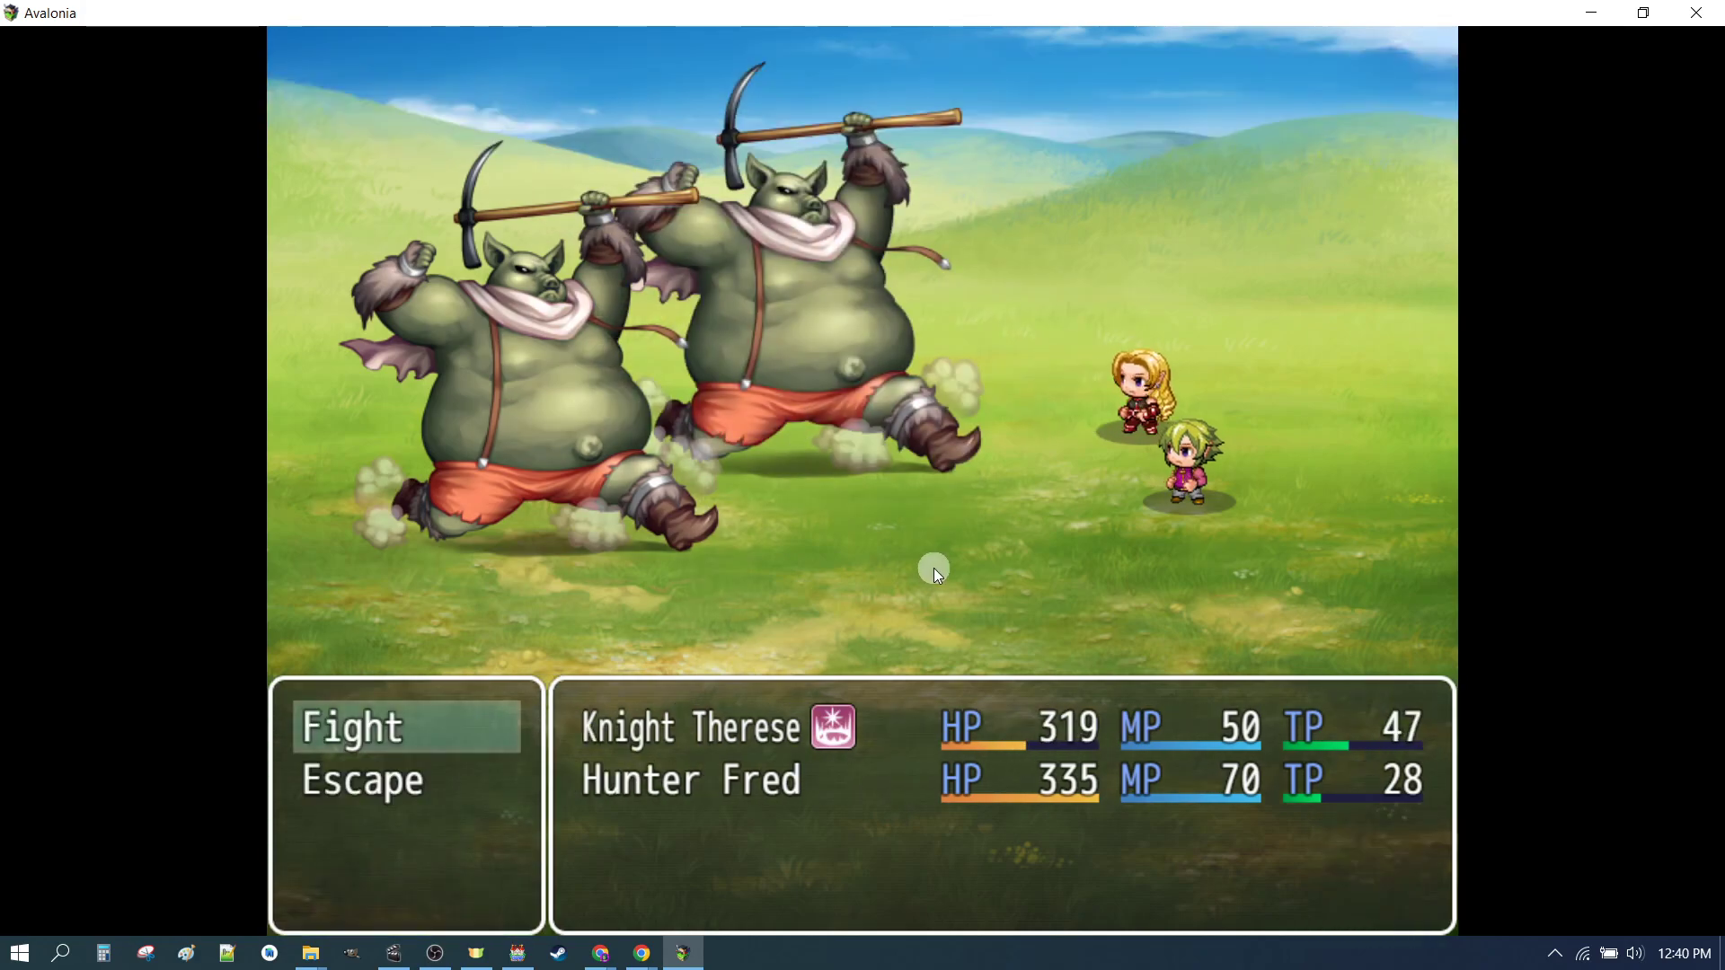
key(Return)
key(Return)
click(832, 725)
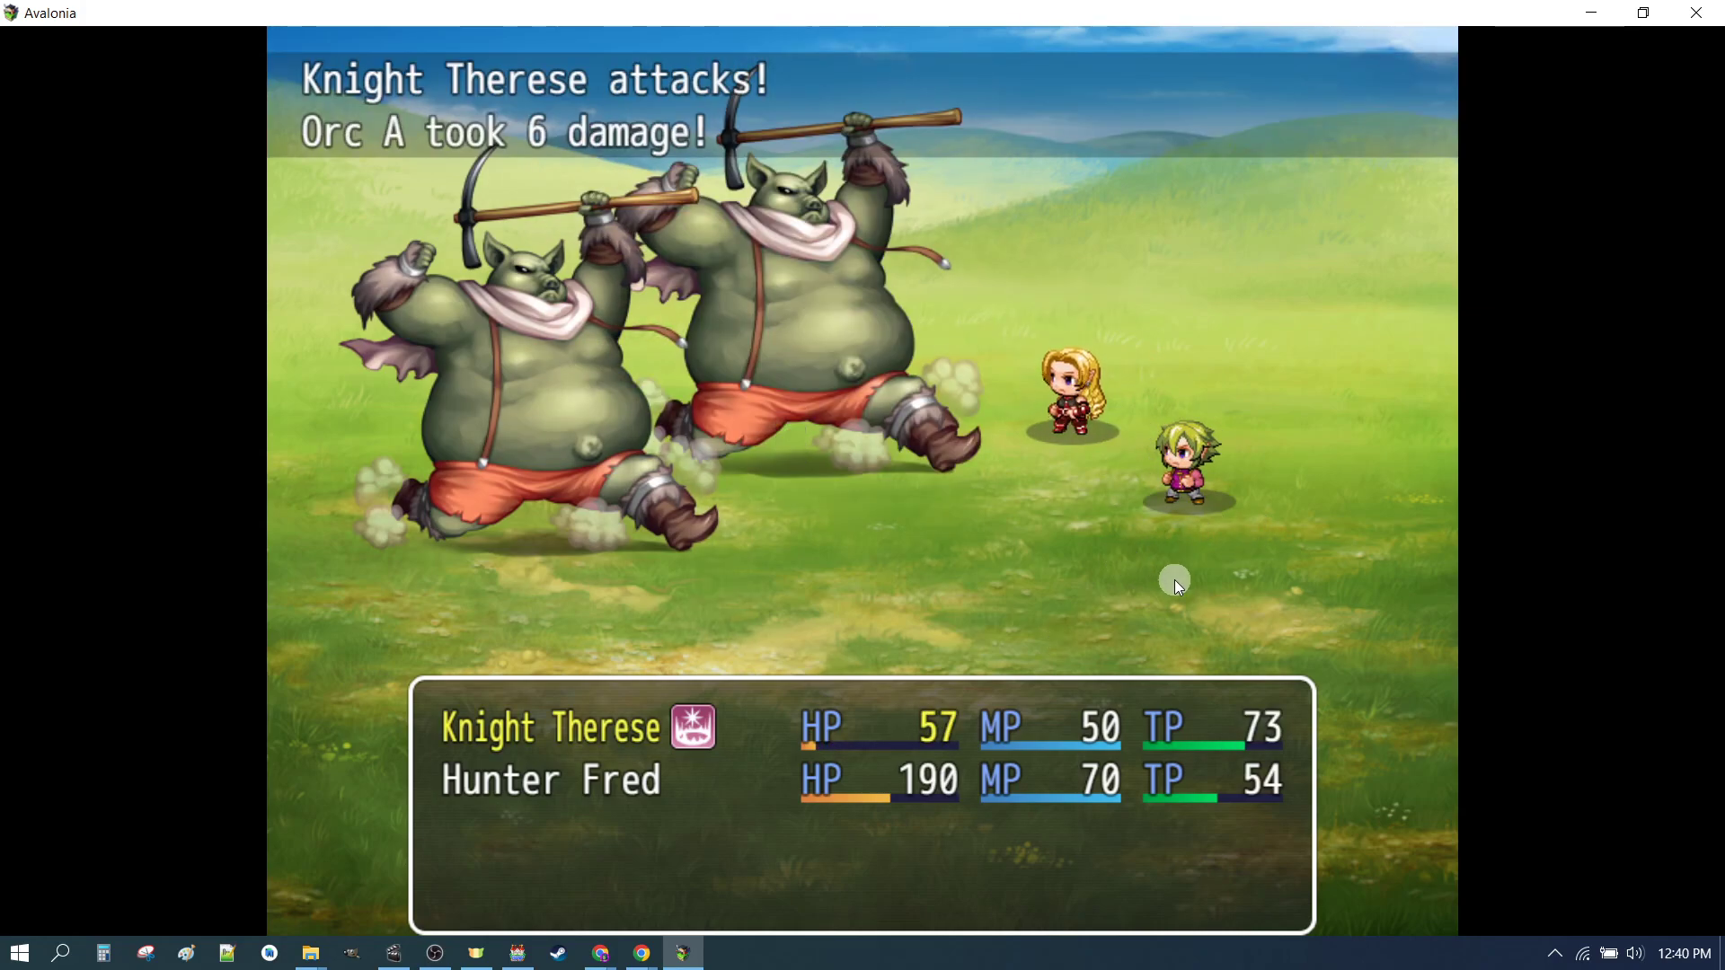
key(Return)
key(Return)
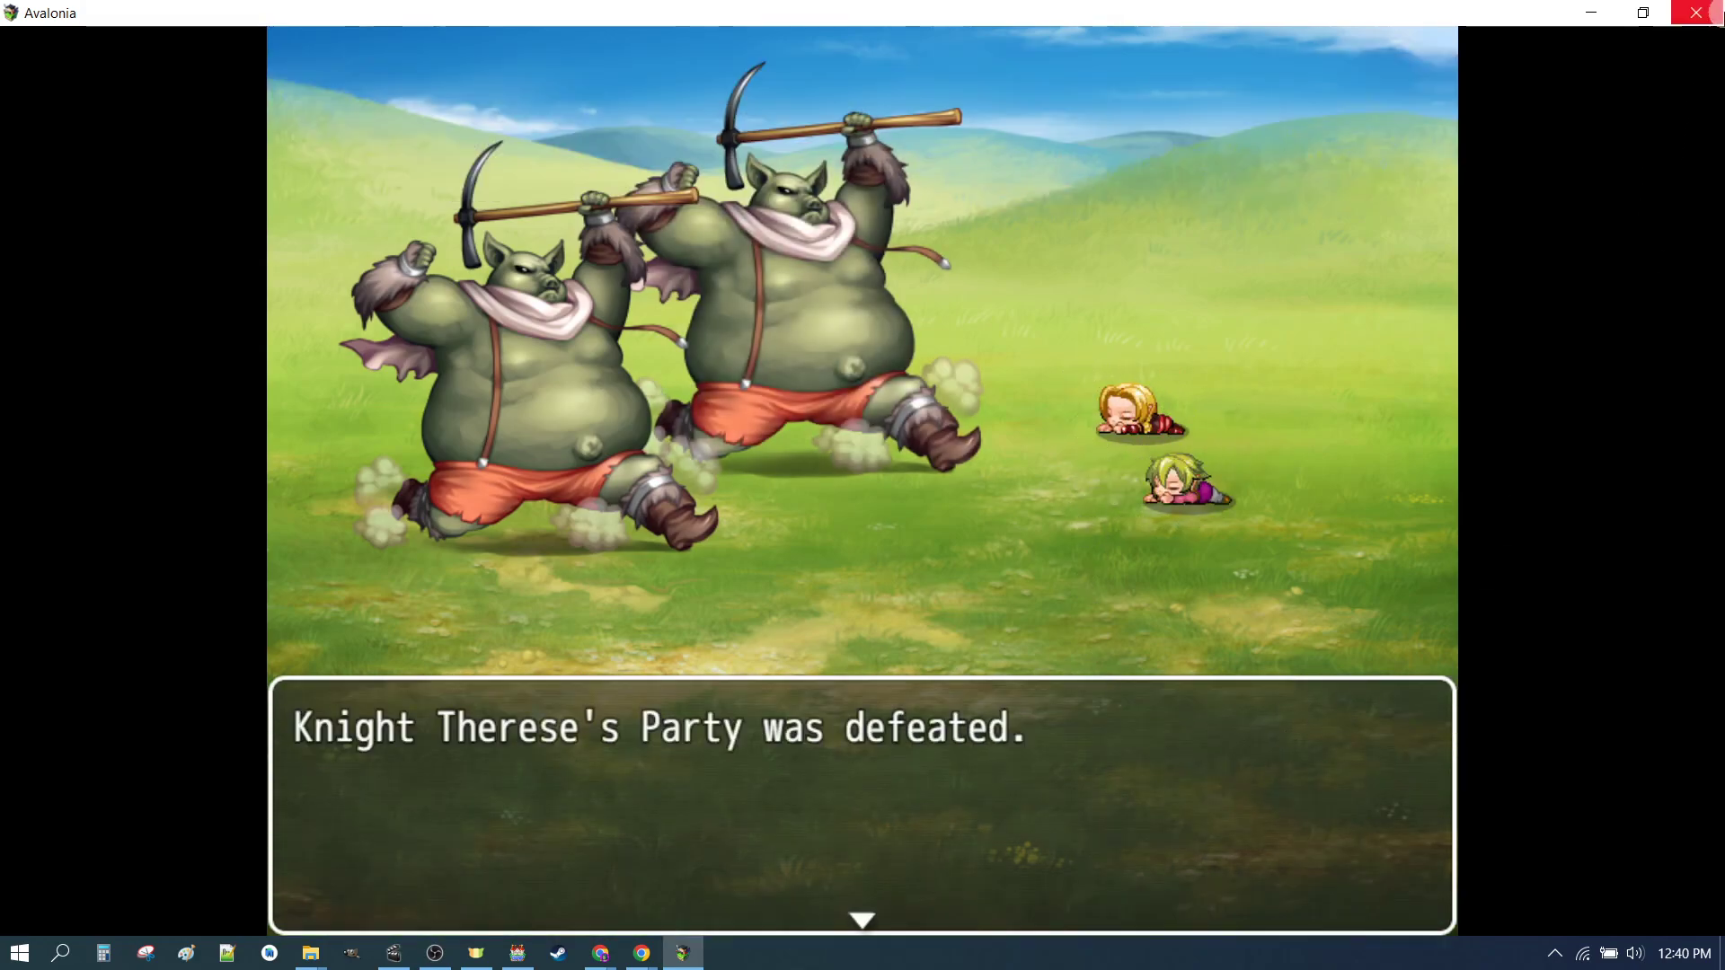
click(1696, 12)
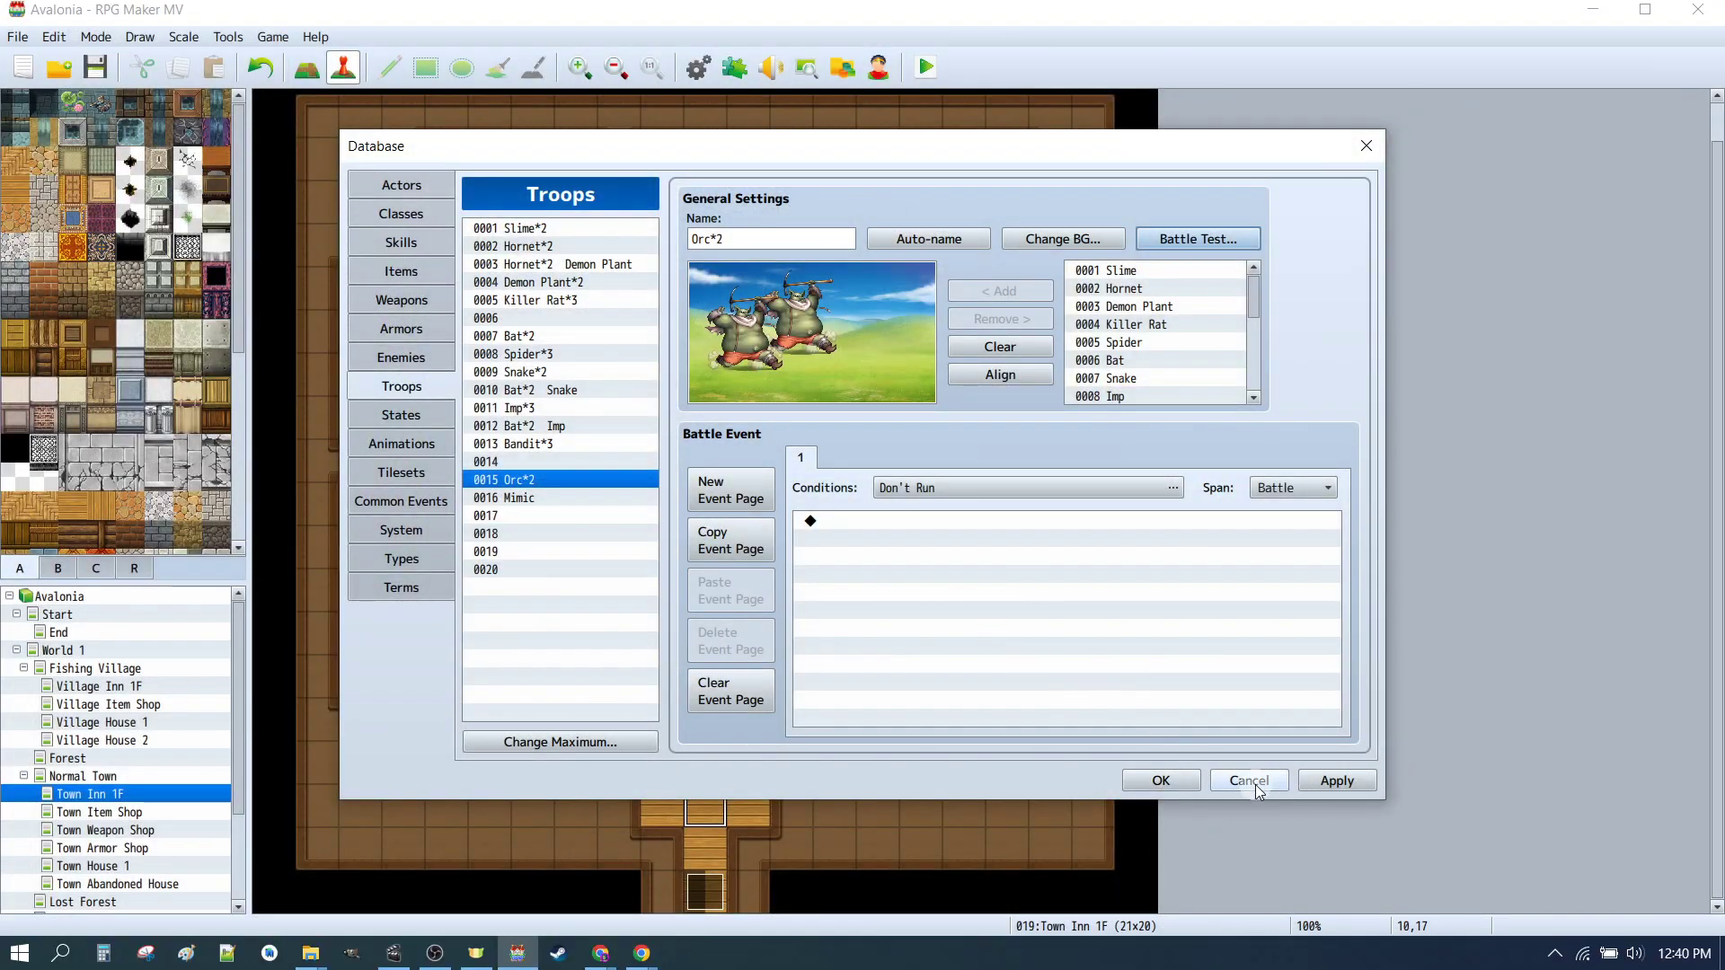
Step: Change the Orc enemy's Attack State trait to Paralyze at 80%, then apply and close the database
click(1193, 778)
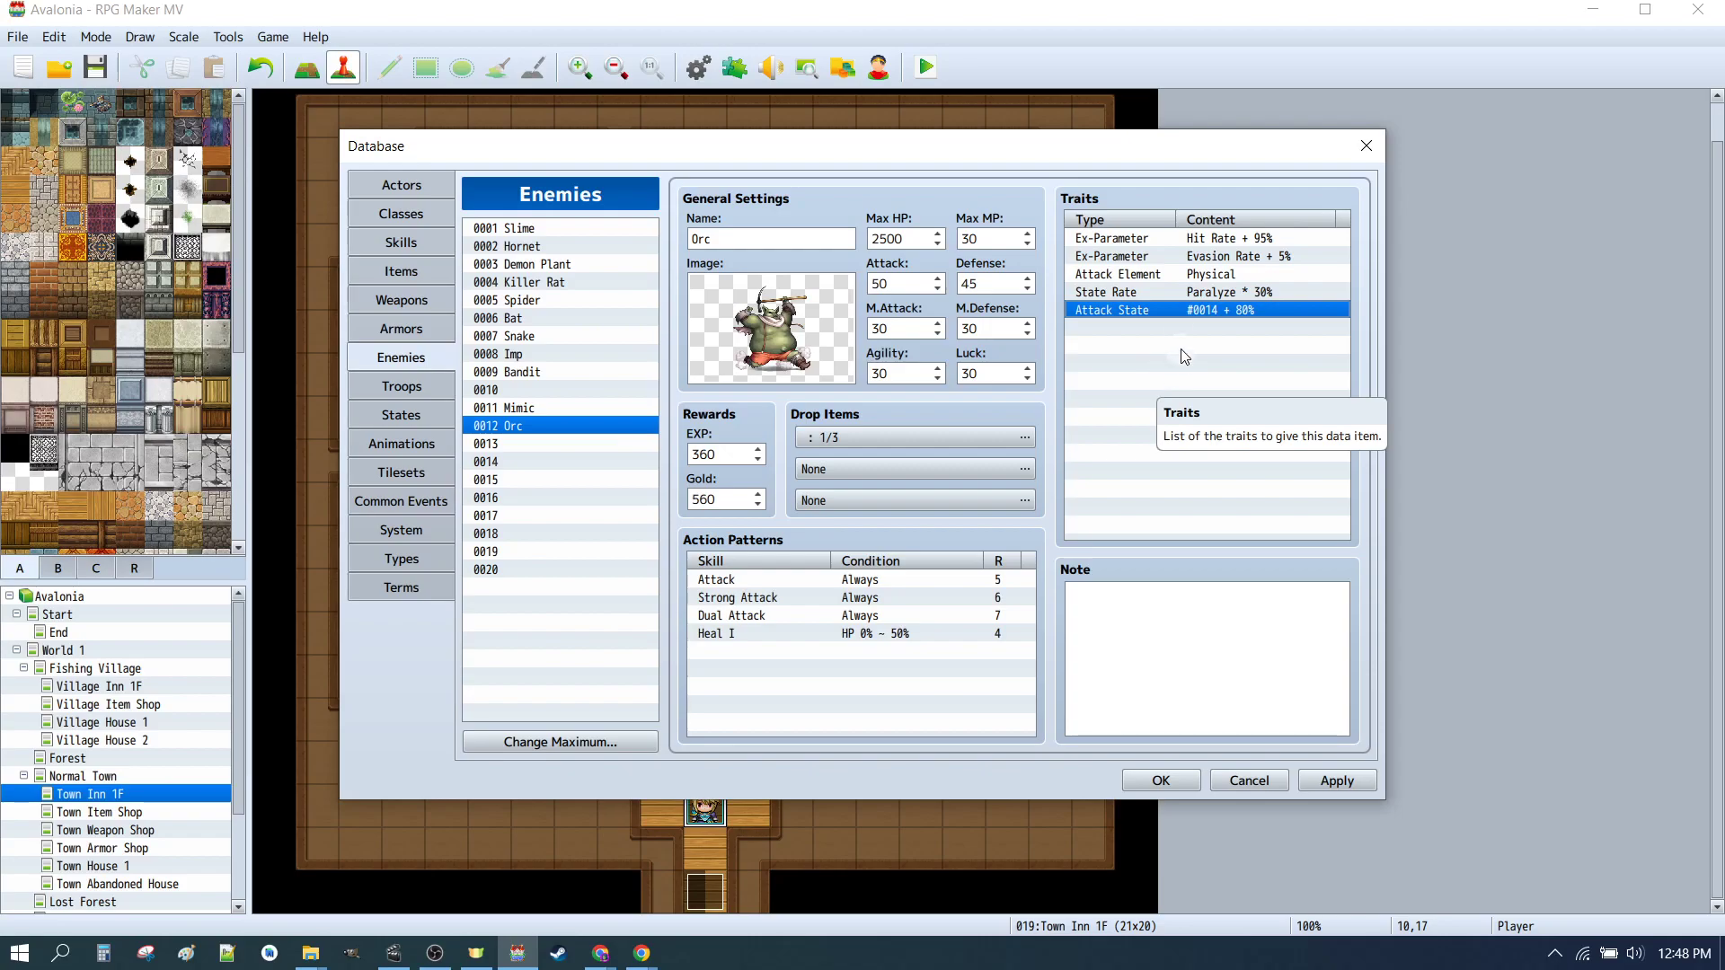
click(1137, 311)
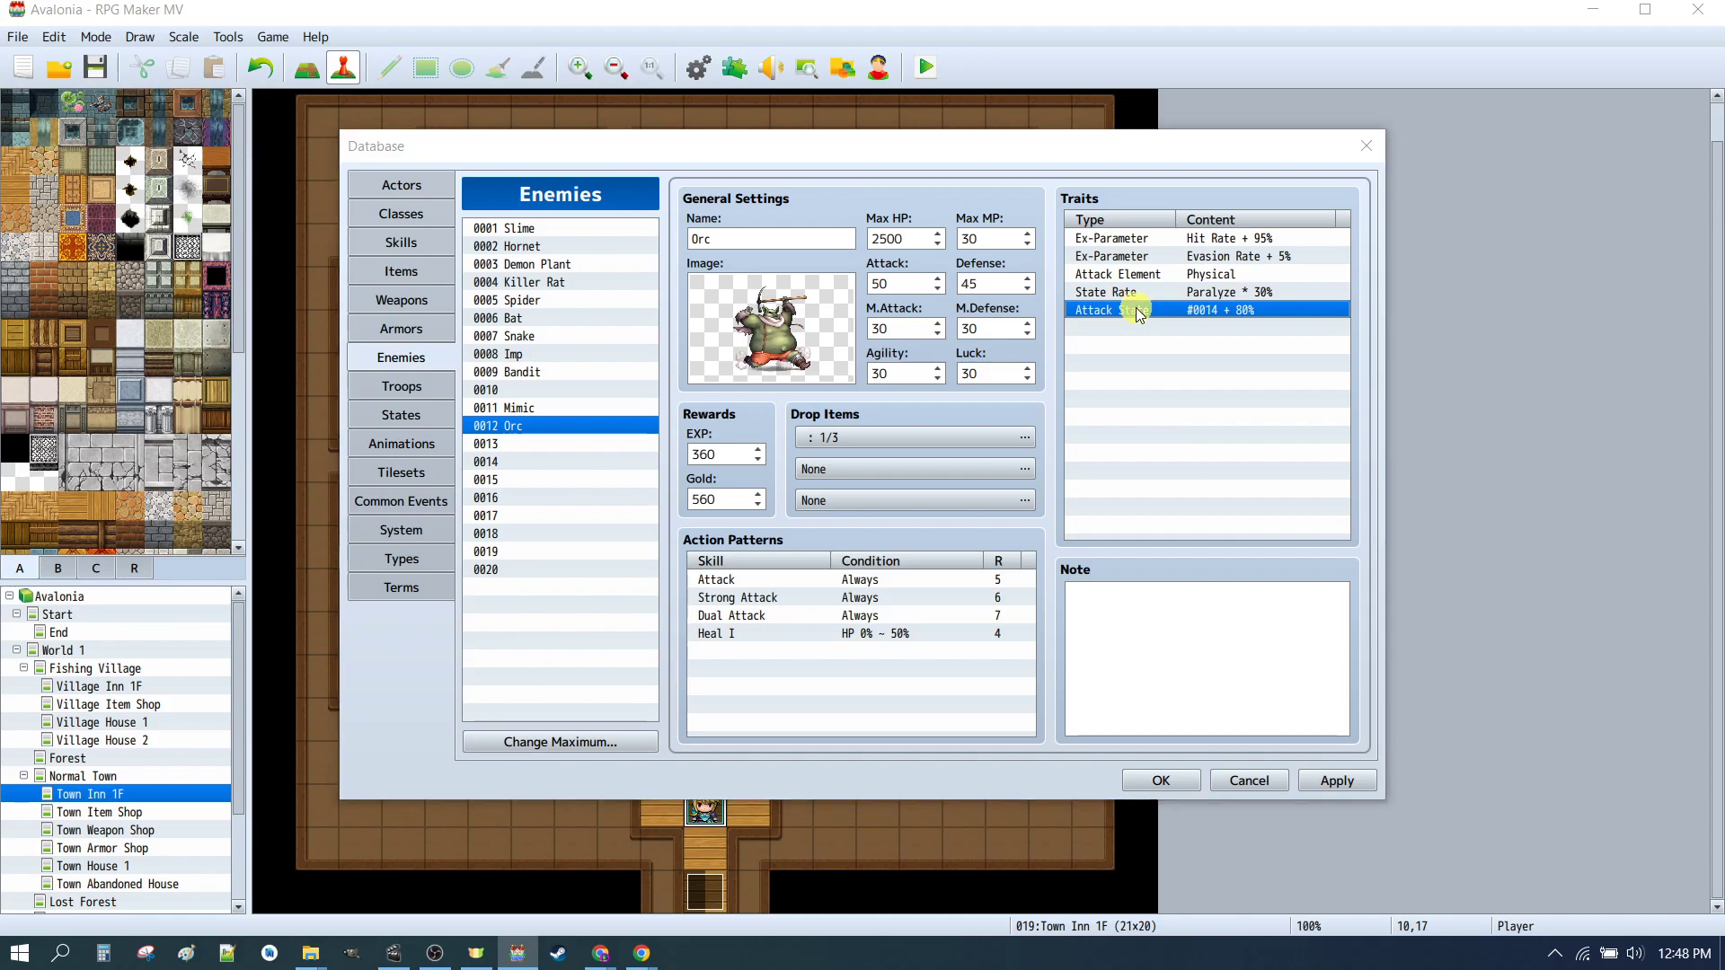
double_click(1137, 312)
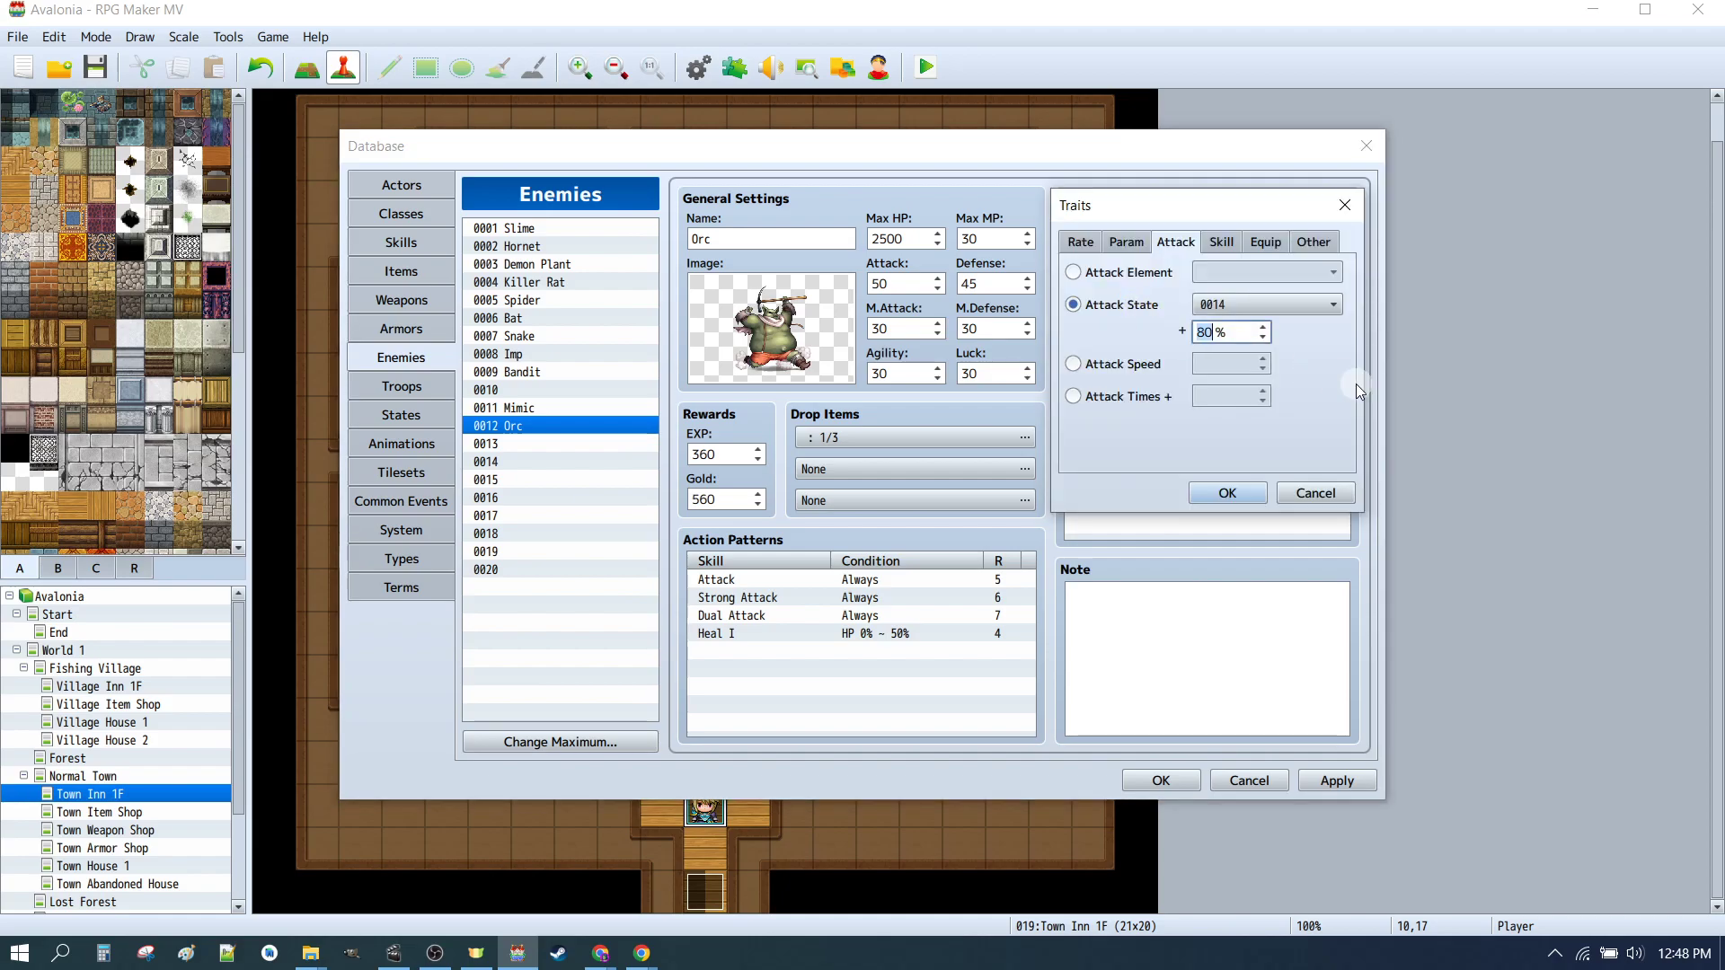
click(1241, 310)
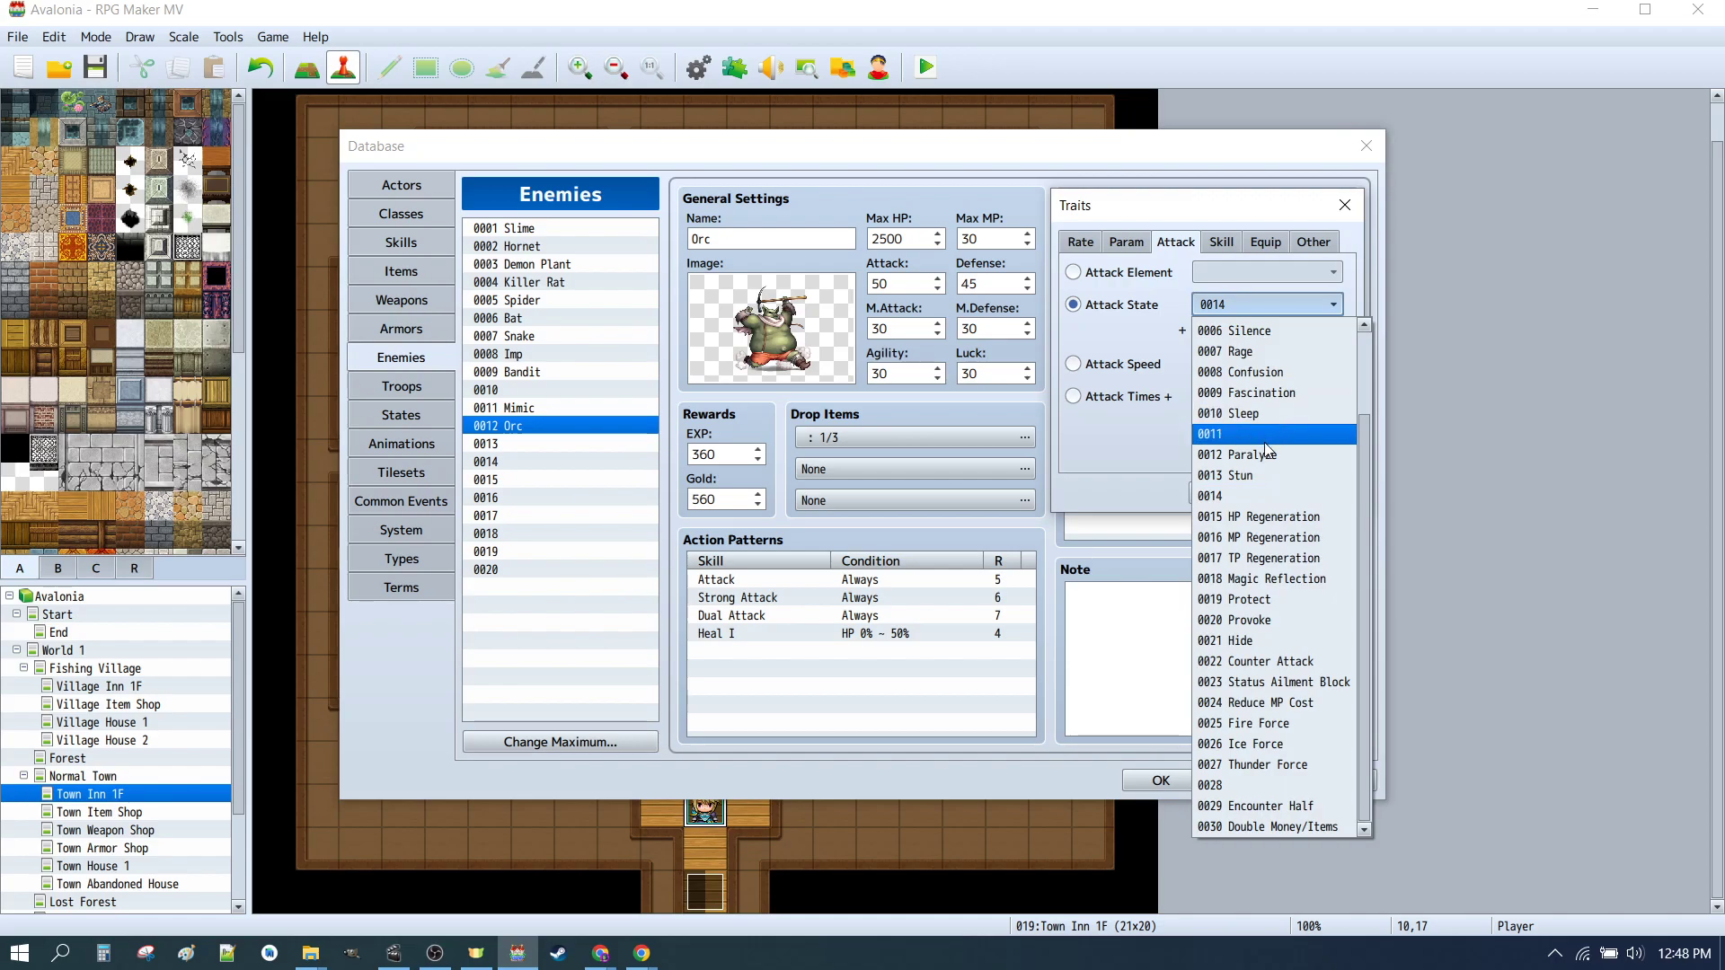
click(1231, 444)
click(1227, 493)
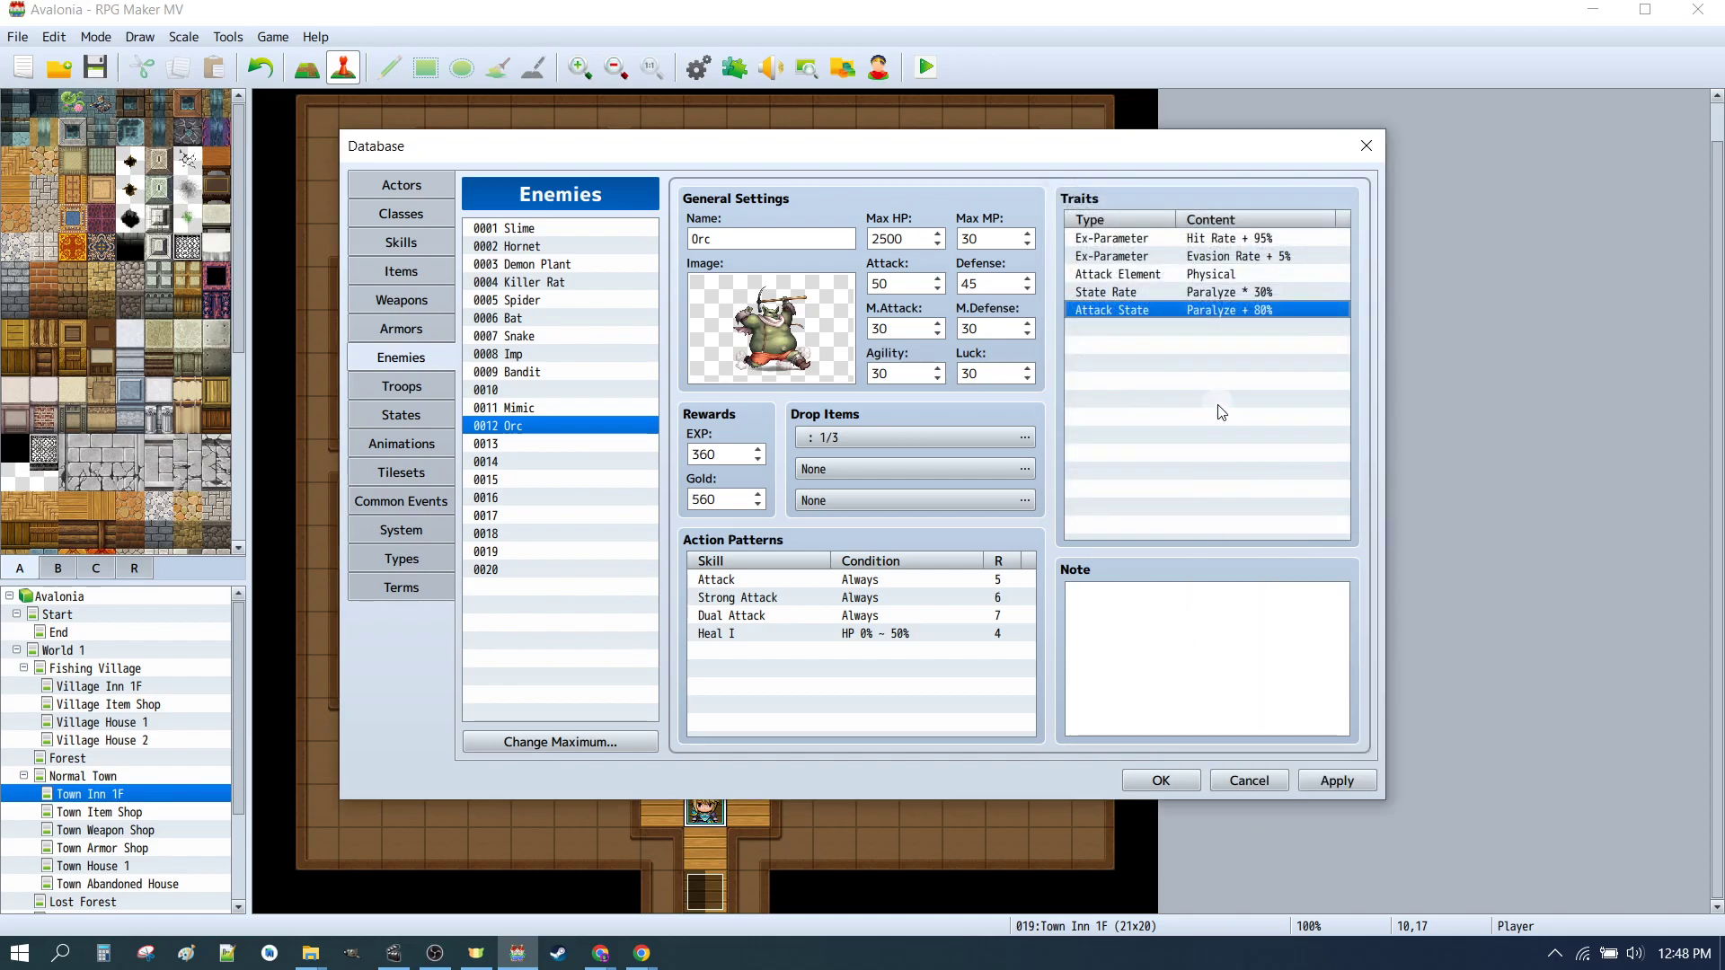
click(1117, 297)
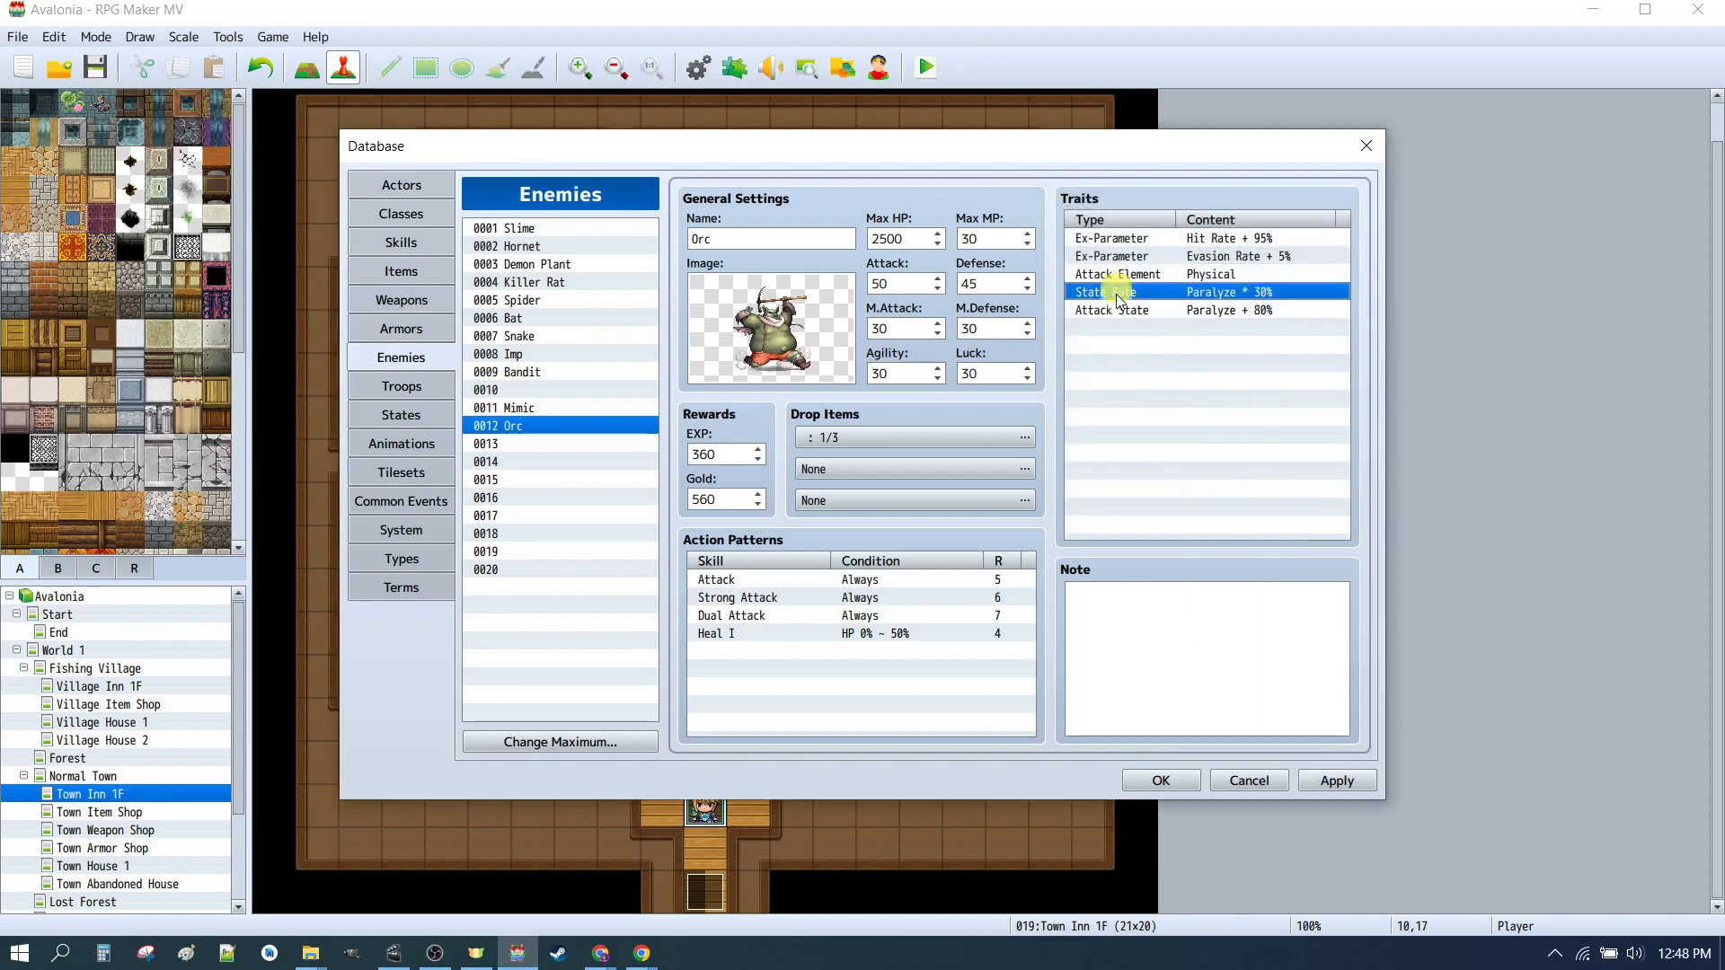
click(1209, 311)
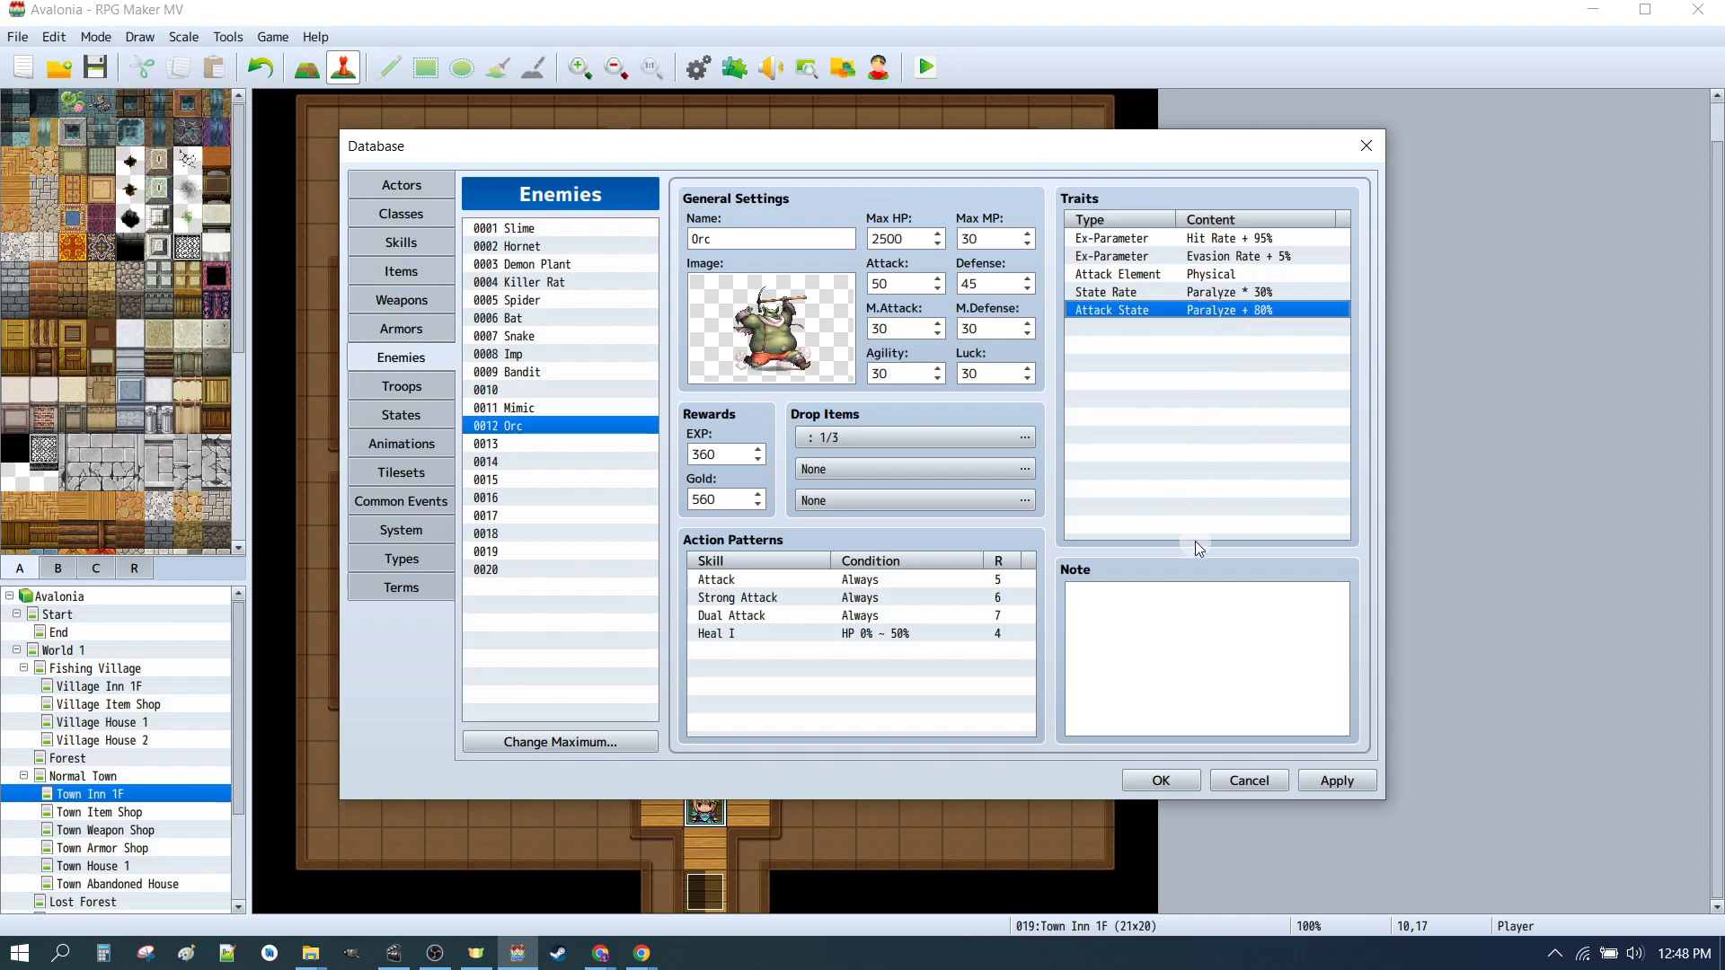
click(1335, 780)
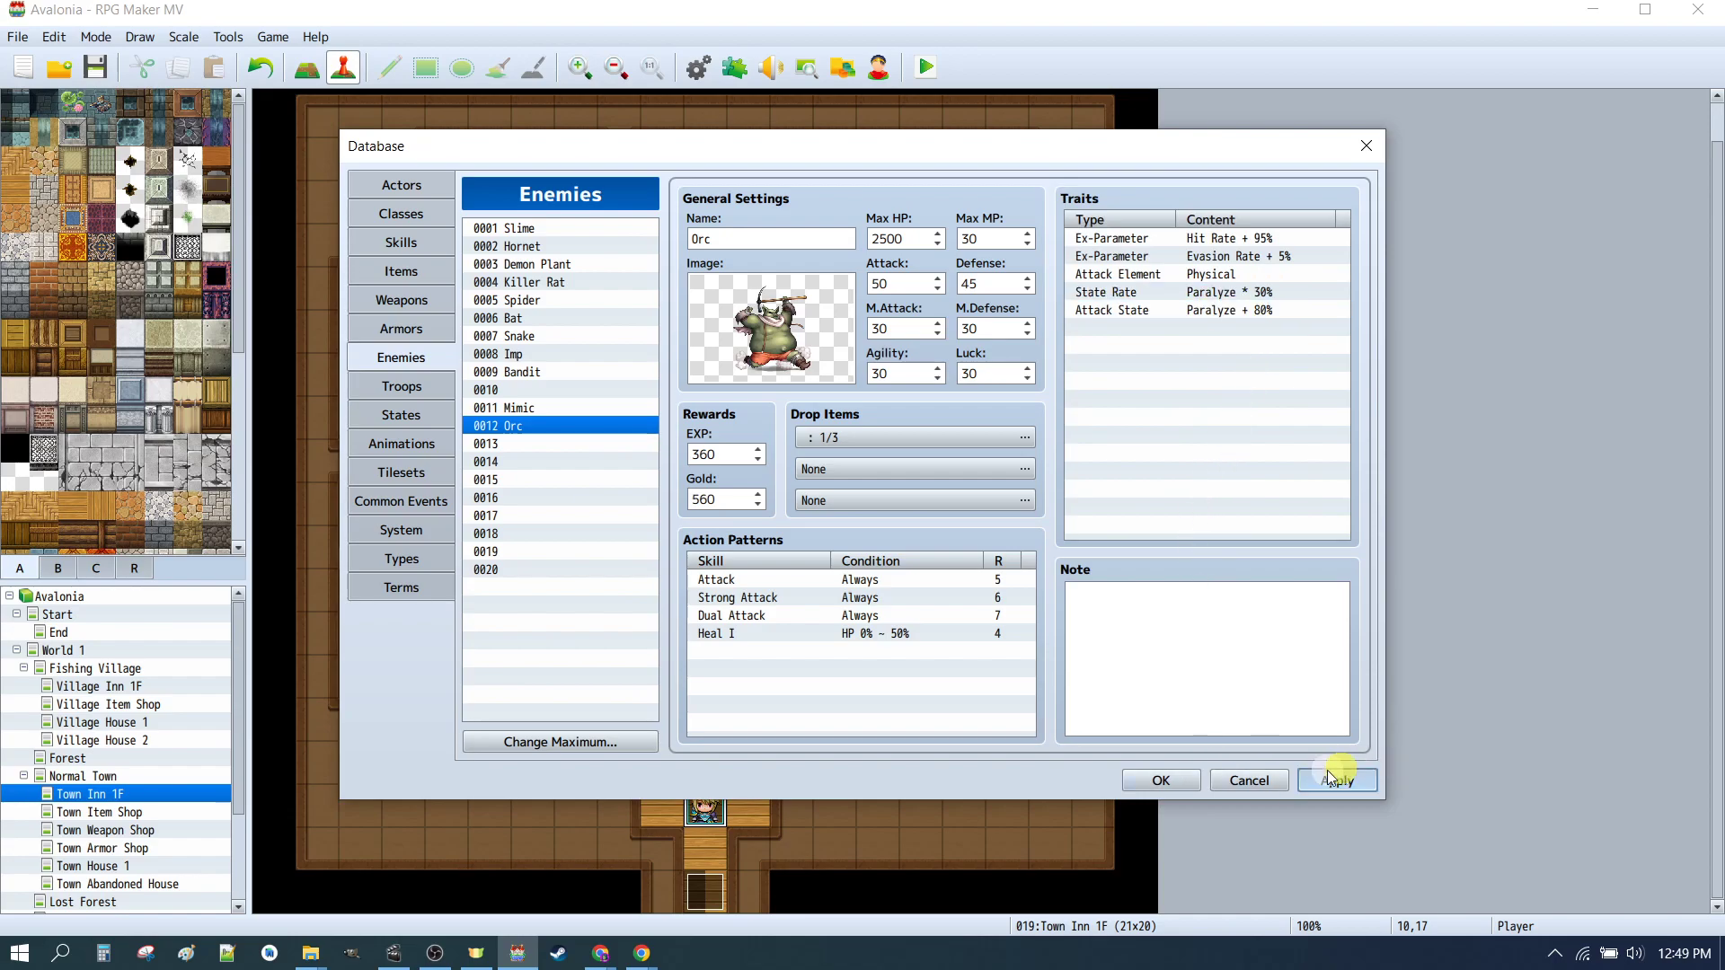
click(1174, 782)
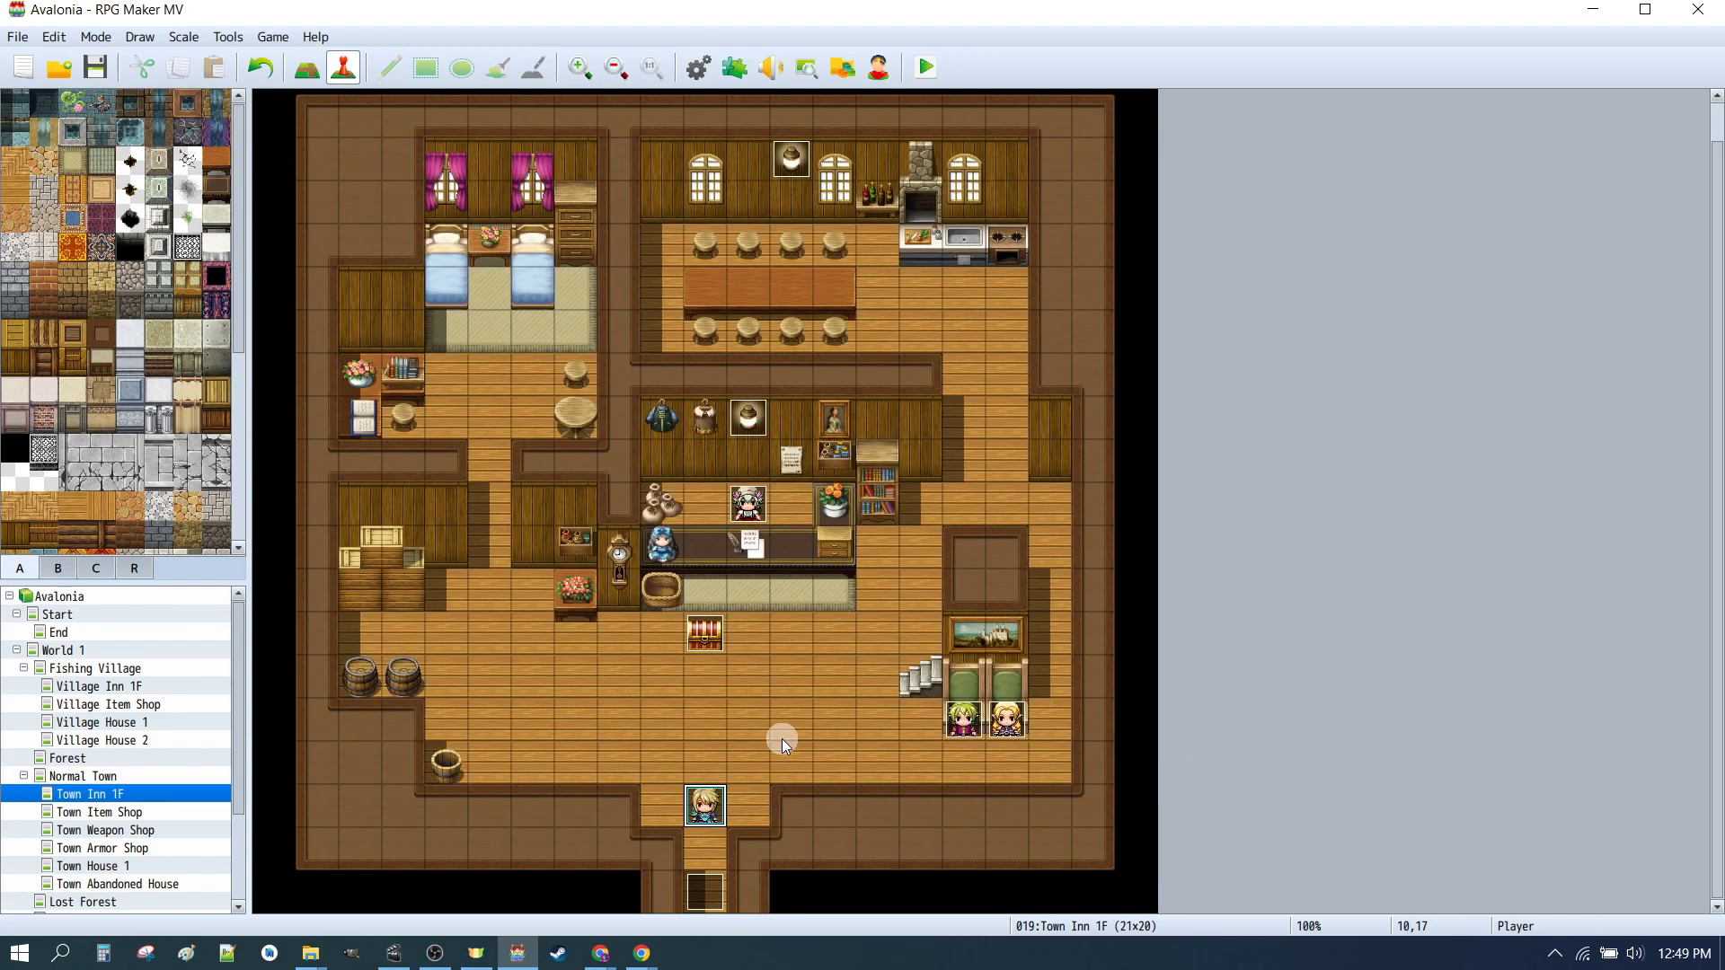
Step: Open the database's System settings to check the starting party, then close the database
click(698, 76)
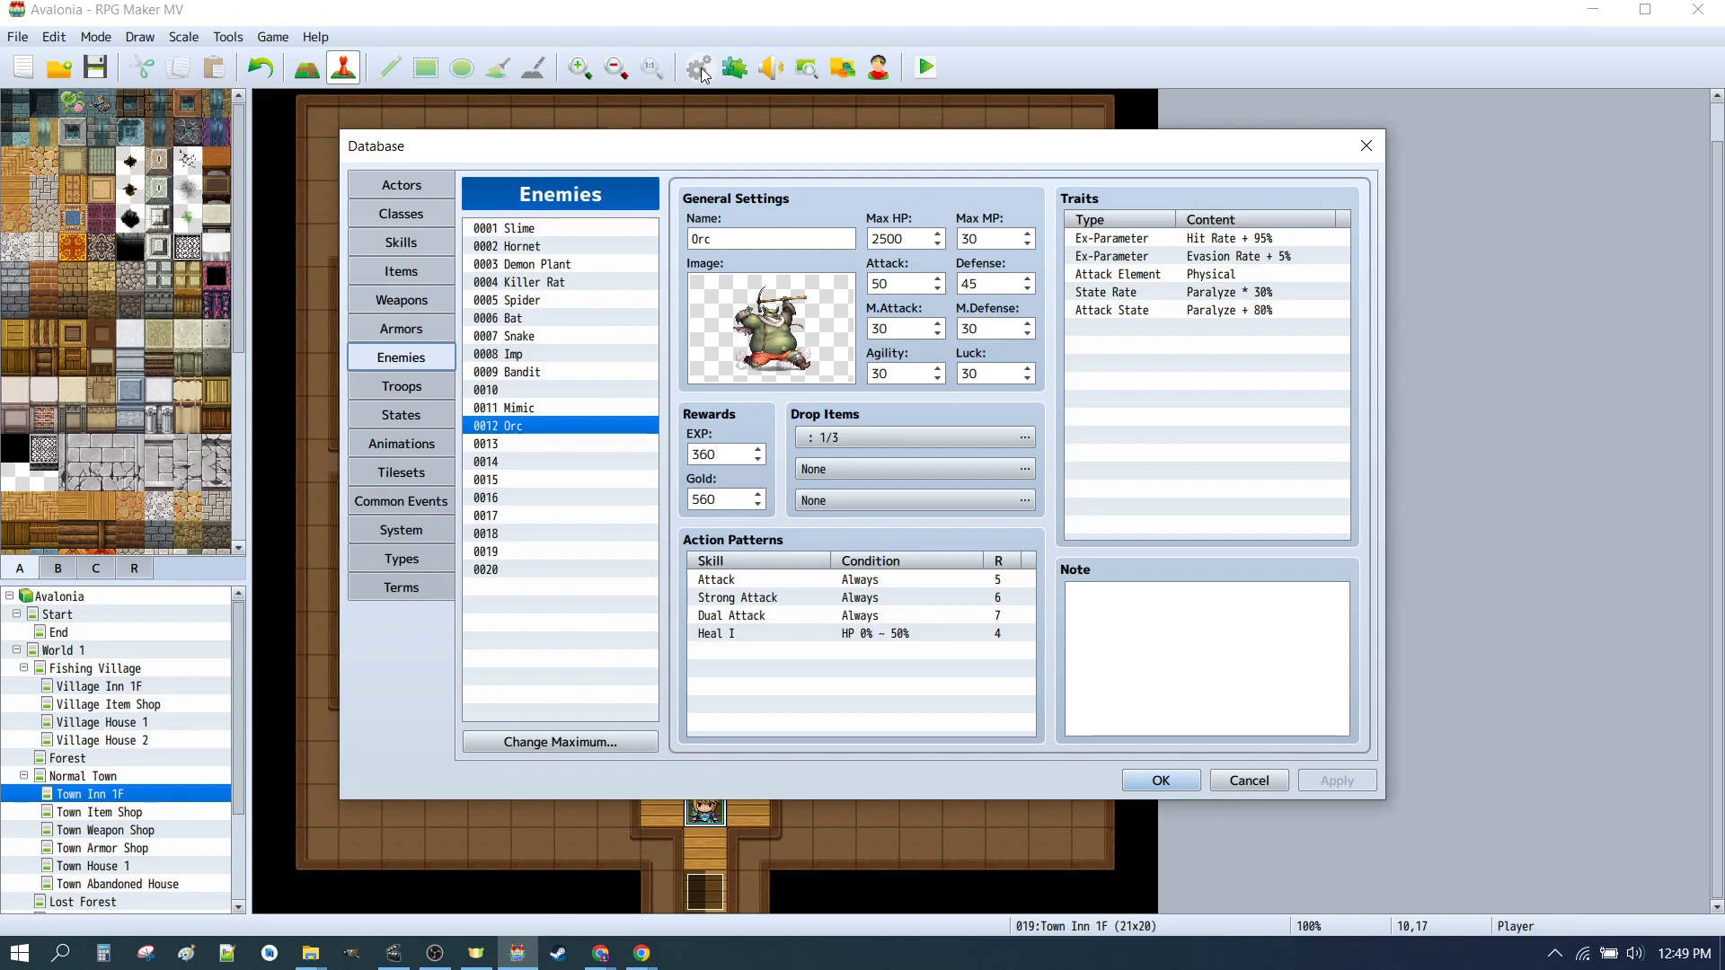
click(401, 532)
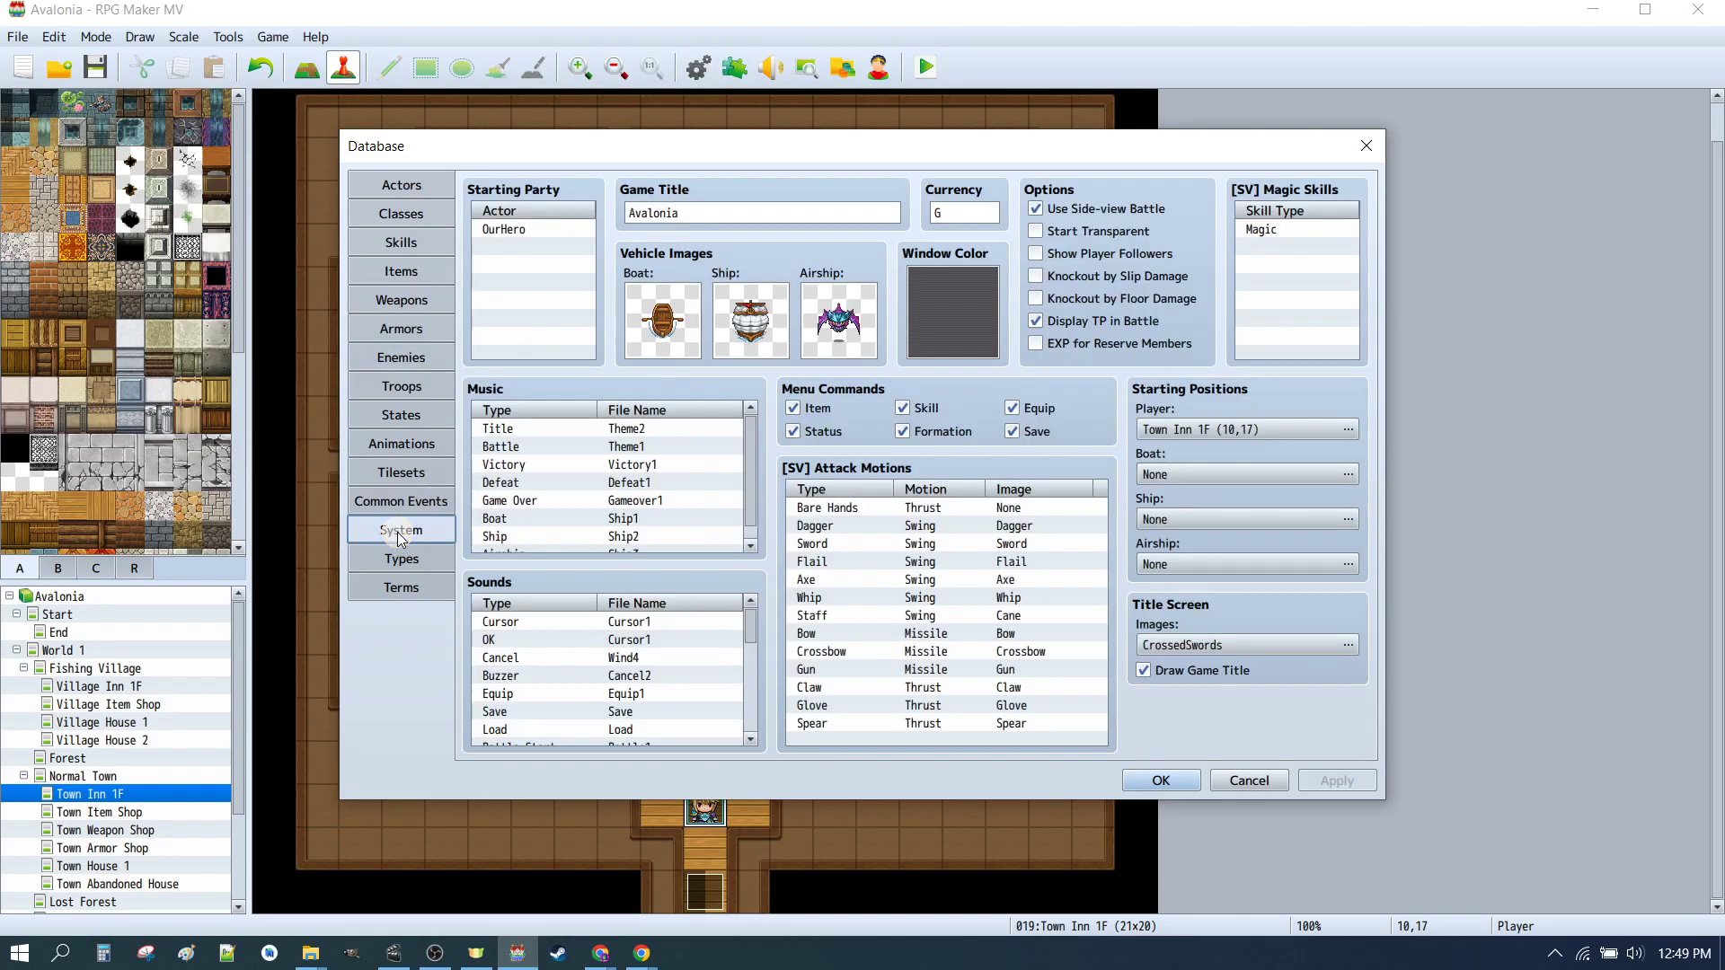
click(511, 231)
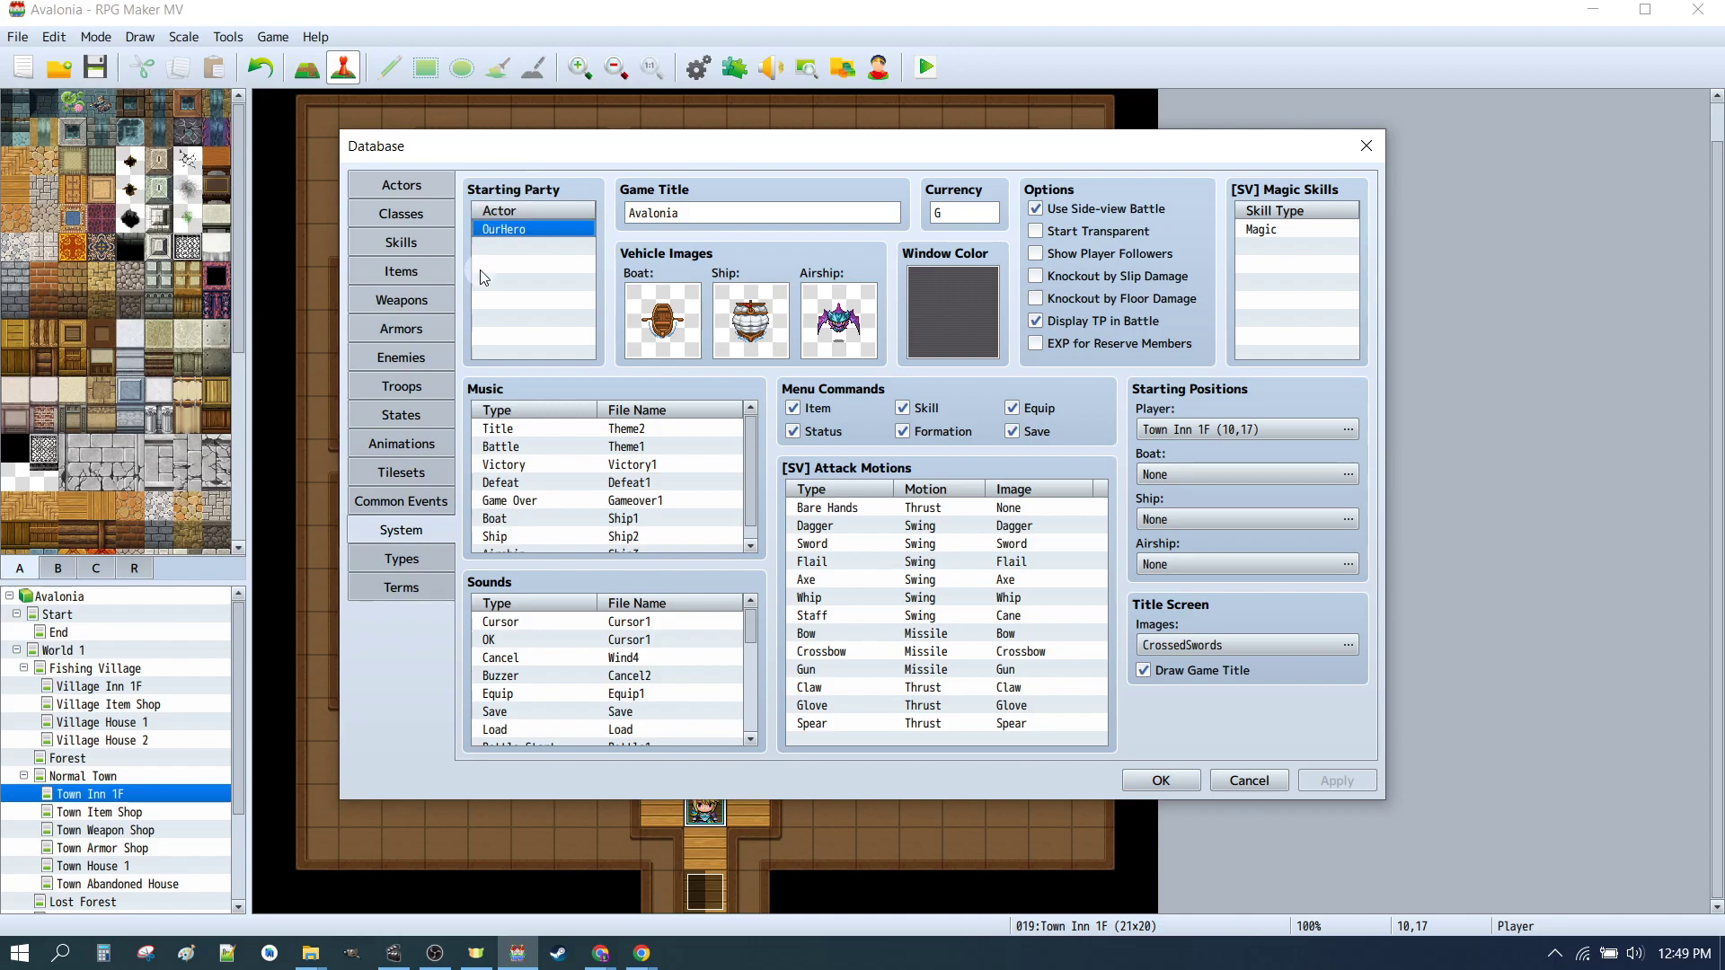
click(1159, 780)
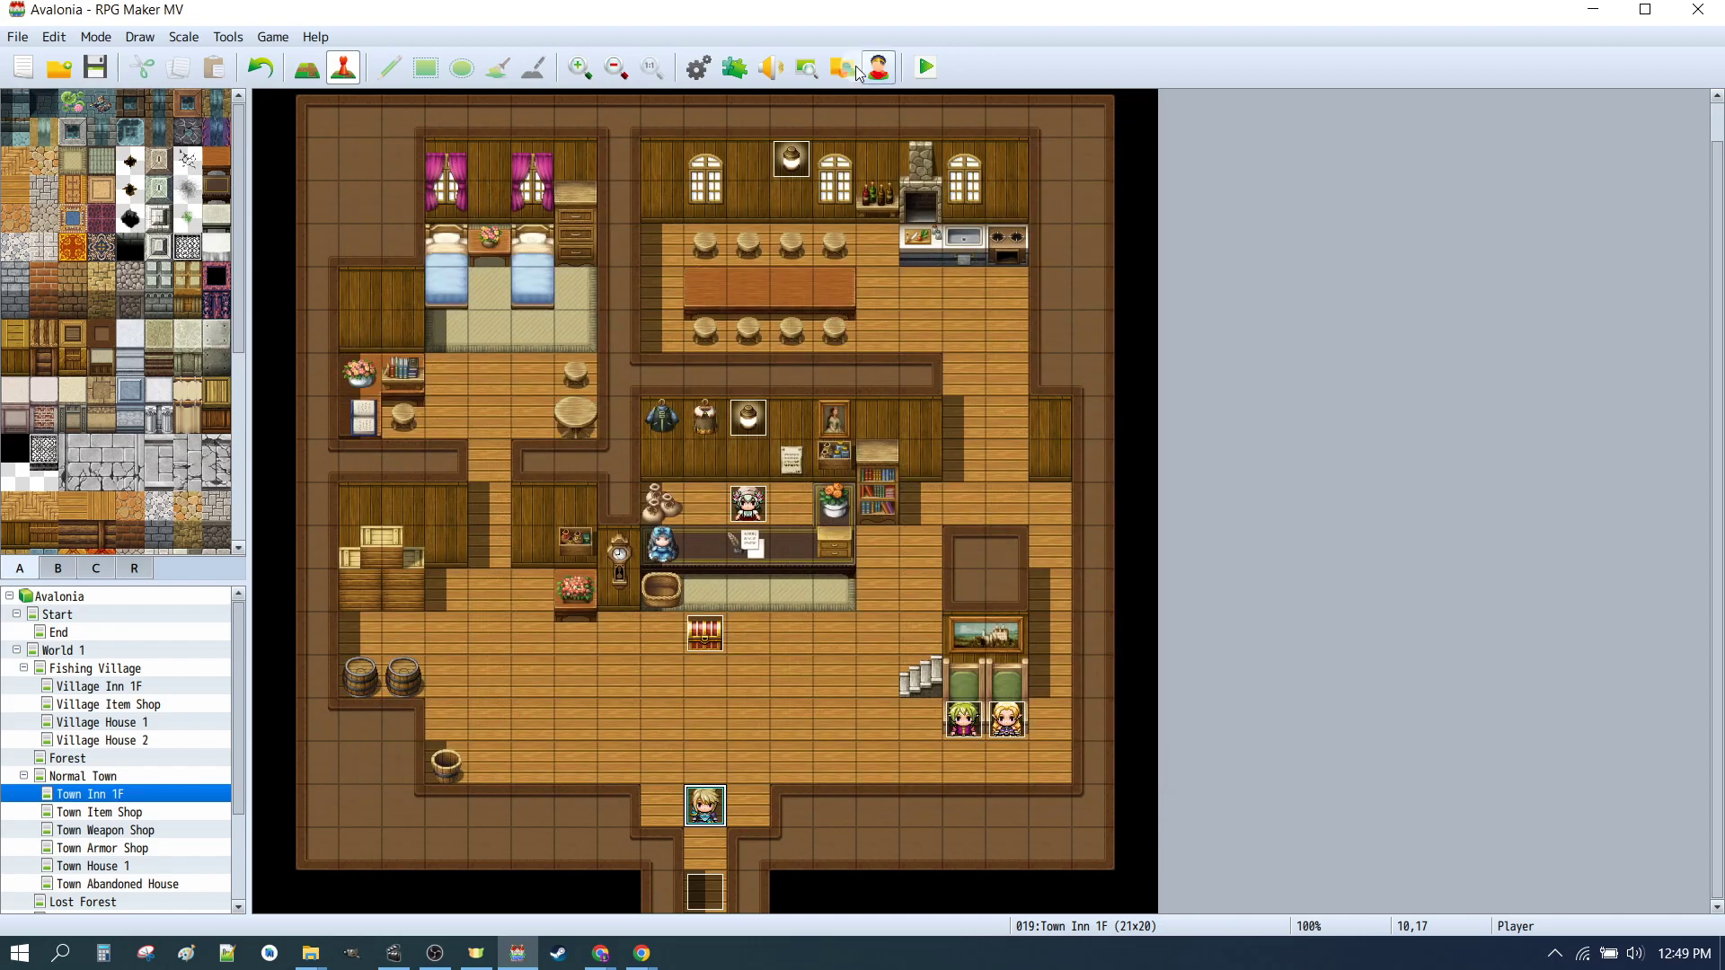
Step: Playtest the game, open the in-game menu to check the party, then close the game window
click(928, 72)
click(787, 508)
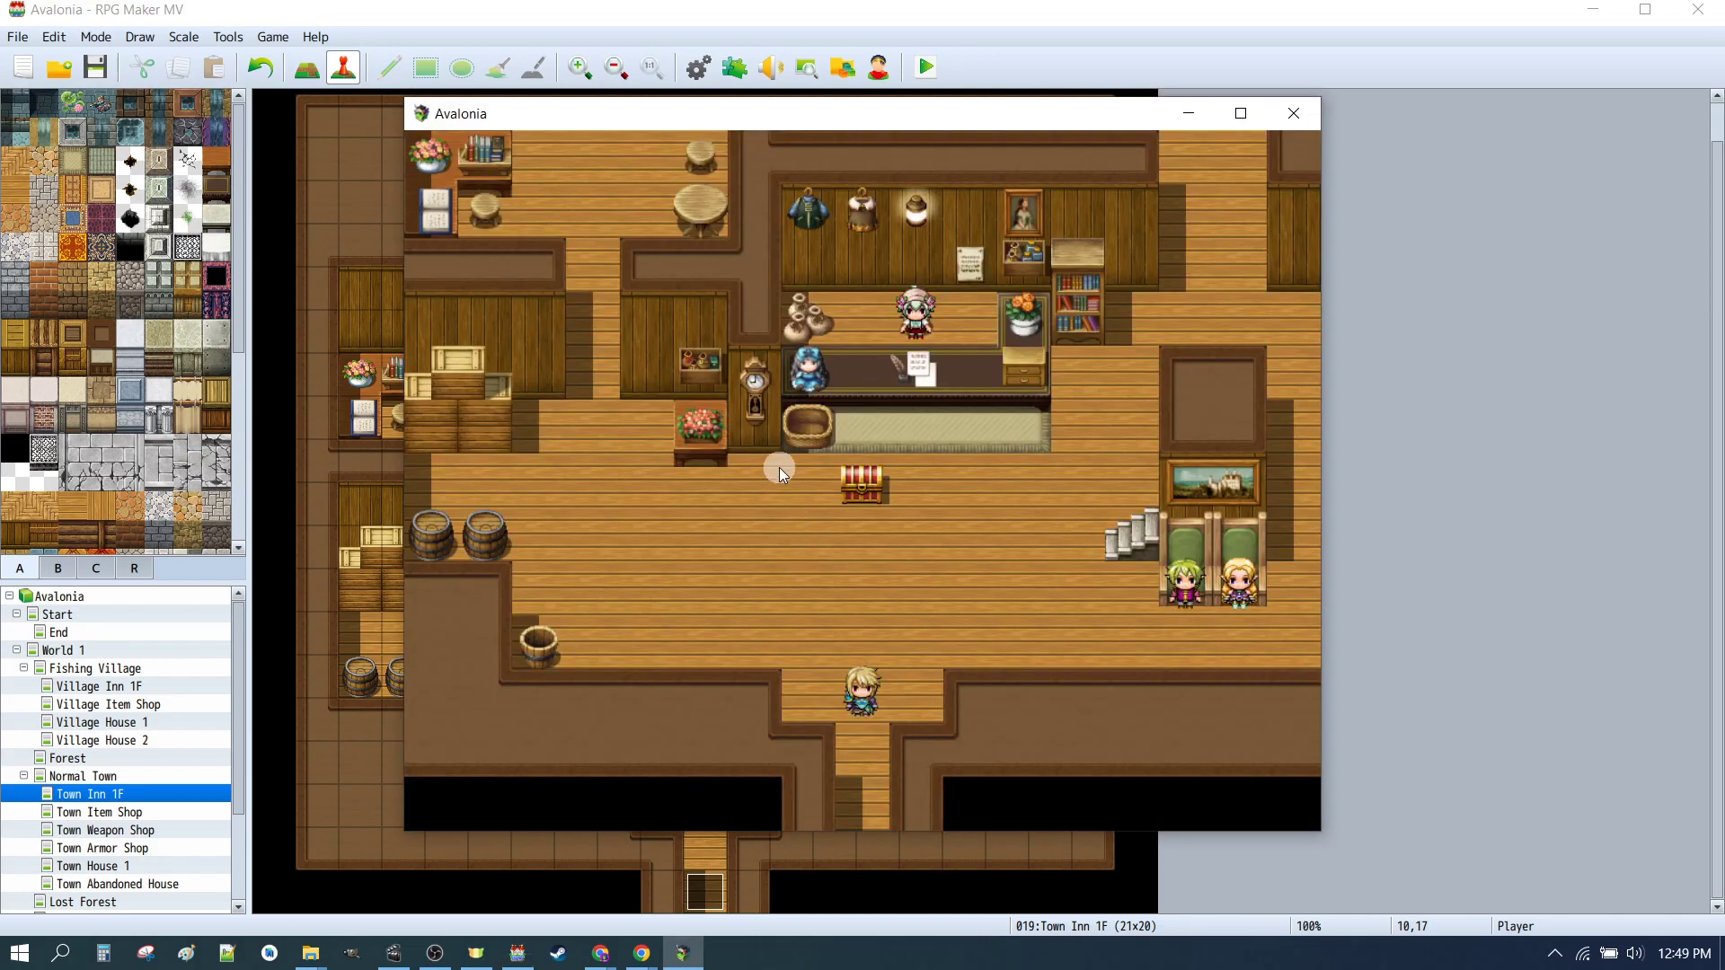
right_click(847, 505)
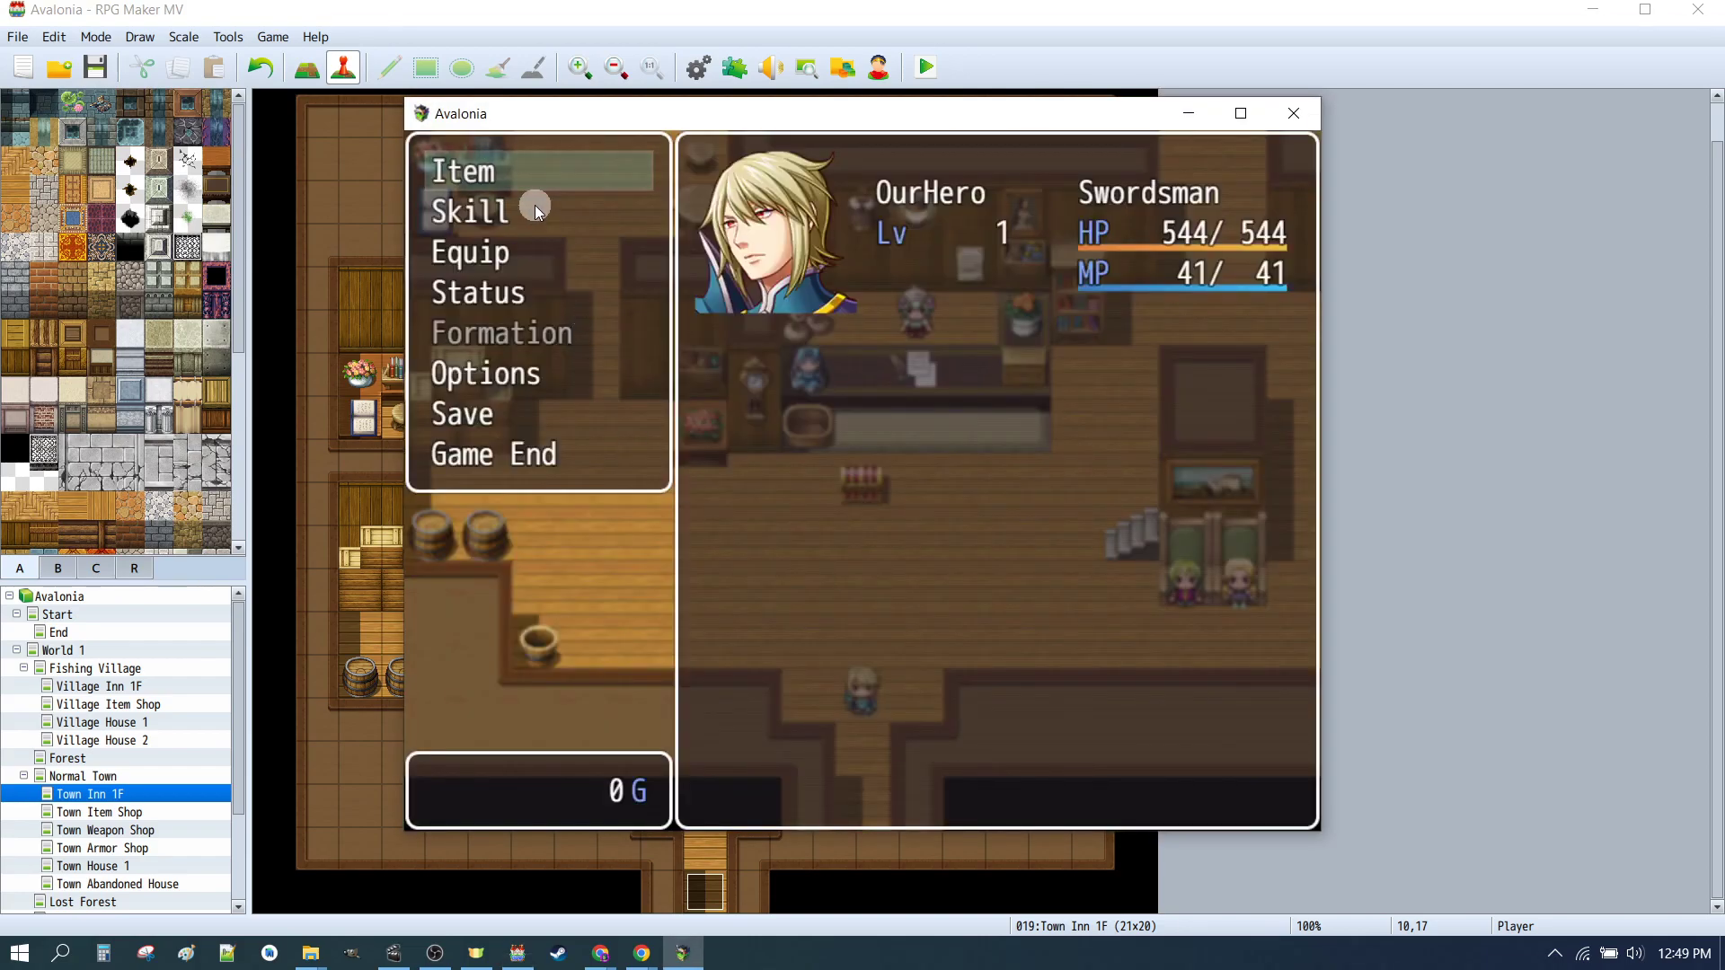
click(1287, 108)
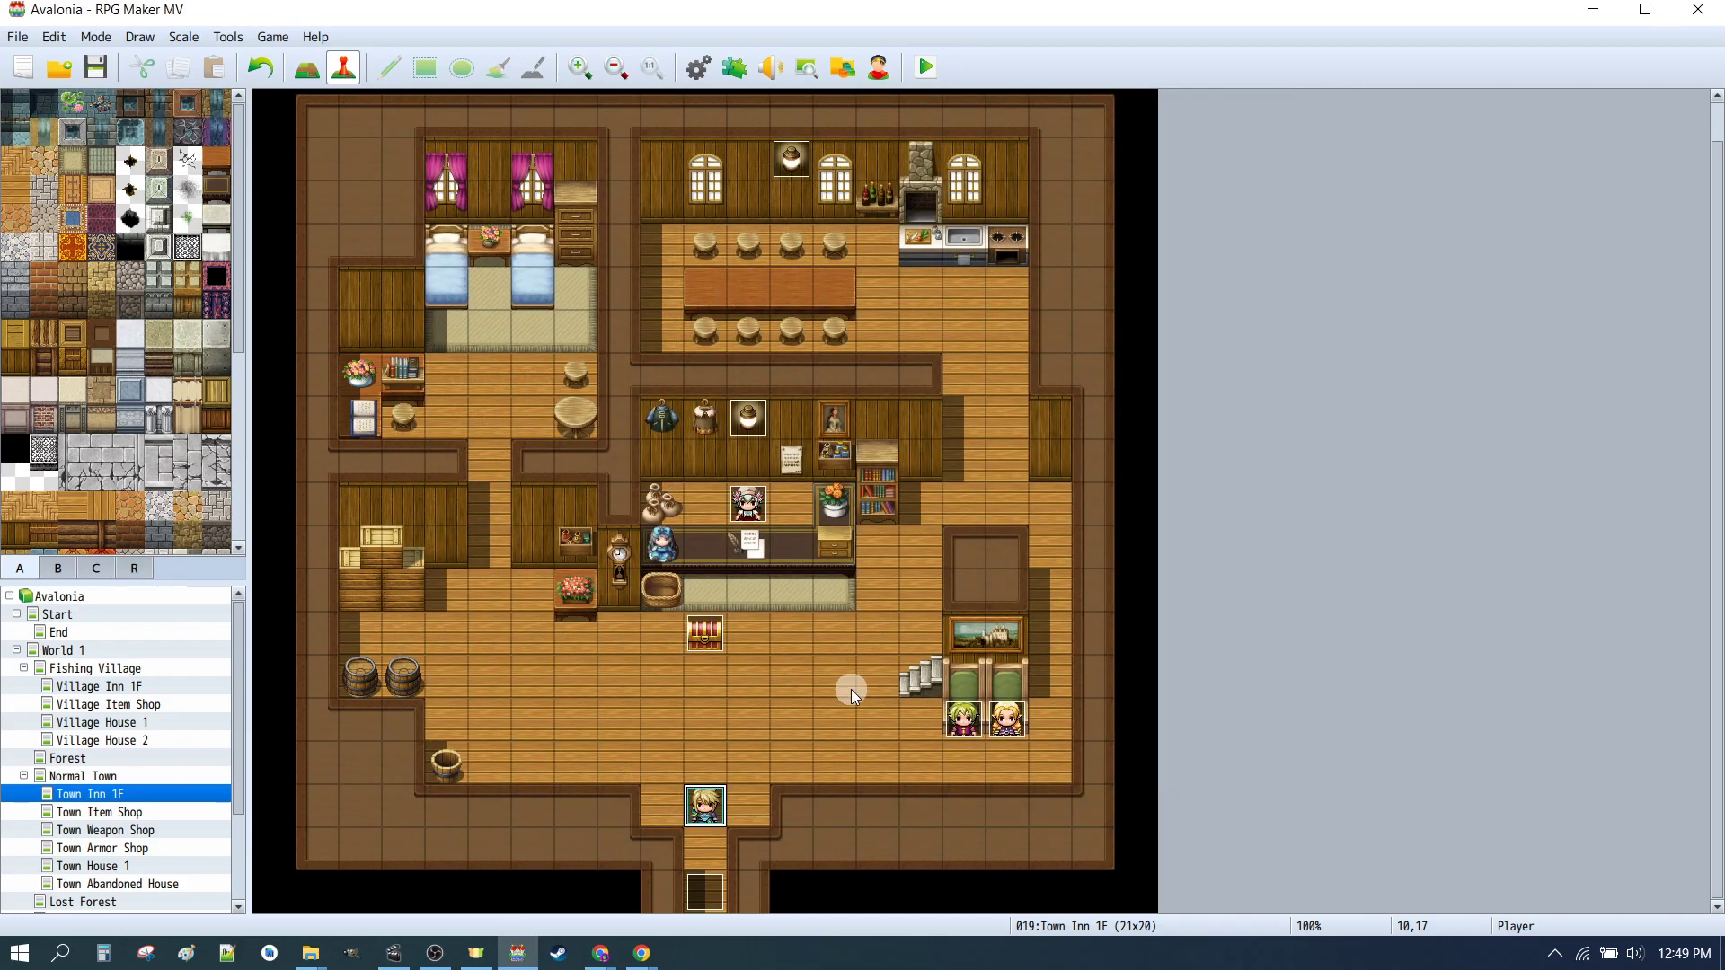
click(964, 725)
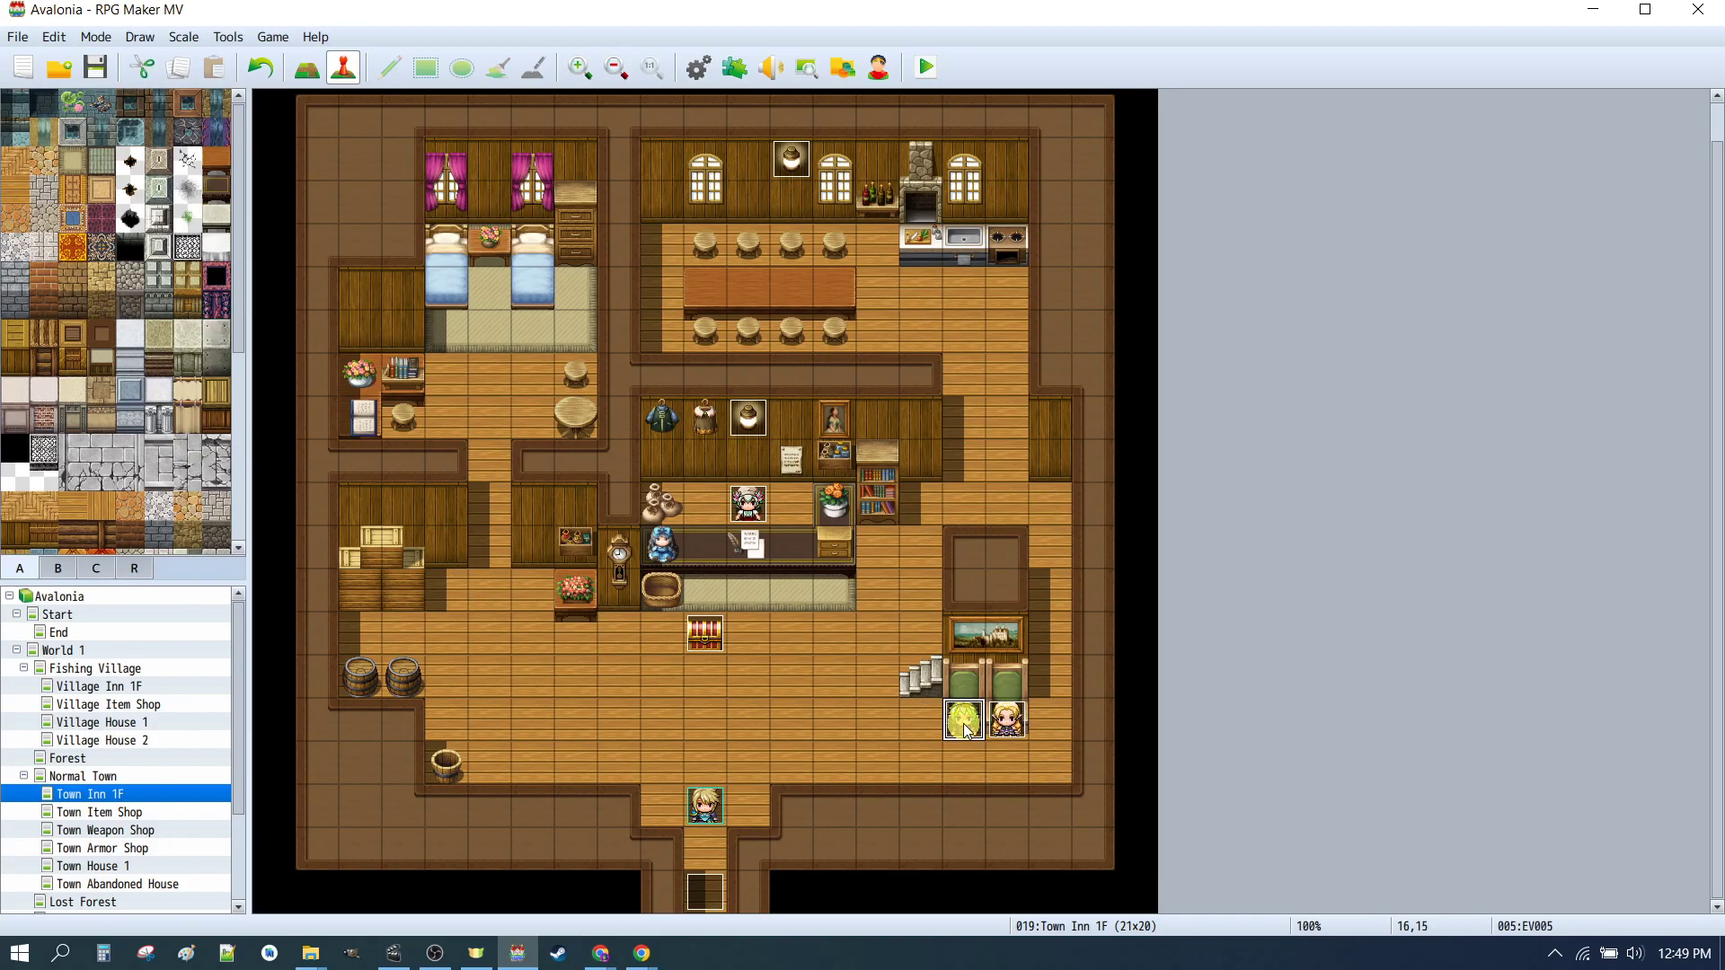
double_click(921, 718)
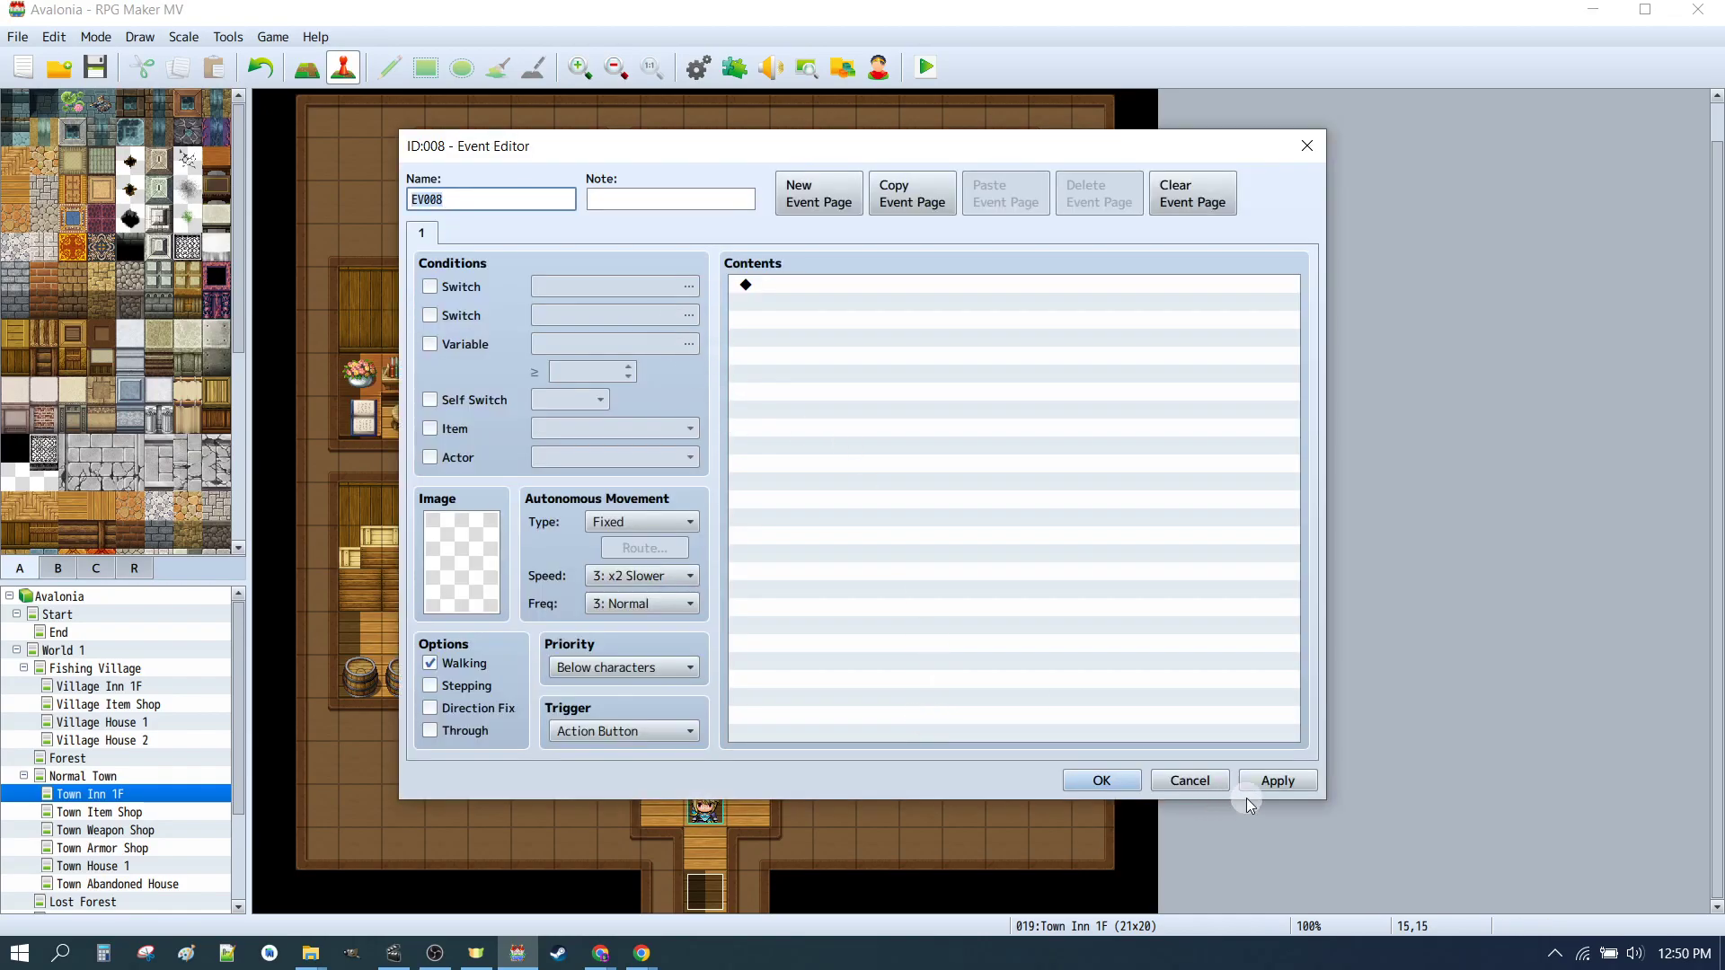
click(1129, 780)
Step: Open the green-haired NPC event and review its image and the faces of its Show Text commands, then close it
double_click(964, 720)
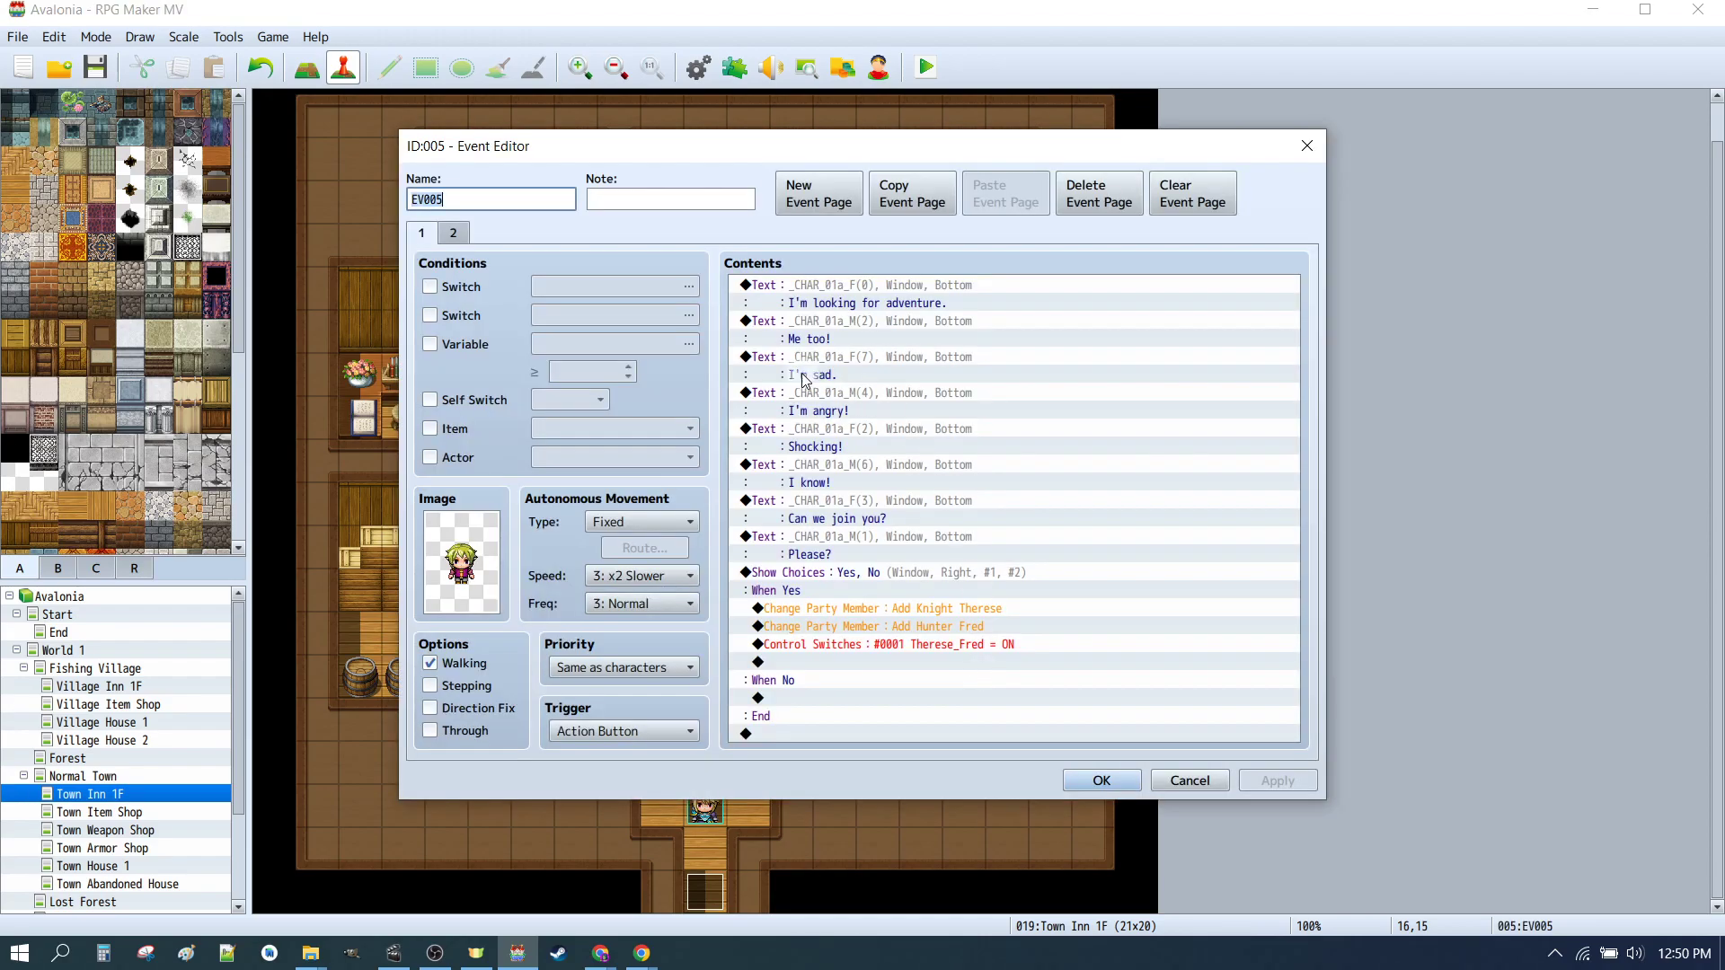
double_click(477, 543)
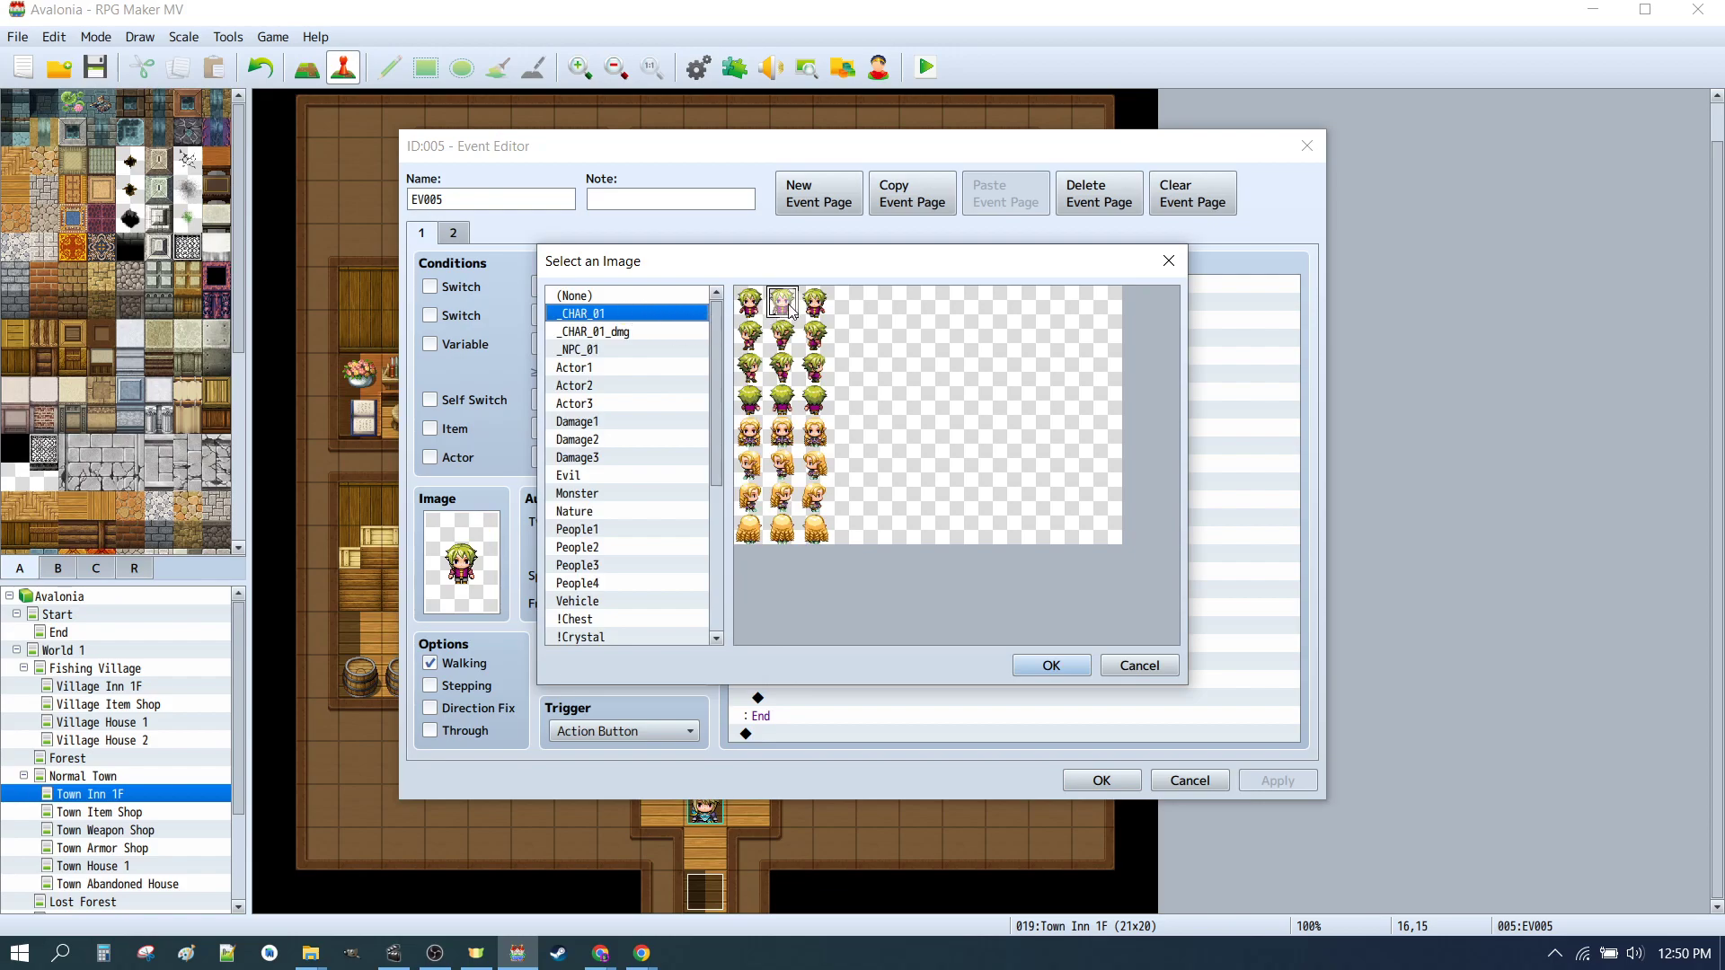
click(1051, 665)
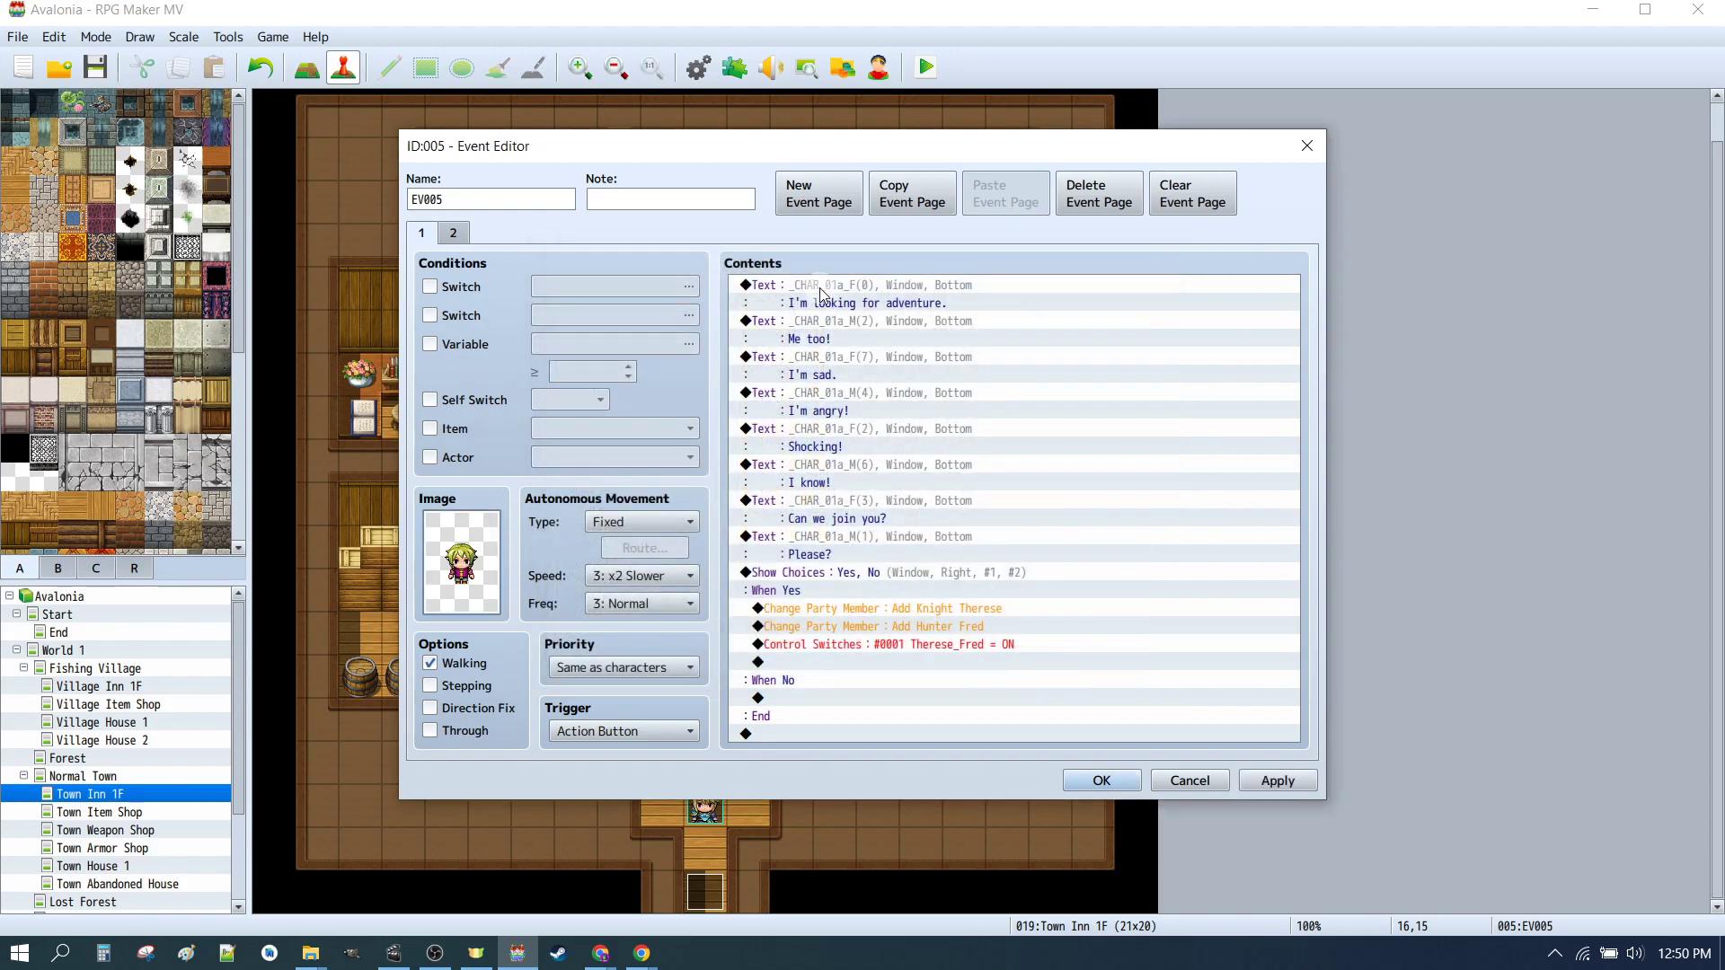
click(938, 305)
double_click(939, 310)
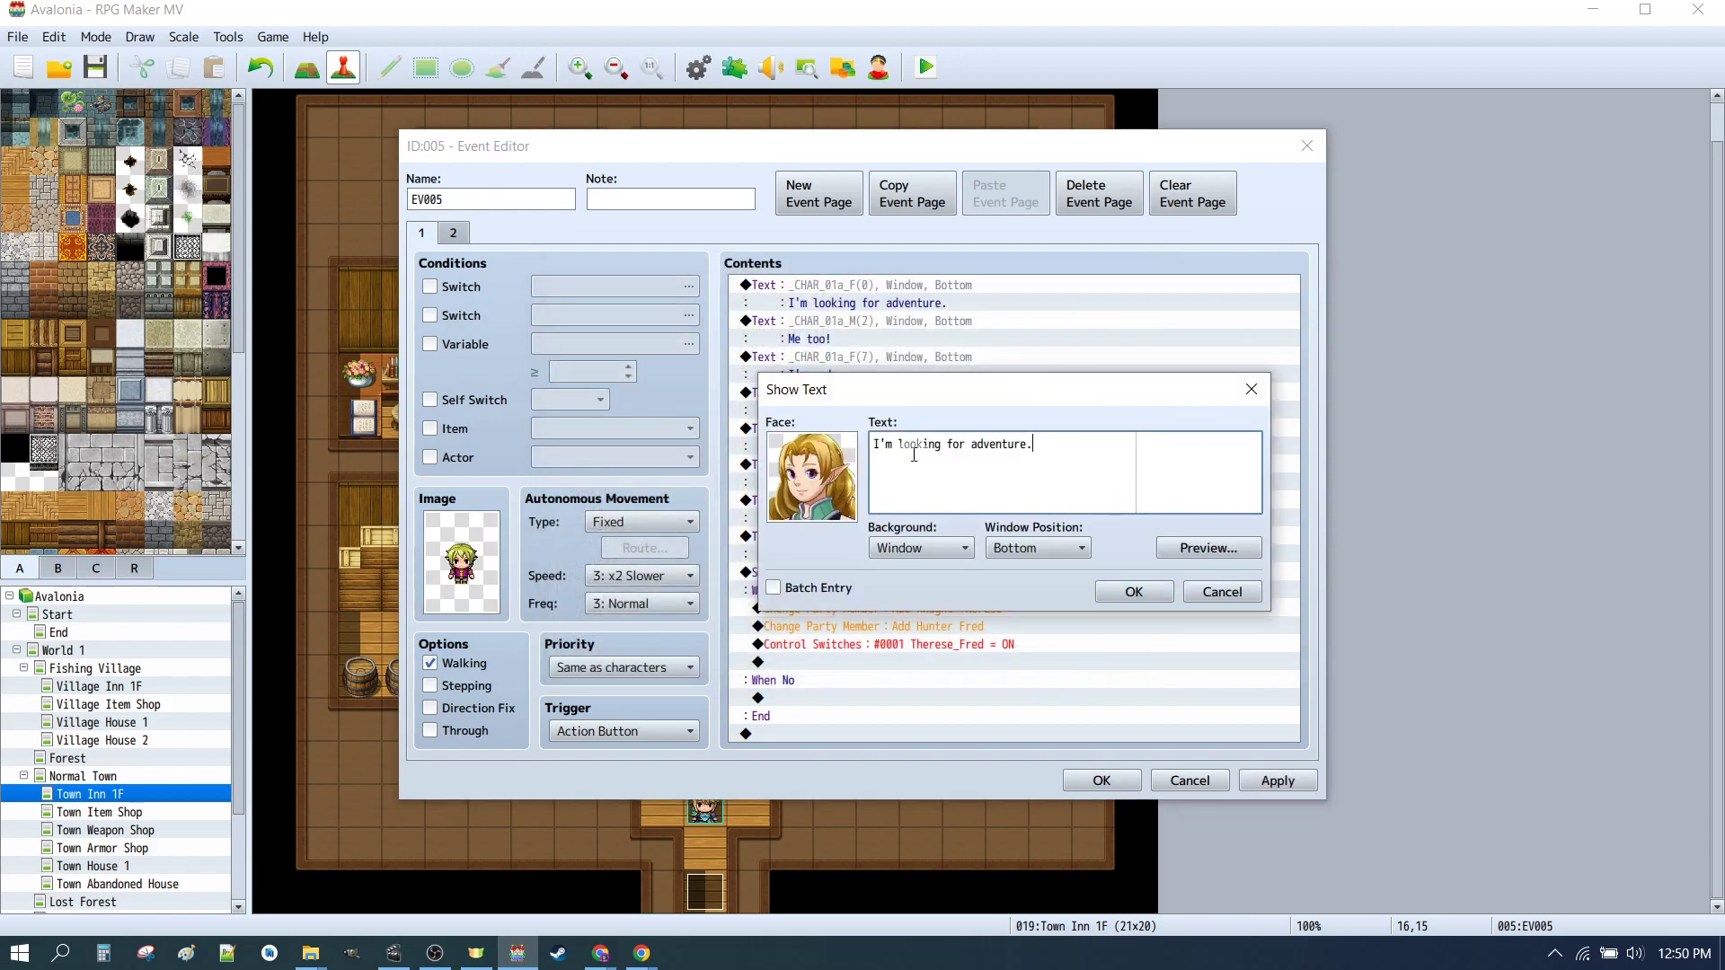
click(1215, 593)
double_click(960, 330)
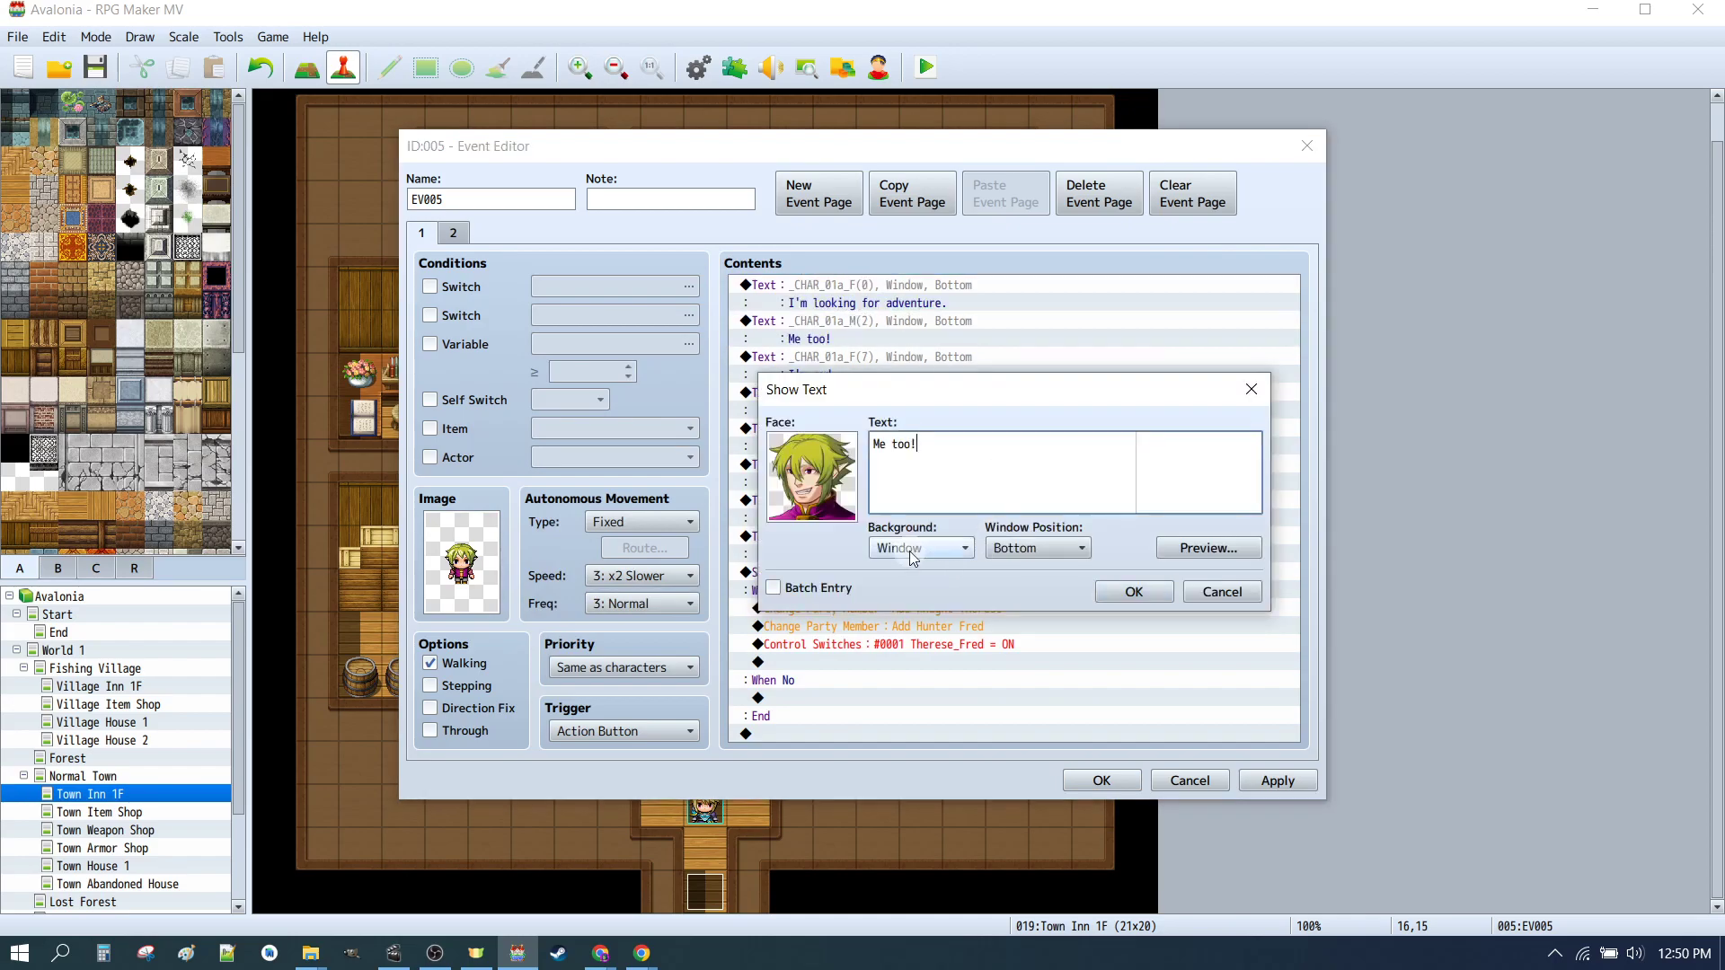
click(1204, 587)
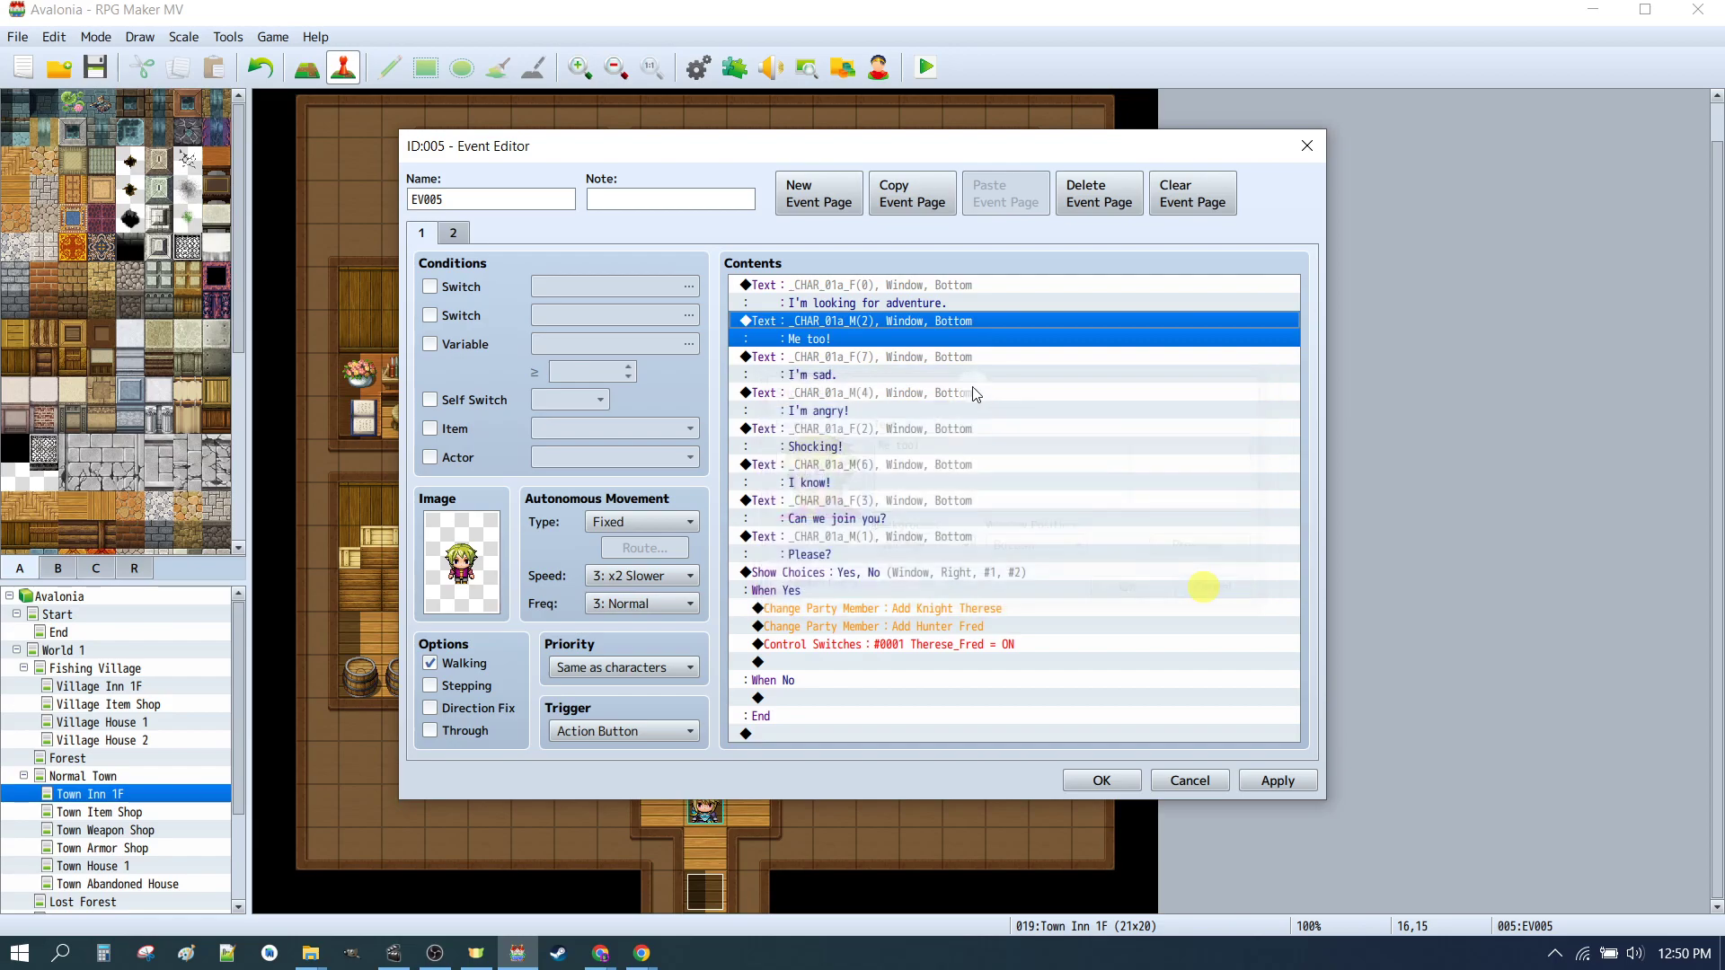
click(800, 366)
click(807, 400)
click(1114, 788)
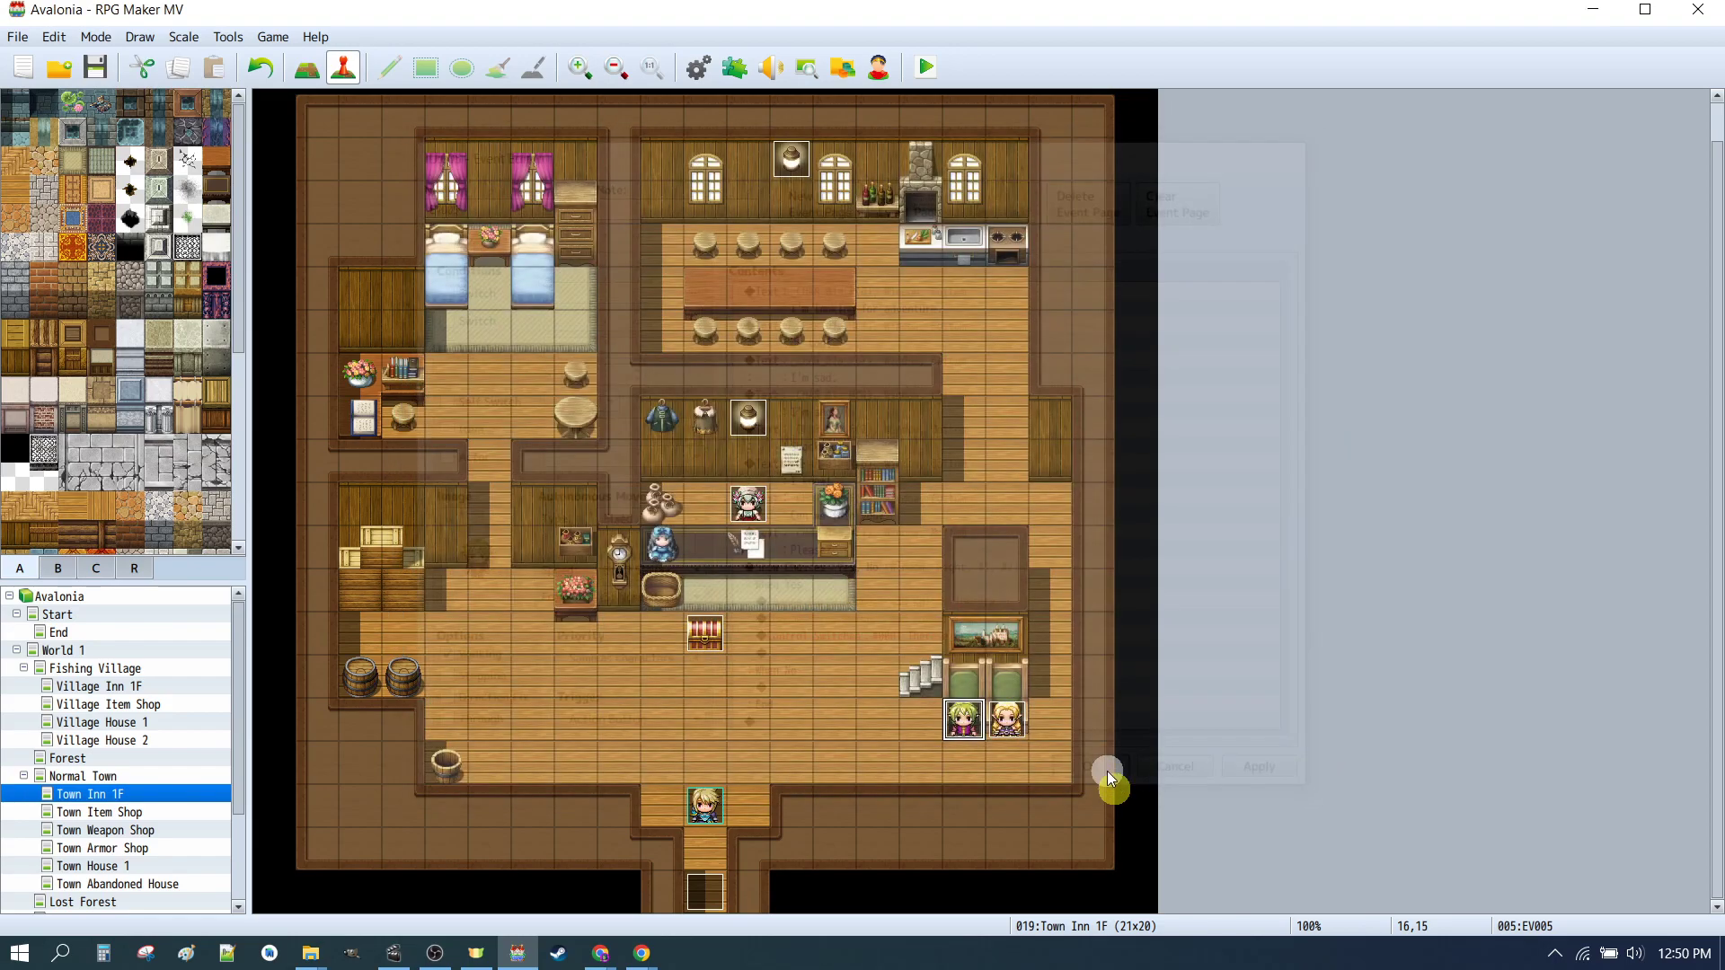
Step: Open the blonde NPC event in the inn and inspect its first Show Text command
click(1007, 724)
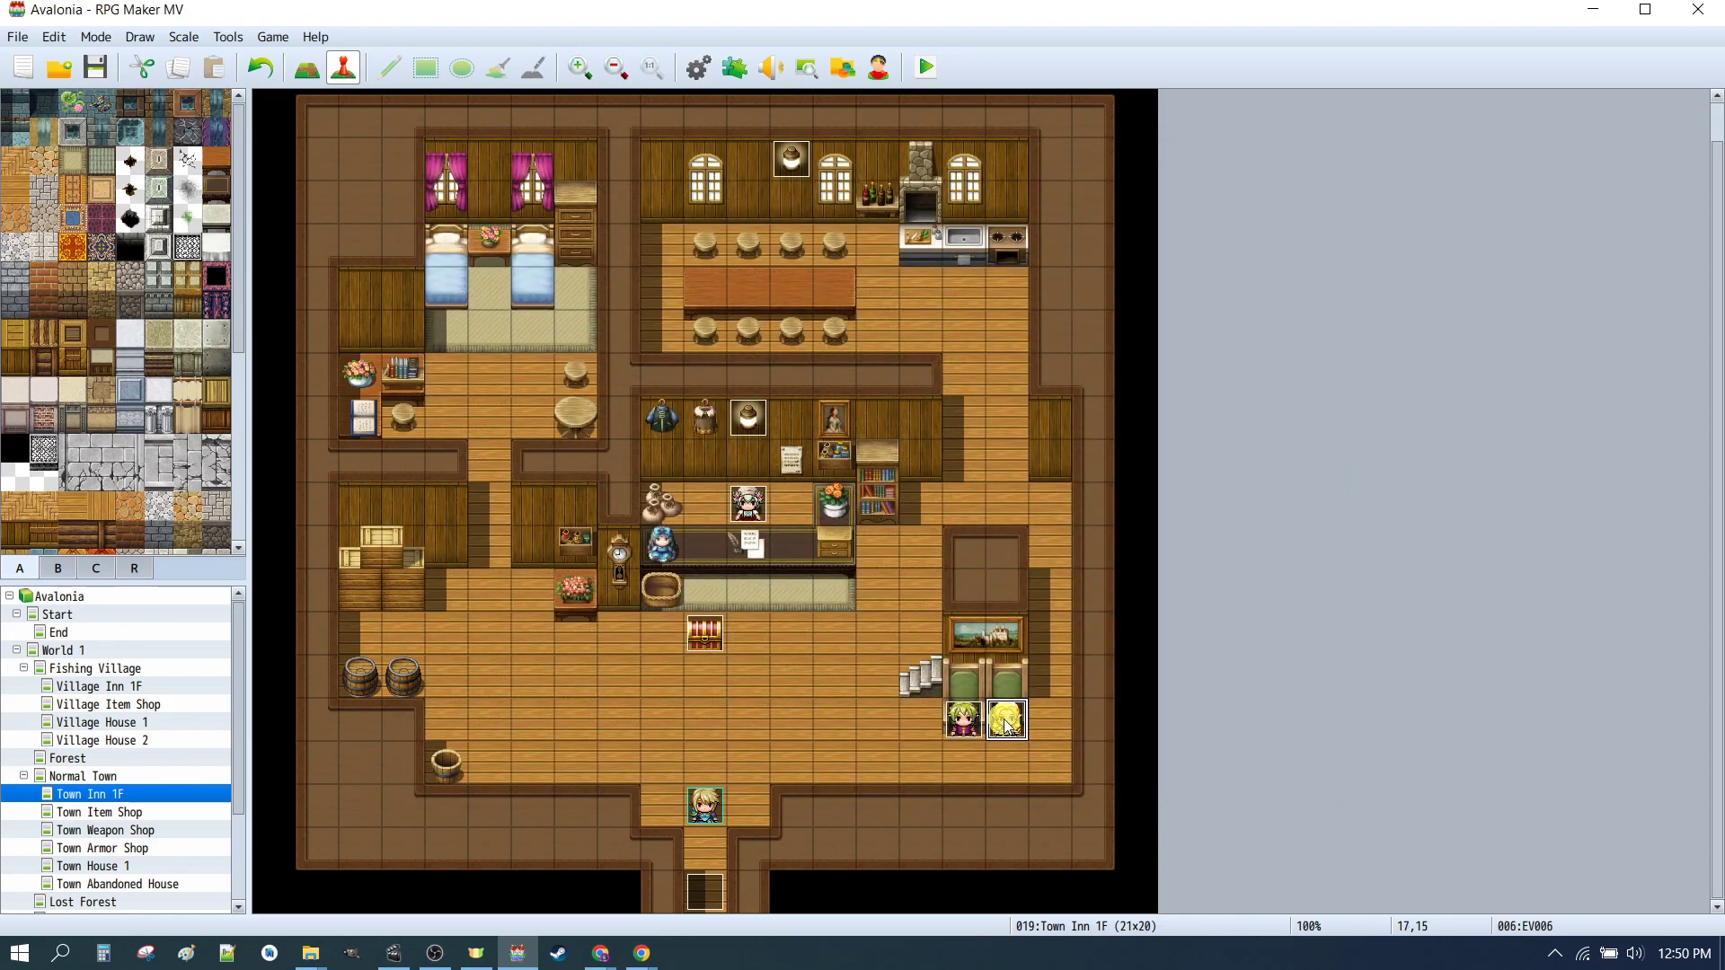
double_click(1021, 714)
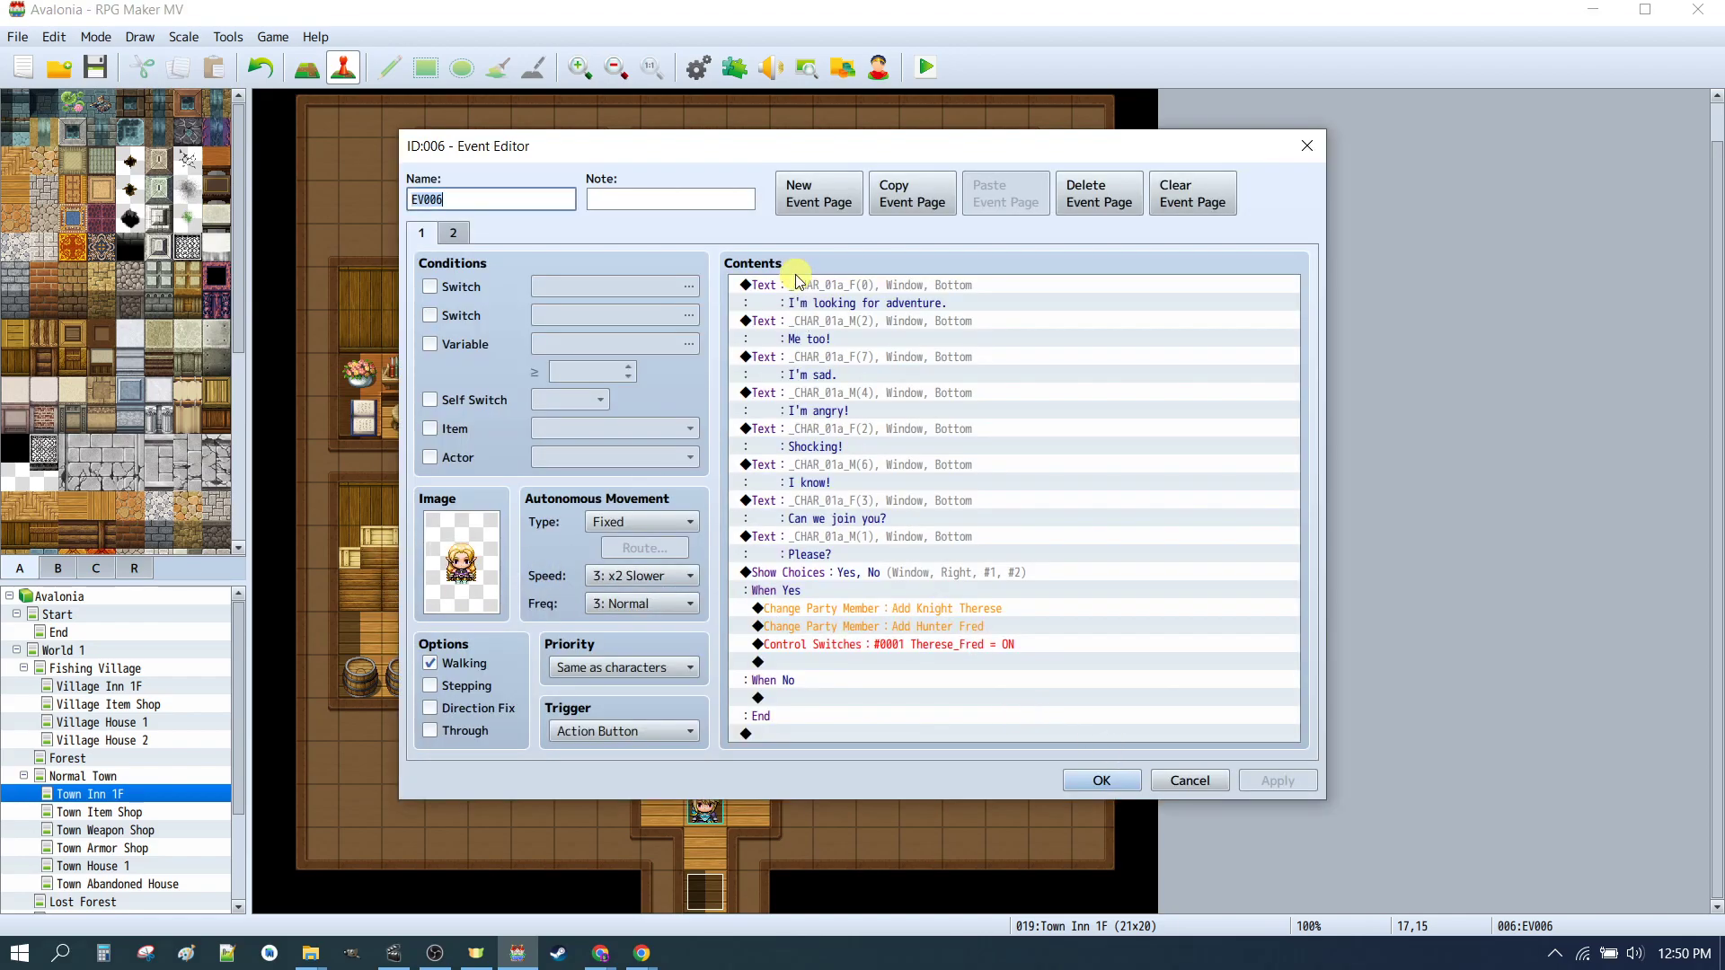
click(807, 300)
double_click(840, 309)
key(Escape)
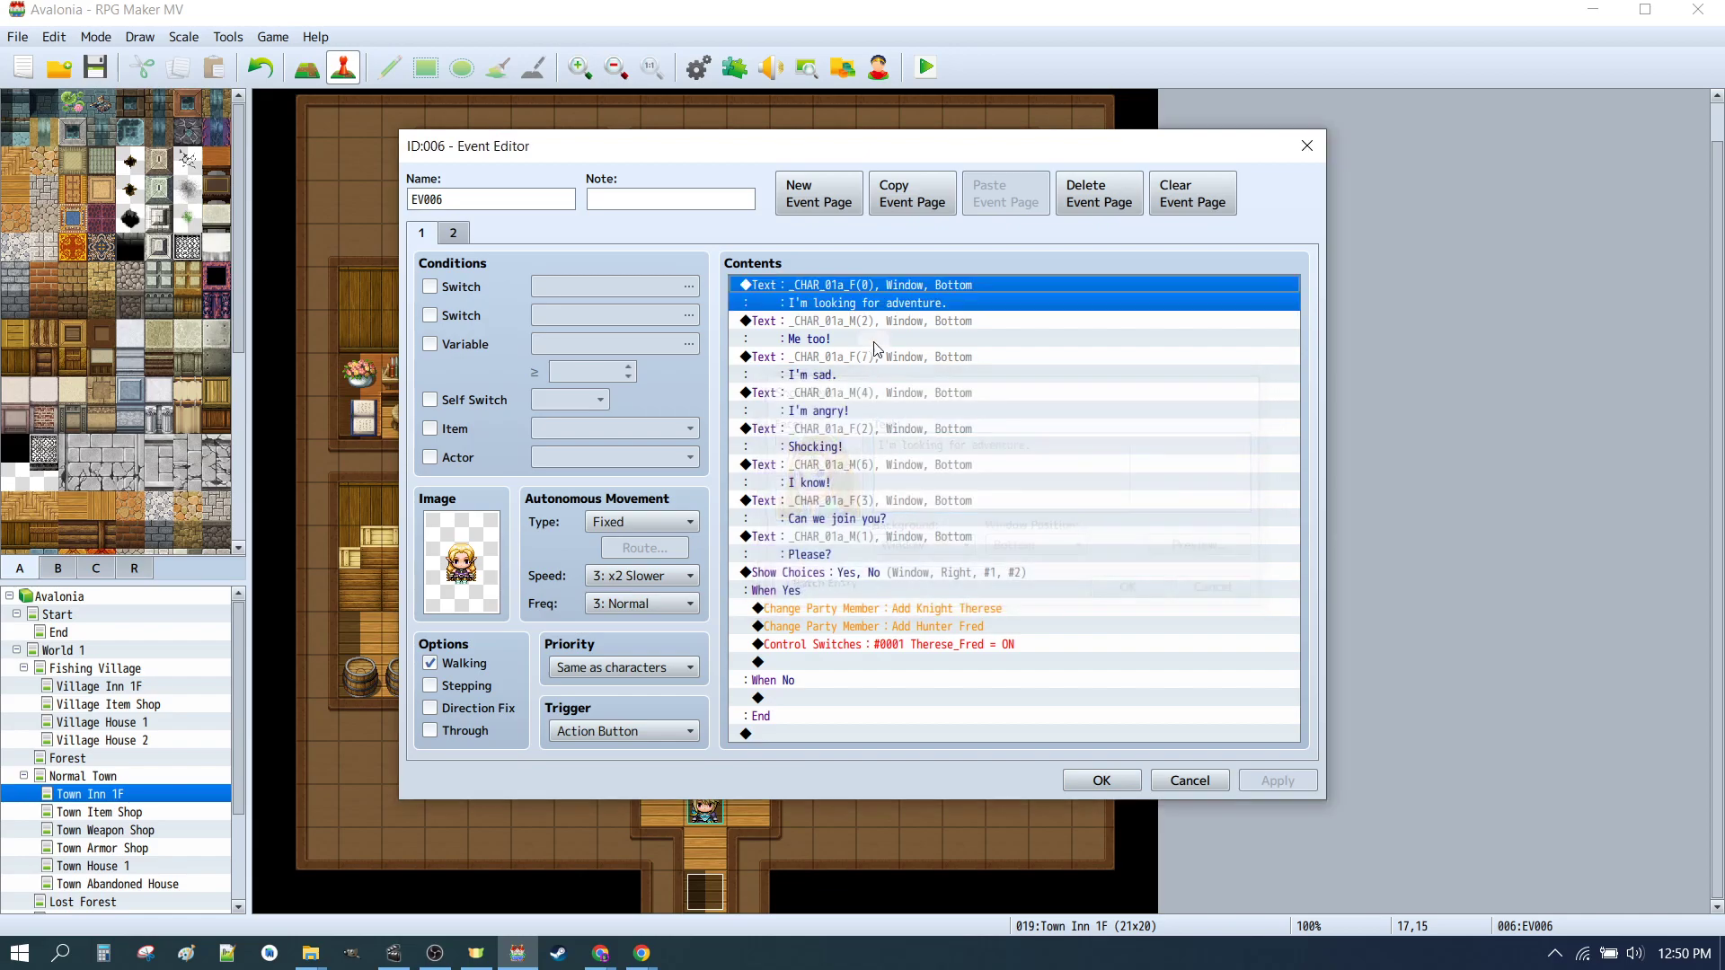
Step: Review the Show Text commands from "Me too!" through "Shocking!", including the face image selection for "Shocking!"
double_click(833, 336)
click(1133, 588)
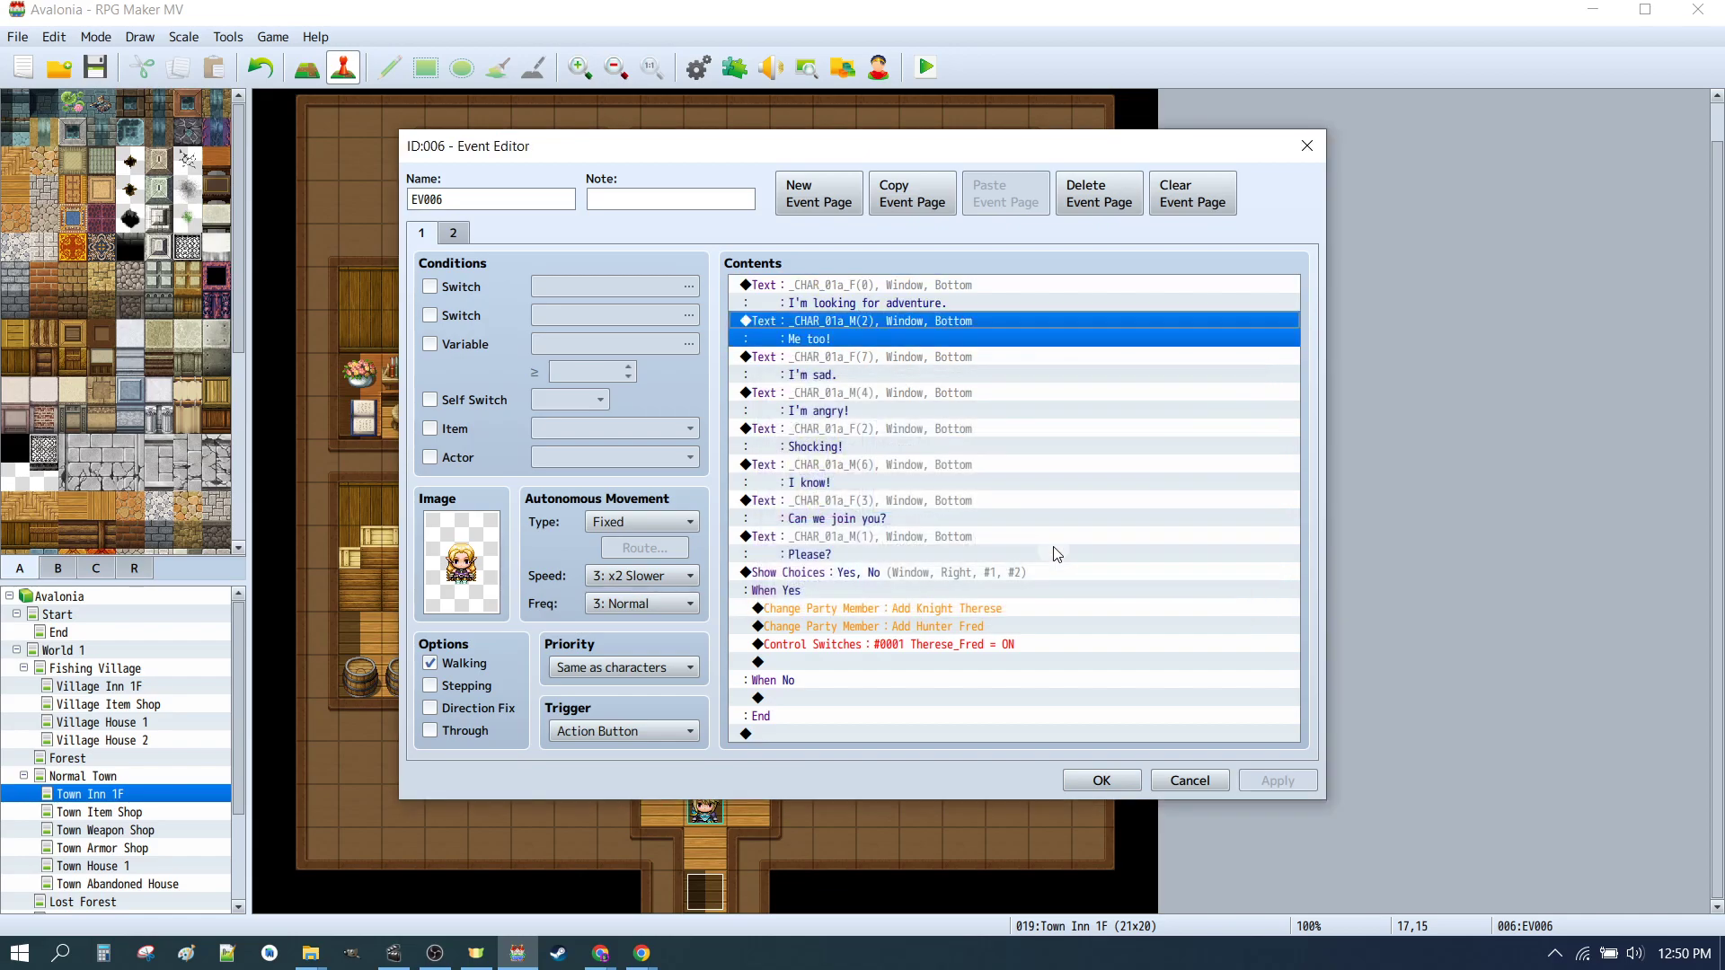
double_click(849, 362)
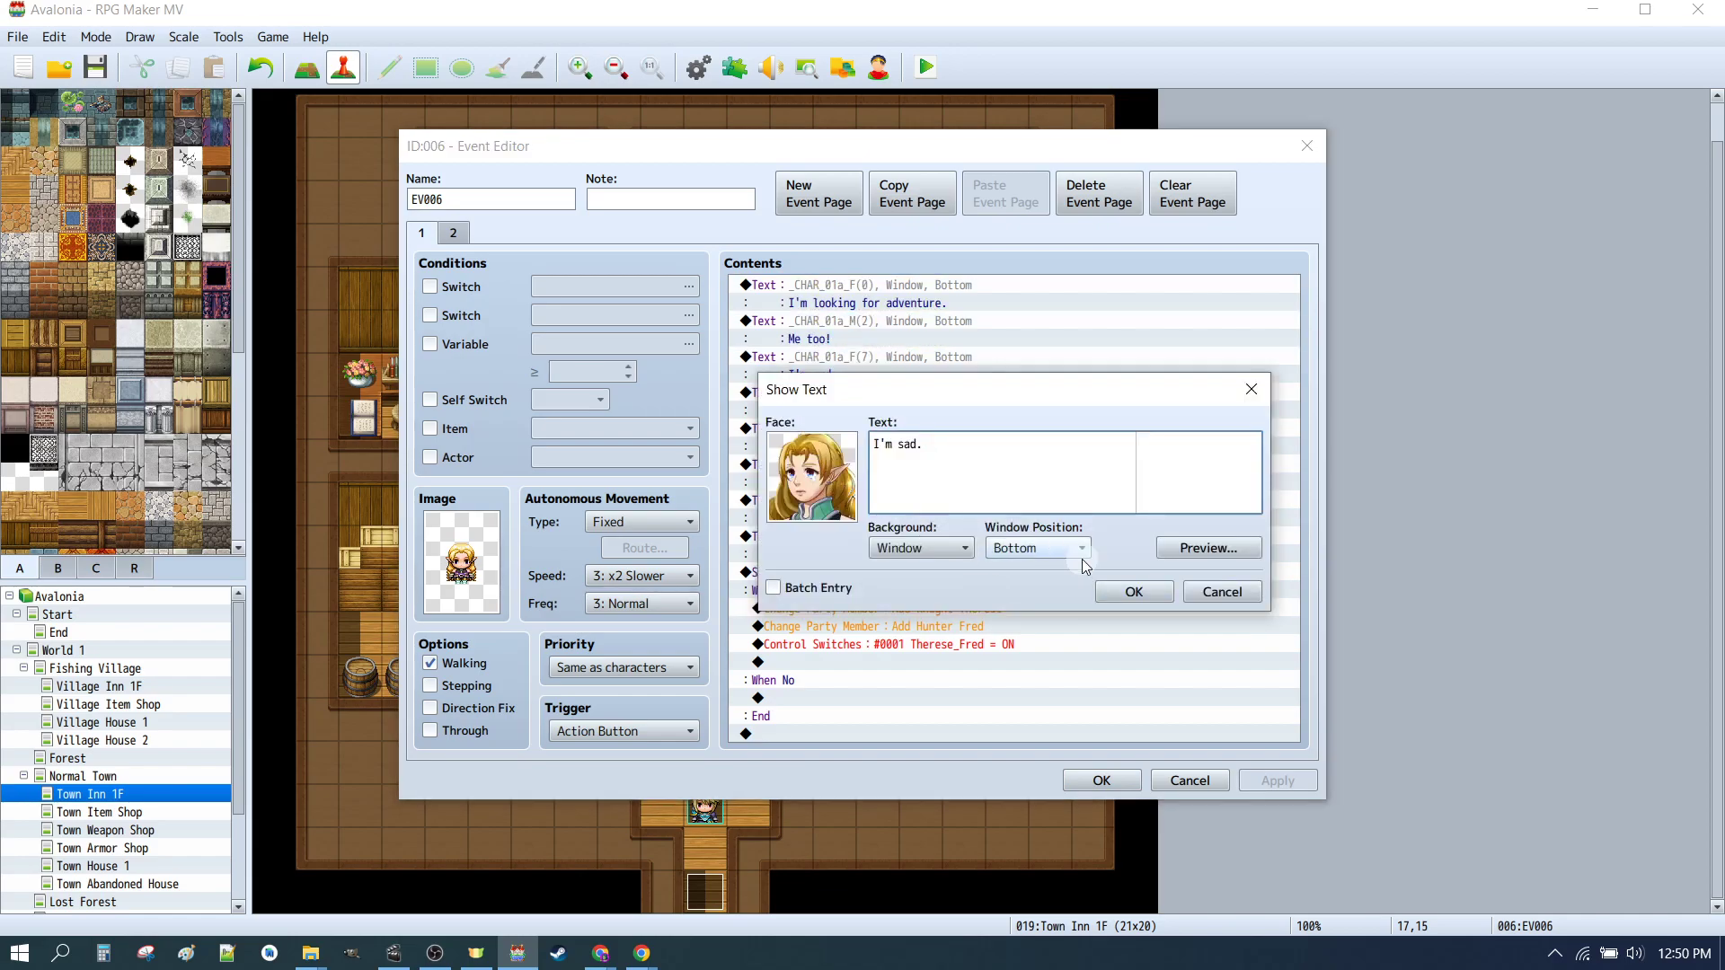
click(1220, 592)
double_click(944, 409)
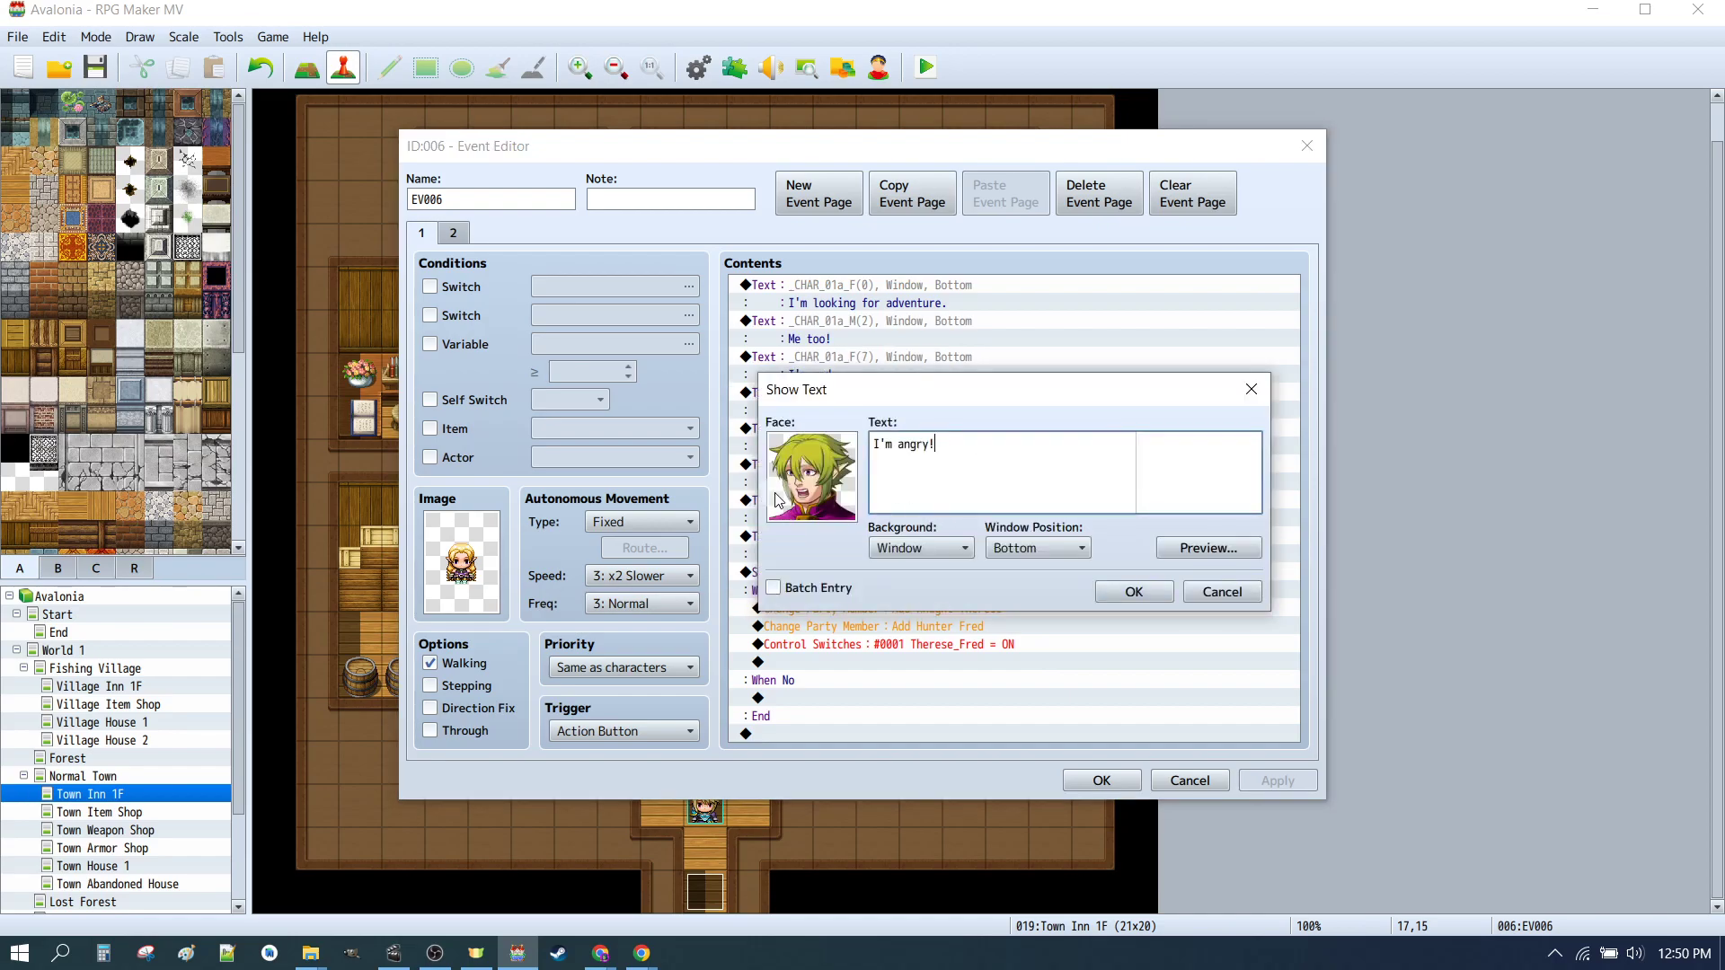
click(1222, 592)
double_click(818, 492)
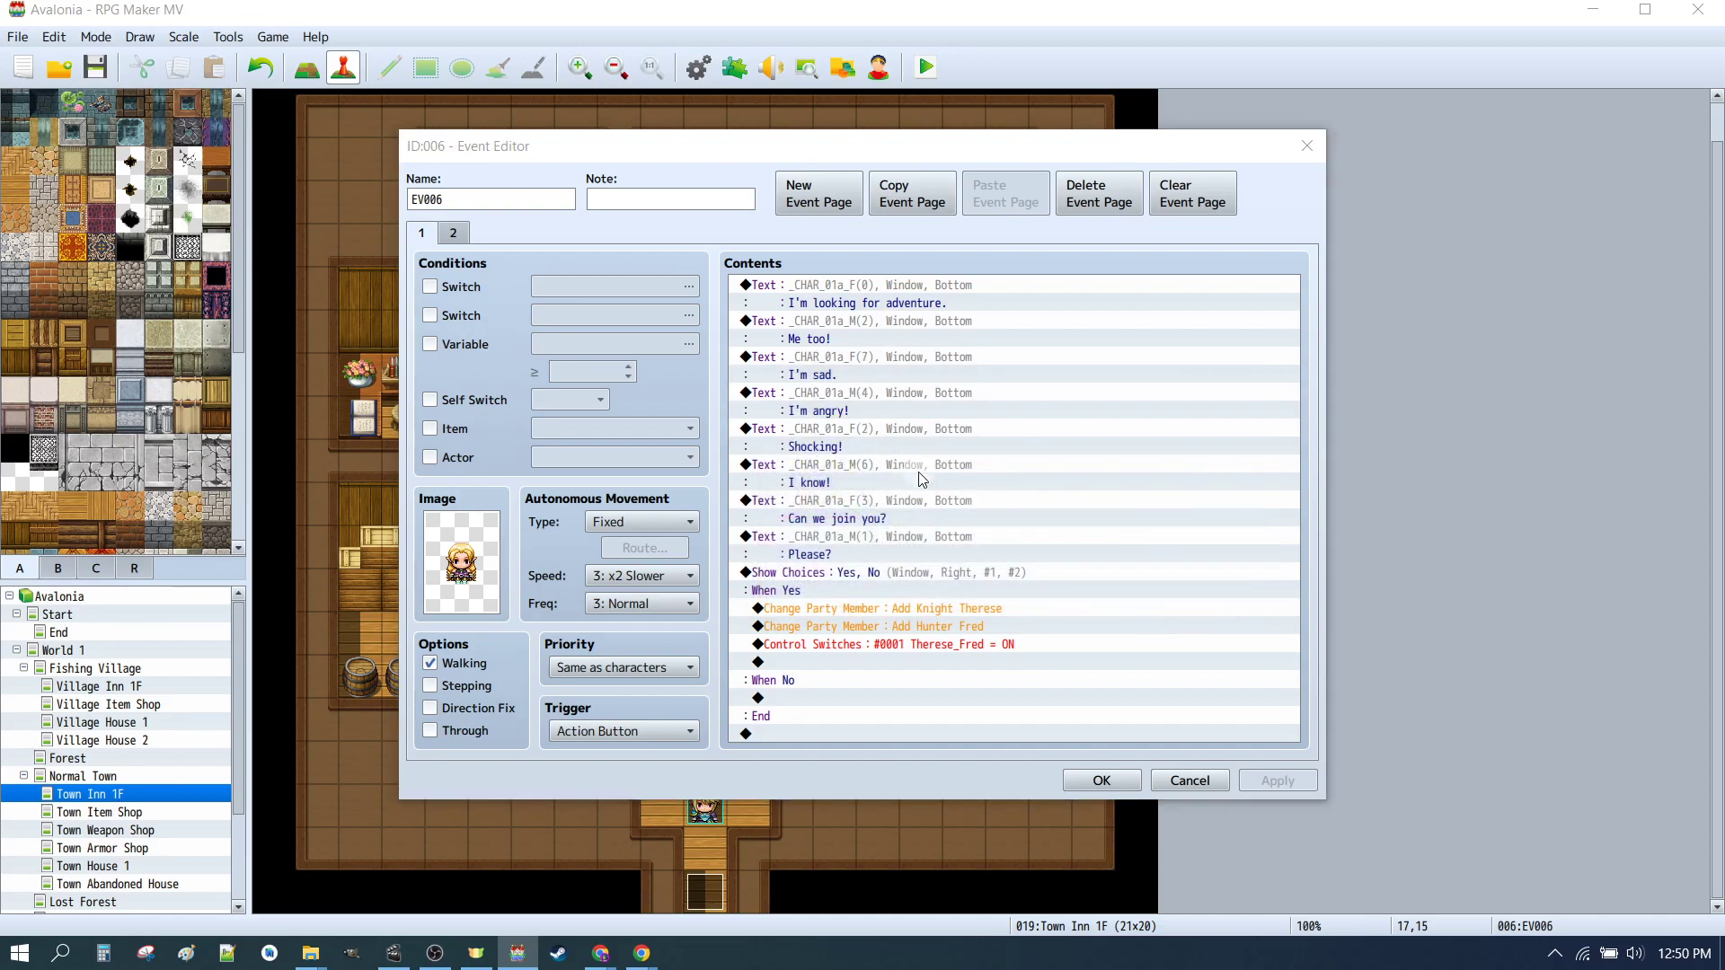
double_click(816, 492)
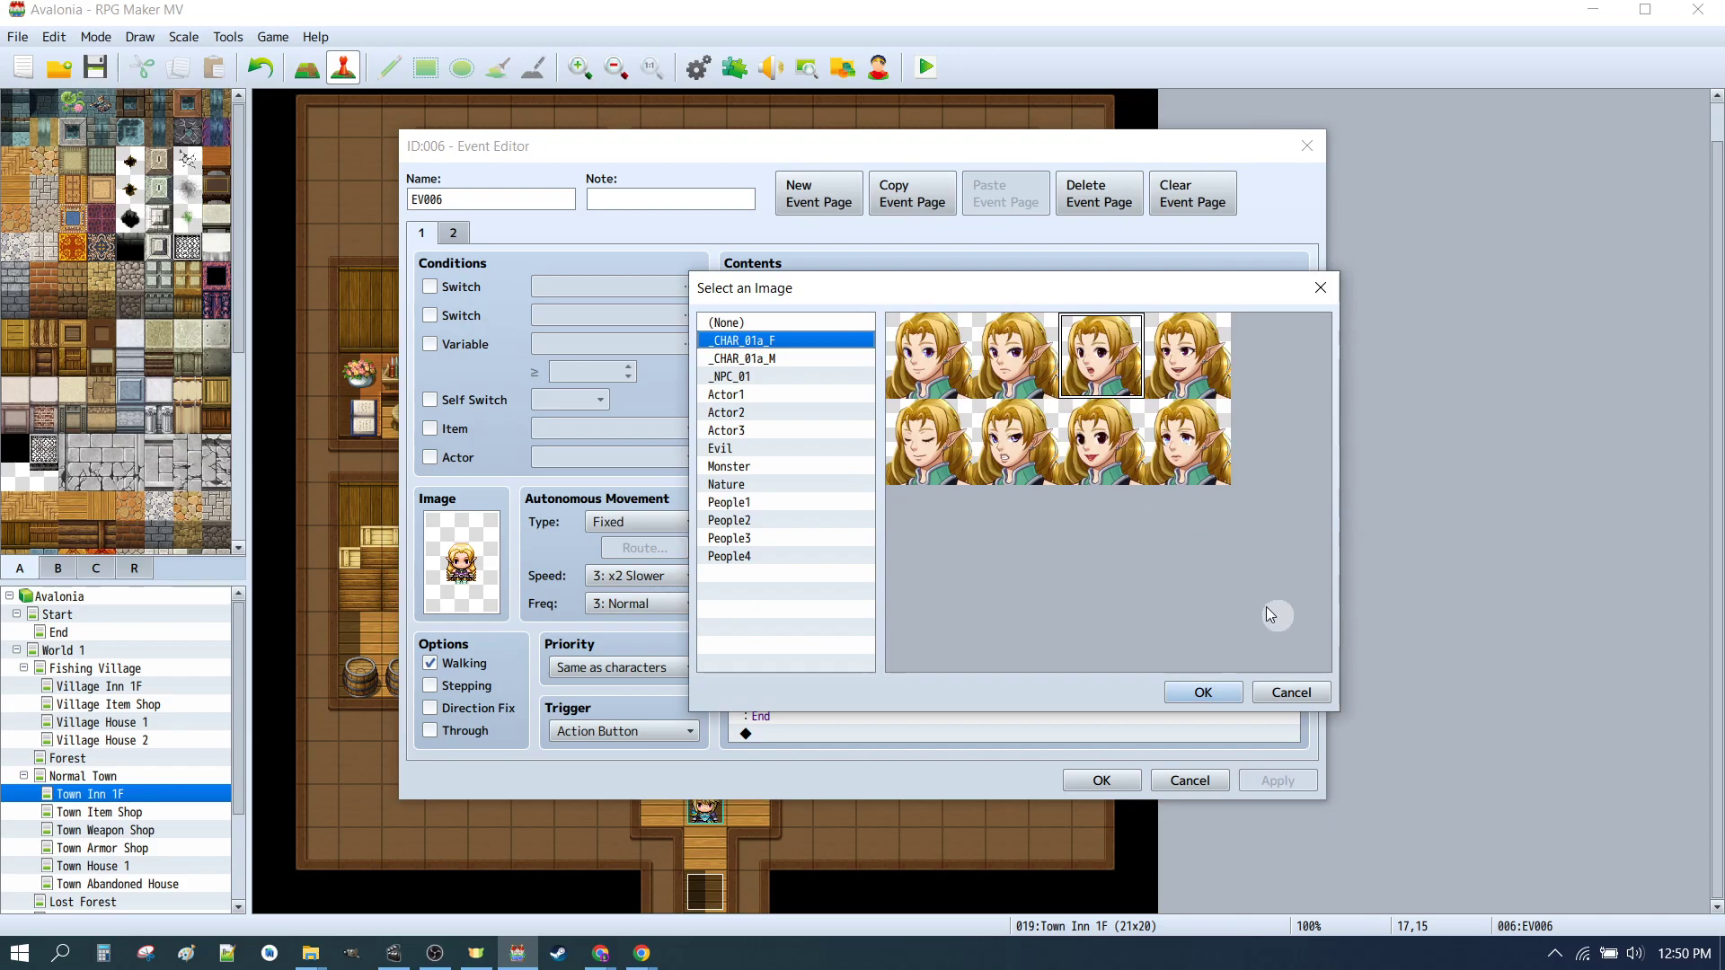
click(1291, 694)
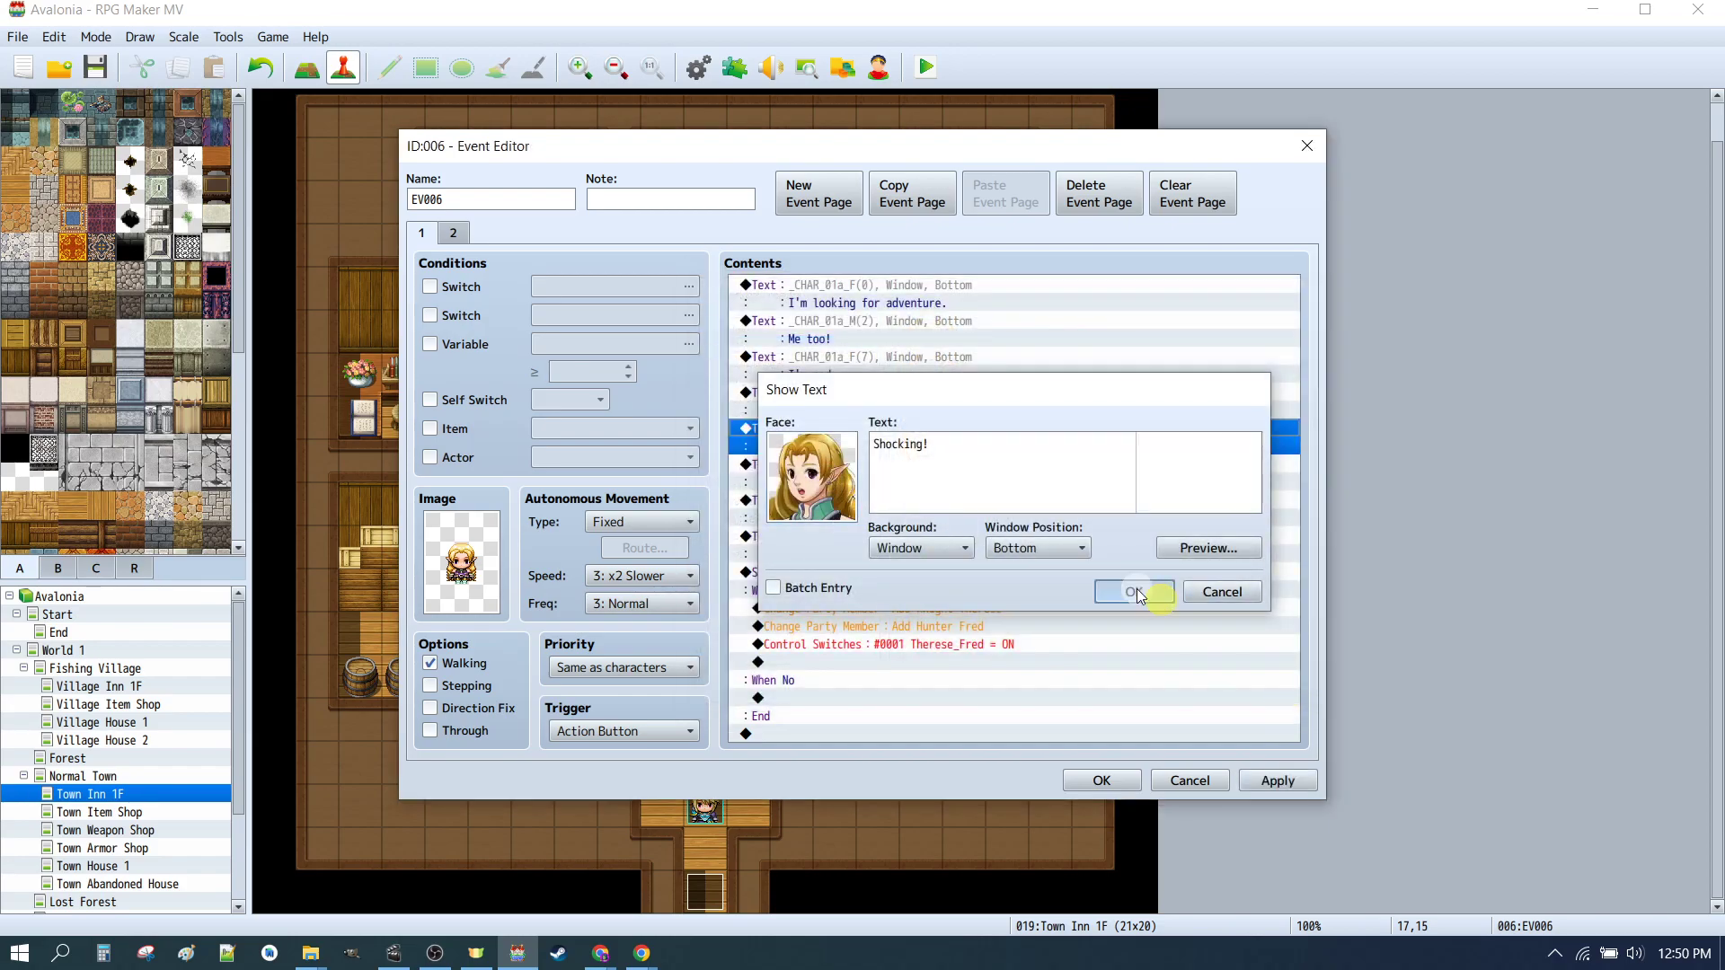
click(1161, 597)
Step: Review the "I know!", "Can we join you?" and "Please?" Show Text commands and their face images
double_click(848, 479)
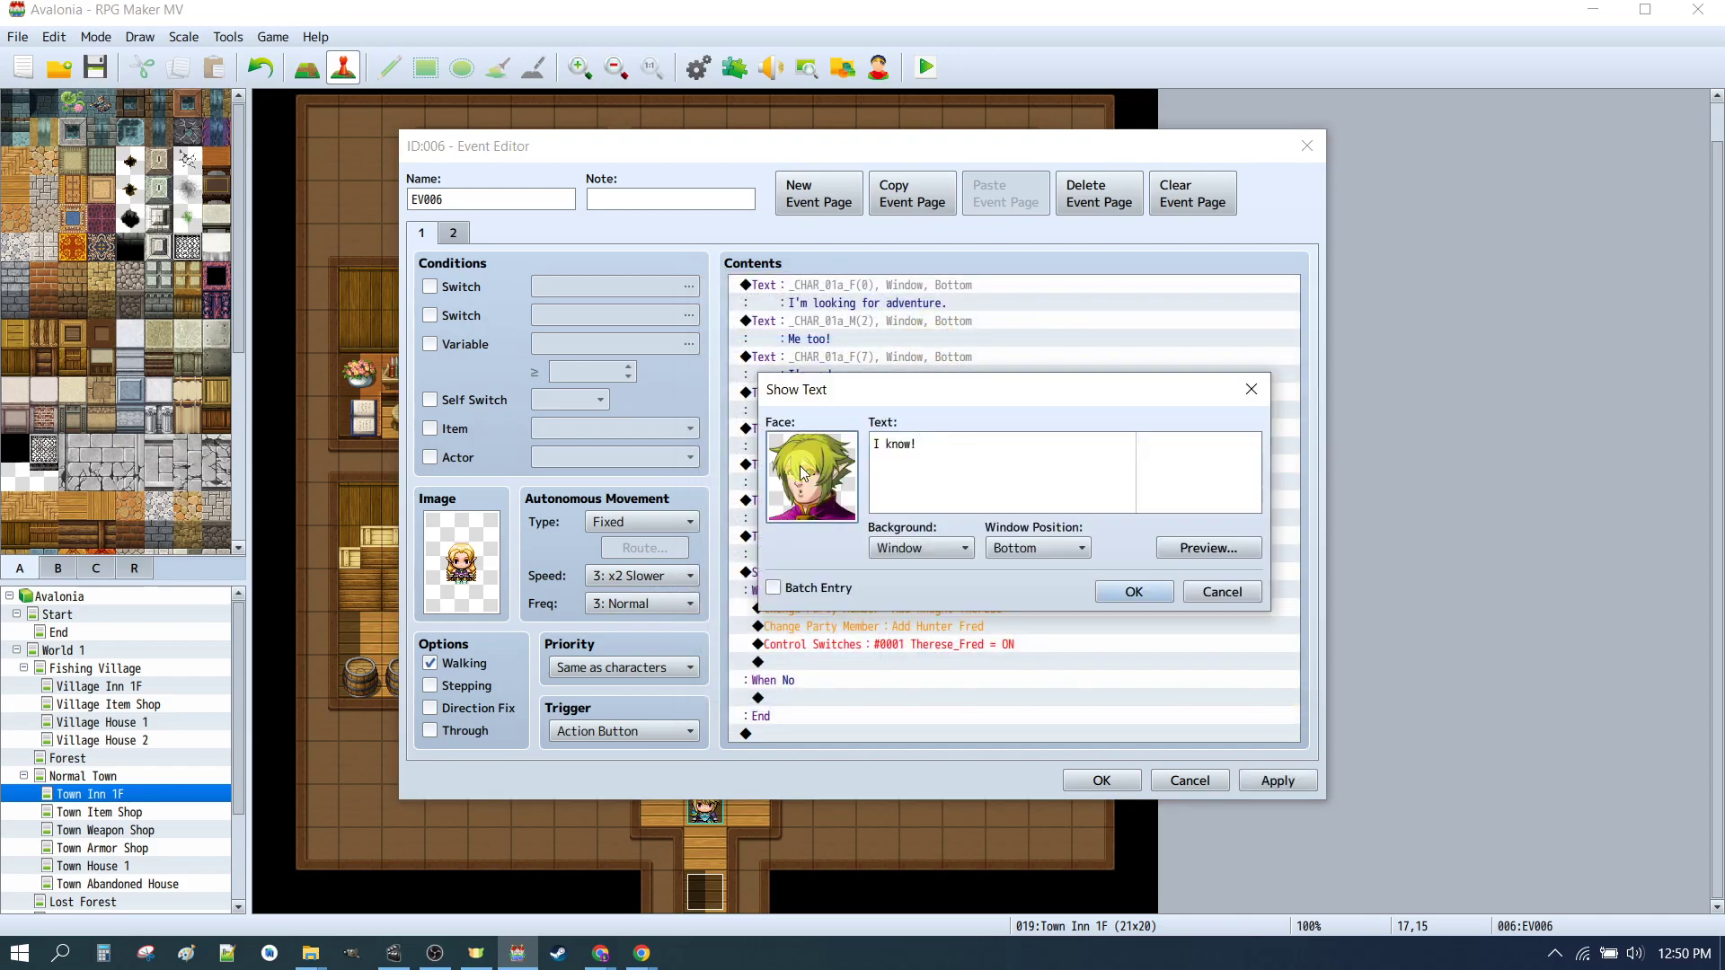
double_click(804, 471)
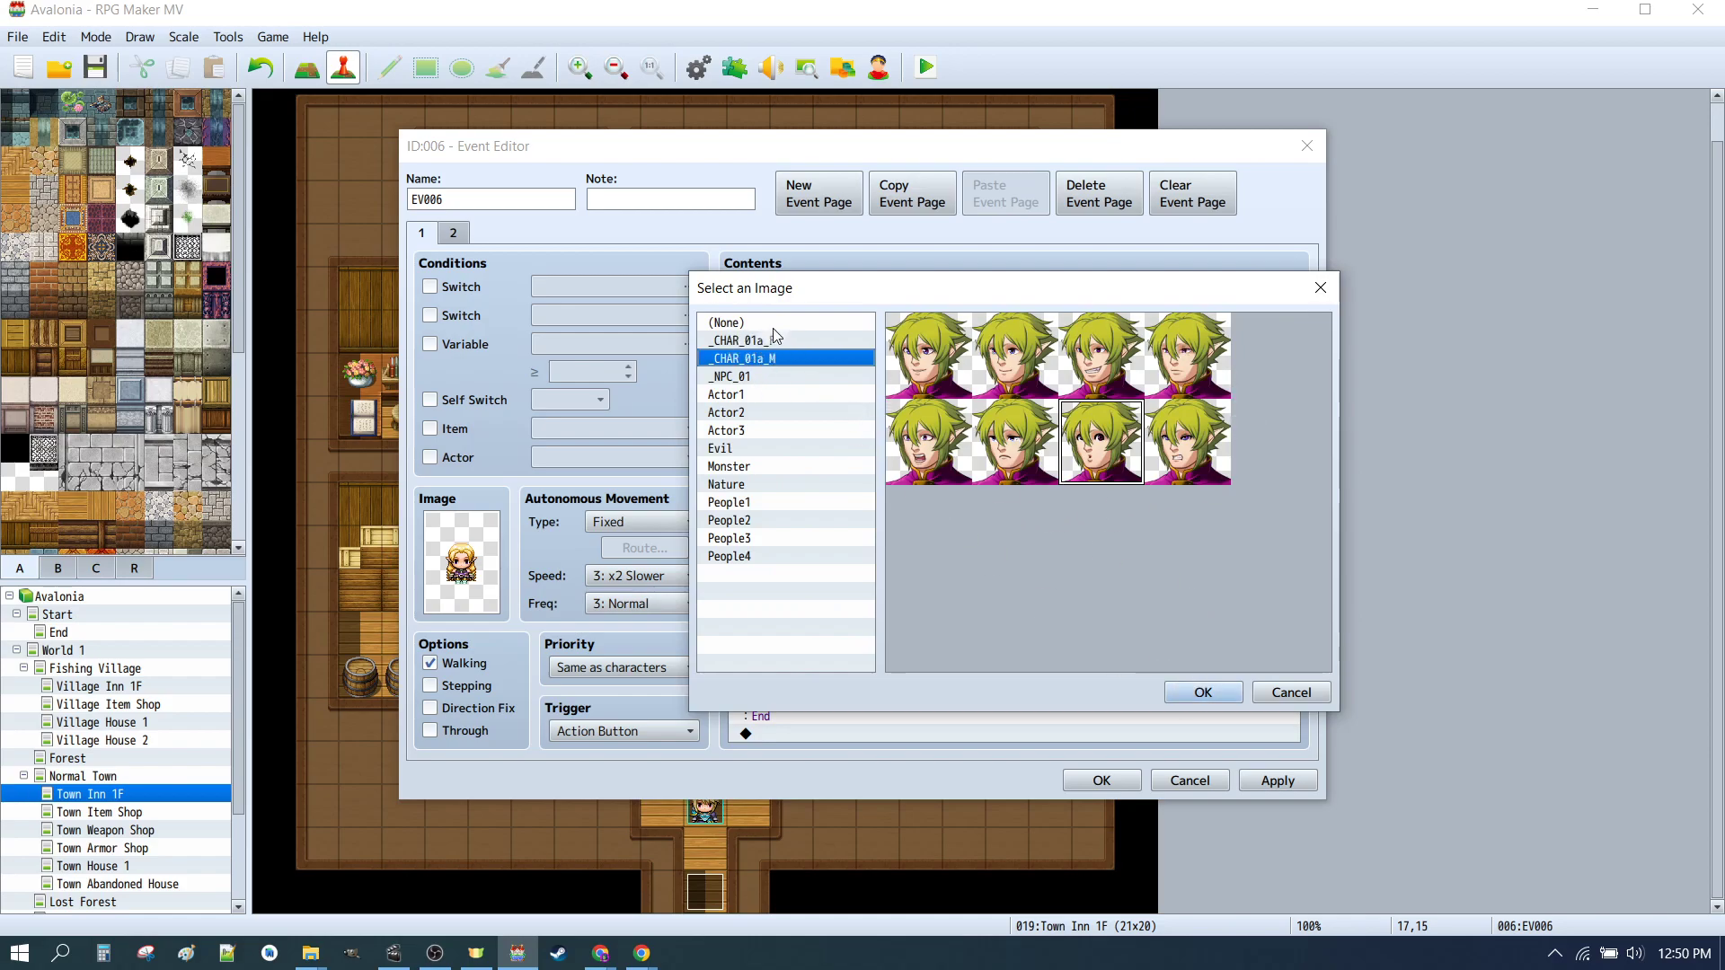
click(1202, 690)
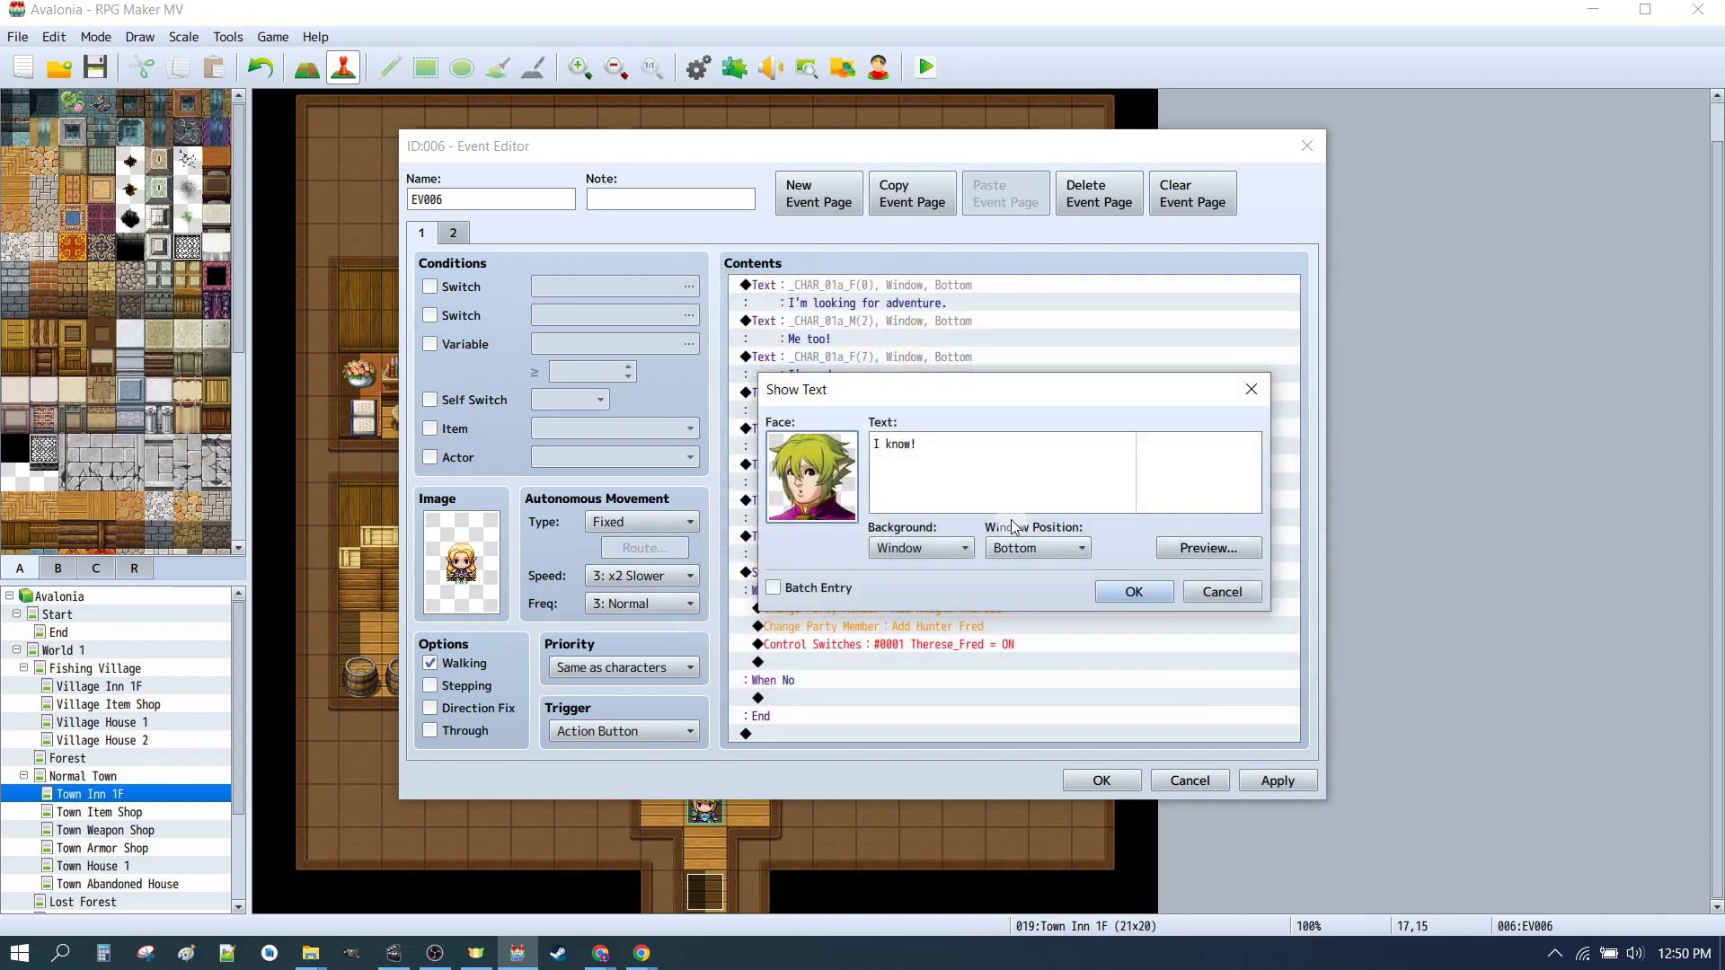
click(1123, 593)
double_click(813, 508)
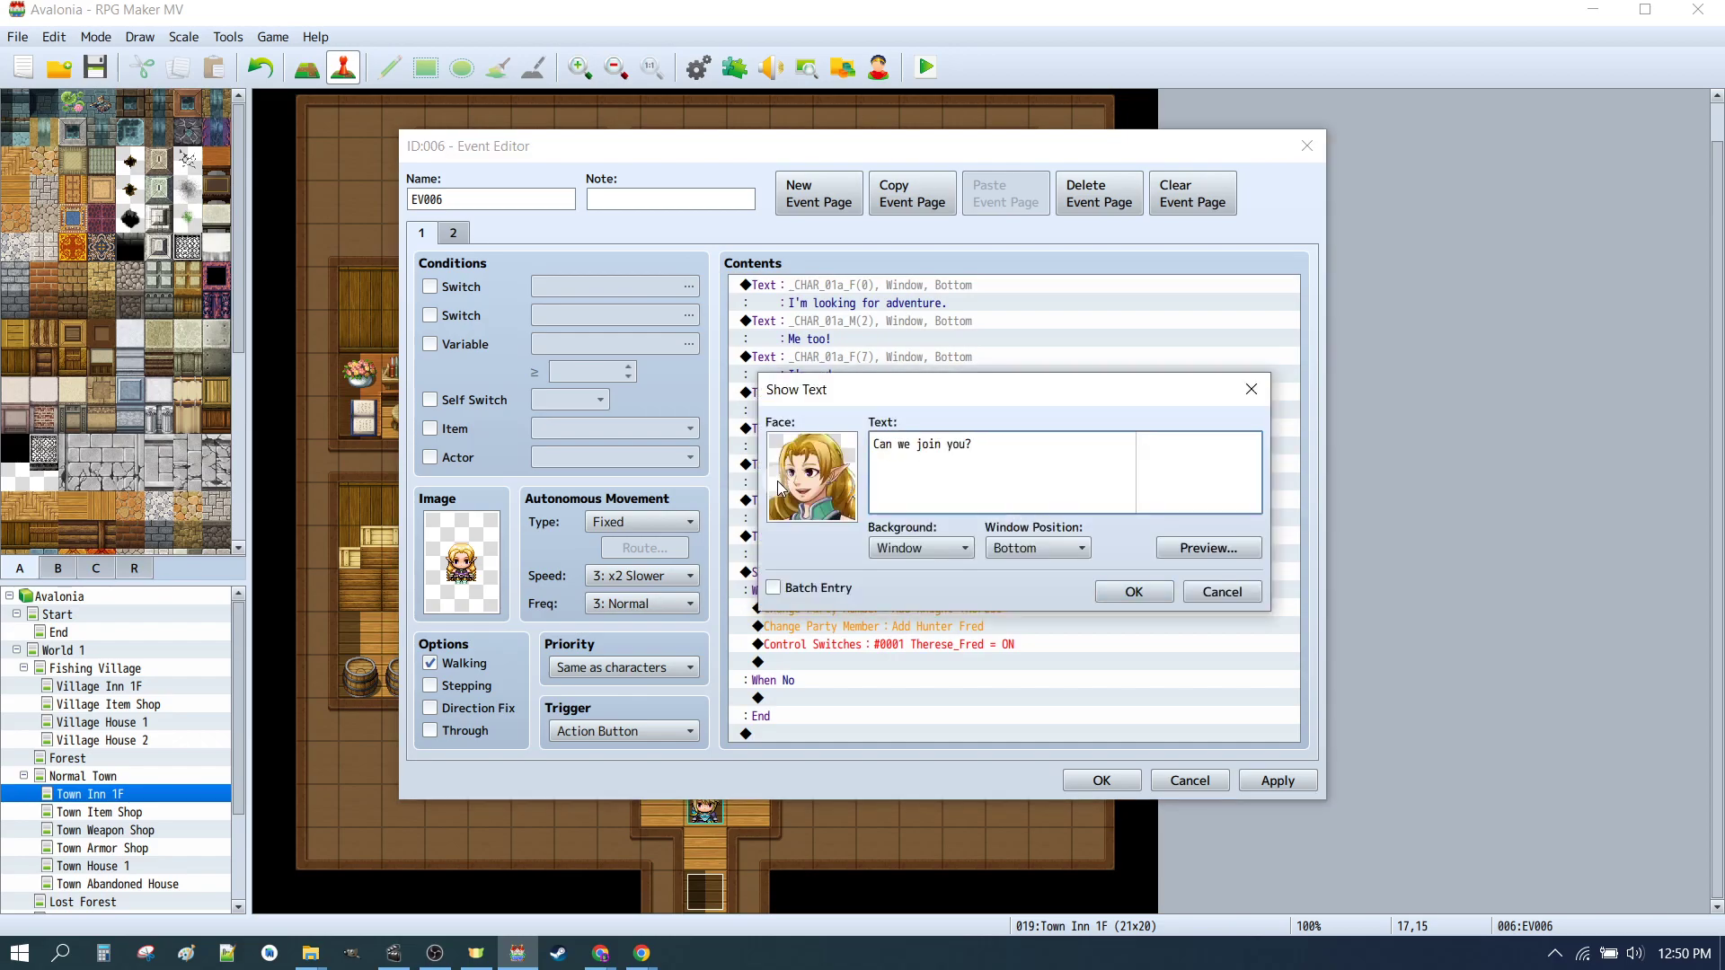
click(1134, 593)
double_click(814, 539)
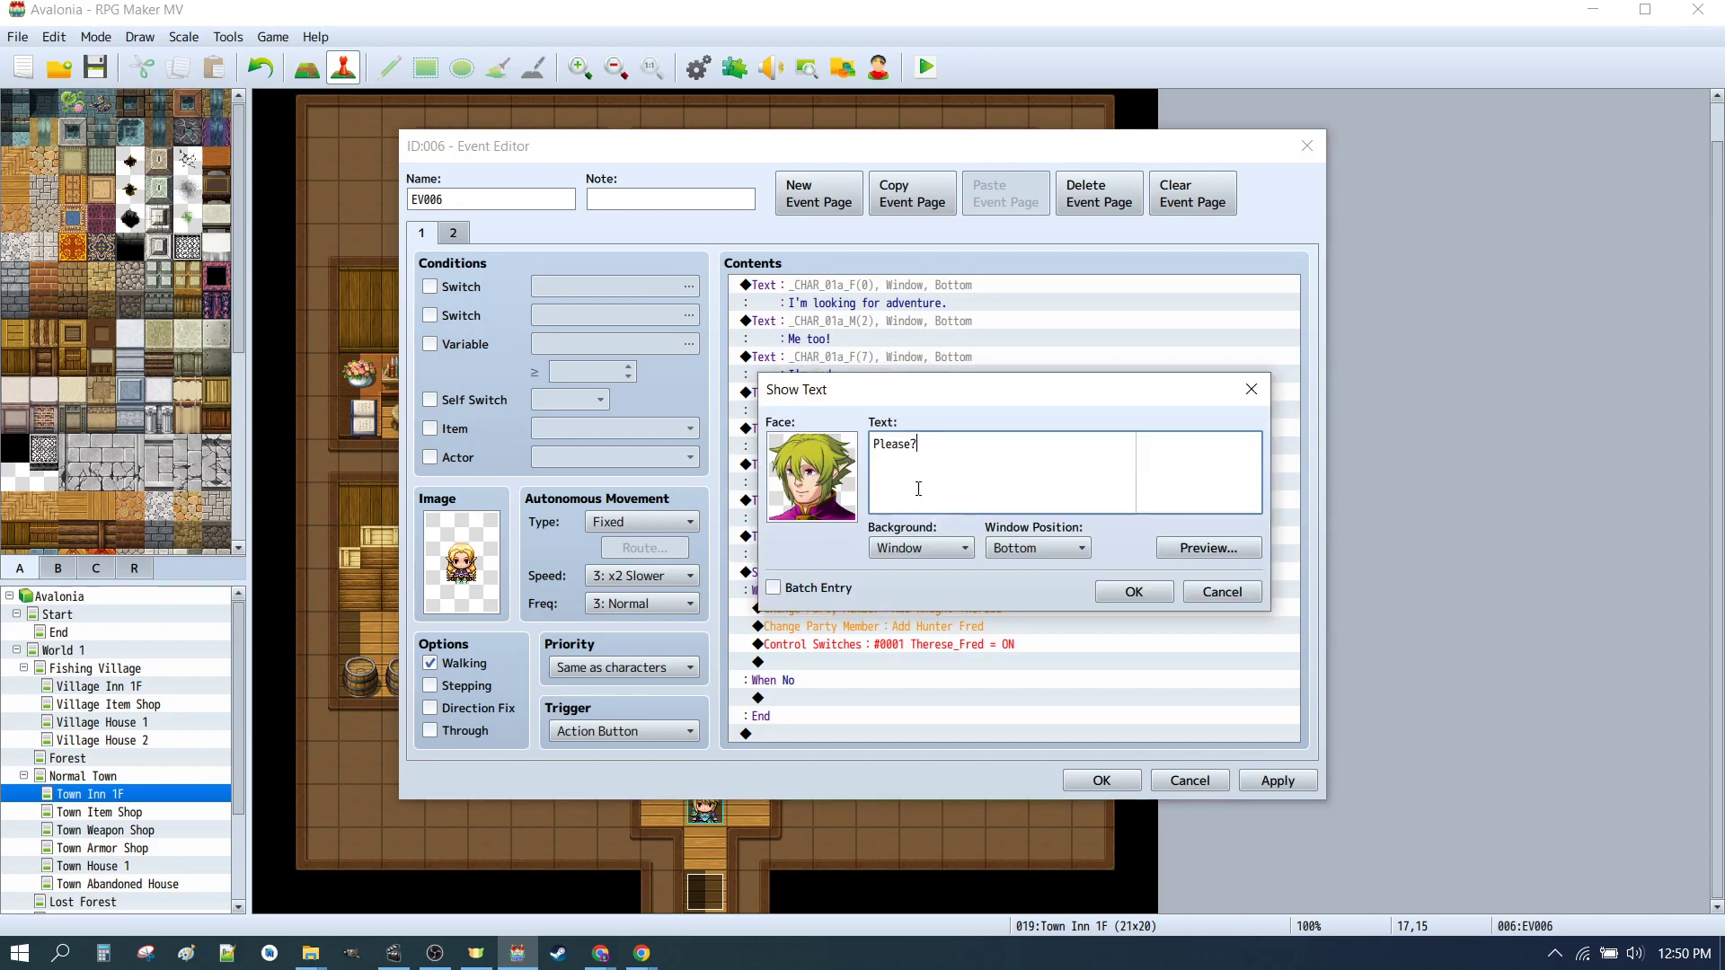
click(1136, 591)
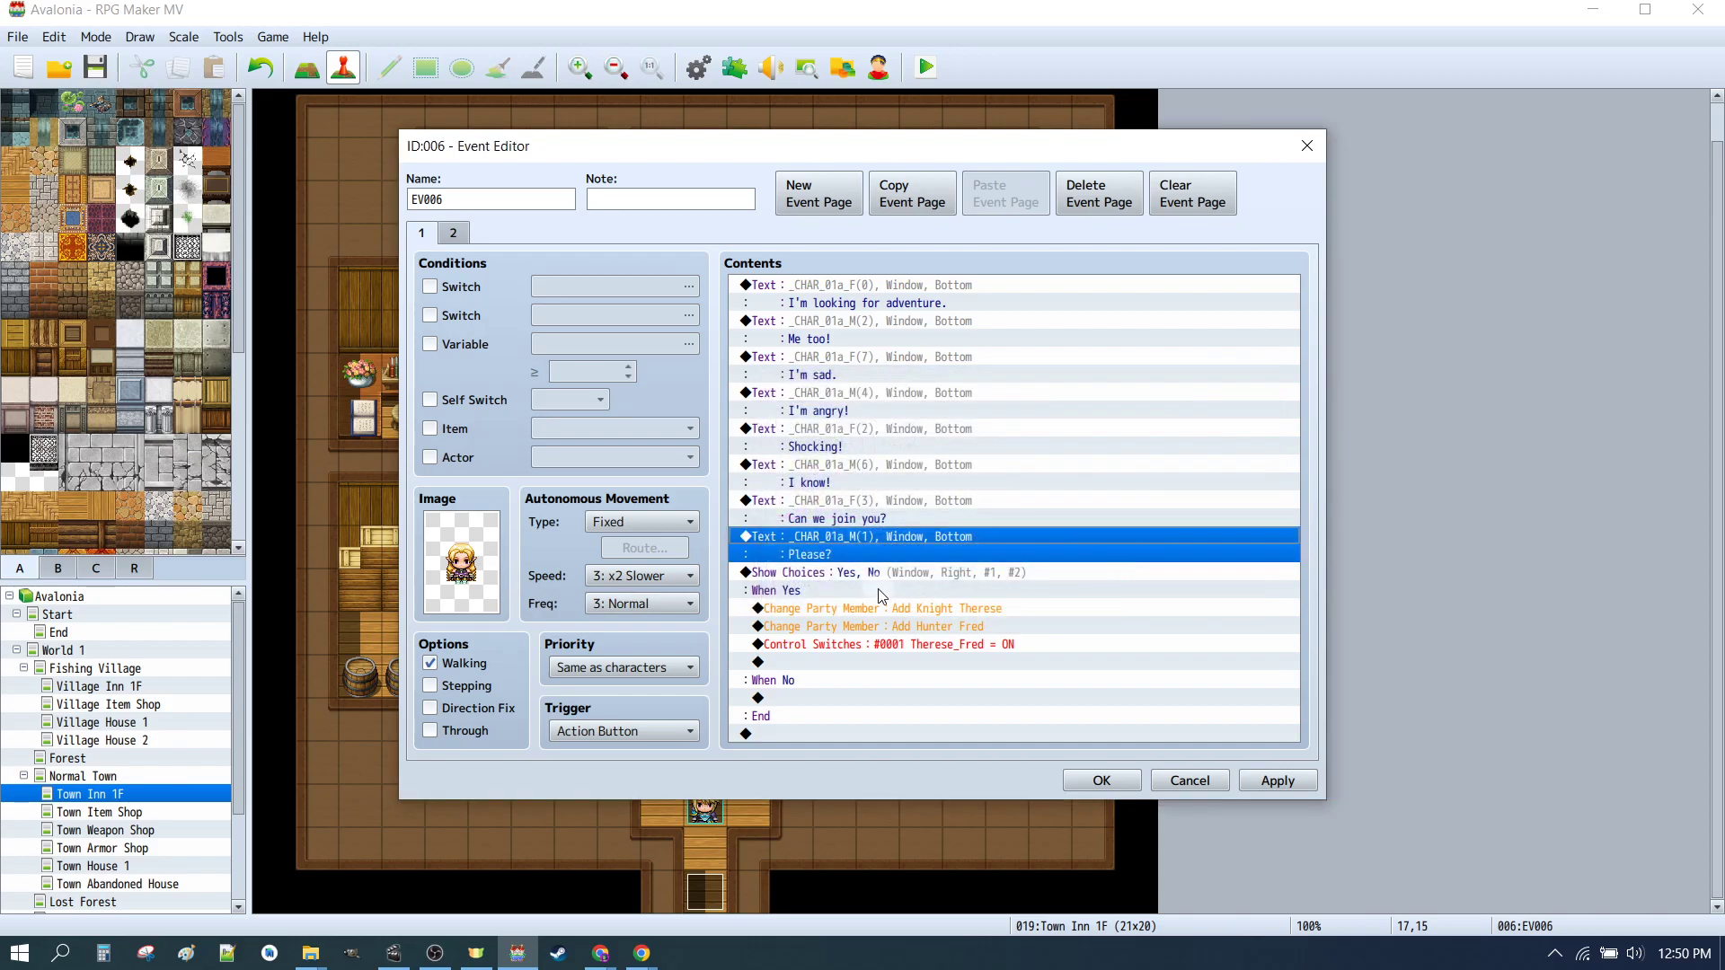
Step: Inspect the Yes/No Show Choices command and the Change Party Member command adding Knight Therese
click(843, 575)
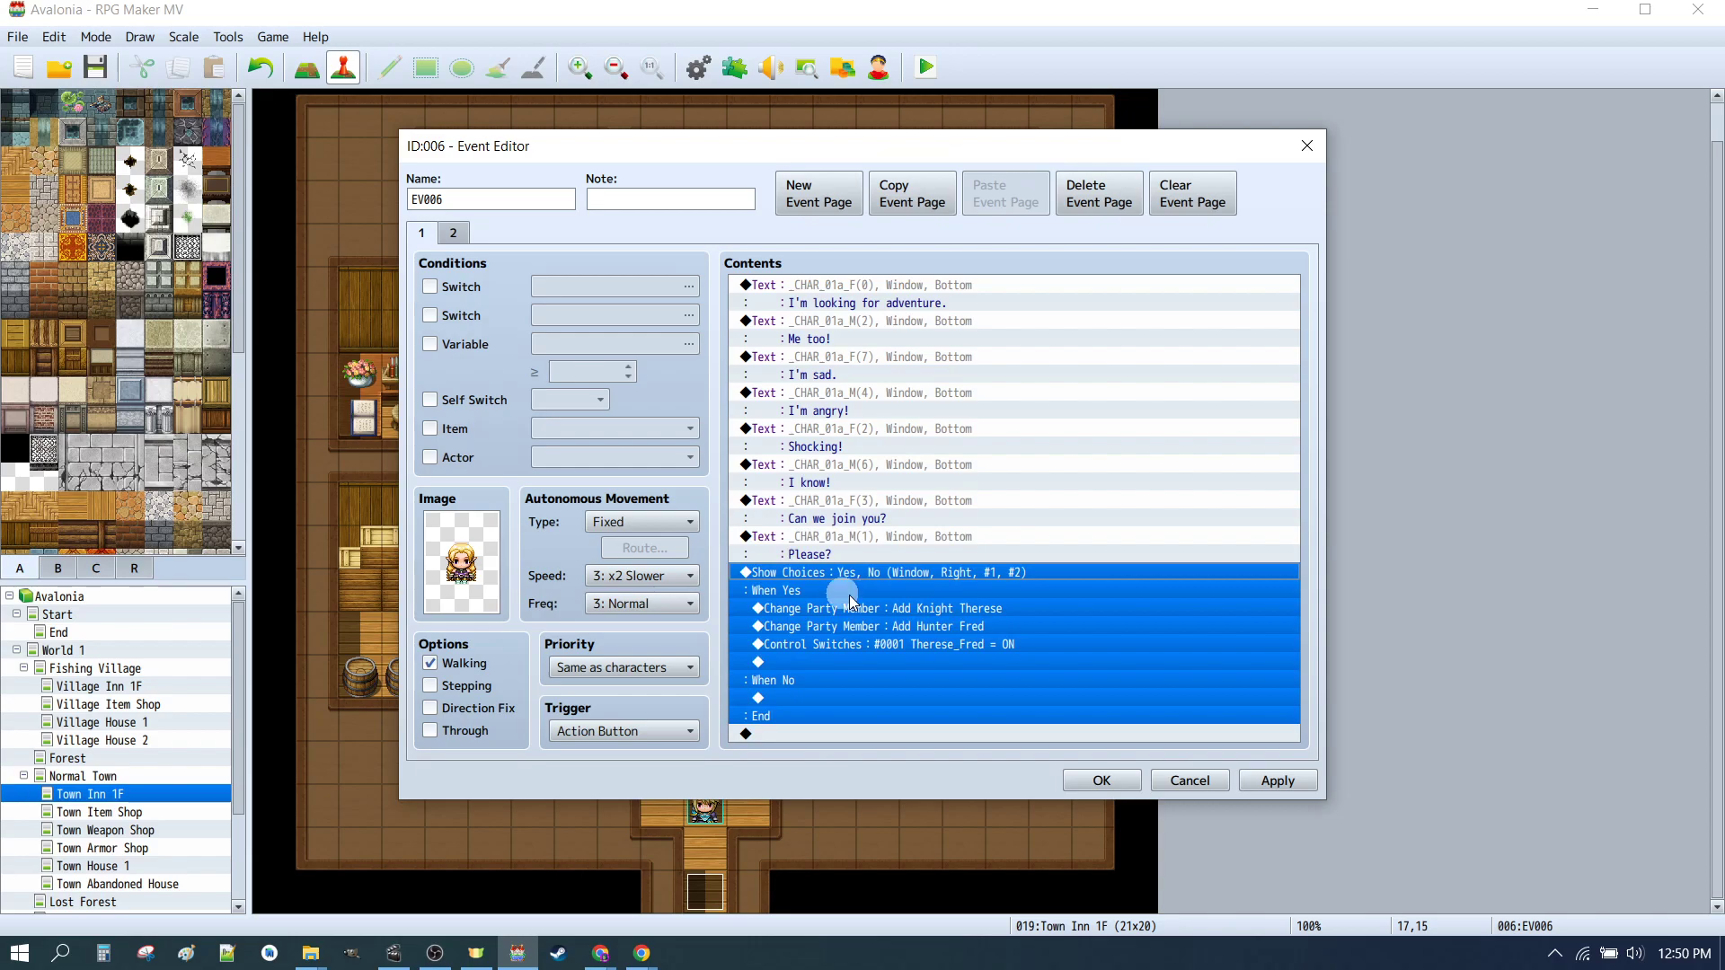
double_click(894, 572)
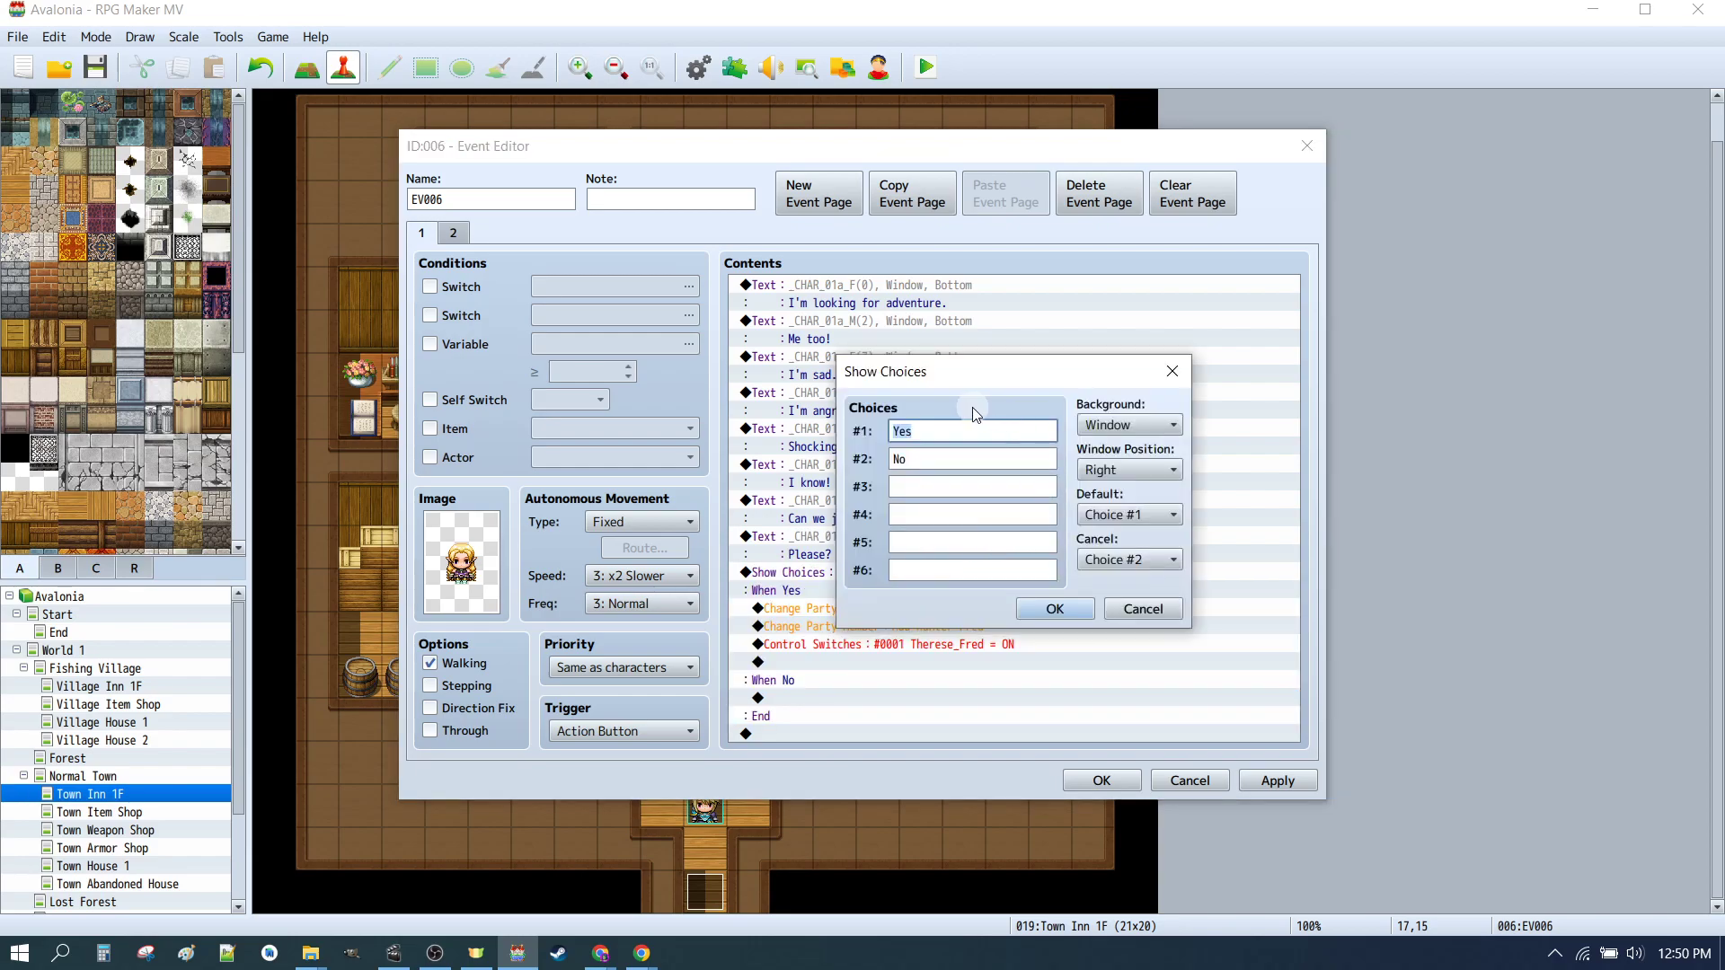
click(1051, 614)
click(805, 597)
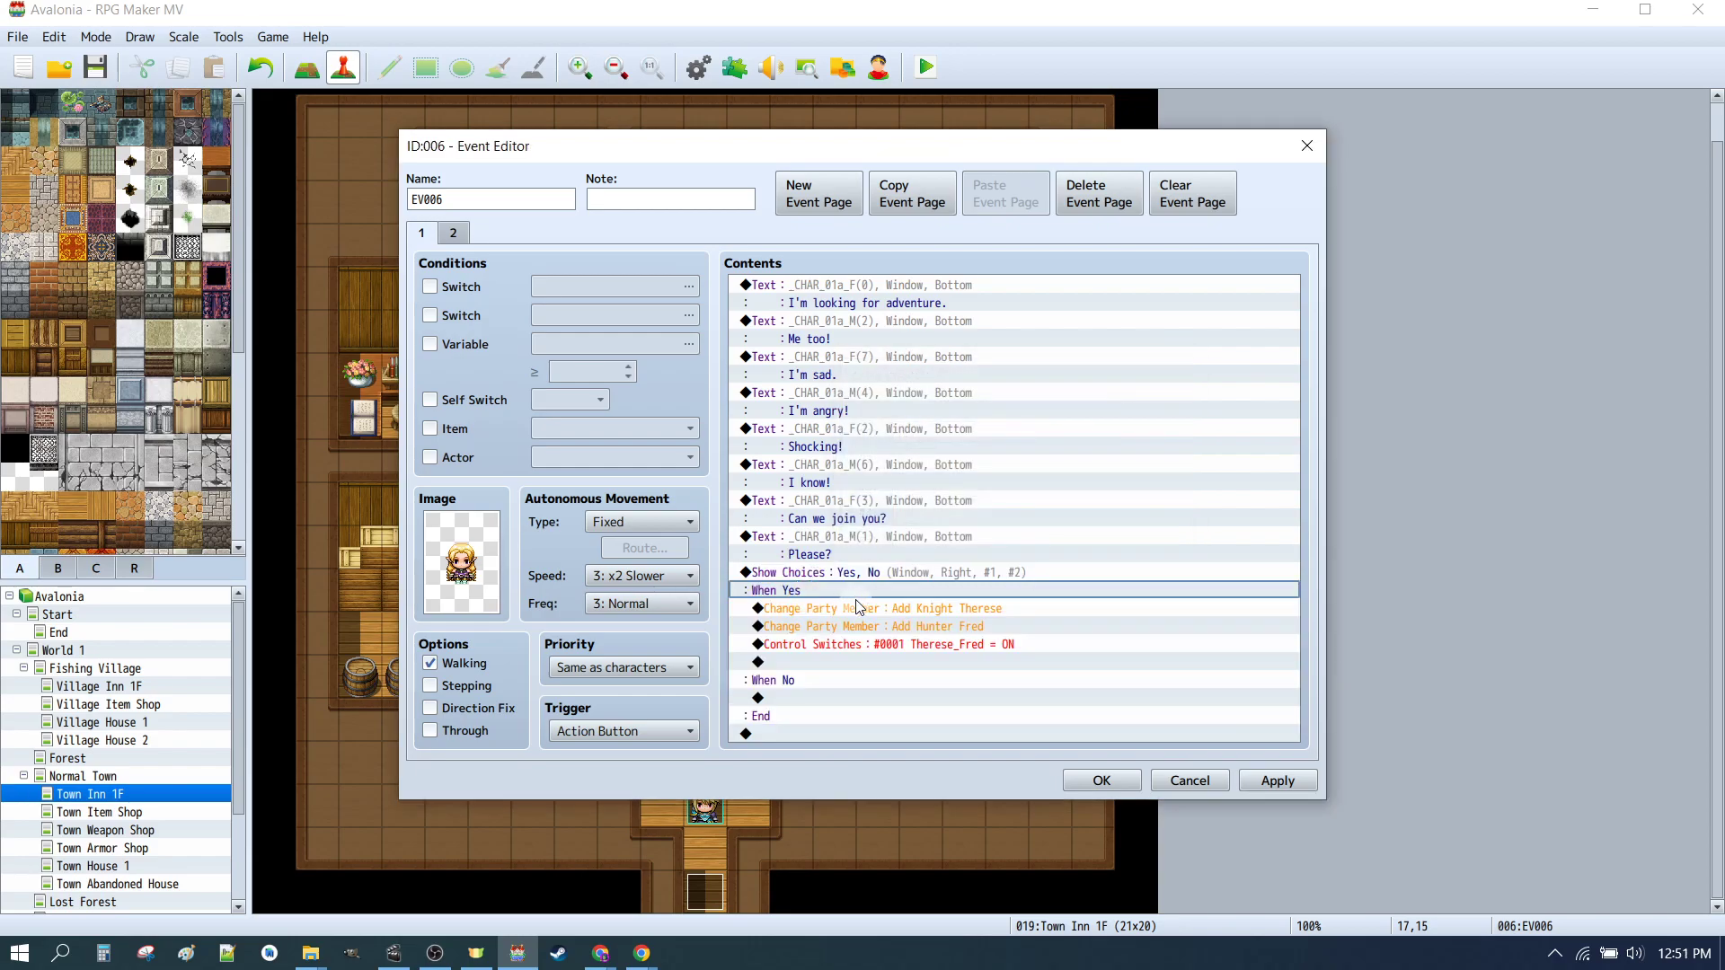
click(858, 608)
double_click(842, 613)
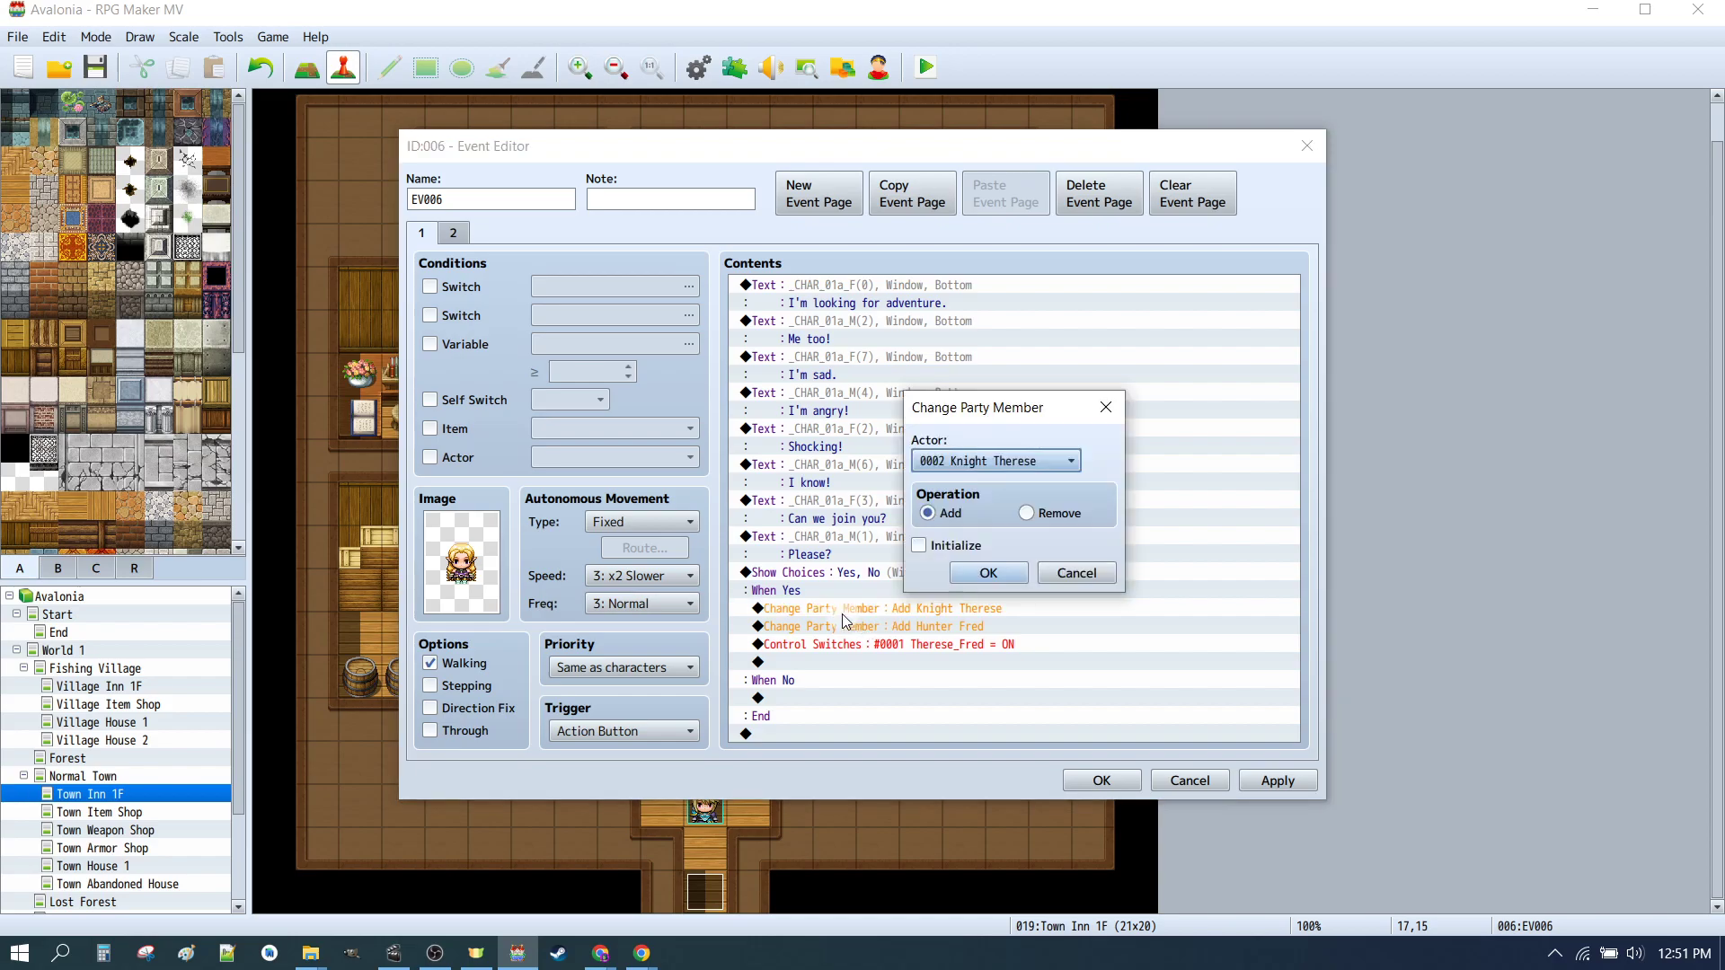
click(989, 570)
double_click(869, 597)
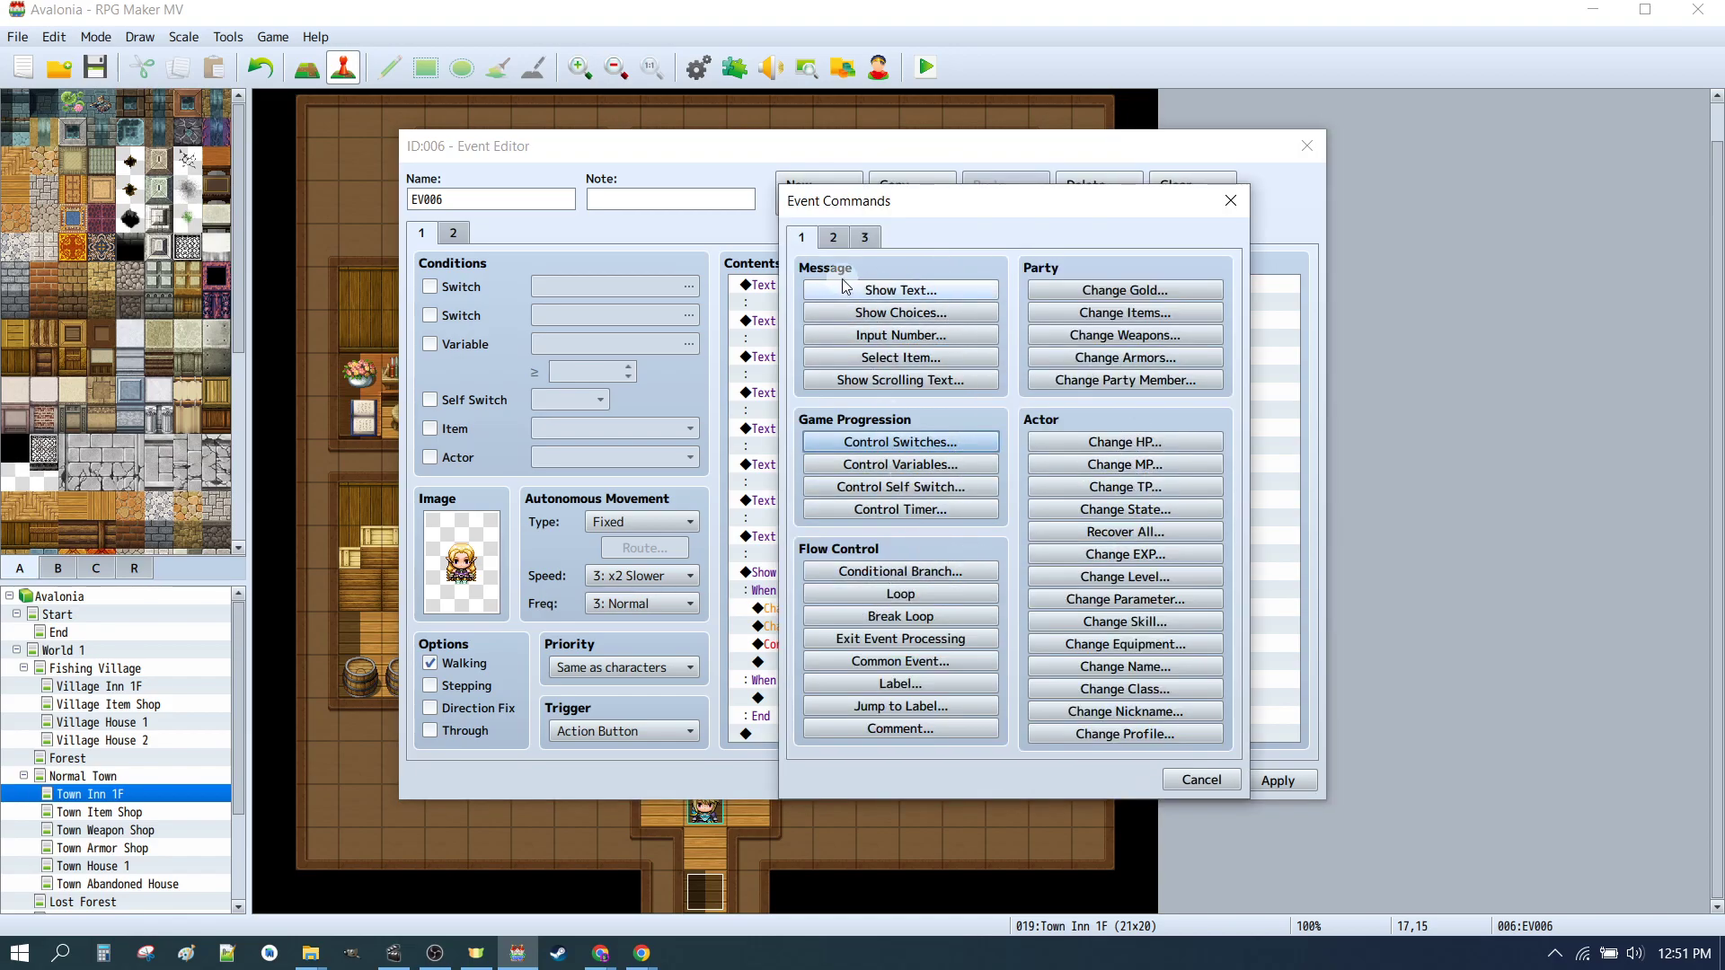
click(1142, 380)
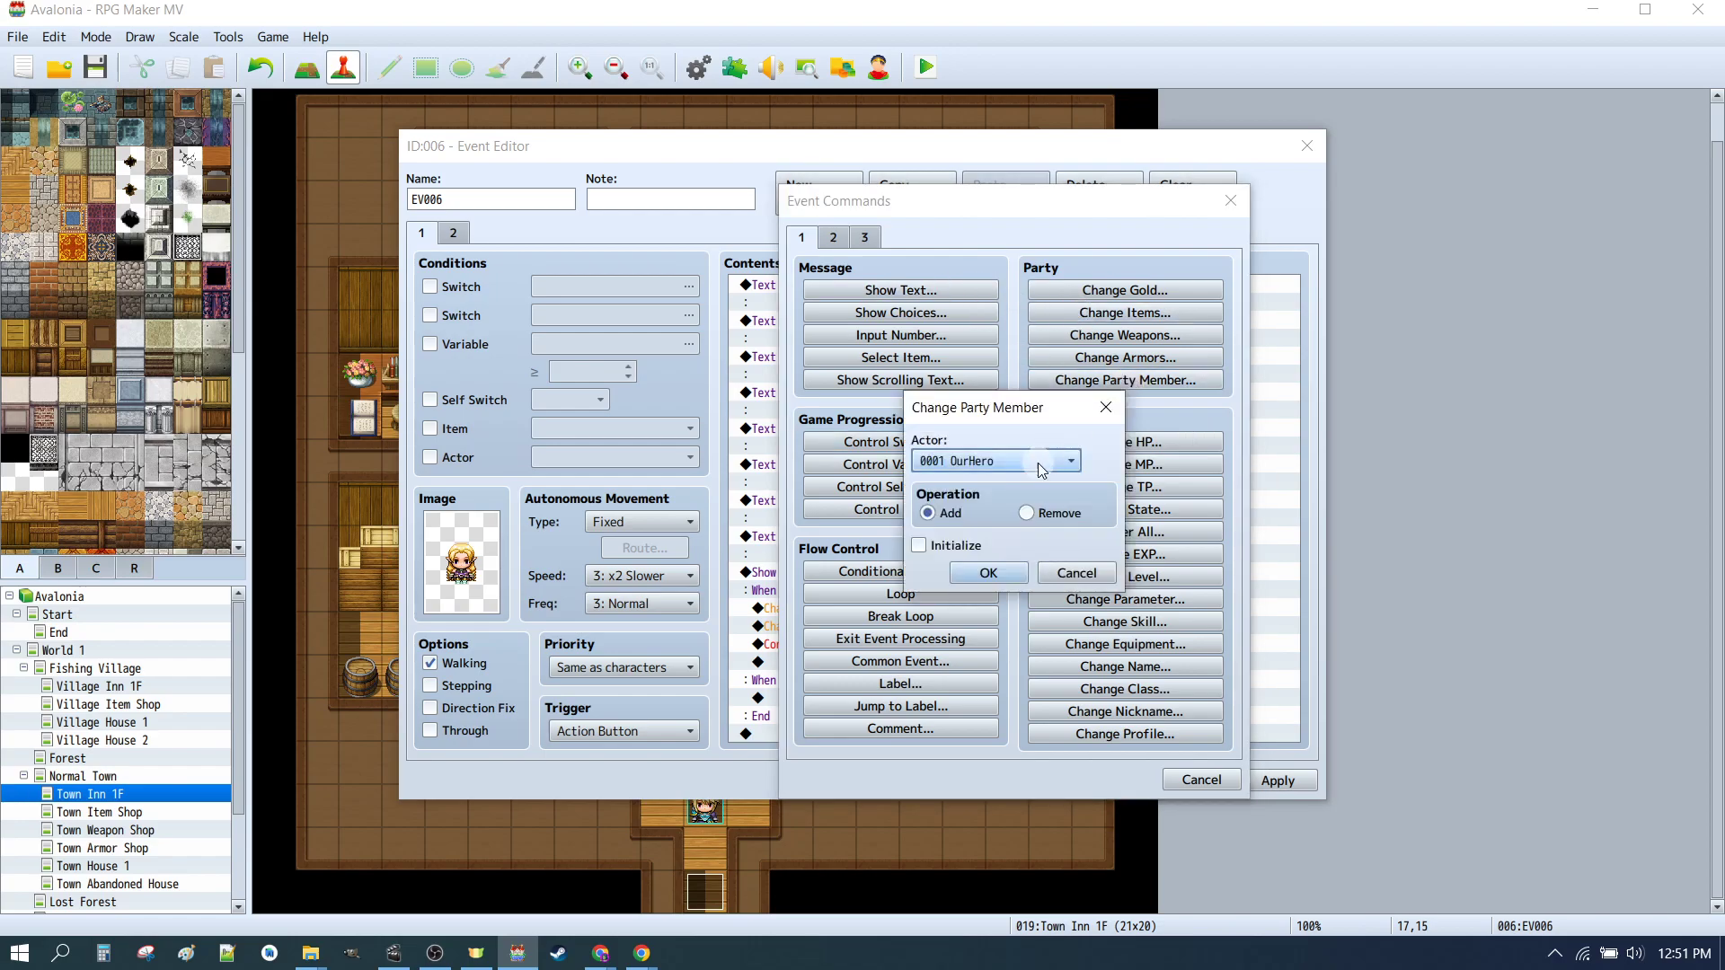
click(989, 461)
click(988, 497)
click(1077, 573)
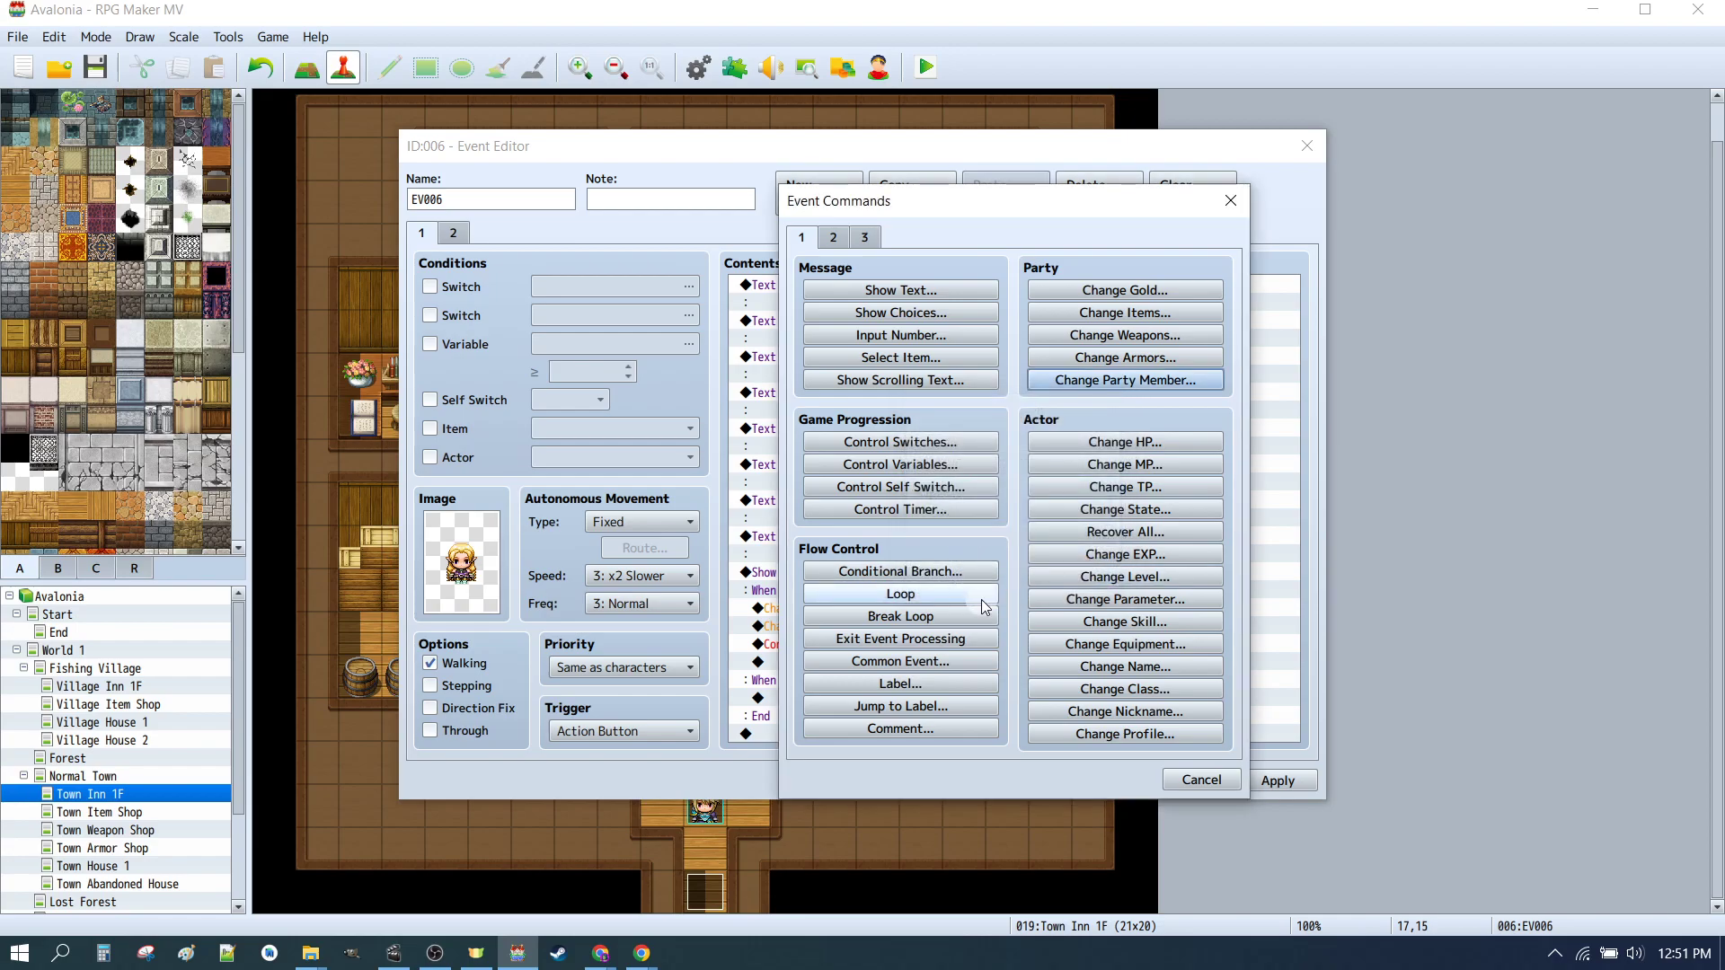
click(1184, 778)
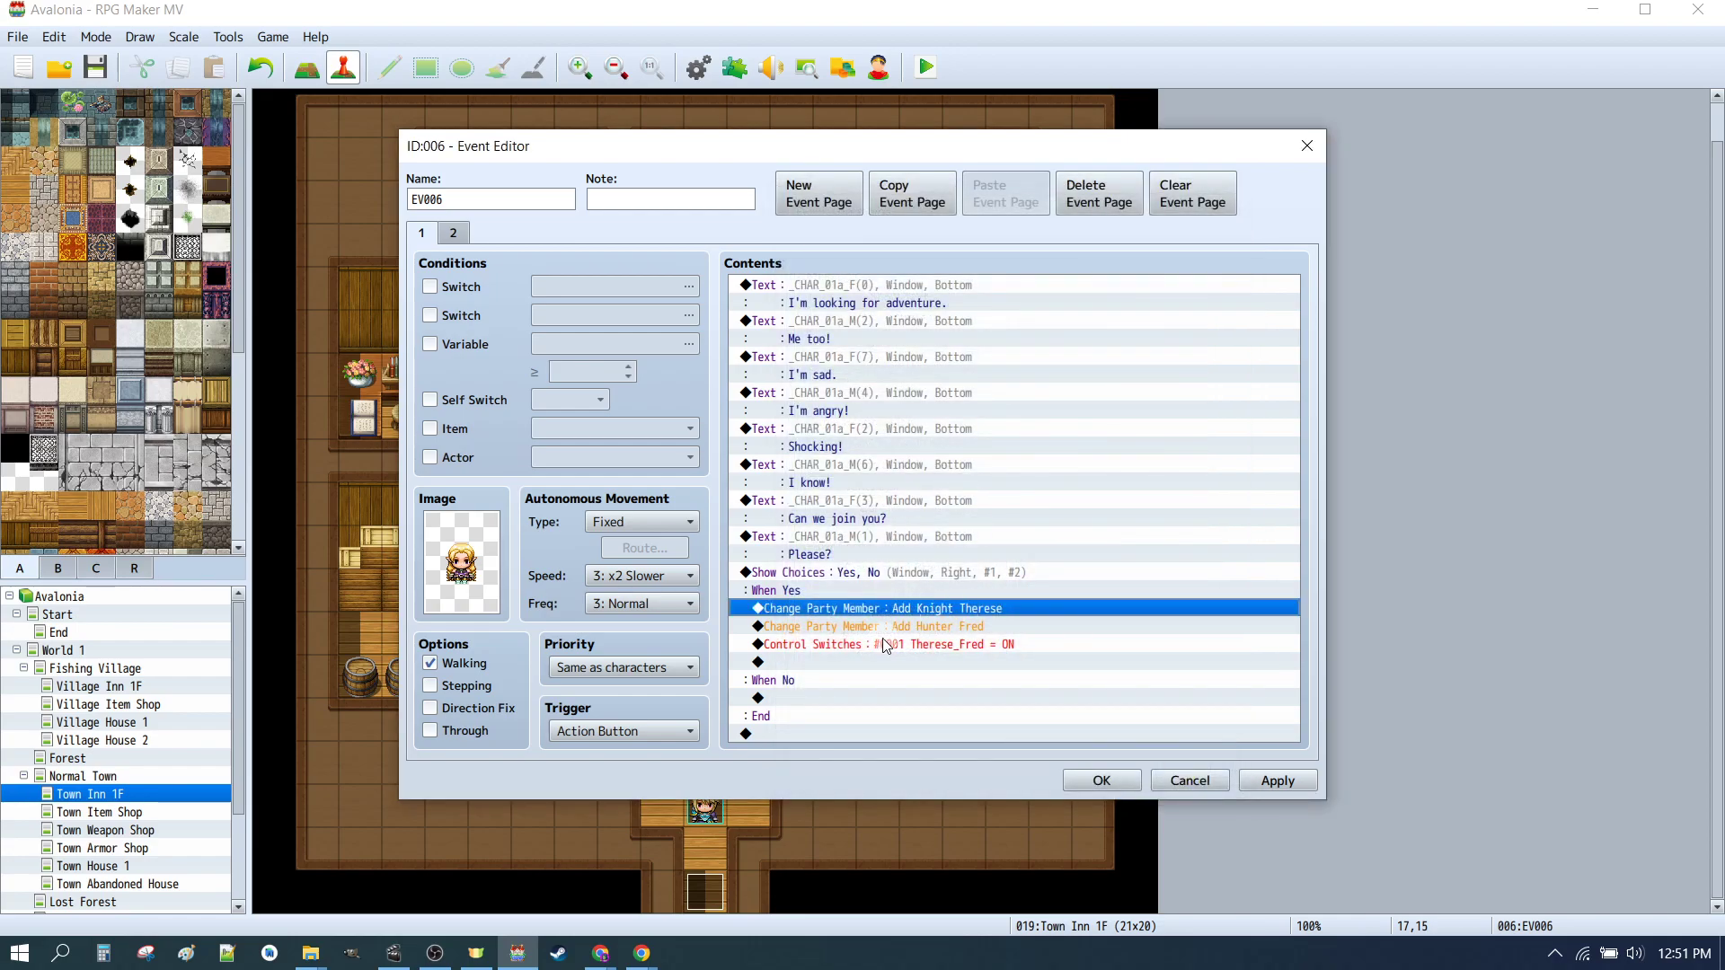
Step: Enable Initialize on both Change Party Member commands adding Knight Therese and Hunter Fred
click(870, 628)
click(874, 662)
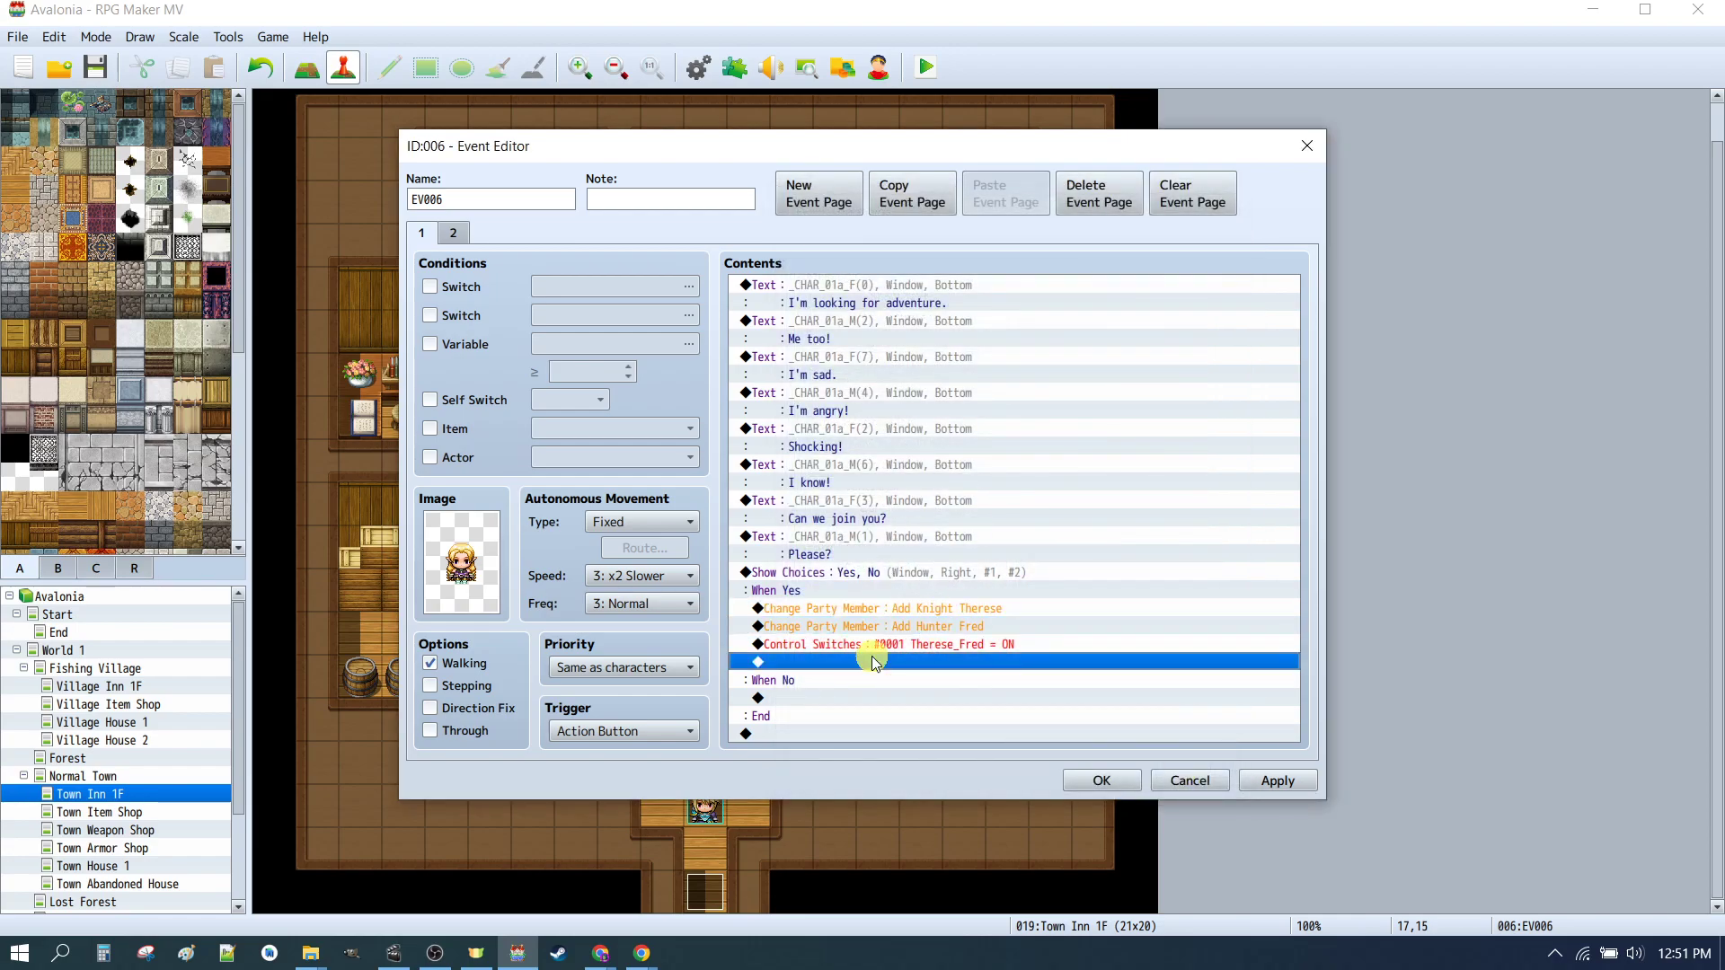
click(926, 645)
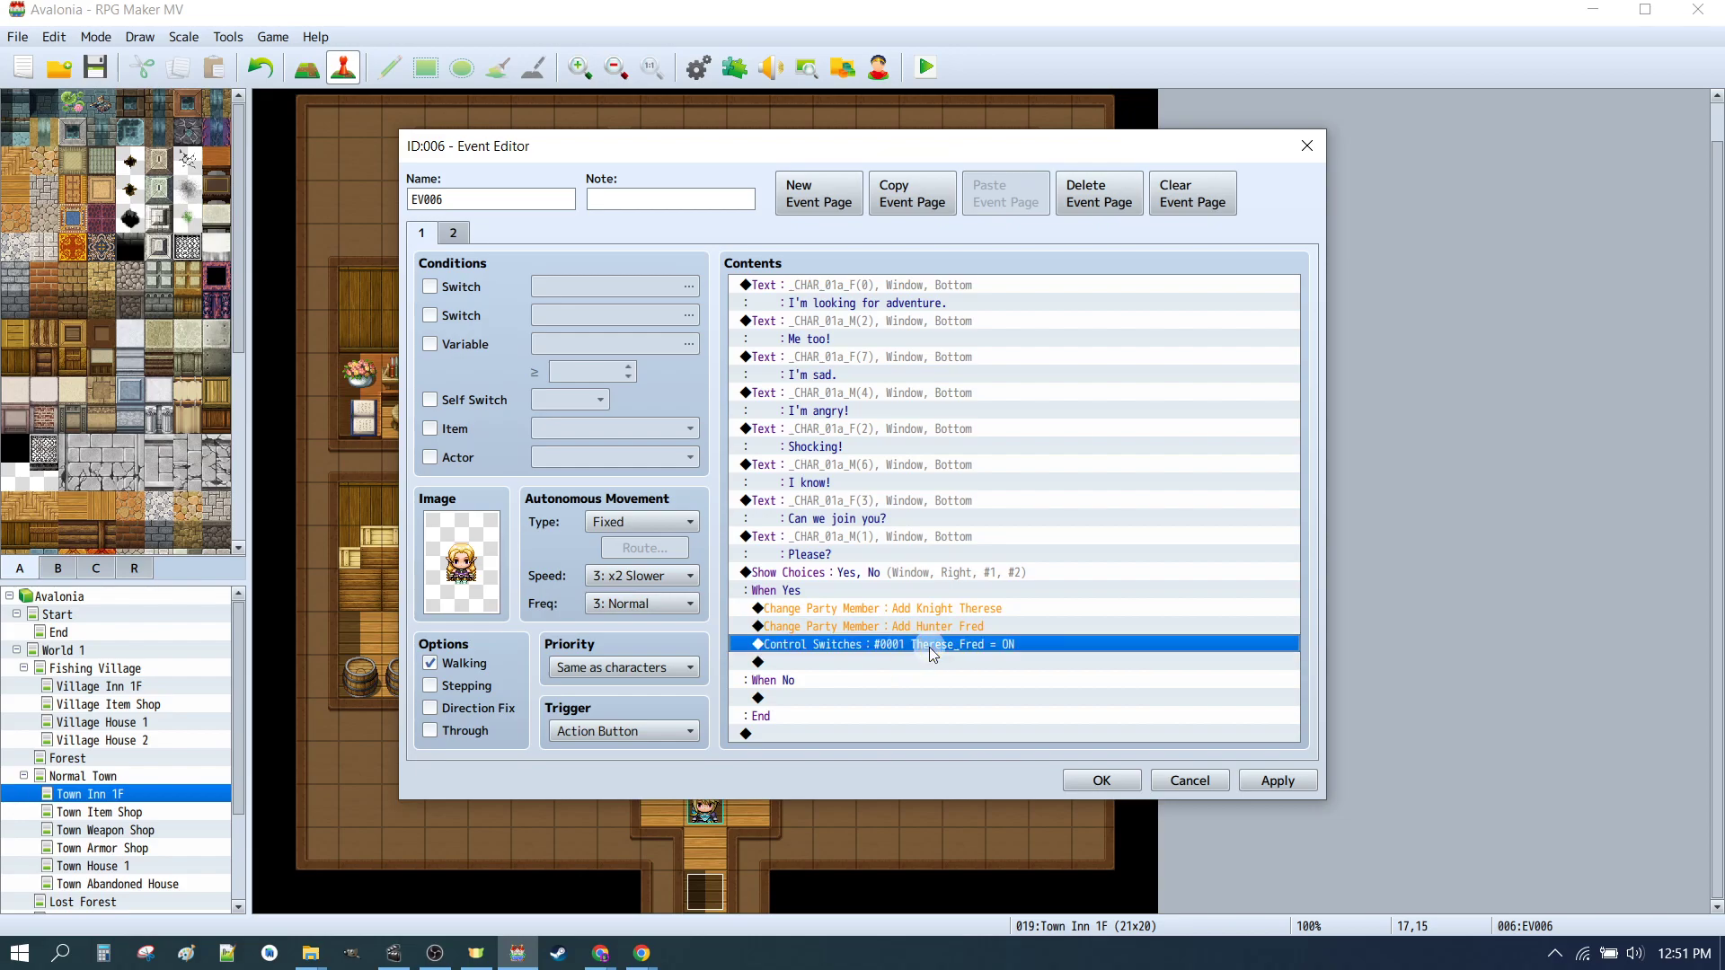
key(Up)
key(Up)
key(space)
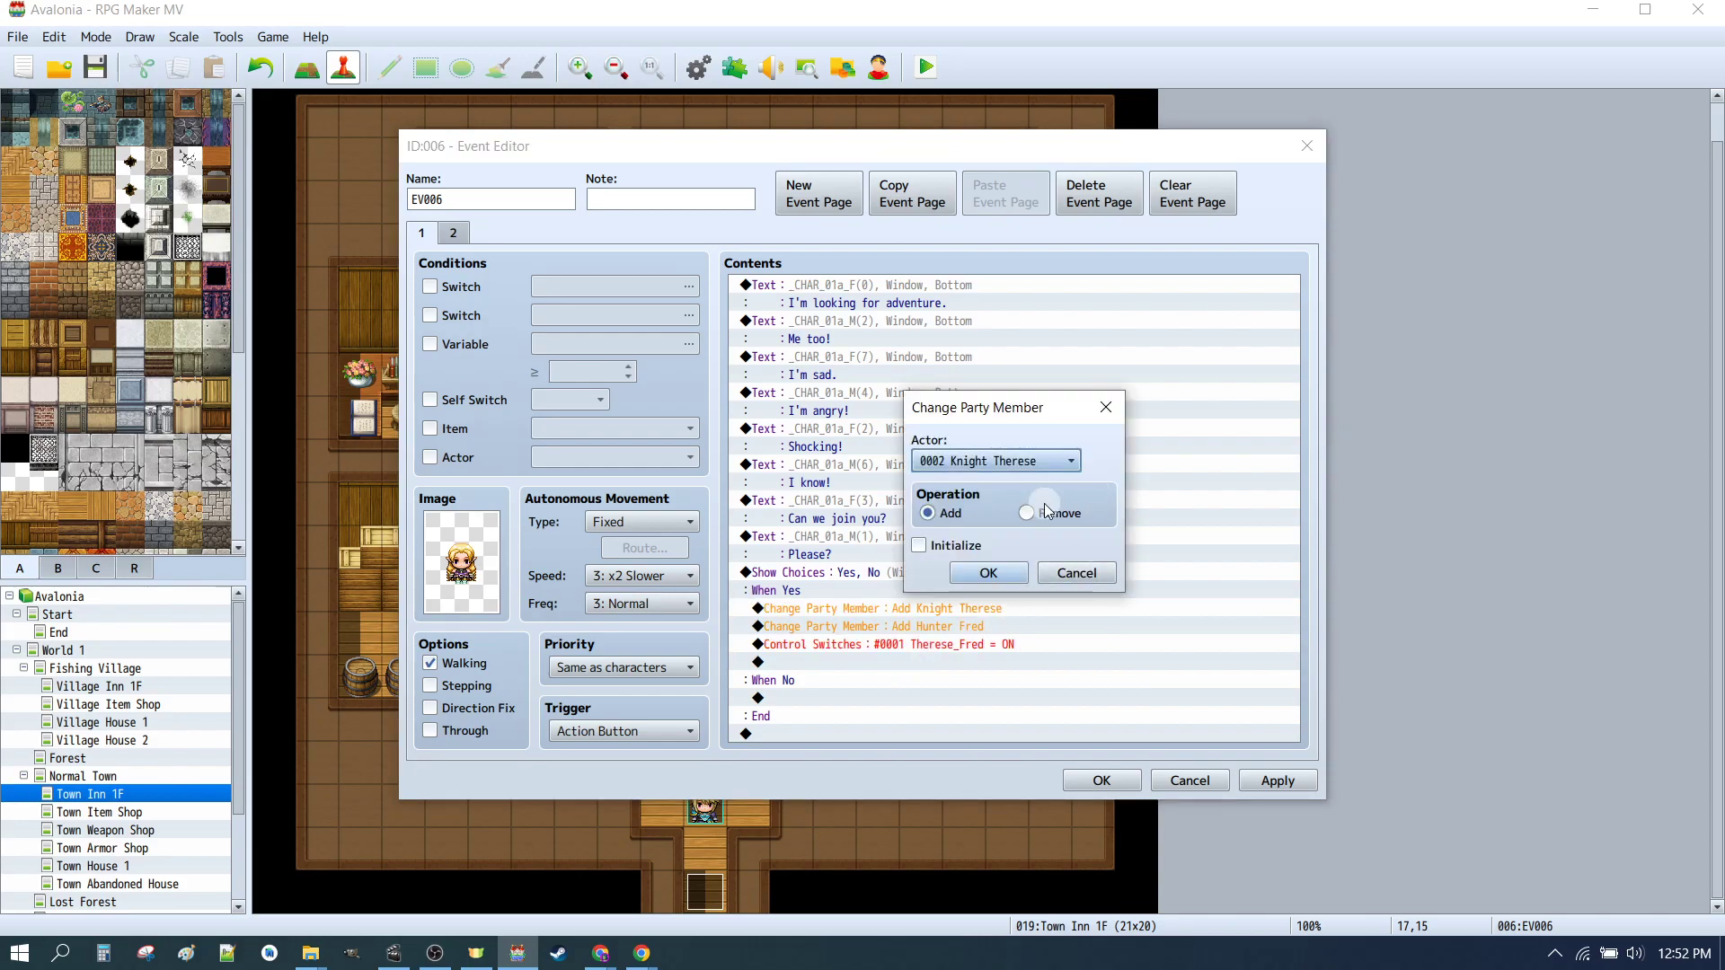
click(939, 546)
click(989, 575)
key(Down)
key(space)
click(955, 549)
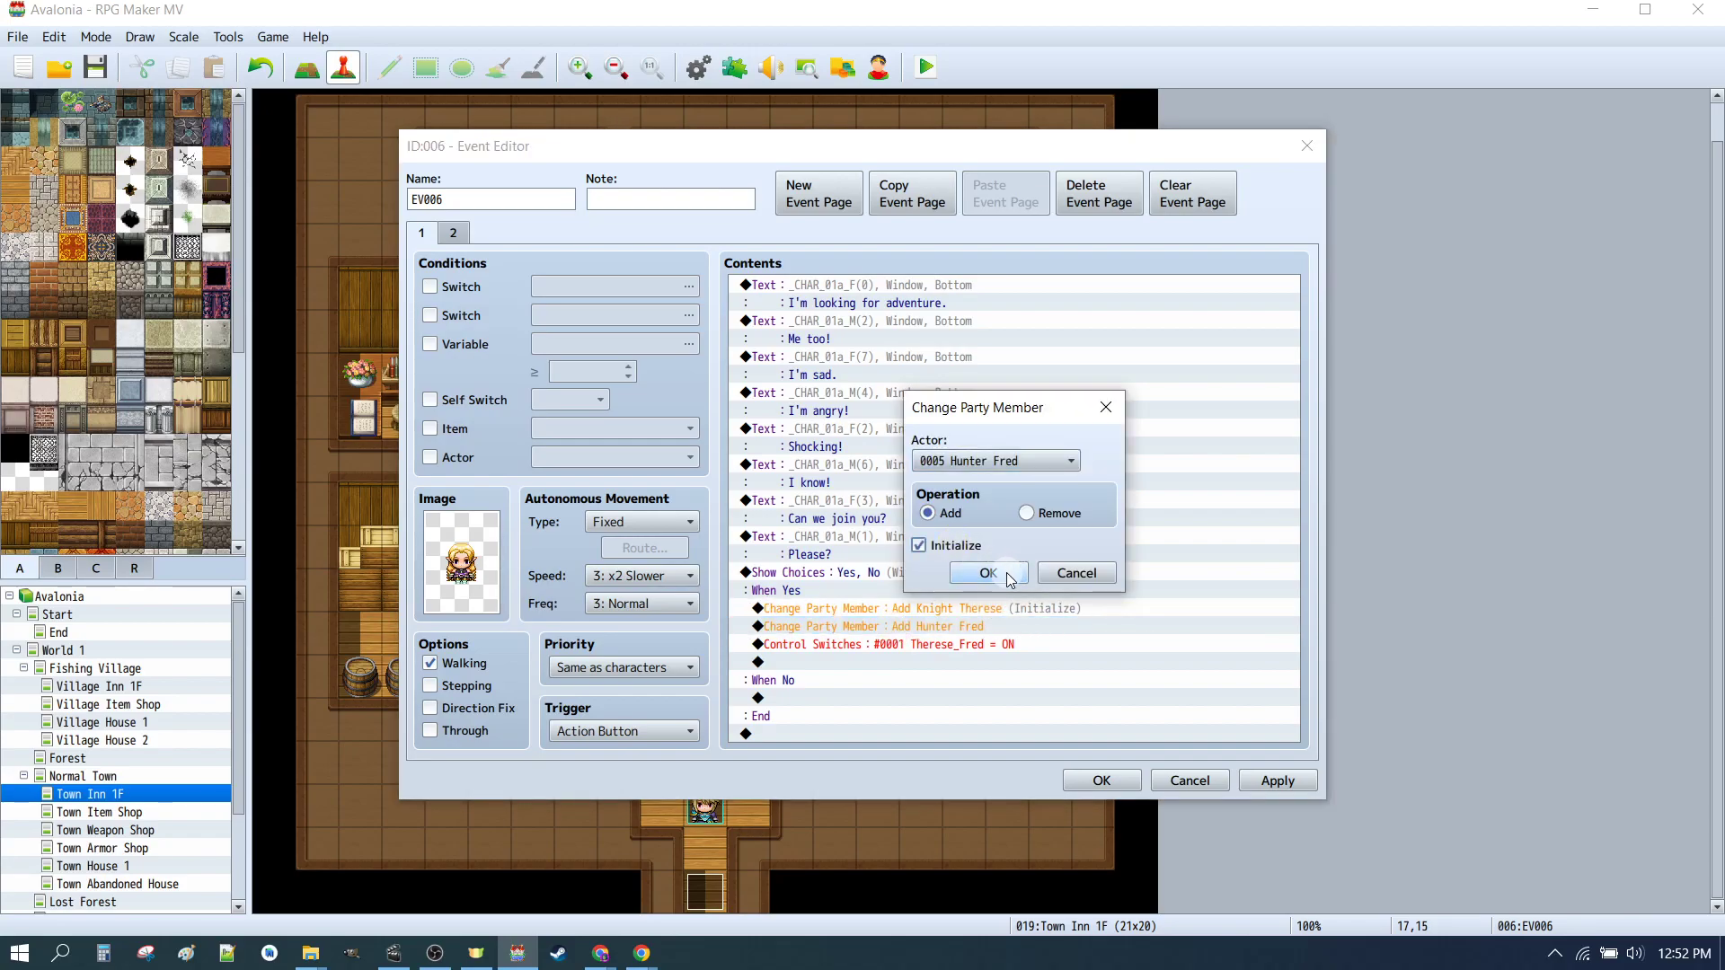
click(988, 574)
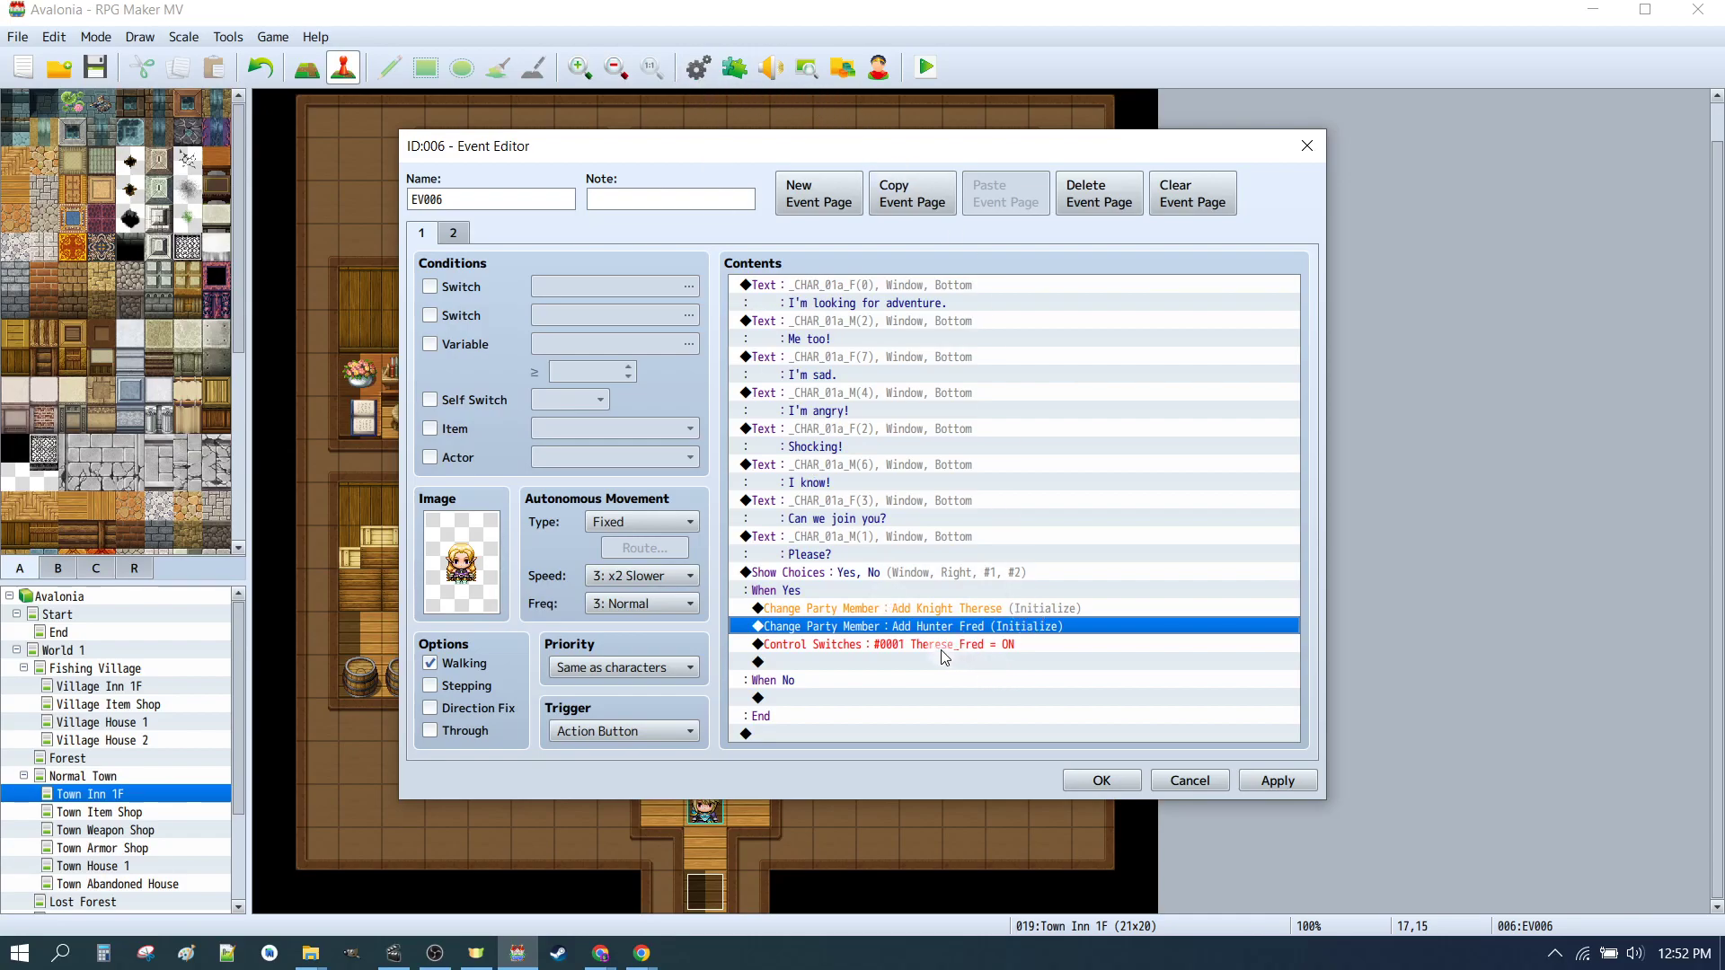
Step: Try inserting another Control Switches command setting switch 0001 Therese_Fred ON under When Yes, then remove it
click(876, 662)
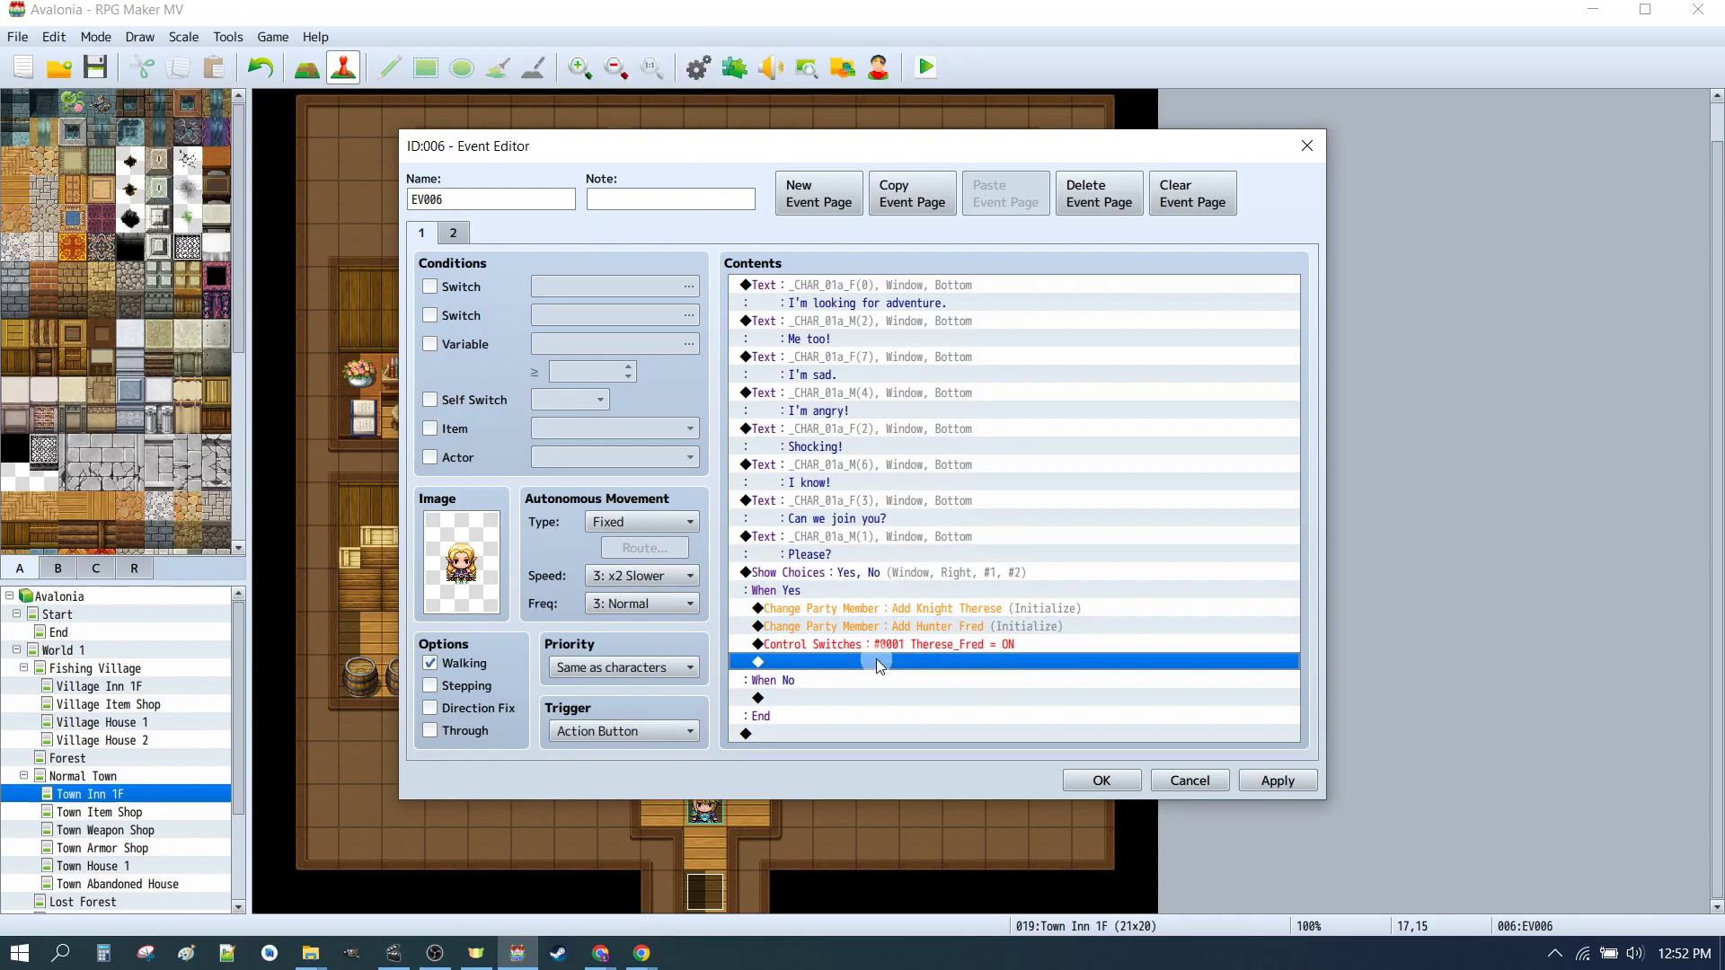
double_click(877, 663)
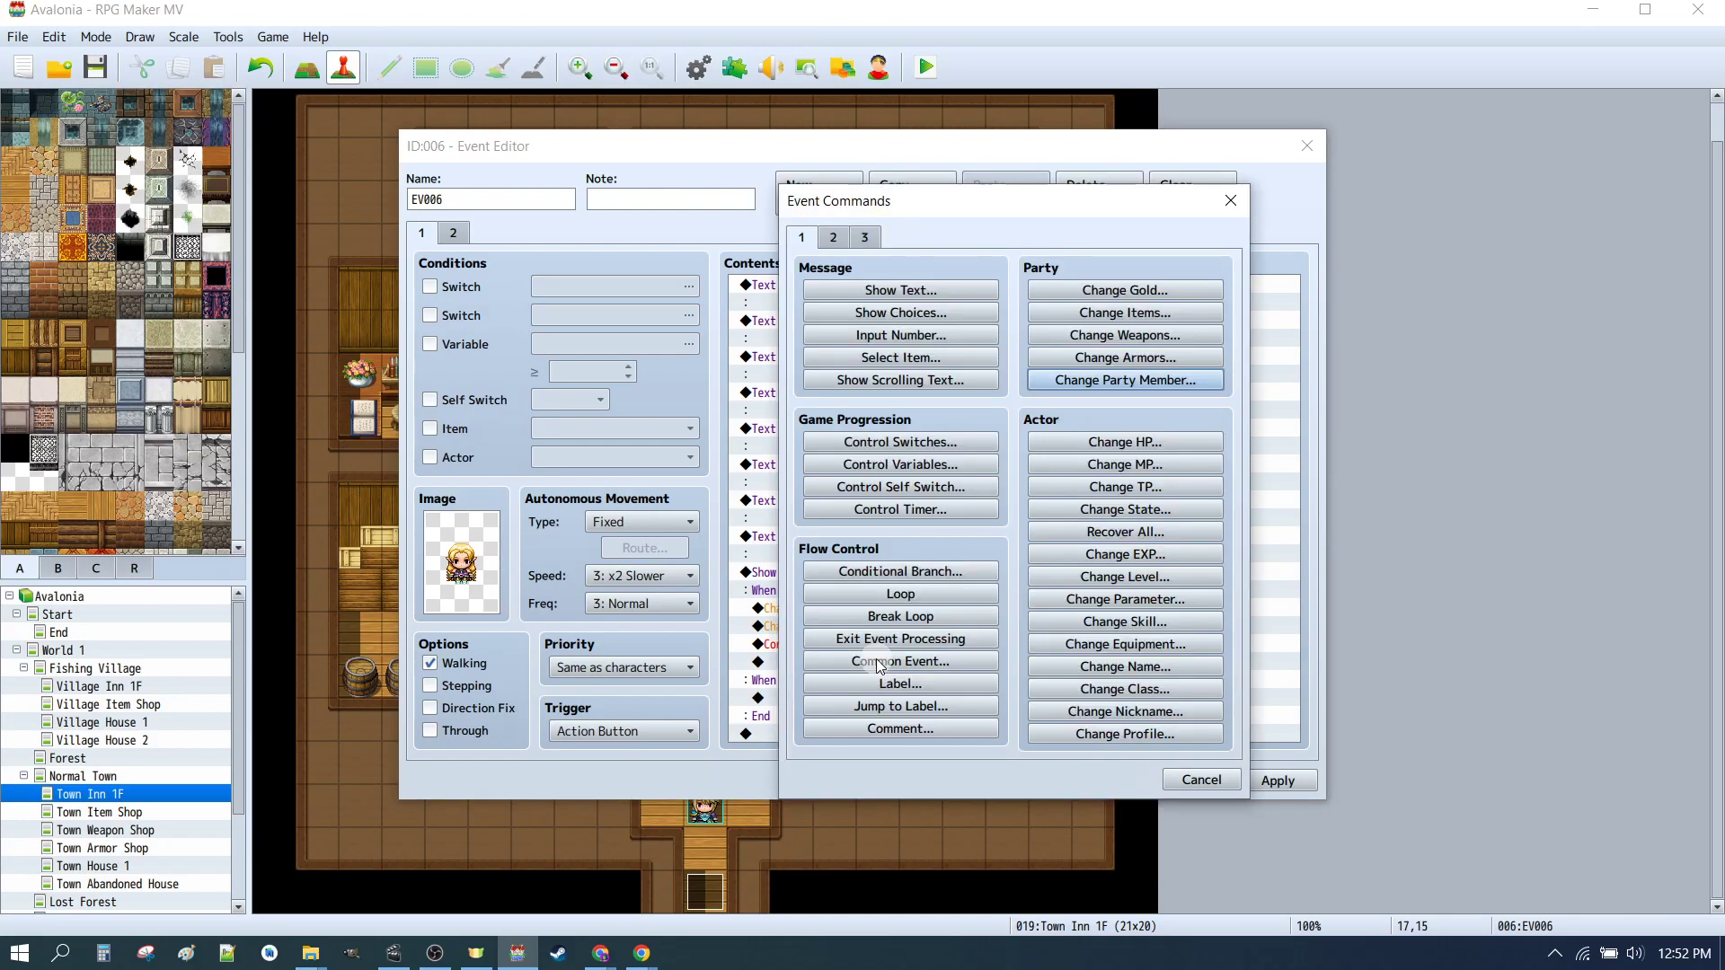
click(920, 442)
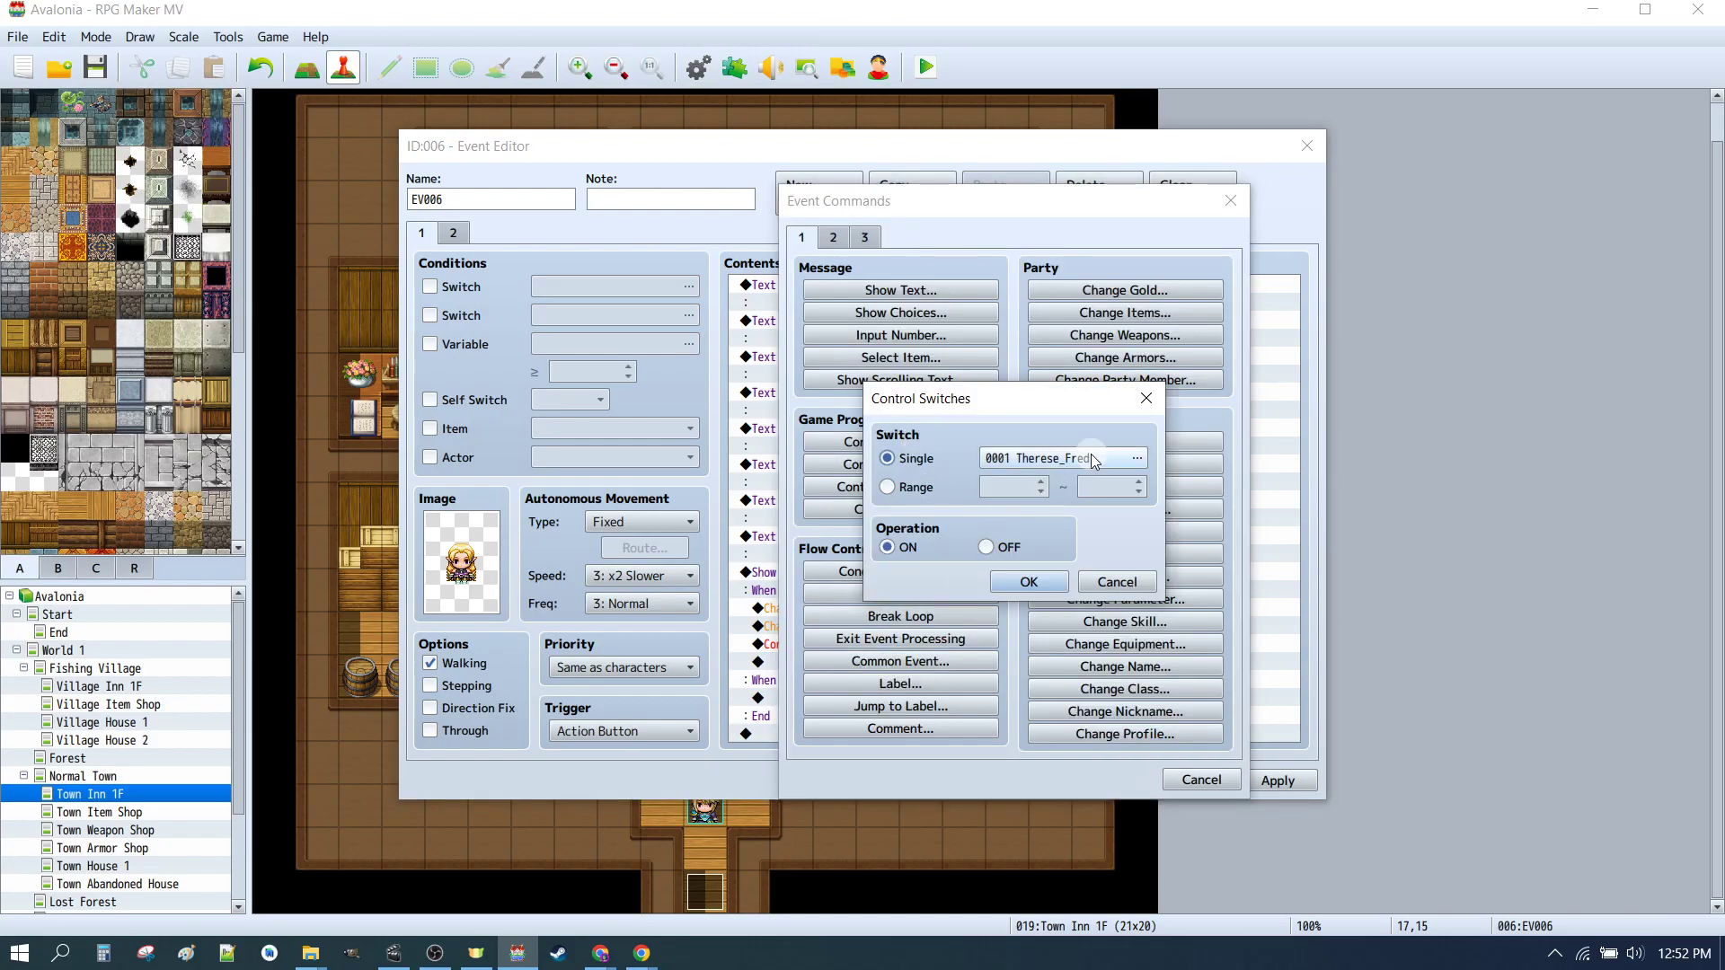
double_click(1038, 459)
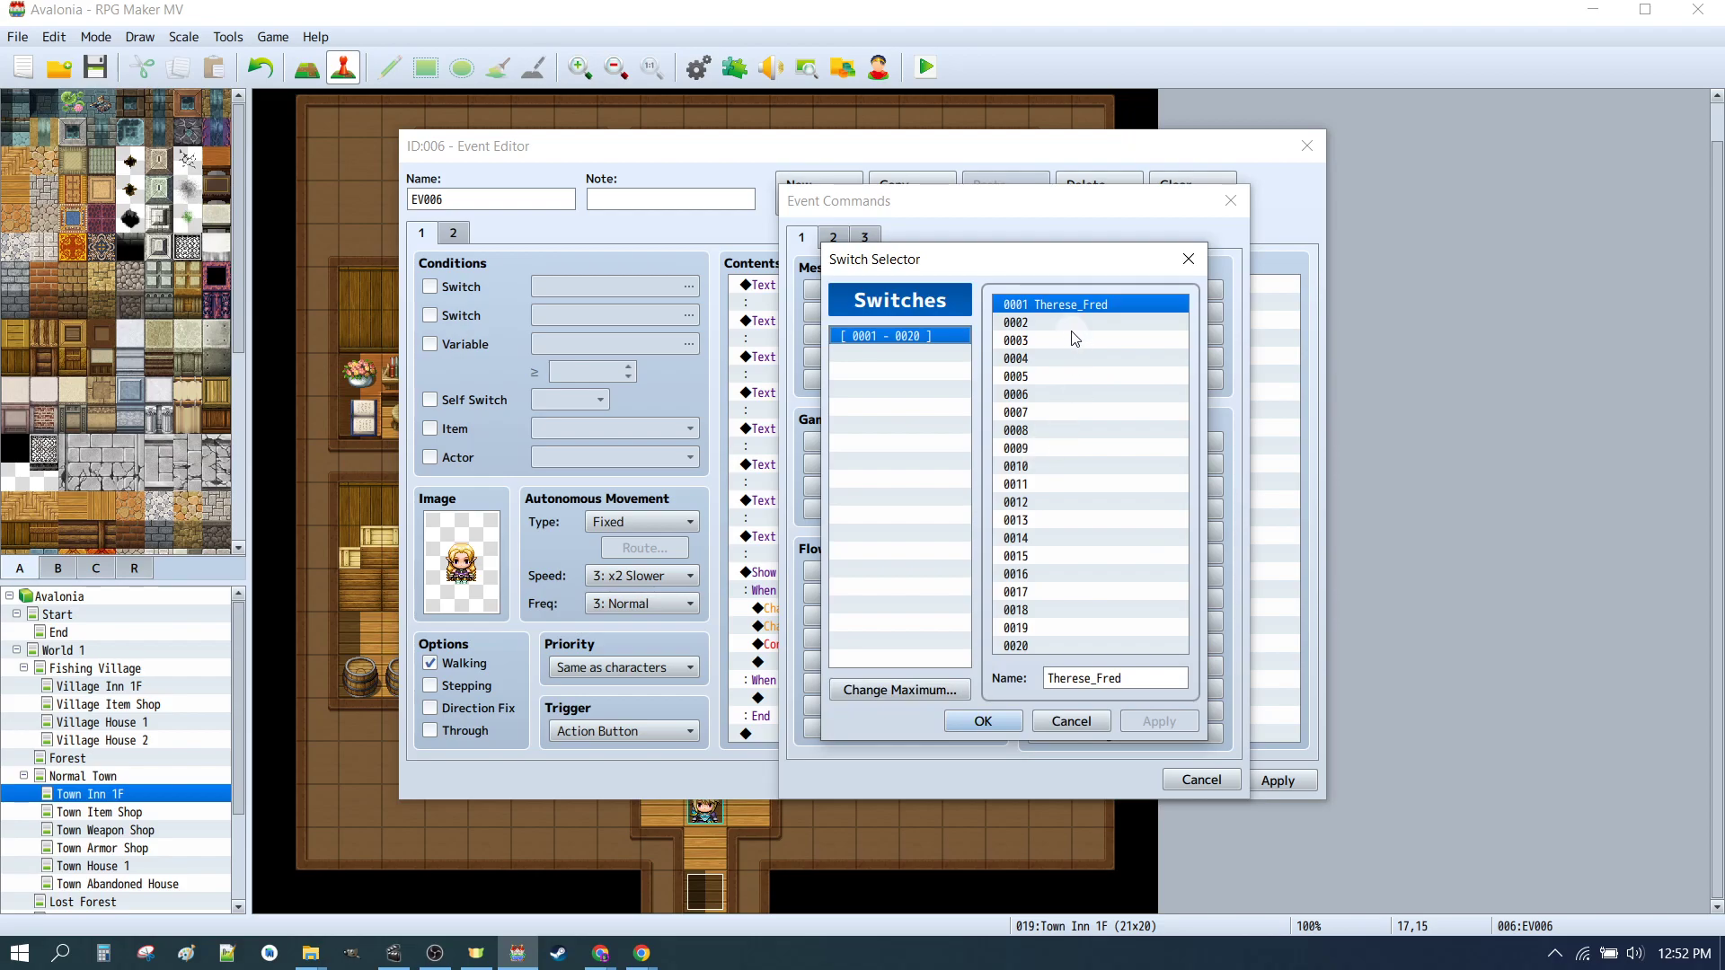
click(985, 719)
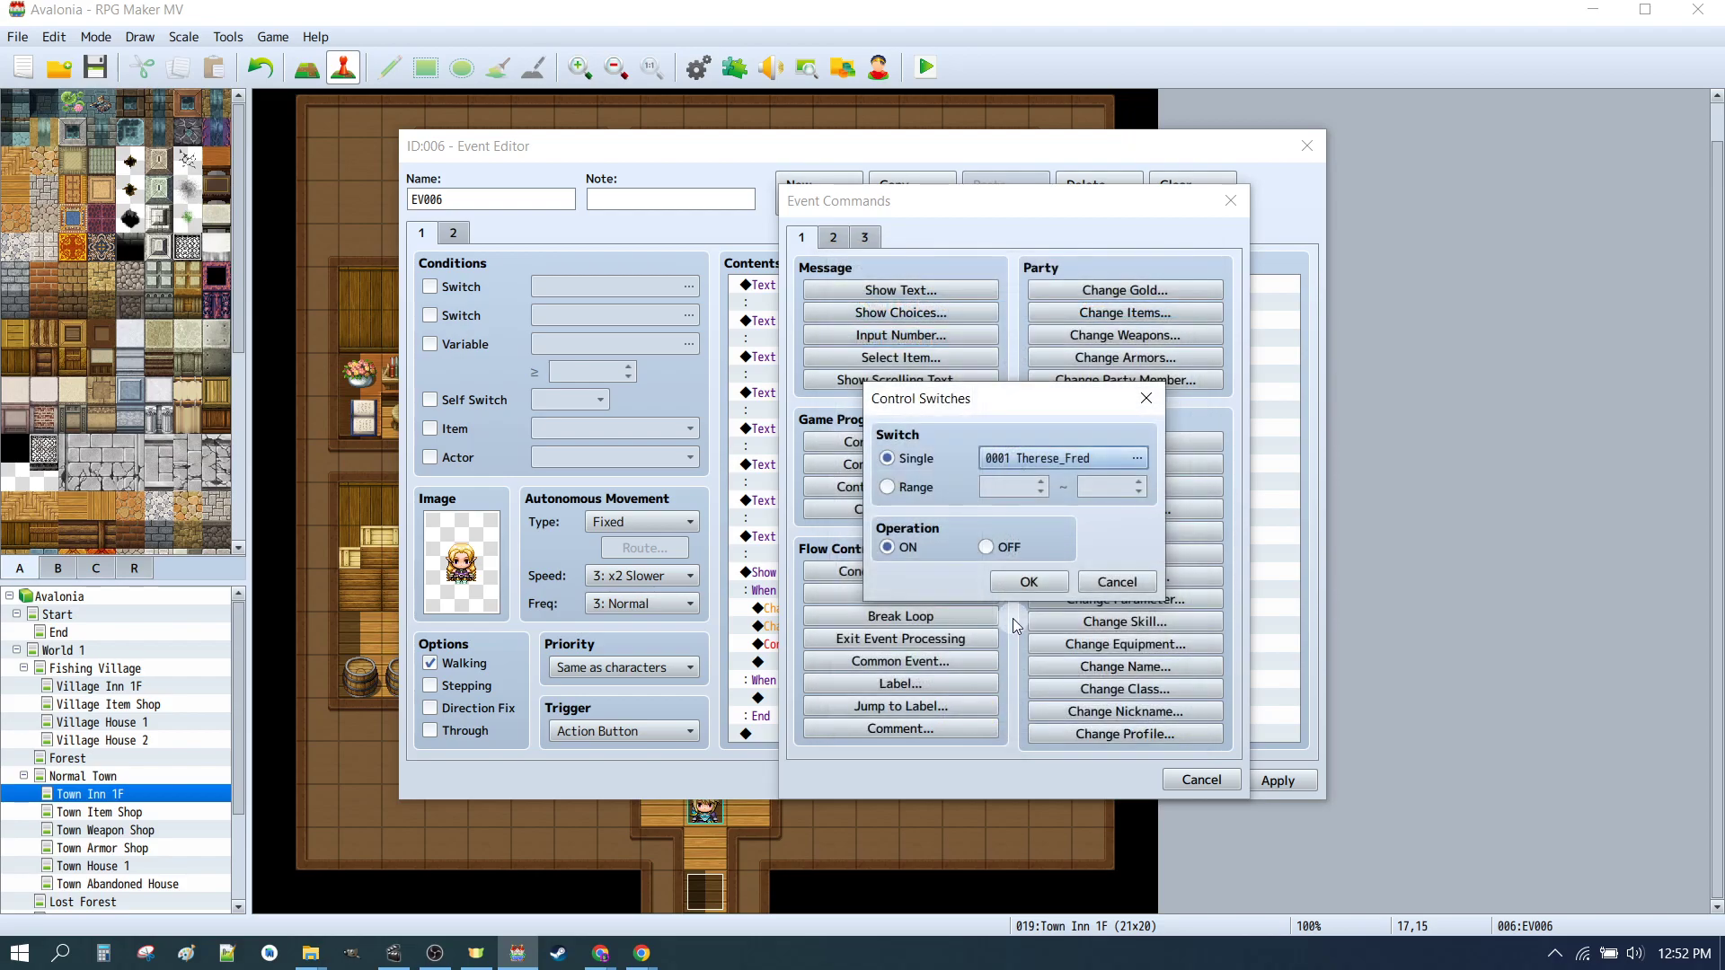
click(1029, 583)
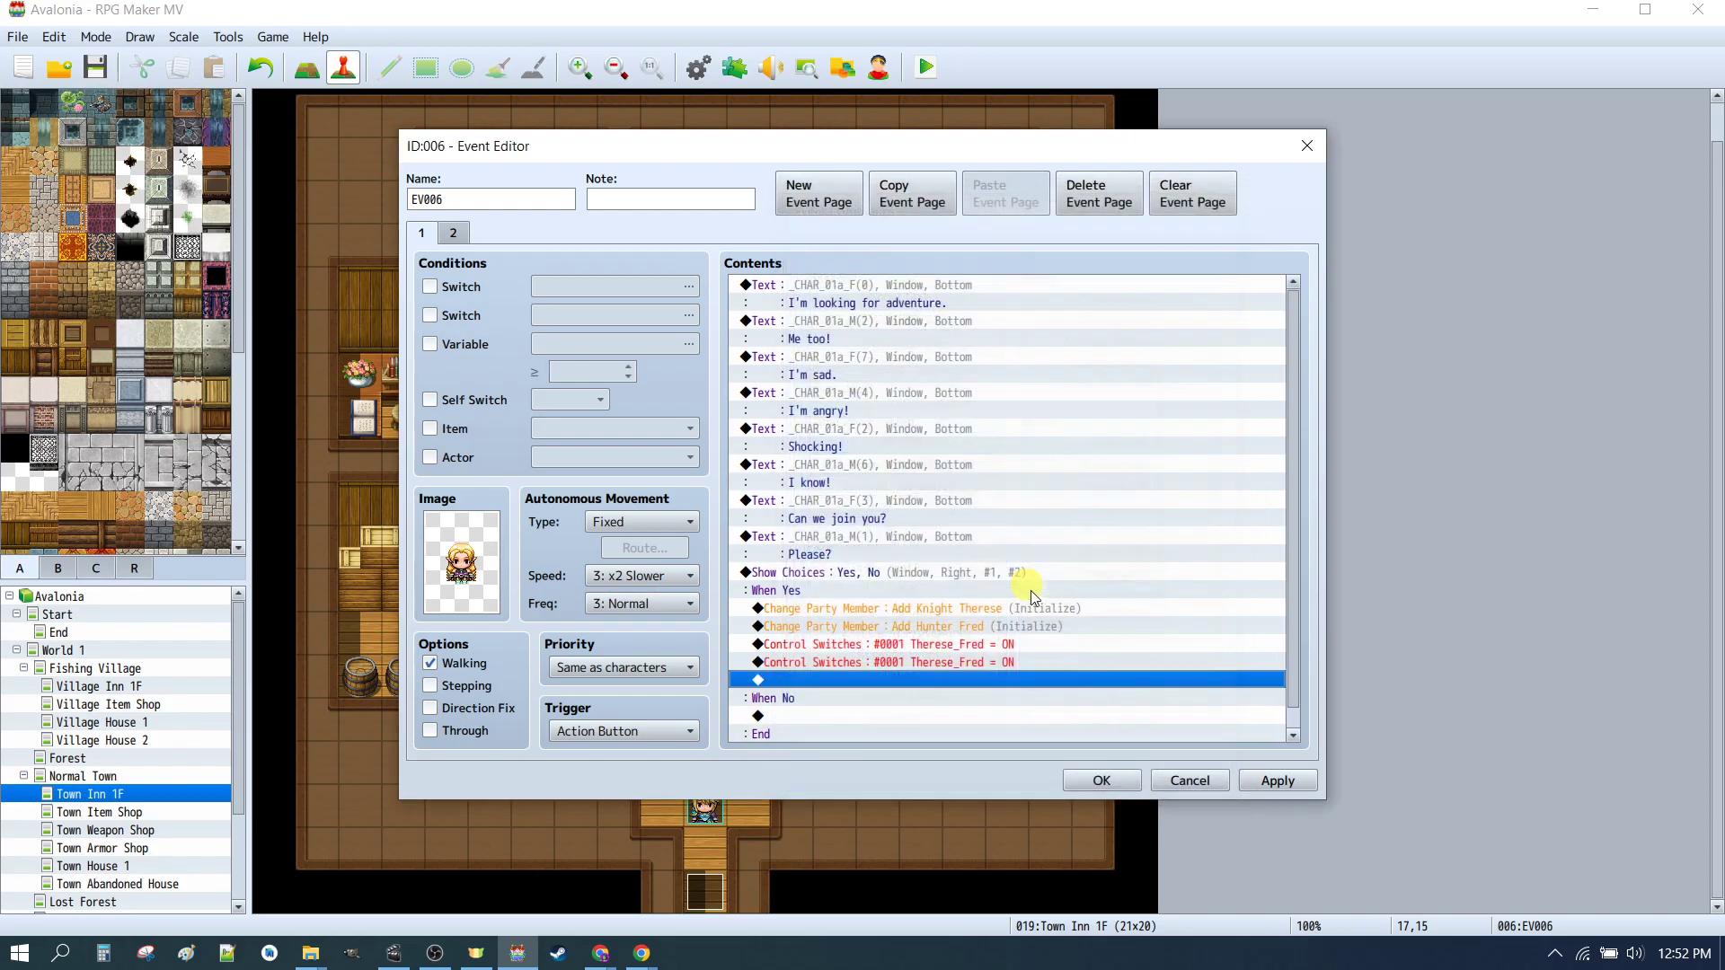
click(886, 663)
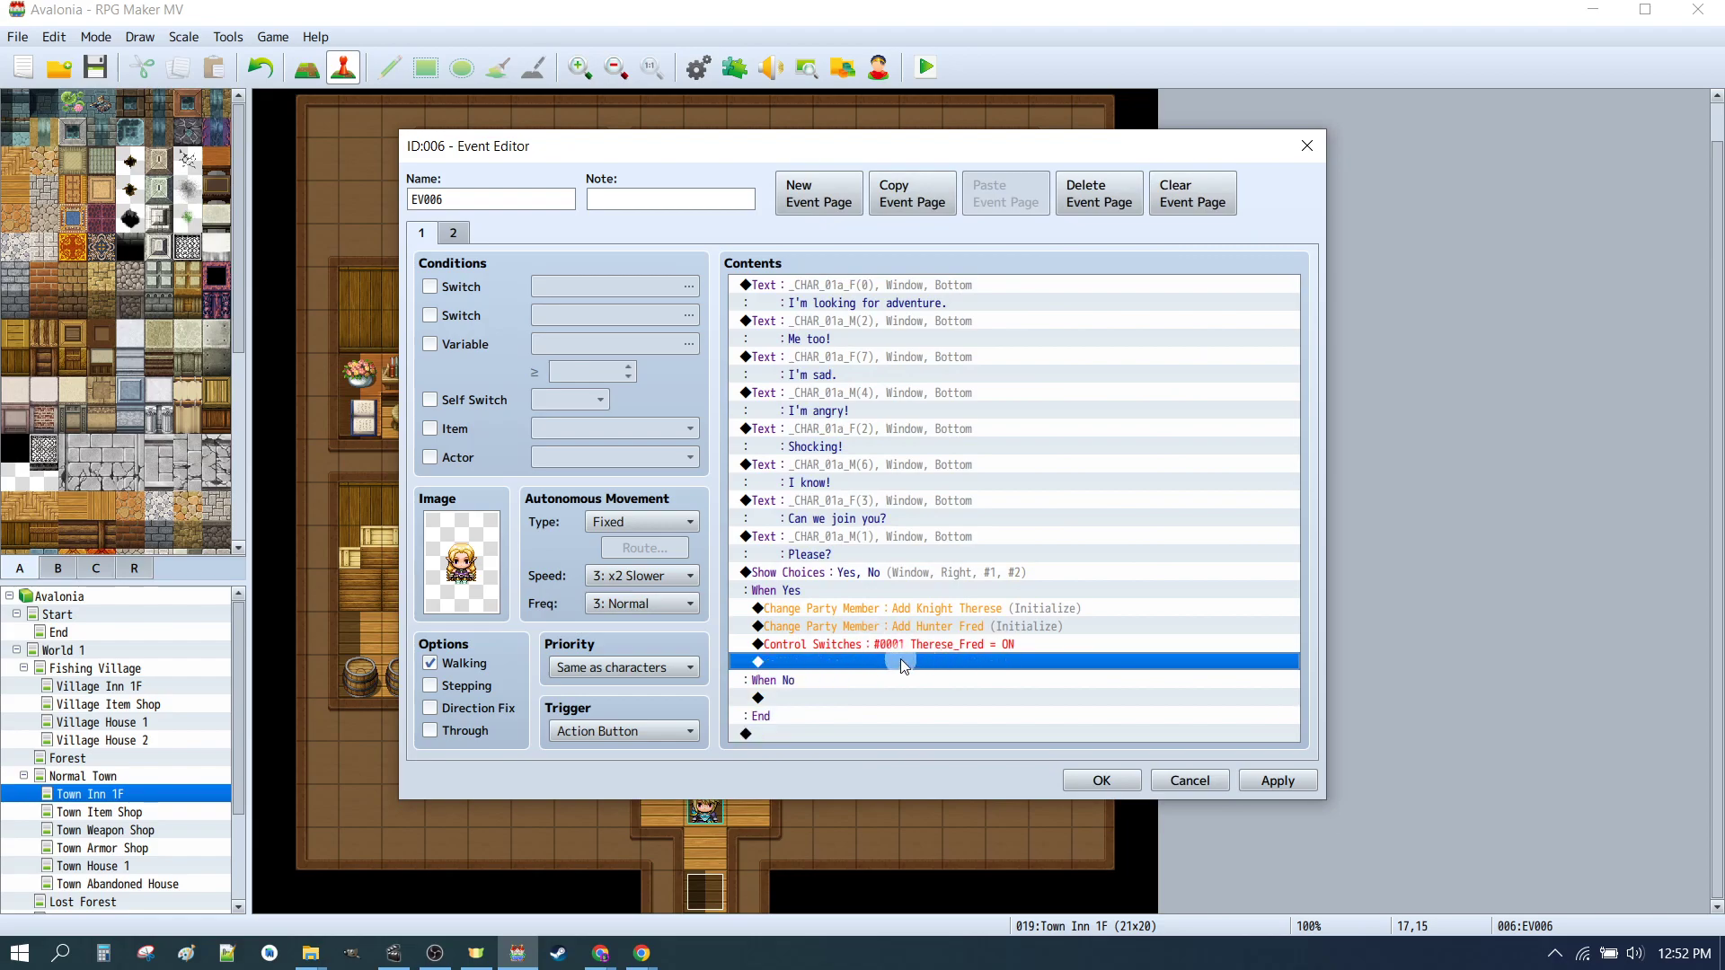
Step: Review the second event page's switch condition 0001 Therese_Fred, then close the event editor
click(455, 233)
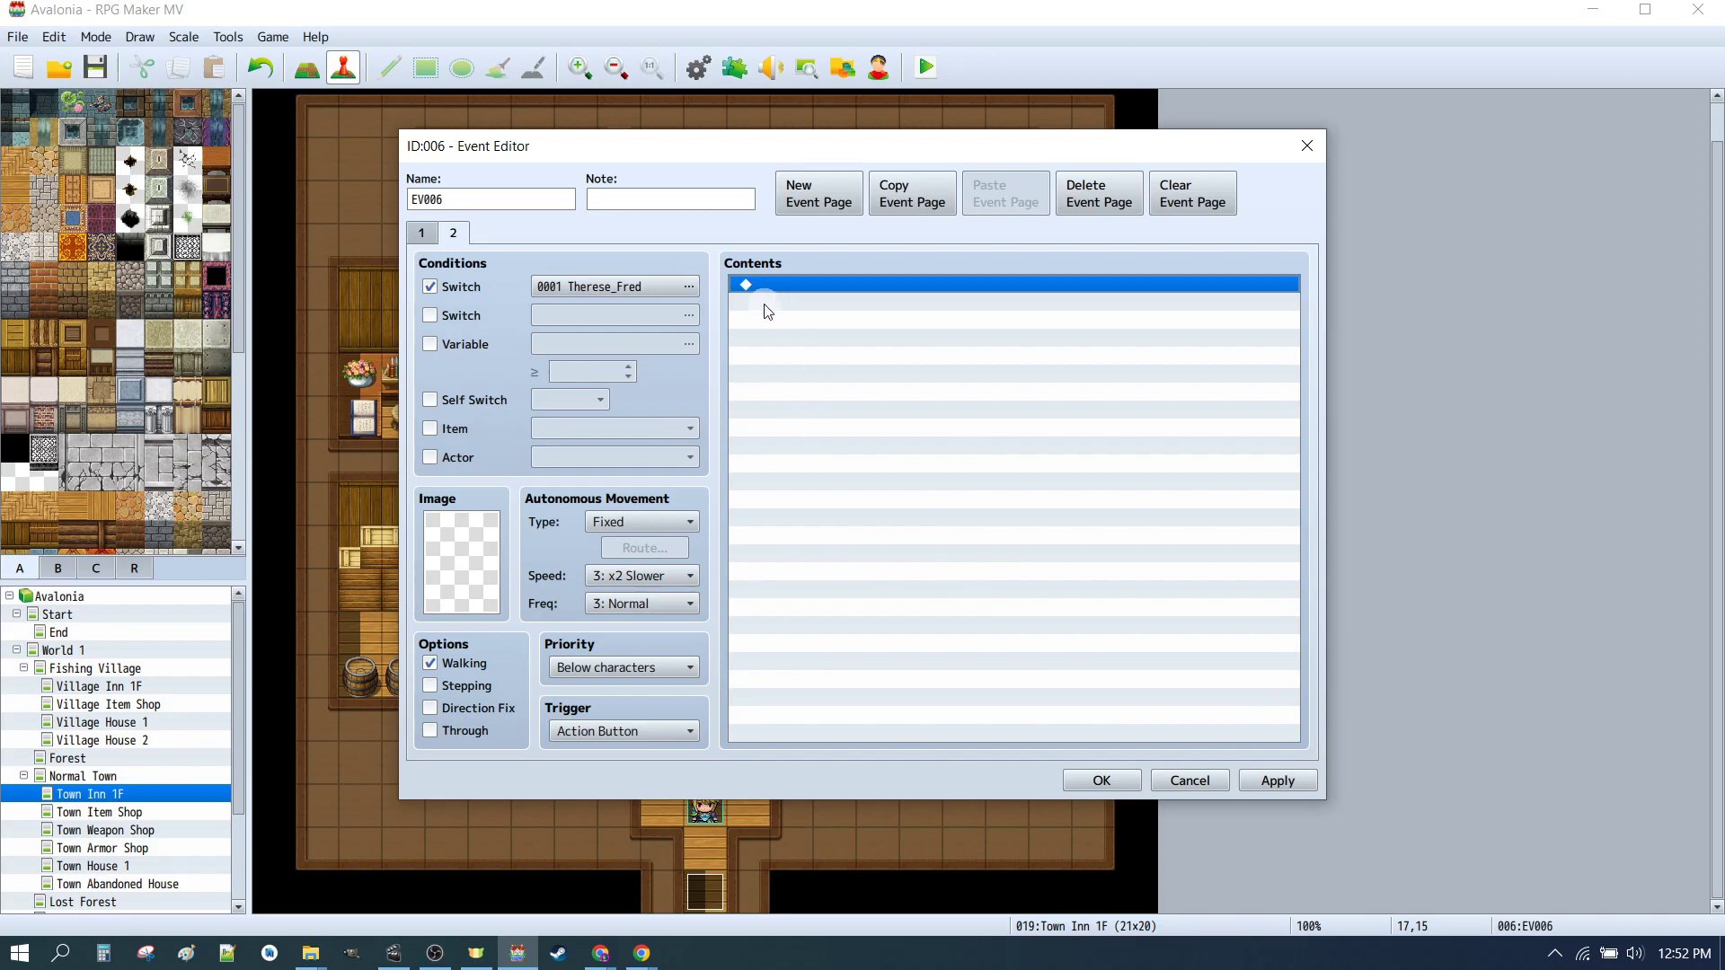
click(429, 287)
click(430, 288)
click(577, 287)
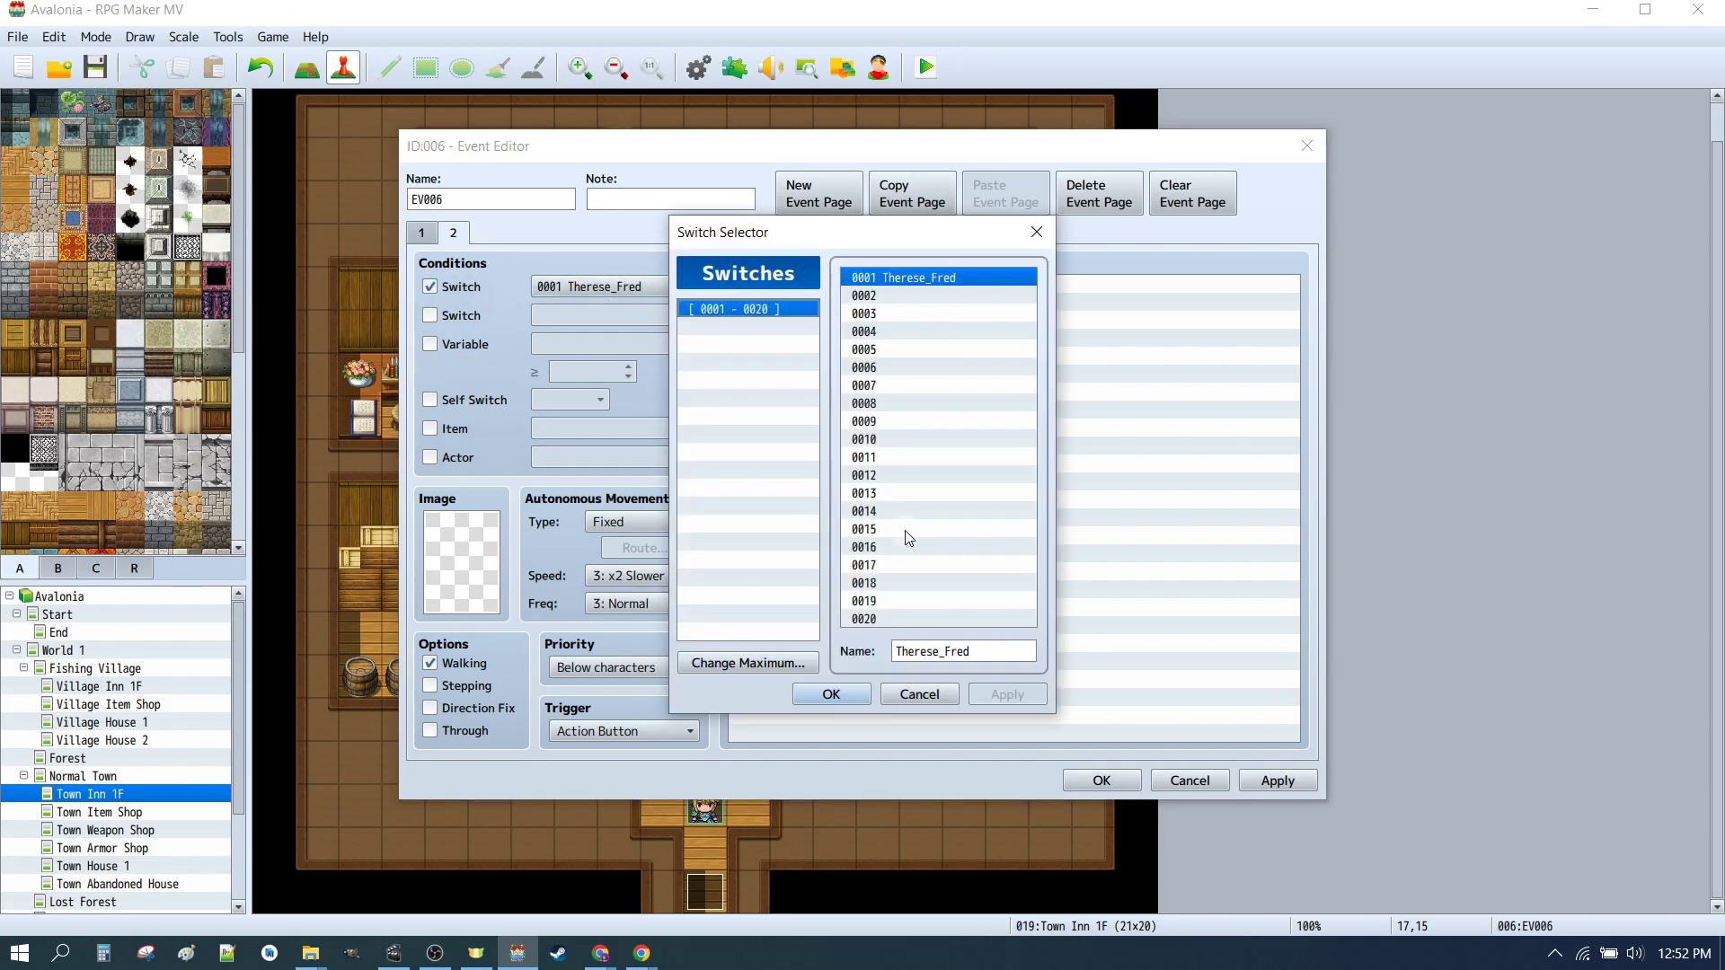
click(837, 688)
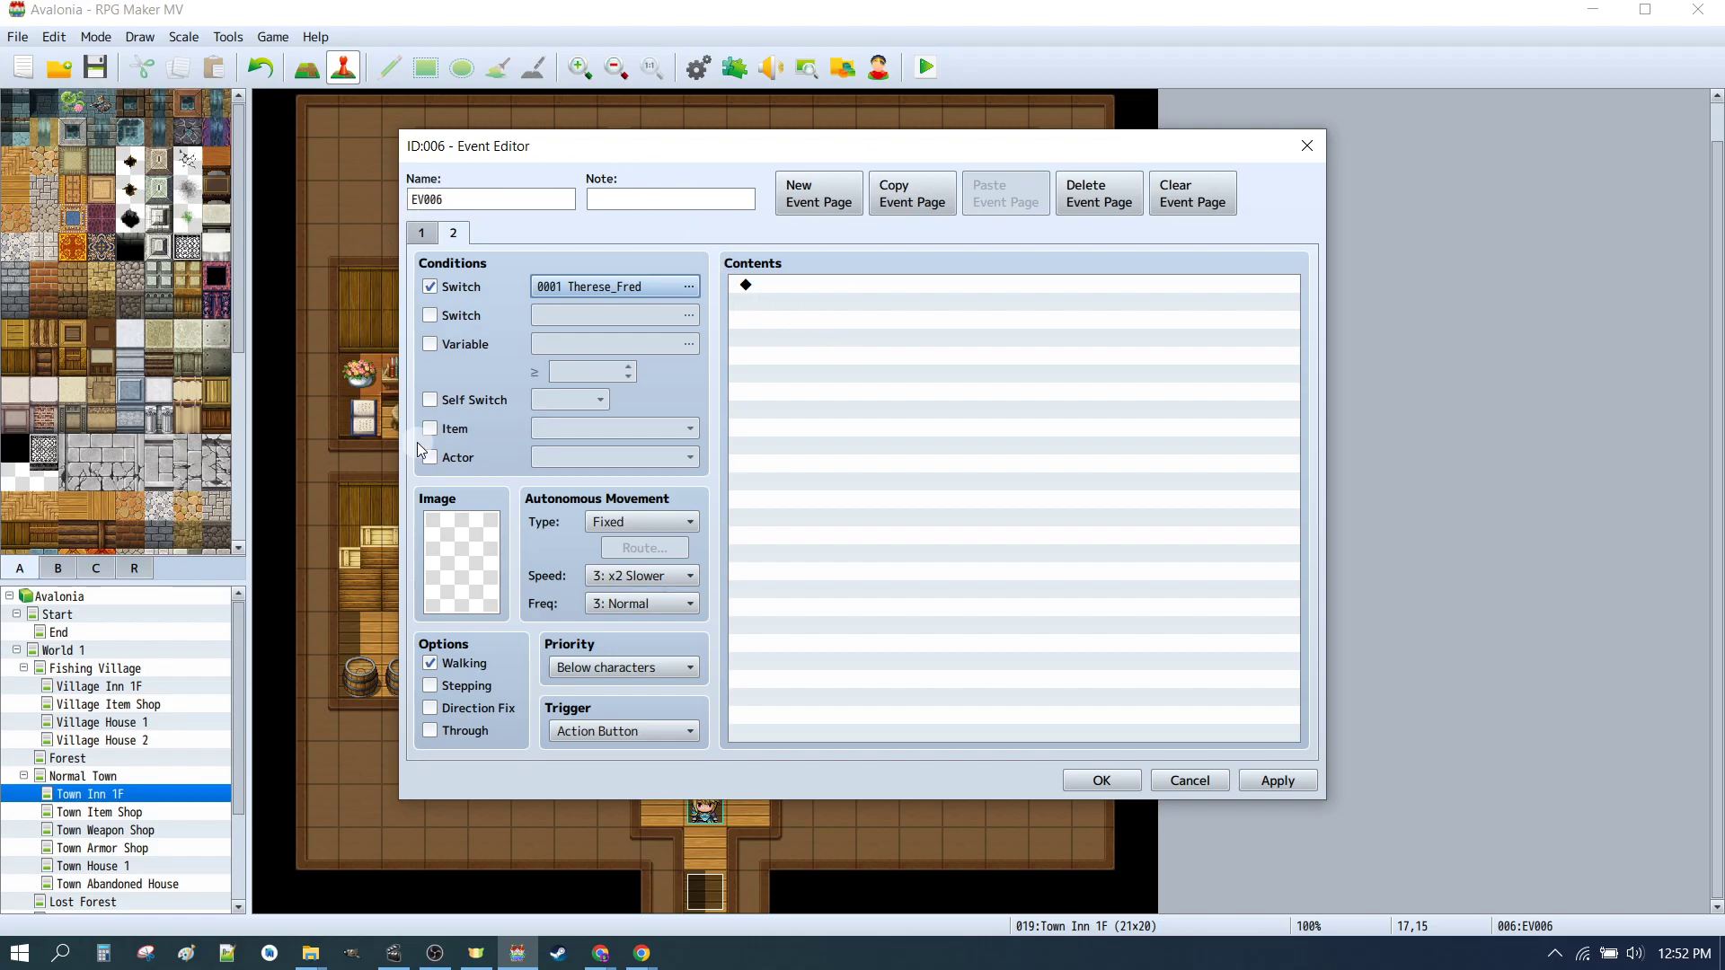
click(422, 228)
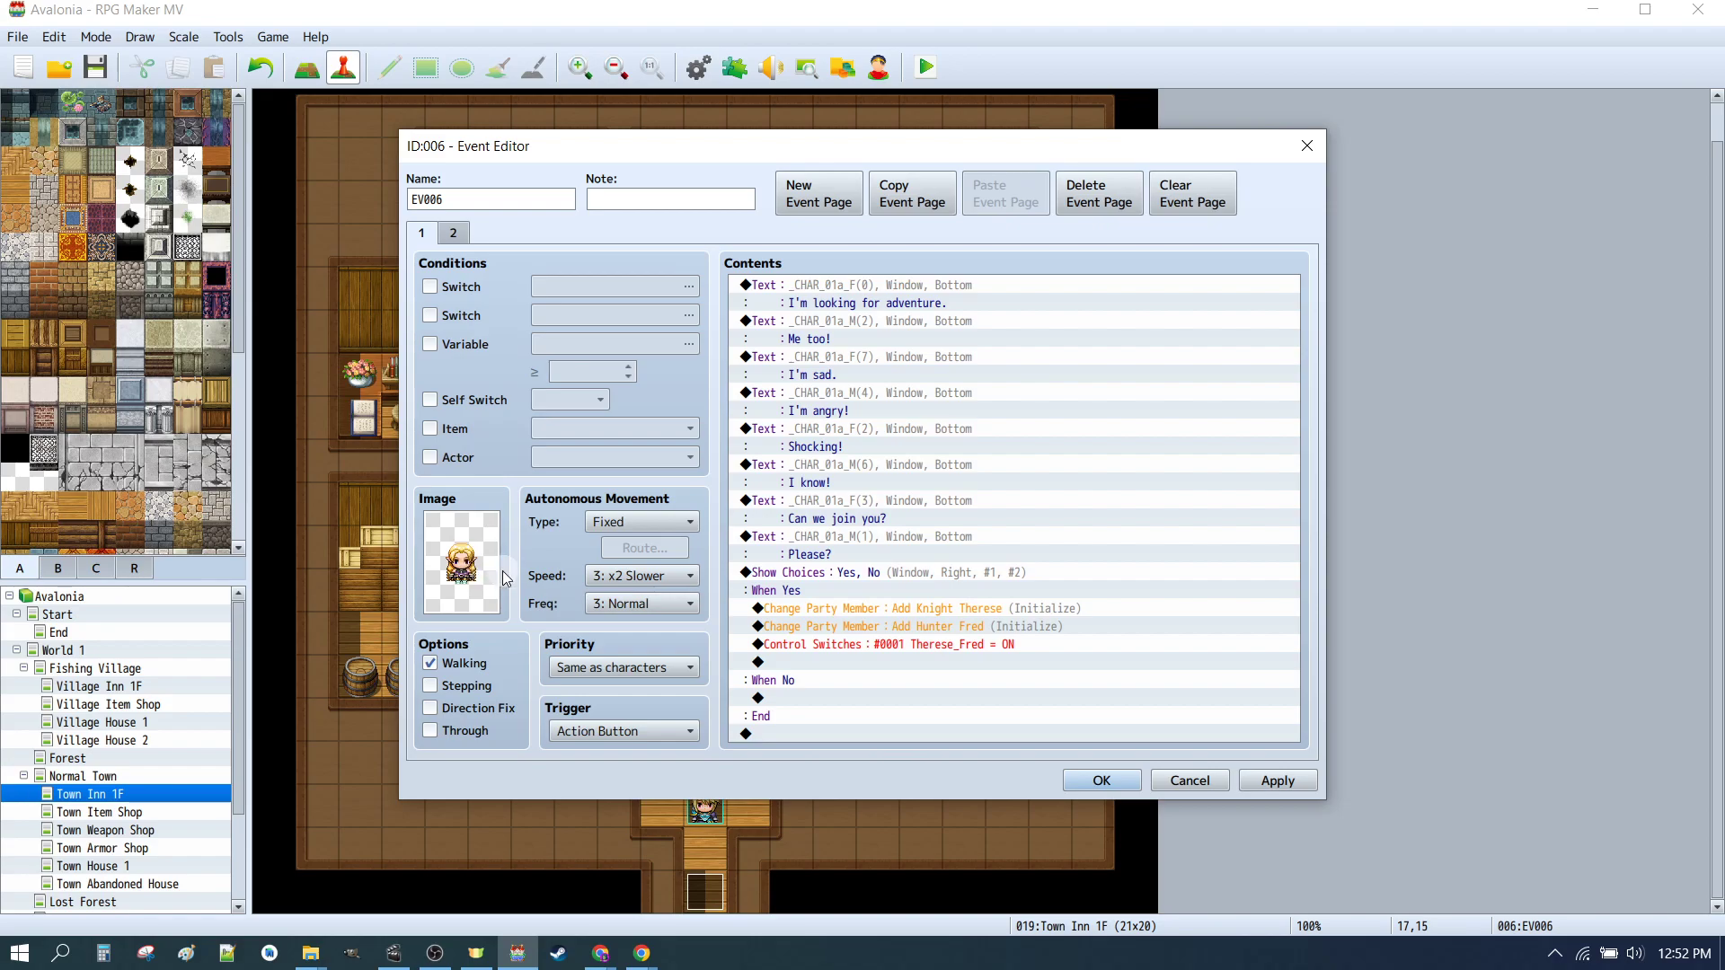
click(791, 688)
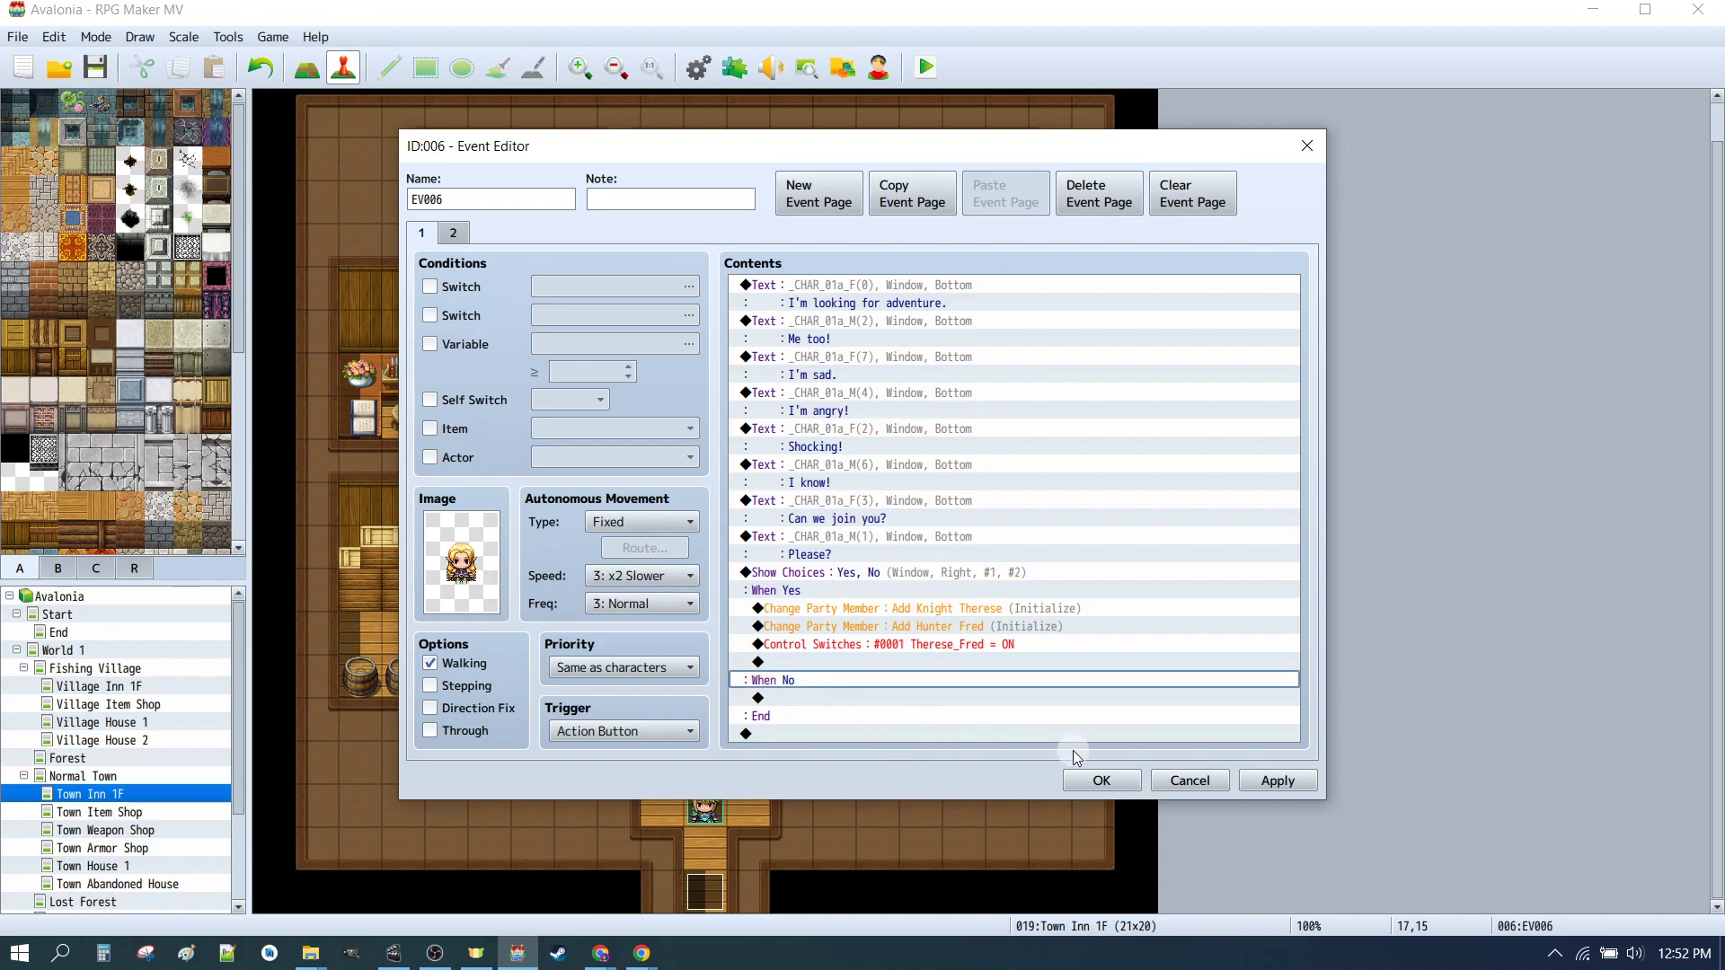
click(1102, 780)
Step: Delete the event beside Therese's NPC and paste a copy of her event in its place
click(971, 725)
key(Delete)
click(1005, 722)
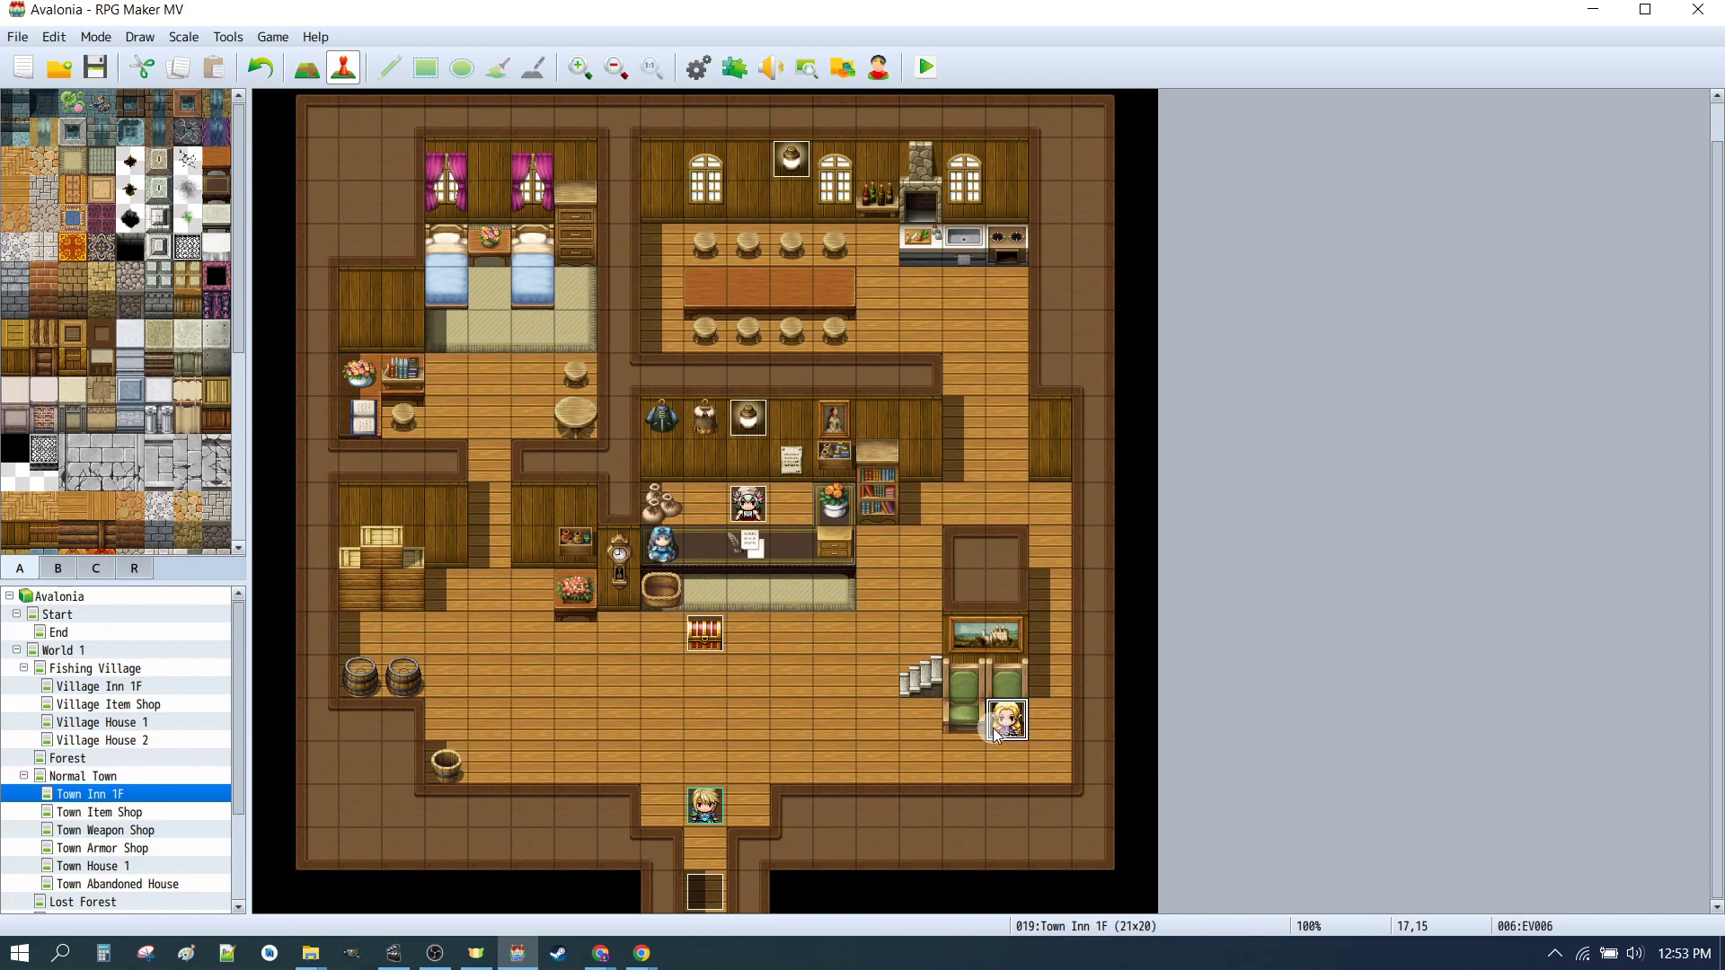
key(ctrl+c)
click(984, 735)
key(ctrl+v)
Step: Change the pasted event's image to Hunter Fred's green-haired walking sprite
double_click(981, 726)
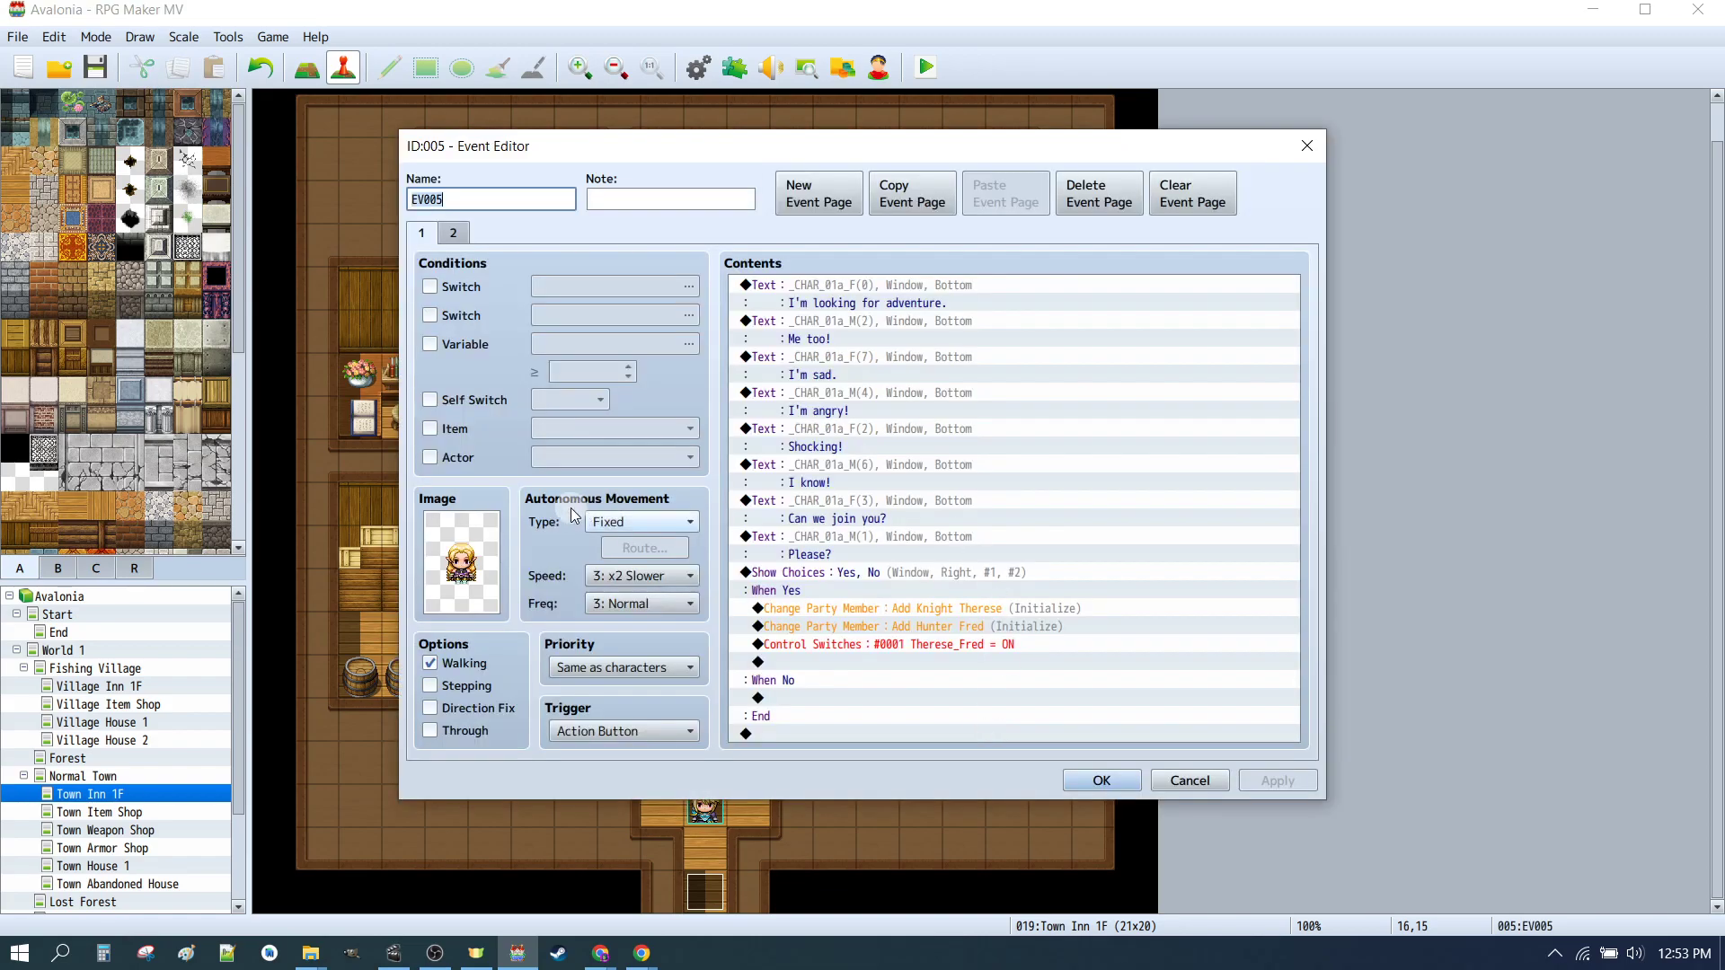
double_click(476, 548)
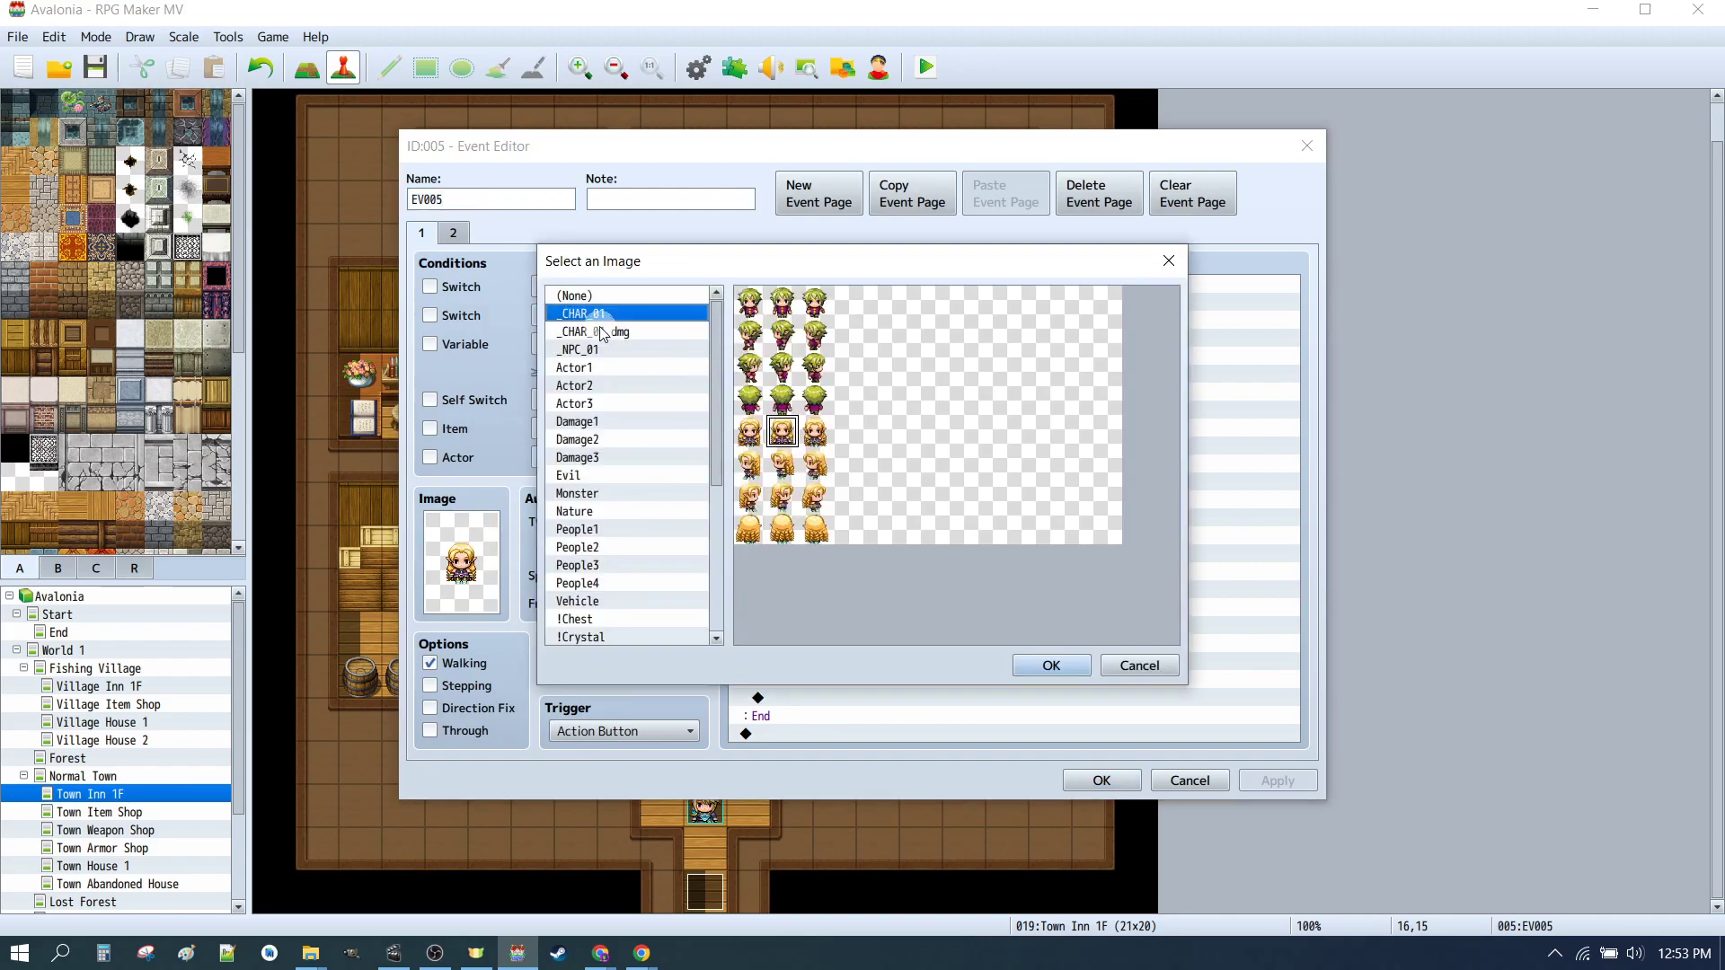
click(782, 304)
click(1051, 665)
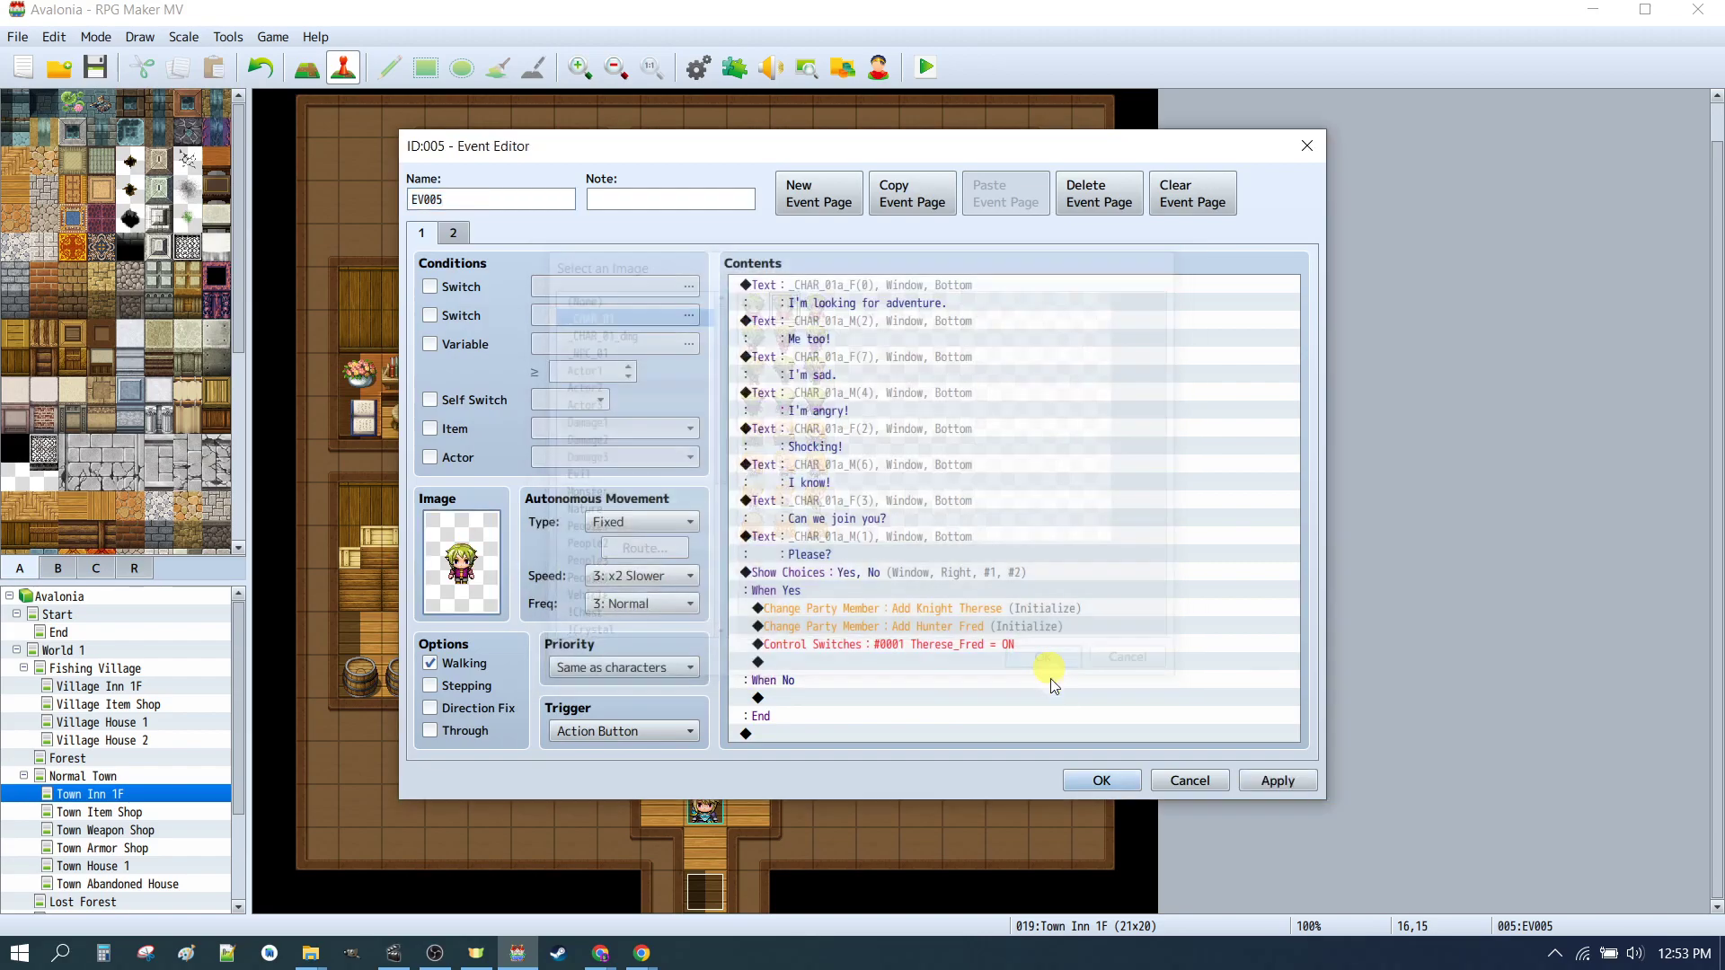
click(1100, 781)
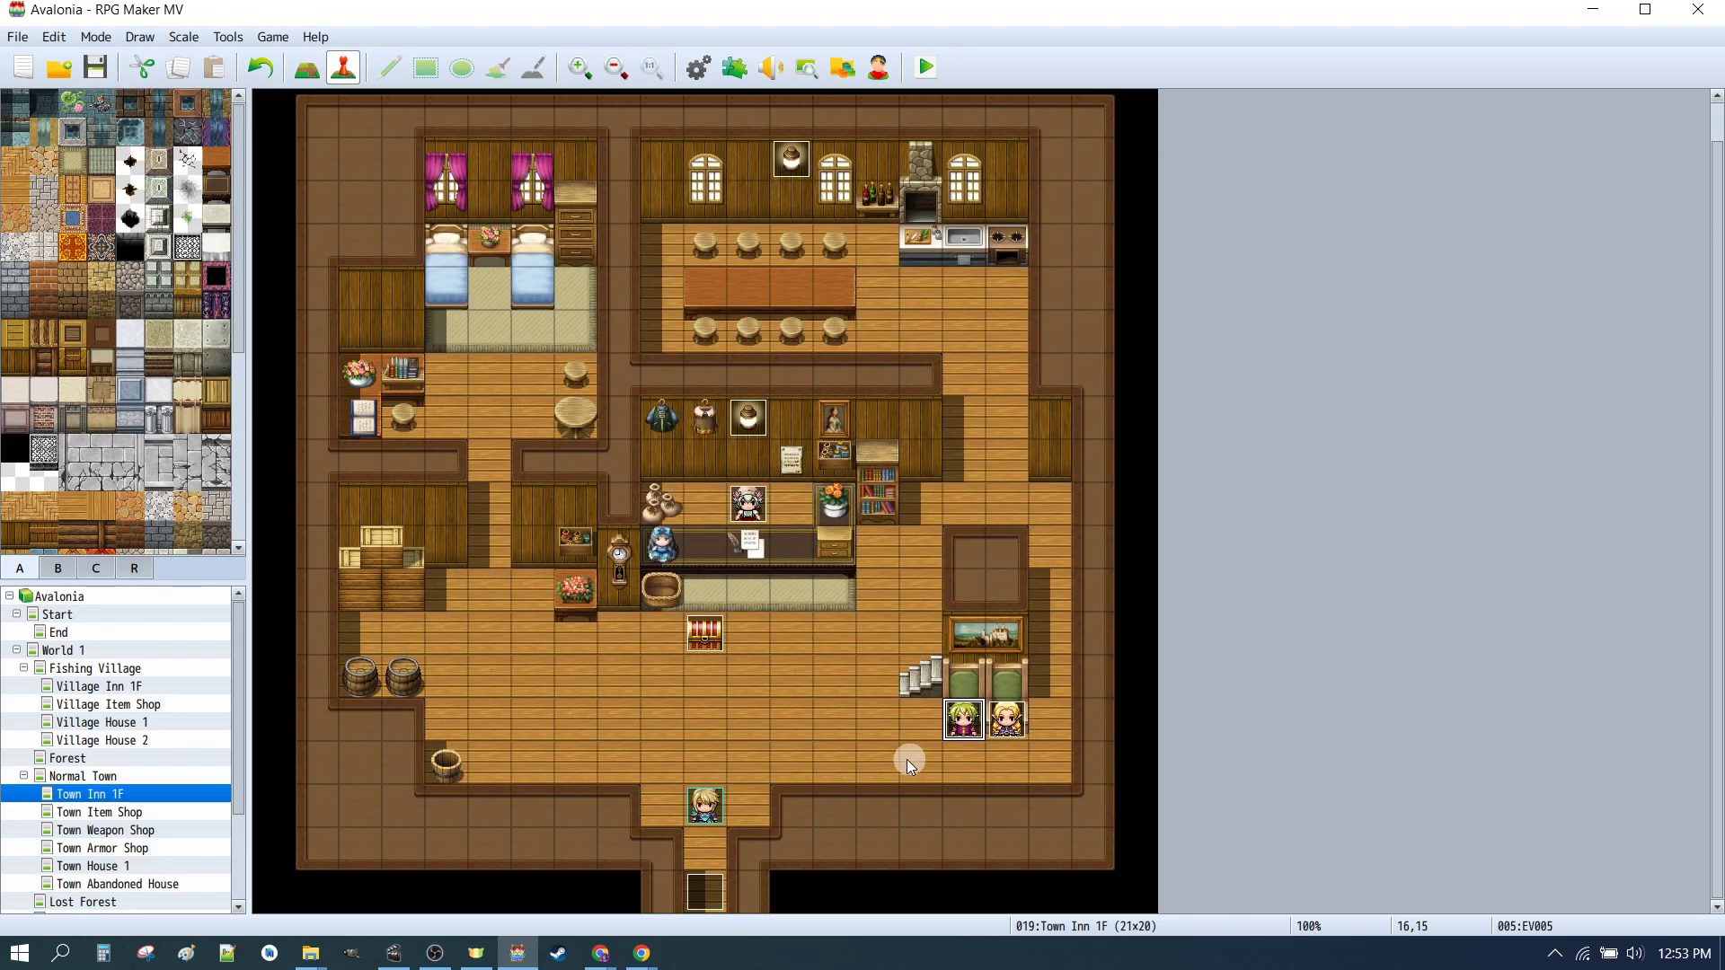
Step: Save the project and launch a playtest
click(1014, 724)
click(931, 724)
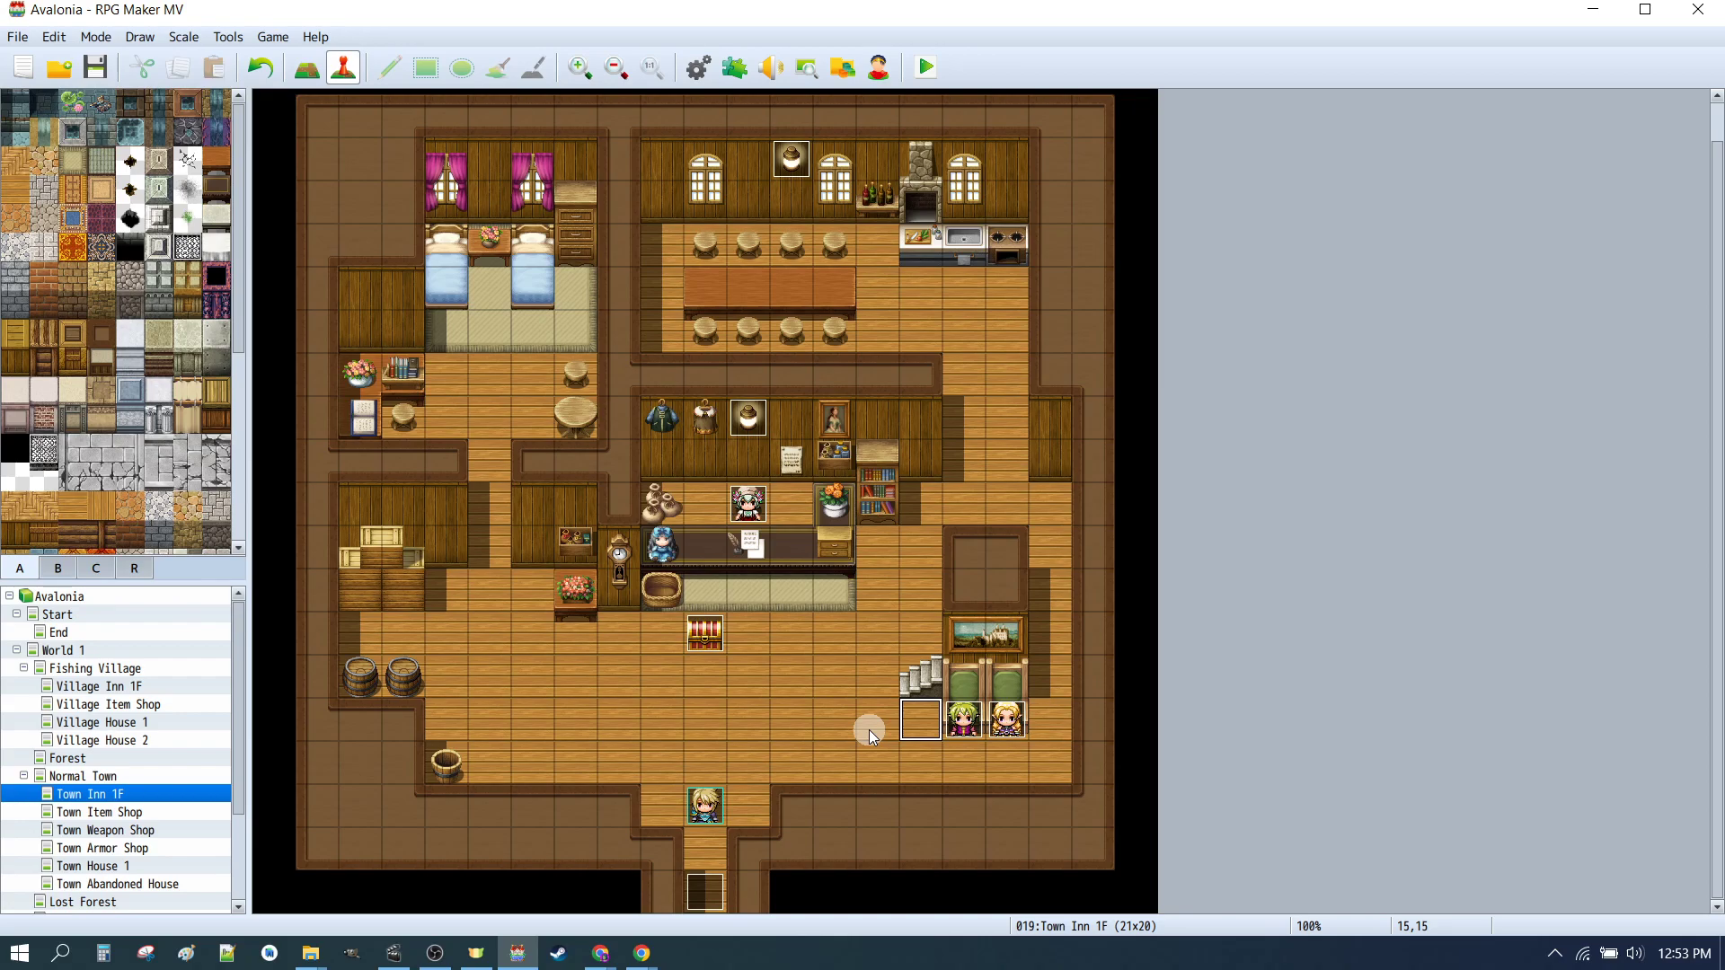
click(931, 72)
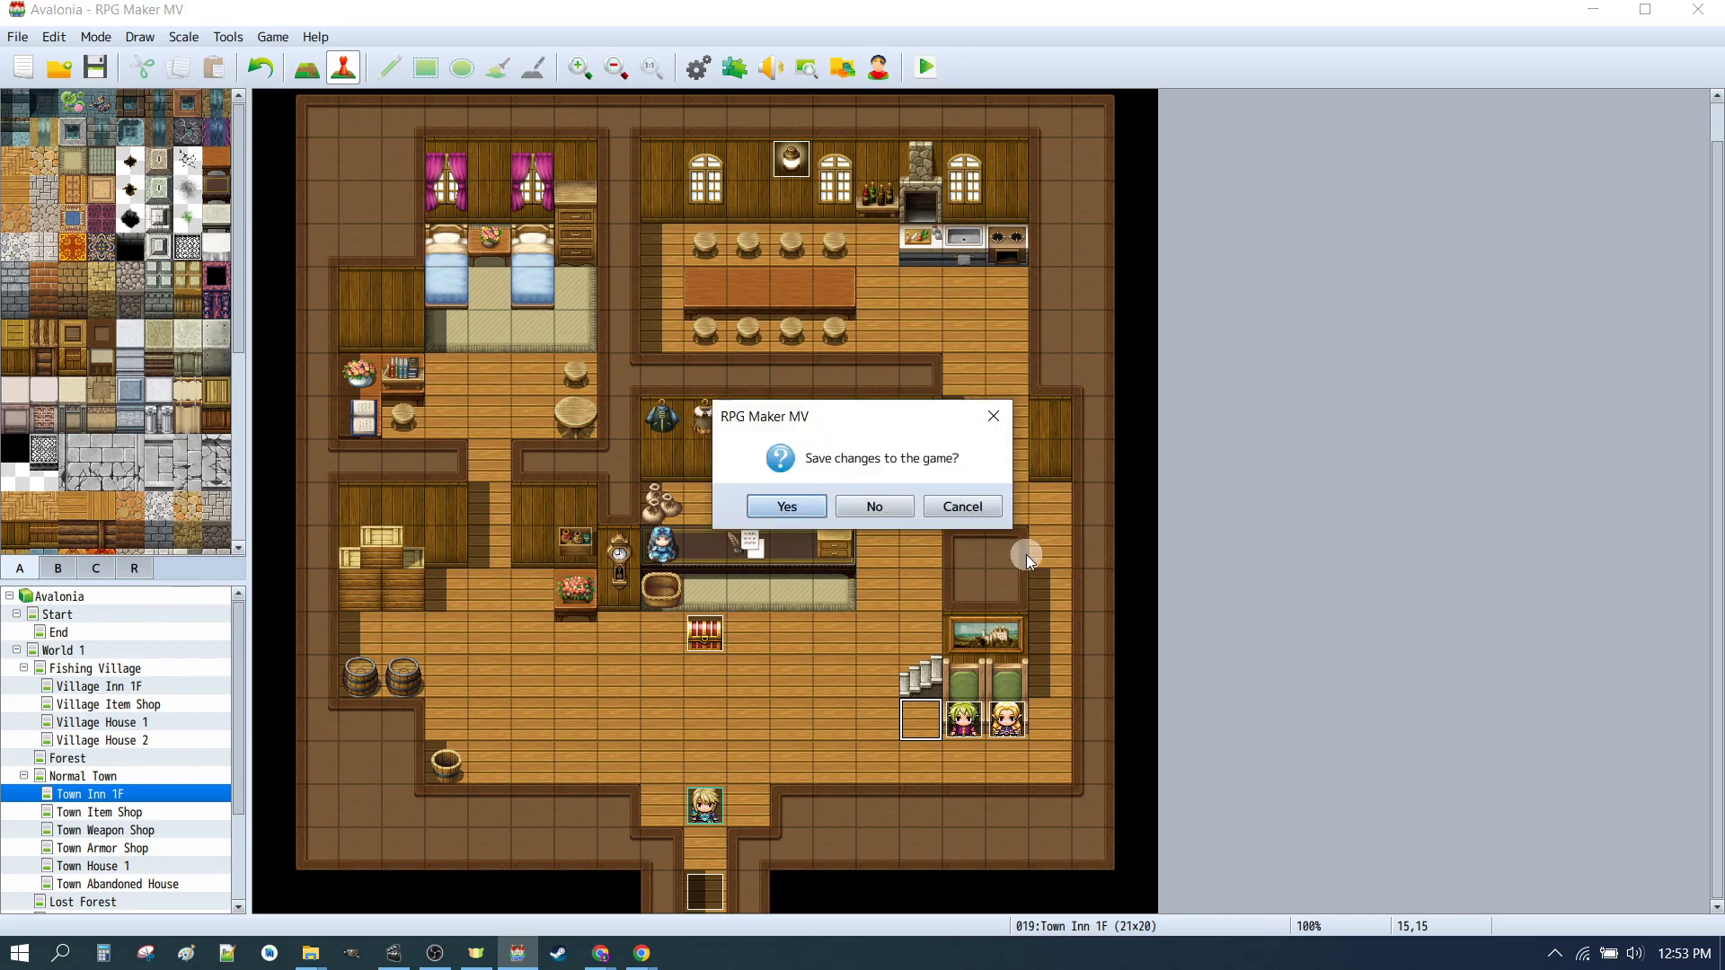
click(788, 507)
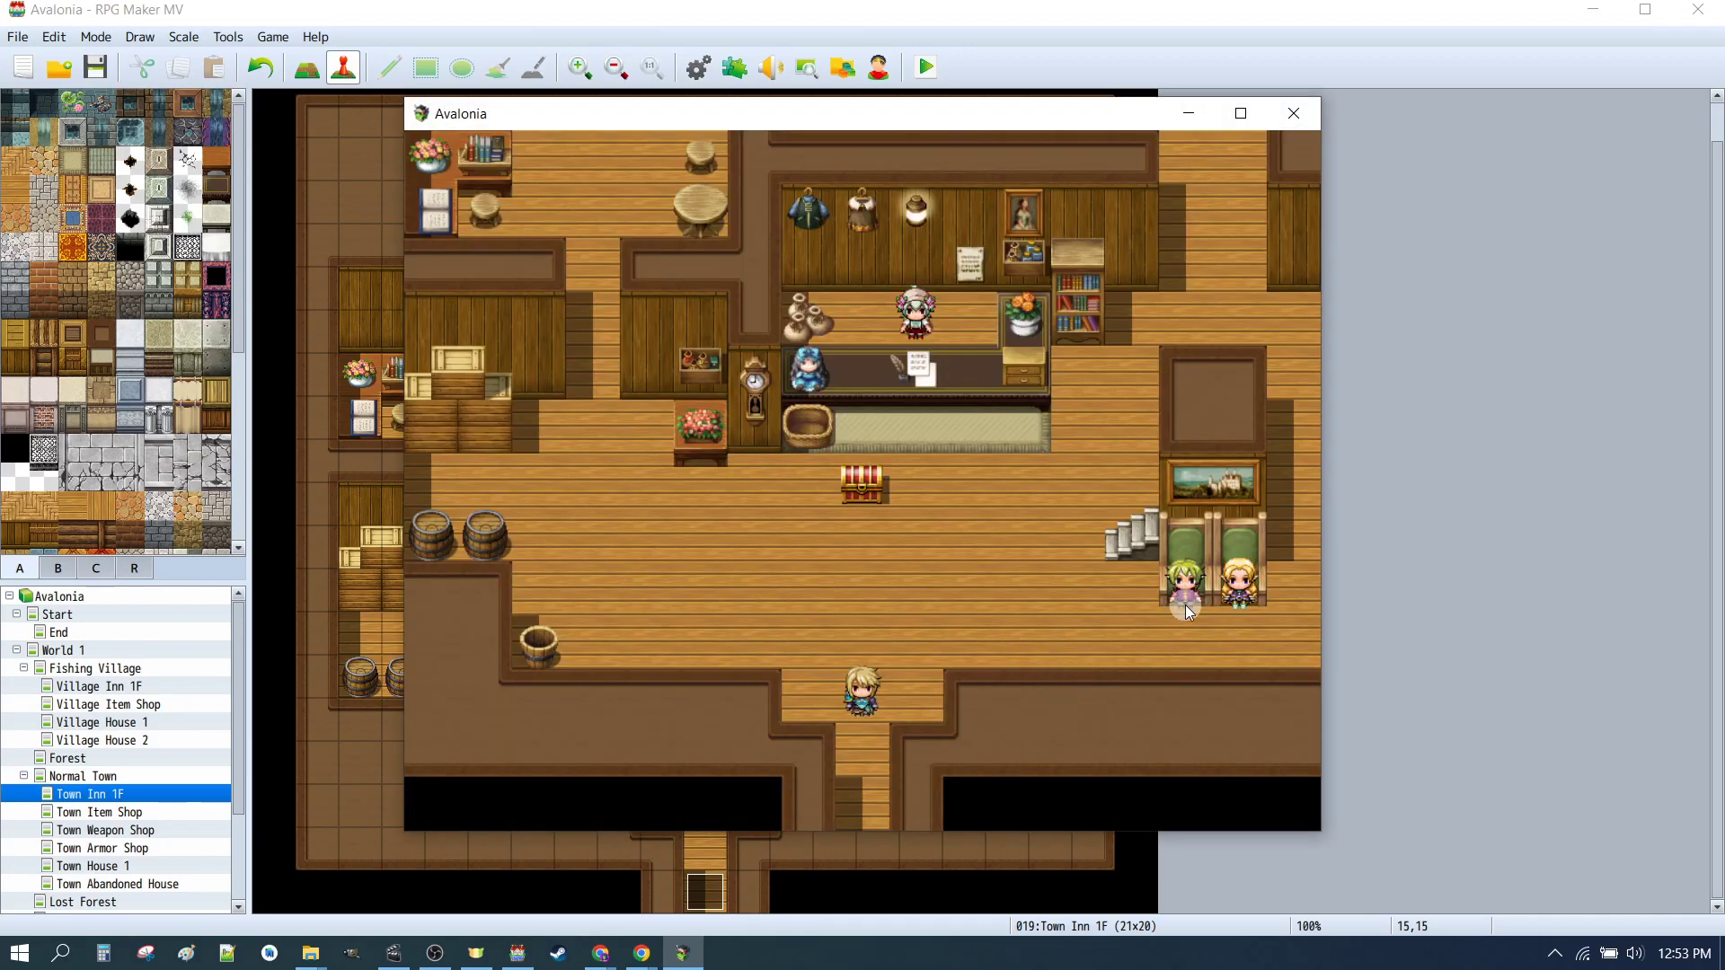
Step: Talk to the NPC pair, advance through the dialogue, and answer Yes to let them join
click(1185, 606)
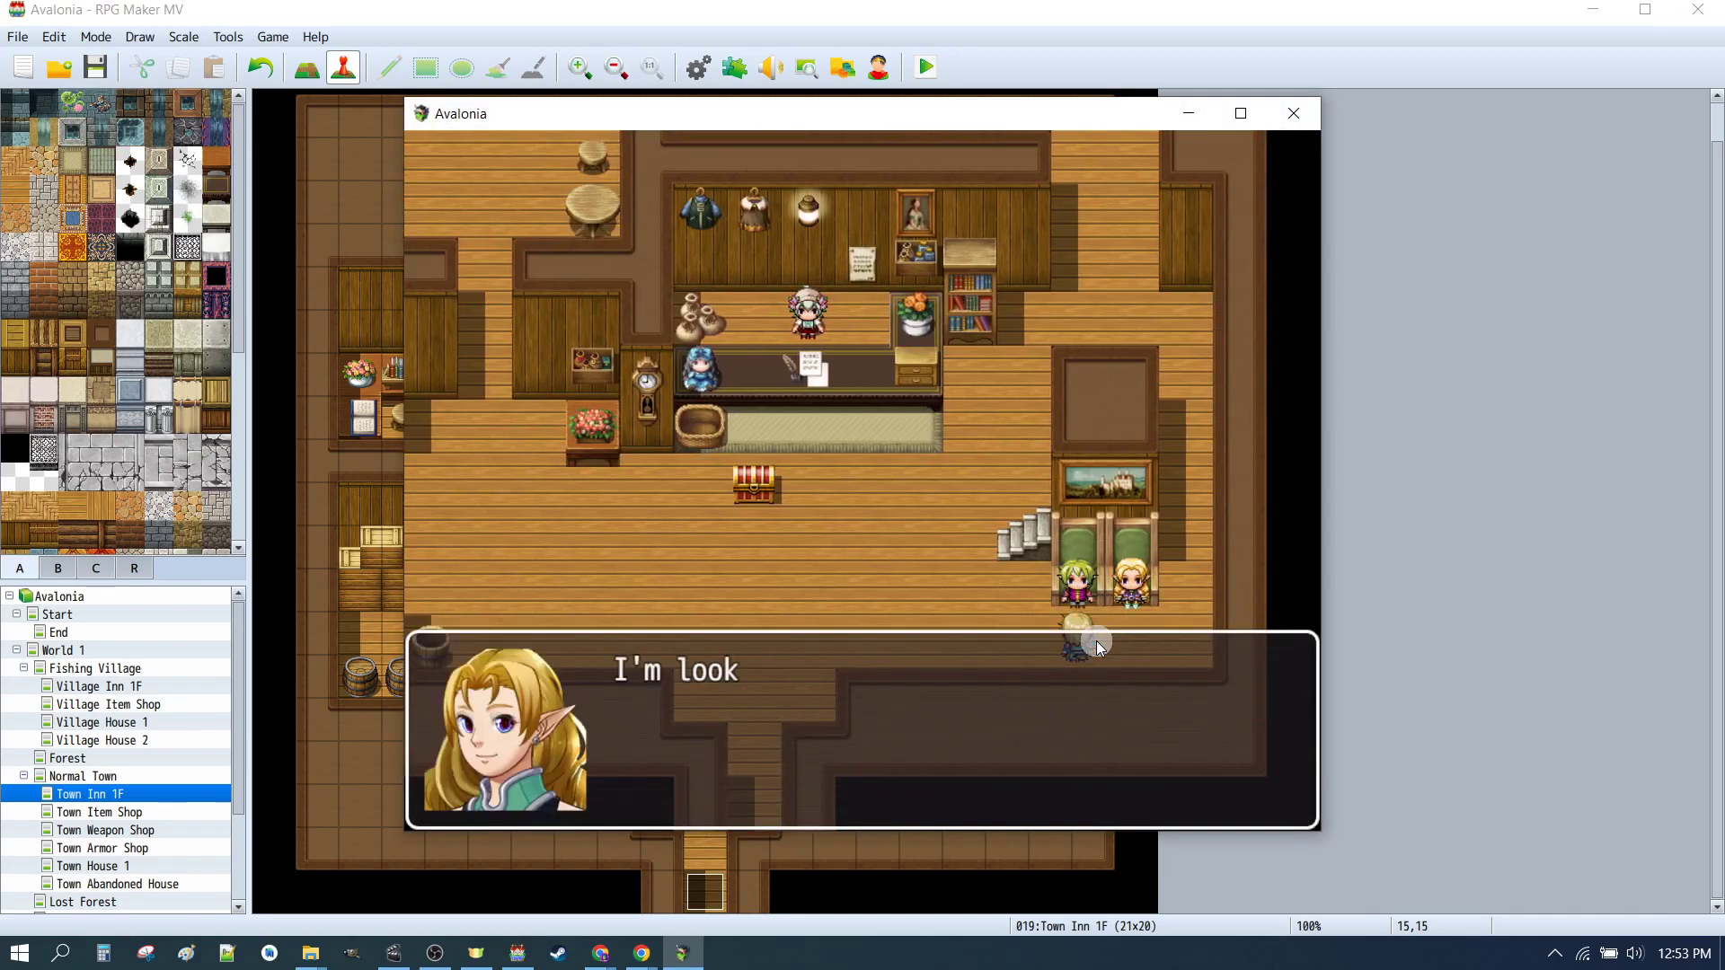
click(778, 725)
click(776, 714)
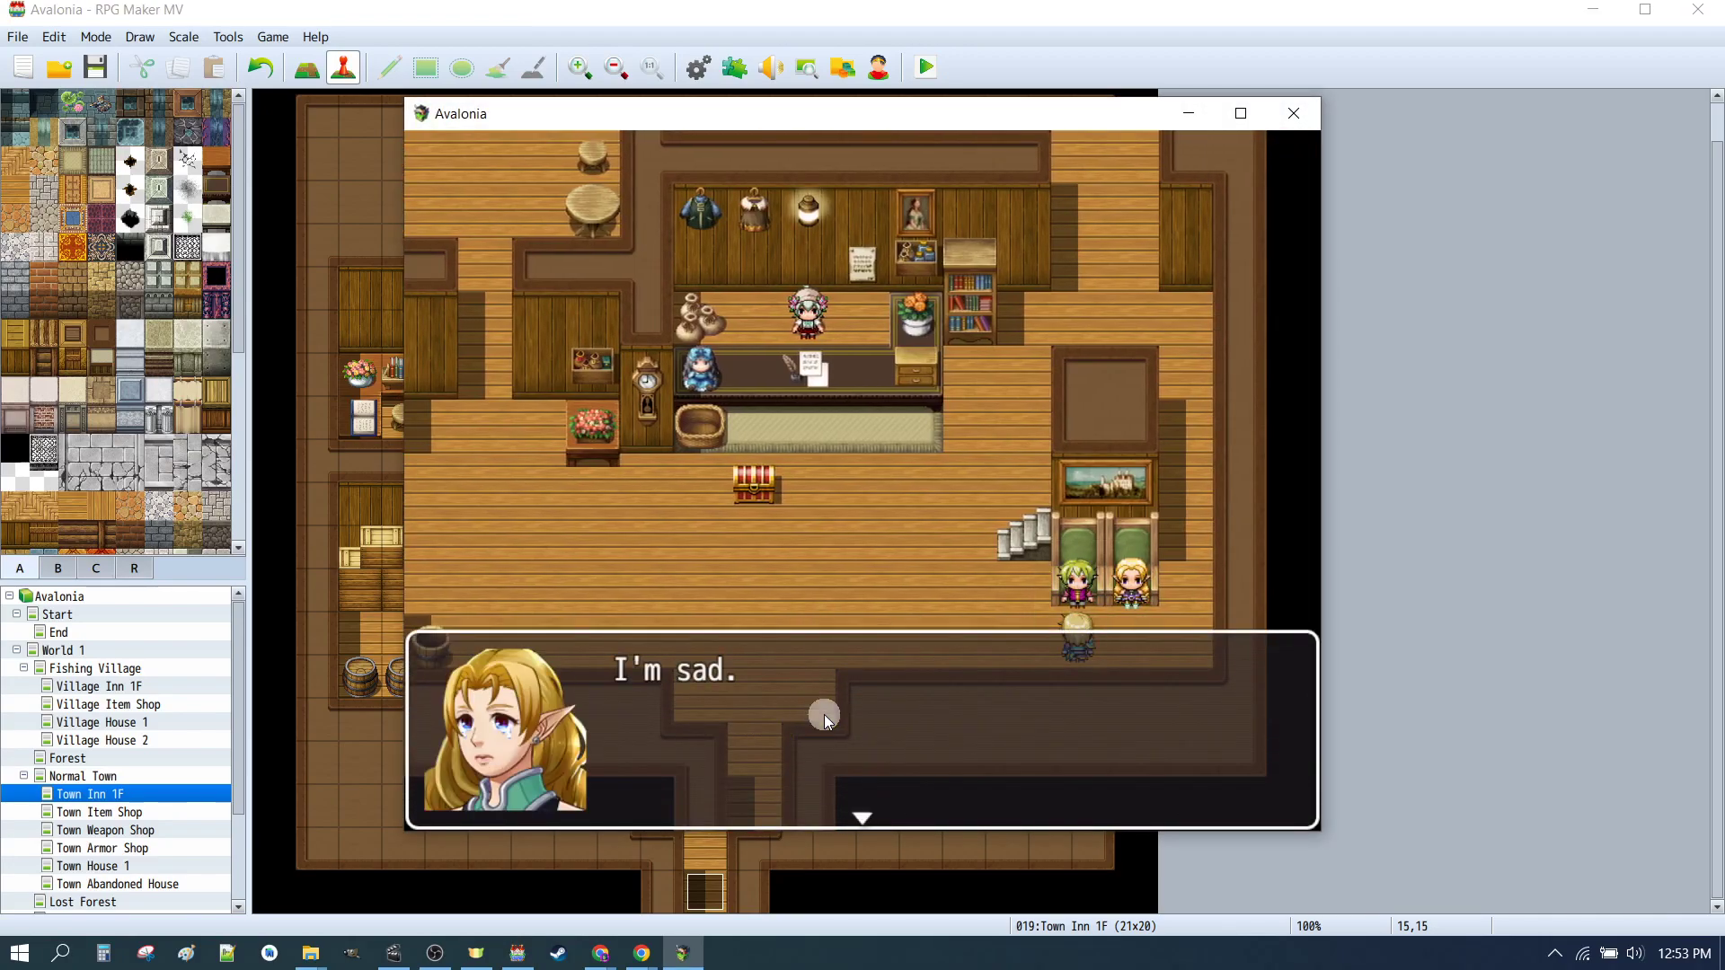
click(901, 731)
click(710, 735)
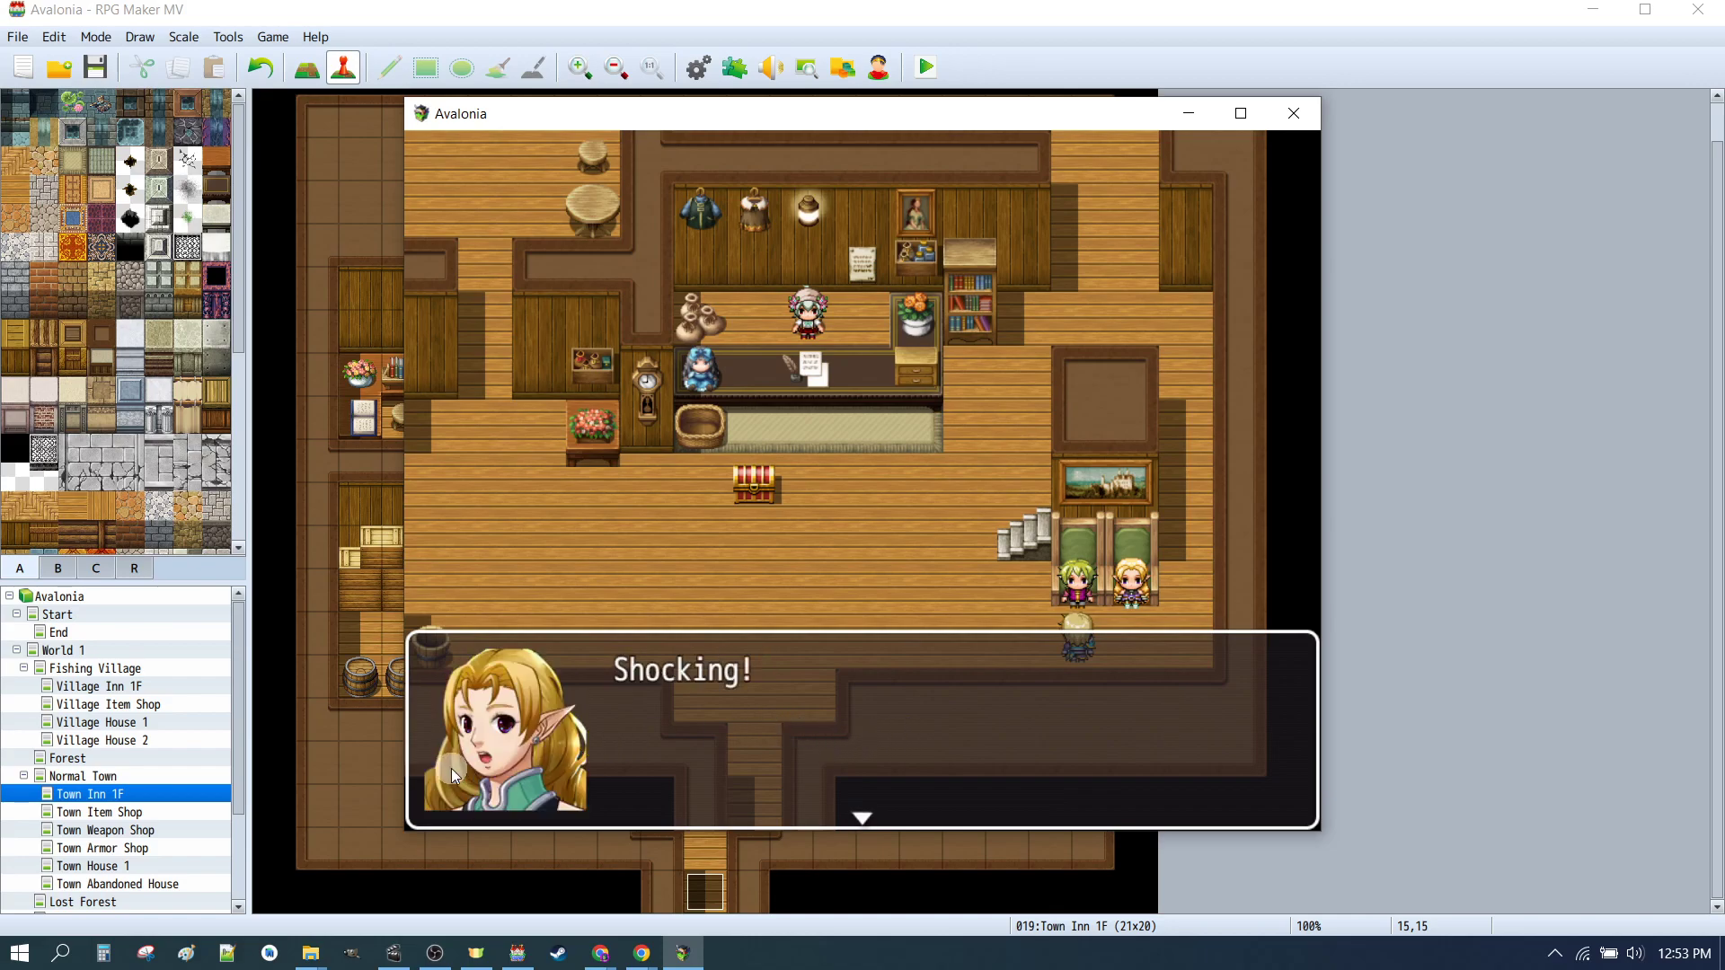
click(742, 692)
click(773, 739)
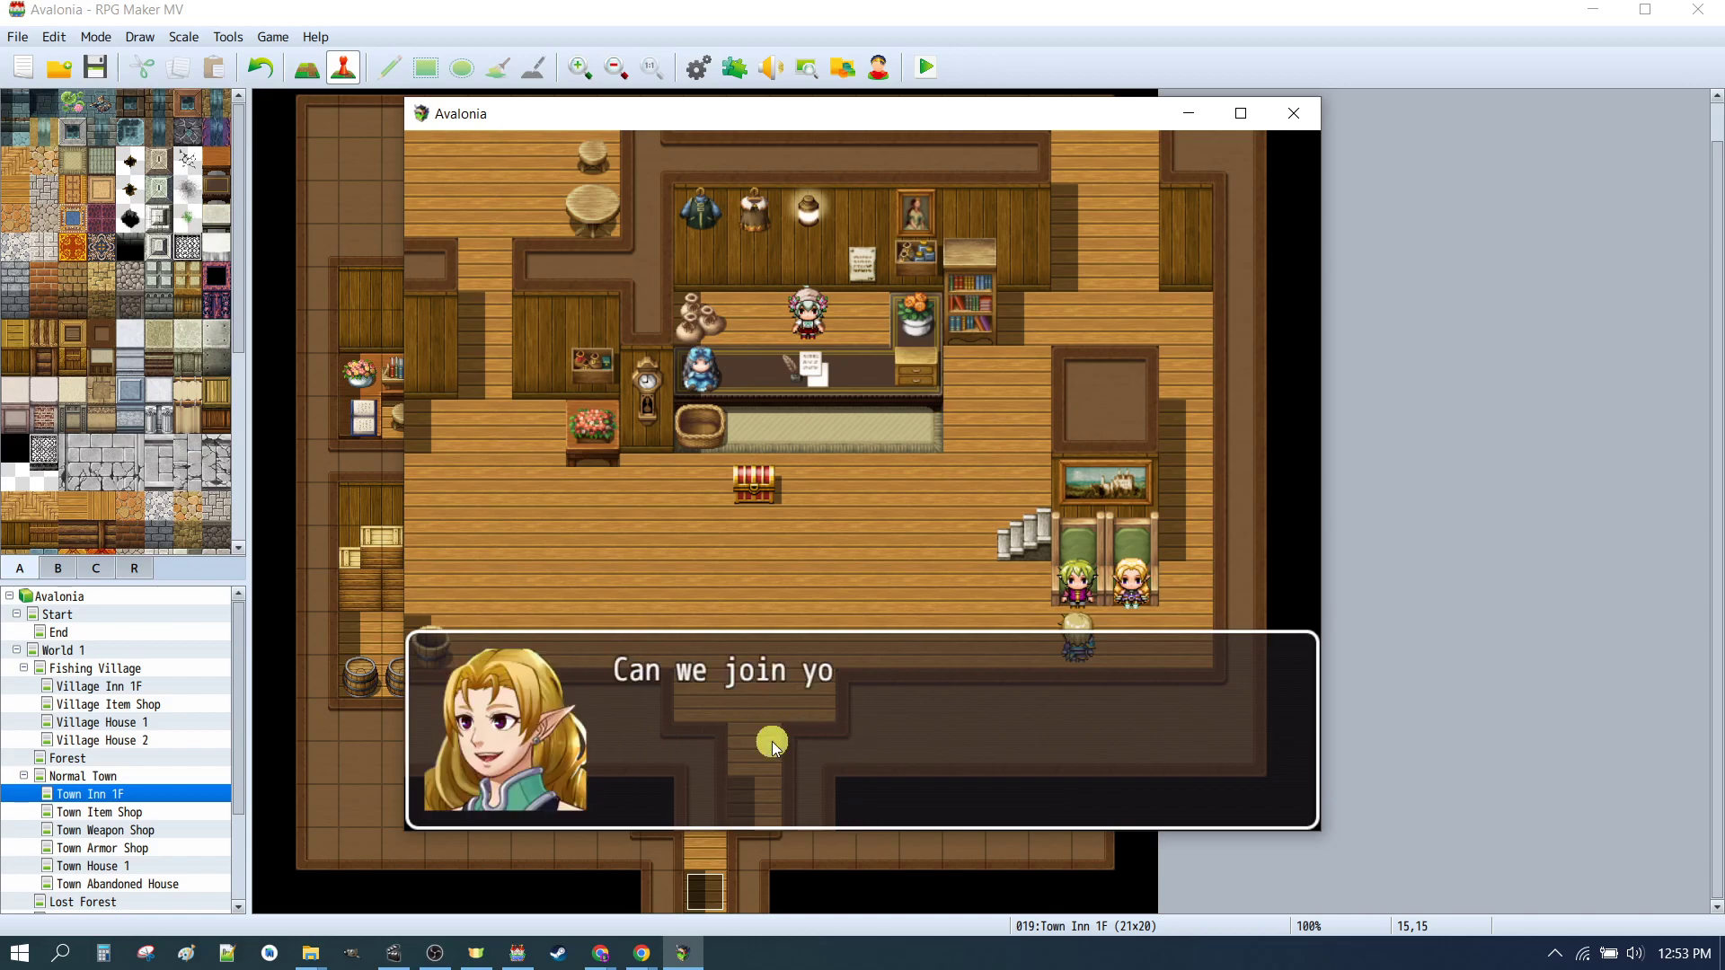
click(612, 741)
click(1258, 552)
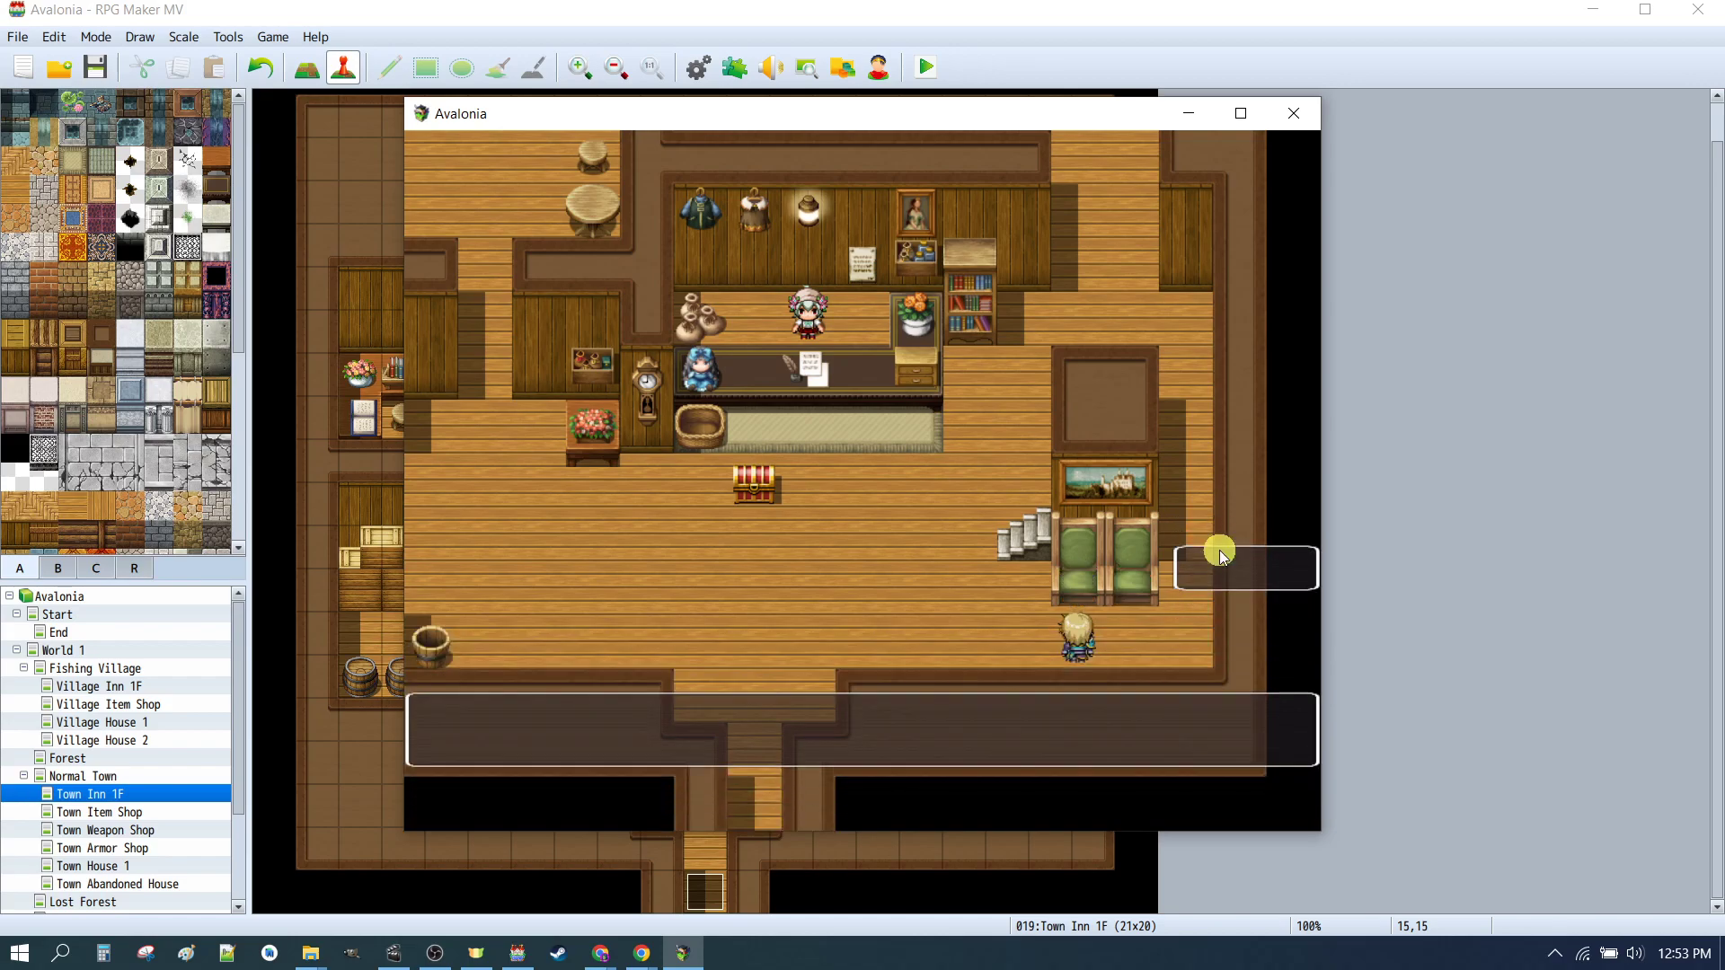
click(891, 617)
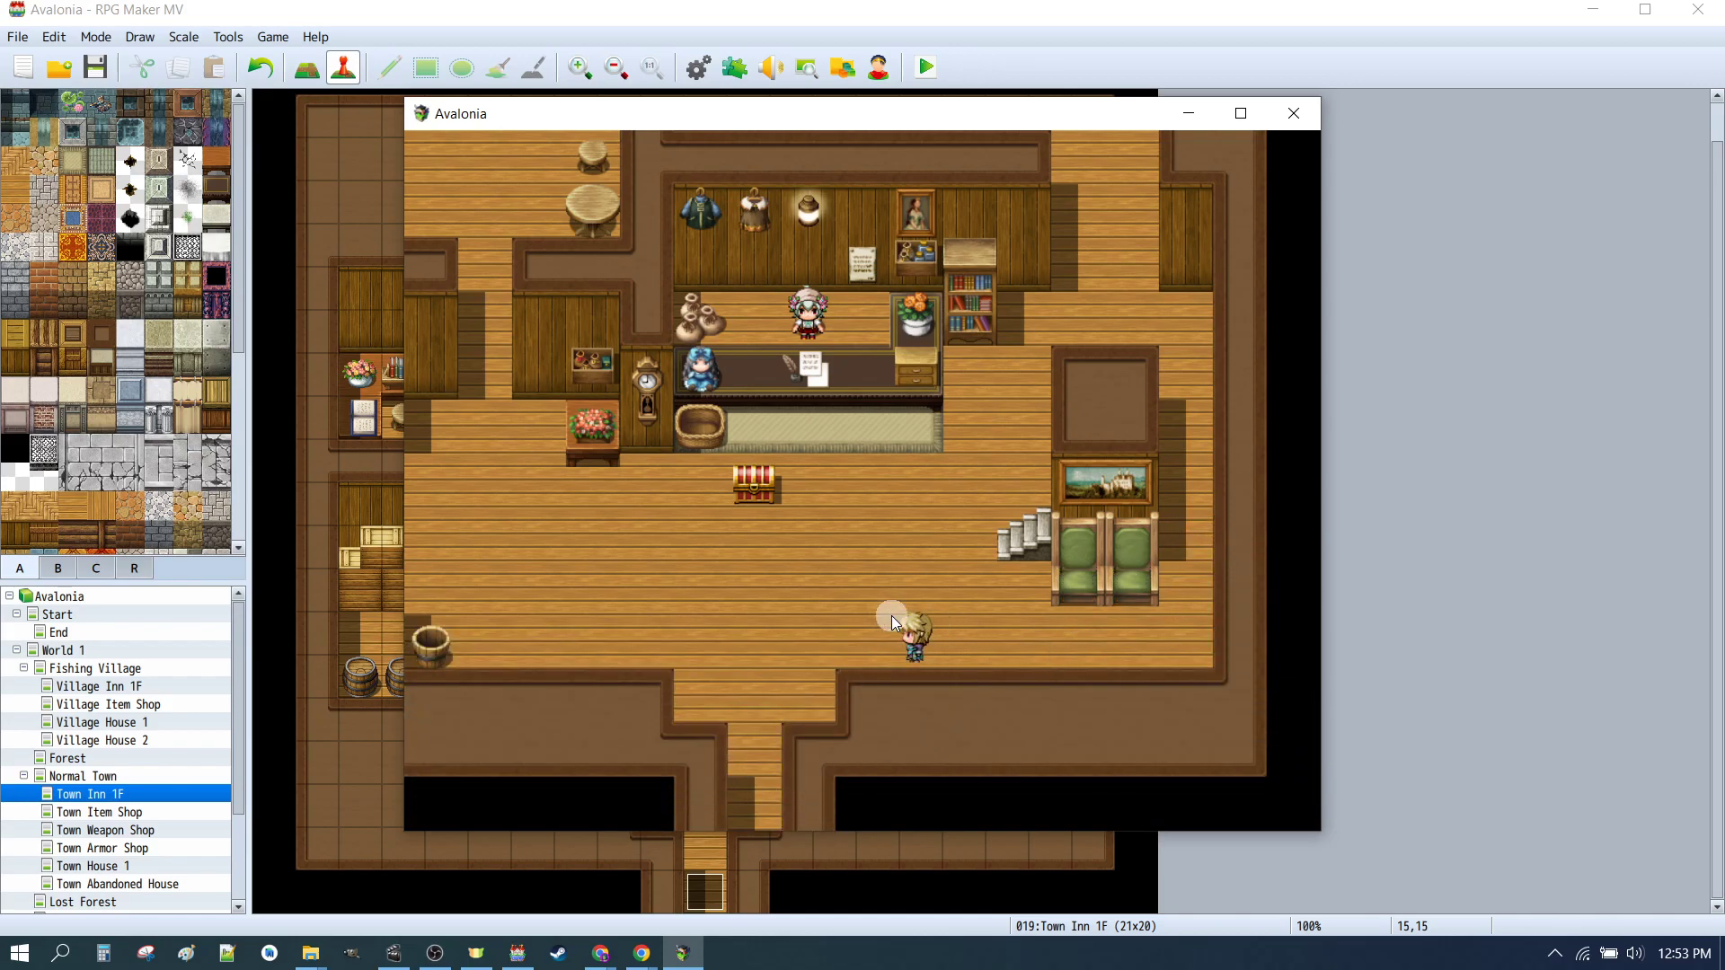
Step: Open the game menu and check Knight Therese's and Hunter Fred's skills
right_click(962, 566)
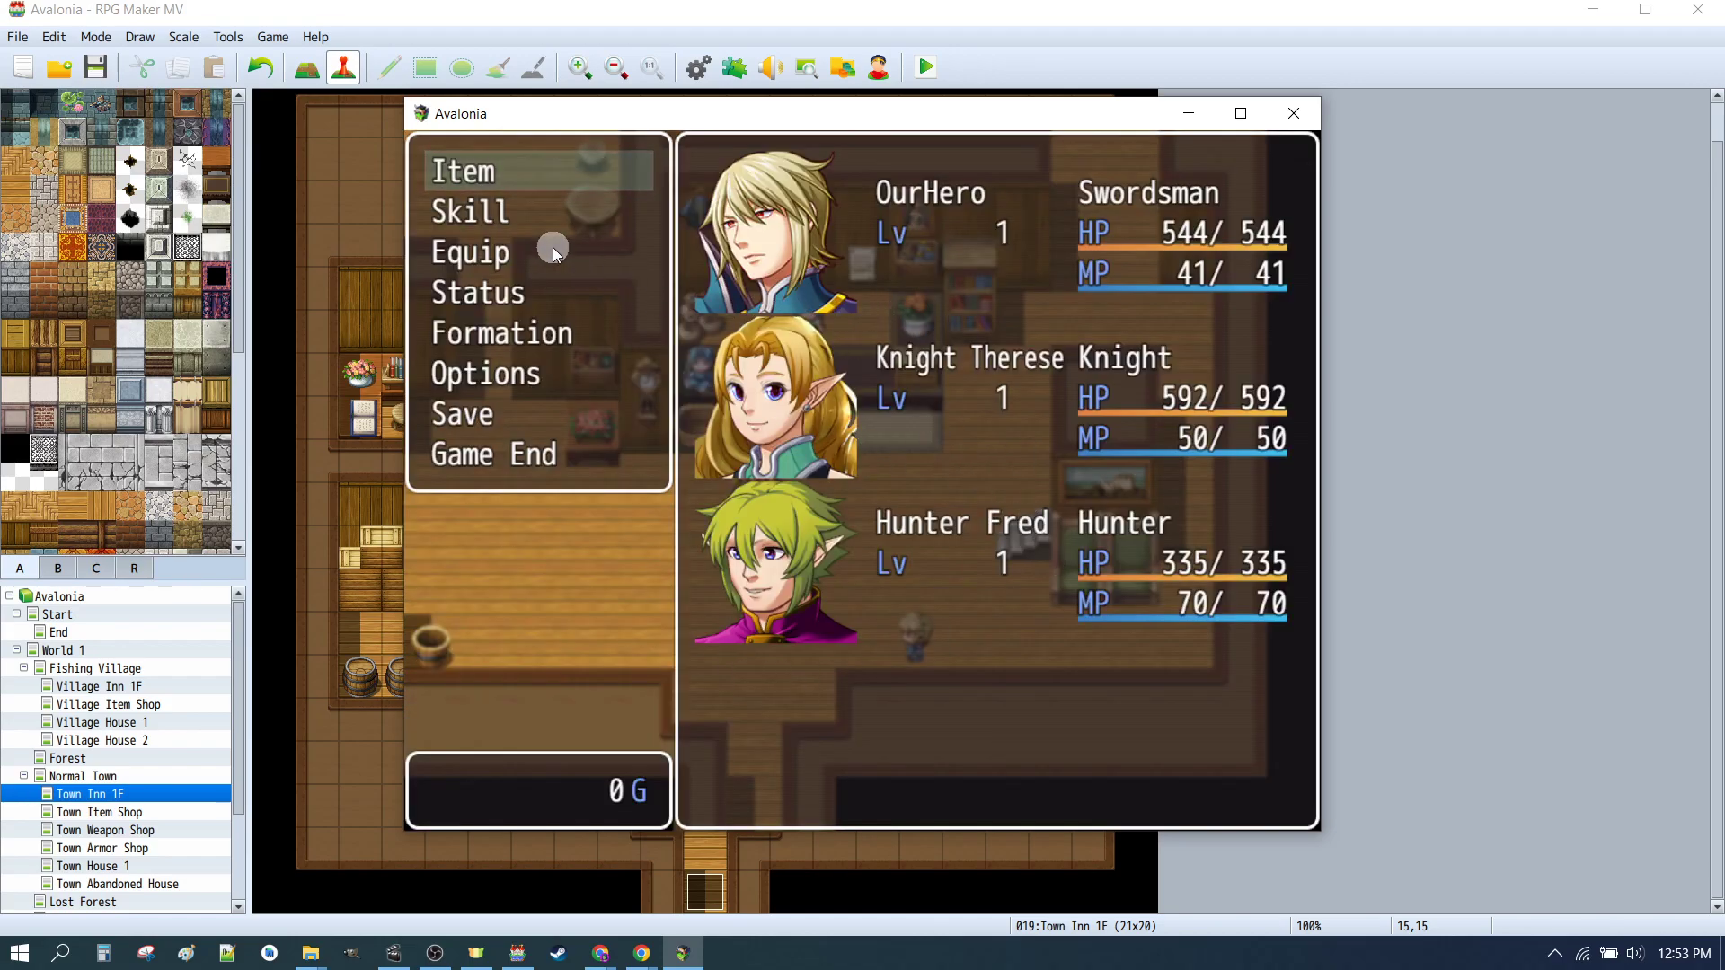
click(509, 212)
click(509, 211)
double_click(821, 410)
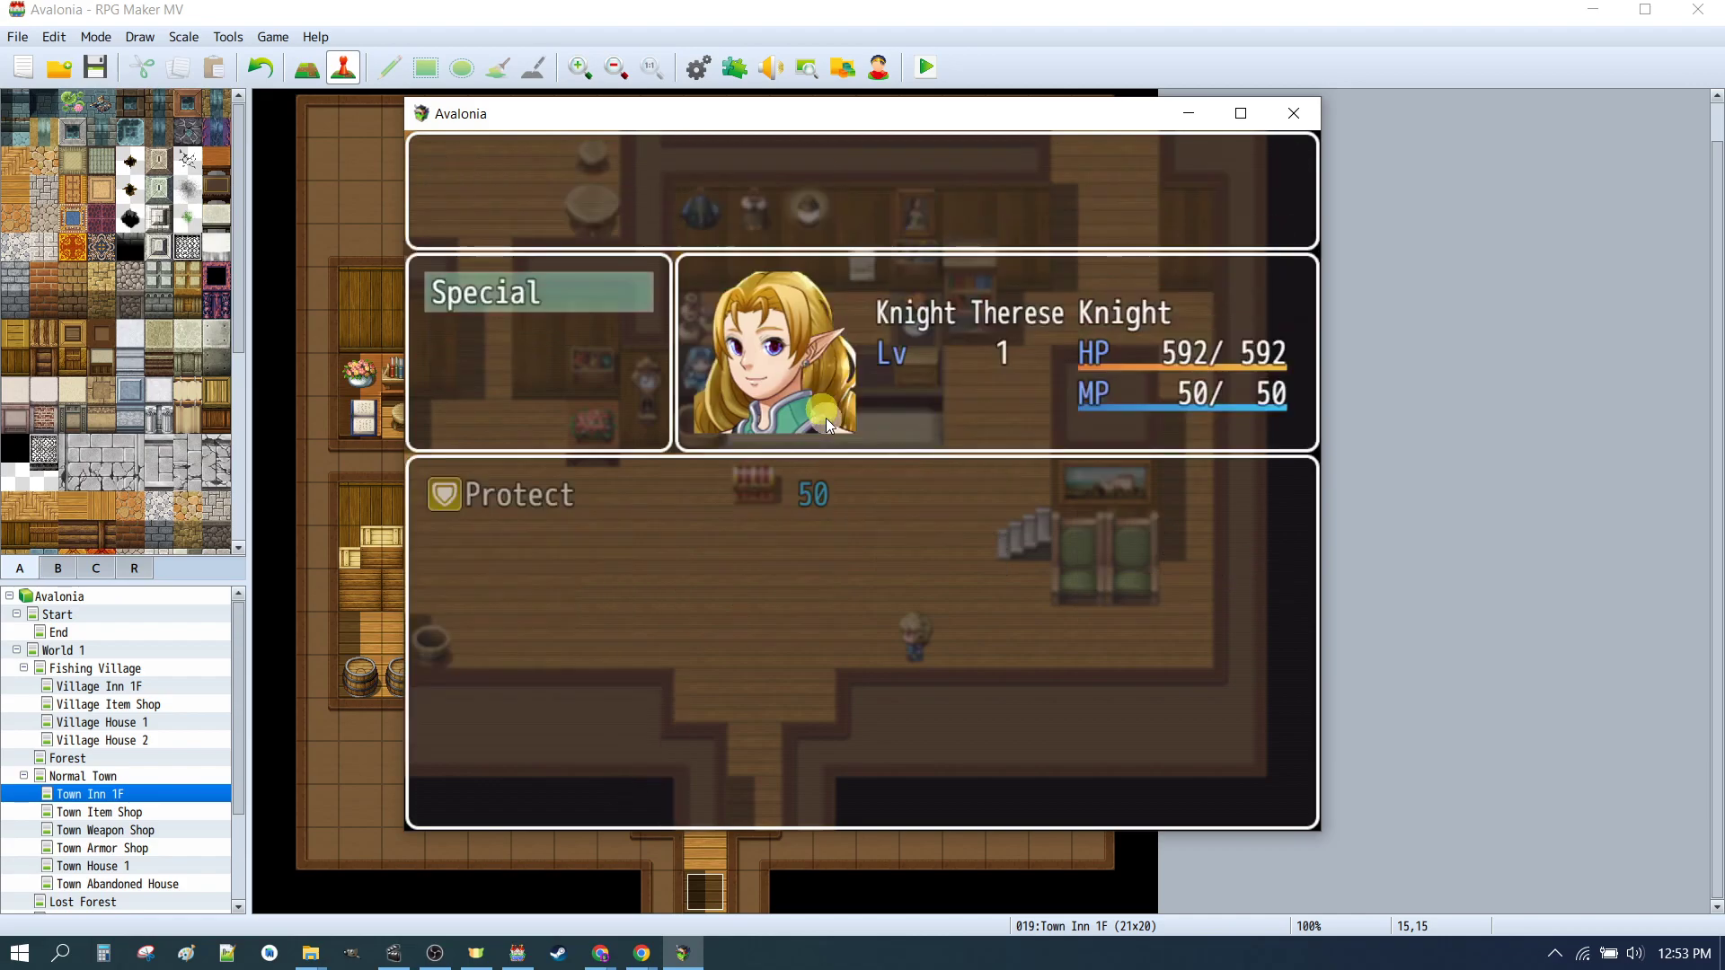
right_click(750, 550)
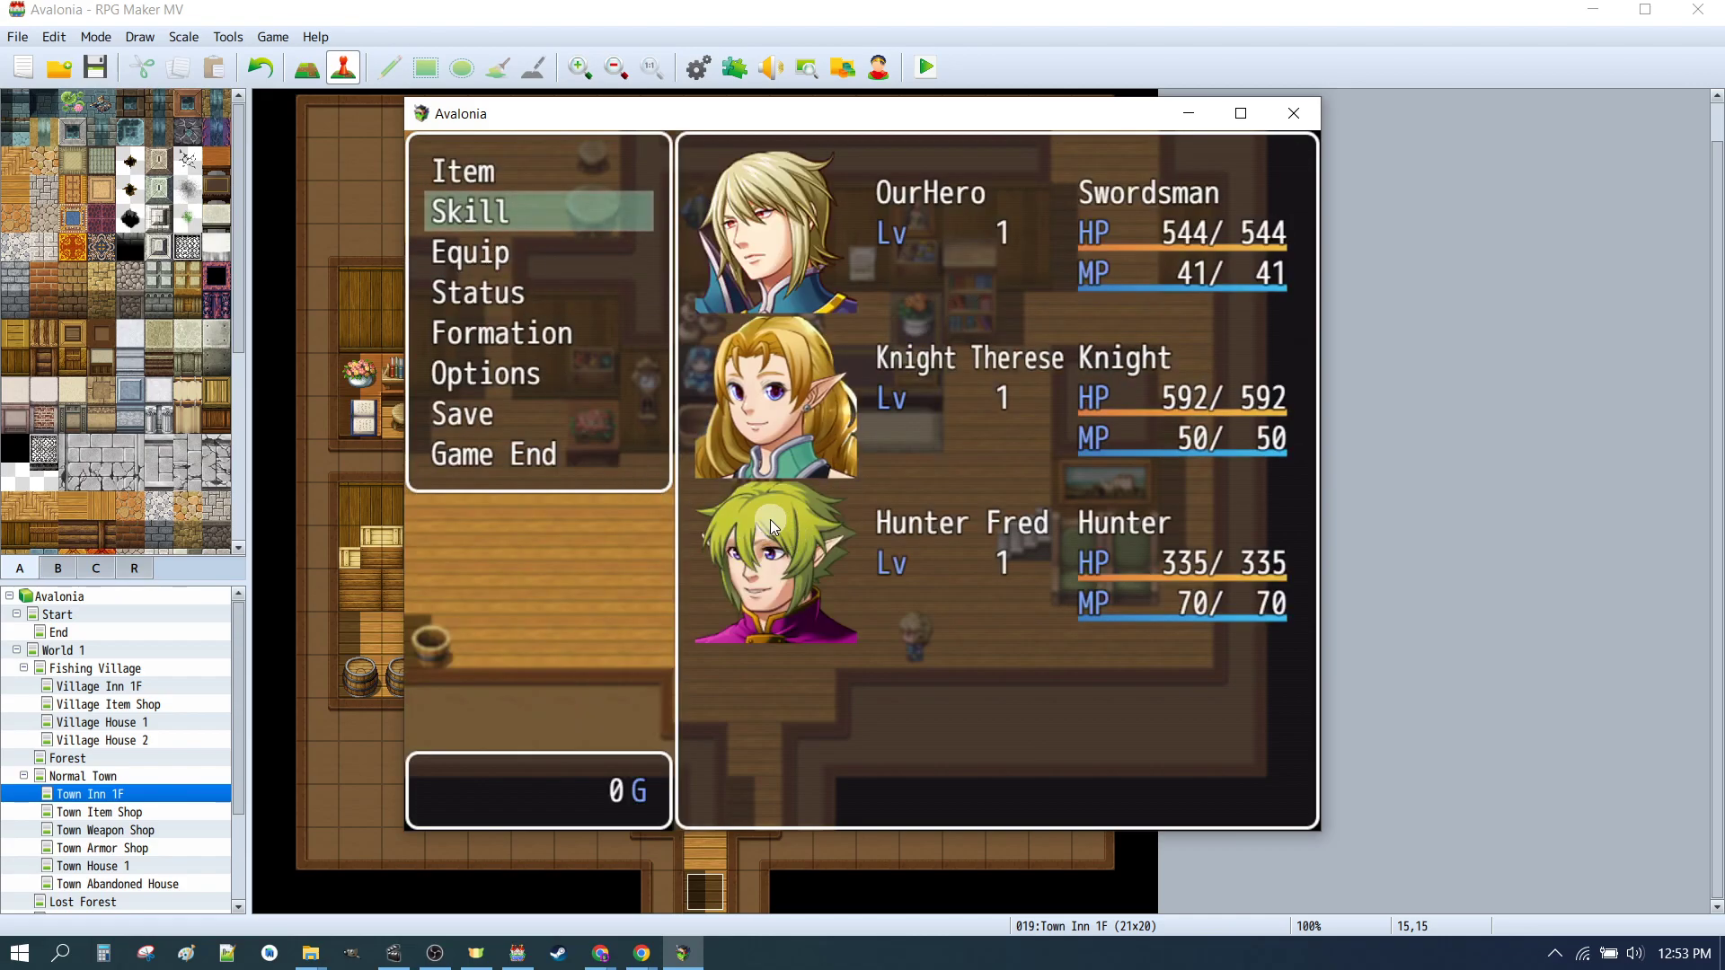
click(541, 213)
double_click(769, 568)
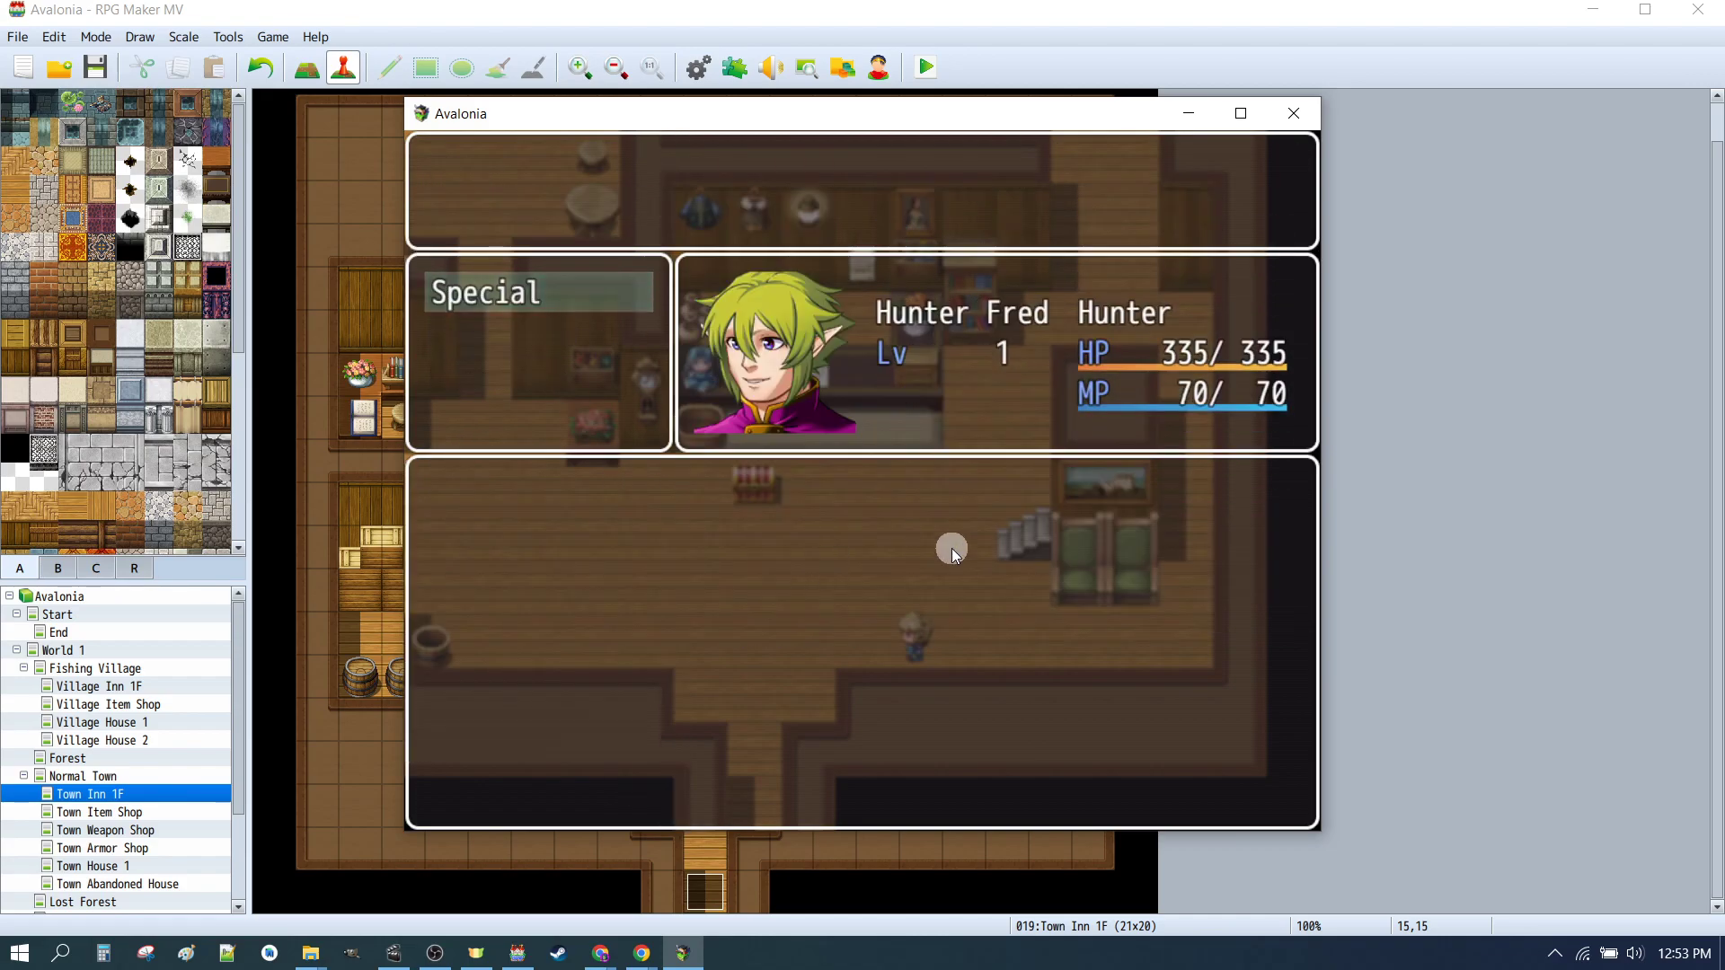
right_click(762, 550)
Step: Check Hunter Fred's equipment in the game menu, then close the playtest window
click(494, 260)
click(883, 557)
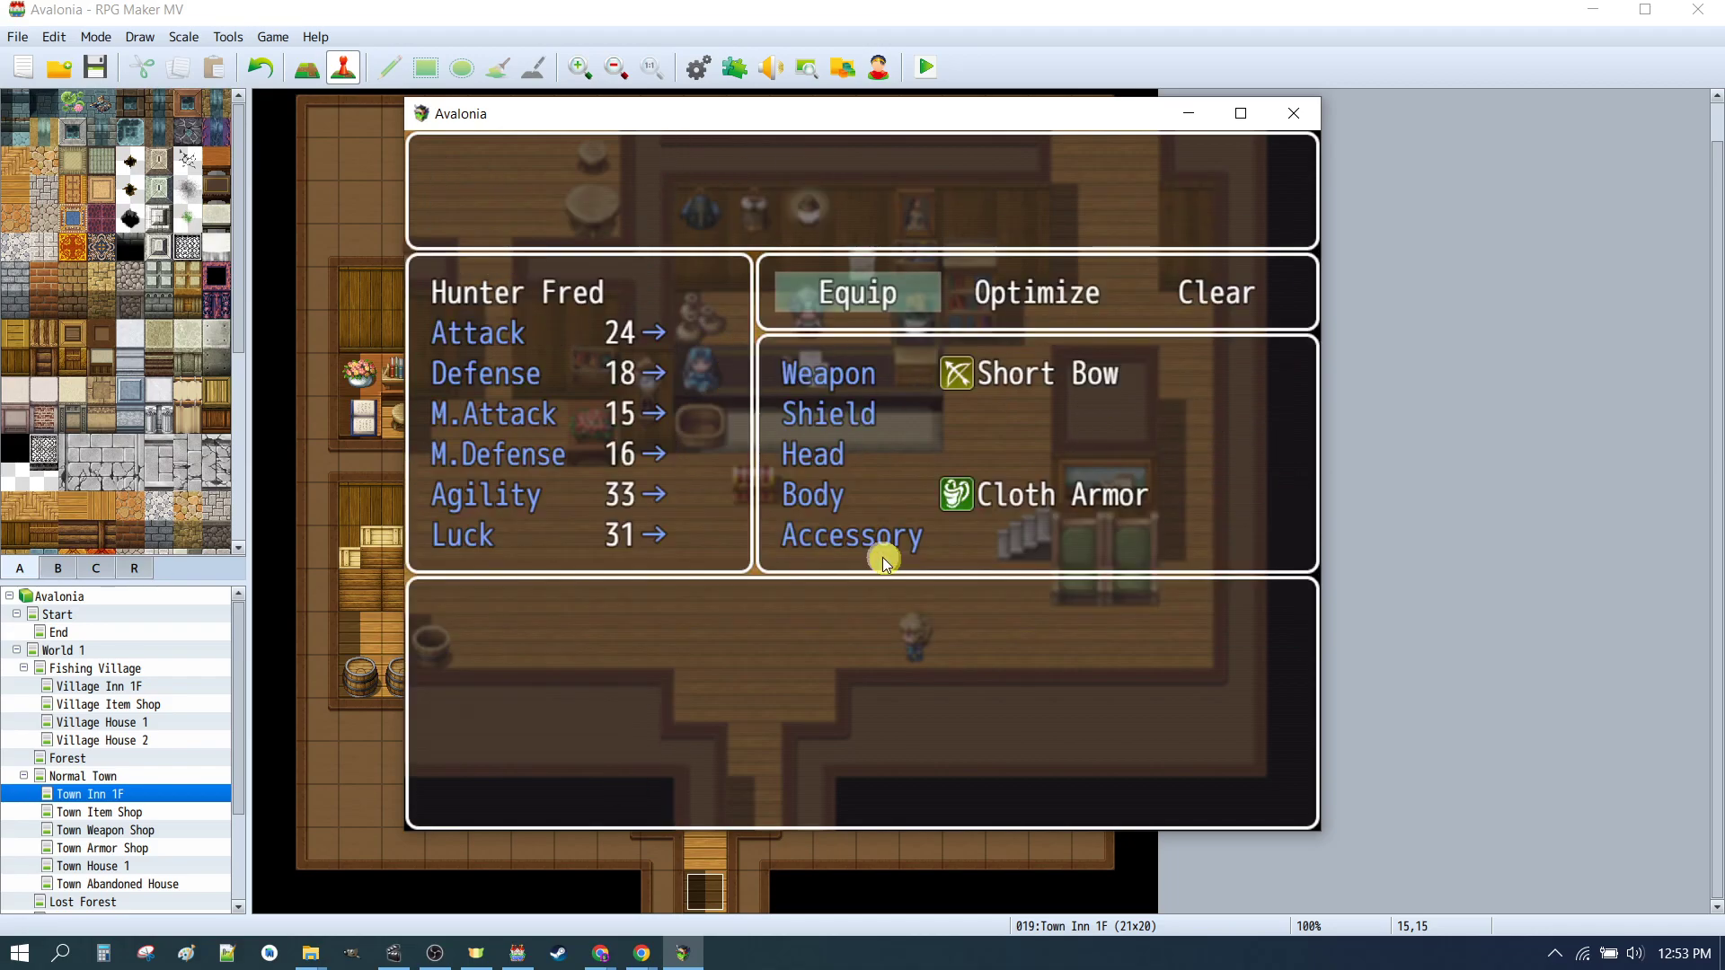
right_click(900, 461)
click(501, 251)
click(900, 426)
click(900, 426)
right_click(1087, 455)
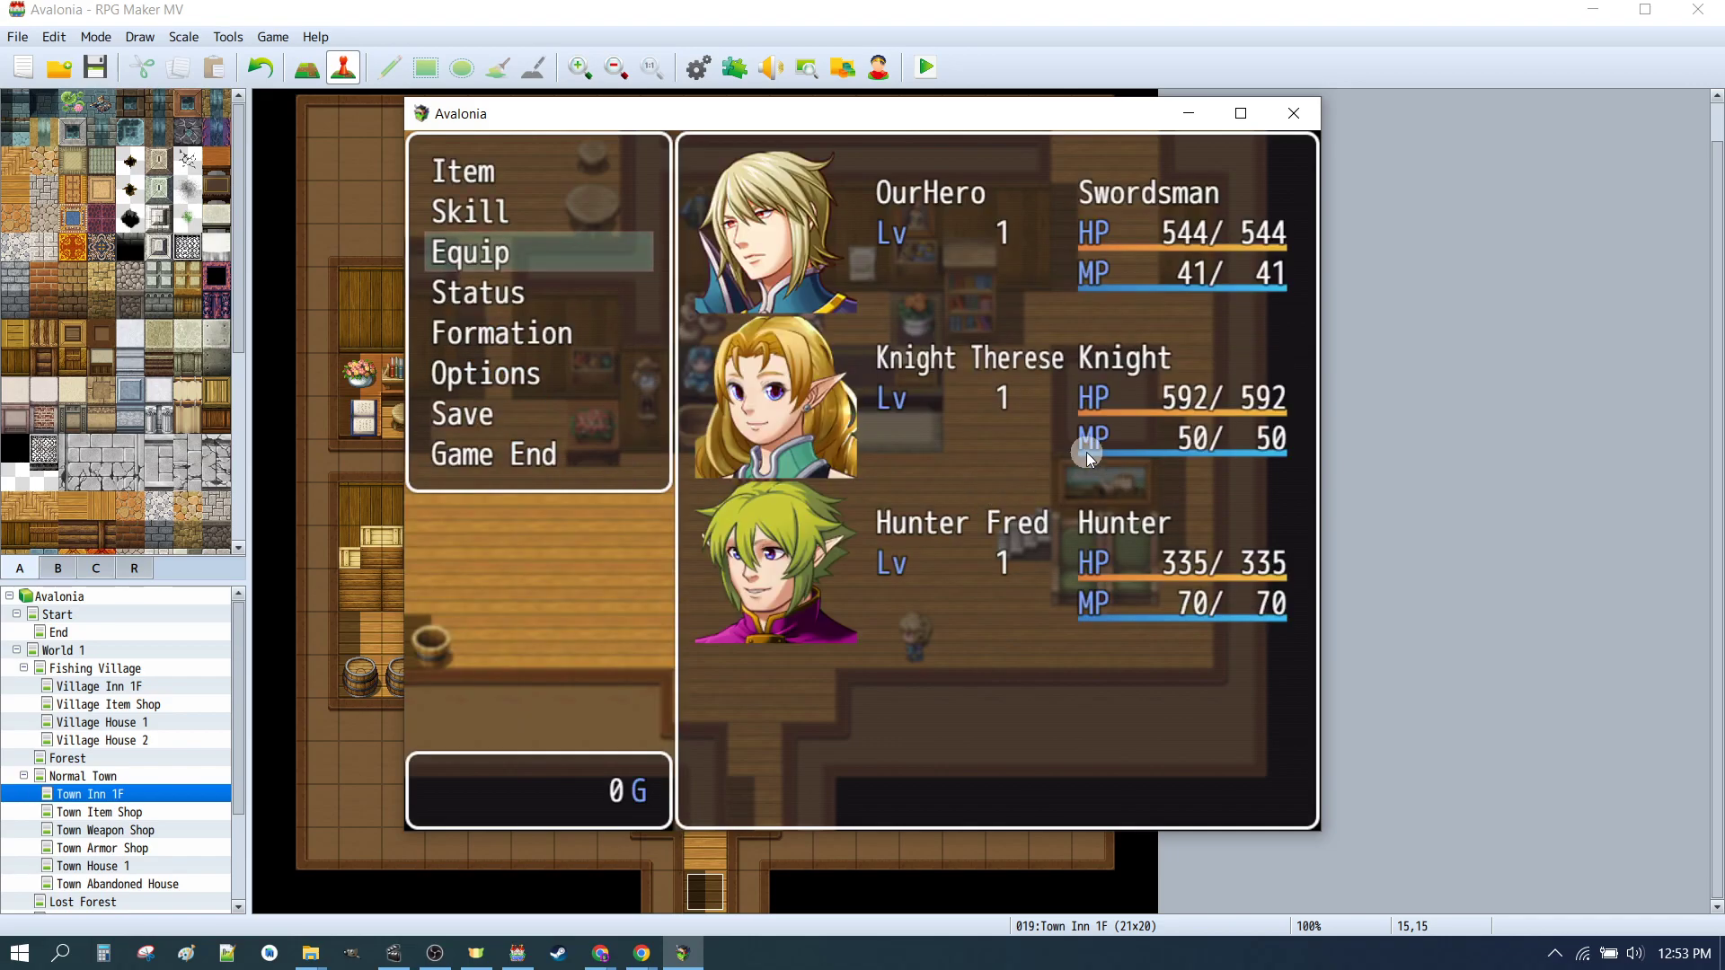
right_click(1086, 455)
click(1294, 111)
Step: Review the Knight Therese and Hunter Fred actor entries in the Database
click(697, 67)
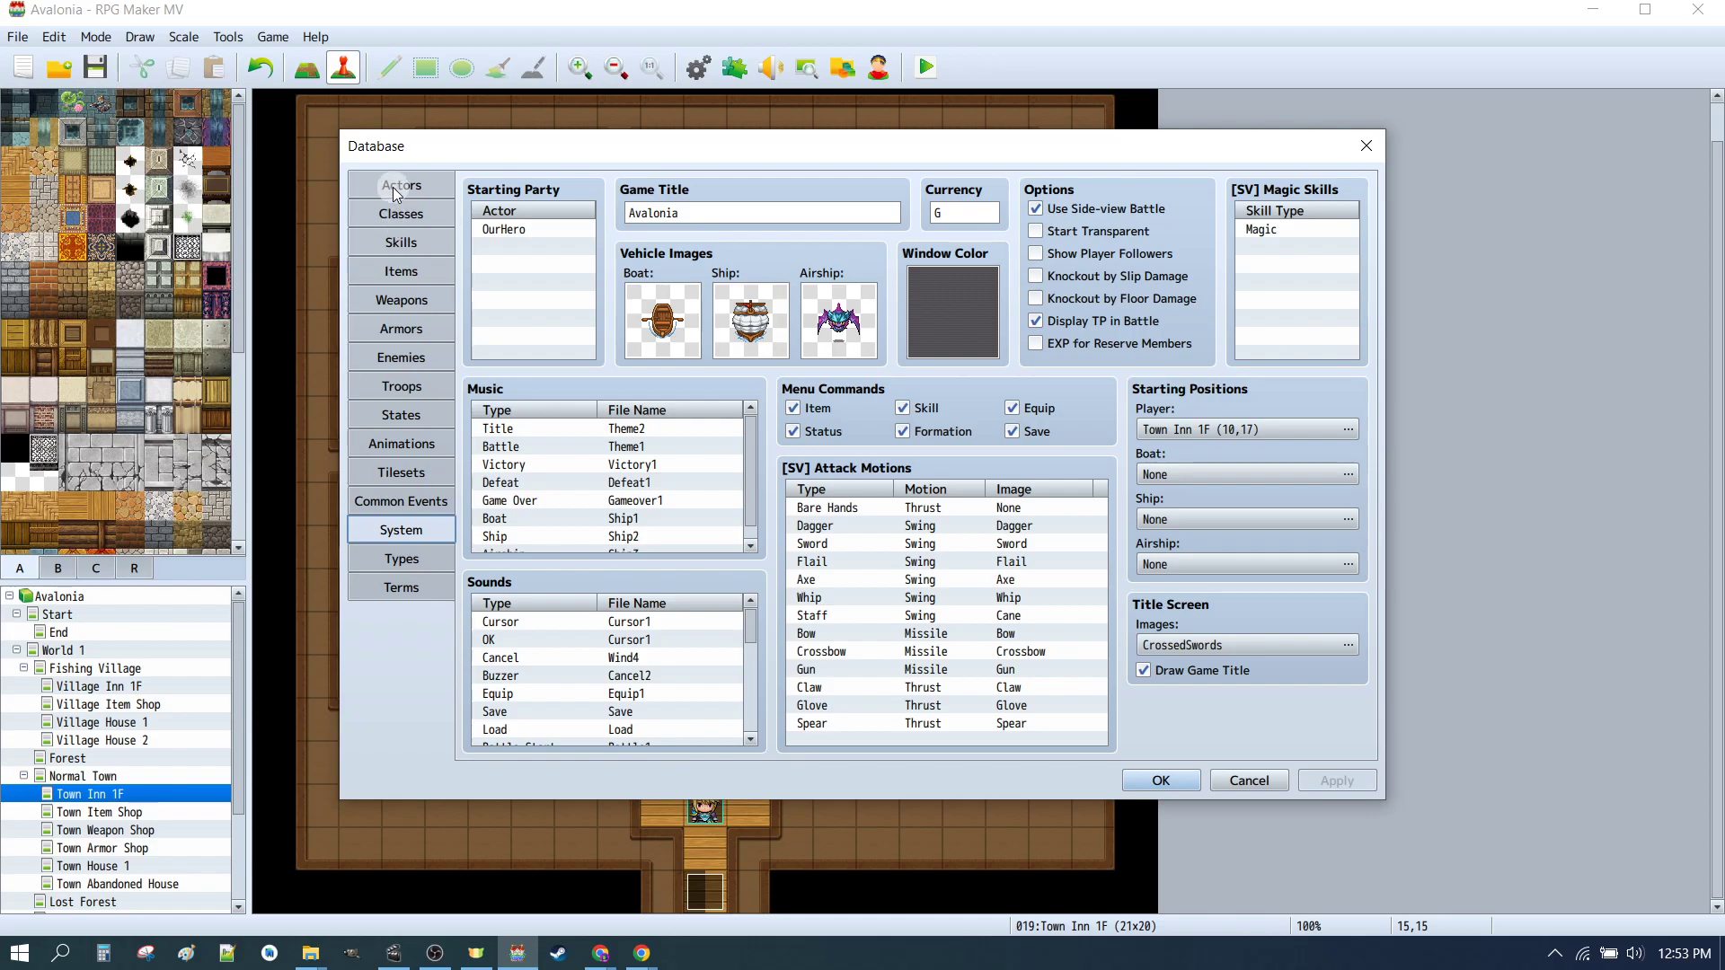
click(392, 187)
click(545, 253)
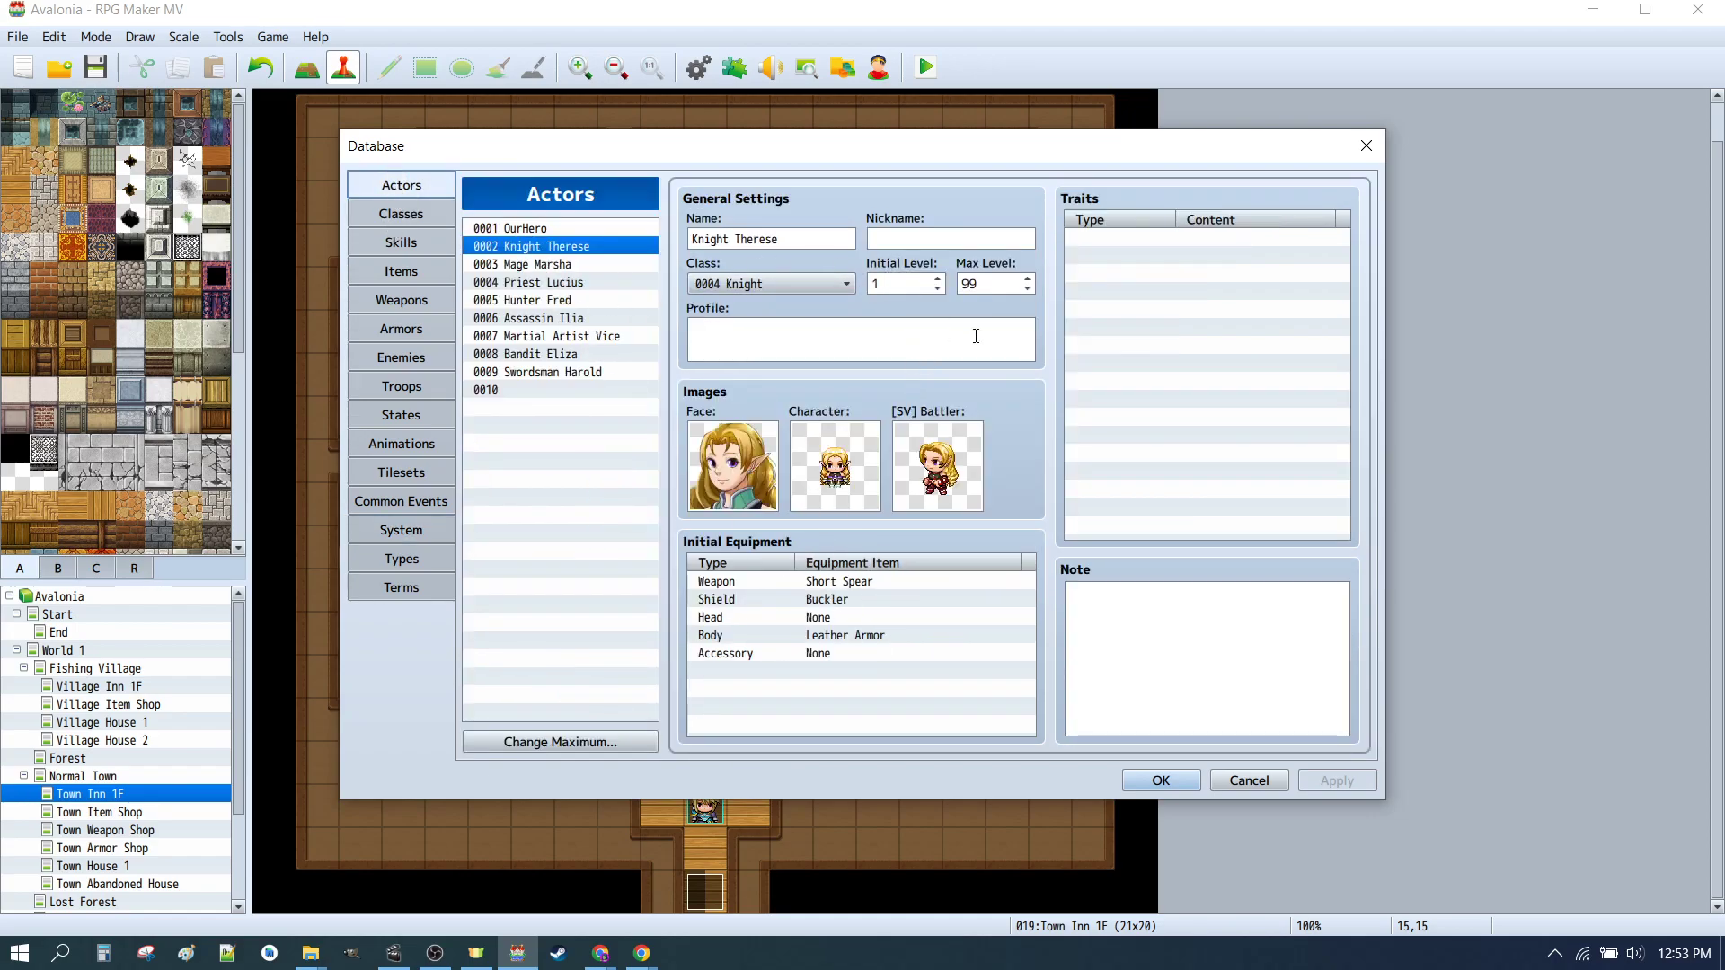
click(561, 301)
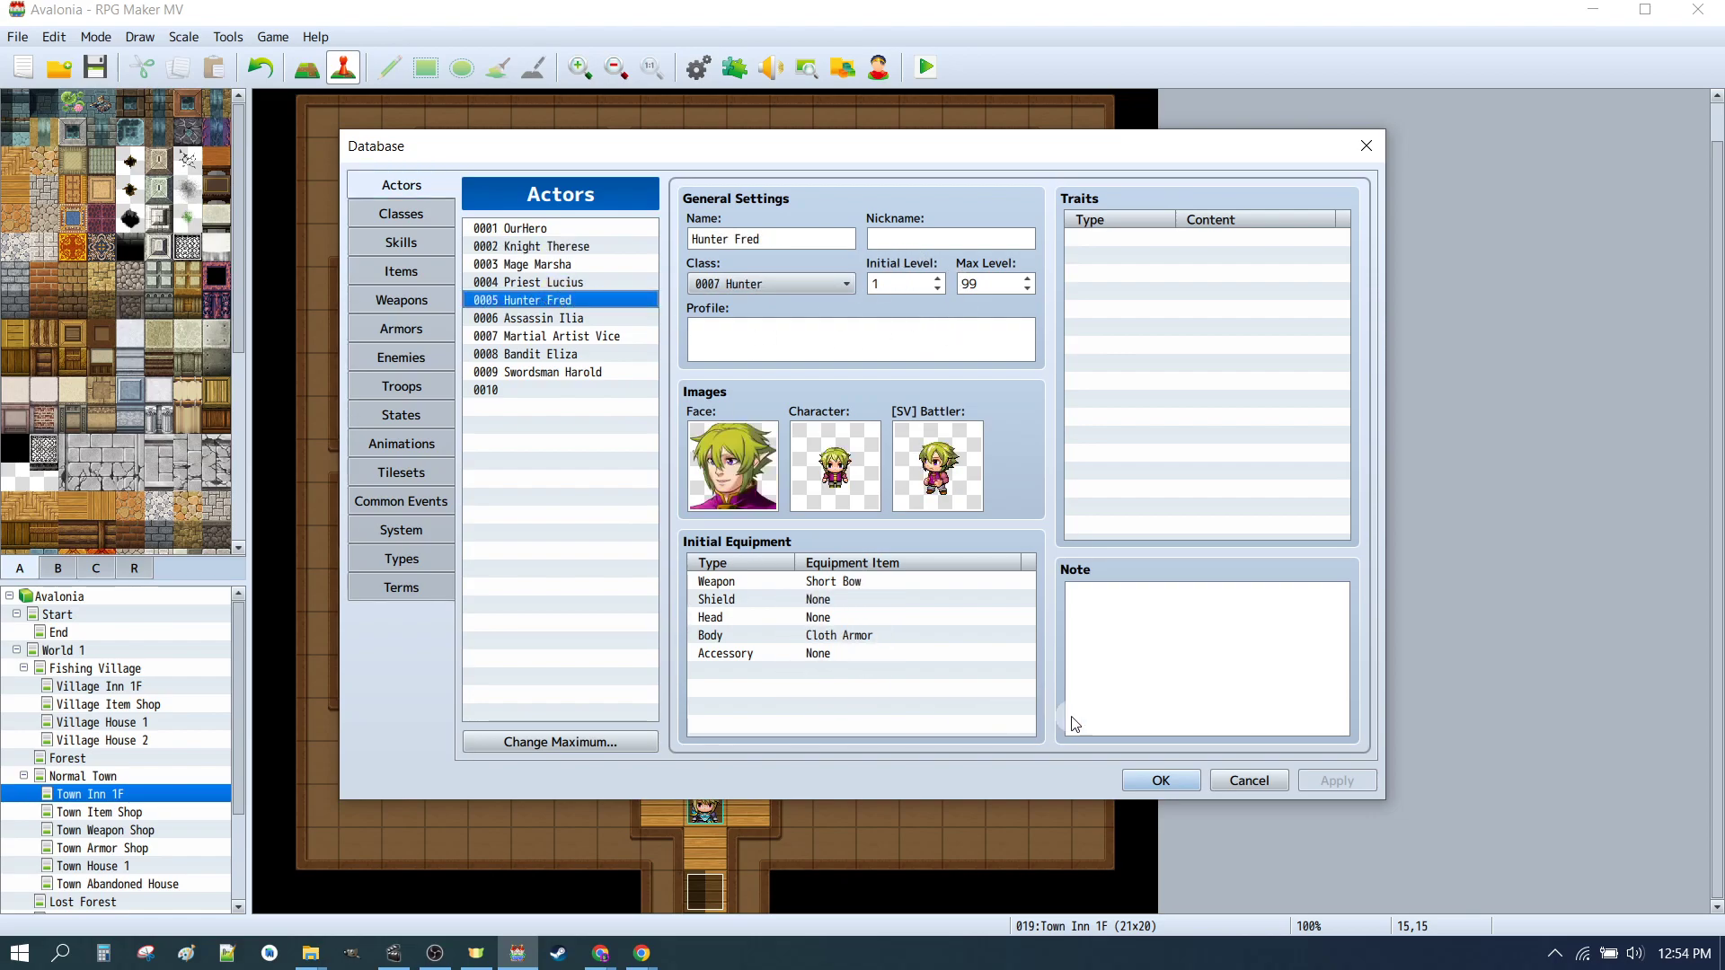
click(1161, 781)
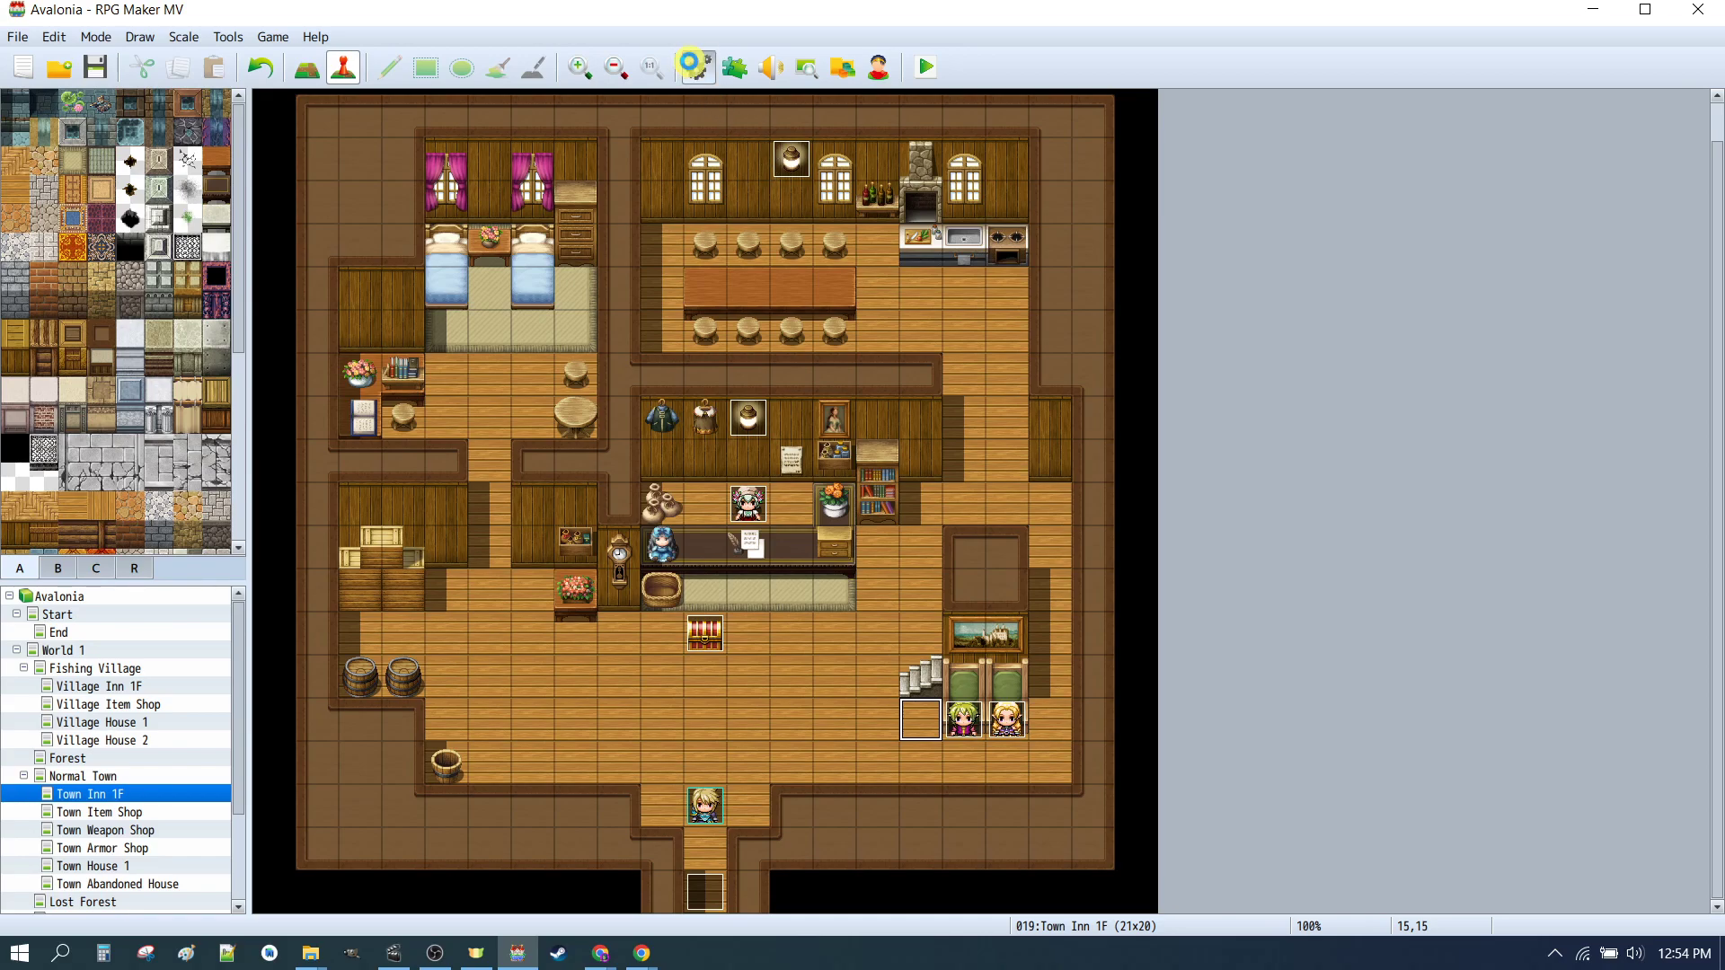
click(690, 65)
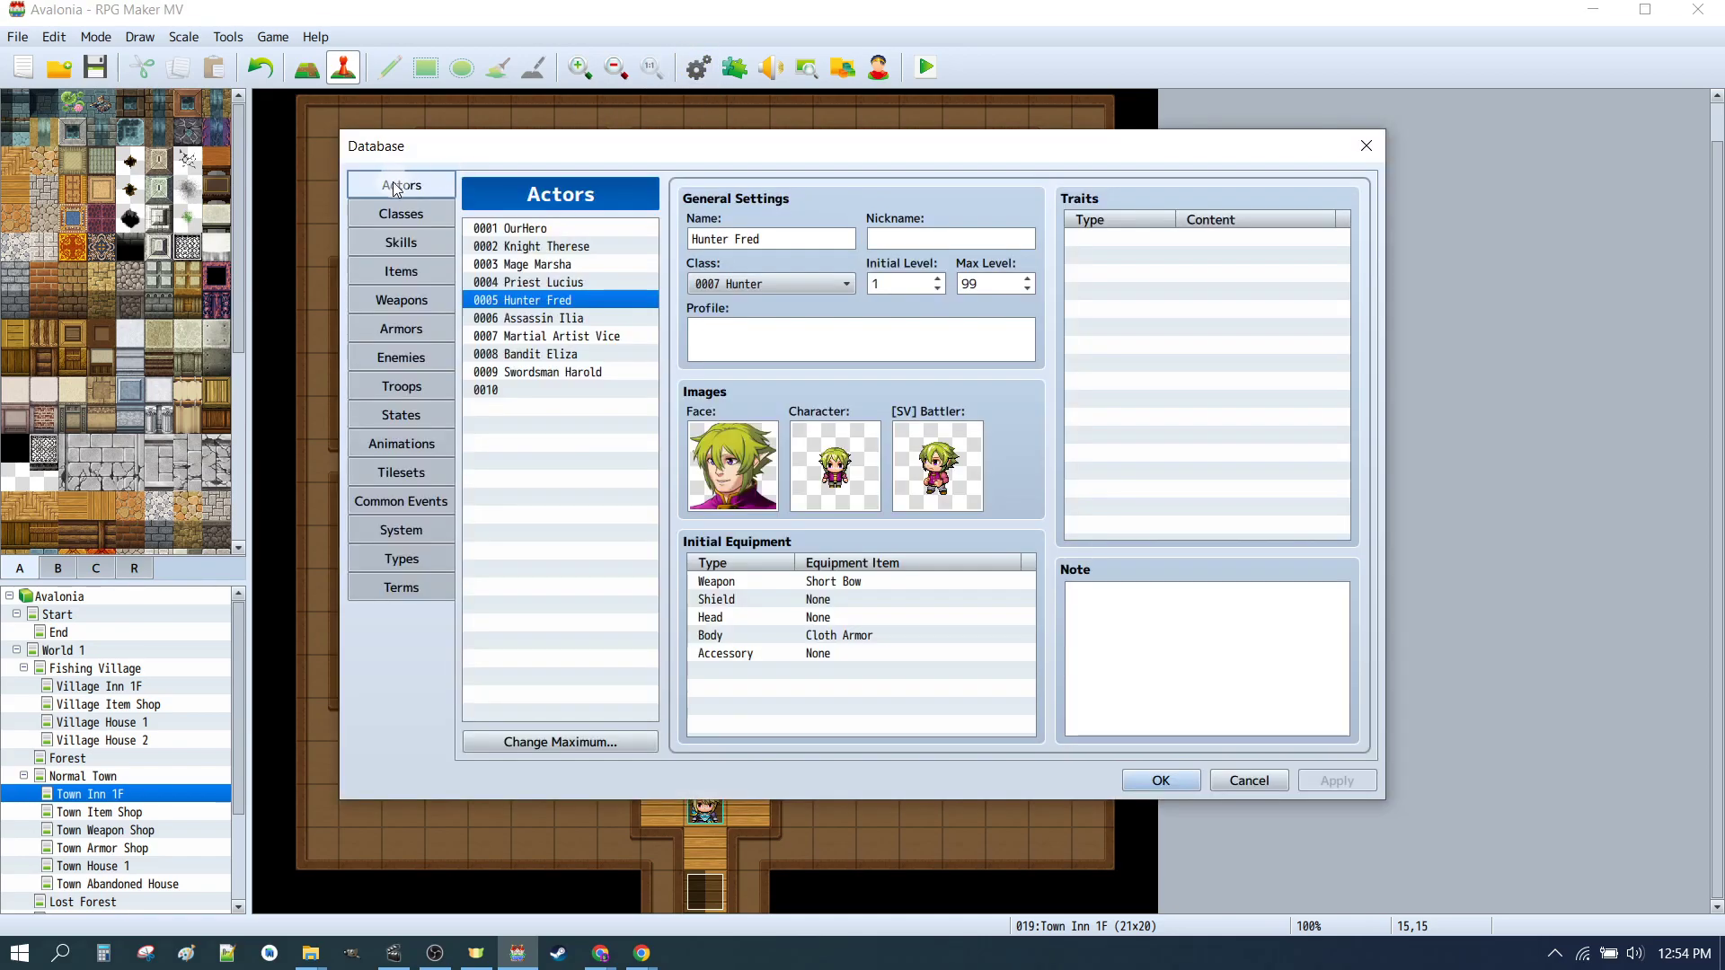
click(533, 248)
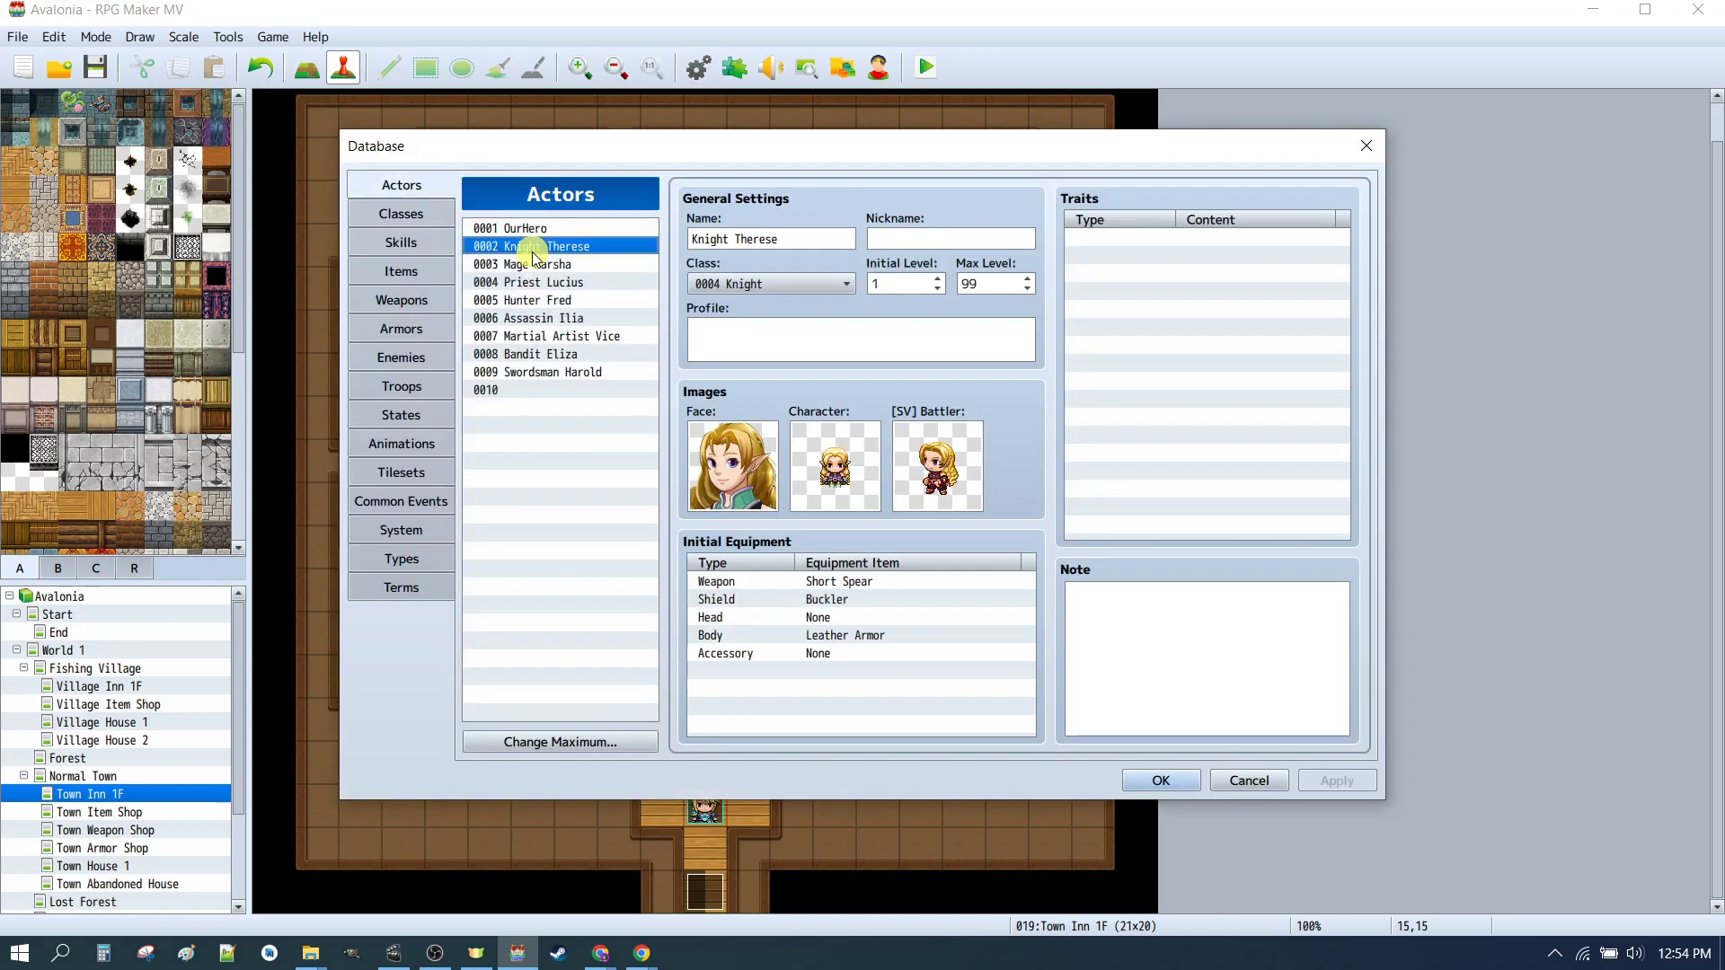
click(1151, 780)
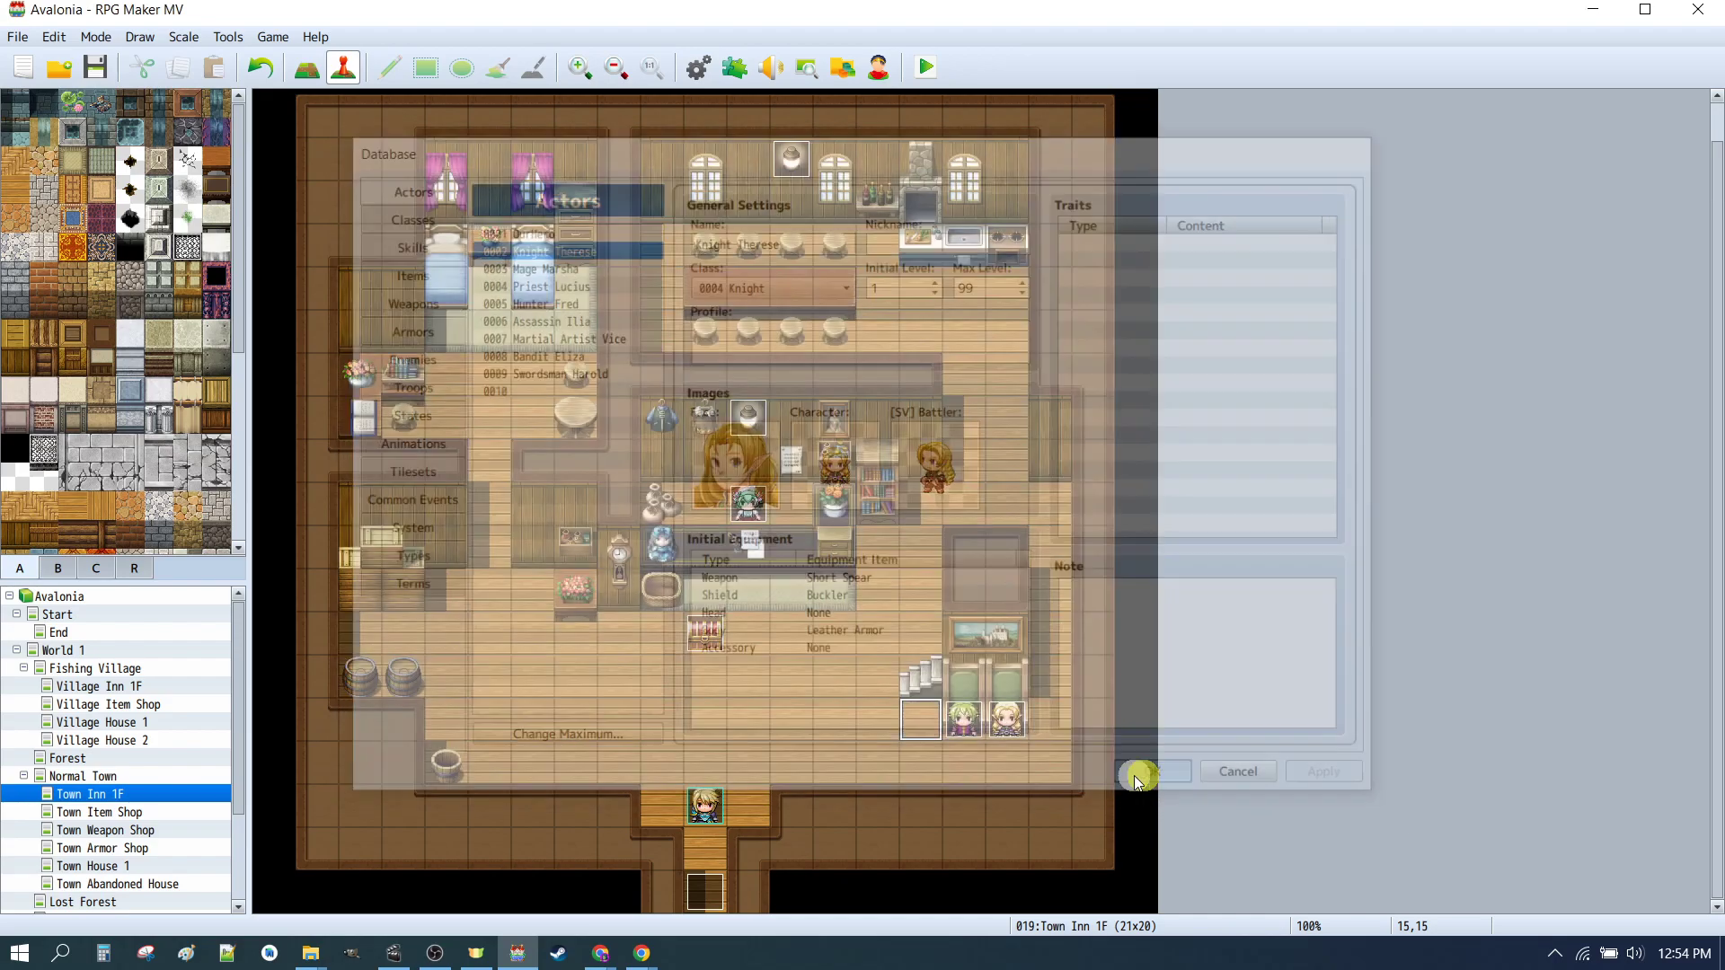
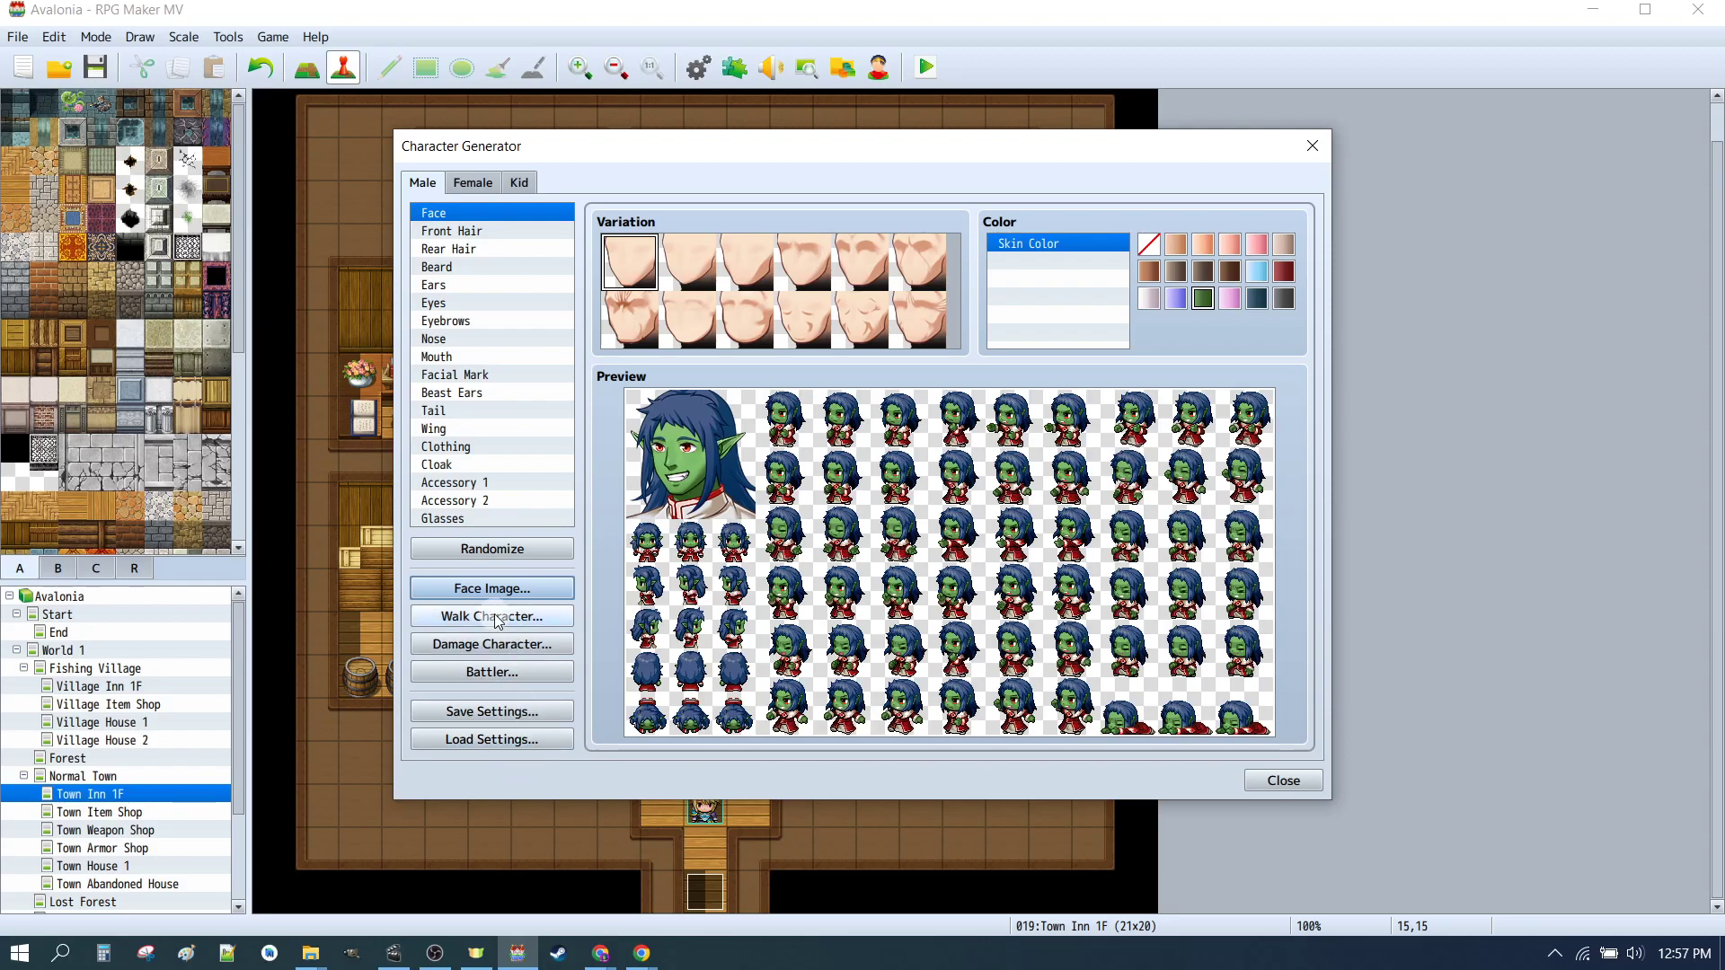
Step: Save the current Character Generator settings over the _CHAR_01b settings file
click(495, 711)
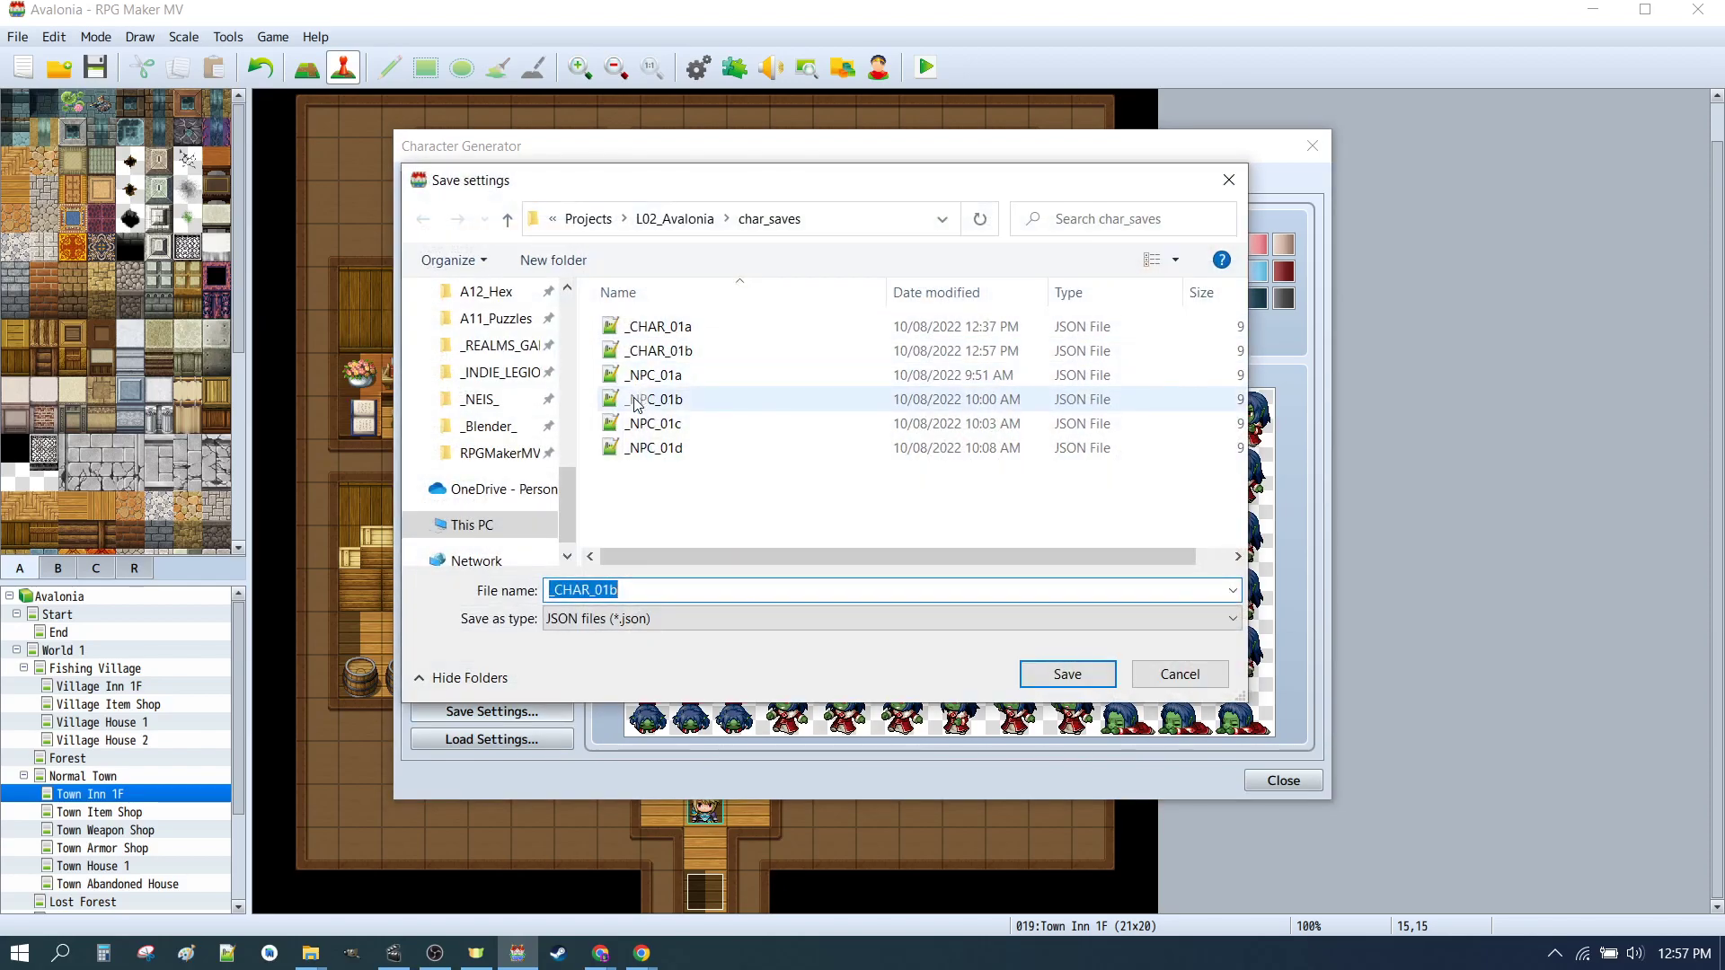
click(683, 354)
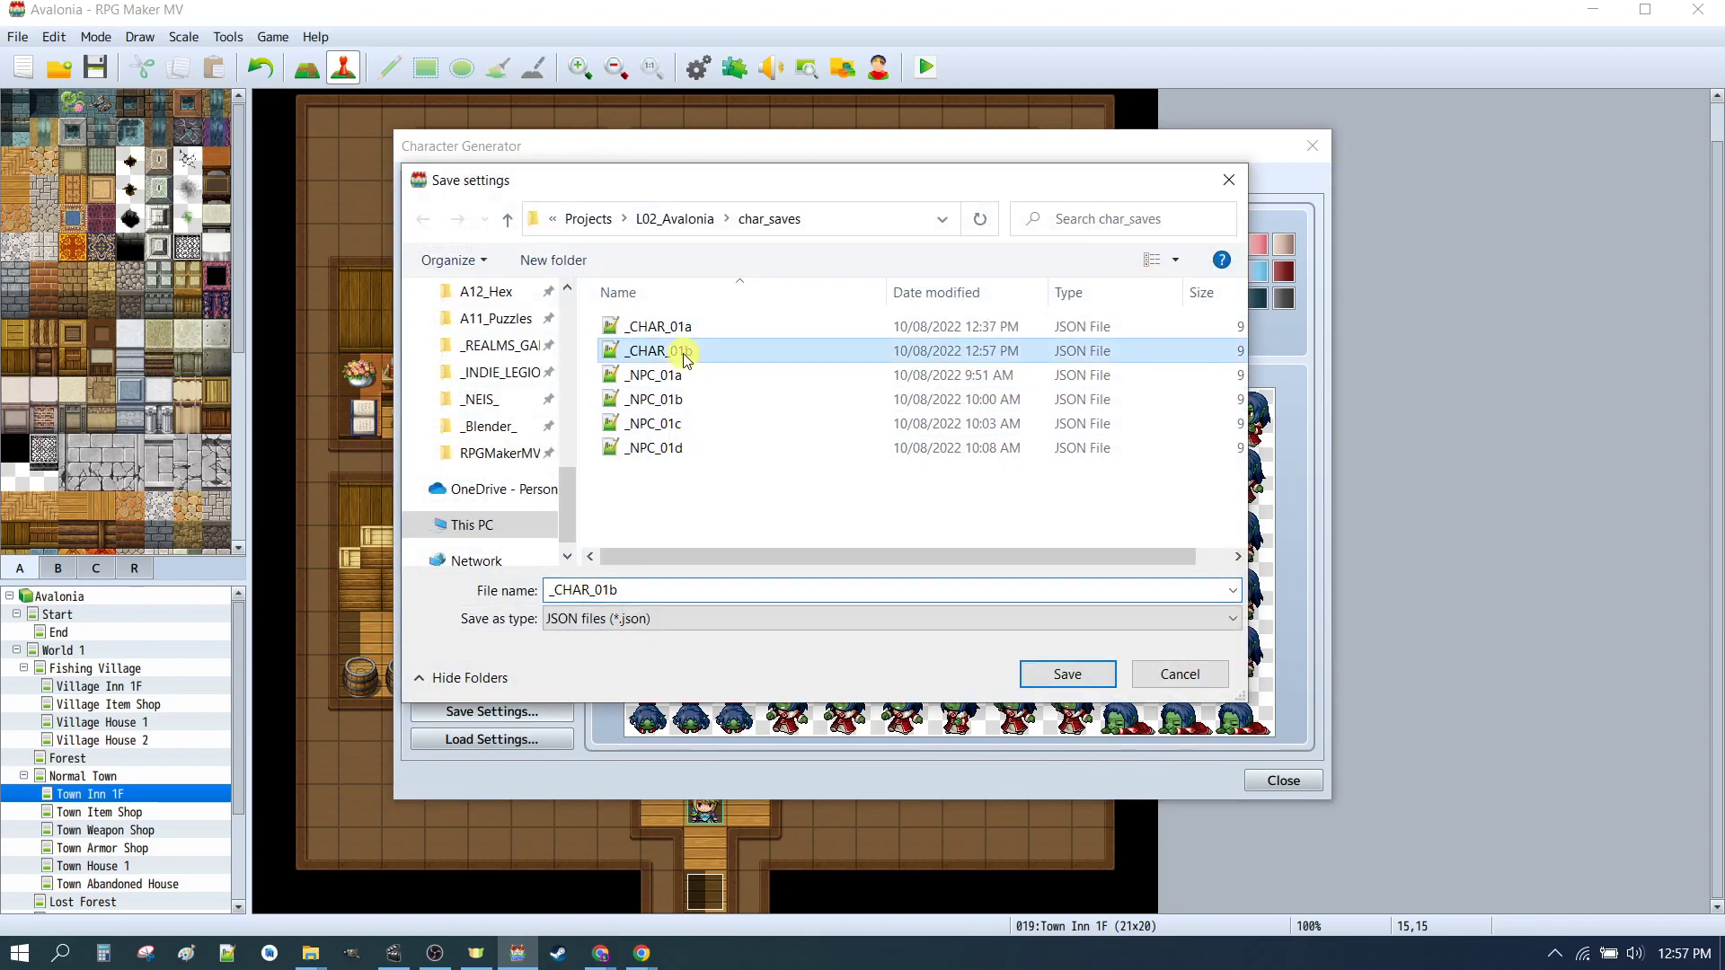
click(1067, 676)
click(913, 481)
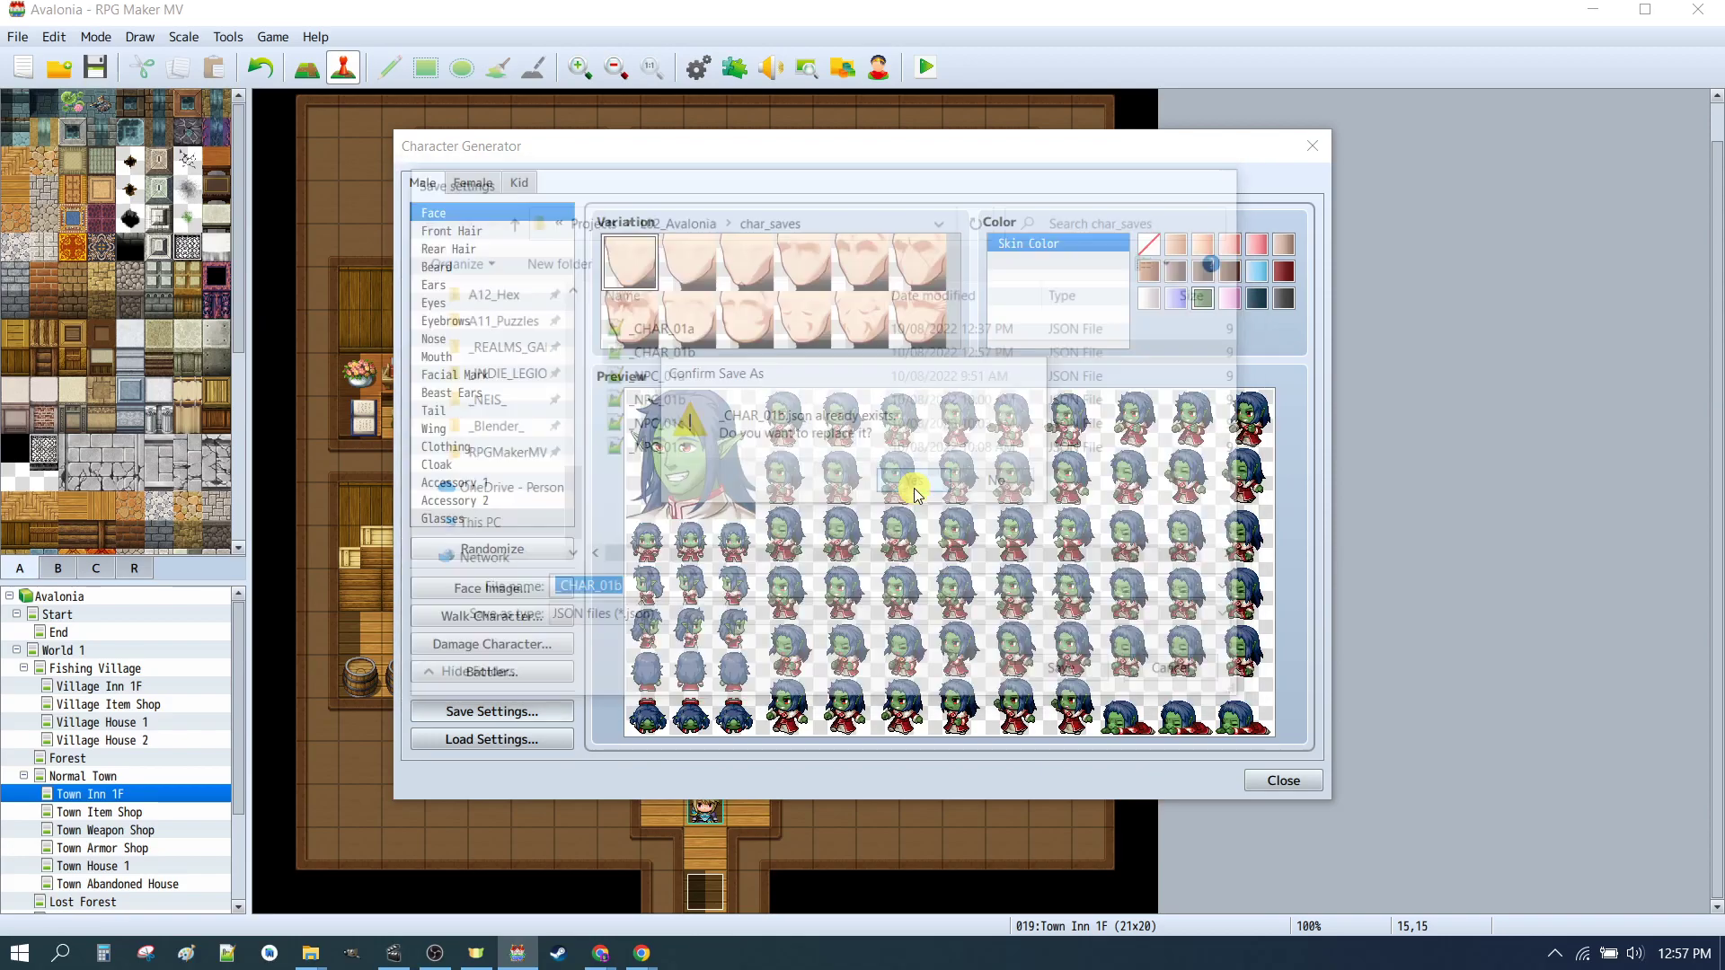
Step: Export the male character's face image as _CHAR_01b_M in the faces folder
click(424, 182)
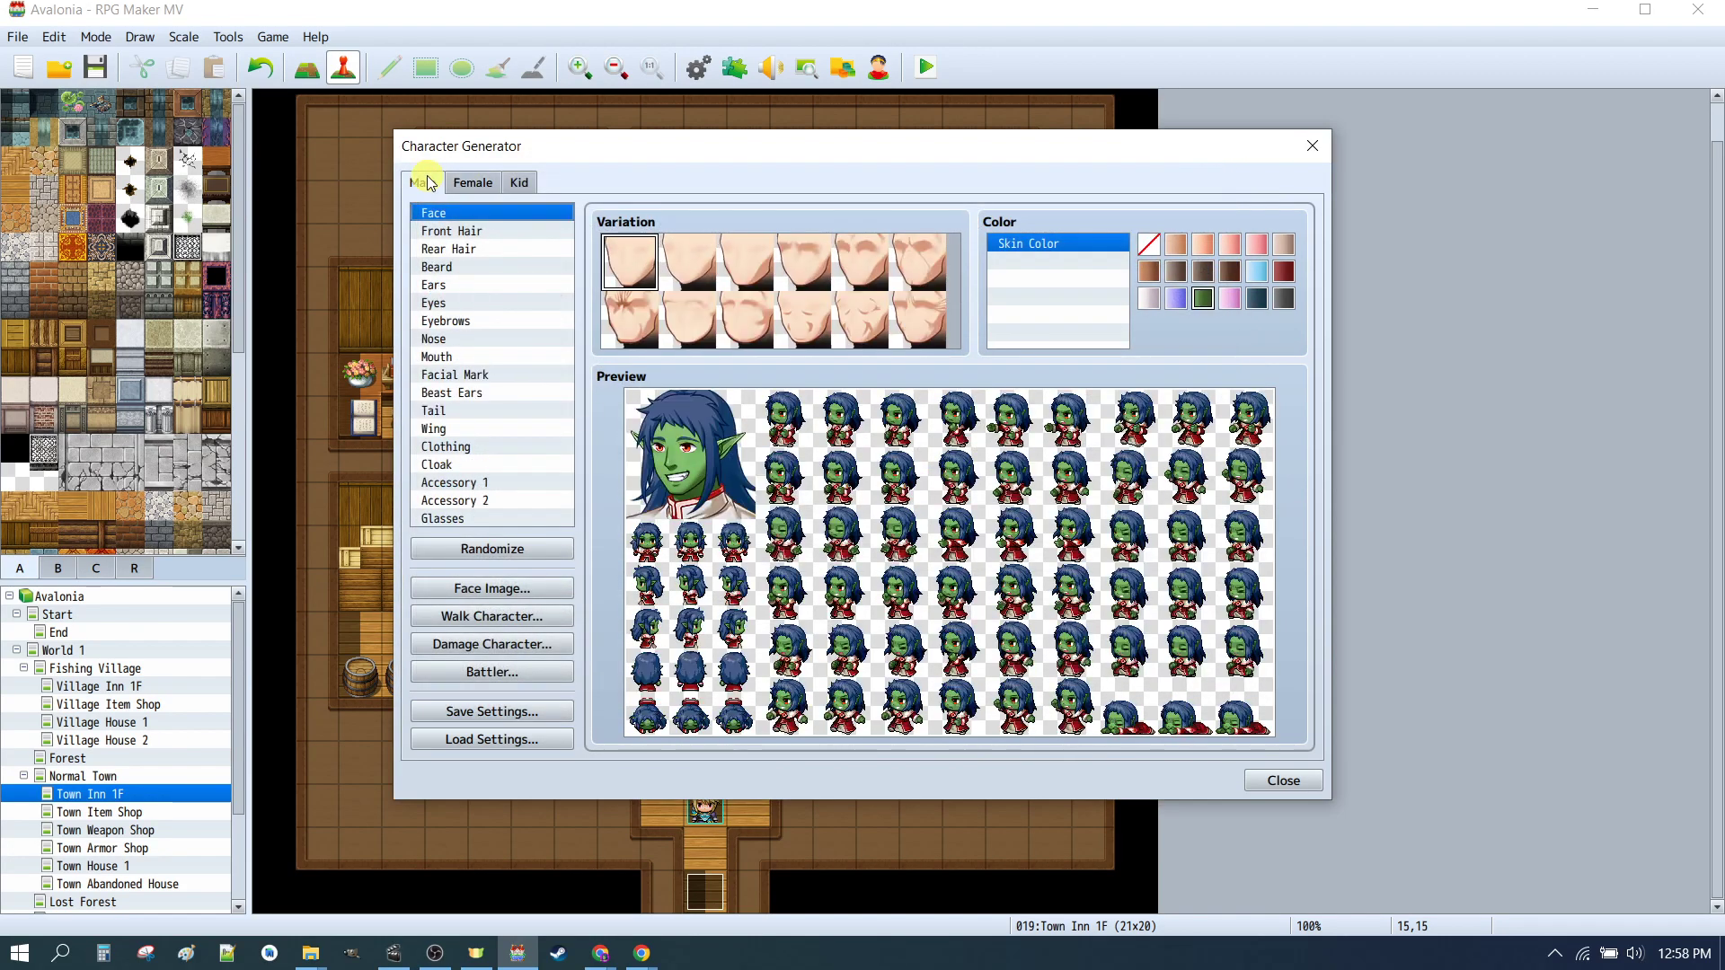
click(494, 589)
click(806, 330)
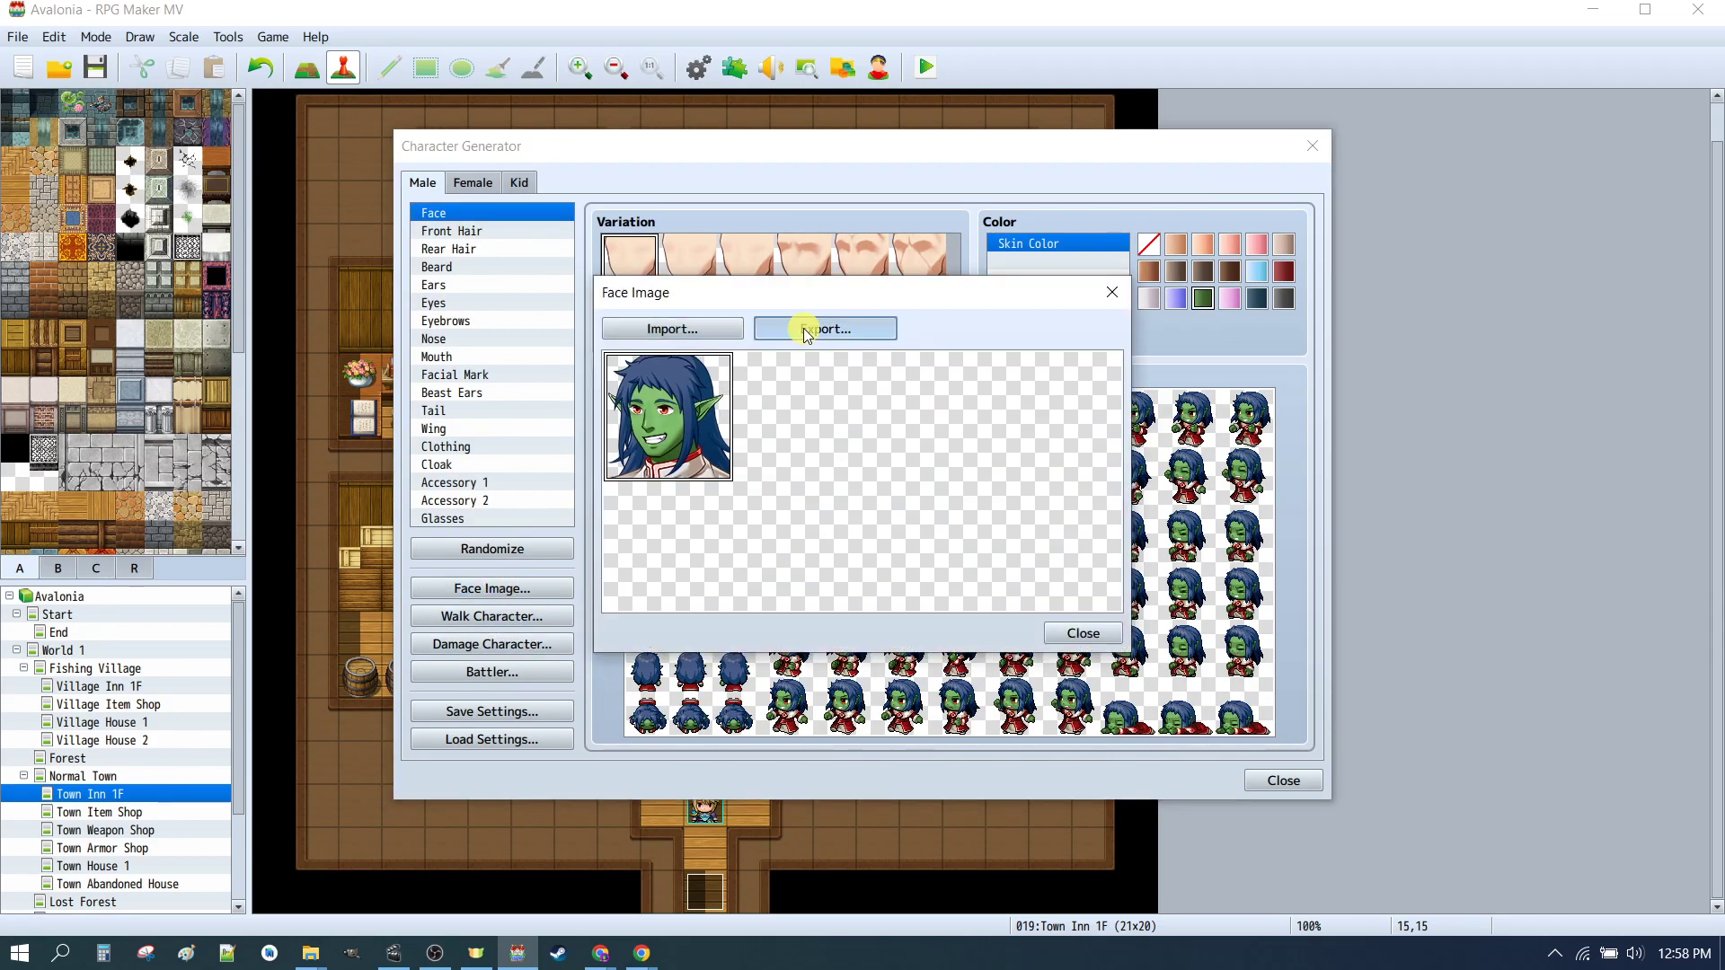
click(968, 498)
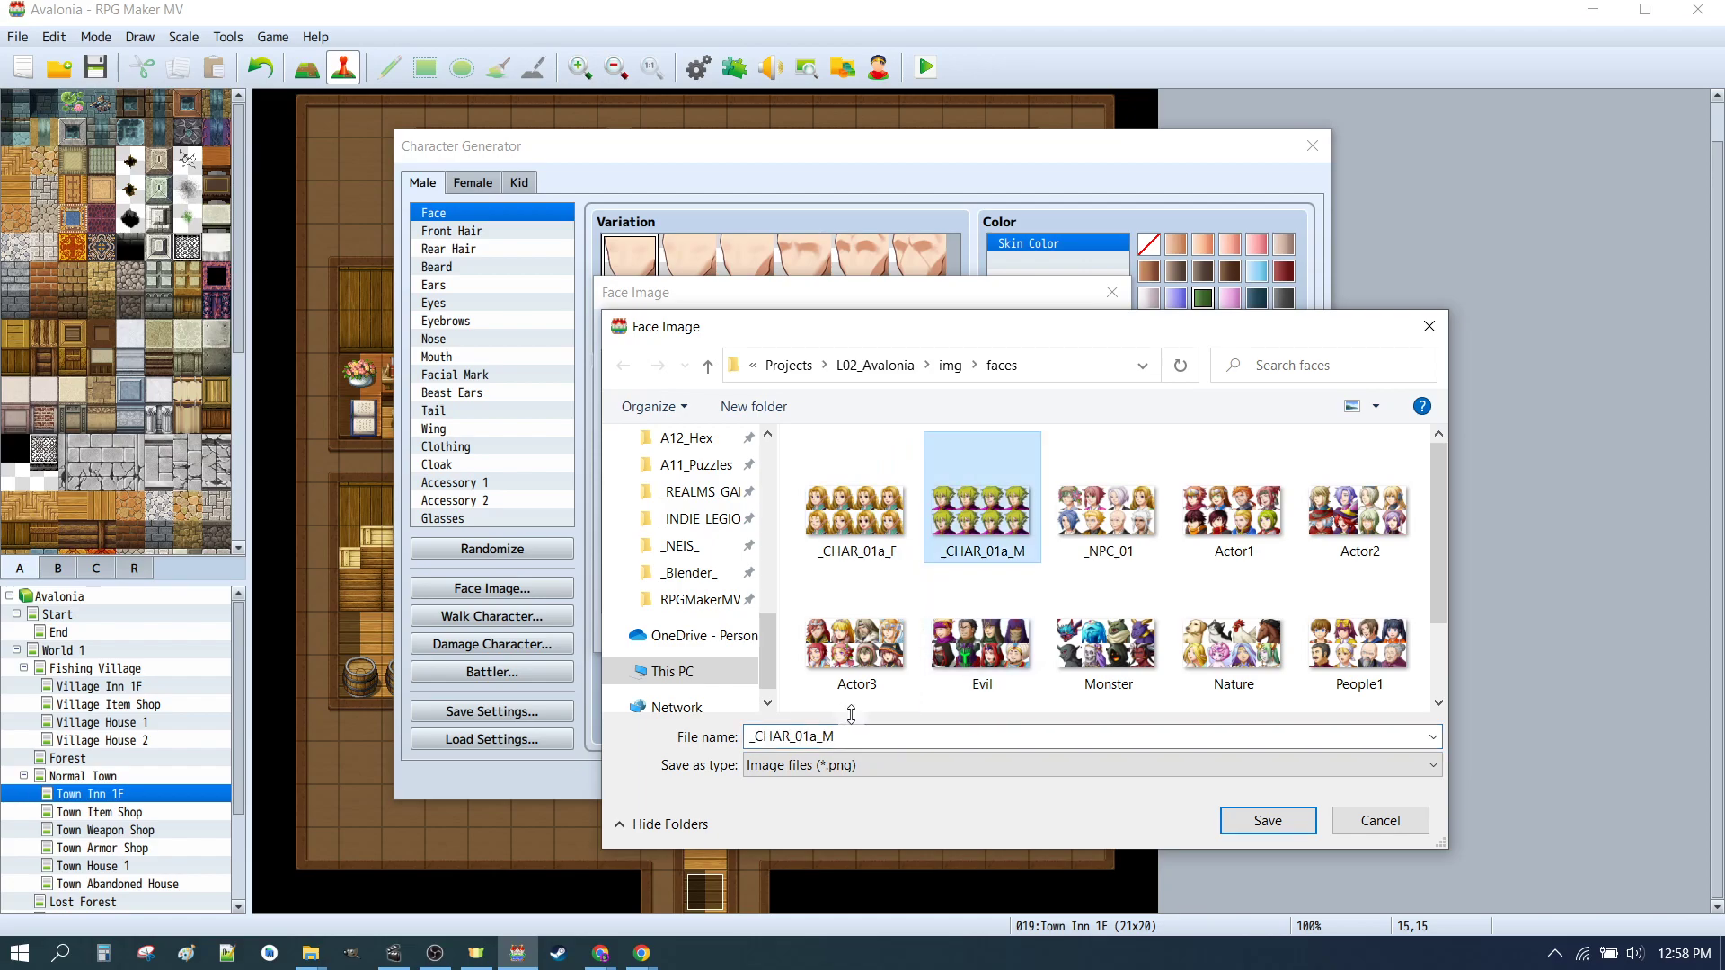
click(815, 735)
click(815, 735)
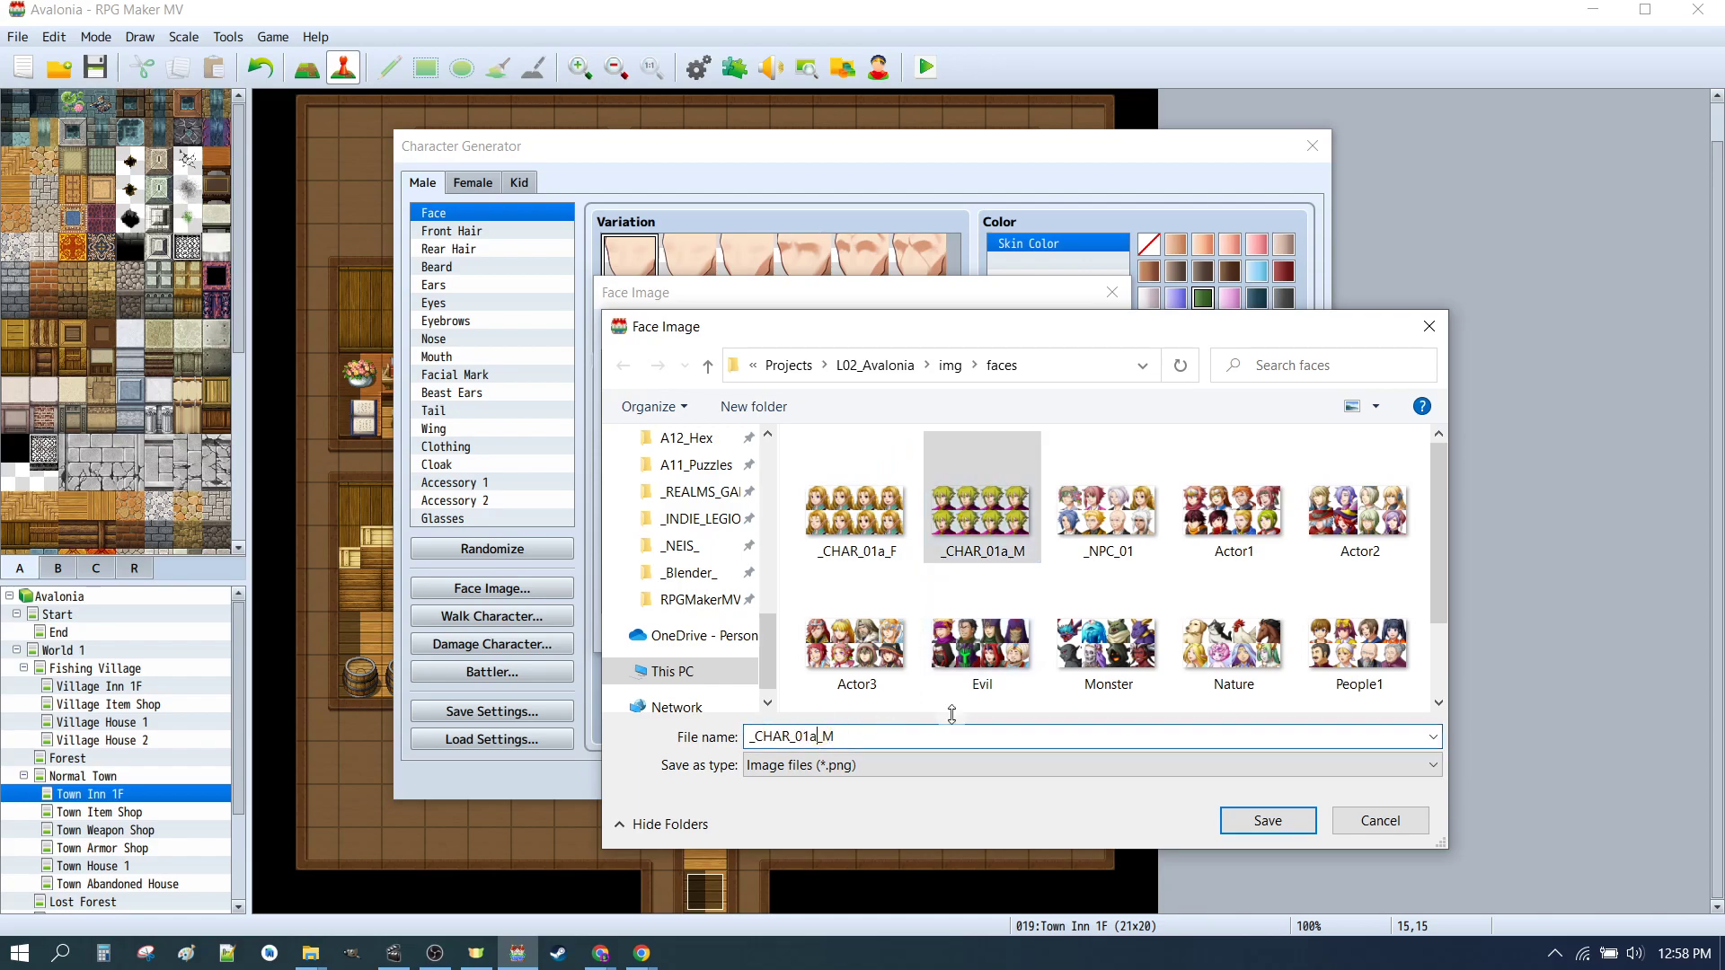
key(BackSpace)
text(b)
key(Return)
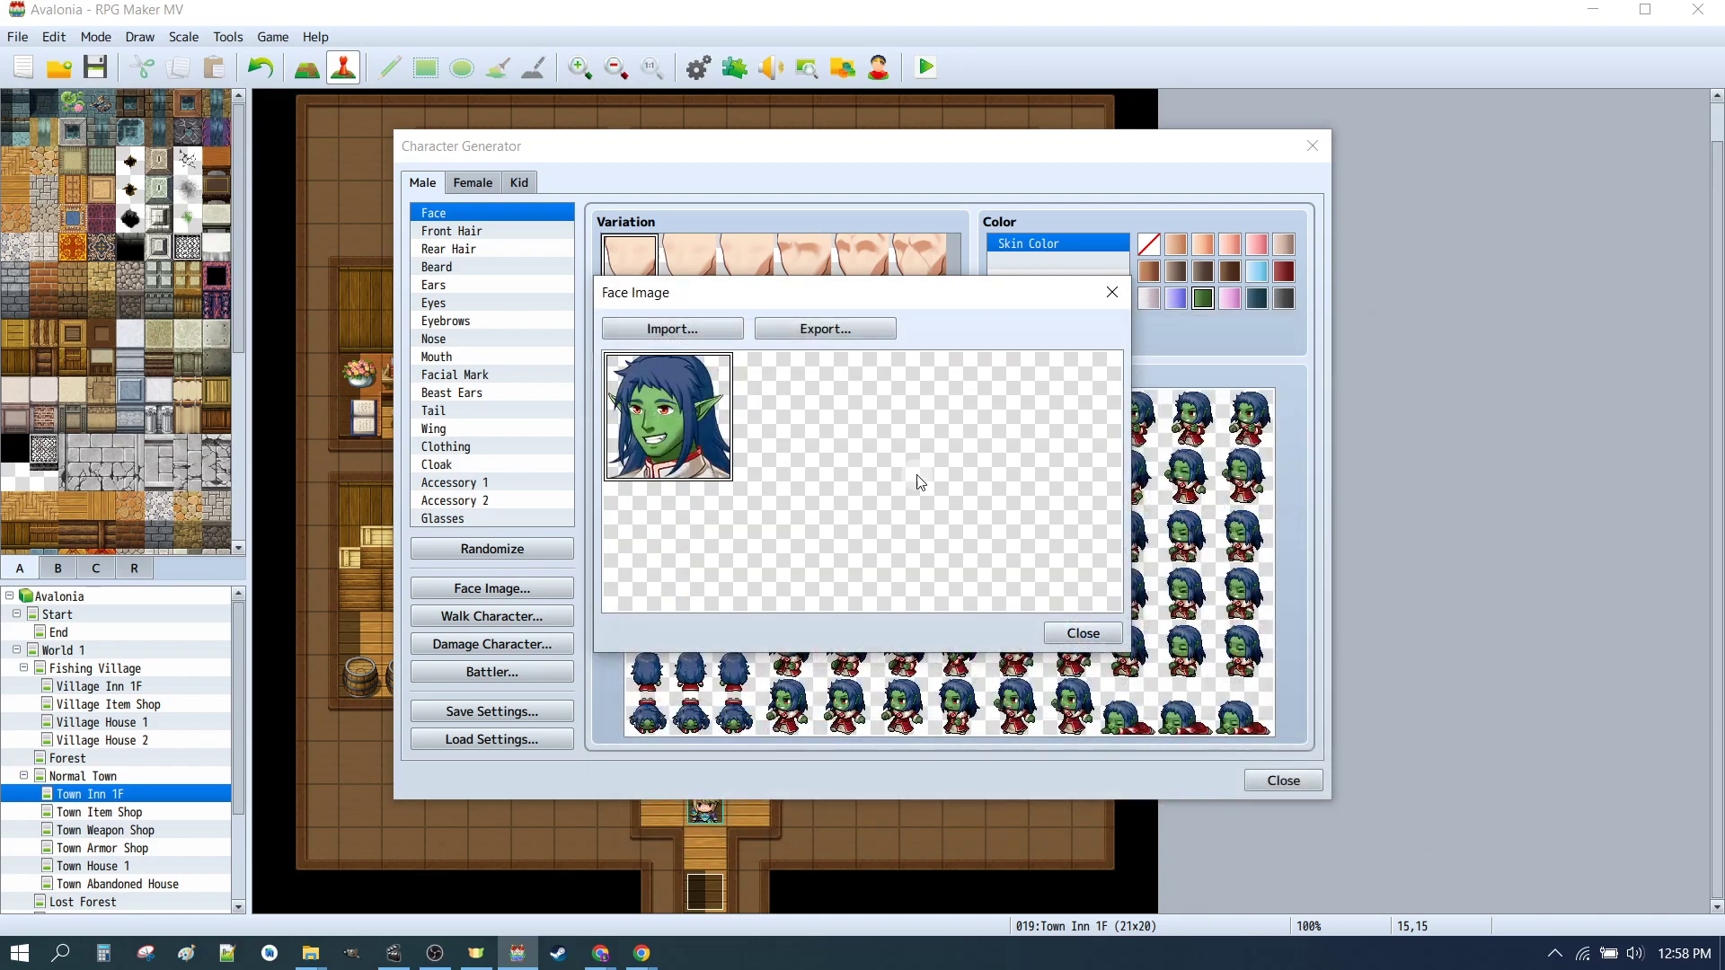
click(1117, 630)
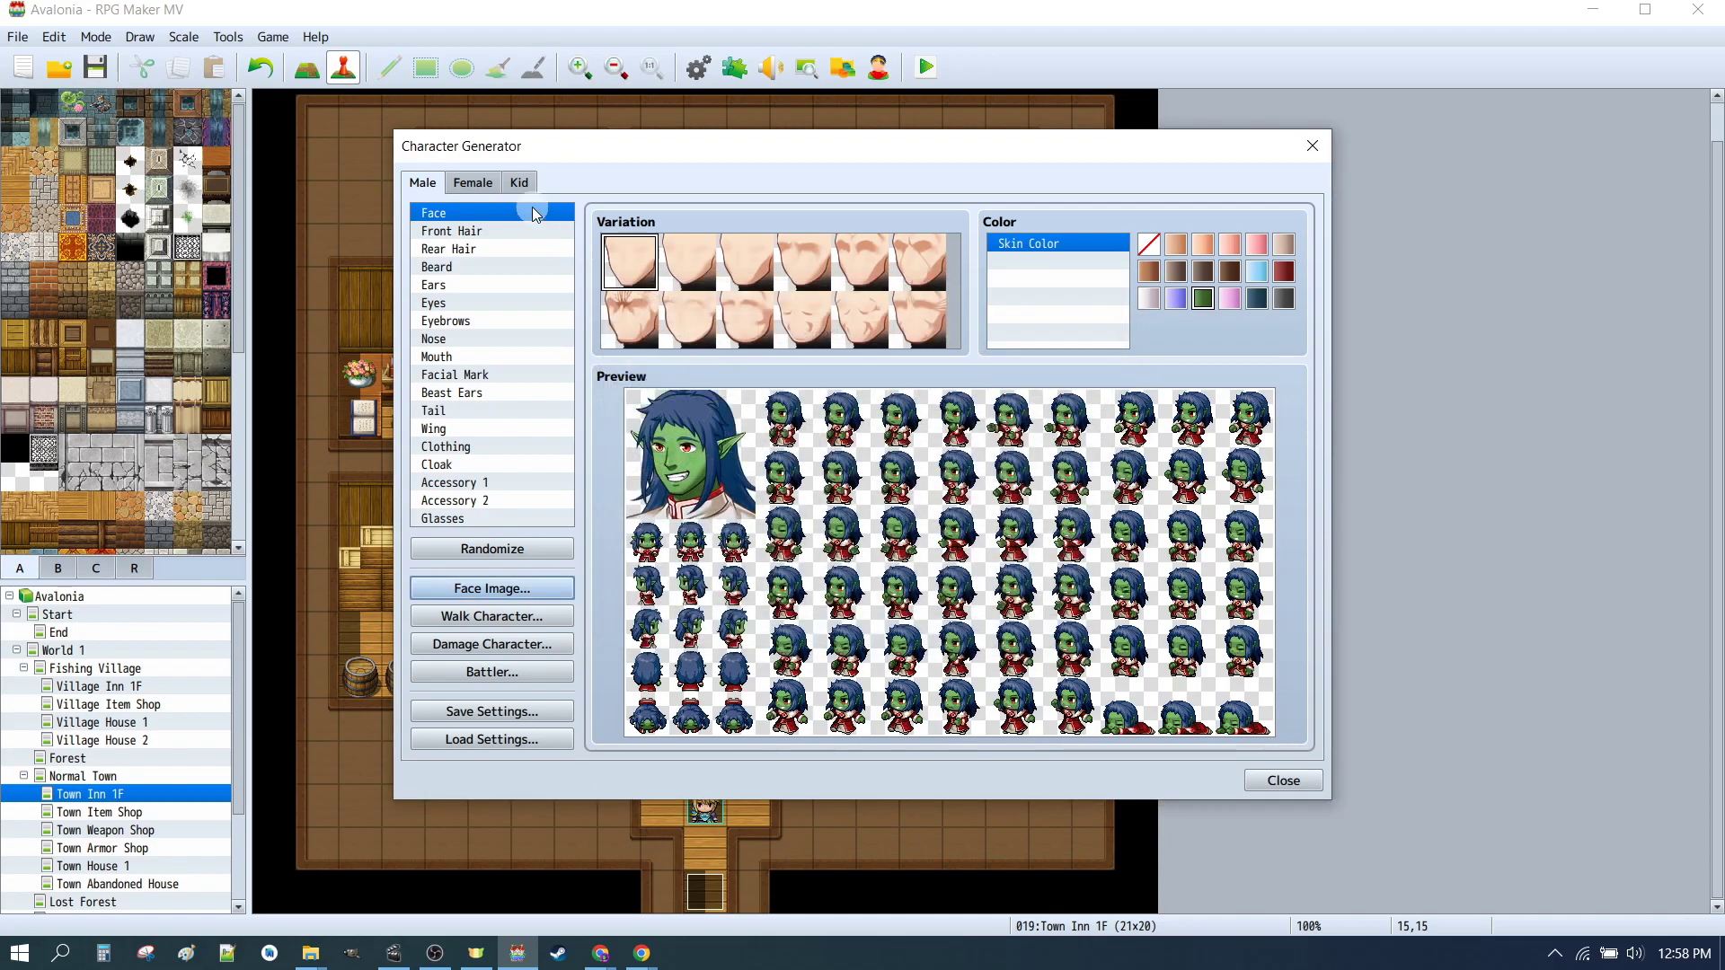
Step: Export the female character's face image as _CHAR_01b_F in the faces folder
click(478, 182)
click(492, 588)
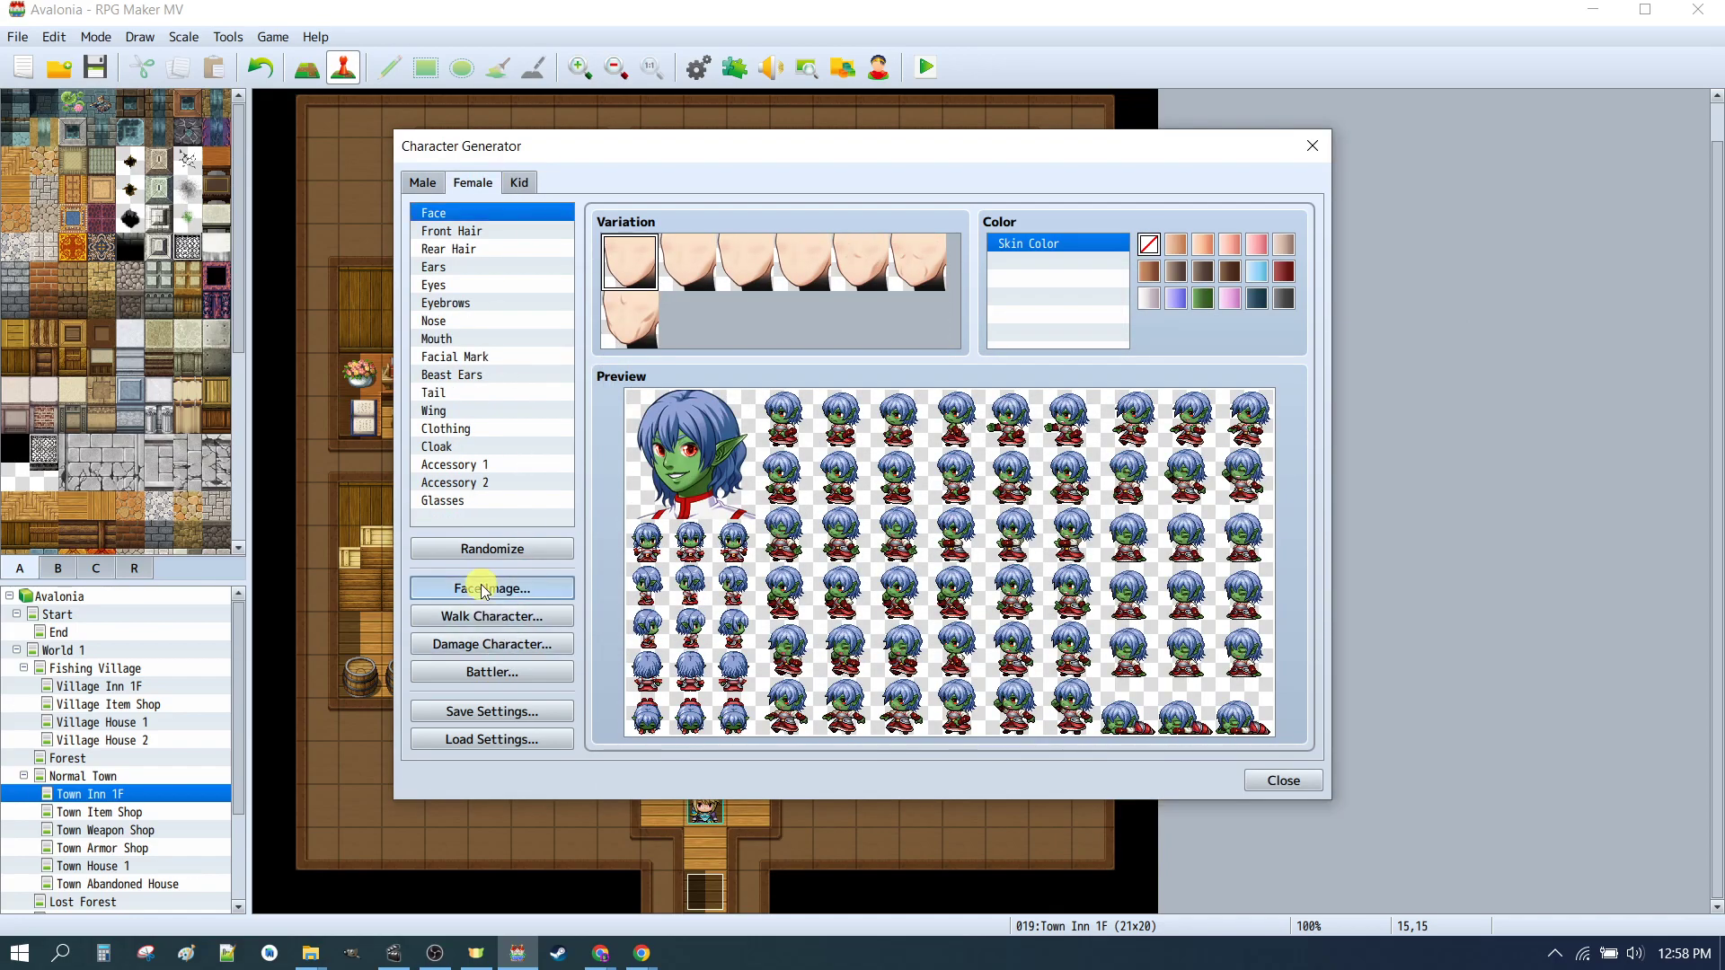
click(824, 328)
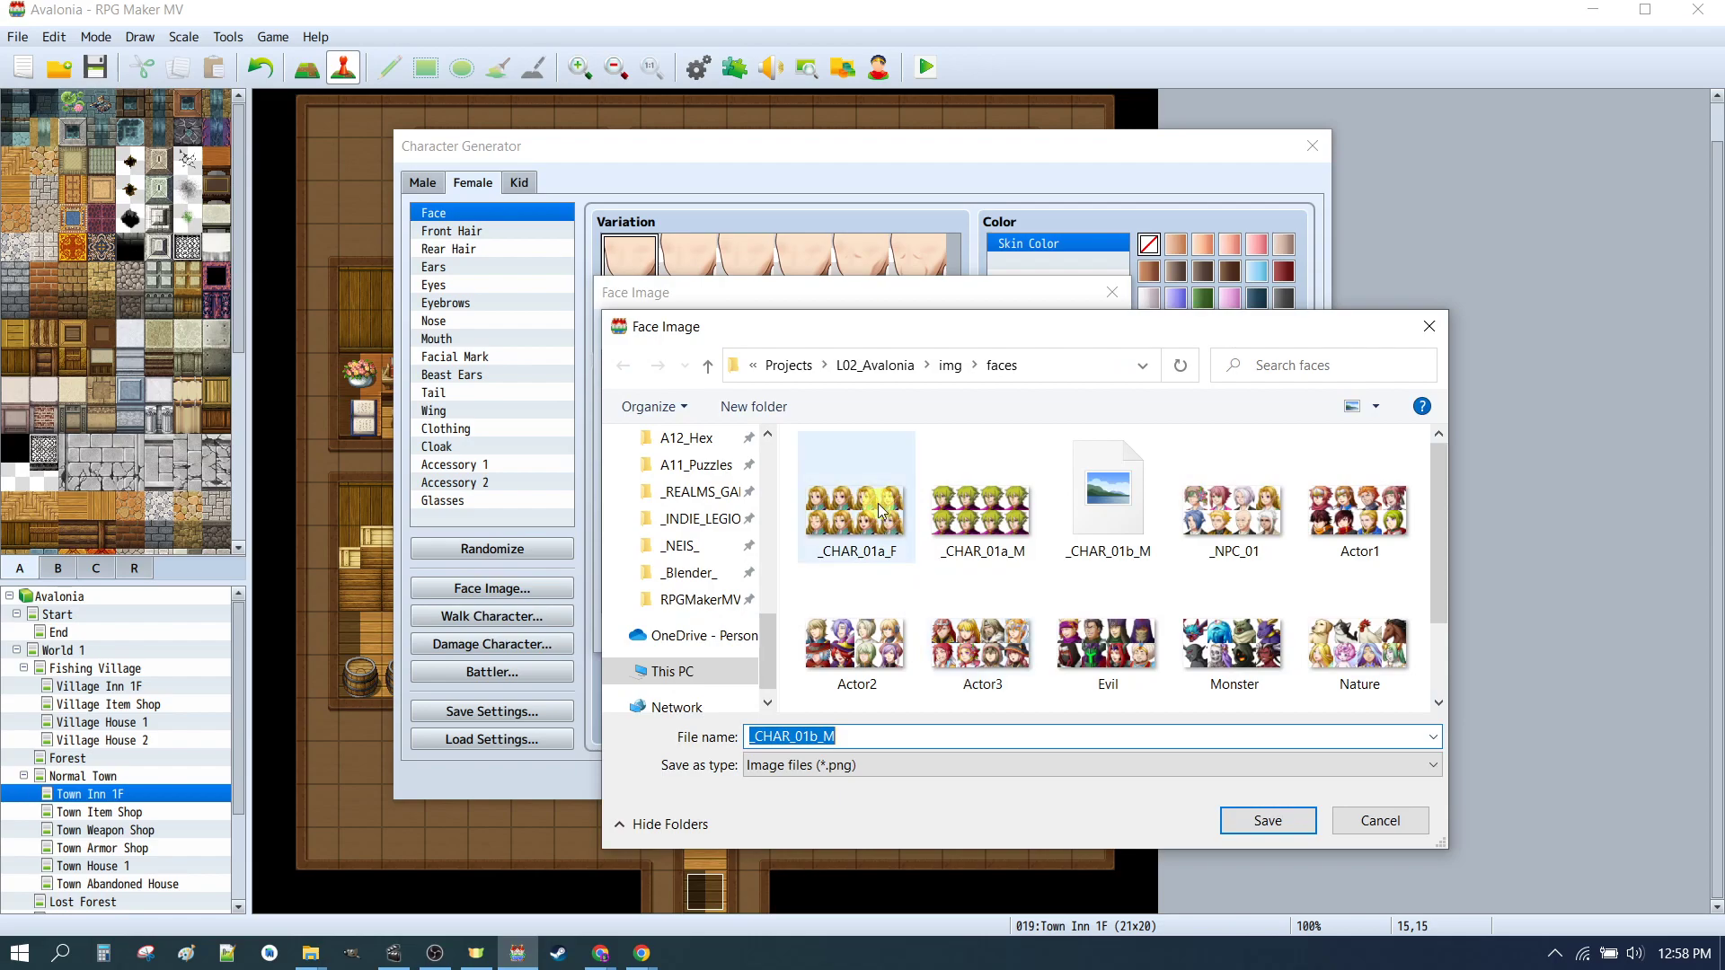
click(857, 507)
double_click(823, 737)
click(824, 737)
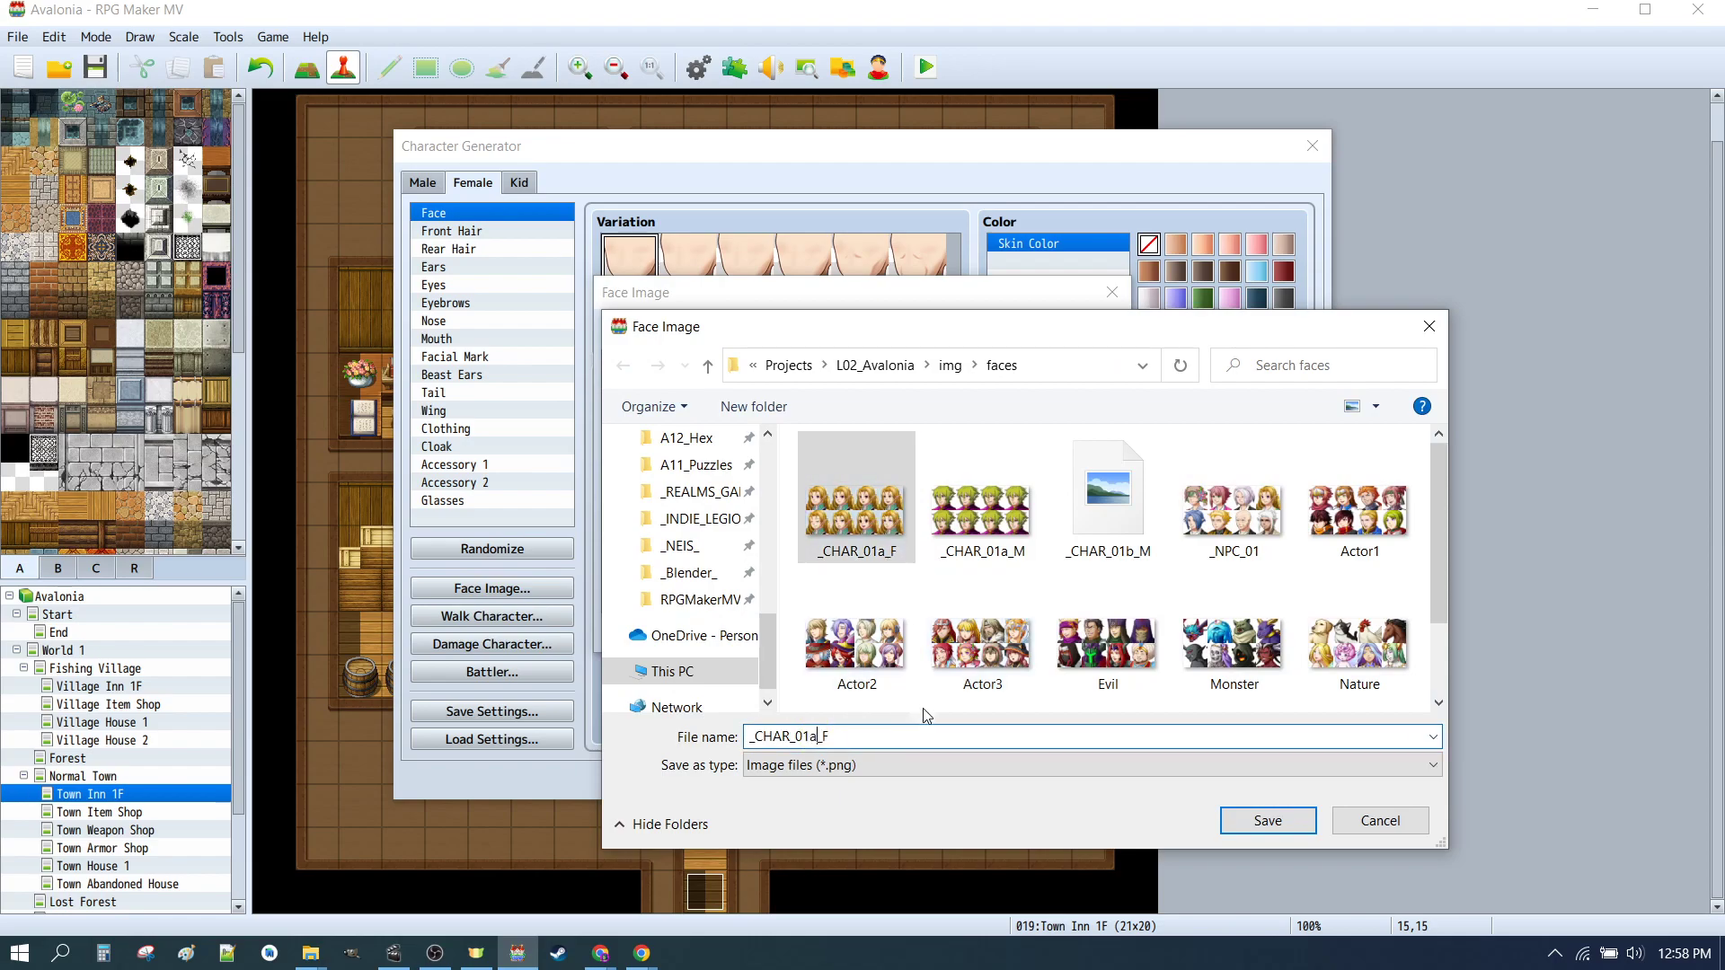
key(BackSpace)
text(b)
click(1265, 818)
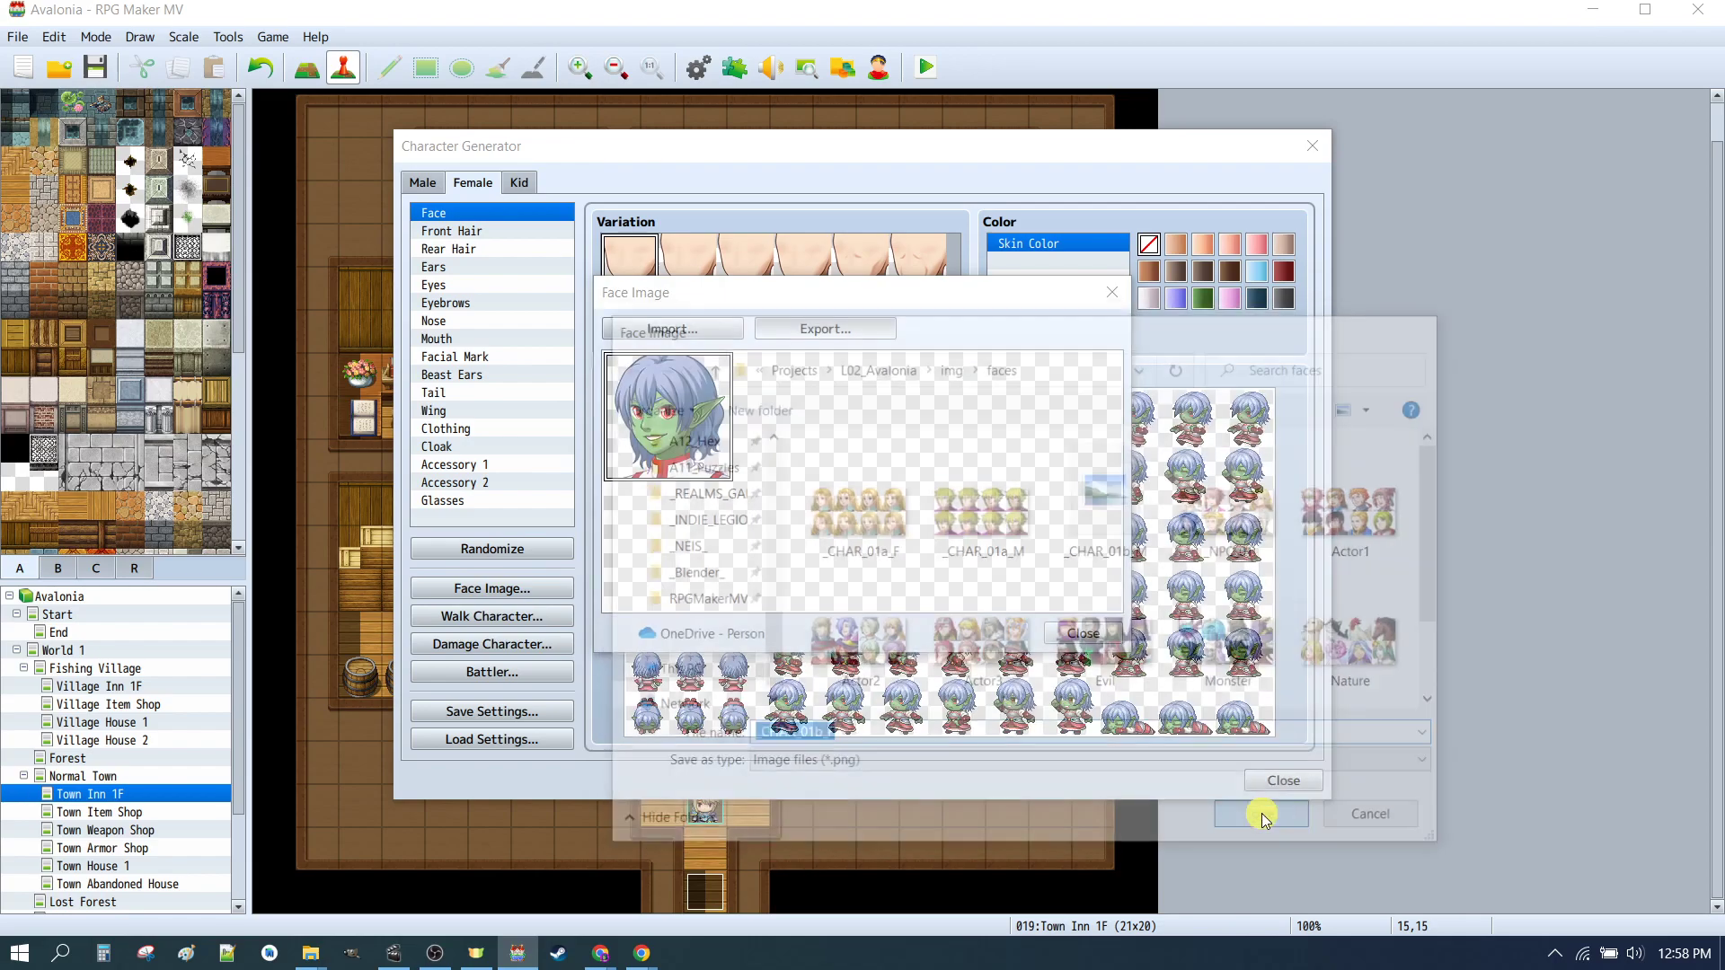
click(1082, 633)
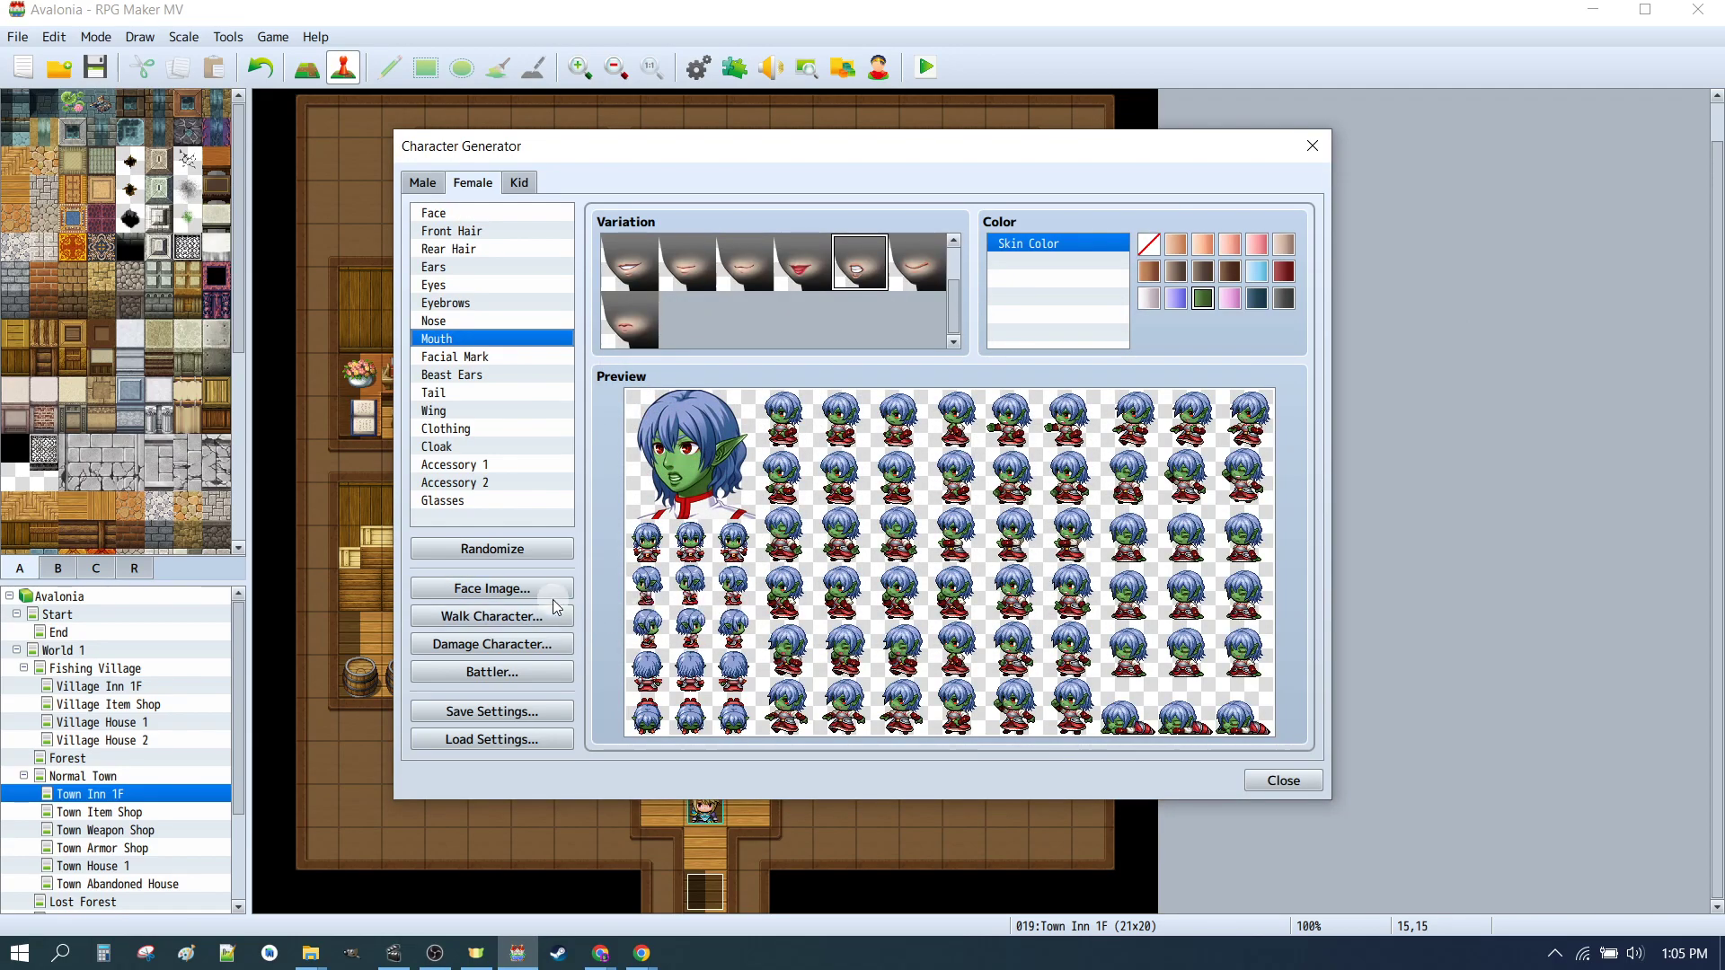
Step: Import the _CHAR_01b_F face sheet into the female face image dialog to inspect it
click(519, 595)
click(710, 334)
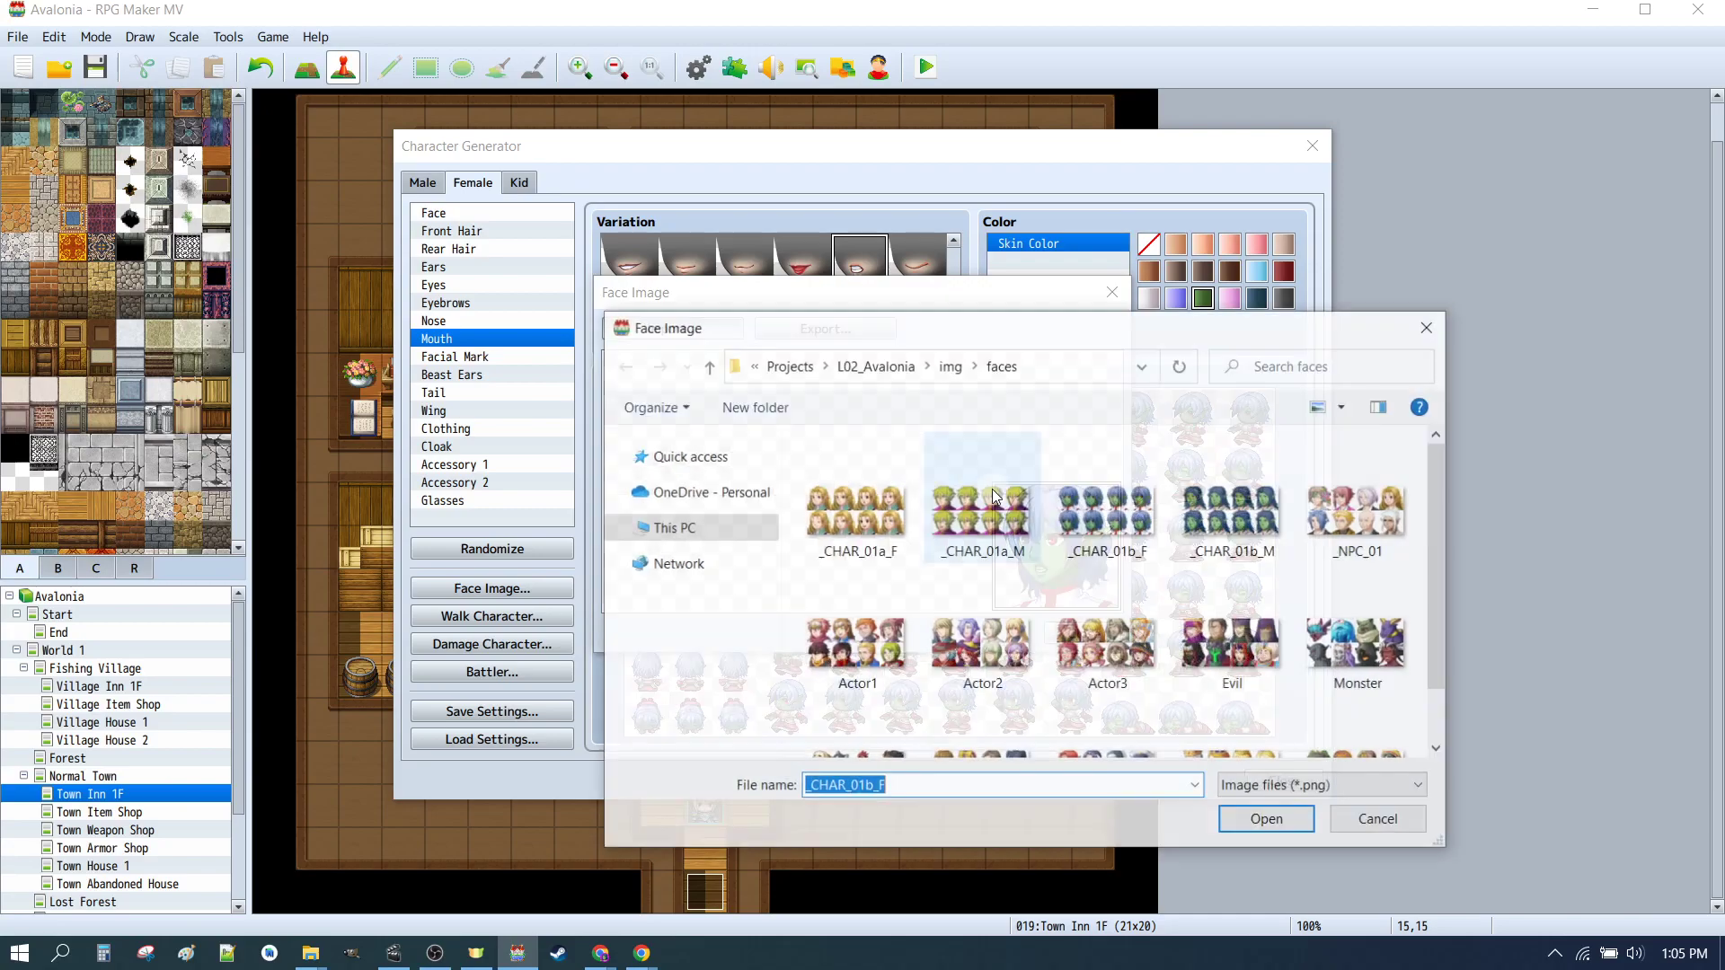
click(1268, 821)
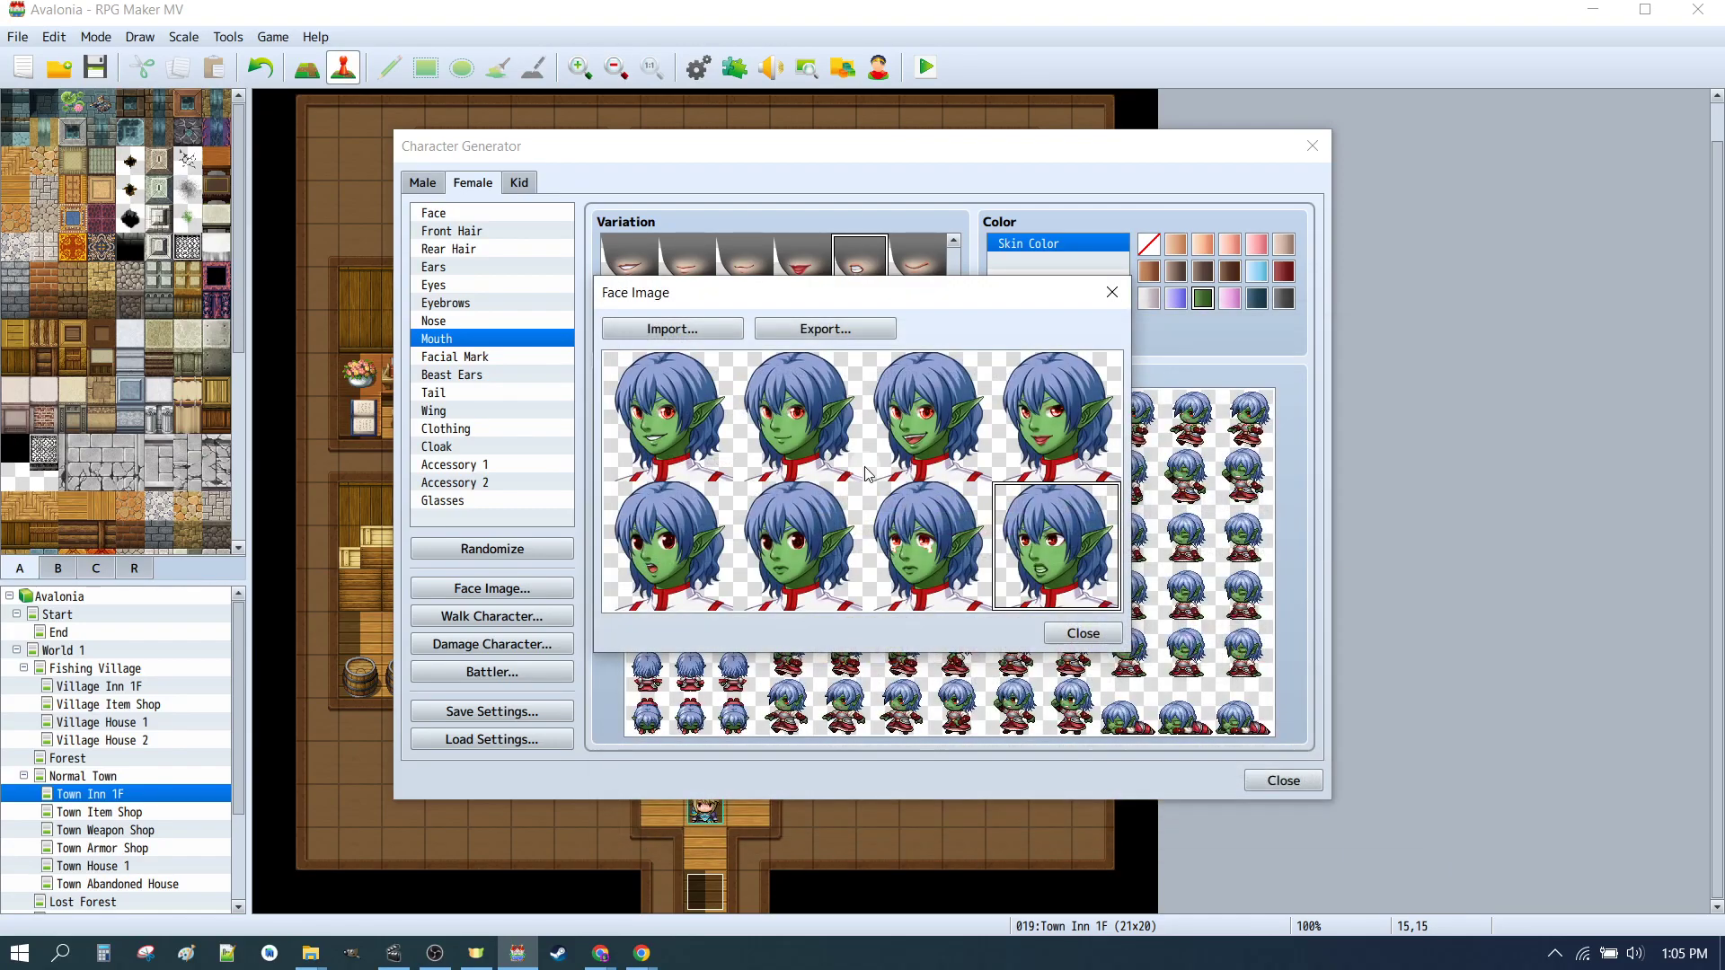
click(1069, 634)
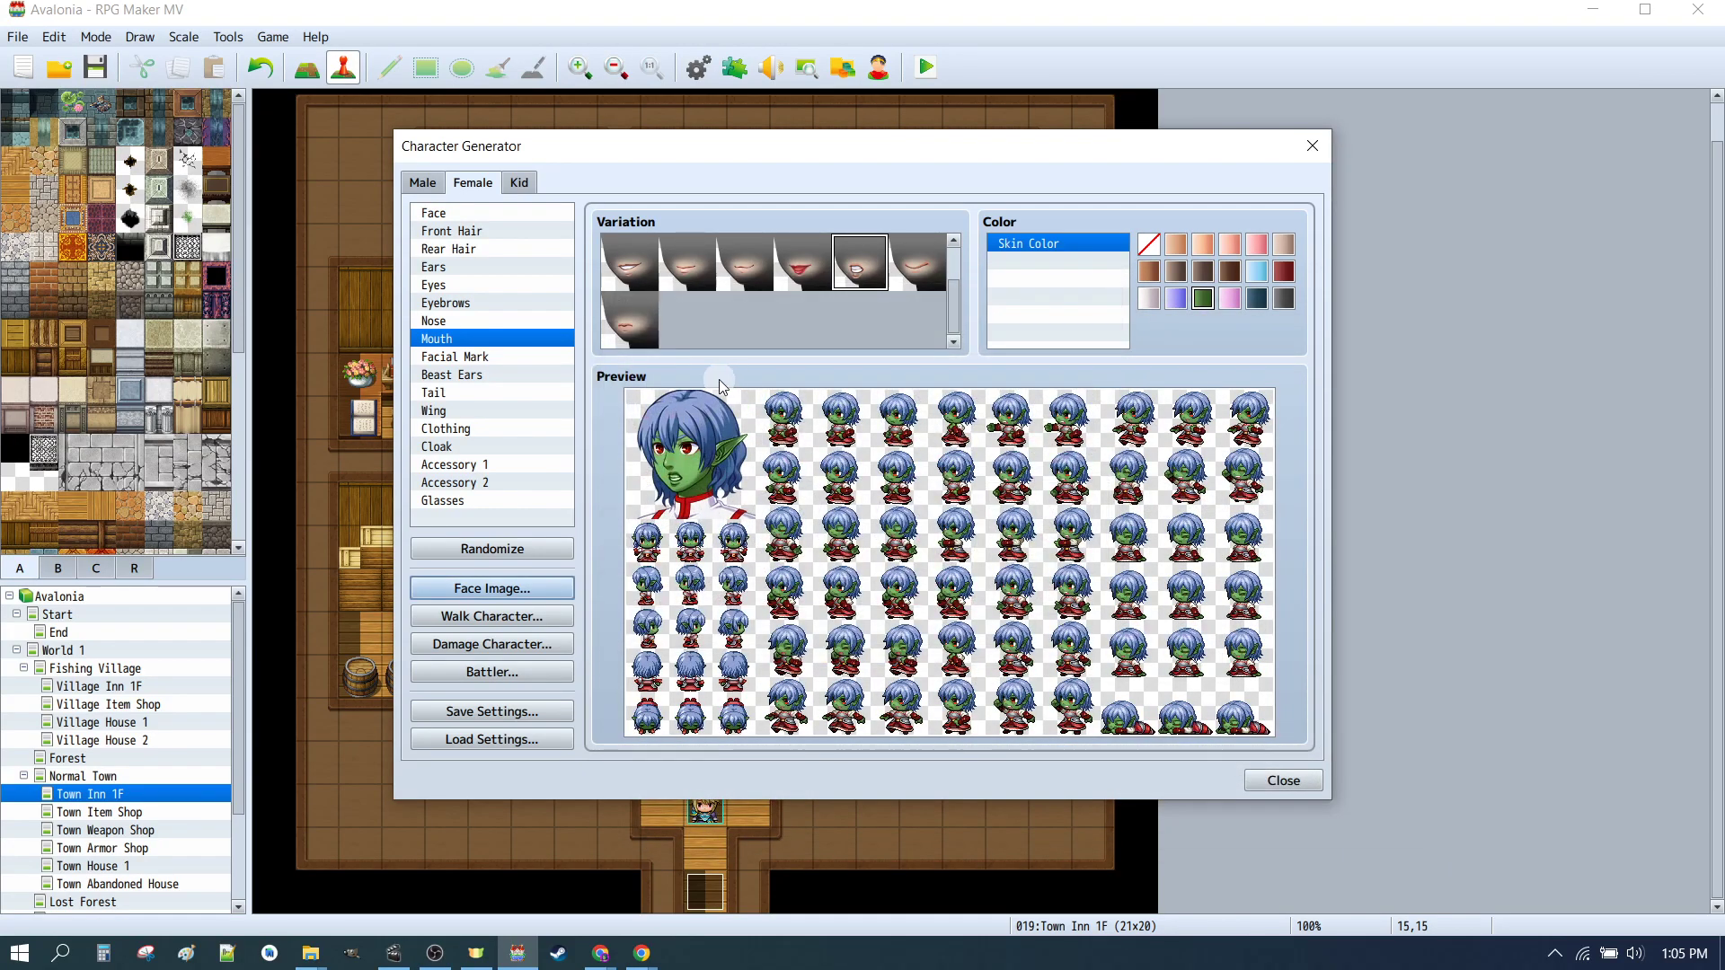
Step: Import the _CHAR_01b_M face sheet into the male face image dialog to inspect it
click(422, 183)
click(496, 590)
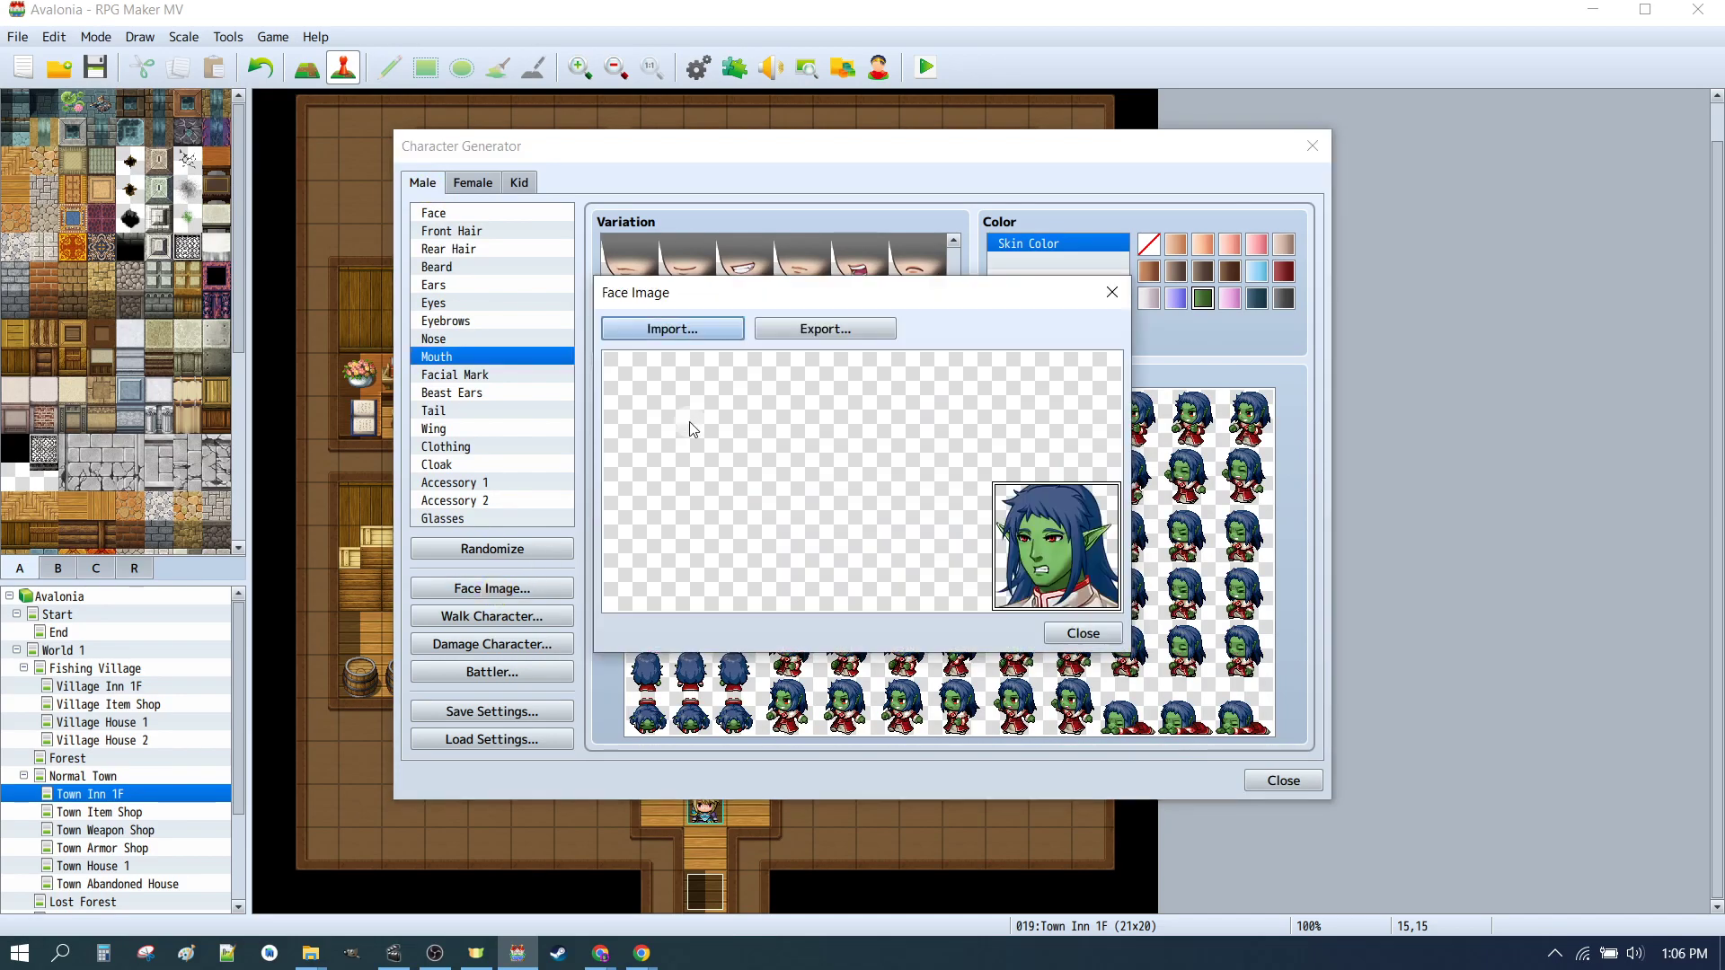
click(843, 335)
key(Escape)
click(649, 330)
click(1204, 512)
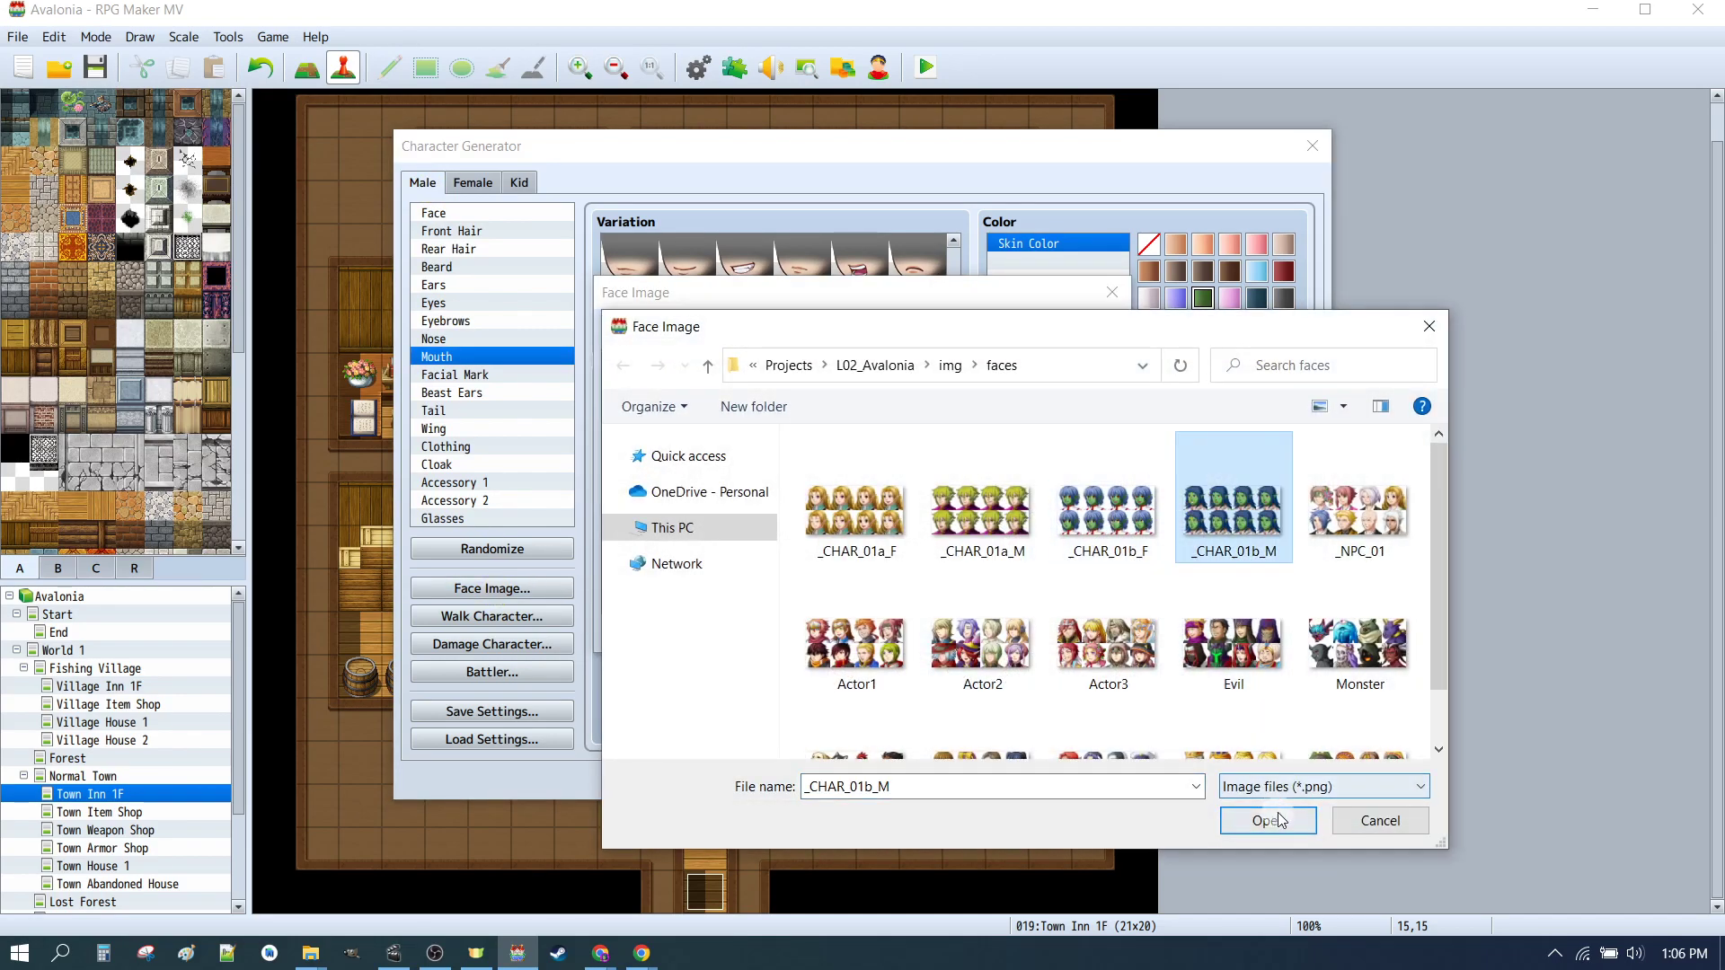
click(1263, 816)
click(1084, 633)
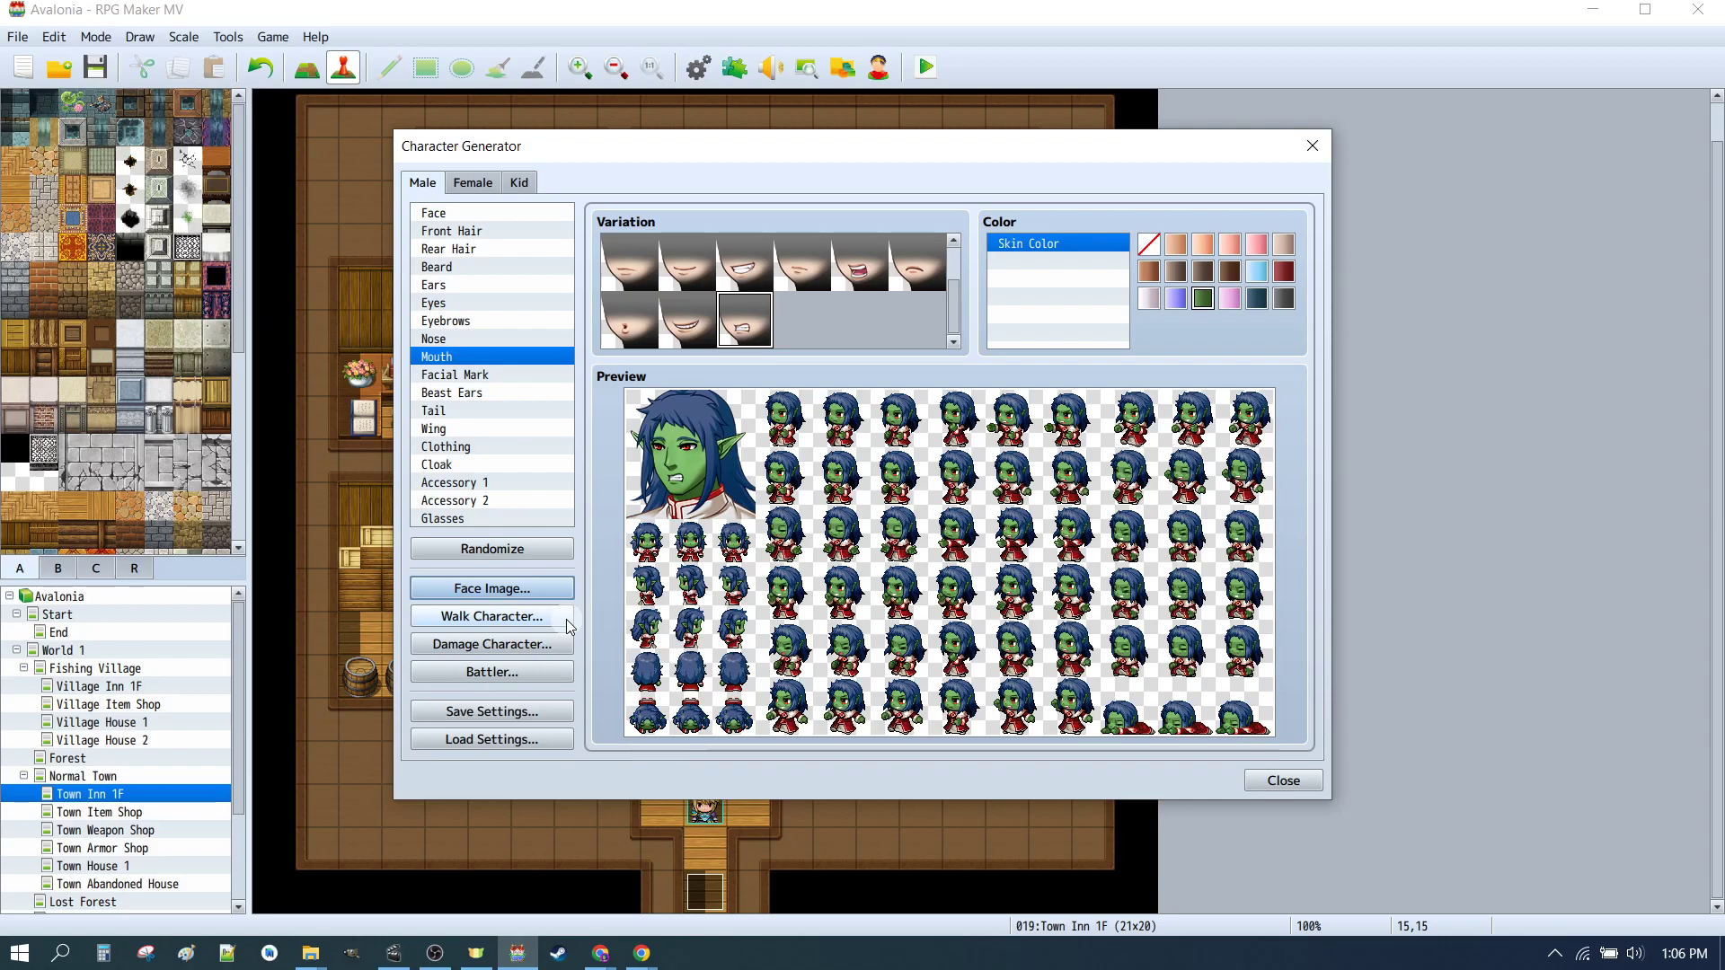
Step: Import the _CHAR_01 walk sheet into the male walk character and export it back over _CHAR_01
click(566, 617)
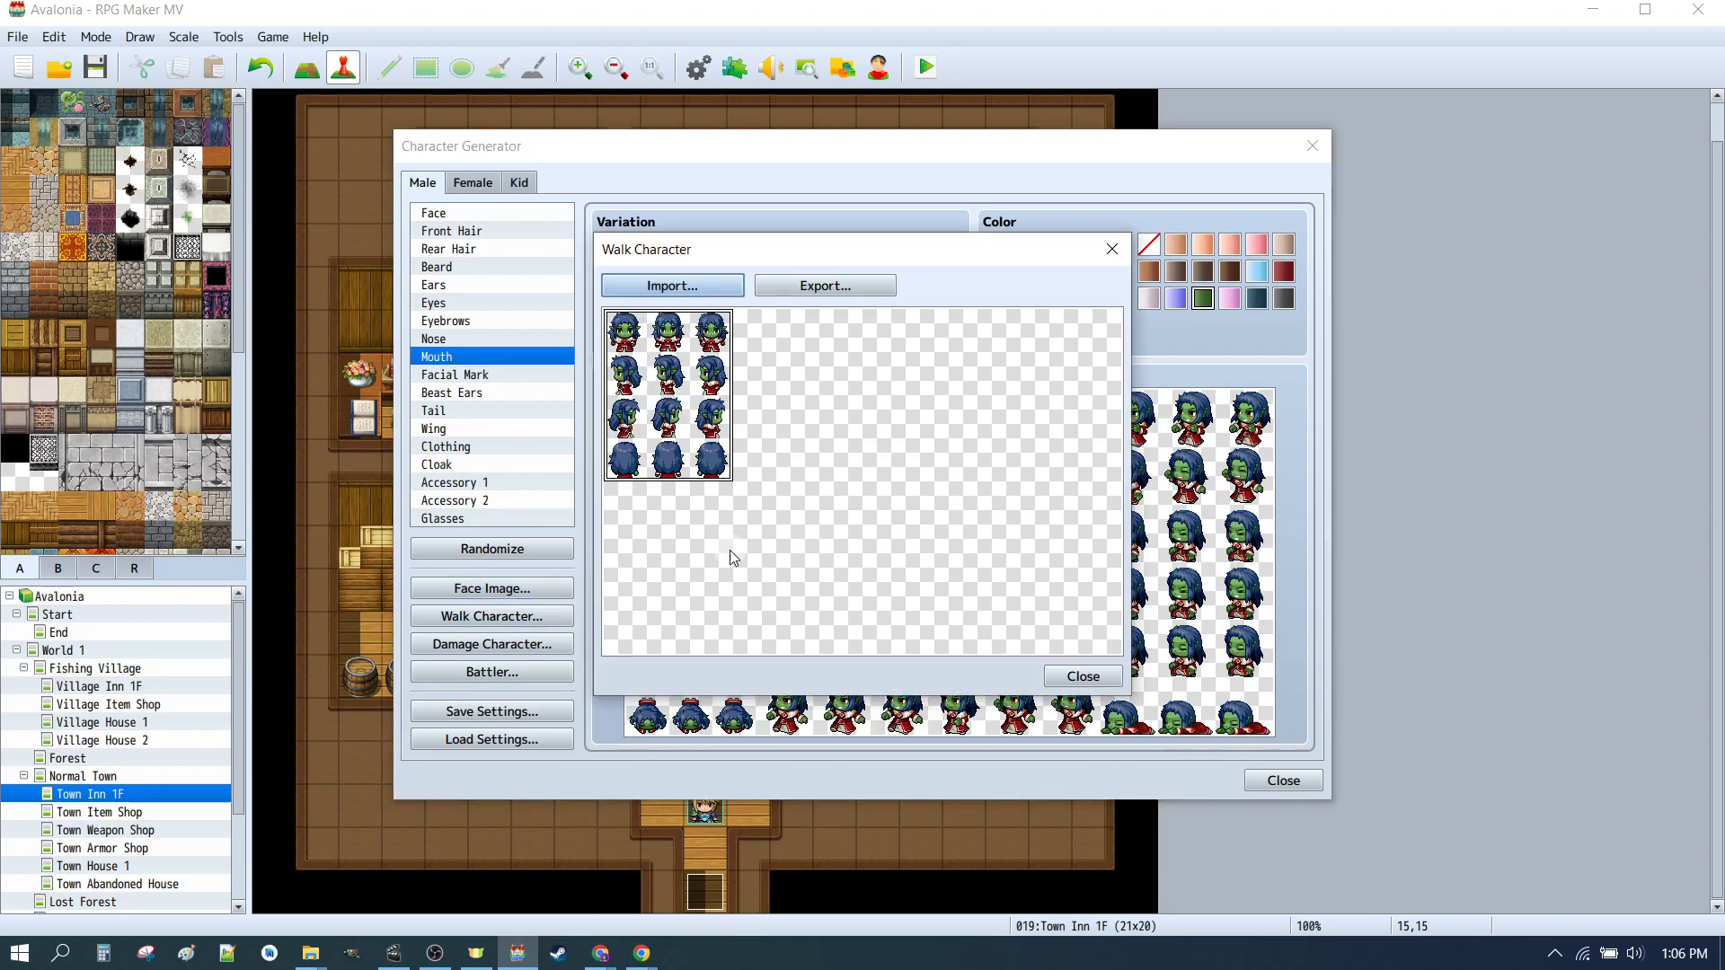
click(715, 285)
scroll(1159, 539, down, 5)
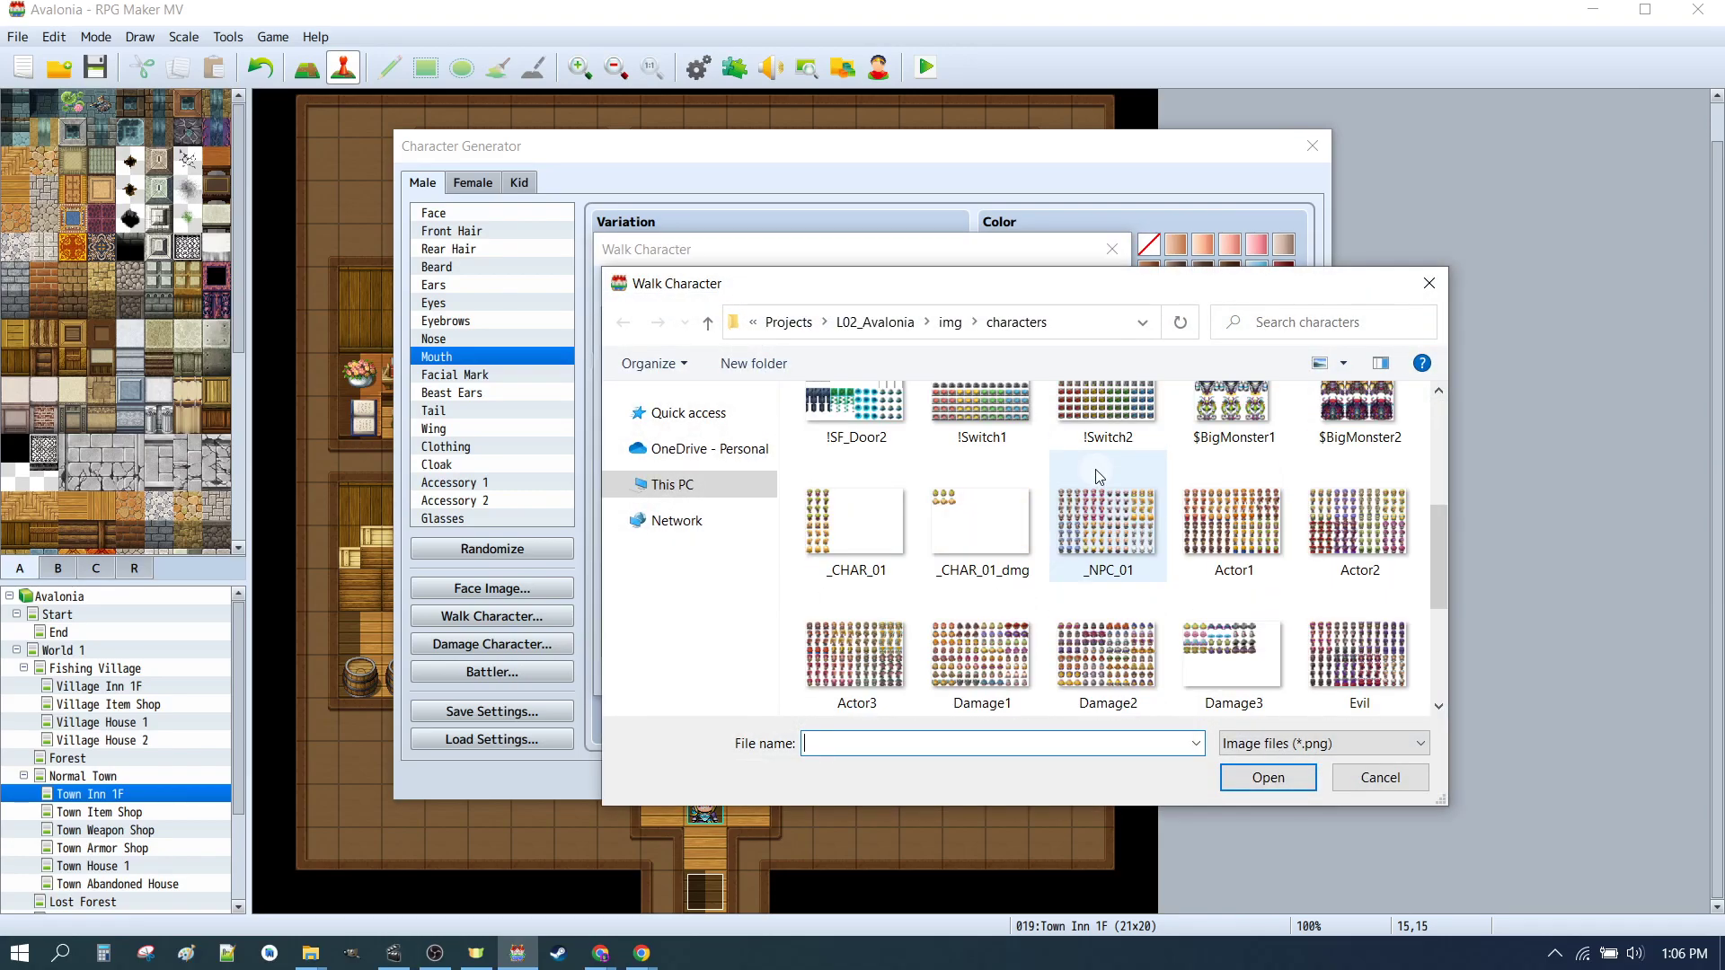
click(854, 526)
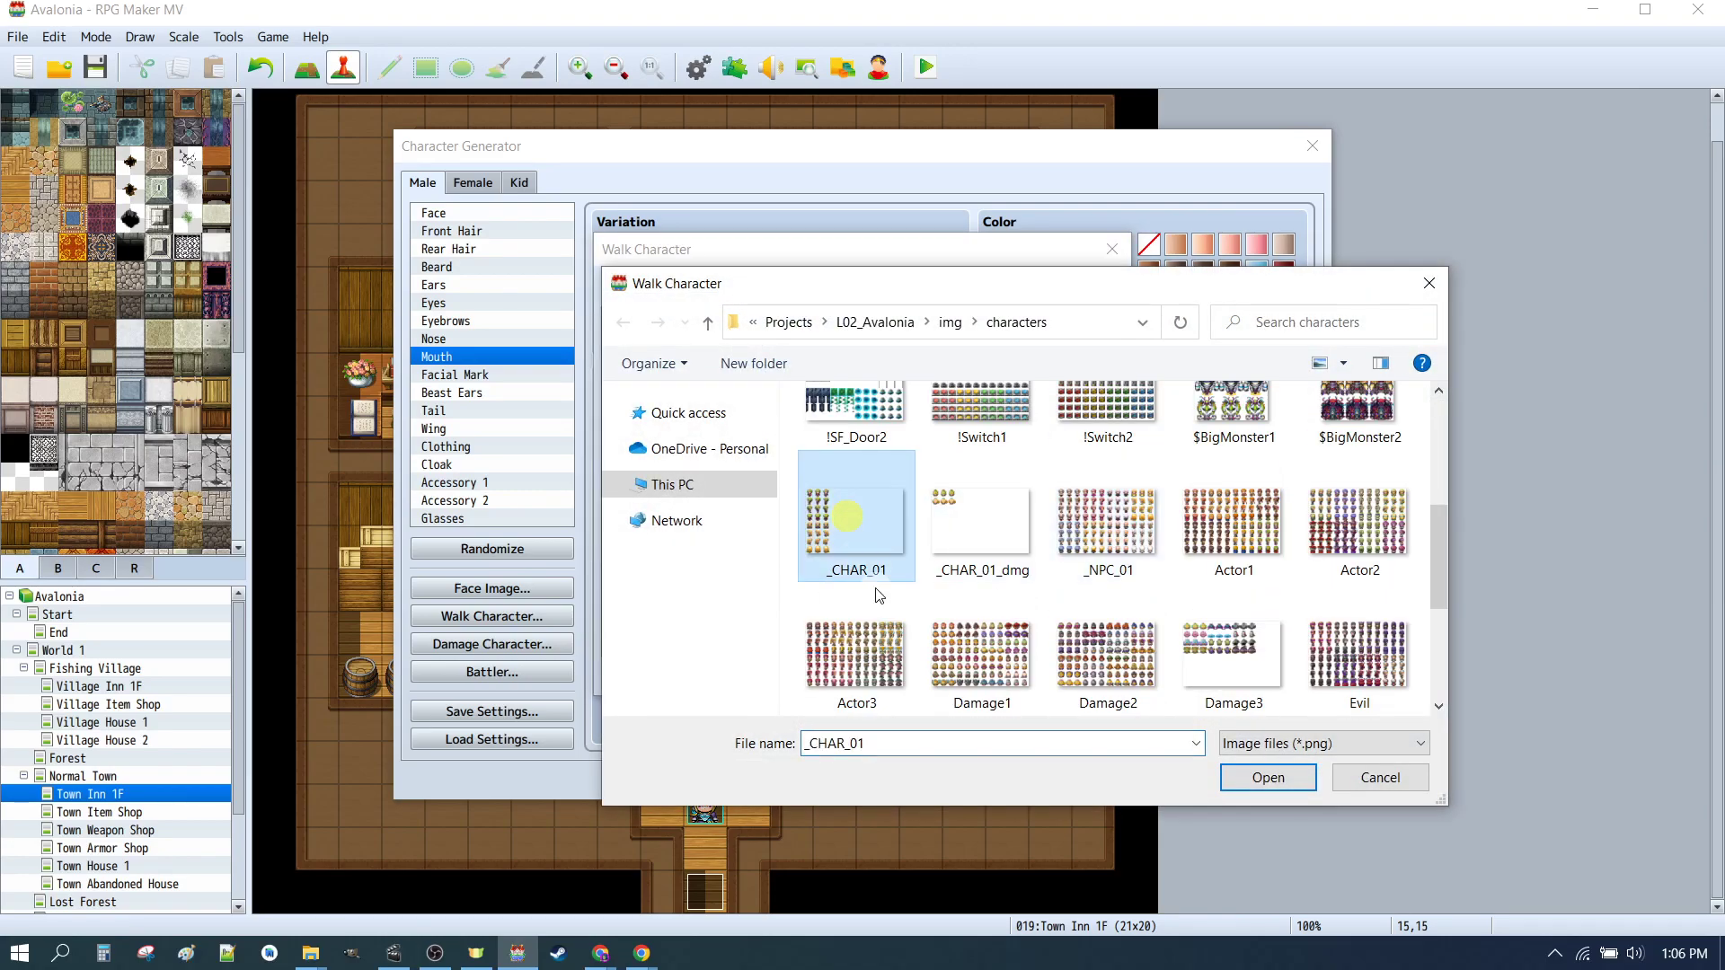
click(1267, 778)
click(825, 285)
scroll(963, 503, down, 3)
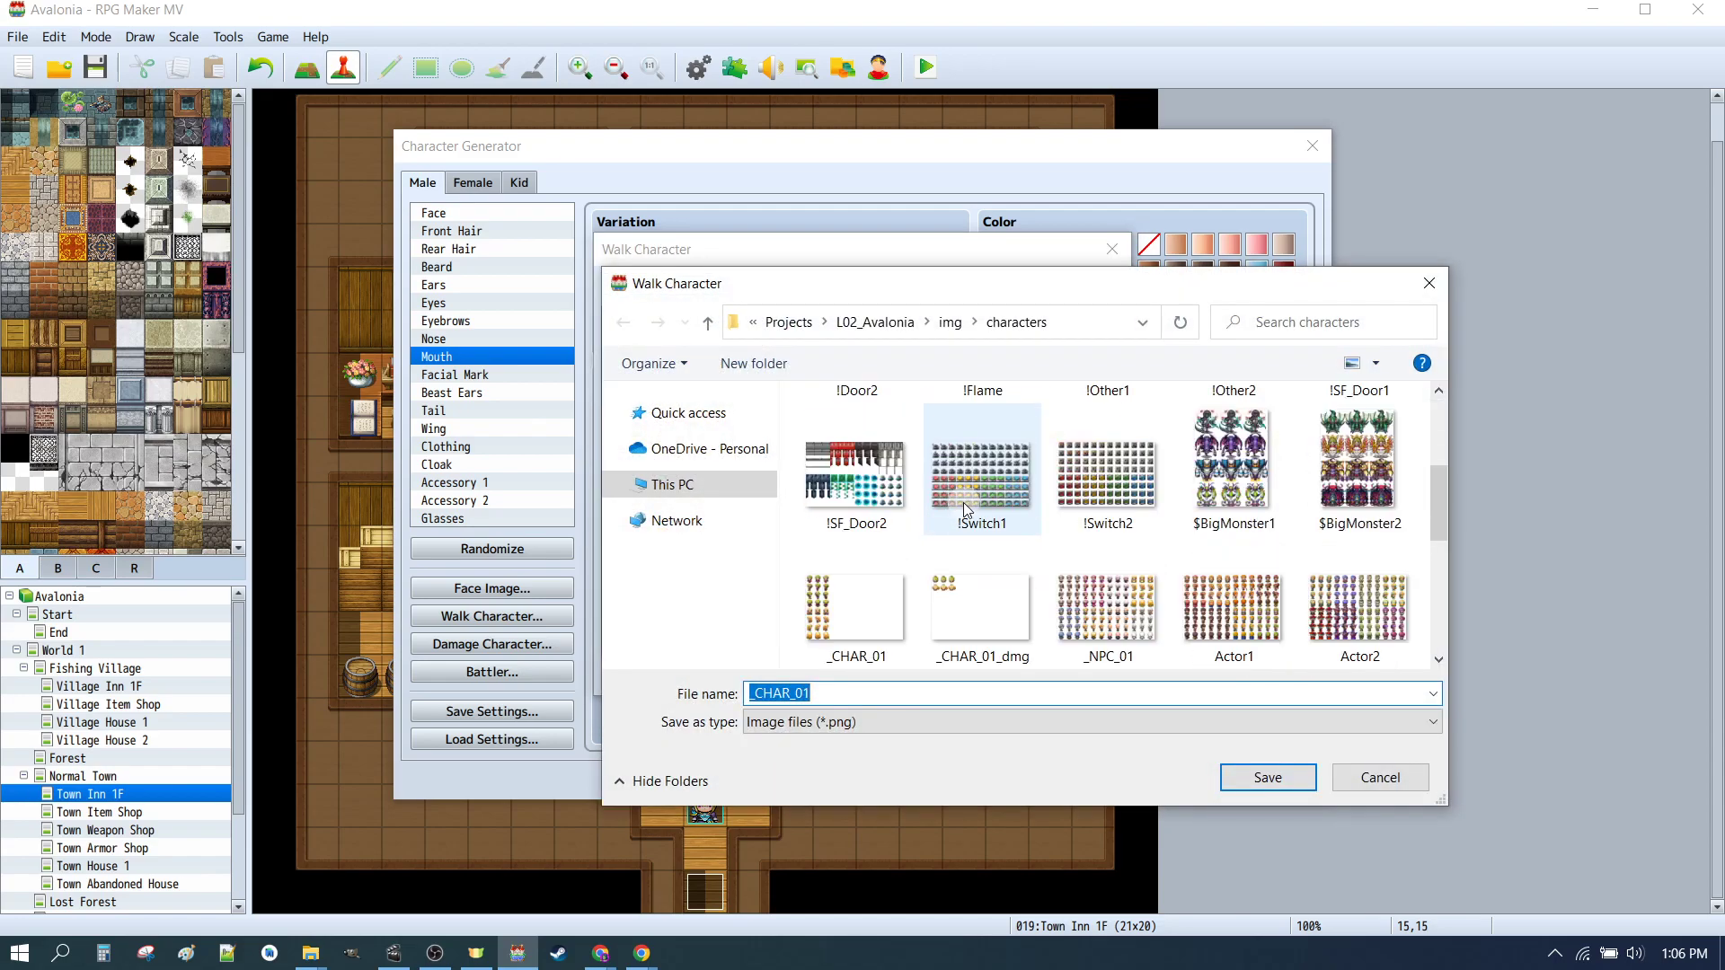
click(860, 602)
click(1269, 778)
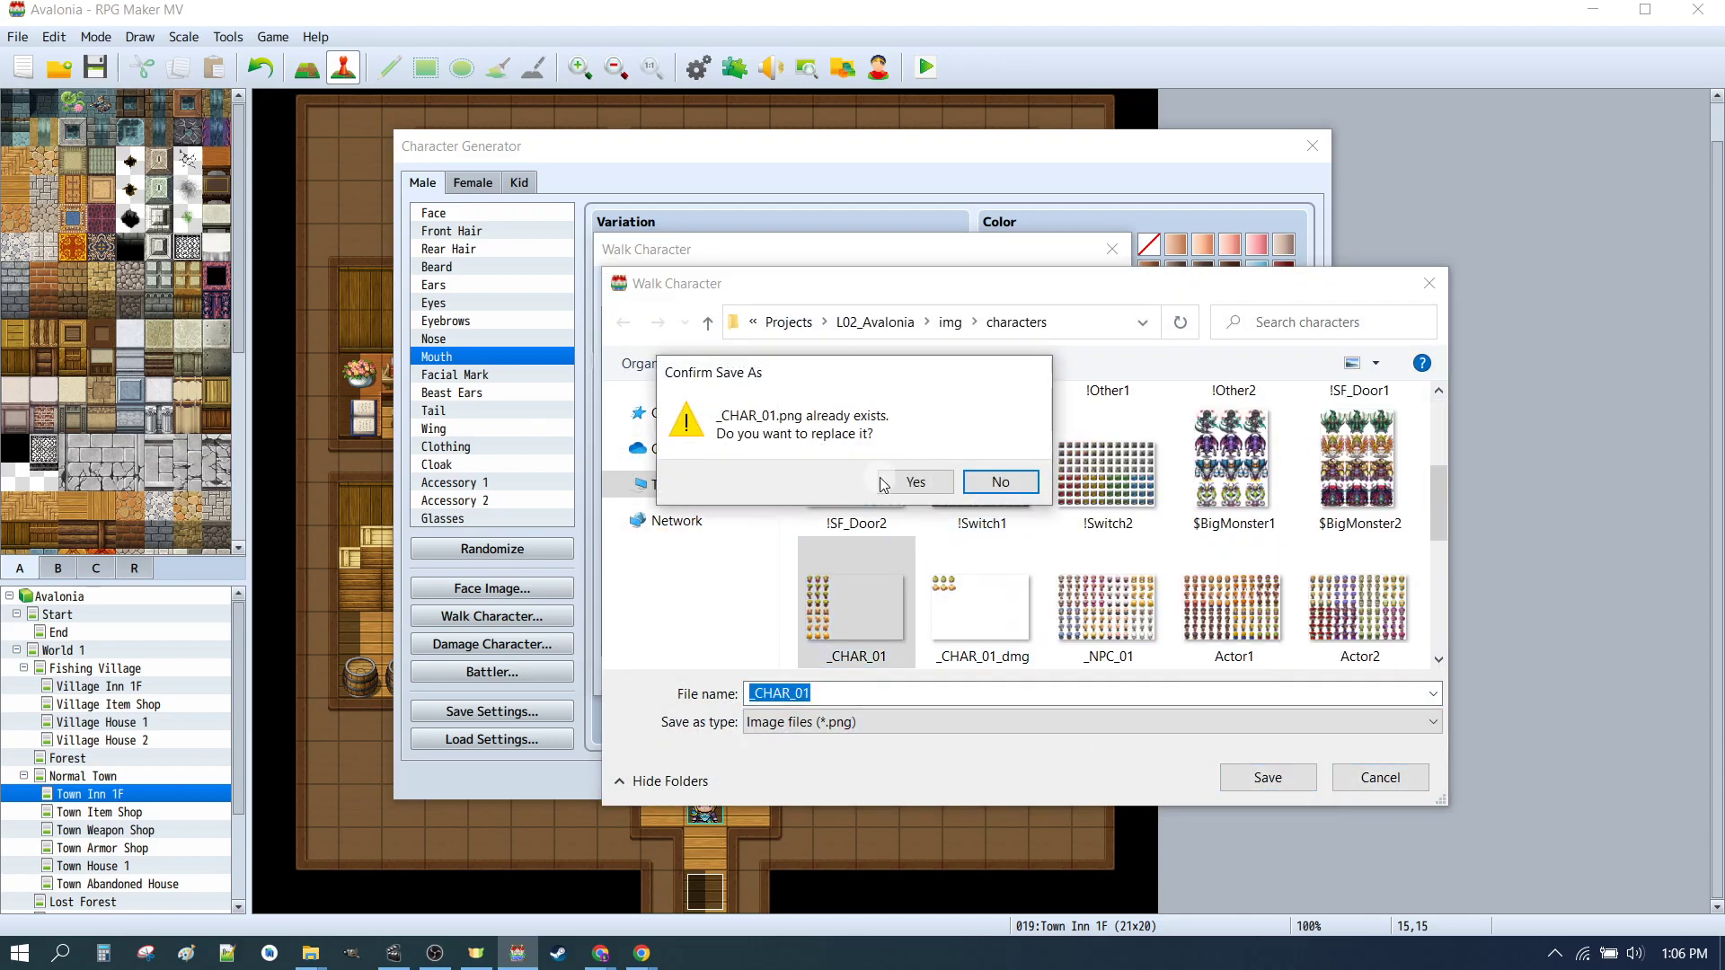
click(883, 483)
click(1083, 677)
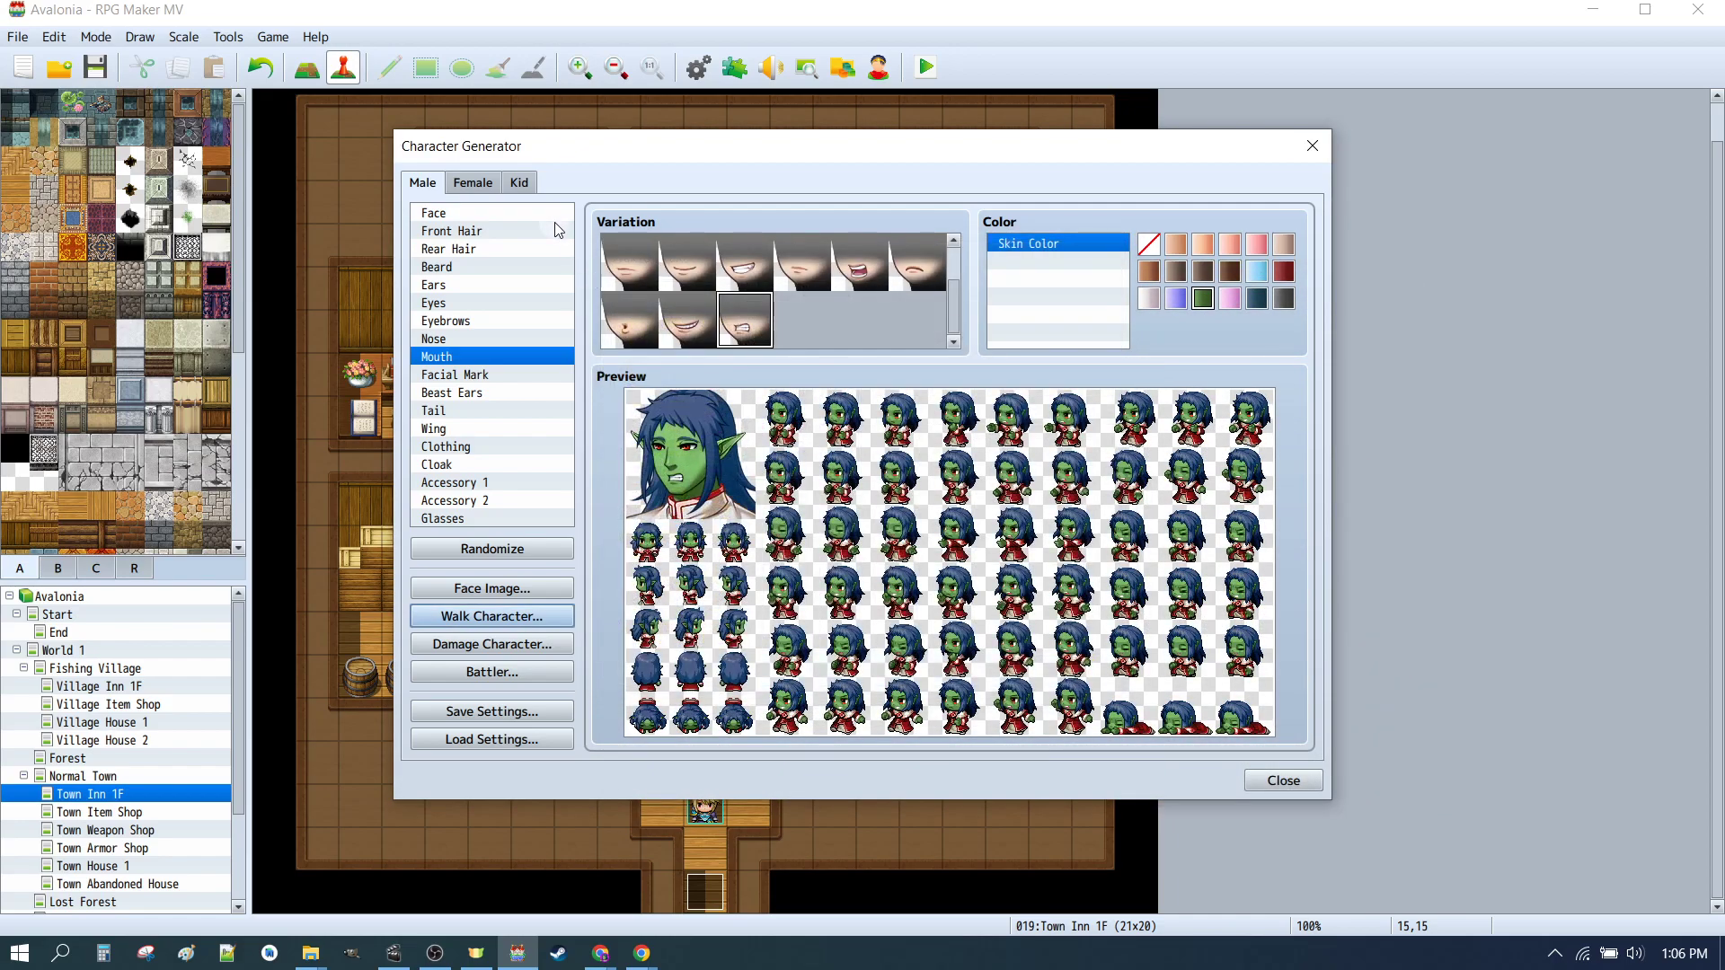
Step: Pick an empty slot in the female walk character sheet and import the _CHAR_01 walk sheet
click(478, 184)
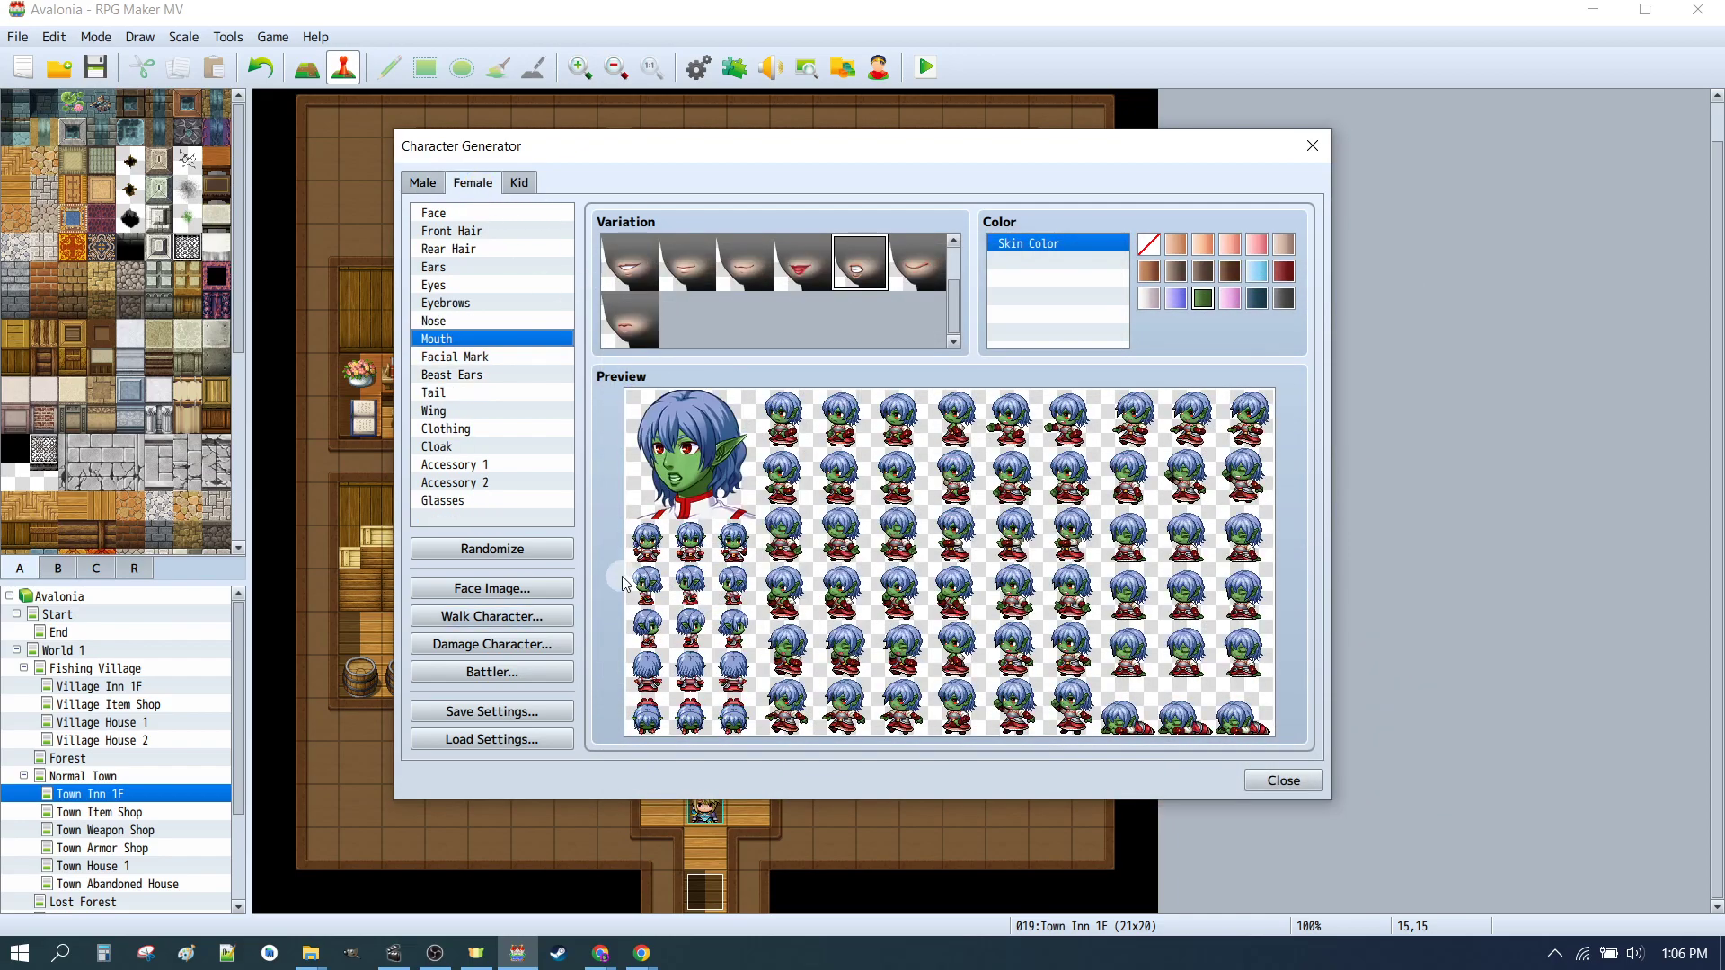
click(501, 616)
click(809, 564)
click(663, 288)
scroll(799, 470, down, 3)
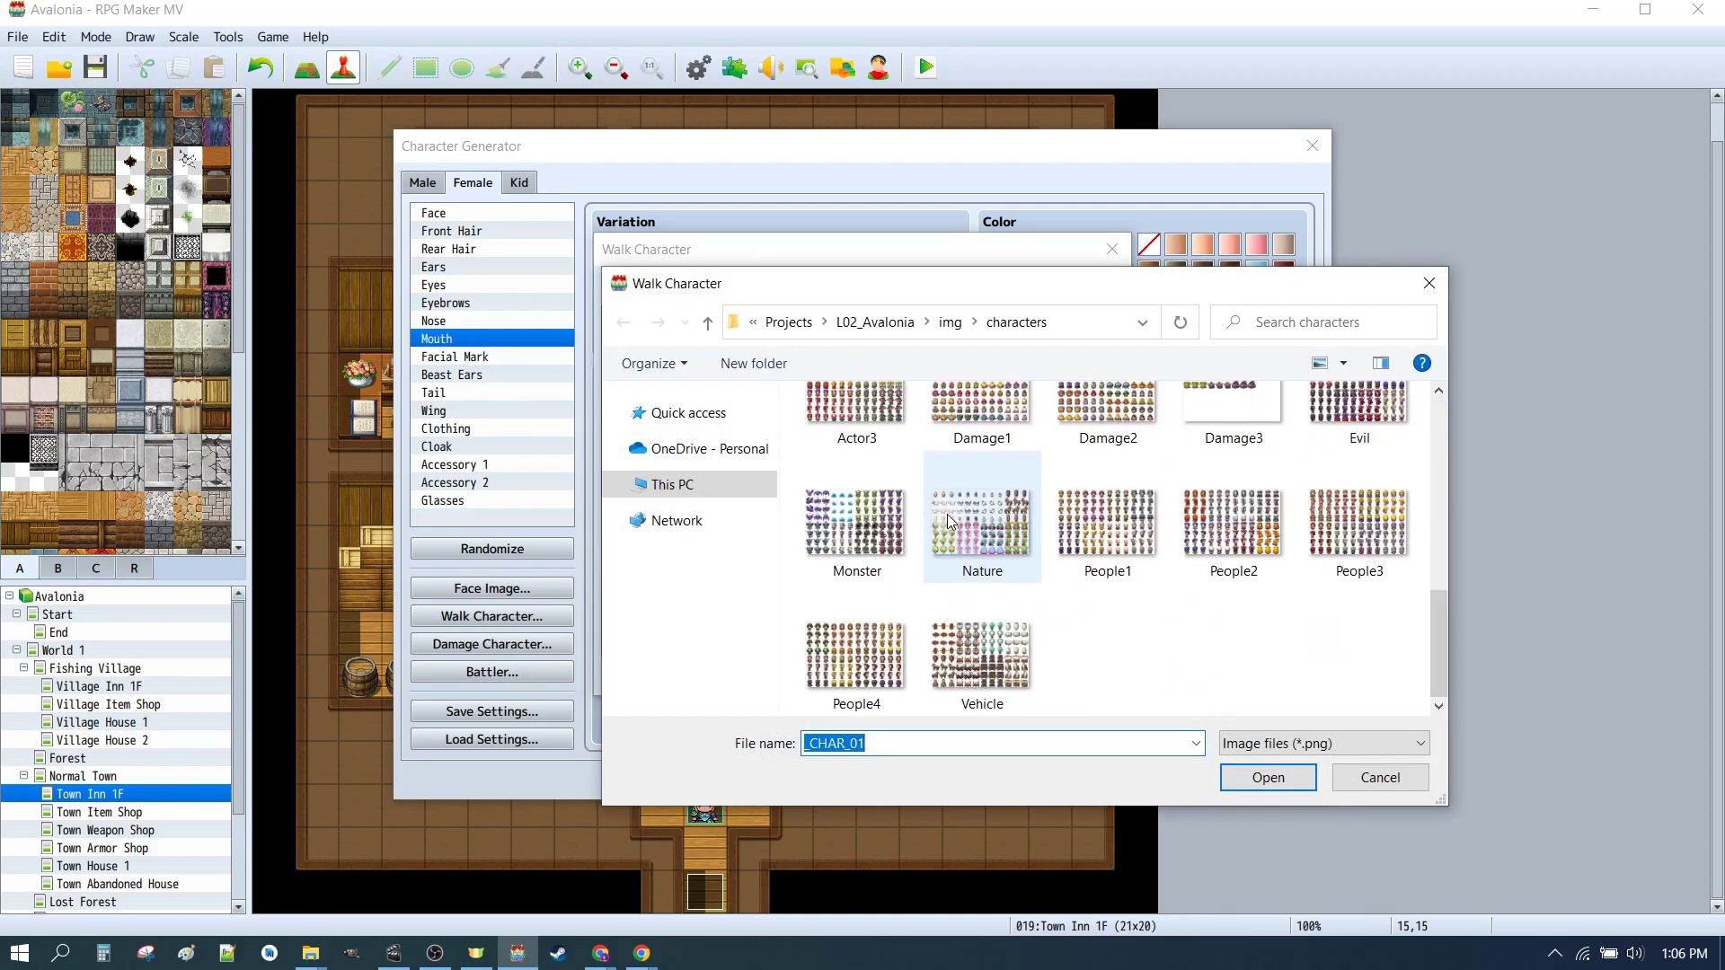
scroll(799, 470, up, 3)
click(849, 463)
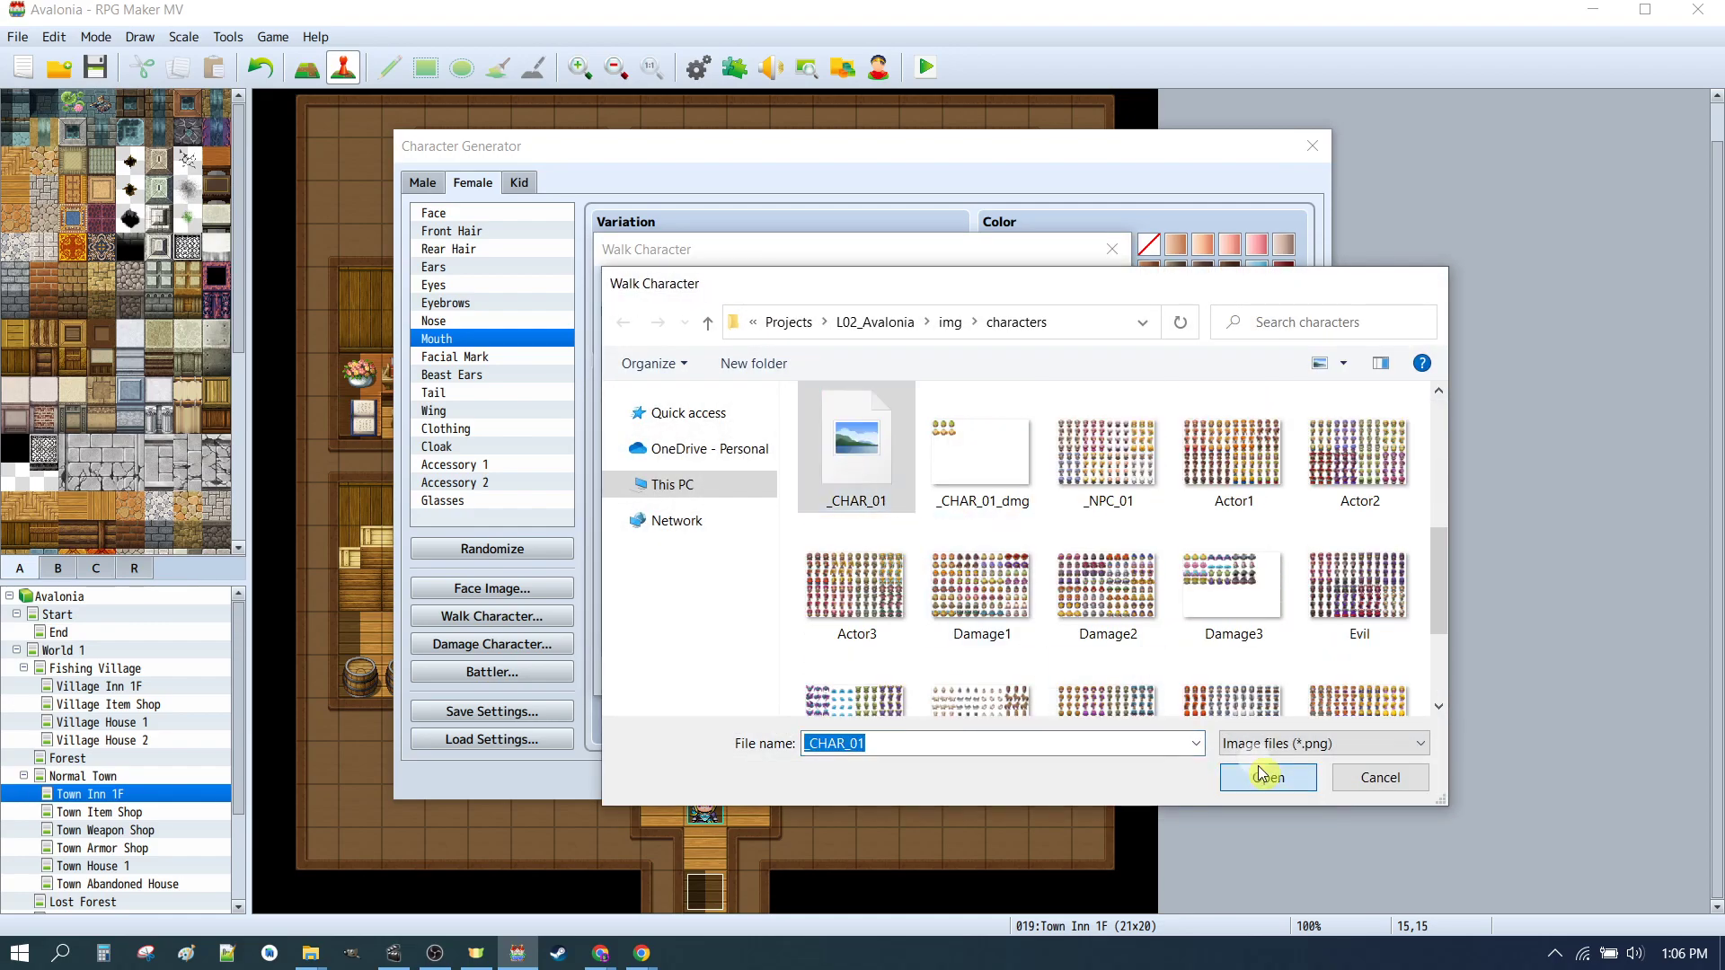
click(1268, 777)
Step: Export the combined female walk character sheet over _CHAR_01 in the characters folder
click(825, 286)
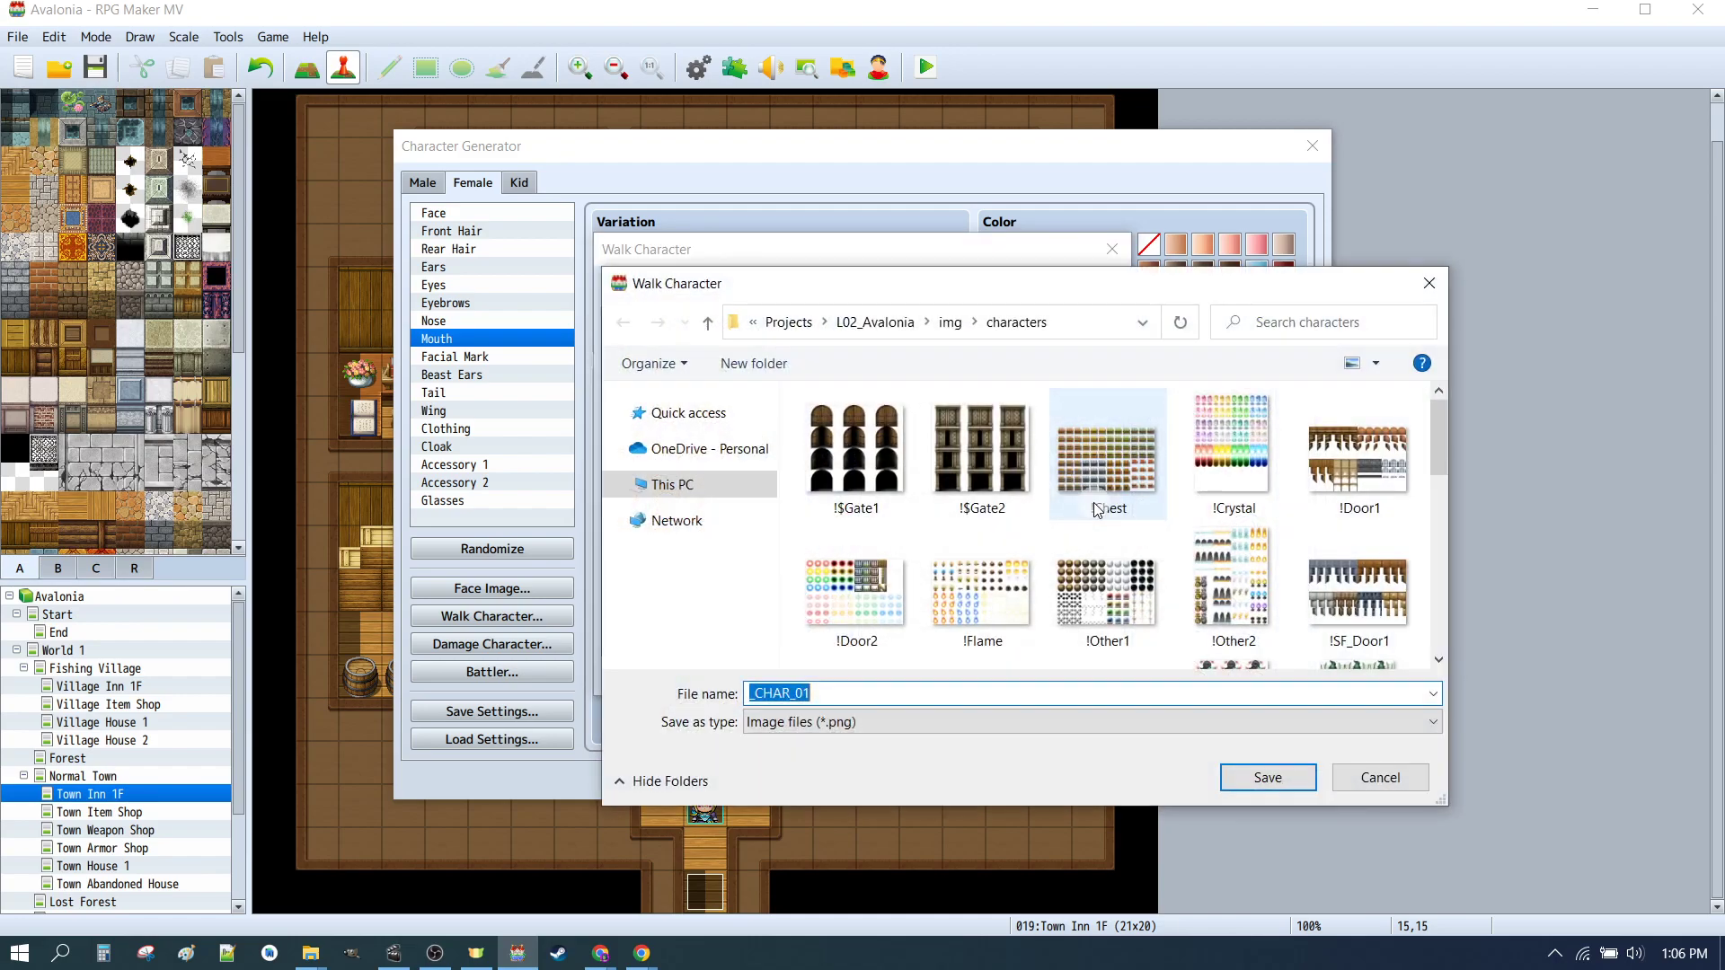
scroll(1112, 543, down, 3)
scroll(840, 462, up, 1)
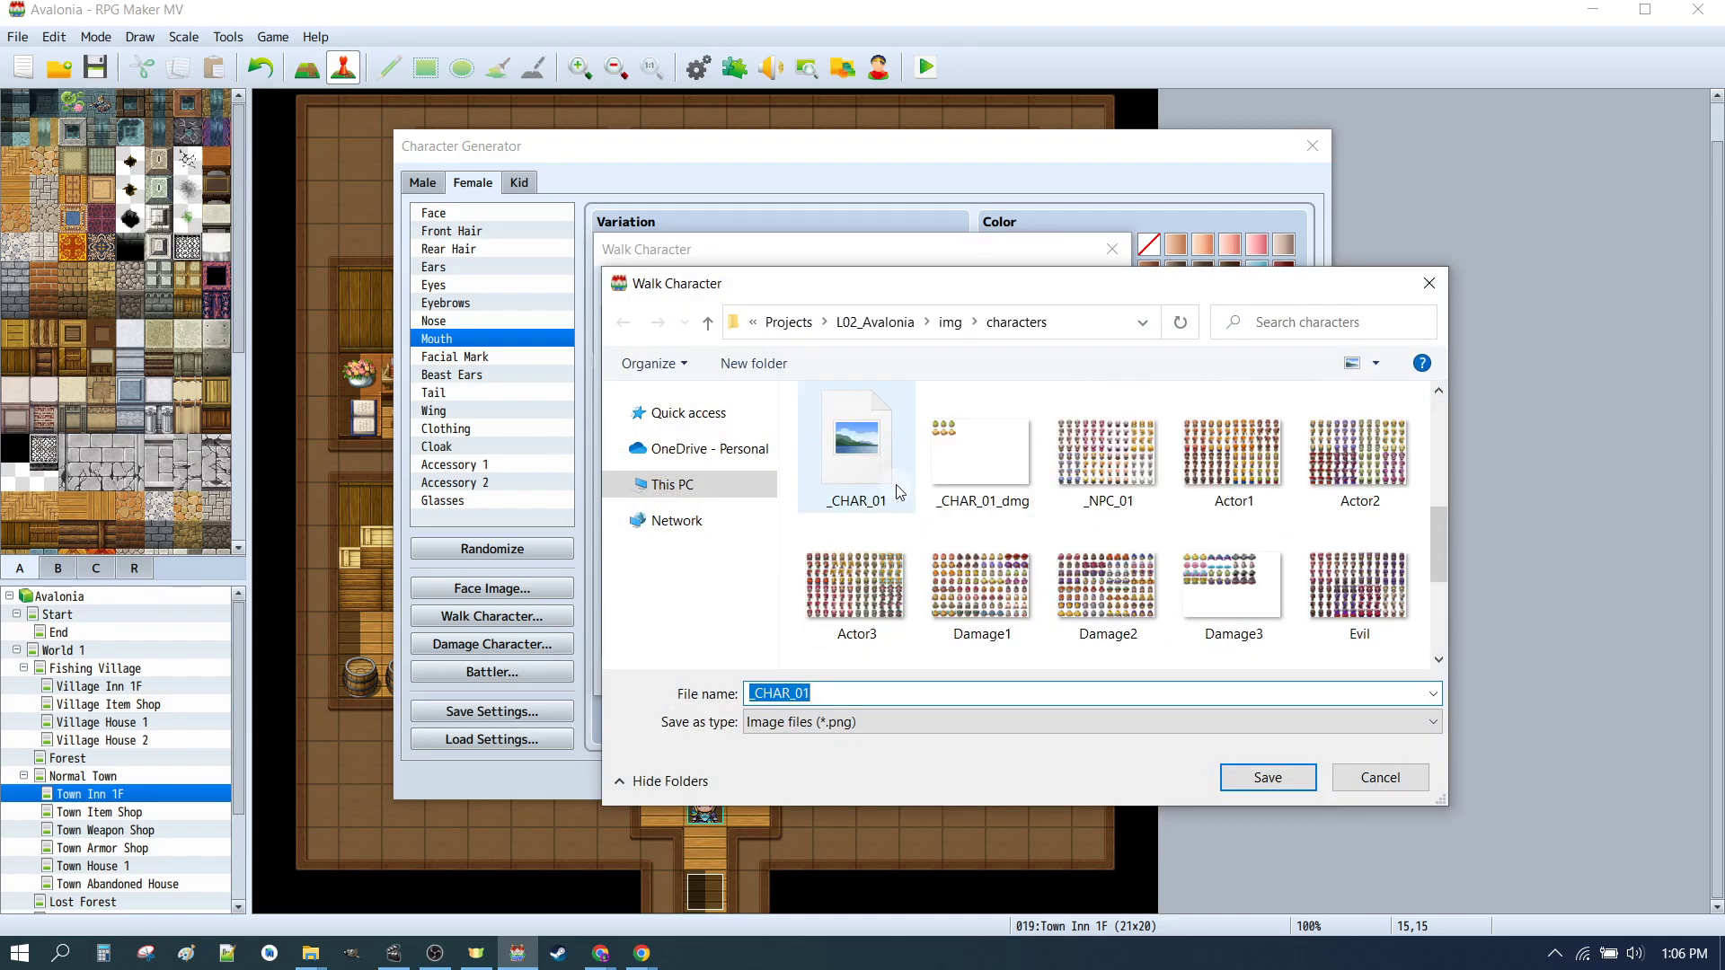
click(849, 449)
click(1292, 775)
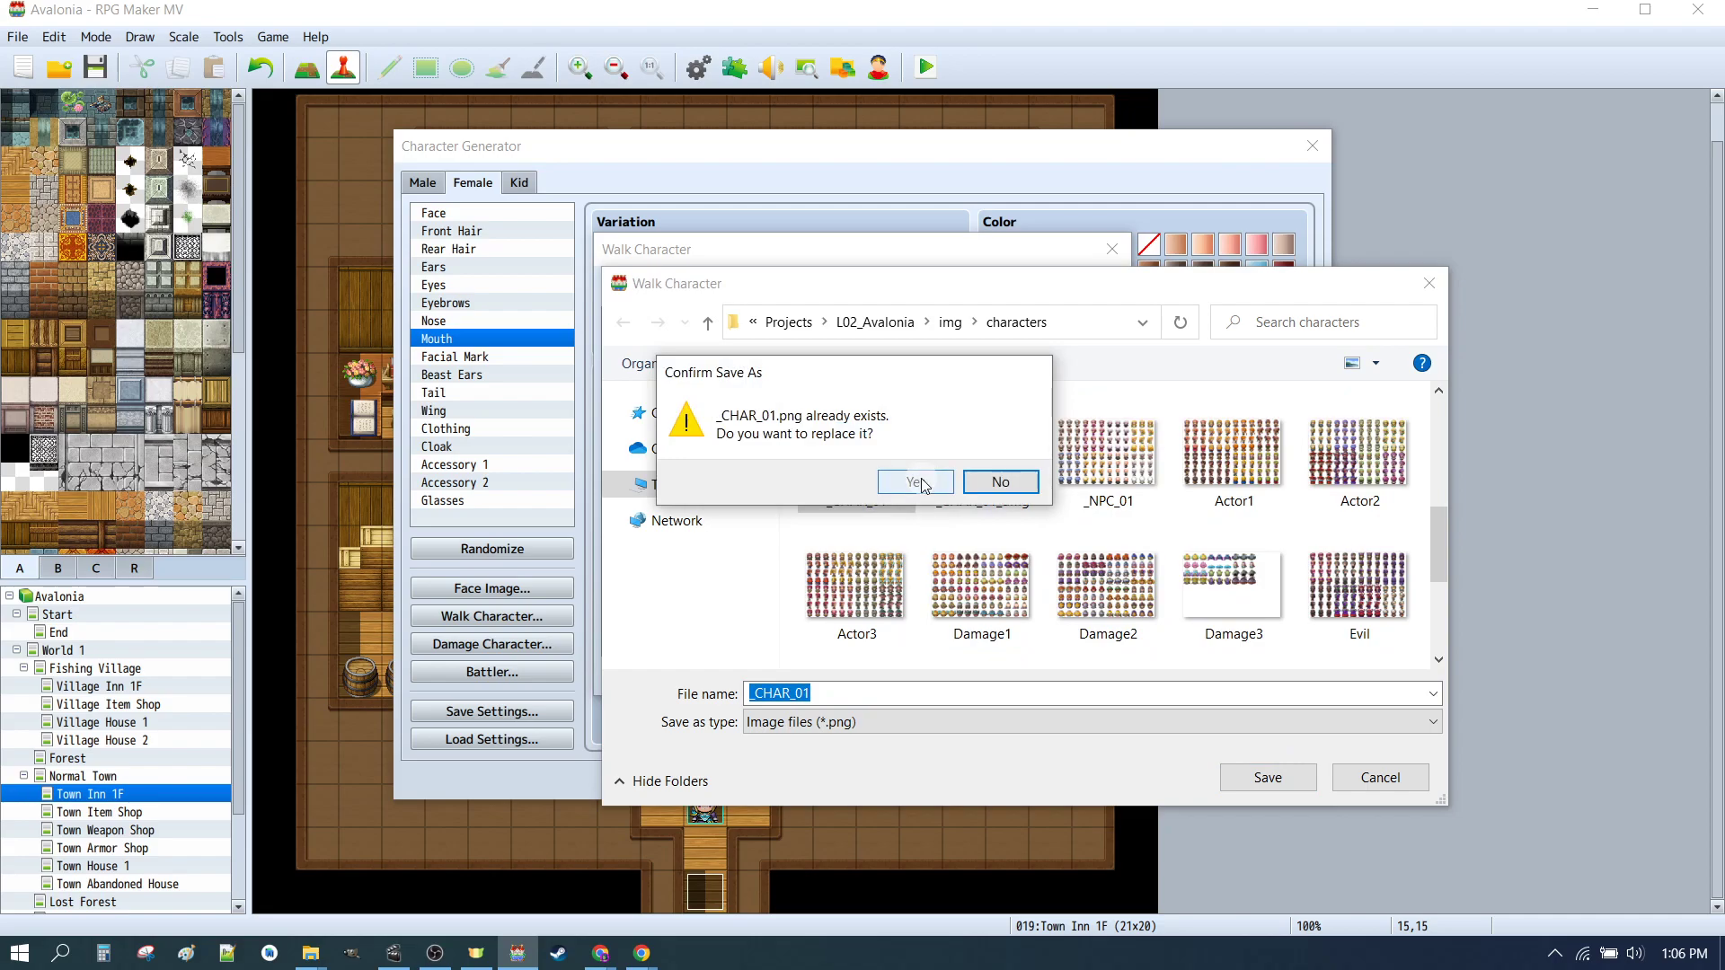
click(920, 478)
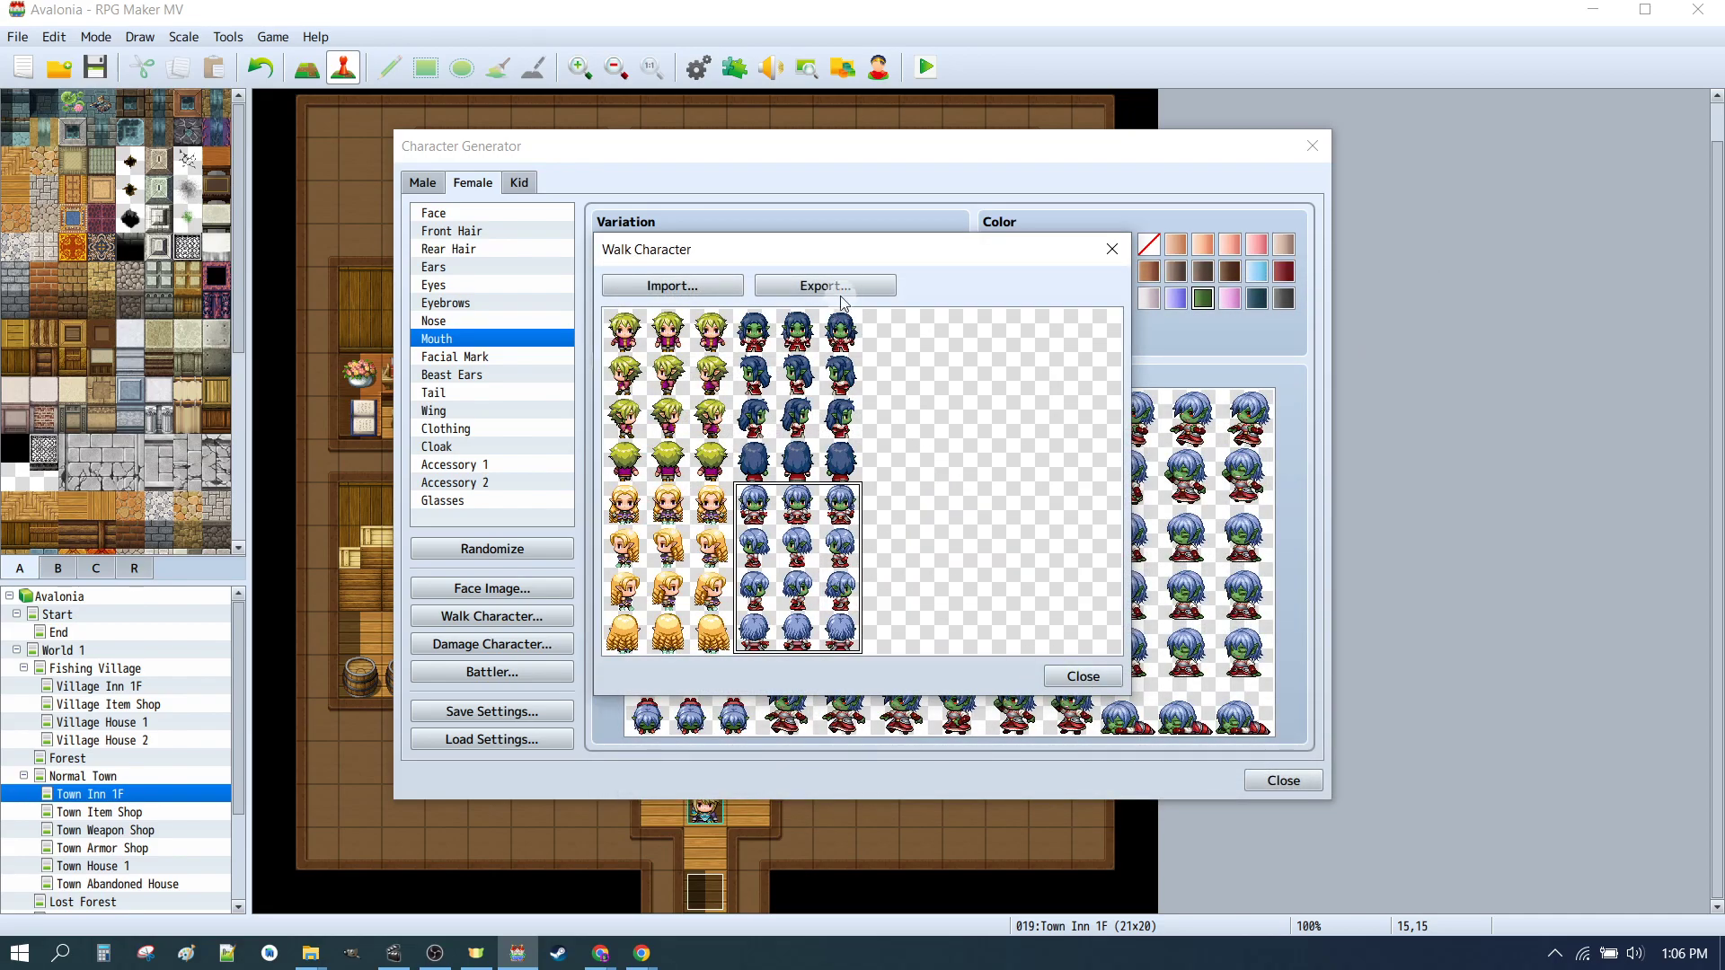
click(665, 284)
scroll(1006, 547, down, 4)
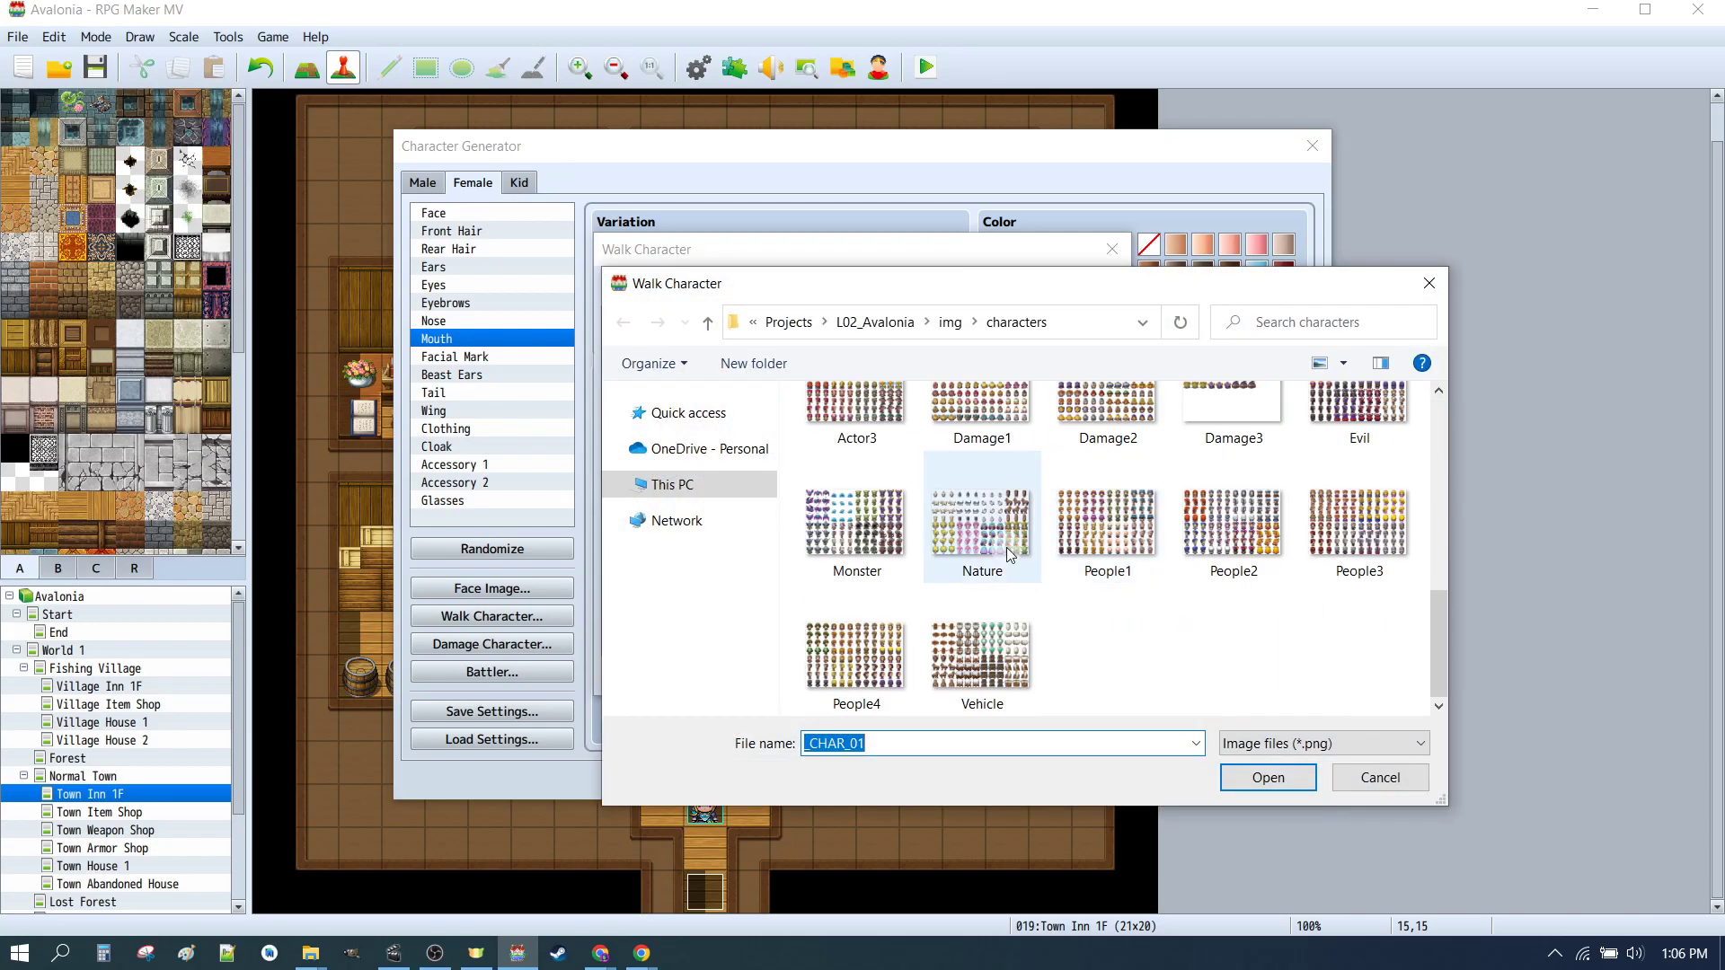
scroll(995, 548, up, 4)
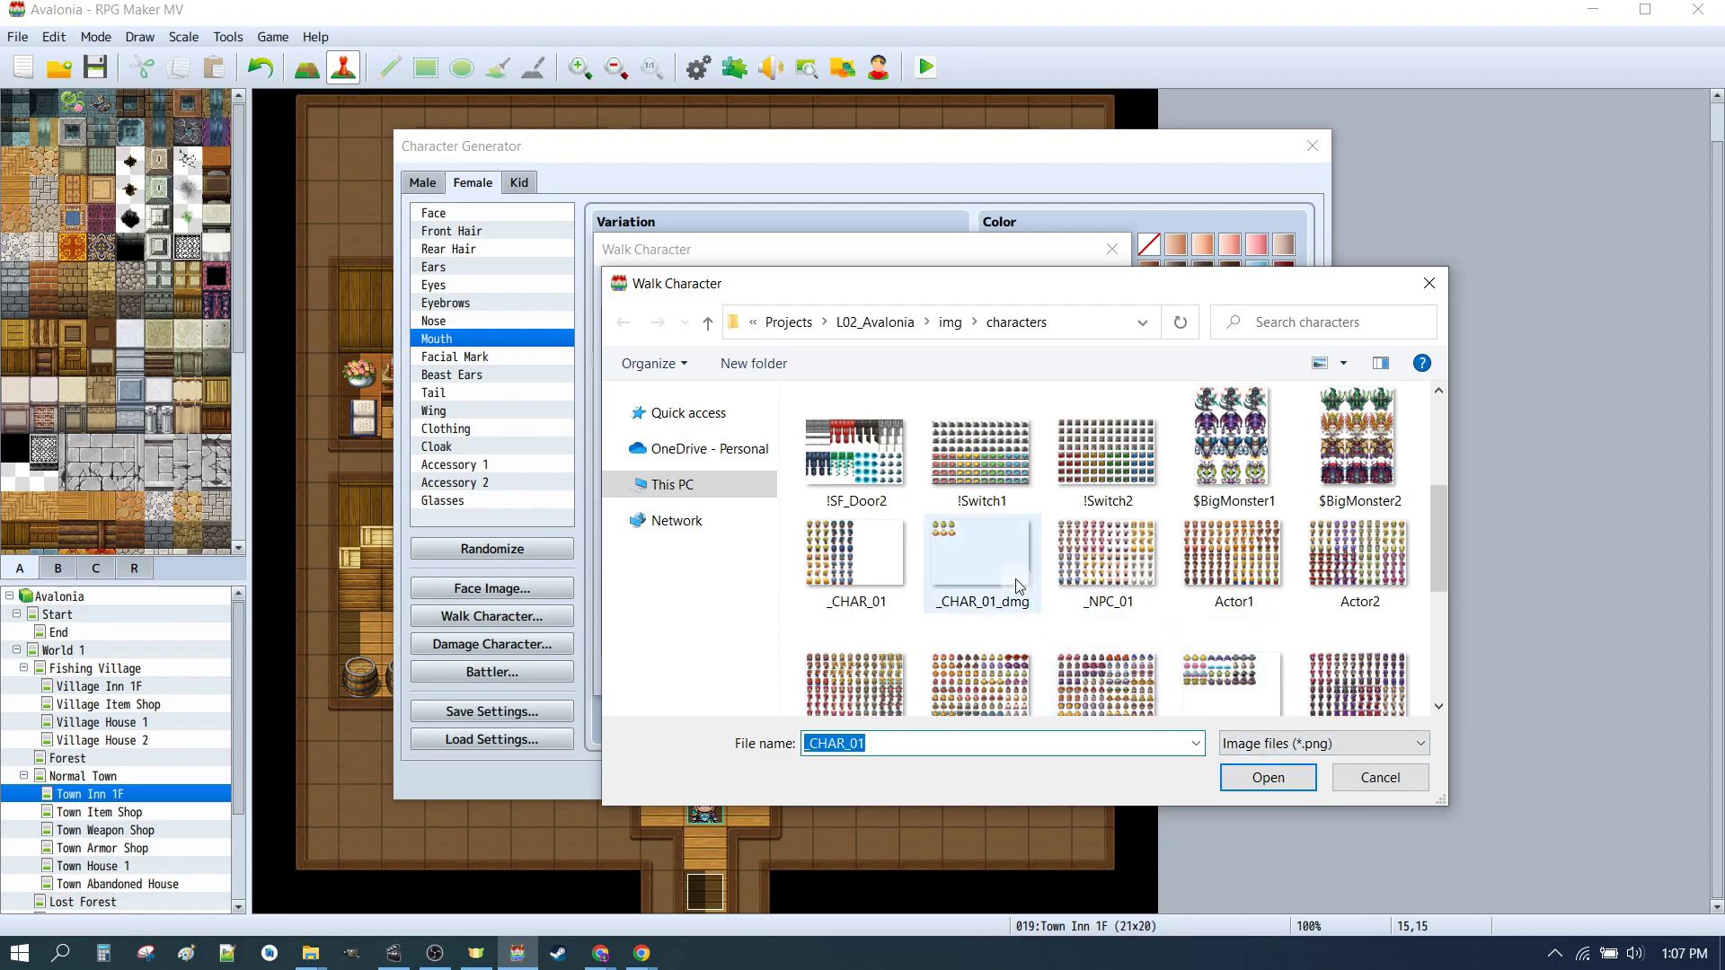
click(1388, 778)
click(1111, 674)
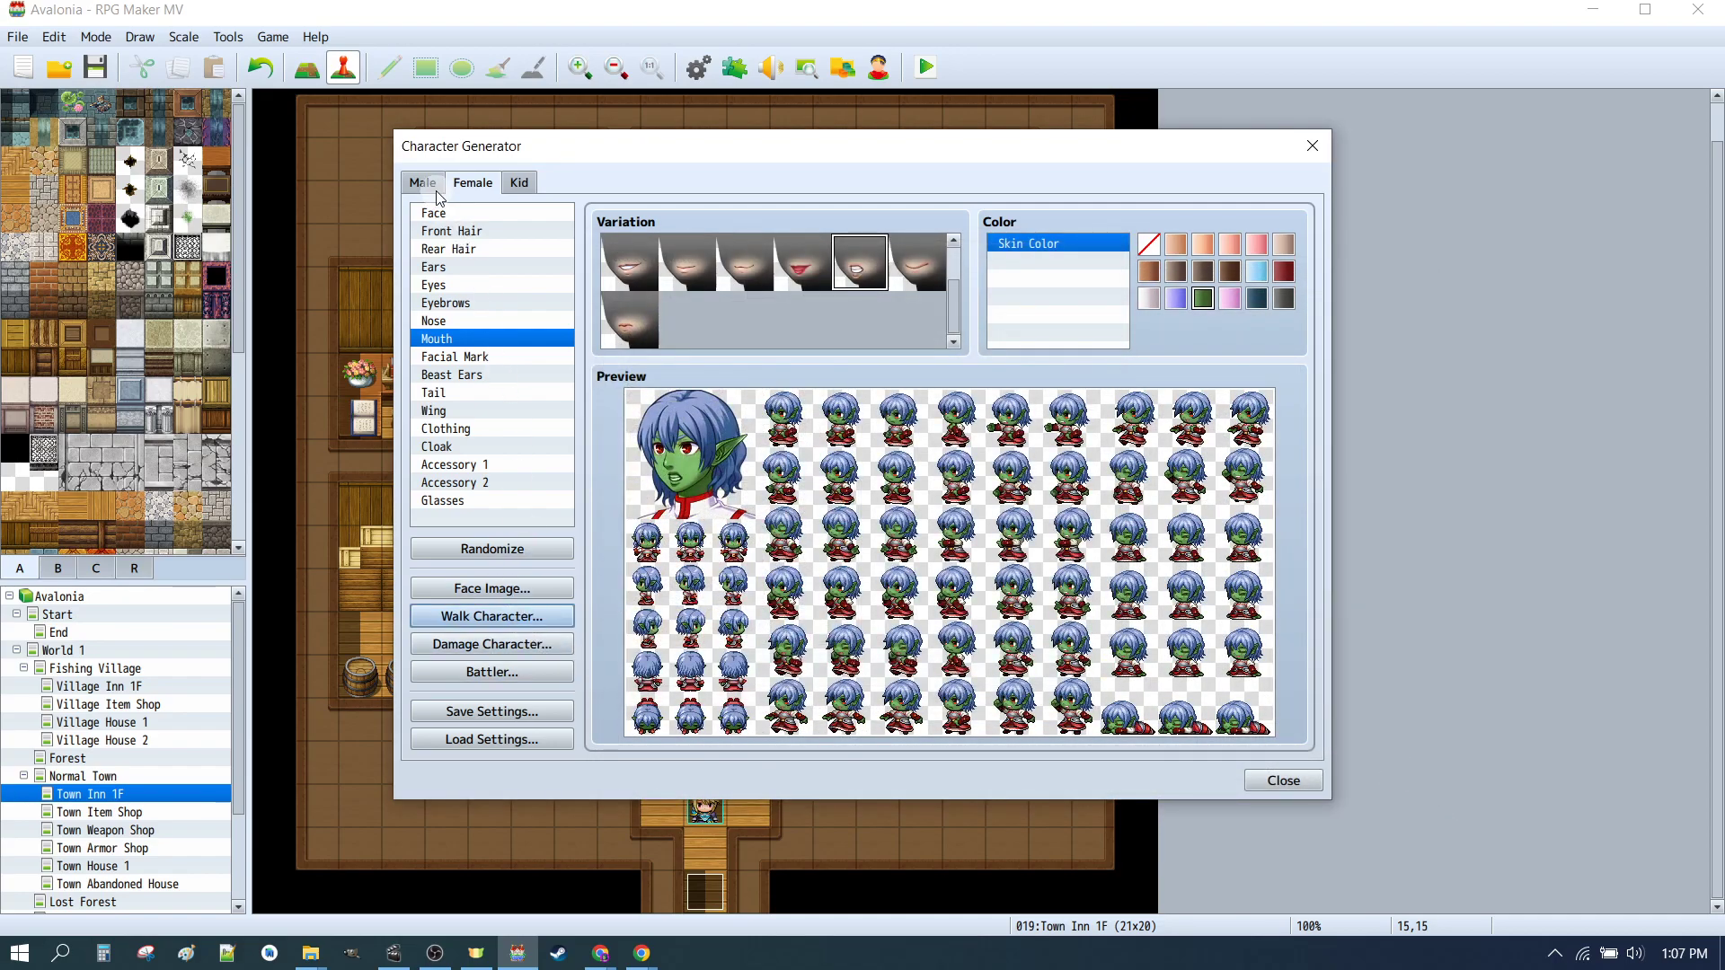
Step: Open the male damage character sheet and move its sprite into the second slot of the top row
click(438, 191)
click(503, 646)
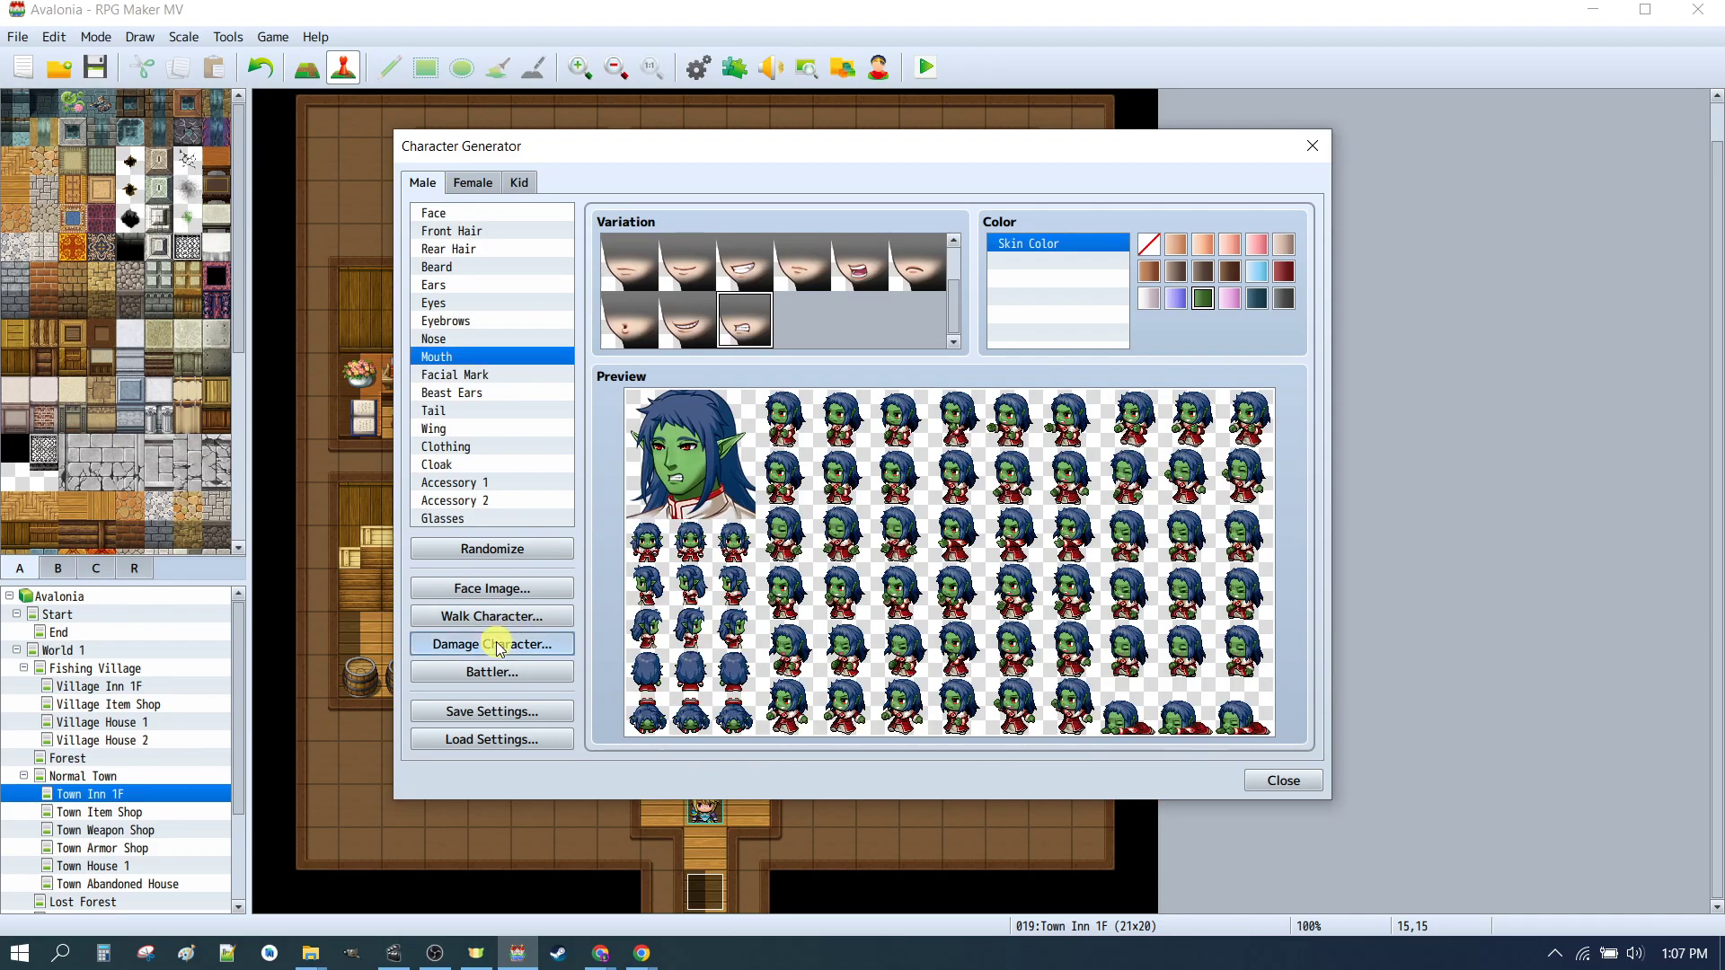
drag(654, 342, 785, 341)
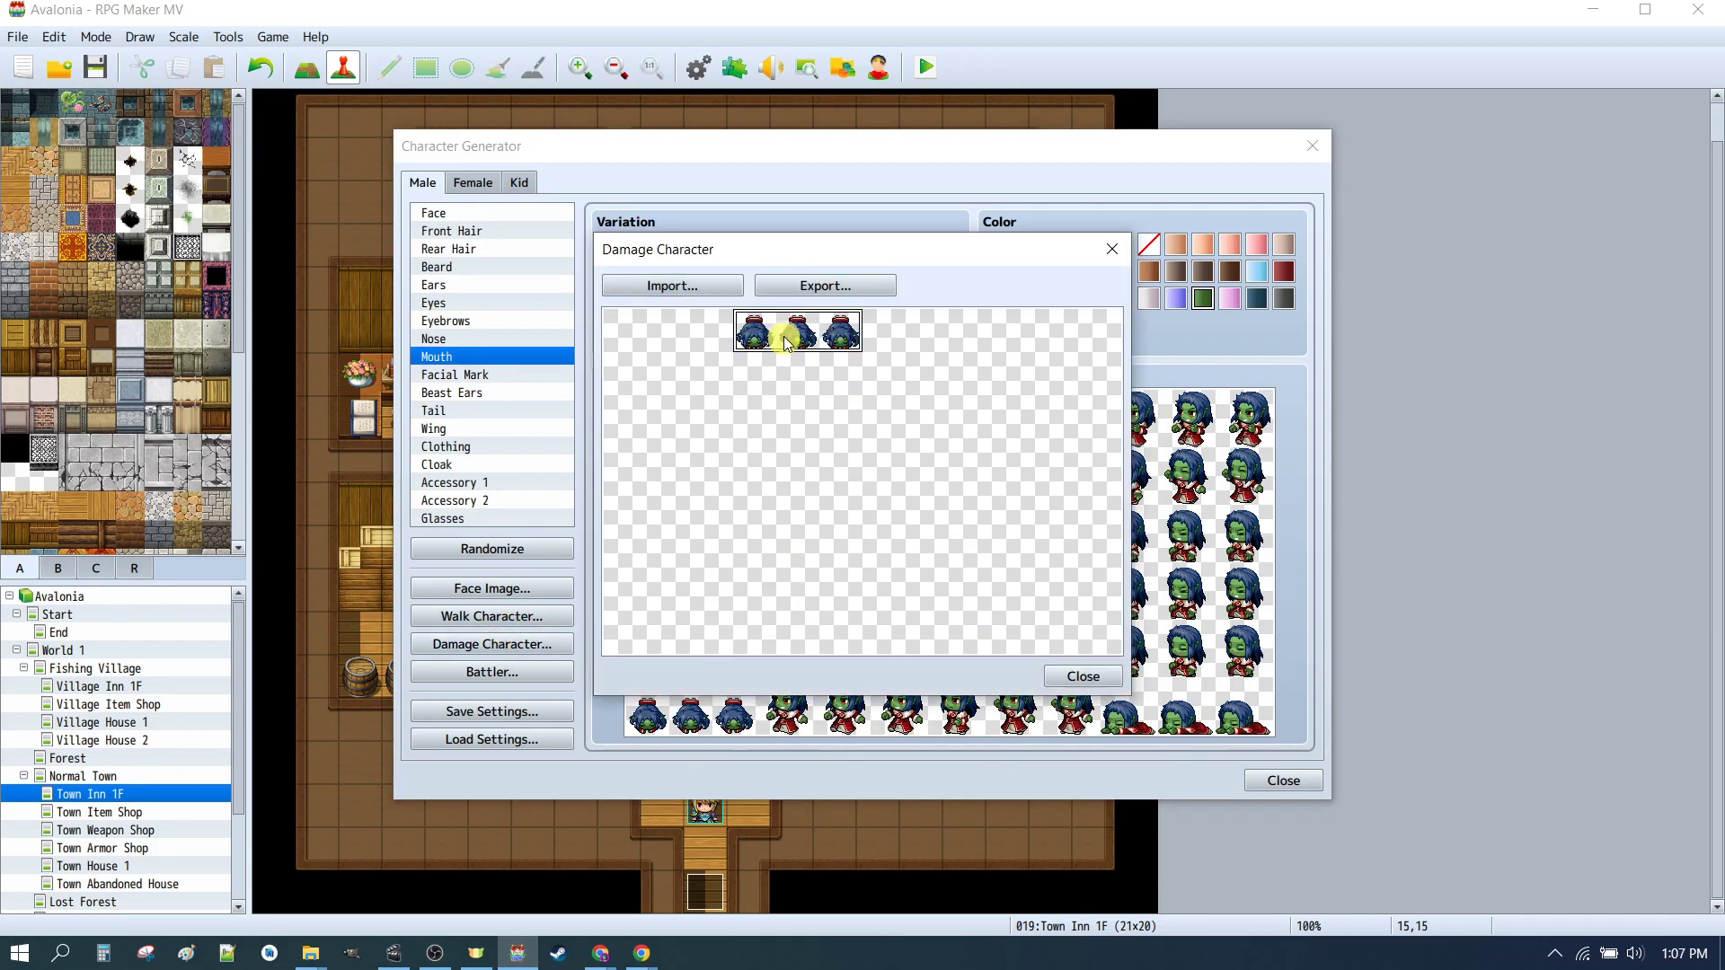
Step: Import the _CHAR_01_dmg damage sheet into the male damage character
click(673, 286)
scroll(1024, 575, down, 3)
scroll(1058, 492, up, 1)
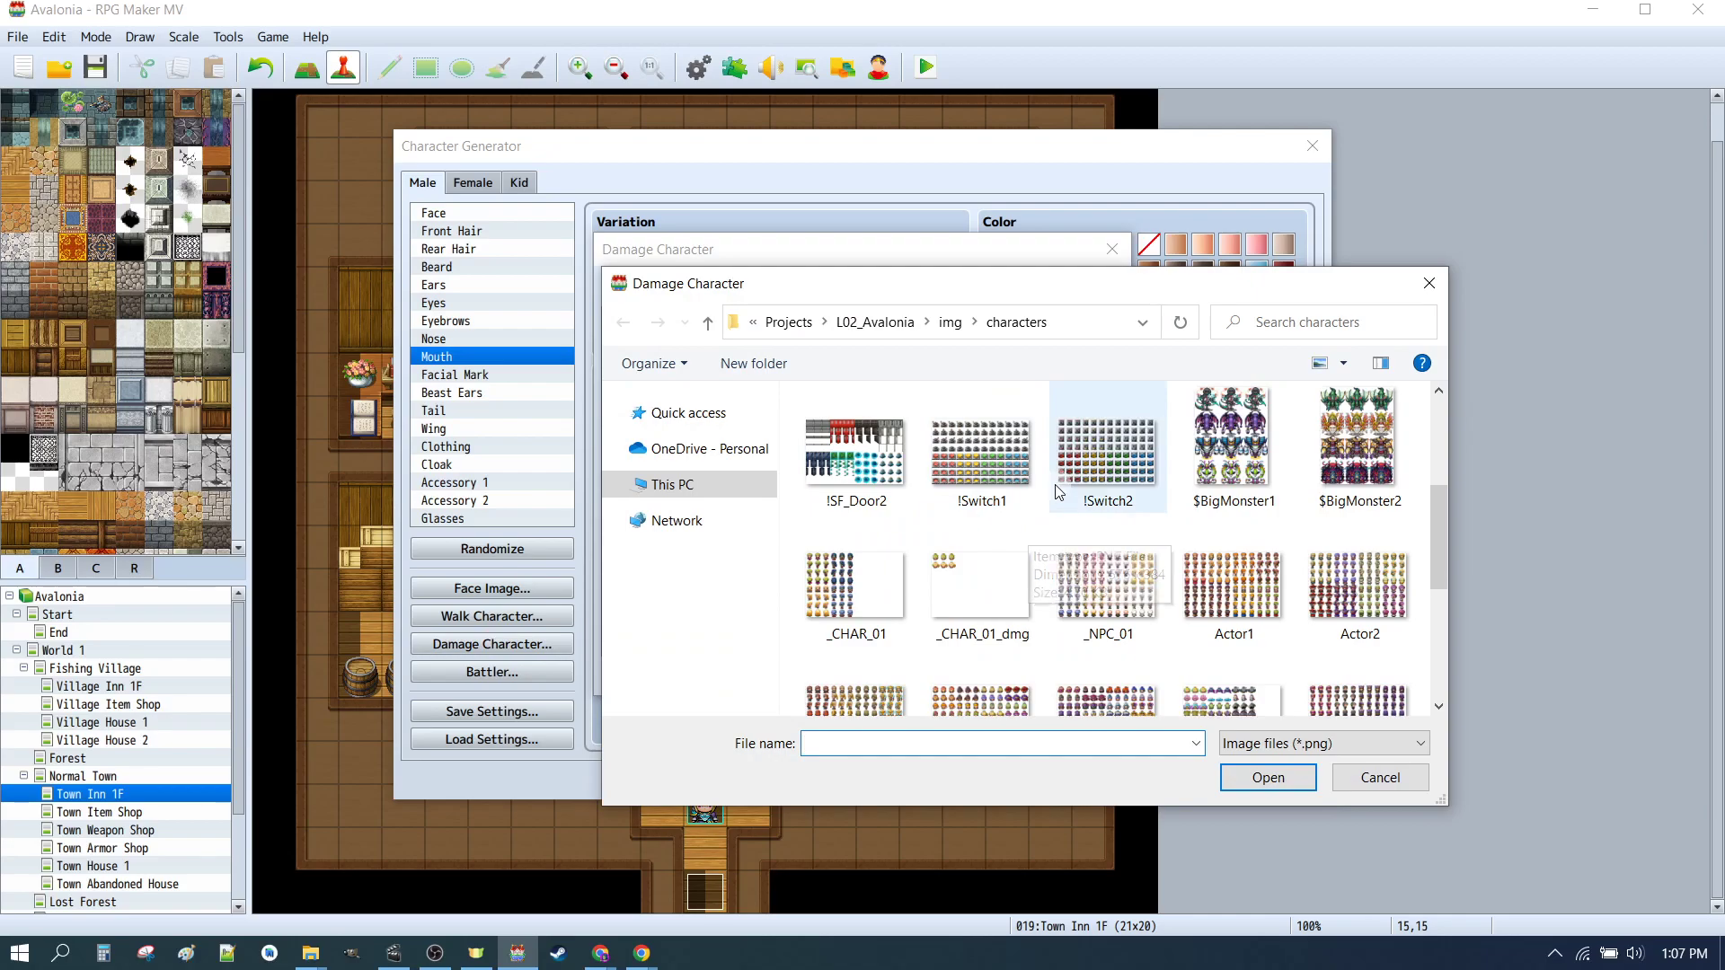
click(979, 584)
click(1268, 778)
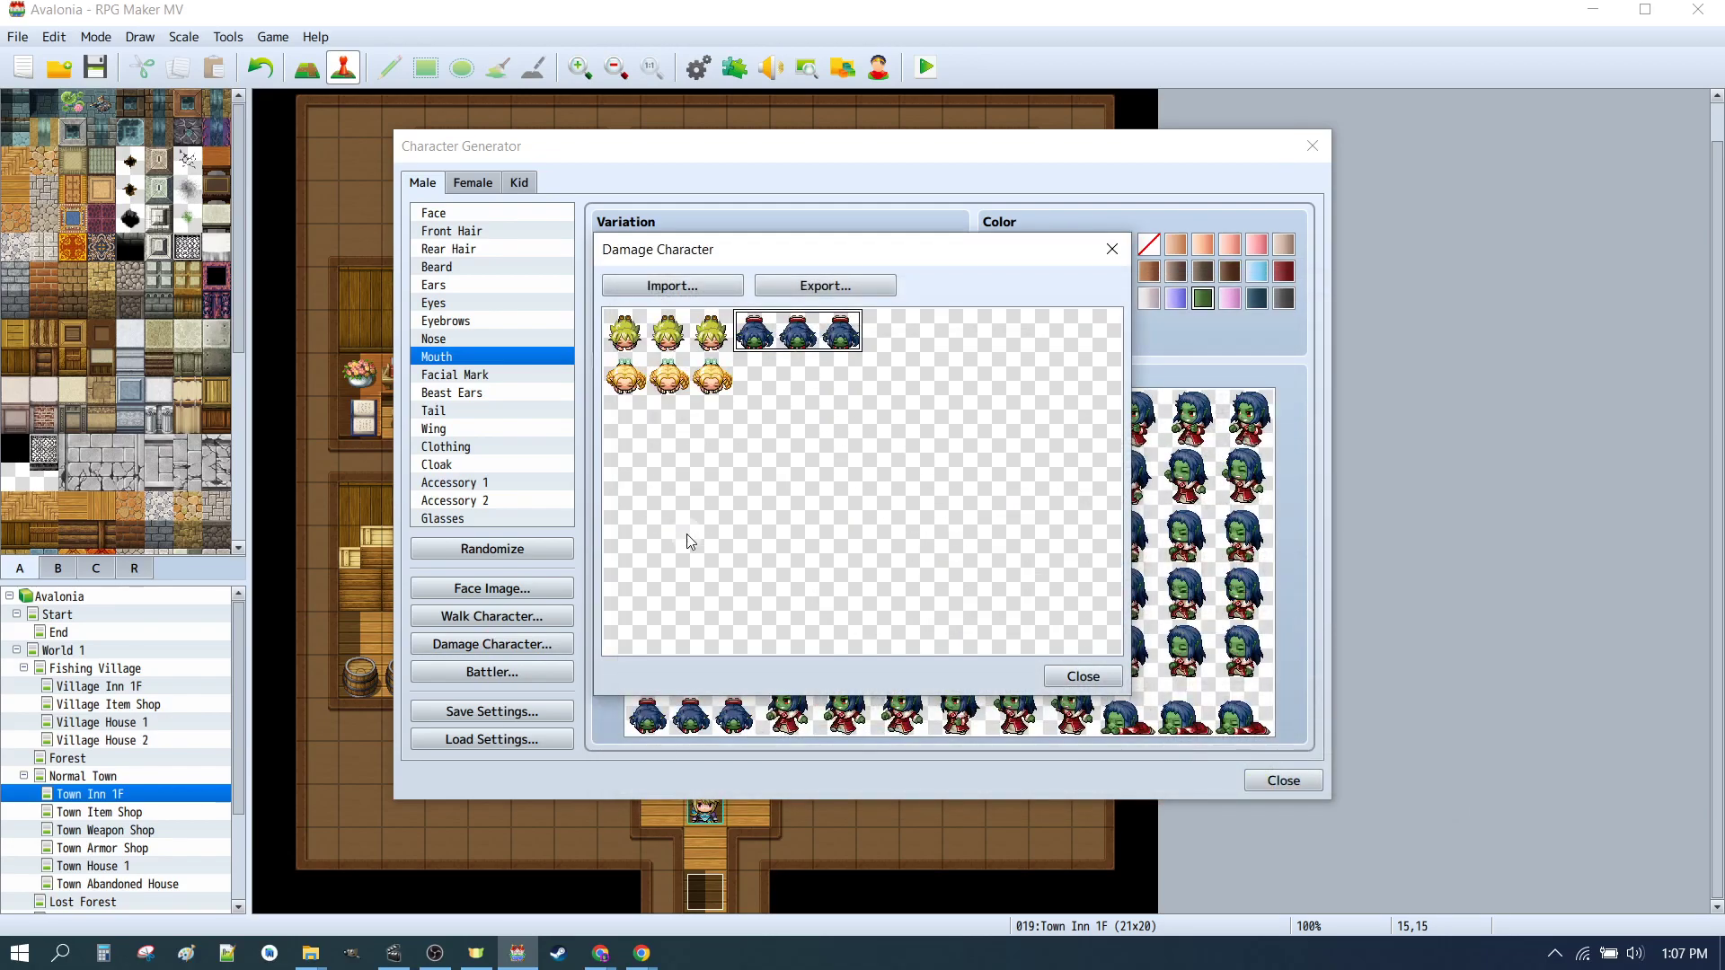
Step: Export the combined male damage character sheet over _CHAR_01_dmg in the characters folder
click(823, 284)
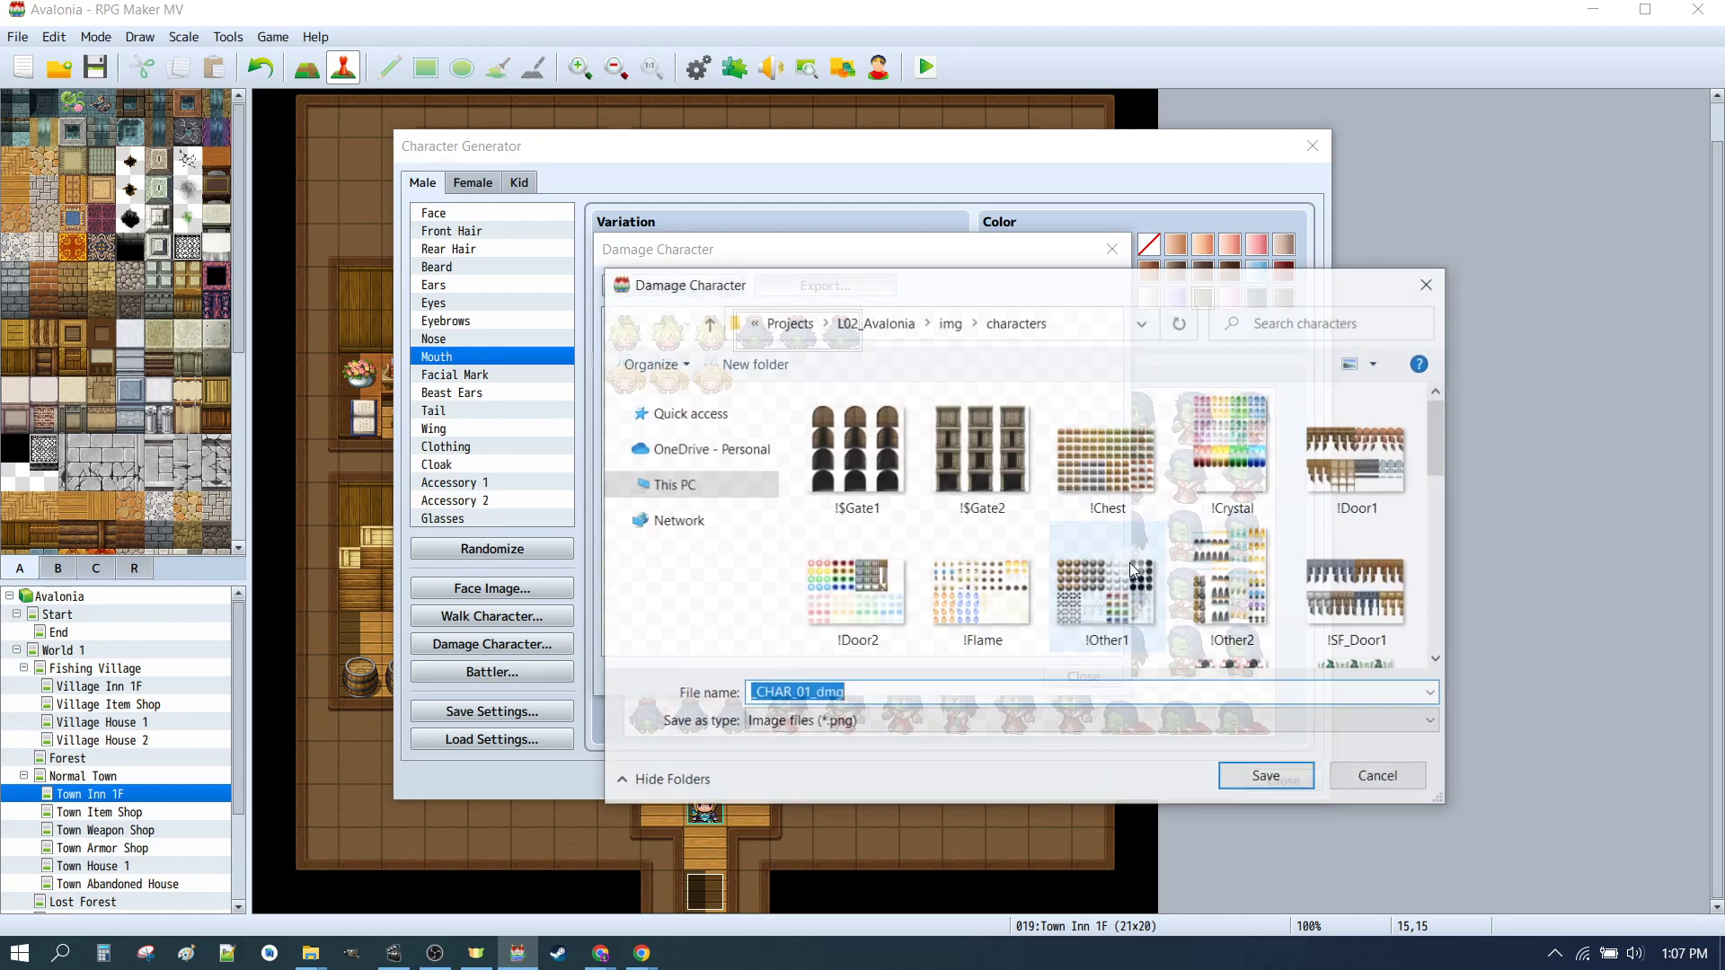
click(993, 588)
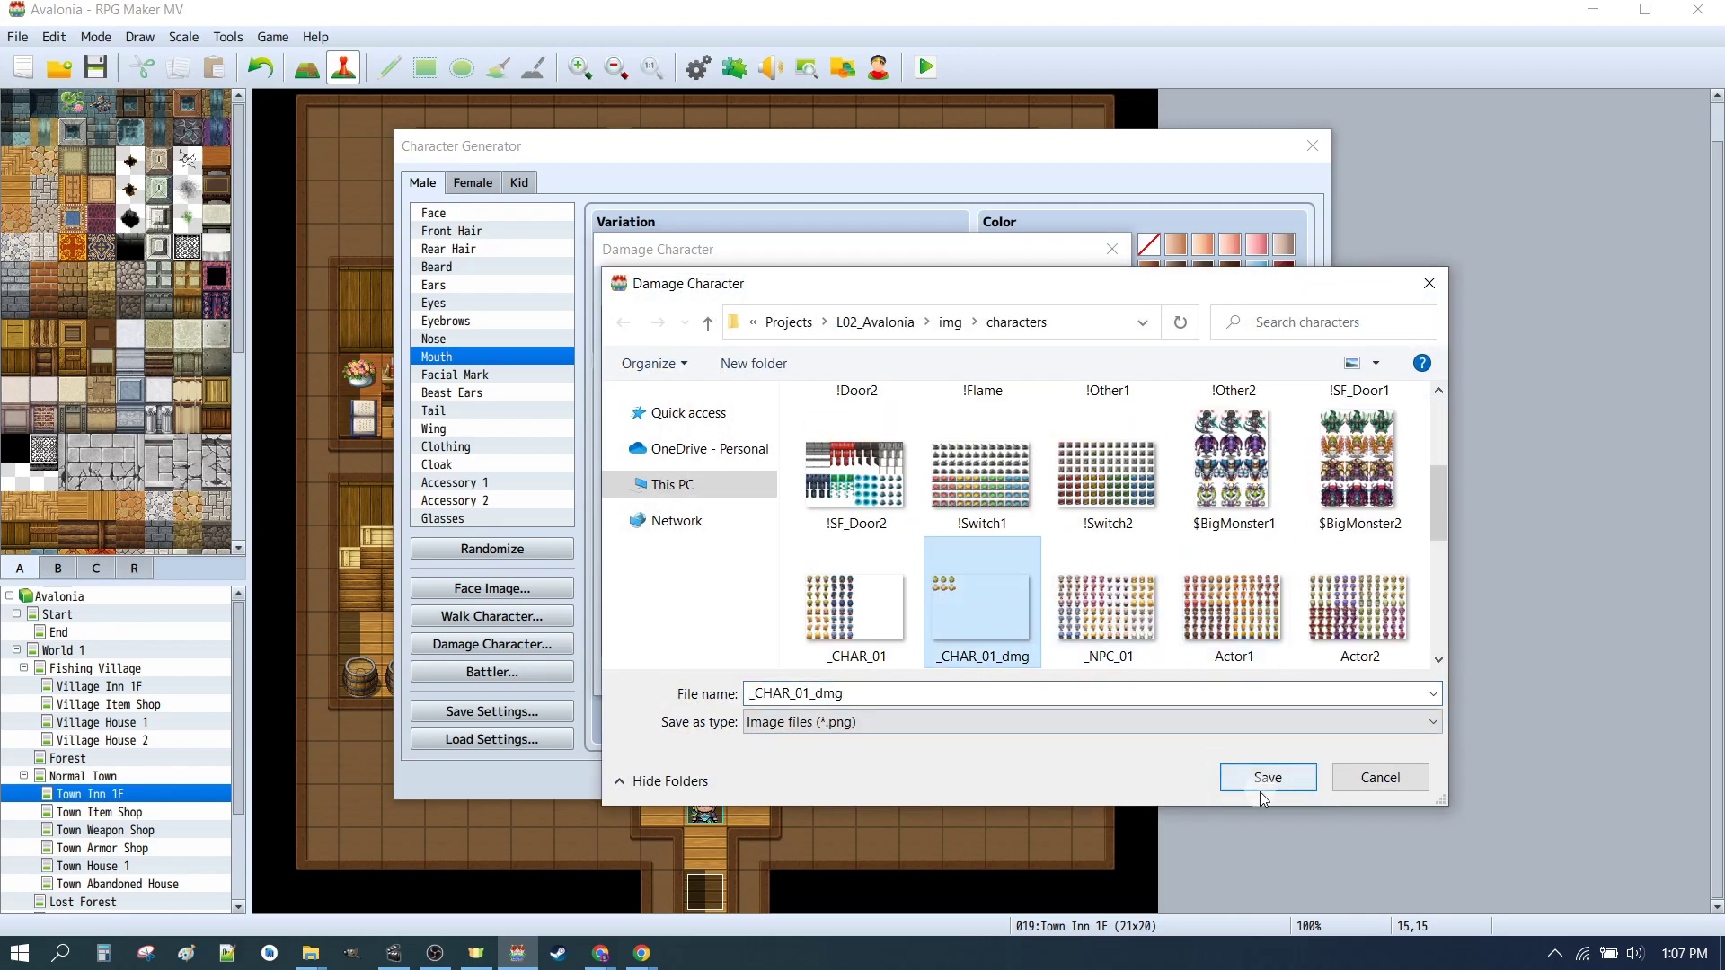
scroll(1294, 503, down, 3)
scroll(1294, 521, up, 2)
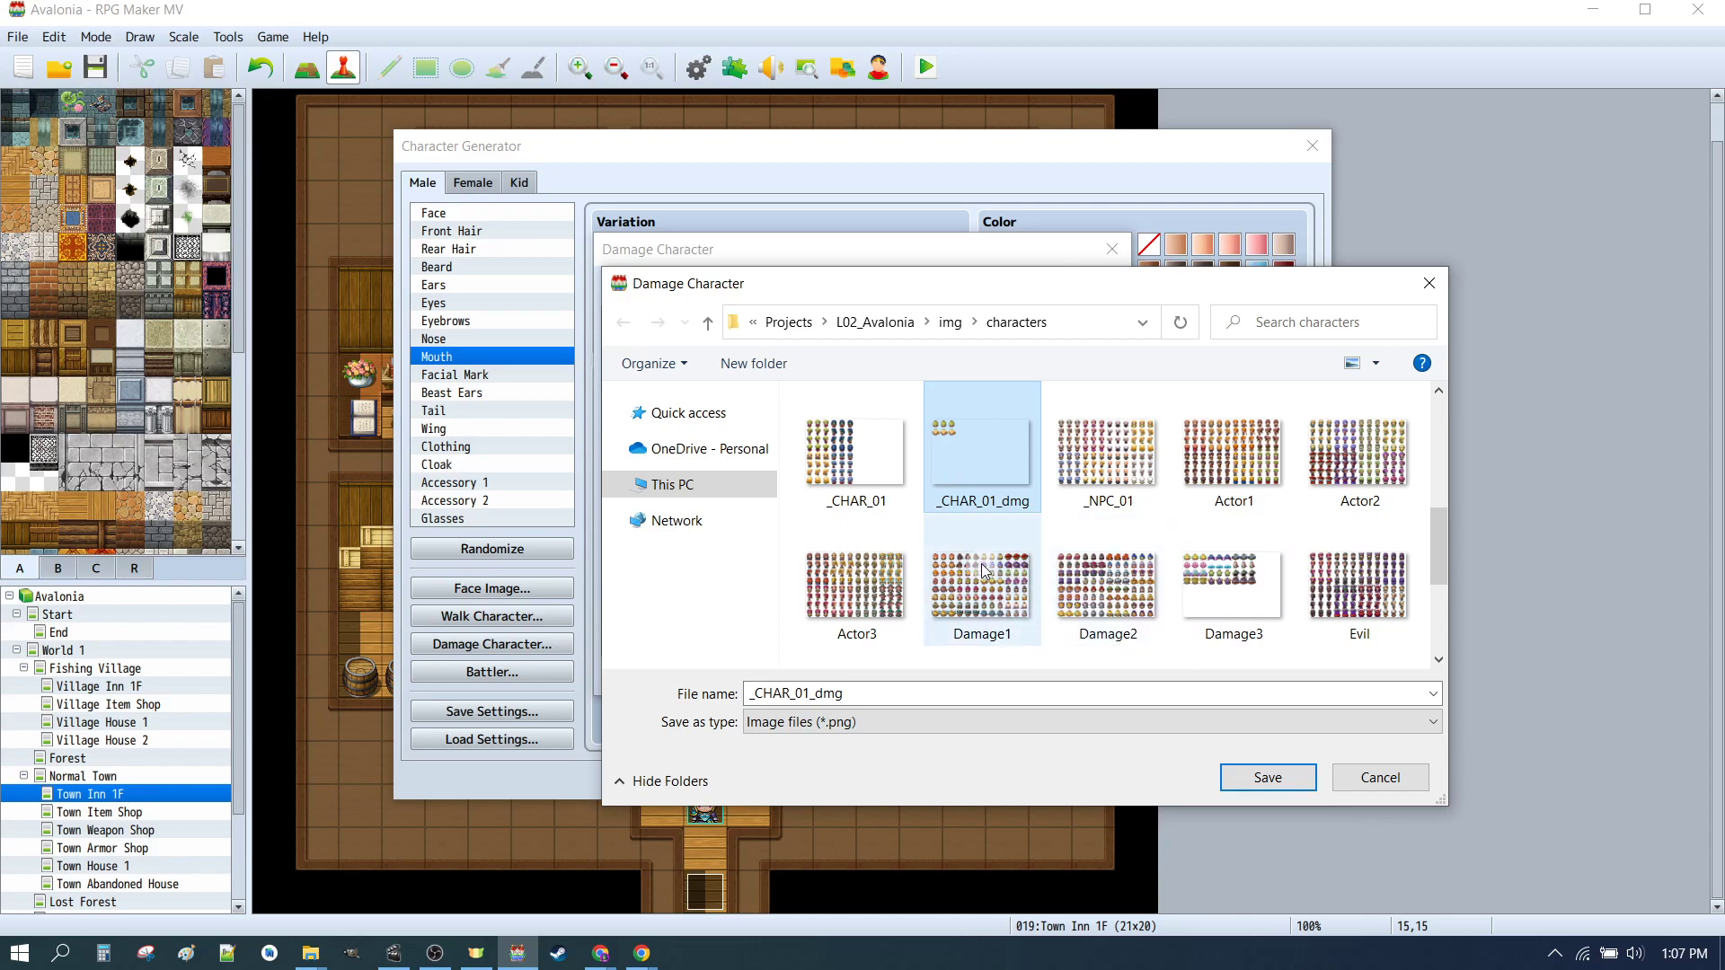
scroll(1278, 504, down, 3)
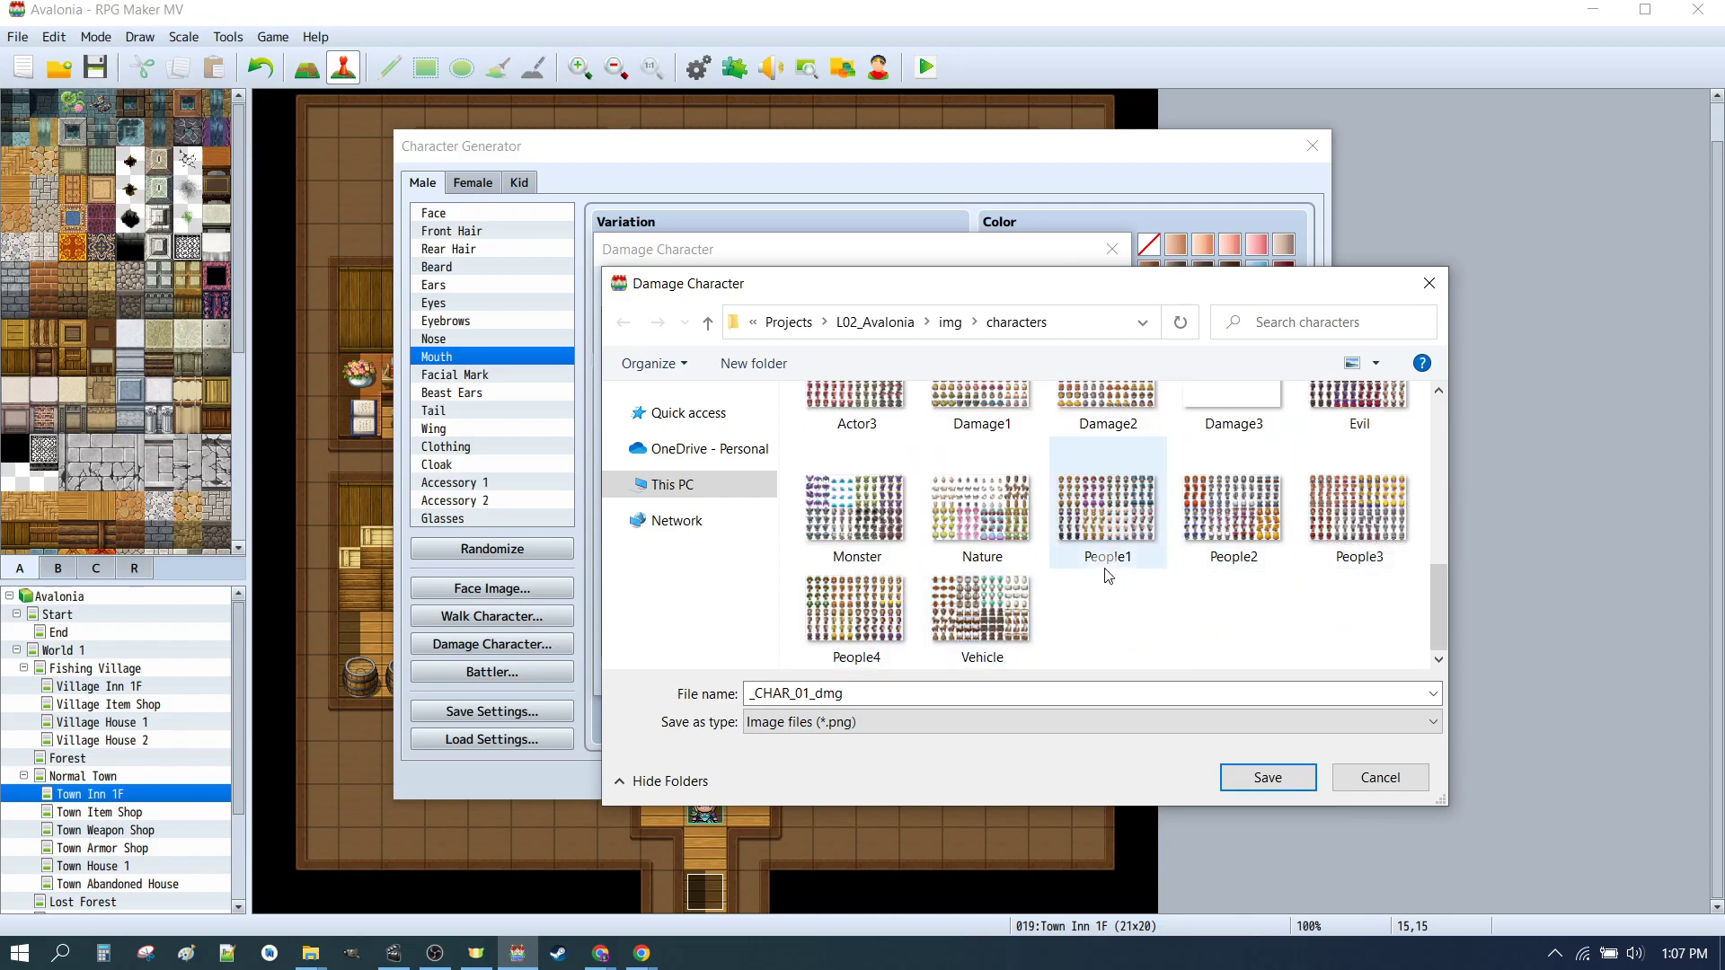
scroll(1312, 557, up, 3)
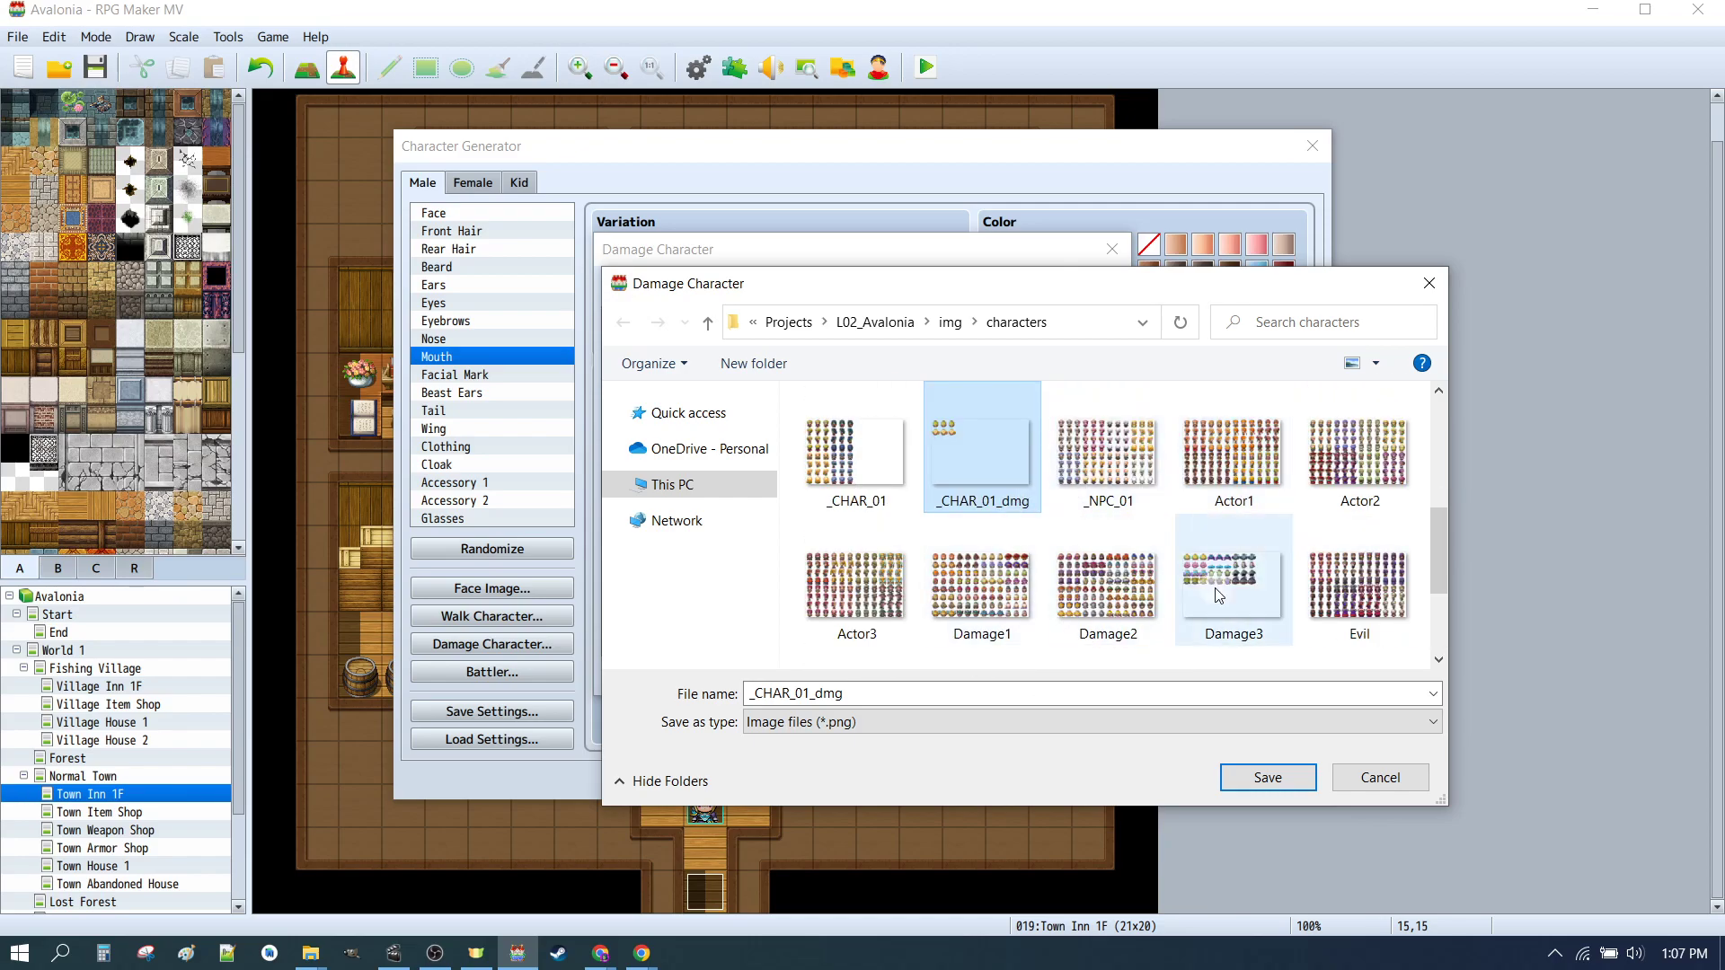
scroll(1078, 534, up, 1)
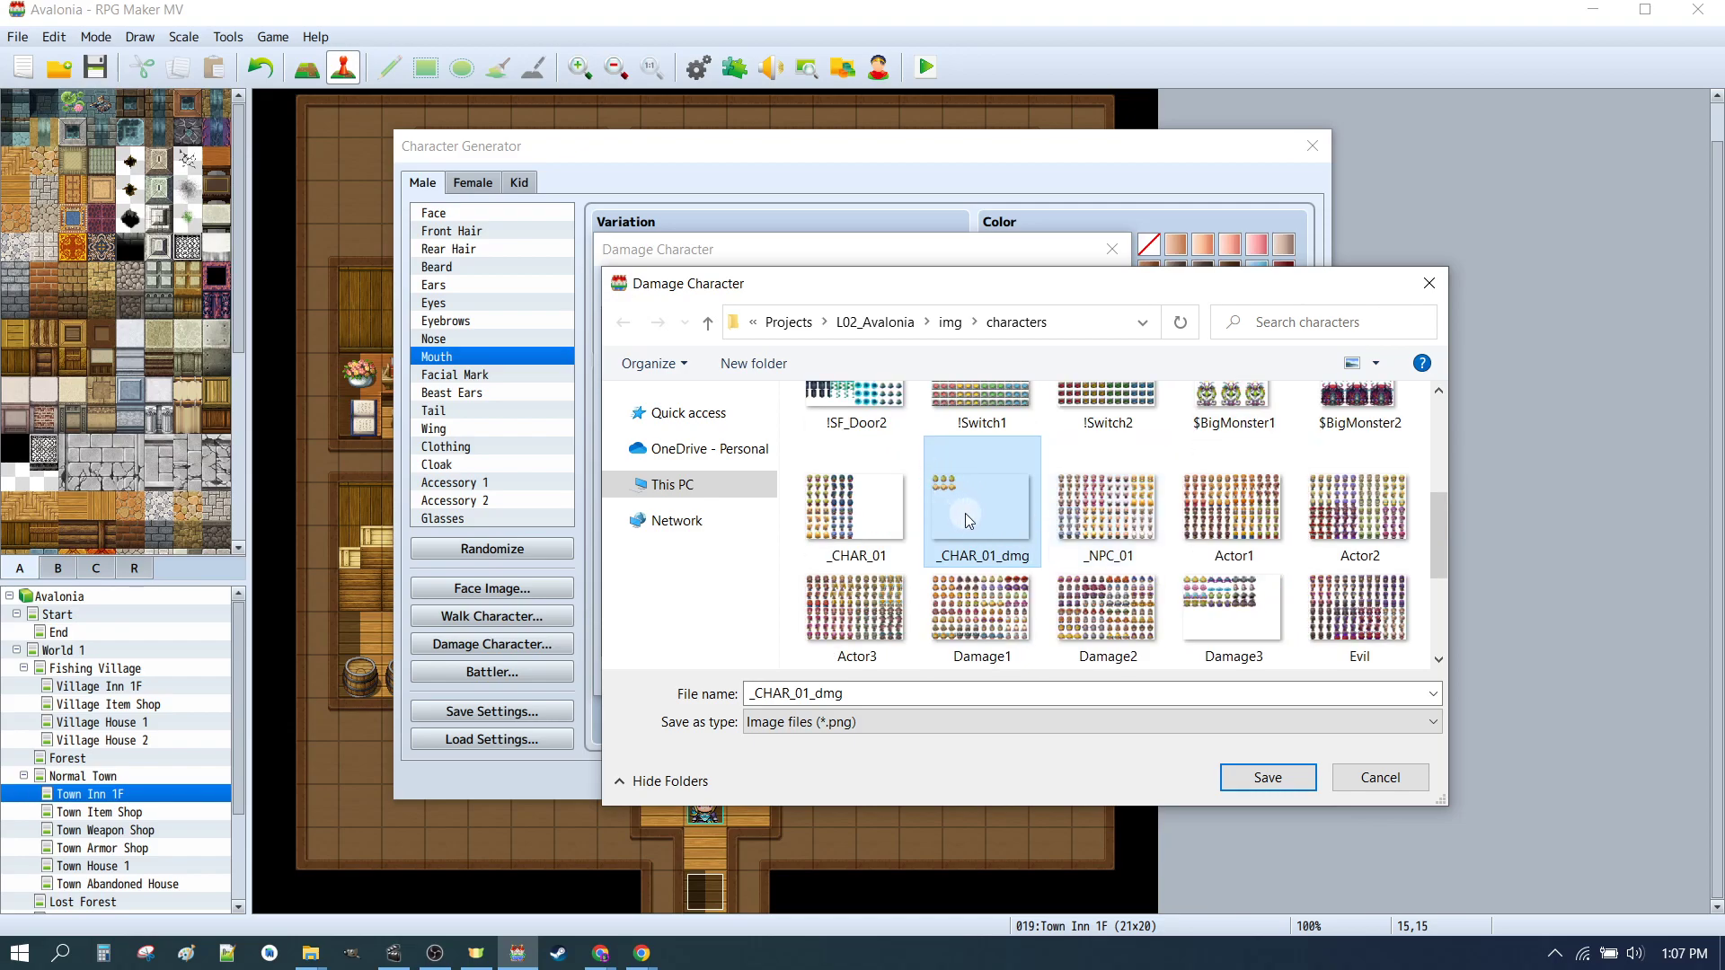
click(1268, 778)
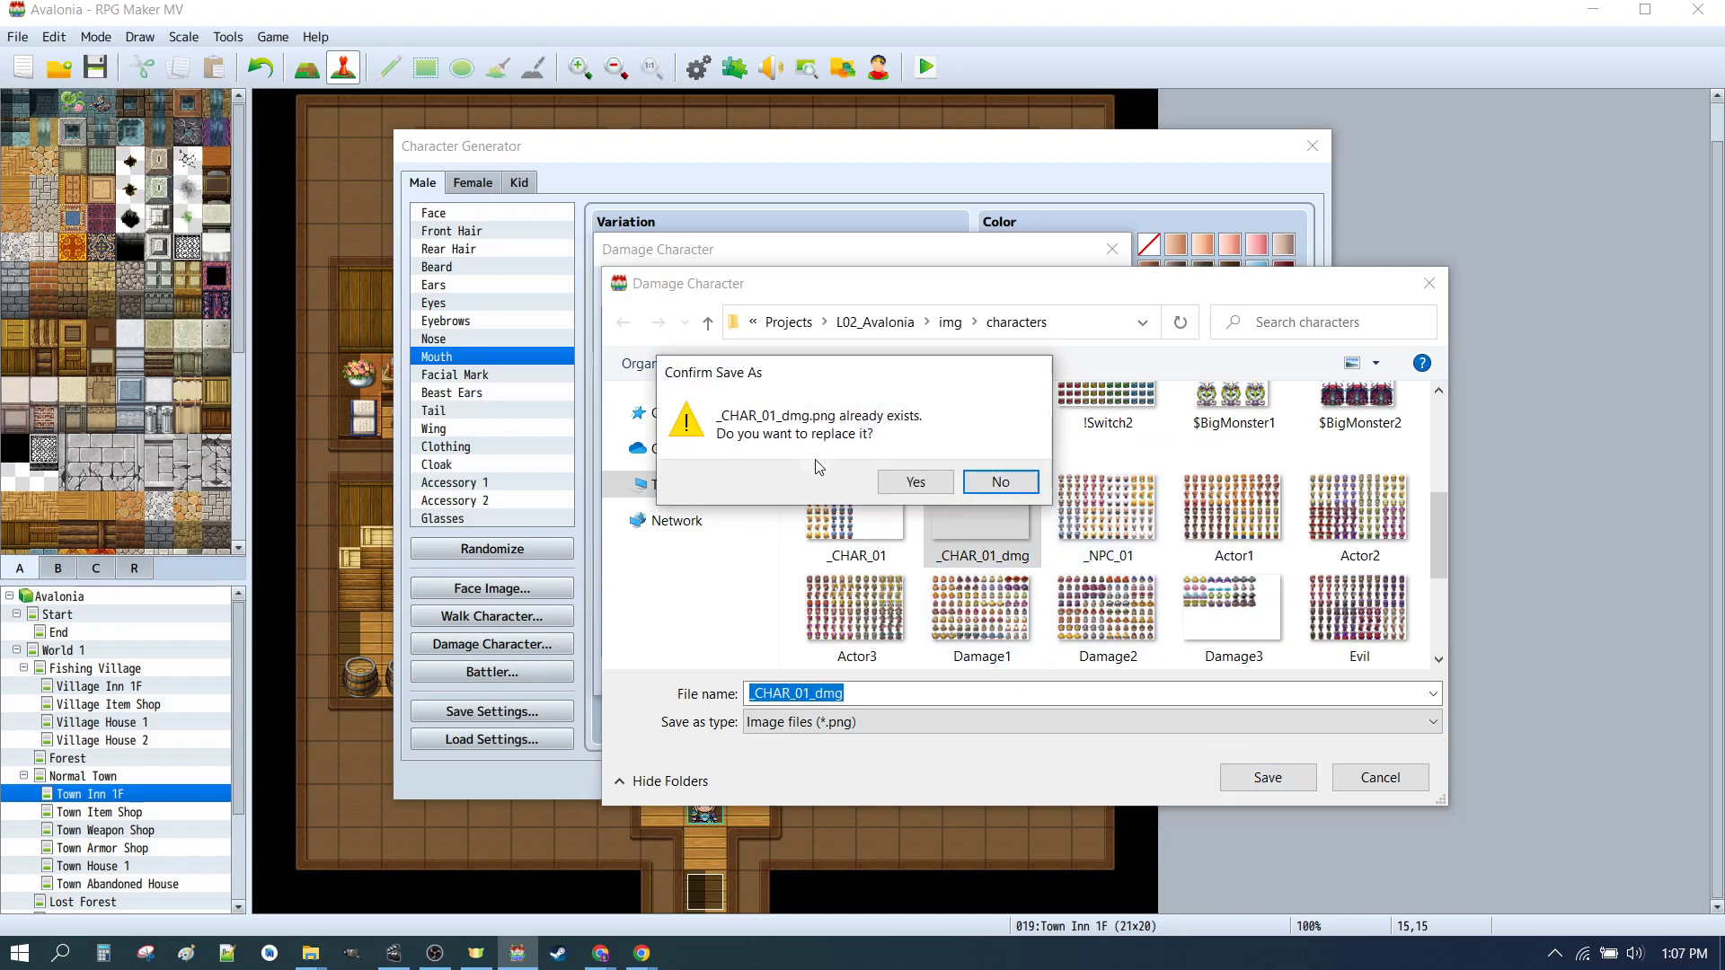
click(915, 483)
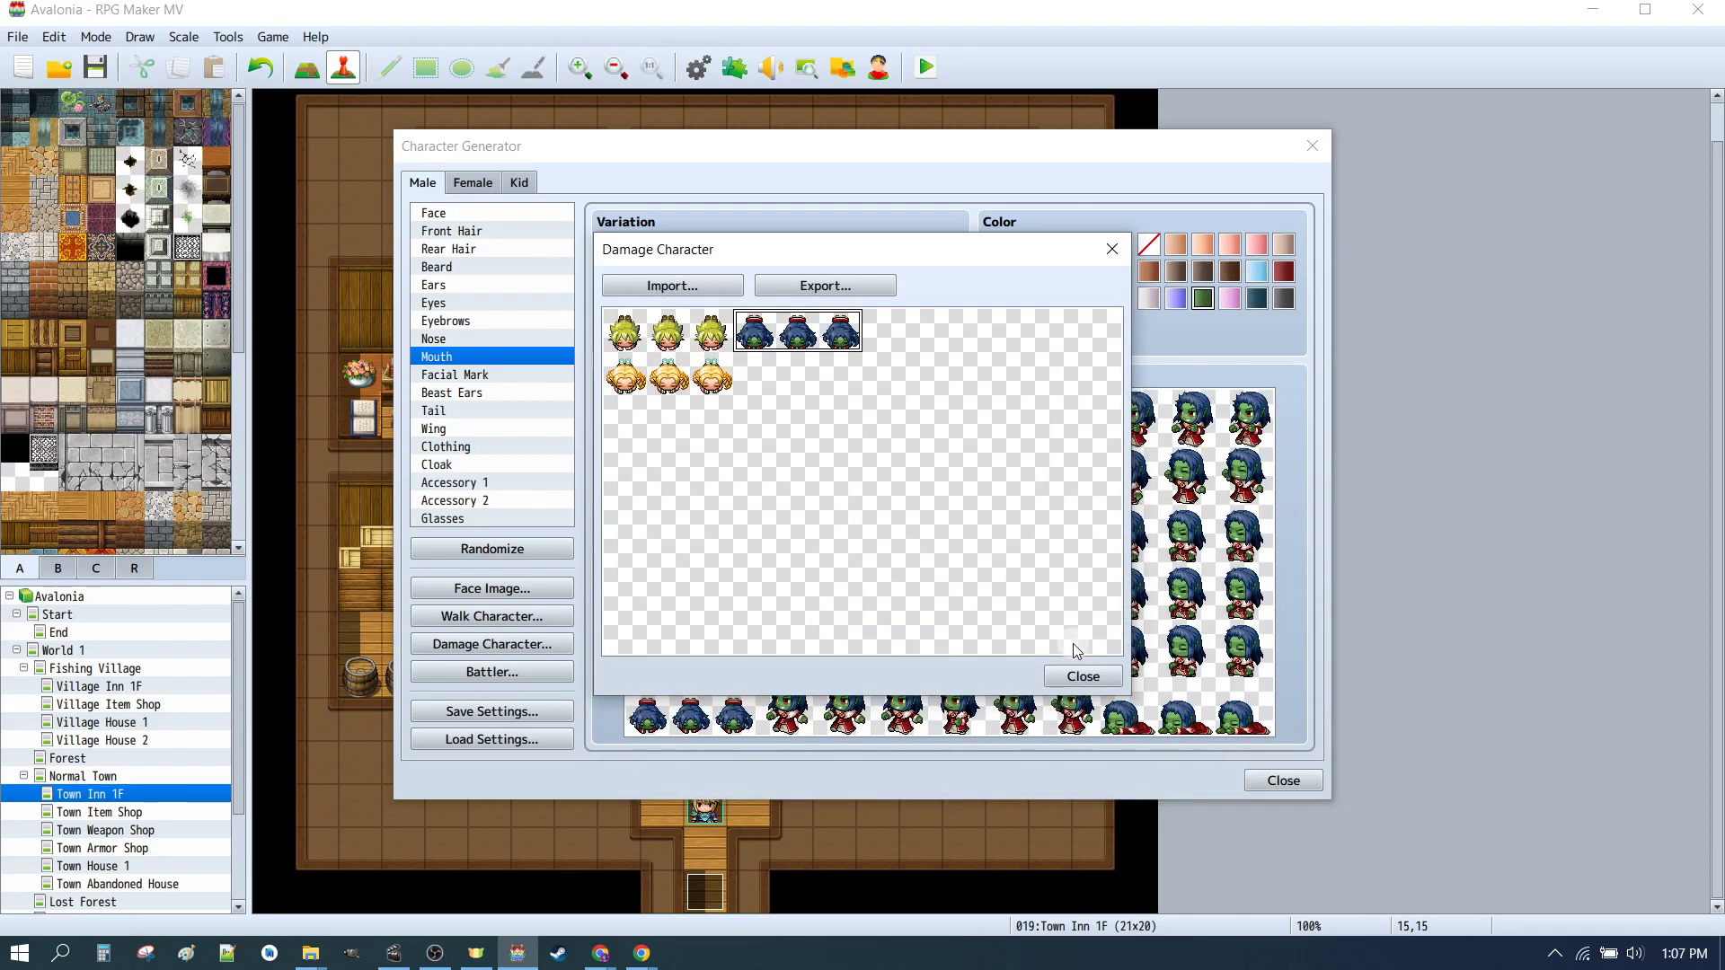
click(1083, 677)
Step: Open the female damage character sheet and move its sprite into the second slot of the second row
click(473, 183)
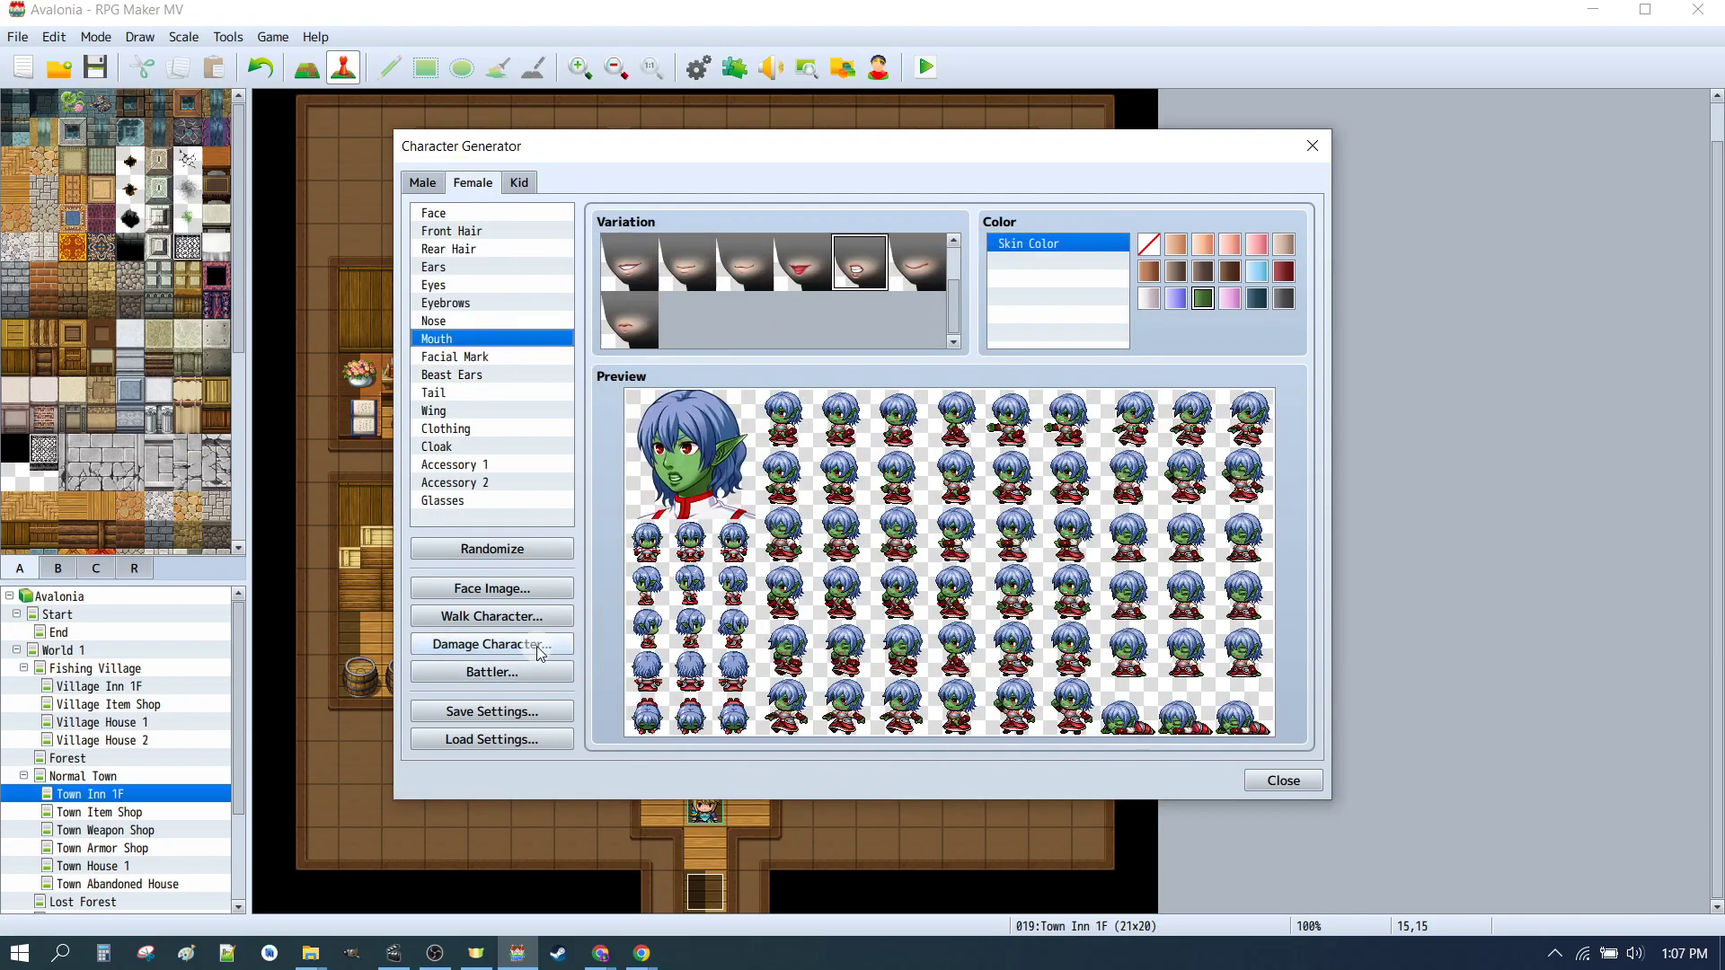
click(491, 644)
drag(767, 346, 775, 366)
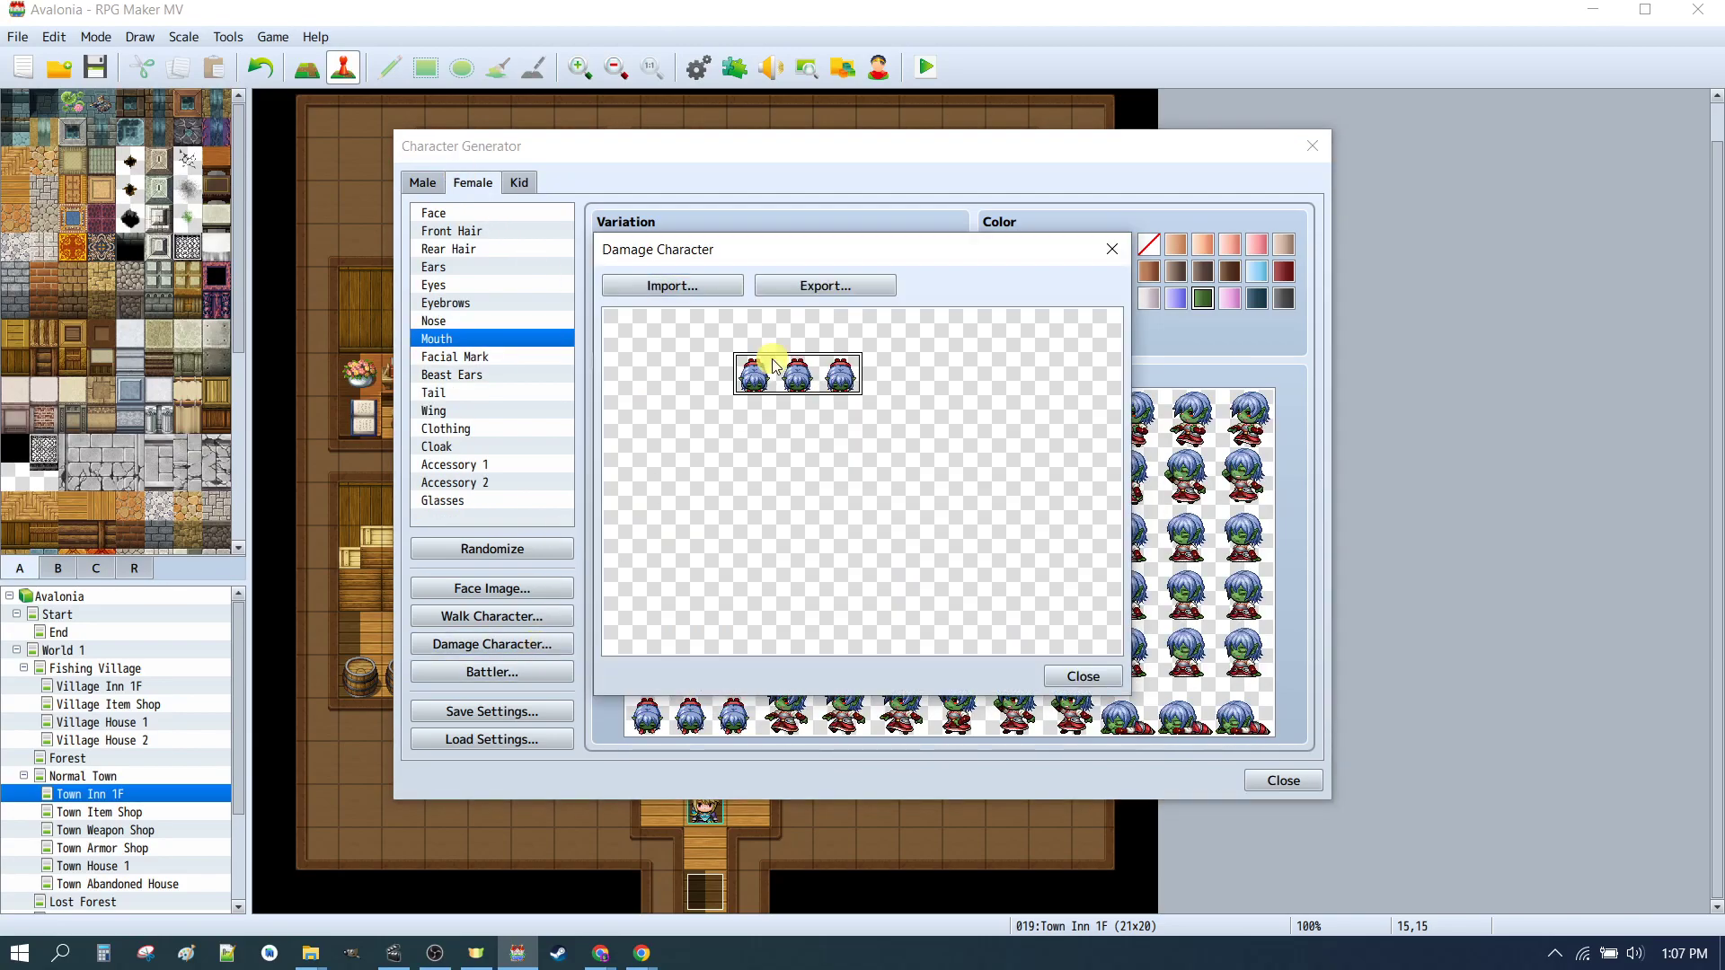
Step: Import the _CHAR_01_dmg damage sheet into the female damage character
click(672, 286)
scroll(1109, 548, down, 3)
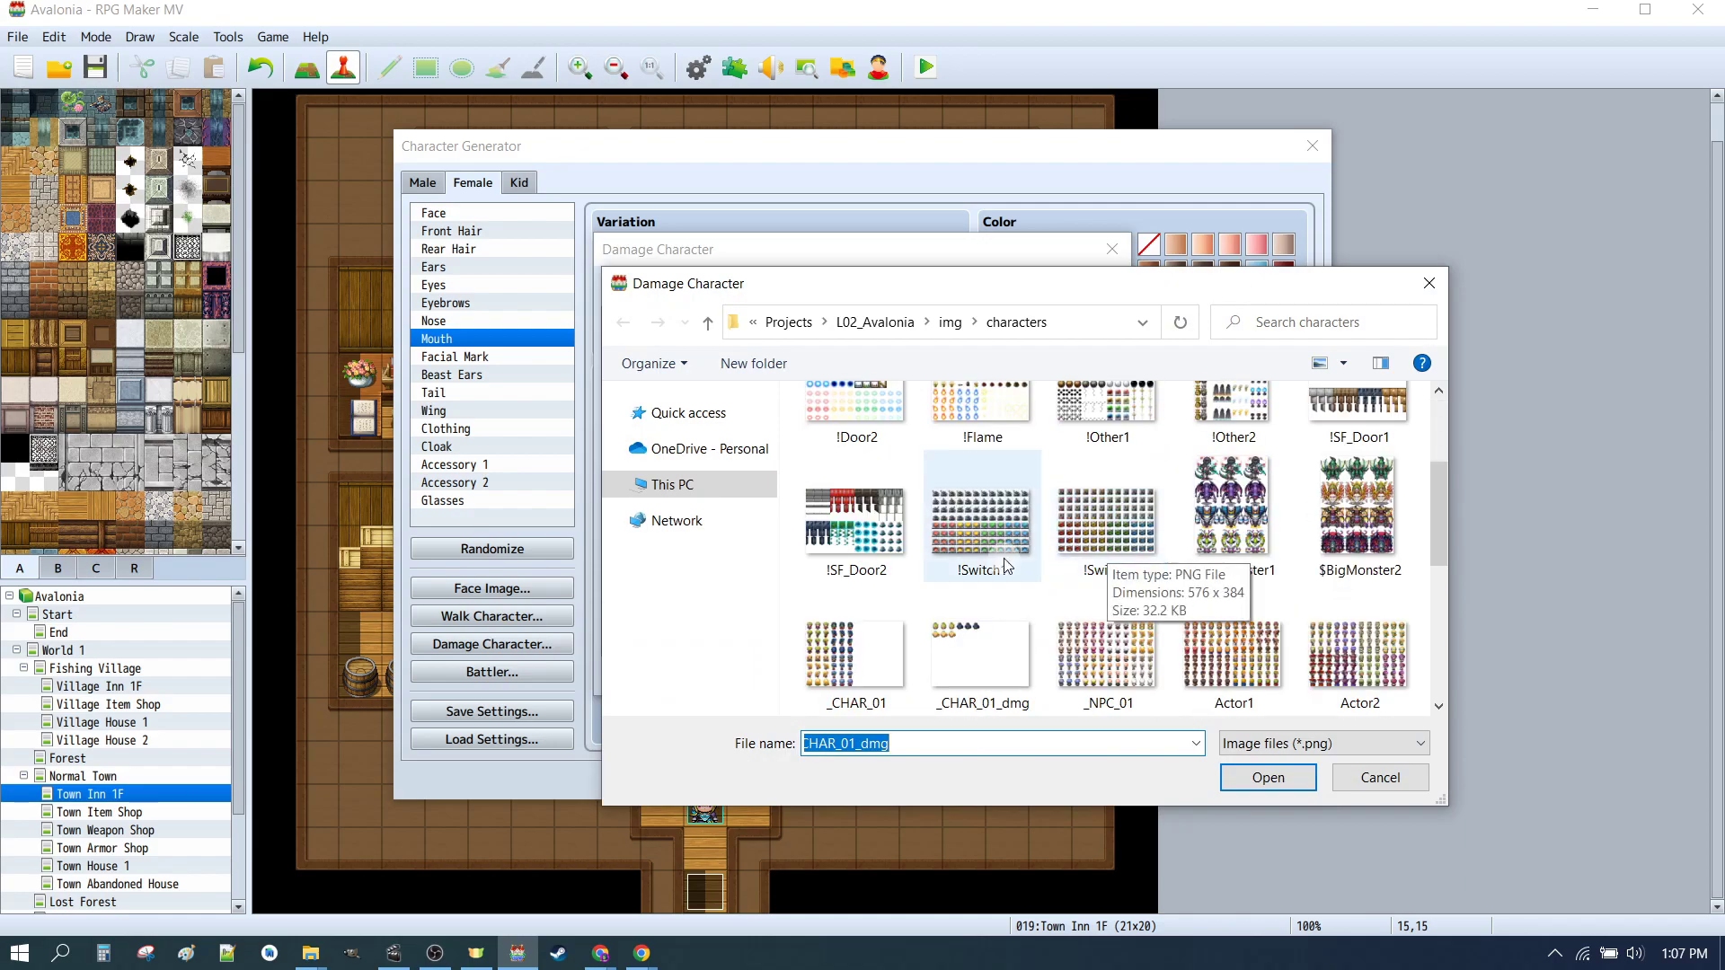
click(954, 635)
click(1265, 778)
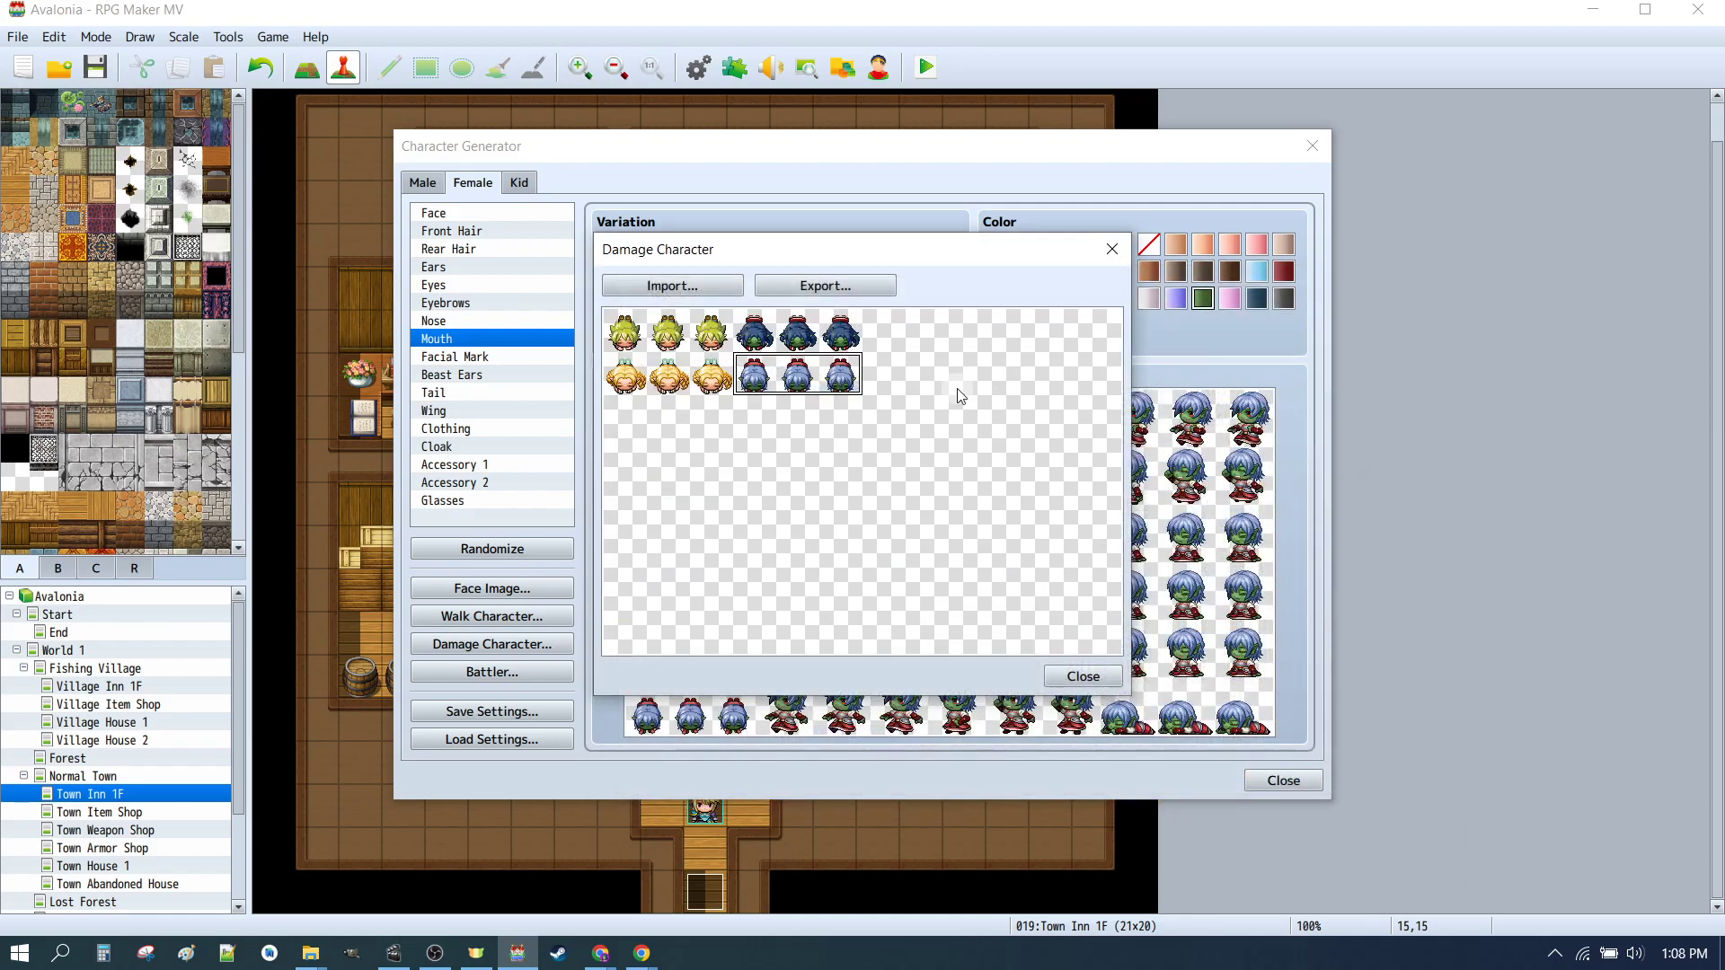
Step: Export the combined female damage character sheet over _CHAR_01_dmg in the characters folder
click(859, 285)
click(982, 475)
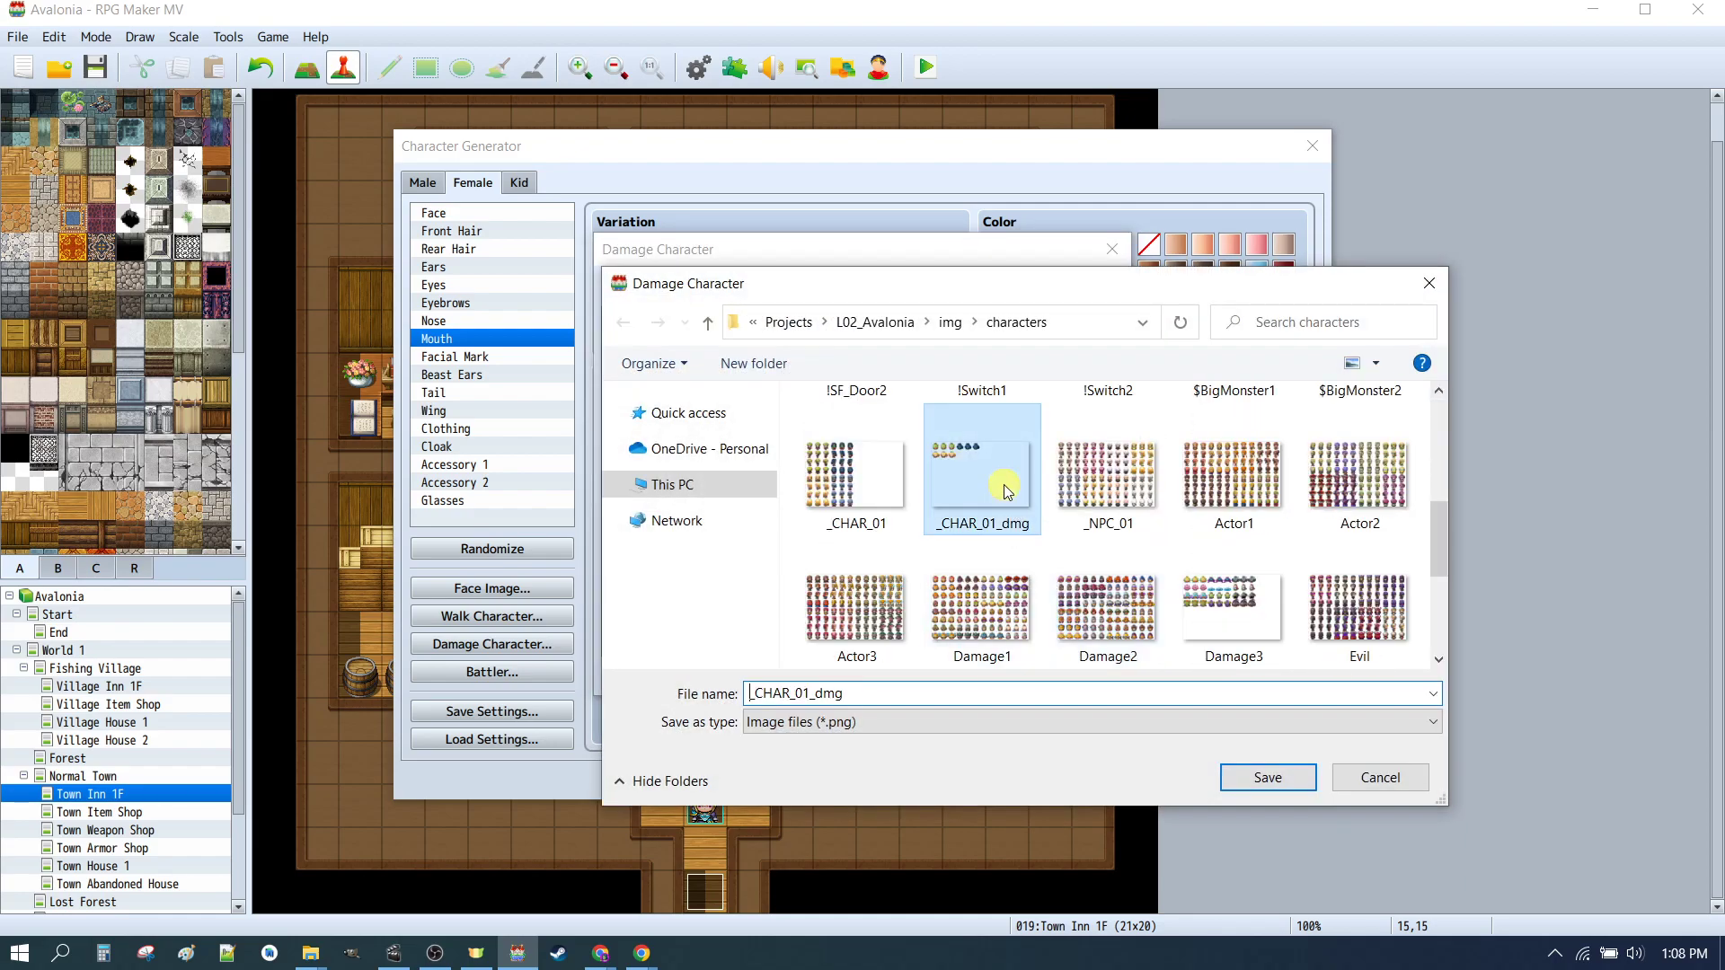
click(1264, 774)
click(914, 483)
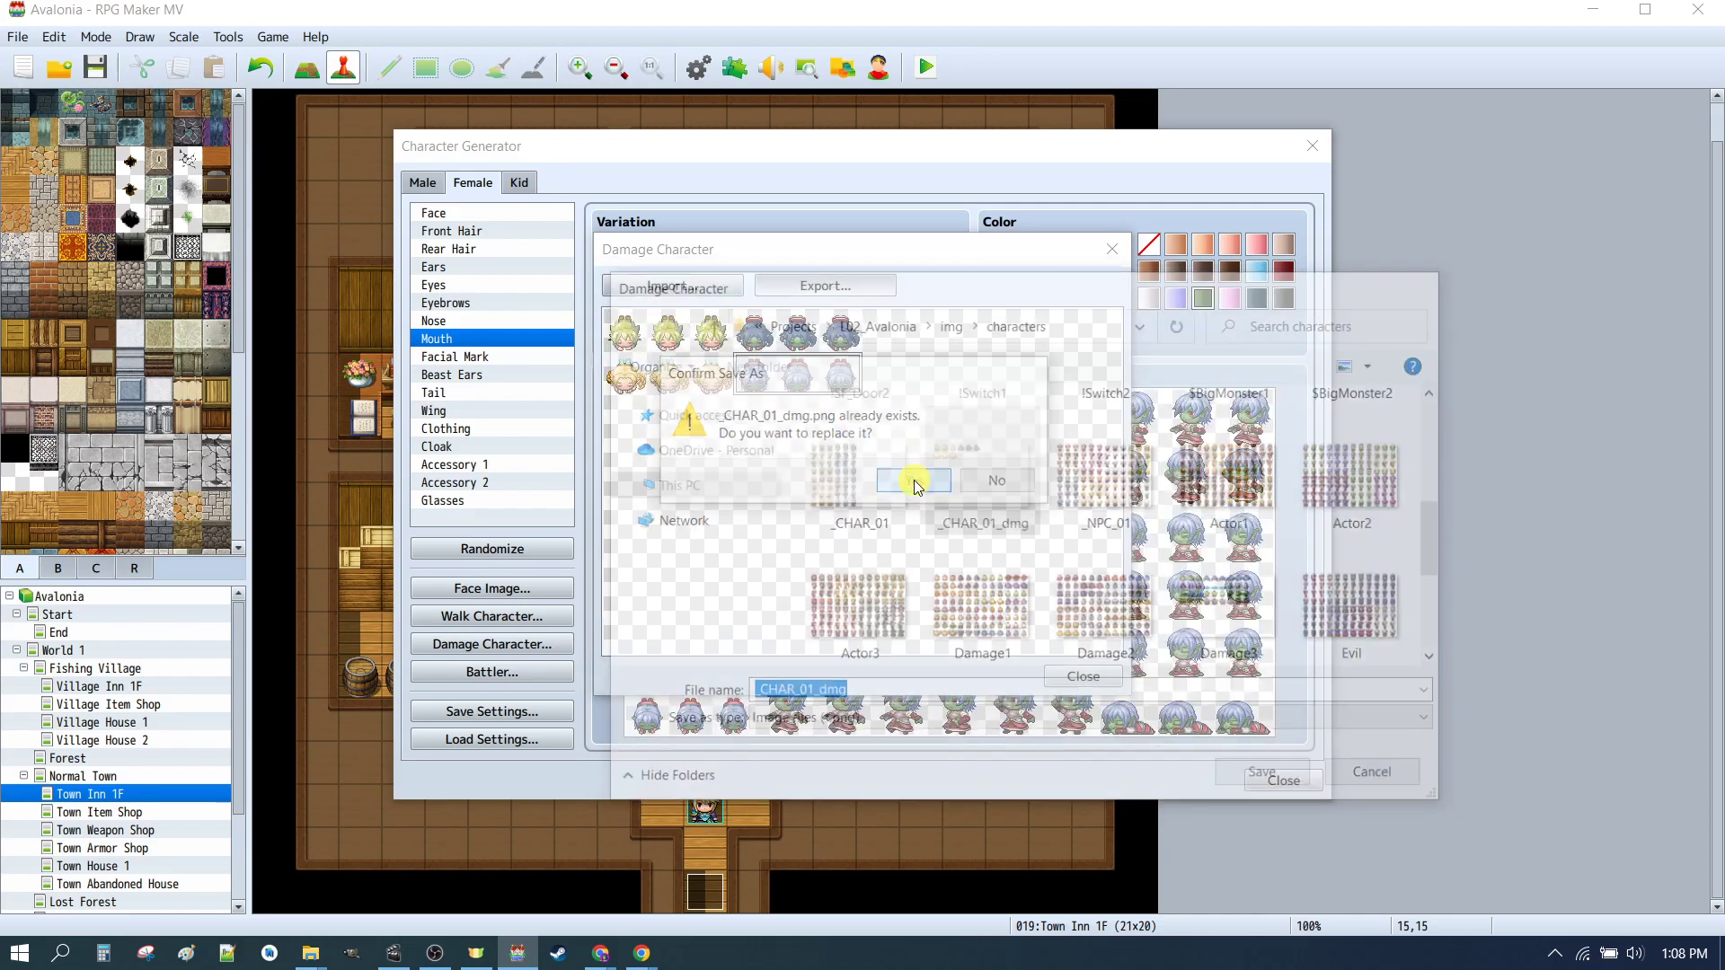
click(1084, 675)
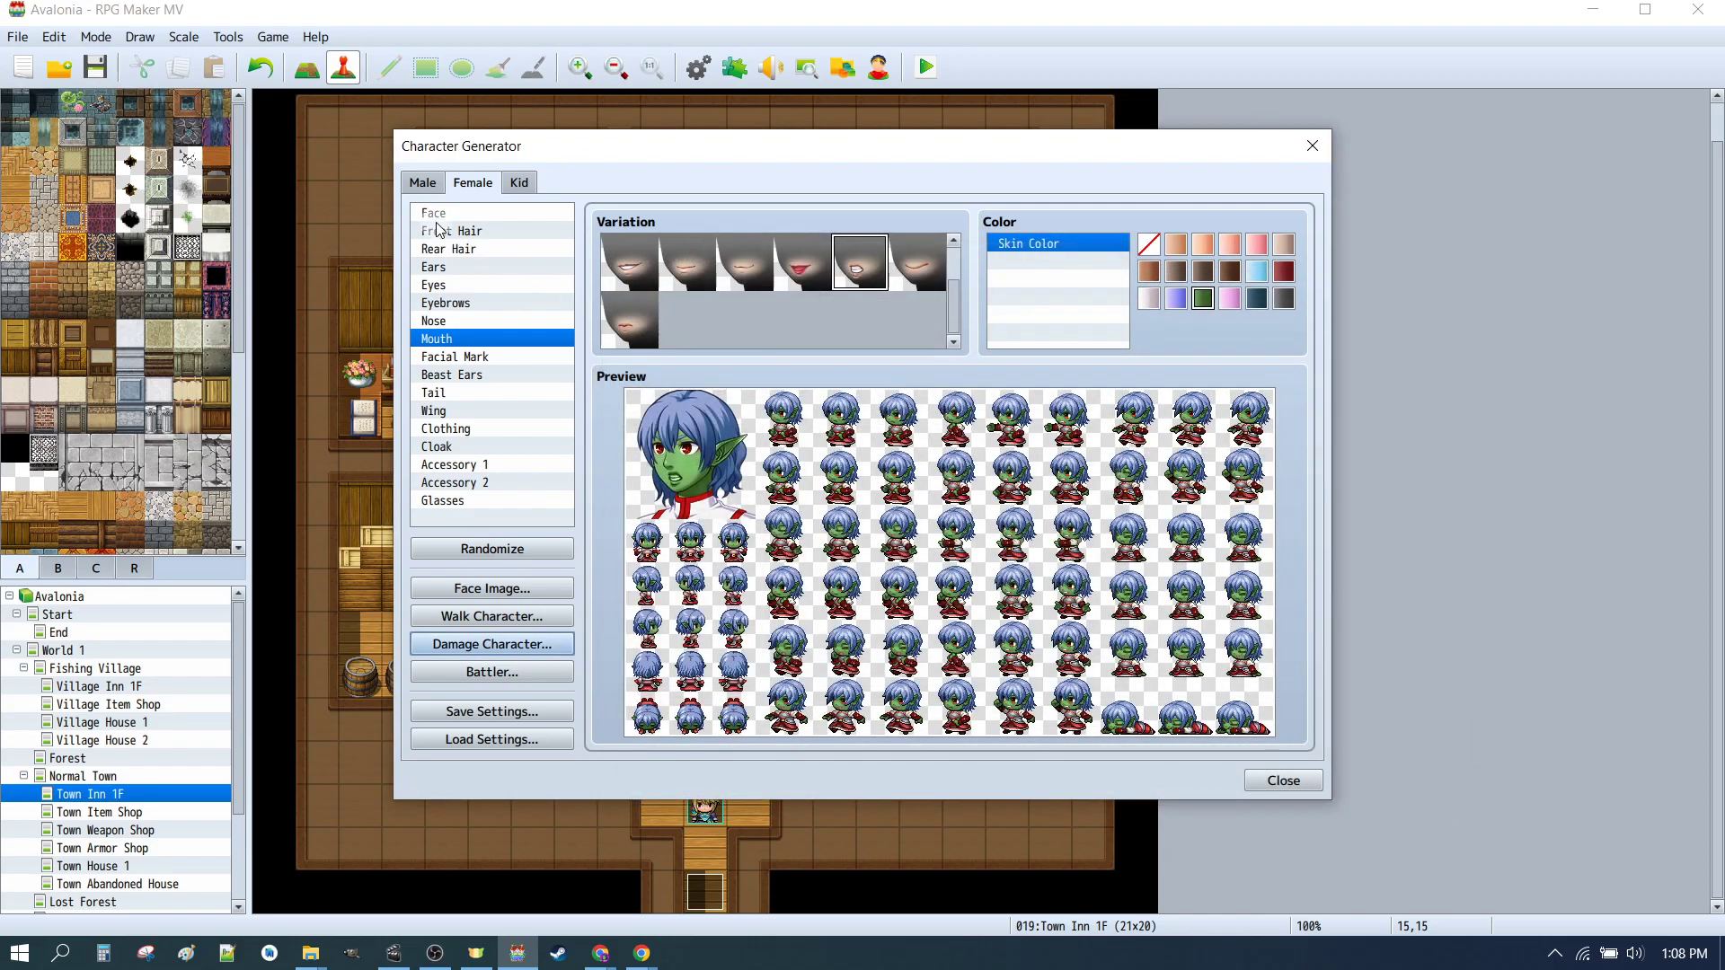
Step: Export the male battler sheet to the sv_actors folder as _CHAR_01b_M
click(423, 183)
click(519, 668)
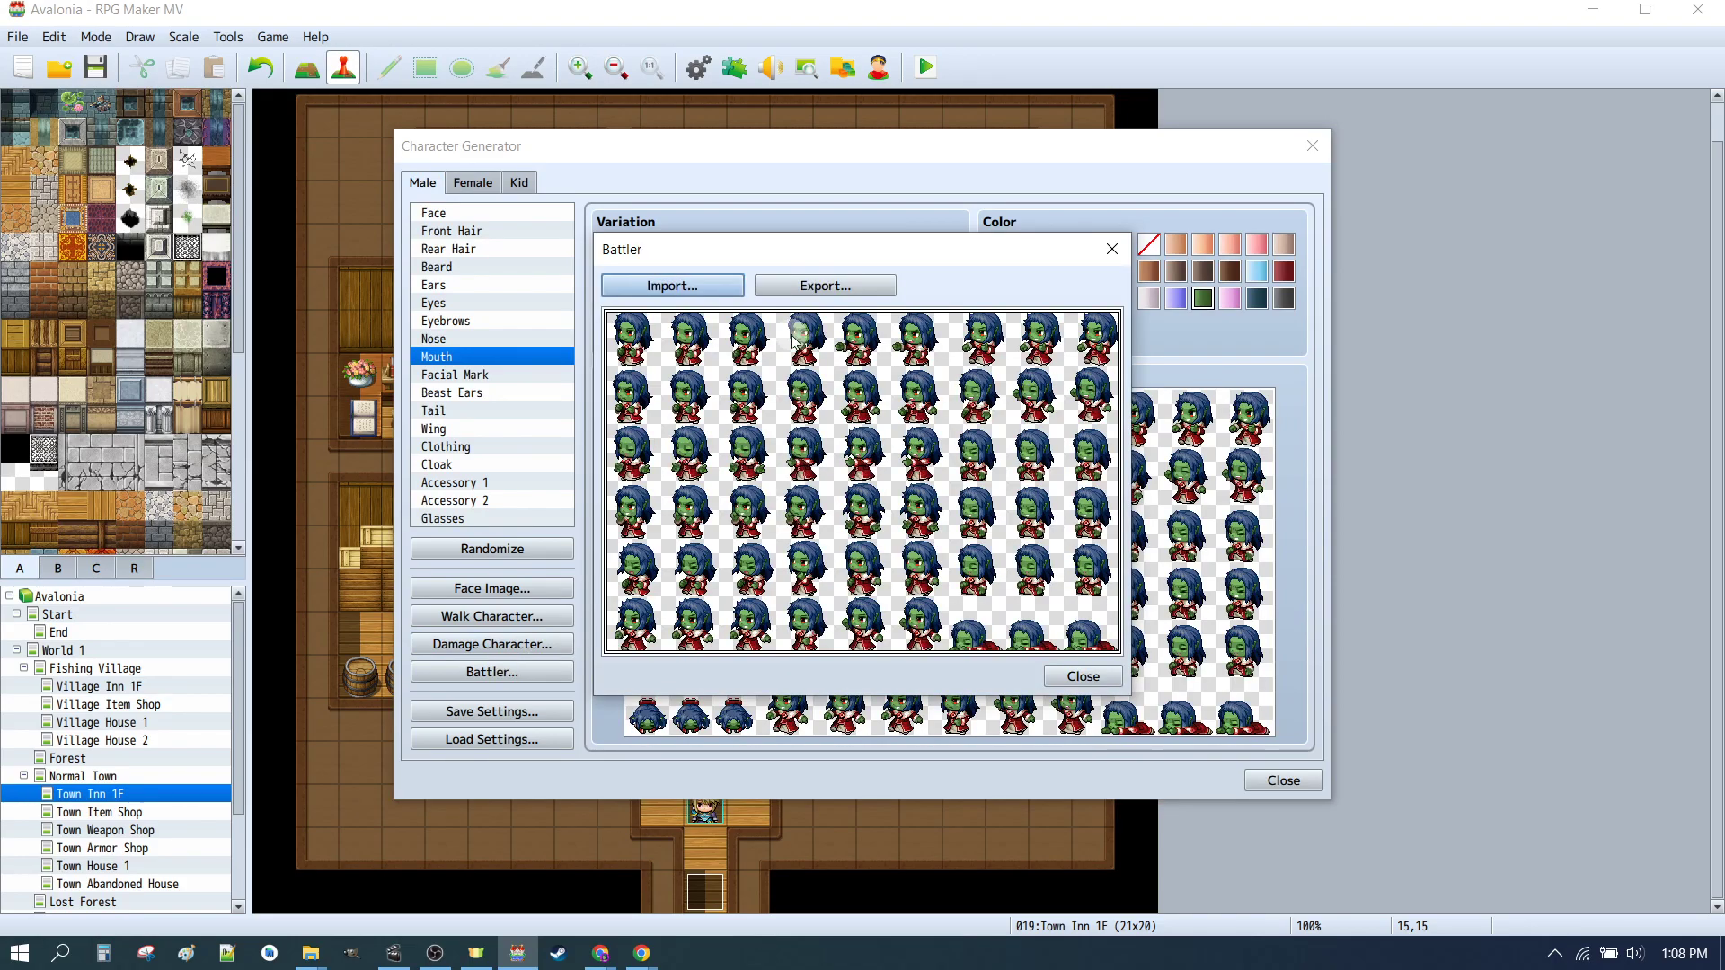
click(799, 286)
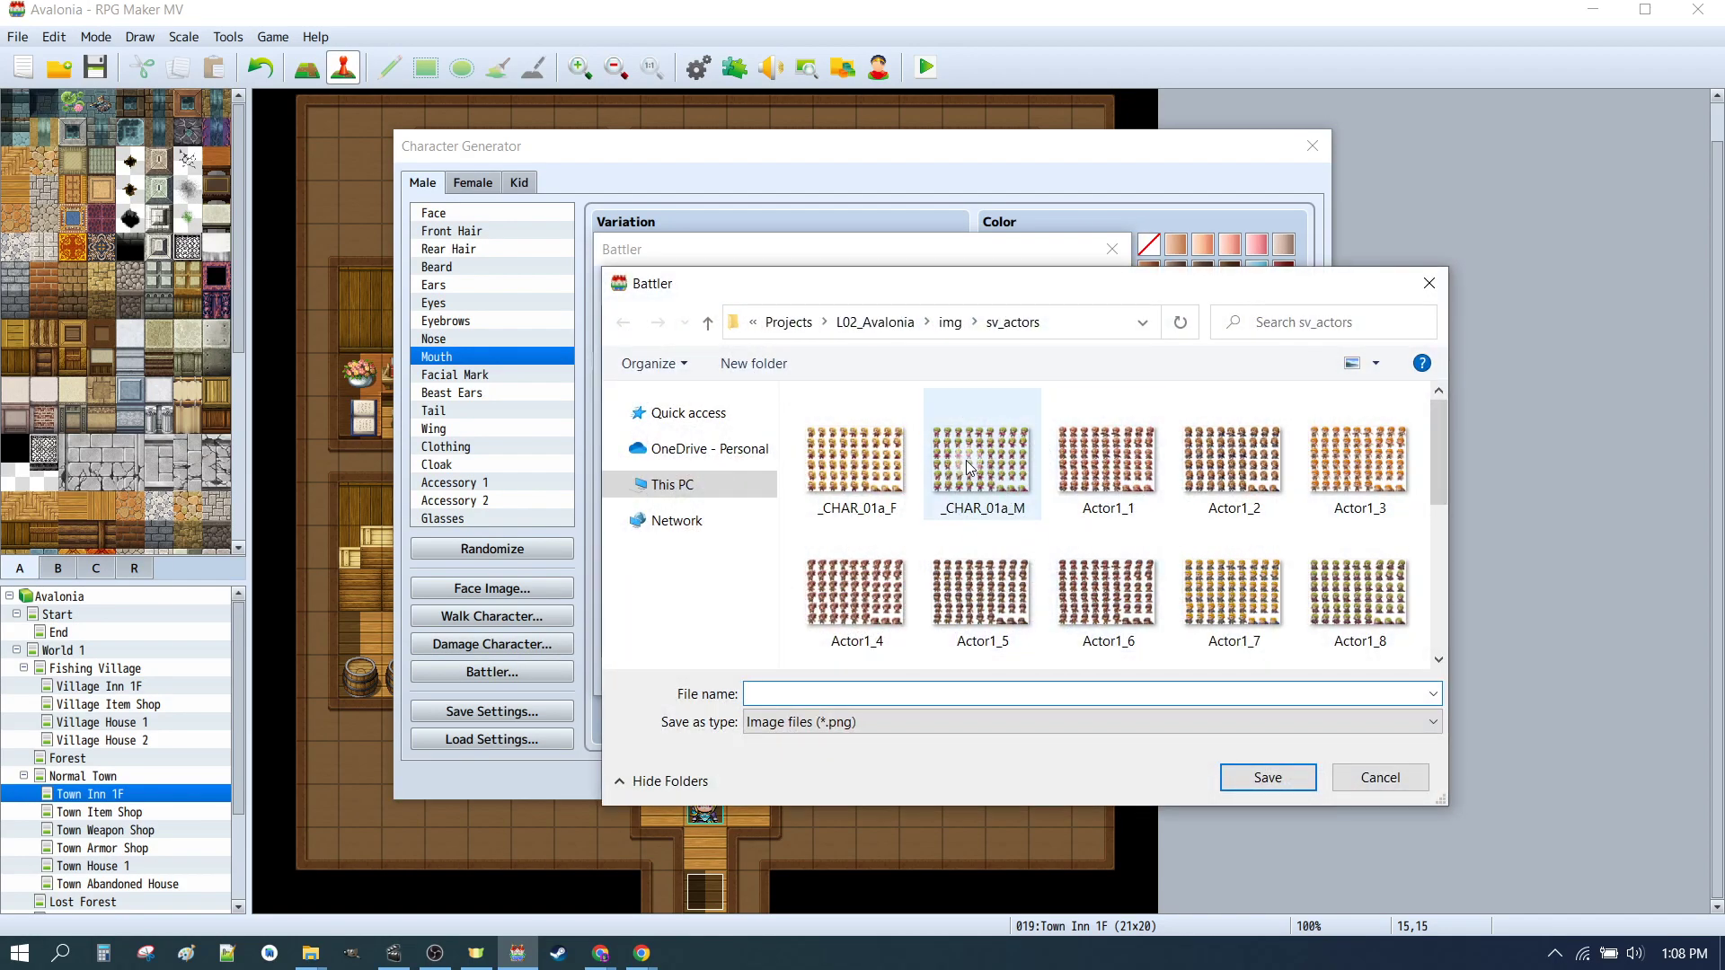
click(967, 461)
double_click(806, 693)
click(806, 693)
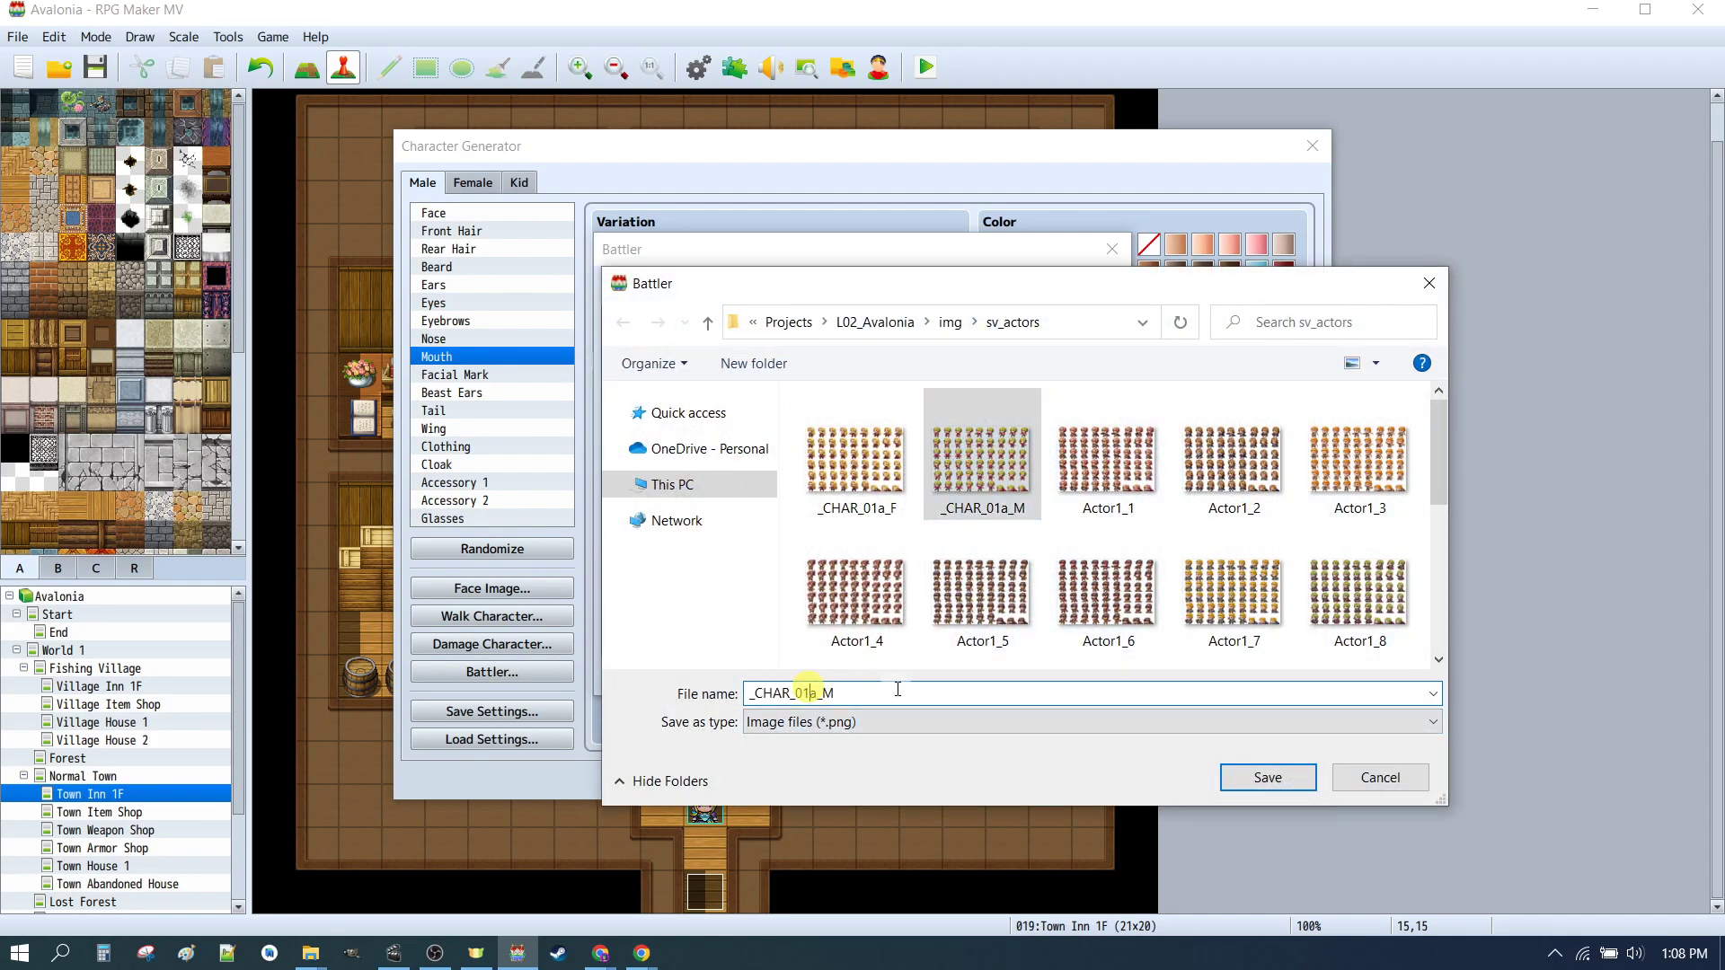
key(BackSpace)
text(b)
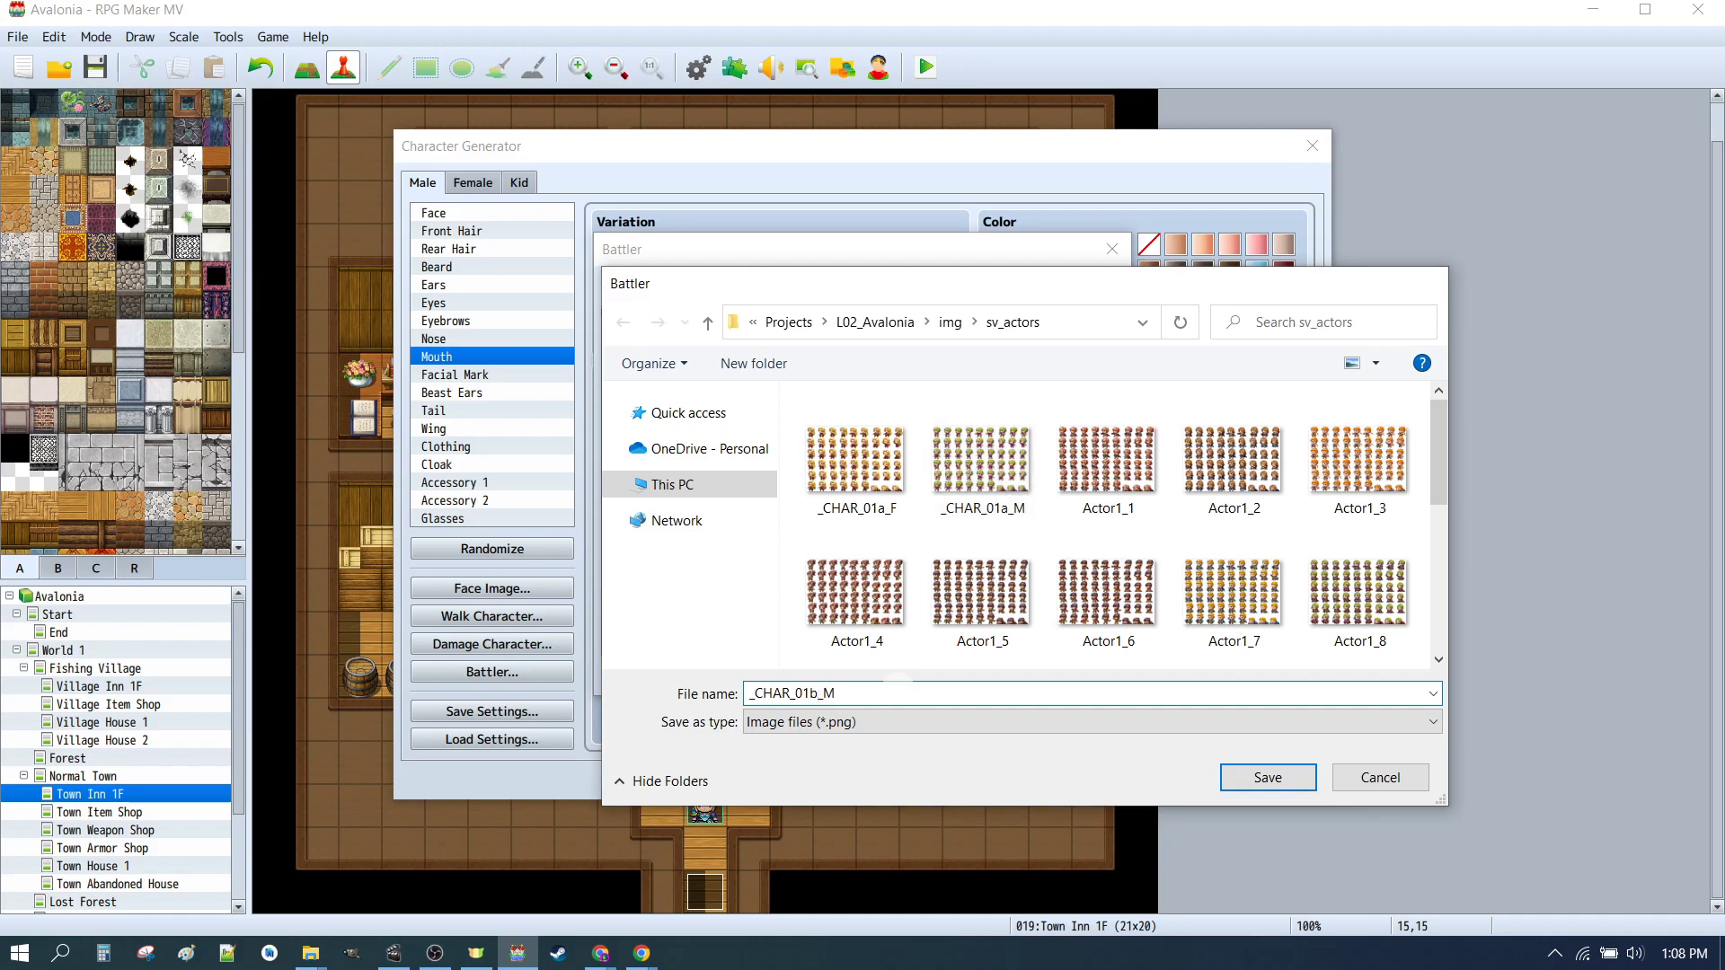
key(Return)
click(1083, 687)
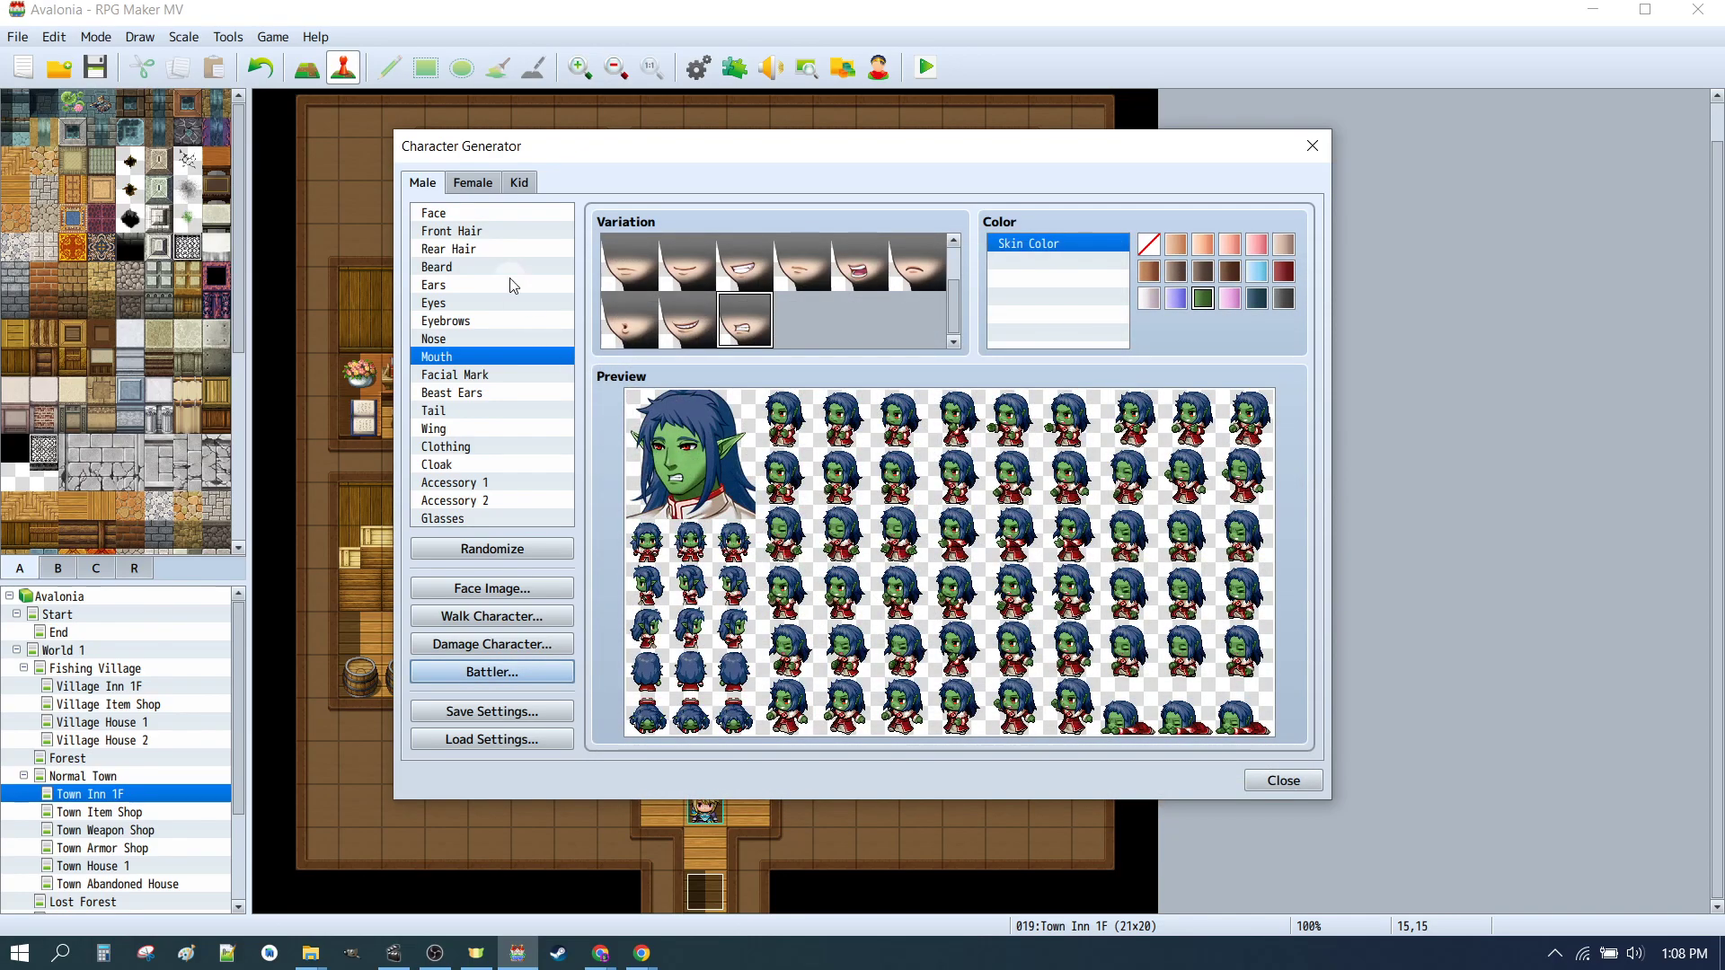
Step: Export the female battler sheet to the sv_actors folder as _CHAR_01b_F
click(473, 183)
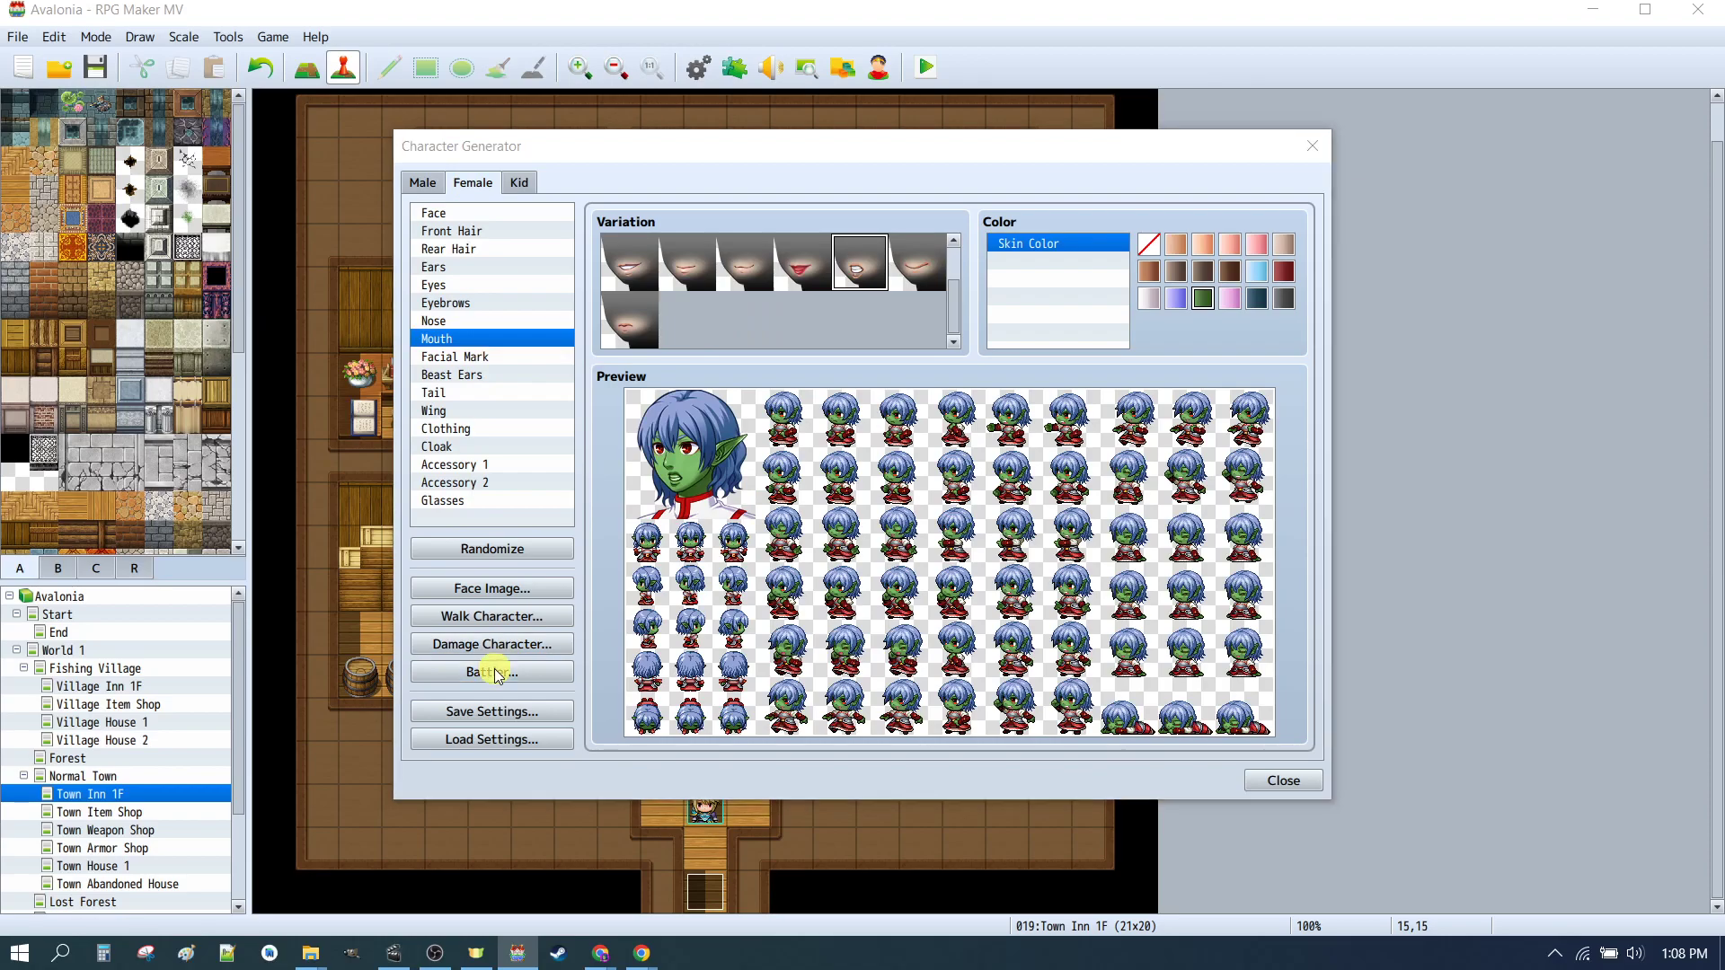
click(492, 672)
click(820, 286)
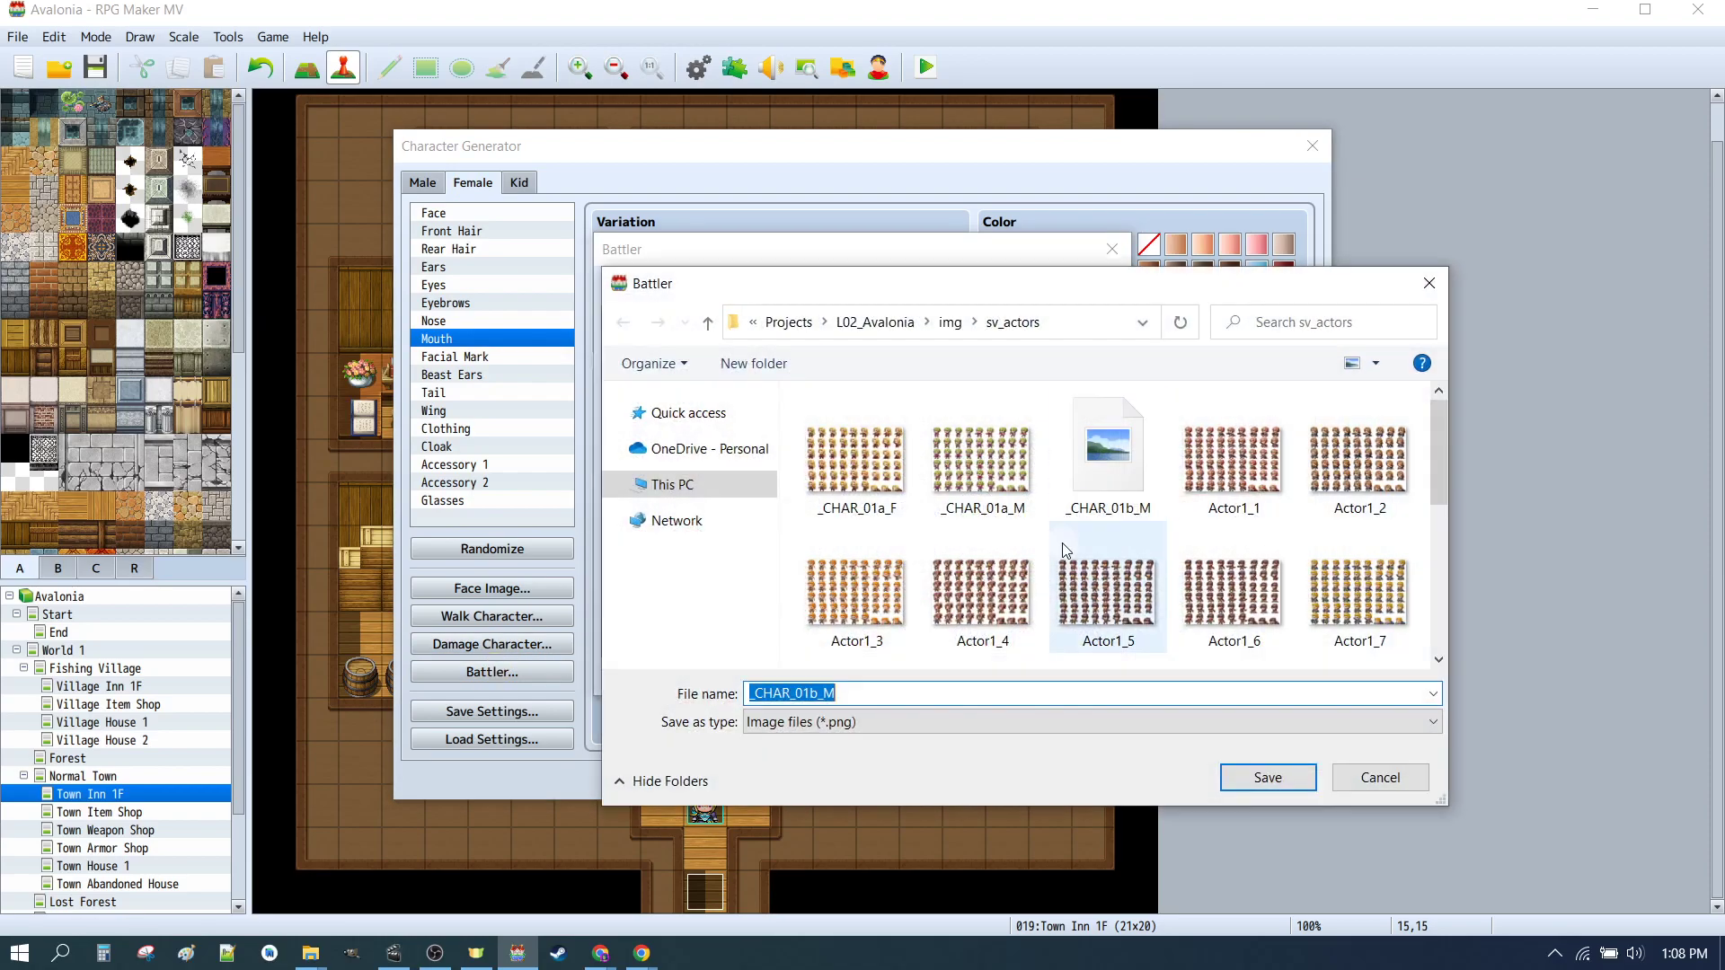
click(1108, 453)
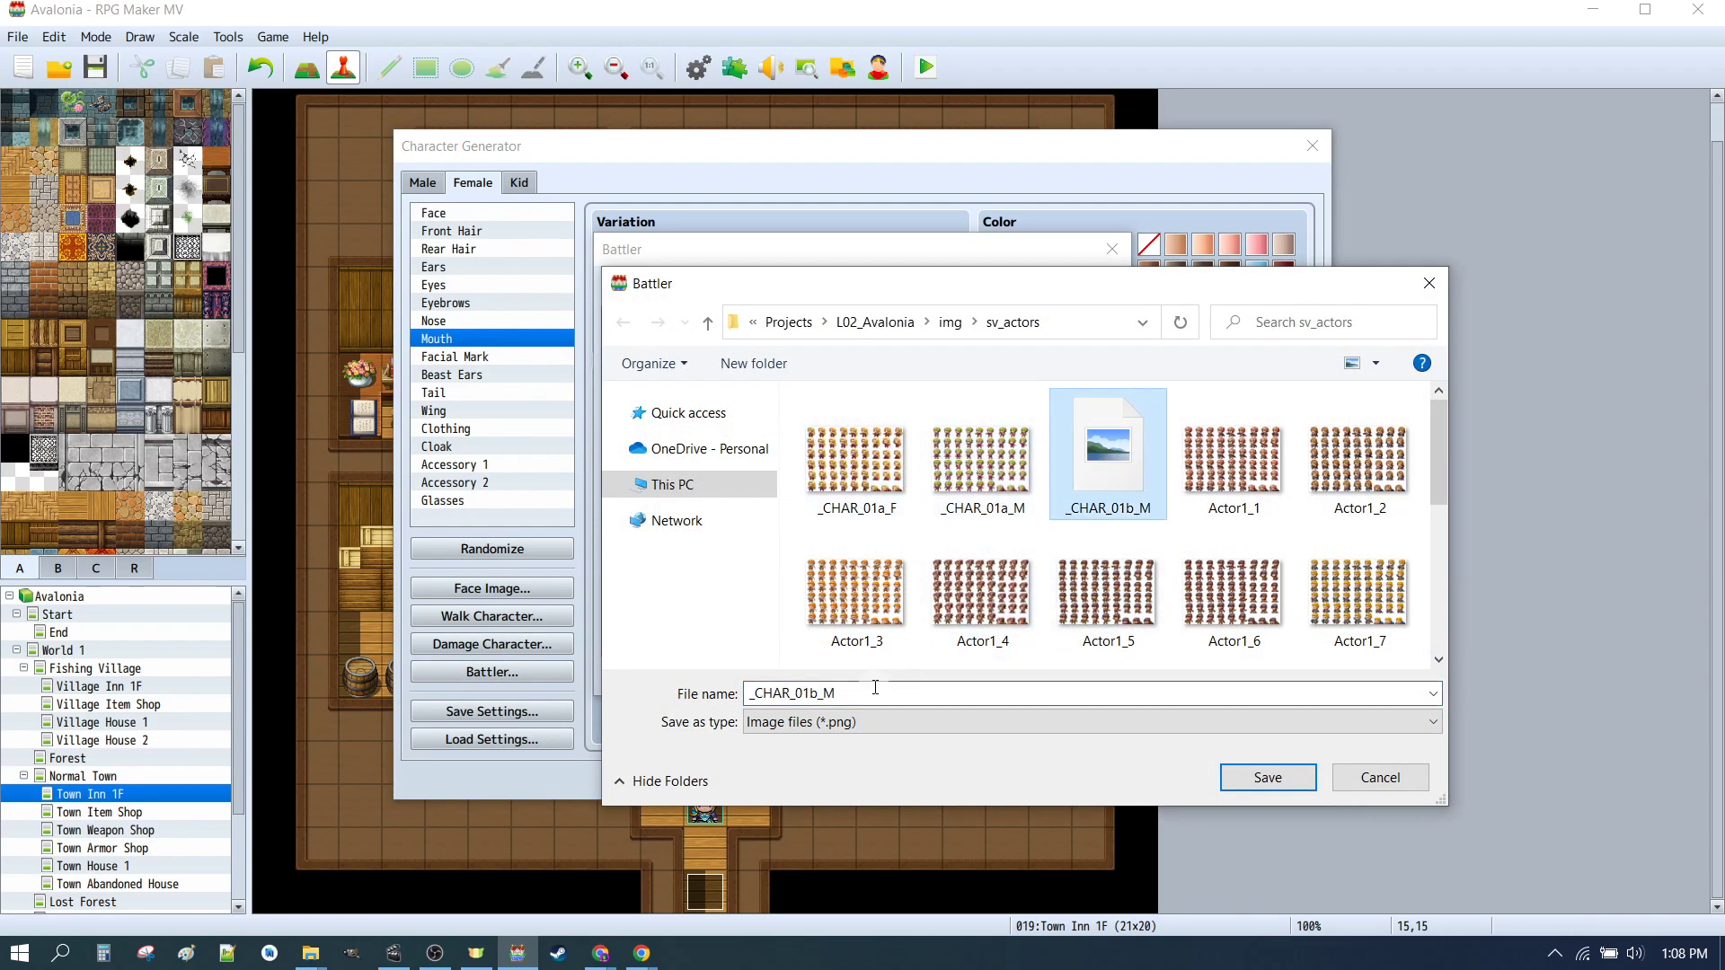
click(881, 693)
key(BackSpace)
text(F)
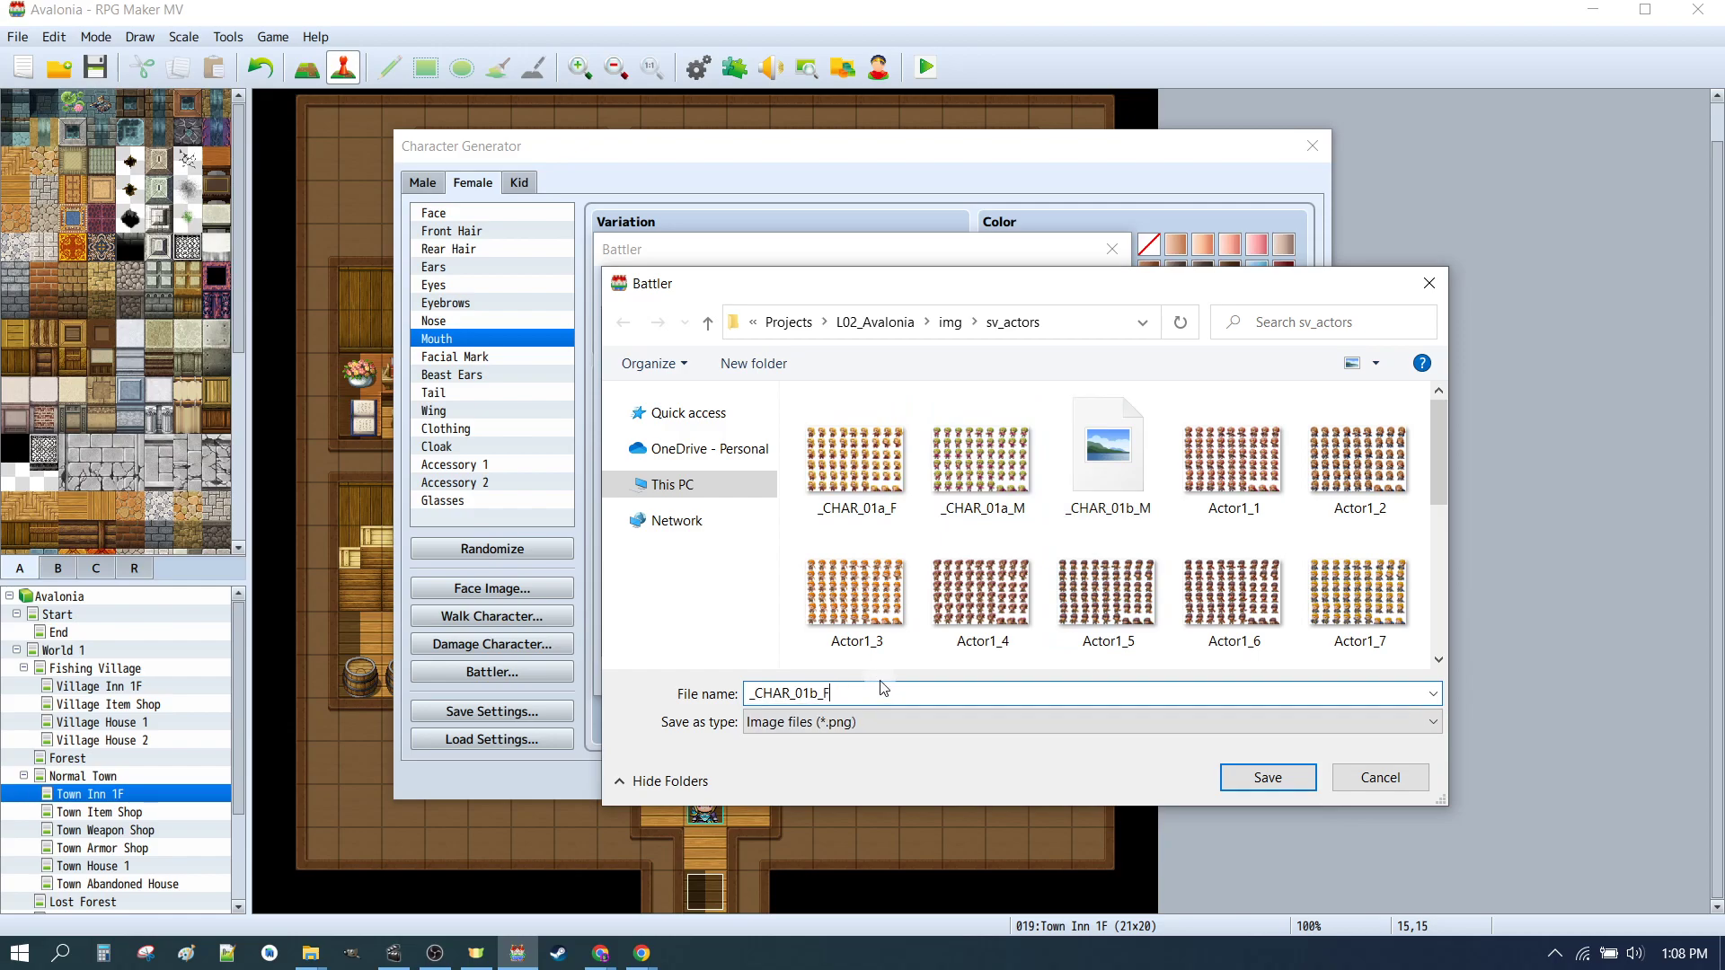
key(Return)
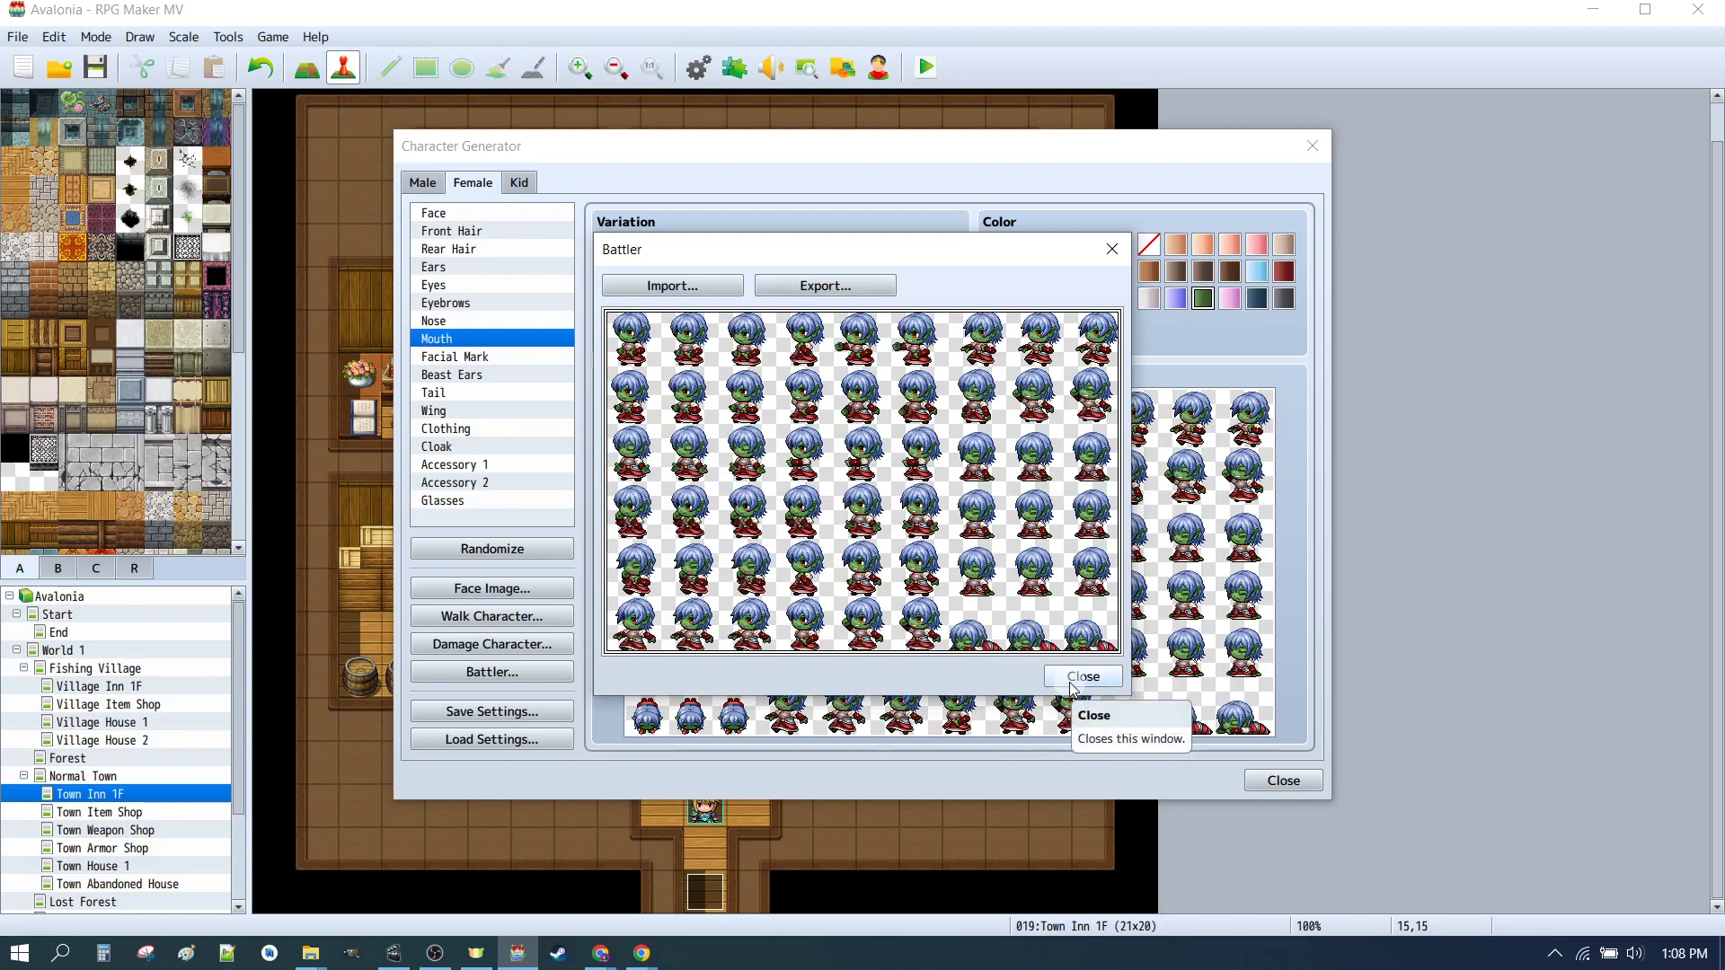
Step: Reopen the battler export to check the sv_actors files, then close the battler dialog and the Character Generator
click(876, 286)
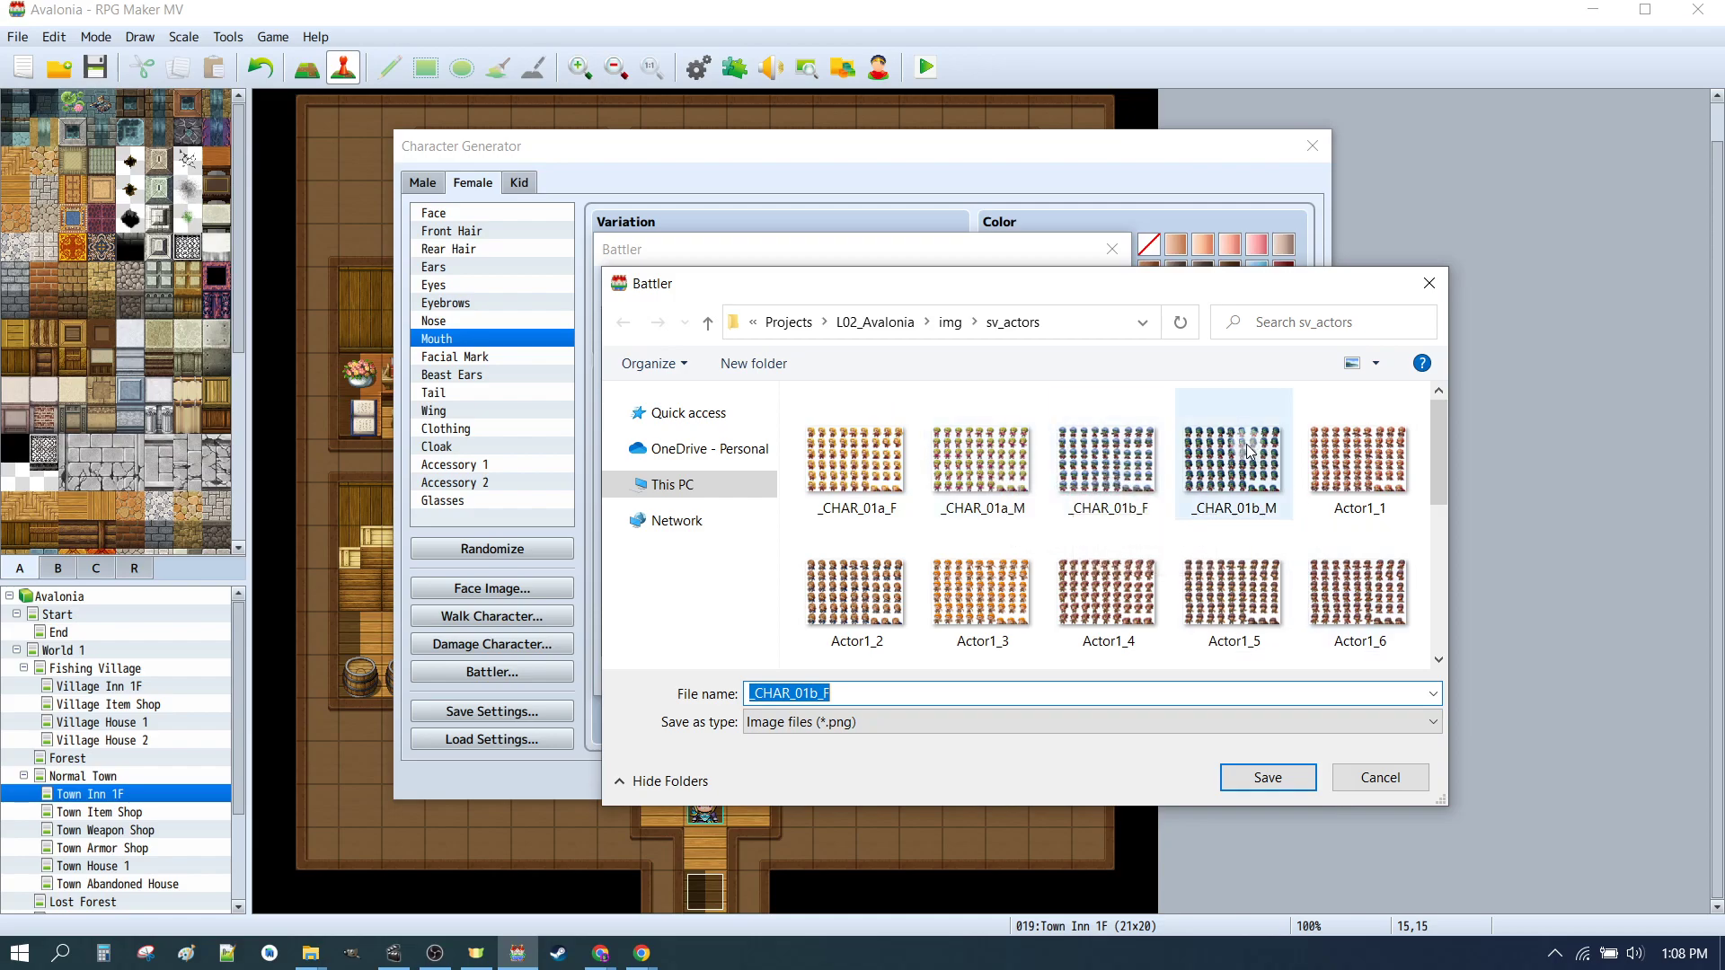
click(1382, 782)
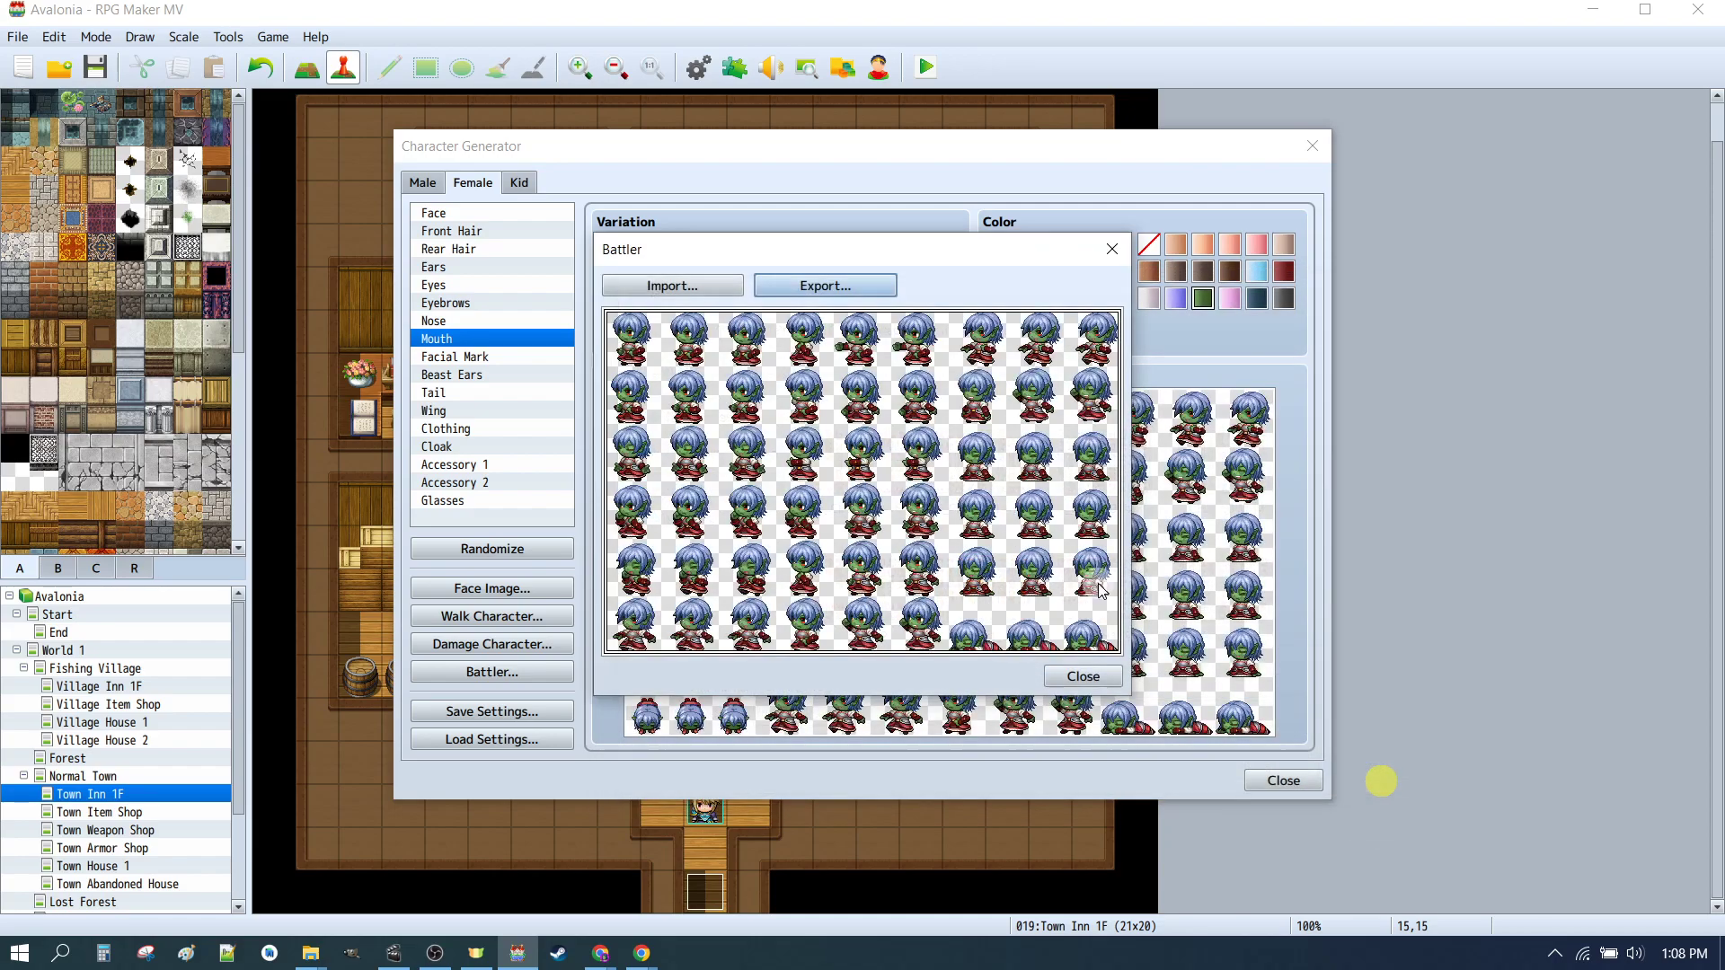
click(1074, 678)
click(1285, 782)
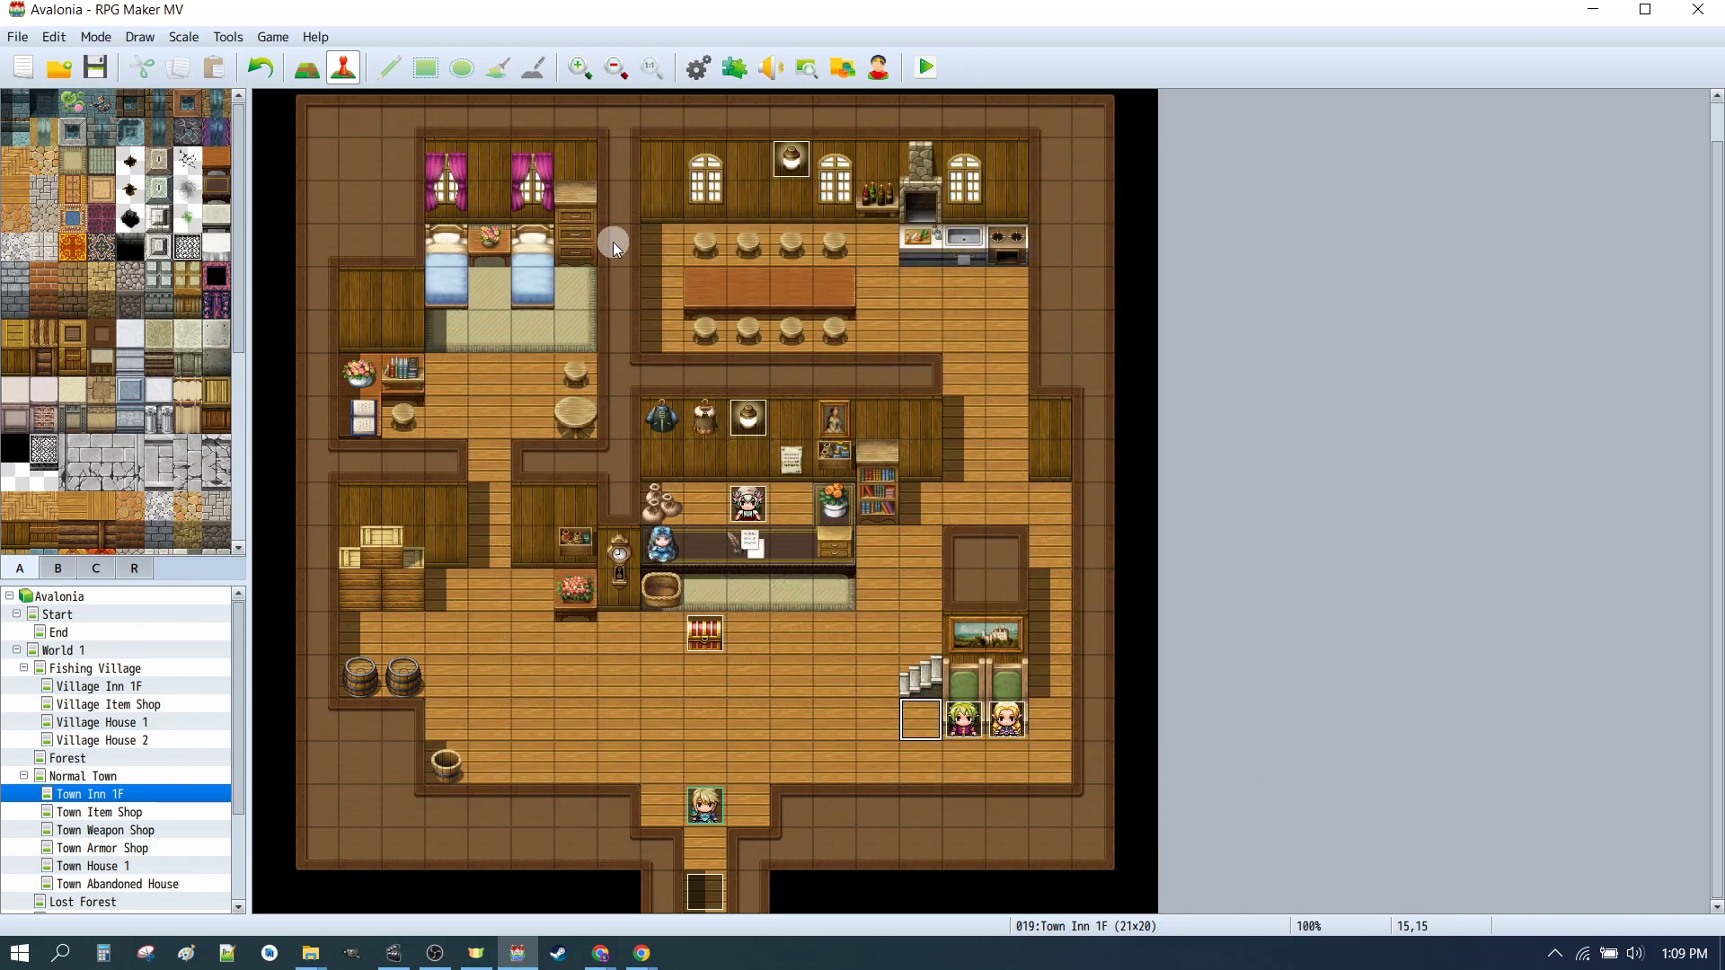
Step: Open the database and set actor OurHero's face image to _CHAR_01b_M
click(706, 77)
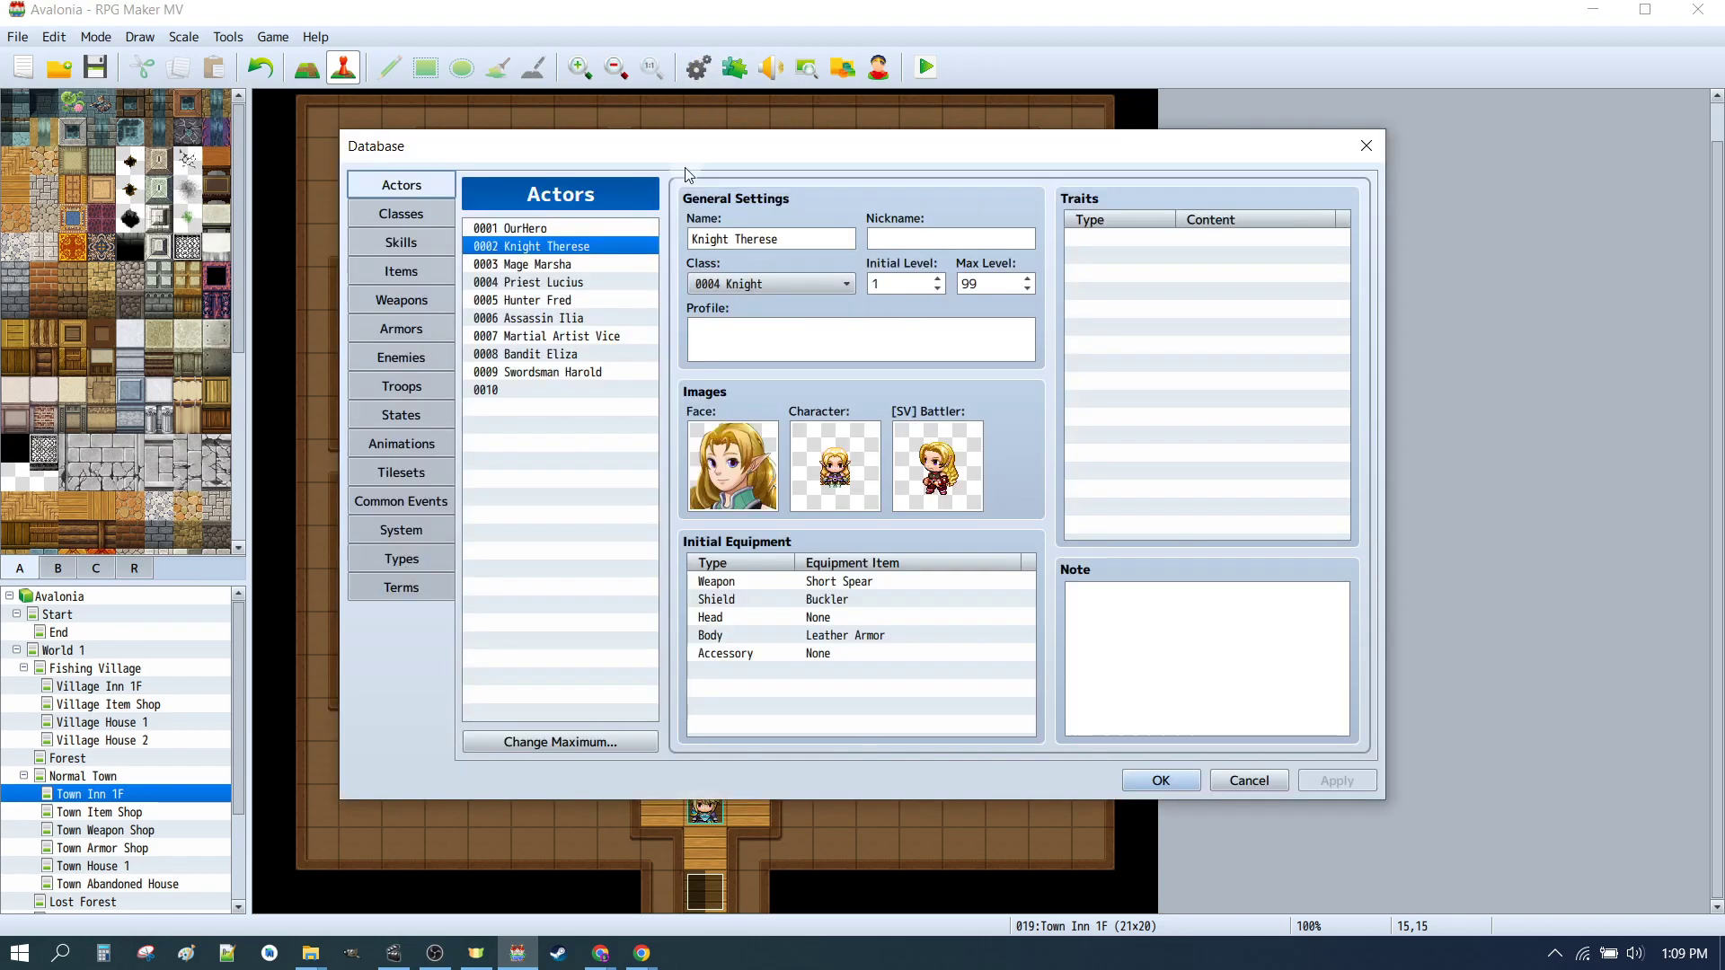
click(481, 230)
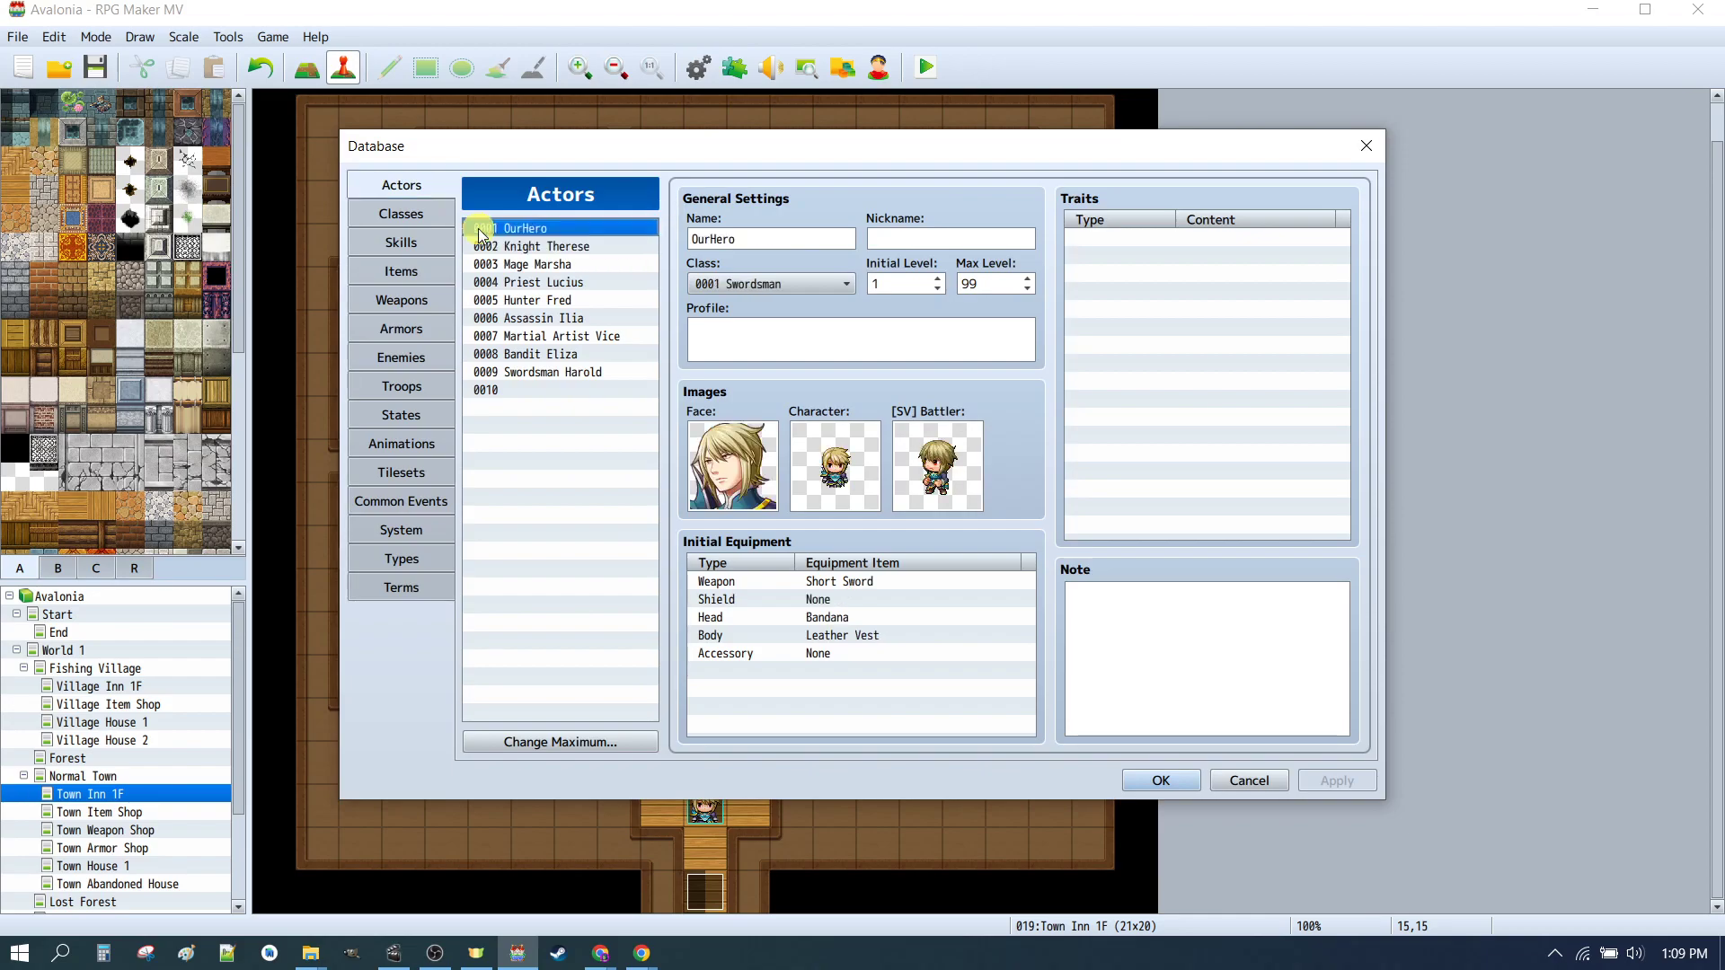
double_click(733, 465)
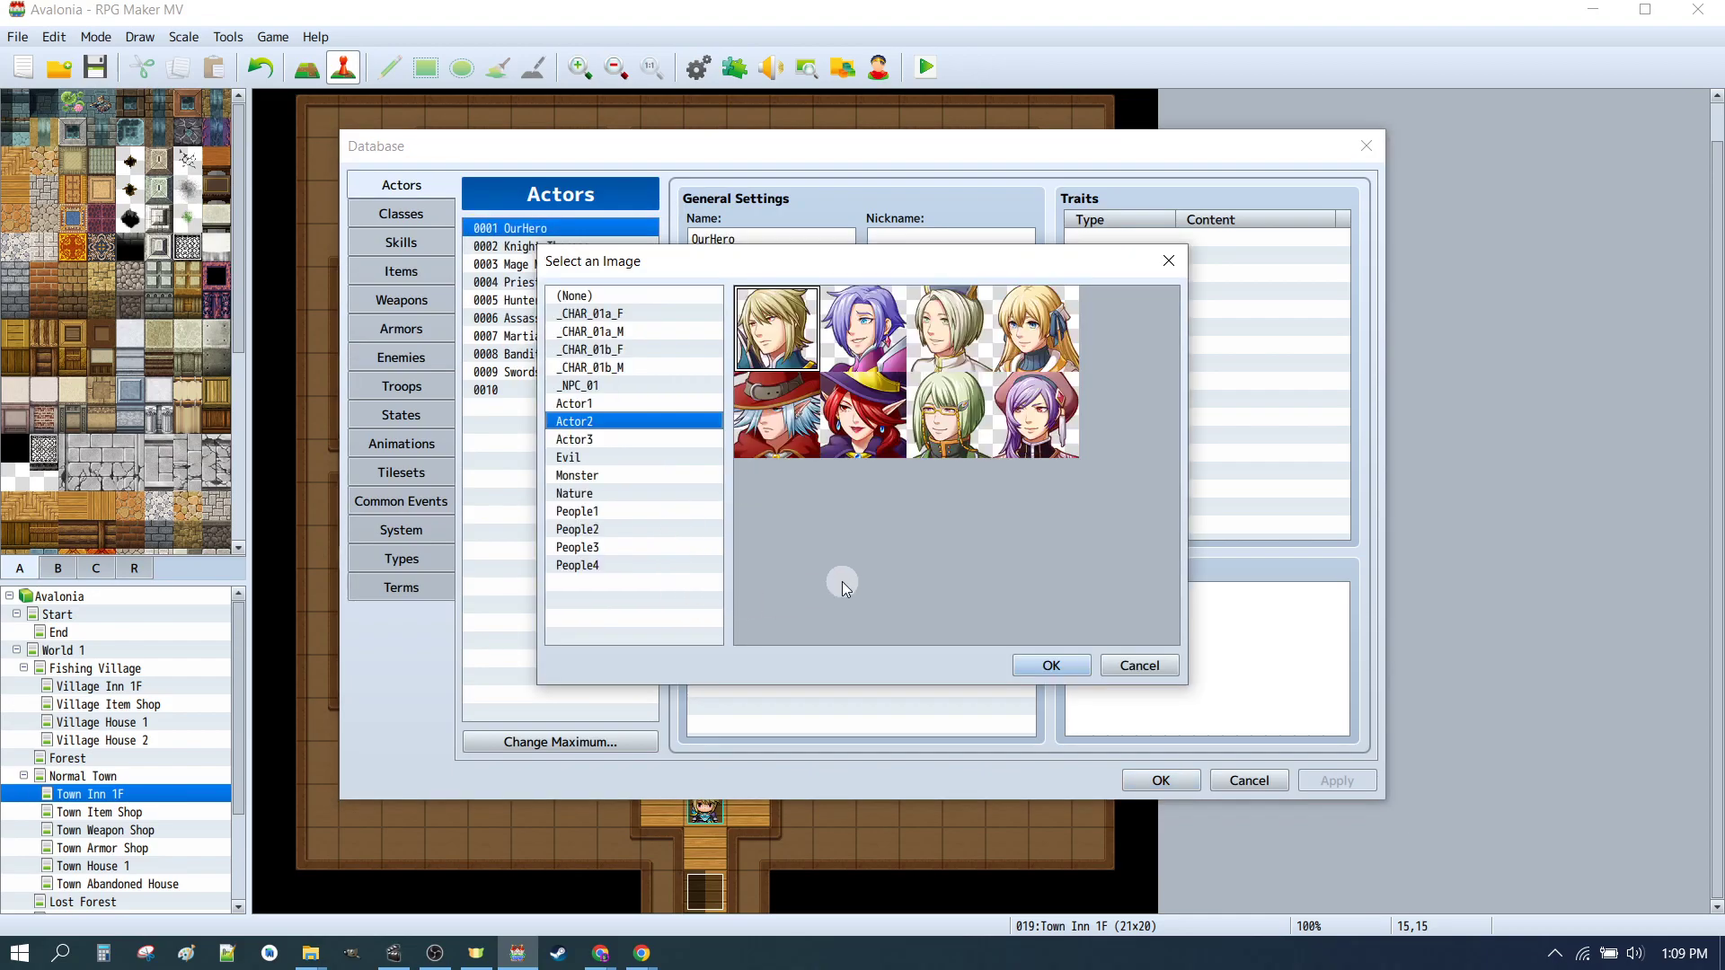
click(601, 368)
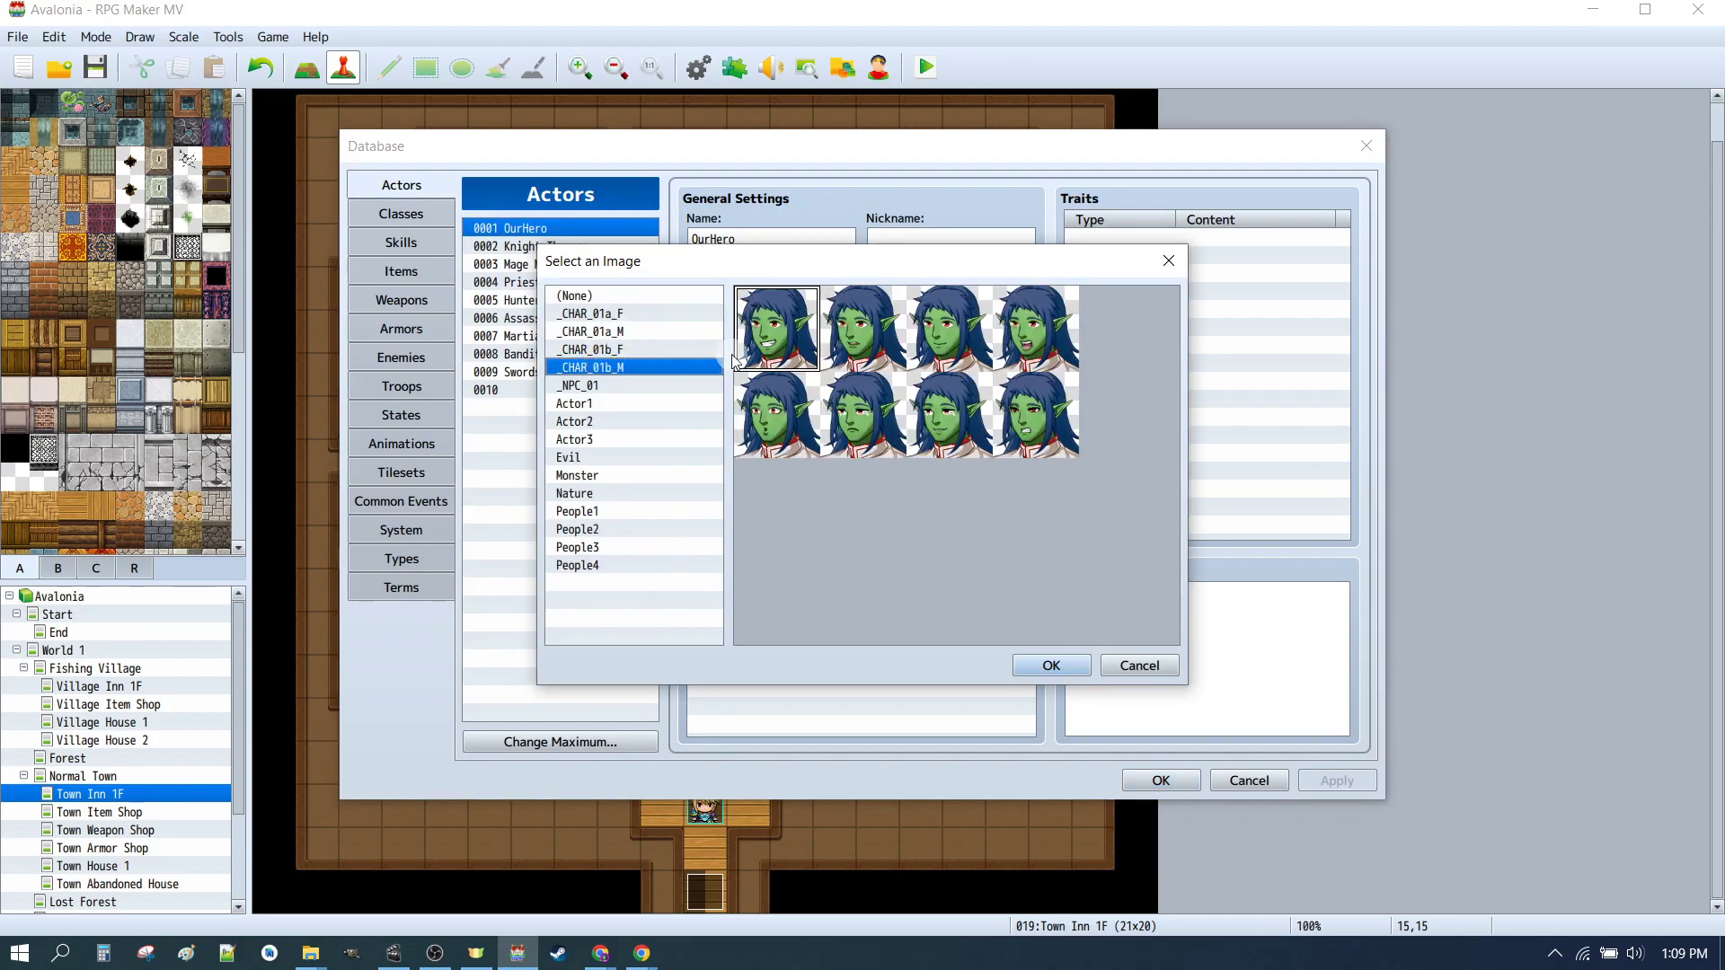
click(1050, 665)
double_click(834, 465)
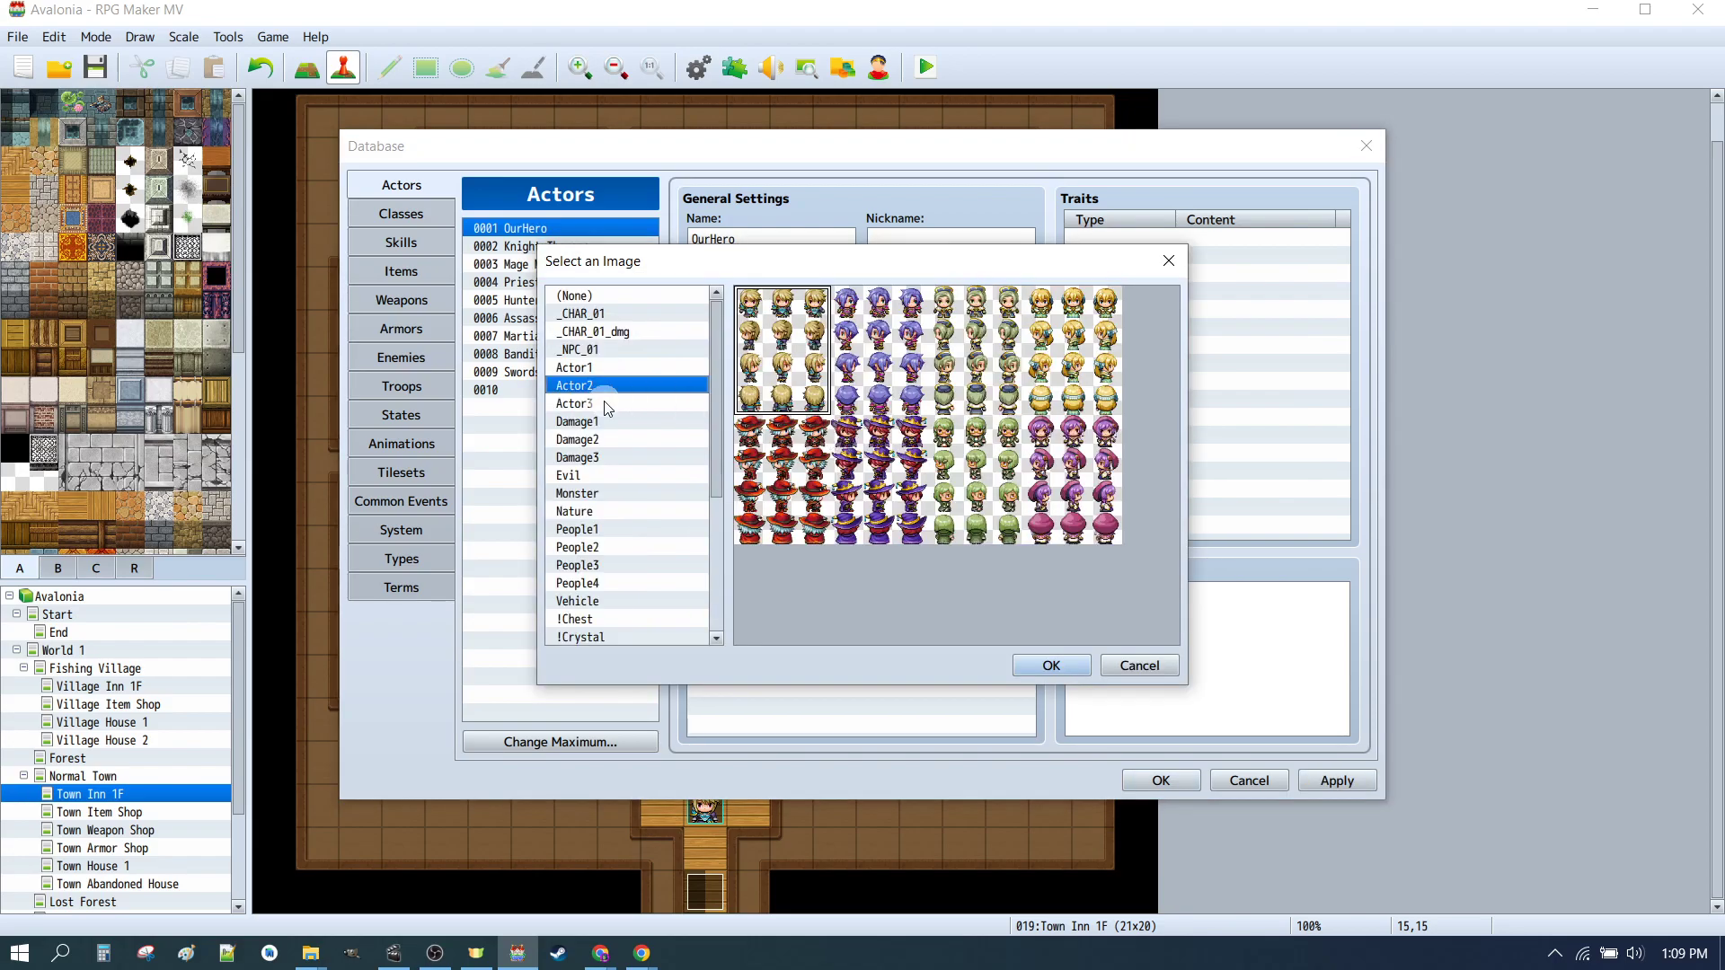
click(604, 315)
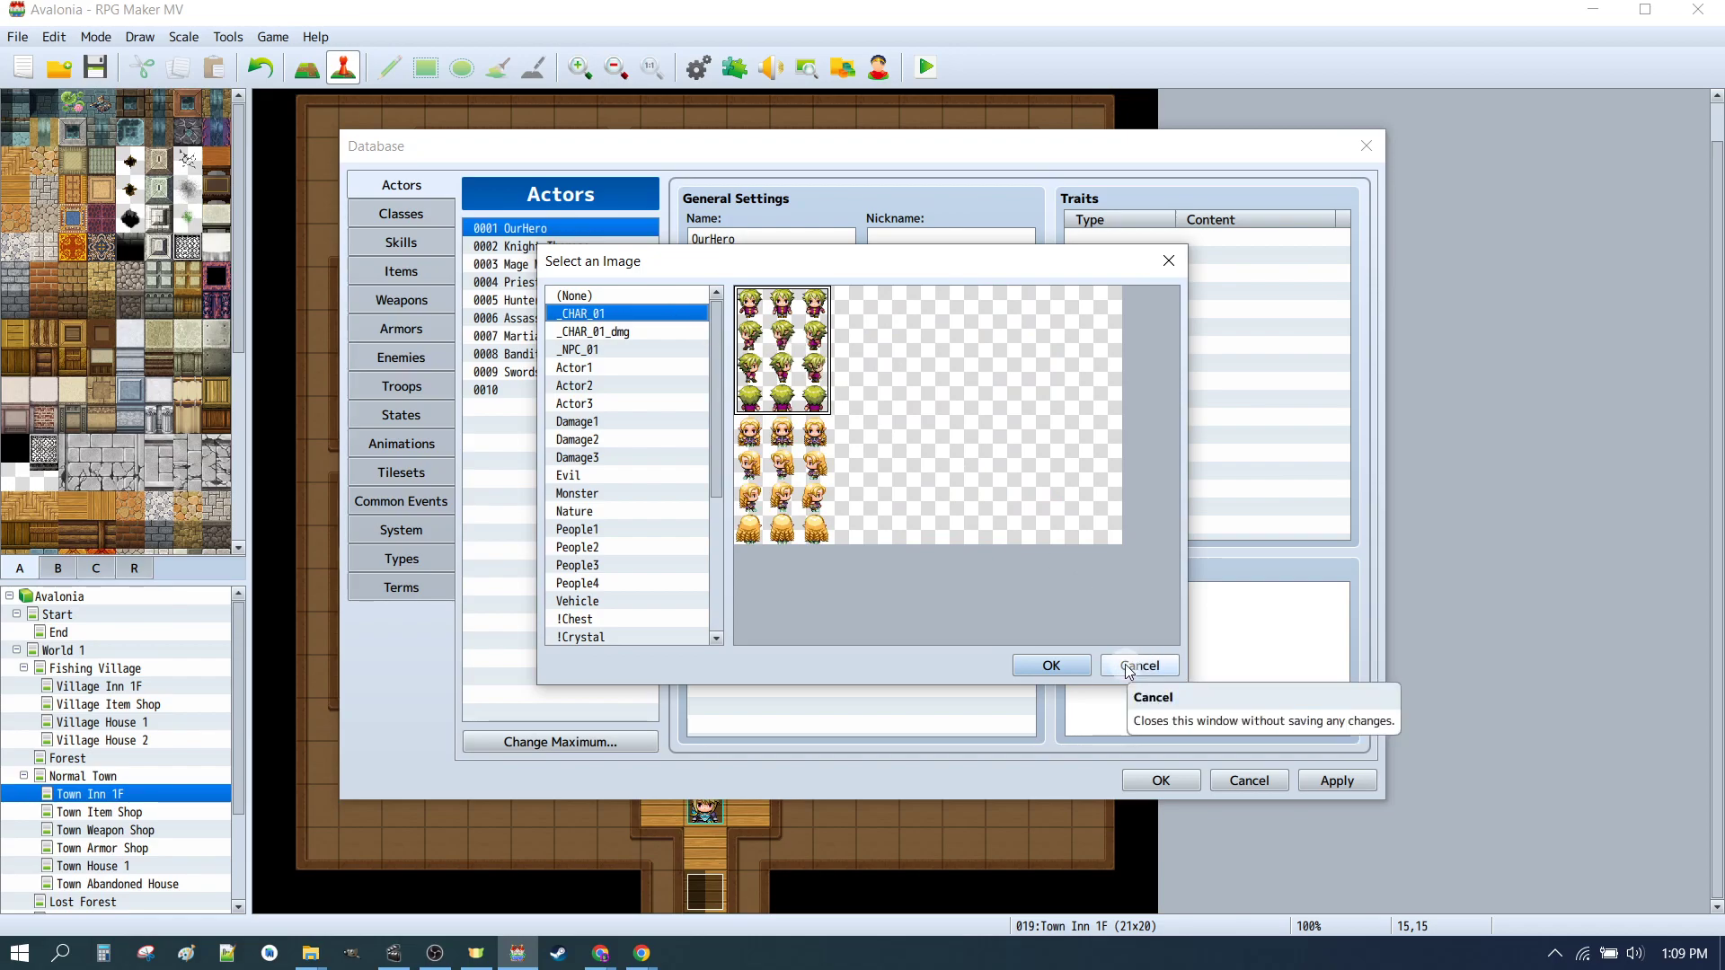
click(1059, 666)
Step: Close the database, then close and reopen the project's Game file to reload the new images
click(1173, 789)
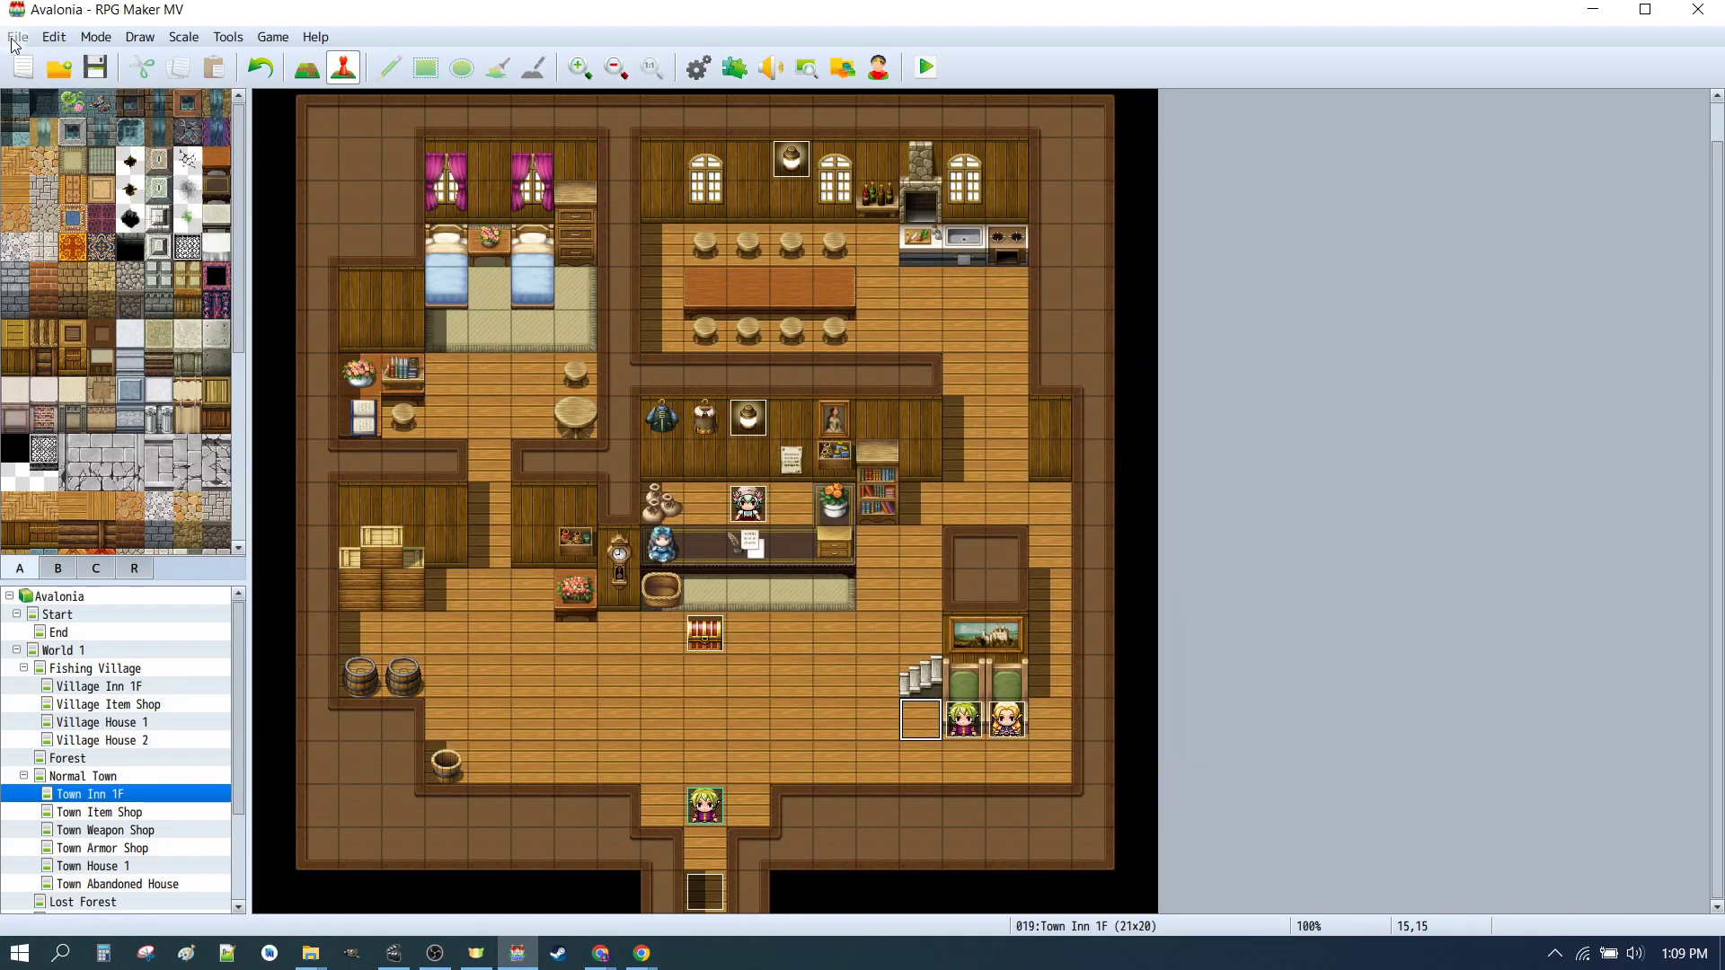
click(17, 37)
mouse_move(54, 37)
click(72, 102)
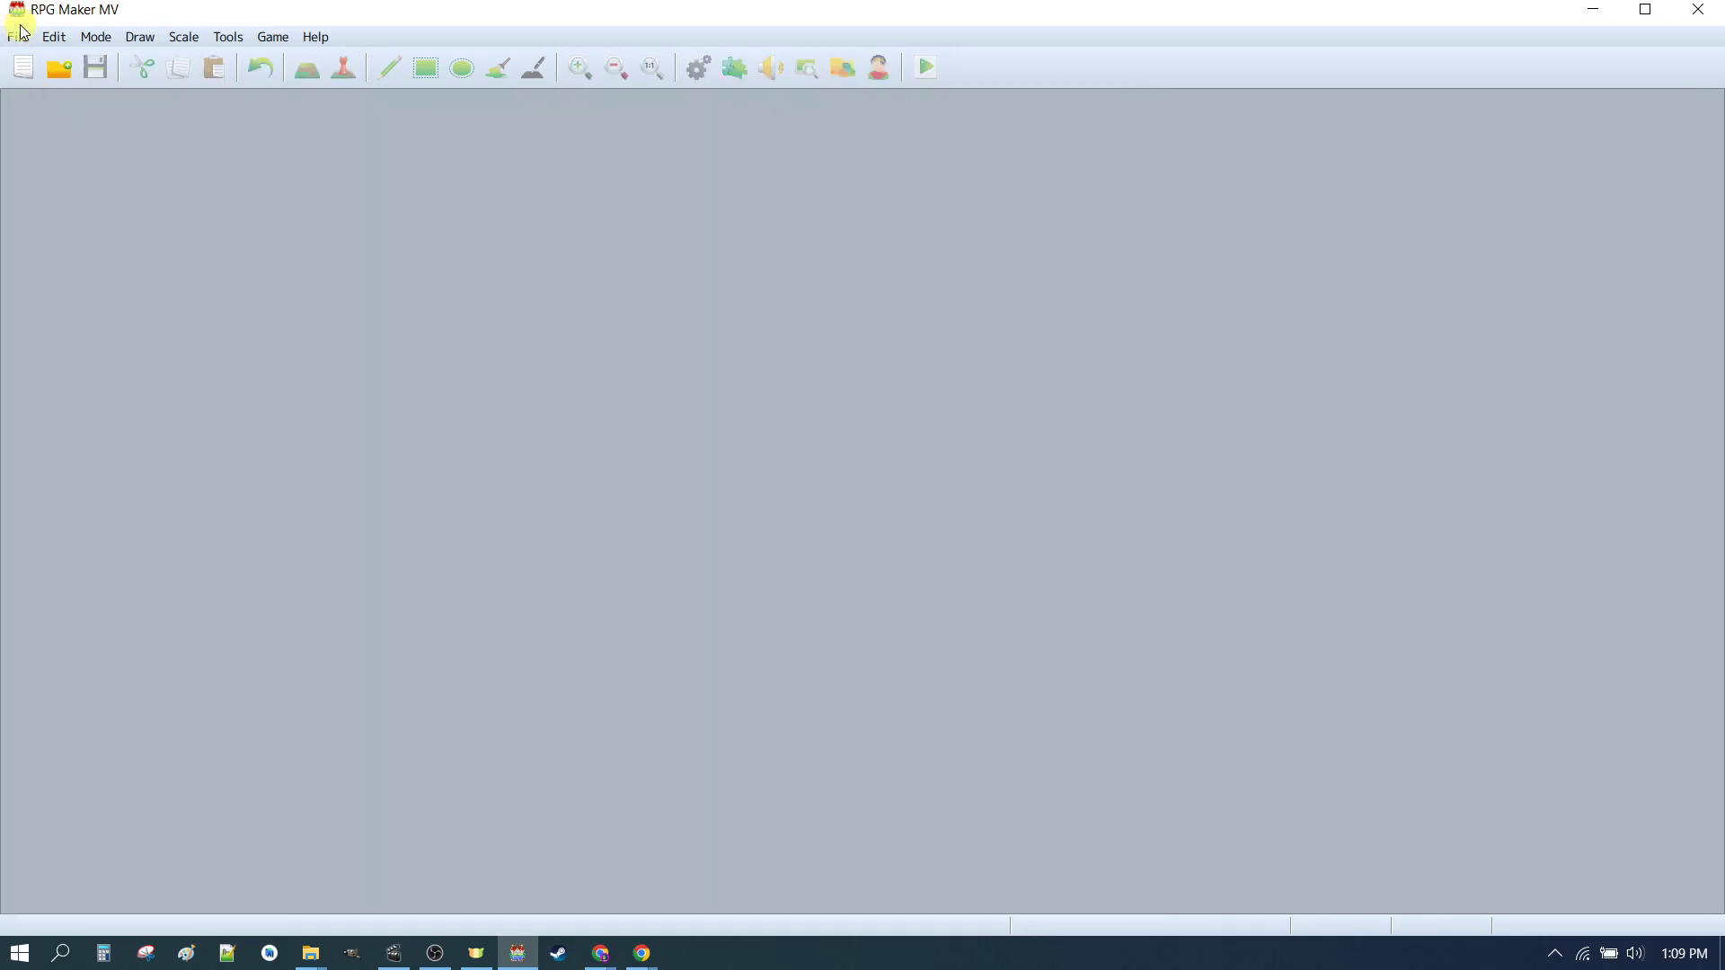
click(17, 37)
click(40, 79)
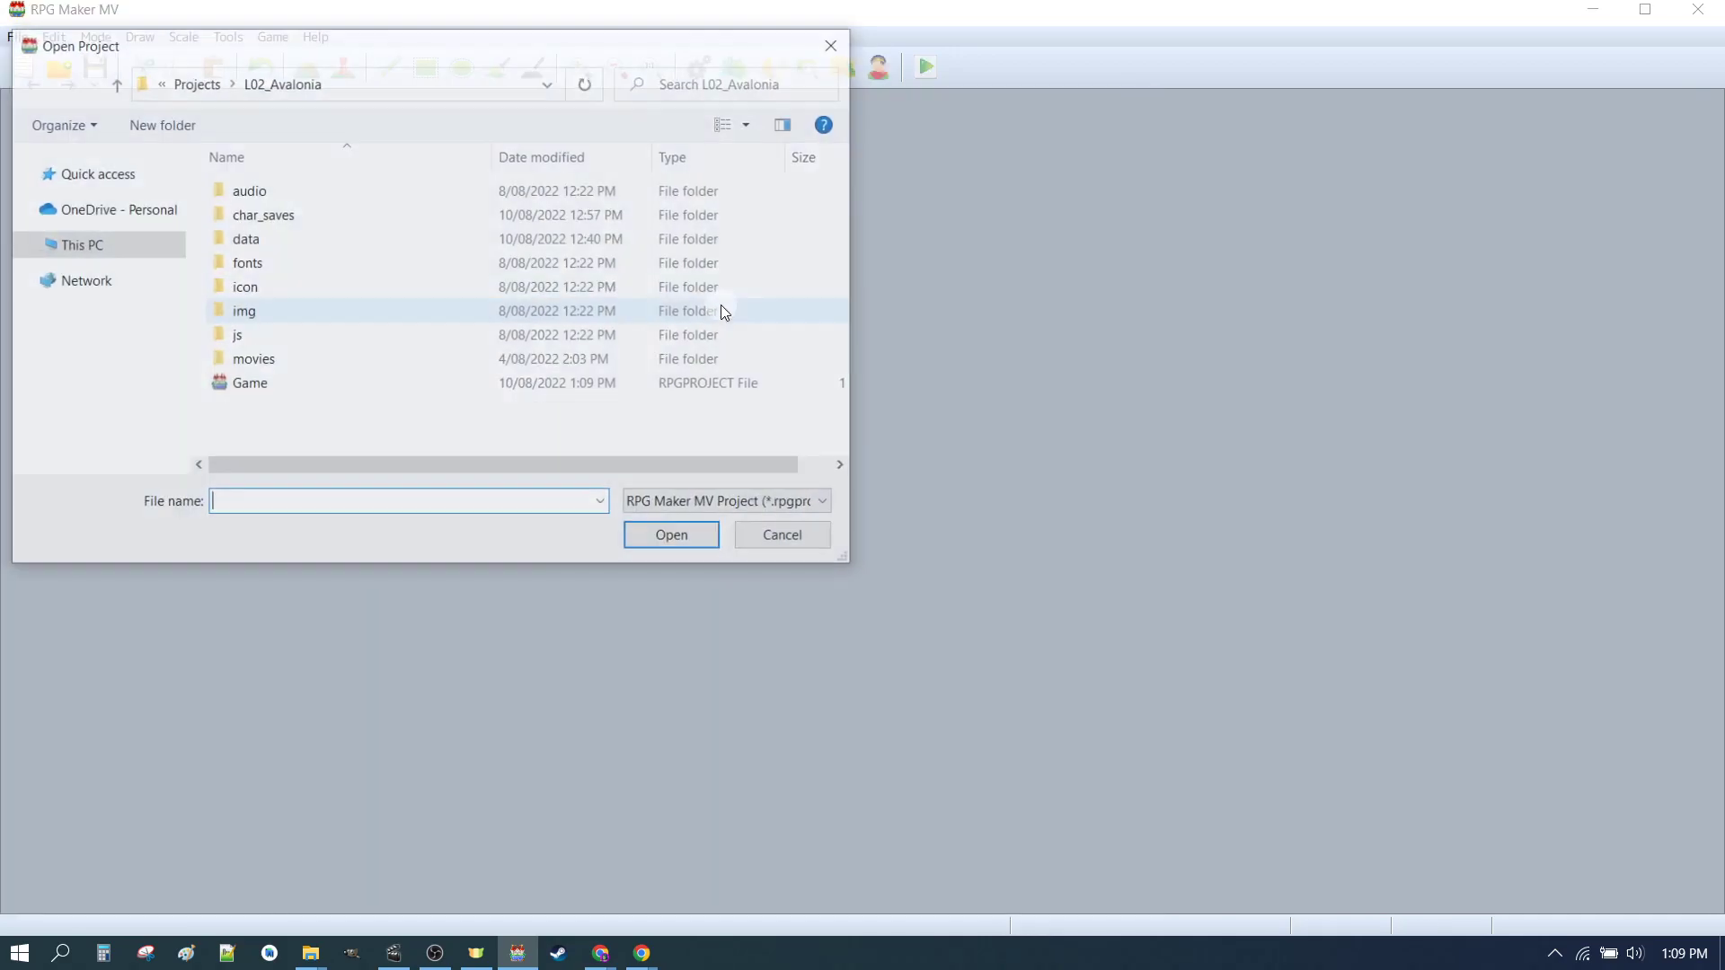
double_click(306, 383)
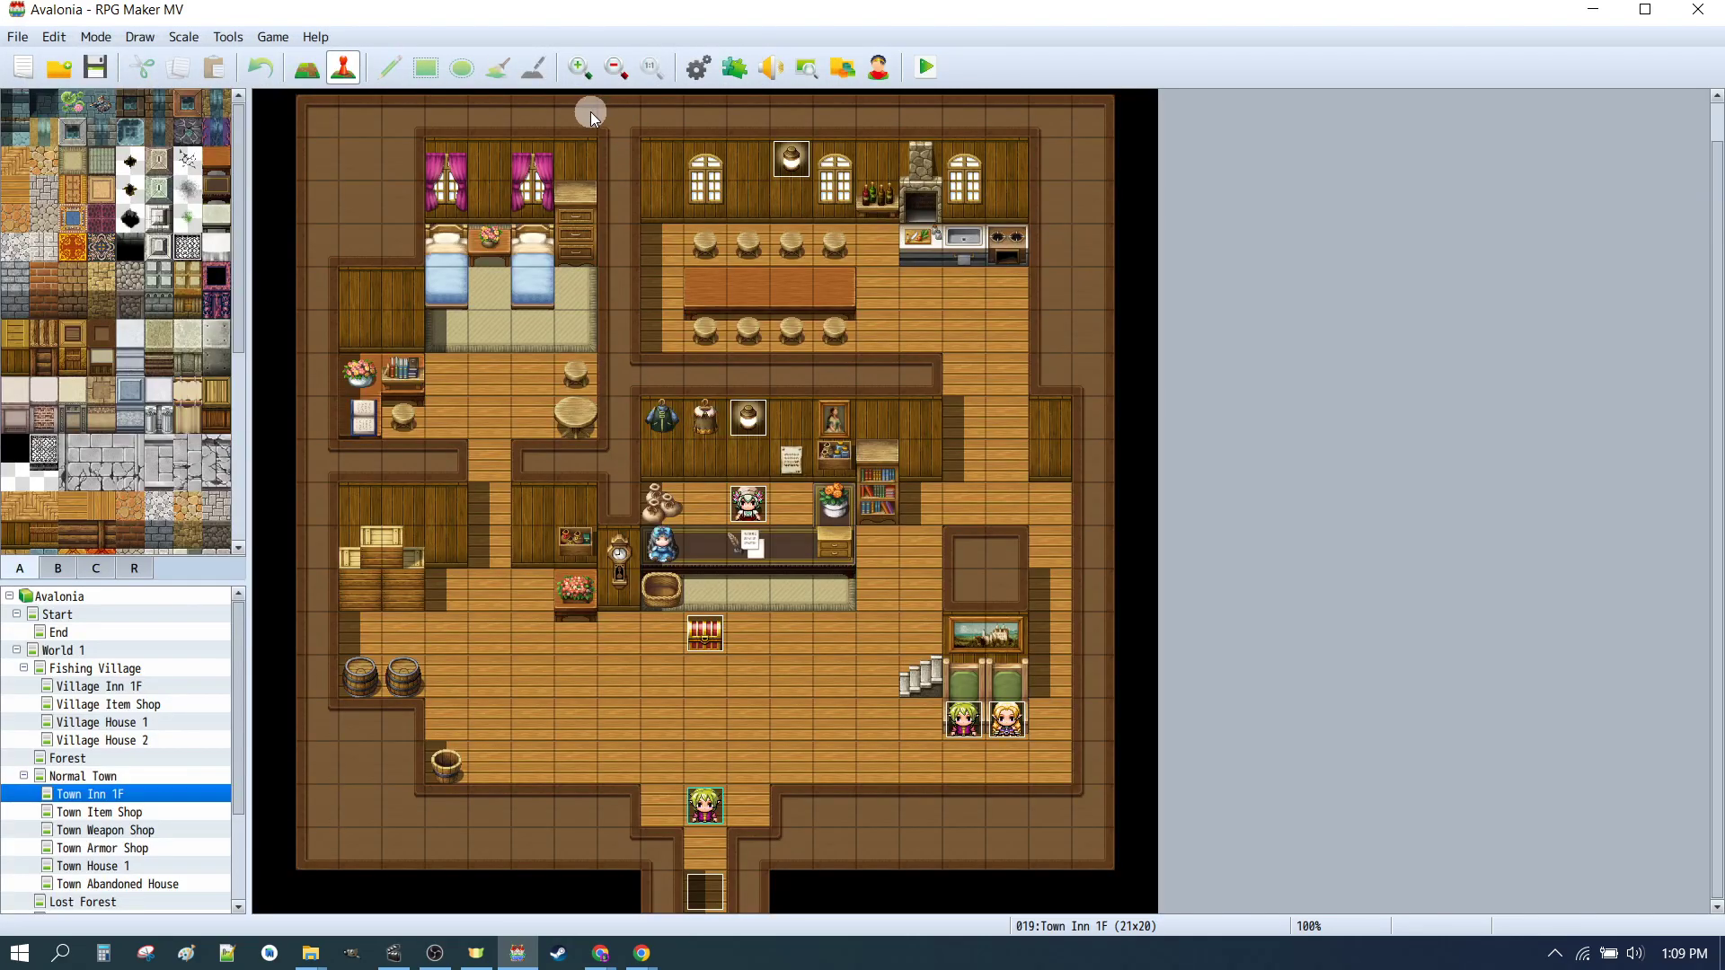
Step: Try to set OurHero's walking character image from the _CHAR_01 sheet
click(700, 70)
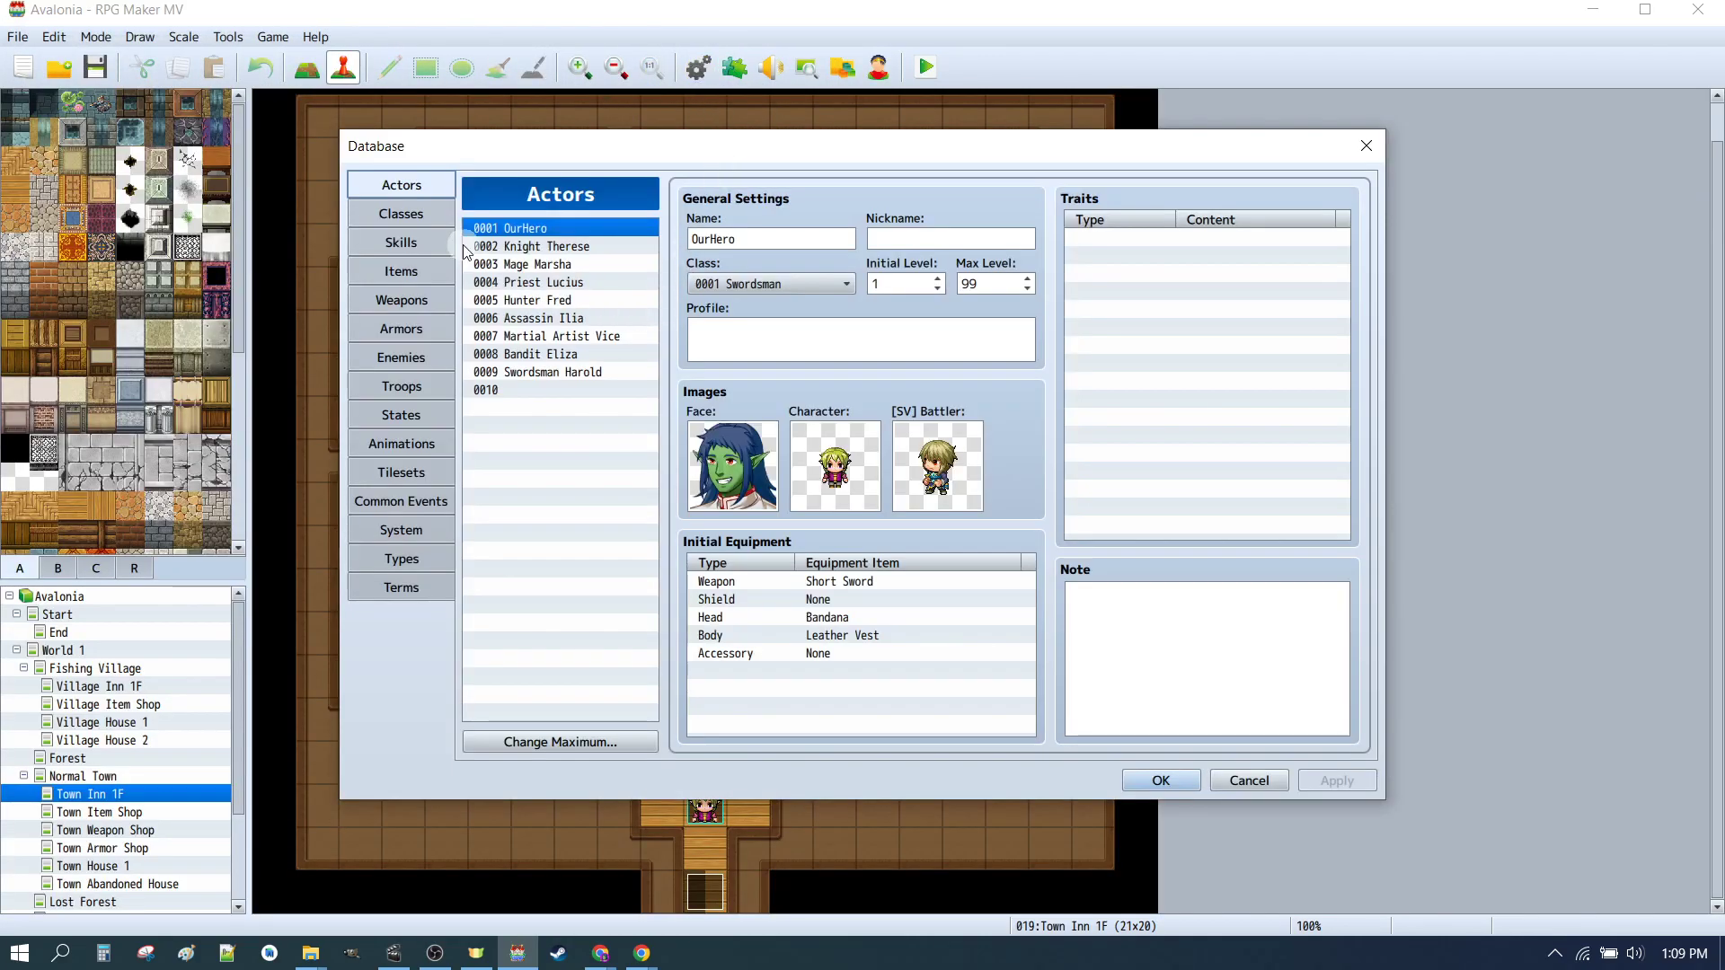
double_click(835, 465)
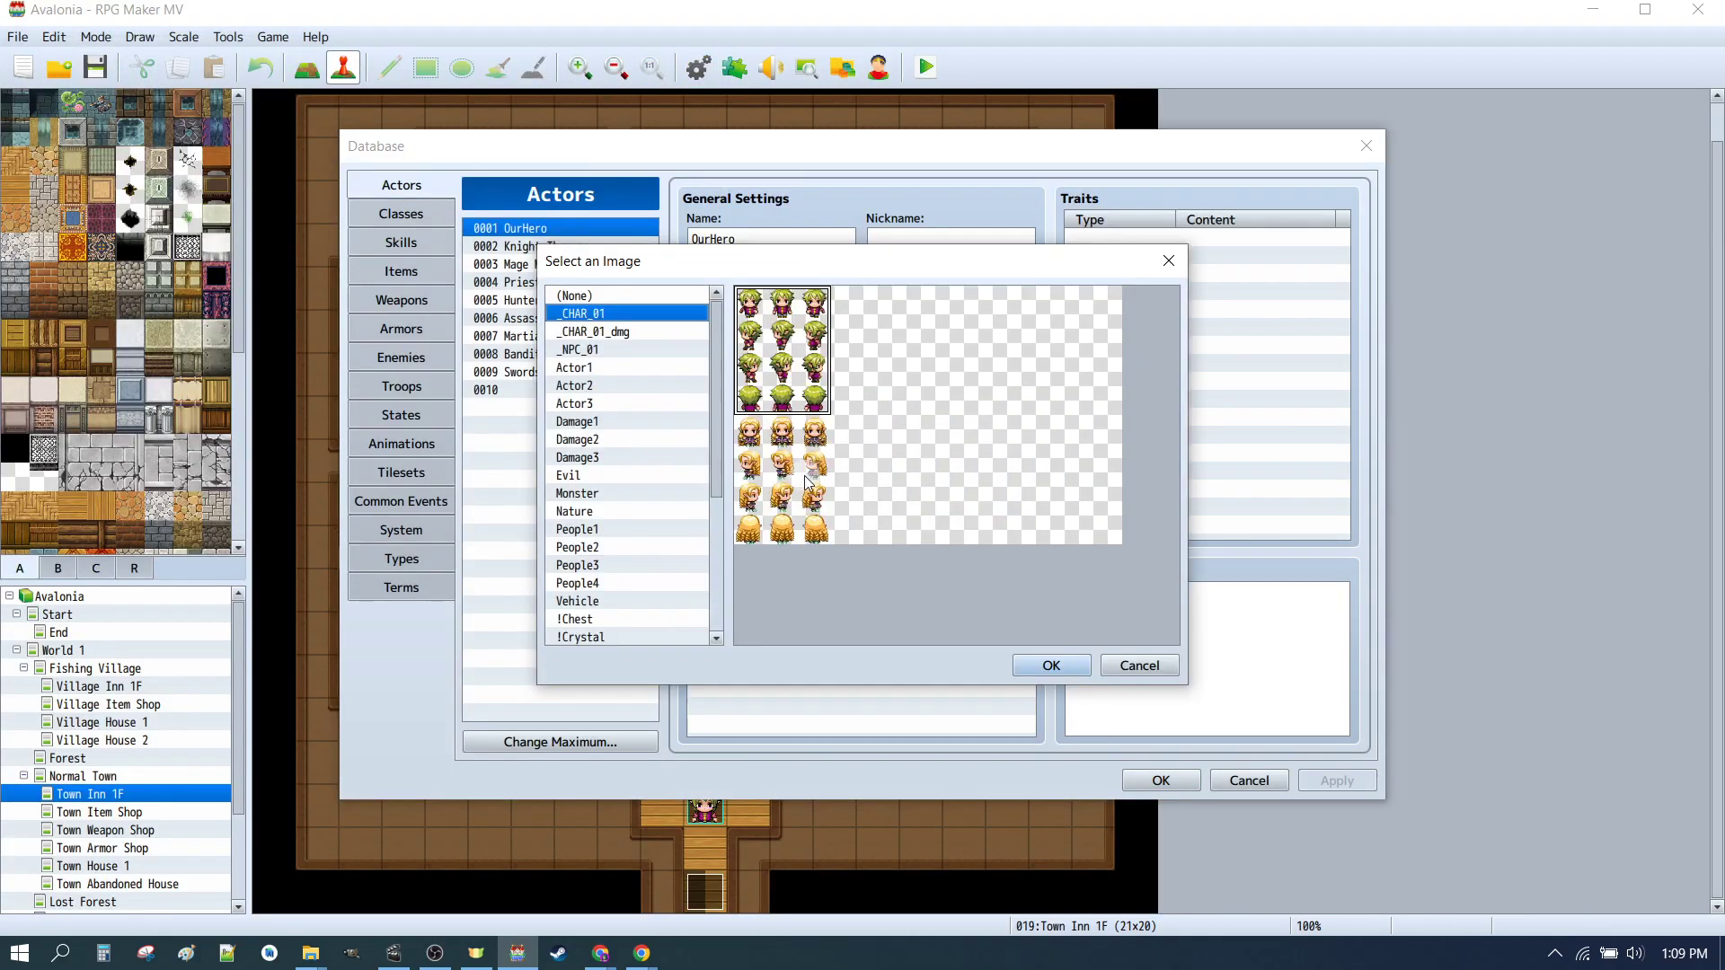
click(590, 332)
click(586, 314)
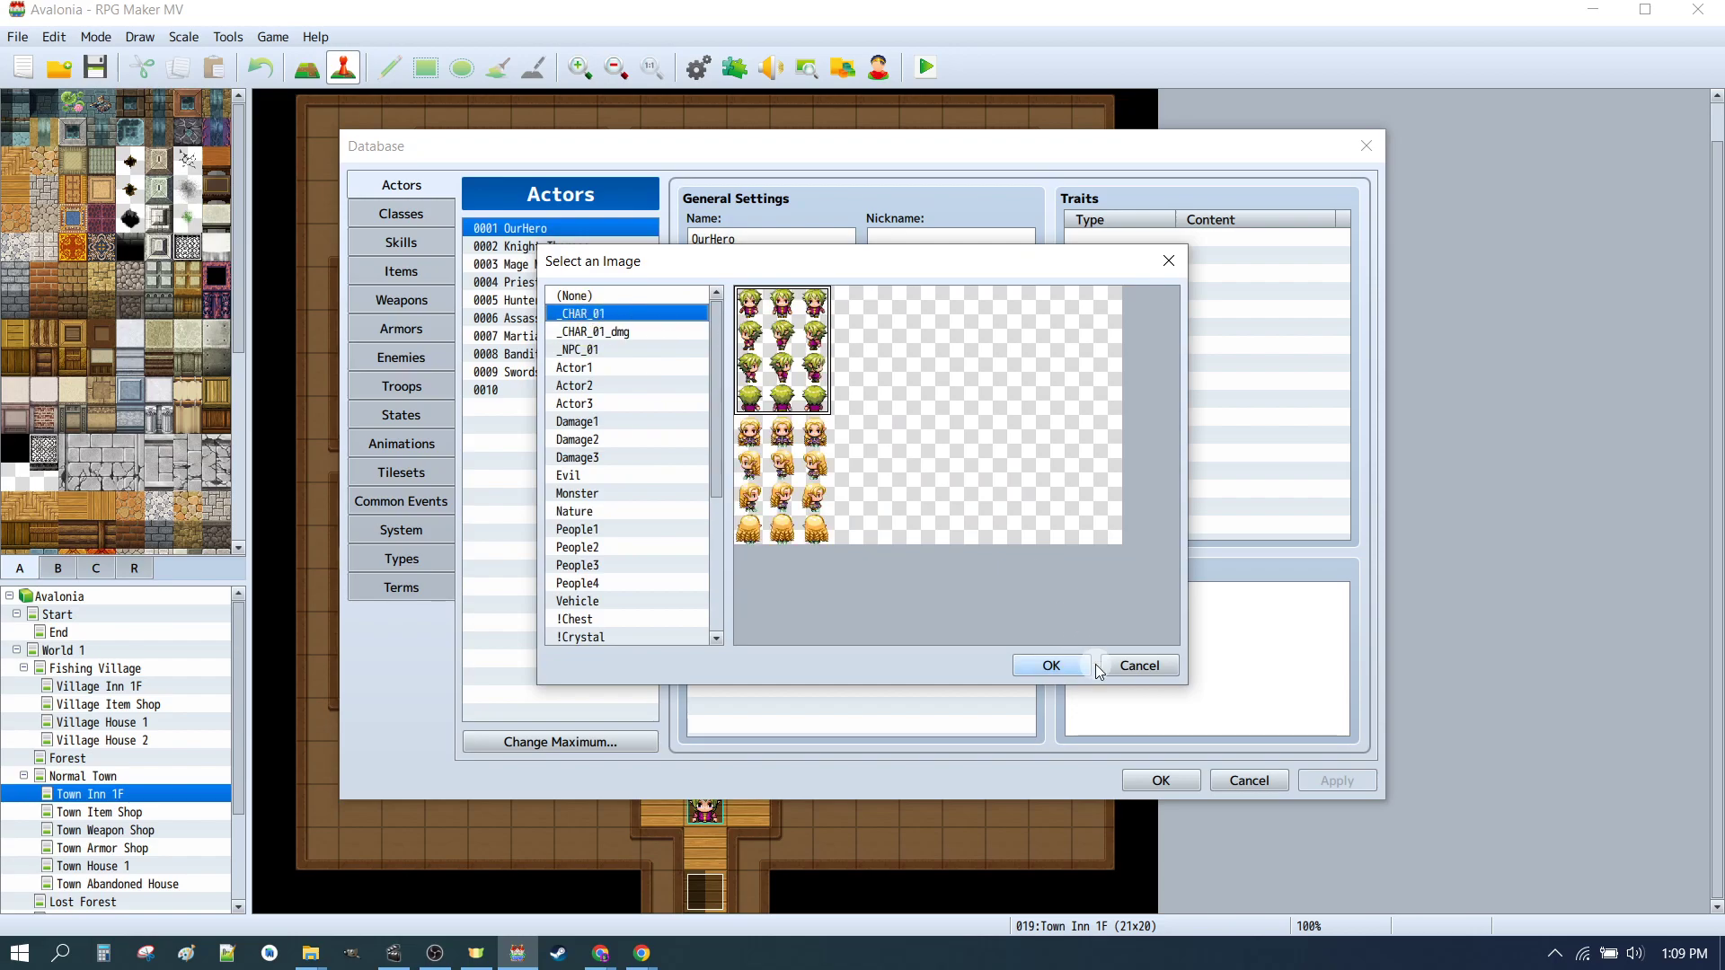
click(1056, 666)
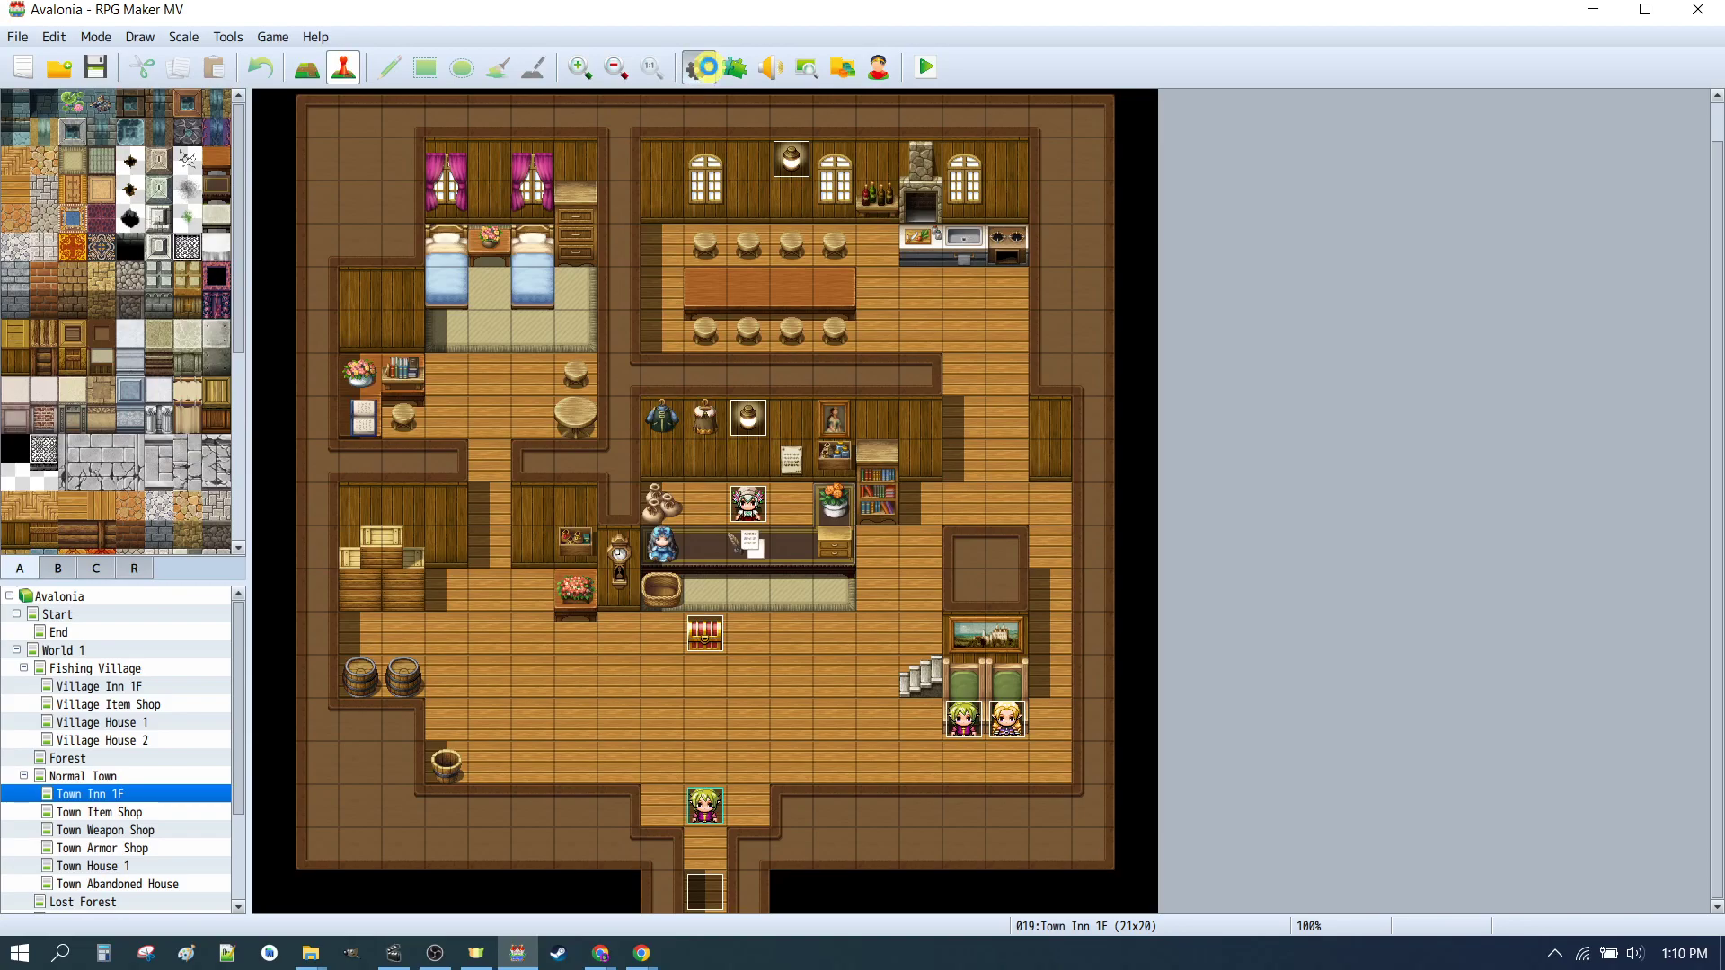
Step: Reopen the database and set OurHero's character to the blue-haired male walk sprite in _CHAR_01
click(699, 68)
double_click(849, 467)
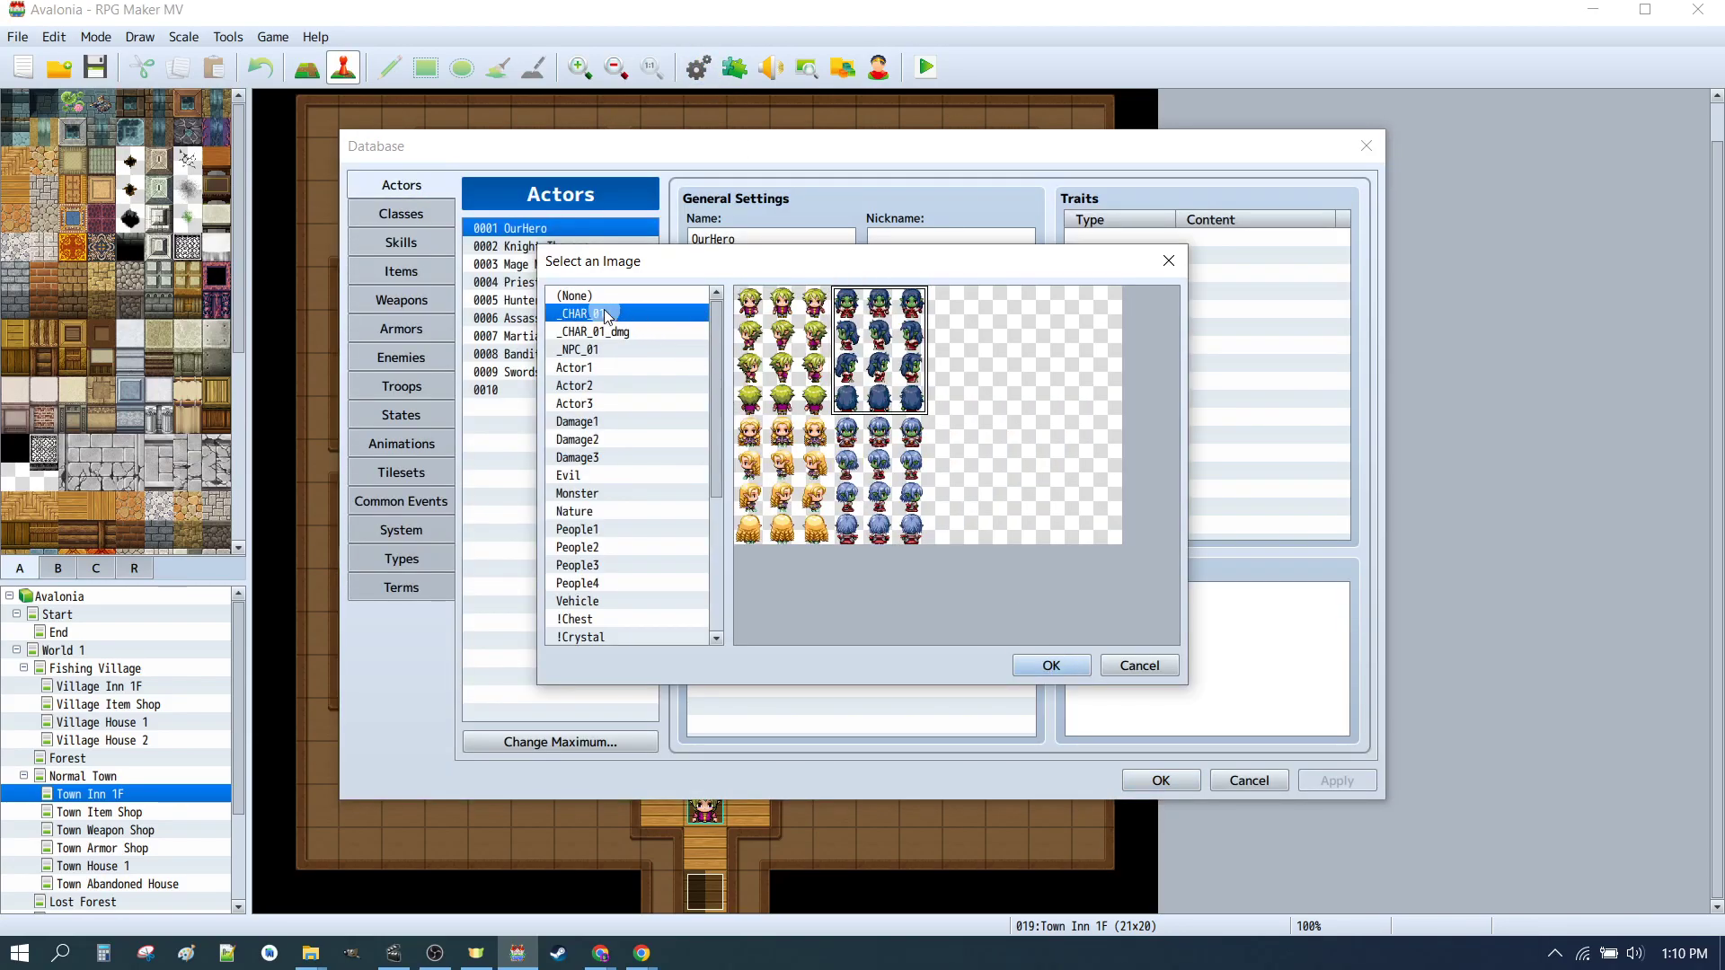
click(1042, 666)
Step: Set OurHero's SV battler to _CHAR_01b_M, then apply and save the database
double_click(963, 470)
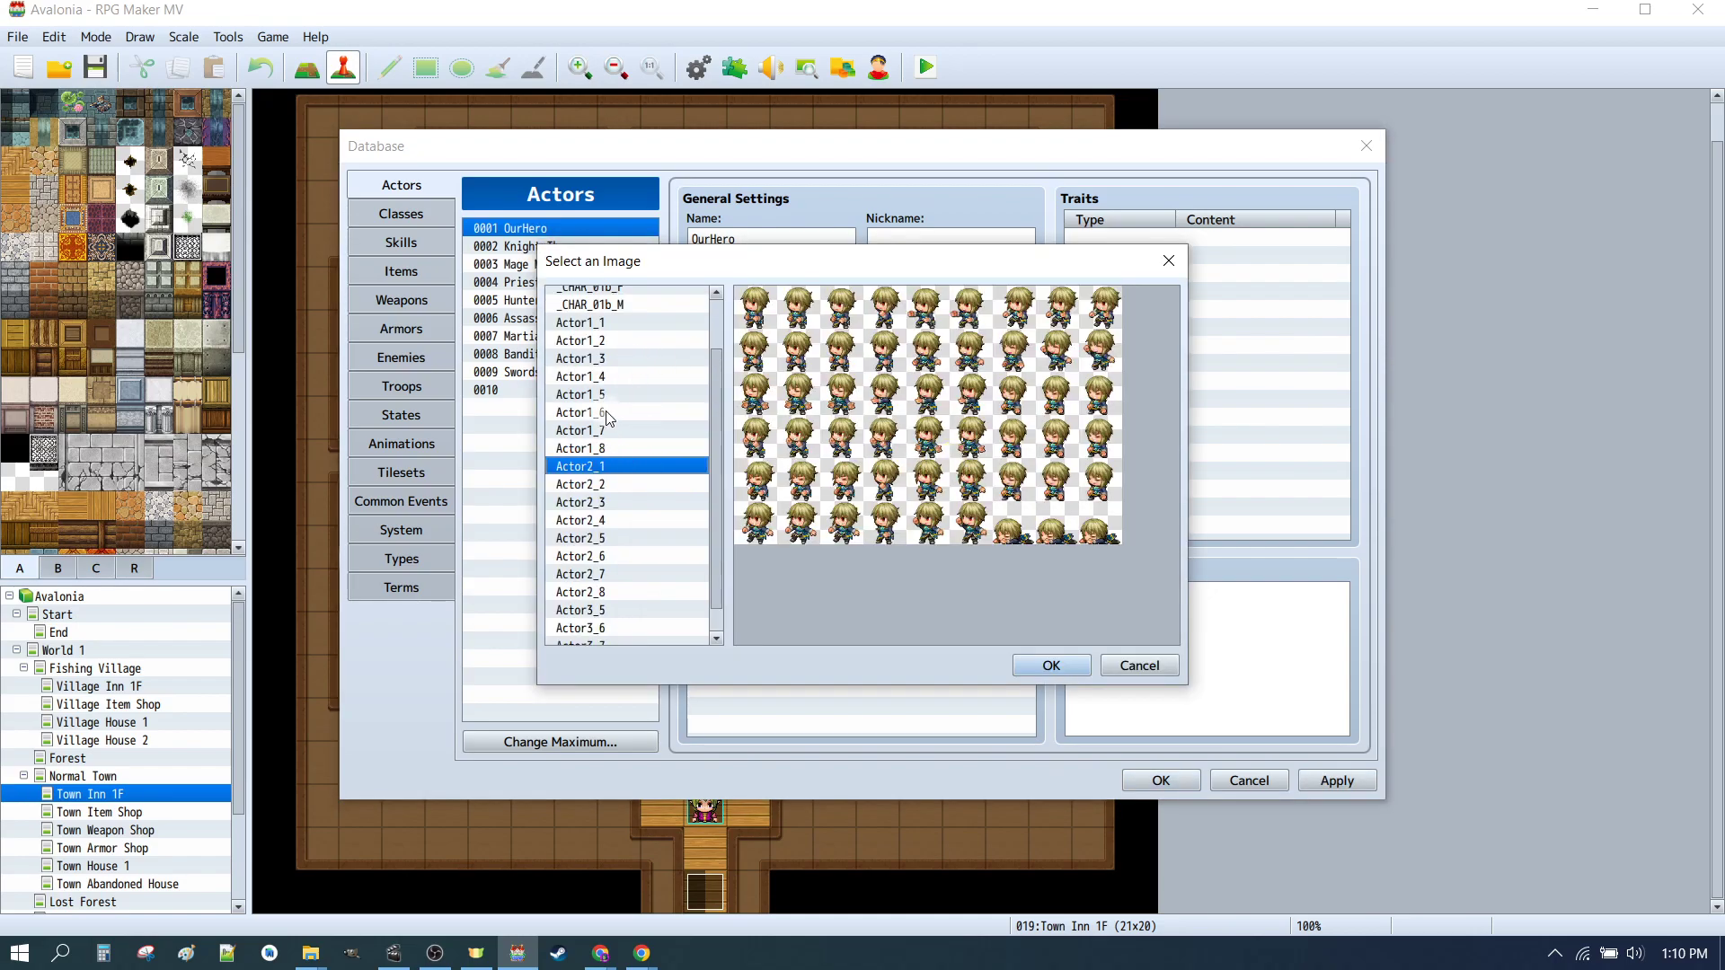
scroll(620, 404, up, 2)
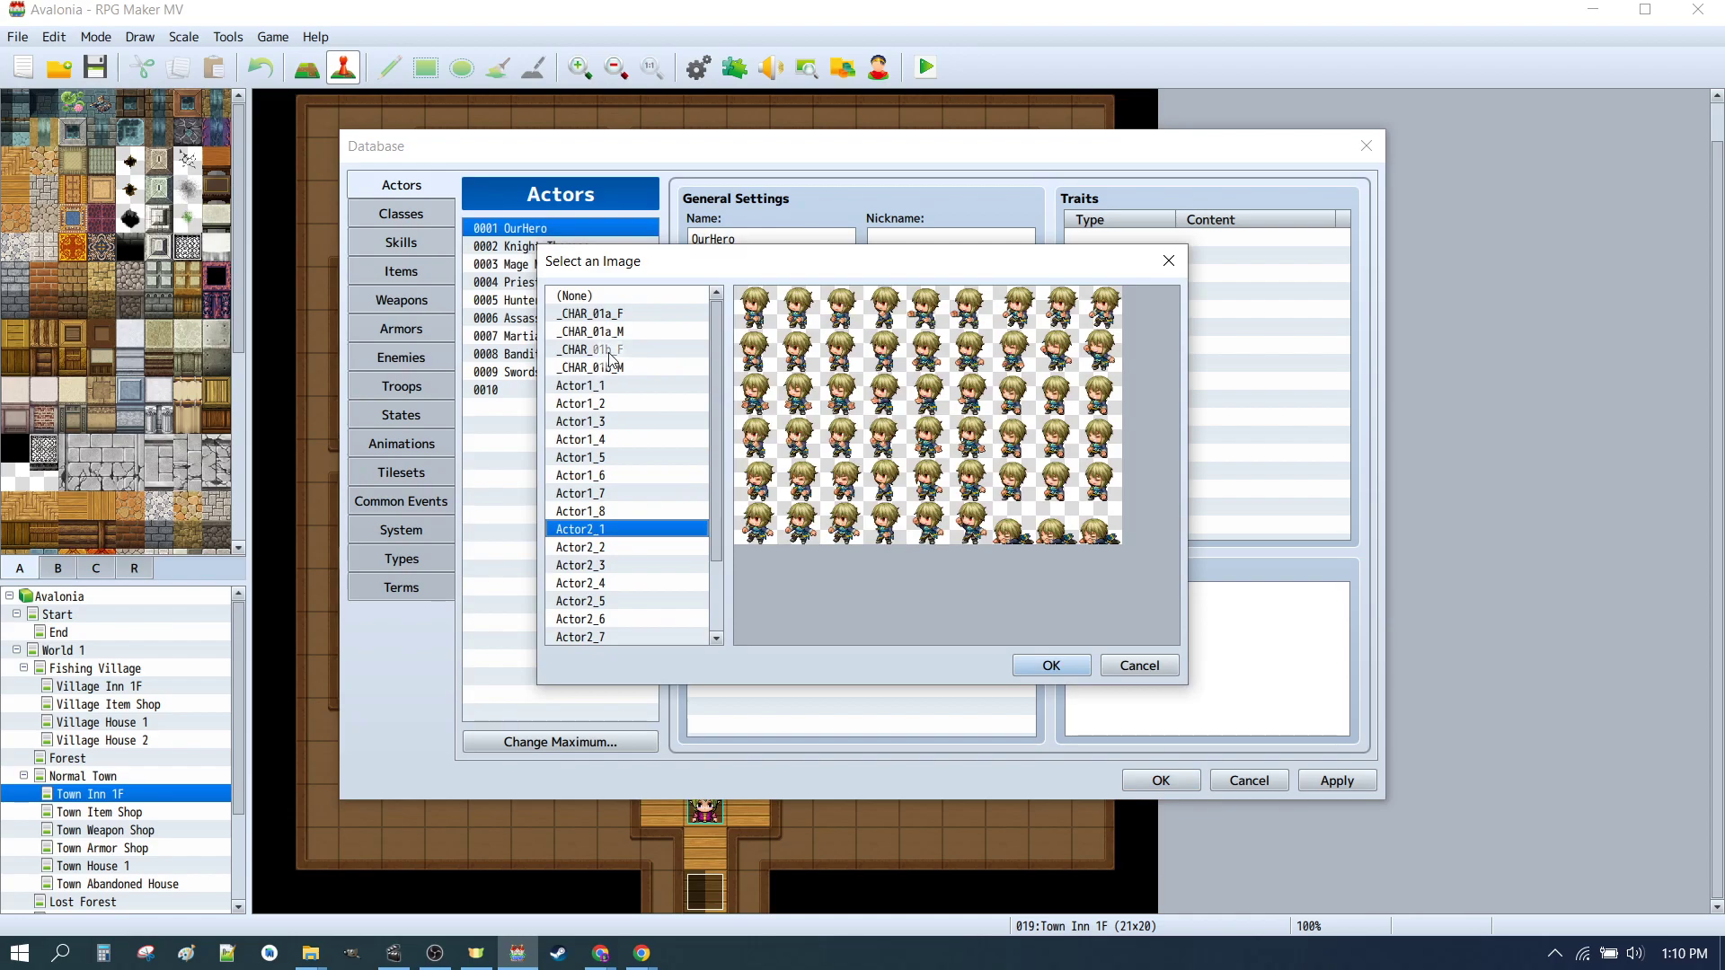
click(611, 366)
click(1050, 666)
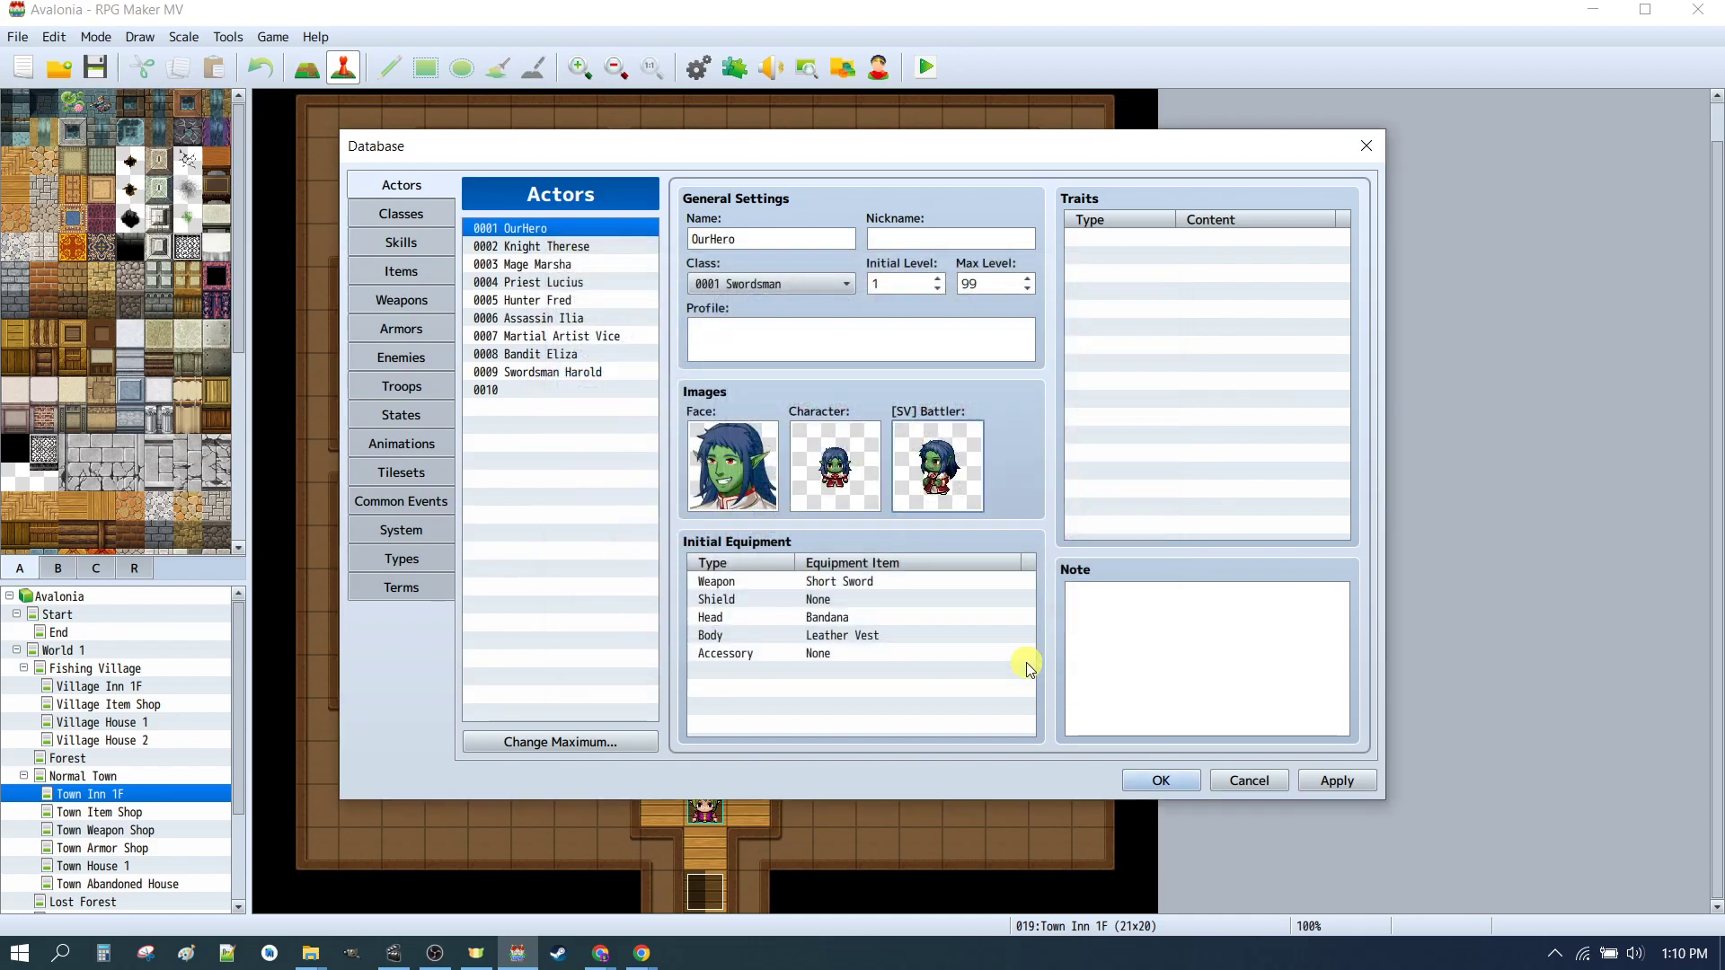
click(1163, 781)
click(1333, 780)
click(1162, 781)
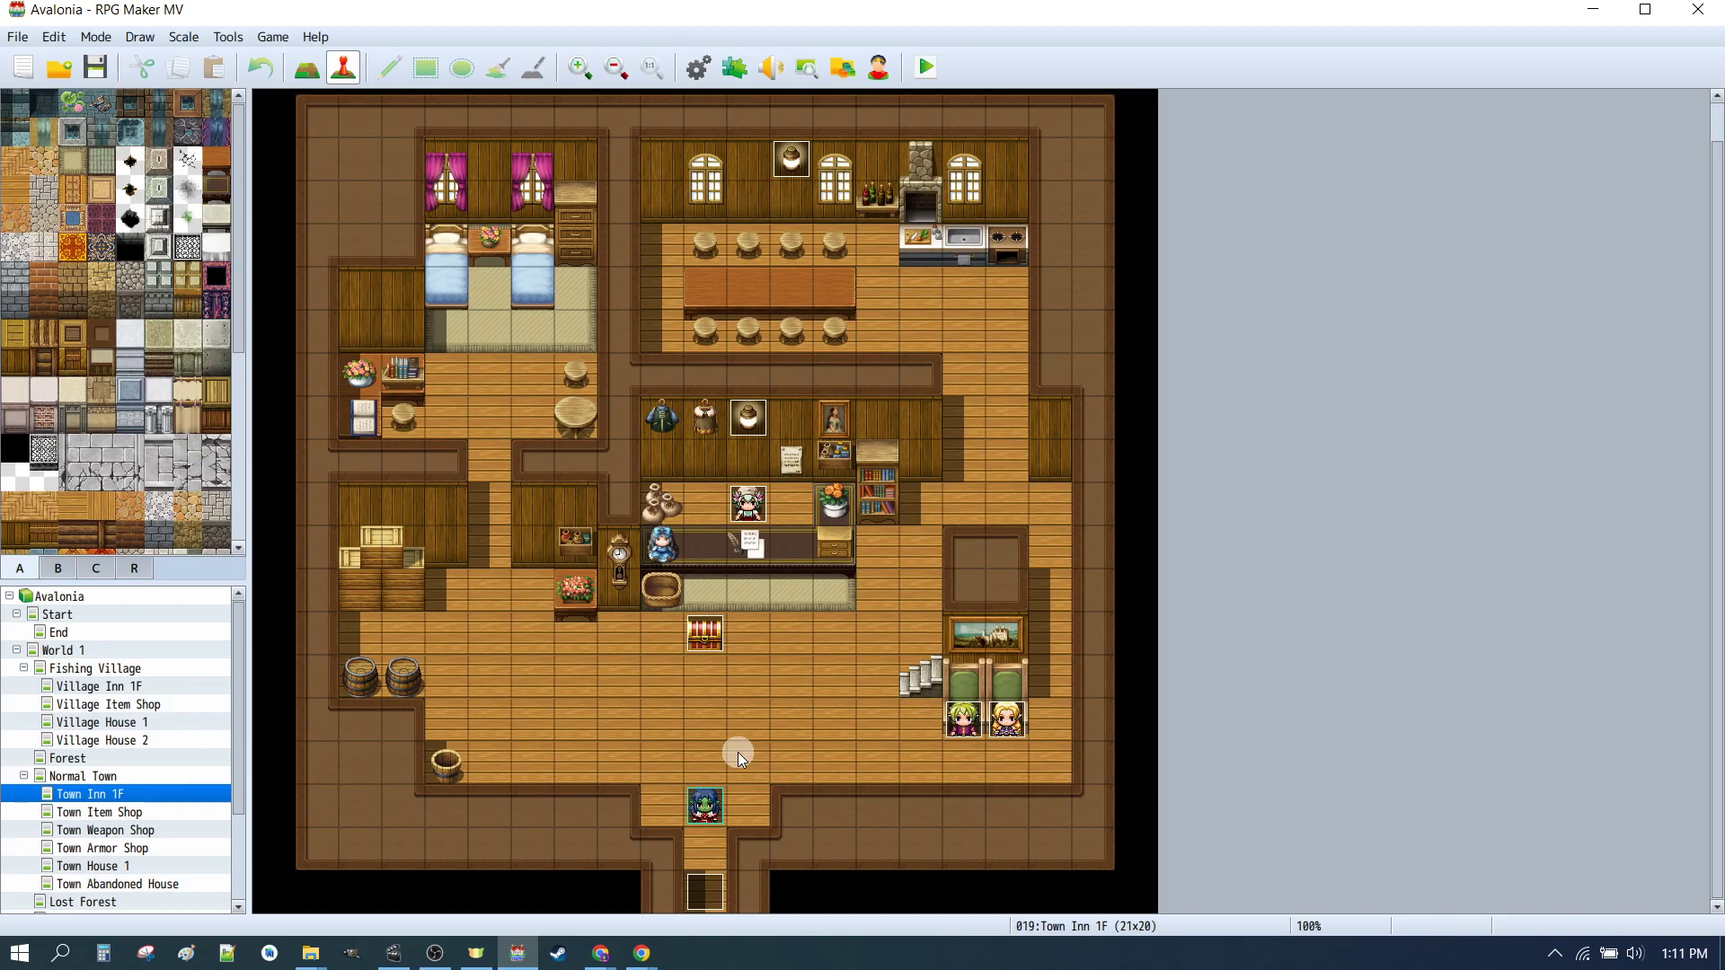
Step: On the Start map, open the StartGame event's male Change Actor Images command and set the face to _CHAR_01b_M
click(59, 615)
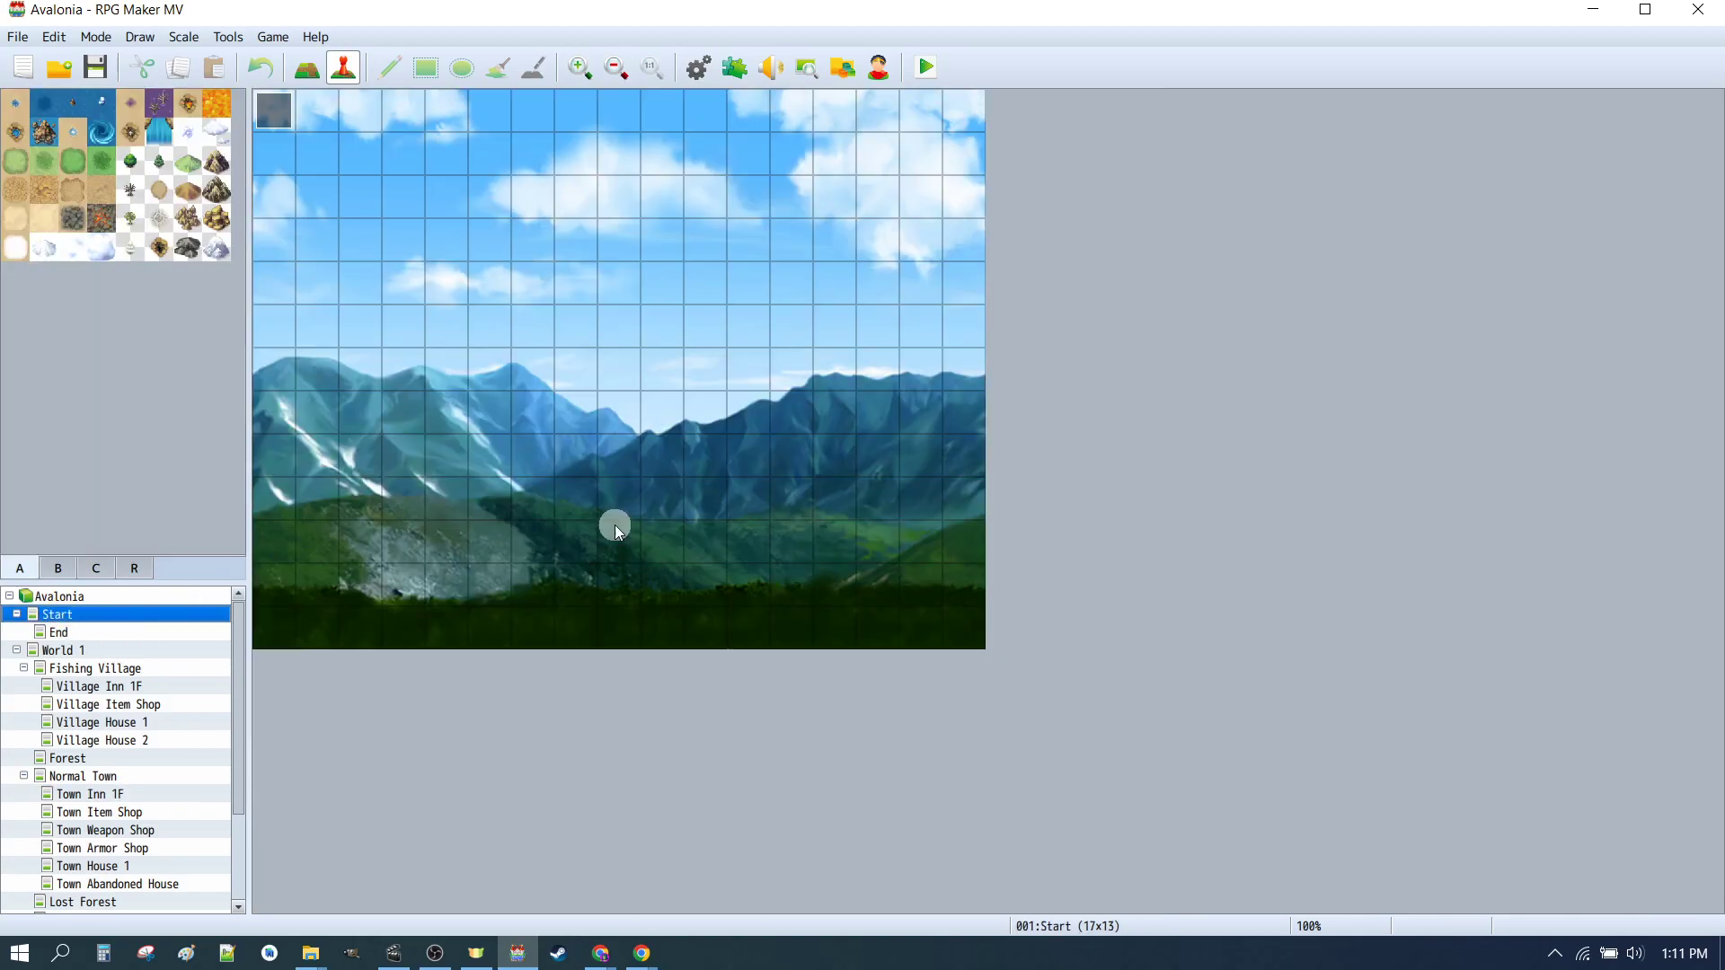
double_click(274, 112)
scroll(962, 381, down, 5)
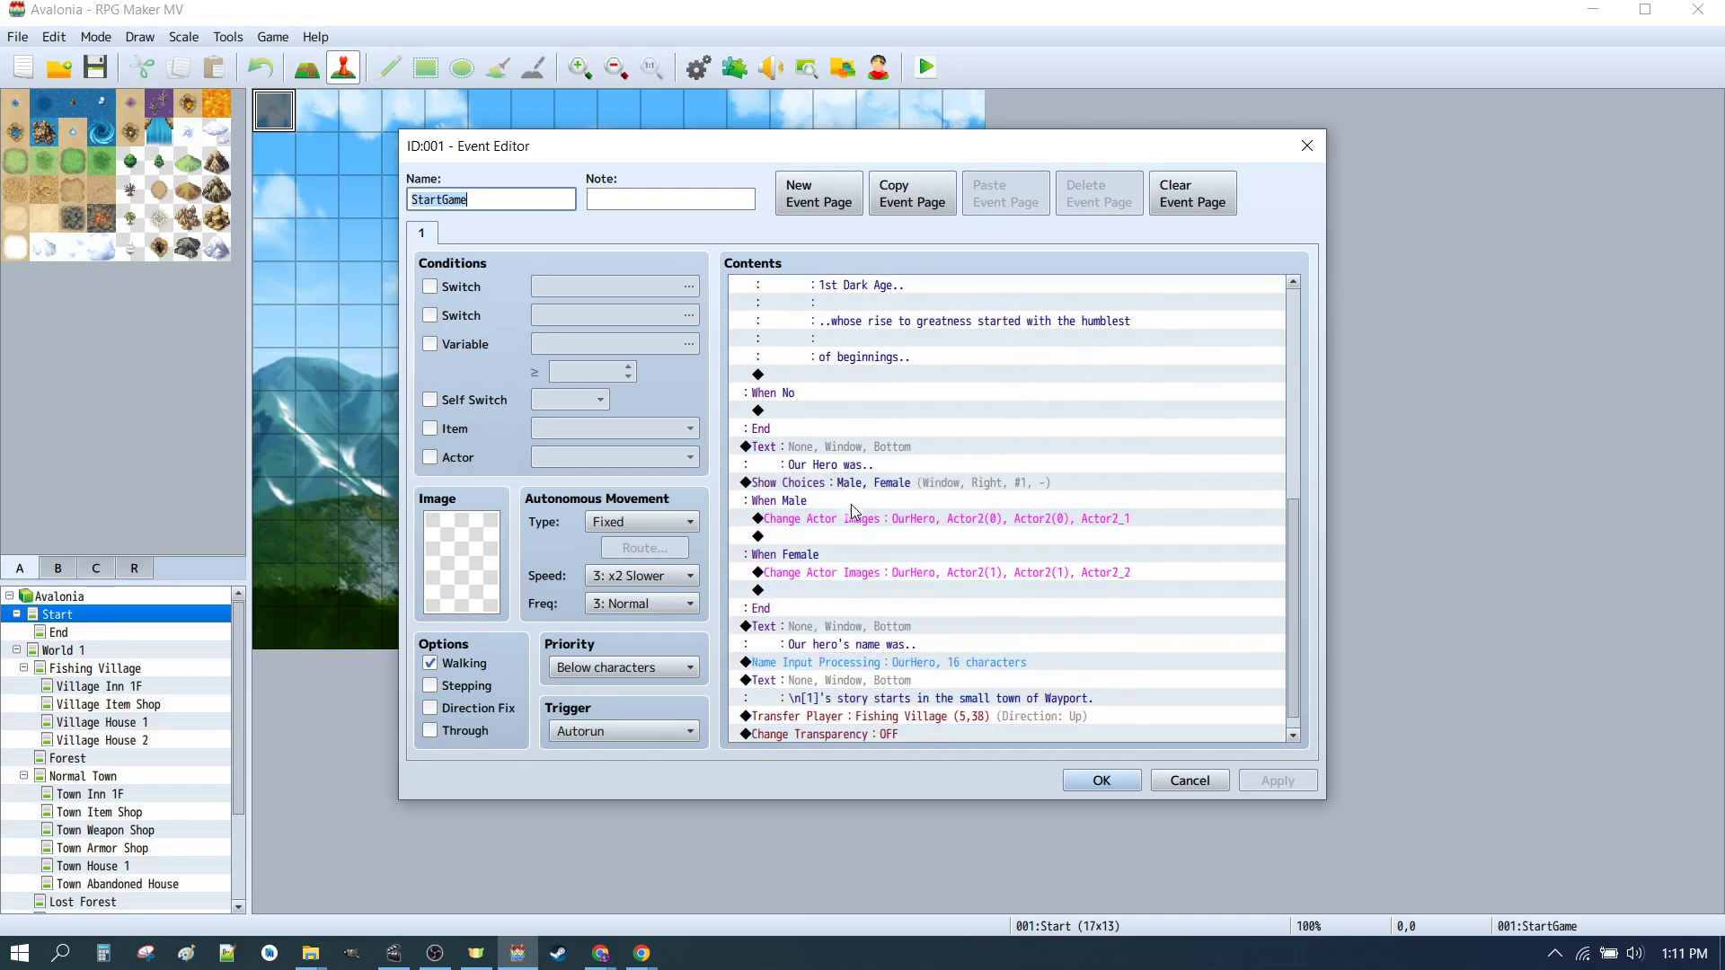
click(834, 522)
double_click(996, 520)
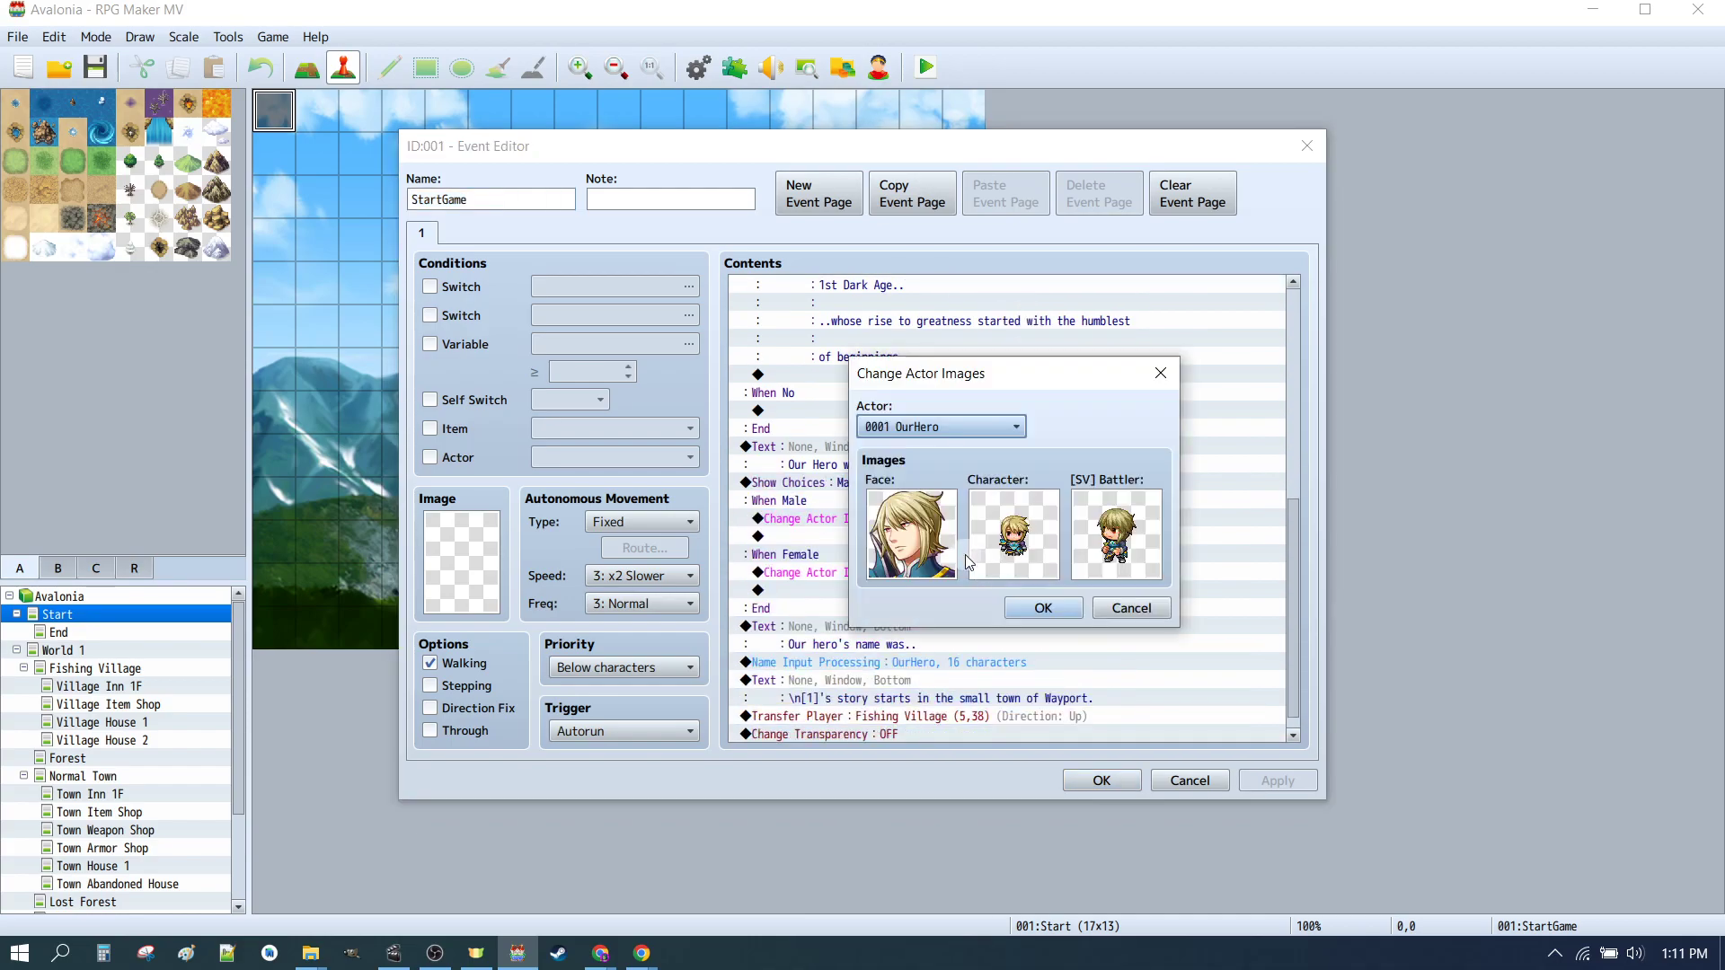
double_click(925, 538)
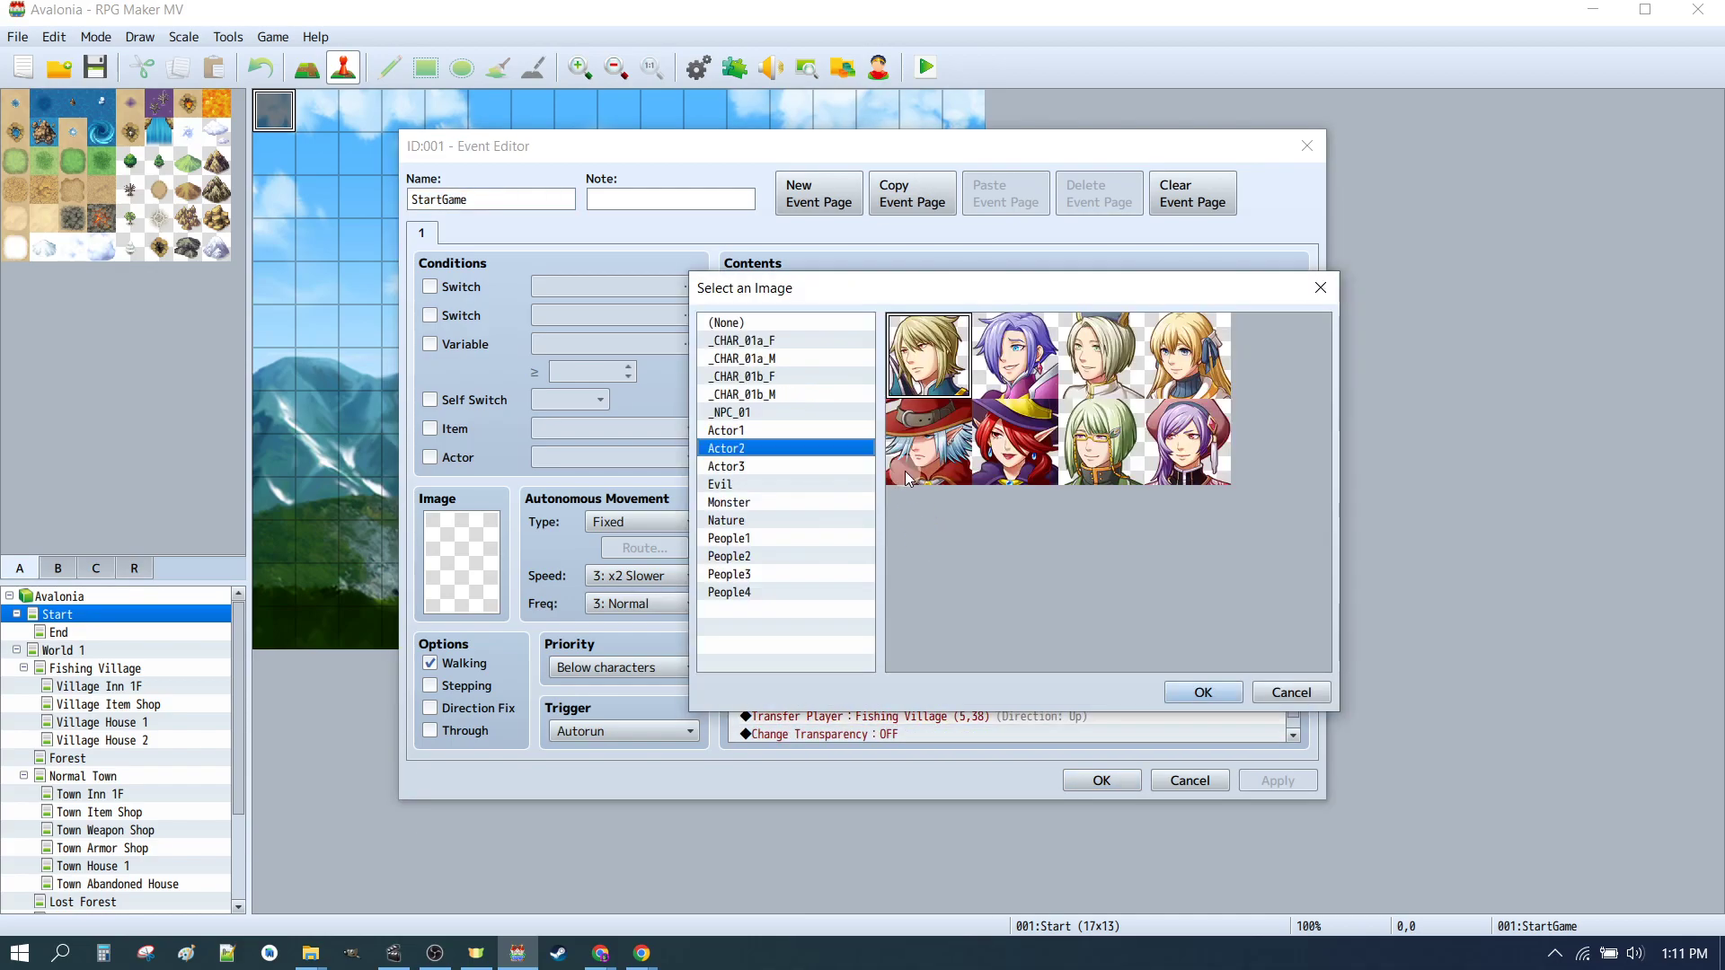
click(760, 394)
click(1183, 701)
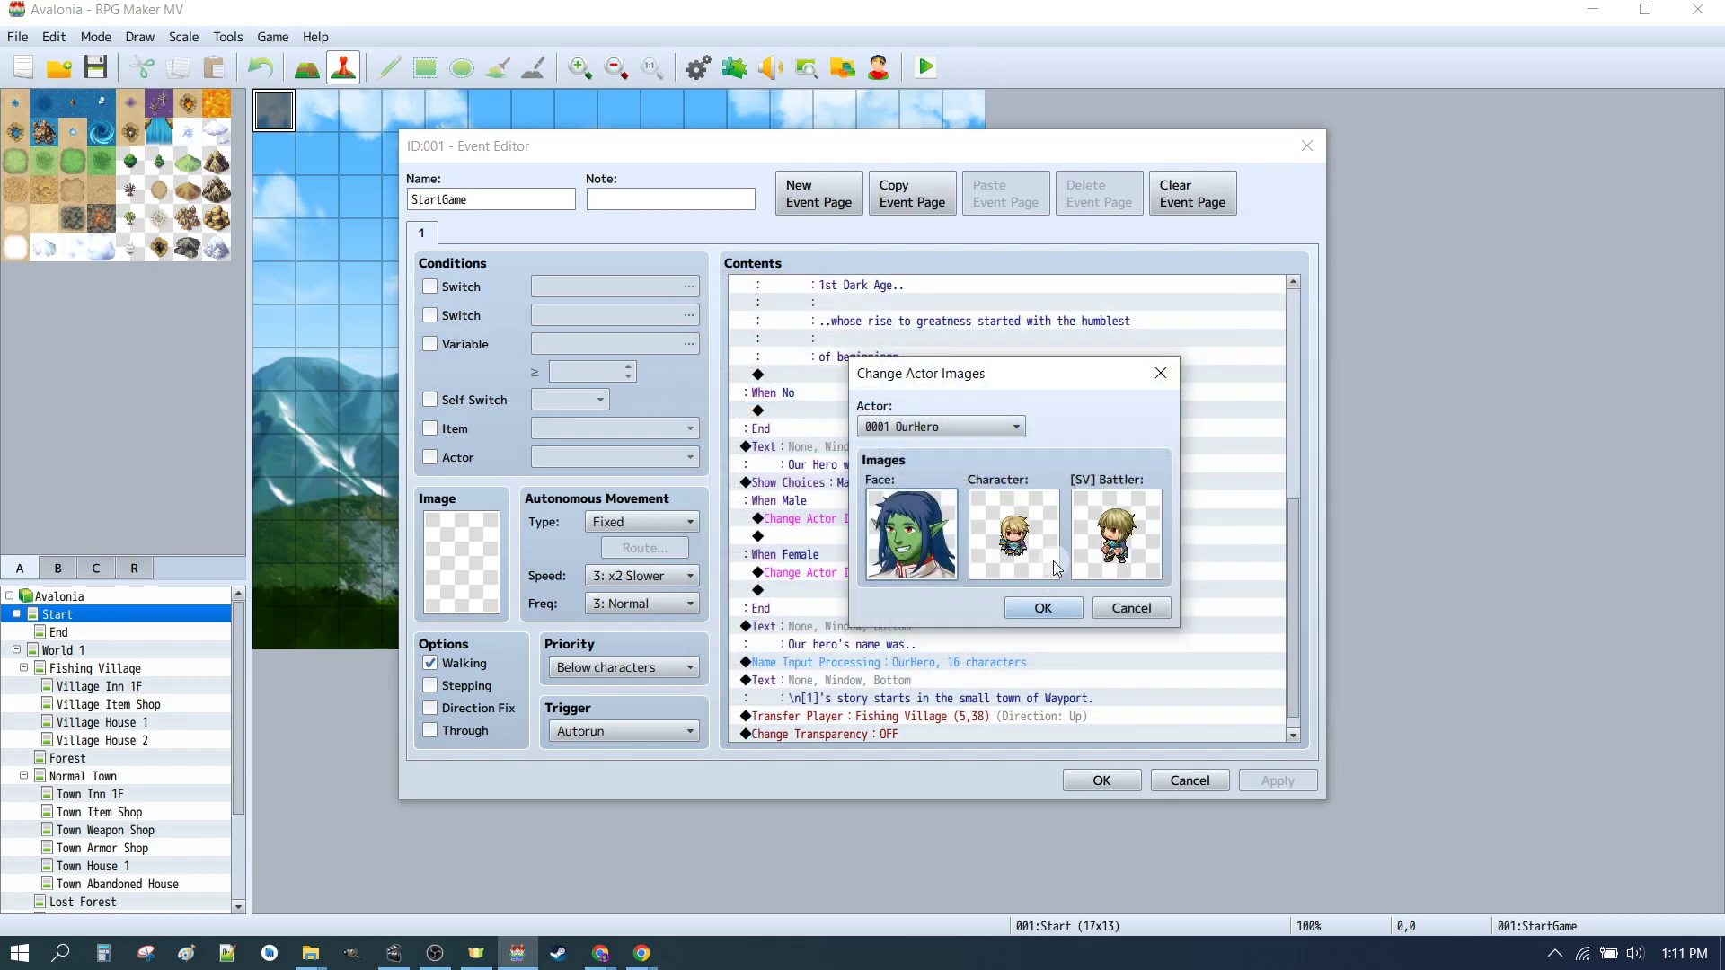
Step: Set the male branch's character image to the blue-haired male sprite in _CHAR_01
double_click(1022, 514)
click(1053, 352)
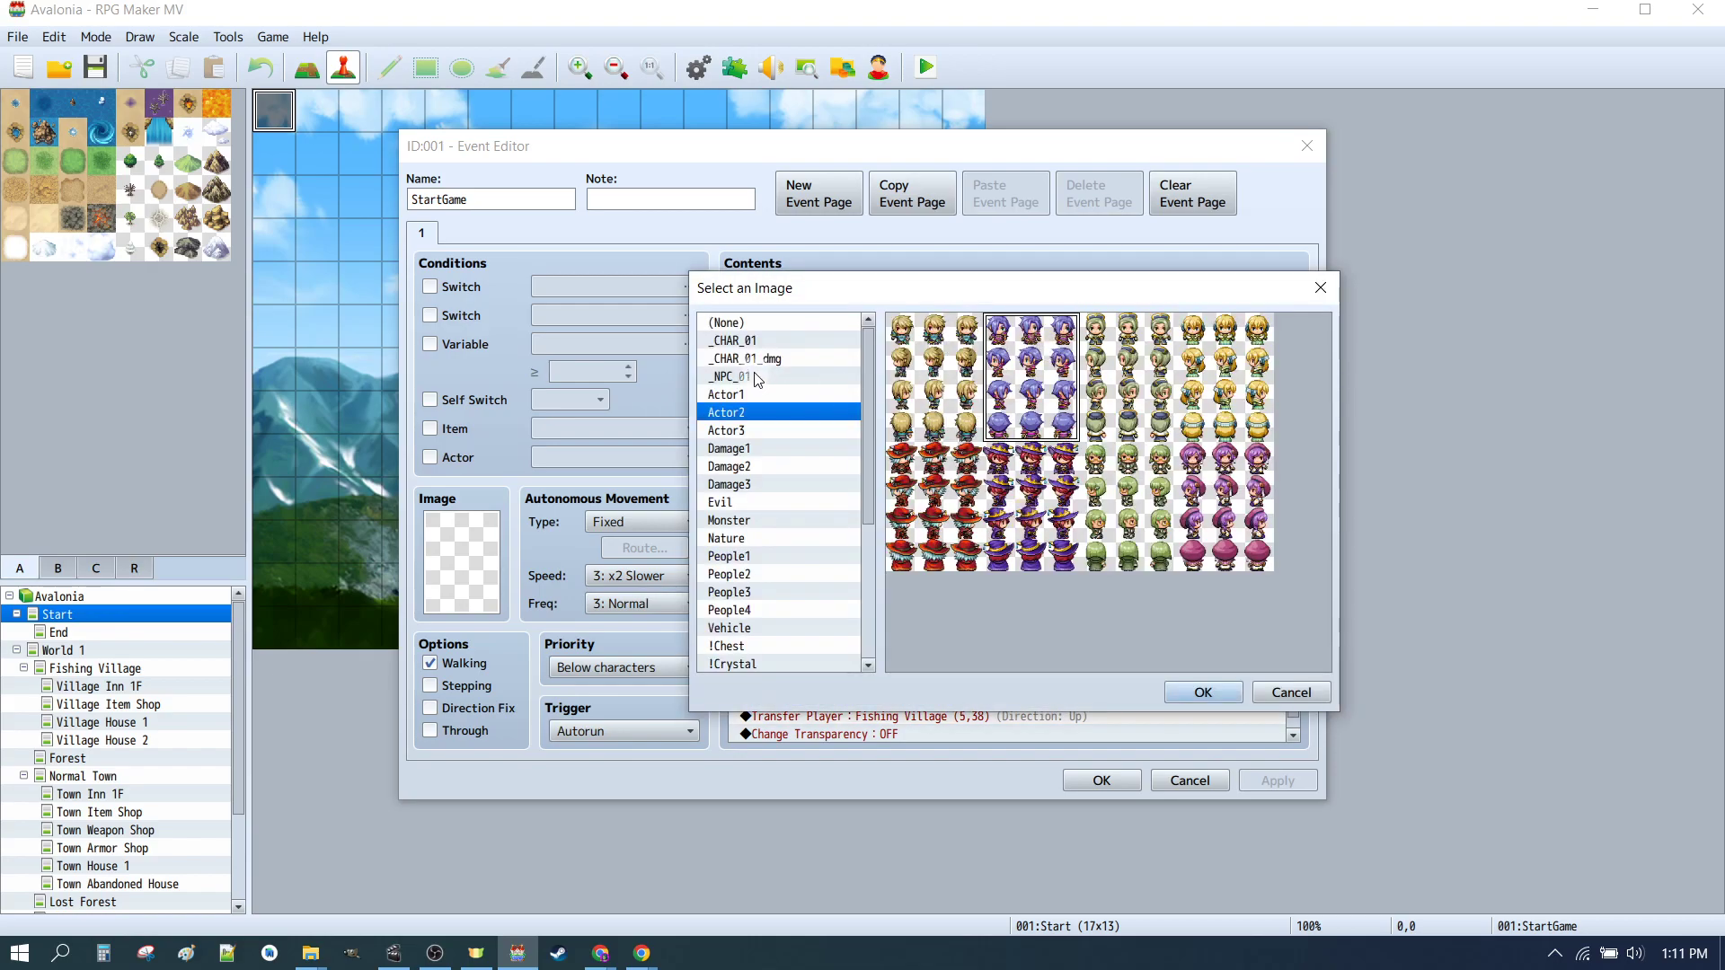
click(744, 340)
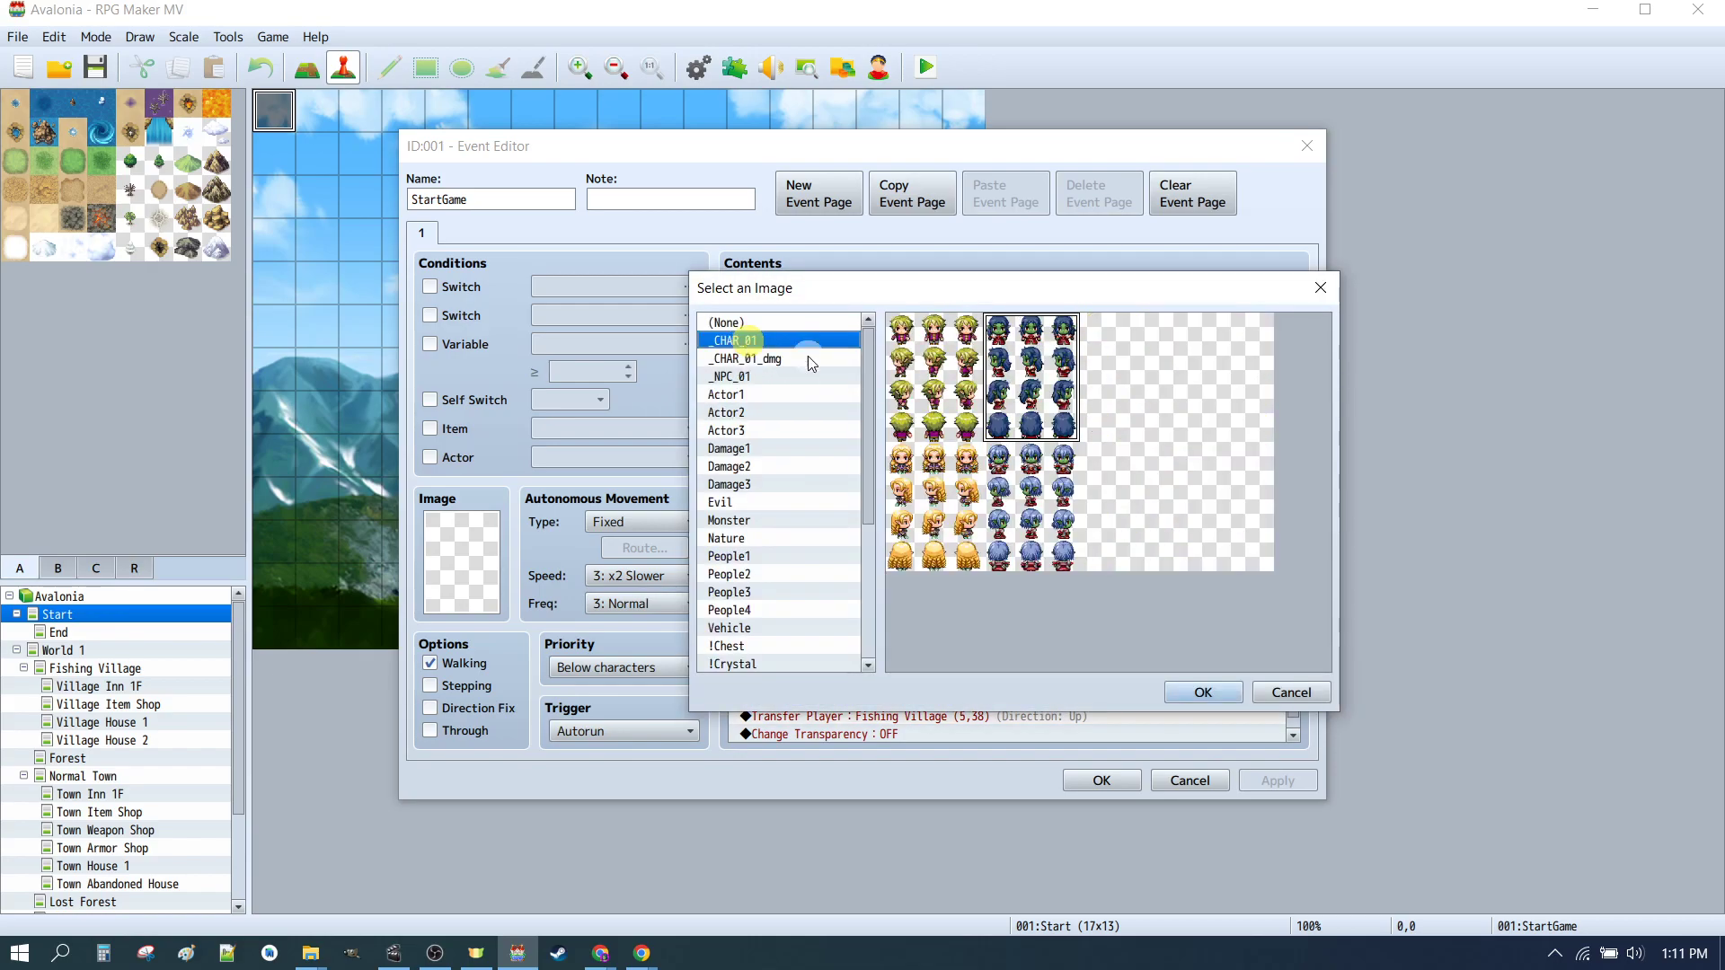
click(1204, 692)
Step: Set the male branch's SV battler to _CHAR_01b_M and confirm the Change Actor Images command
double_click(1118, 538)
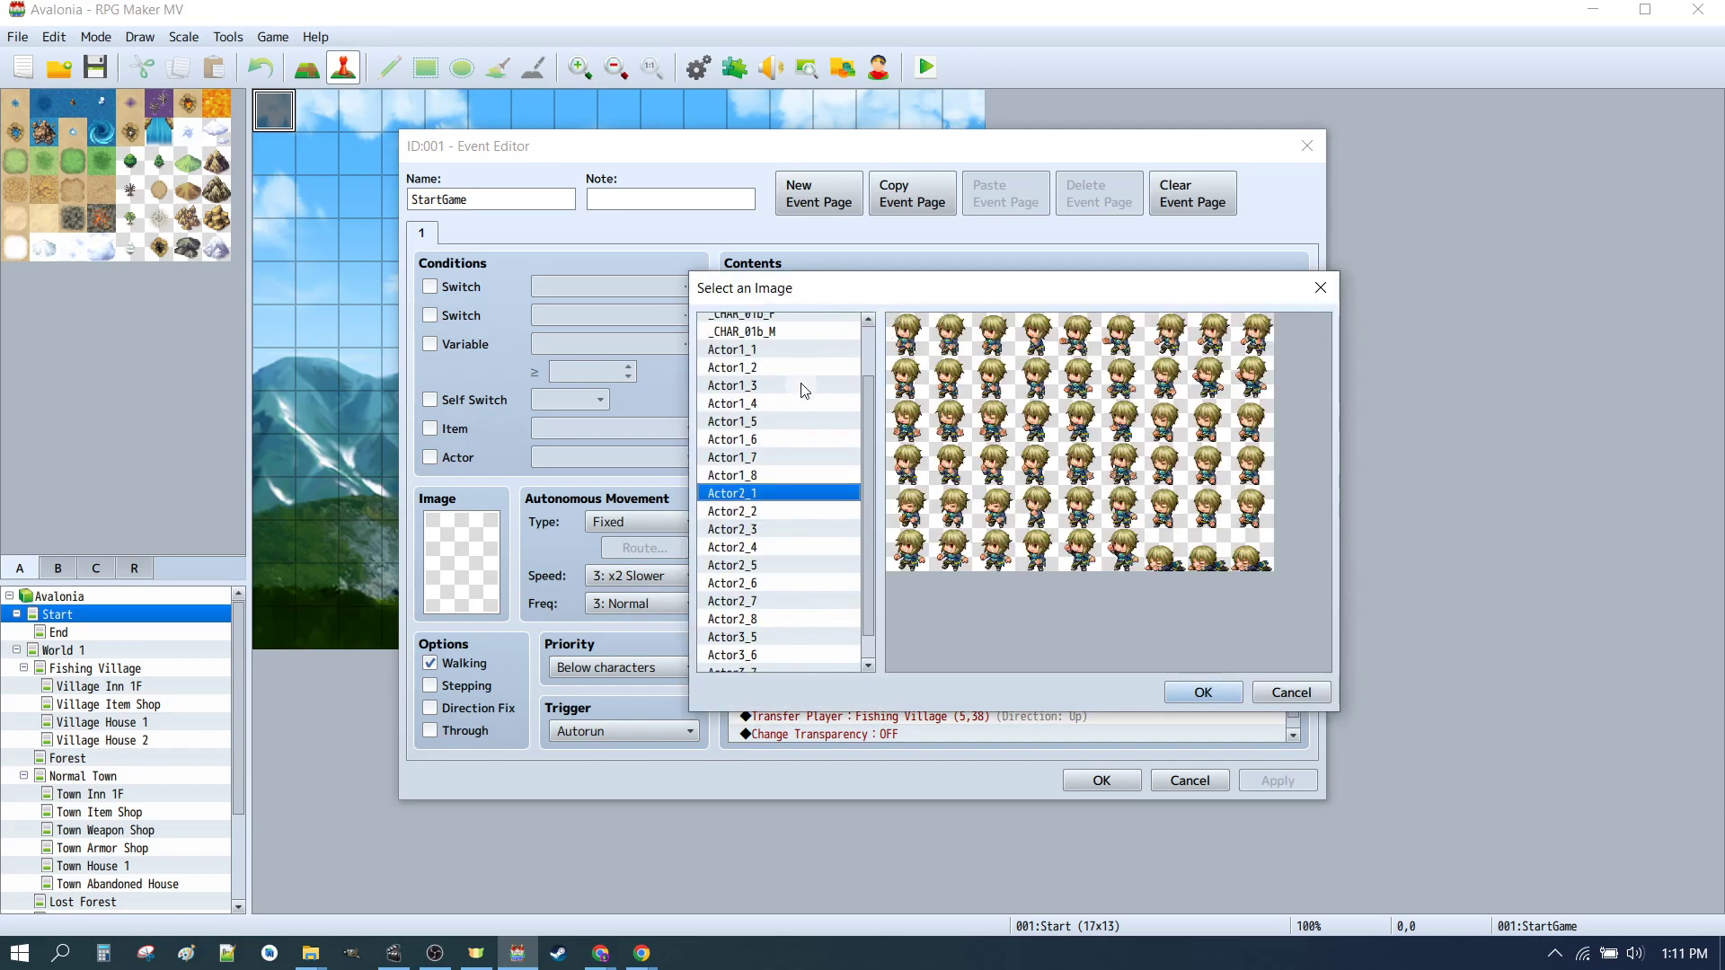
scroll(804, 391, up, 2)
click(769, 393)
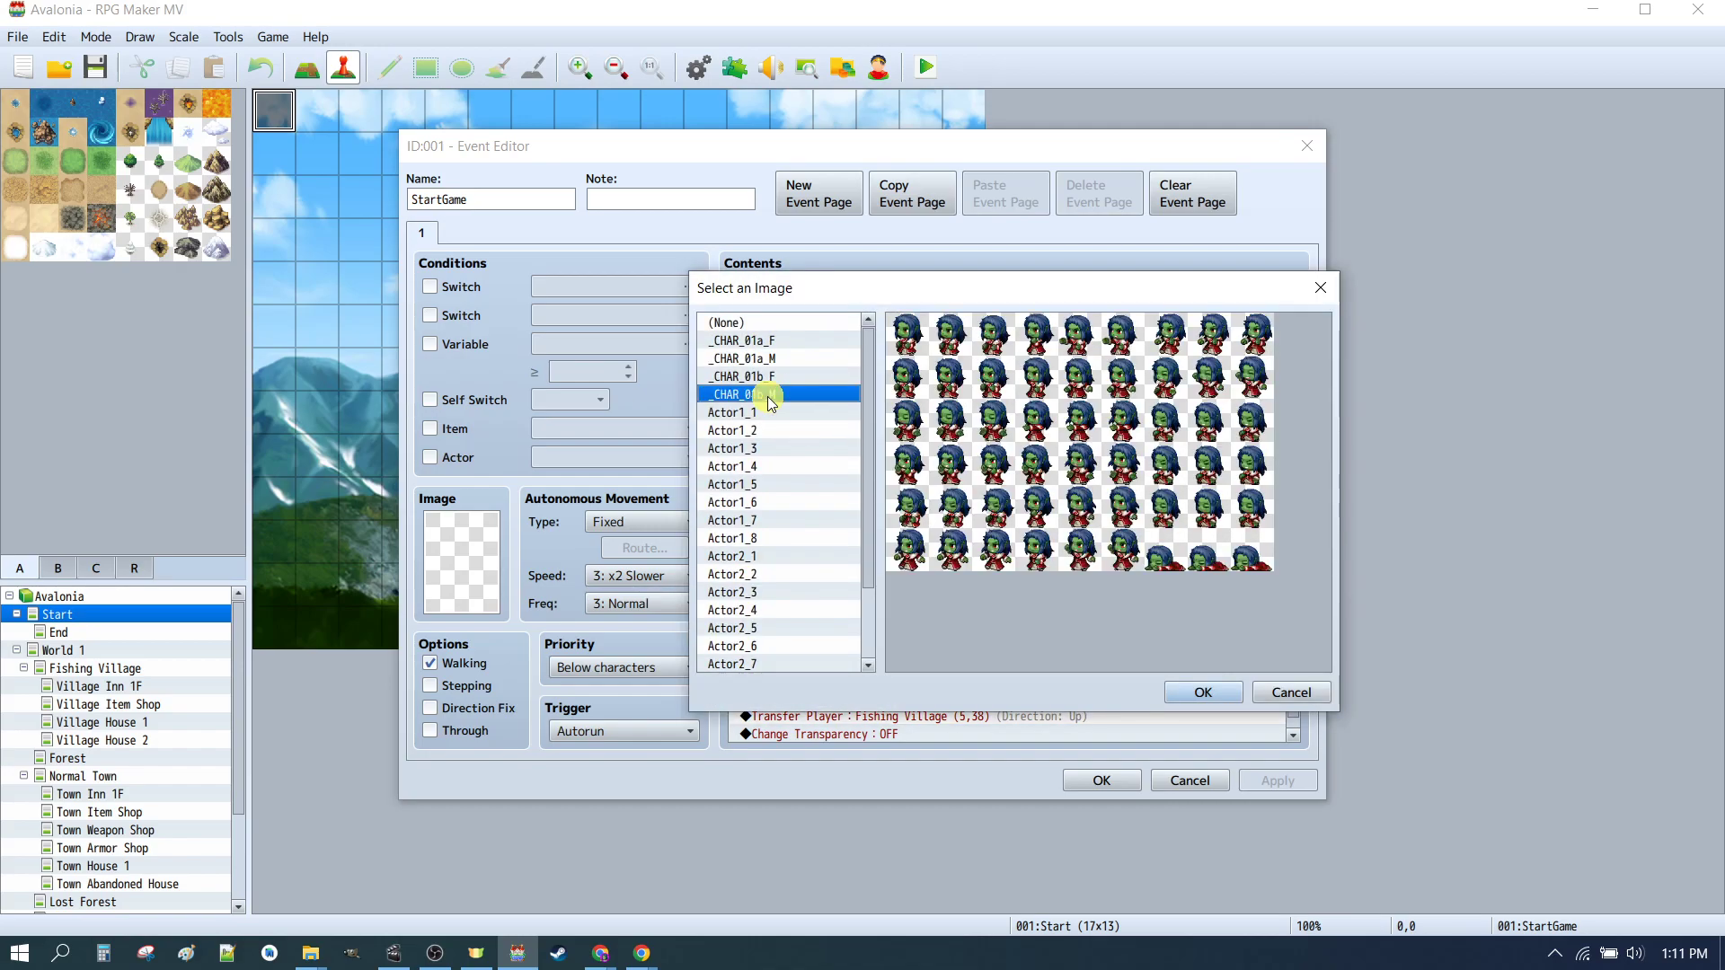
click(1198, 692)
click(1079, 610)
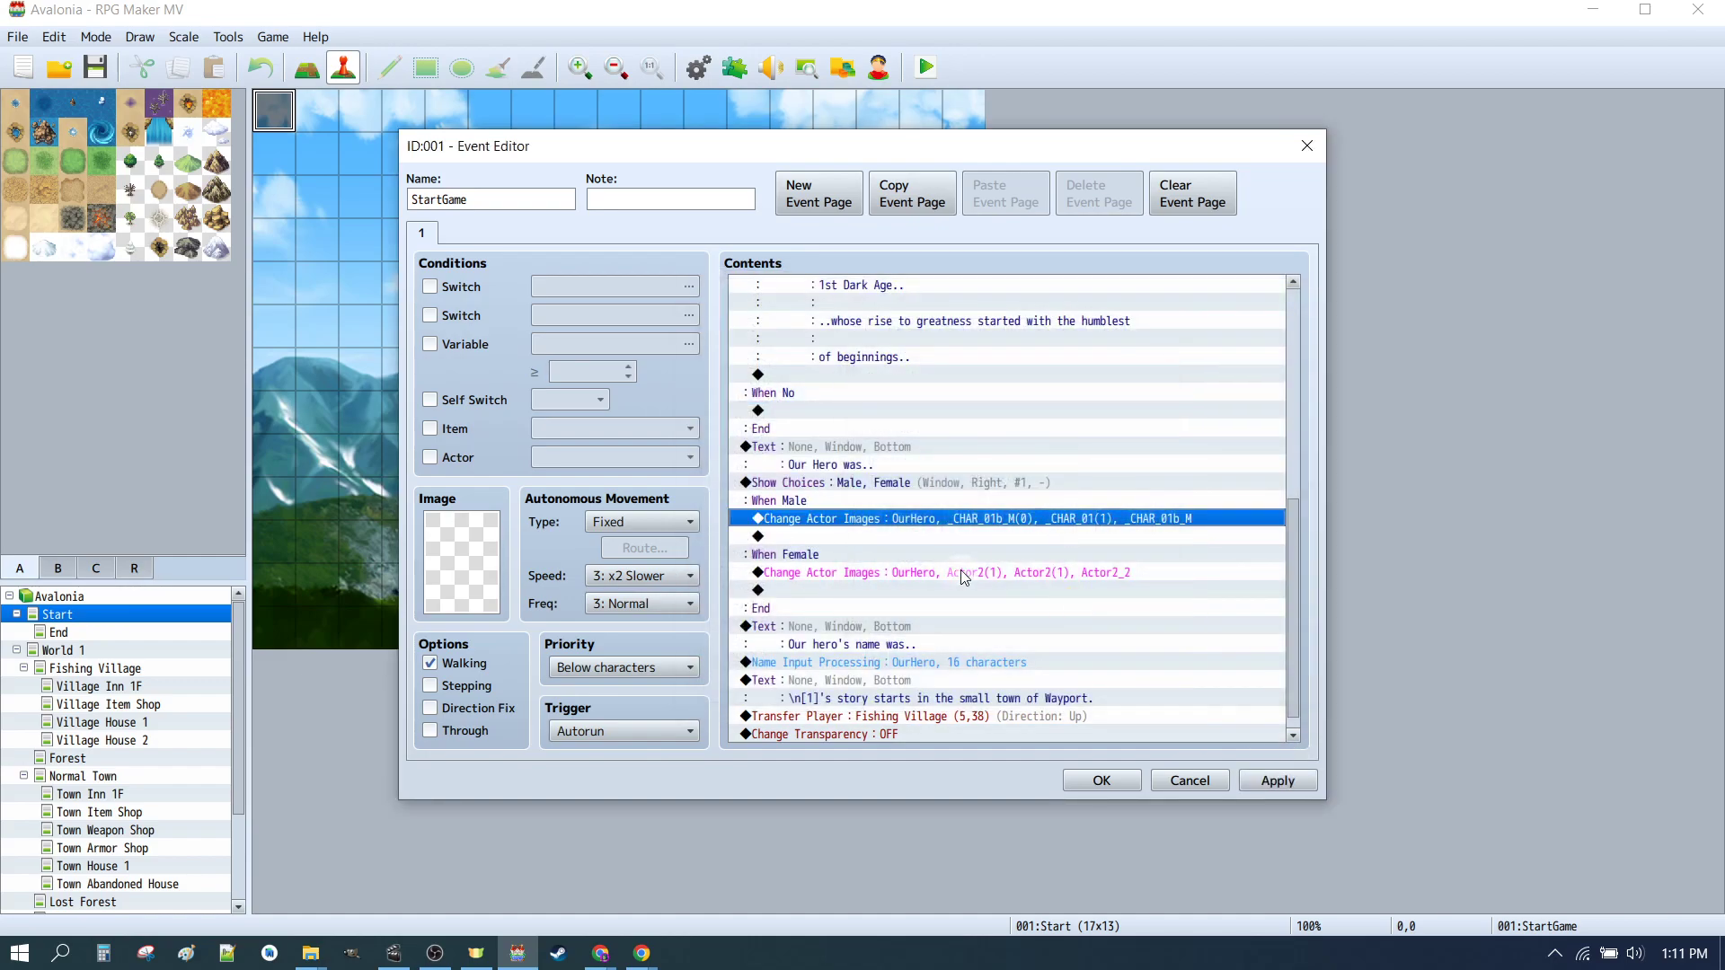
Step: Open the female Change Actor Images command and set its face to the second custom _CHAR_01b face
click(951, 572)
double_click(952, 571)
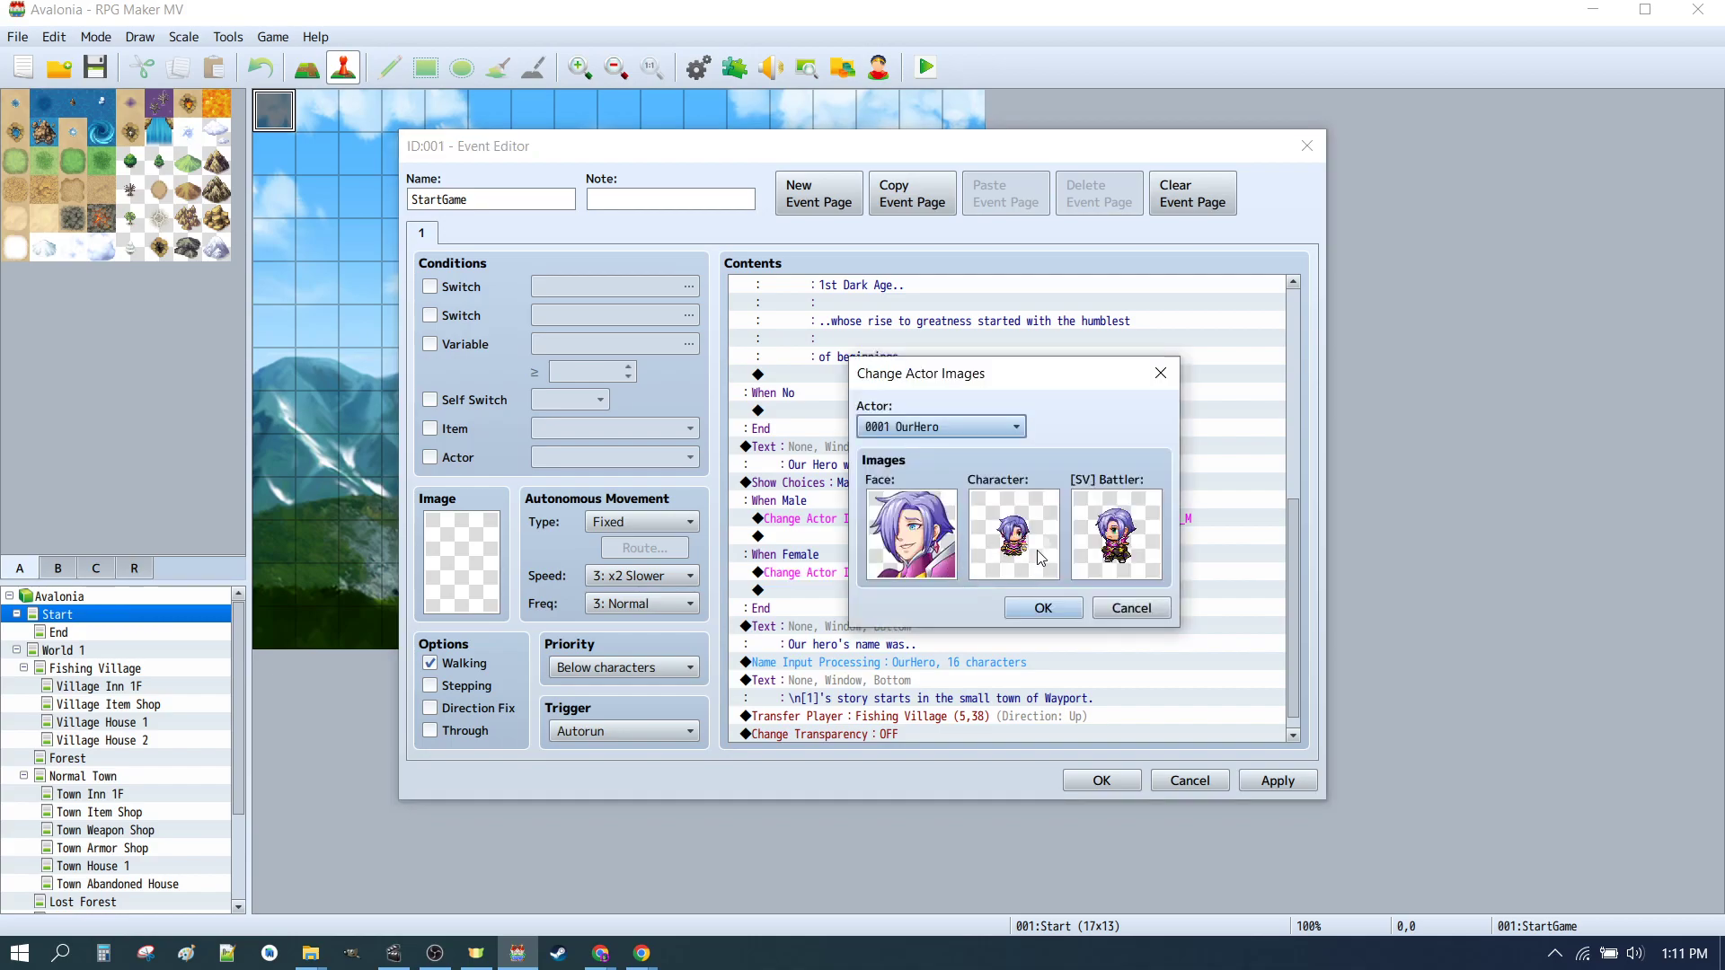
double_click(924, 529)
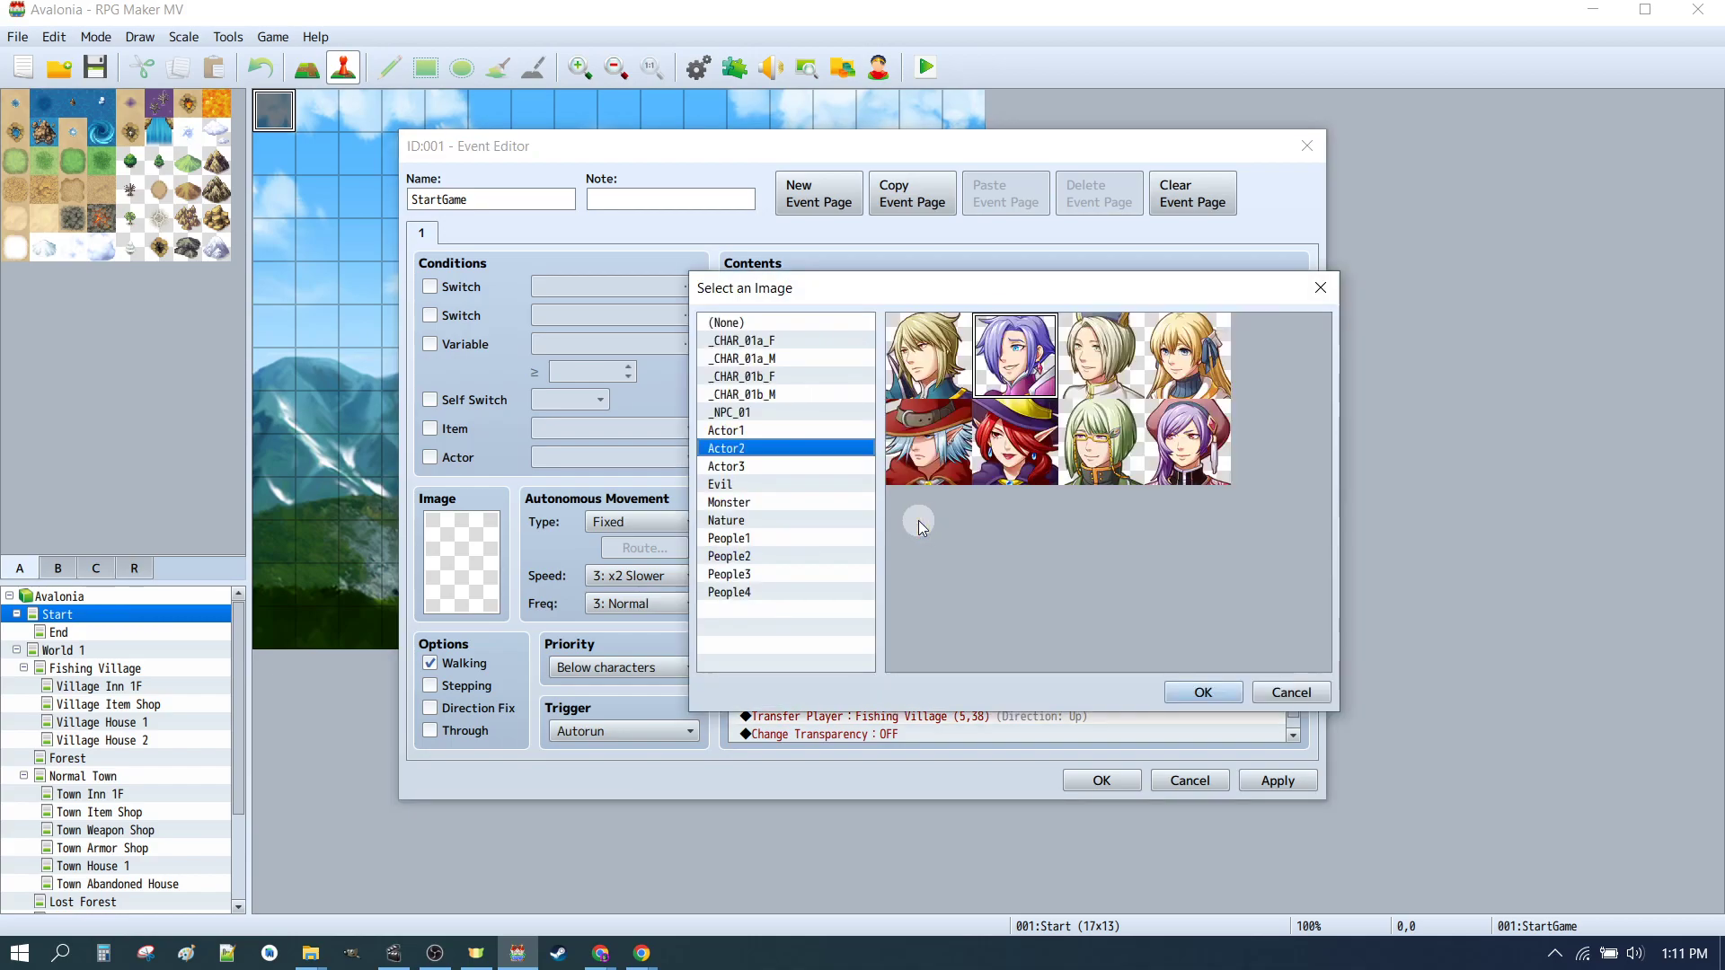
click(764, 395)
click(954, 364)
click(1203, 692)
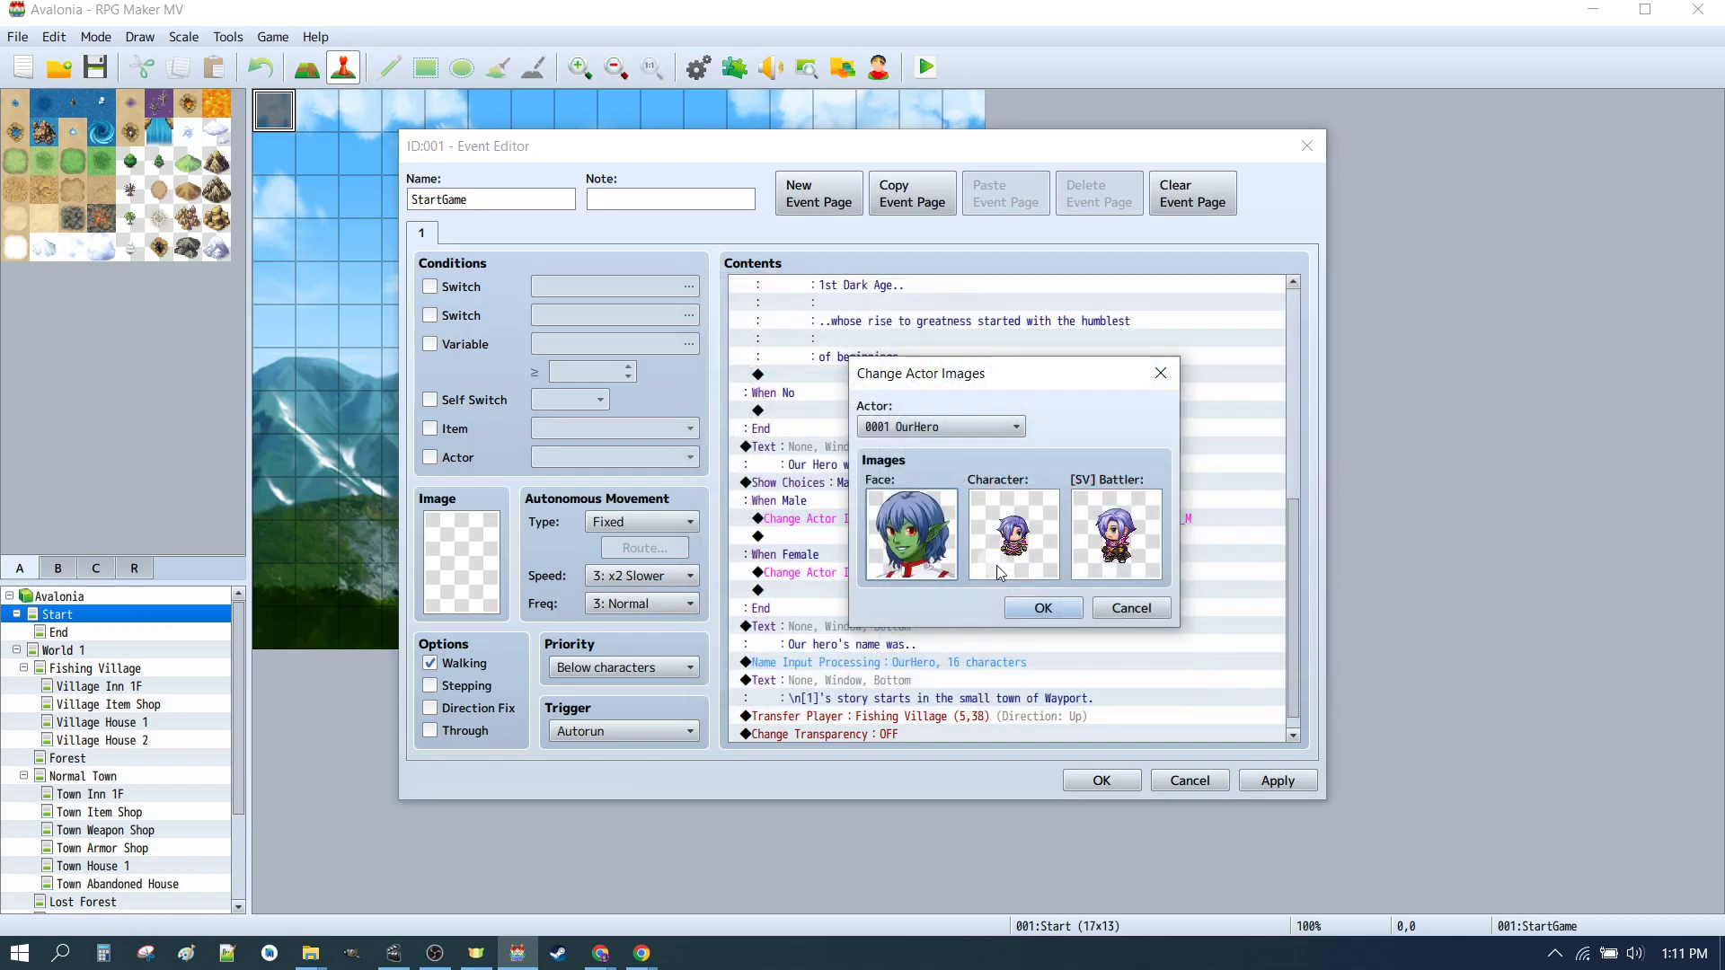
Step: Set the female branch's character image to the blue-haired female sprite in _CHAR_01
double_click(1014, 529)
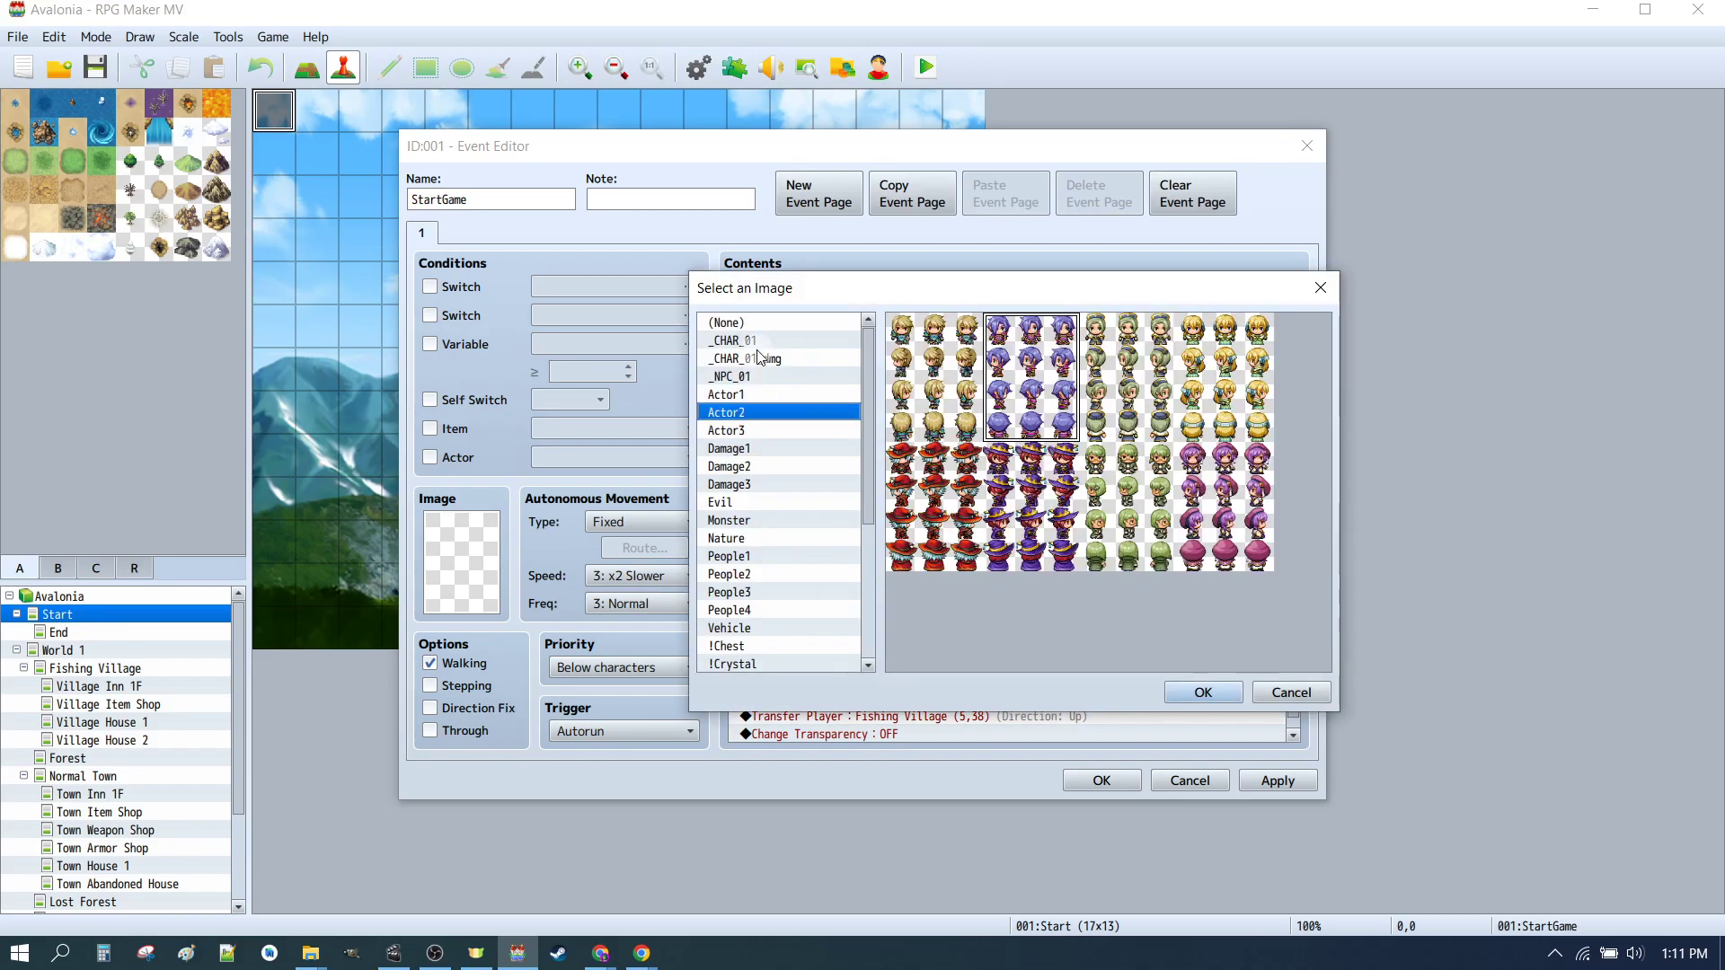
click(758, 340)
click(1032, 500)
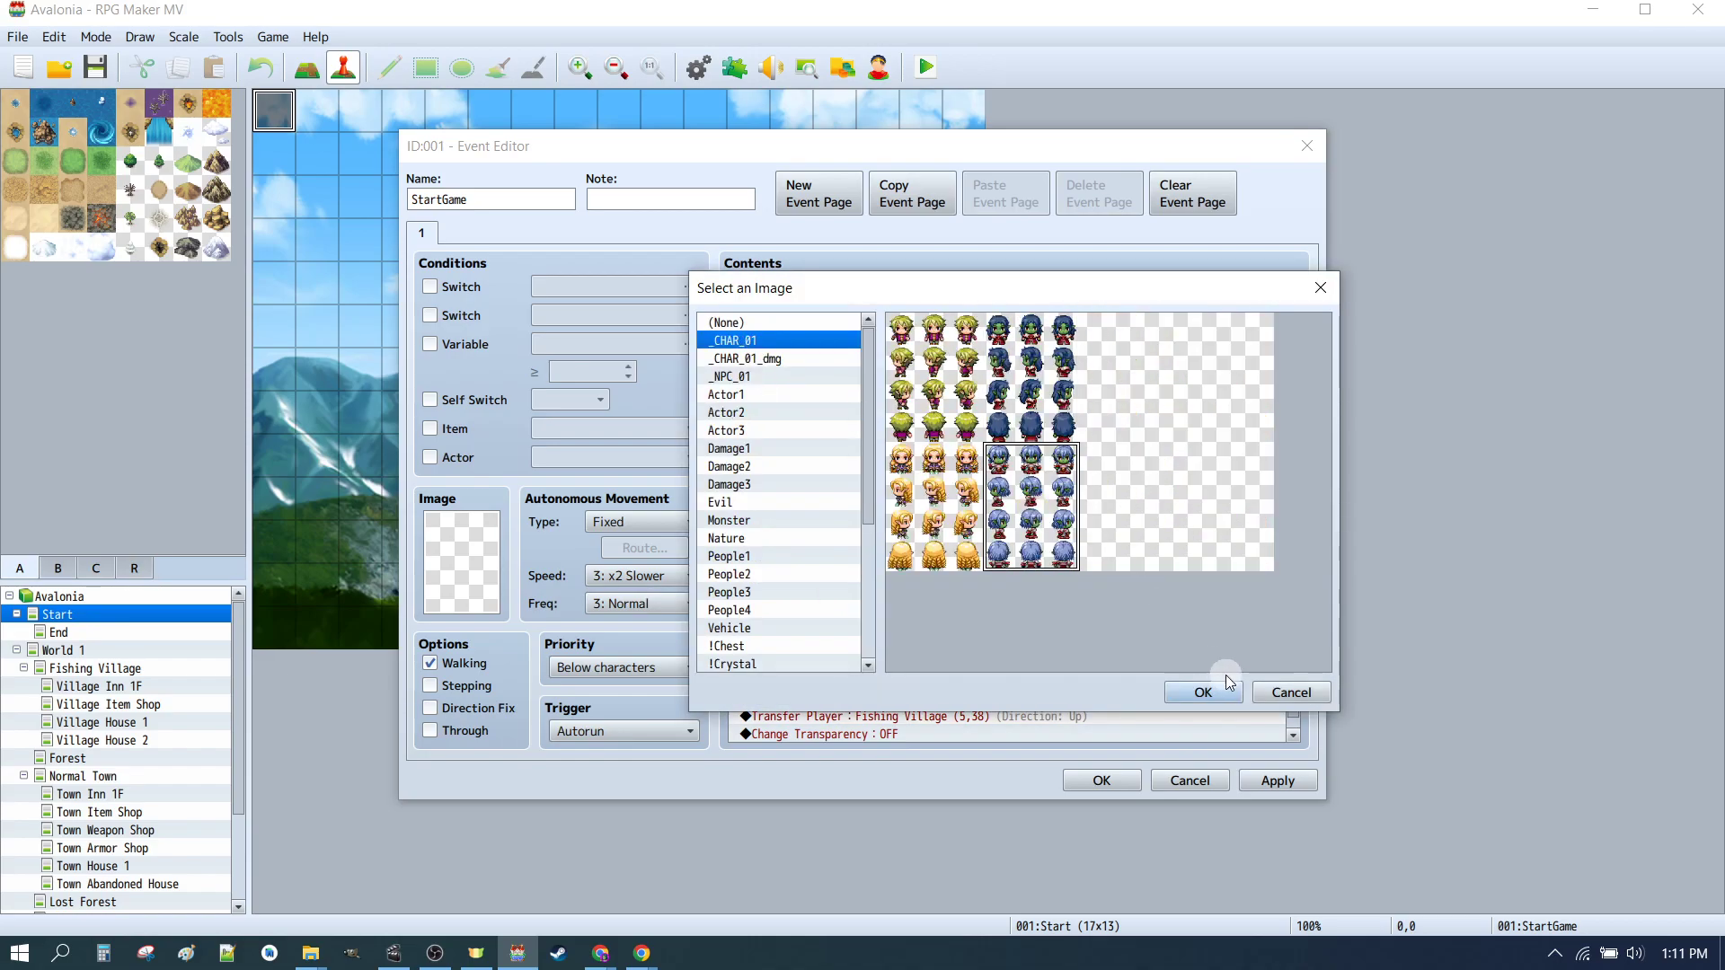
click(1200, 688)
Step: Set the female branch's SV battler to _CHAR_01b_F and confirm the Change Actor Images command
double_click(1117, 530)
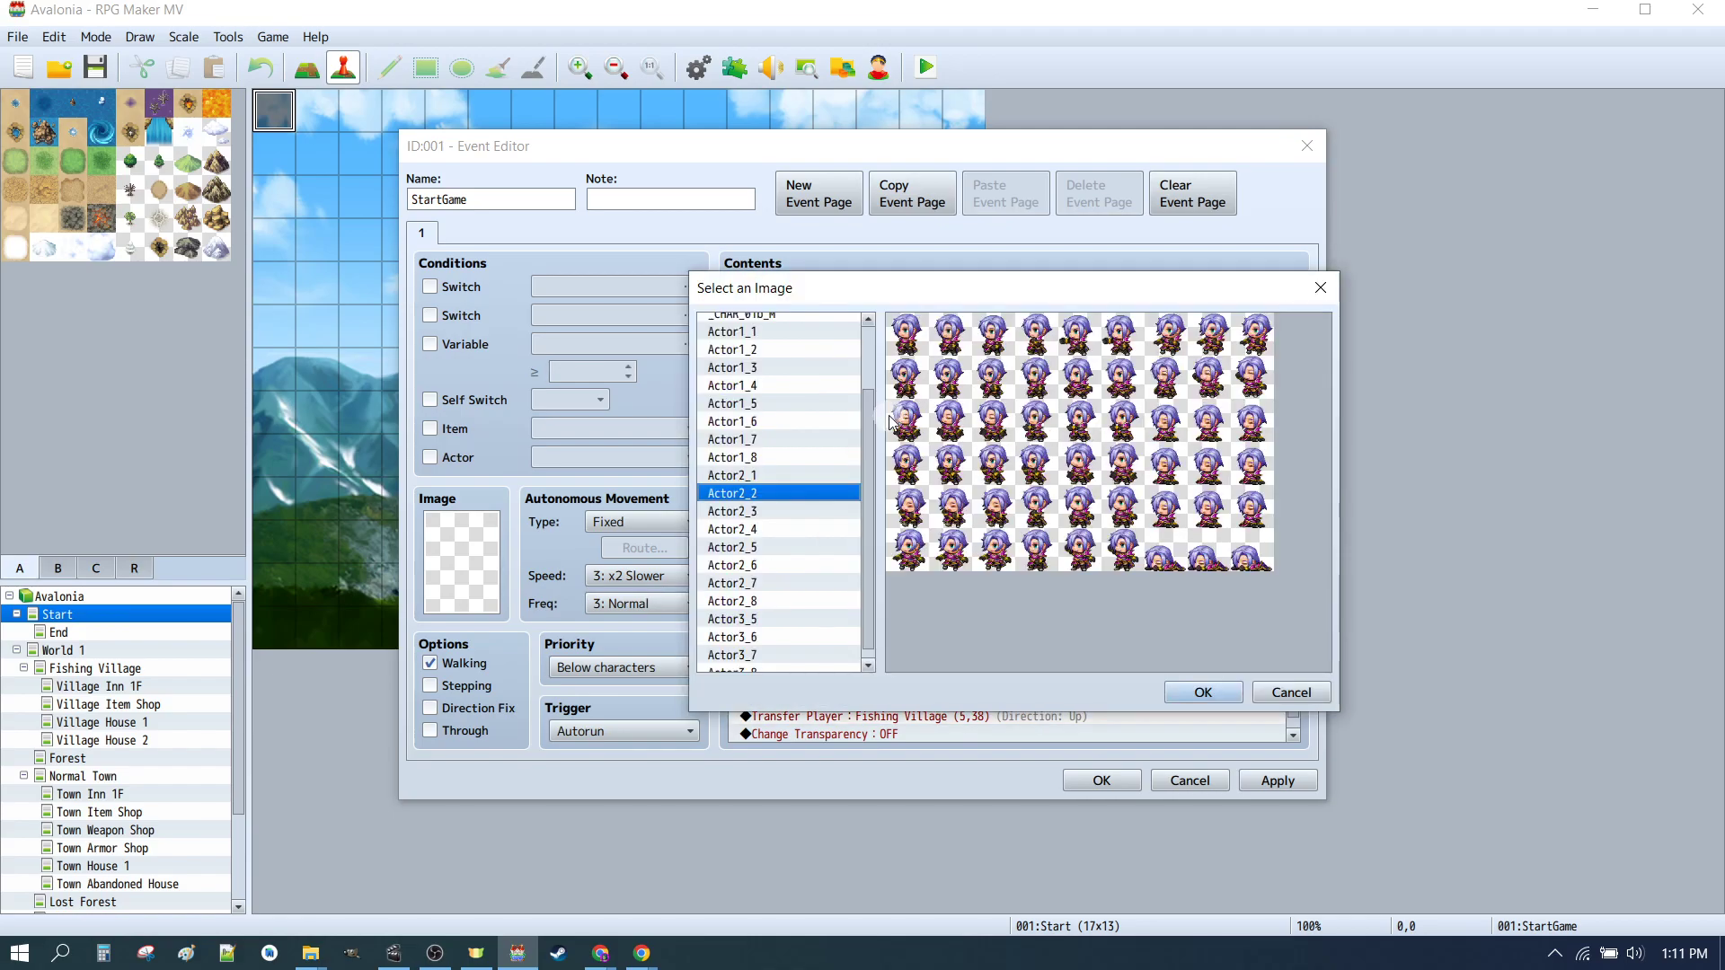
scroll(764, 396, up, 2)
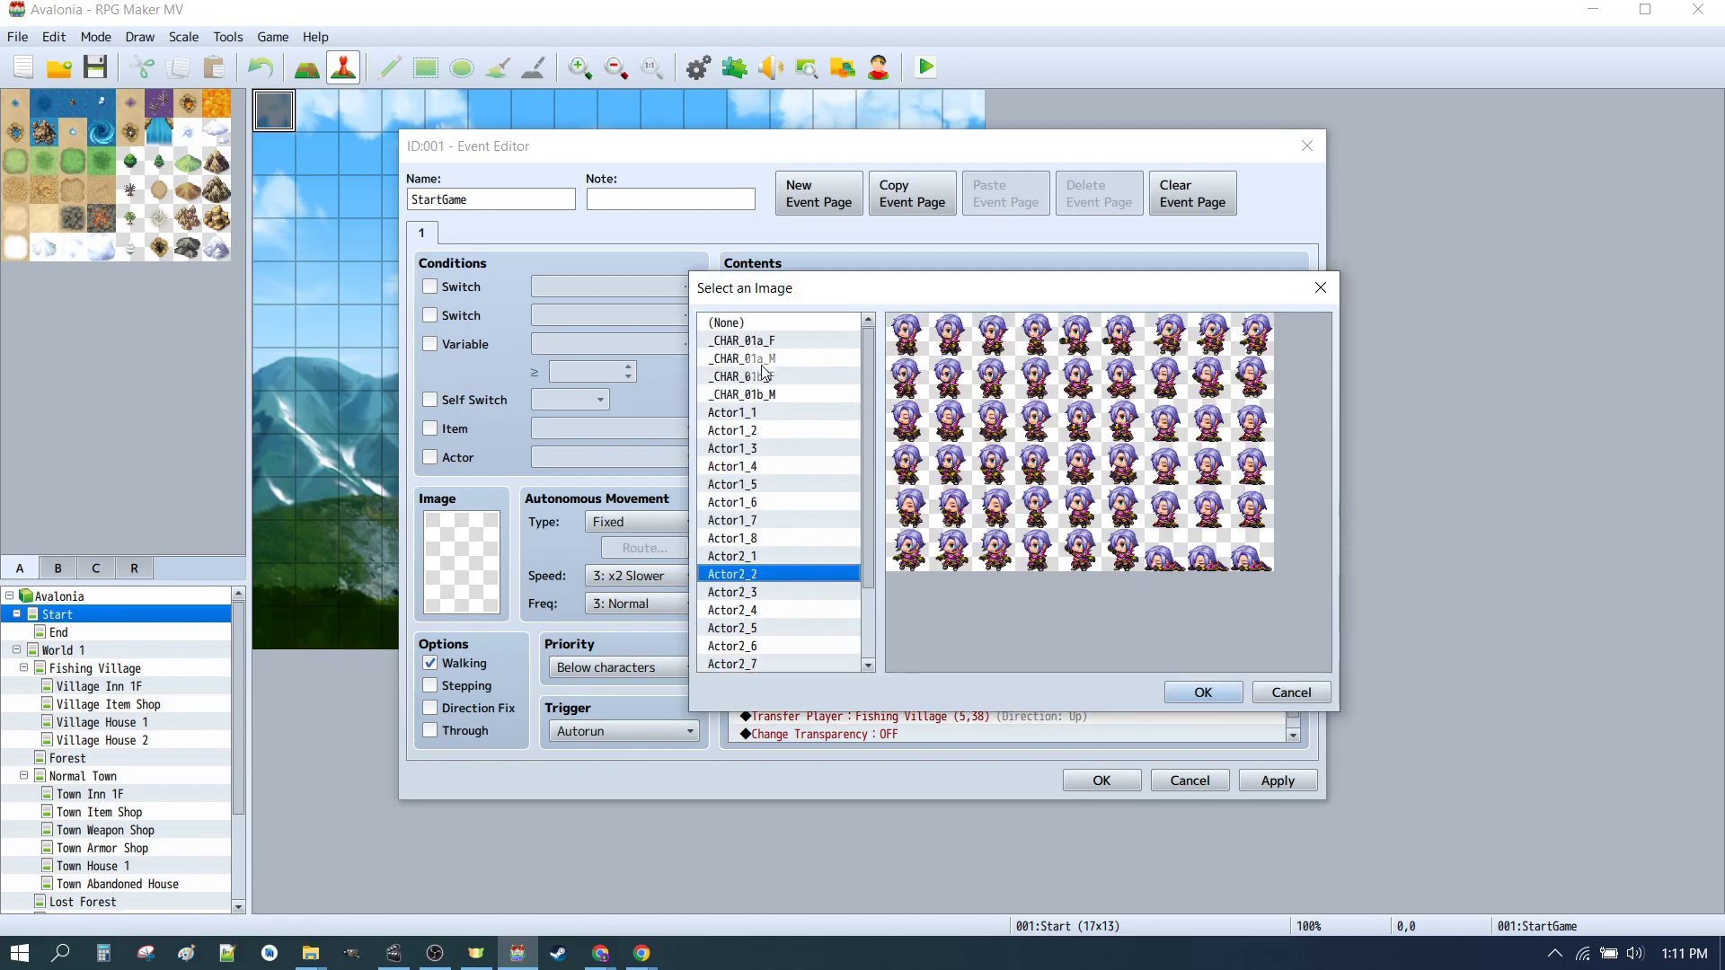
click(757, 376)
click(1198, 690)
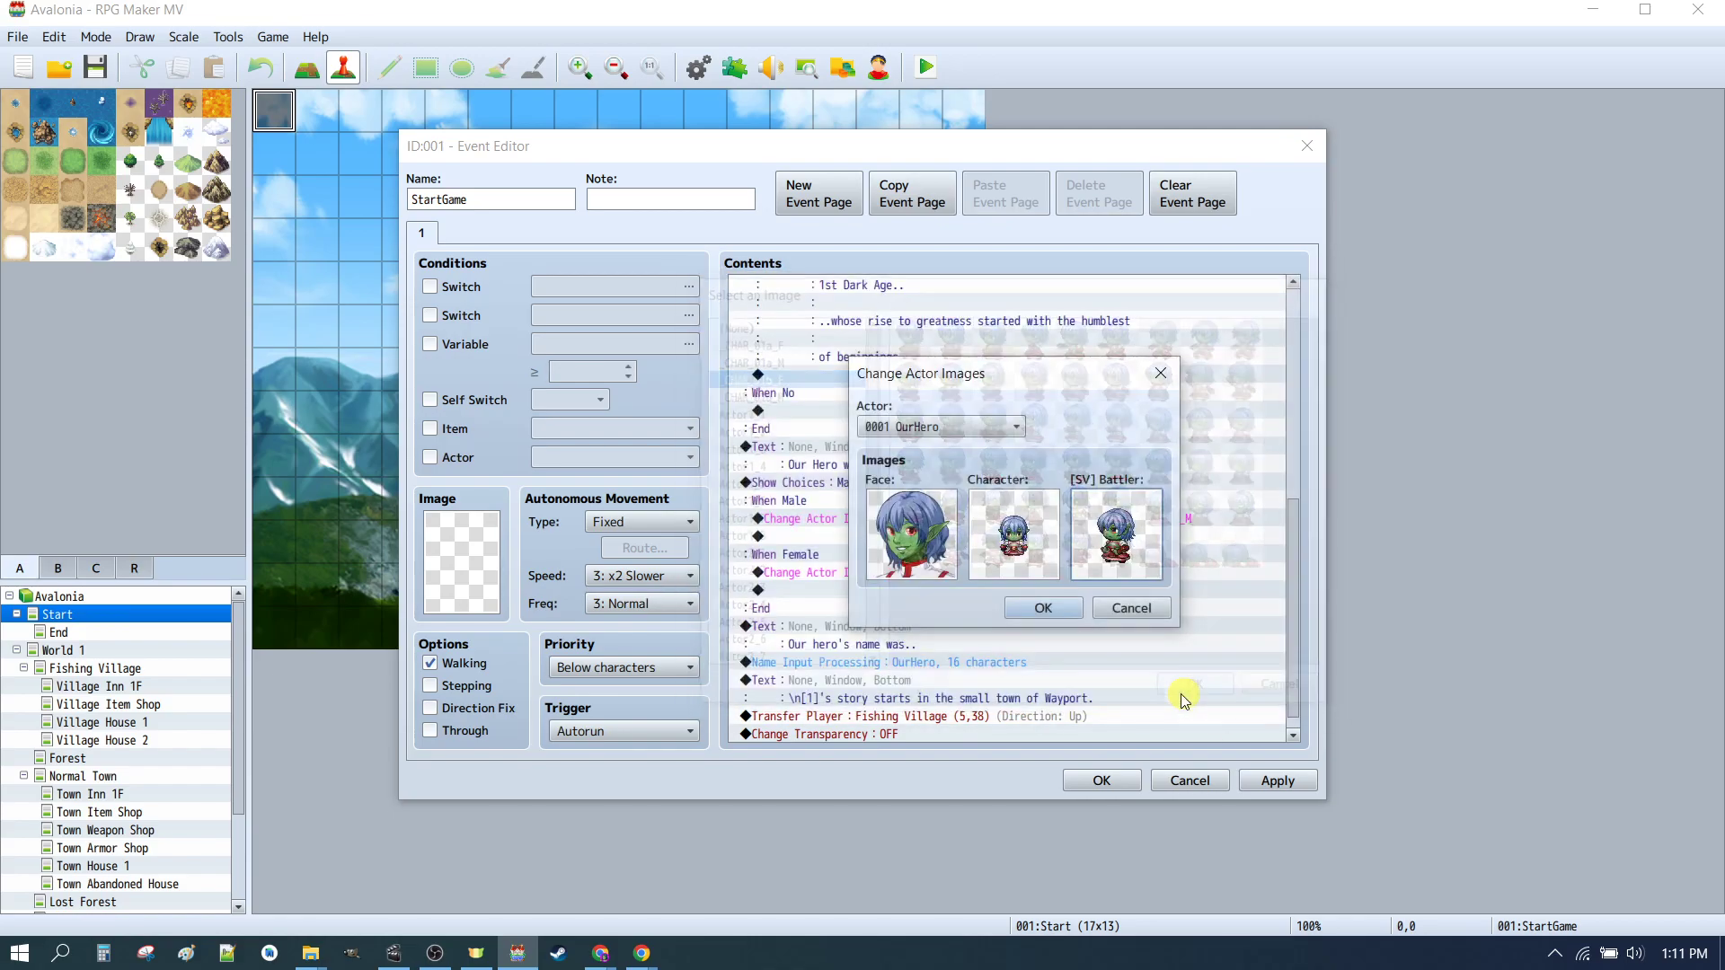
click(1039, 611)
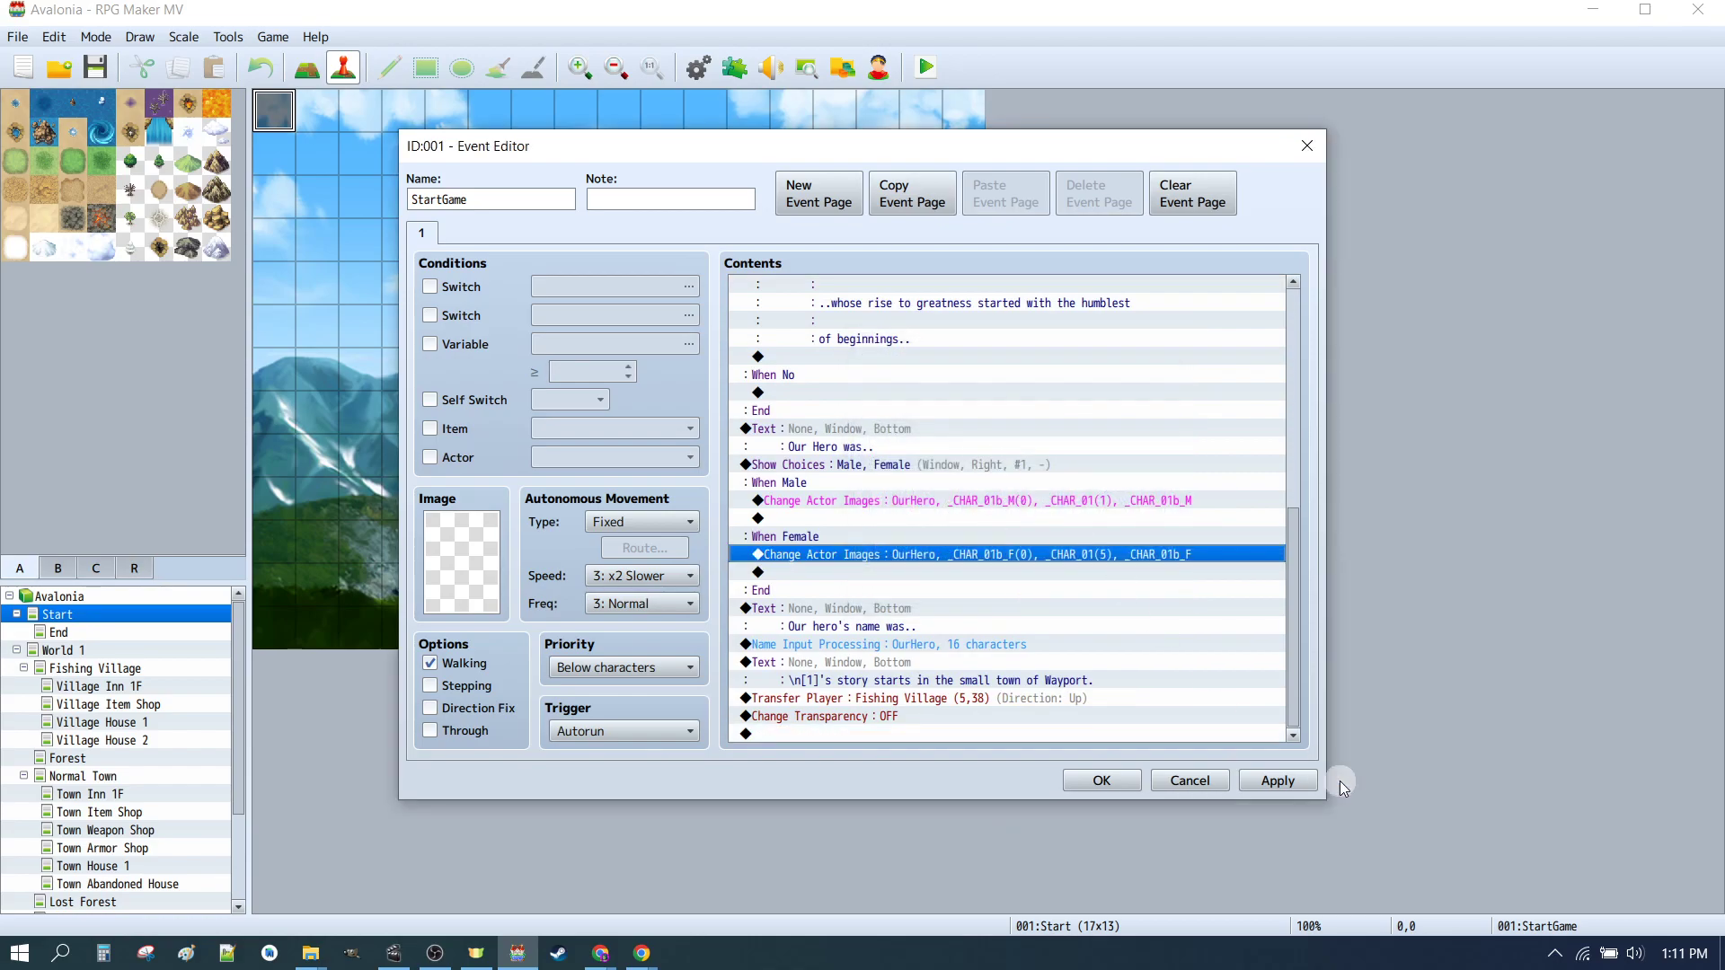
Step: Apply and close the Start event's changes, then launch a playtest
click(1259, 781)
click(1112, 784)
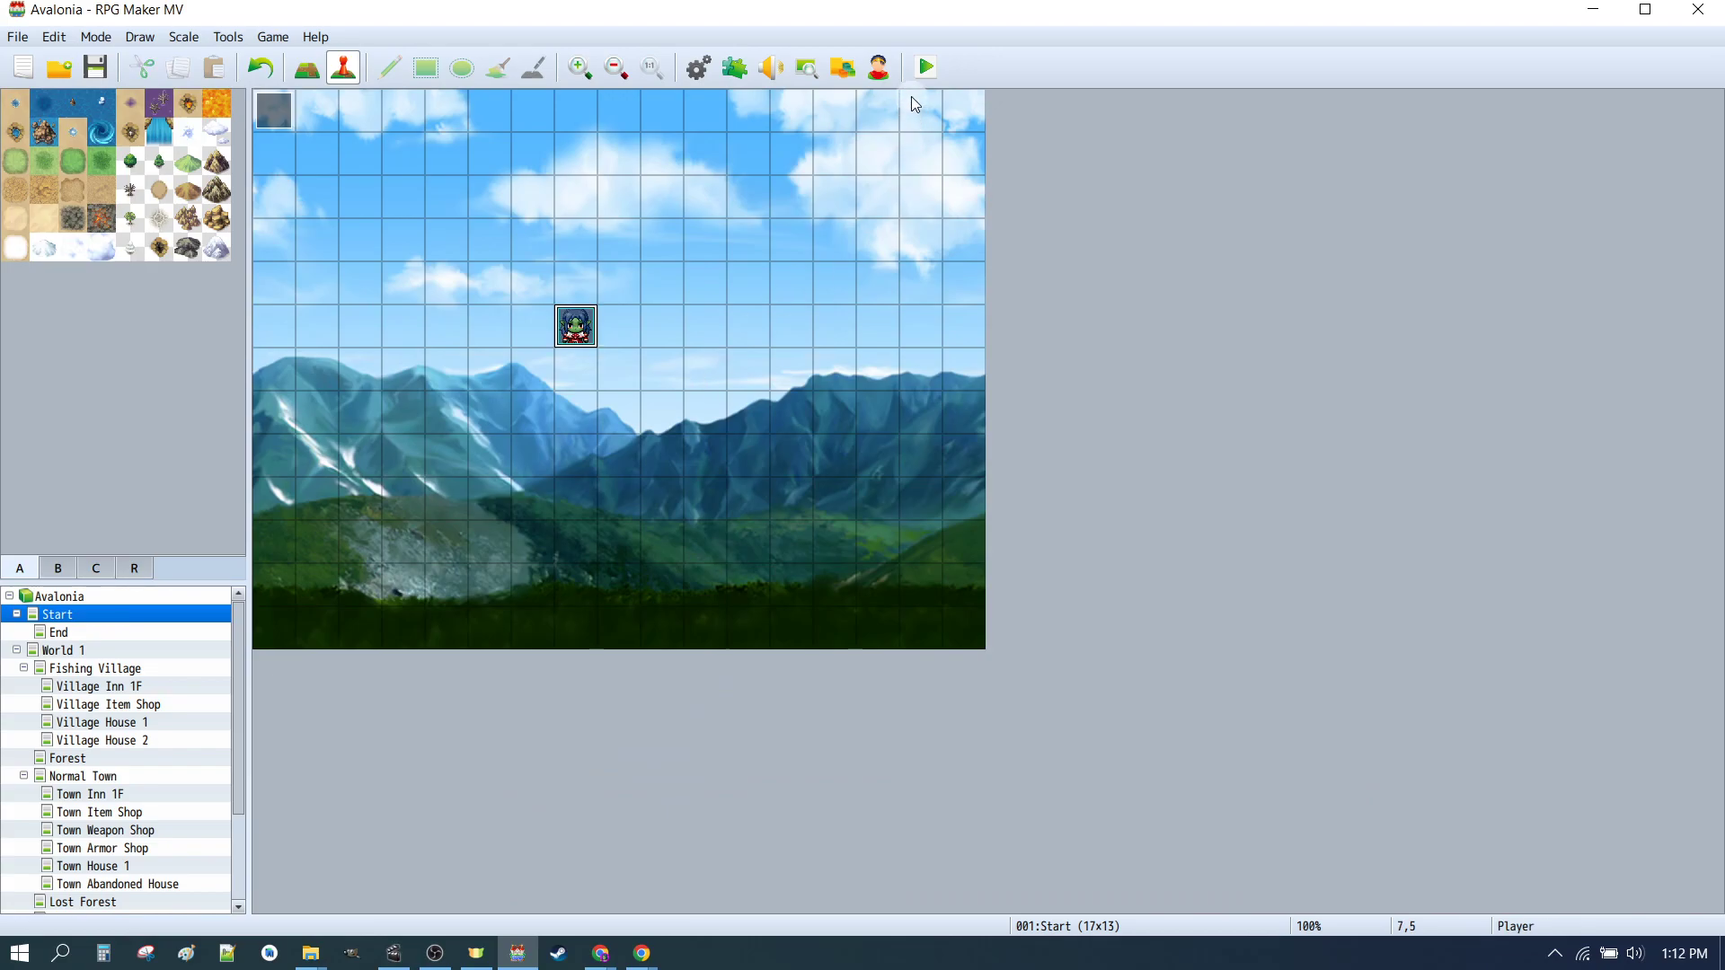
click(923, 72)
click(809, 507)
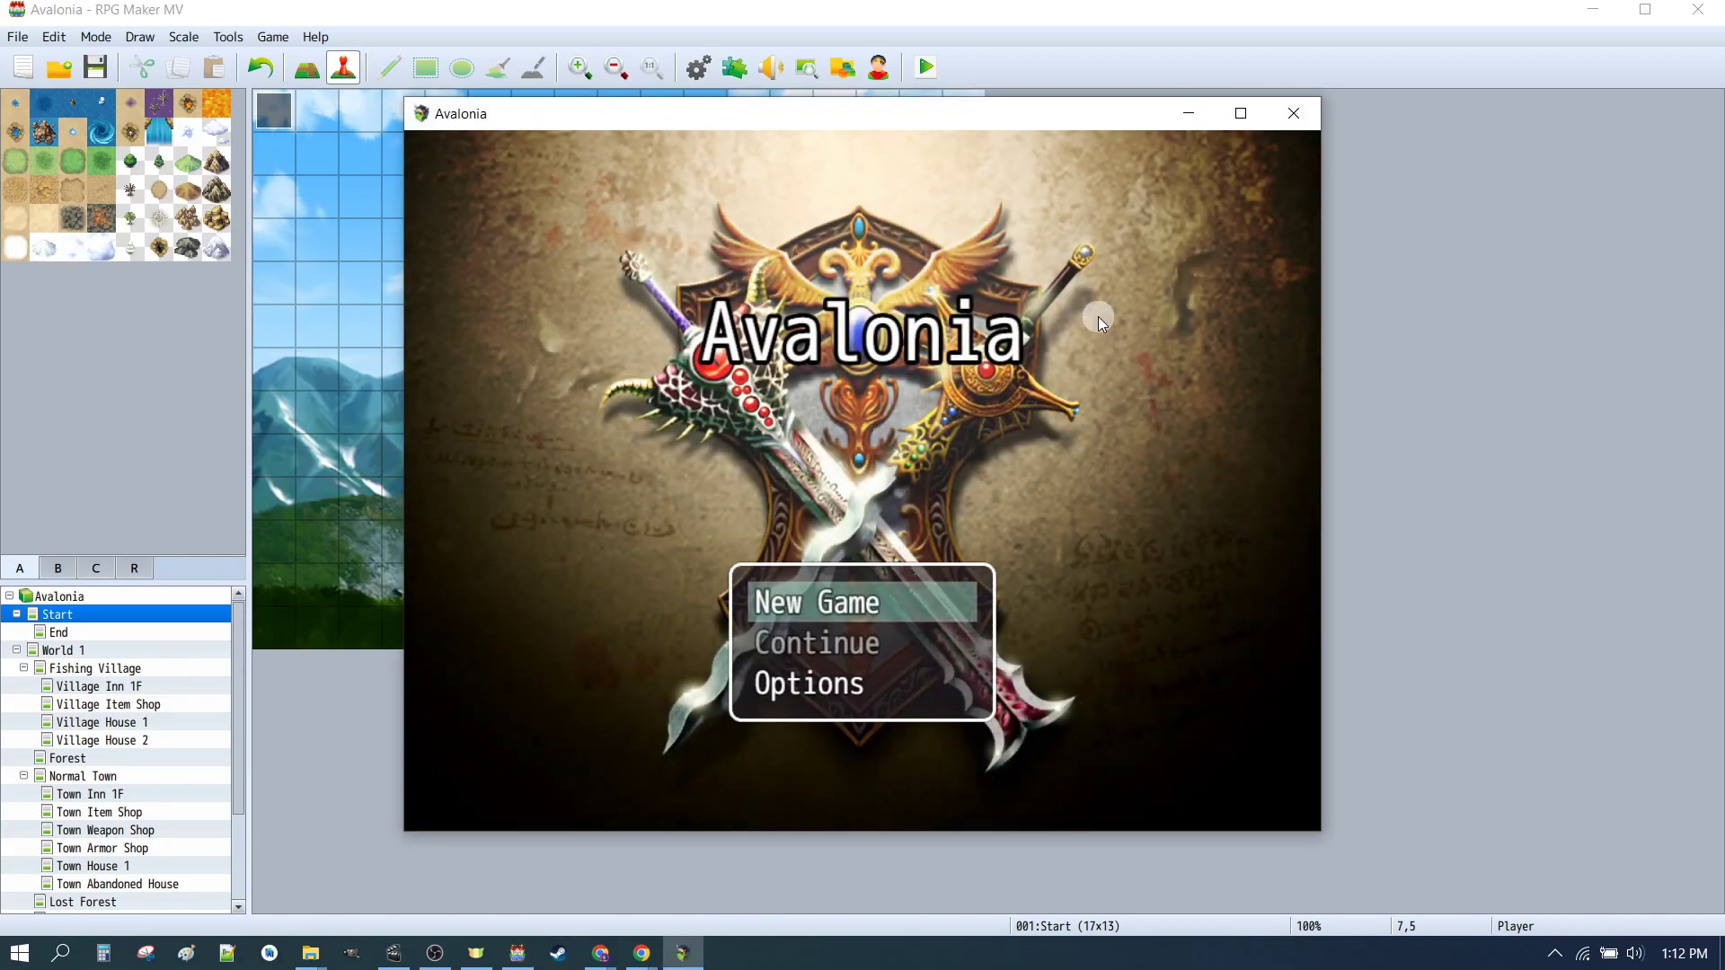
Step: Maximize the game window, start a new game and decline the intro
click(1241, 113)
click(854, 645)
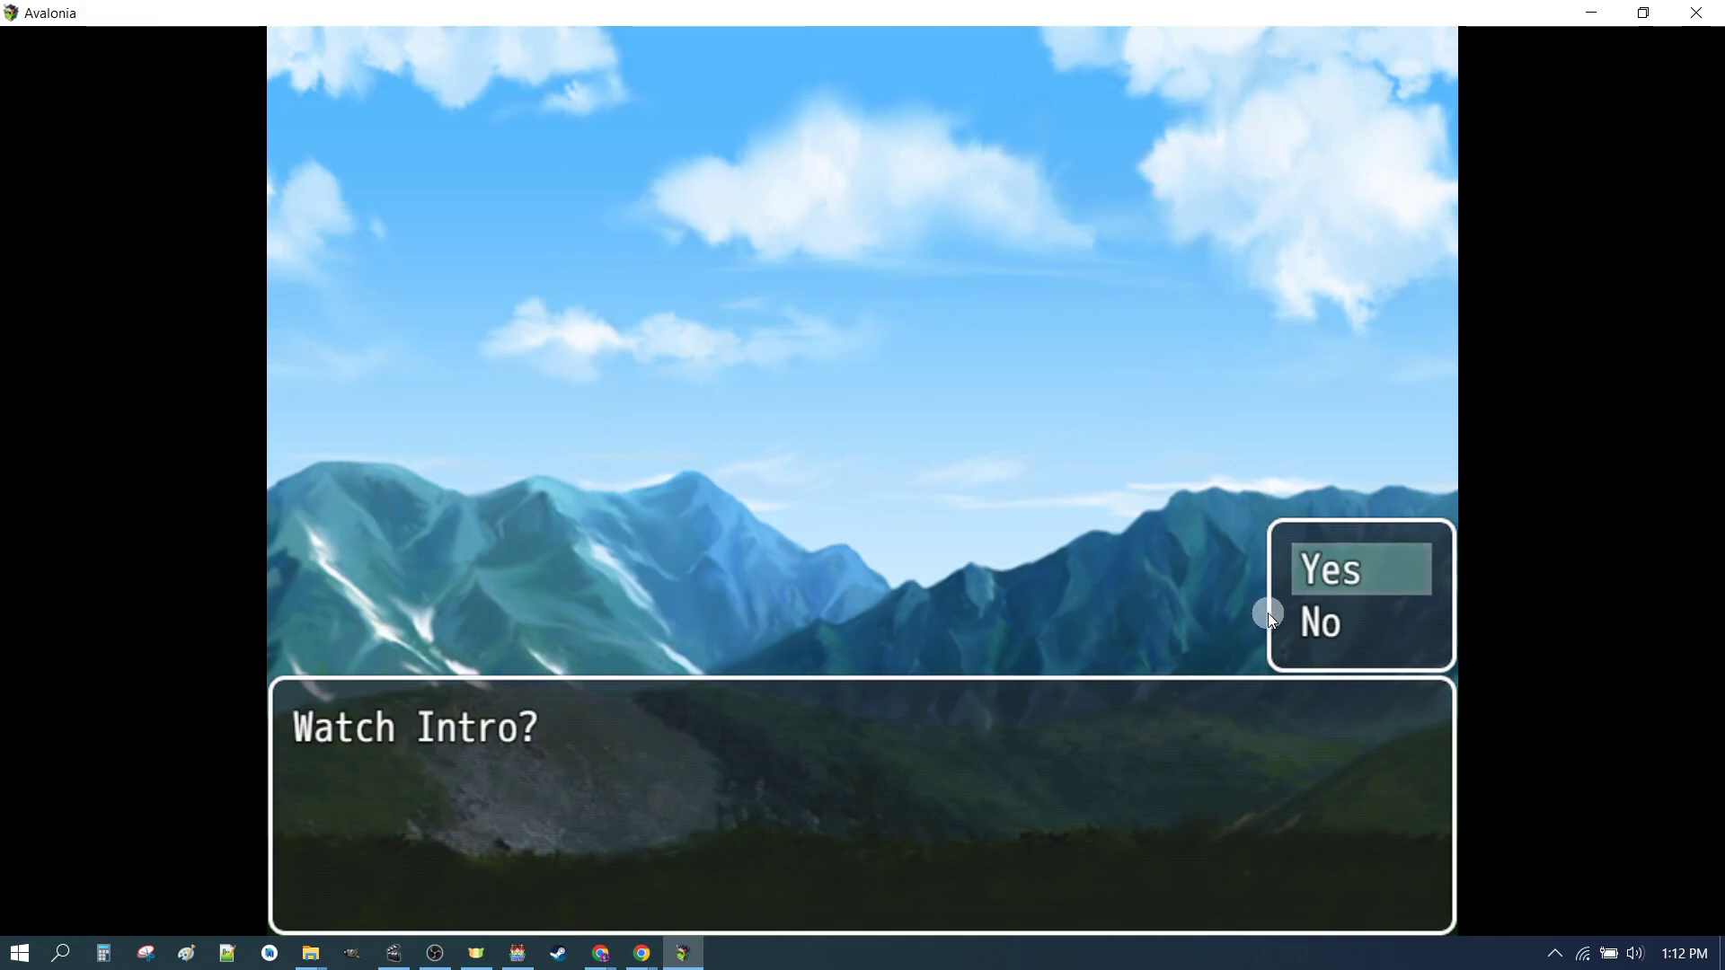
click(1340, 614)
click(1319, 632)
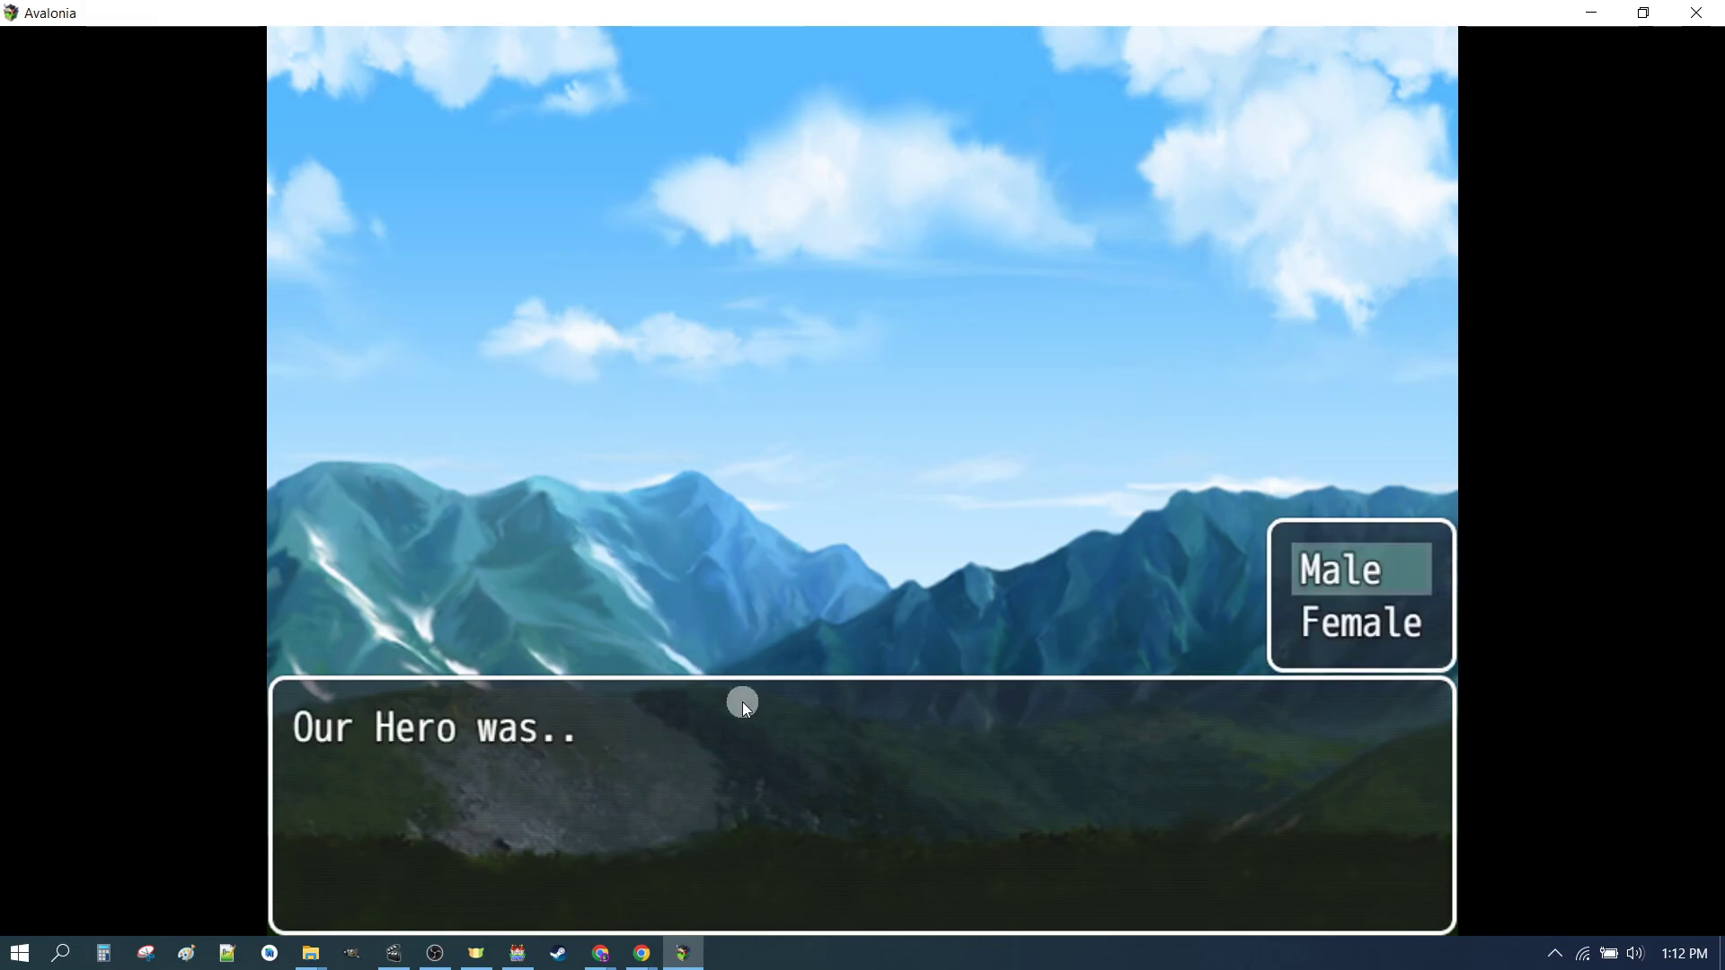
Step: Choose Female as the hero's gender and accept the name OurHero
click(1353, 634)
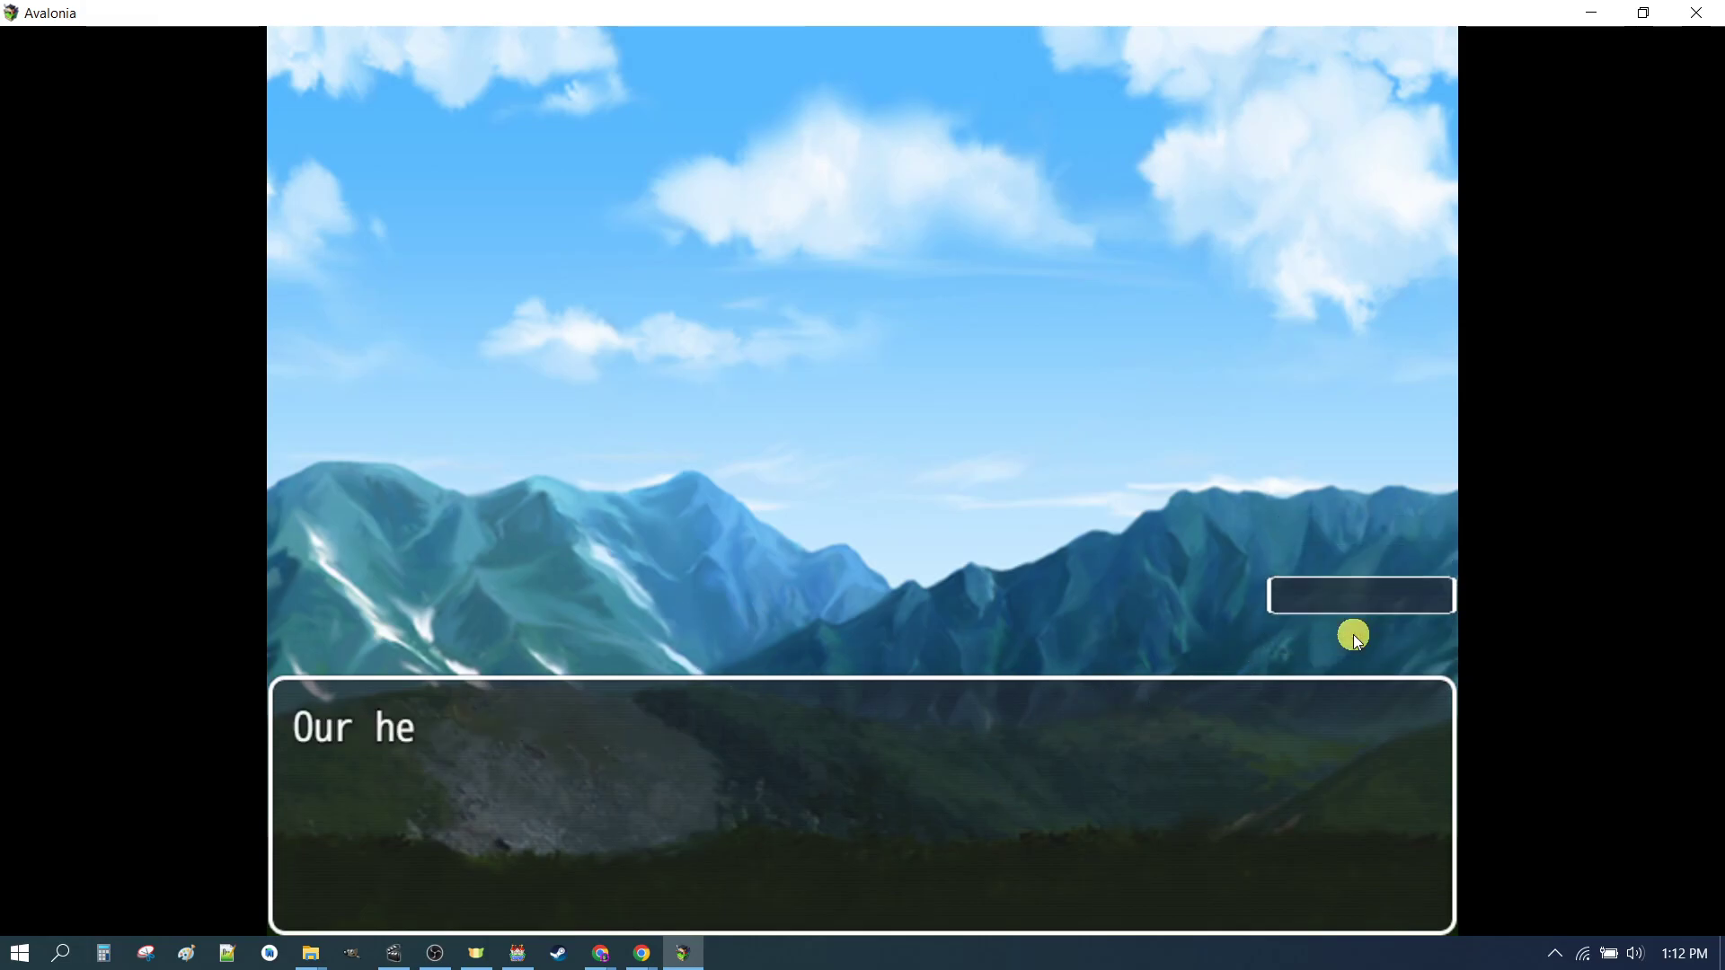
click(782, 609)
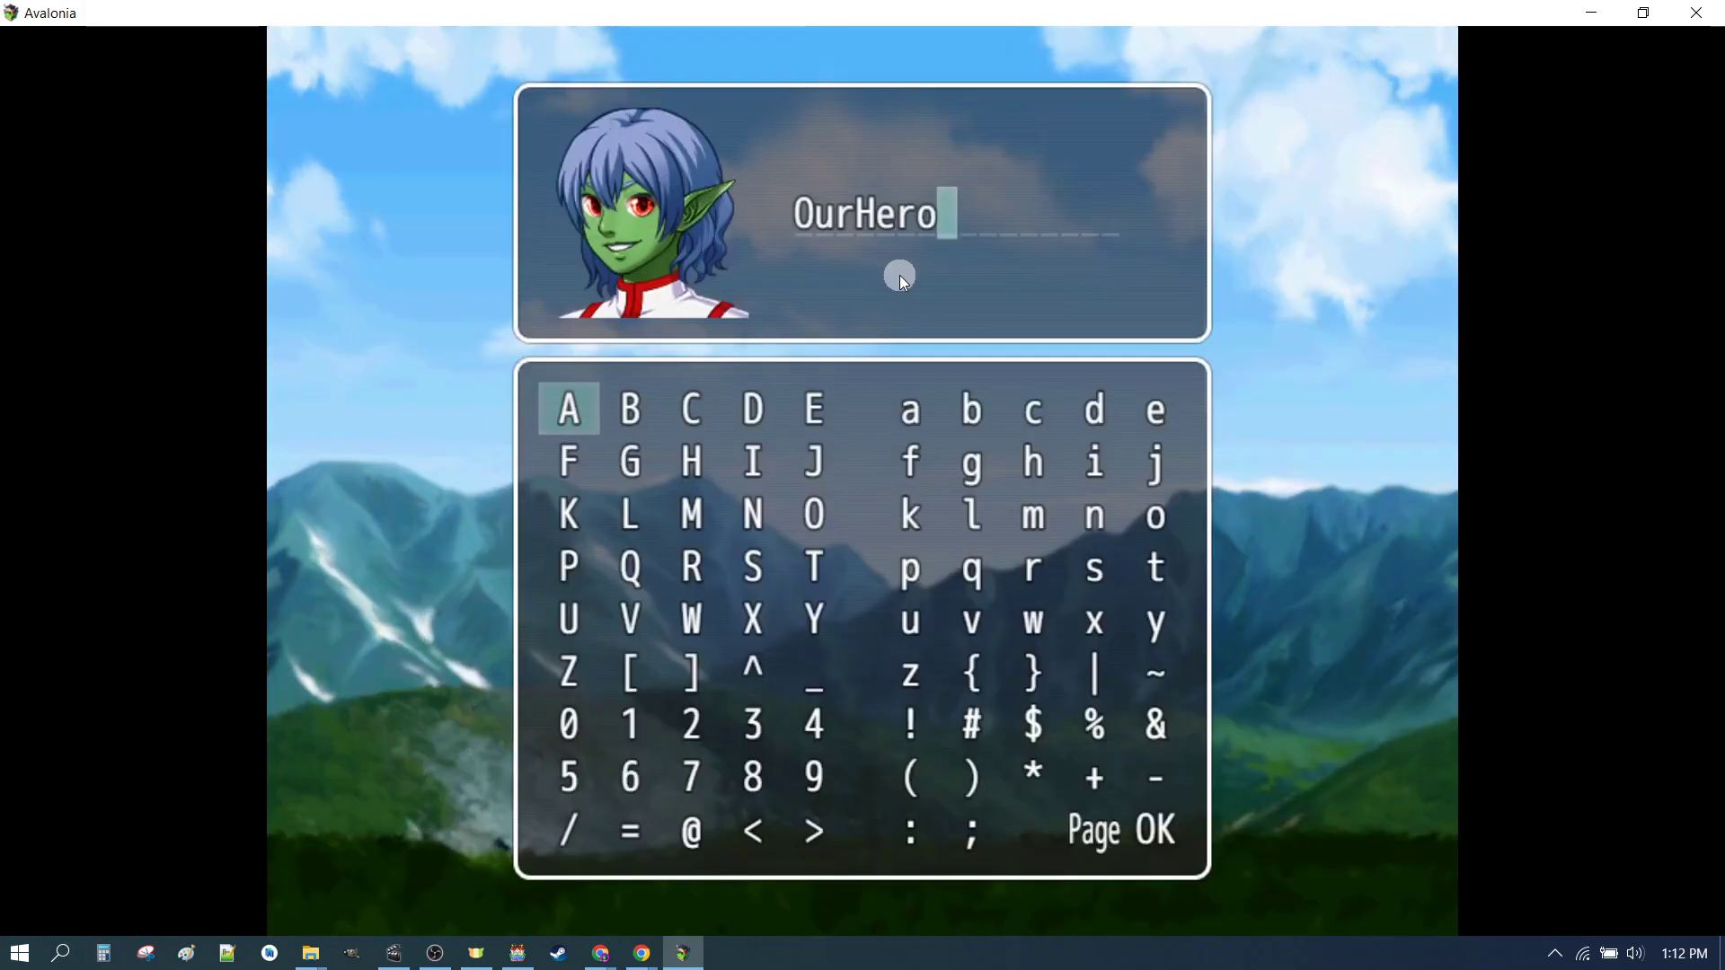
click(1159, 832)
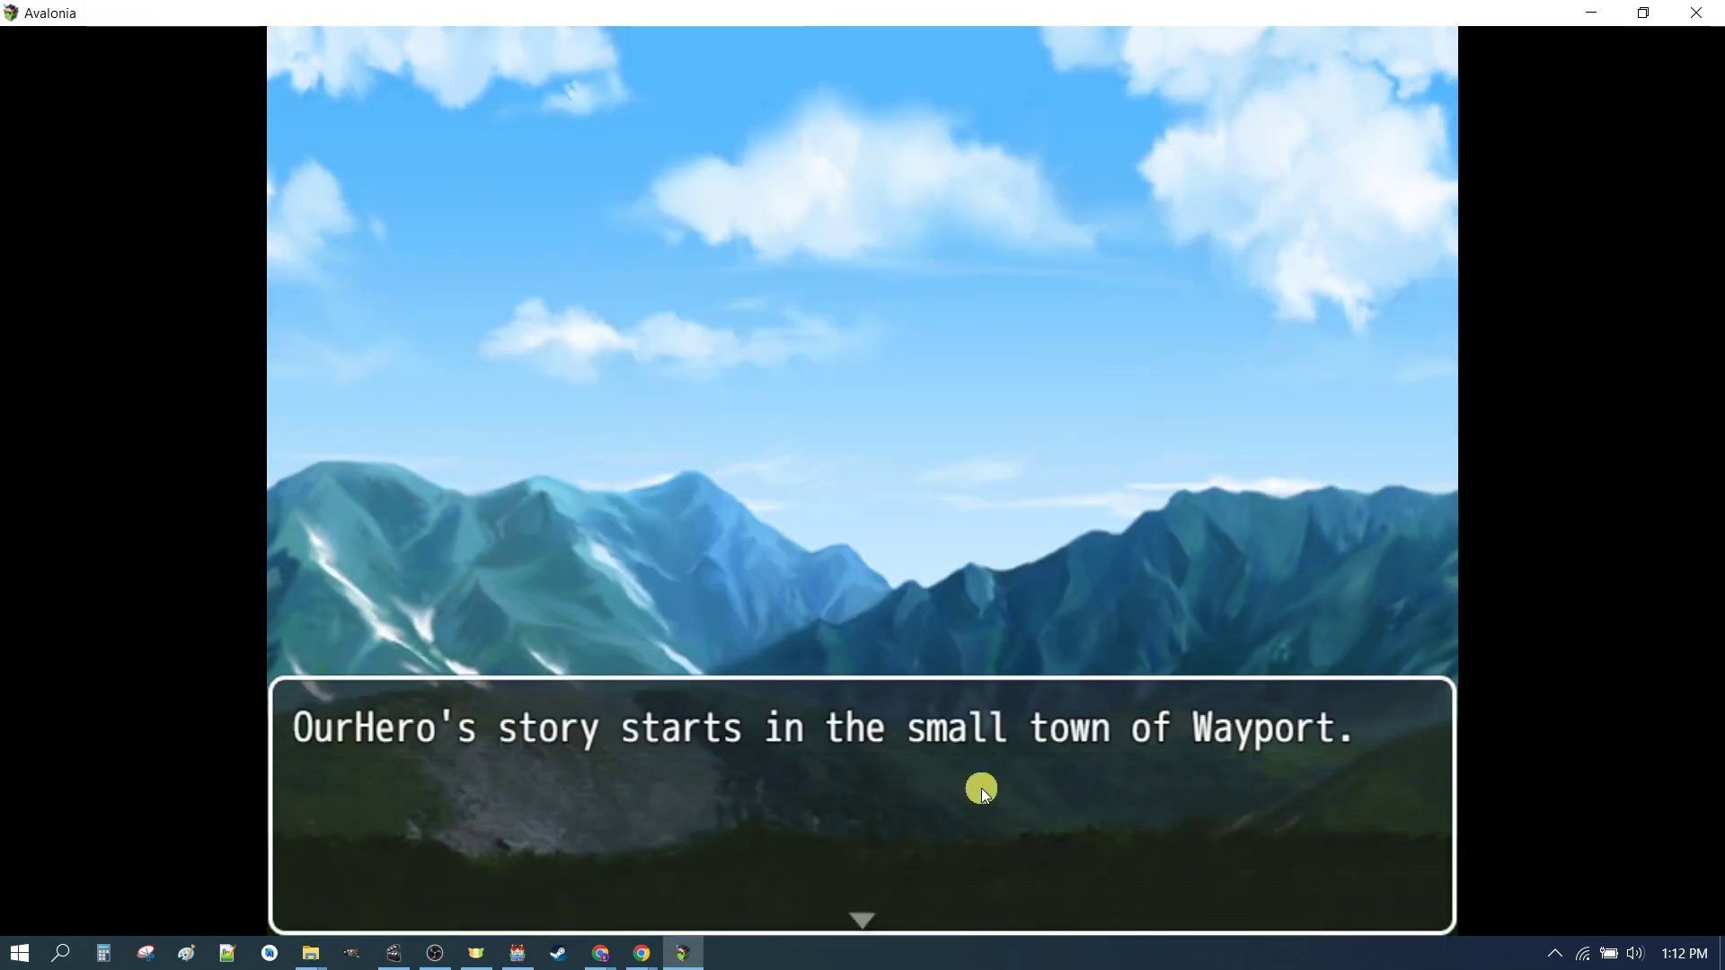
Step: Advance the intro text and walk the hero around the fishing village to check the new sprite
click(982, 789)
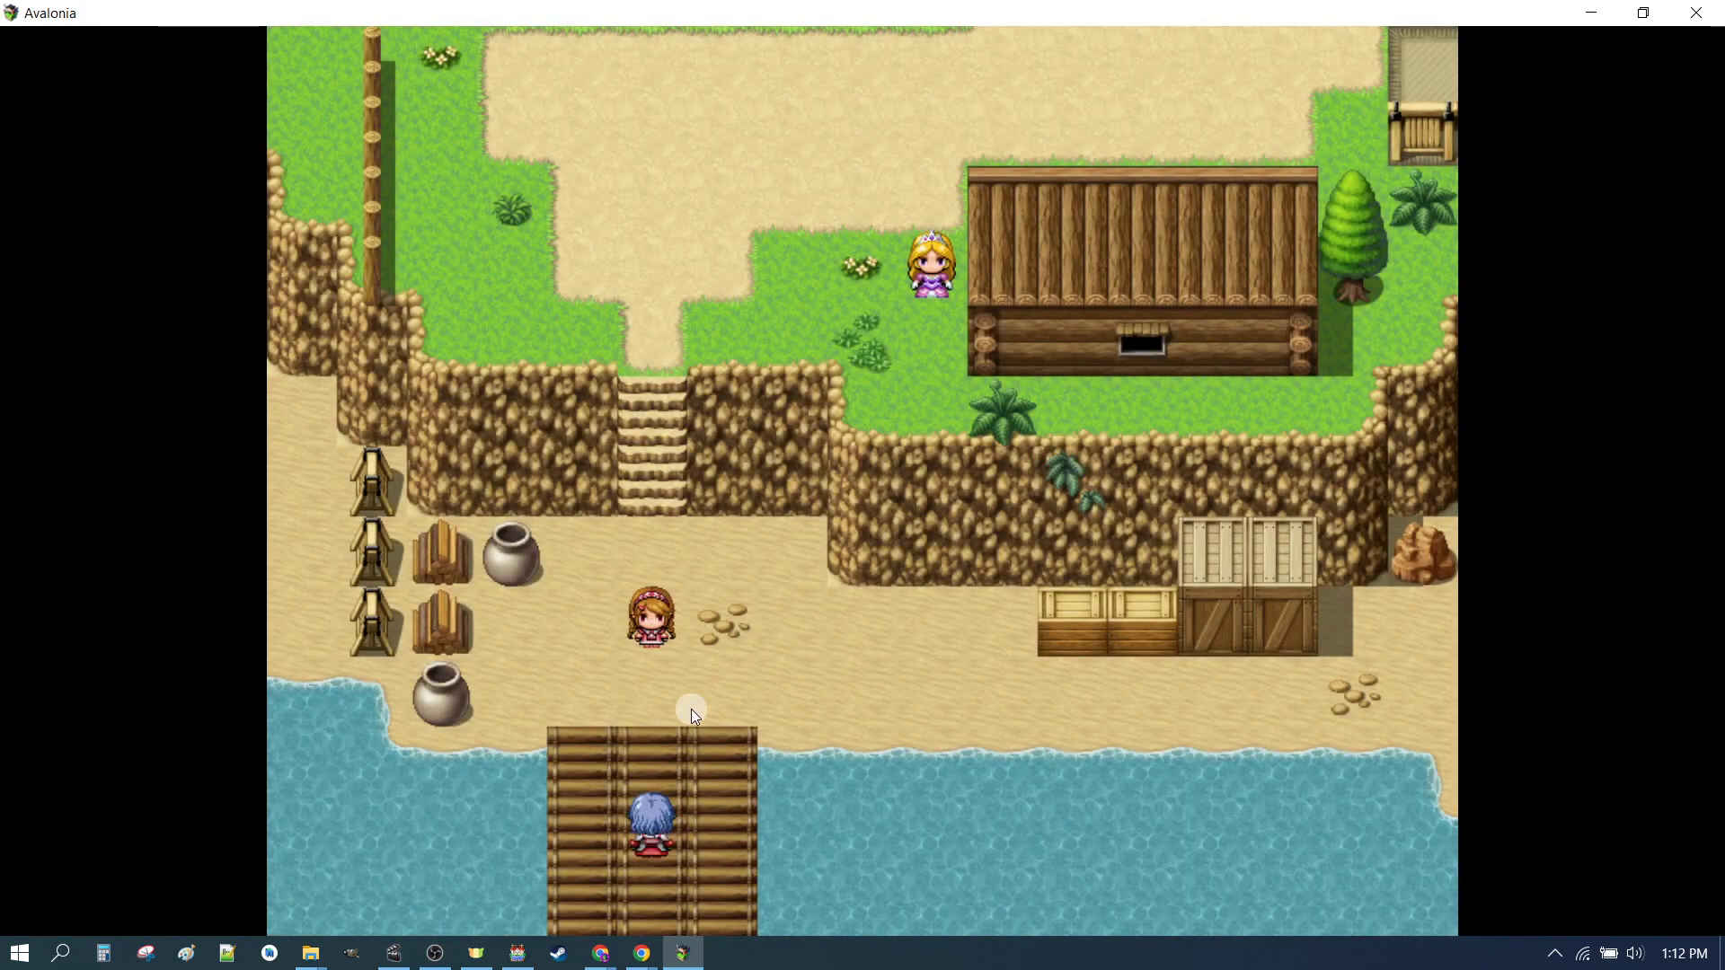
click(726, 712)
click(640, 753)
click(671, 852)
click(658, 719)
click(746, 654)
click(640, 697)
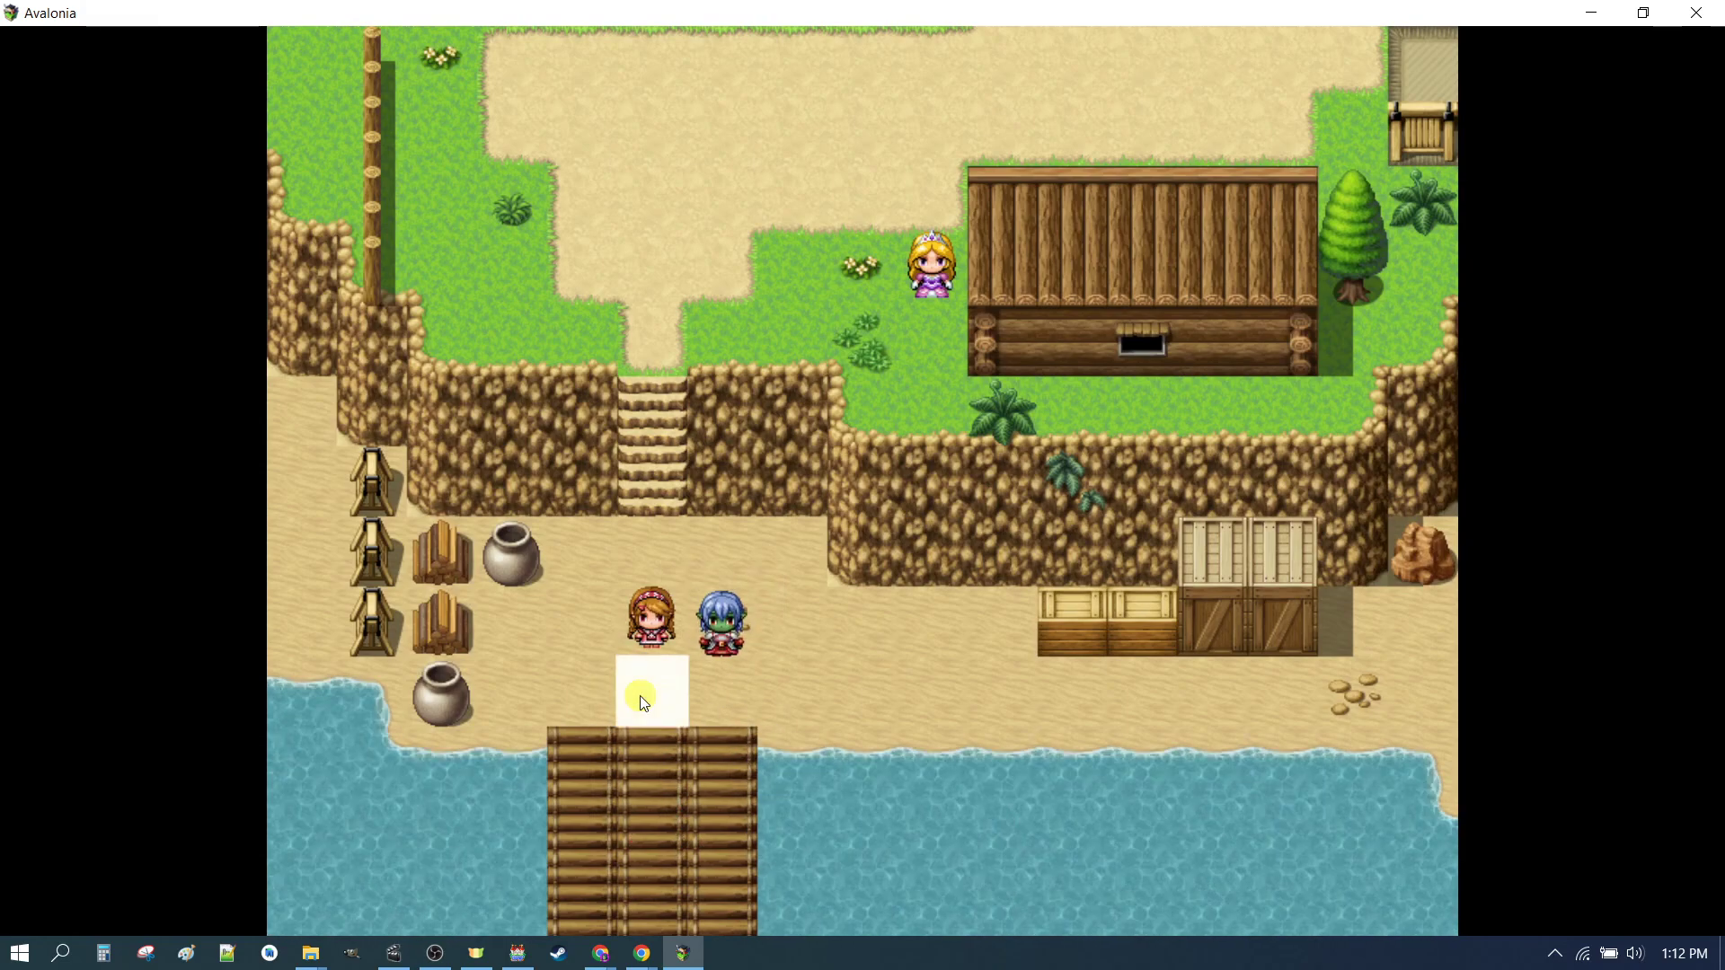
click(645, 605)
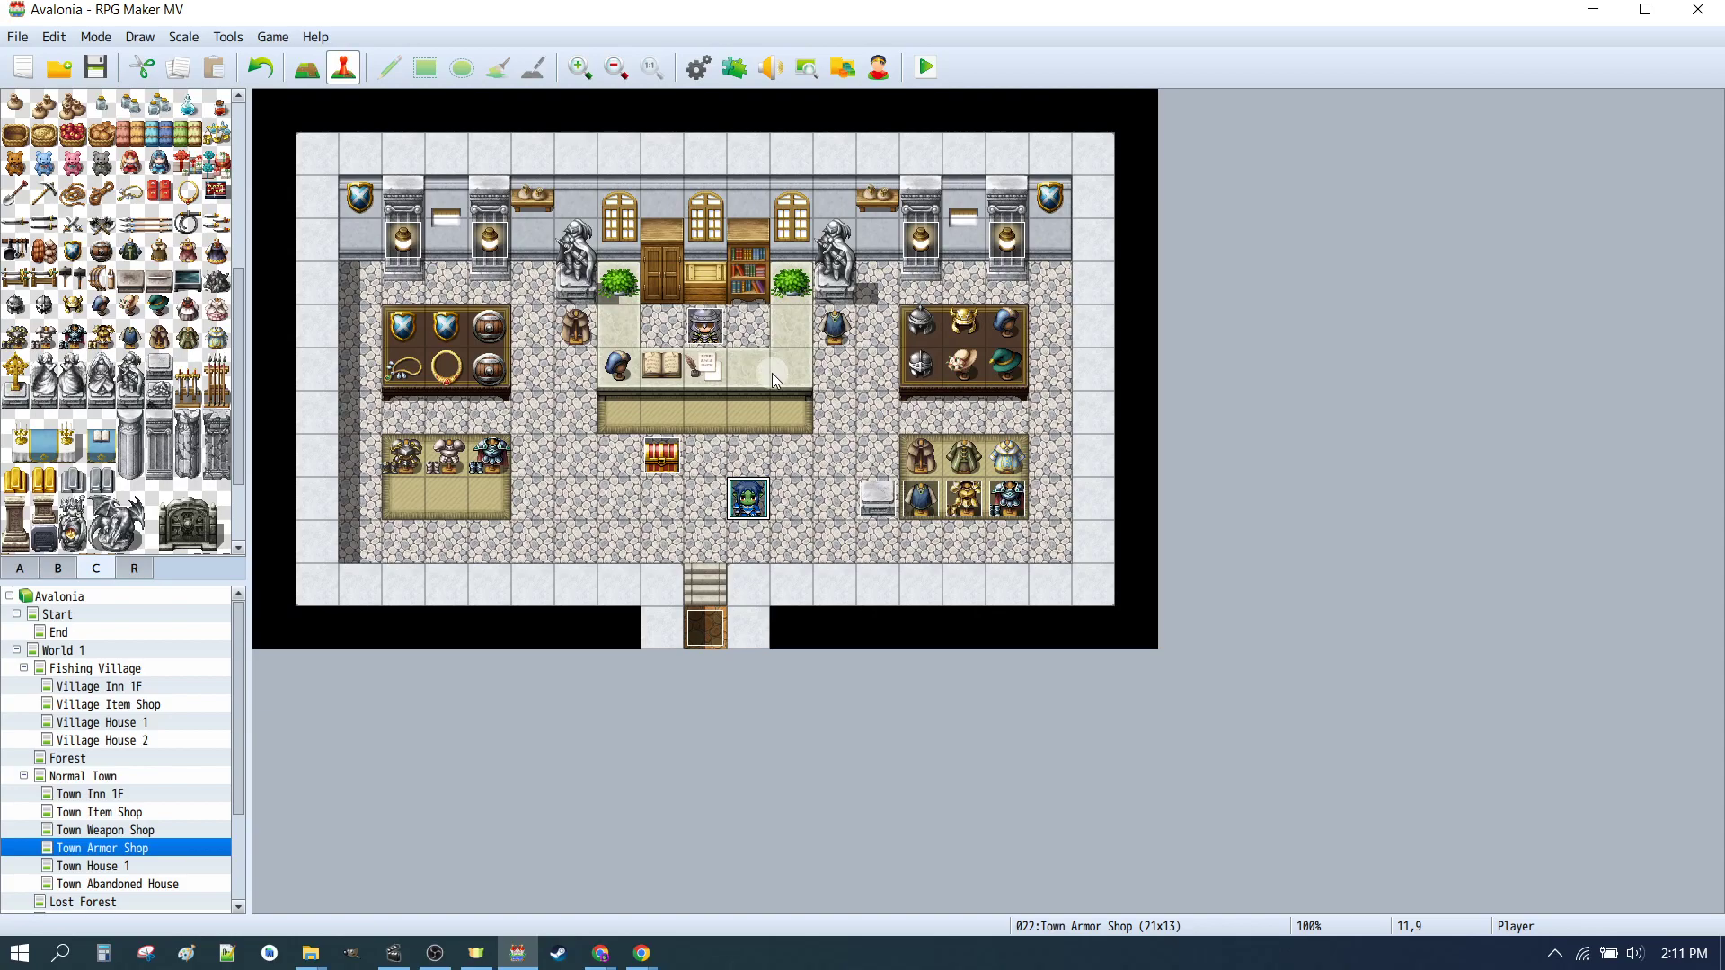
Step: Open the Character Generator and load the _CHAR_00a, _CHAR_00b and _CHAR_00c saved settings in turn
click(880, 69)
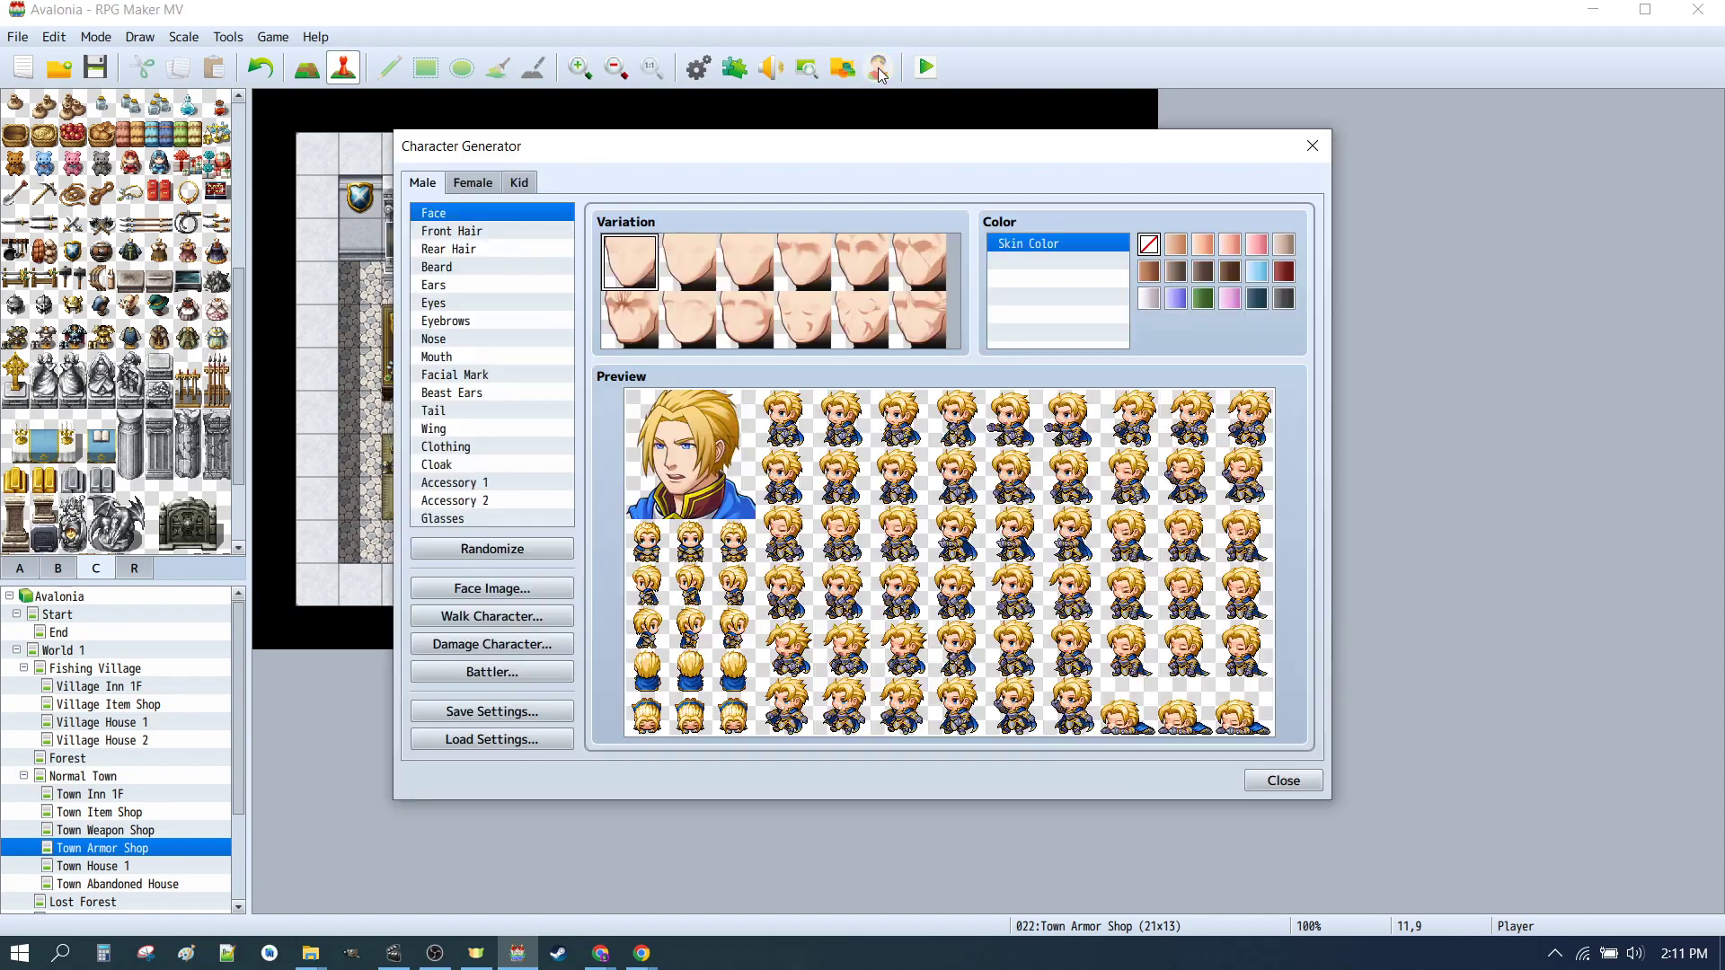
click(483, 740)
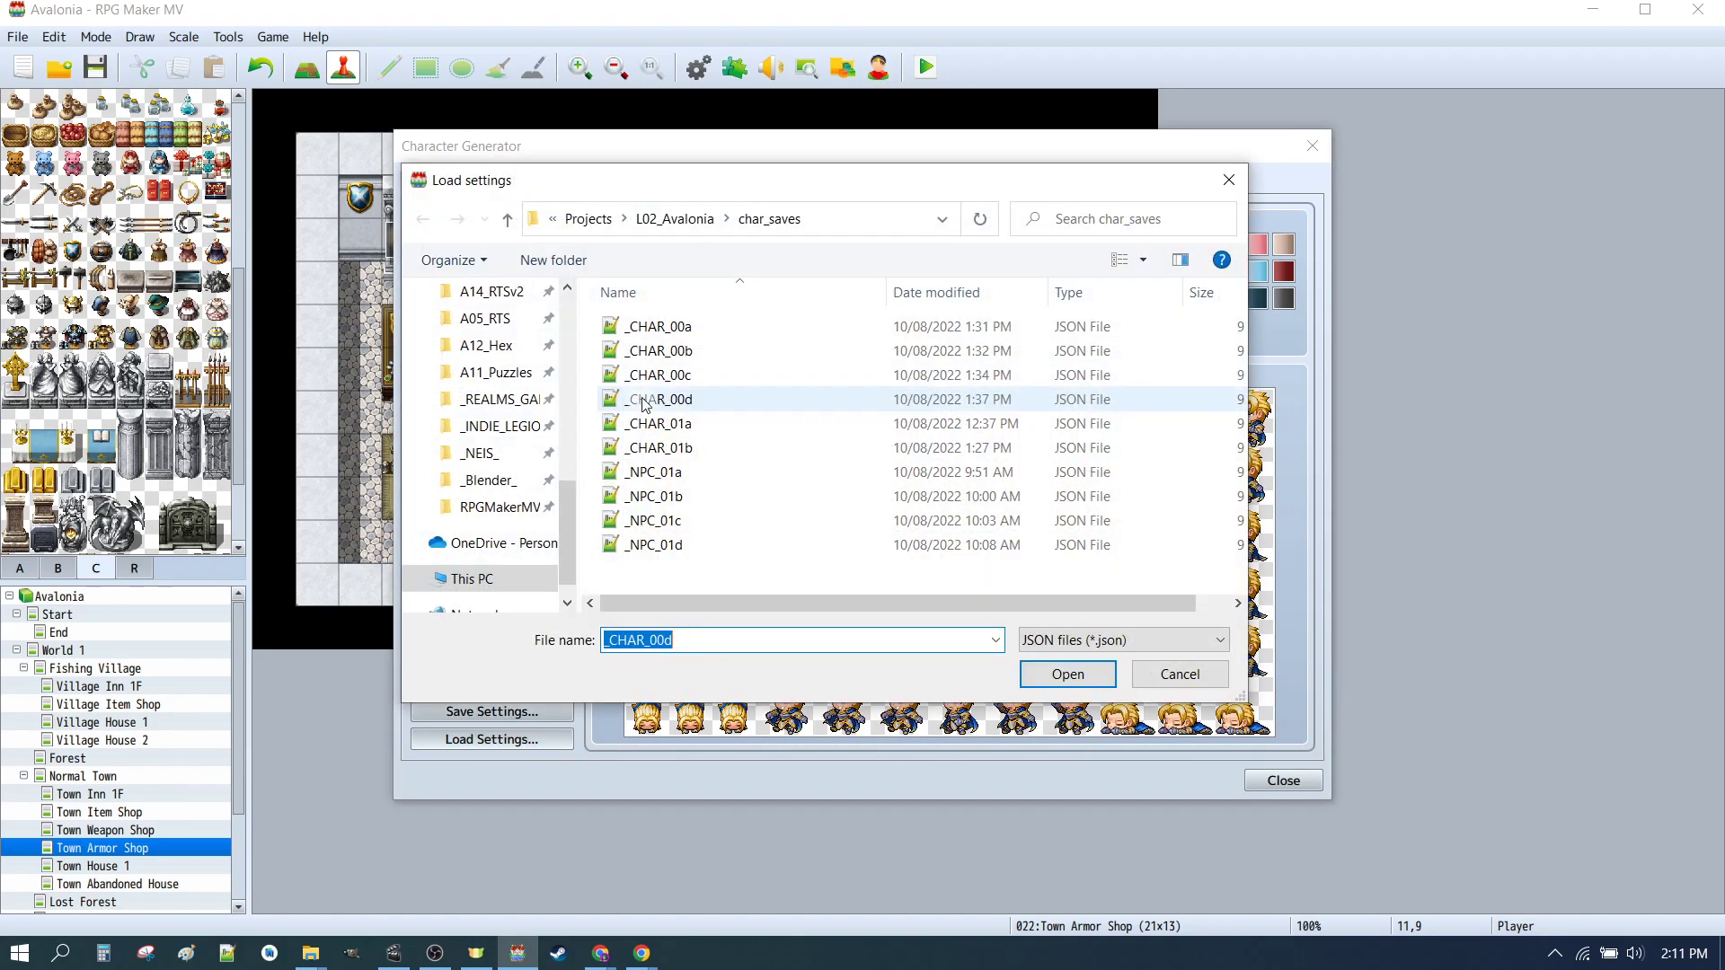
click(676, 327)
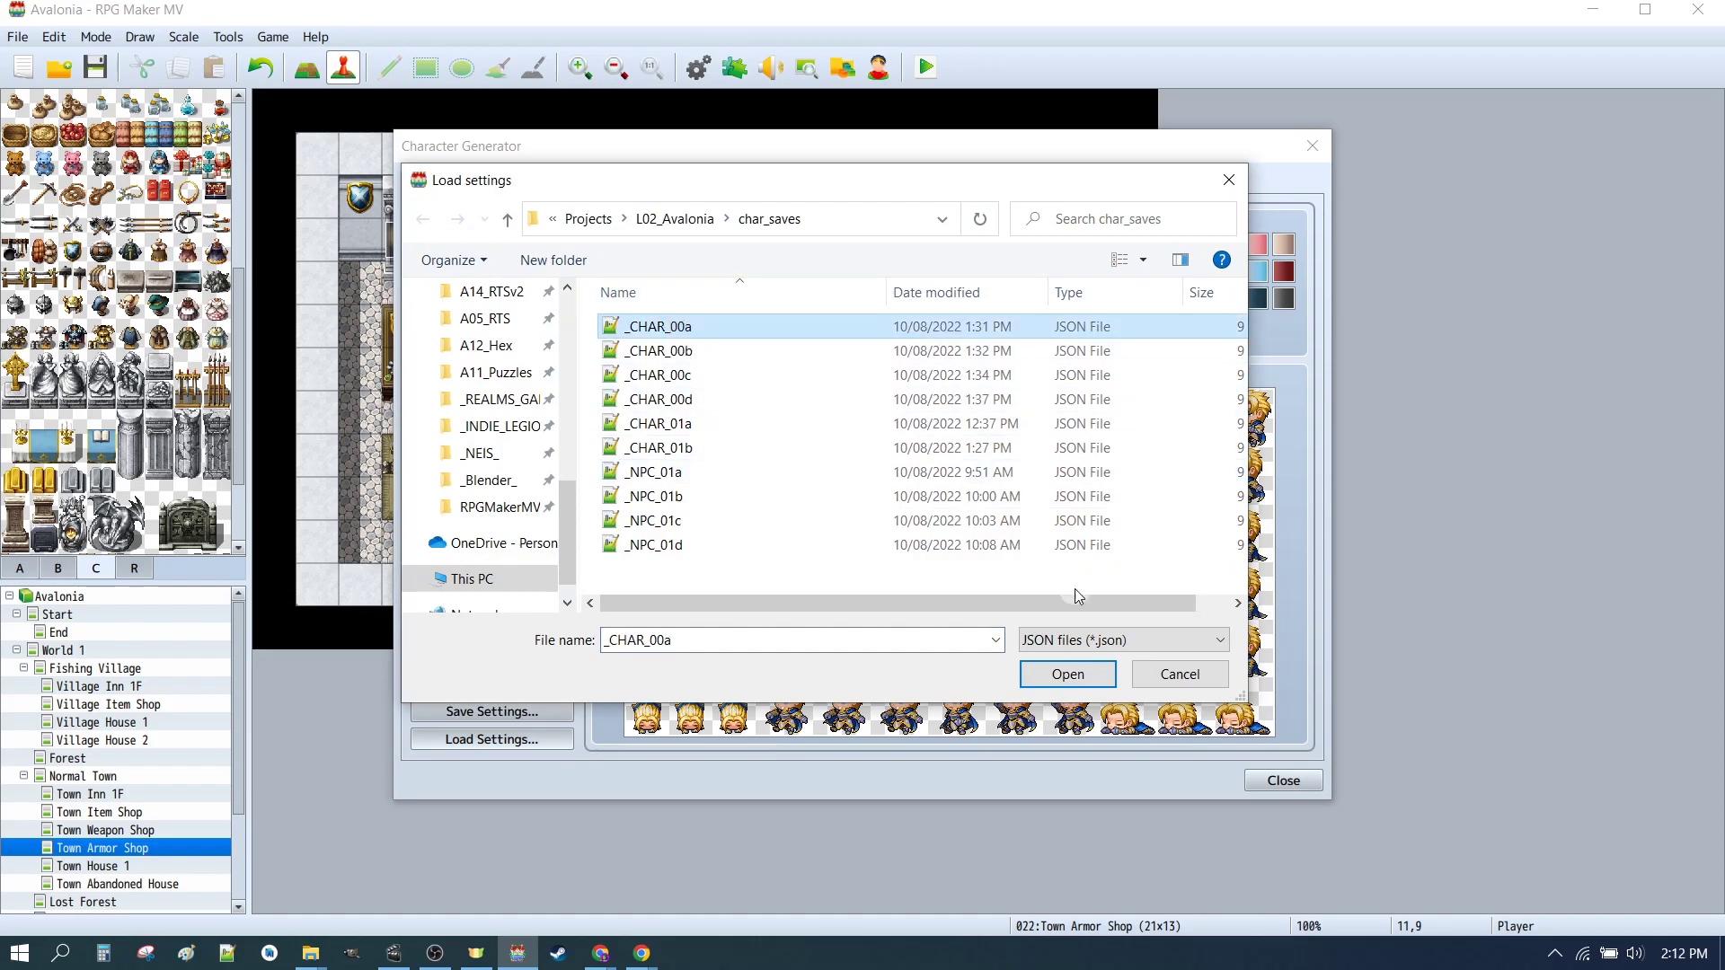
click(1067, 674)
click(492, 739)
click(661, 350)
click(1050, 676)
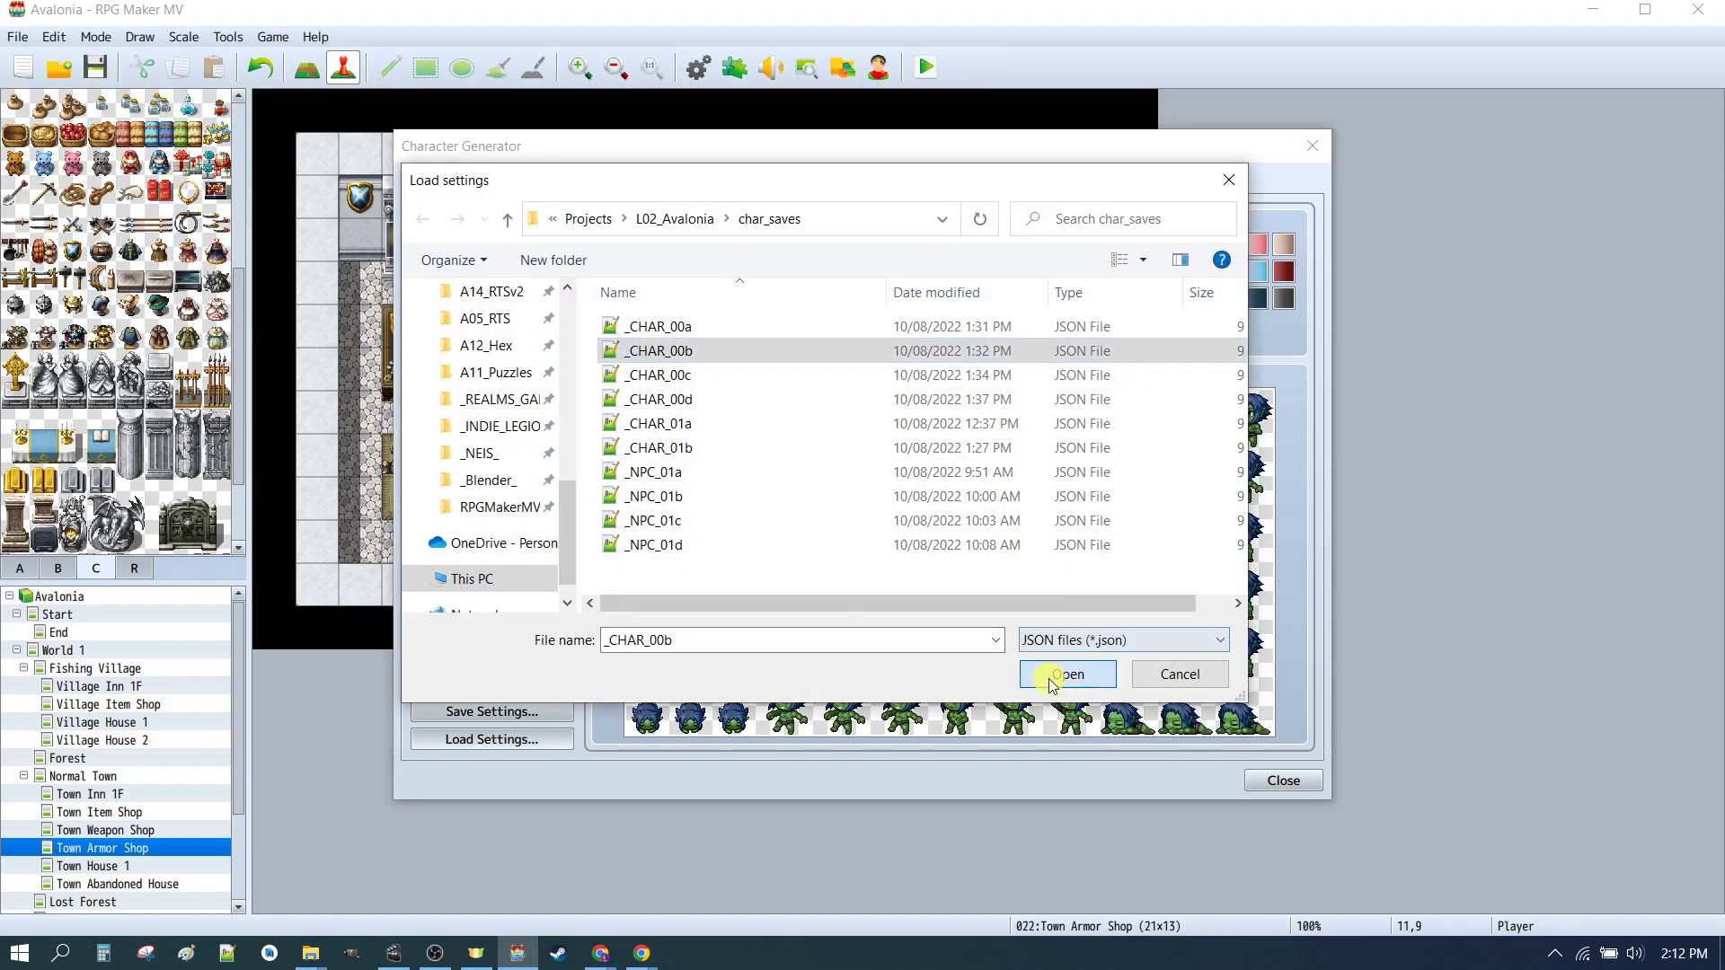
click(512, 739)
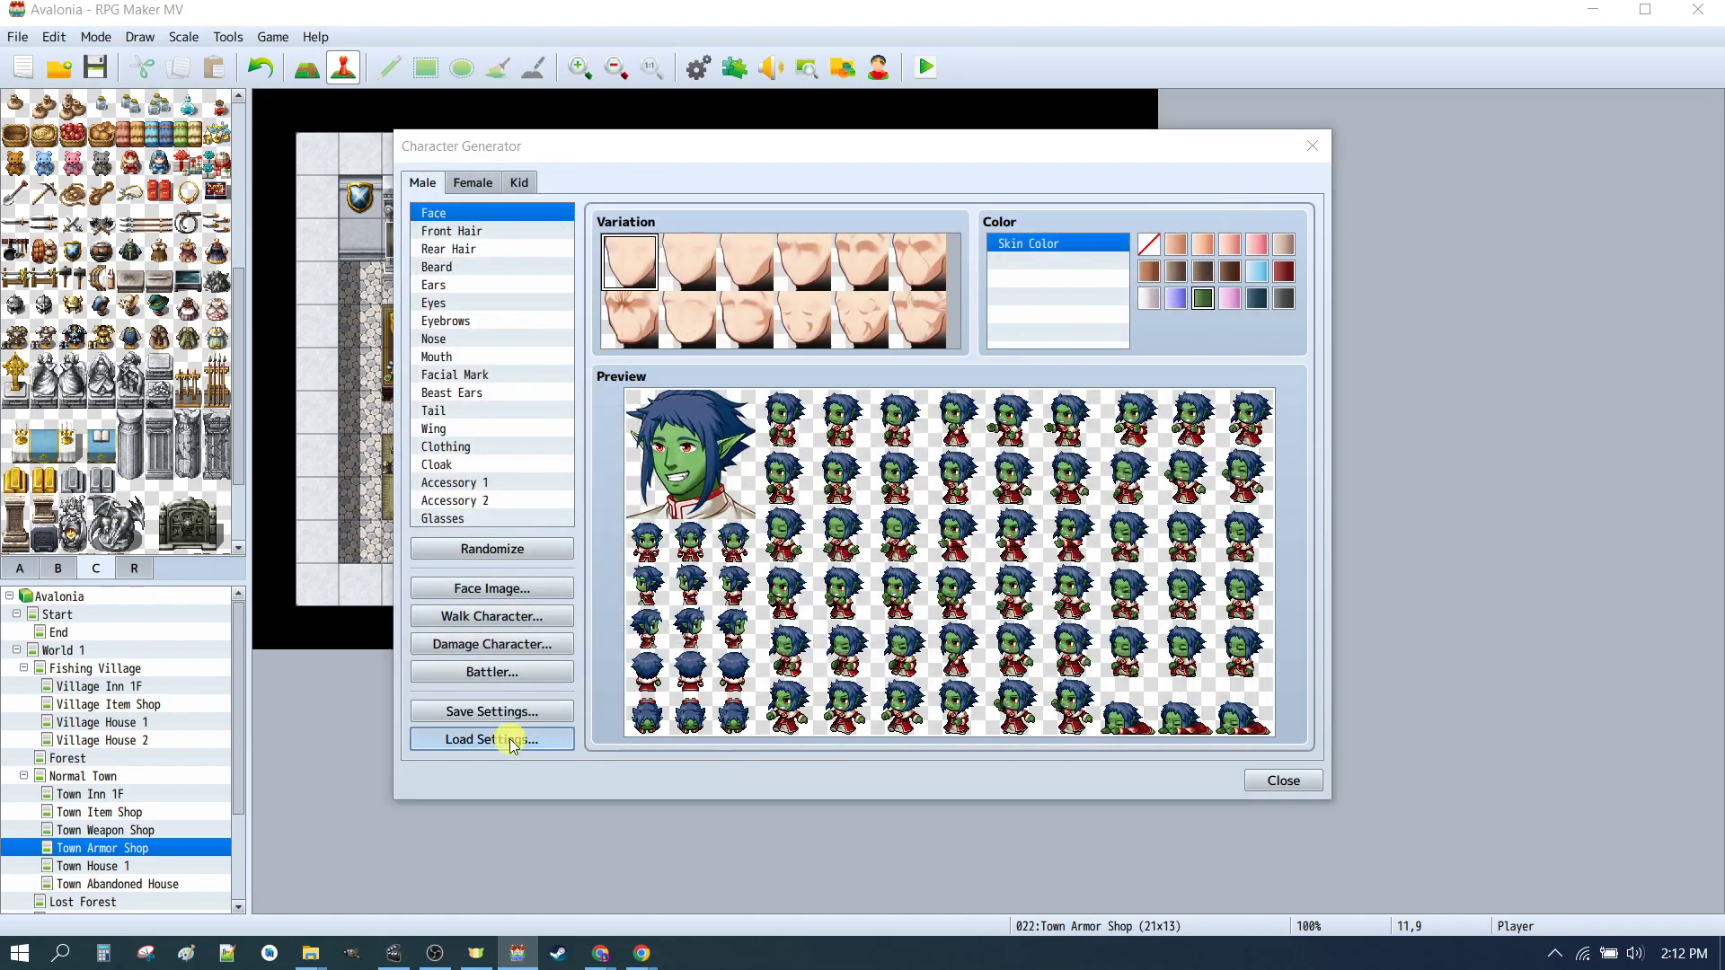
click(660, 375)
click(1068, 674)
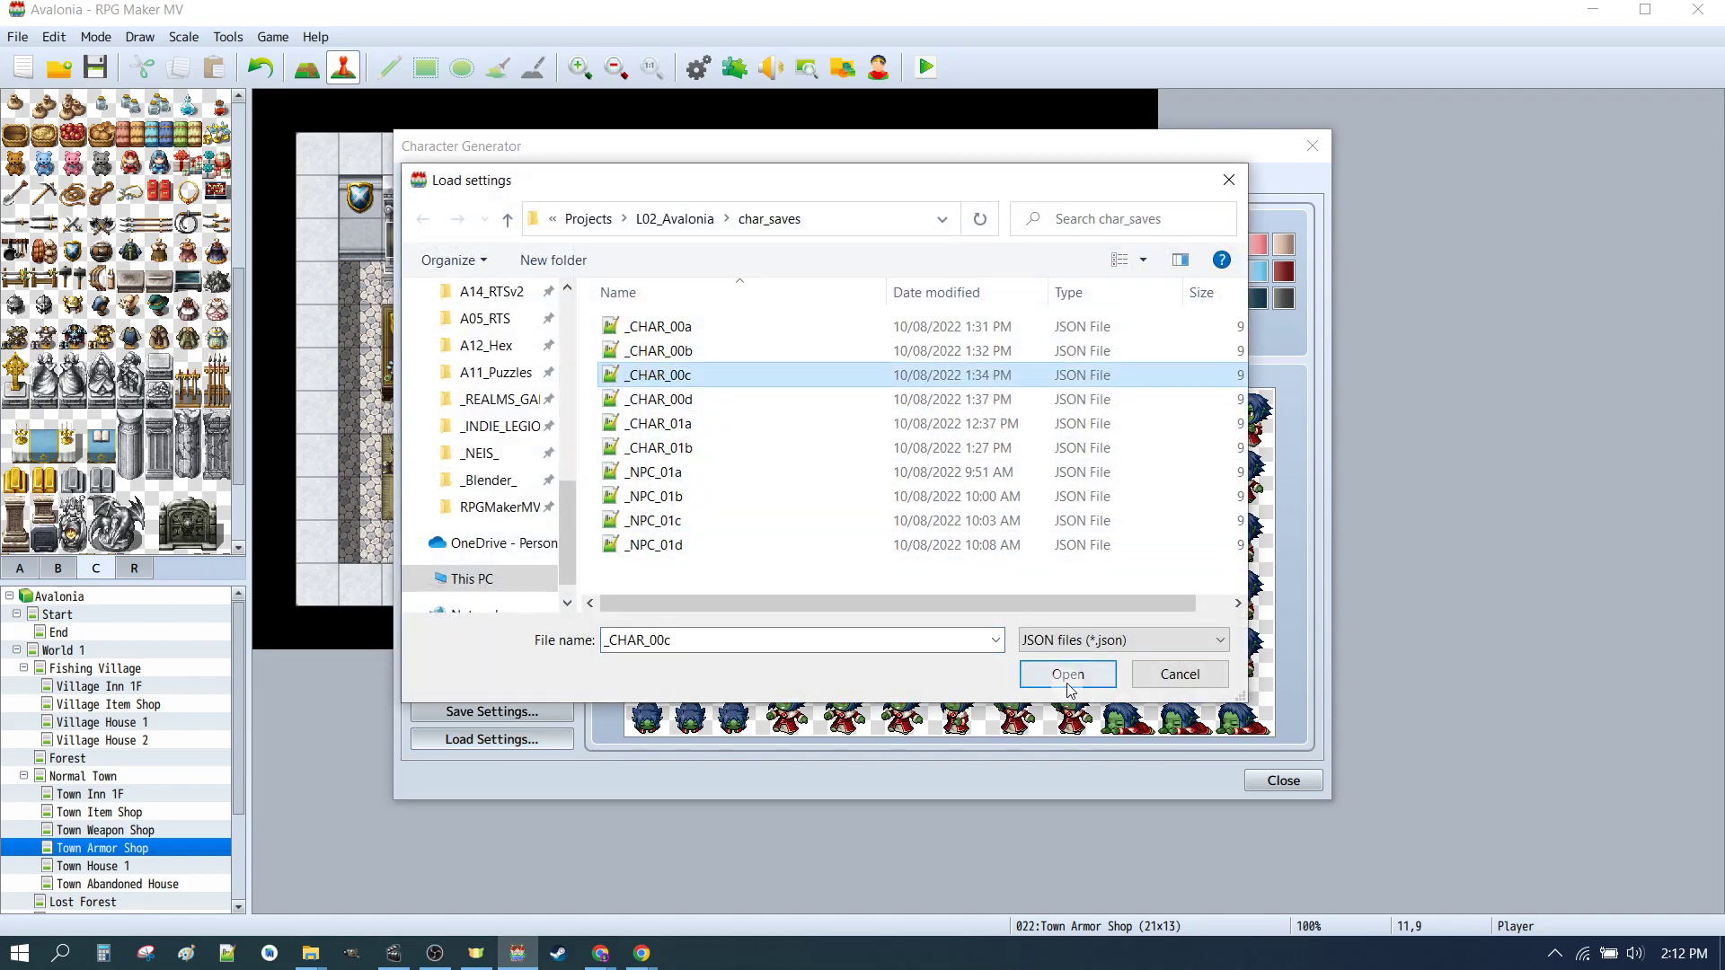
Step: Load the _CHAR_00d saved settings into the male generator
click(526, 760)
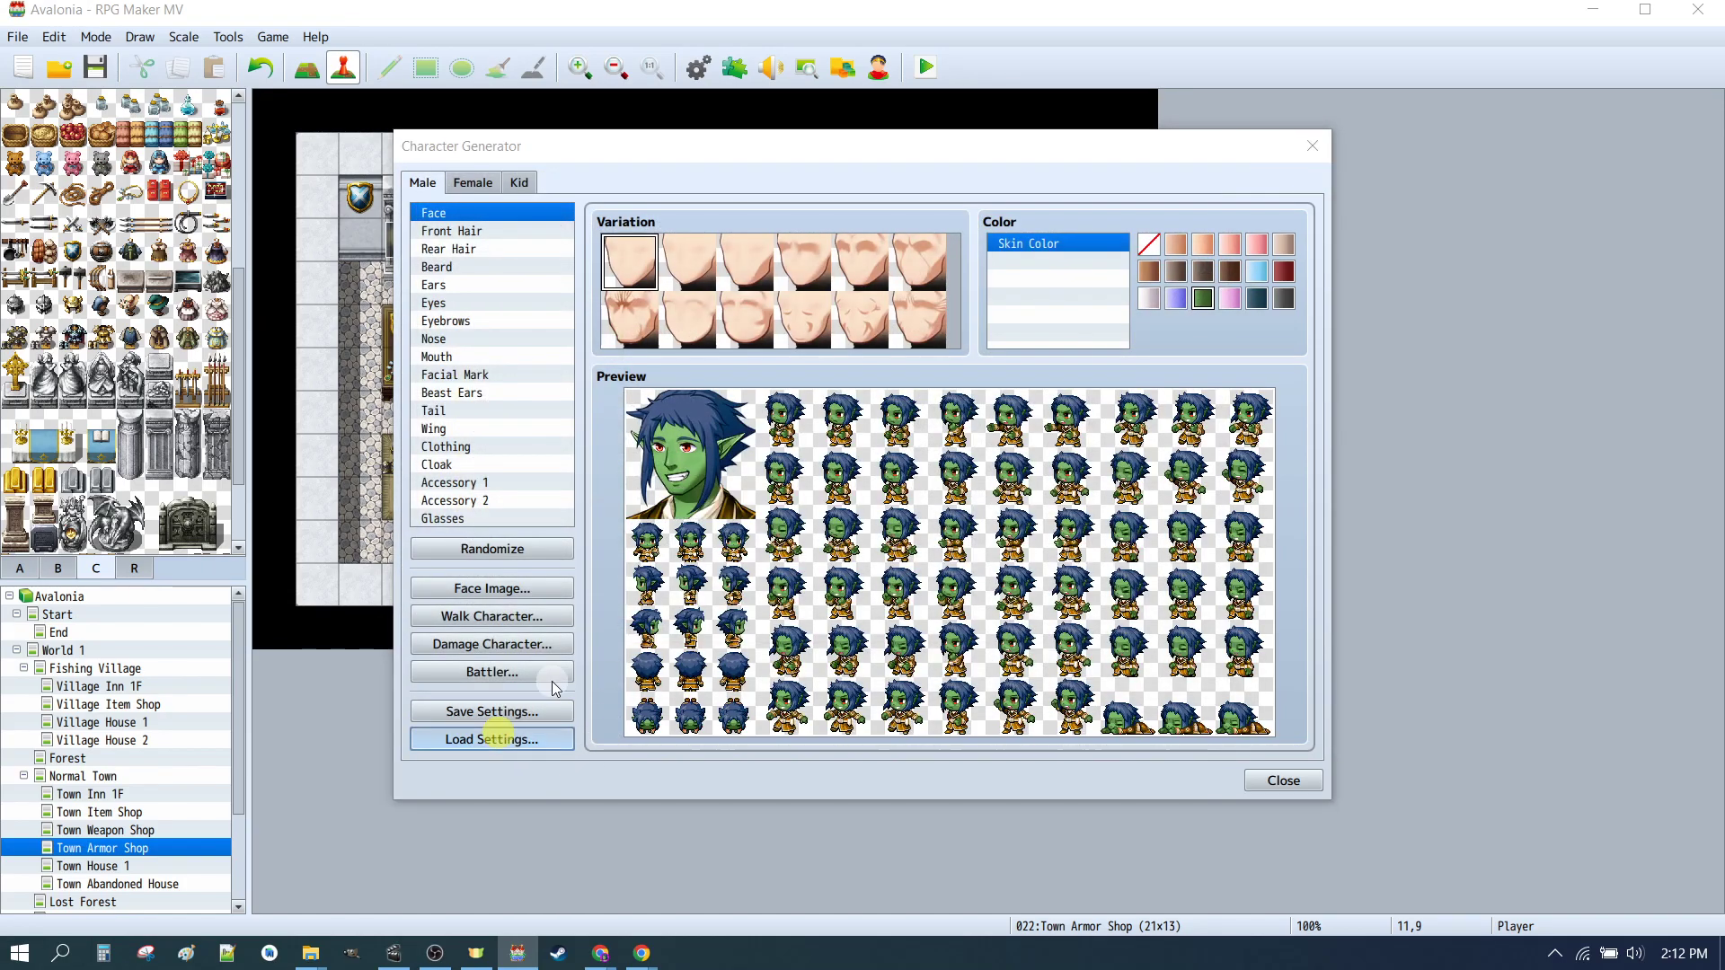
click(643, 400)
click(1062, 672)
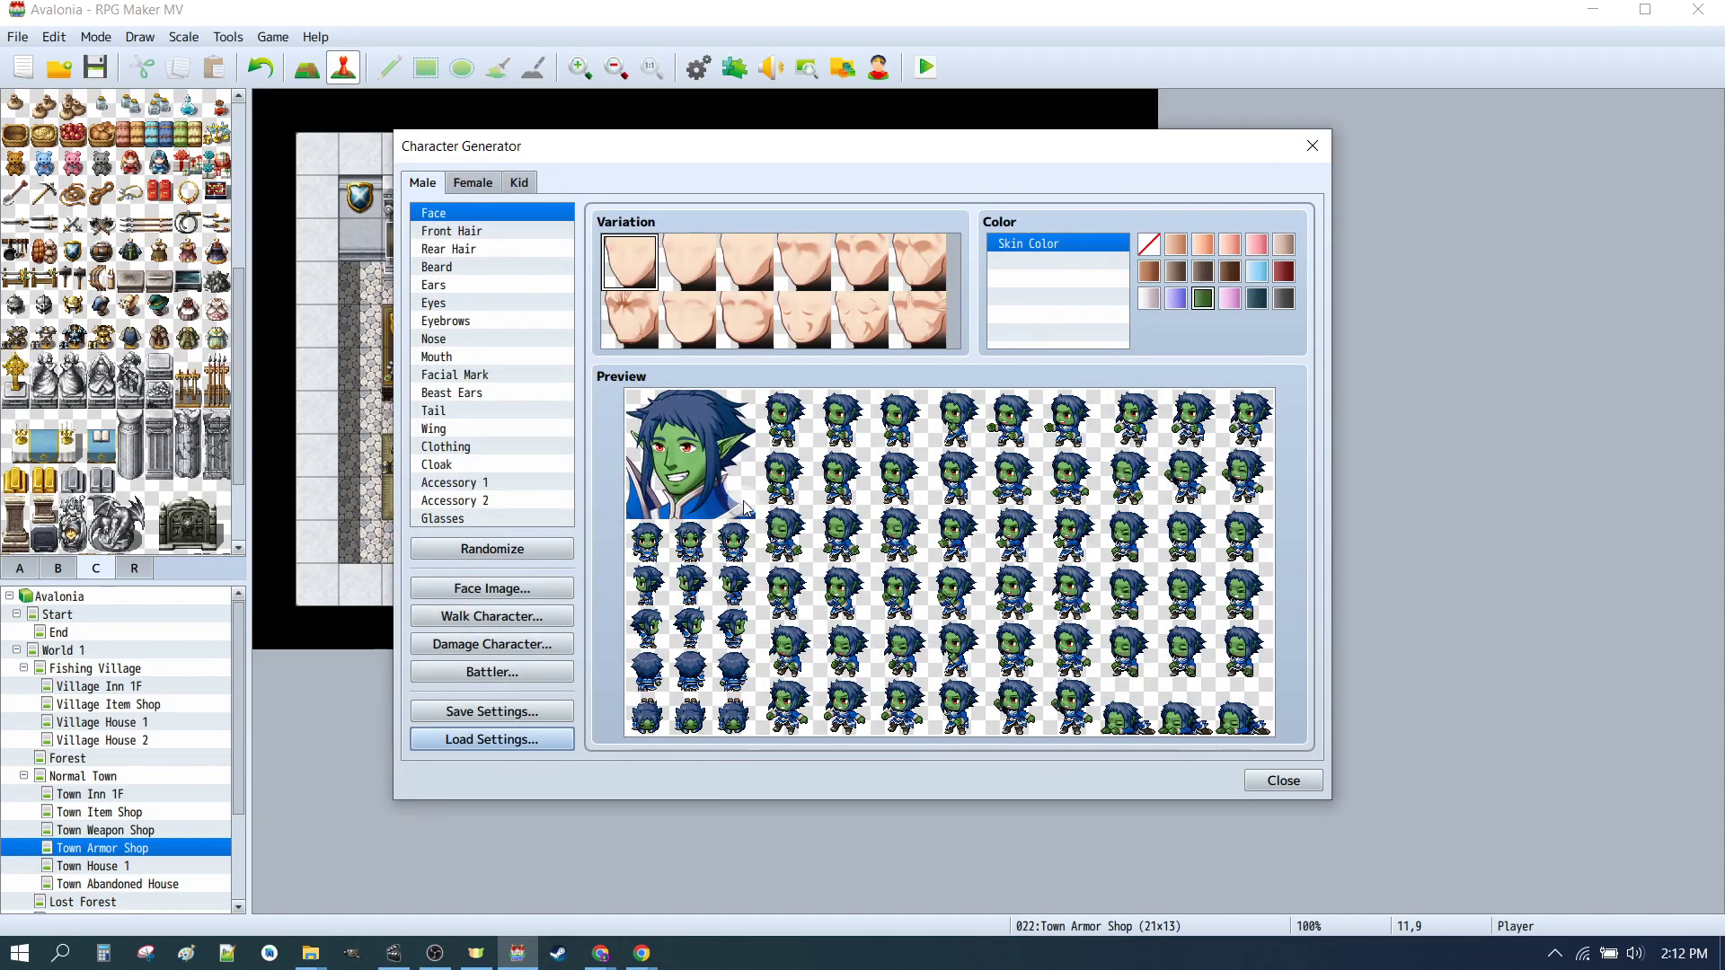
click(476, 184)
click(419, 183)
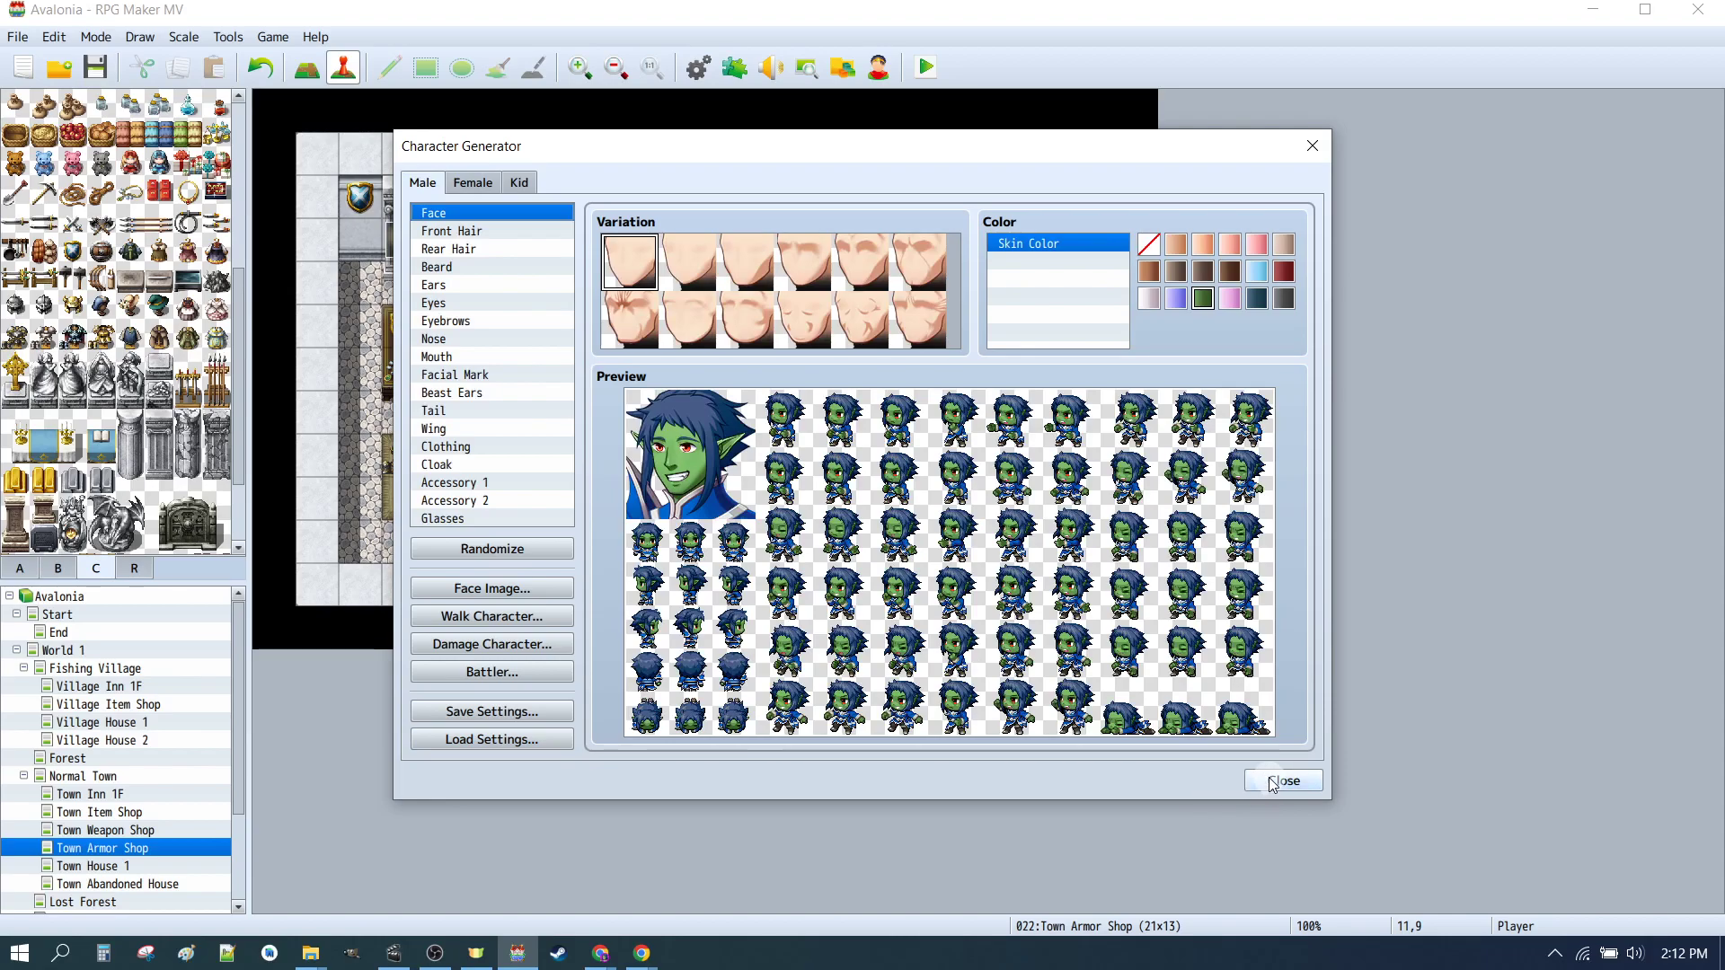
Step: Try to export the walk character sheet over the existing _CHAR_00 file
click(550, 618)
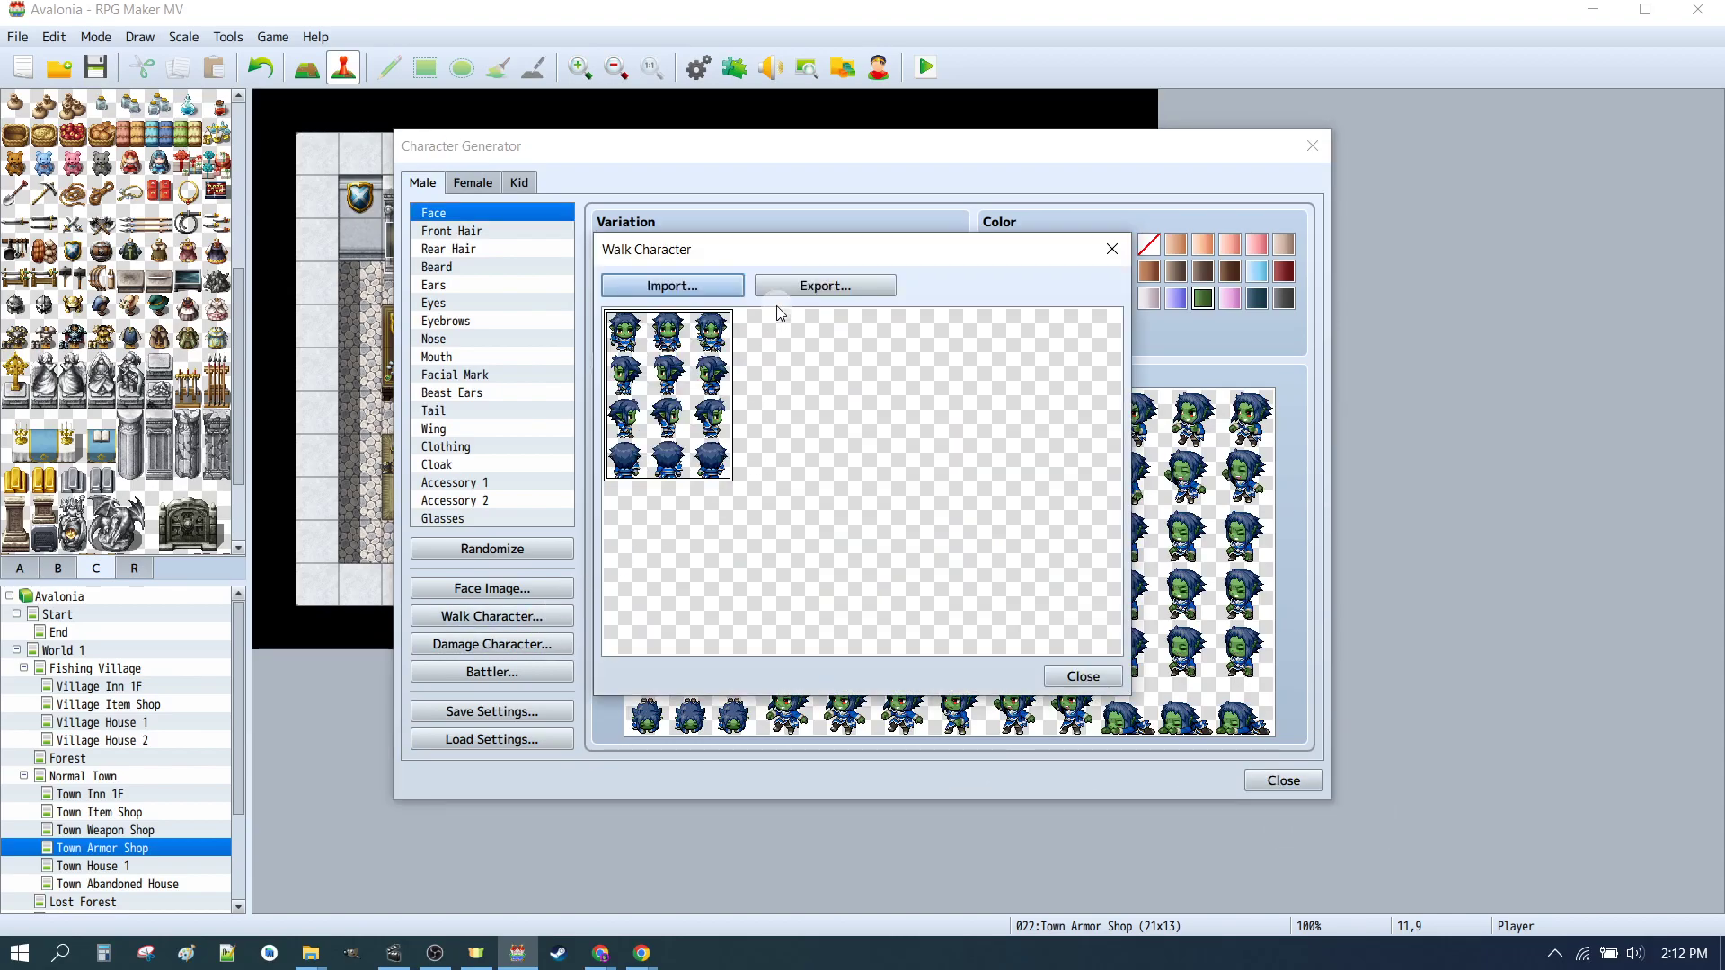
click(796, 285)
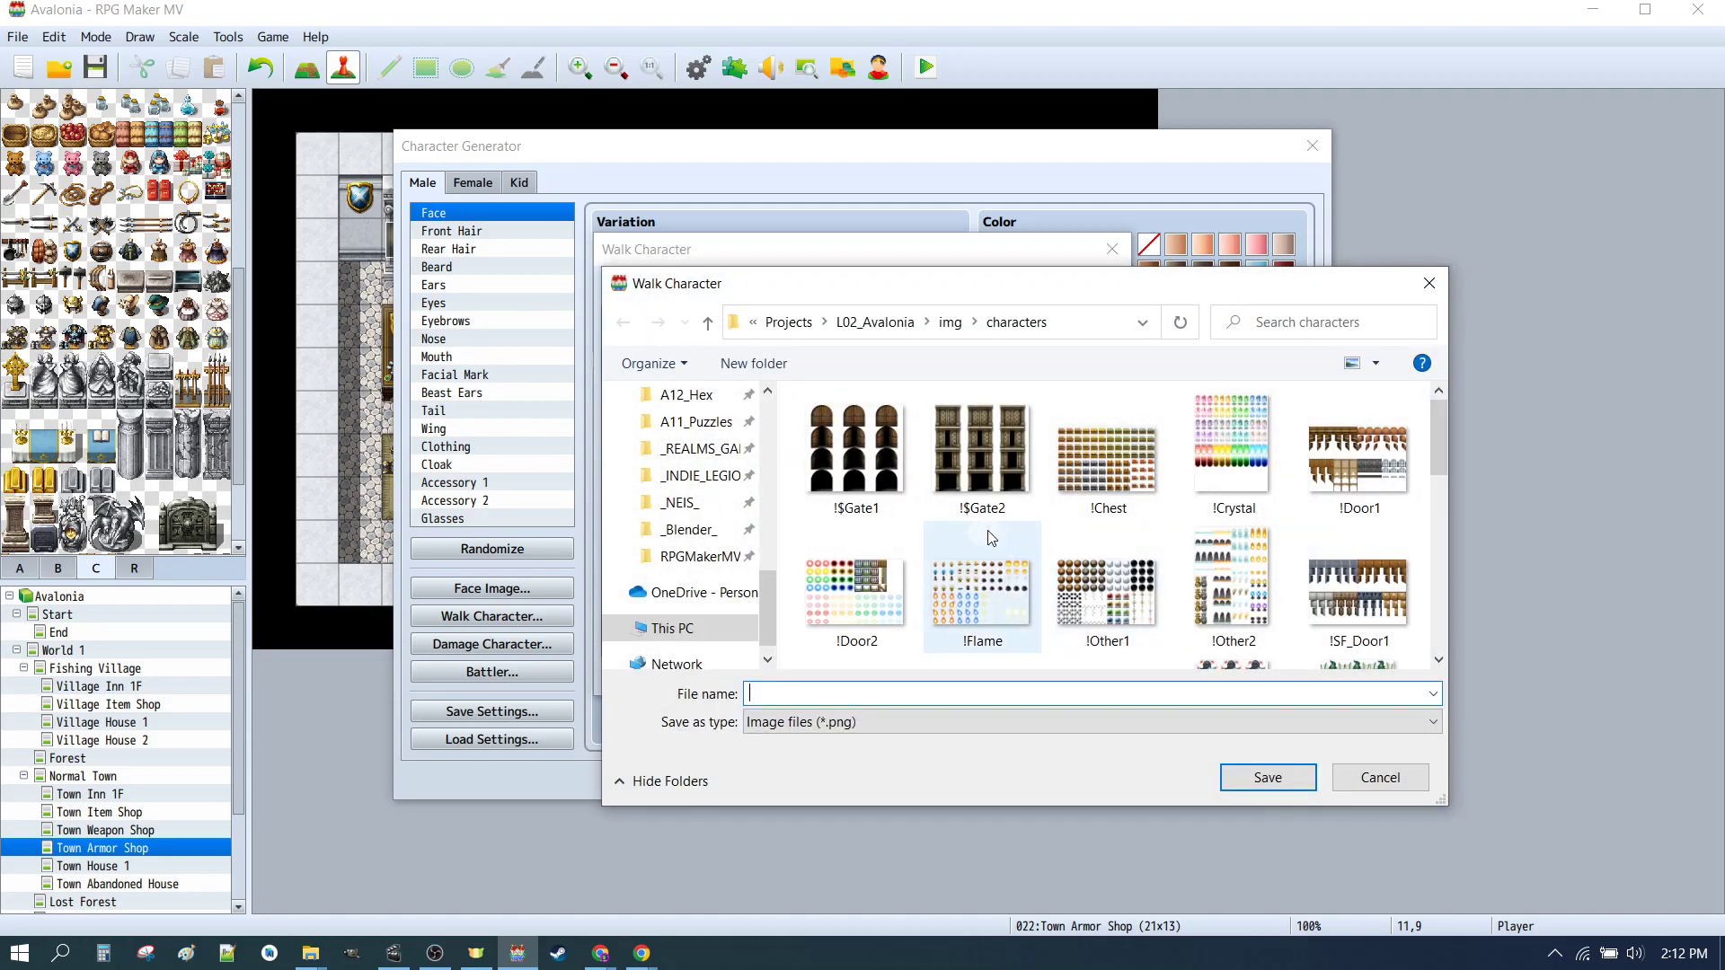
scroll(1204, 568, up, 2)
scroll(1204, 568, down, 2)
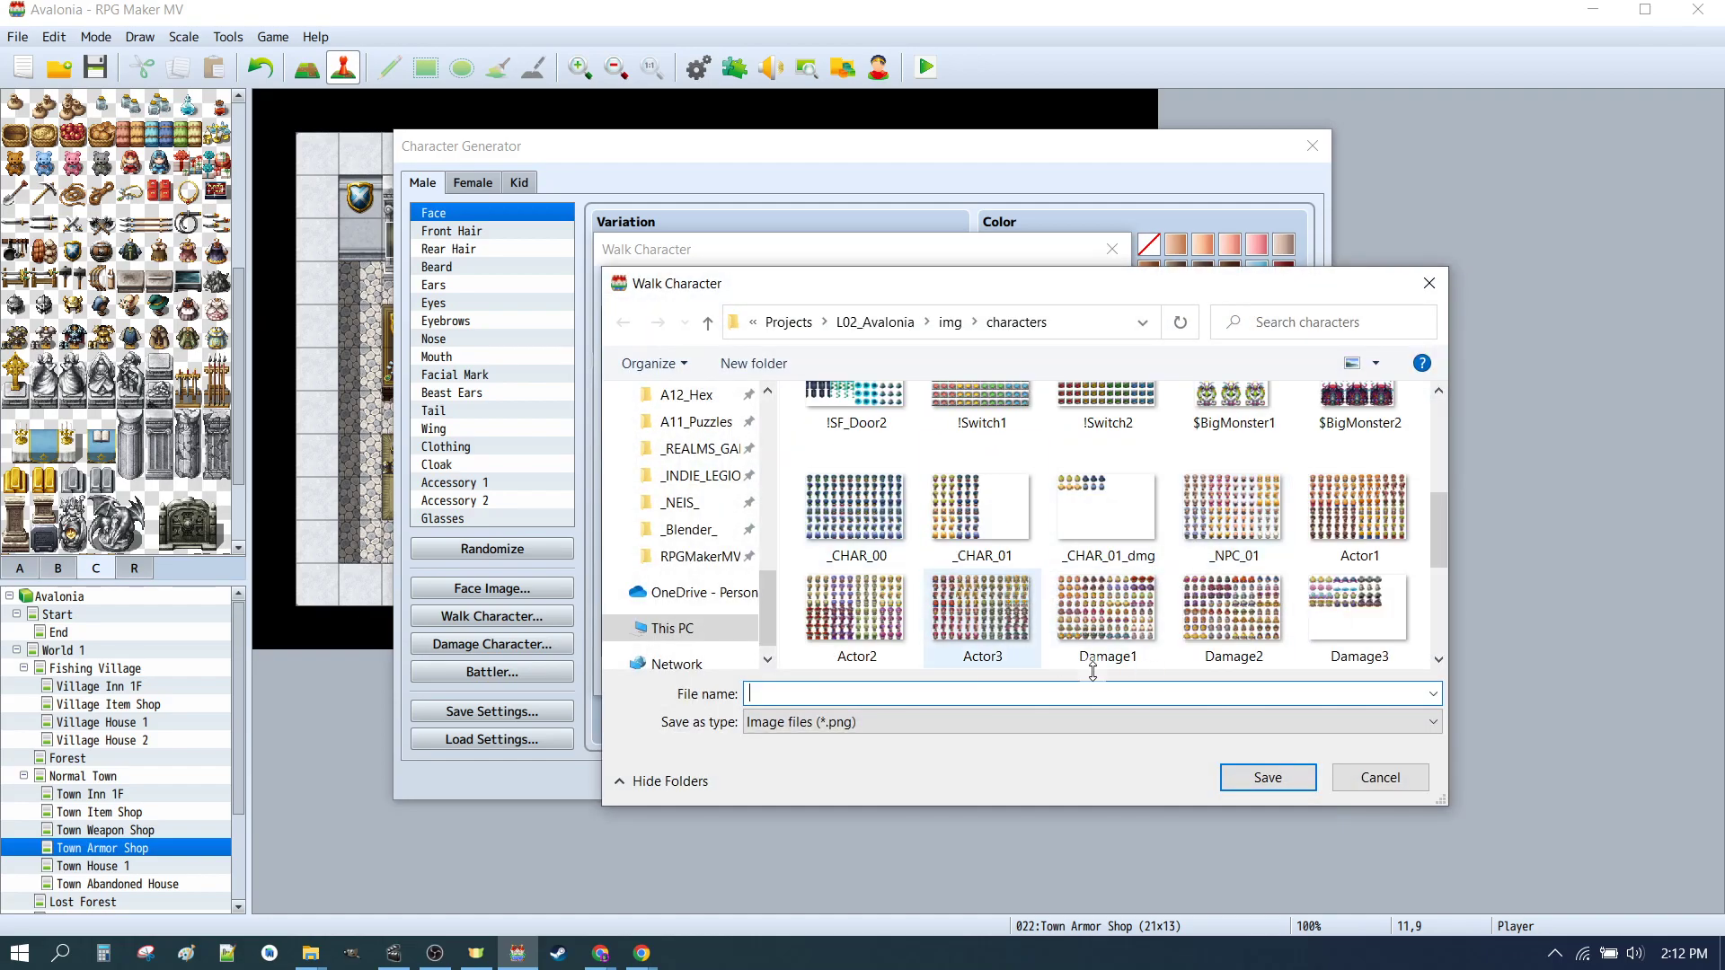
click(1380, 773)
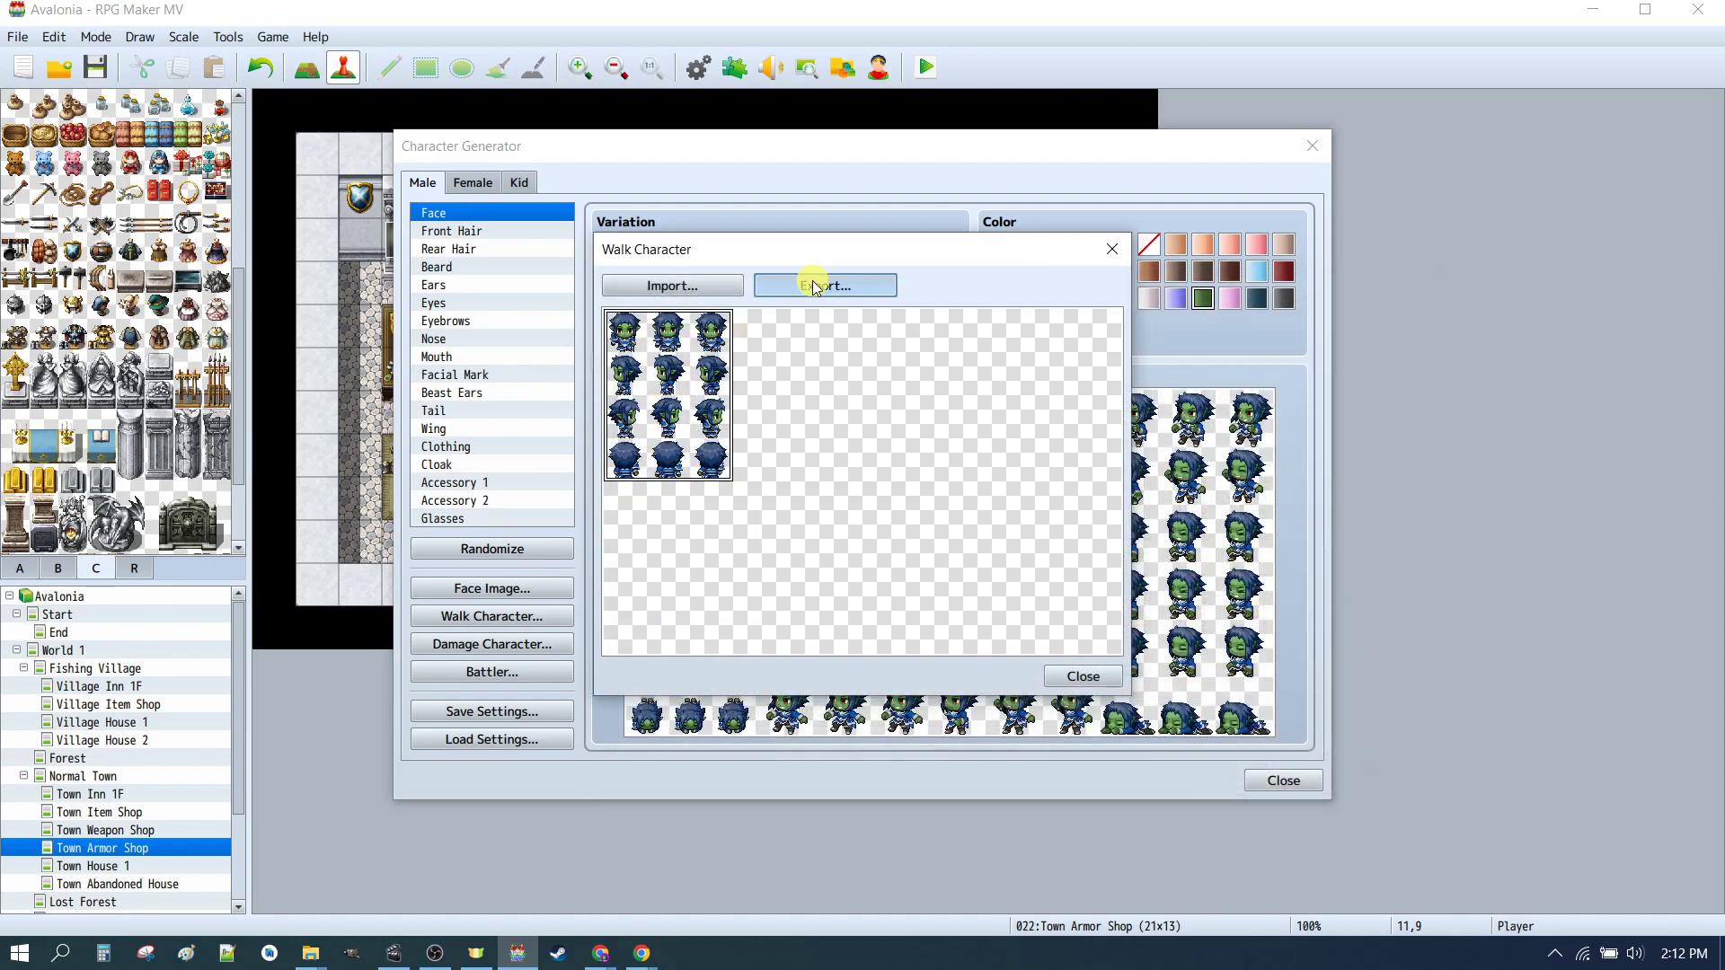
click(815, 285)
scroll(1024, 539, down, 2)
click(876, 476)
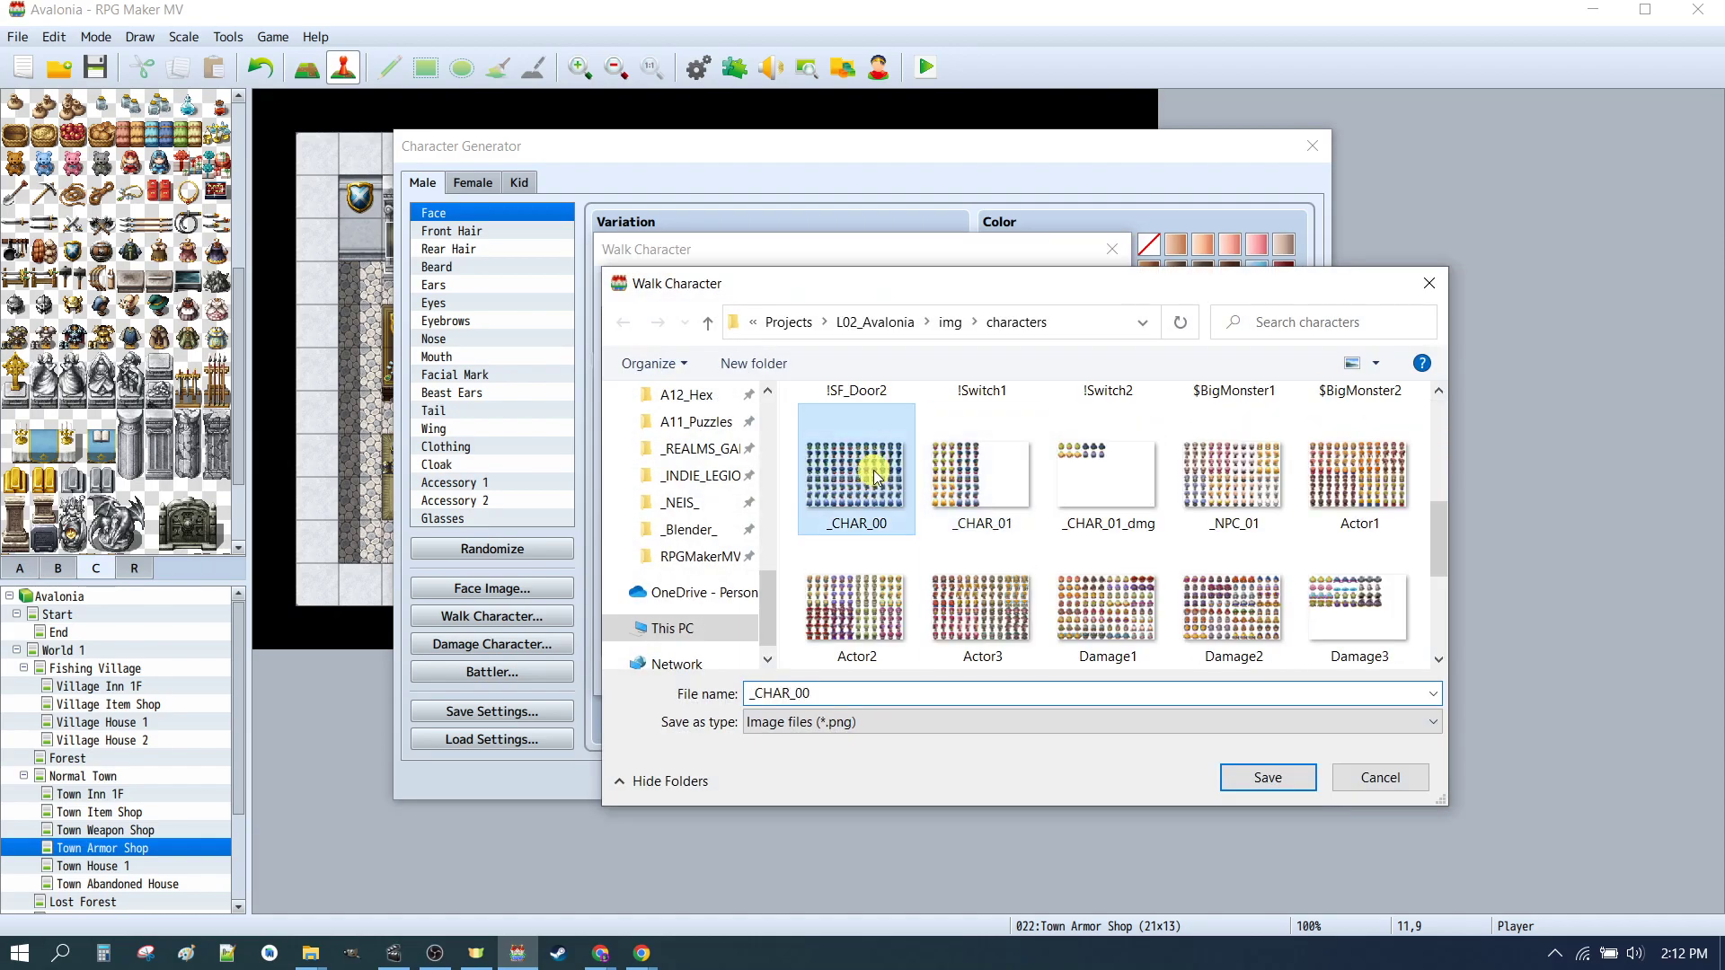
click(1268, 777)
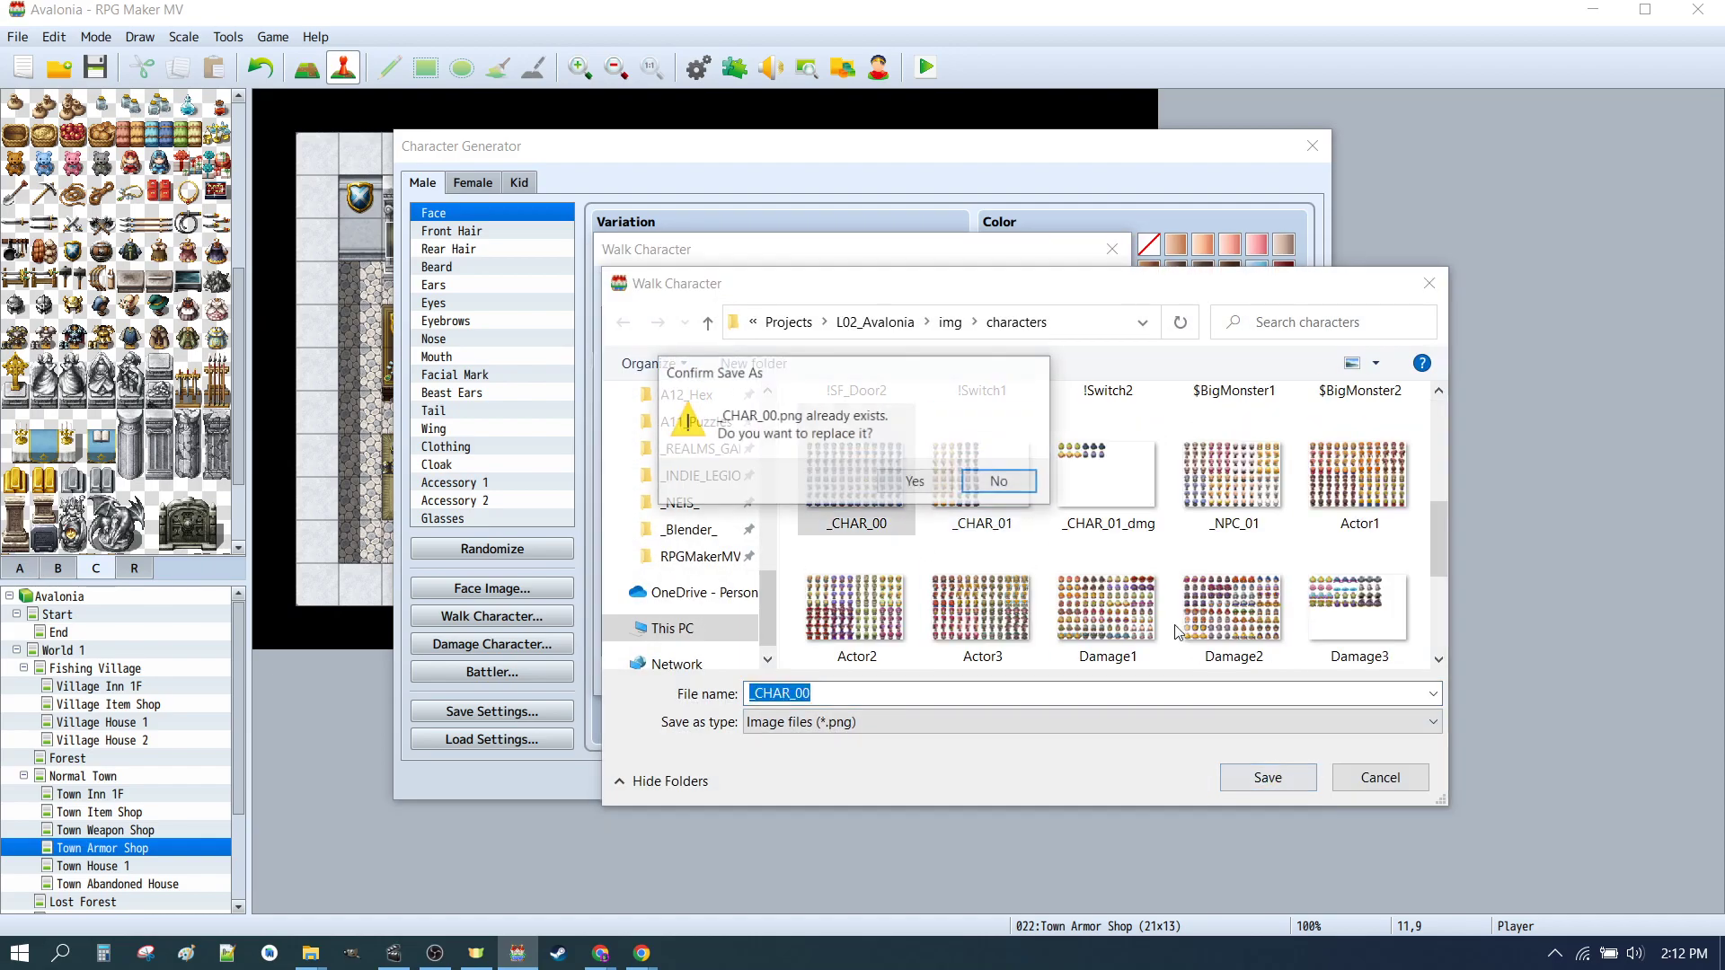
click(969, 491)
click(1380, 777)
Step: Import the _CHAR_00 walk sheet and inspect its bottom-right and top-right character slots
click(735, 295)
scroll(1021, 564, down, 3)
click(865, 531)
click(1267, 777)
click(1090, 618)
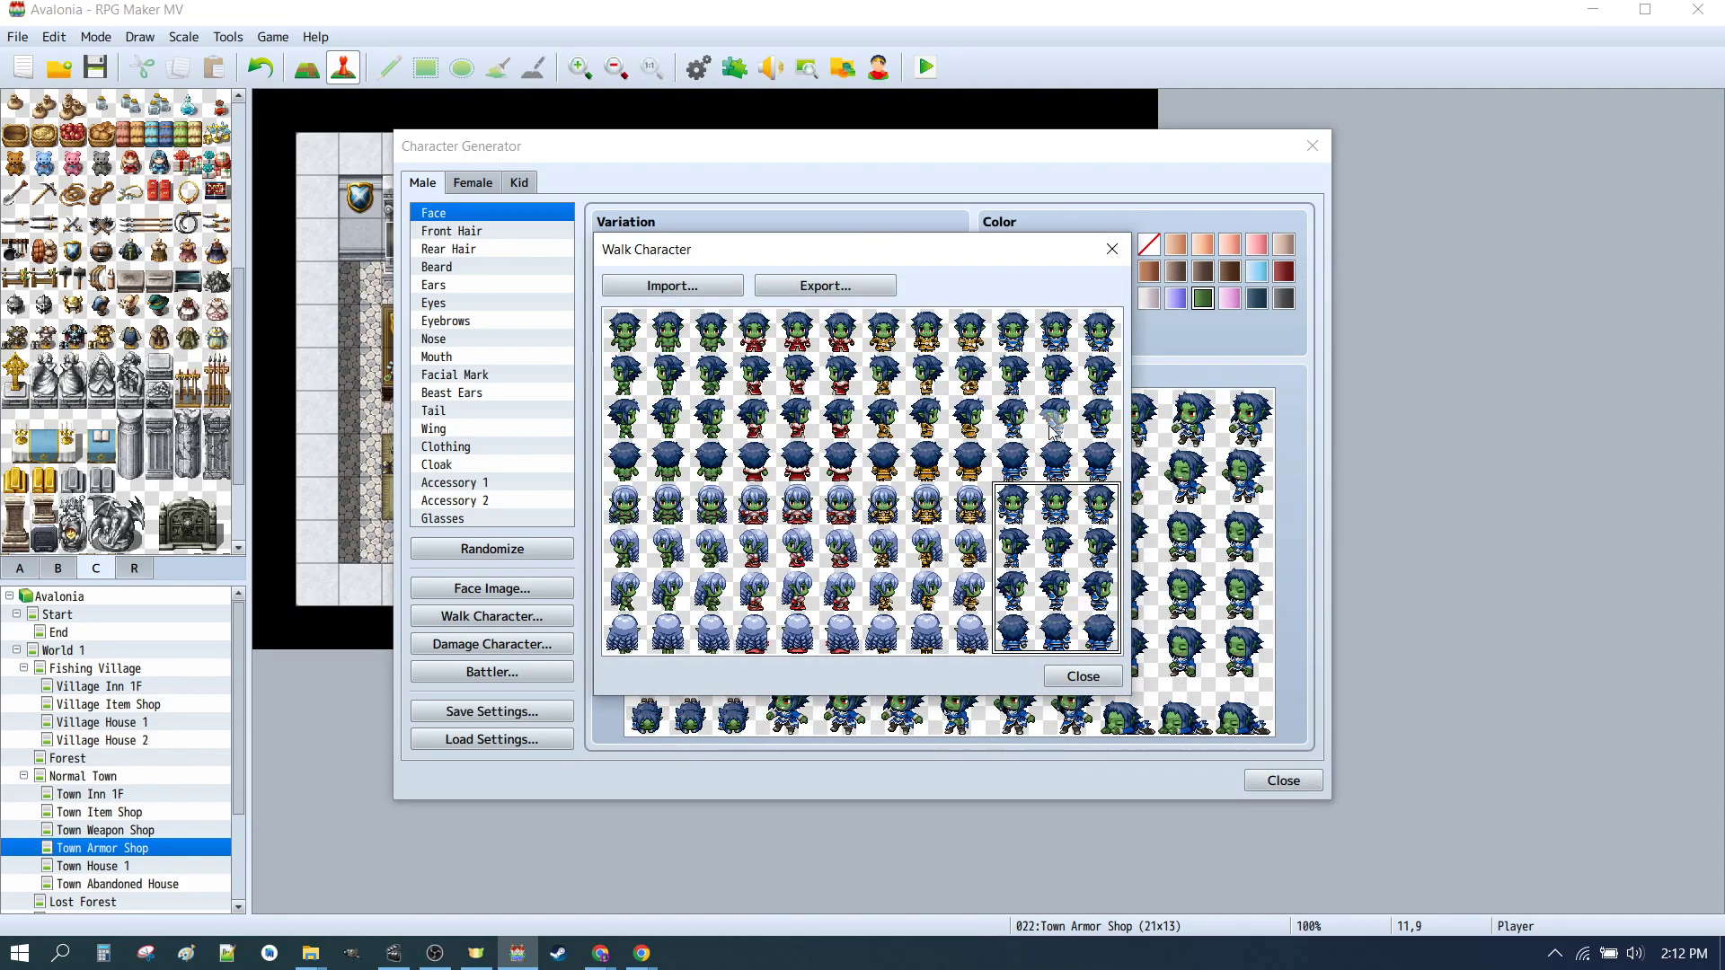
click(1076, 376)
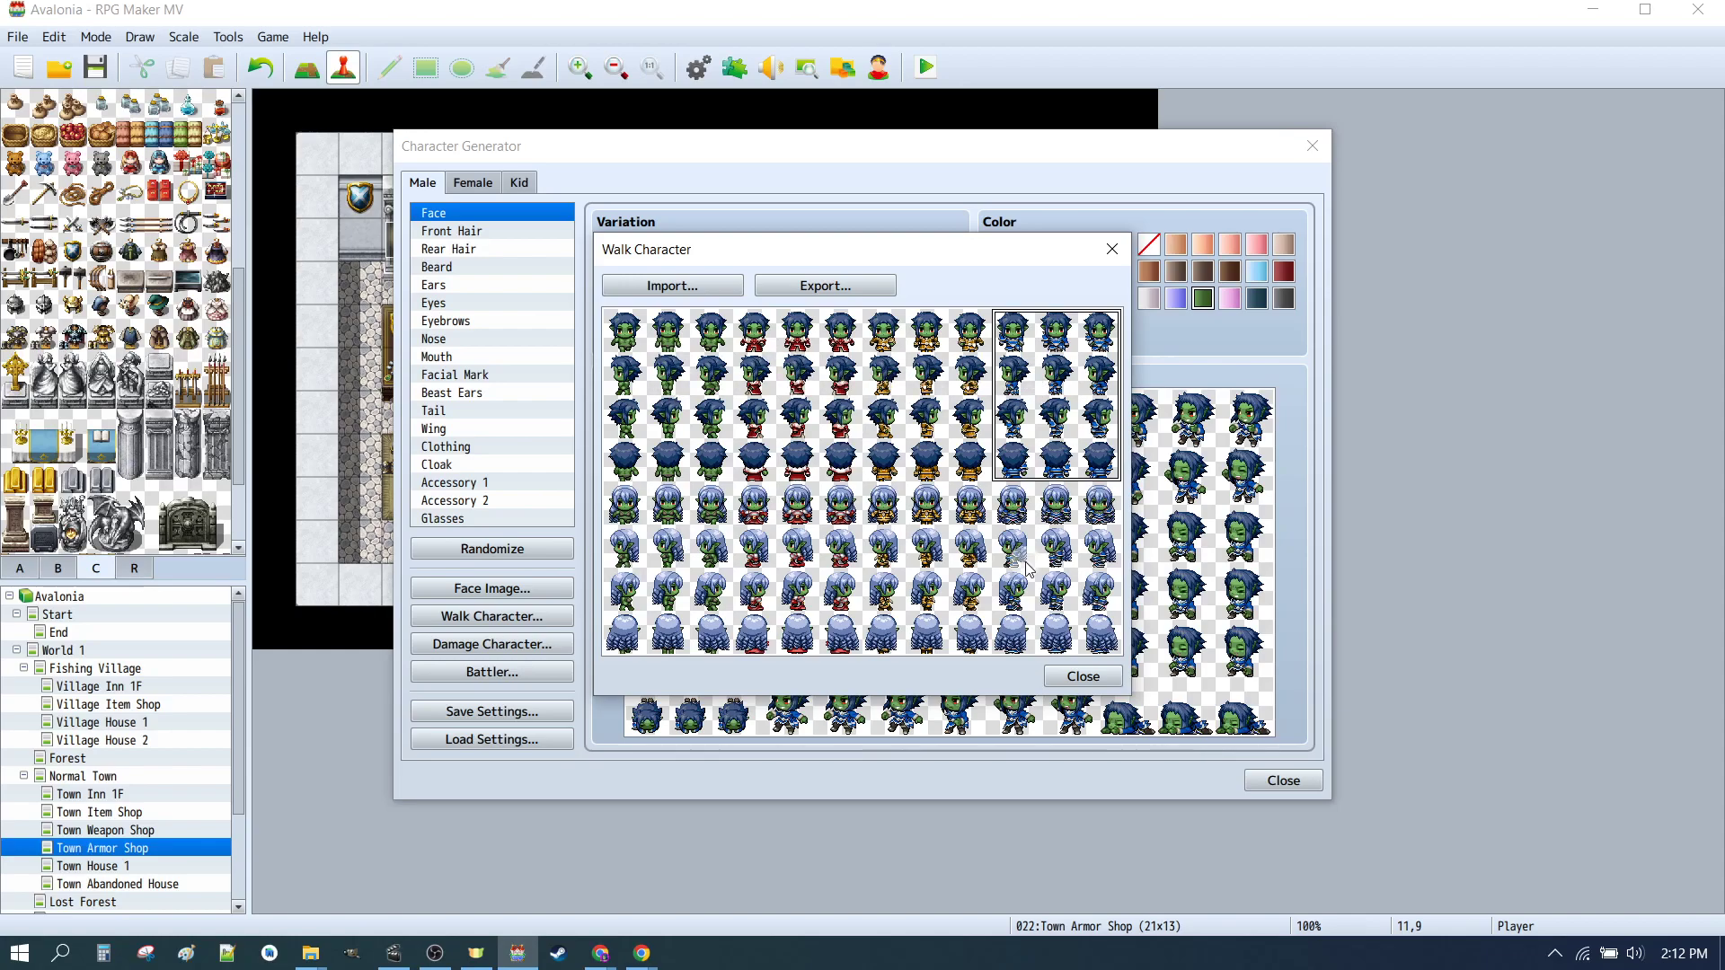
click(1083, 675)
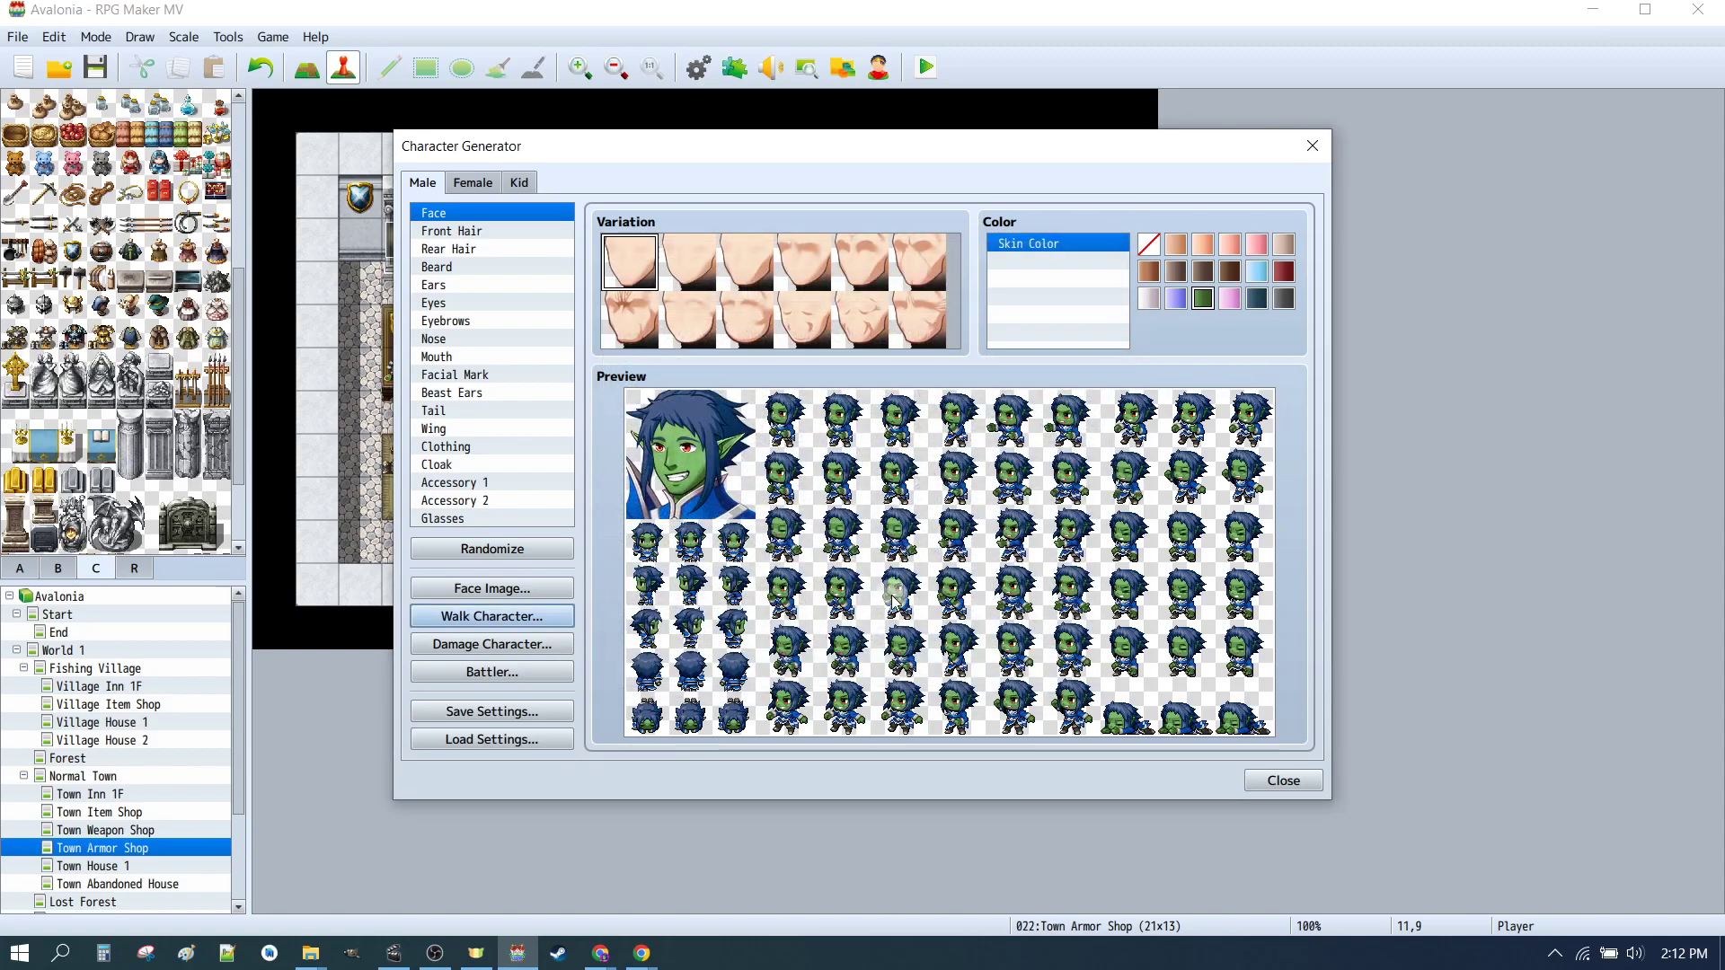
click(515, 674)
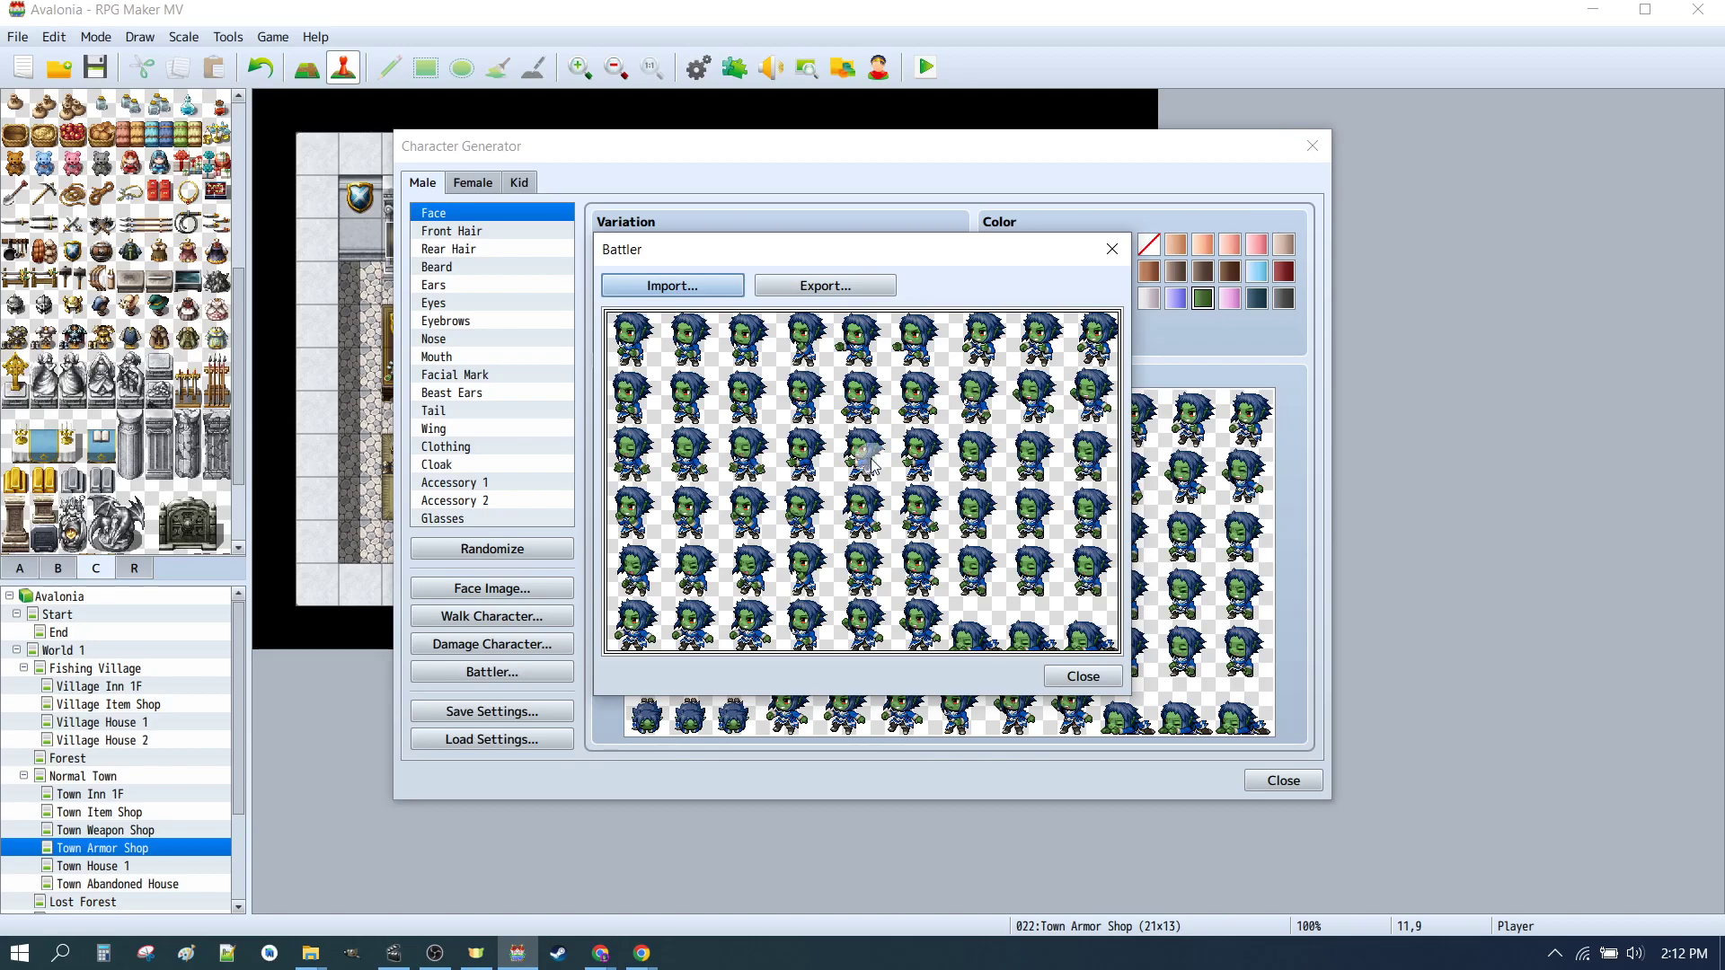
click(832, 284)
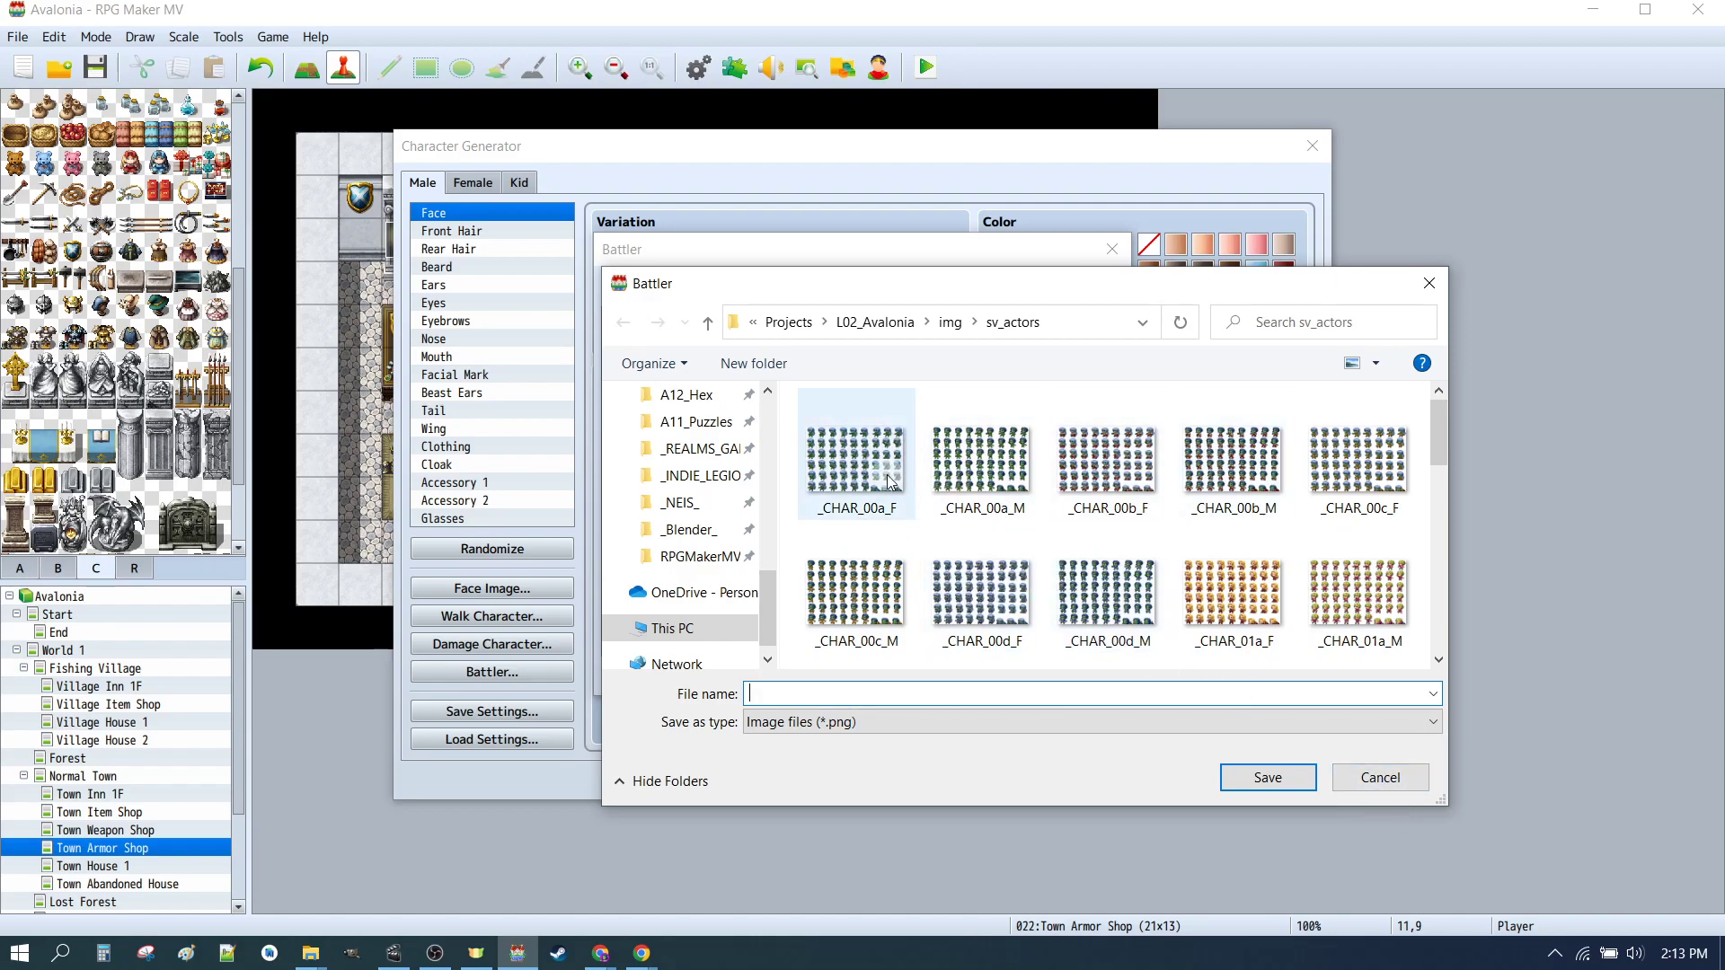
click(1372, 780)
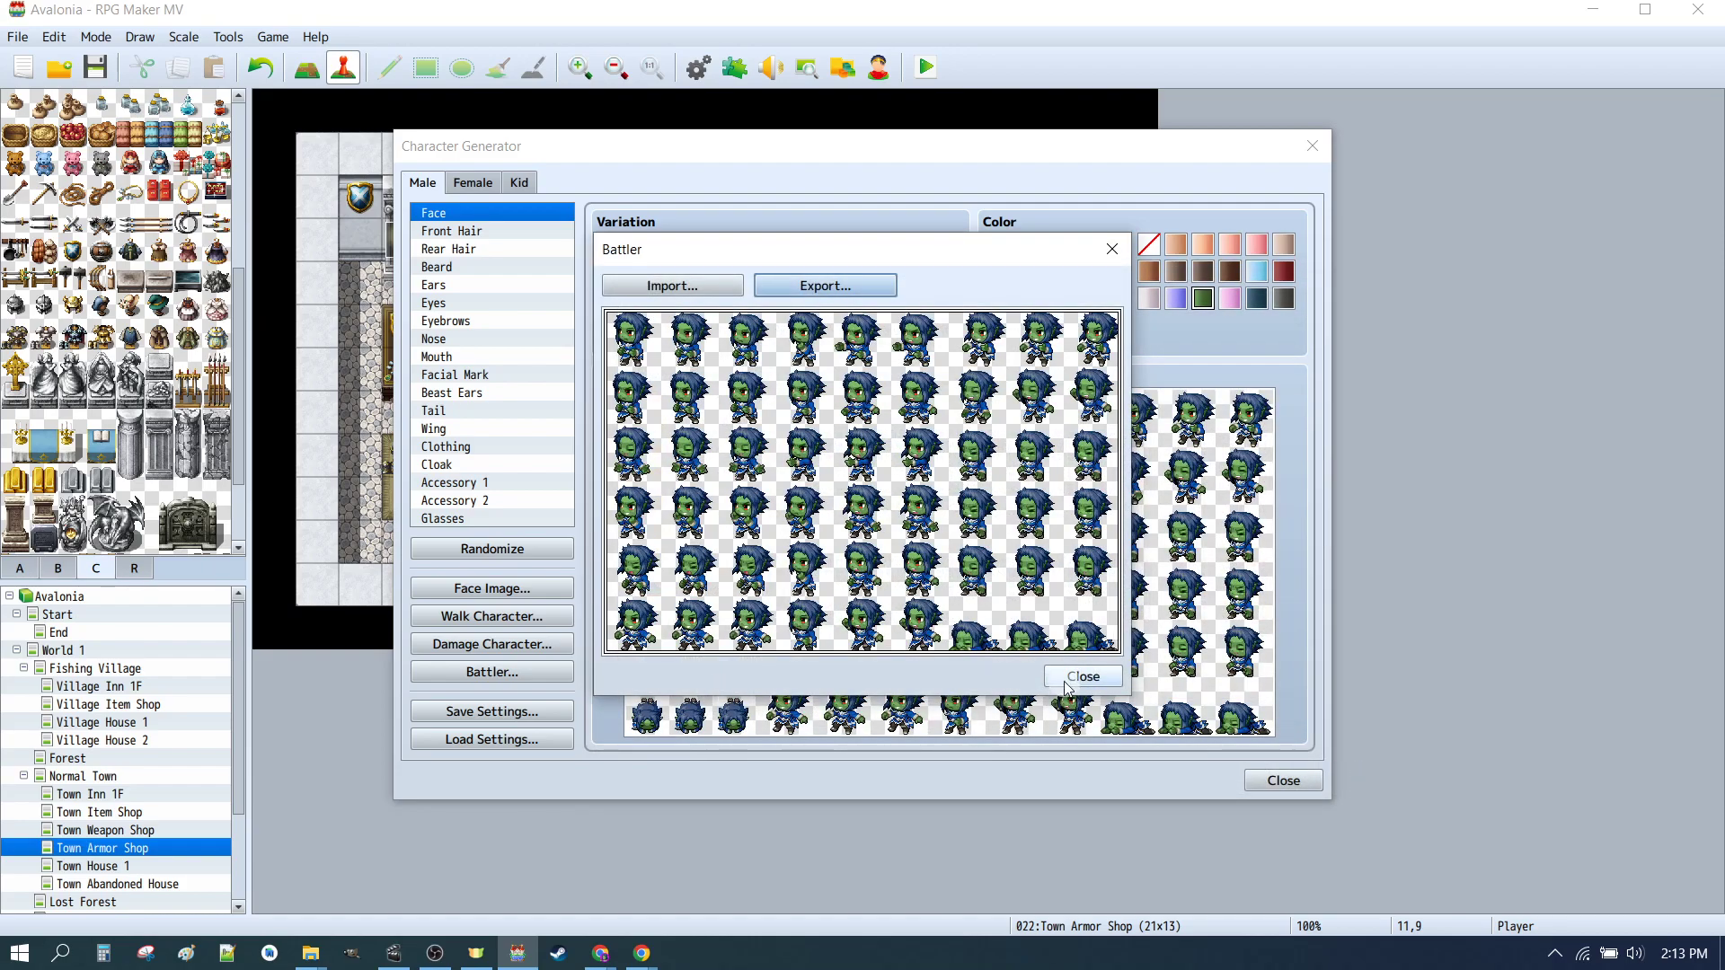
click(1079, 678)
Step: Import the _CHAR_00 face sheet into the Face Image dialog to inspect it, then close the Character Generator
click(512, 590)
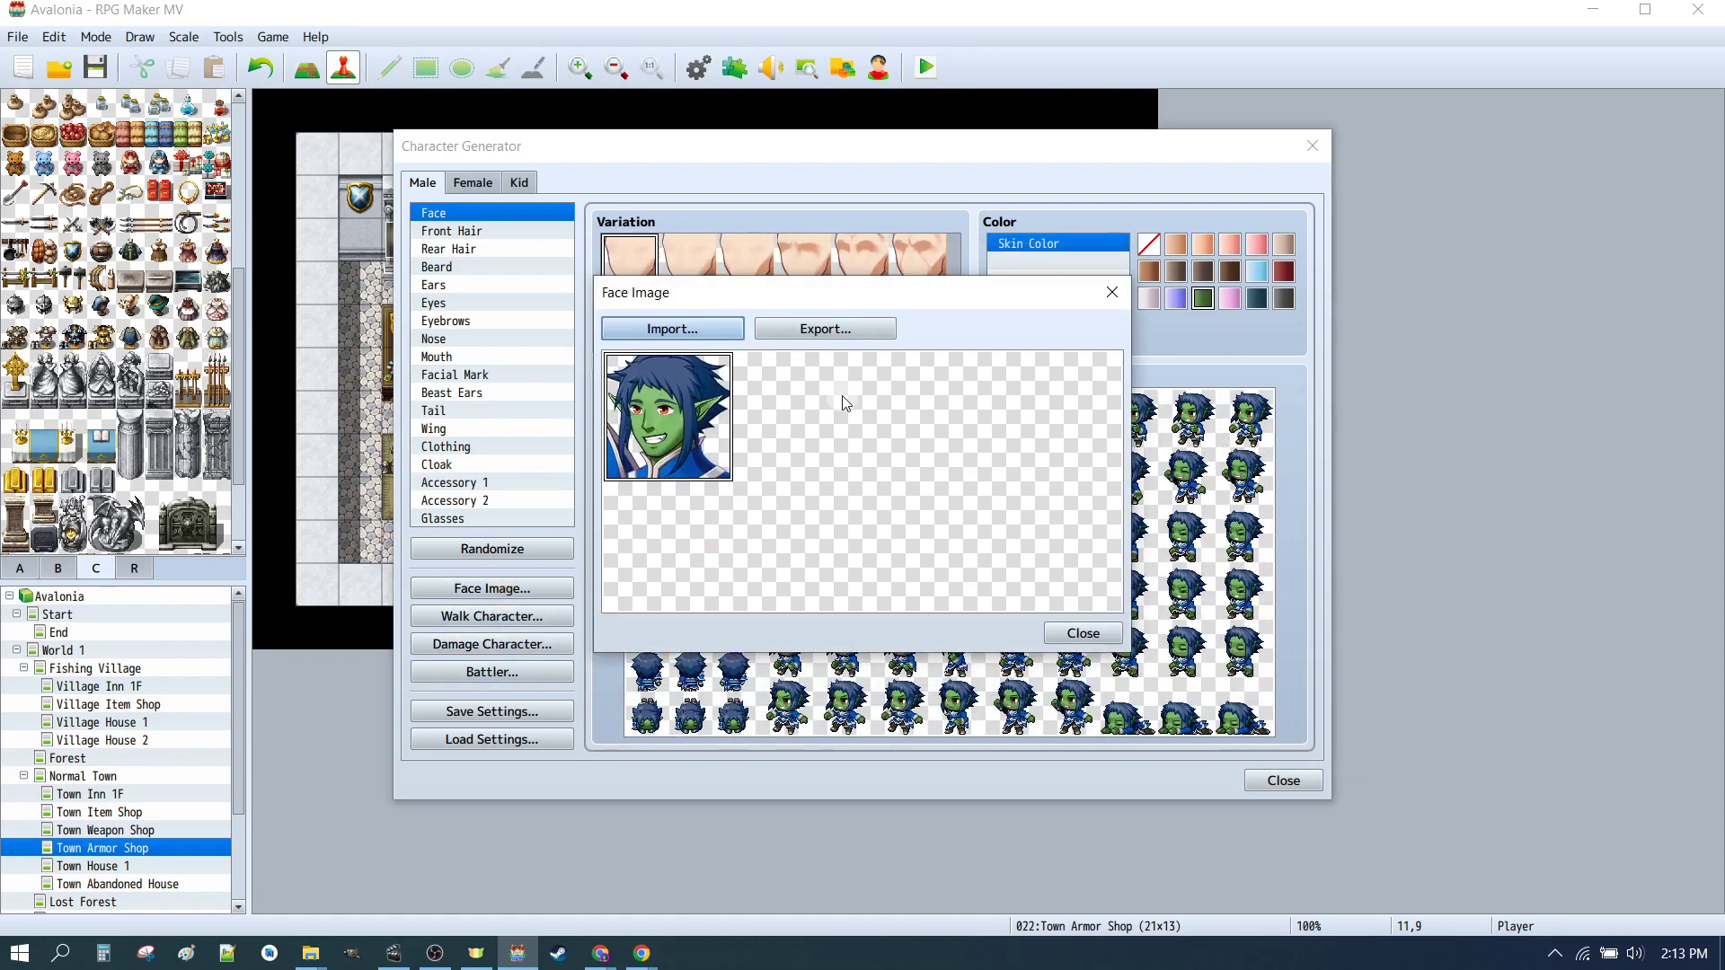
click(1074, 434)
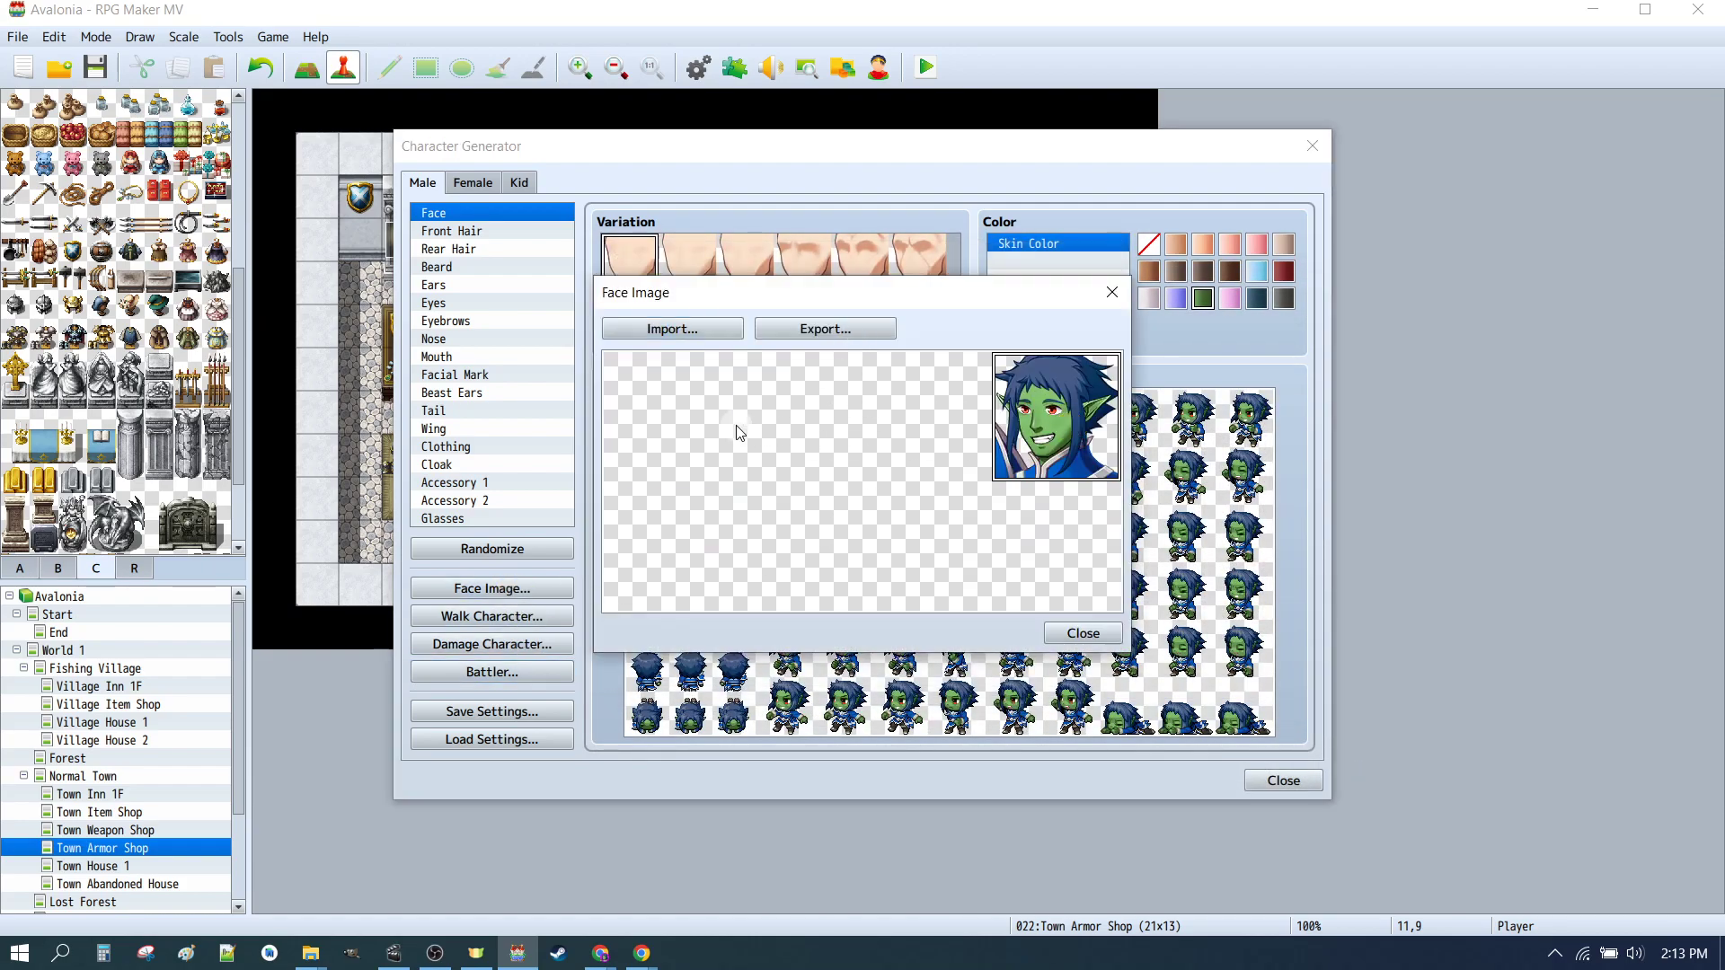
click(1095, 632)
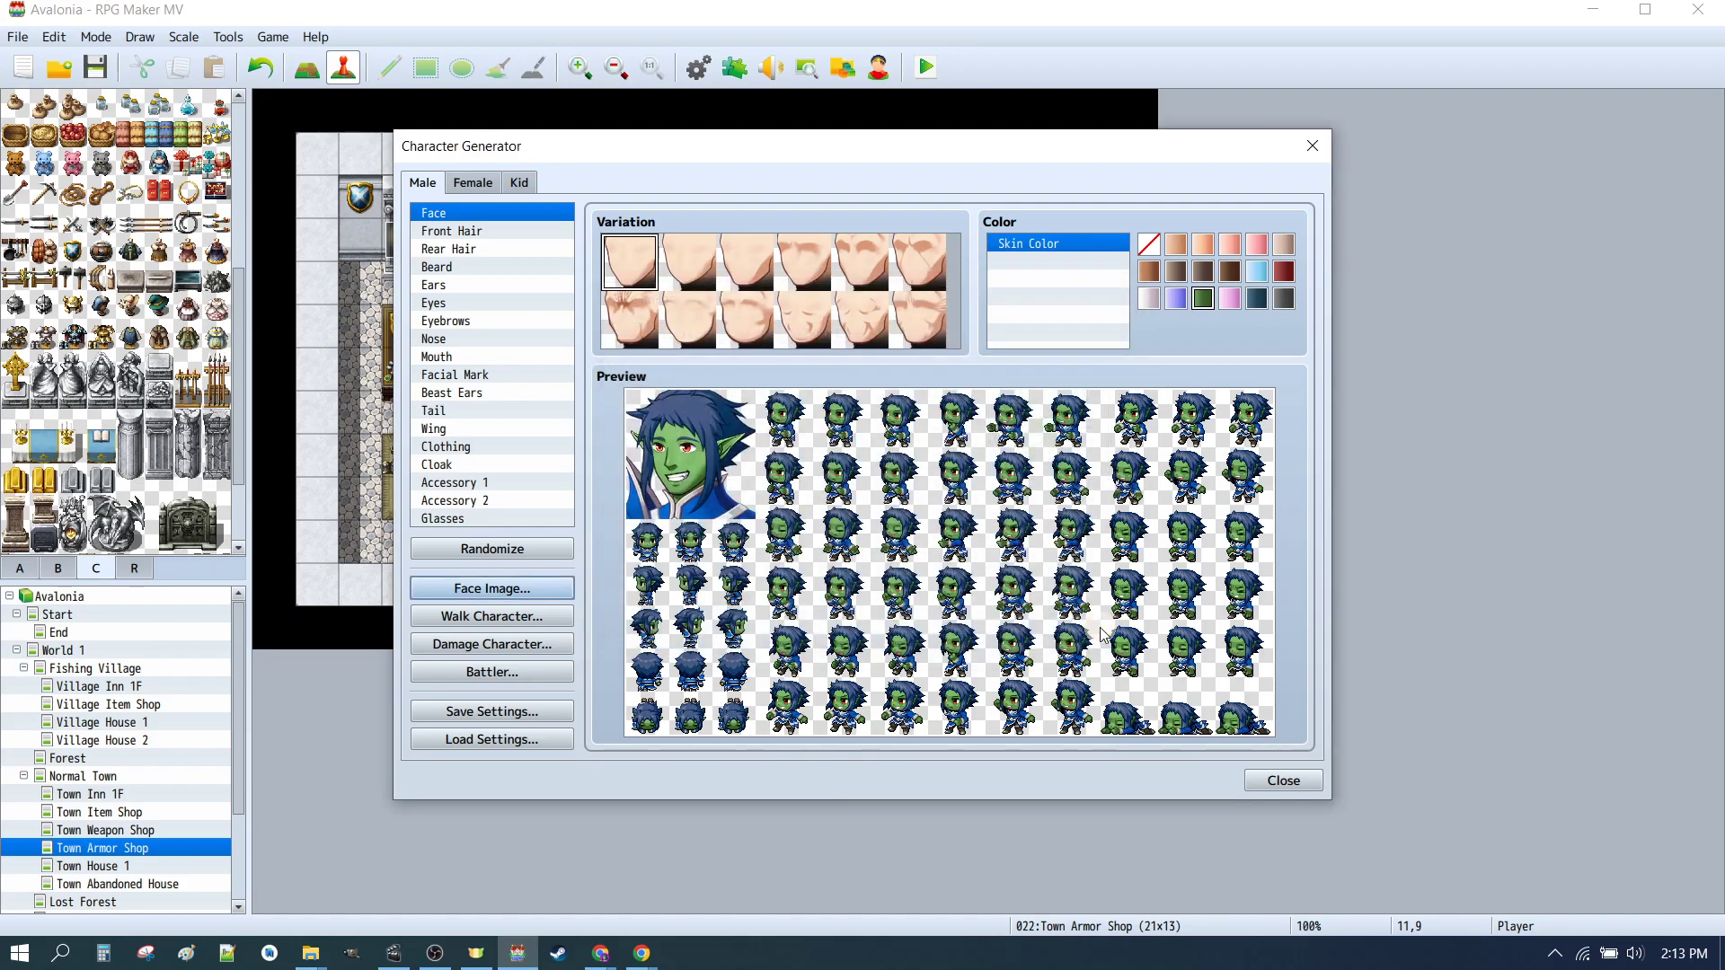
click(506, 593)
click(706, 337)
click(876, 519)
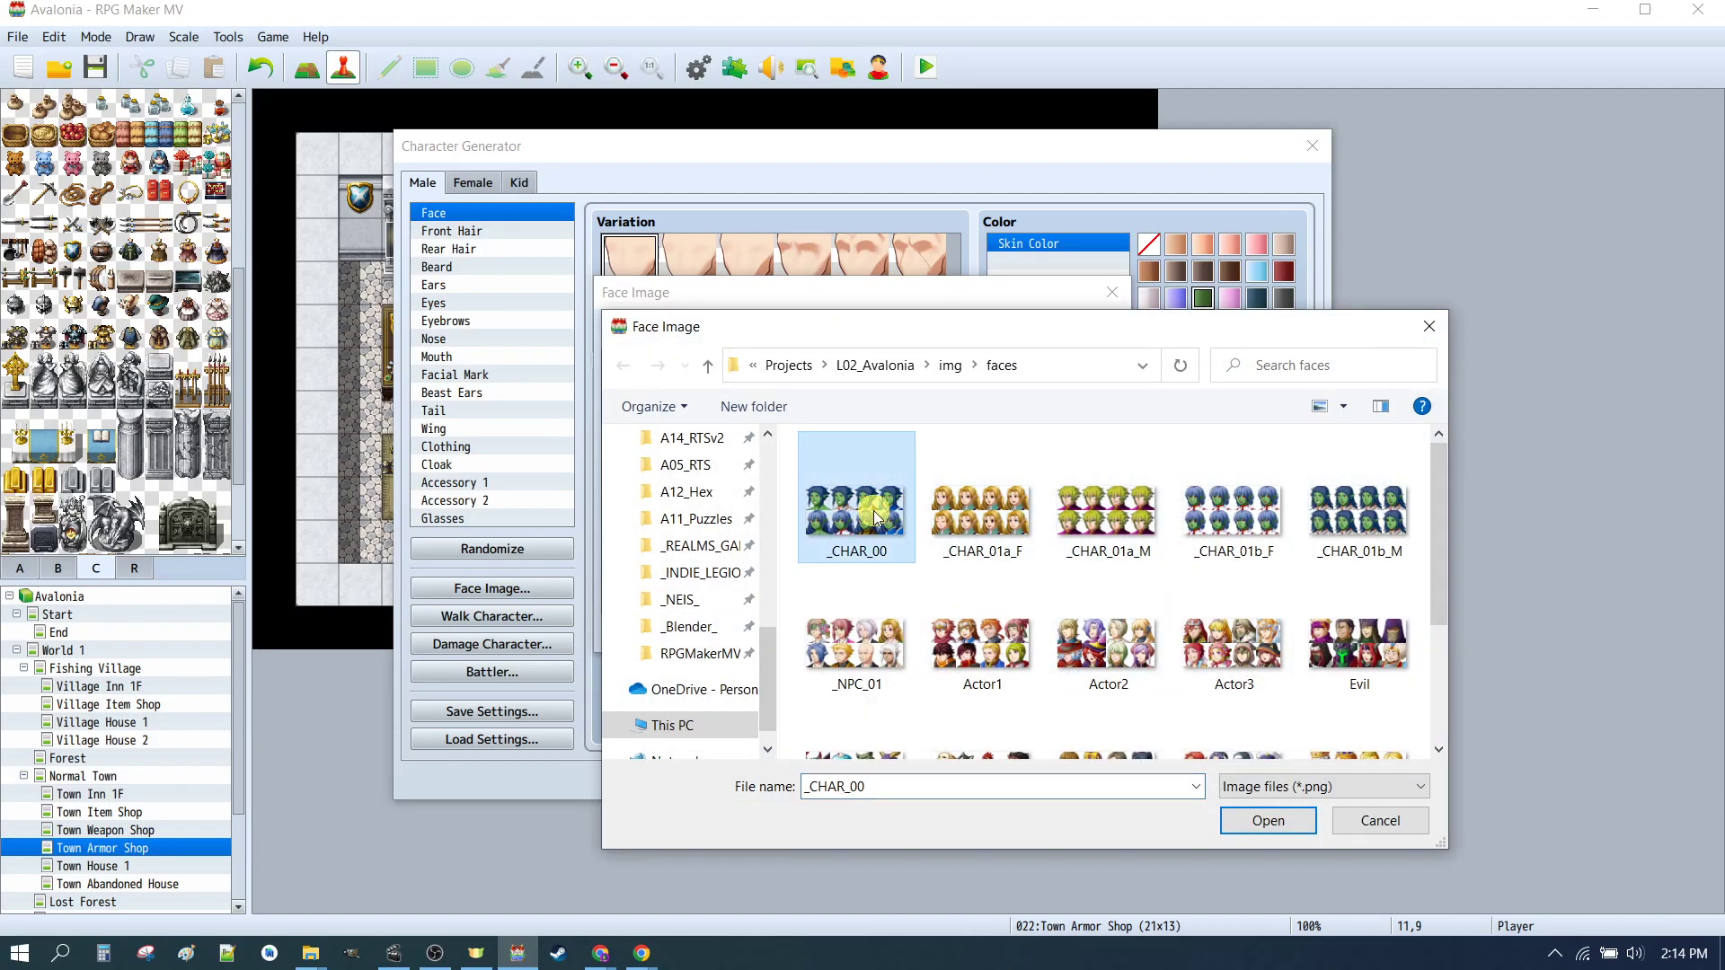
click(1242, 825)
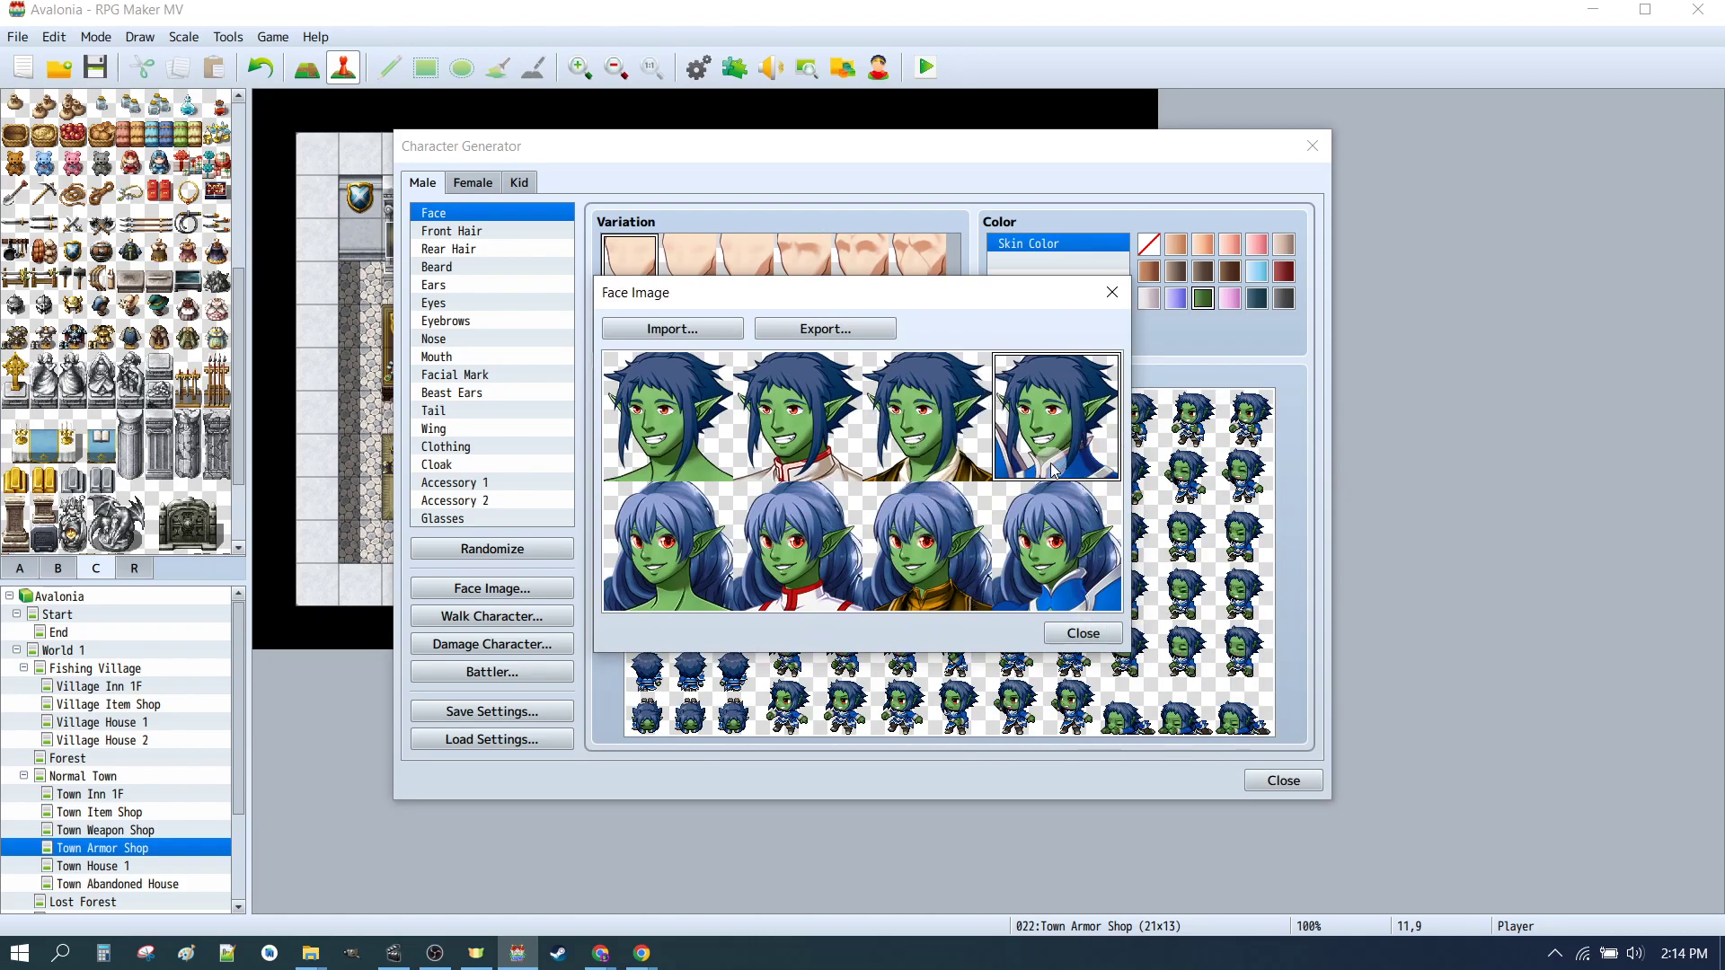
click(1085, 634)
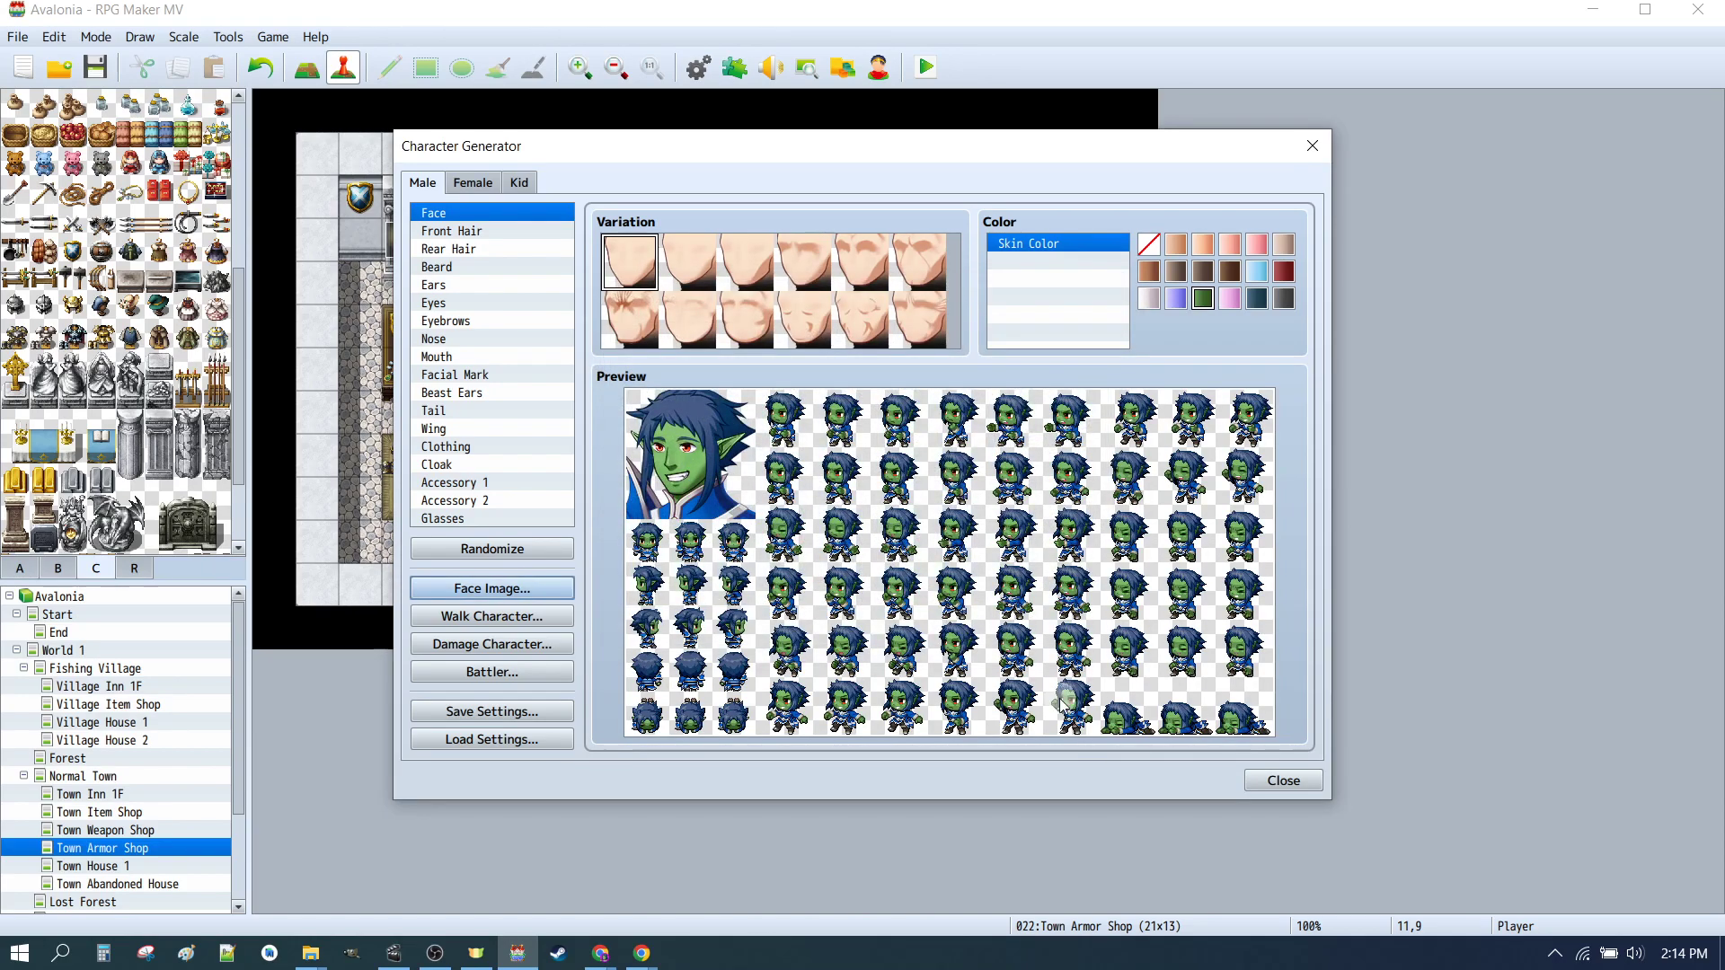
click(1276, 784)
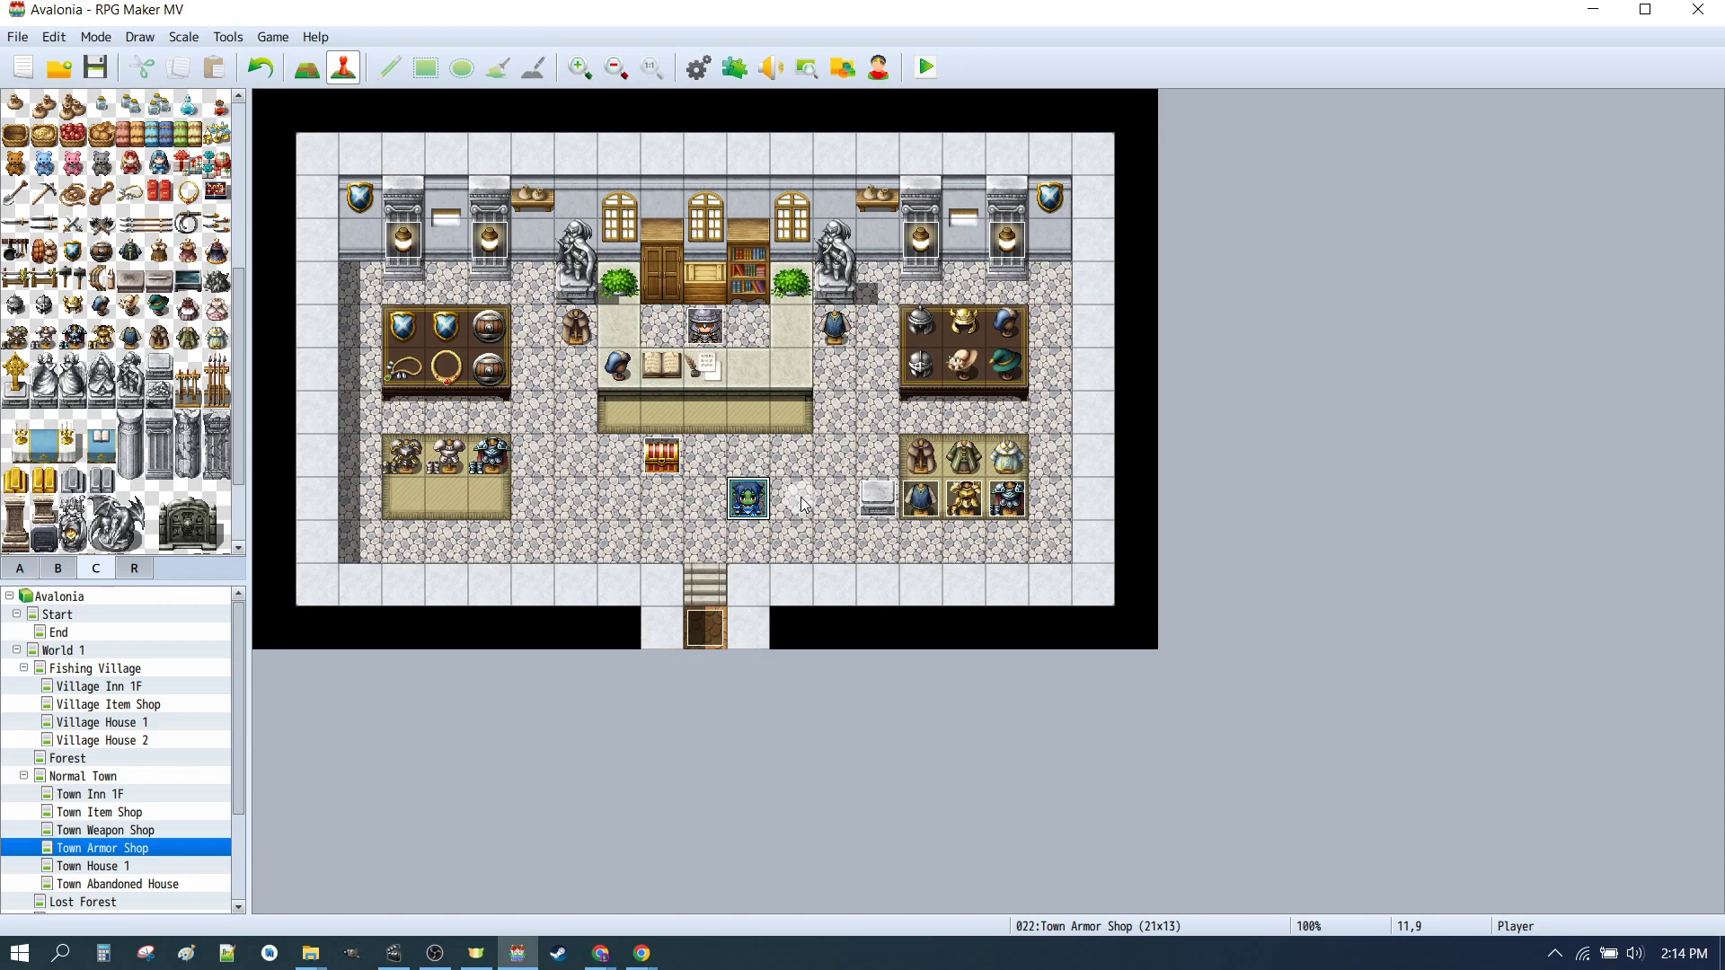
Step: Playtest the game and walk the hero up to the armor shop counter
click(668, 474)
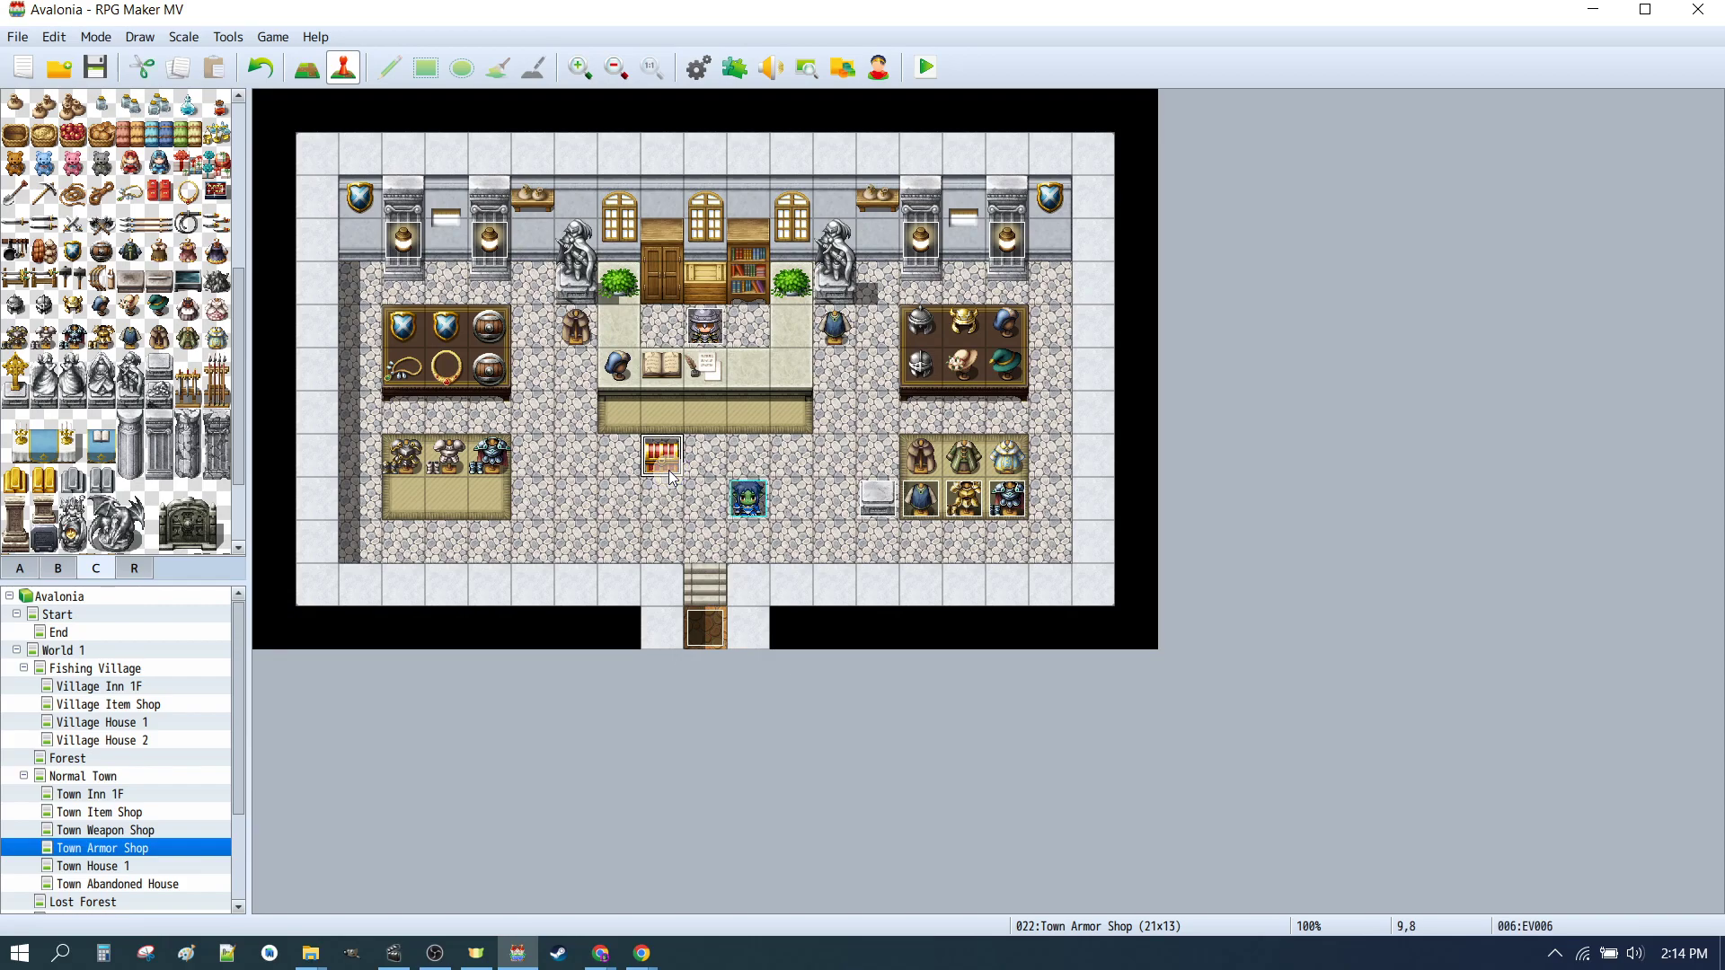
click(927, 69)
click(791, 504)
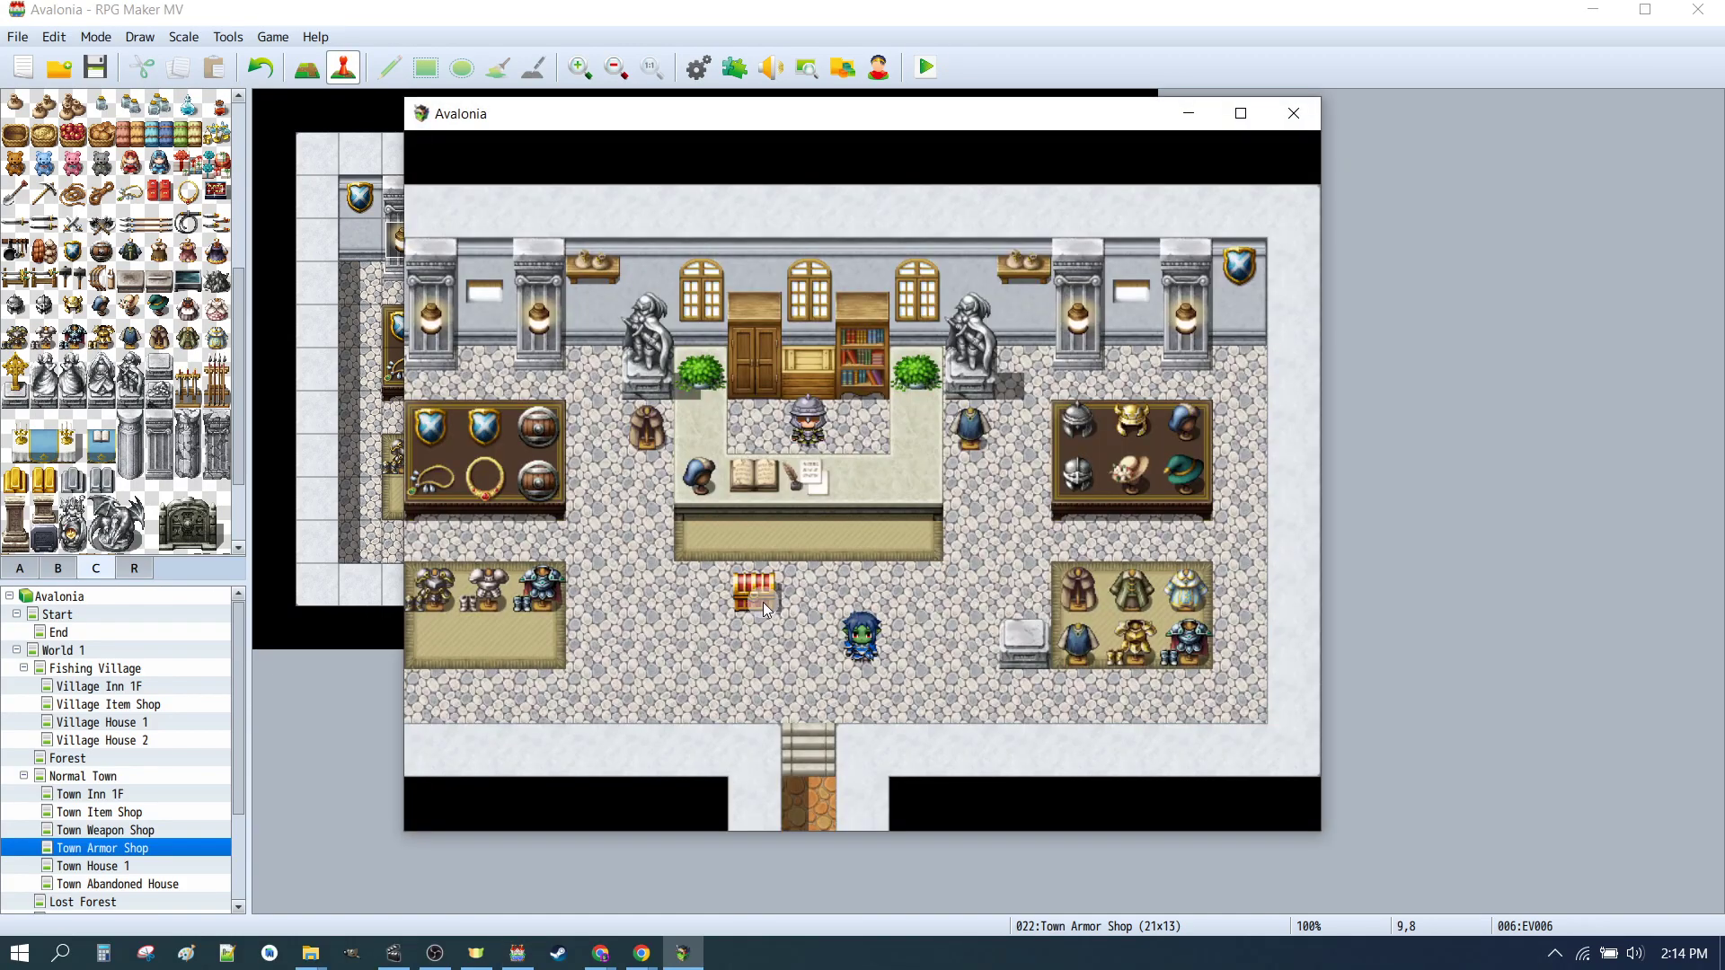
click(766, 602)
click(649, 734)
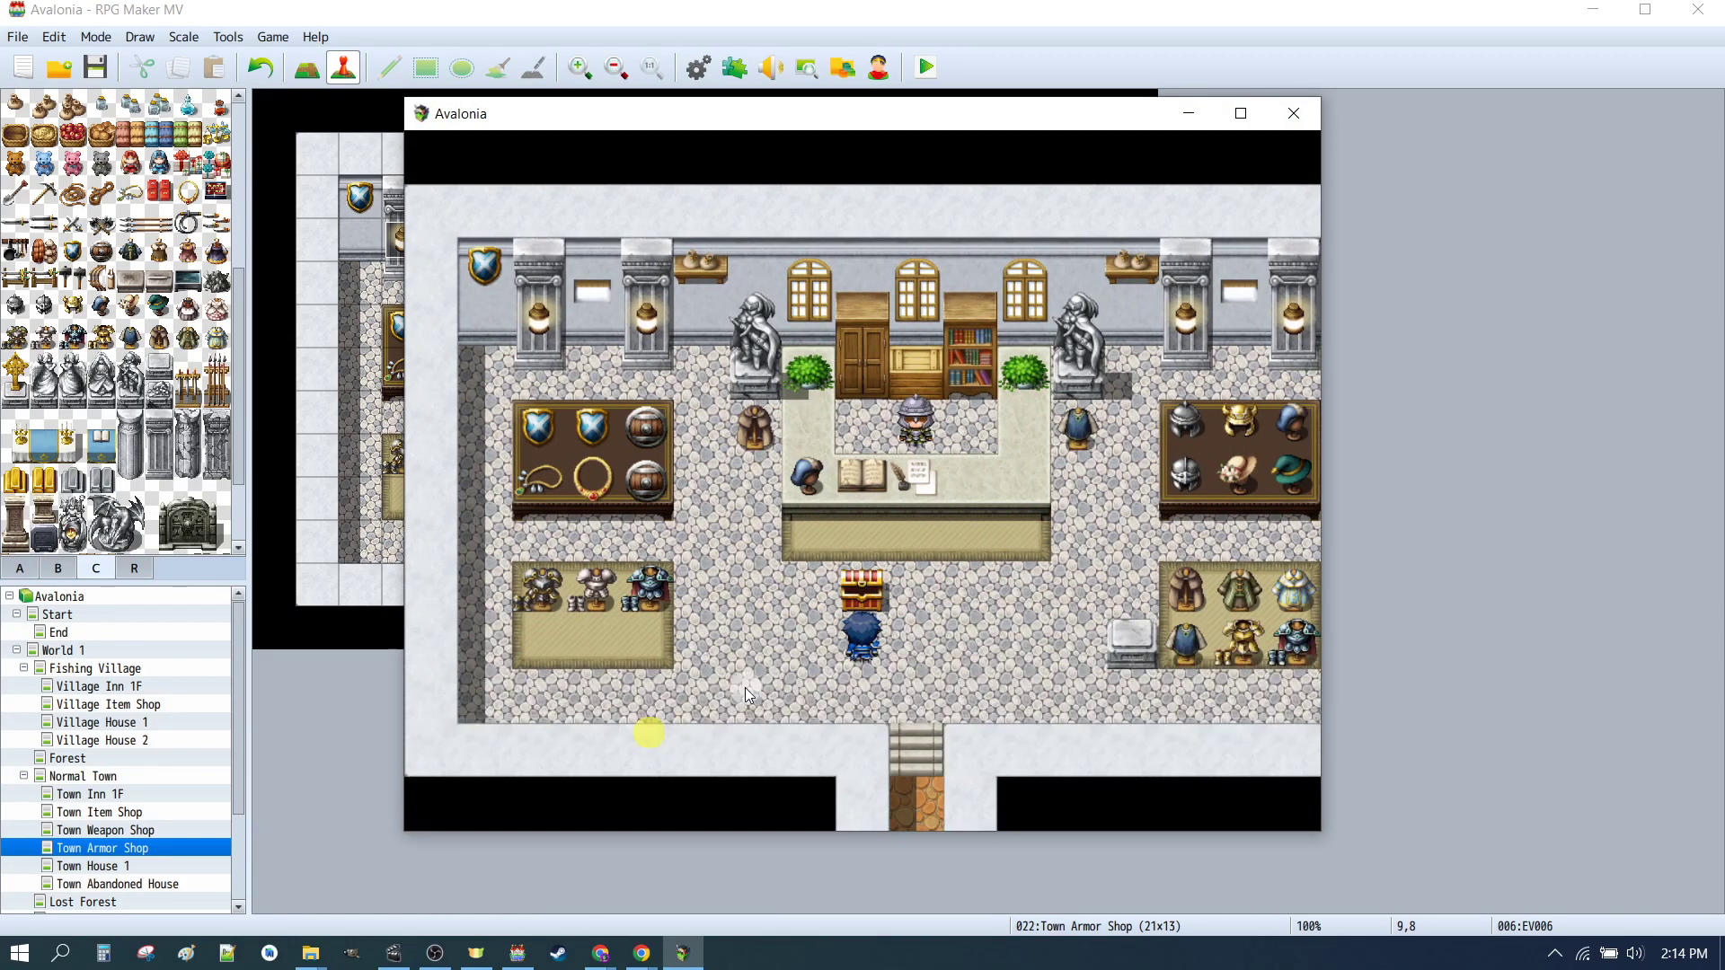
click(899, 416)
click(1244, 539)
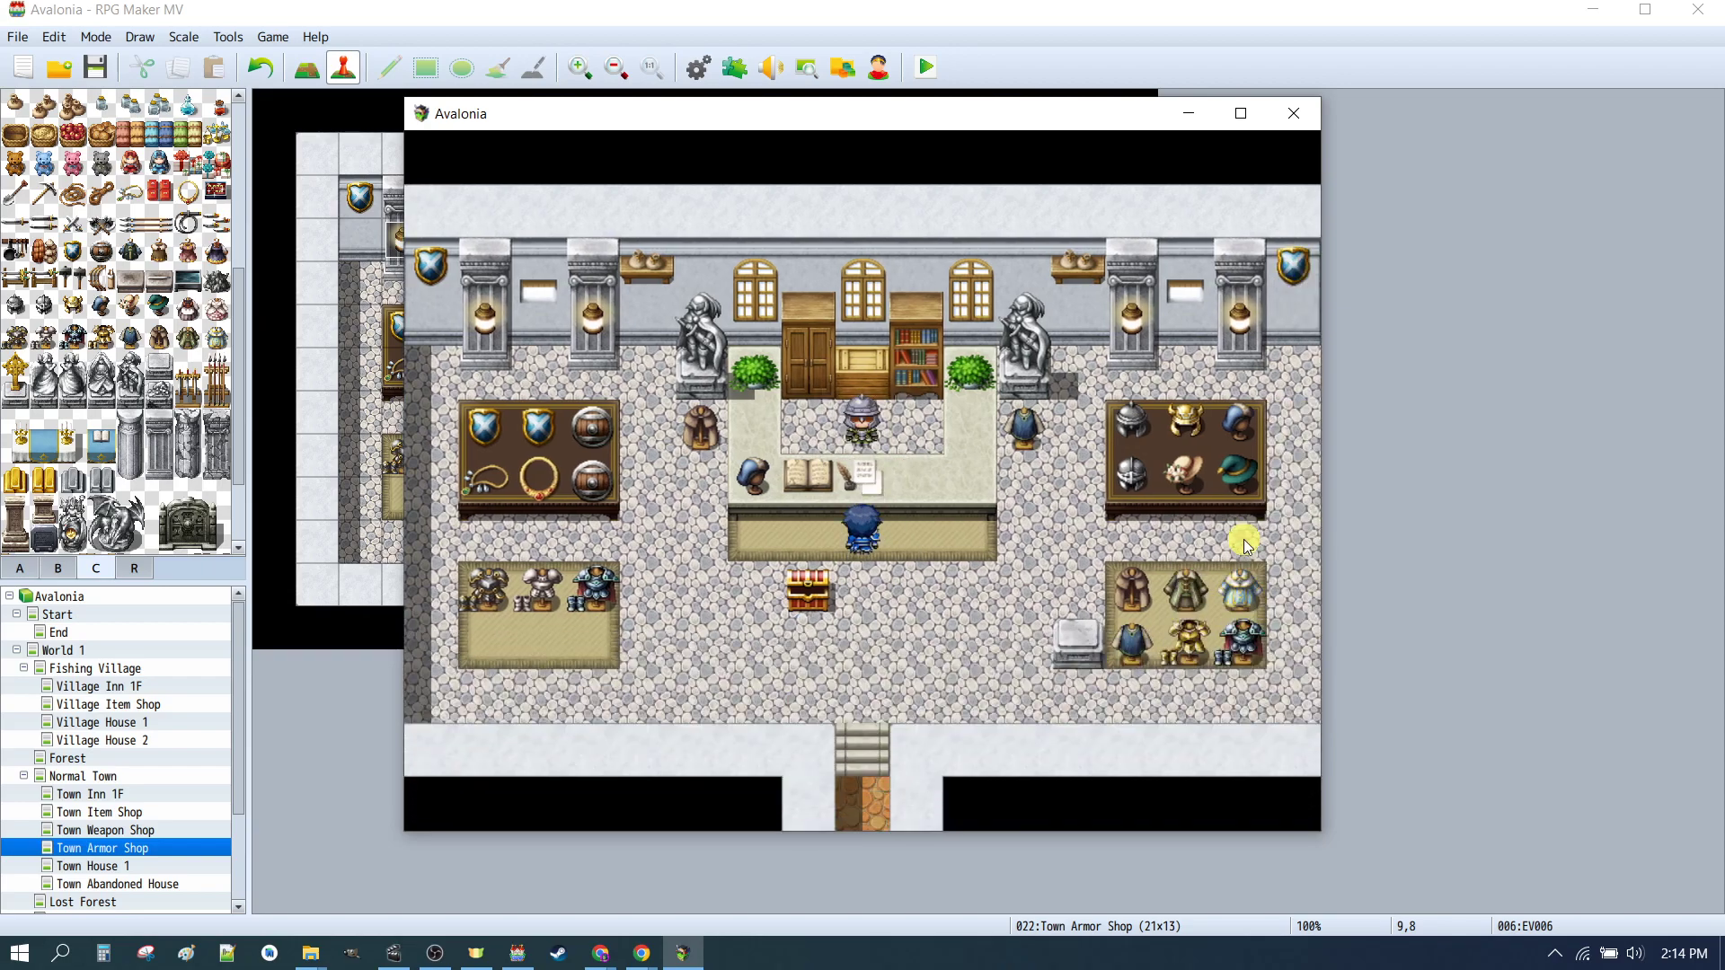
Step: Buy Cloth Armor, Leather Armor and Bronze Breastplate from the armor shop
click(514, 297)
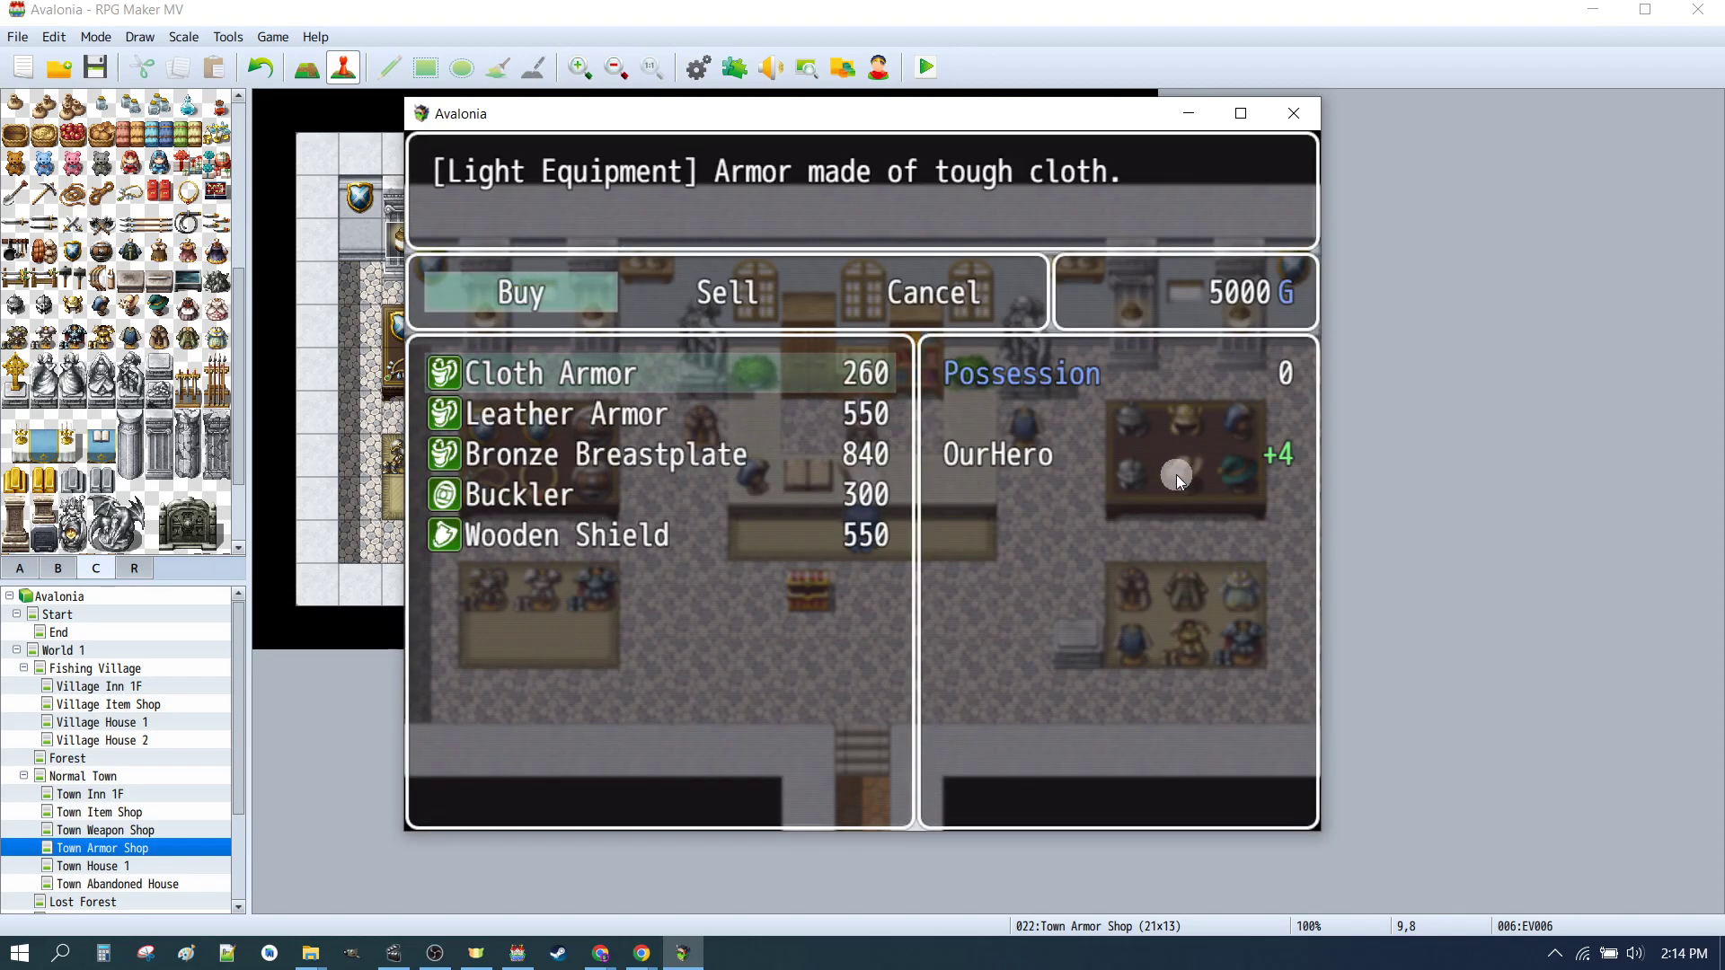
click(537, 374)
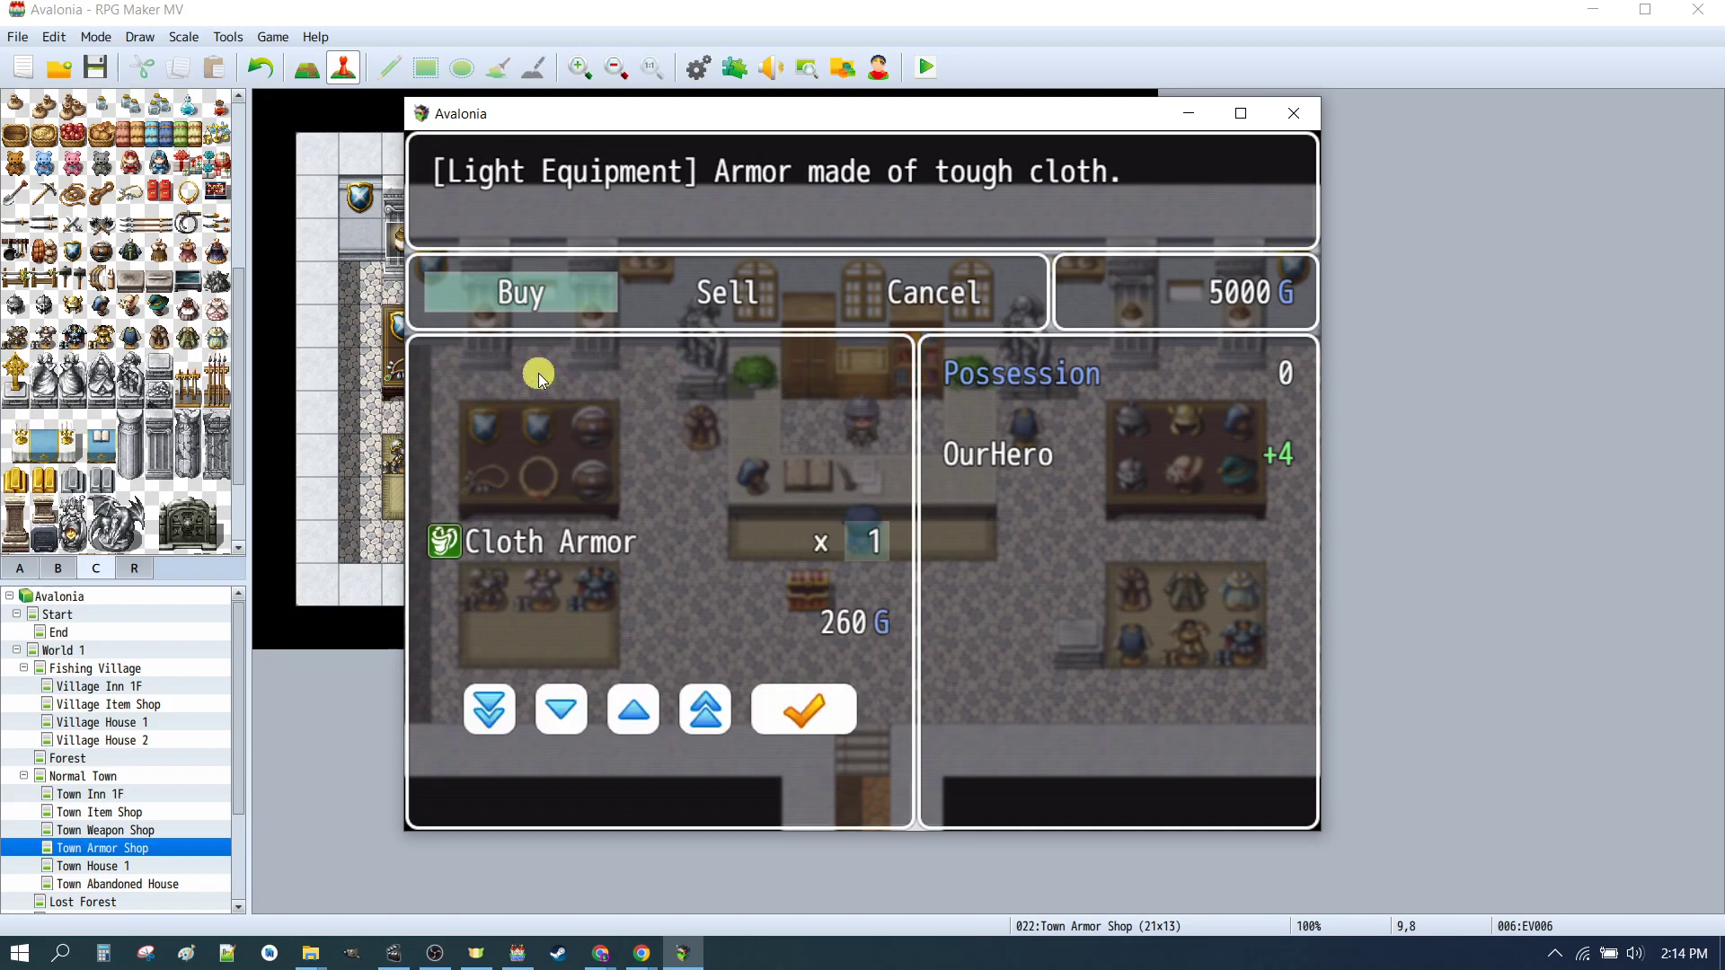
click(818, 717)
double_click(558, 416)
click(817, 710)
double_click(542, 459)
click(845, 725)
Step: Leave the shop and open the Equip command in the game menu
right_click(883, 461)
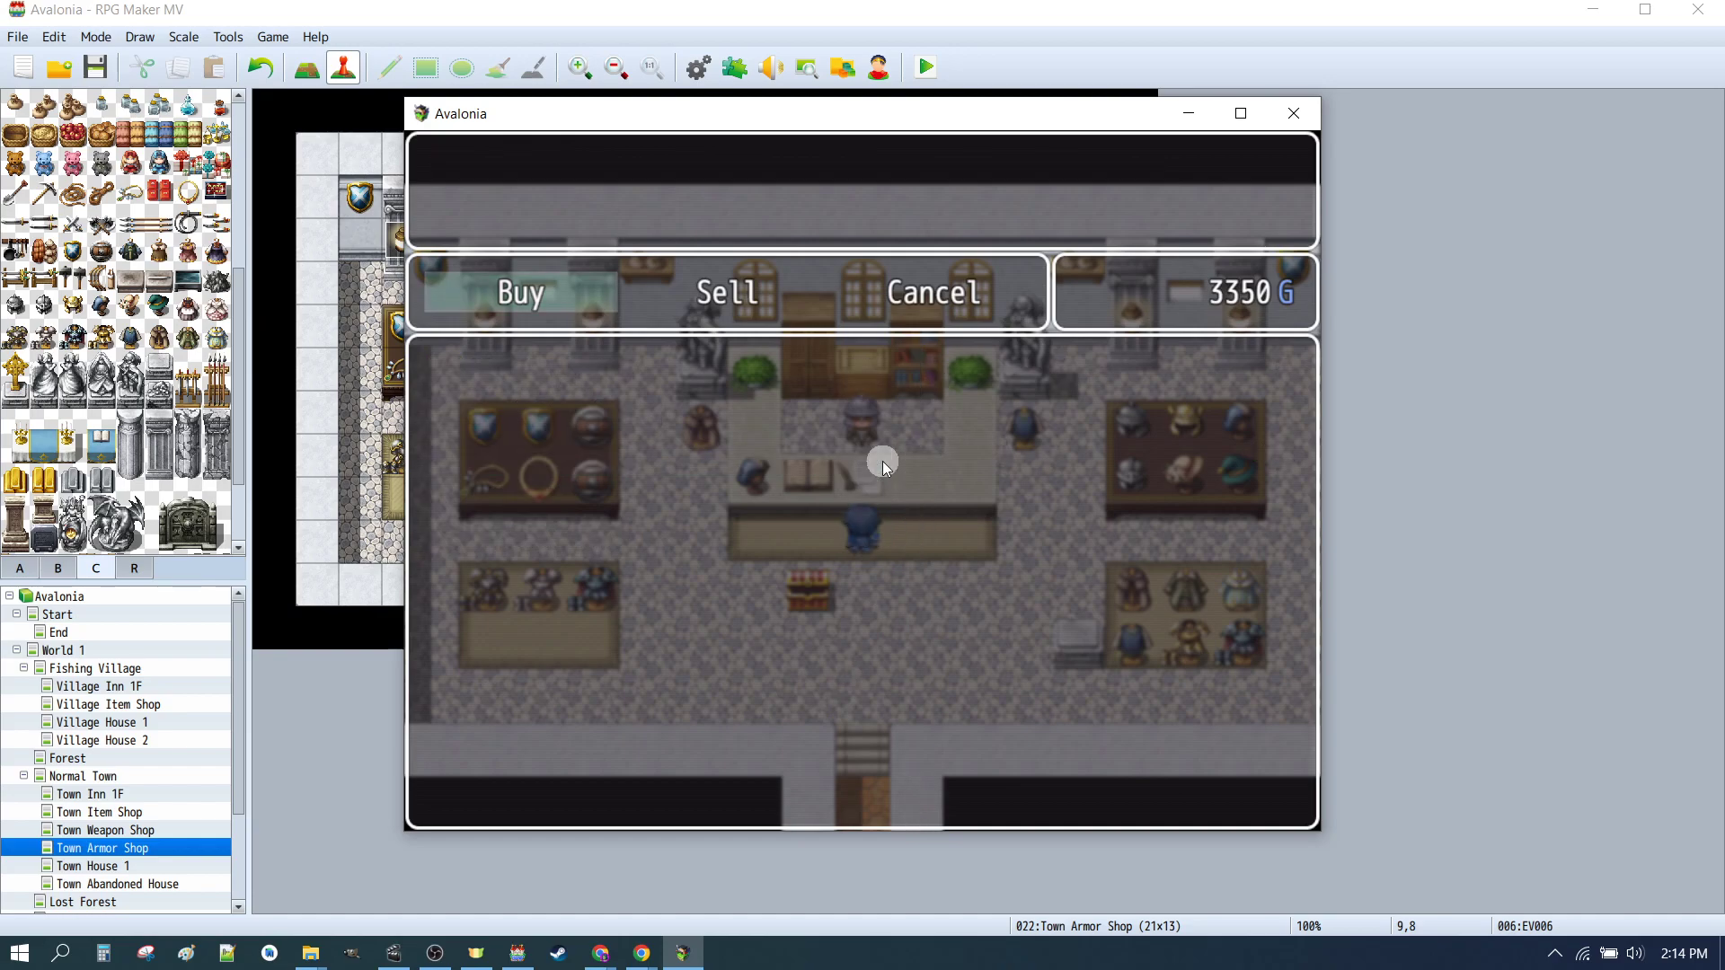
right_click(882, 461)
click(873, 610)
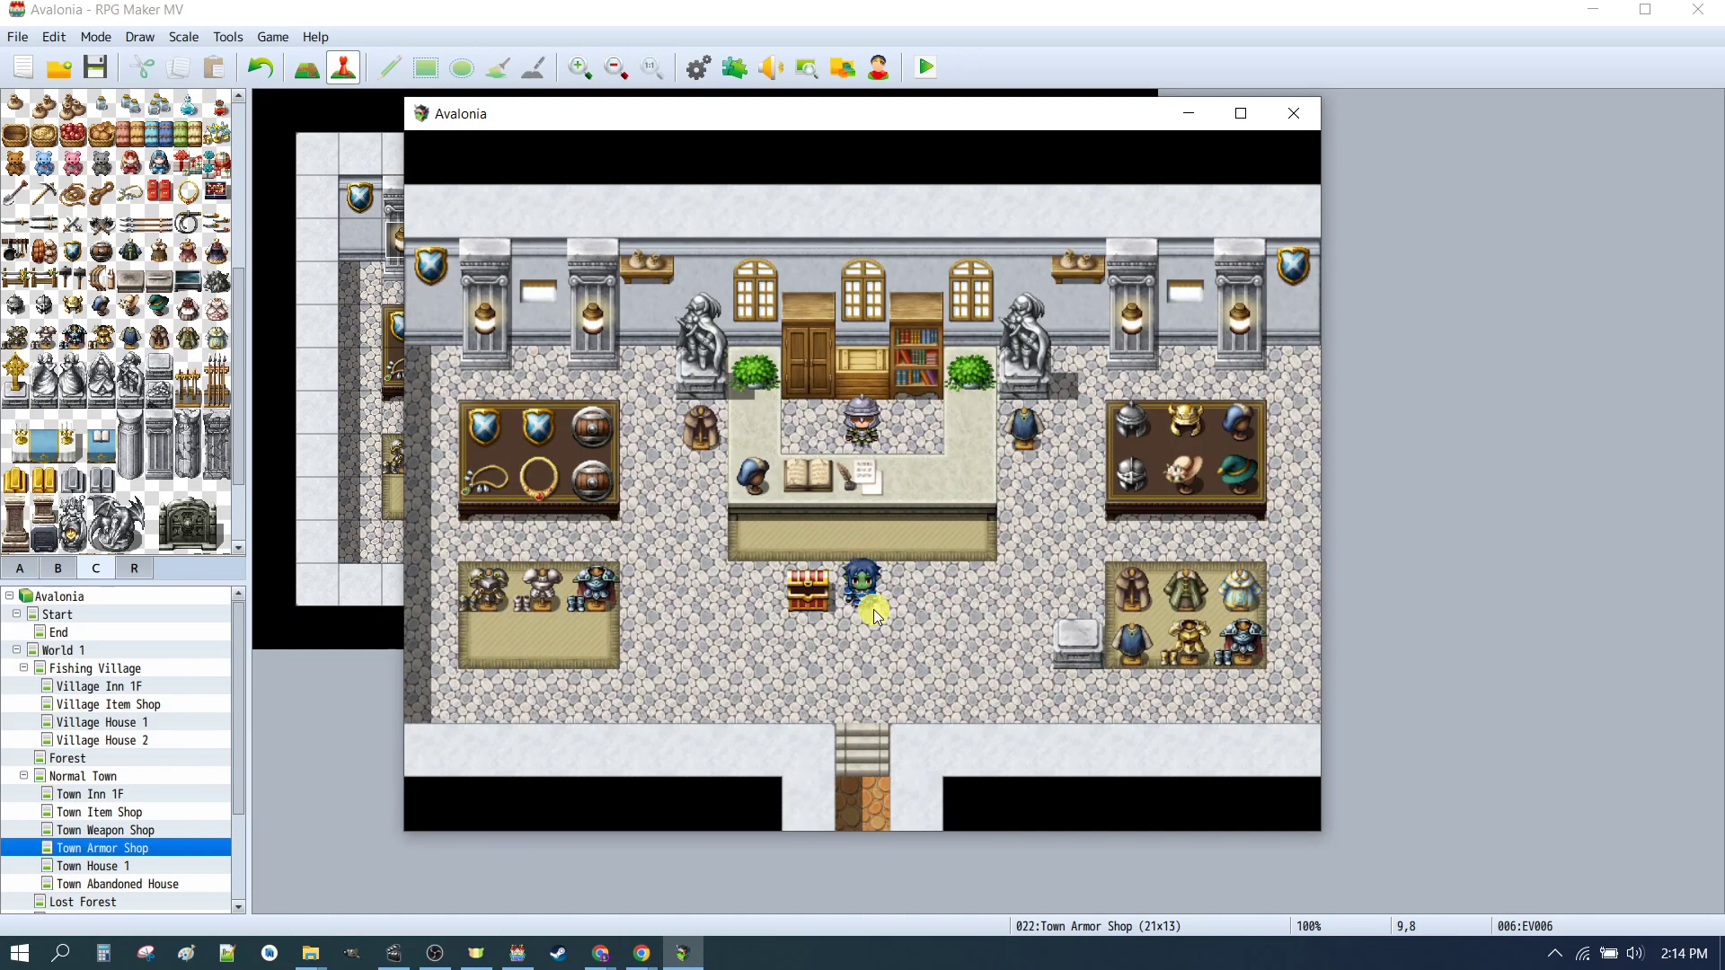
right_click(874, 610)
click(473, 251)
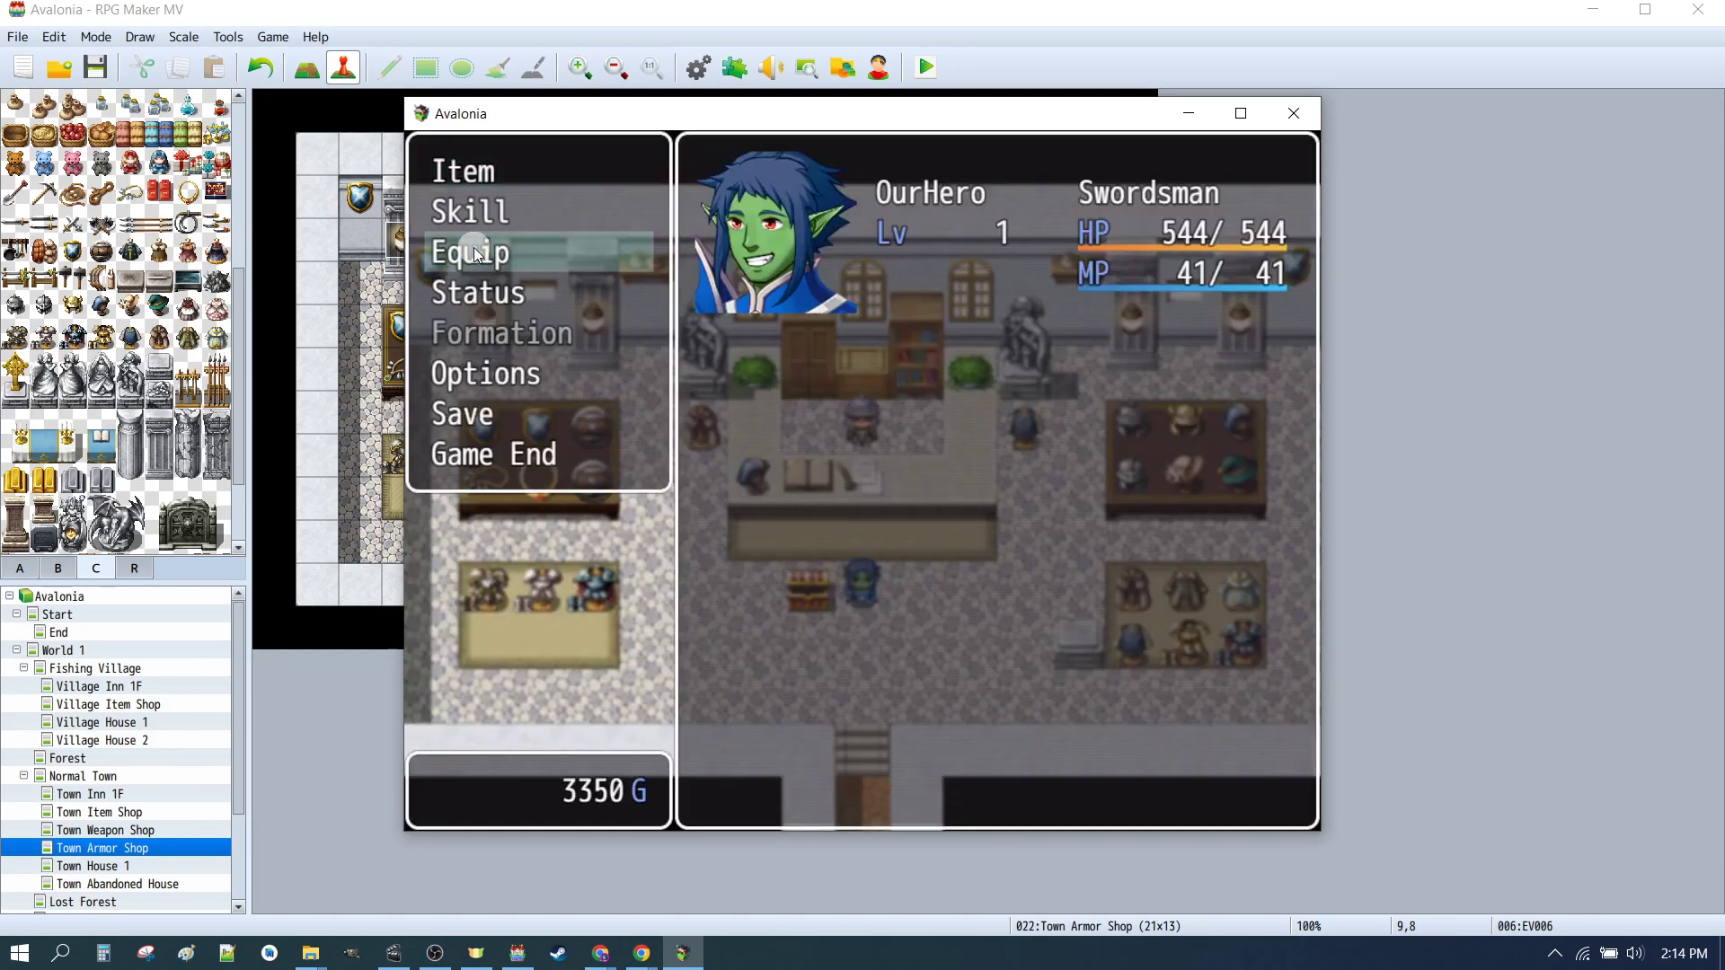
click(472, 251)
Step: Equip the Bronze Breastplate in OurHero's Body slot
click(877, 289)
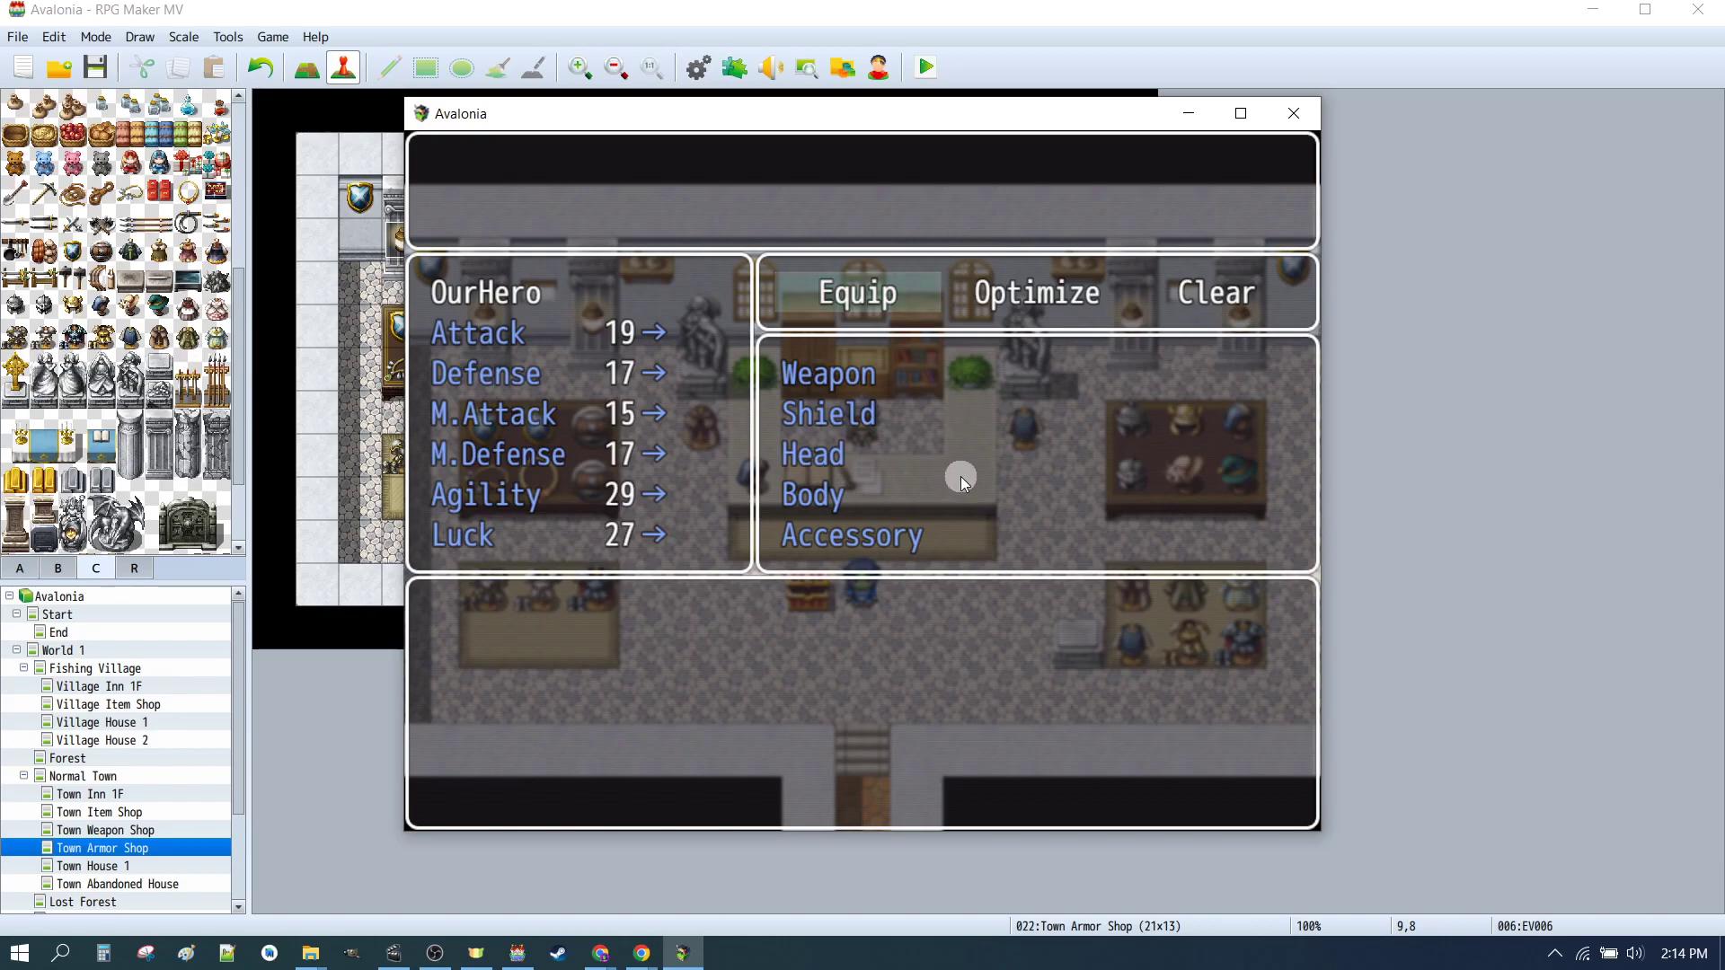
right_click(1016, 390)
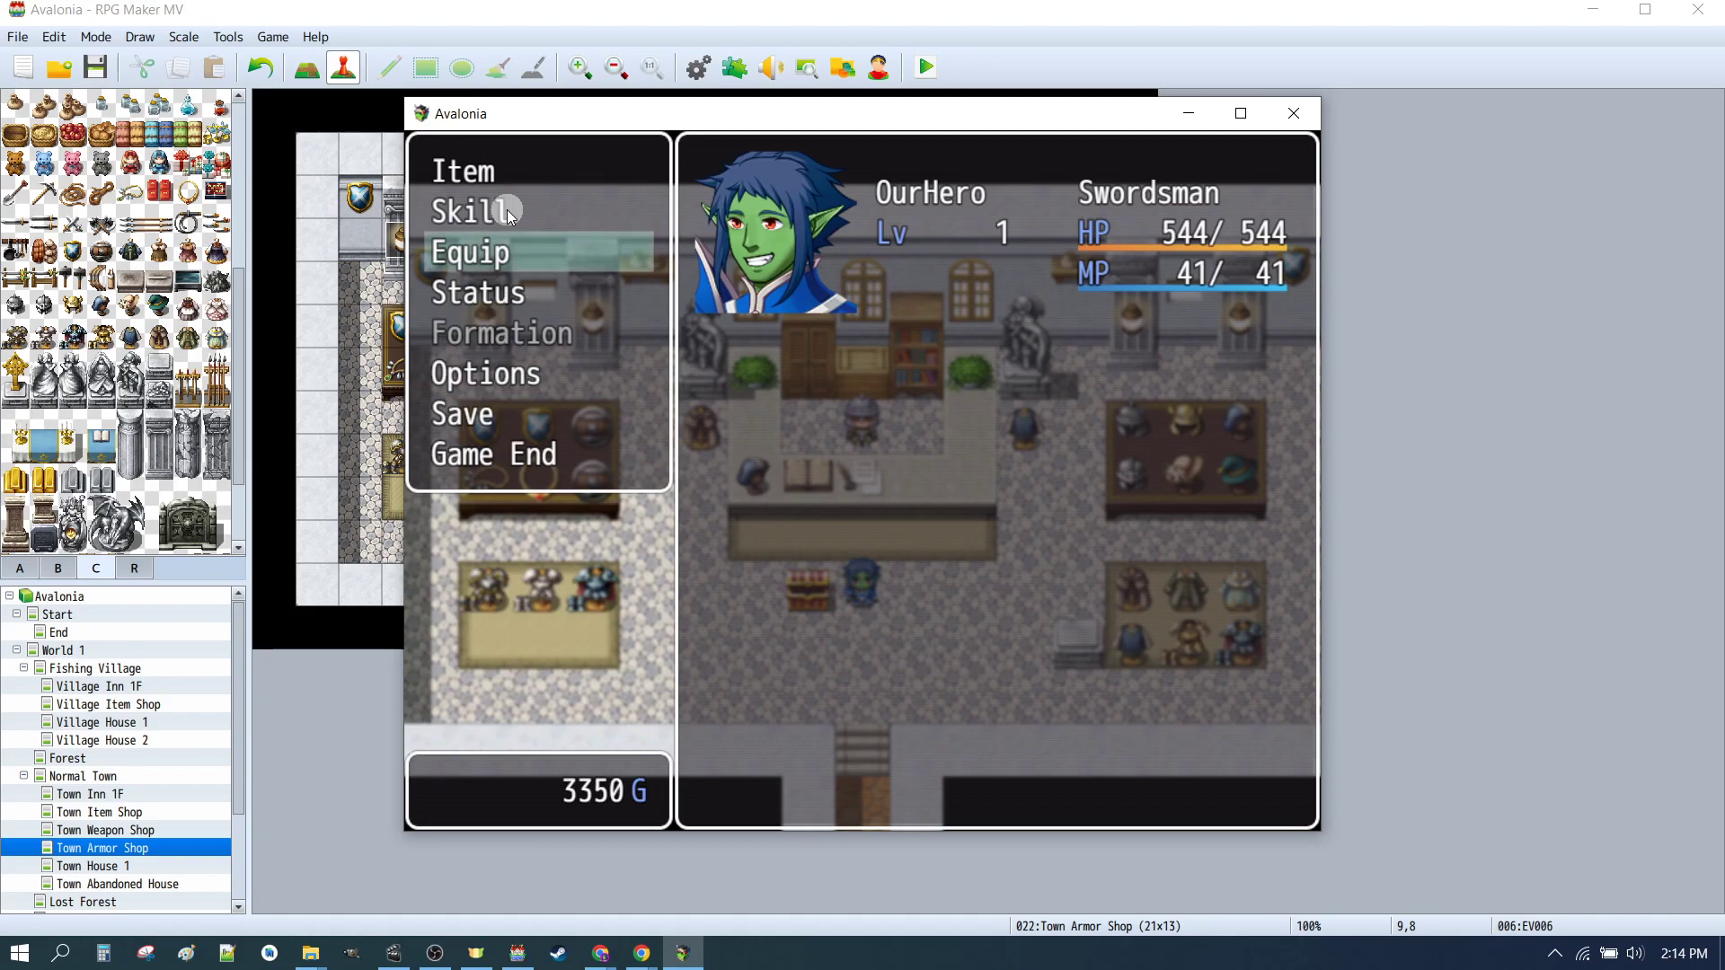
click(477, 254)
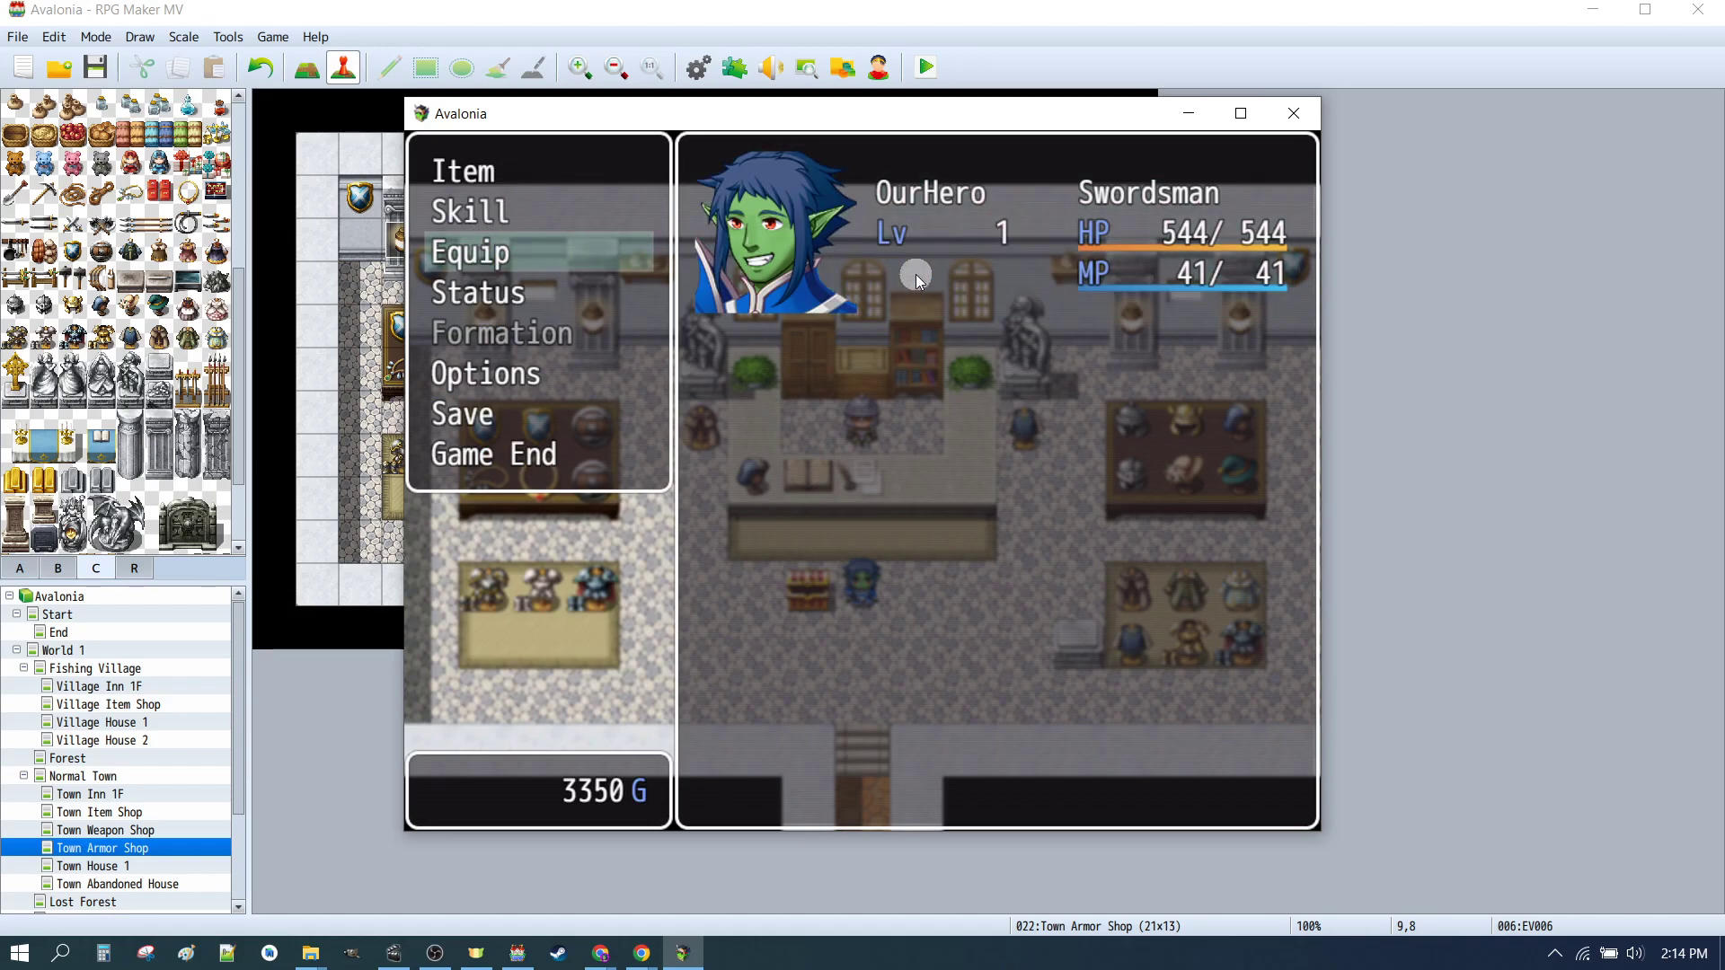
click(906, 242)
key(Return)
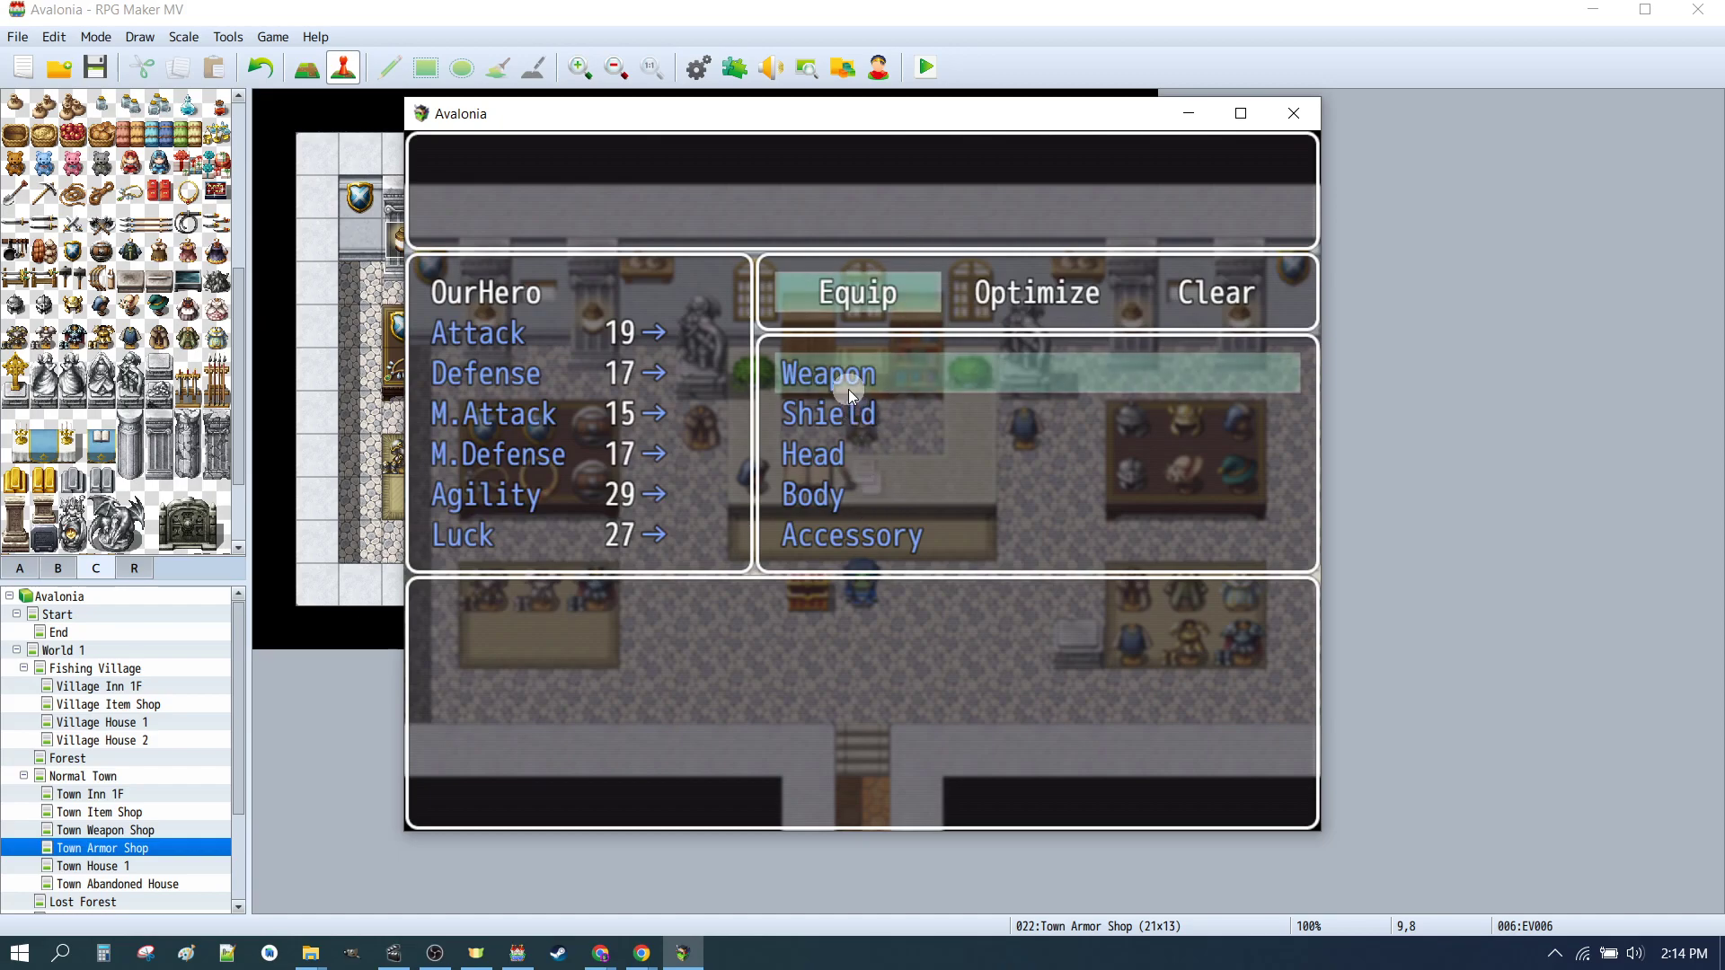
click(834, 449)
click(824, 506)
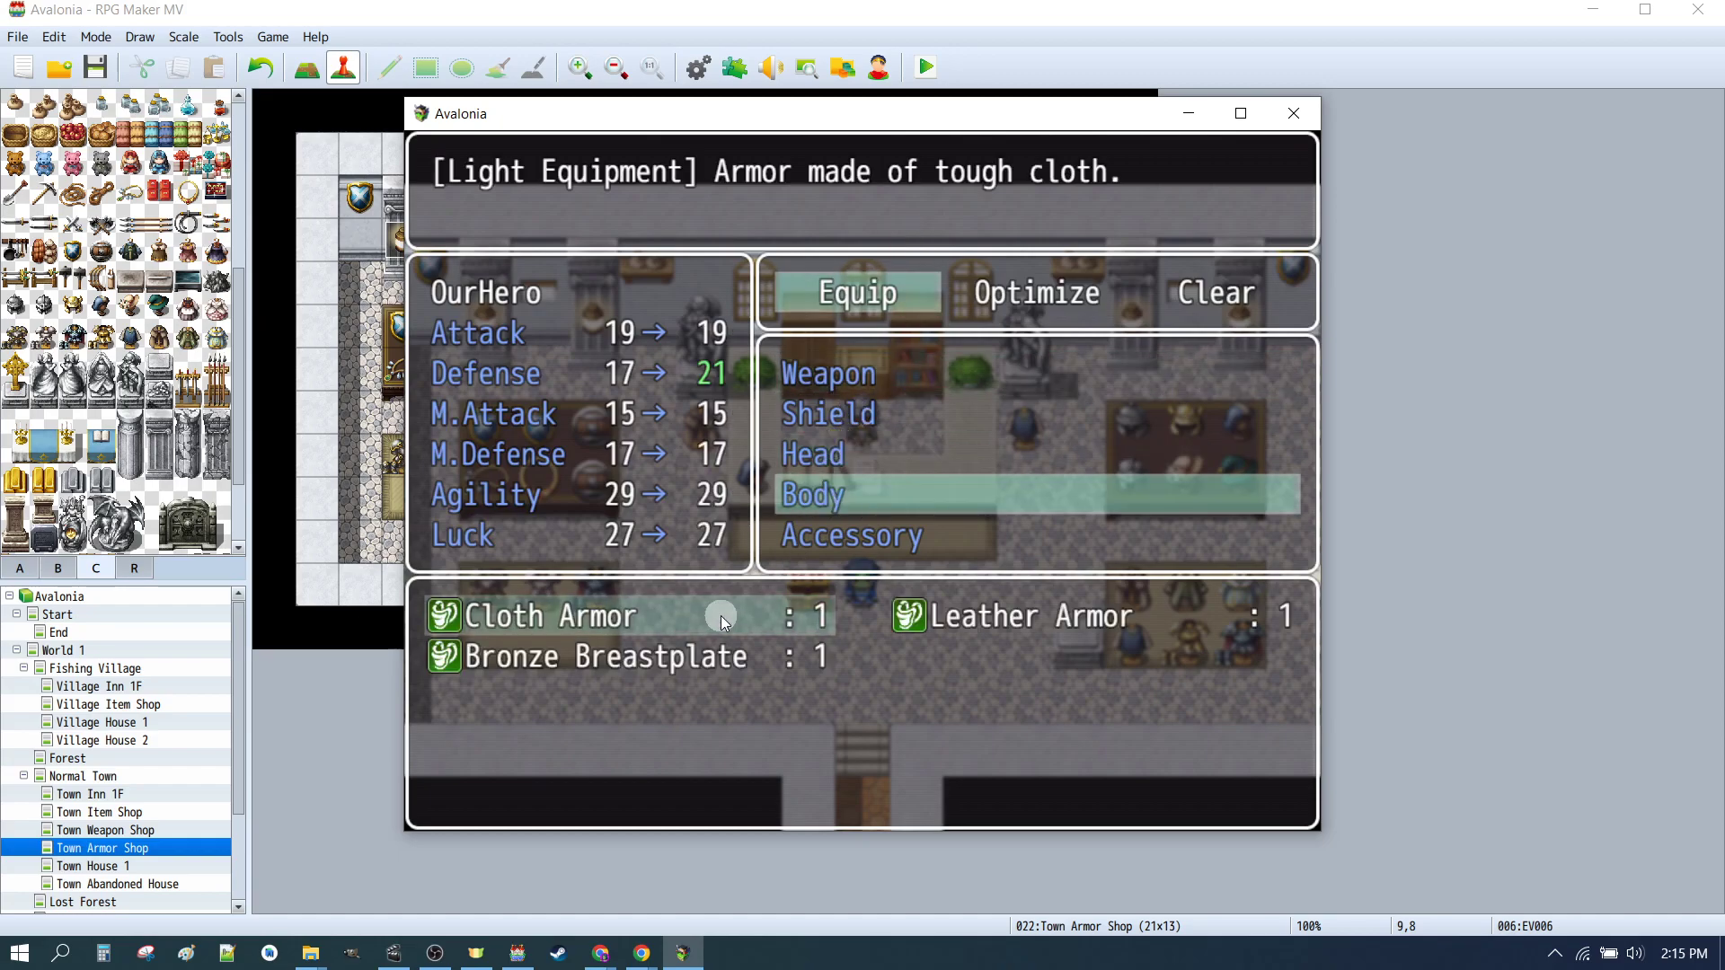
double_click(676, 661)
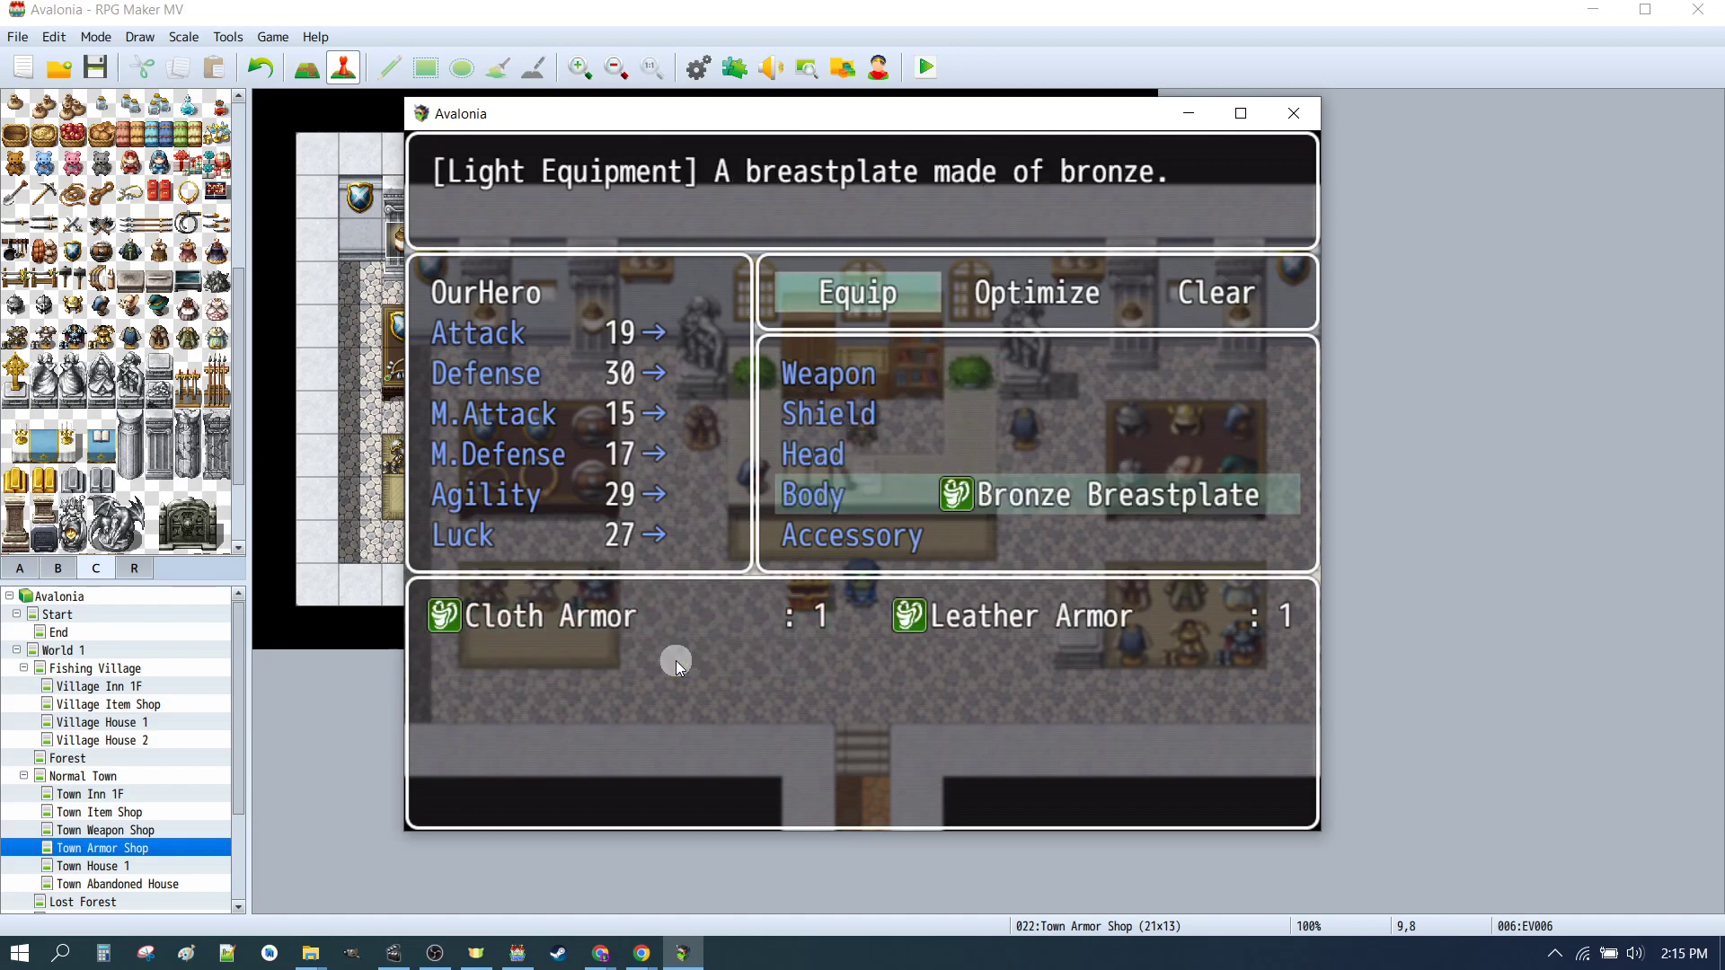
Step: Exit the menu, walk around the shop and close the playtest window
right_click(1035, 649)
right_click(1033, 650)
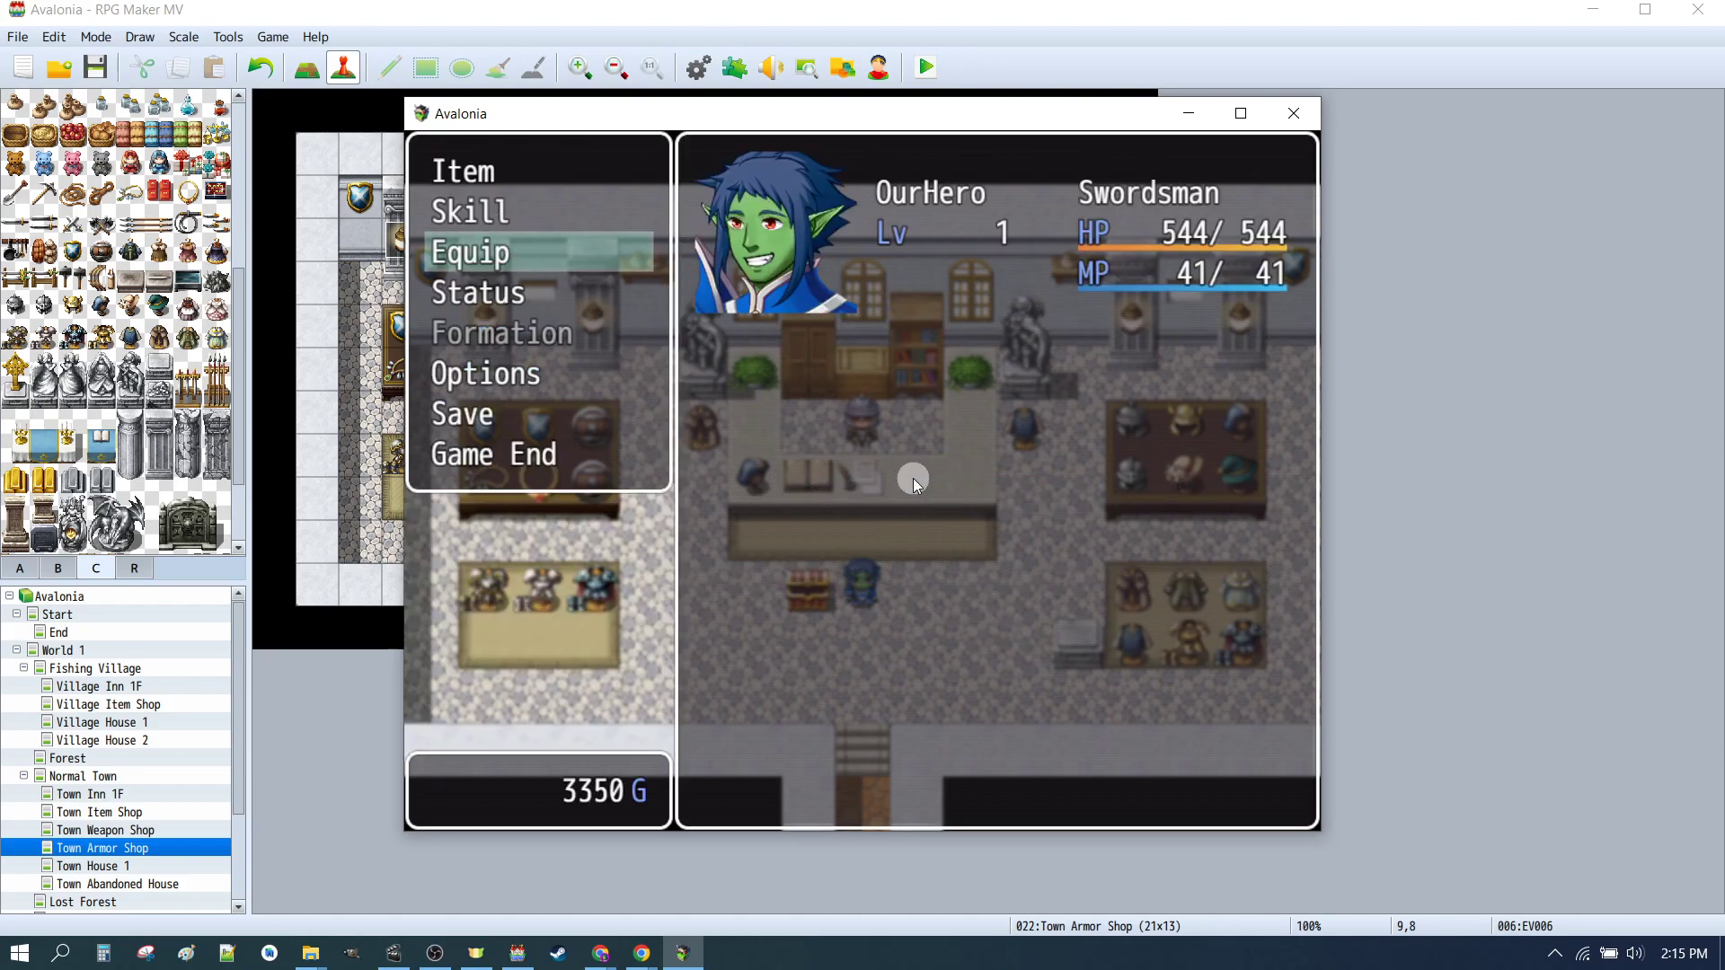
right_click(871, 456)
click(871, 656)
click(979, 585)
click(747, 593)
click(837, 674)
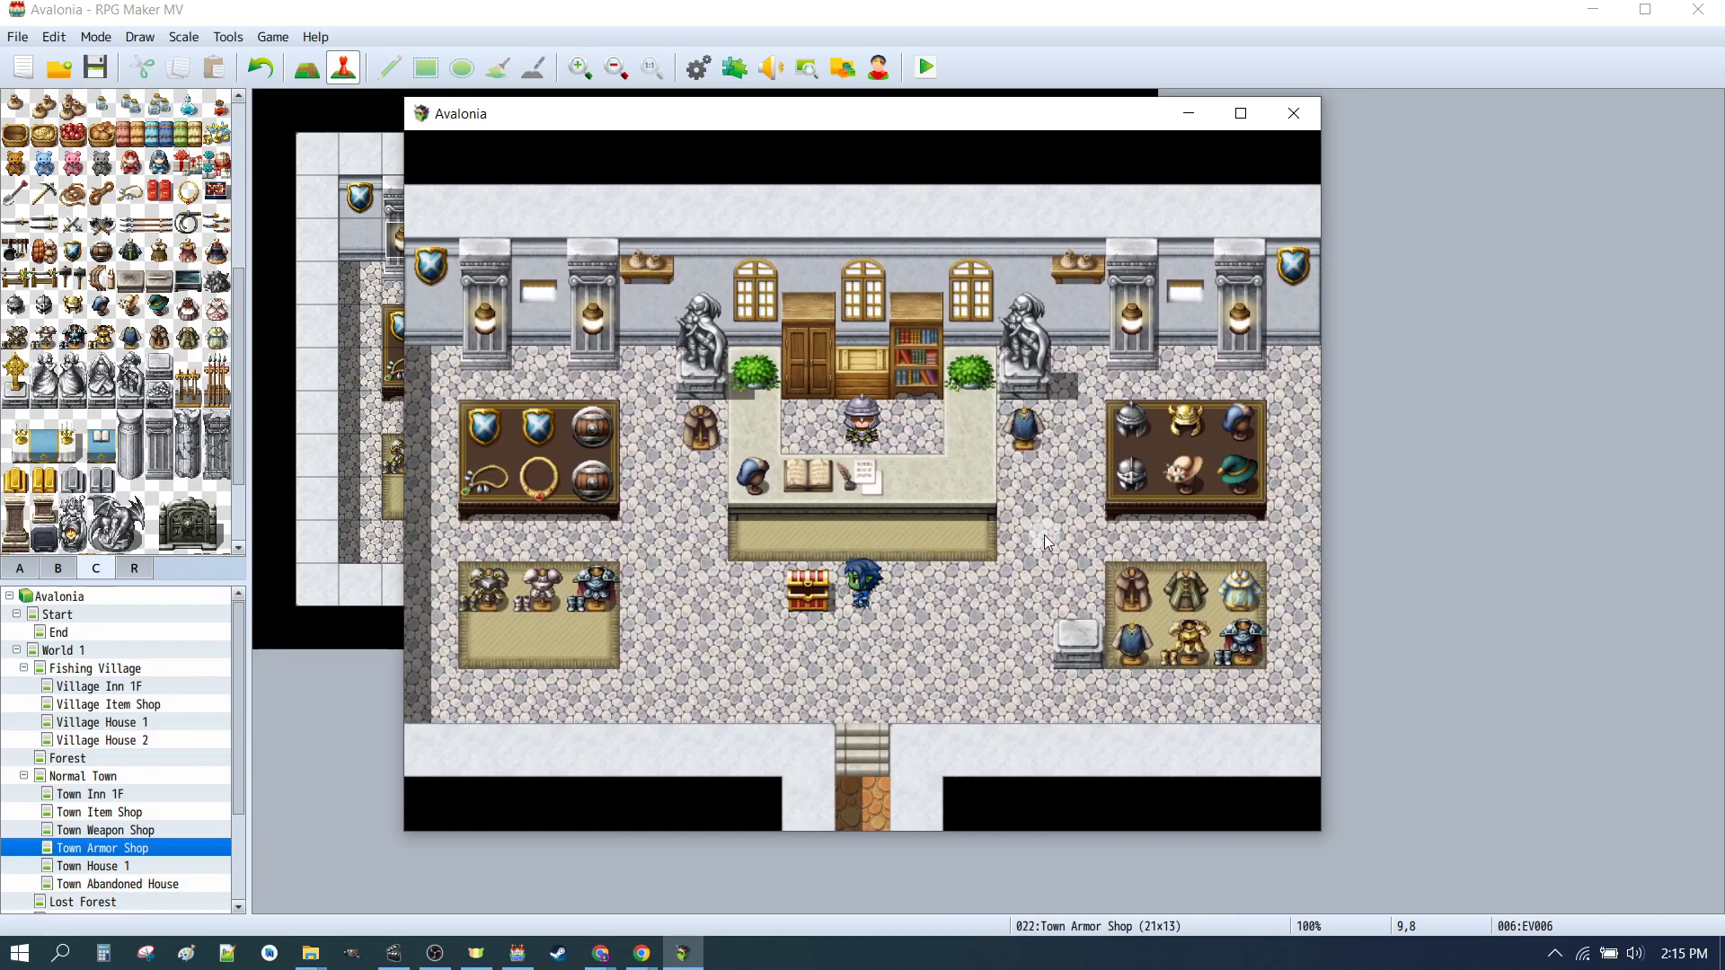
key(alt+F4)
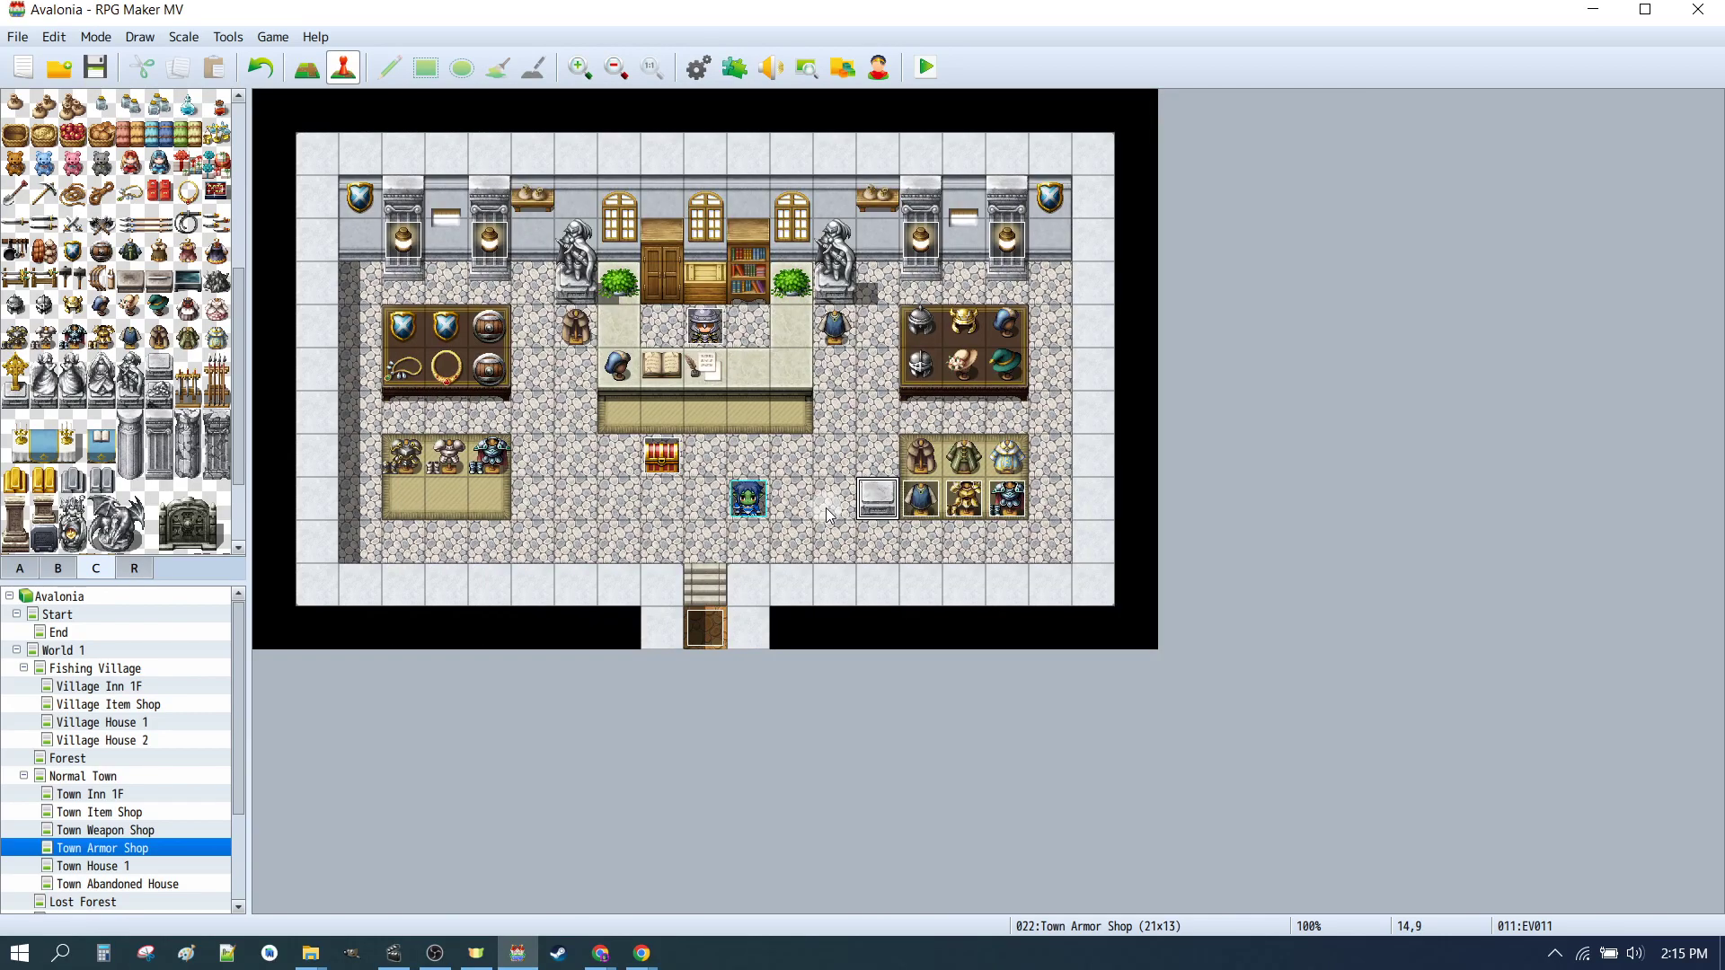
Step: Open the EV008 event and review its image and the Body Change Equipment command
double_click(930, 501)
double_click(479, 559)
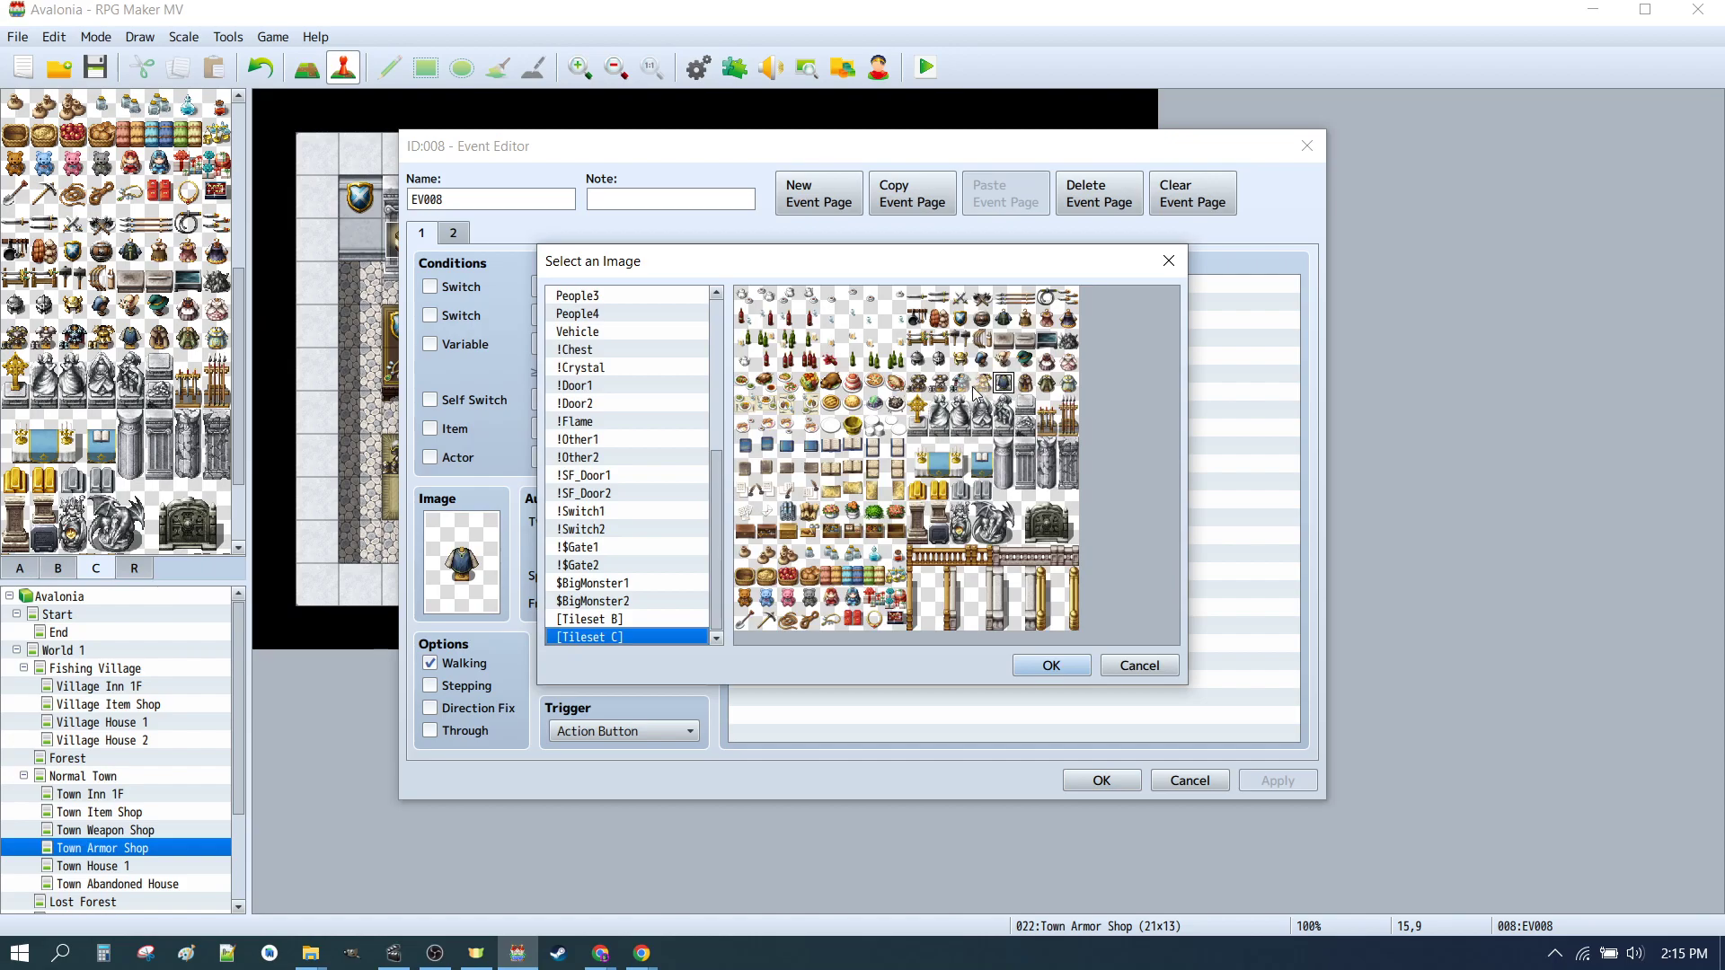
click(1053, 666)
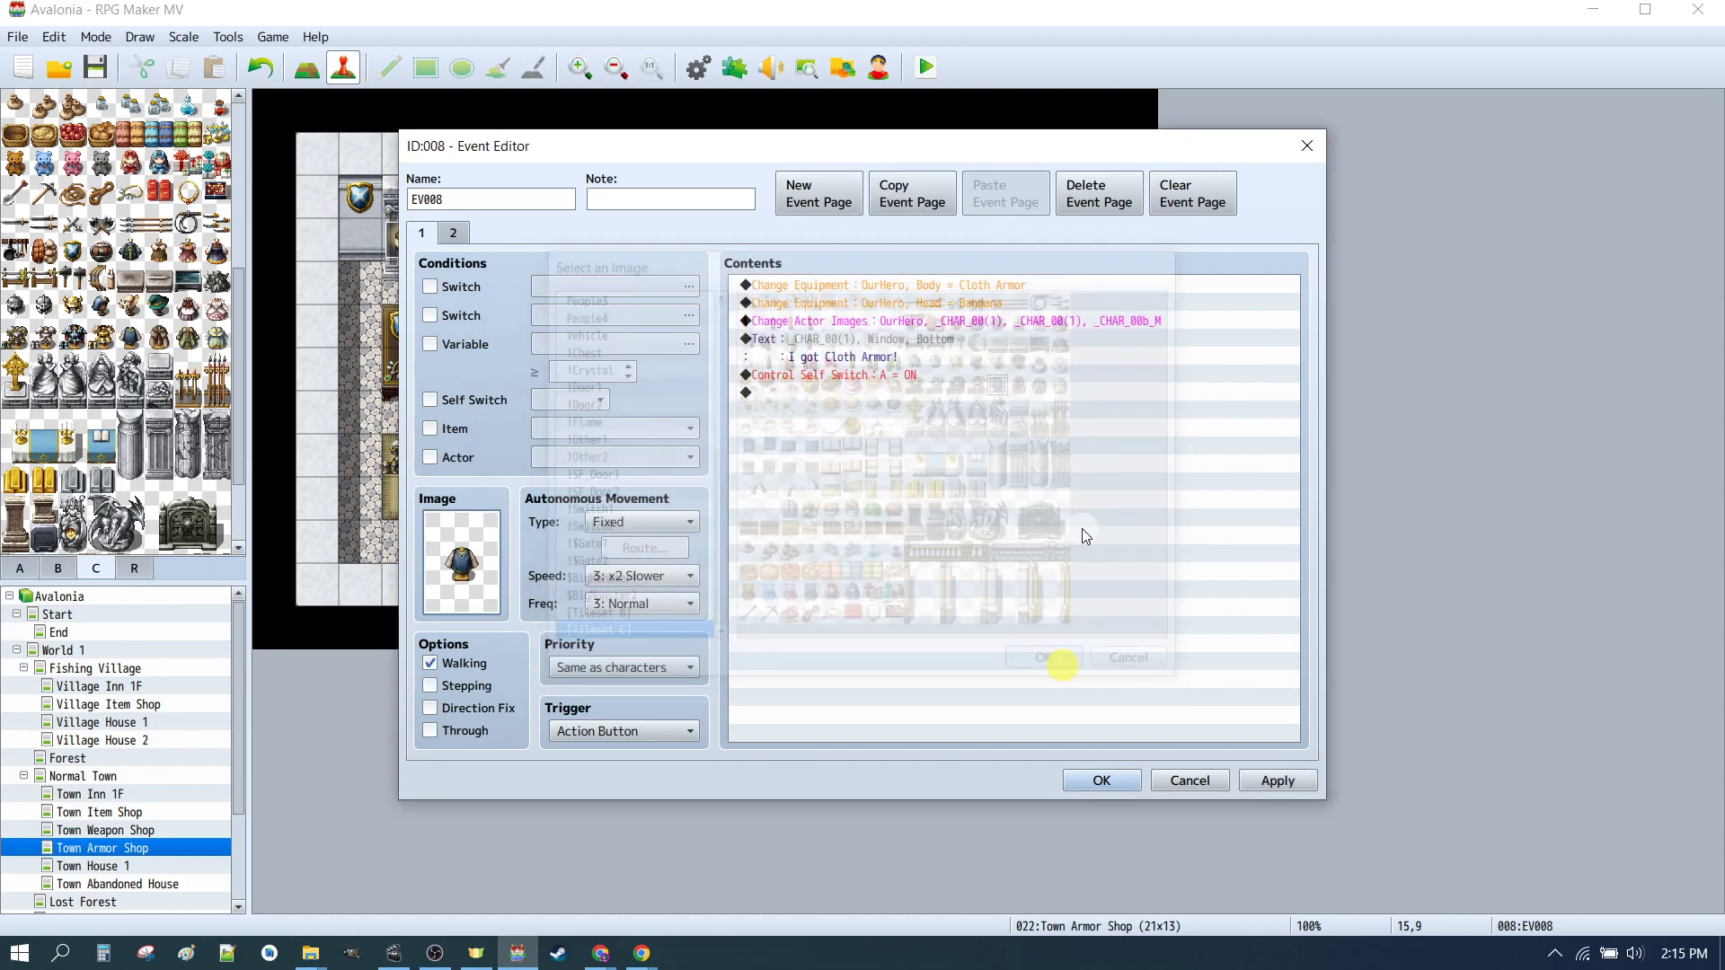
click(845, 285)
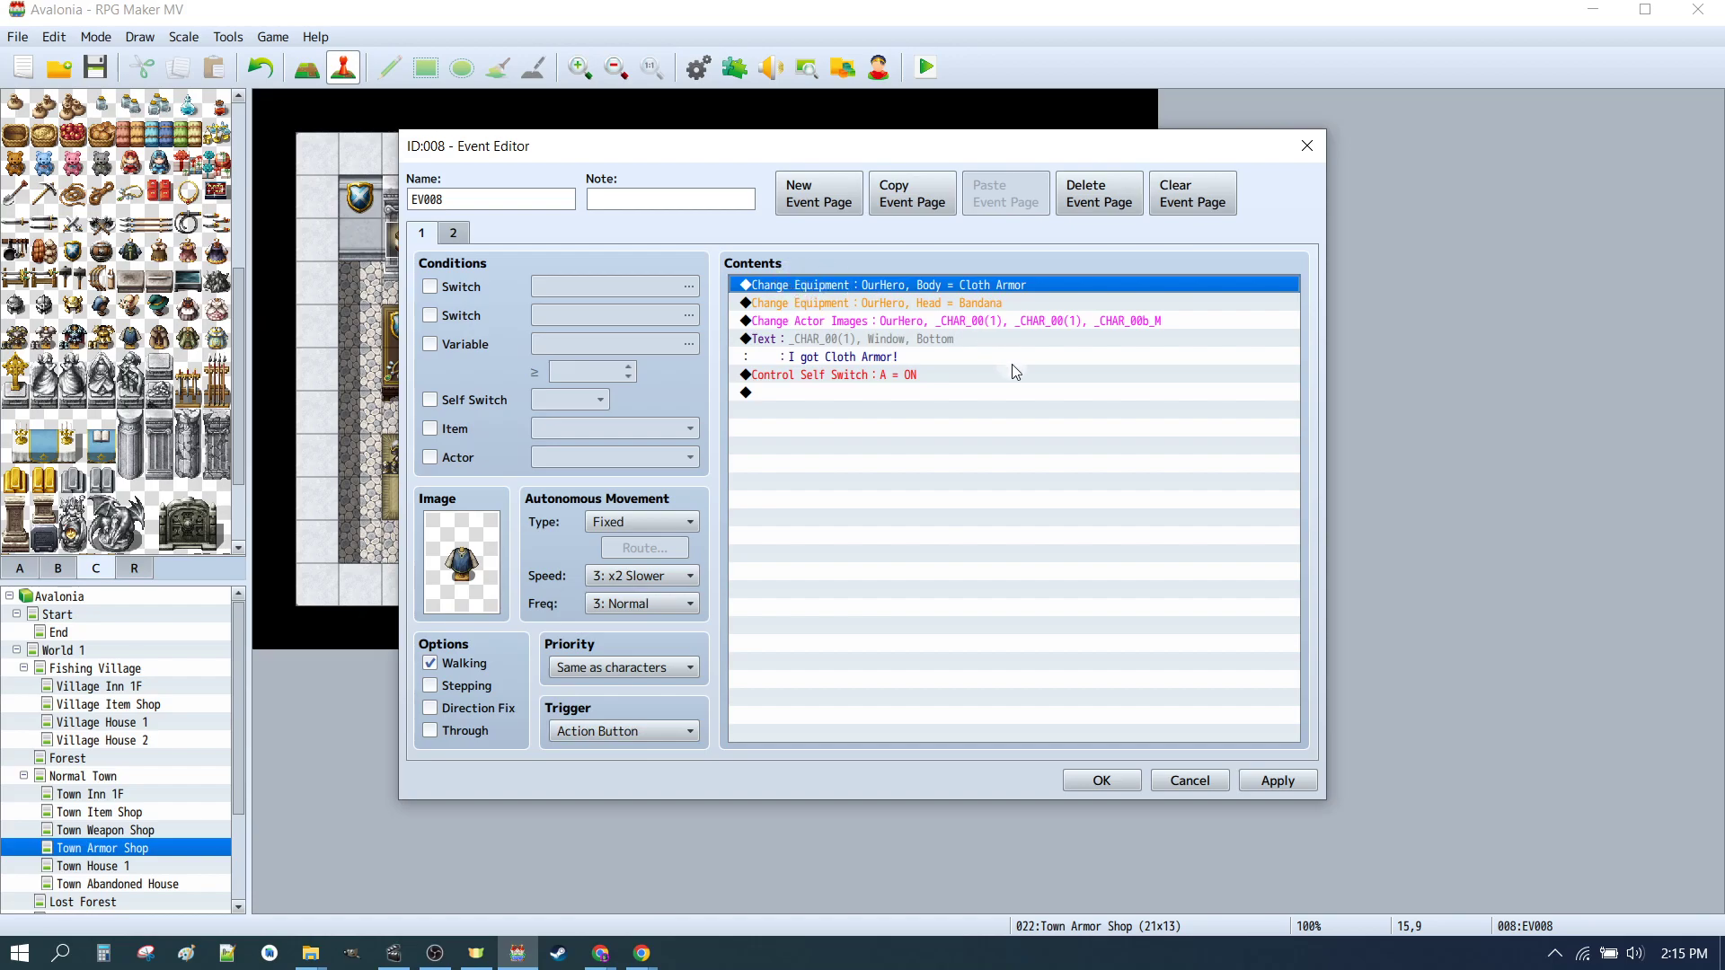
double_click(853, 288)
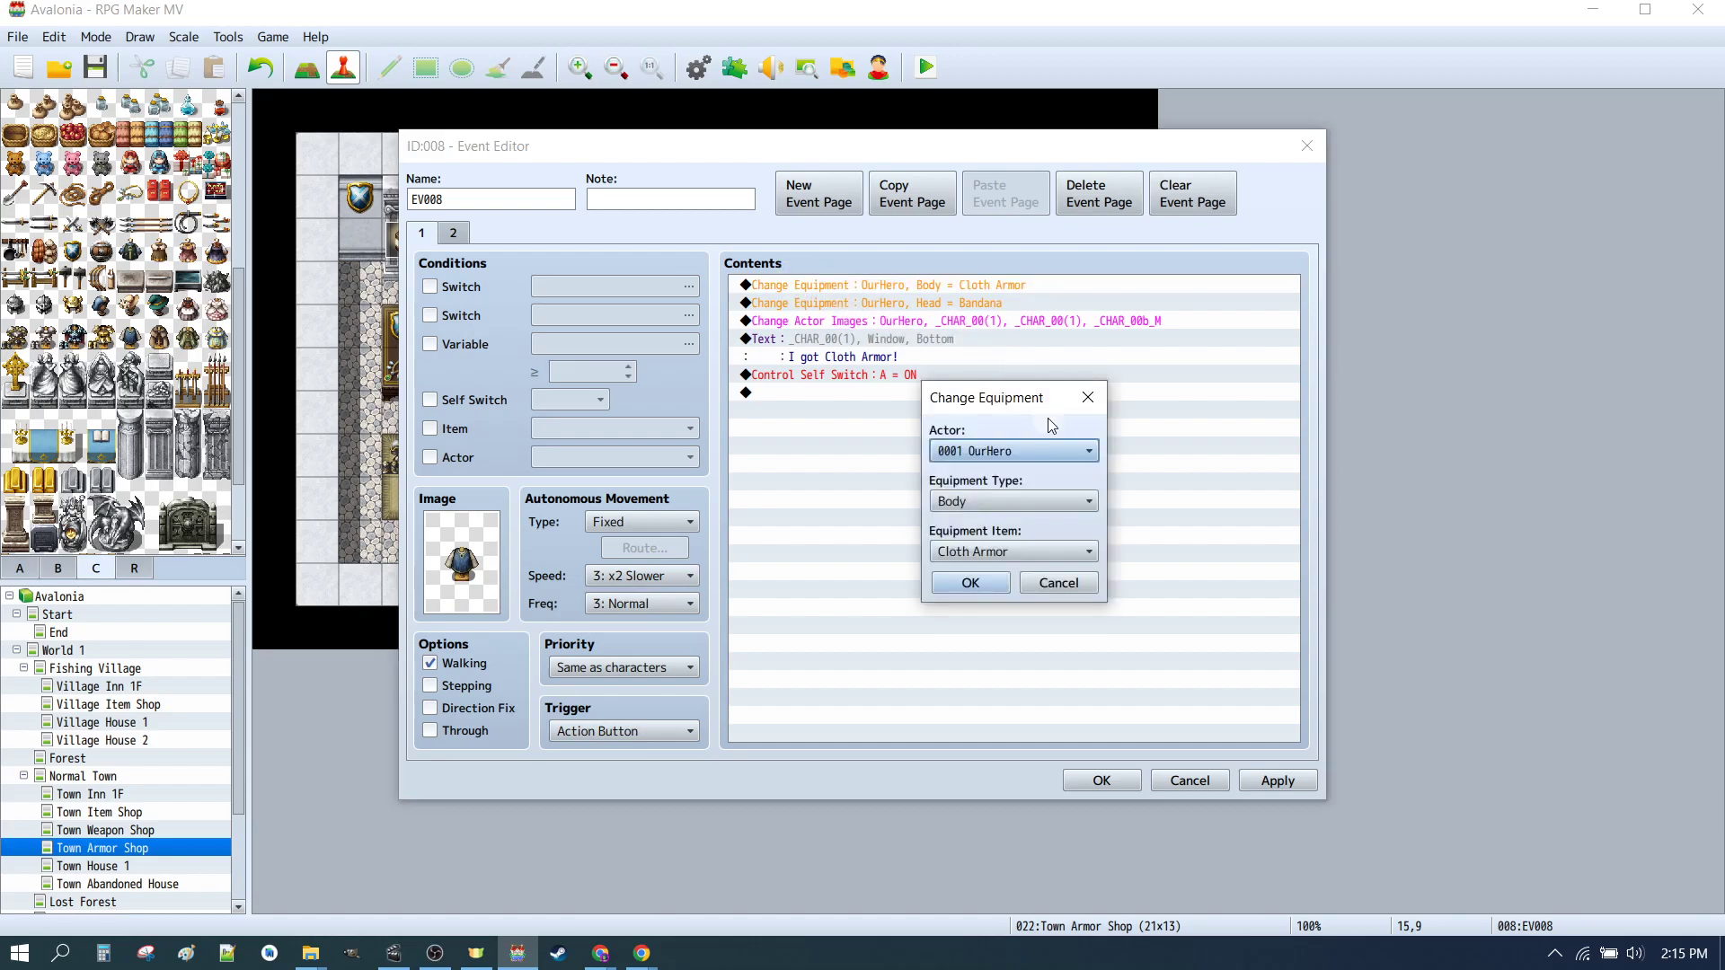
click(1059, 583)
Step: Review the event's Head equipment, Change Actor Images and Show Text commands and its second page
key(Down)
double_click(920, 305)
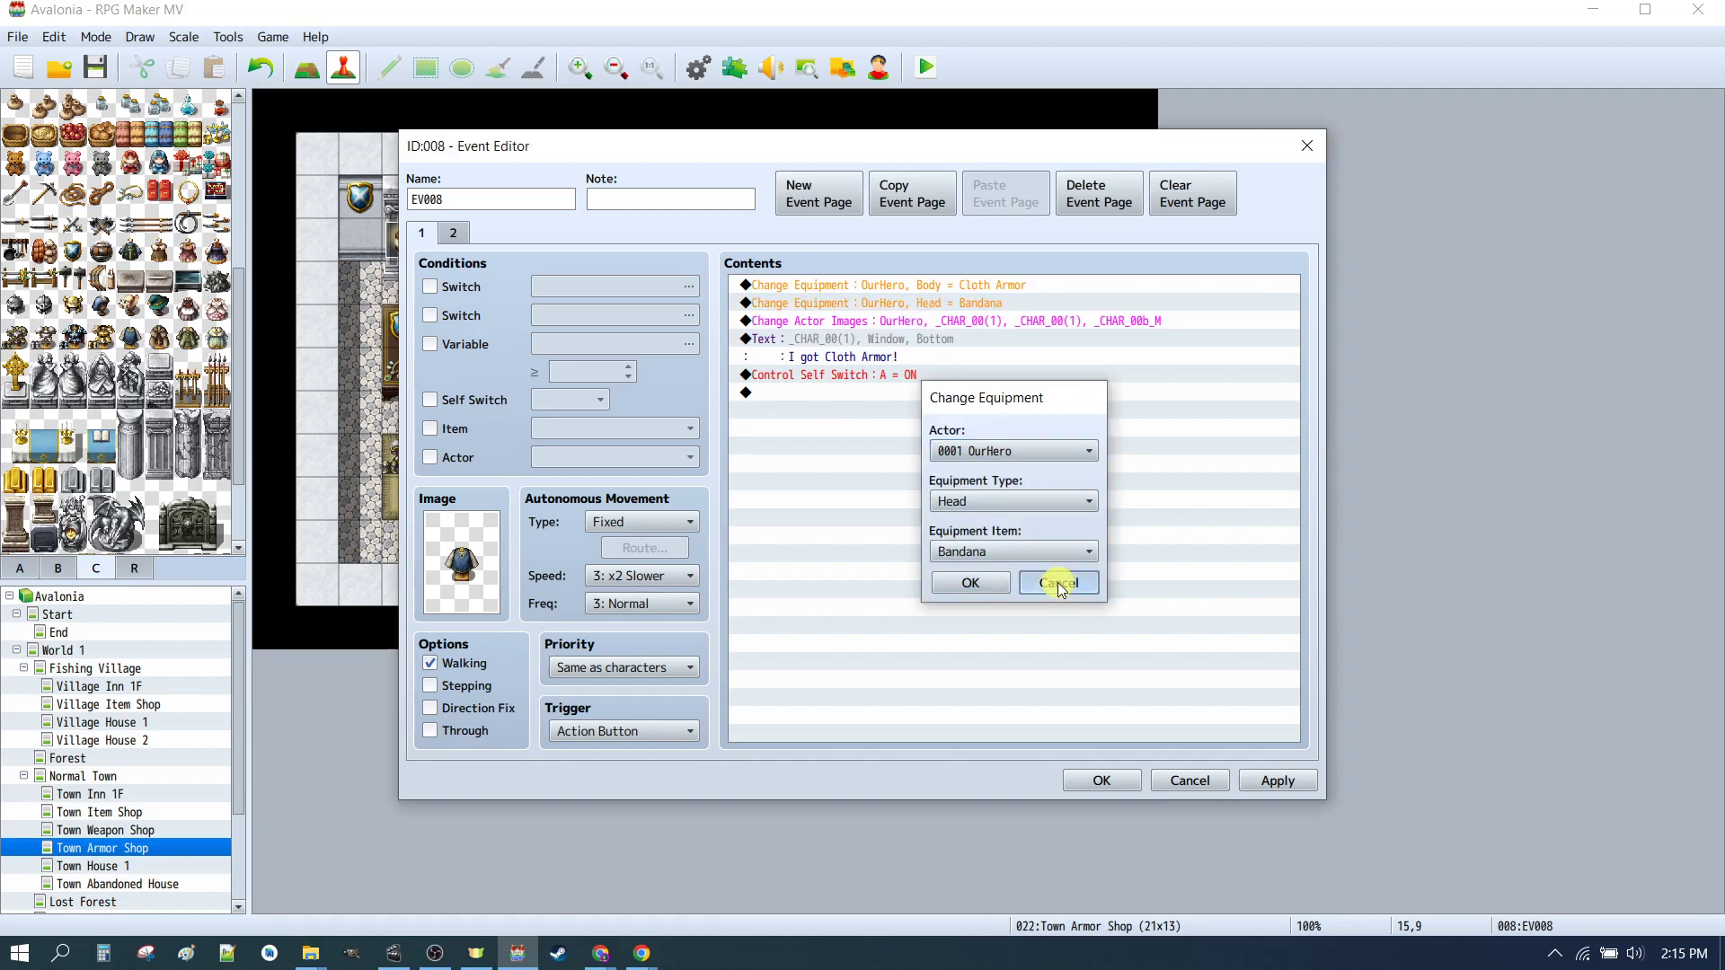
click(1053, 584)
double_click(896, 324)
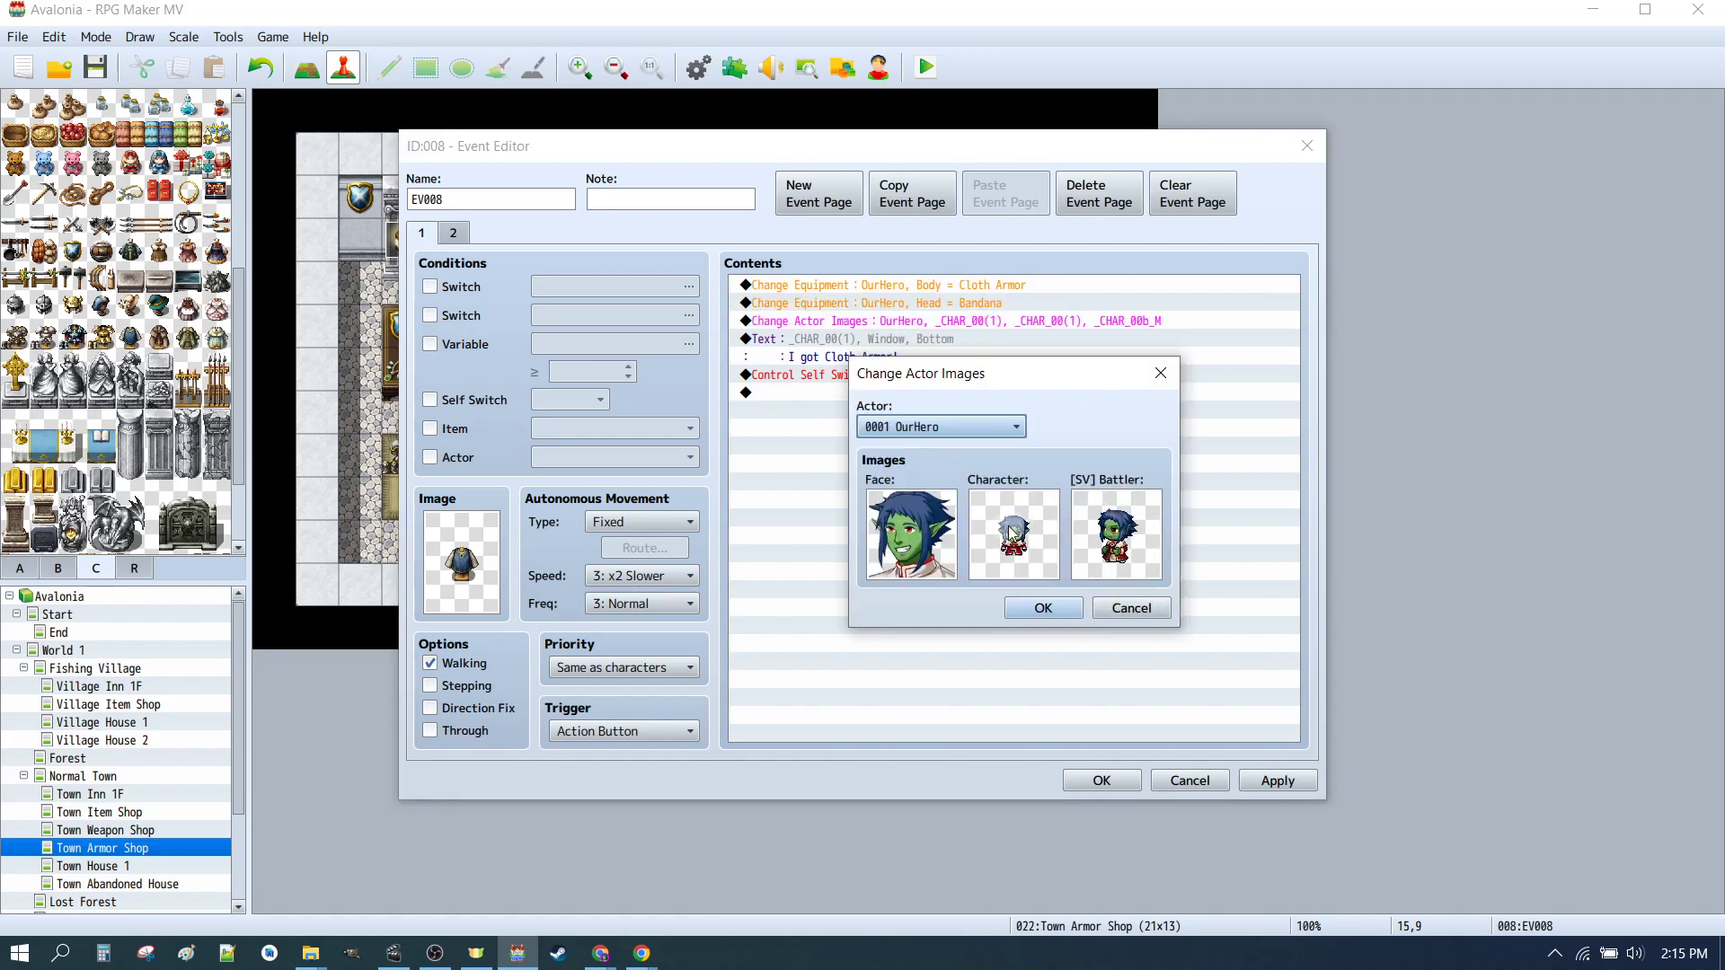
click(1038, 607)
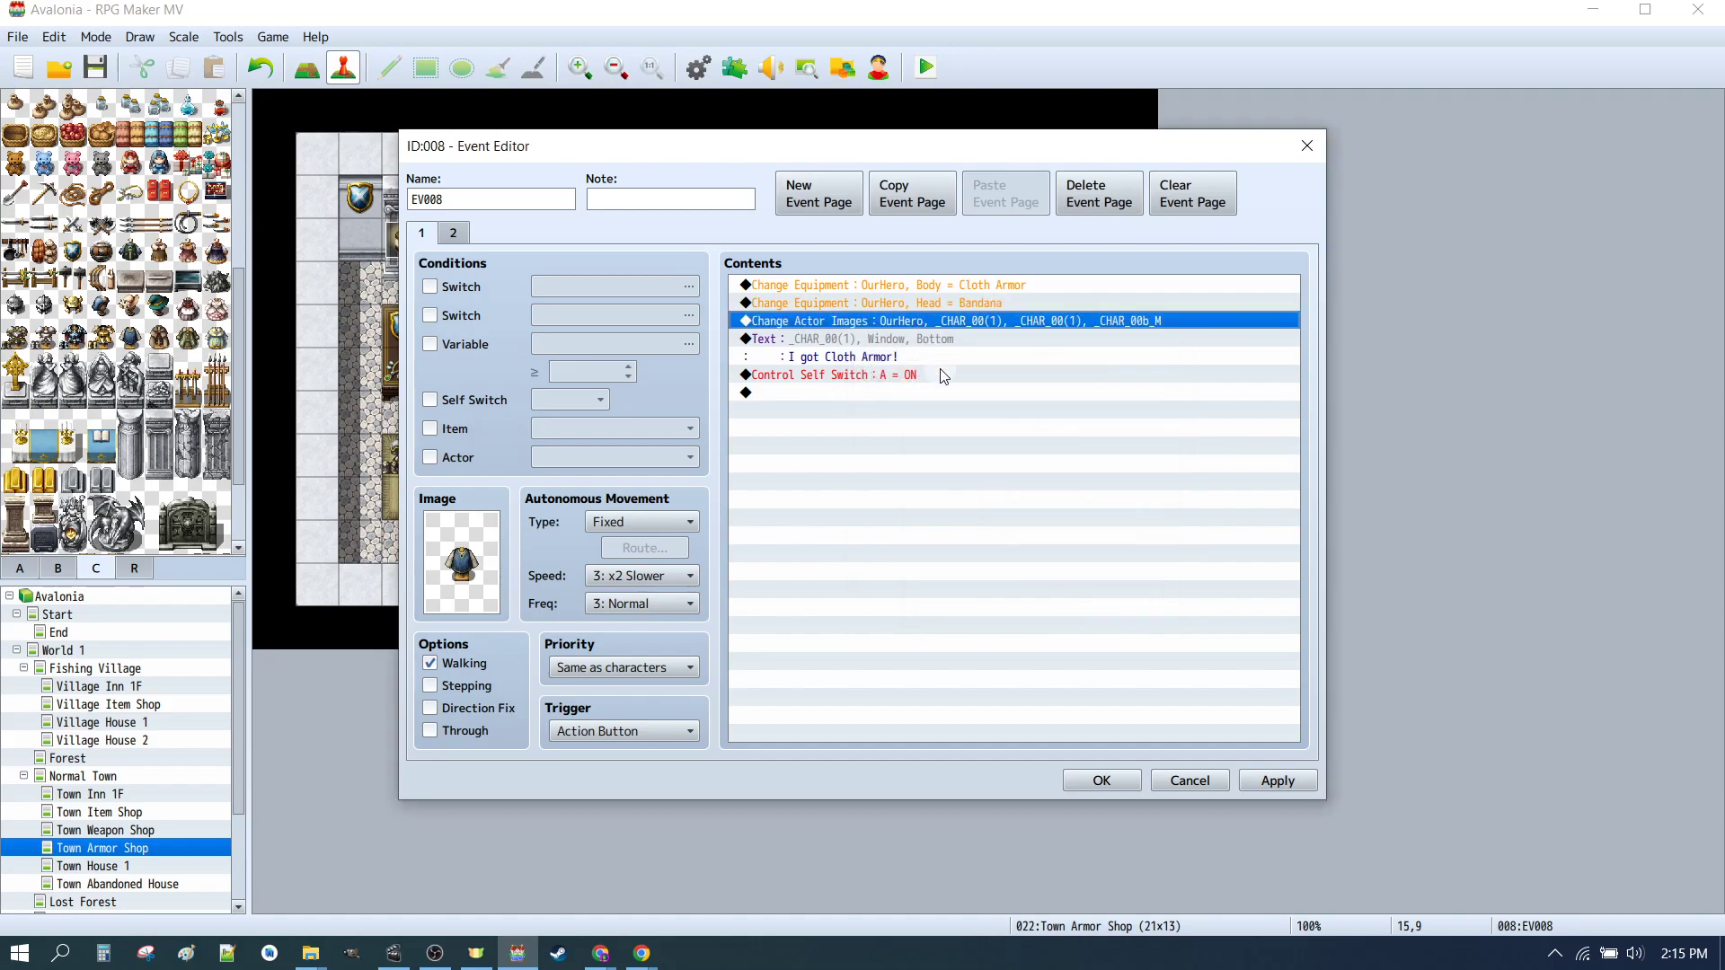
double_click(874, 347)
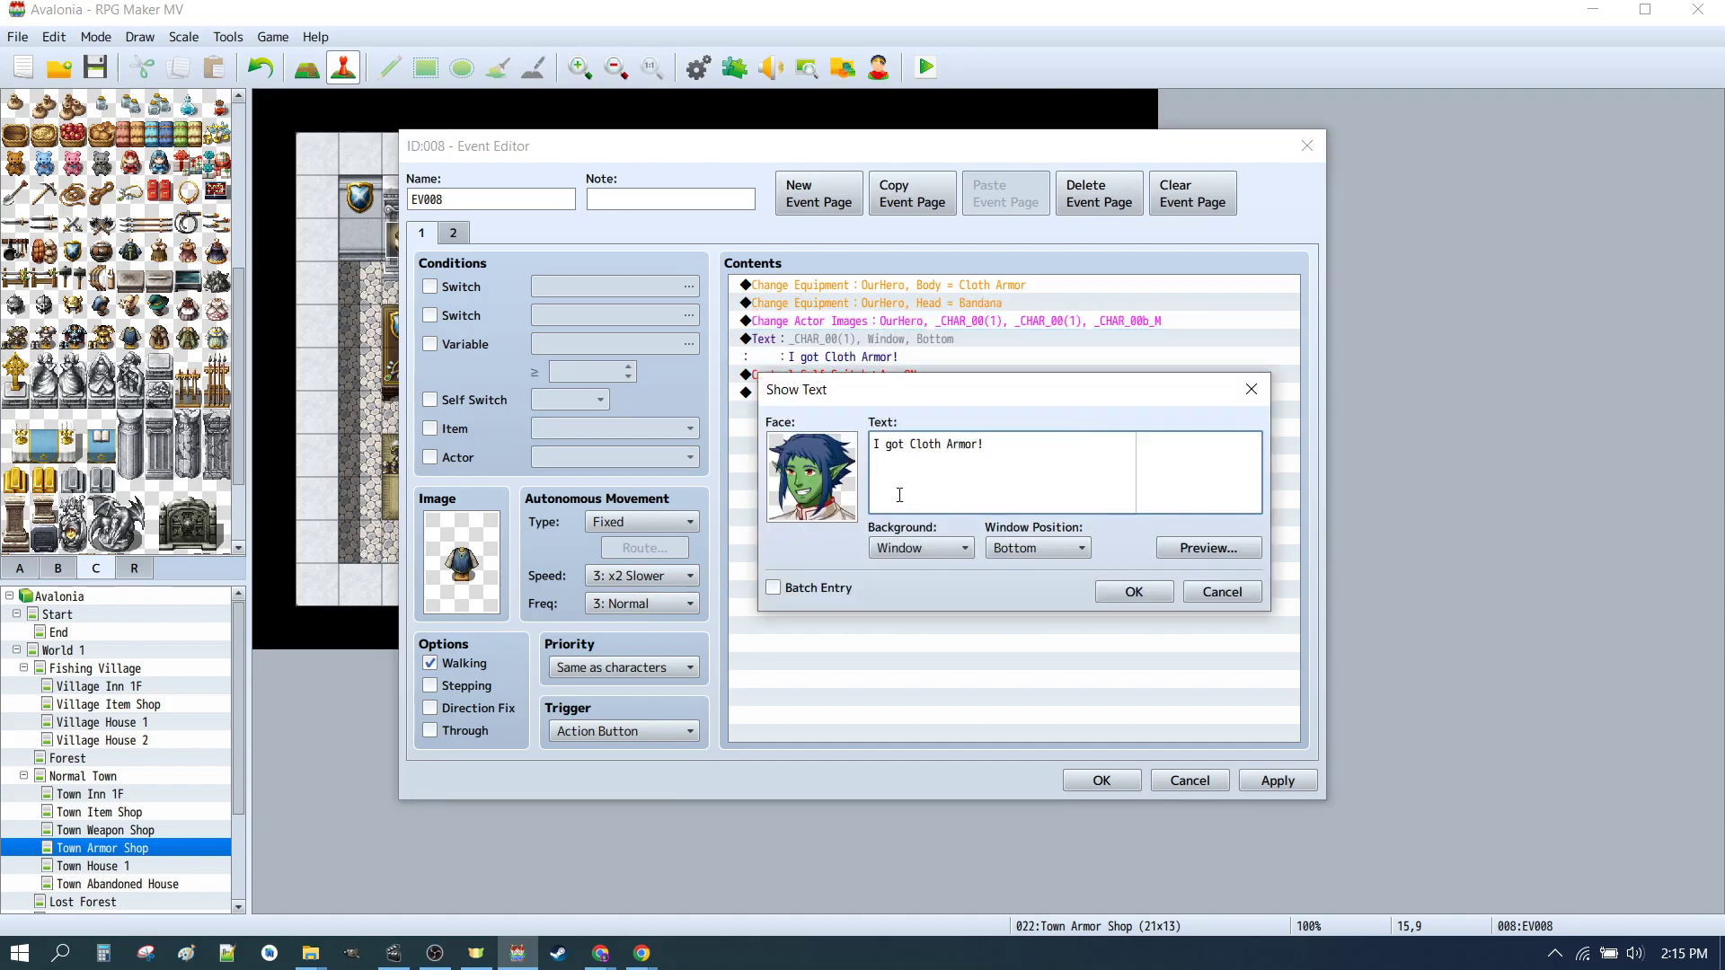
click(1159, 593)
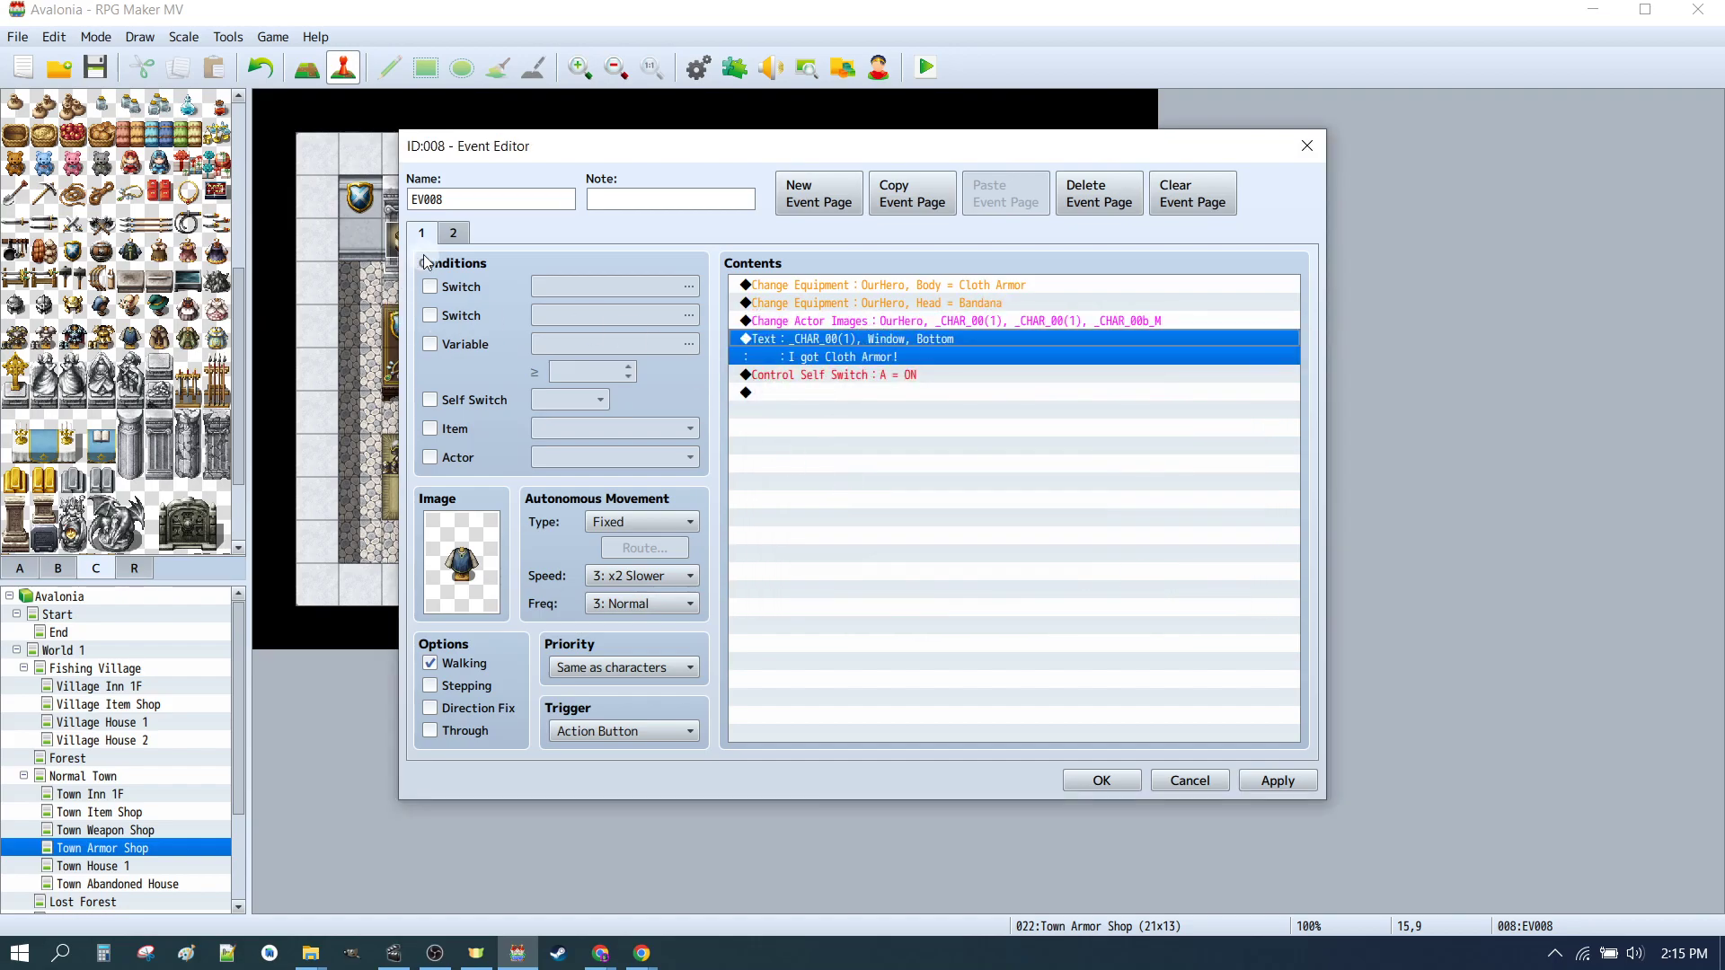
click(455, 238)
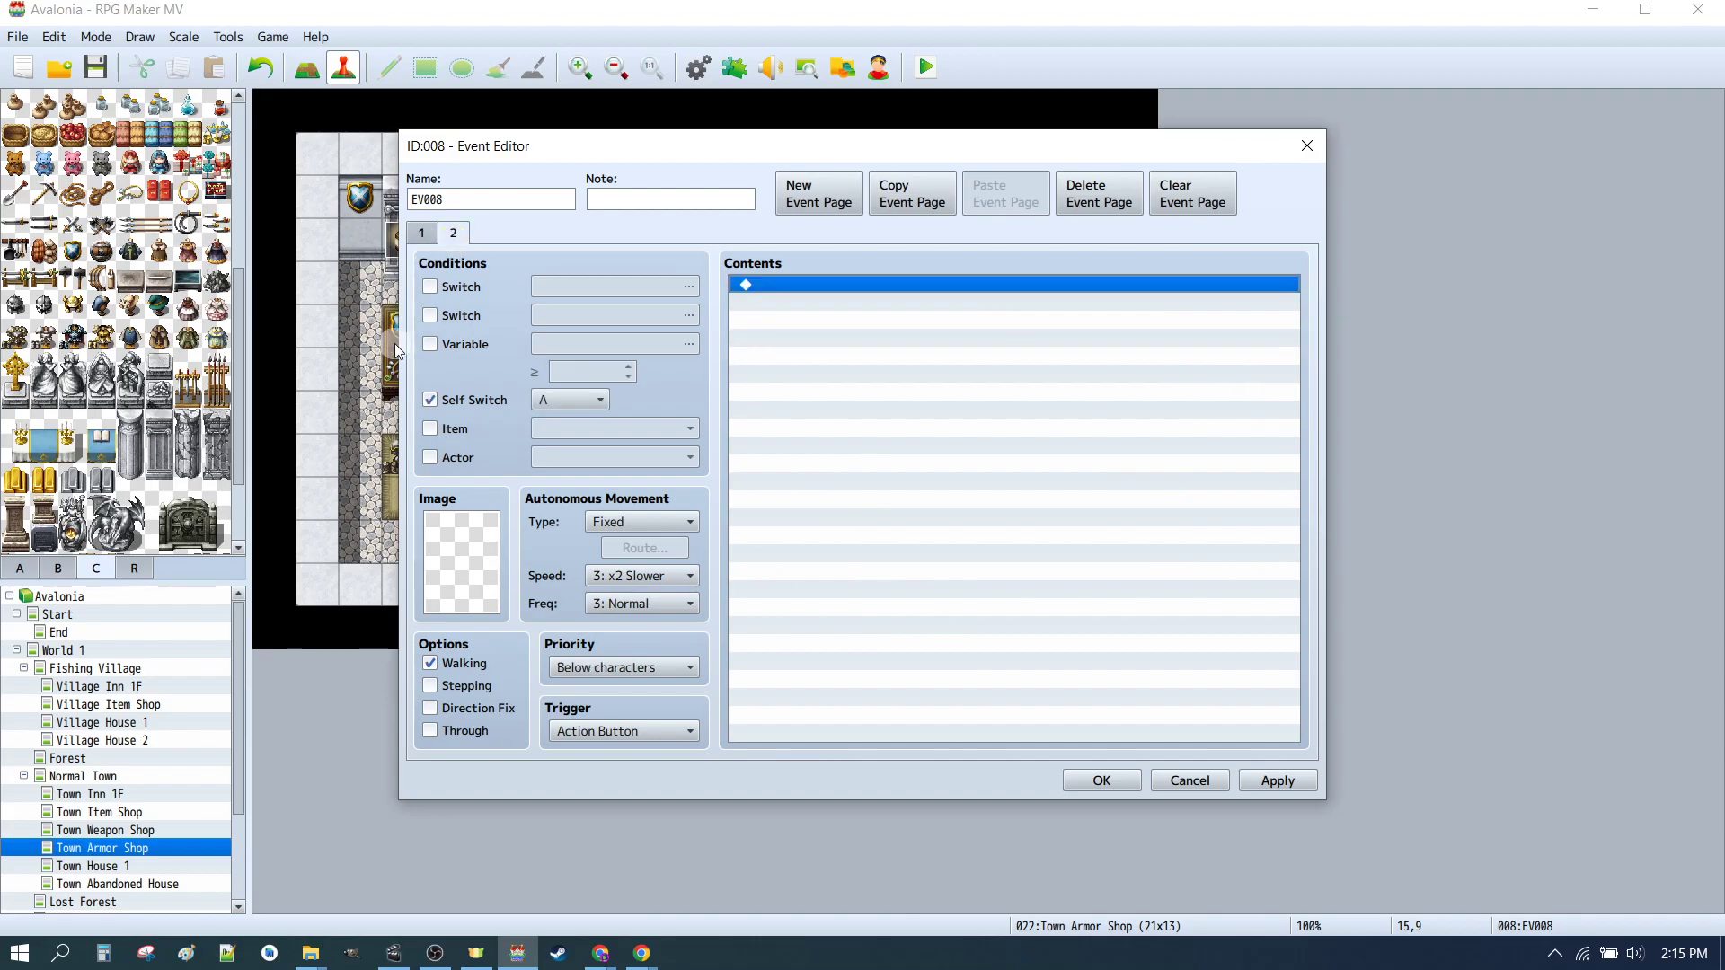
Step: Close the editor, reopen the EV008 event and look over its two pages before closing it again
click(1102, 780)
click(925, 510)
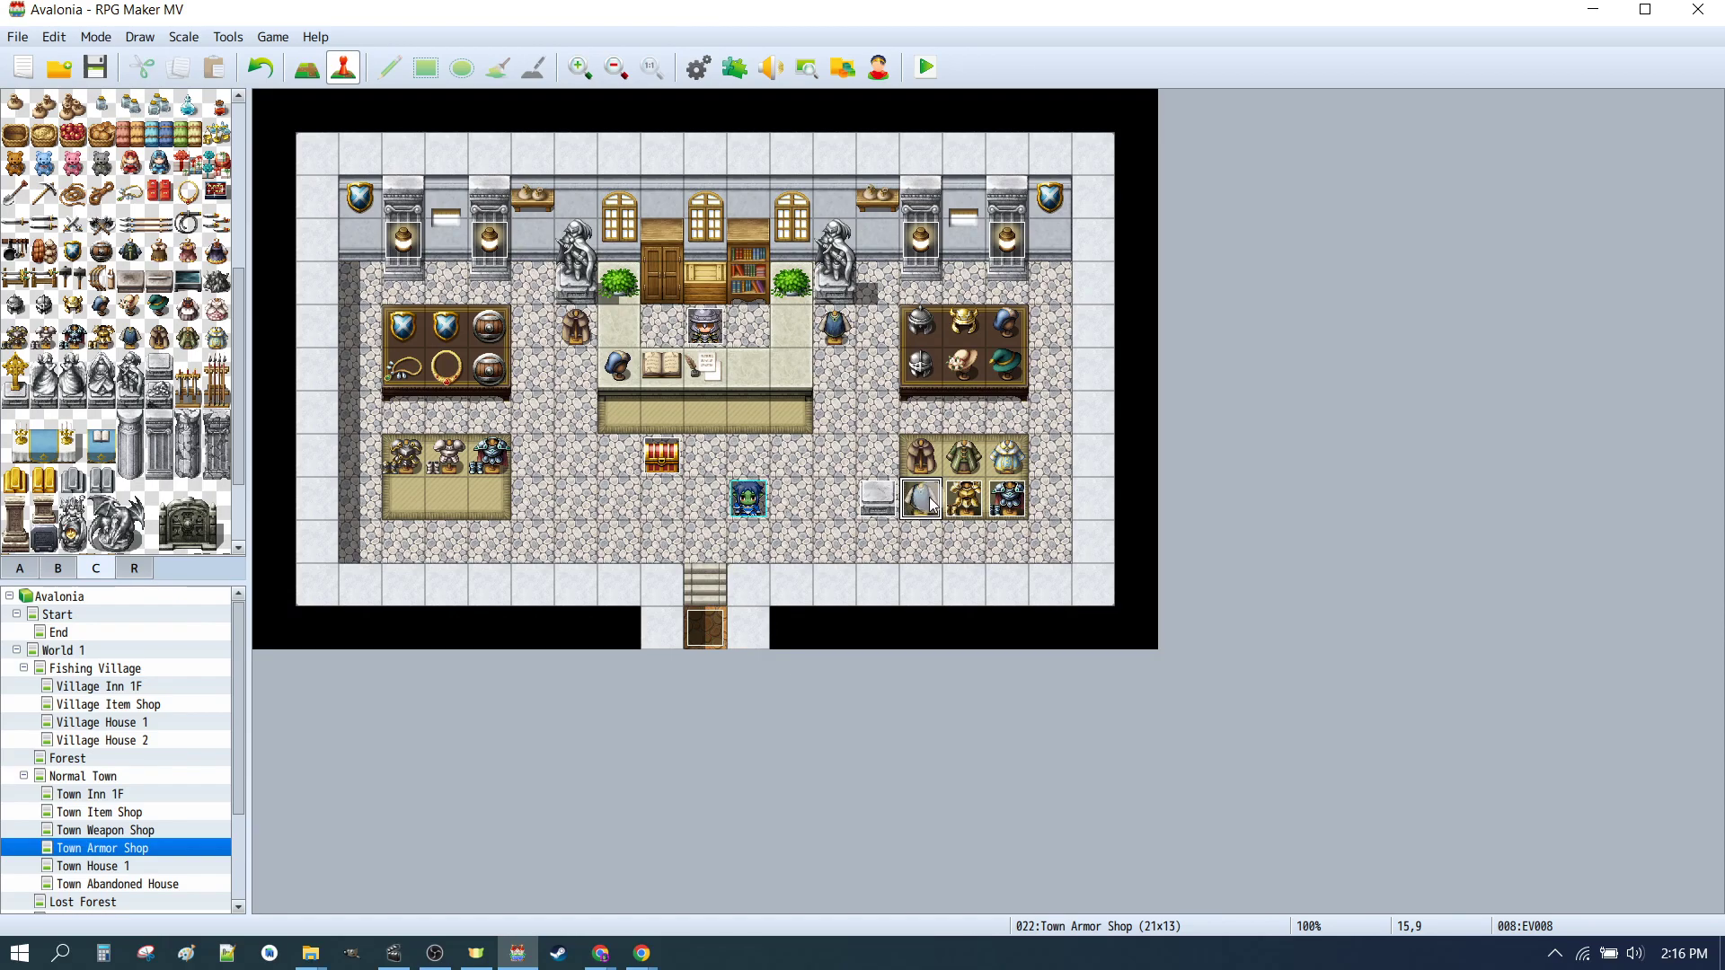
double_click(923, 497)
click(795, 389)
key(Delete)
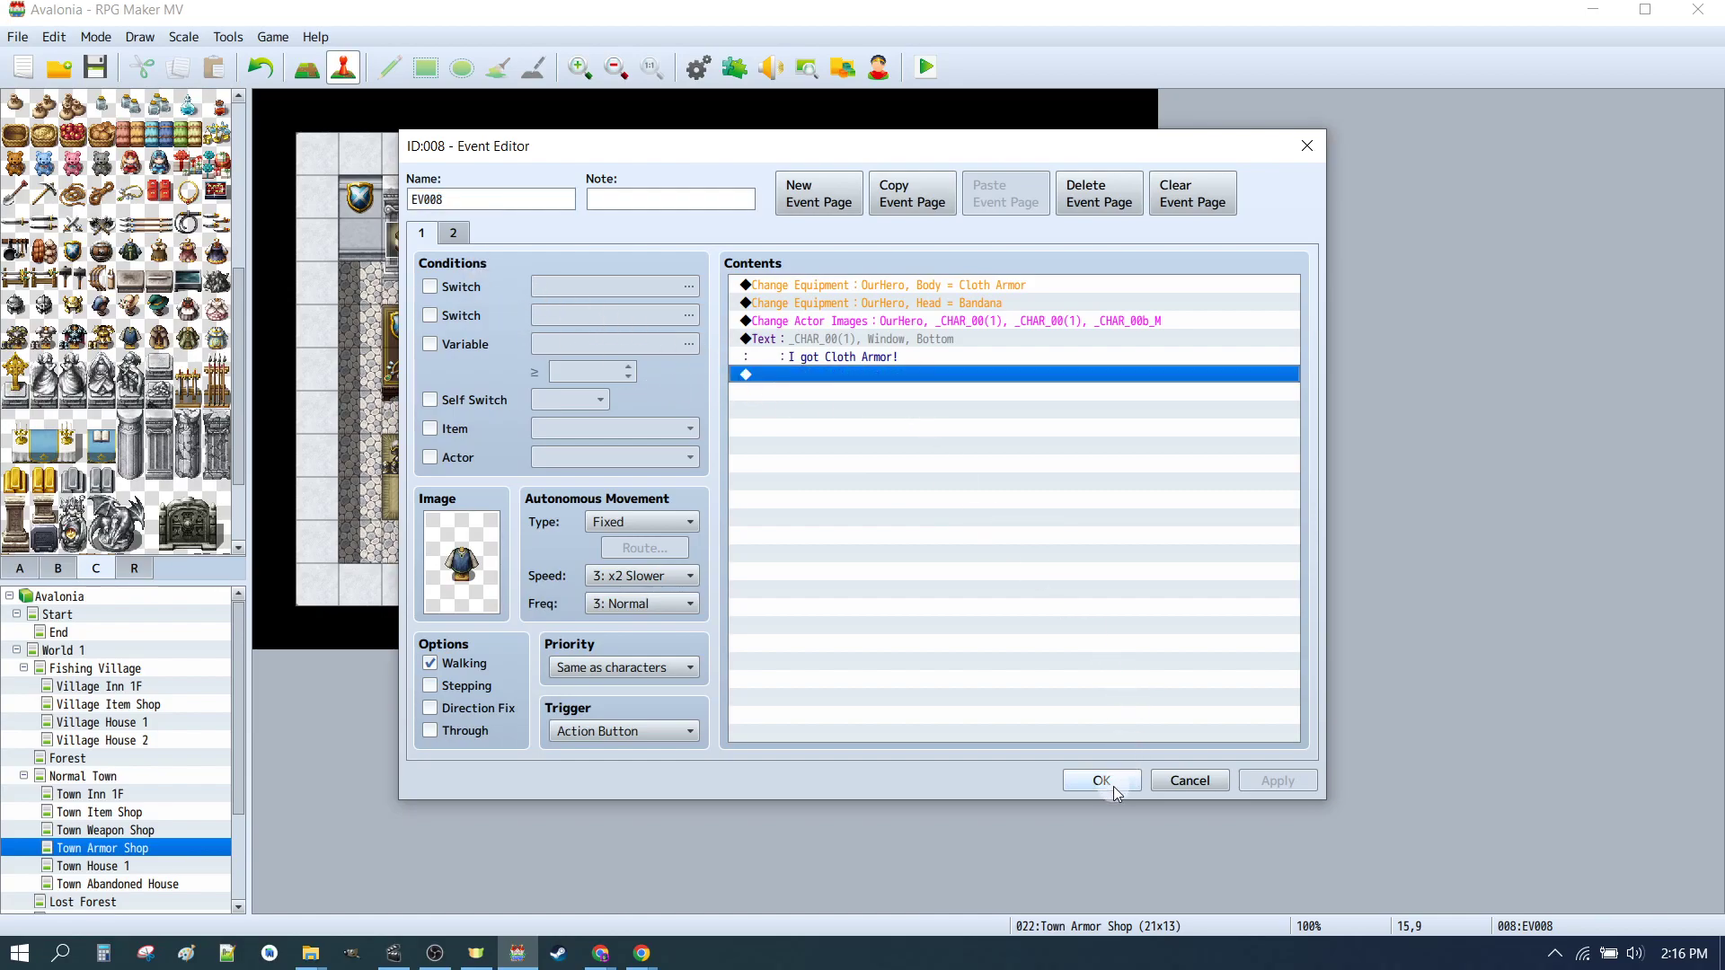
click(453, 232)
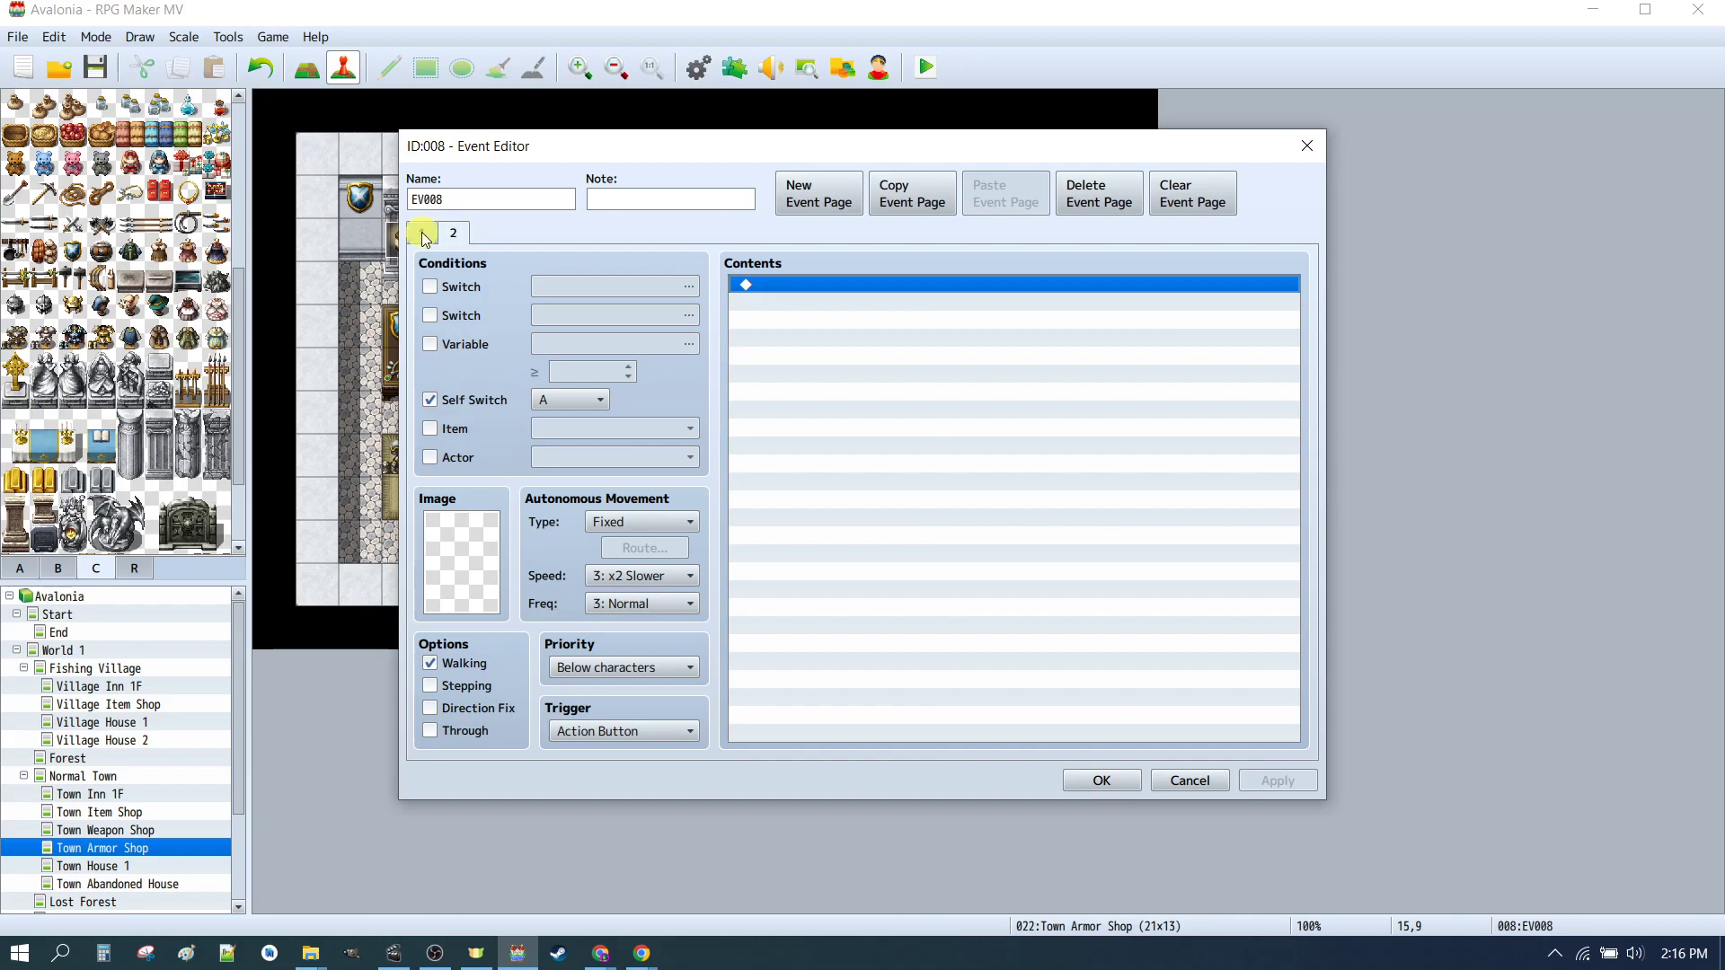
click(421, 233)
click(1102, 780)
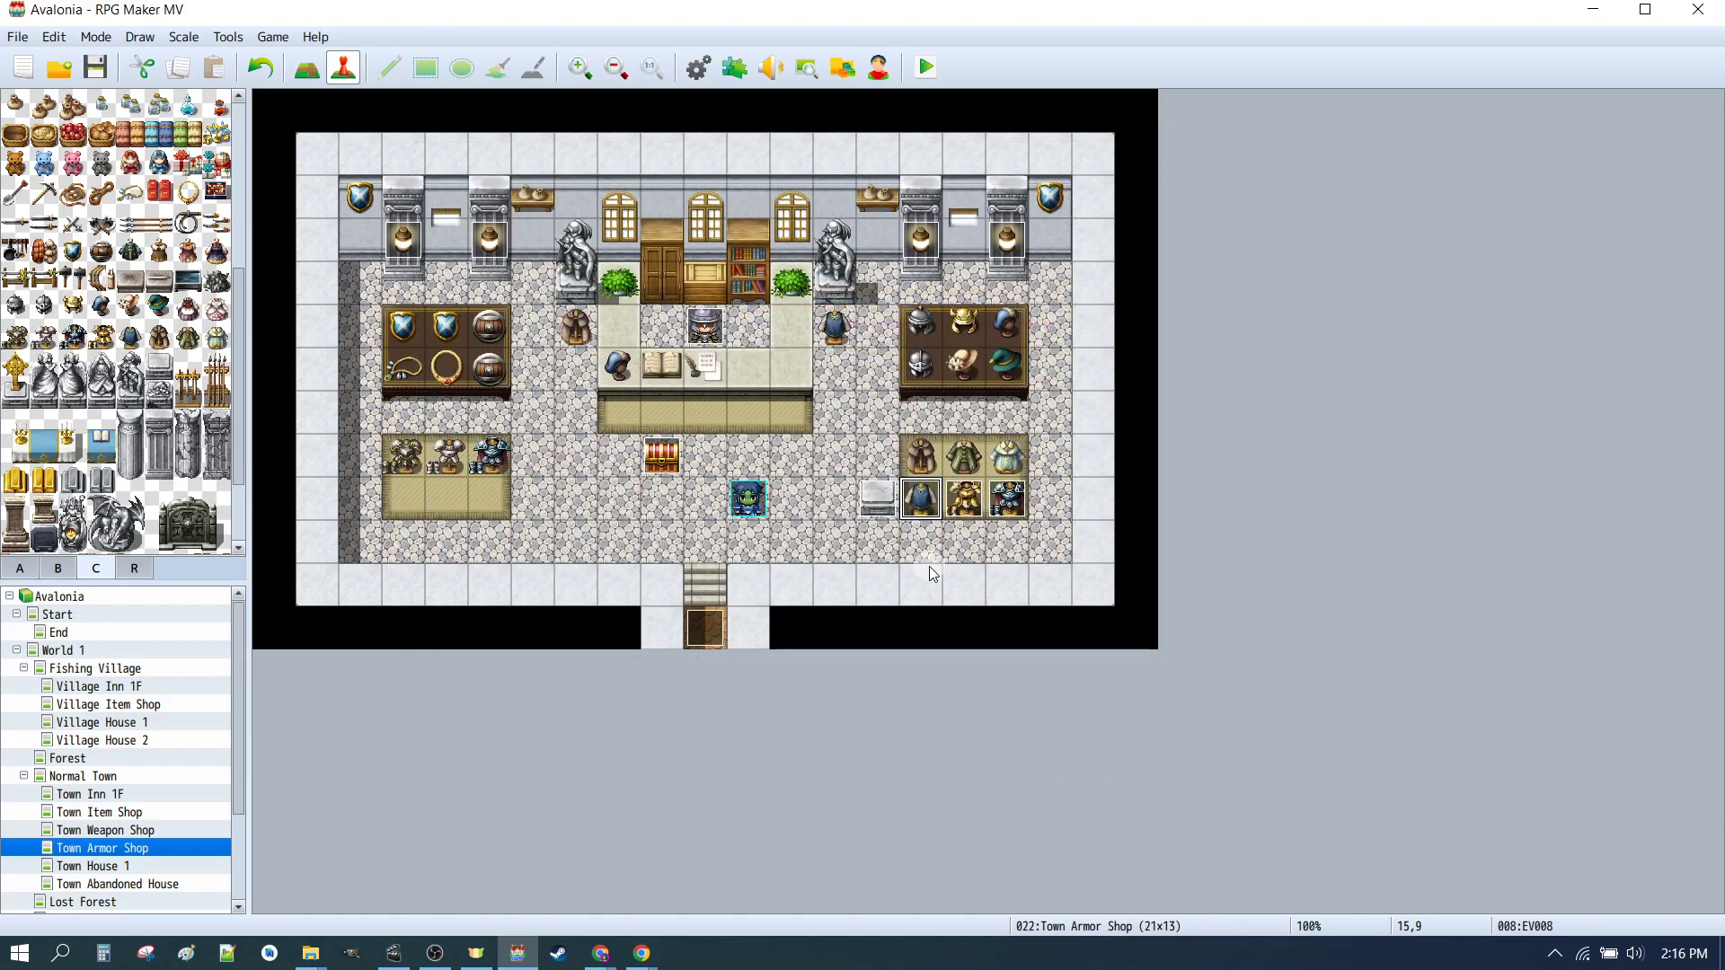
Step: Save the game and start a playtest from the Town Armor Shop map
click(878, 498)
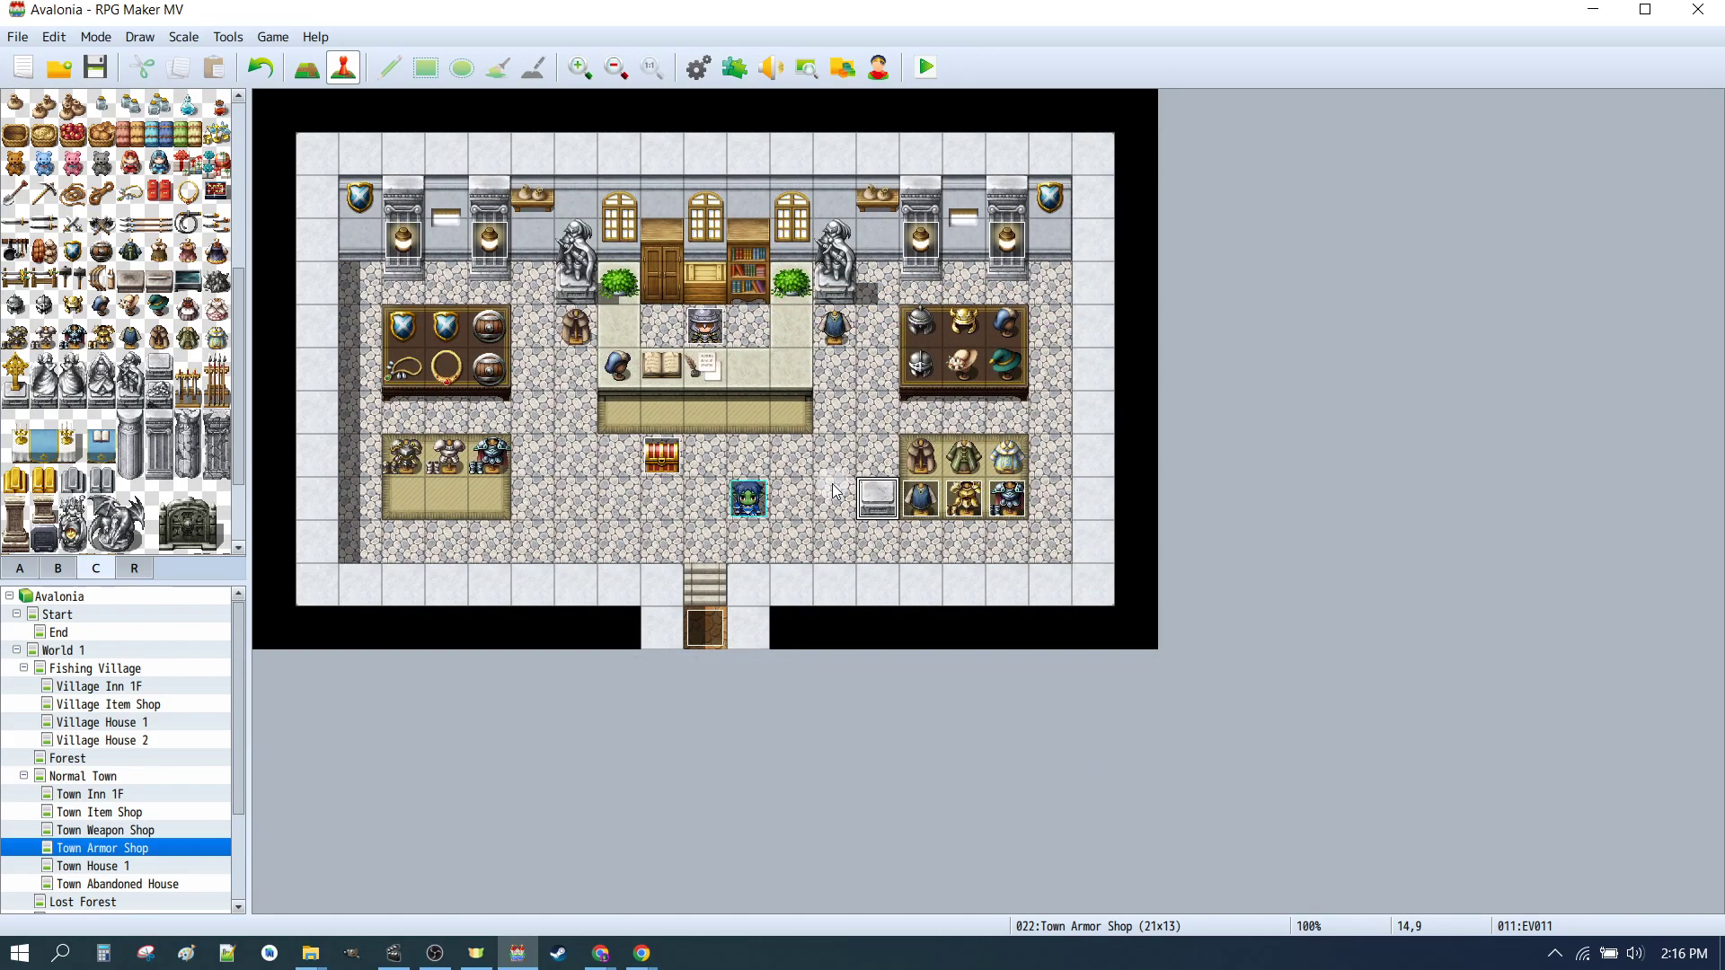
click(925, 67)
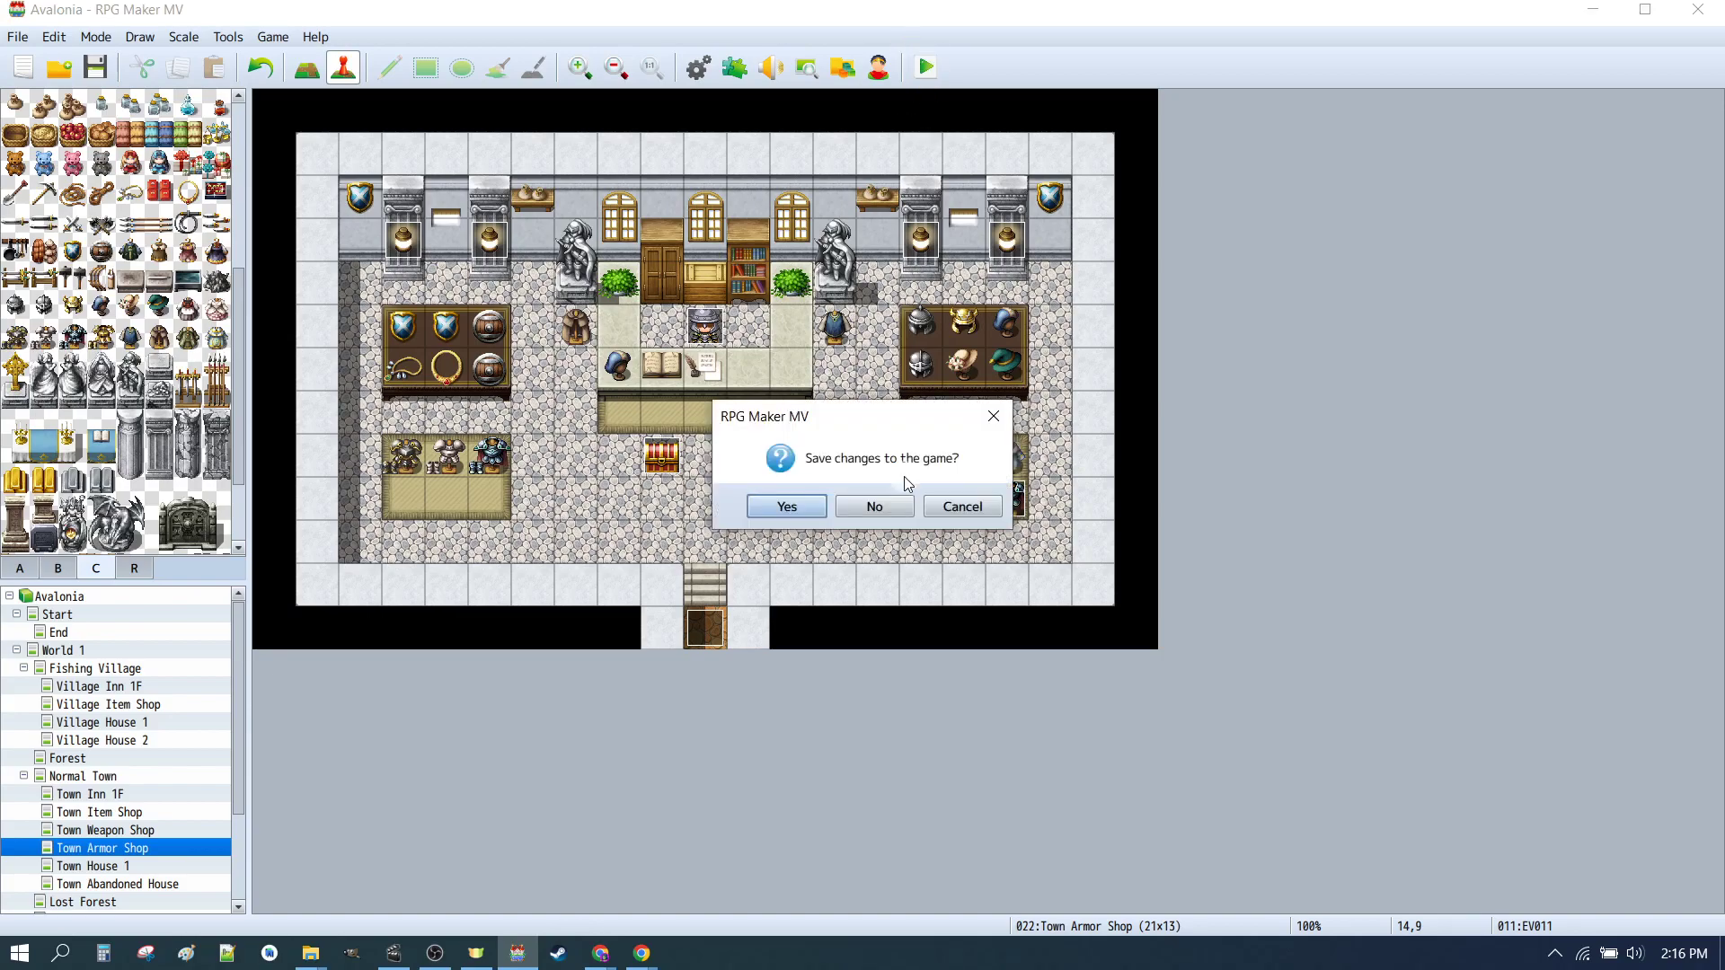
click(784, 506)
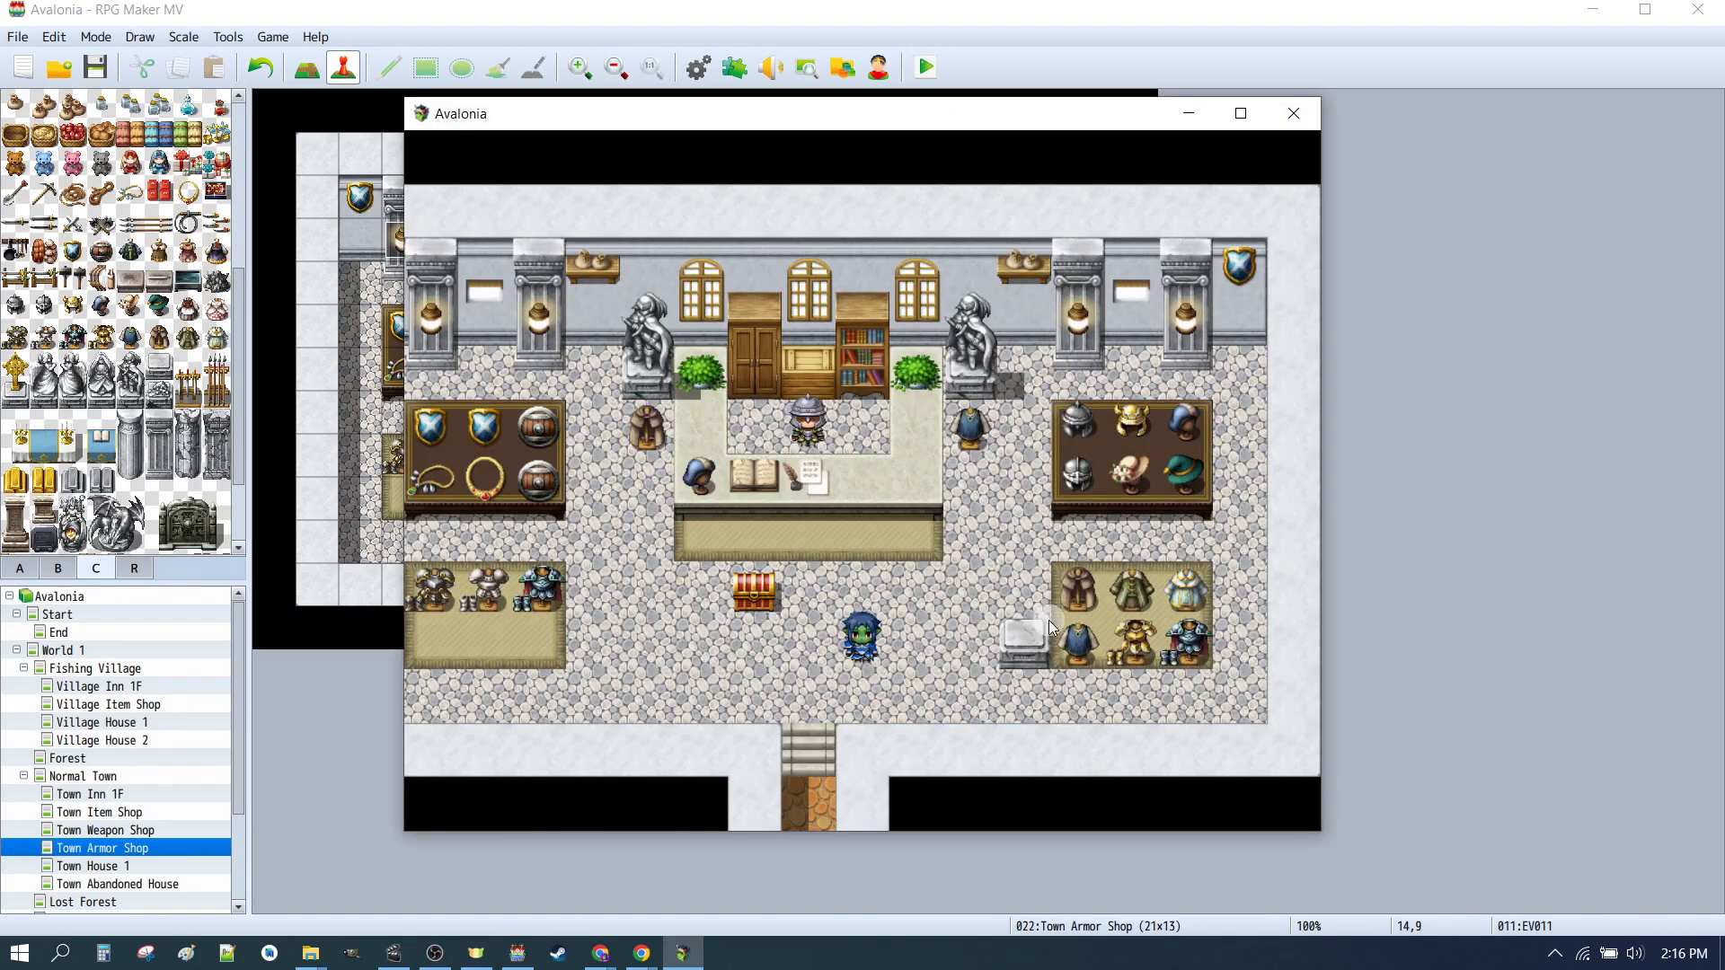
Step: Walk the hero to the armor displays, trigger the armor events and dismiss their messages
click(1029, 634)
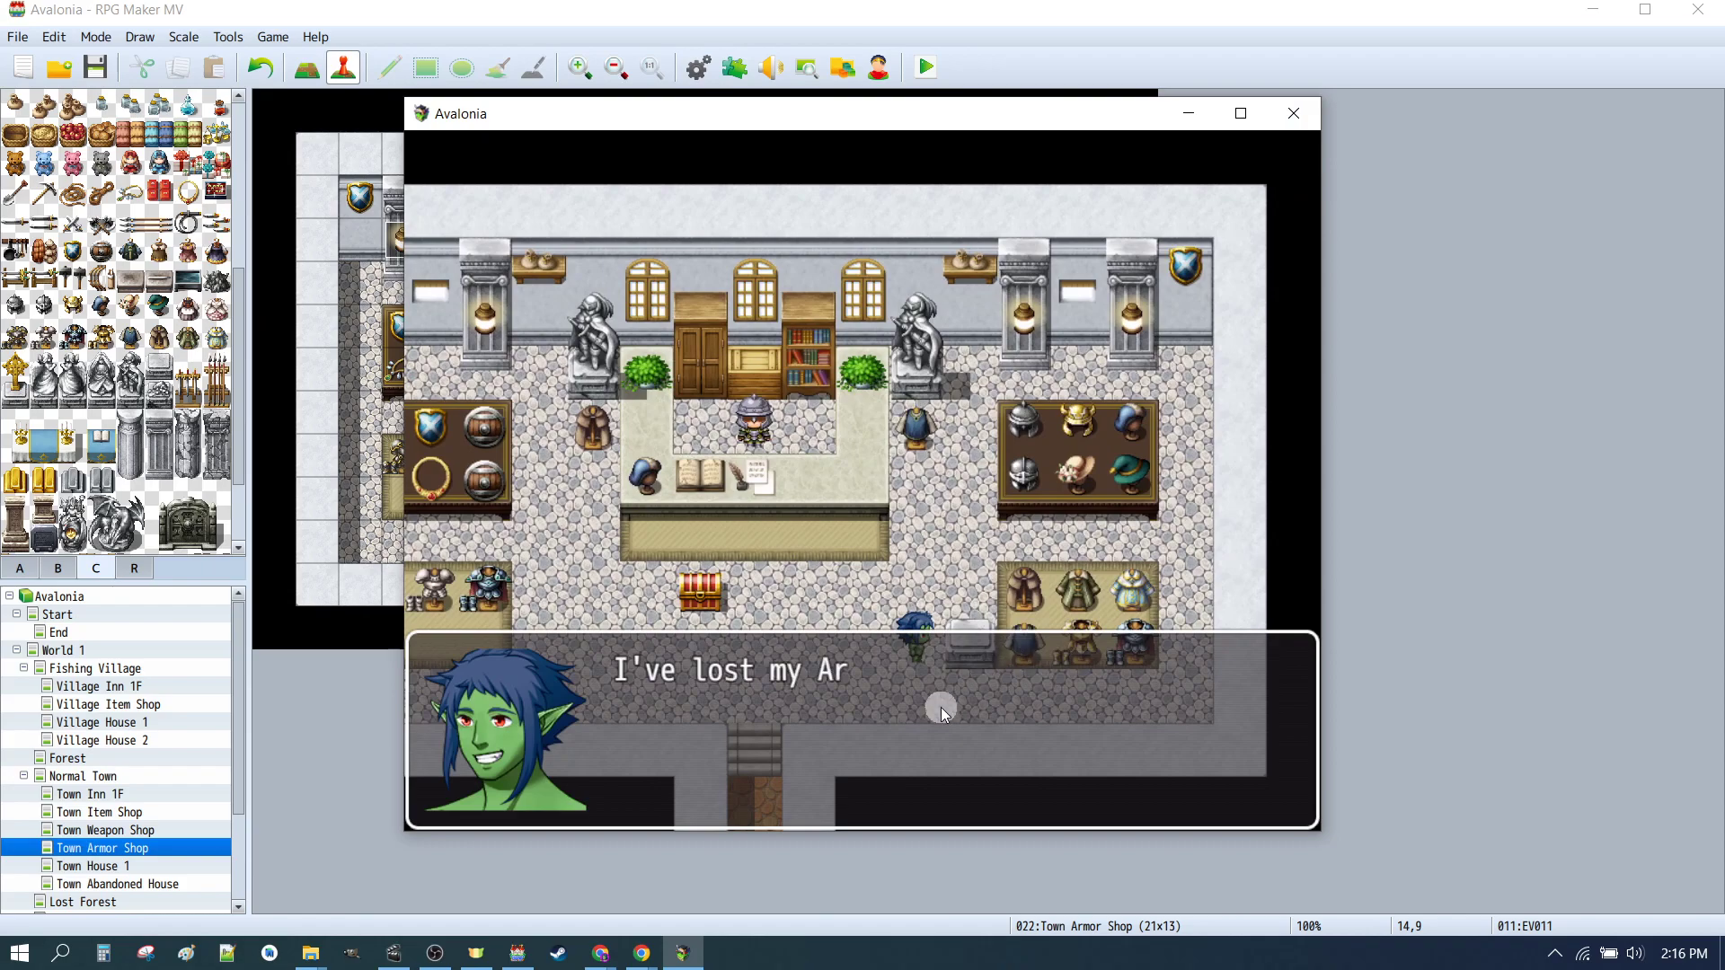
click(534, 706)
click(795, 687)
click(861, 609)
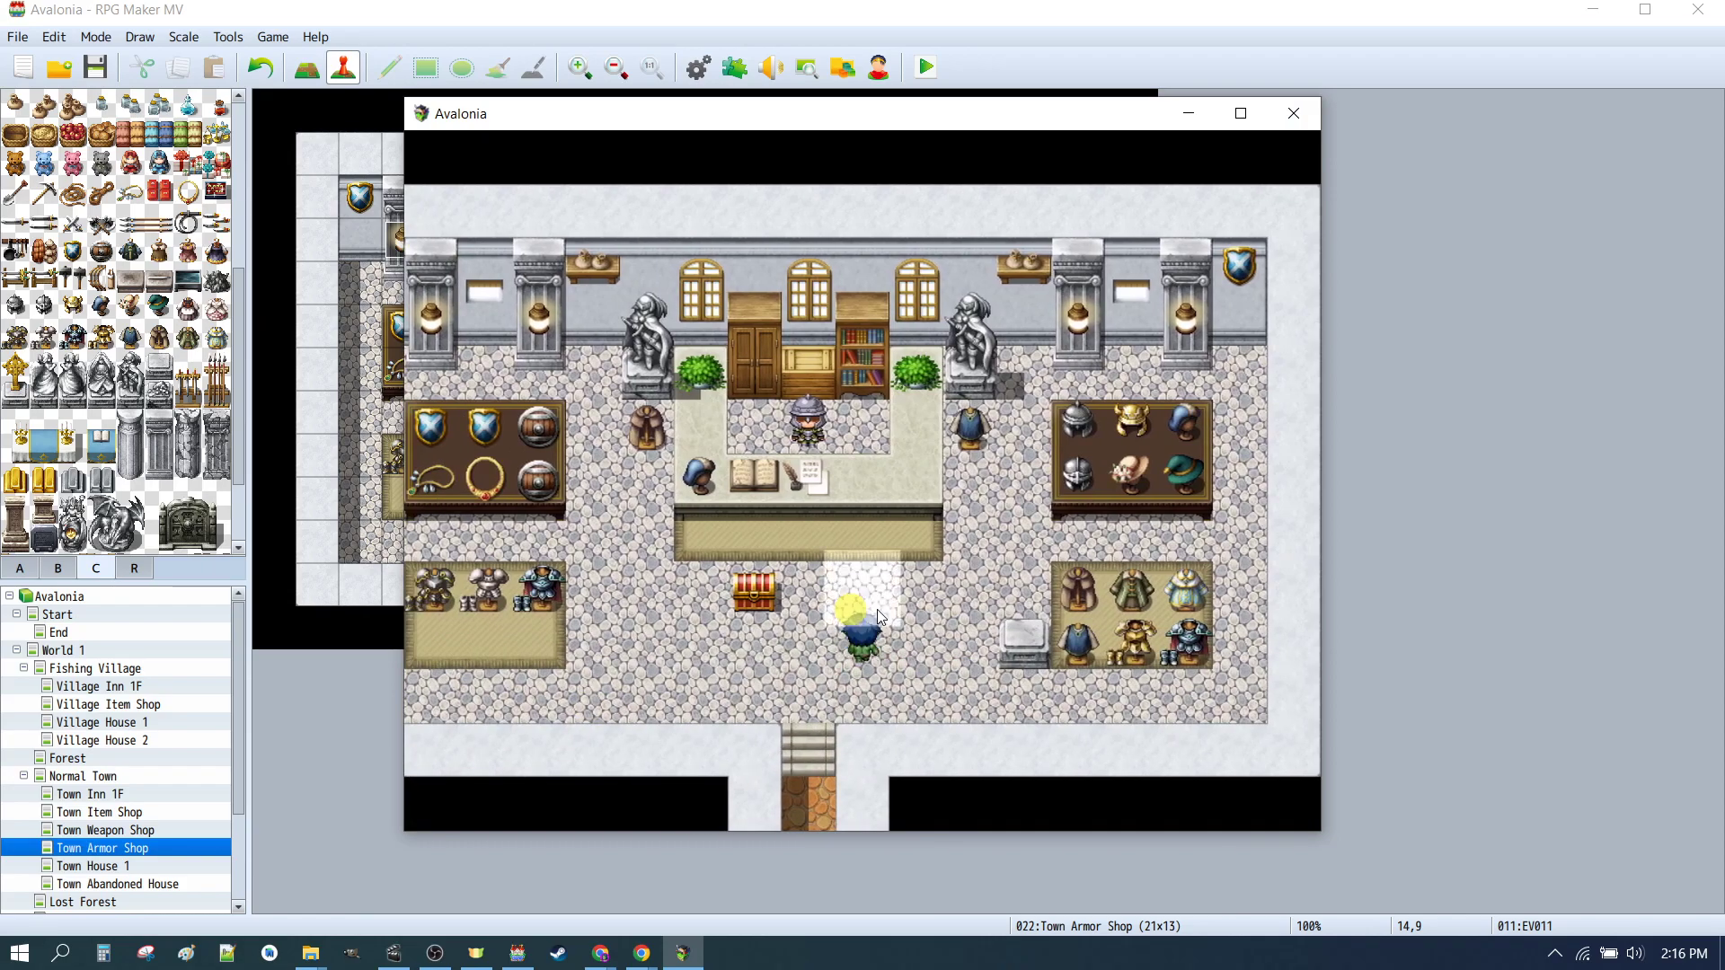
click(1032, 656)
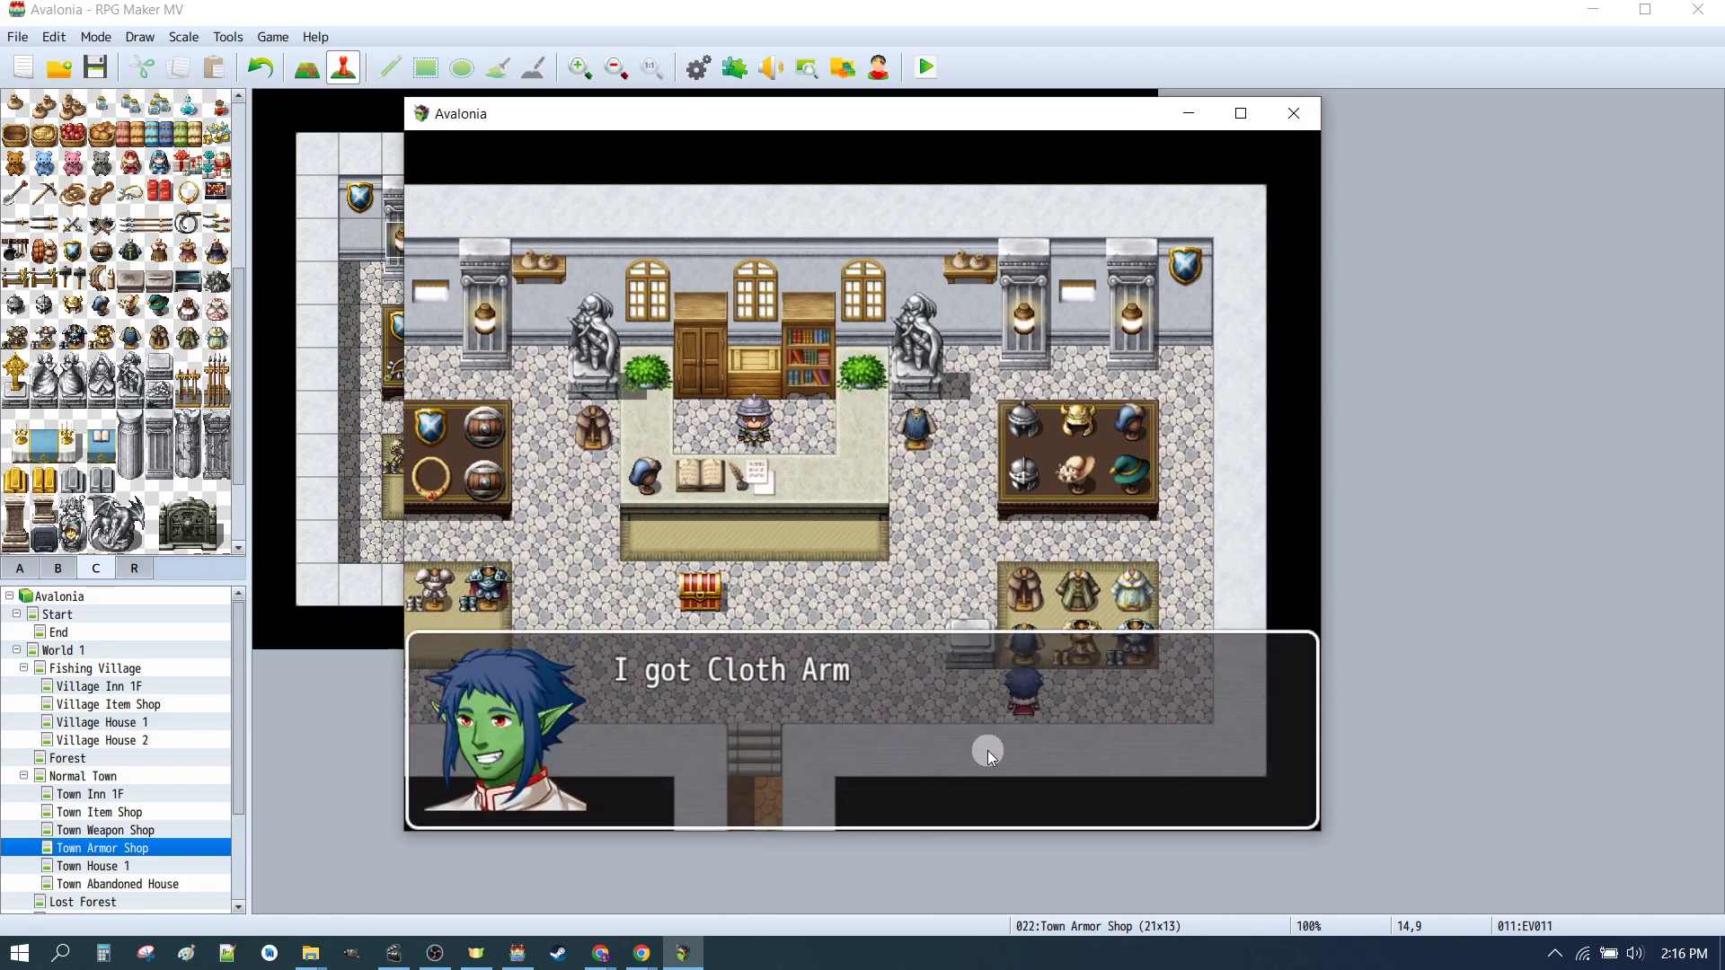
click(838, 726)
click(686, 663)
Step: Walk around the shop with the re-dressed hero and close the playtest window
click(1070, 708)
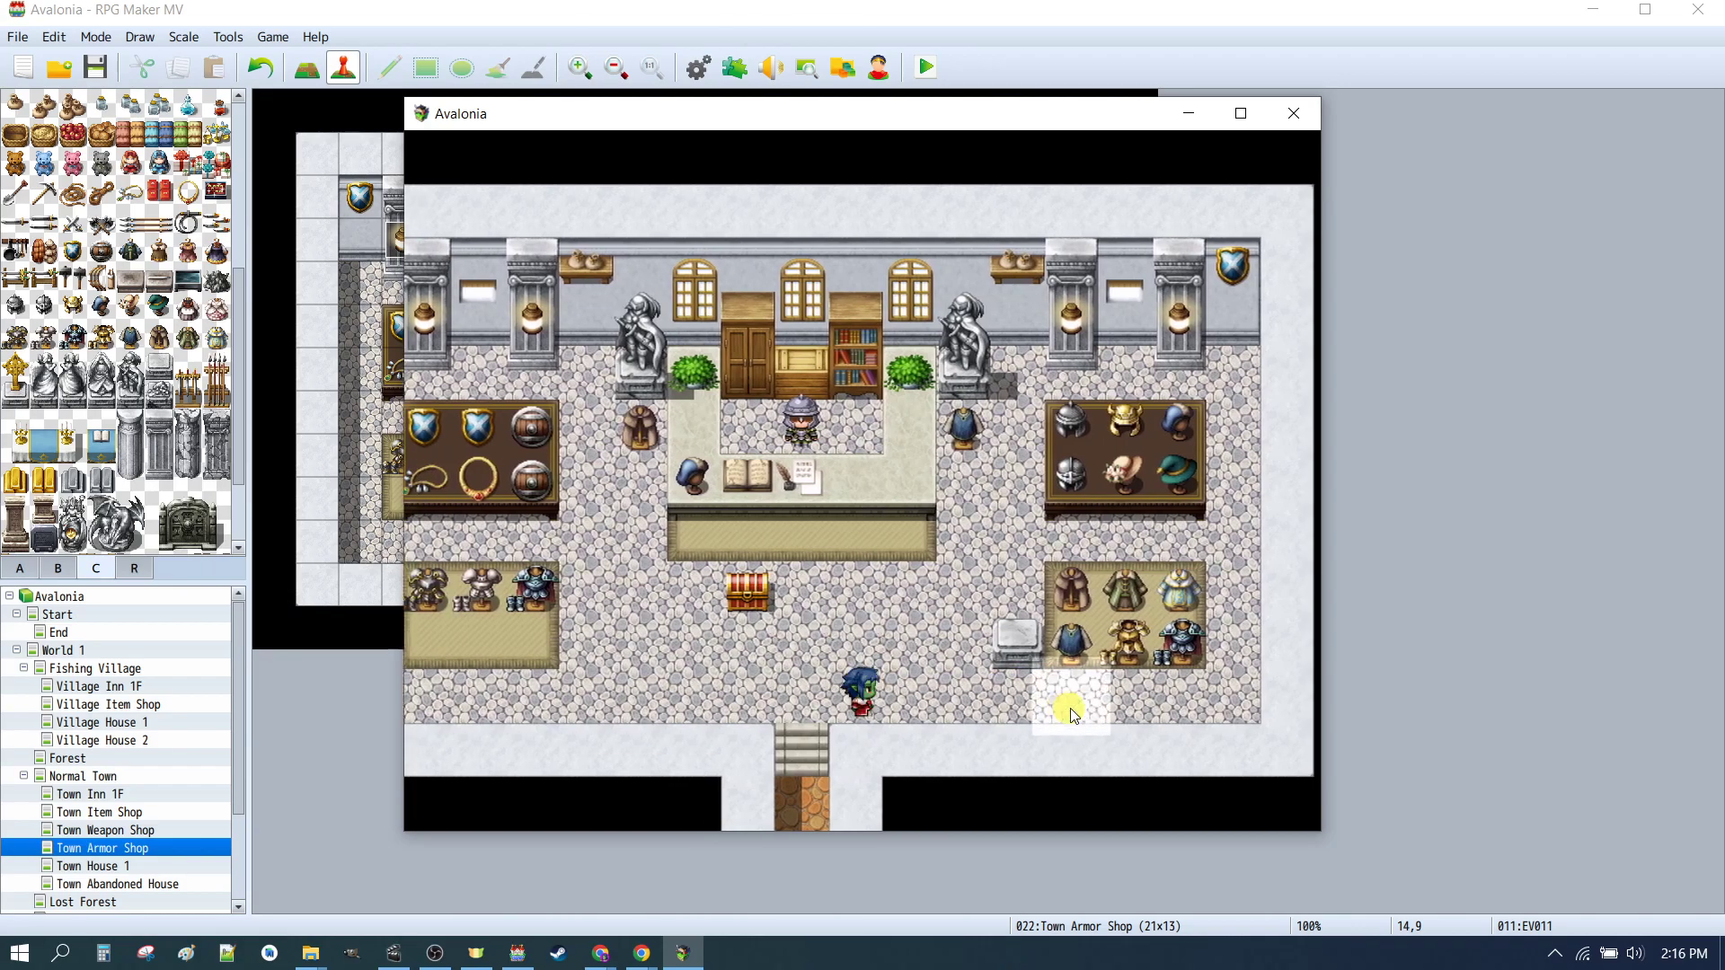
click(575, 723)
click(836, 678)
click(1133, 642)
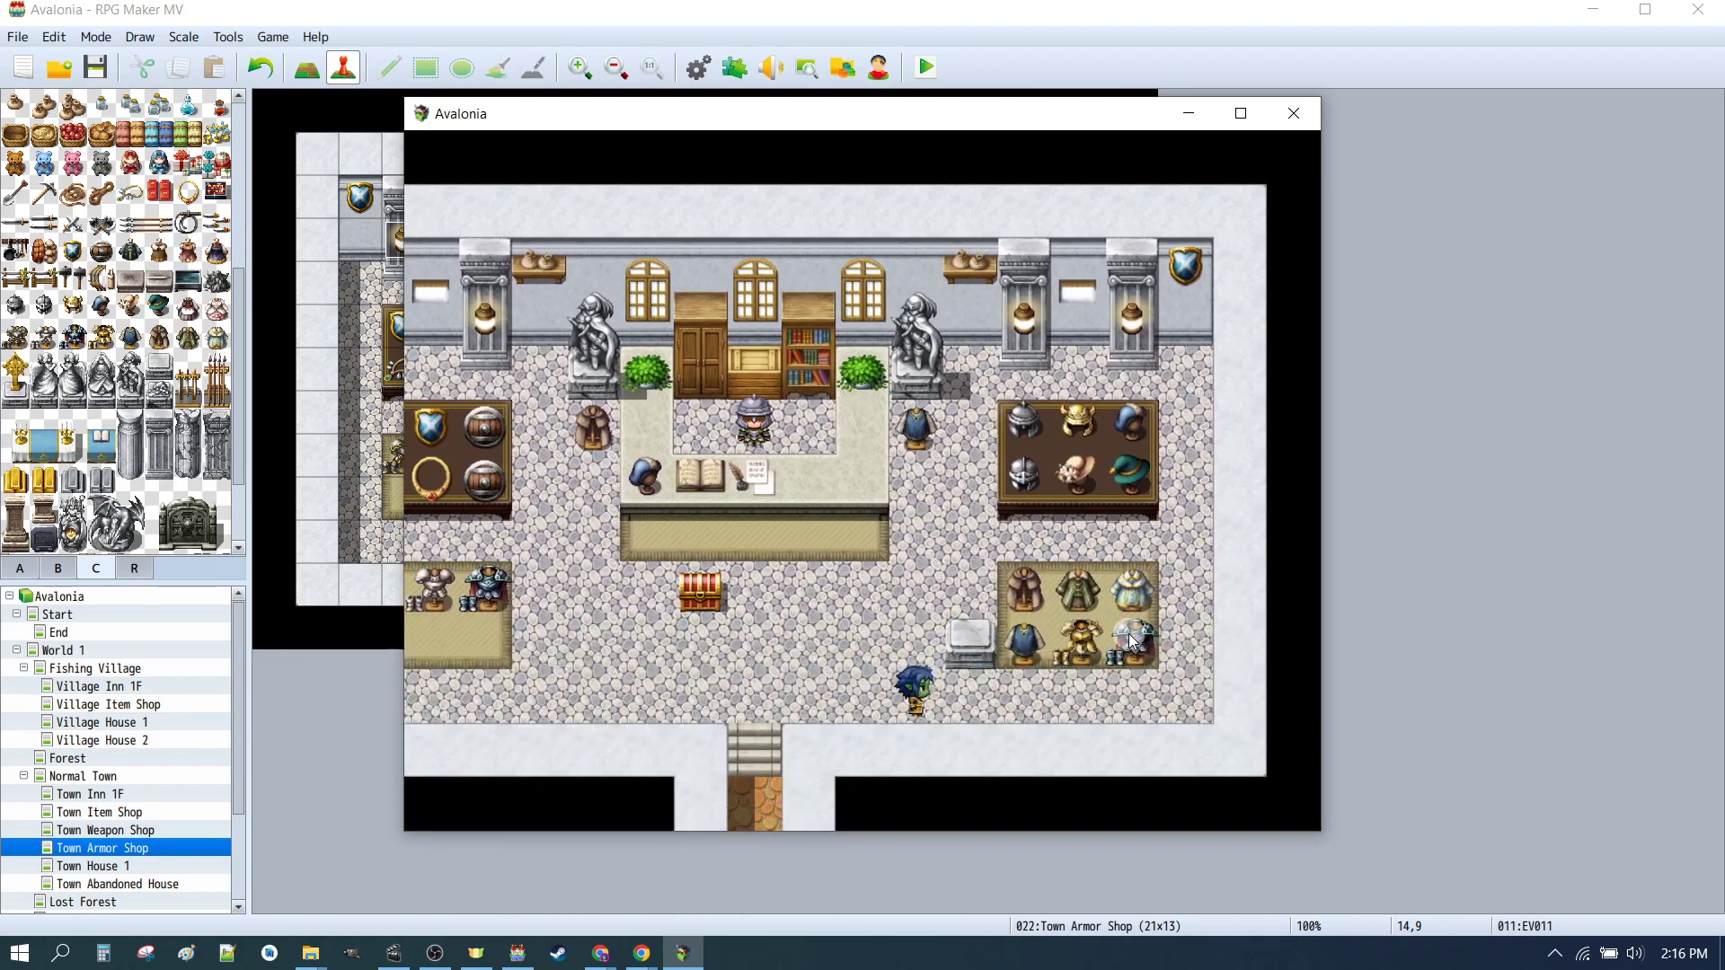
click(902, 733)
click(809, 642)
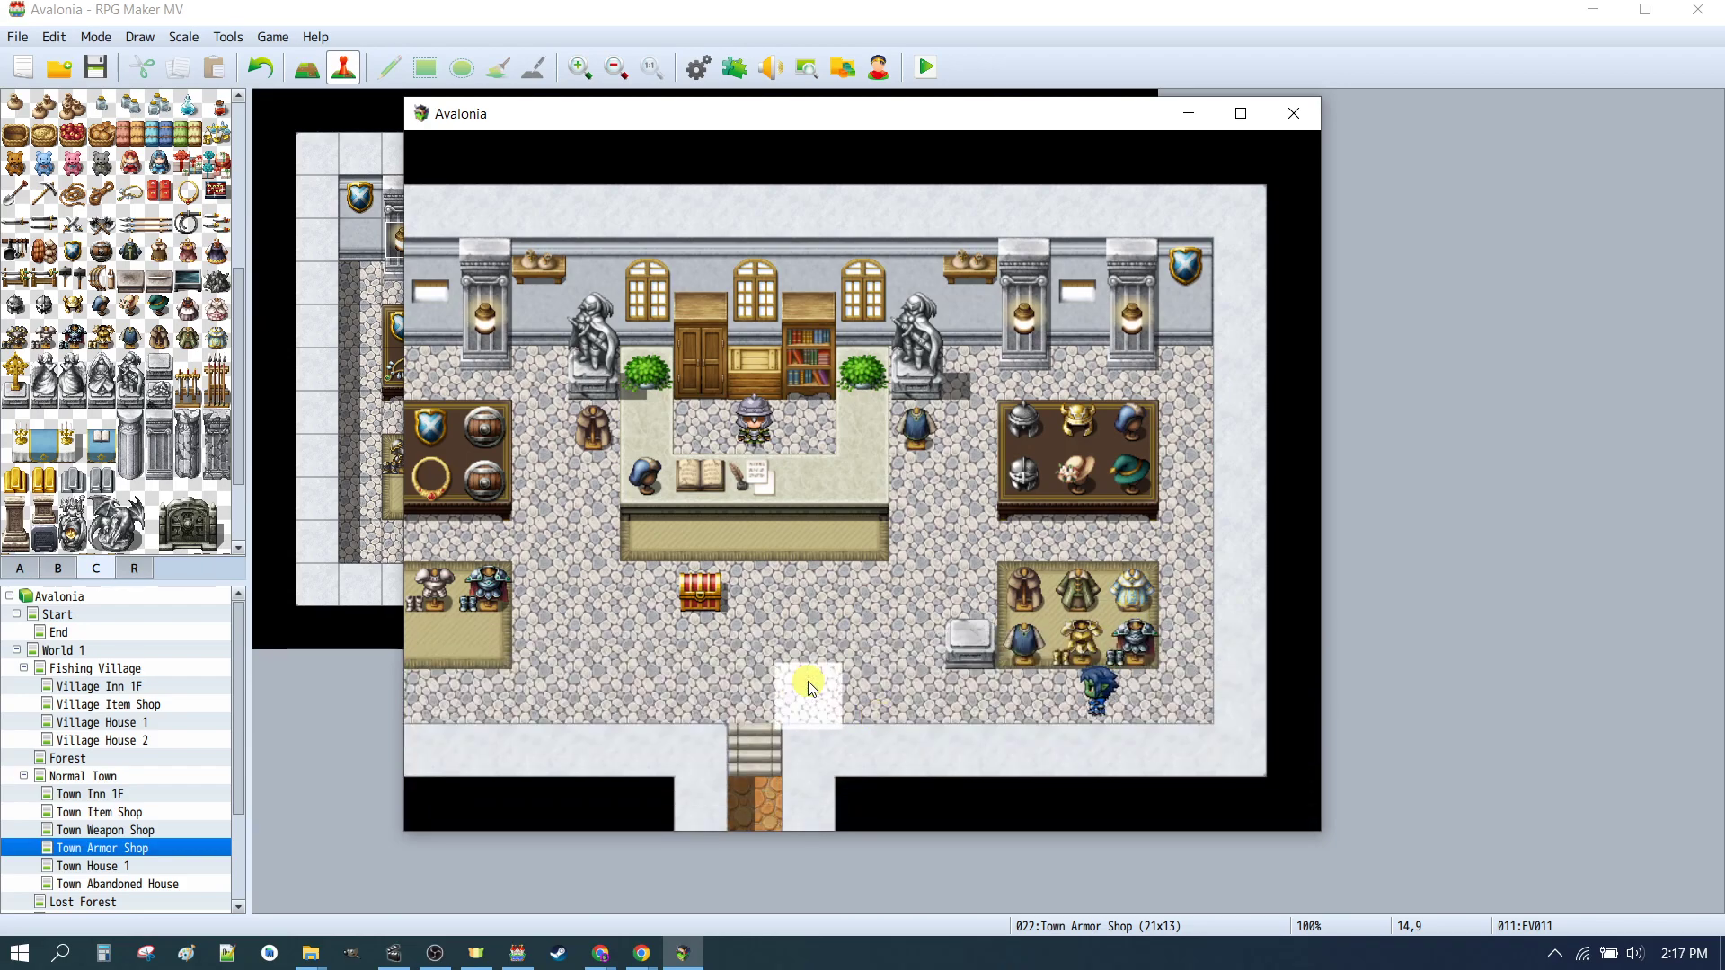
click(993, 688)
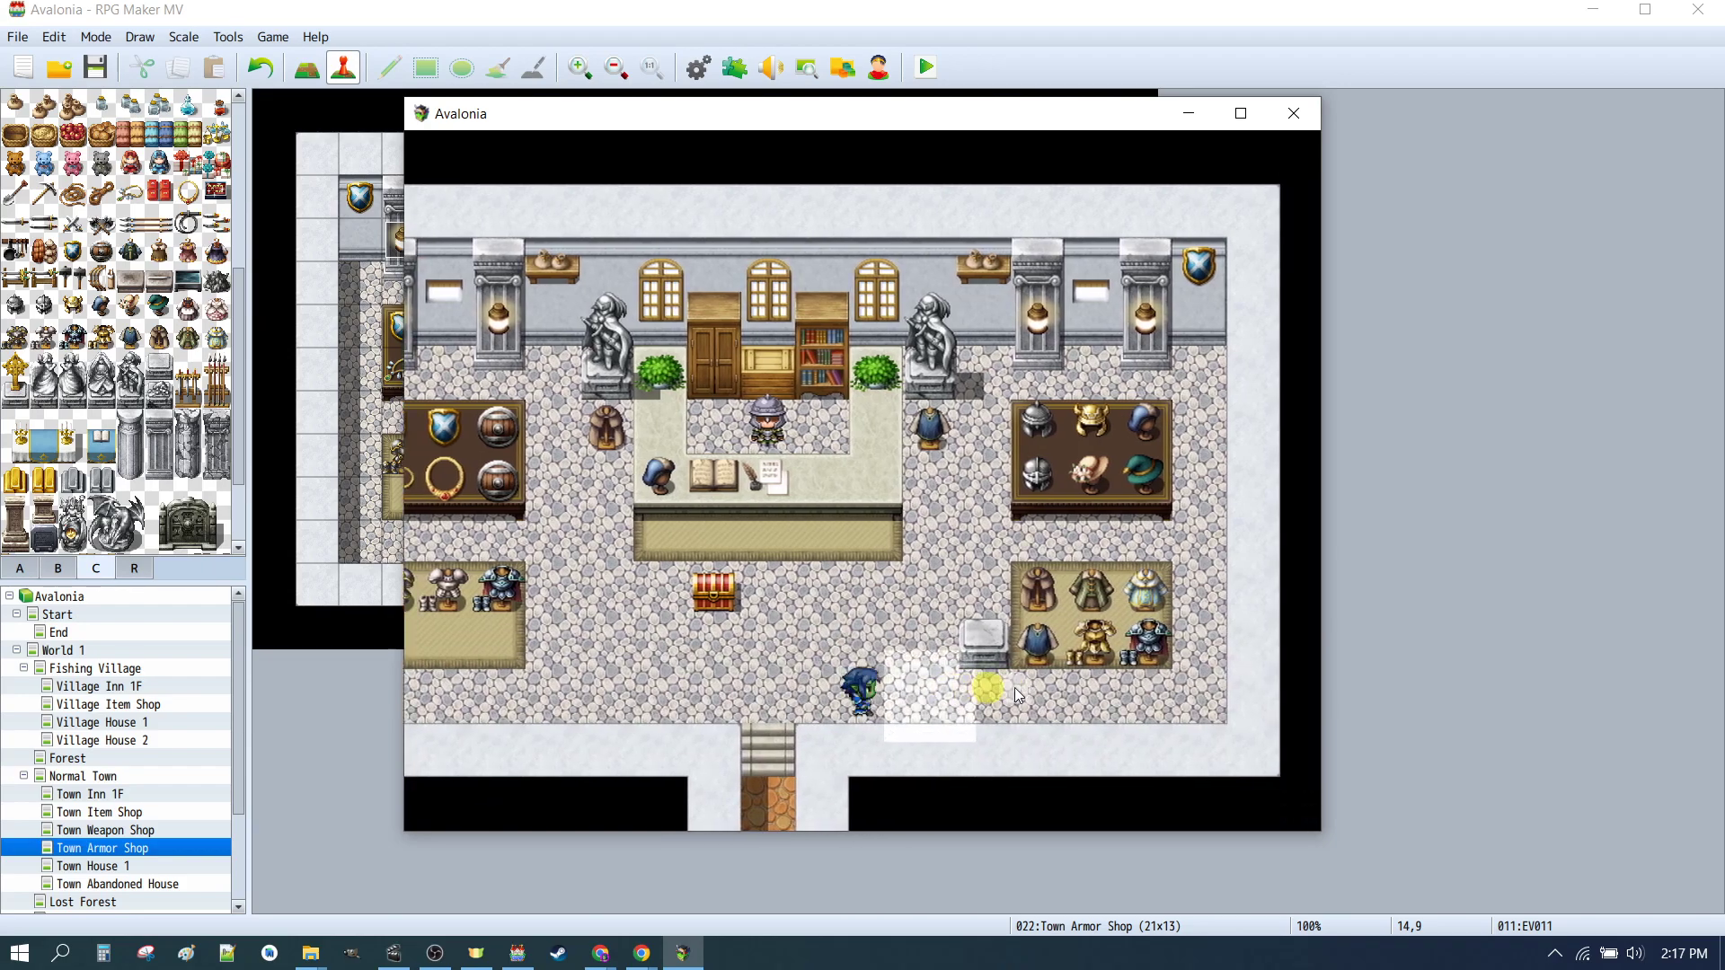
click(1103, 661)
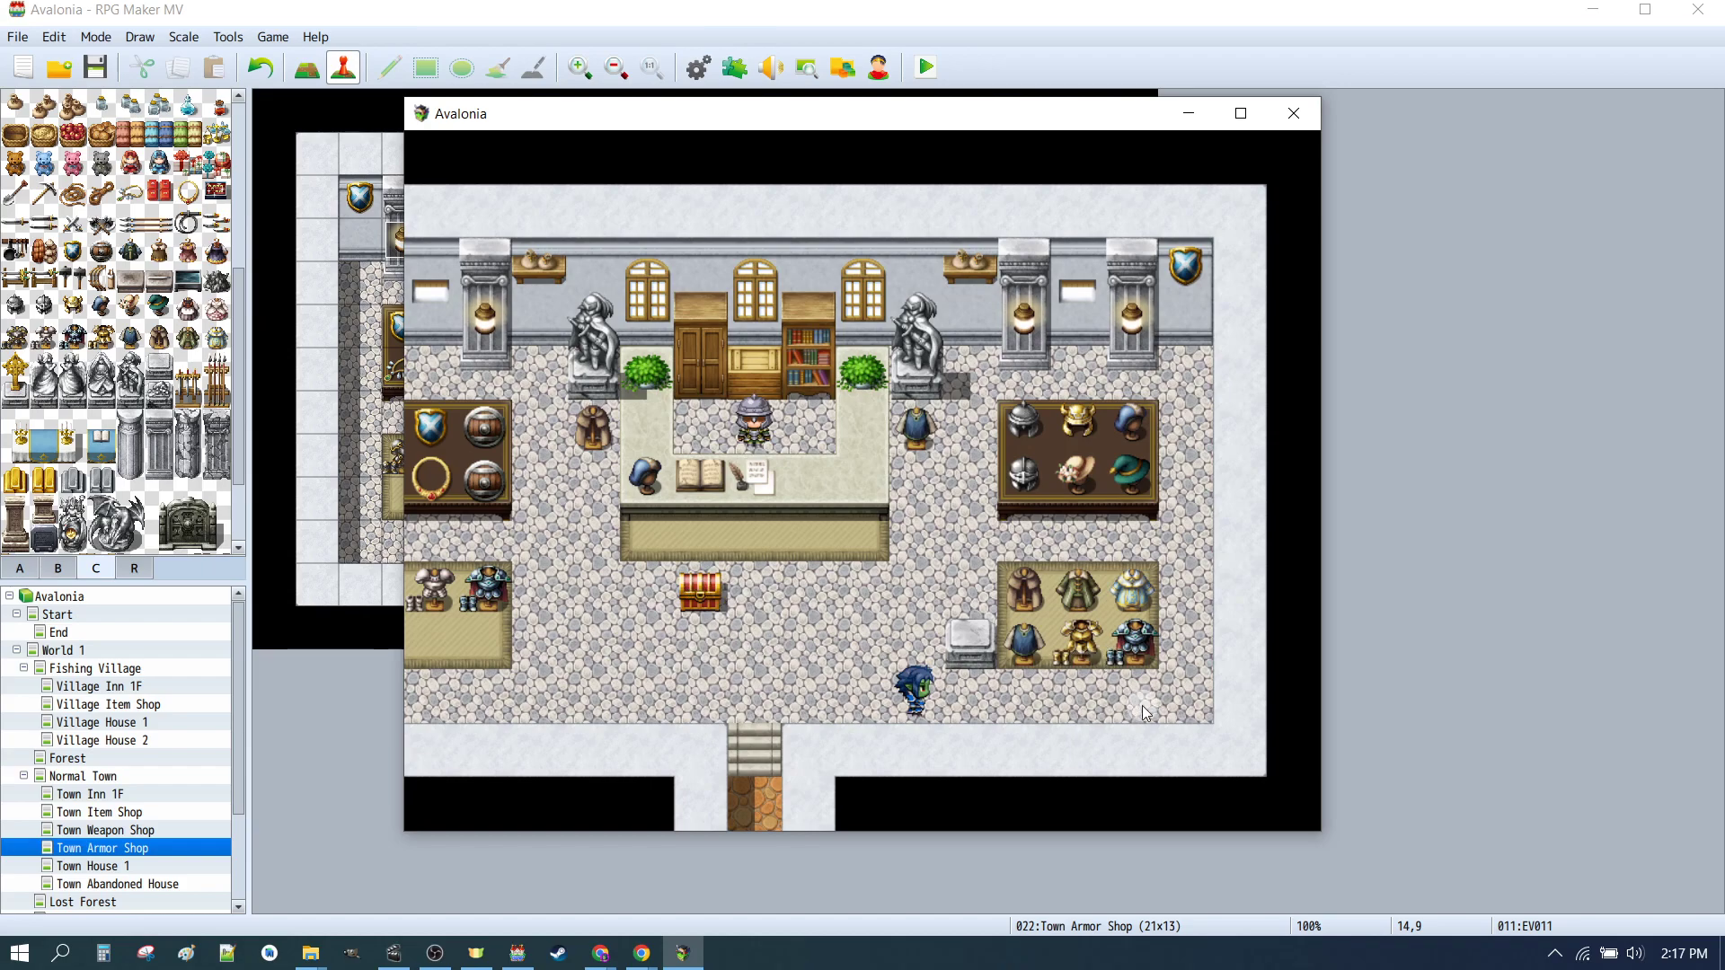
click(1021, 685)
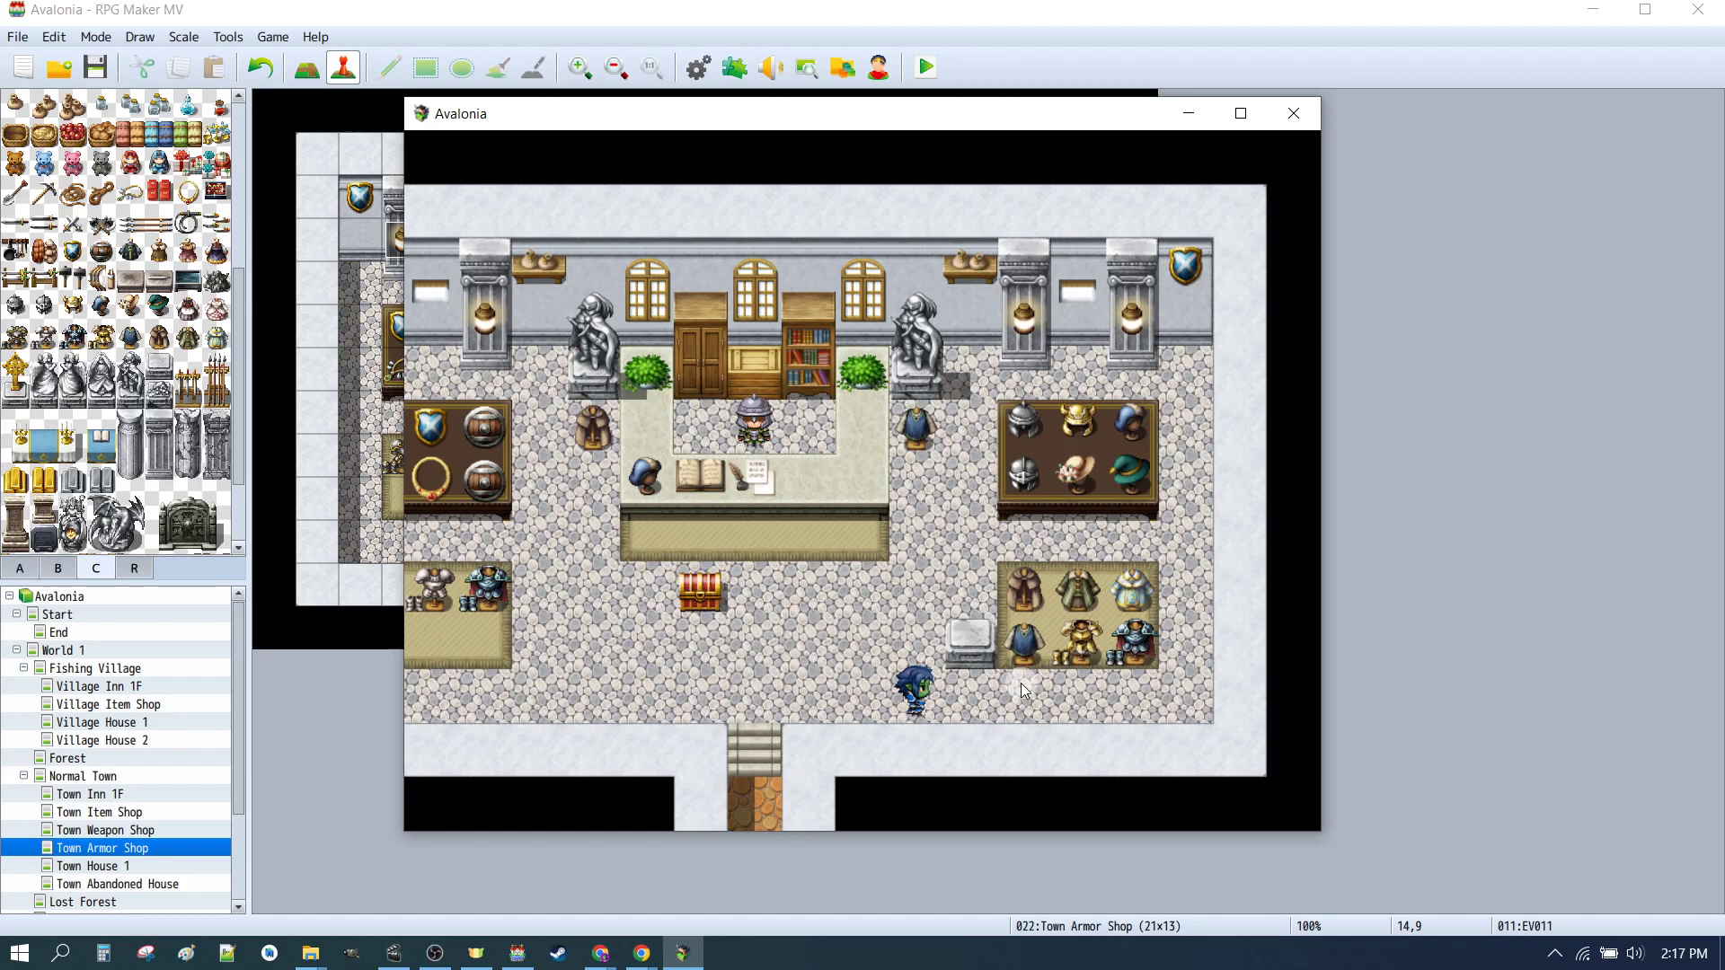
click(1294, 113)
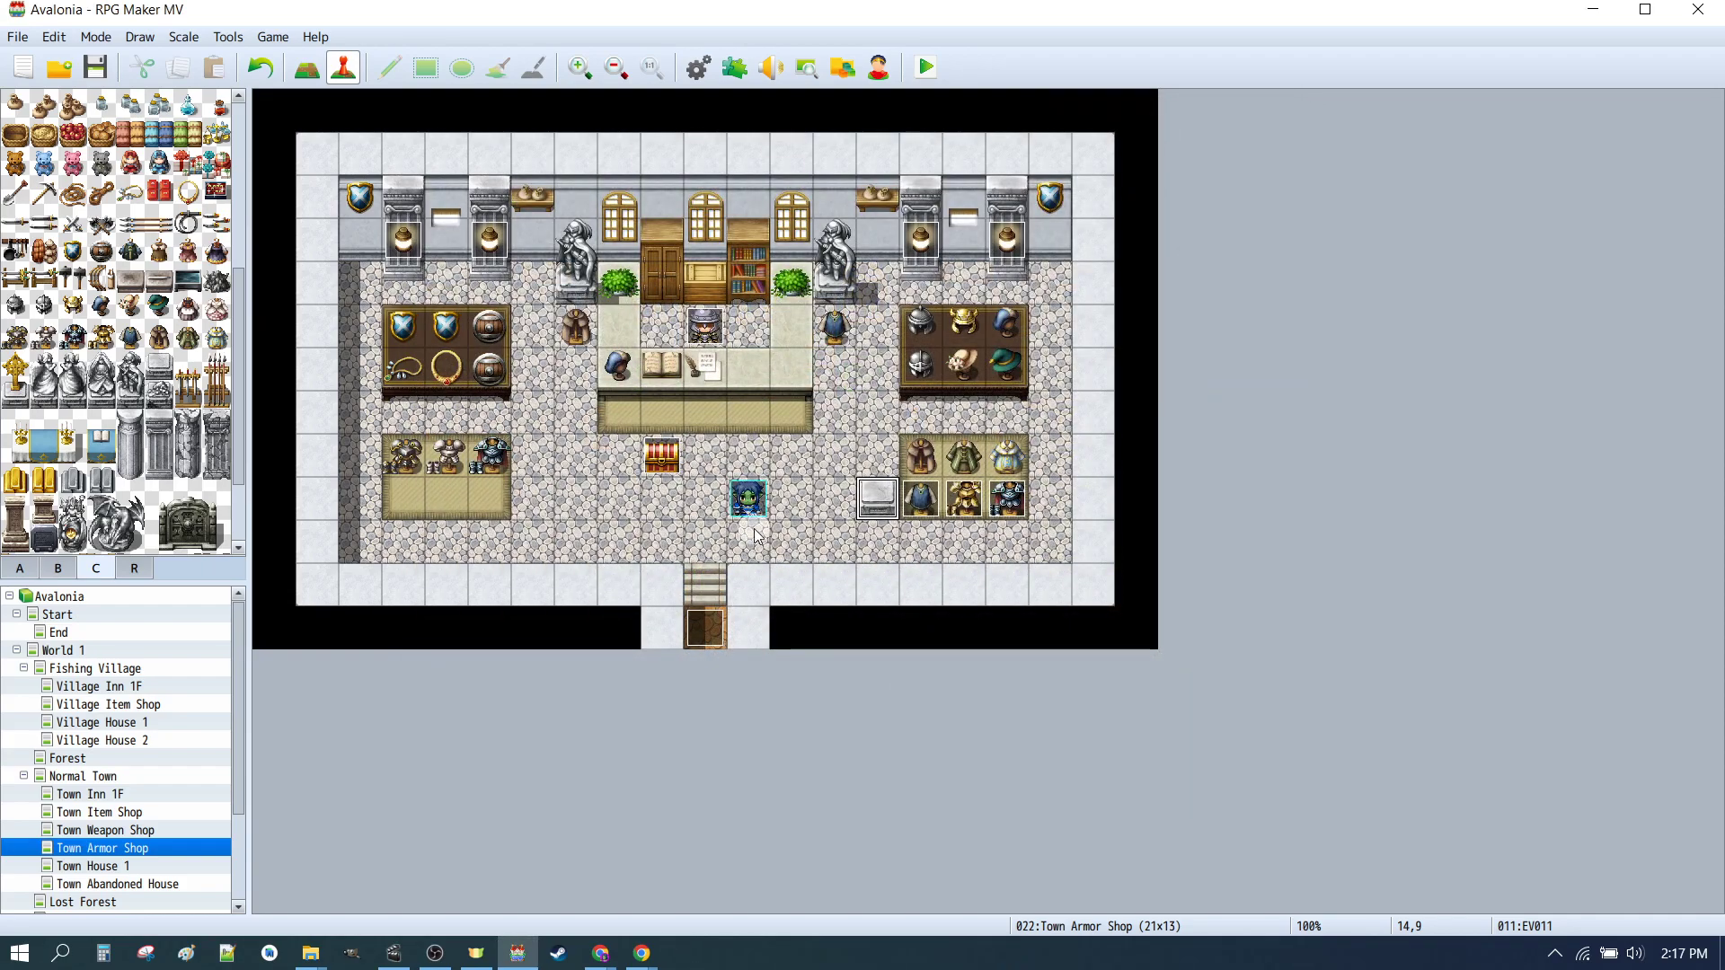